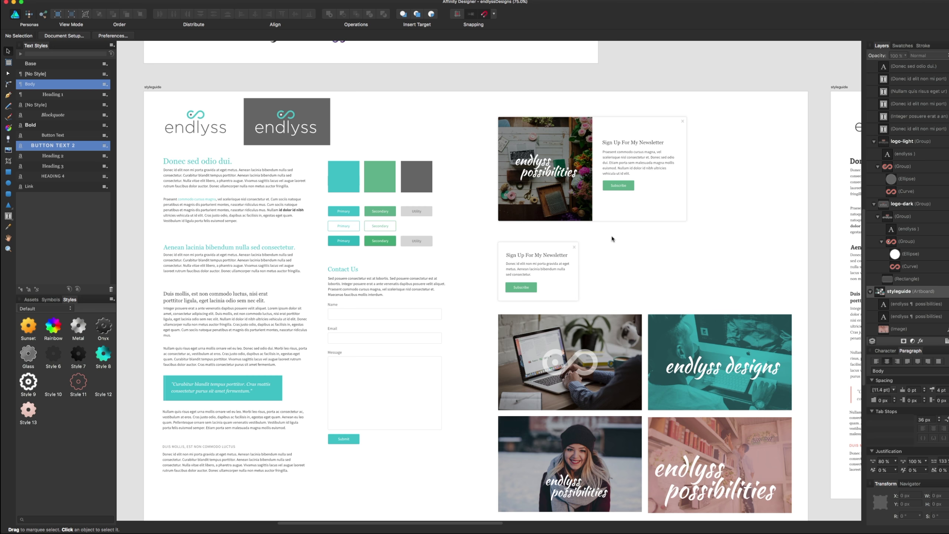
Inspect the green colour swatch on the teal styleguide at 100% zoom
scroll(627, 239, down, 1)
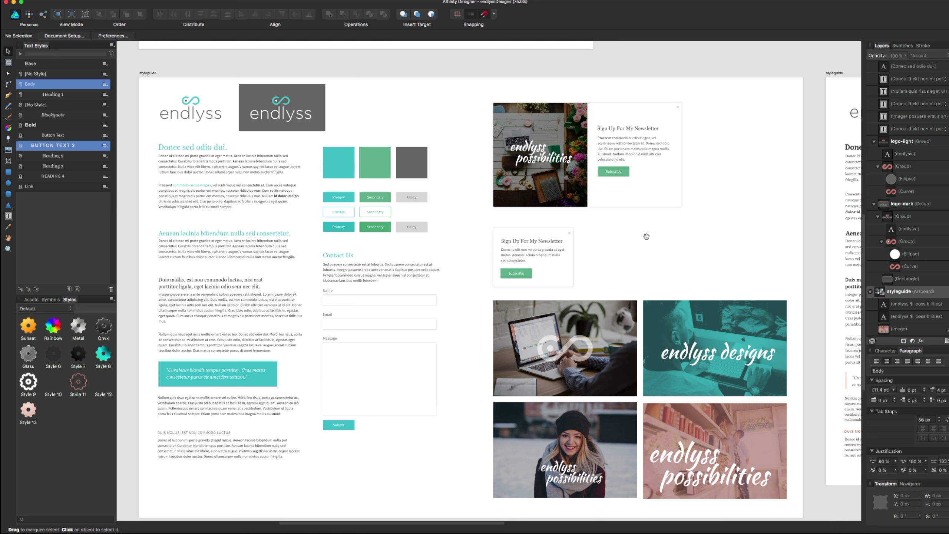
scroll(648, 239, left, 2)
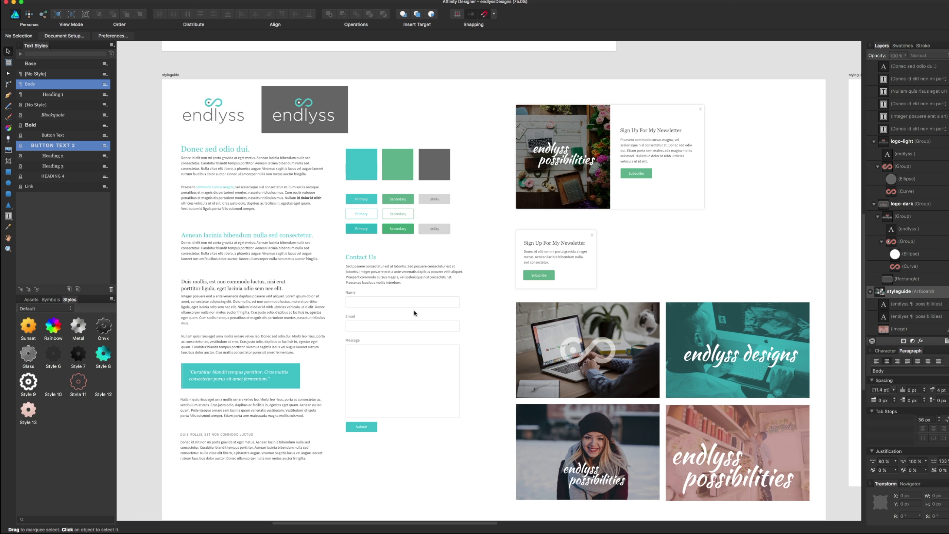
click(403, 182)
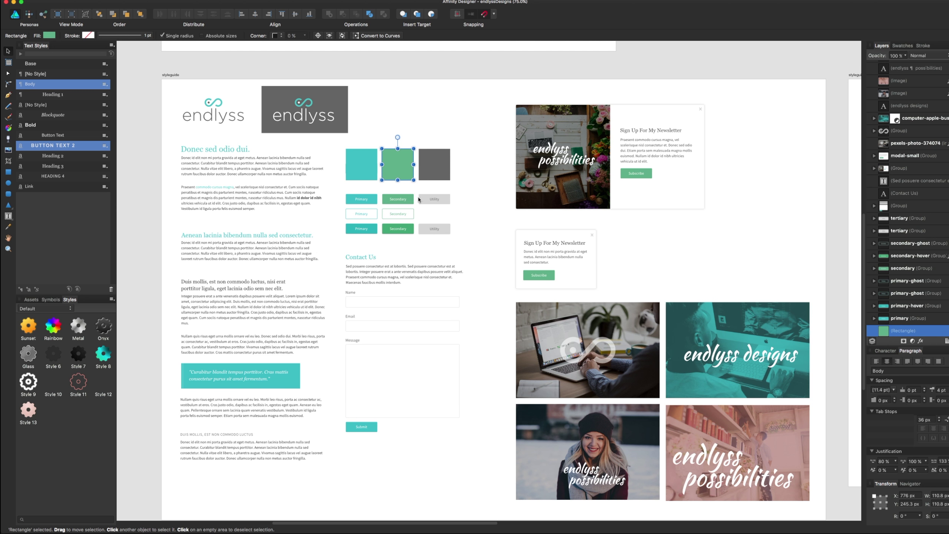
click(456, 213)
key(super+1)
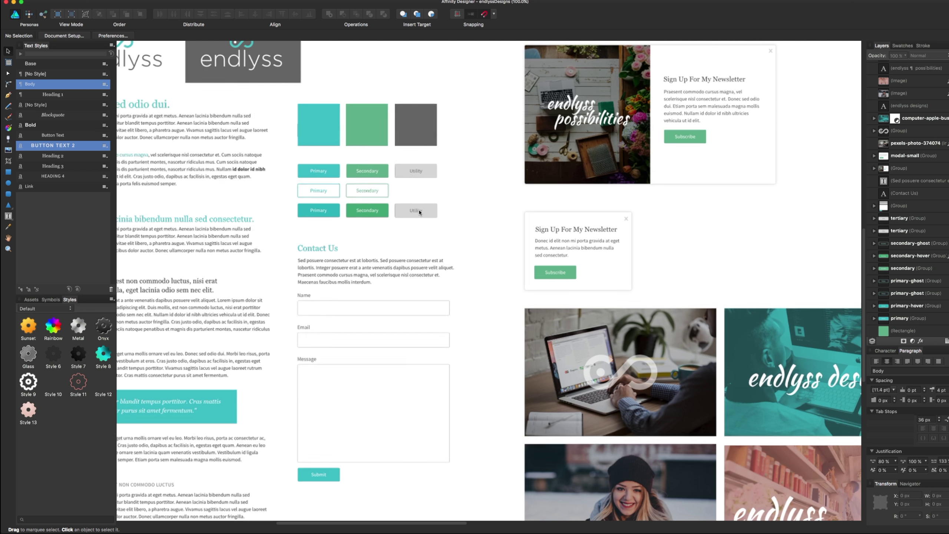
mouse_move(420, 261)
mouse_down()
mouse_move(468, 258)
mouse_move(500, 288)
mouse_up()
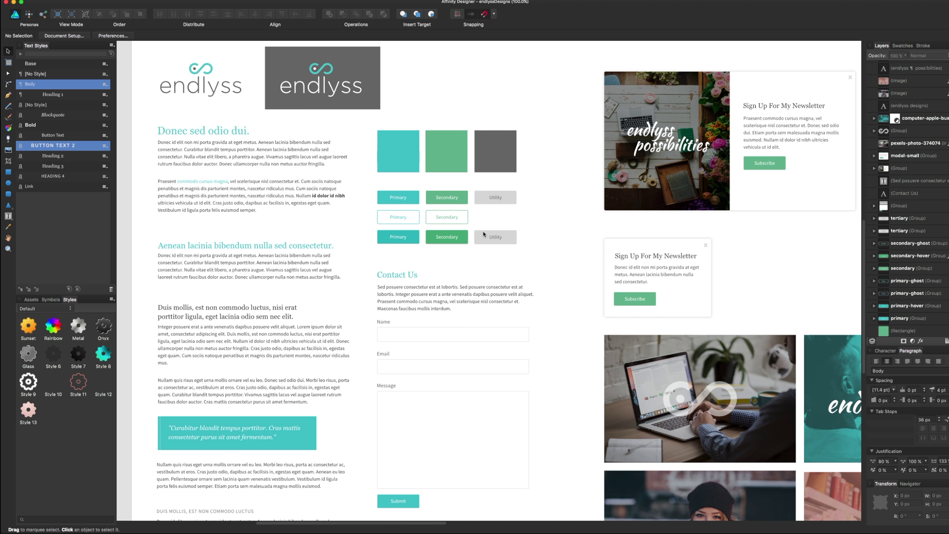
Zoom back to 75% and pan left to the red-and-charcoal styleguide artboard
key(super+minus)
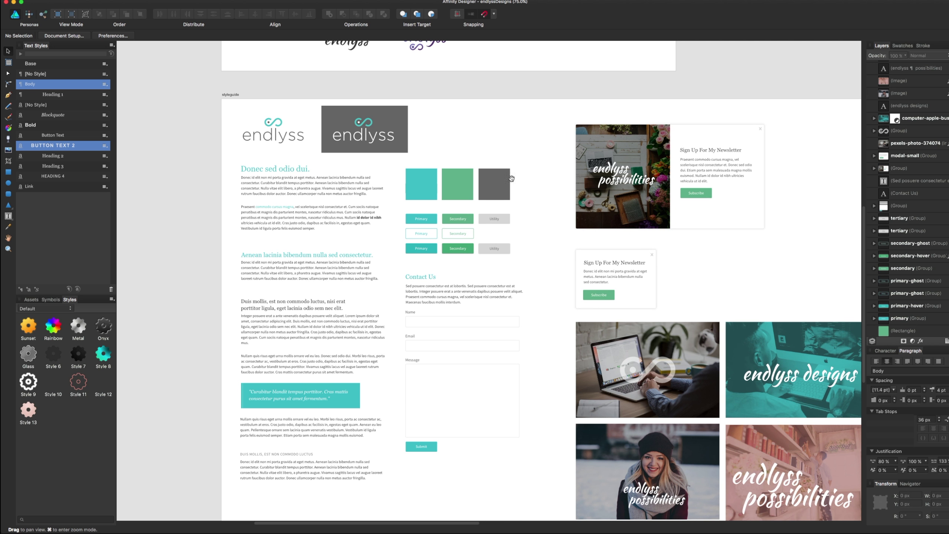
drag(511, 177, 440, 179)
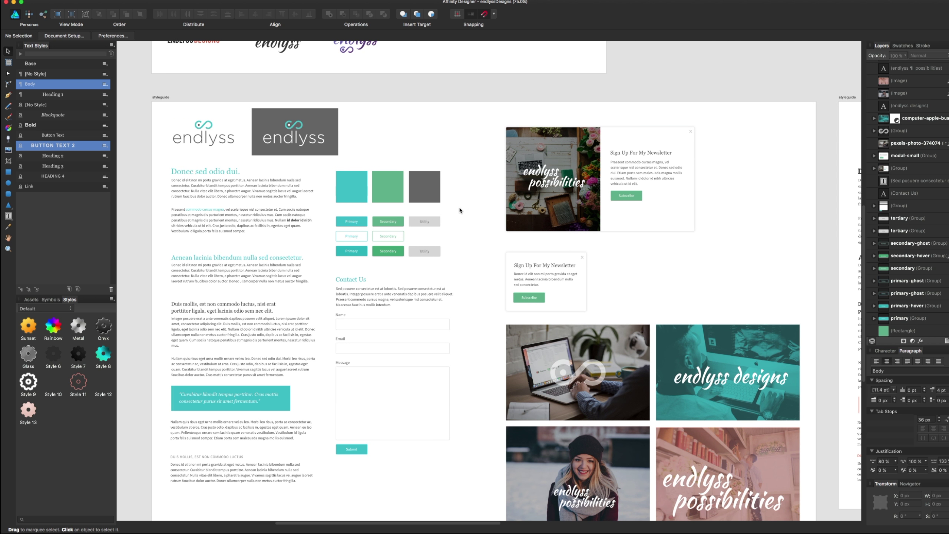
scroll(469, 204, down, 1)
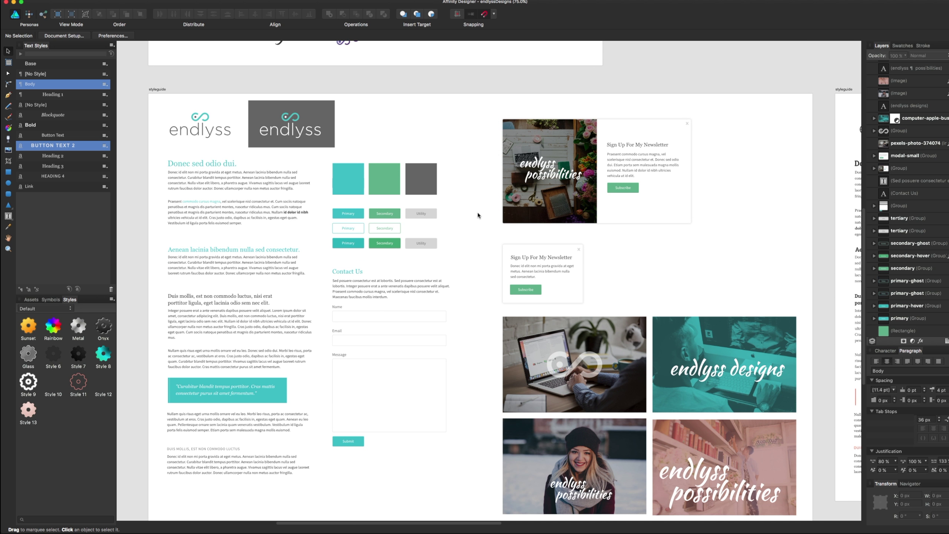
key(space)
click(232, 164)
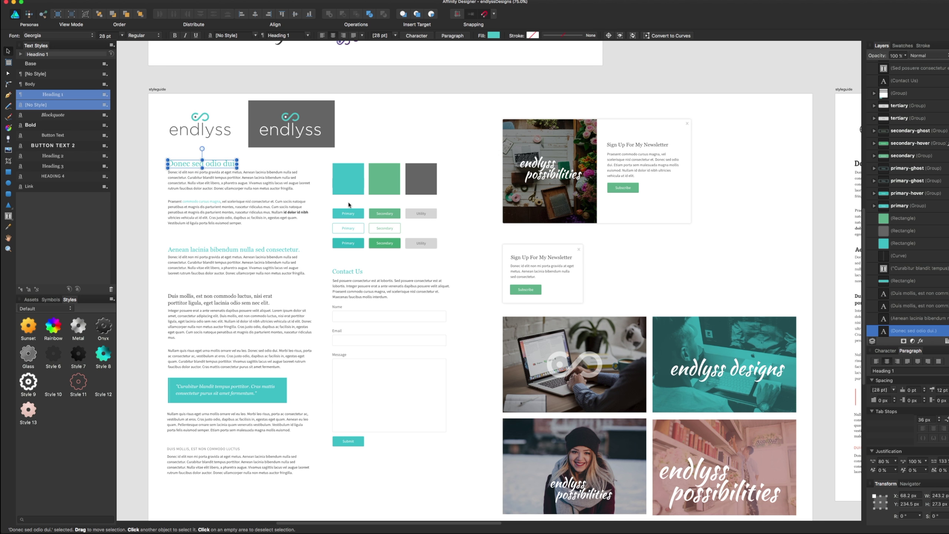
click(416, 268)
drag(663, 240, 186, 222)
drag(484, 226, 224, 253)
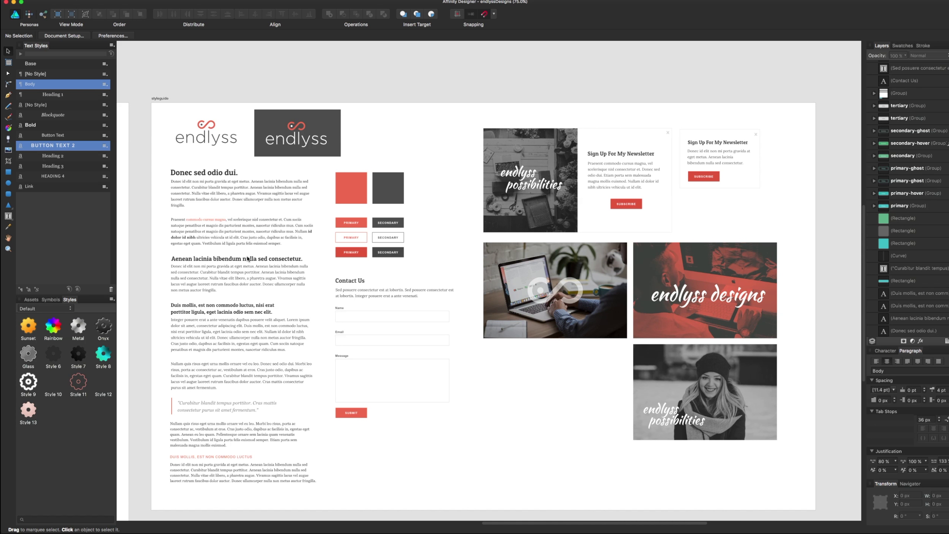
Check the red styleguide's dark grey swatch at 100%, then scroll toward the logo artboard
key(super+1)
mouse_move(248, 258)
mouse_down()
mouse_move(319, 265)
mouse_move(315, 253)
mouse_up()
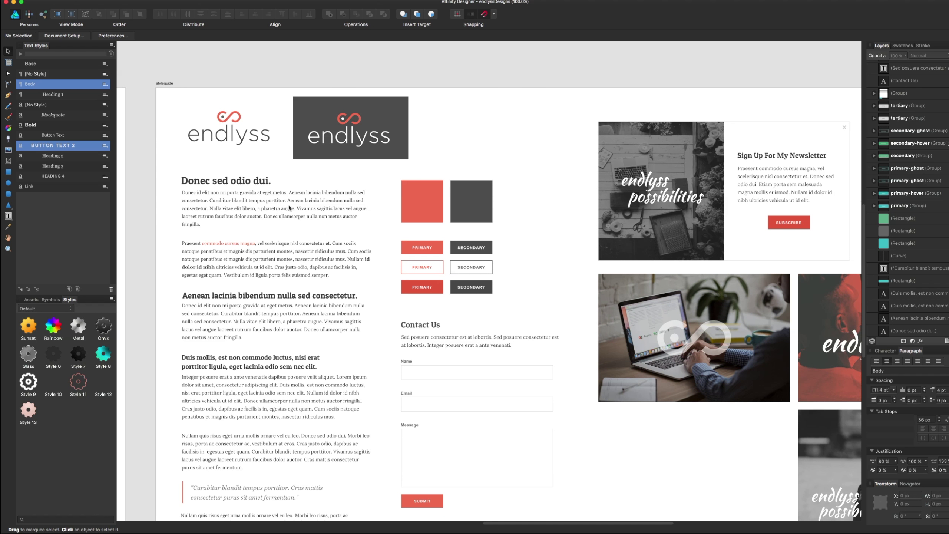
click(491, 203)
click(387, 214)
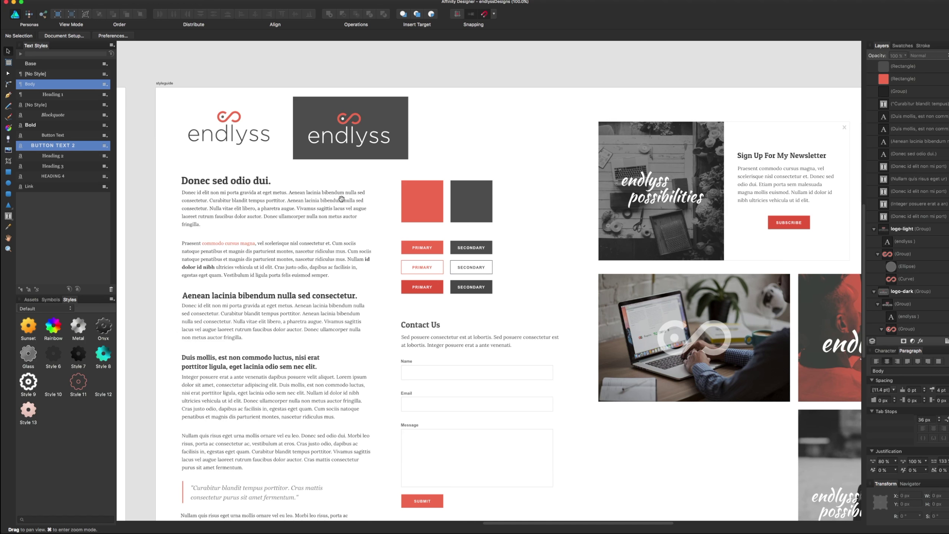
scroll(291, 207, left, 10)
Inspect the stacked and long-form ENDLYSS DESIGNS logos on the logo brainstorming artboard
scroll(303, 226, left, 15)
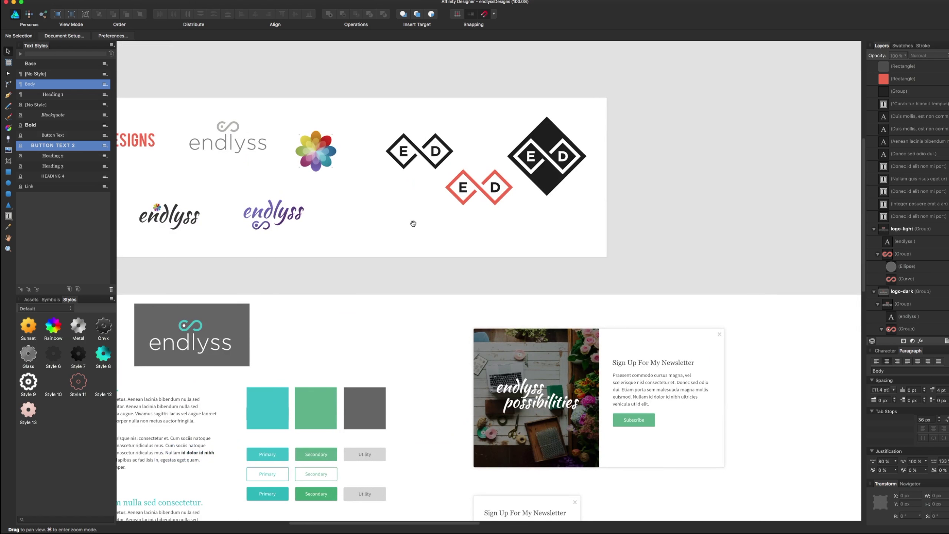
scroll(413, 224, left, 10)
click(360, 223)
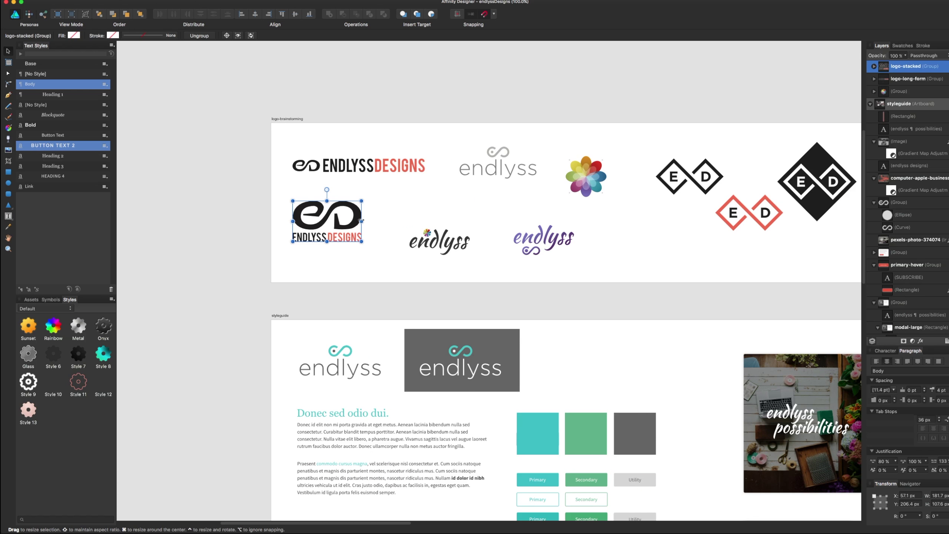
click(347, 277)
click(388, 172)
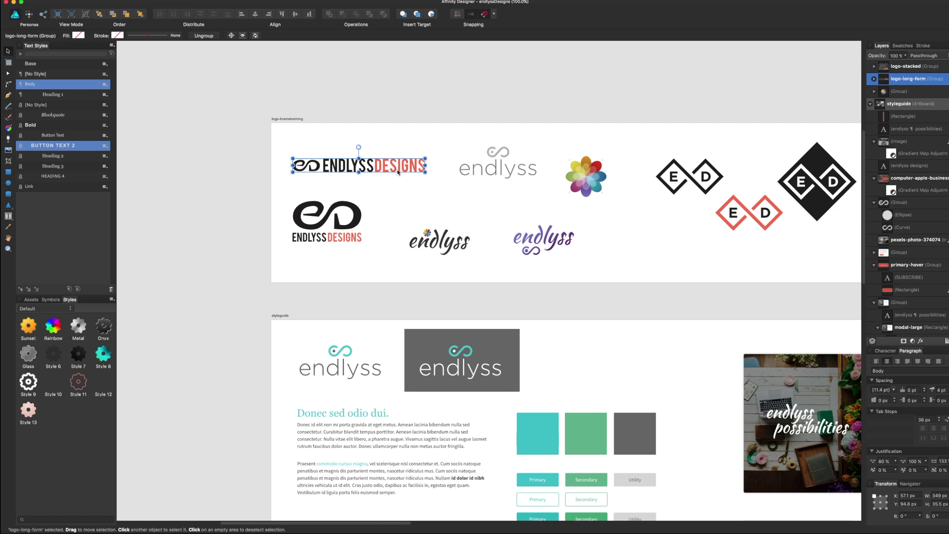
click(386, 202)
Pan back to the red styleguide and inspect its dark and light endlyss logos
drag(751, 263, 357, 242)
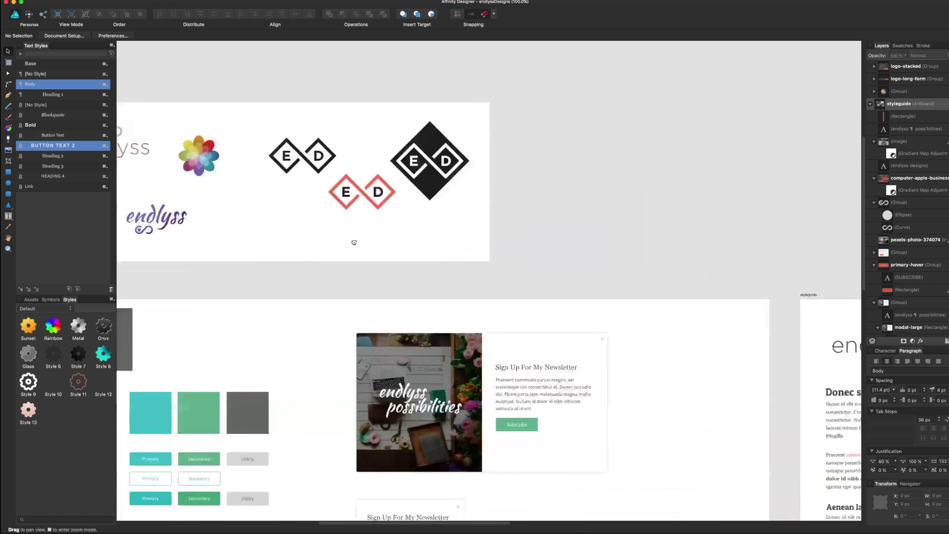
drag(656, 296, 414, 253)
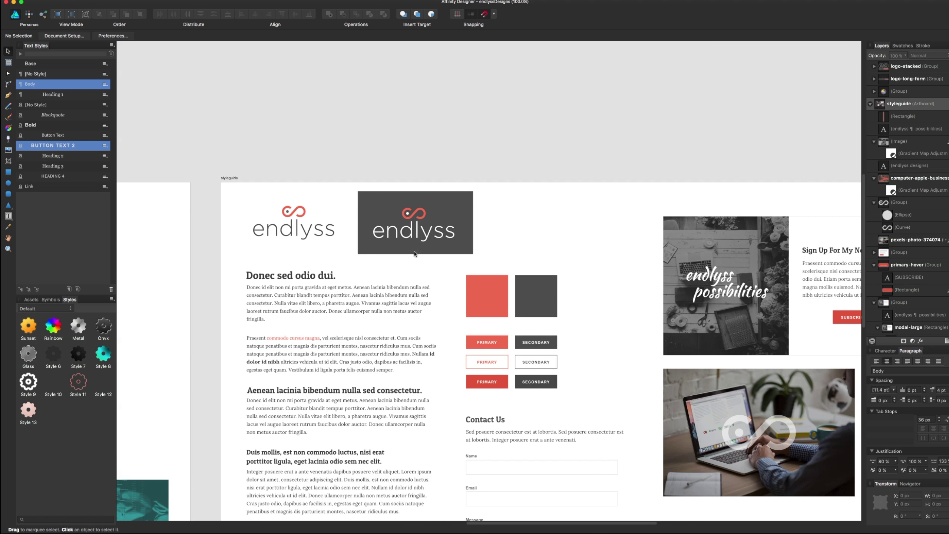
click(411, 236)
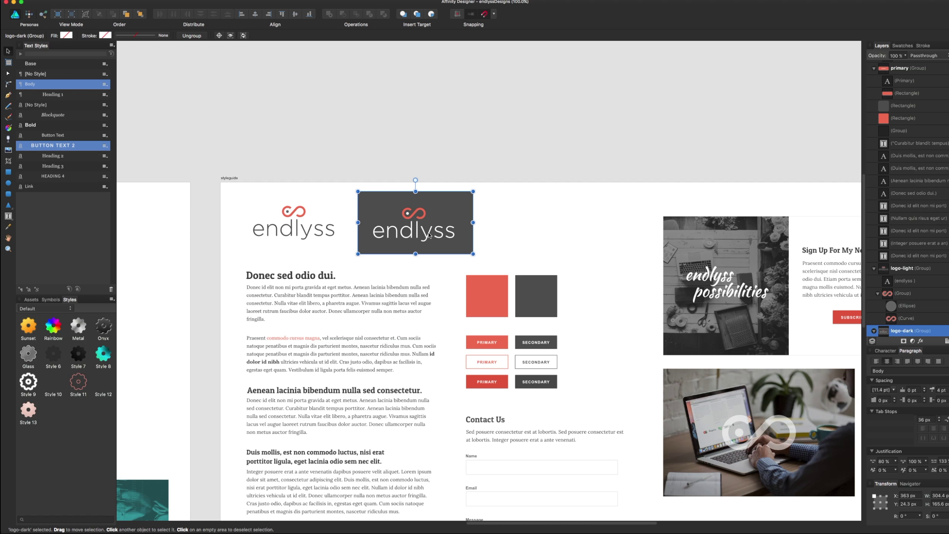
click(516, 233)
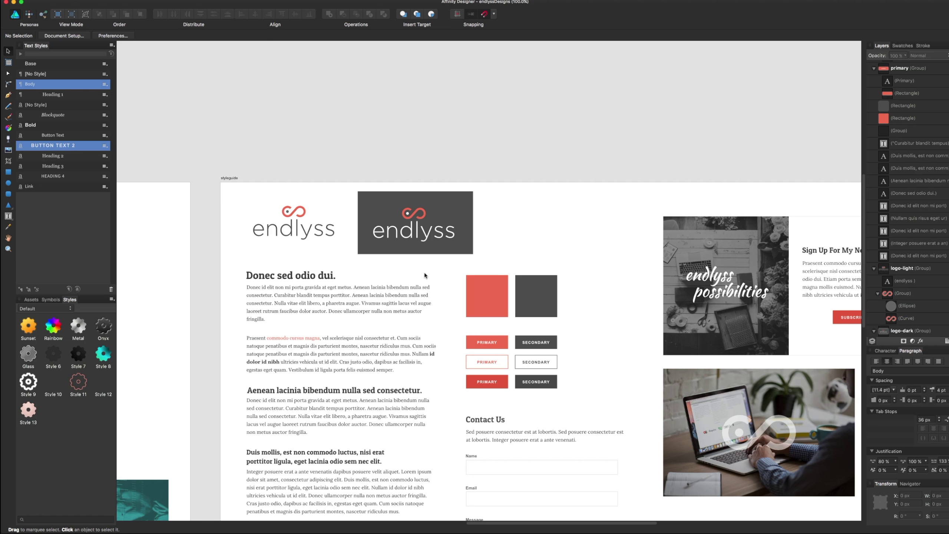
click(315, 235)
double_click(294, 235)
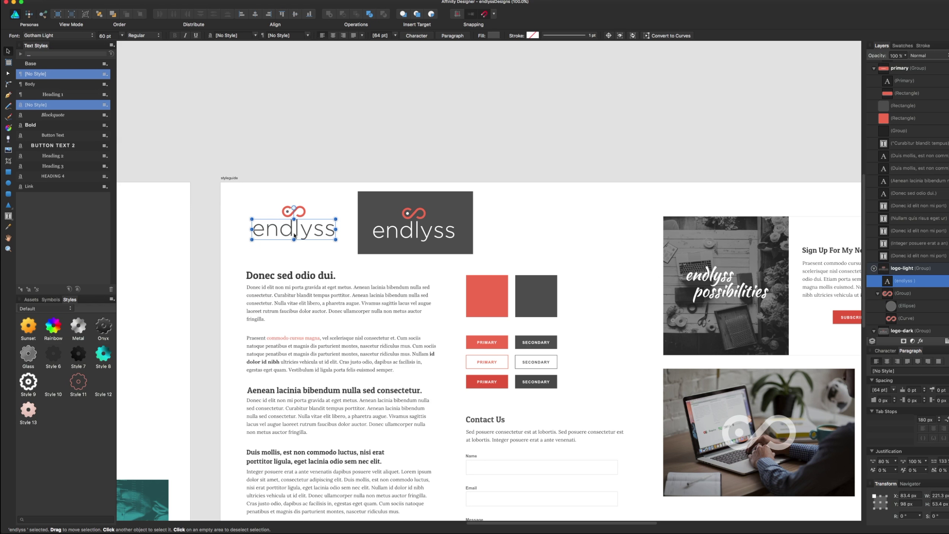
click(319, 211)
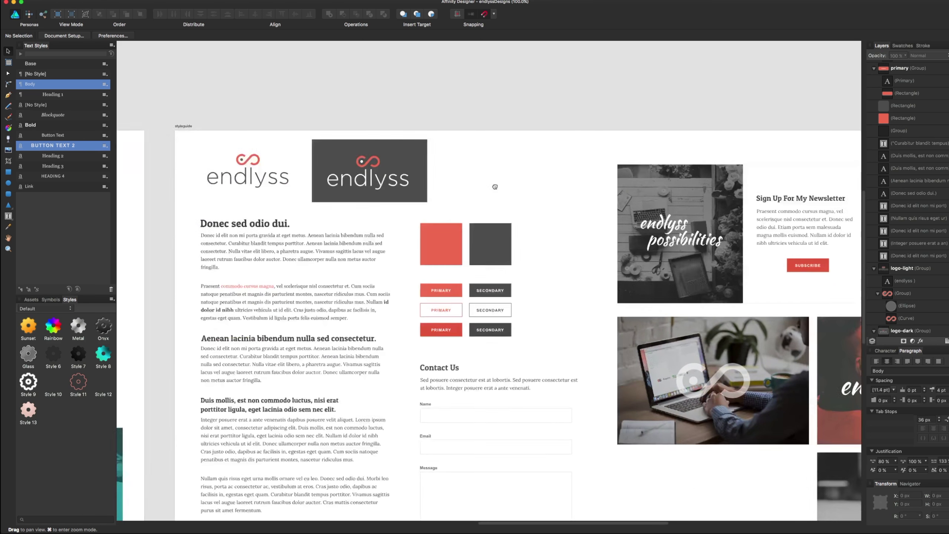
drag(552, 250, 457, 116)
scroll(401, 221, left, 2)
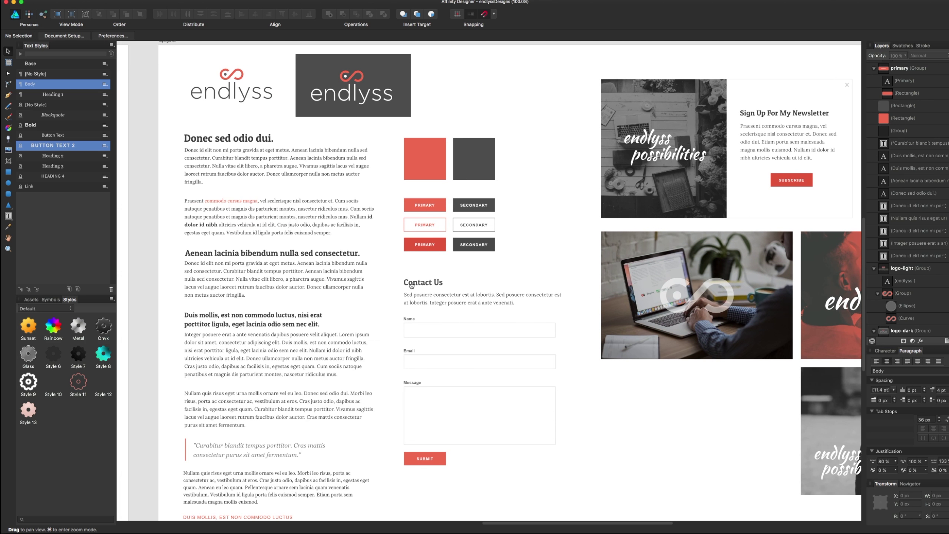
scroll(401, 221, down, 4)
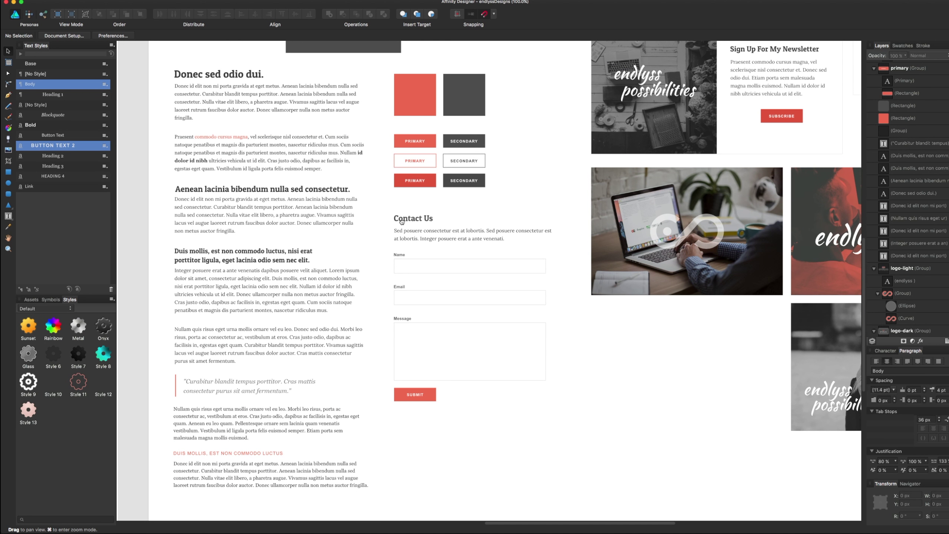
mouse_move(519, 233)
mouse_down()
mouse_move(297, 279)
mouse_move(494, 386)
mouse_move(586, 369)
mouse_up()
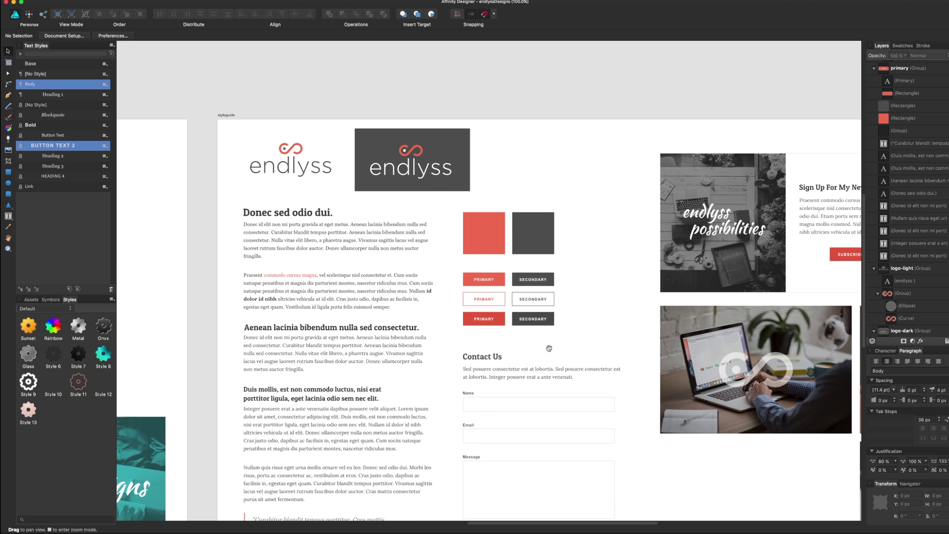
double_click(312, 212)
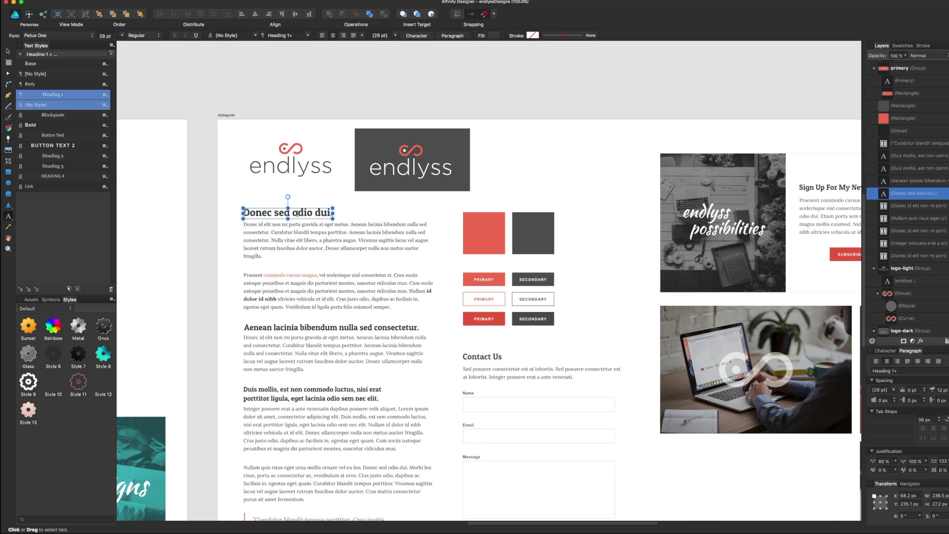
triple_click(297, 213)
drag(297, 213, 267, 232)
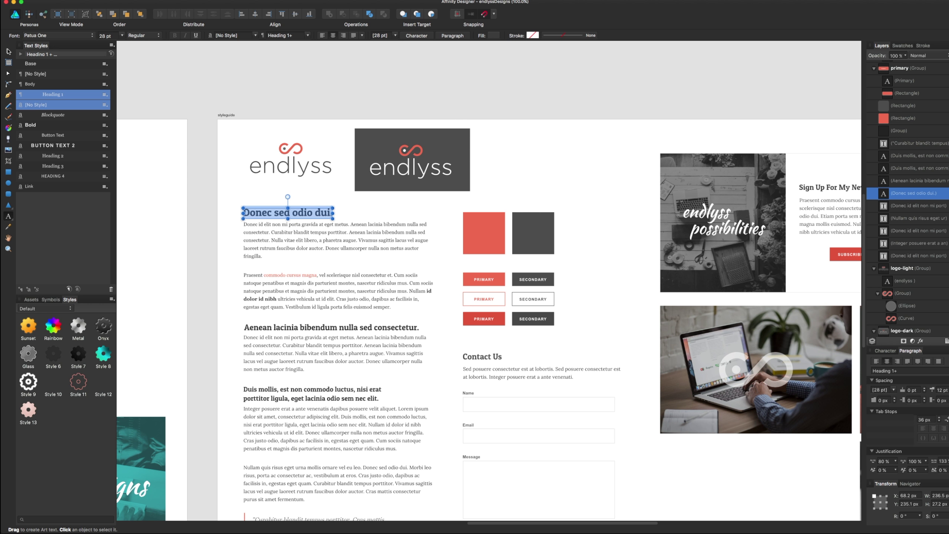
key(Escape)
click(253, 81)
scroll(417, 119, down, 2)
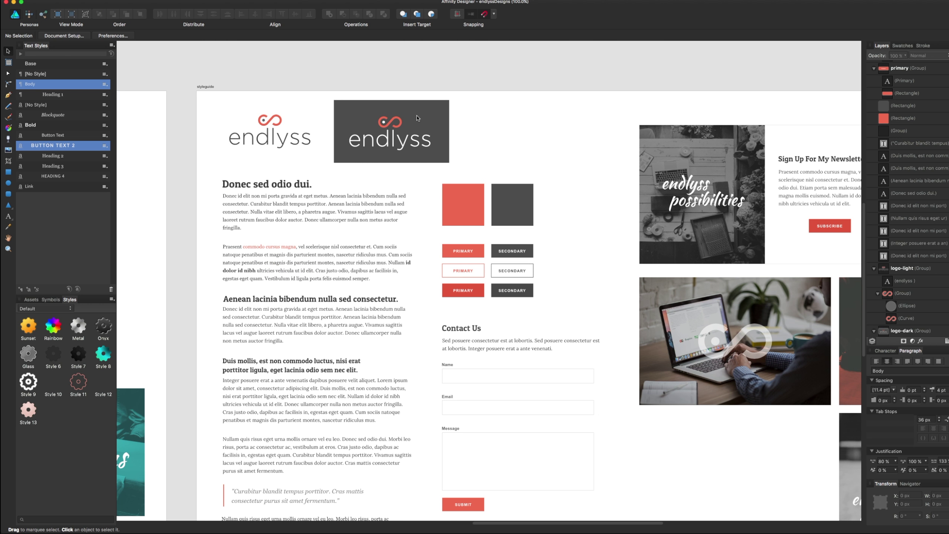
click(304, 187)
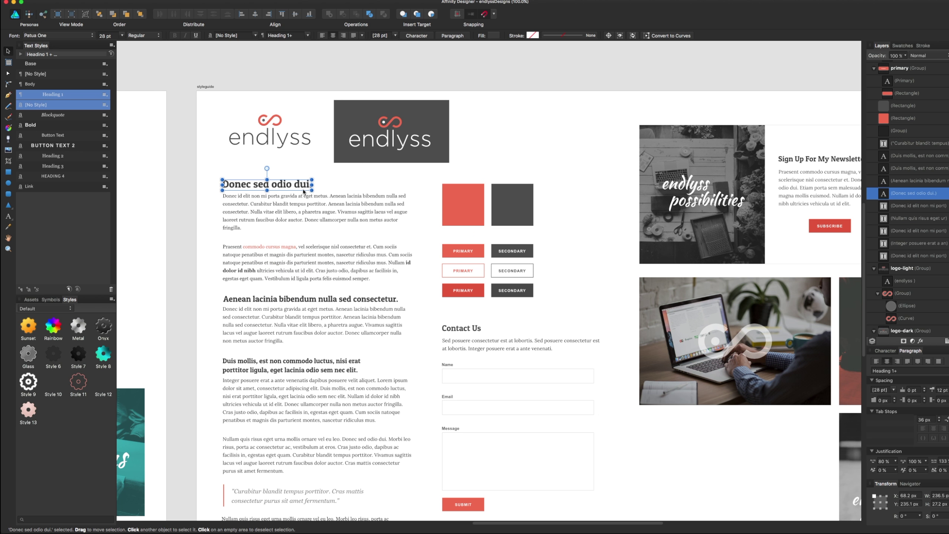
click(373, 200)
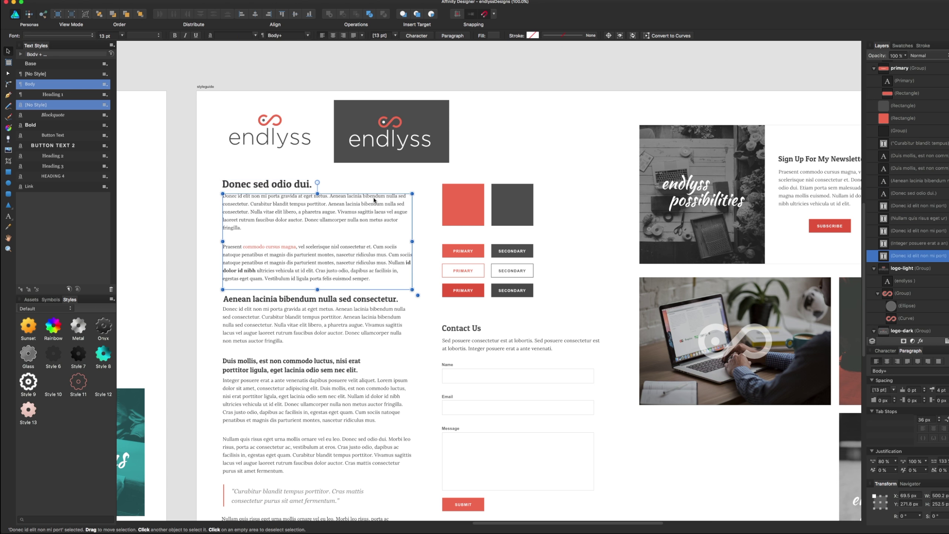
click(423, 228)
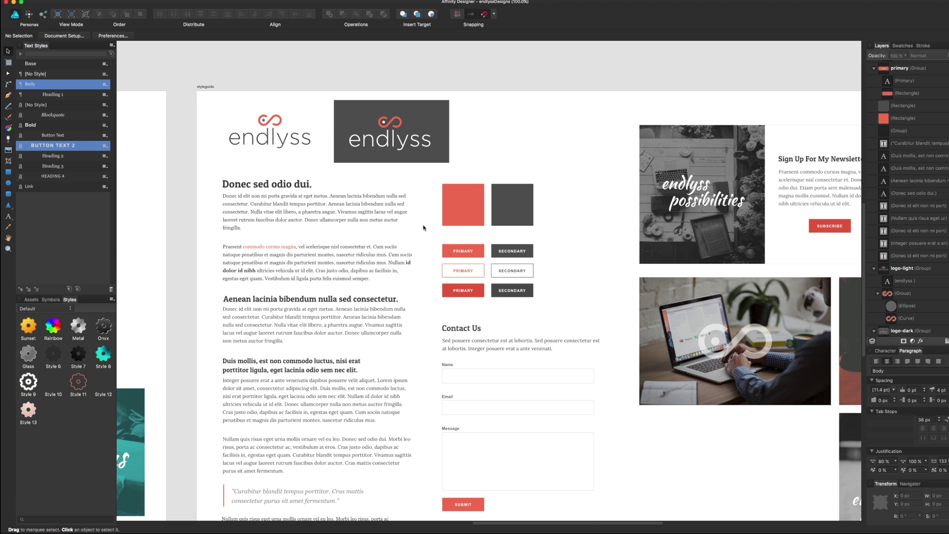
scroll(417, 237, down, 1)
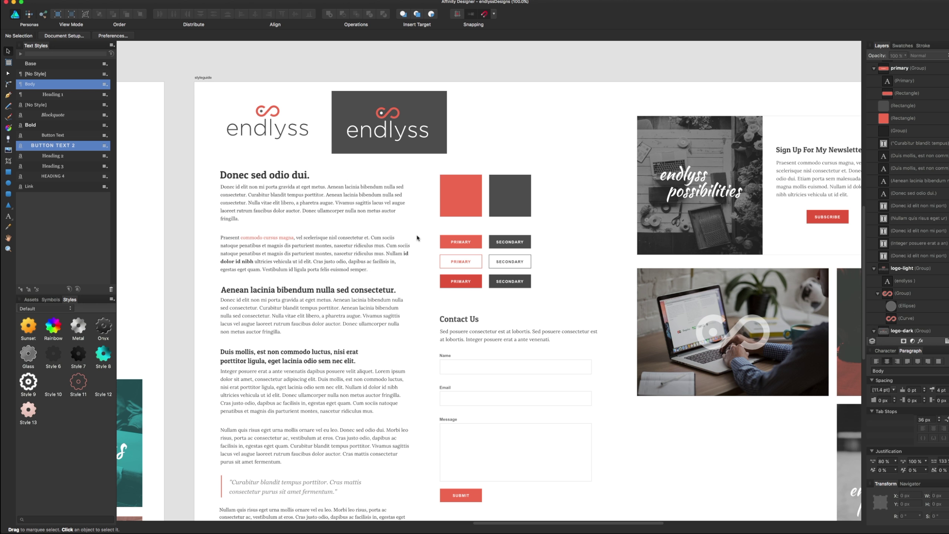
scroll(414, 263, down, 2)
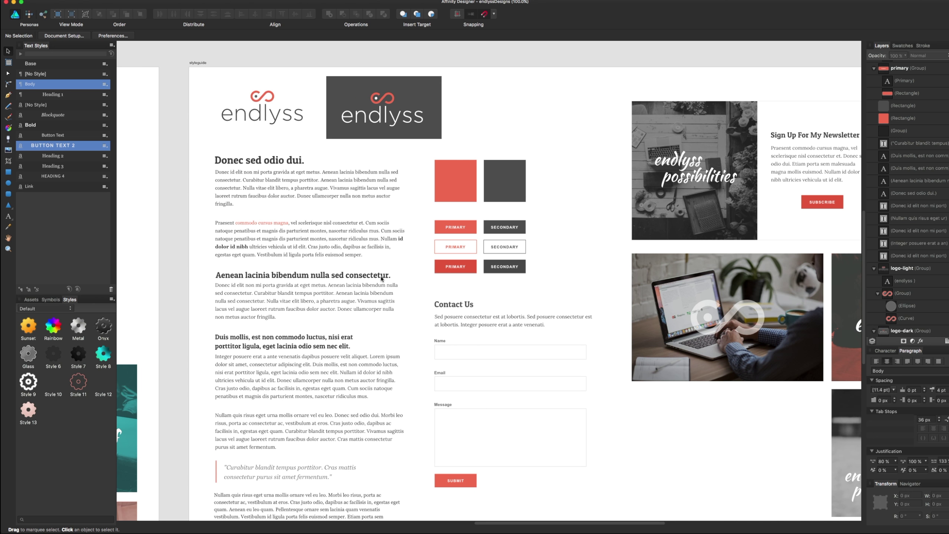
click(403, 287)
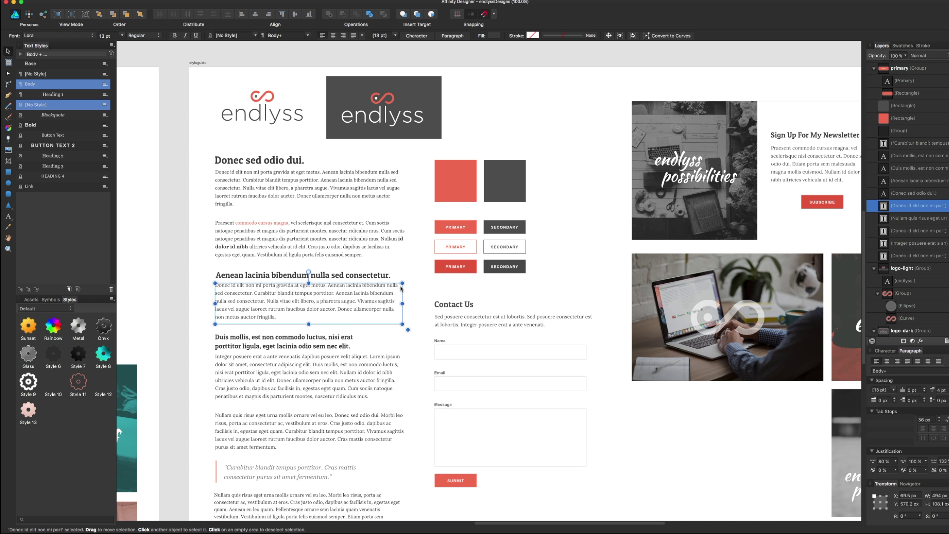
click(414, 276)
scroll(420, 282, down, 1)
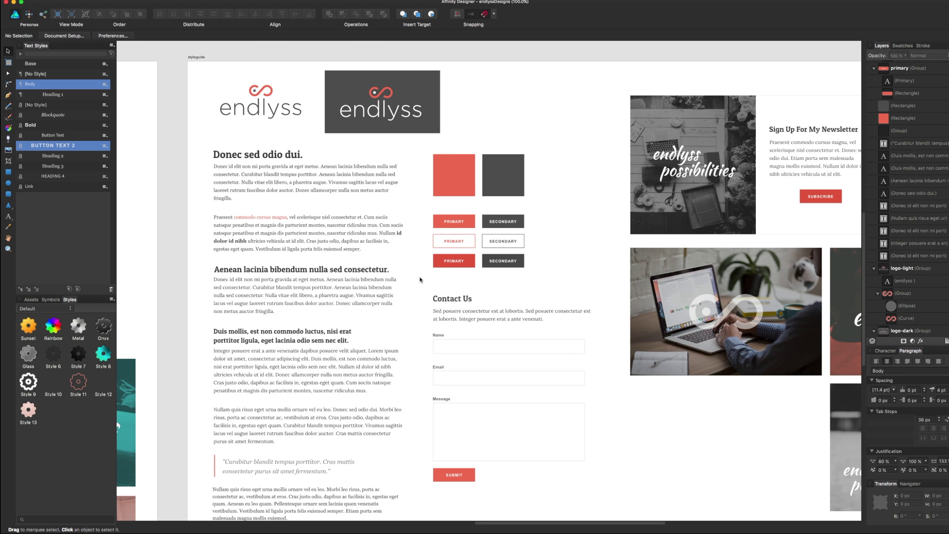
click(375, 241)
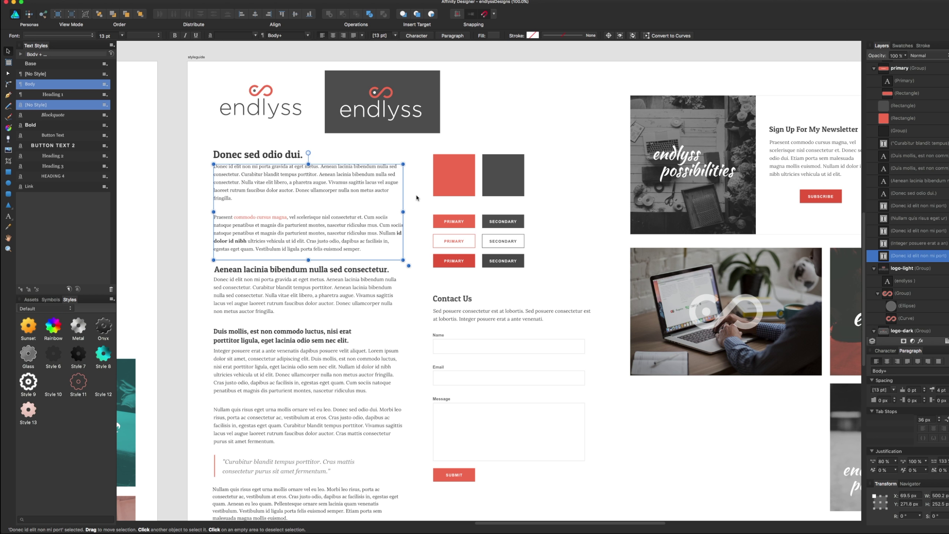
click(417, 198)
scroll(419, 282, down, 2)
scroll(419, 282, right, 1)
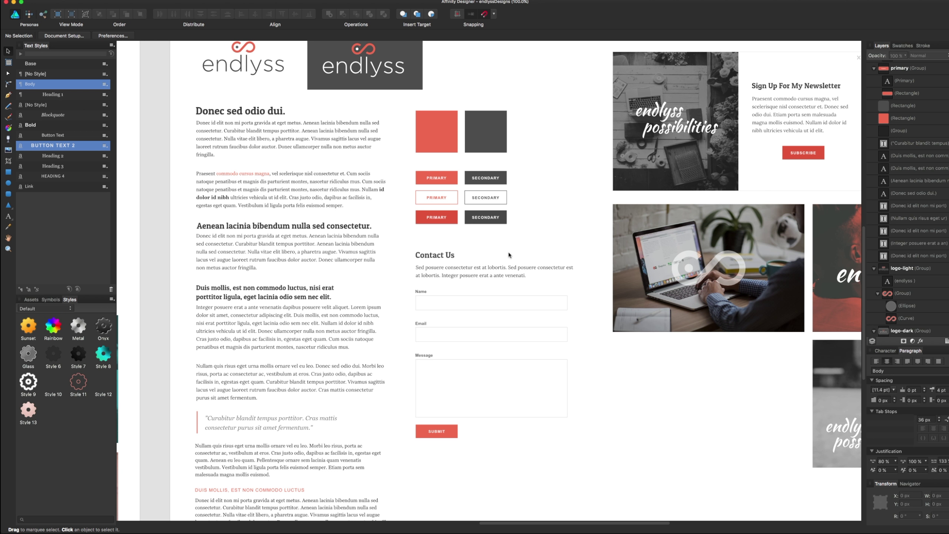
click(435, 256)
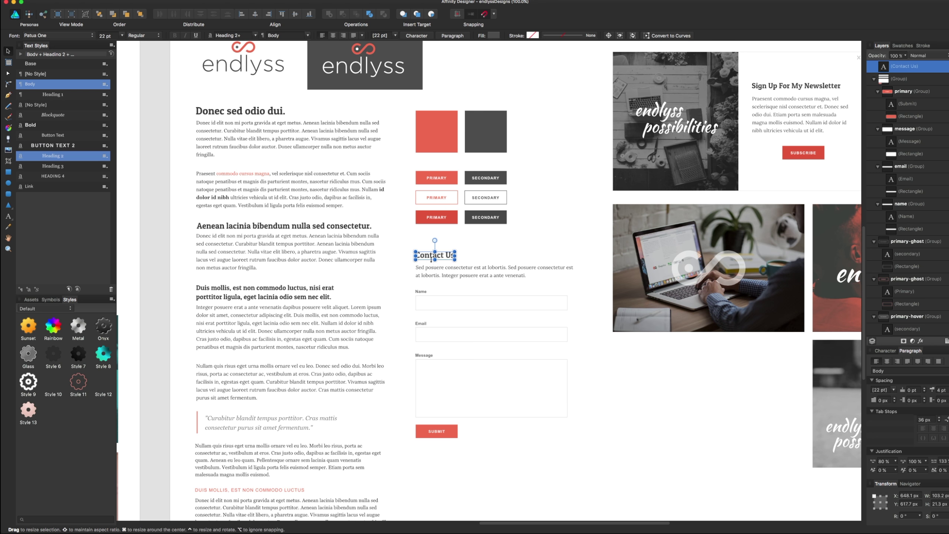
scroll(344, 225, down, 2)
scroll(343, 224, right, 1)
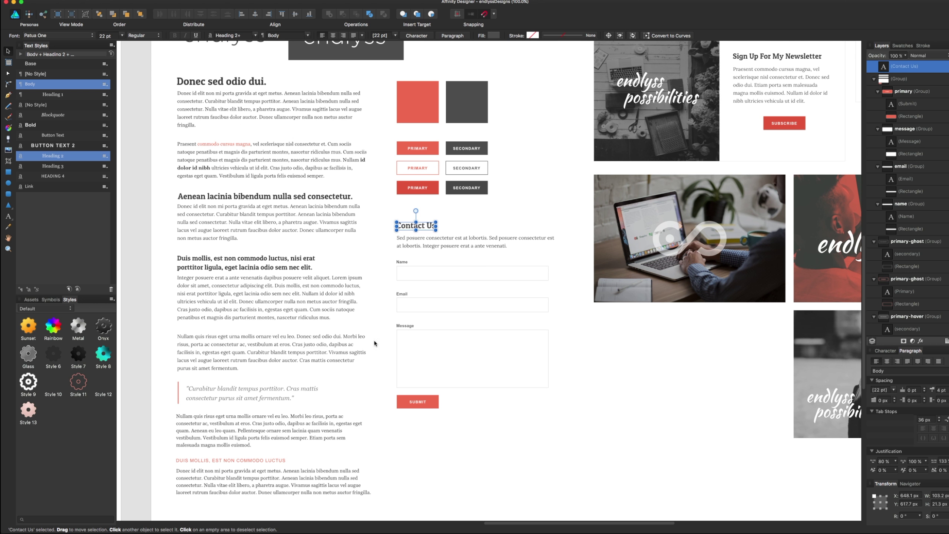
click(375, 352)
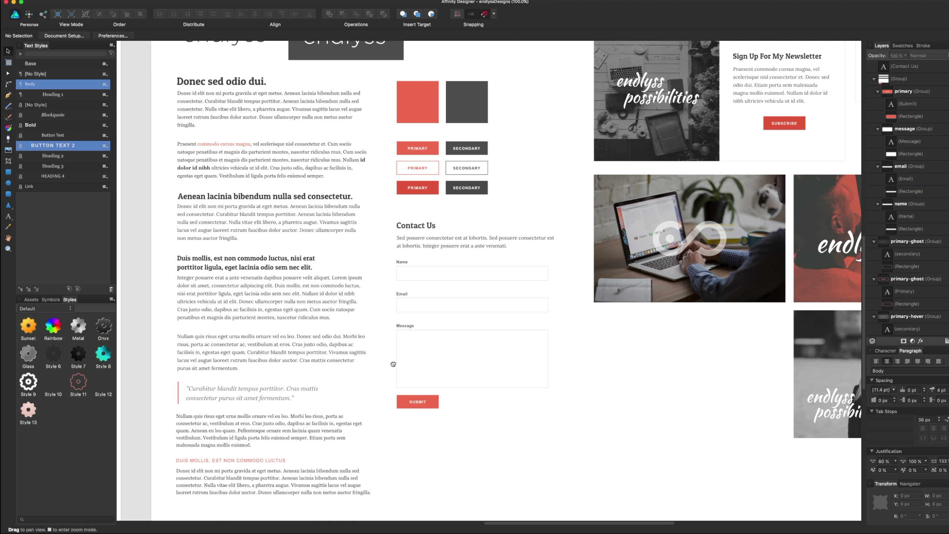
drag(394, 364, 371, 333)
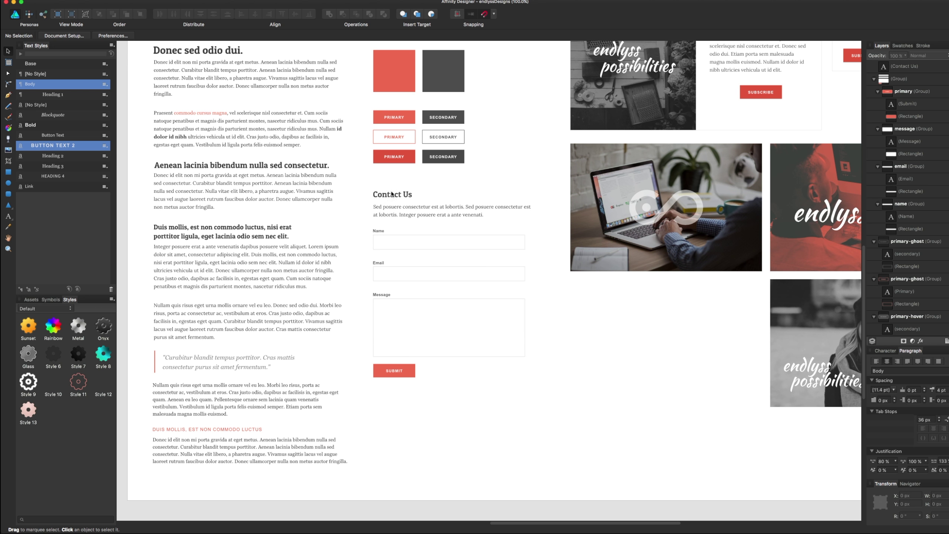
mouse_move(460, 211)
mouse_down()
mouse_move(406, 206)
mouse_move(500, 225)
mouse_up()
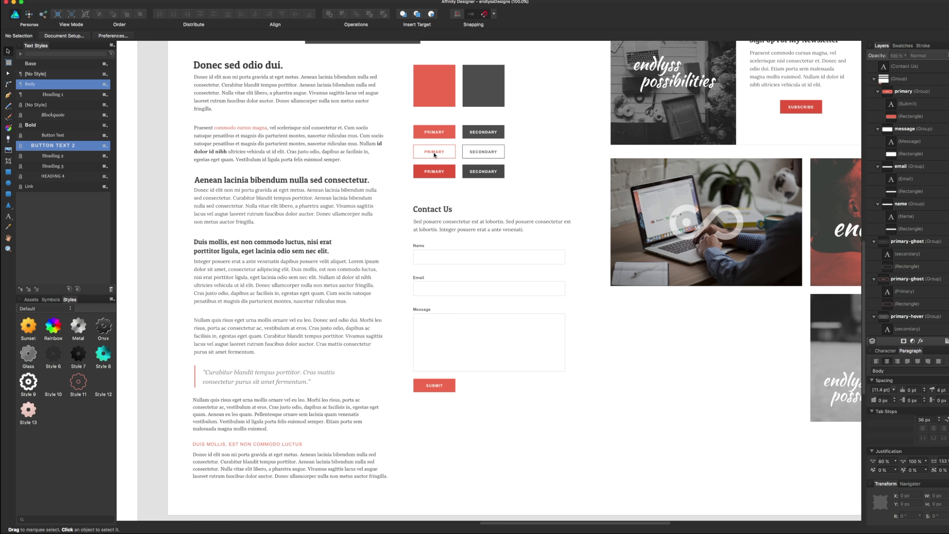
click(324, 314)
triple_click(298, 284)
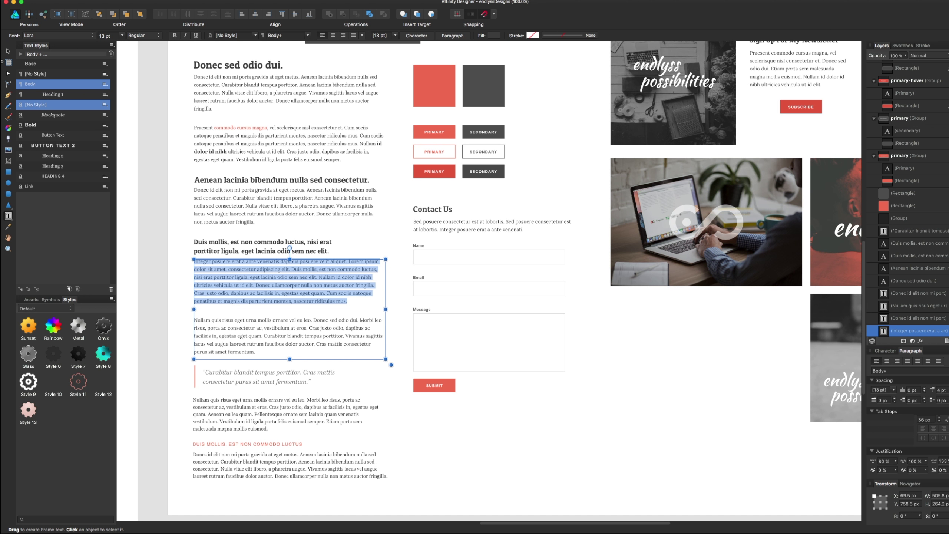
click(7, 51)
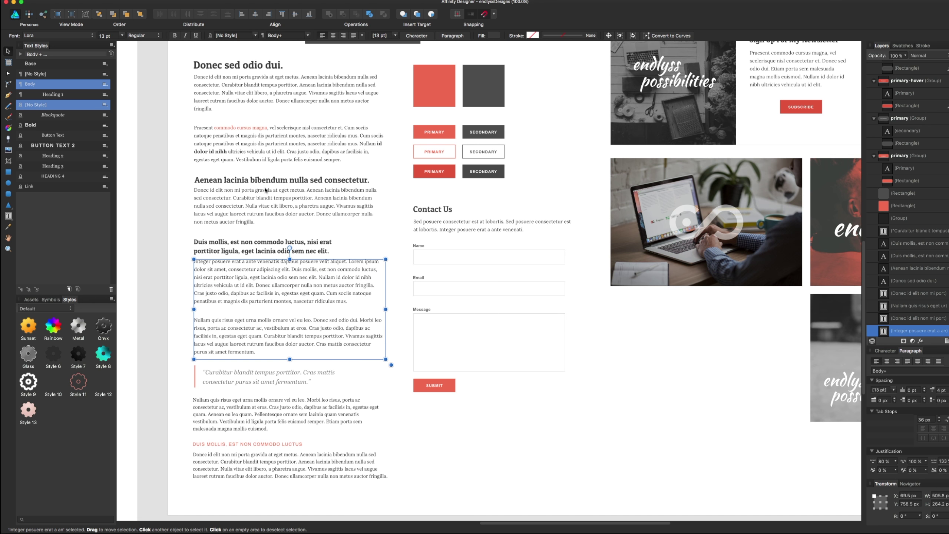
scroll(265, 190, down, 3)
scroll(265, 190, right, 3)
key(super+2)
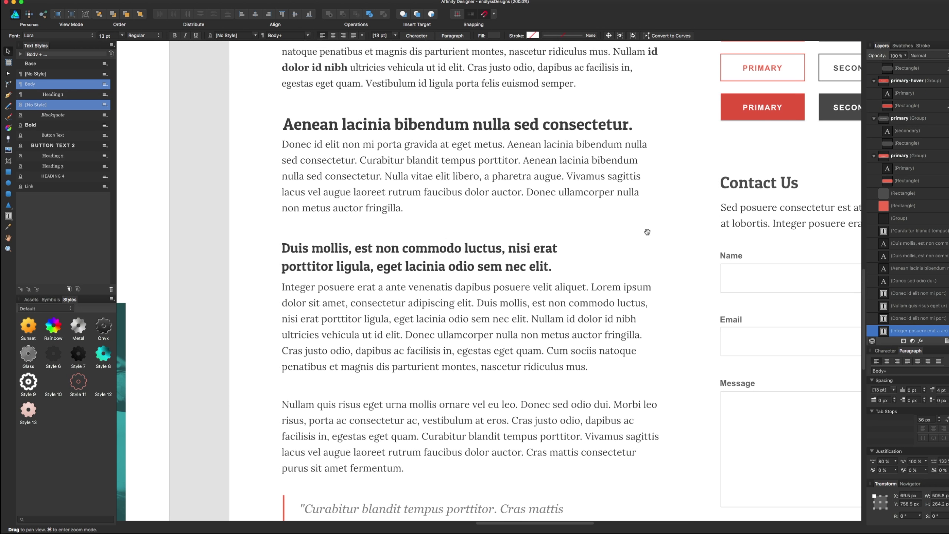
scroll(585, 170, up, 10)
scroll(542, 231, up, 5)
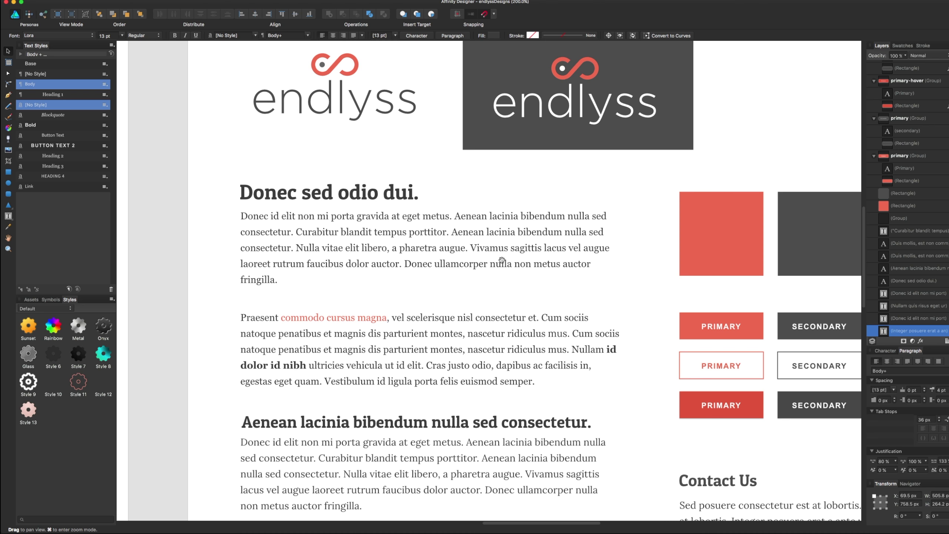
scroll(503, 300, down, 5)
scroll(494, 263, down, 4)
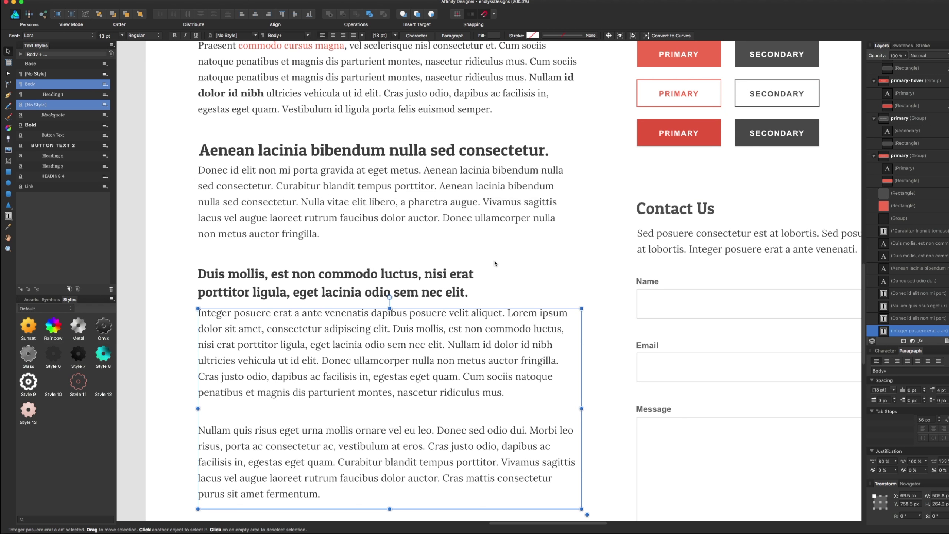
drag(479, 375, 456, 285)
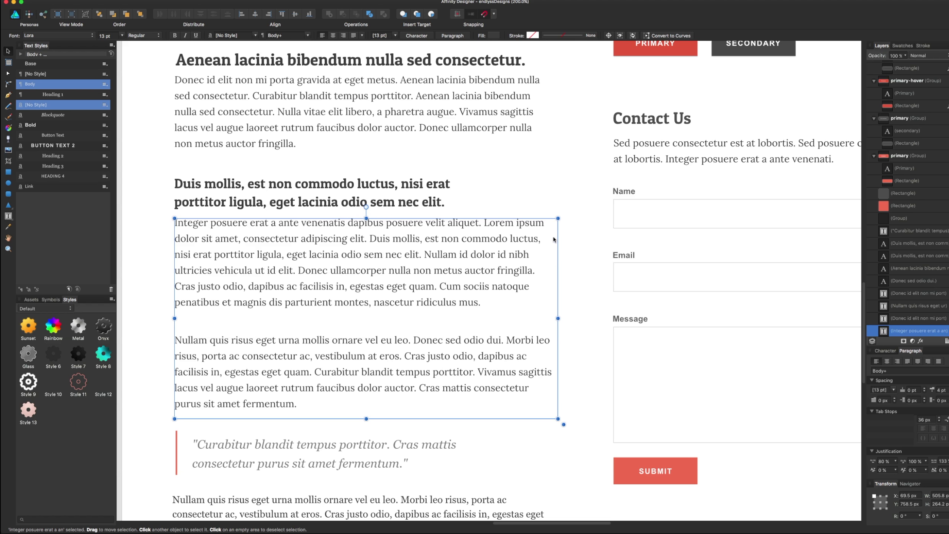
click(530, 192)
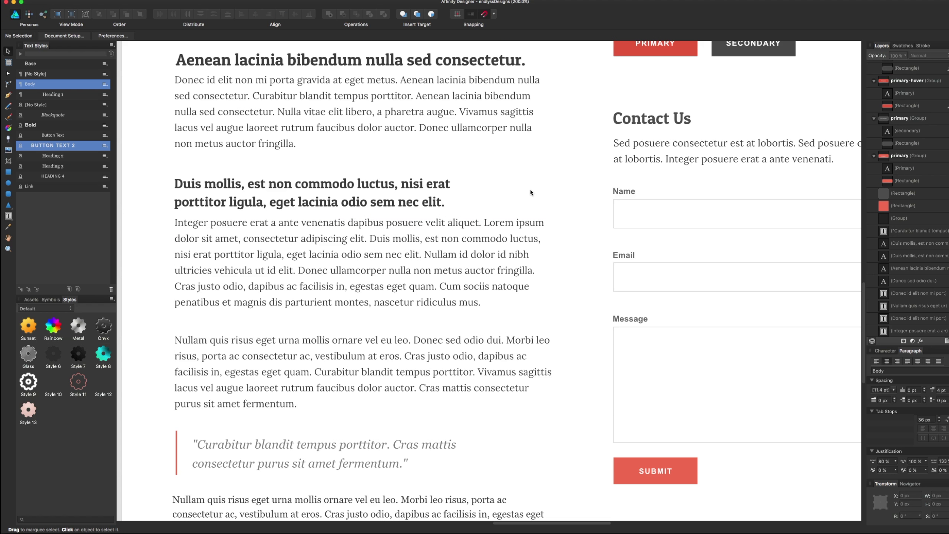
key(ctrl+minus)
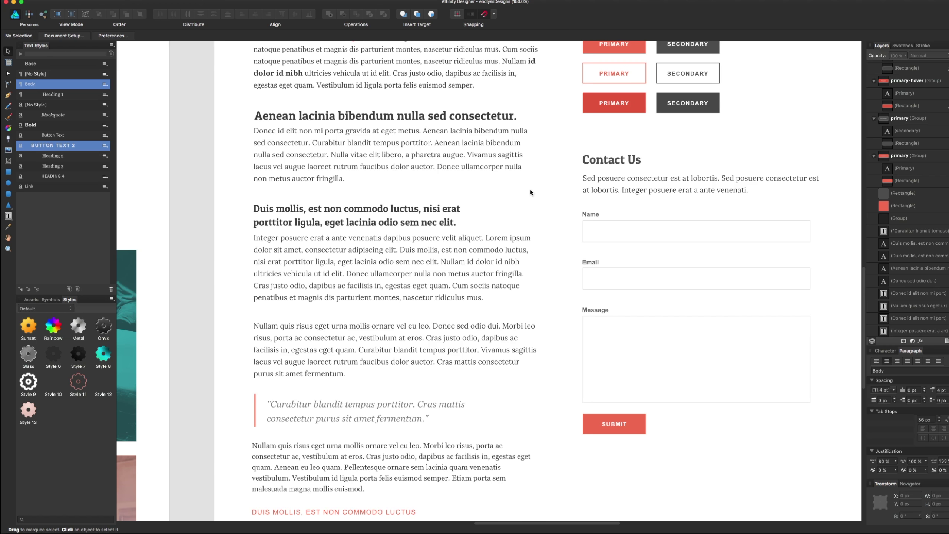
click(347, 283)
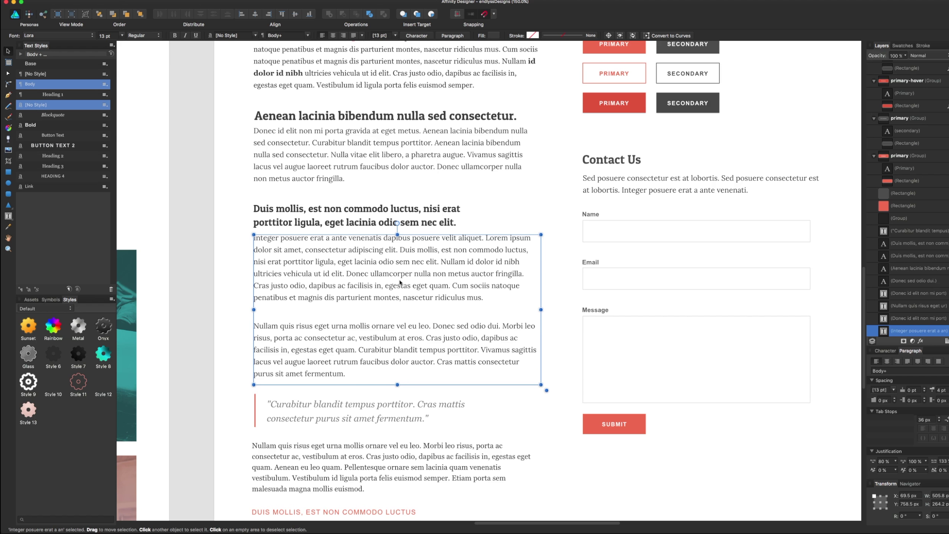
scroll(493, 360, down, 5)
scroll(492, 359, right, 3)
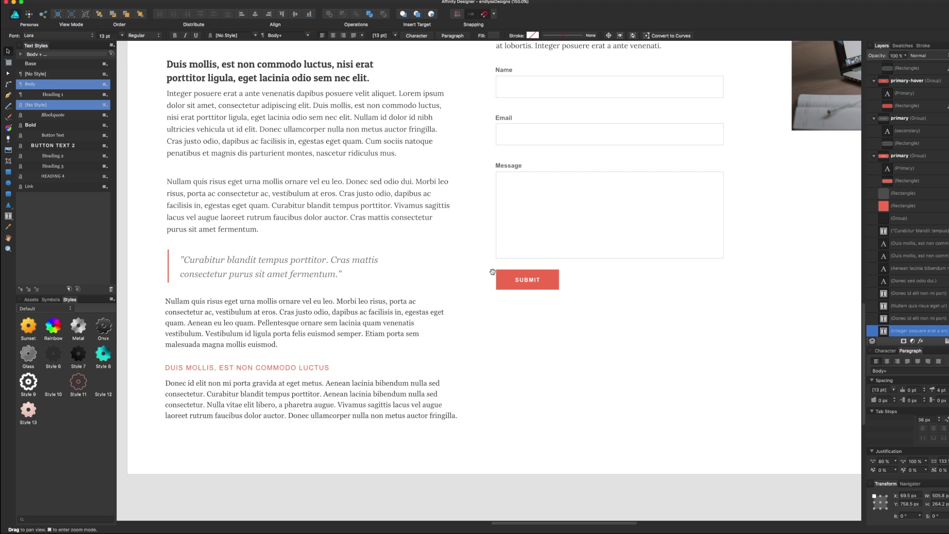
scroll(492, 271, up, 3)
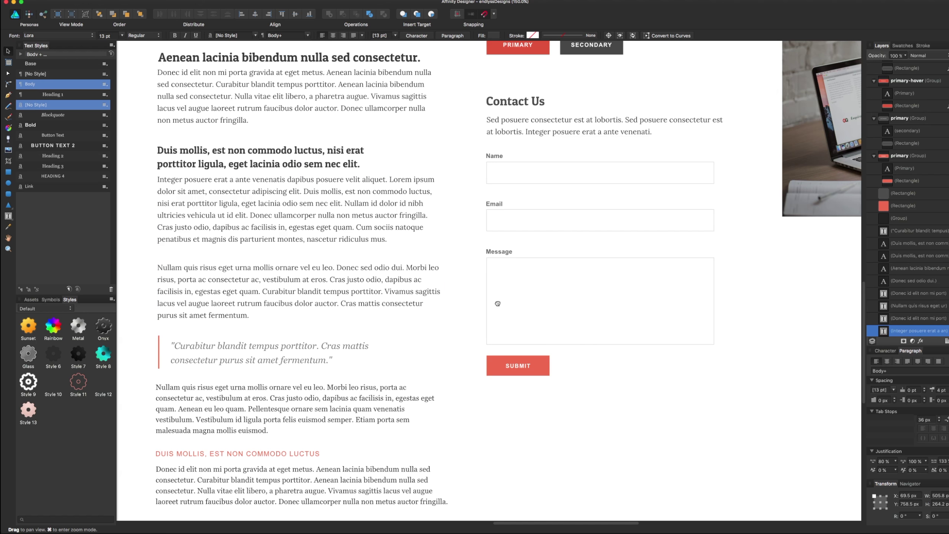
scroll(497, 303, up, 2)
scroll(515, 355, up, 2)
scroll(535, 395, up, 3)
scroll(535, 396, right, 3)
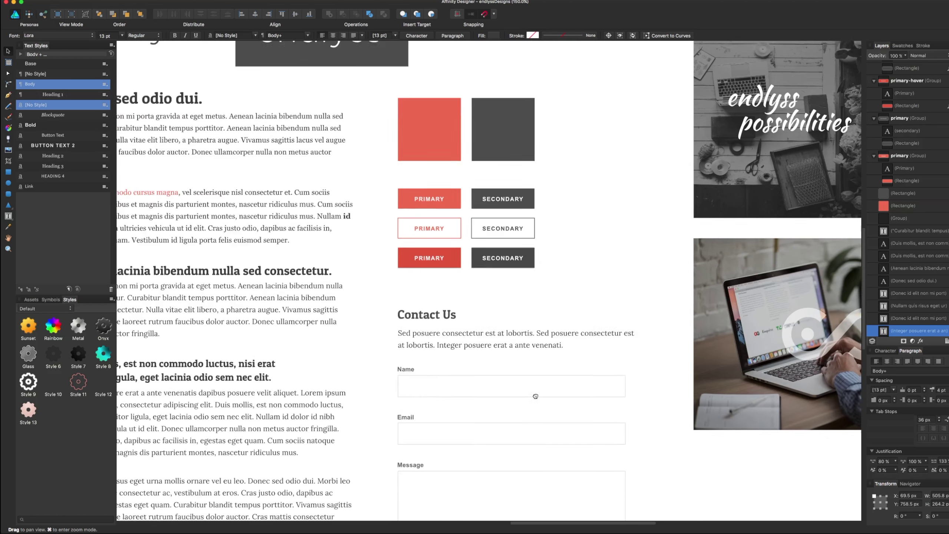
scroll(535, 396, up, 2)
drag(458, 201, 570, 287)
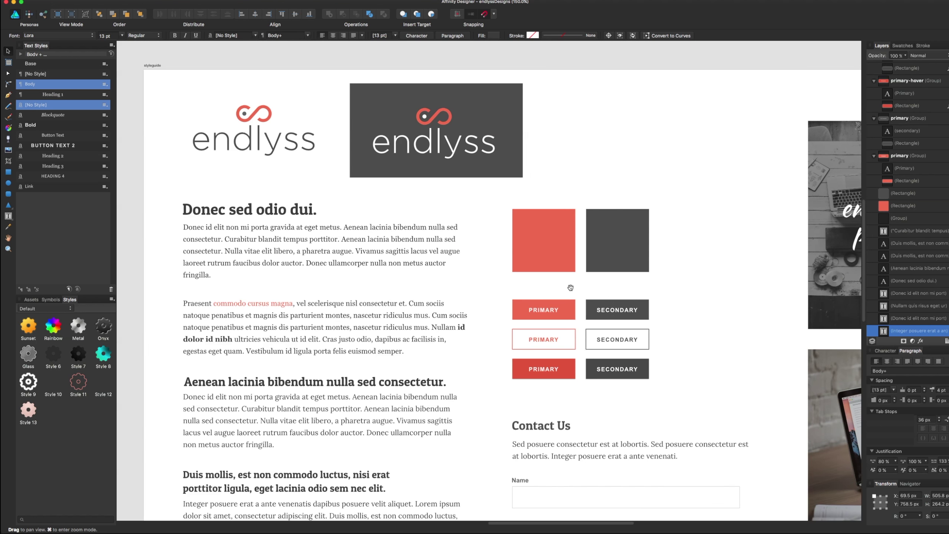
click(566, 261)
click(607, 257)
click(680, 263)
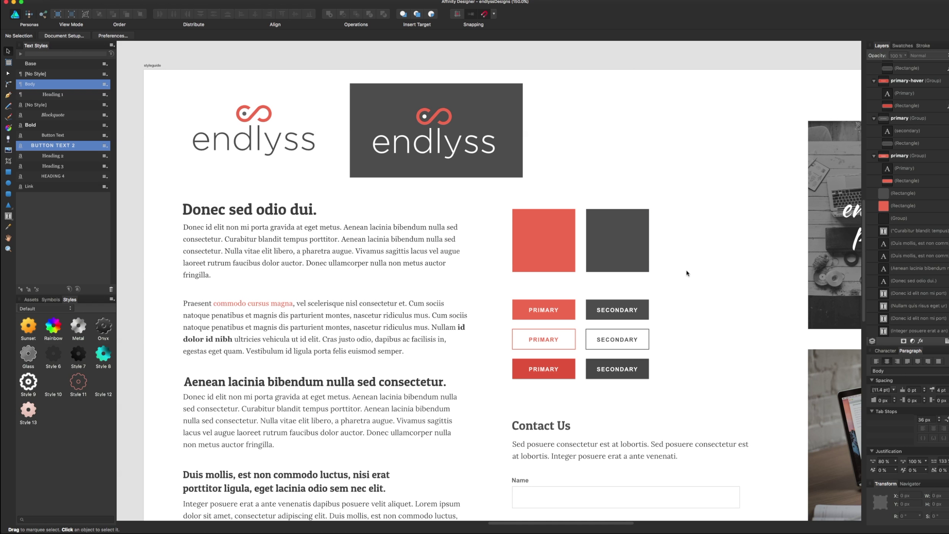
click(512, 261)
click(504, 352)
click(546, 232)
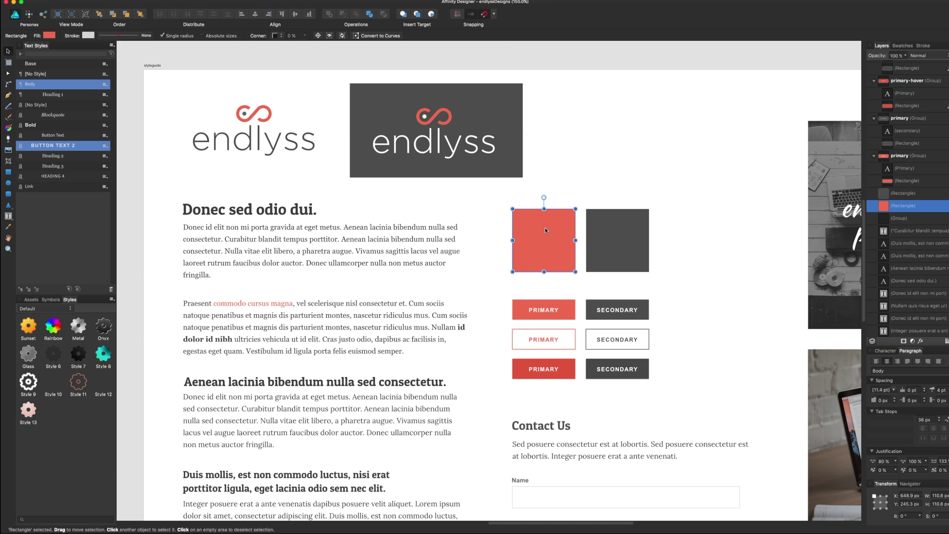
click(565, 191)
click(565, 242)
click(300, 303)
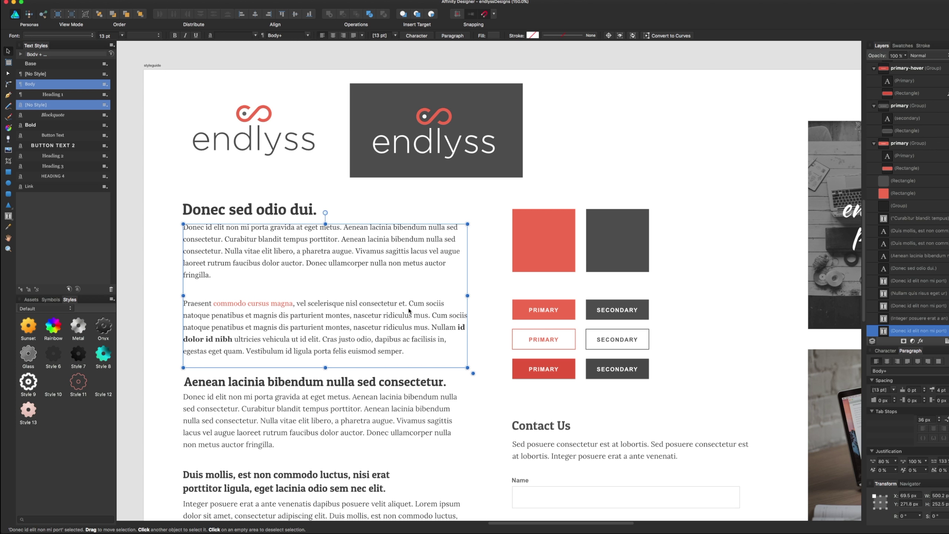
click(474, 296)
drag(472, 336, 468, 330)
scroll(468, 330, down, 3)
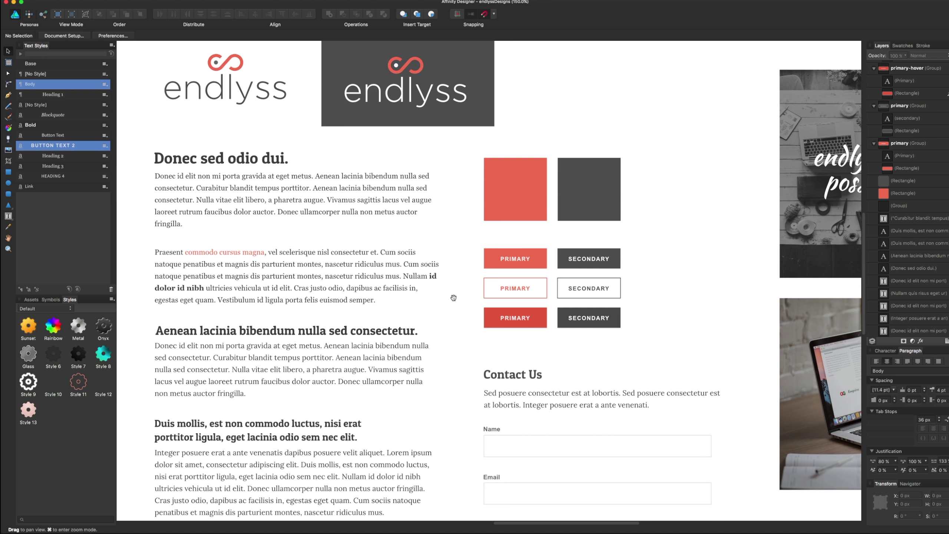
scroll(453, 297, down, 2)
scroll(440, 330, down, 2)
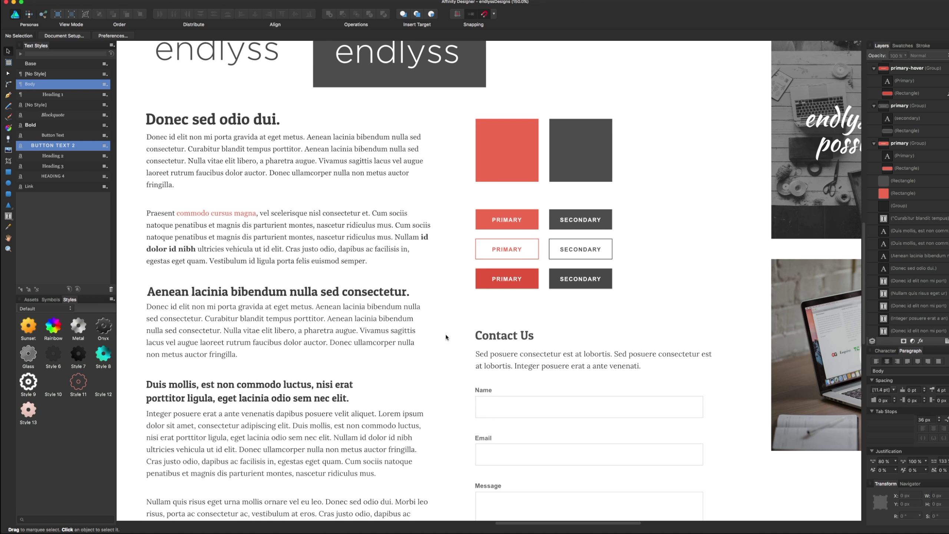
mouse_move(444, 335)
mouse_down()
mouse_move(453, 292)
mouse_move(449, 345)
mouse_up()
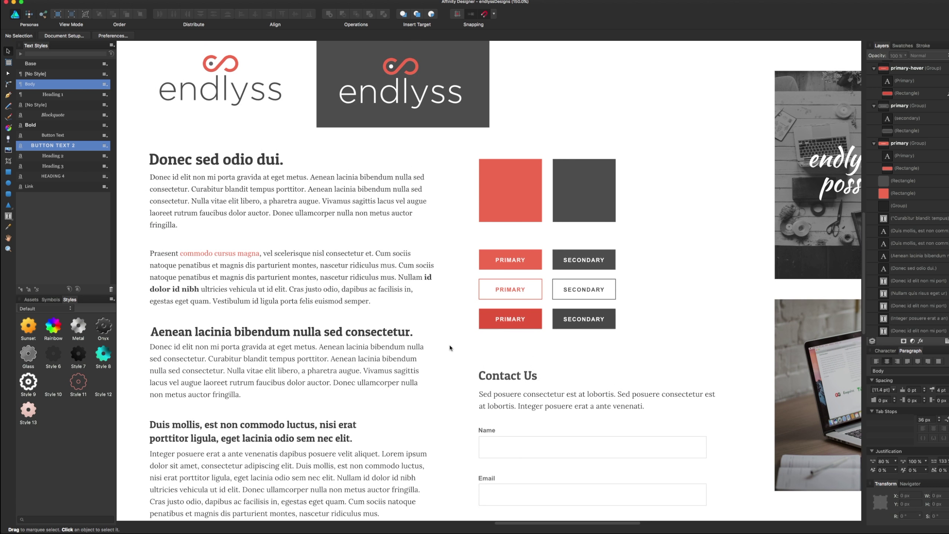
scroll(471, 360, up, 1)
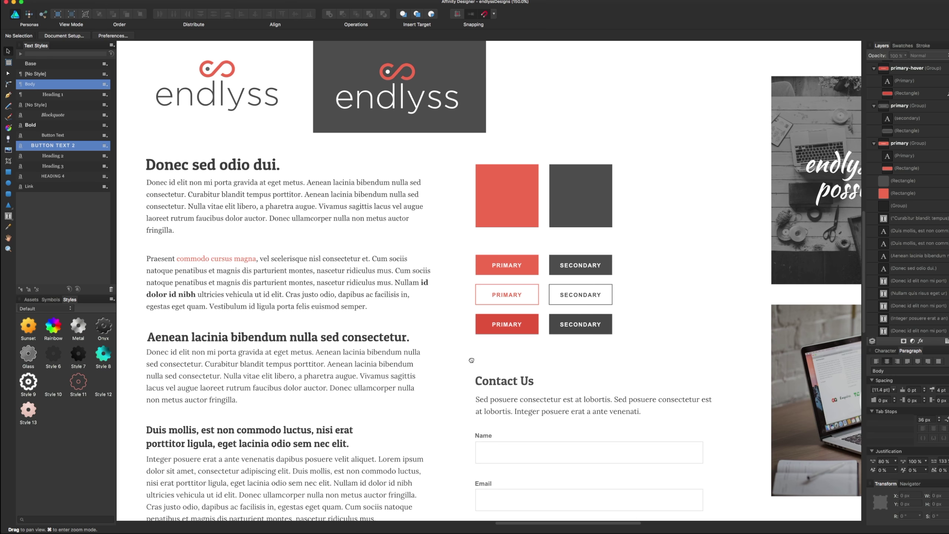
click(507, 270)
click(410, 271)
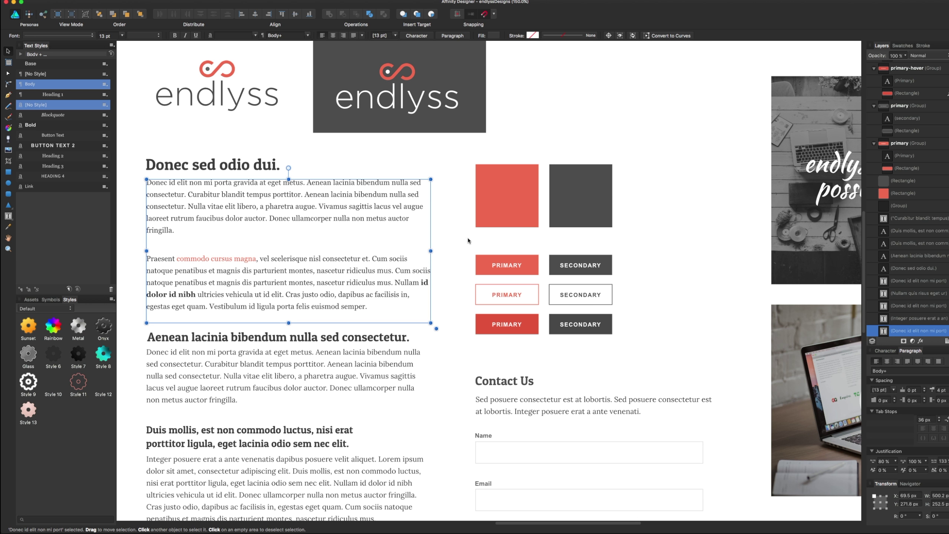
scroll(448, 236, down, 5)
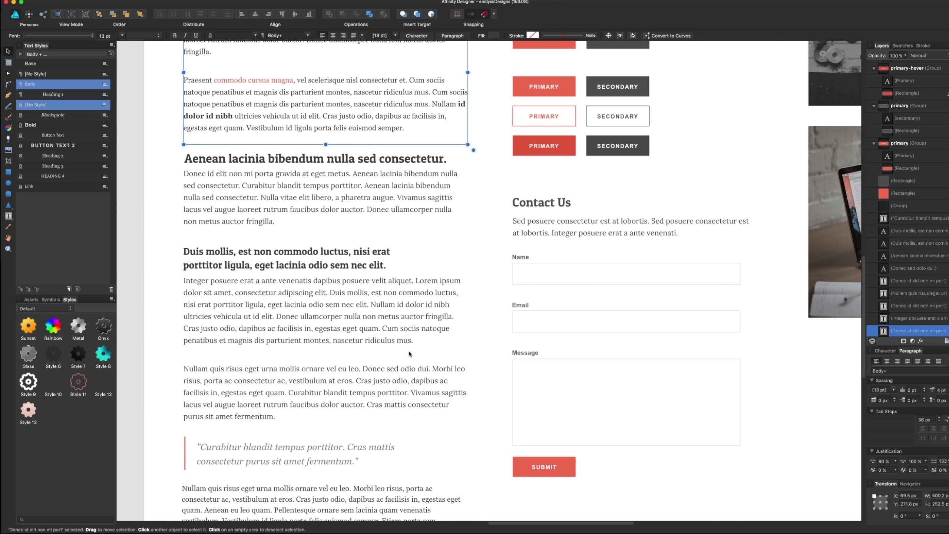
scroll(362, 395, up, 5)
scroll(362, 396, up, 1)
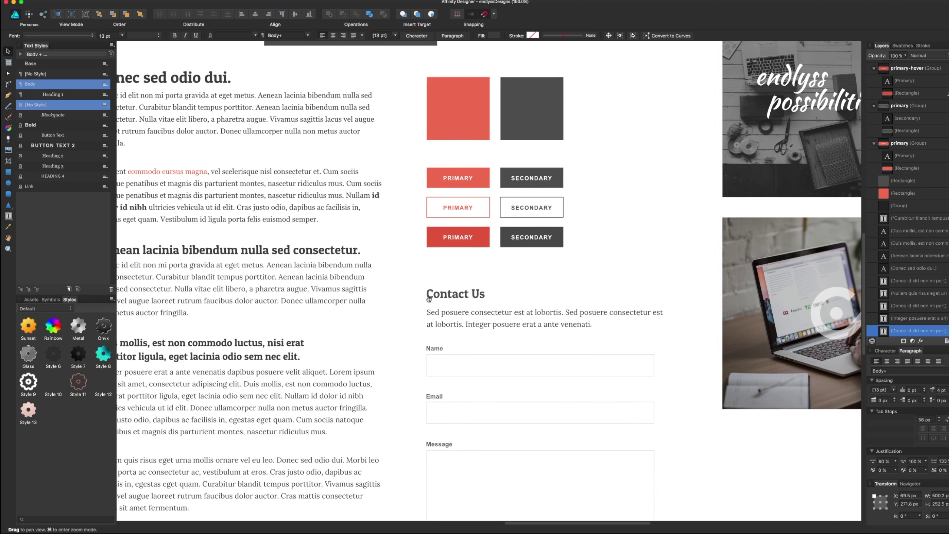
drag(476, 393, 351, 277)
key(super+1)
key(super+minus)
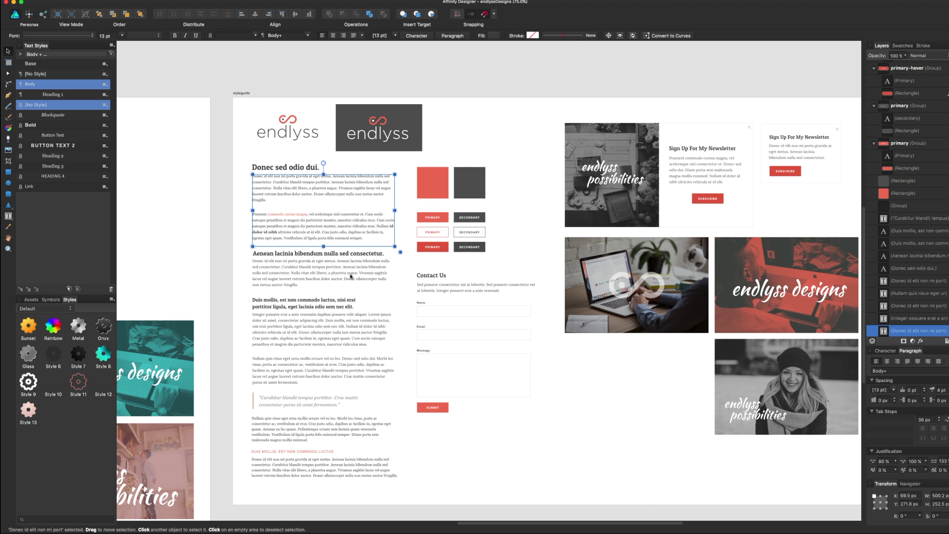
click(541, 449)
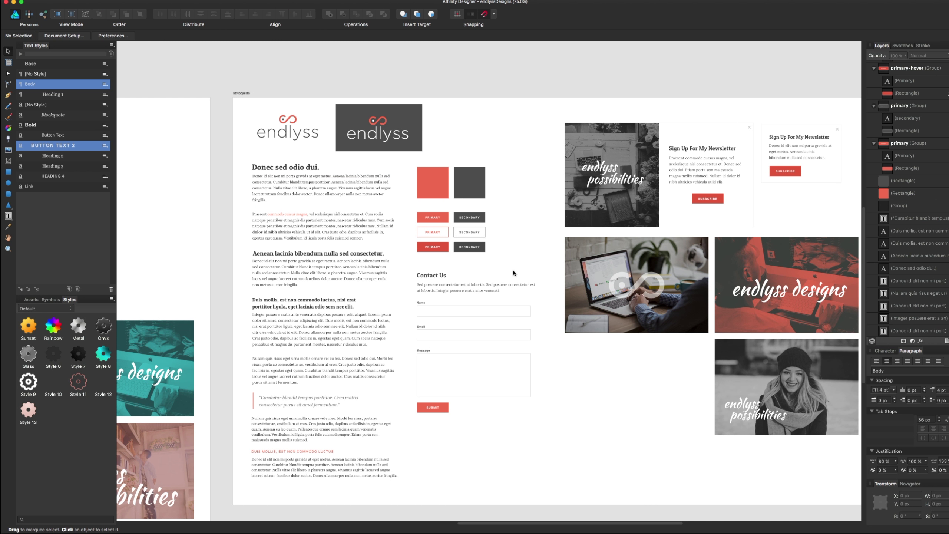
scroll(504, 260, up, 2)
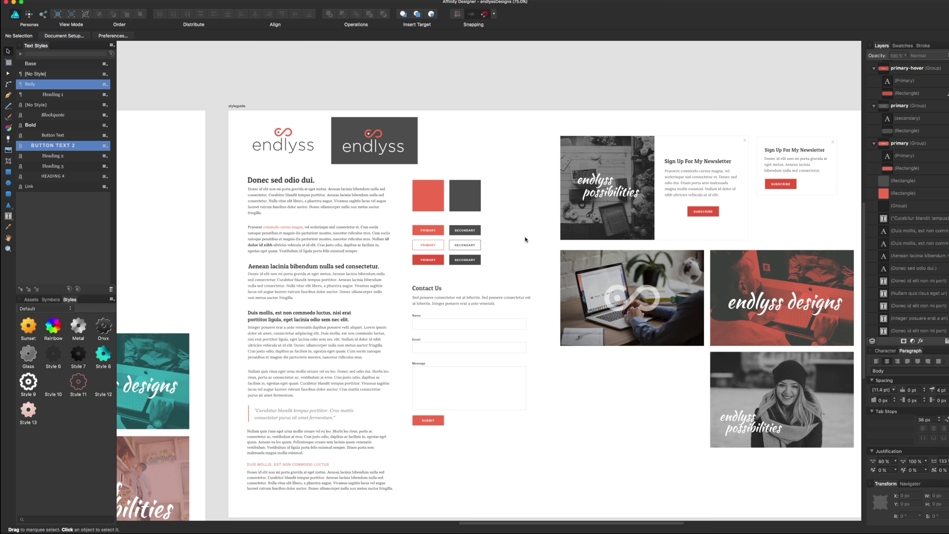
drag(529, 344, 490, 307)
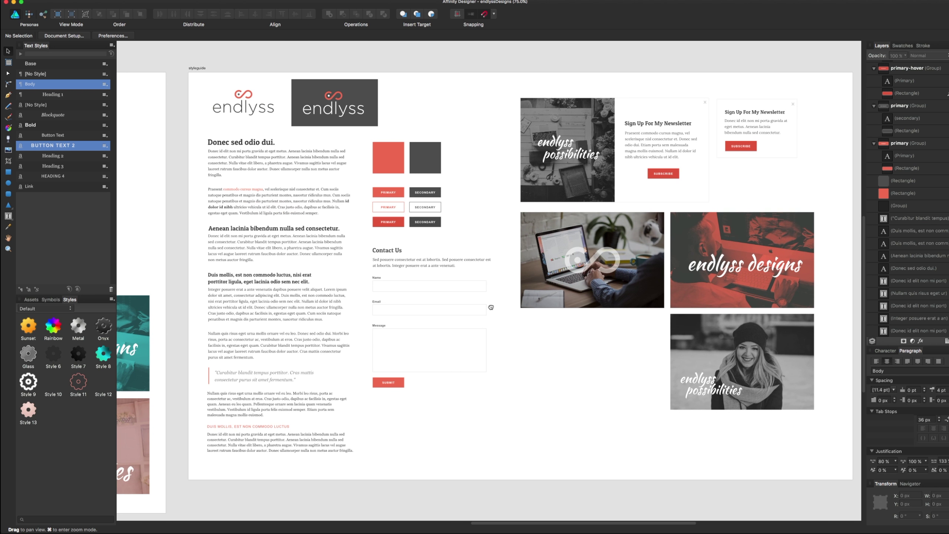
scroll(491, 307, up, 2)
scroll(448, 276, up, 3)
scroll(448, 276, left, 3)
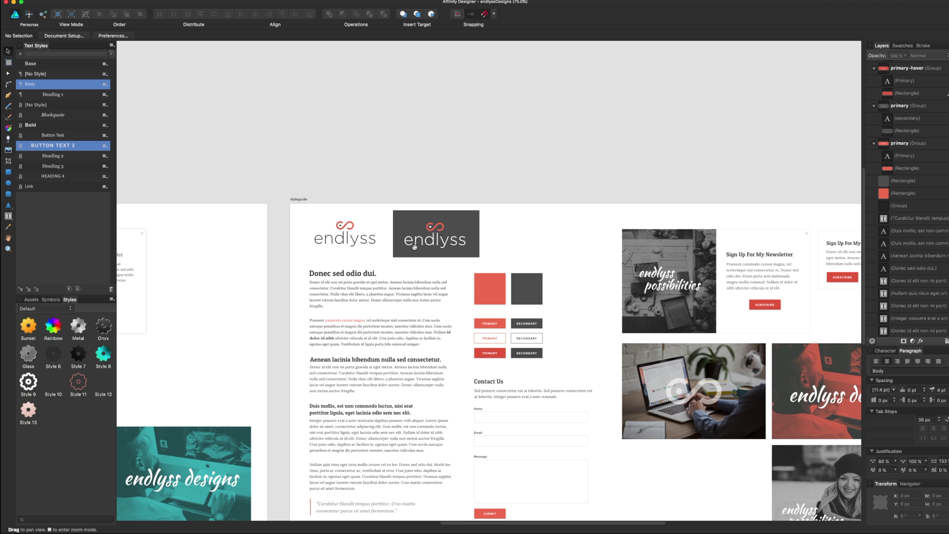
scroll(414, 247, up, 2)
scroll(414, 247, left, 6)
scroll(552, 284, down, 3)
scroll(552, 285, right, 6)
scroll(494, 204, left, 1)
scroll(822, 212, left, 10)
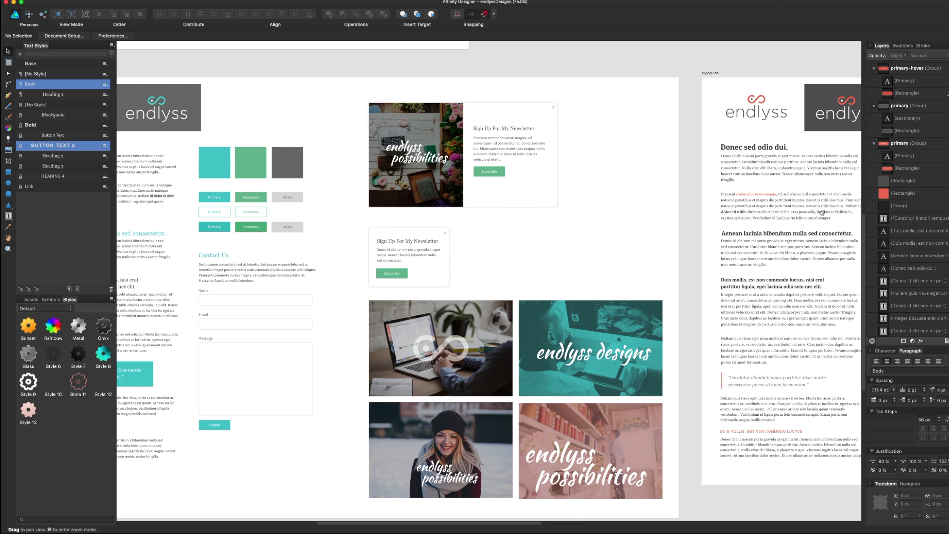
scroll(398, 216, right, 10)
scroll(377, 224, left, 4)
drag(666, 208, 305, 219)
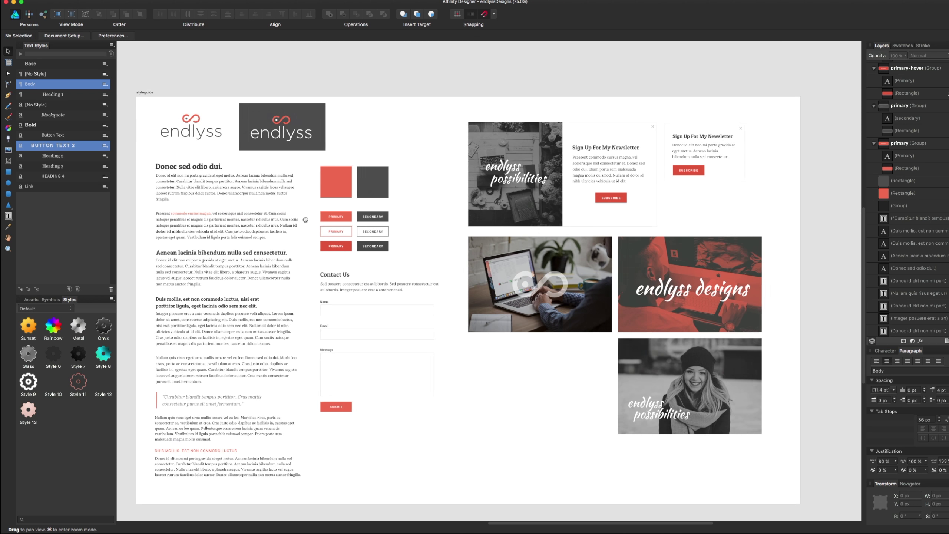
drag(628, 204, 493, 202)
mouse_move(657, 195)
mouse_down()
mouse_move(551, 201)
mouse_move(342, 187)
mouse_up()
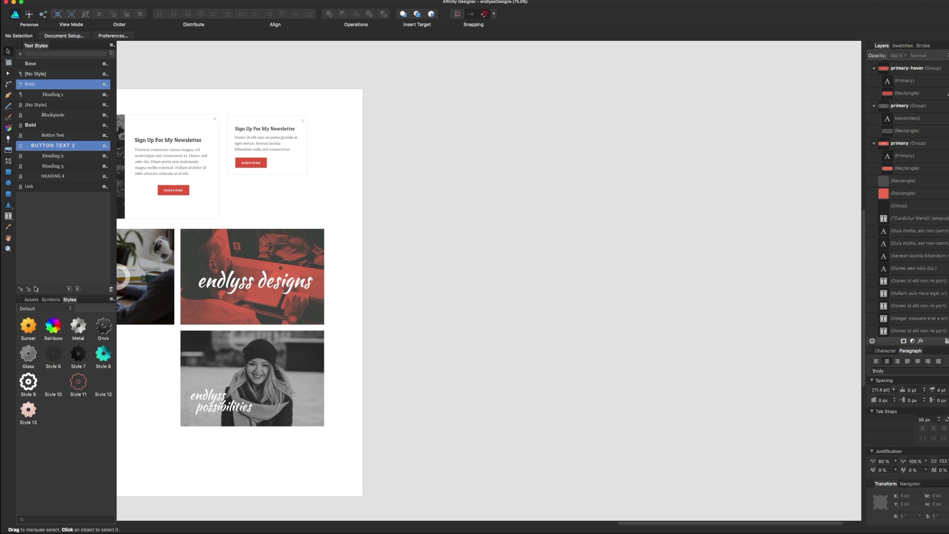
Draw a new artboard beside the styleguide and size it 1600 × 1200 px
click(8, 63)
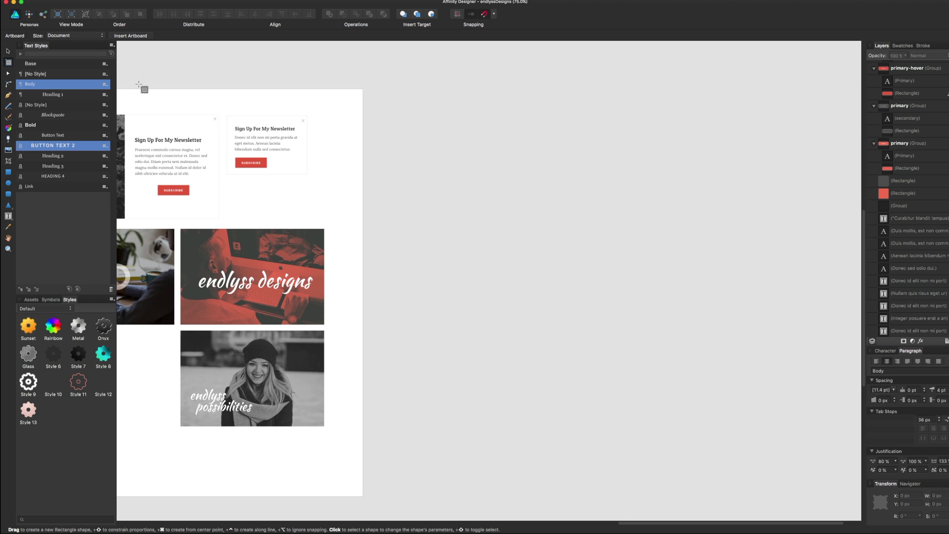
mouse_move(395, 88)
mouse_down()
mouse_move(533, 471)
mouse_move(660, 496)
mouse_up()
click(937, 495)
text(1)
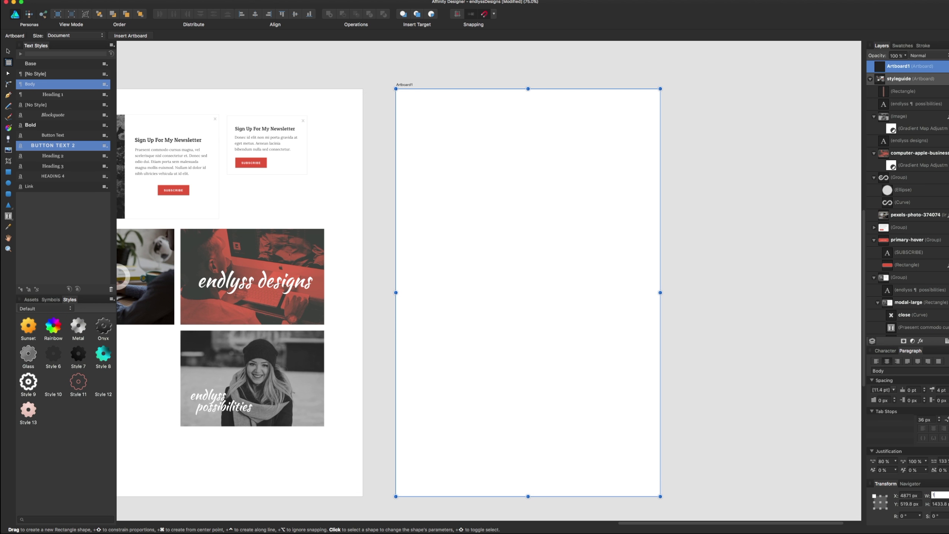
text(600)
key(Tab)
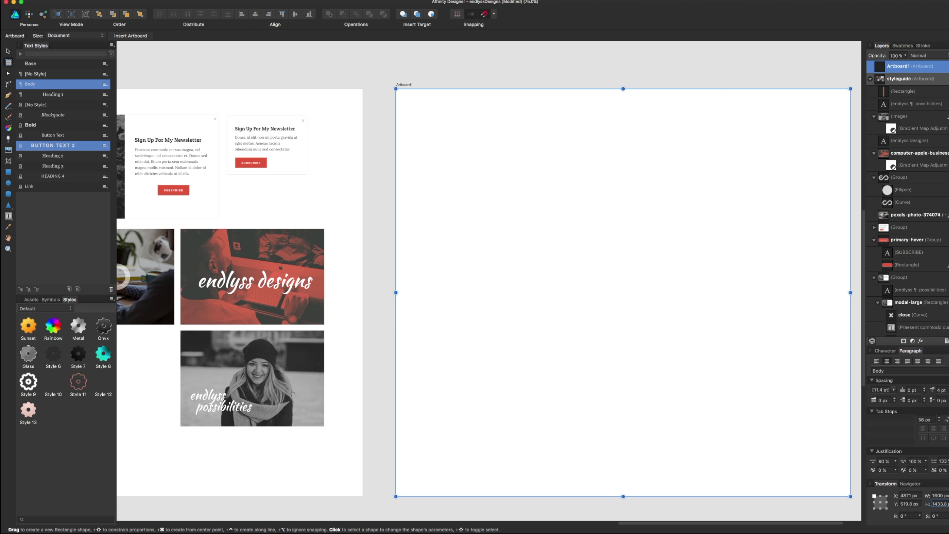
text(1)
text(200)
key(Return)
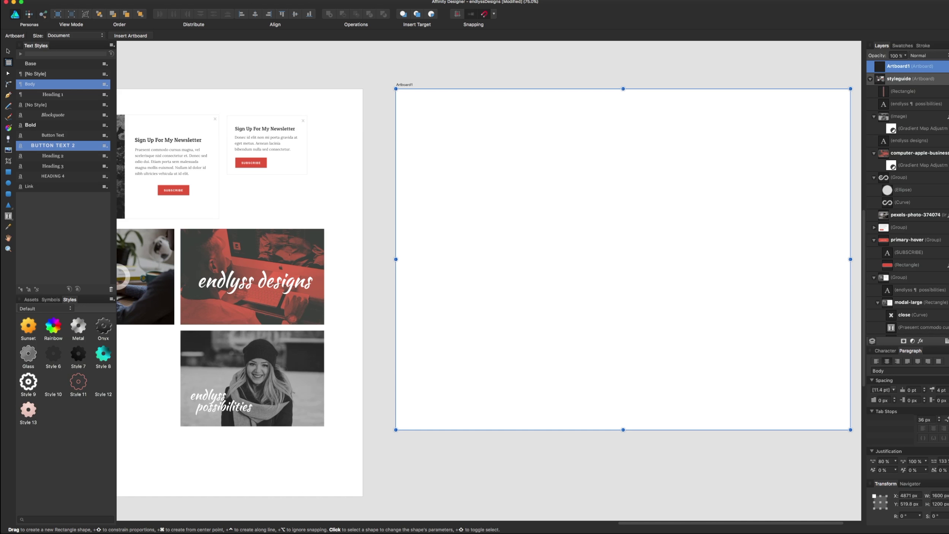
Reselect the new artboard and delete its default layer name
key(v)
key(a)
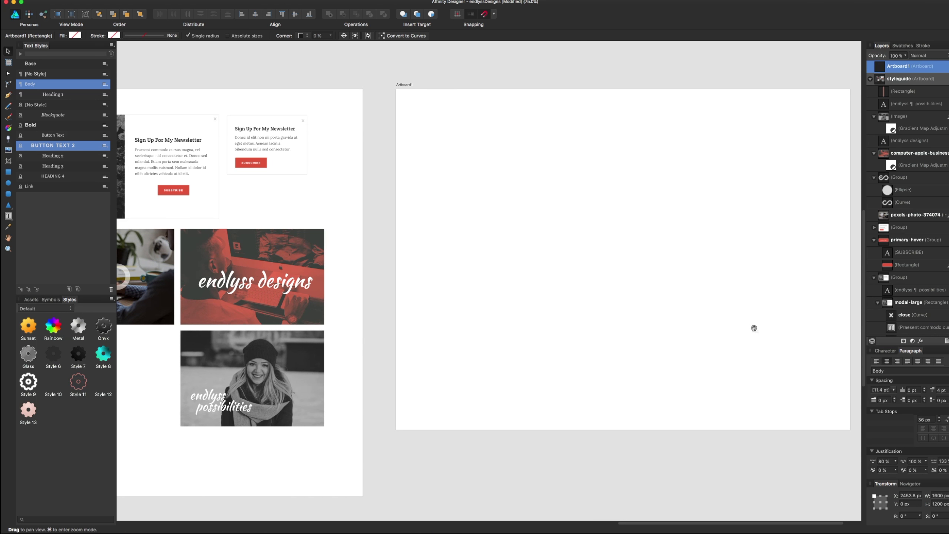
scroll(692, 326, right, 3)
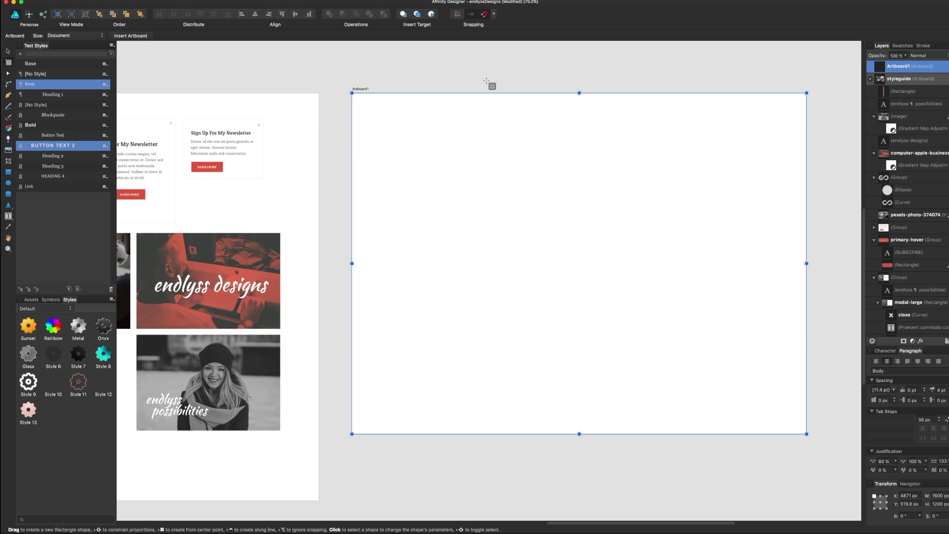
key(h)
scroll(469, 76, right, 2)
key(v)
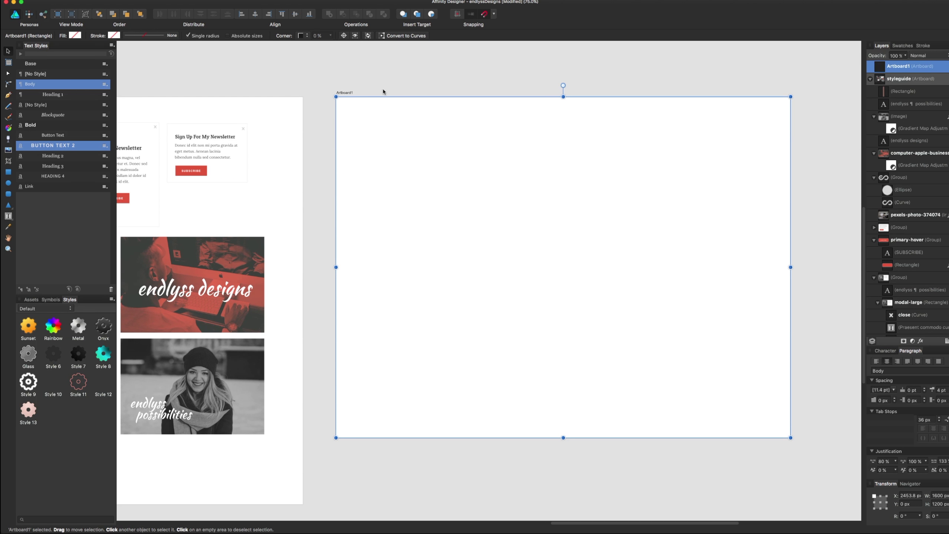
double_click(896, 66)
key(BackSpace)
click(533, 82)
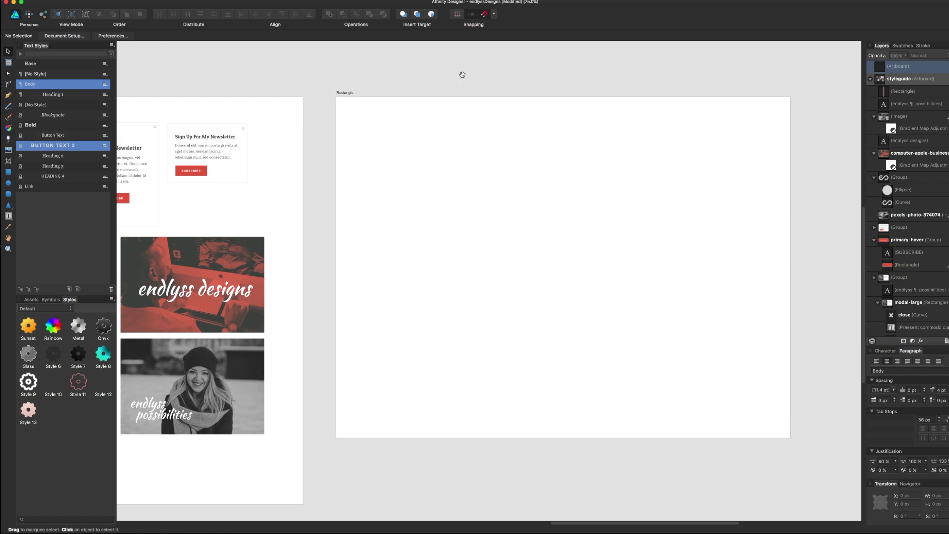
scroll(462, 74, left, 10)
drag(307, 179, 379, 183)
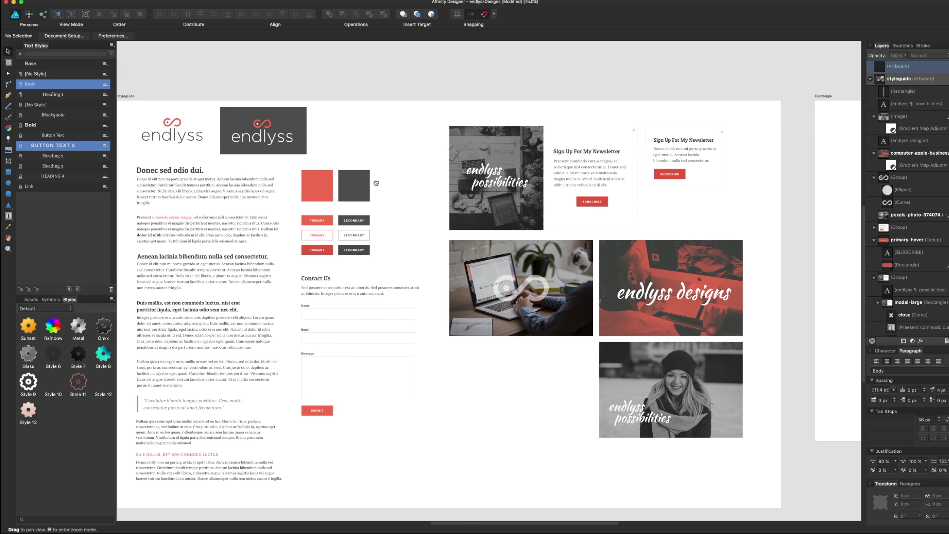
click(258, 254)
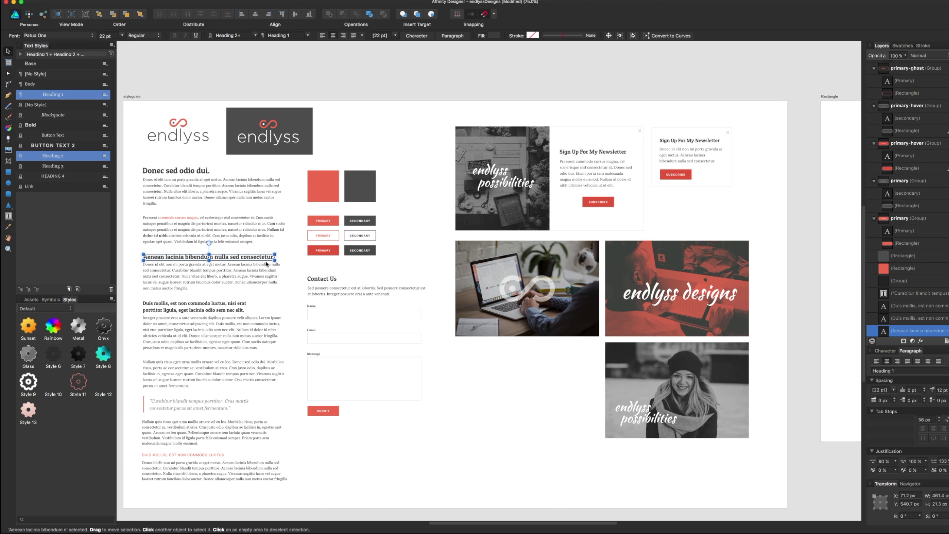
click(412, 283)
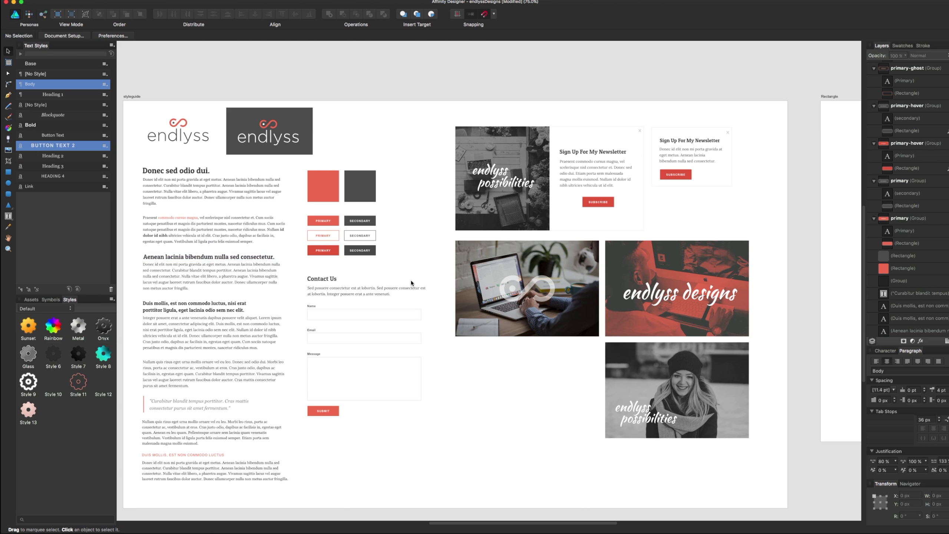
scroll(522, 251, right, 3)
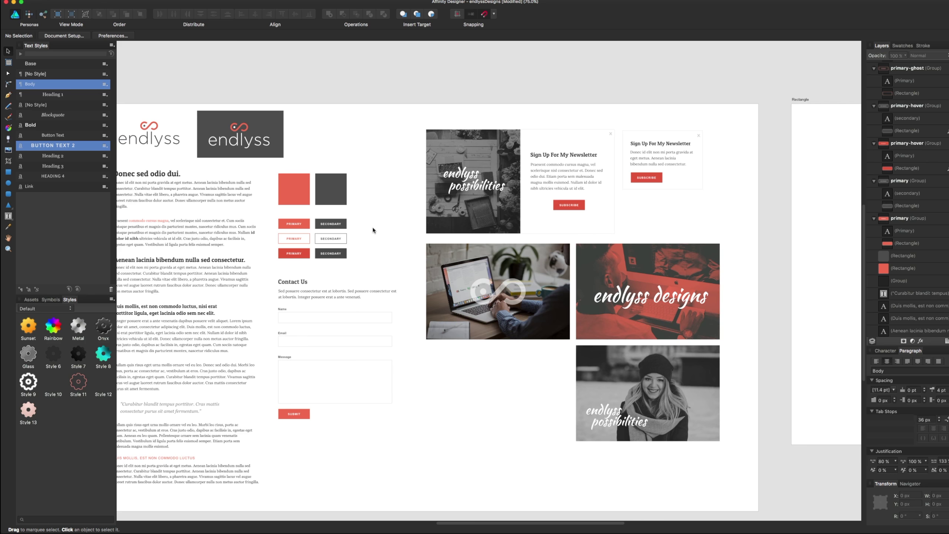
Rename the new 1600 × 1200 px artboard's layer to 'Wireframe'
drag(701, 229, 378, 240)
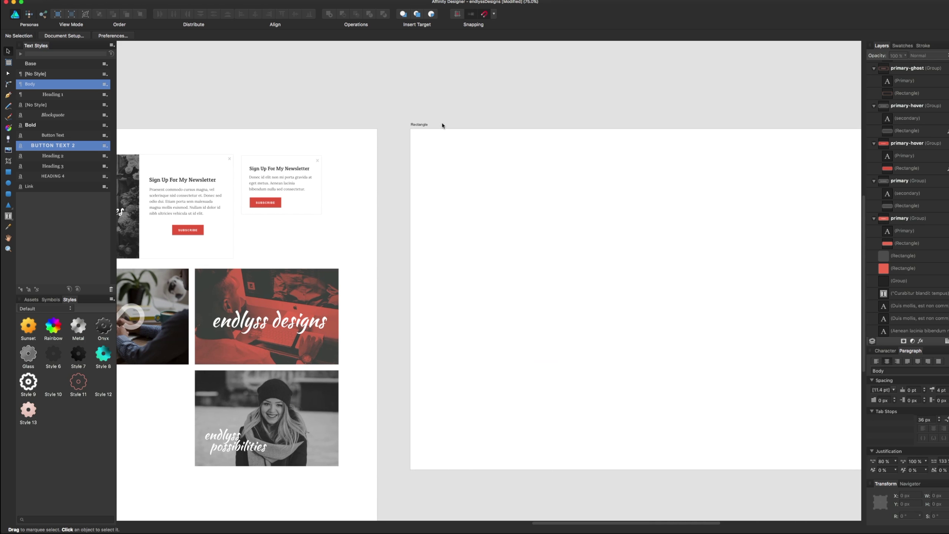
drag(440, 123, 355, 126)
click(338, 127)
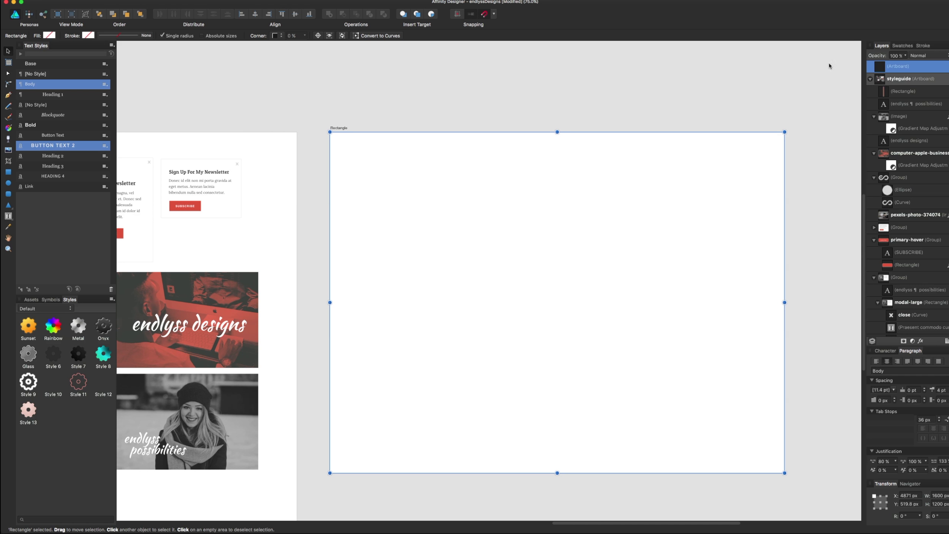
double_click(894, 66)
text(Wiref)
text(rame)
key(Return)
click(639, 48)
drag(657, 102, 639, 81)
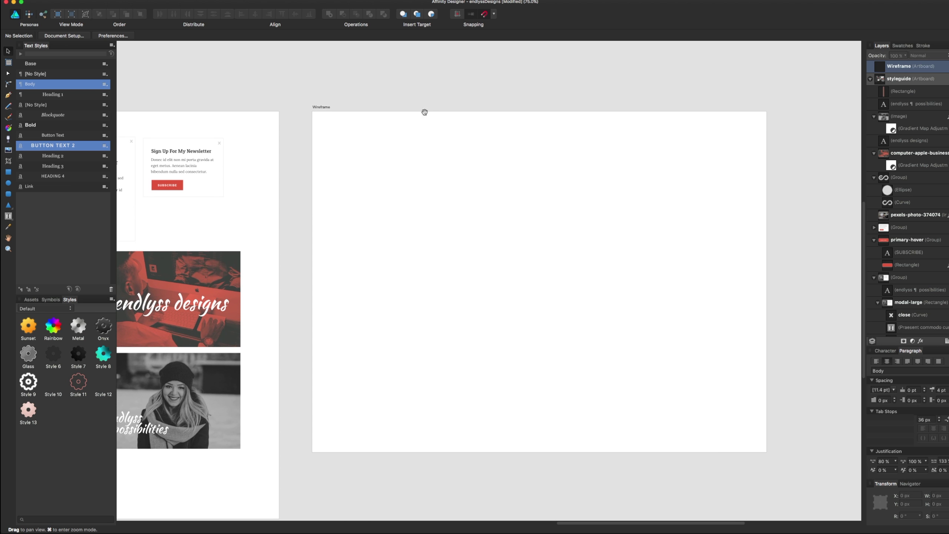
Drag the Wireframe artboard's bottom edge down to make it slightly taller
click(324, 106)
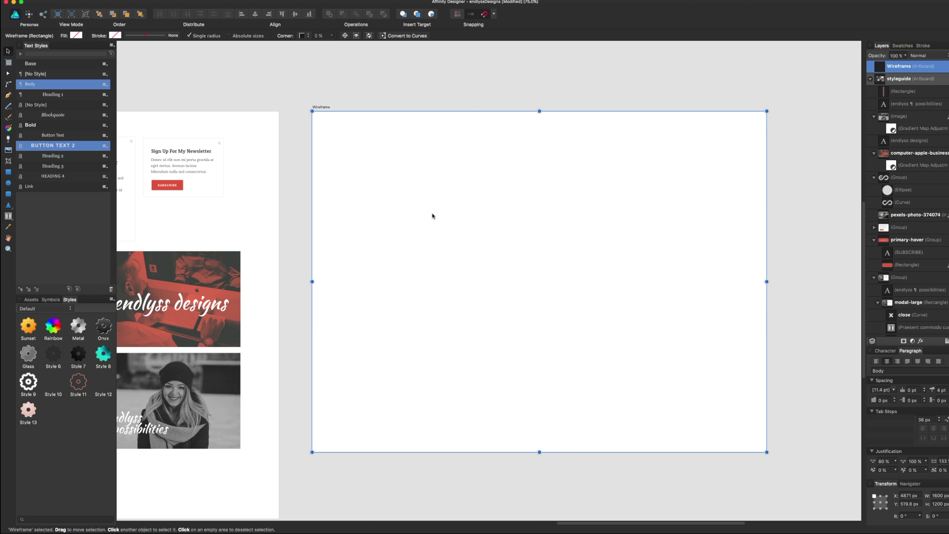
drag(539, 451, 541, 483)
click(774, 399)
scroll(635, 276, up, 2)
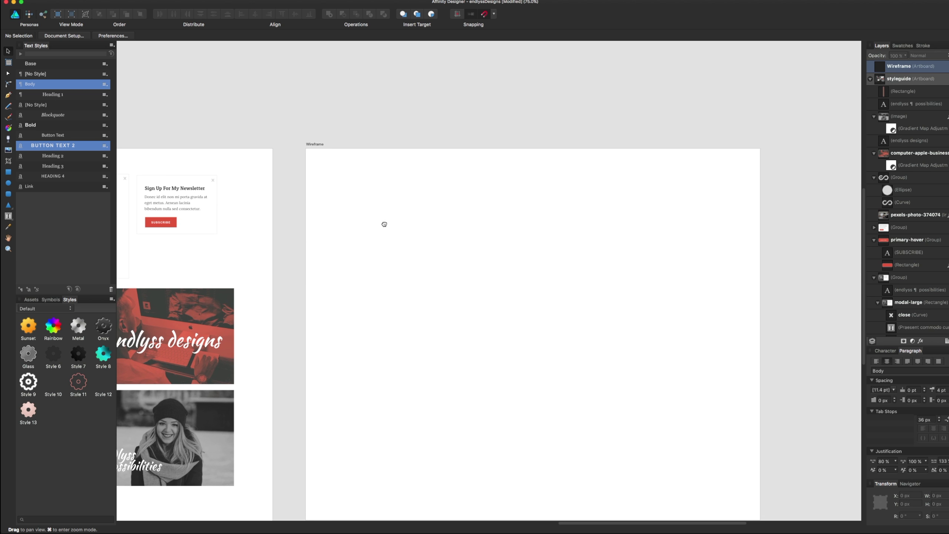
scroll(384, 224, left, 6)
scroll(462, 218, left, 4)
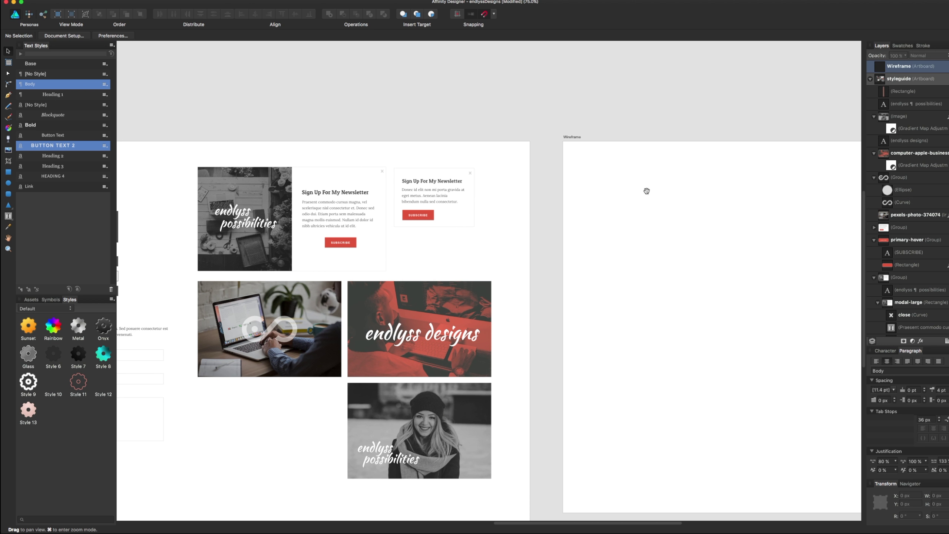
Frame the Wireframe artboard at 75% zoom and pick the Rectangle Tool
drag(646, 191, 466, 187)
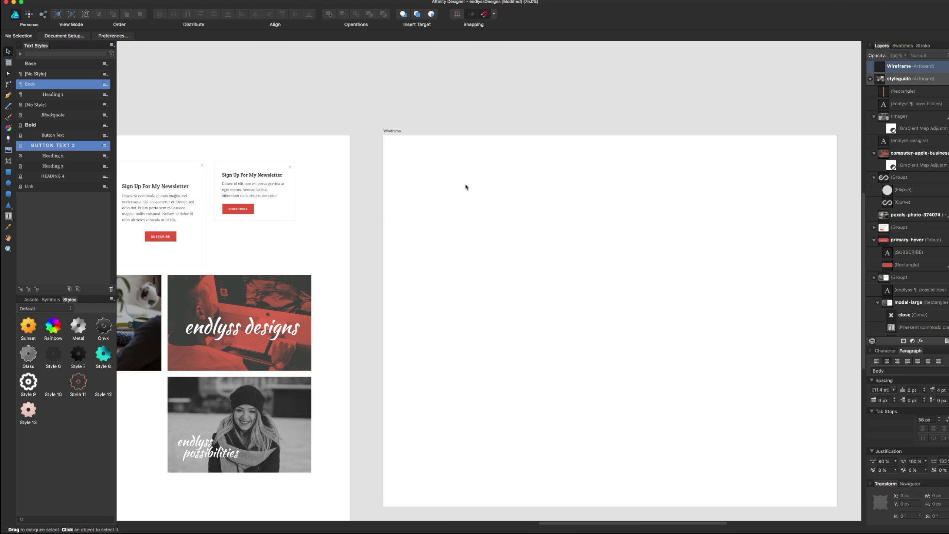
key(super+1)
drag(483, 186, 344, 179)
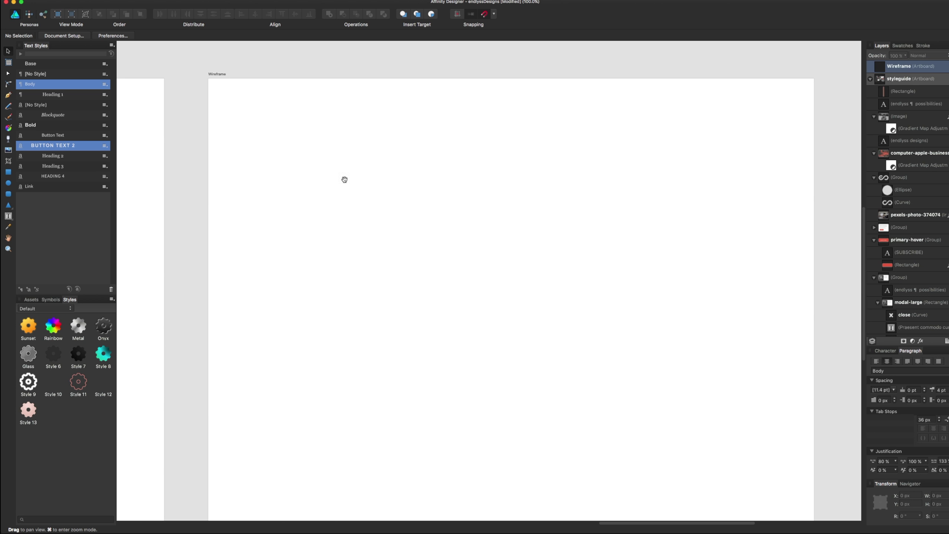
drag(661, 248, 639, 172)
key(super+minus)
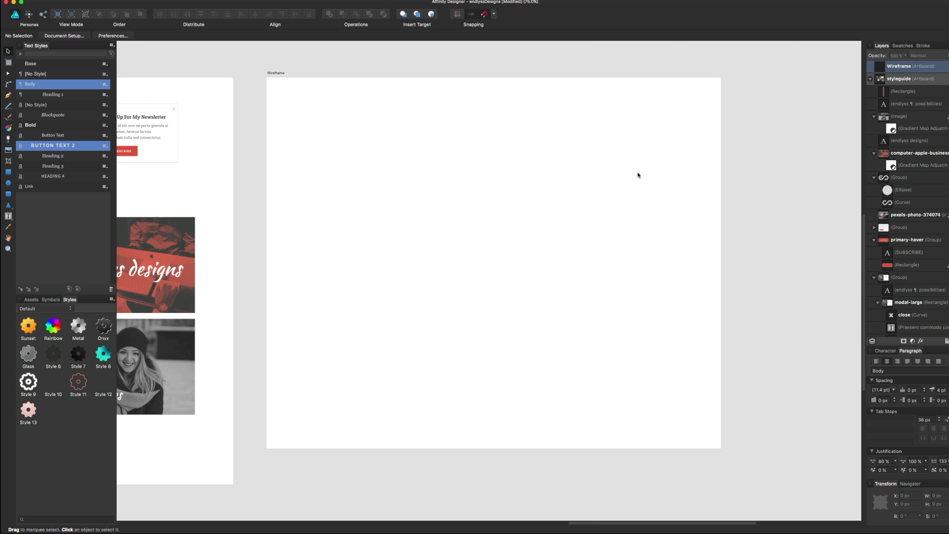
click(638, 174)
scroll(731, 187, right, 1)
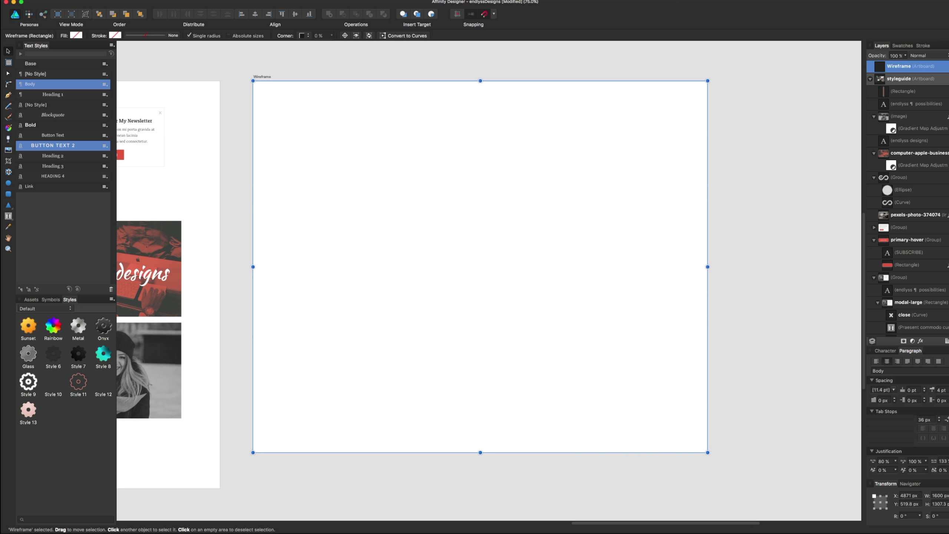
click(222, 107)
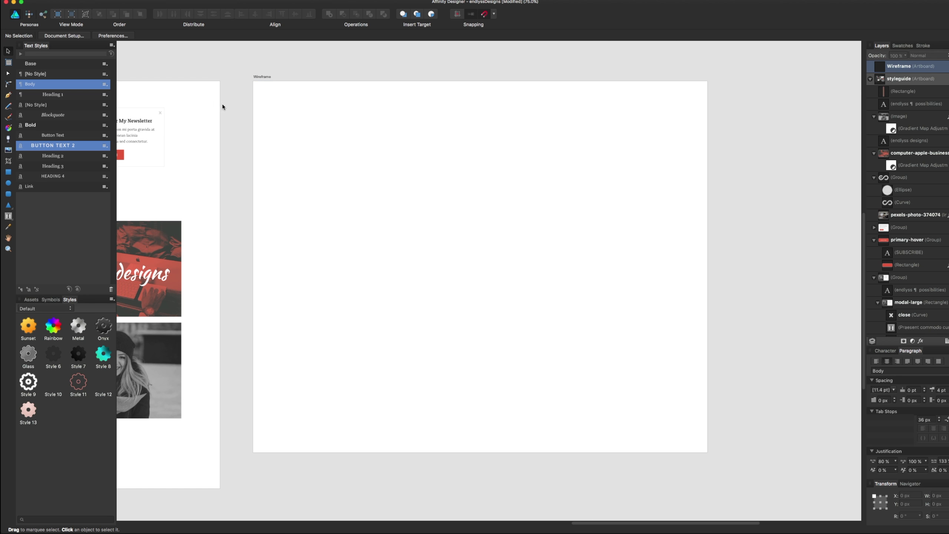
click(8, 172)
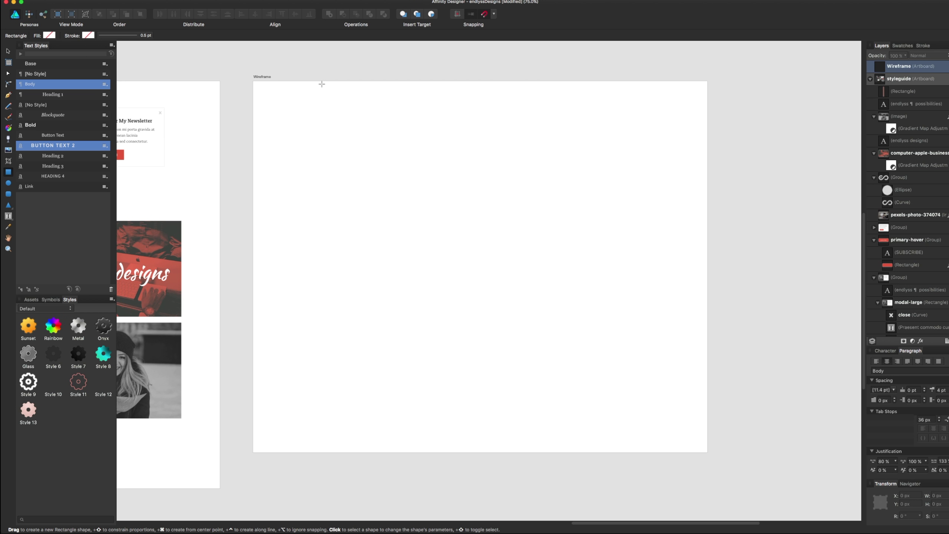
Show the grid and draw a 1170 px wide rectangle from the artboard's top-left
key(ctrl+apostrophe)
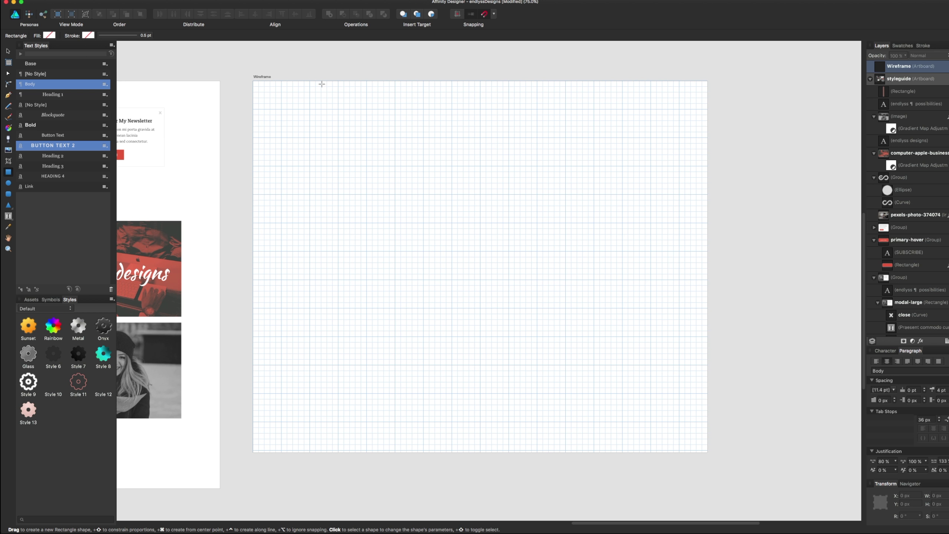
drag(309, 80, 651, 297)
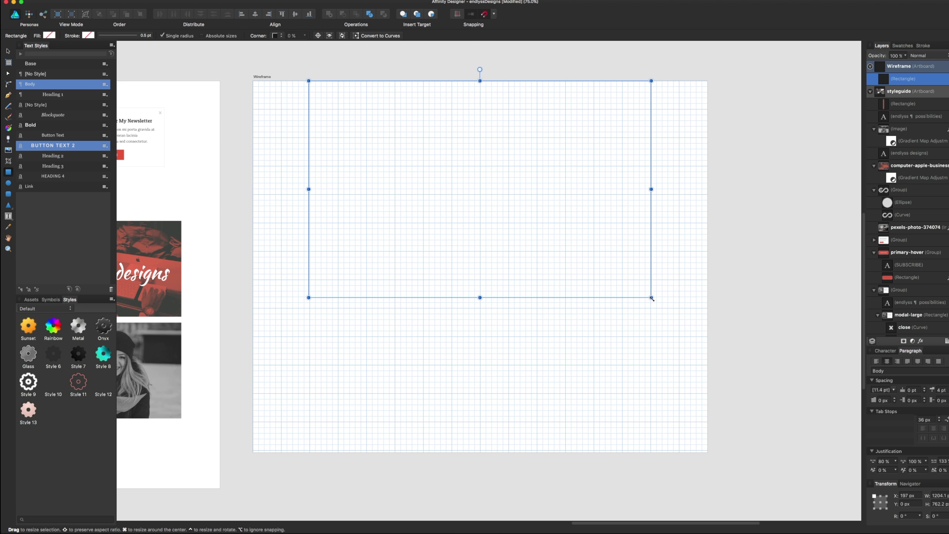
click(939, 495)
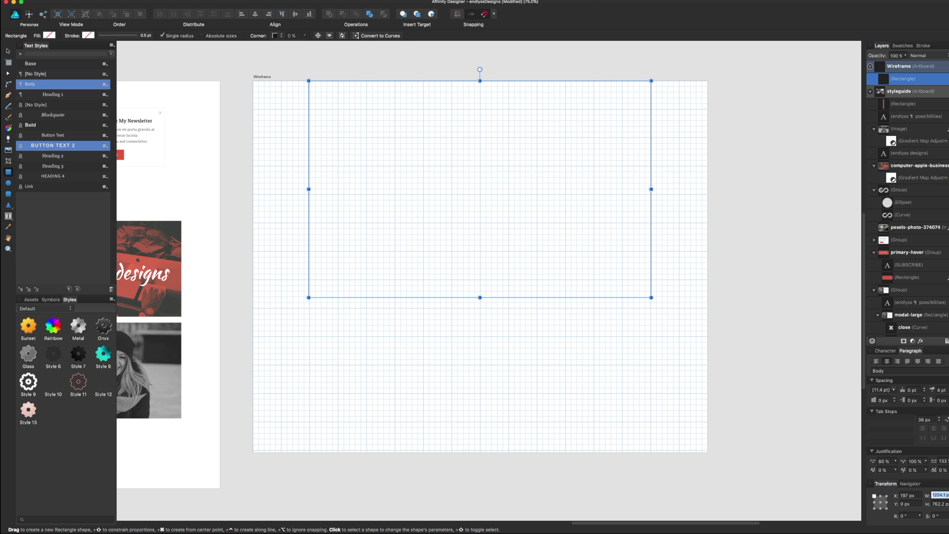
text(1170)
key(Return)
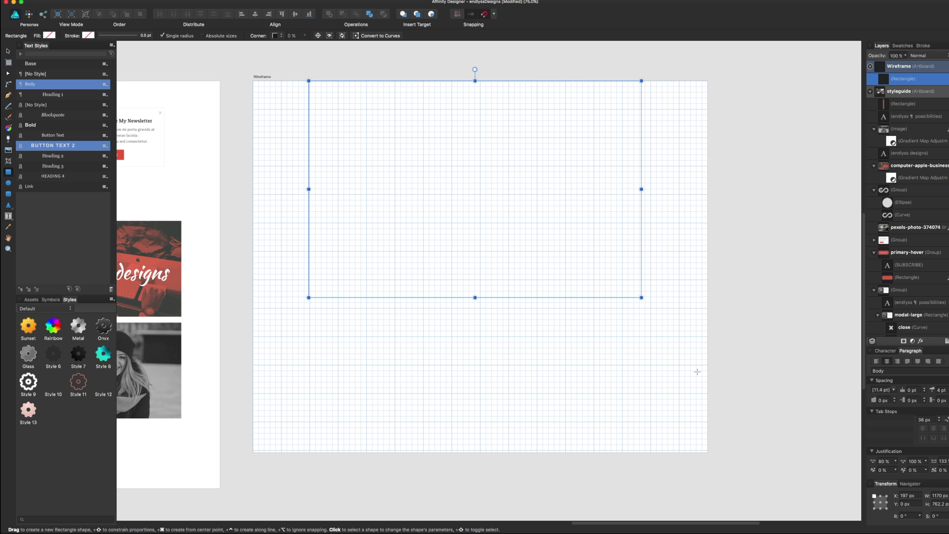
Centre the rectangle horizontally on the artboard and hide the layout grid
key(v)
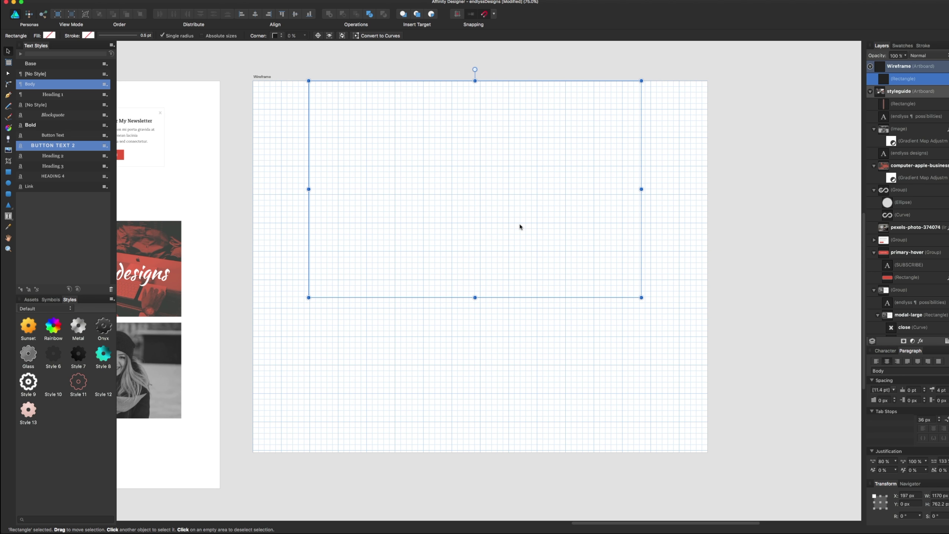
drag(519, 227, 519, 226)
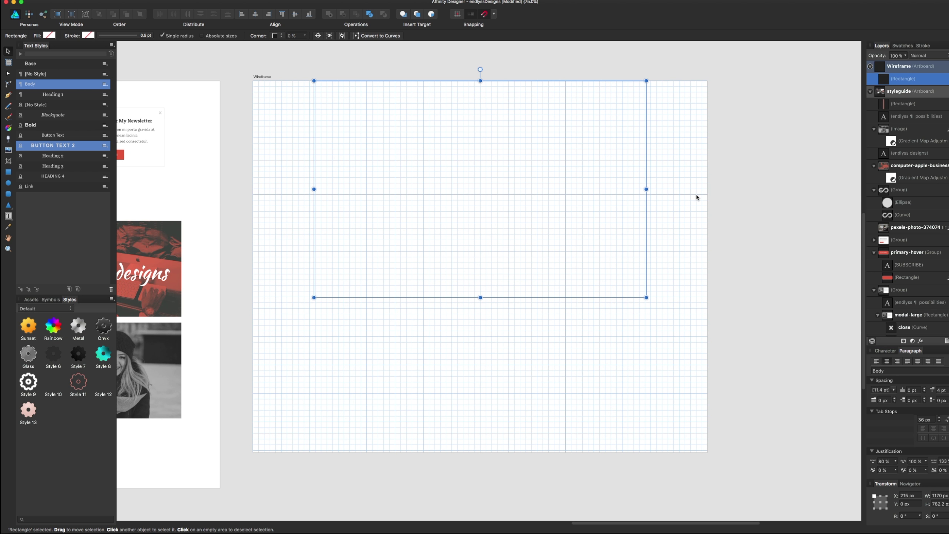
key(super+apostrophe)
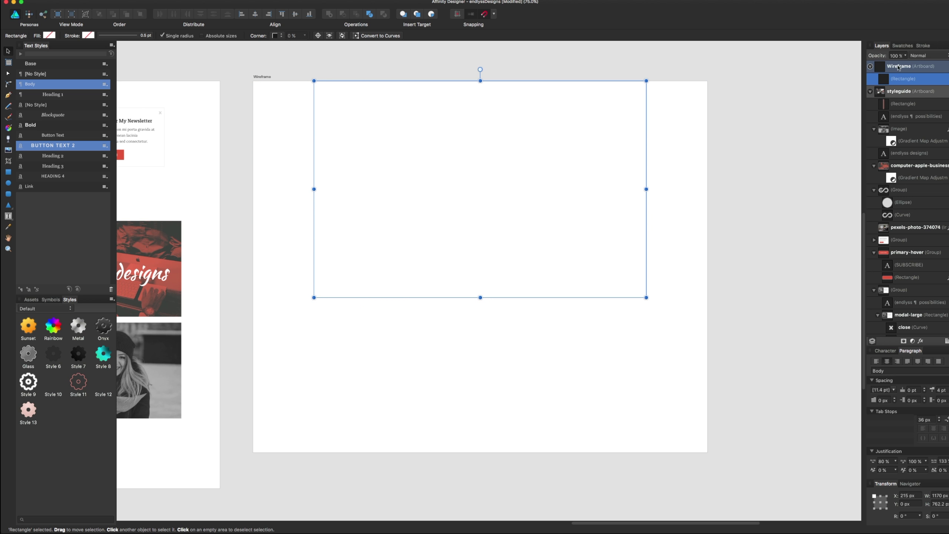
double_click(901, 78)
click(41, 1)
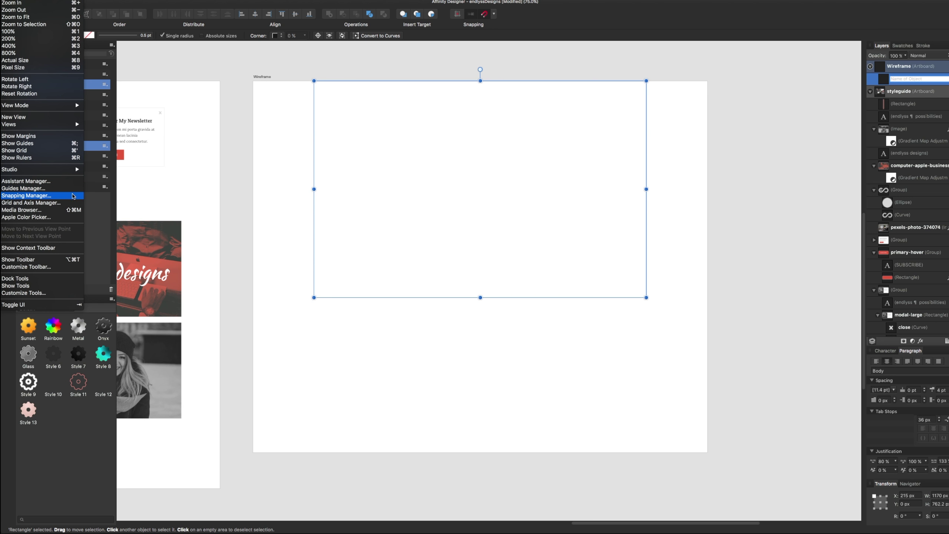
Uncheck Use automatic grid in the Grid and Axis Manager
click(73, 203)
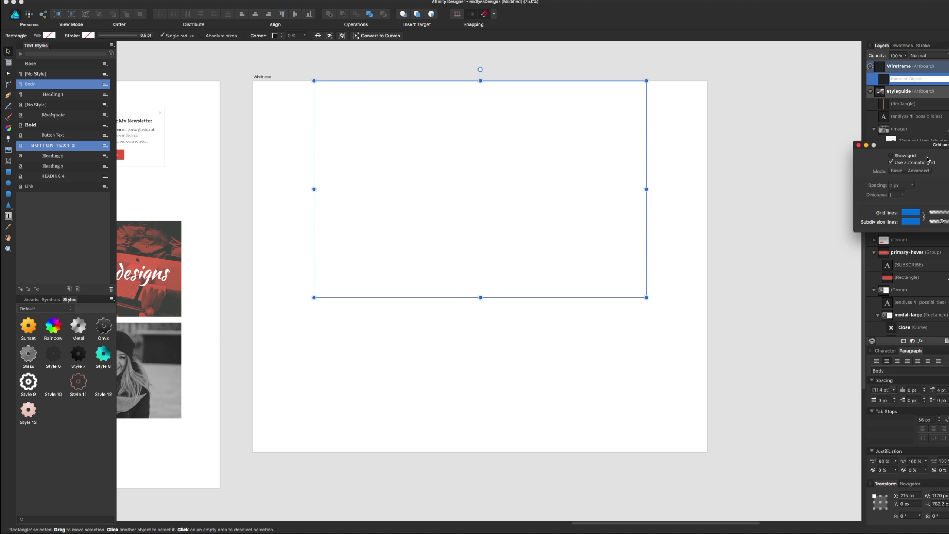
drag(928, 149, 516, 186)
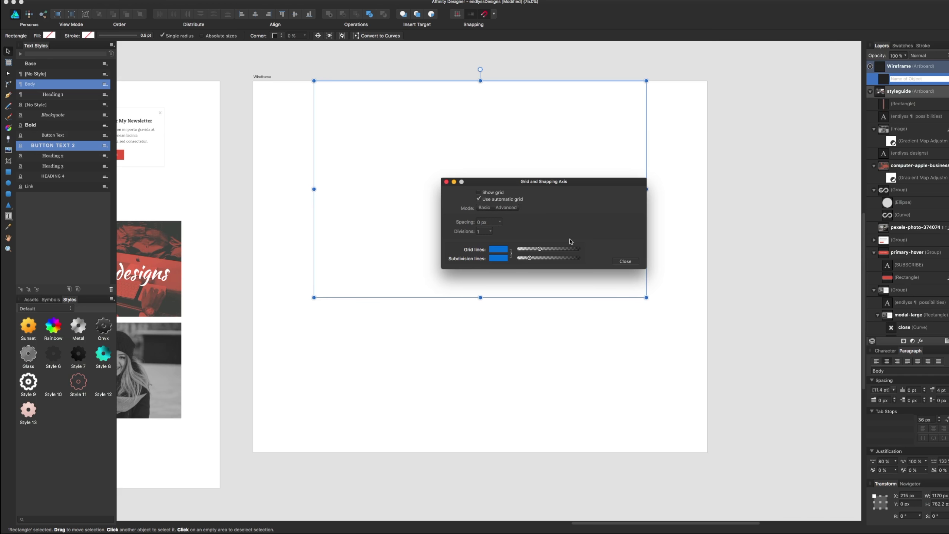
click(496, 200)
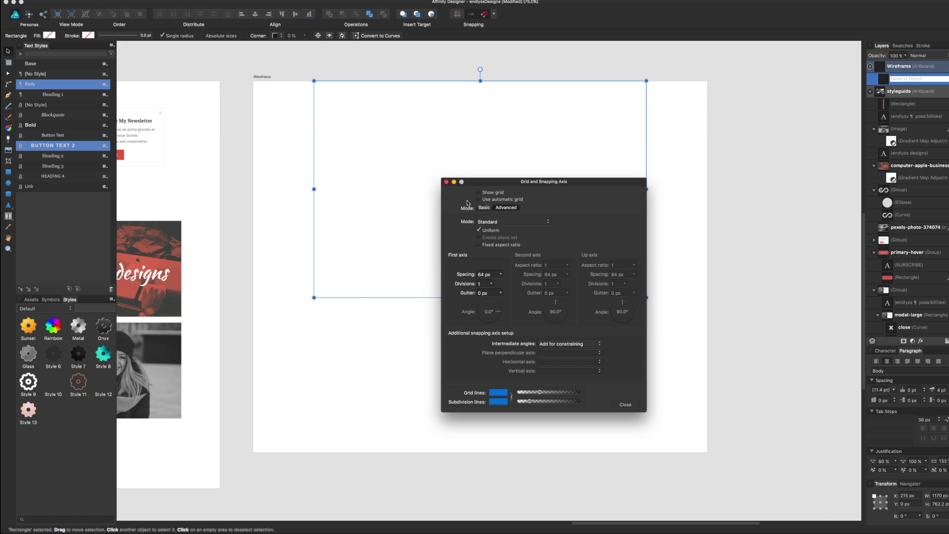
click(445, 182)
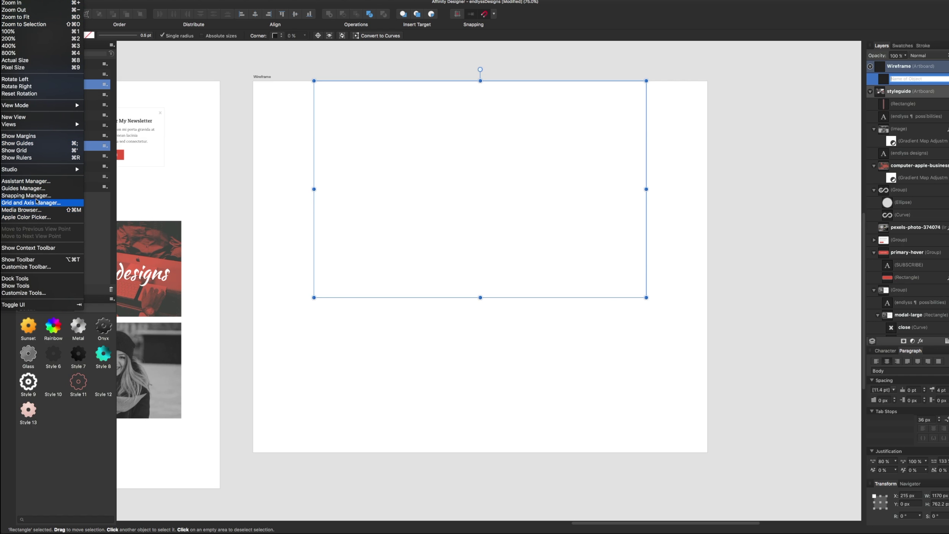
Add a horizontal guide at 653.7 px and a vertical guide at 800 px
click(38, 201)
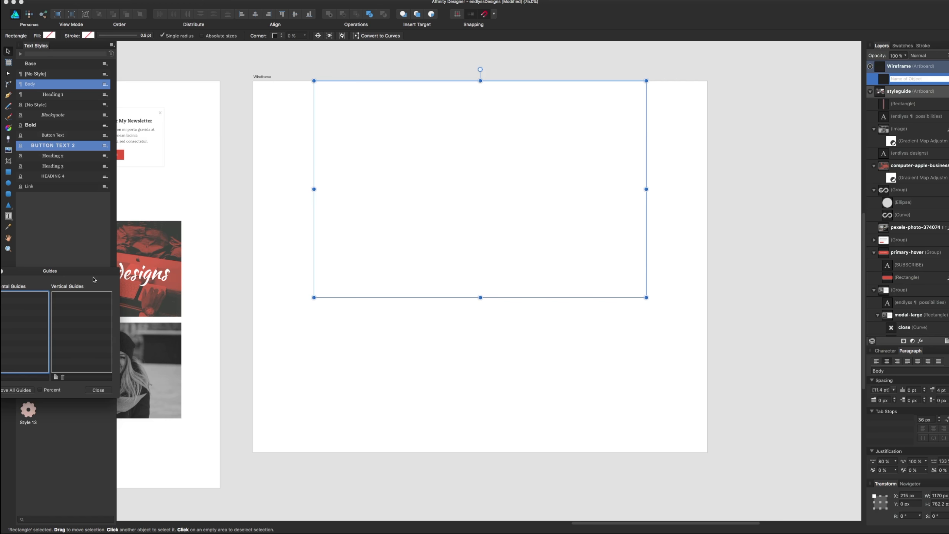
drag(94, 279, 501, 250)
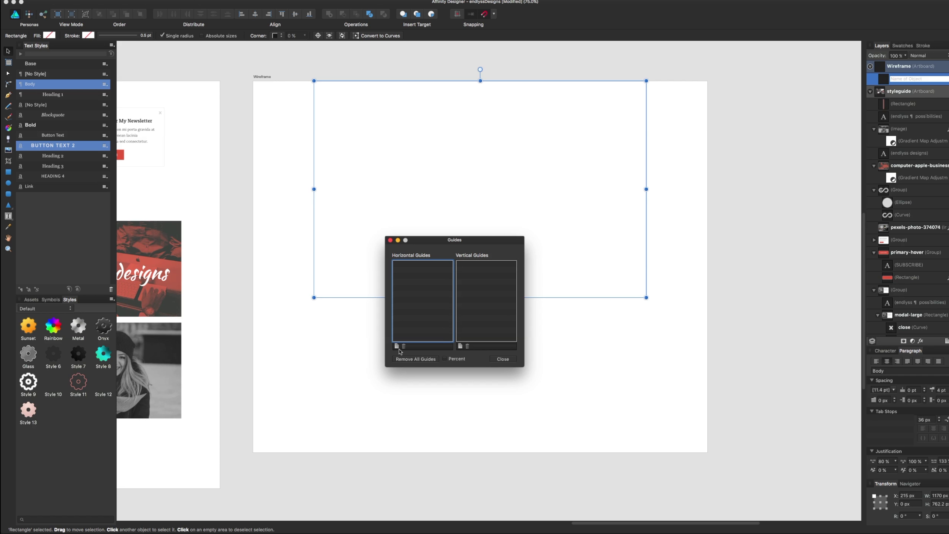
click(396, 345)
click(460, 347)
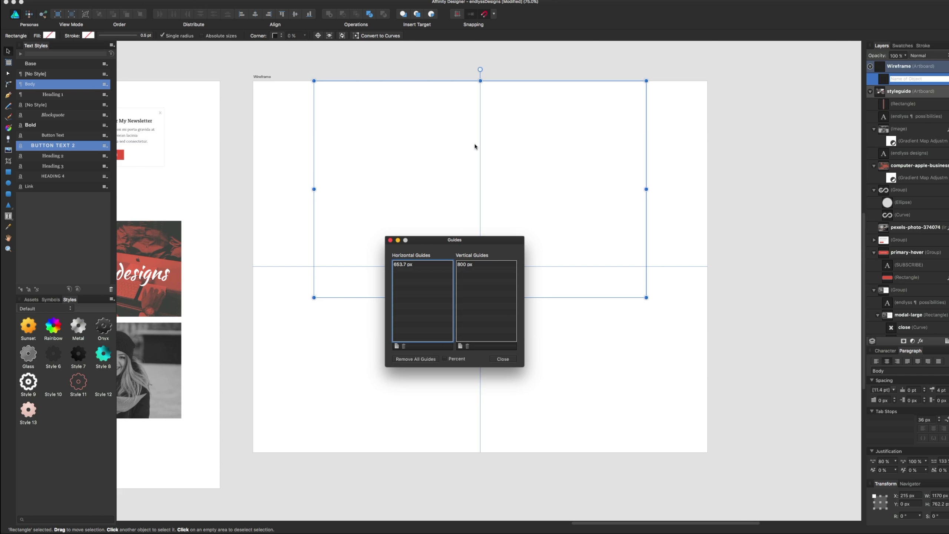
mouse_move(506, 238)
mouse_down()
mouse_move(772, 236)
mouse_move(829, 144)
mouse_up()
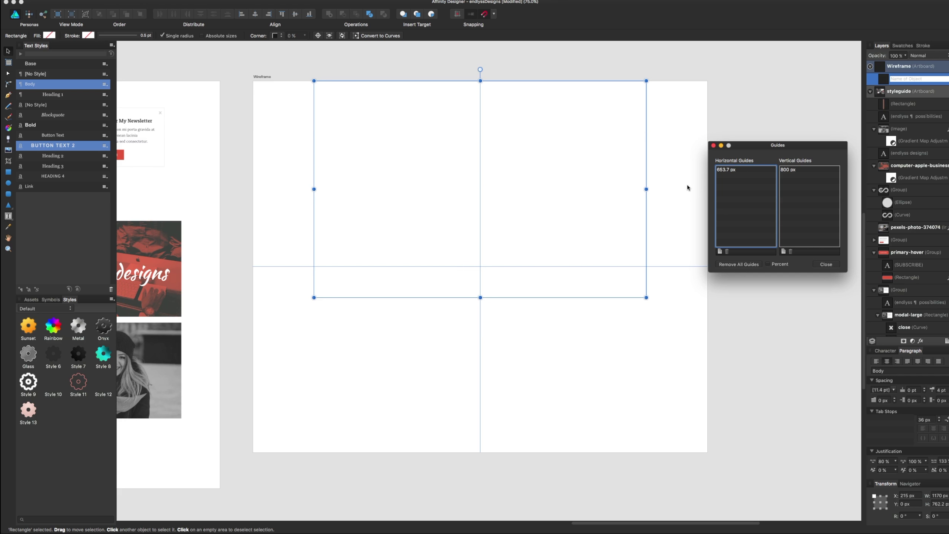
Adjust the horizontal guide and stretch the rectangle to 1307 px, the artboard's bottom
double_click(740, 169)
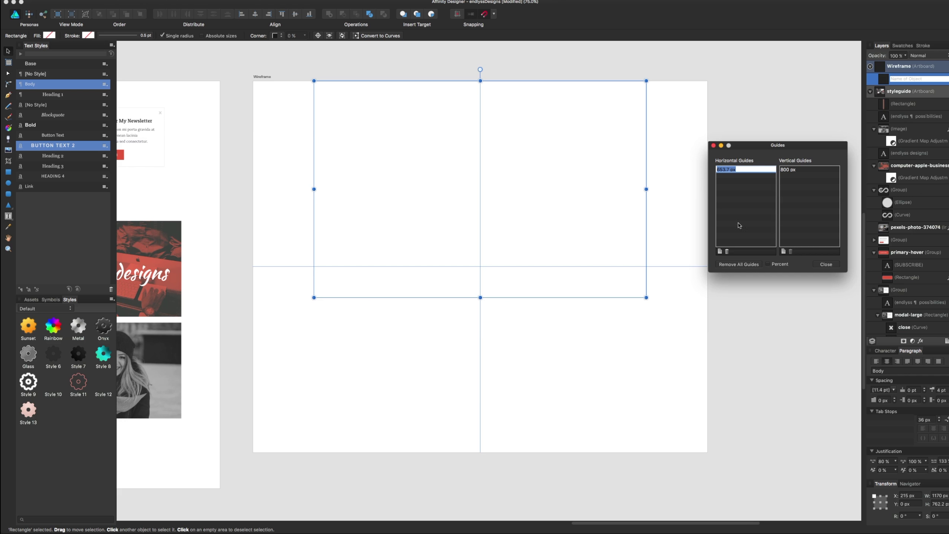
click(766, 206)
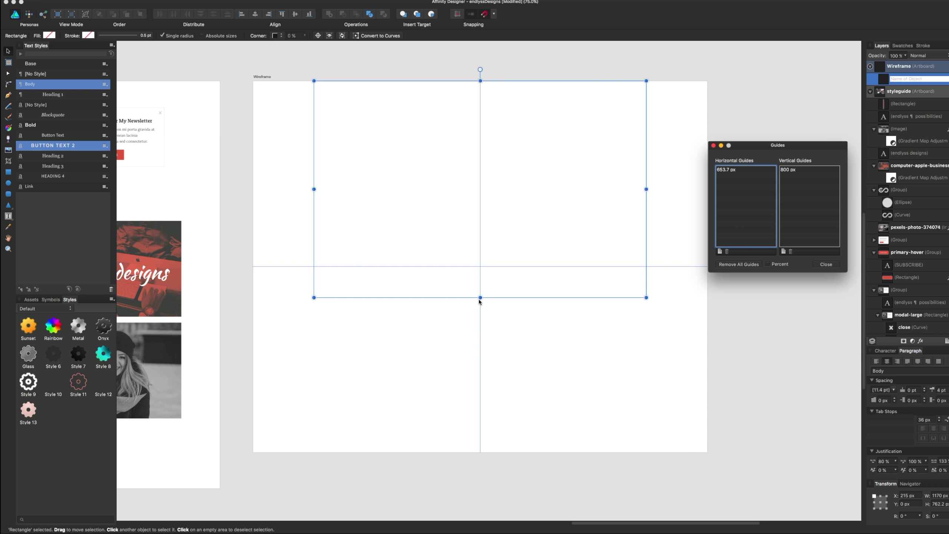
drag(480, 298, 492, 456)
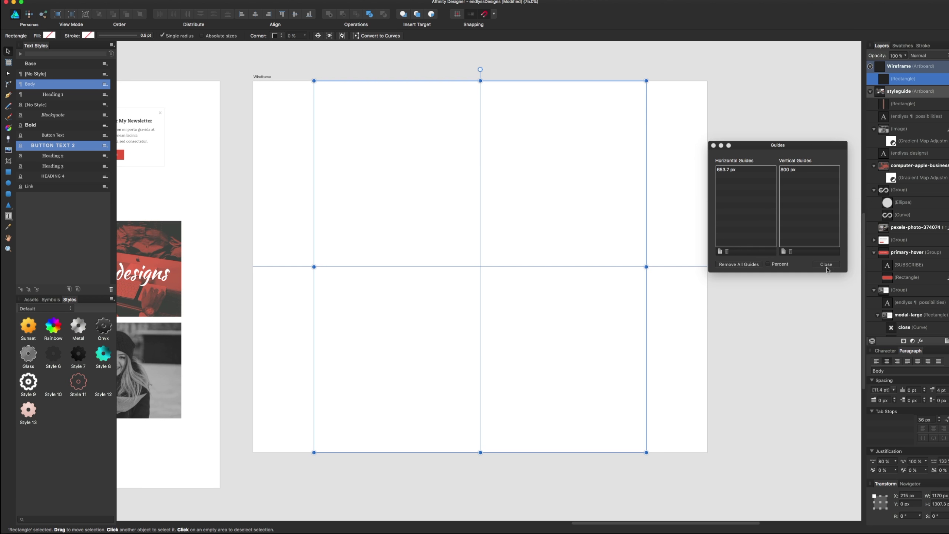
click(713, 146)
Place vertical ruler guides at the rectangle's left and right edges, then delete the rectangle
click(749, 130)
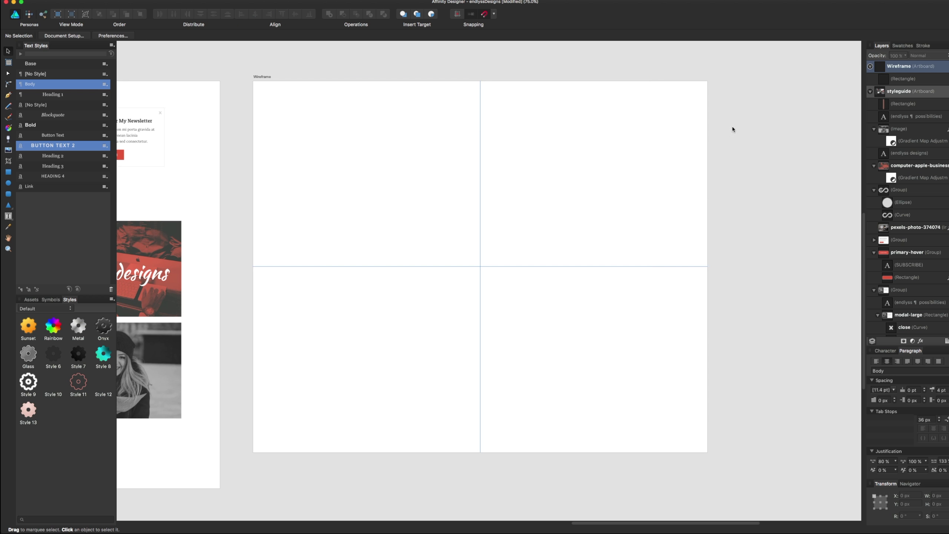
click(615, 83)
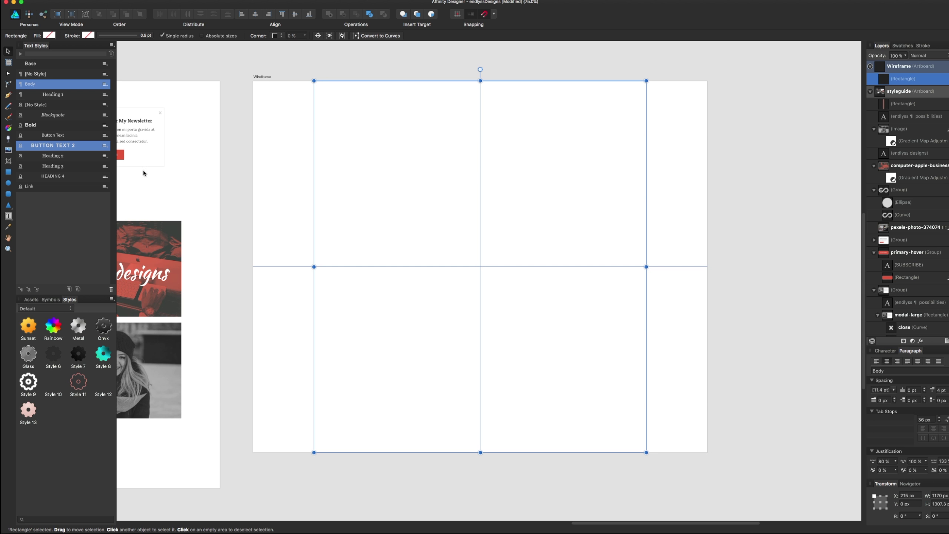
key(super+r)
drag(122, 213, 314, 210)
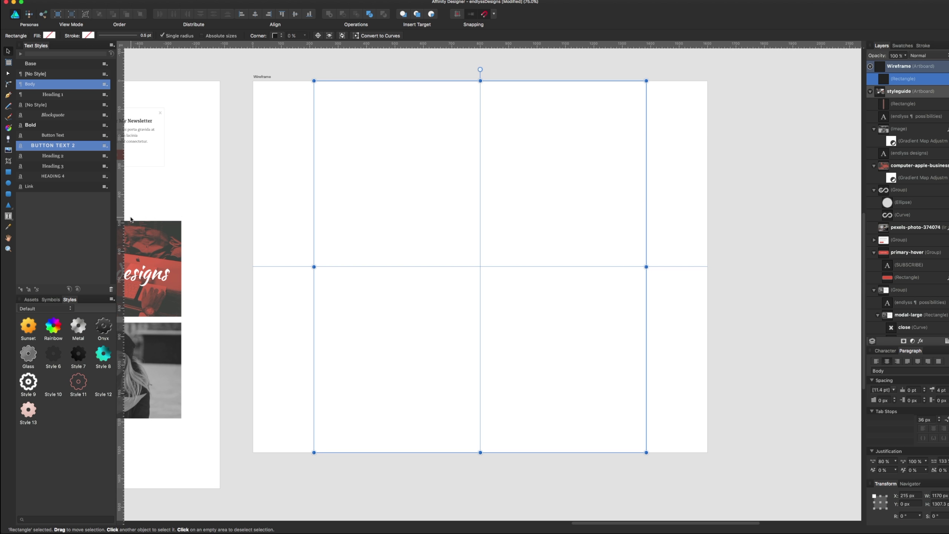
drag(121, 220, 646, 201)
click(599, 86)
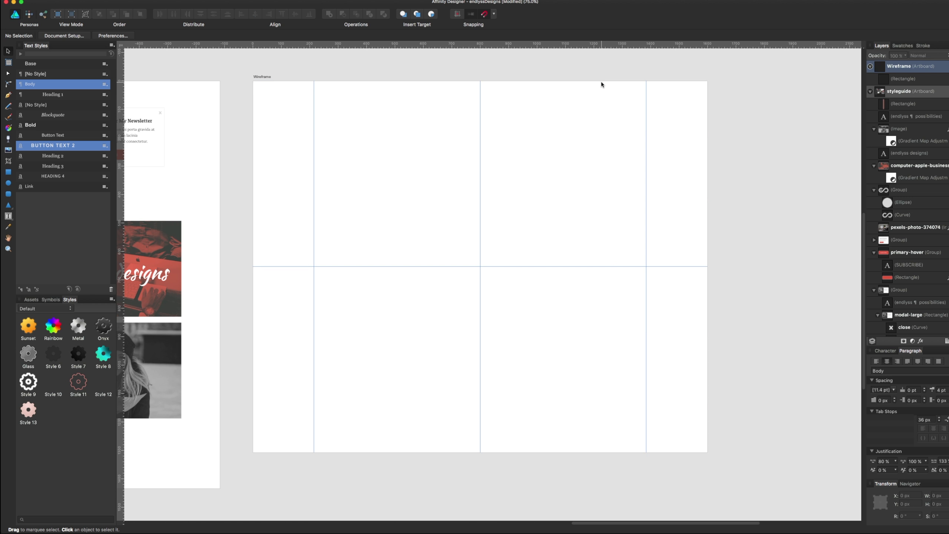
click(600, 82)
key(Delete)
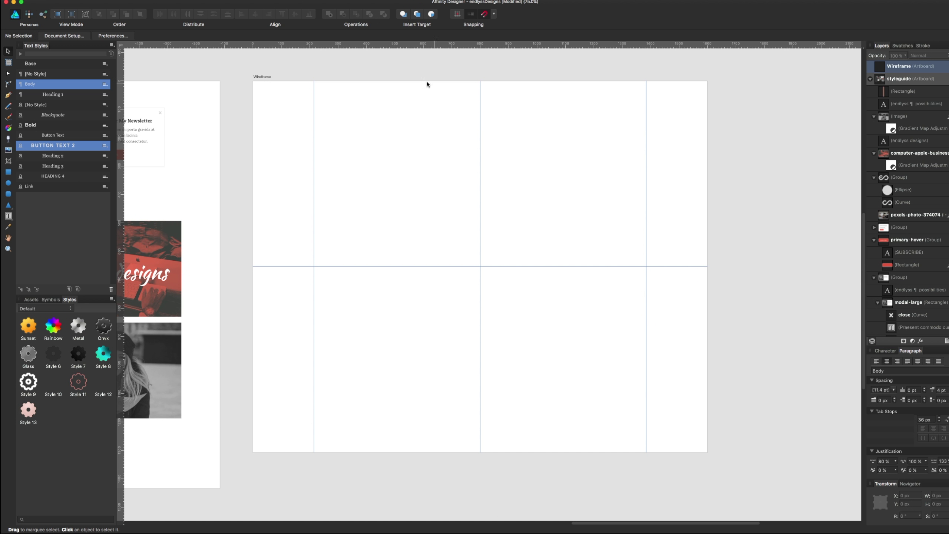
Stretch the Wireframe artboard downward to about 1493 px tall
click(273, 76)
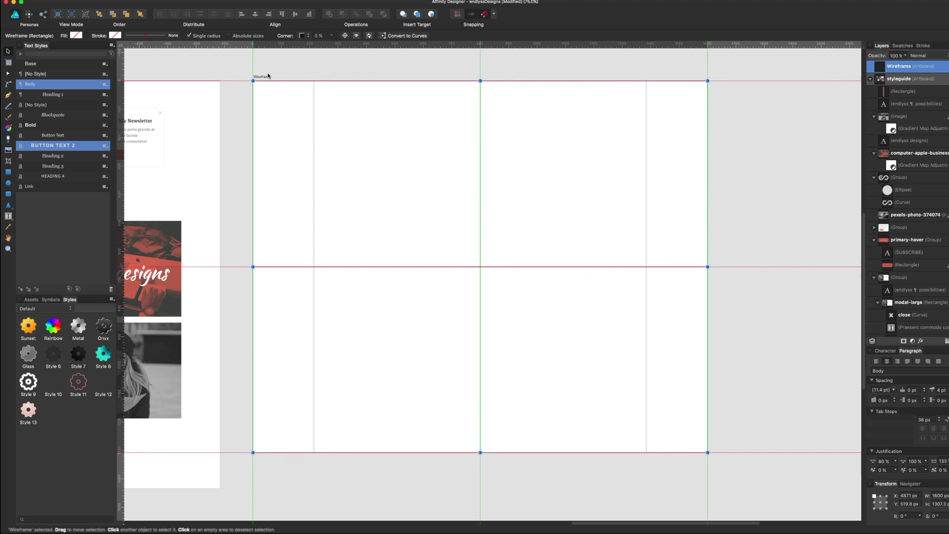
drag(480, 452, 480, 504)
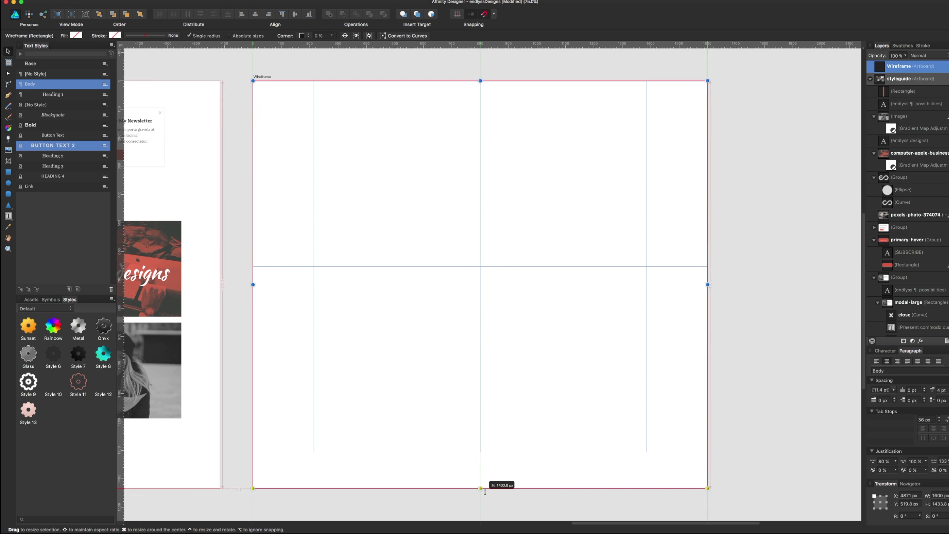
key(h)
drag(755, 336, 755, 295)
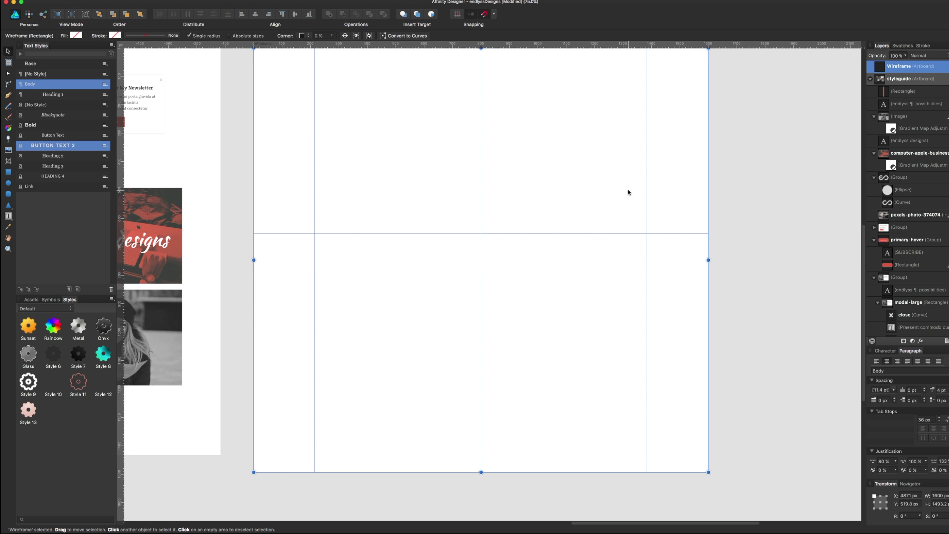
Zoom and scroll the canvas back to the endlyss logo on the styleguide
mouse_move(626, 193)
mouse_down()
mouse_move(610, 243)
mouse_move(393, 214)
mouse_move(468, 242)
mouse_up()
key(ctrl+plus)
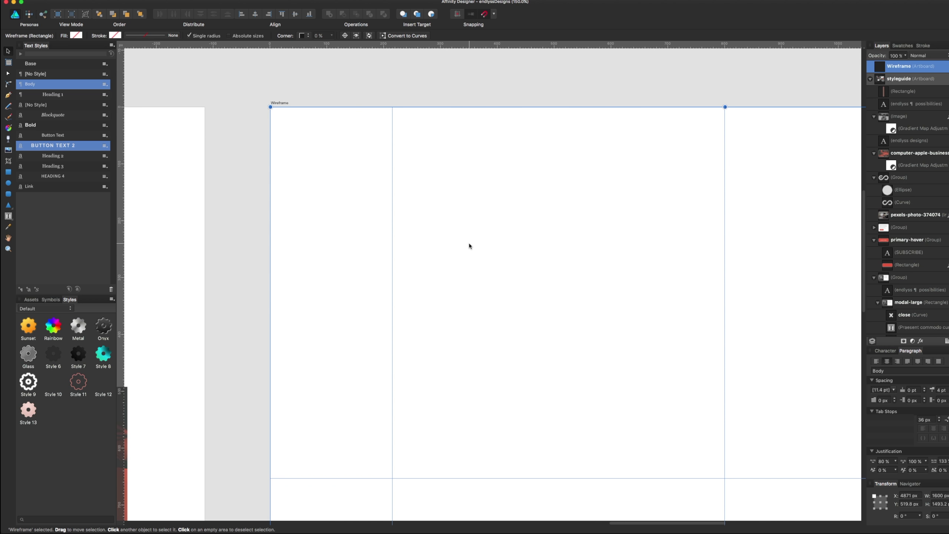
key(ctrl+minus)
scroll(294, 148, left, 5)
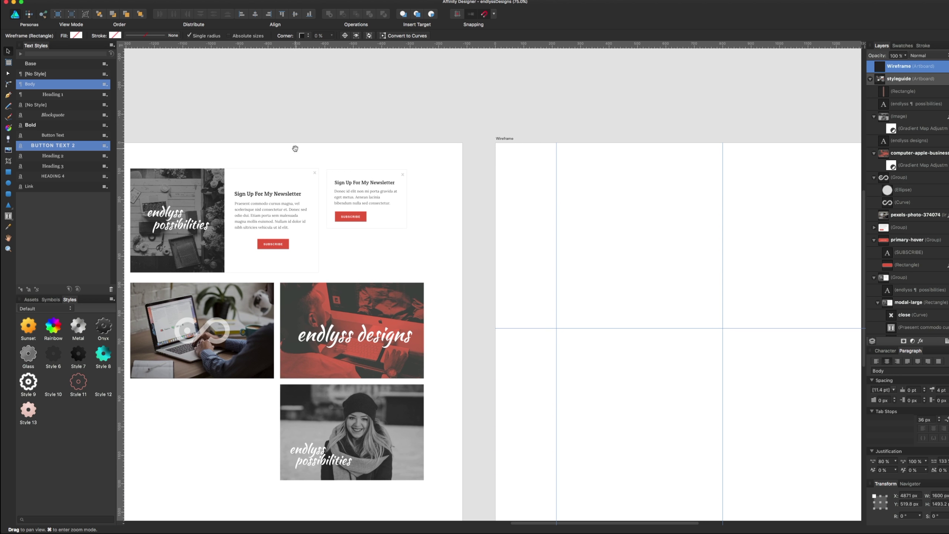
scroll(576, 142, left, 10)
scroll(449, 175, left, 10)
Copy the endlyss logo group and paste it into the Wireframe artboard
click(374, 165)
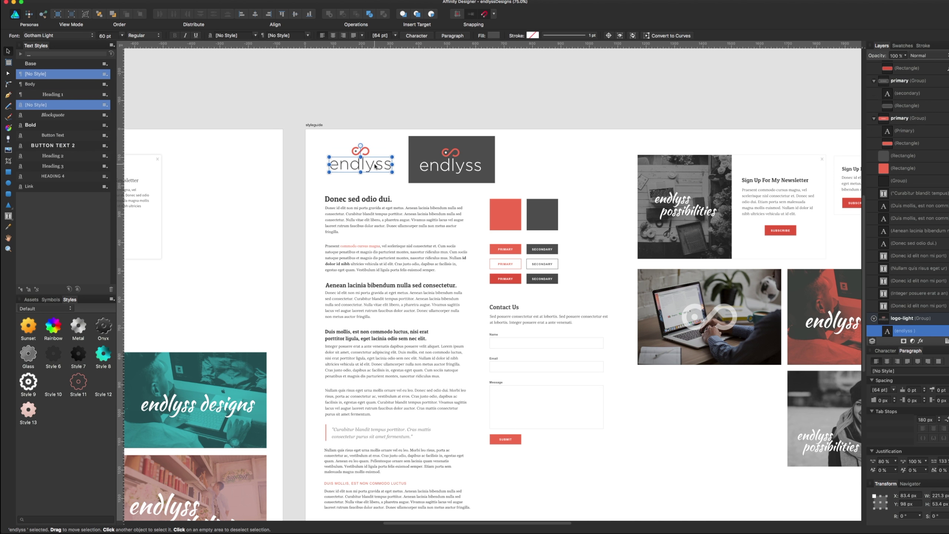
click(367, 151)
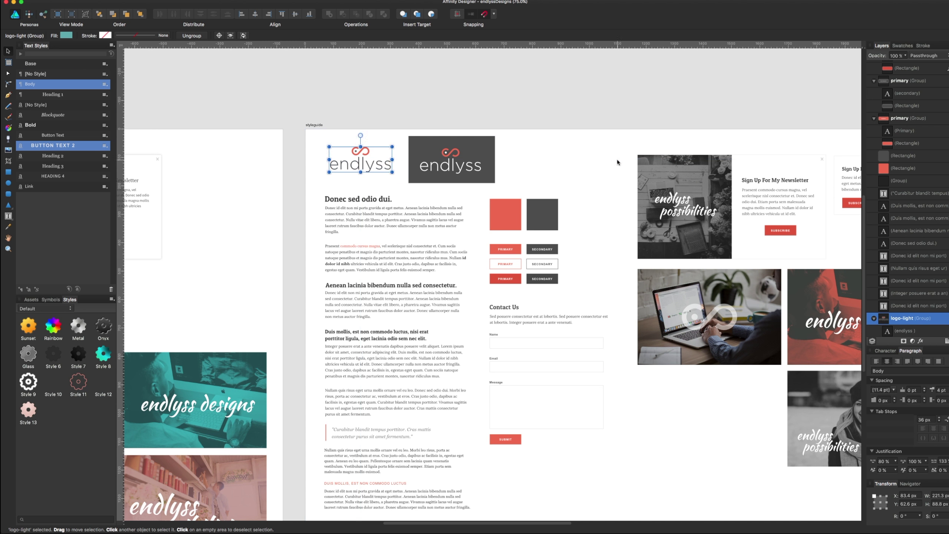
drag(616, 160, 322, 175)
scroll(322, 175, right, 10)
click(373, 155)
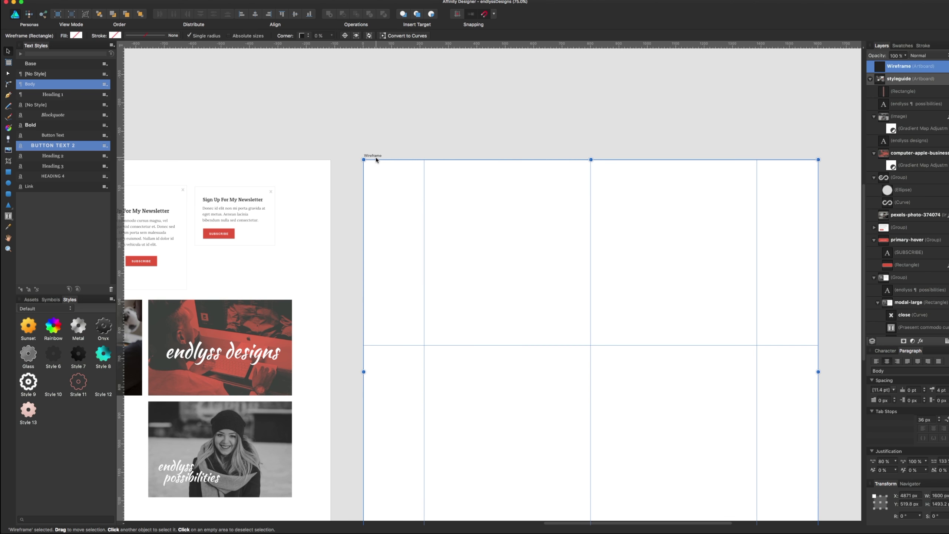
key(super+v)
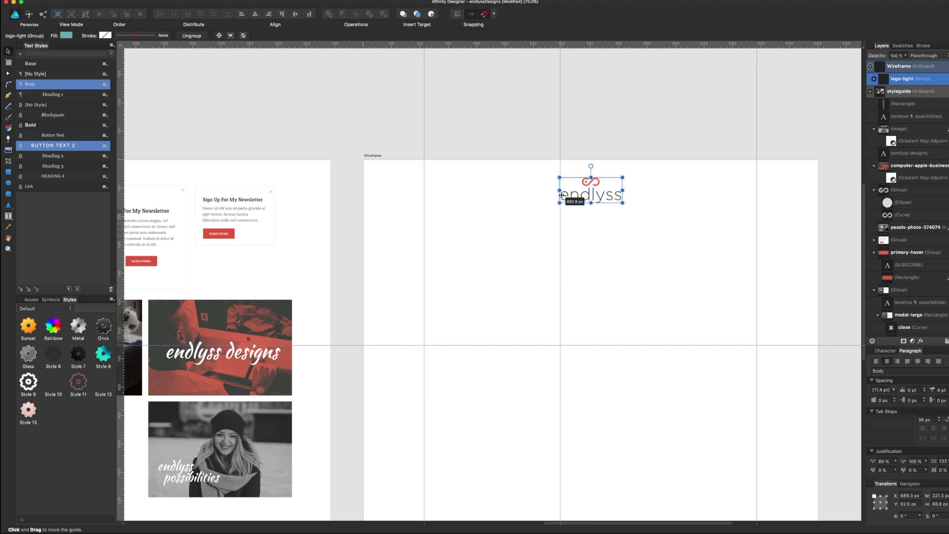
Scale the pasted logo to about 167 px wide and nudge it toward the top
drag(607, 197, 471, 189)
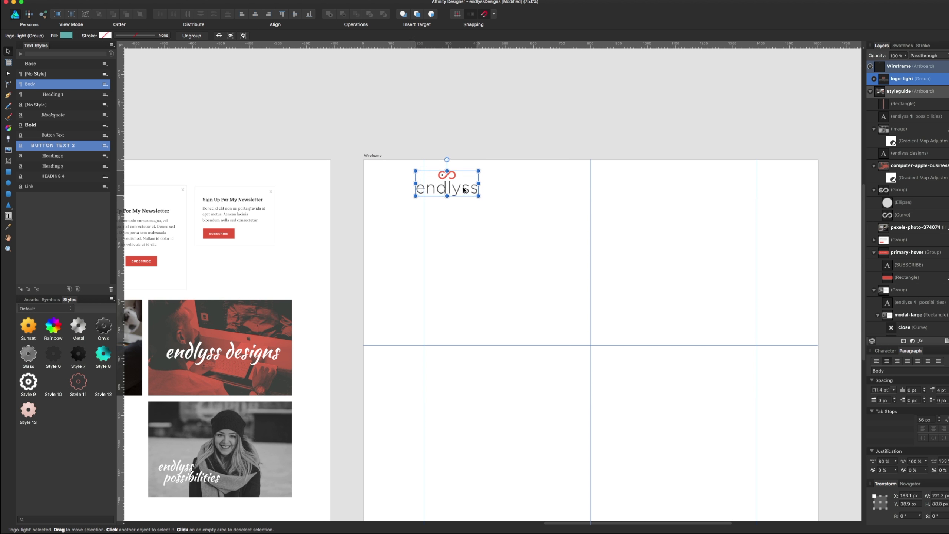
drag(486, 195, 459, 190)
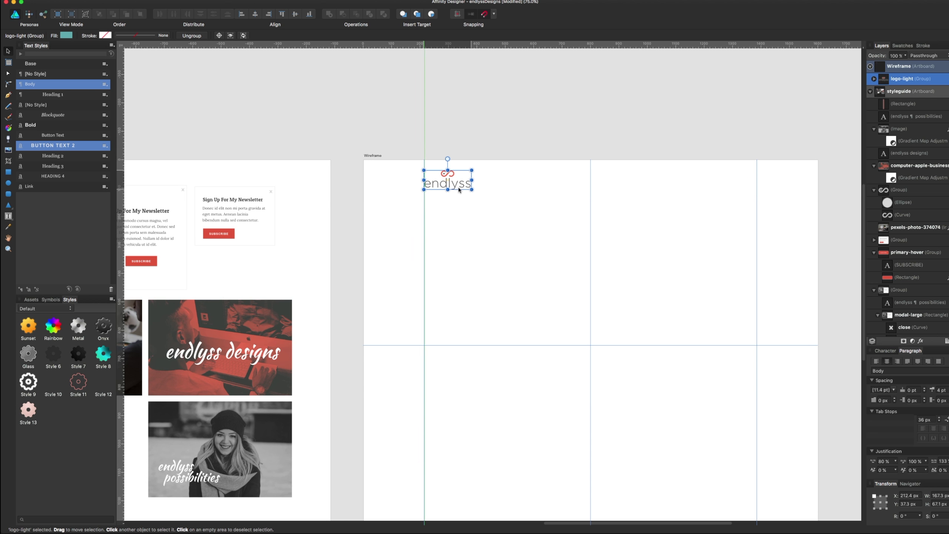
key(Right)
key(Right)
key(Up)
key(Up)
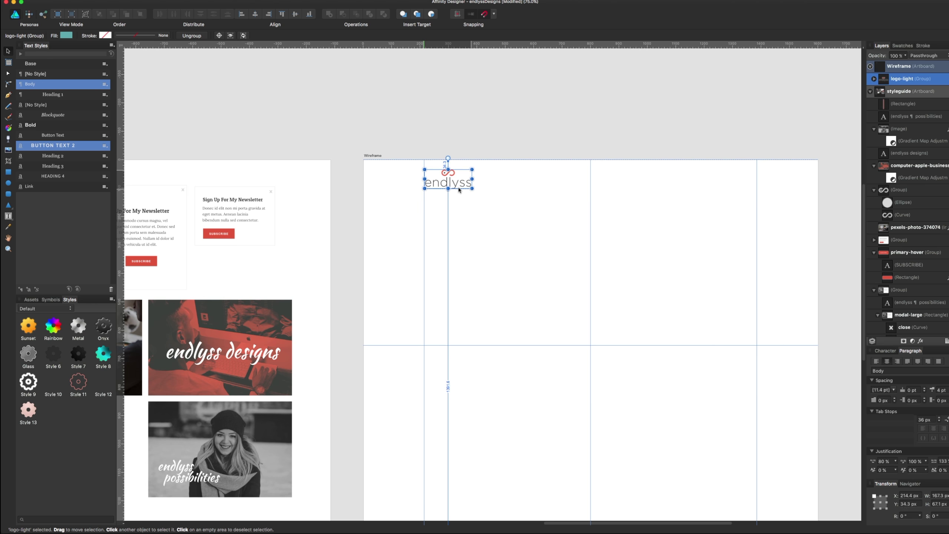
key(Up)
key(Up)
key(Up)
key(Up)
key(Up)
key(Up)
key(Up)
key(Up)
key(Up)
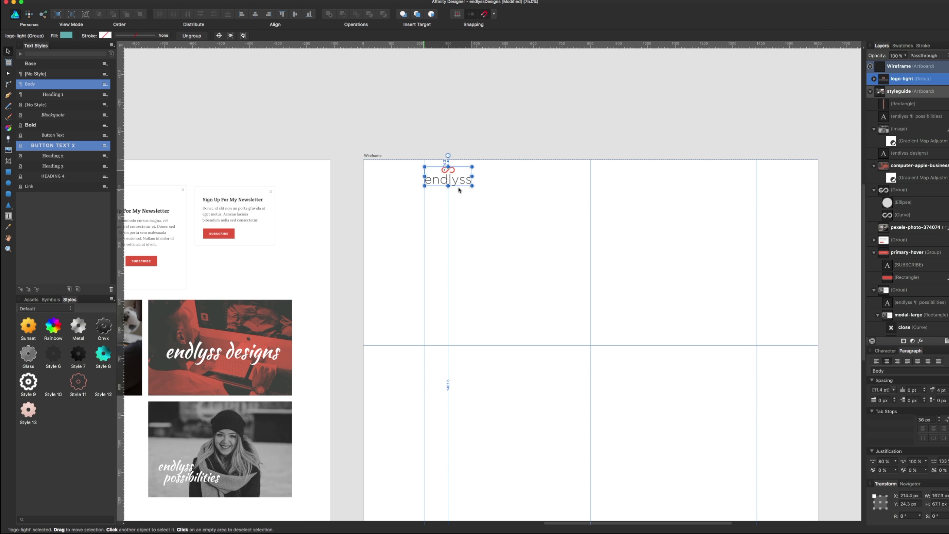
Snap the logo's centre to the artboard's middle guide, slightly lower, and review placement
click(630, 253)
drag(619, 245, 515, 144)
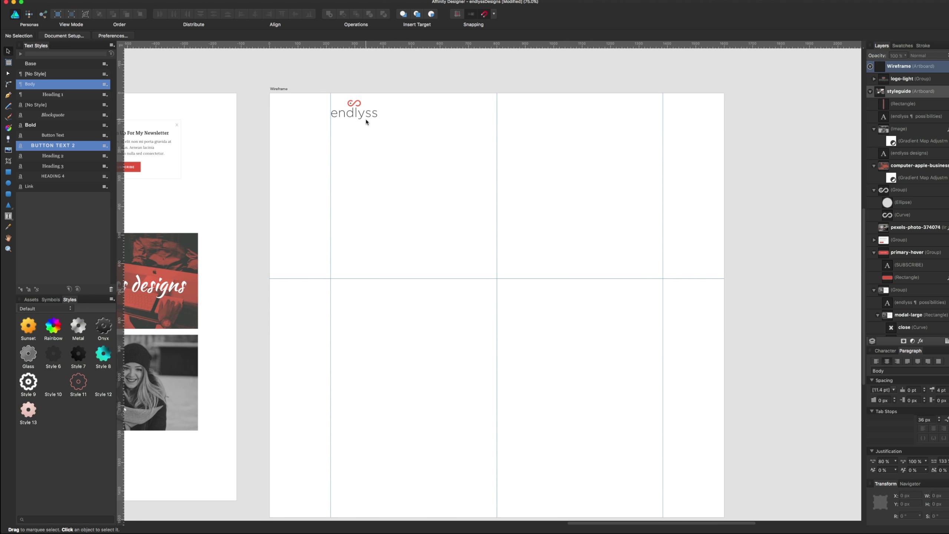
mouse_move(371, 117)
mouse_down()
mouse_move(514, 117)
mouse_move(497, 116)
mouse_up()
click(525, 127)
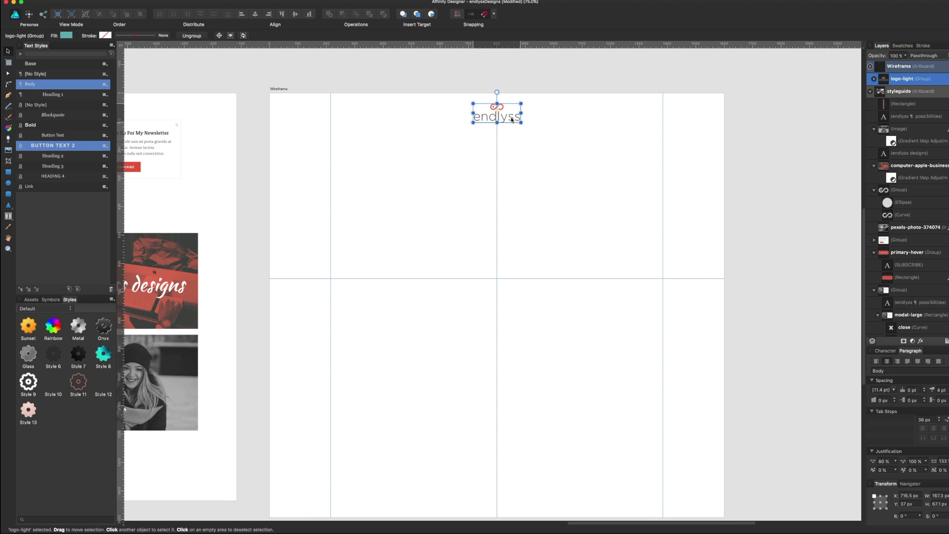
click(593, 262)
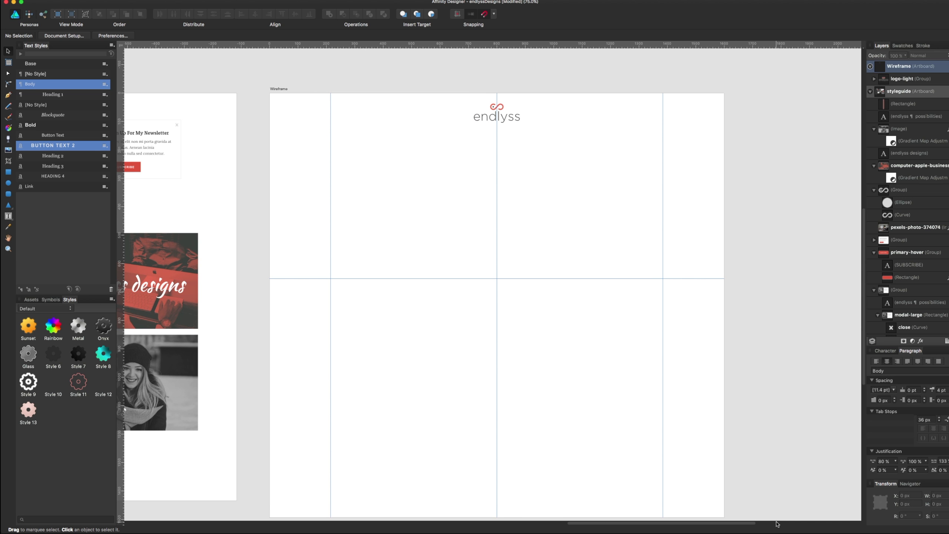
key(super+Tab)
Restore the Website Copy document and scroll through its HOME, ABOUT, SERVICES and CONTACT pages
click(797, 521)
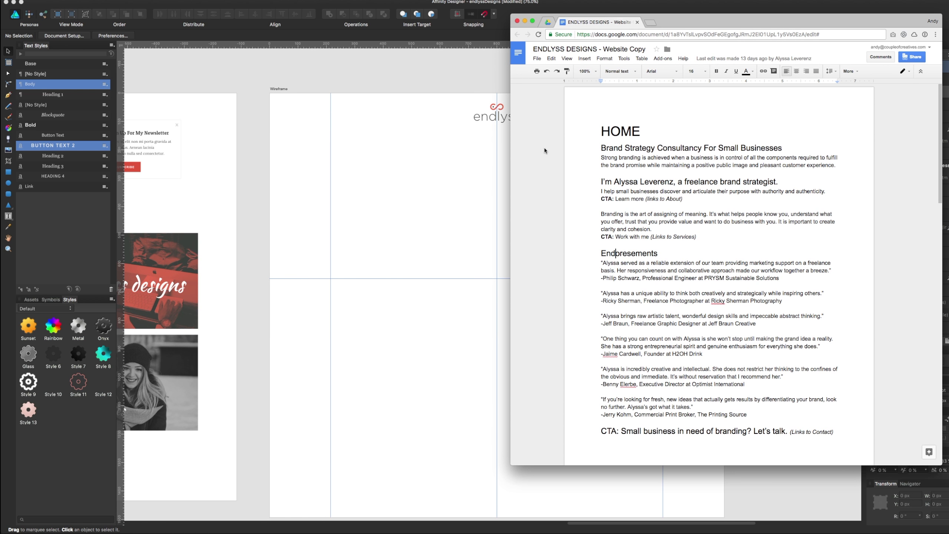
scroll(629, 138, down, 3)
scroll(667, 160, up, 4)
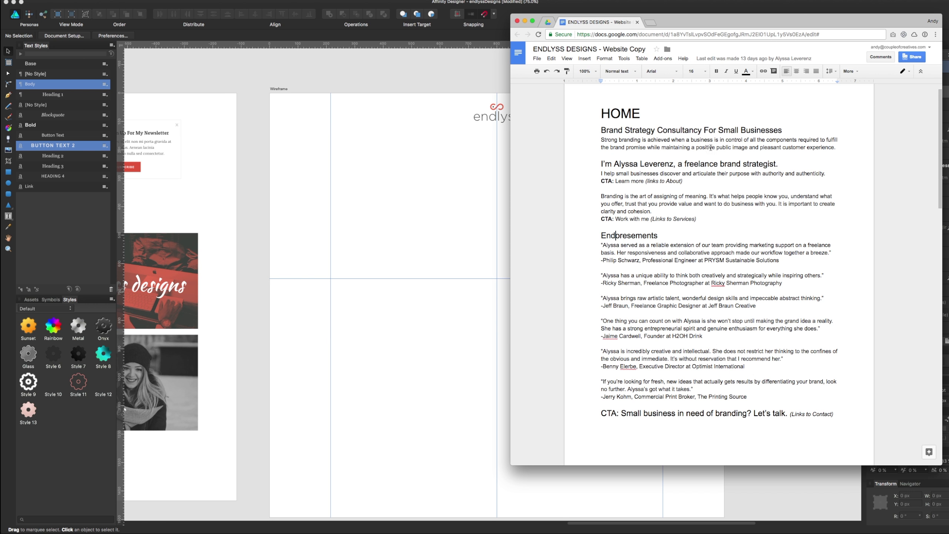
scroll(703, 214, down, 10)
scroll(737, 266, down, 3)
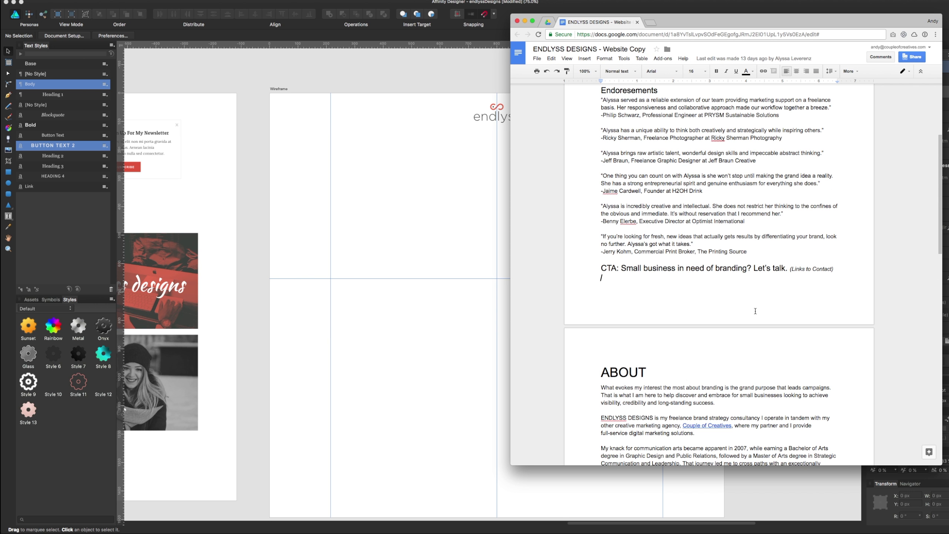
scroll(725, 300, down, 3)
scroll(721, 303, down, 1)
scroll(713, 301, down, 2)
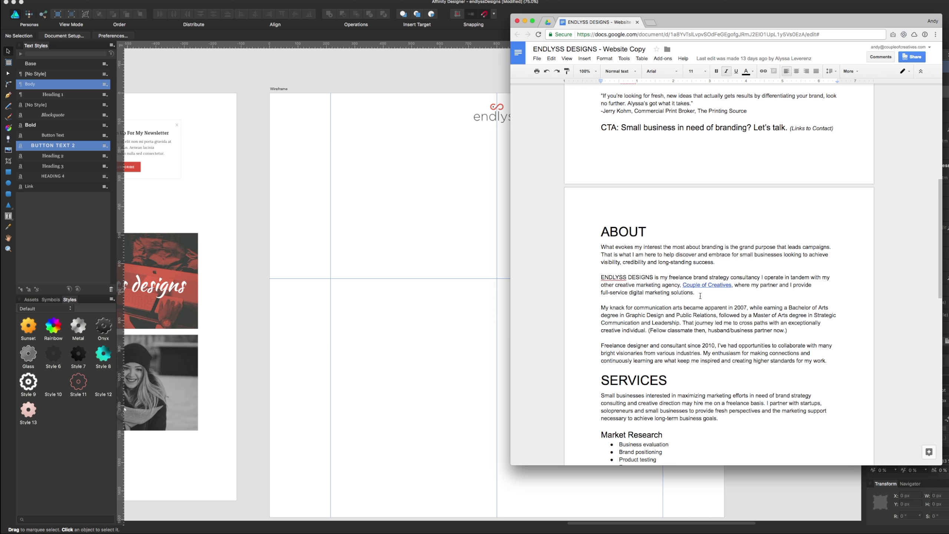
scroll(706, 298, down, 2)
scroll(699, 295, down, 1)
scroll(699, 297, down, 1)
scroll(699, 303, down, 1)
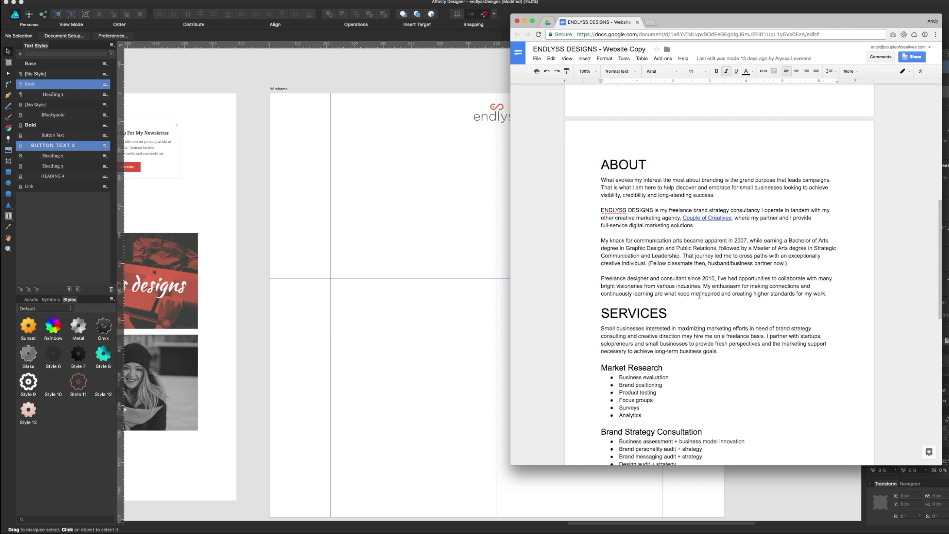
scroll(699, 308, down, 1)
scroll(698, 314, down, 2)
scroll(698, 313, down, 4)
scroll(698, 314, down, 1)
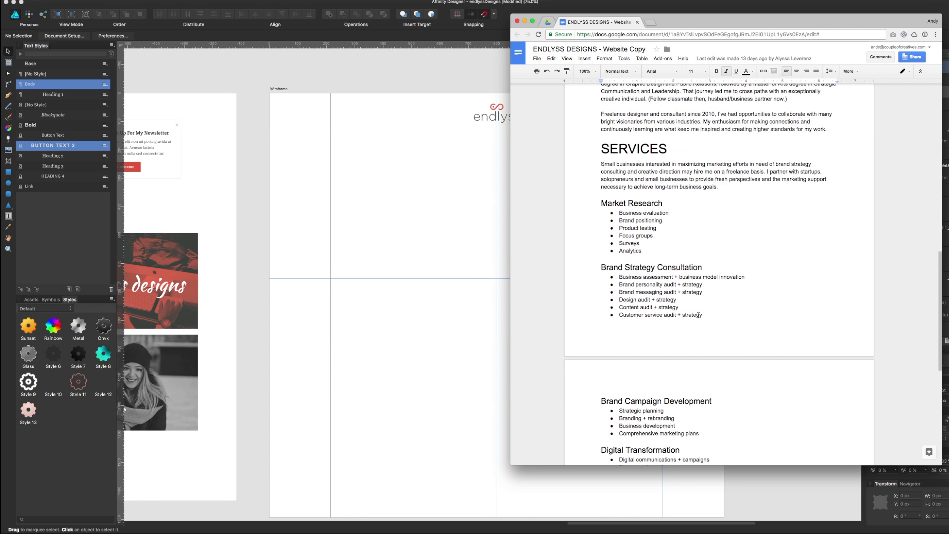
scroll(699, 314, down, 2)
scroll(699, 316, down, 1)
scroll(698, 316, down, 3)
scroll(698, 317, down, 1)
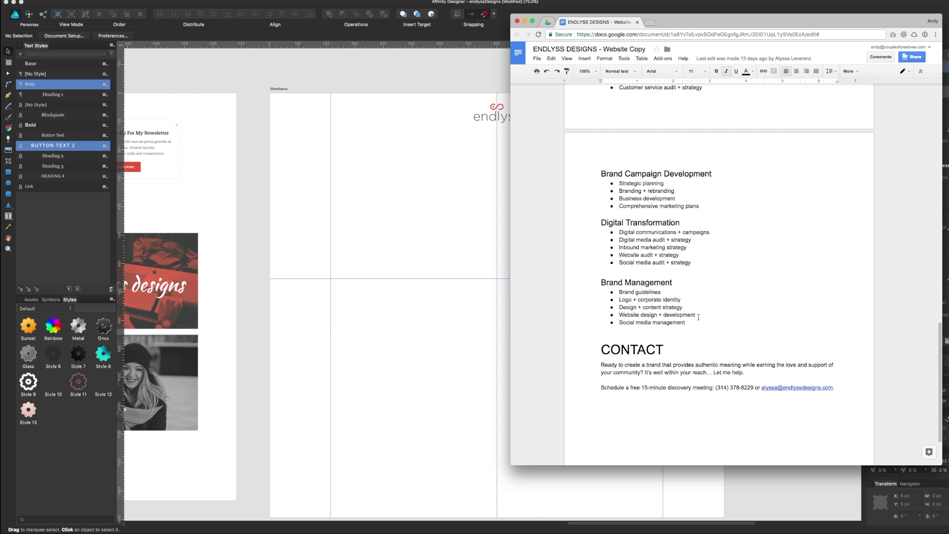
Scroll back to the HOME page and place the document window beside the wireframe
scroll(698, 316, up, 5)
scroll(699, 317, up, 2)
scroll(698, 317, up, 5)
scroll(699, 317, up, 5)
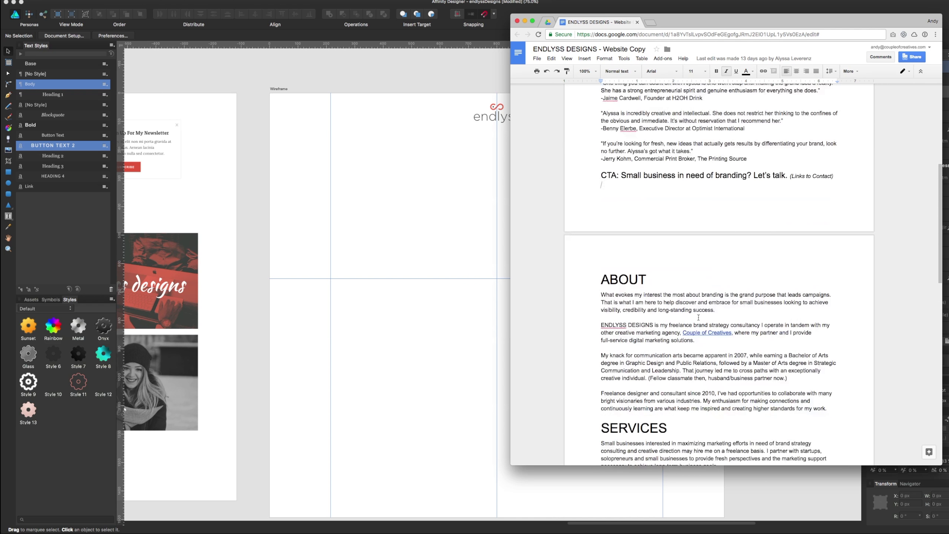
scroll(698, 317, up, 2)
scroll(698, 317, up, 5)
scroll(698, 317, up, 3)
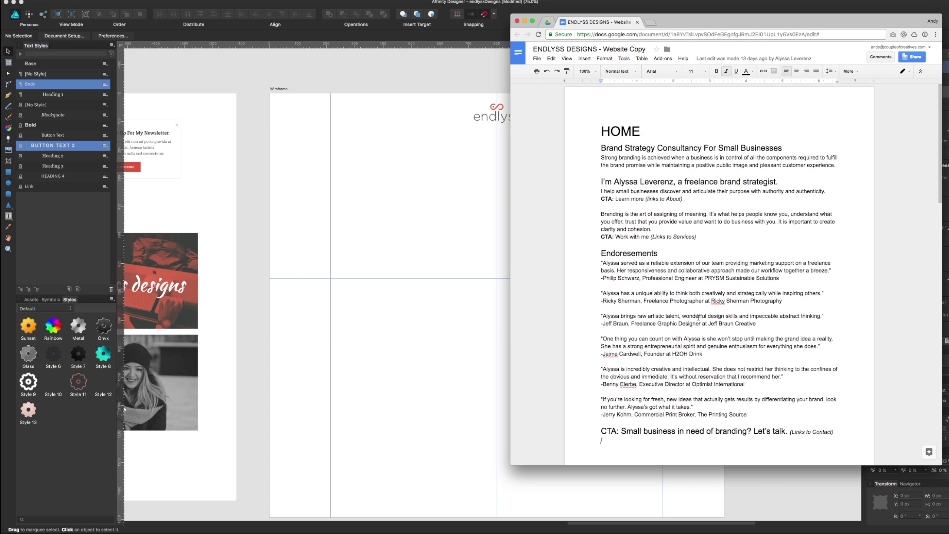
scroll(698, 317, down, 1)
scroll(777, 243, down, 1)
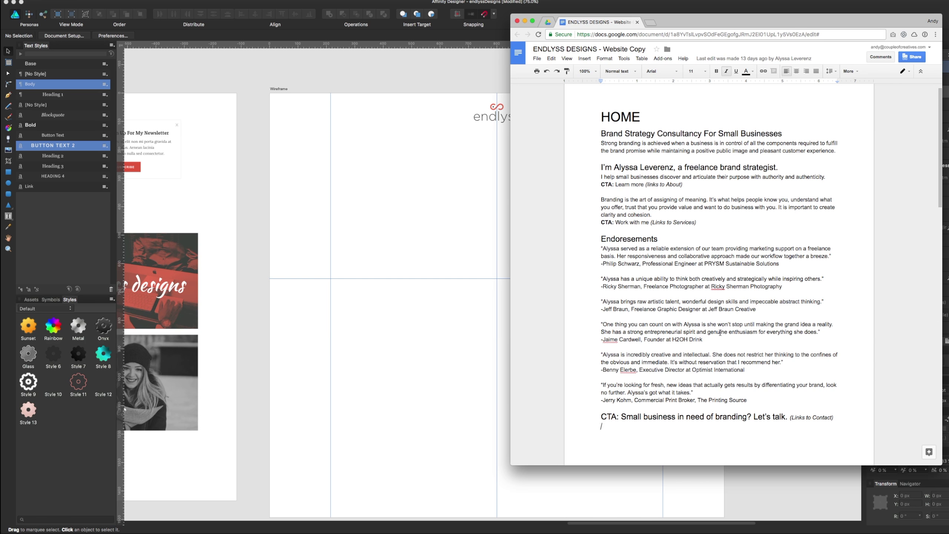
scroll(604, 337, down, 3)
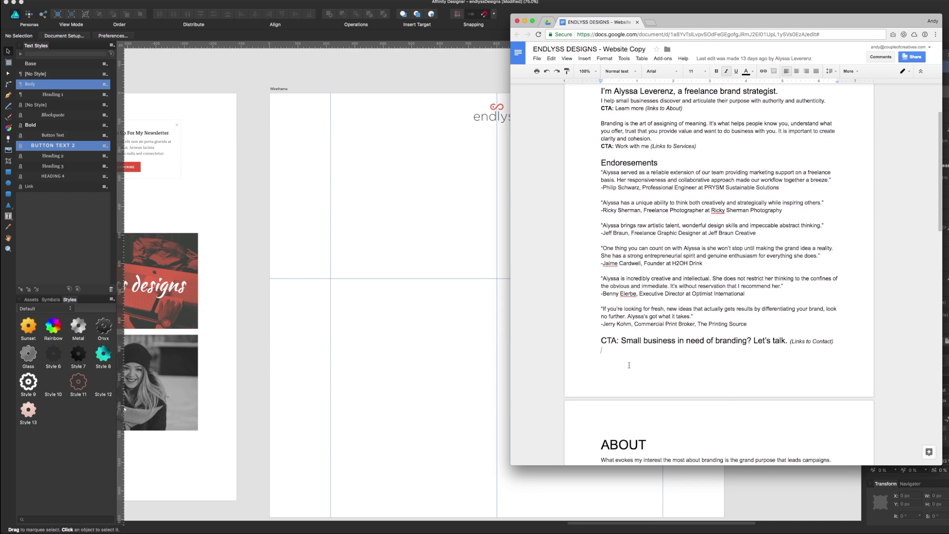
scroll(629, 352, up, 3)
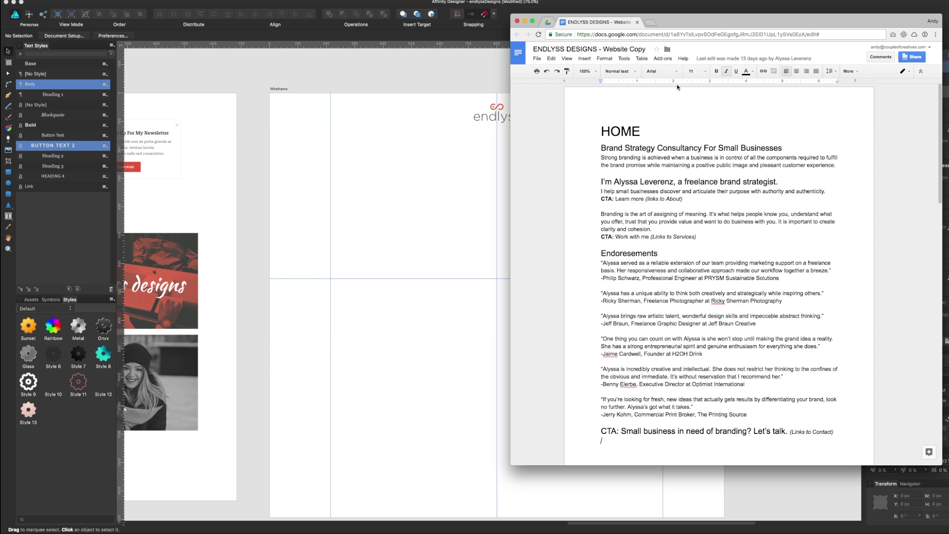
drag(694, 12, 708, 27)
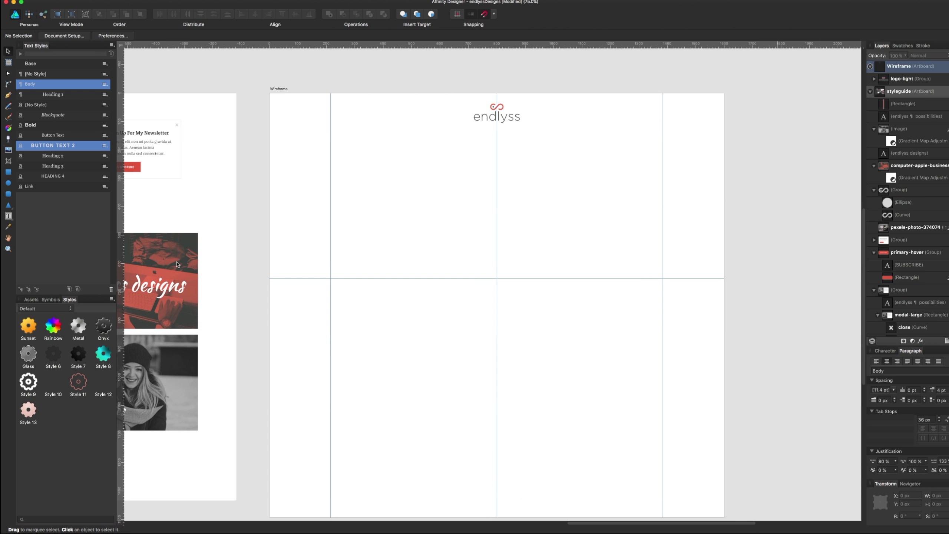
Inspect the endlyss logo group on the Wireframe artboard, then deselect it
click(177, 264)
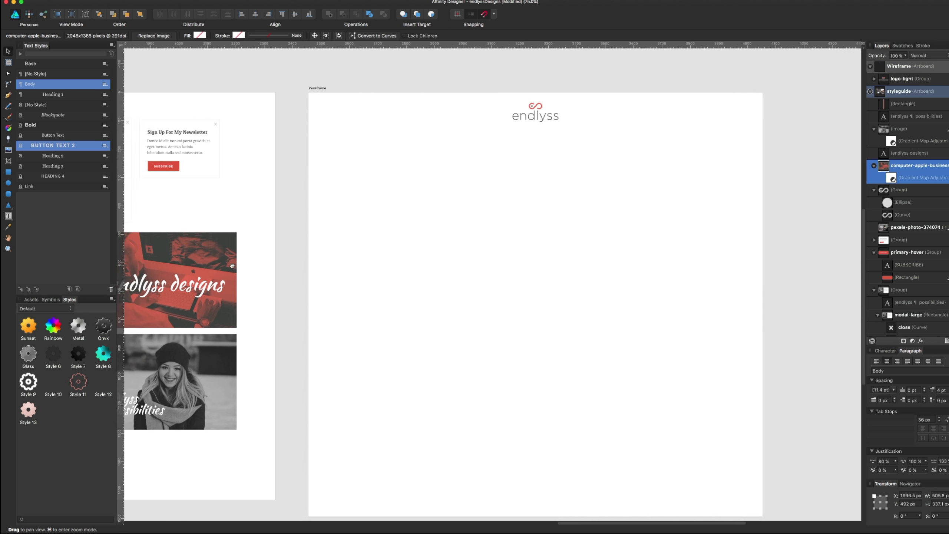
scroll(262, 269, left, 5)
click(548, 218)
drag(587, 207, 372, 256)
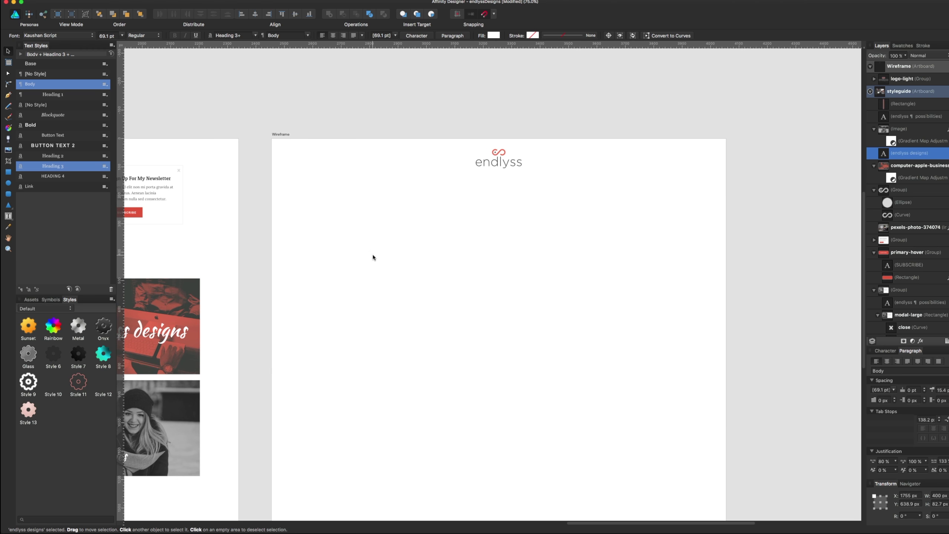
click(500, 166)
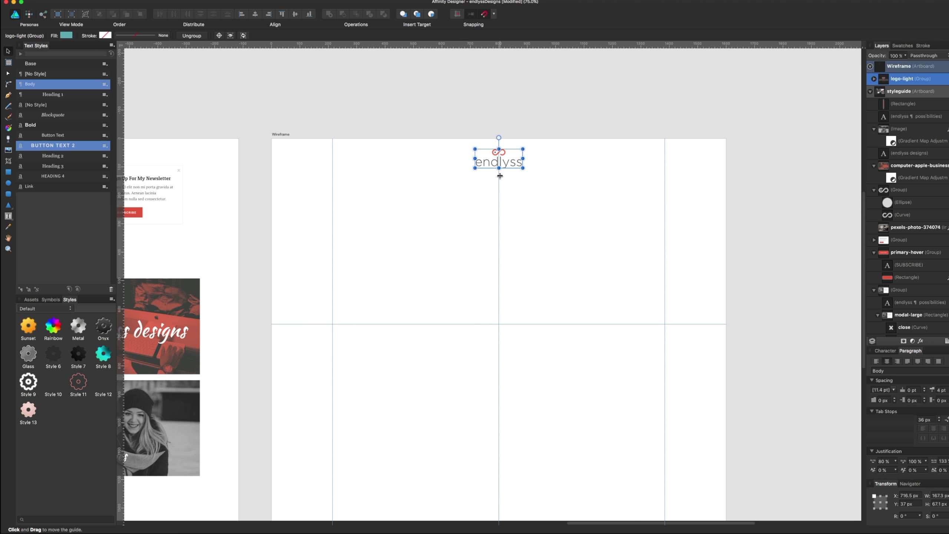
click(517, 183)
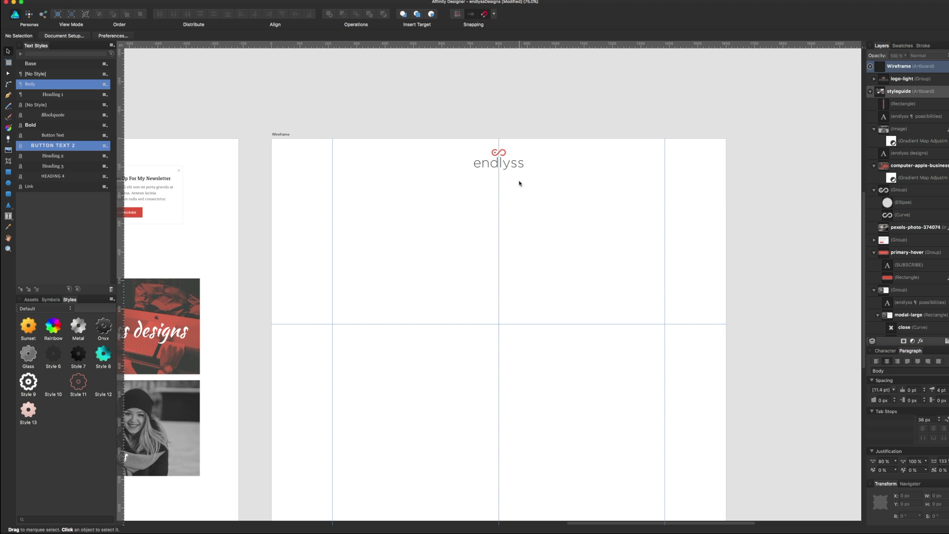
key(super+Tab)
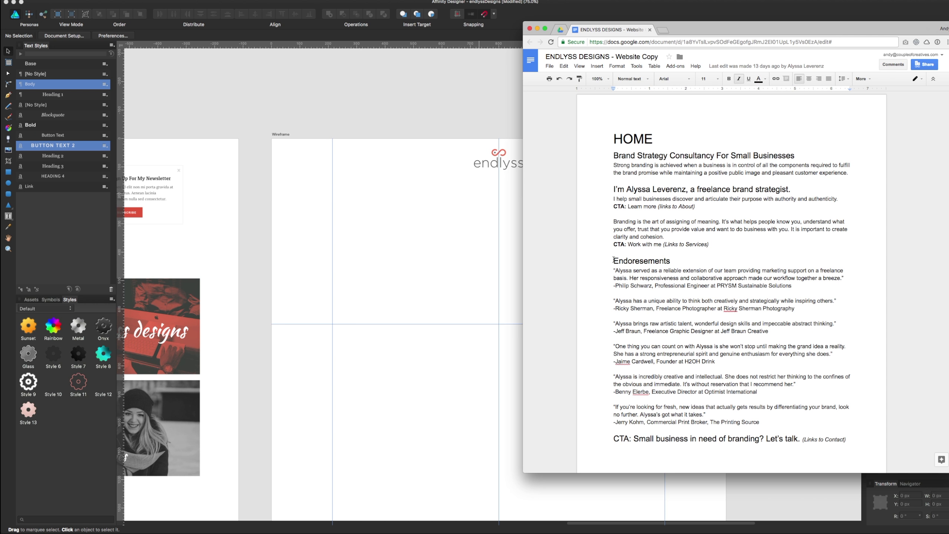
scroll(613, 259, down, 5)
scroll(612, 261, down, 5)
scroll(610, 261, down, 4)
scroll(610, 261, down, 2)
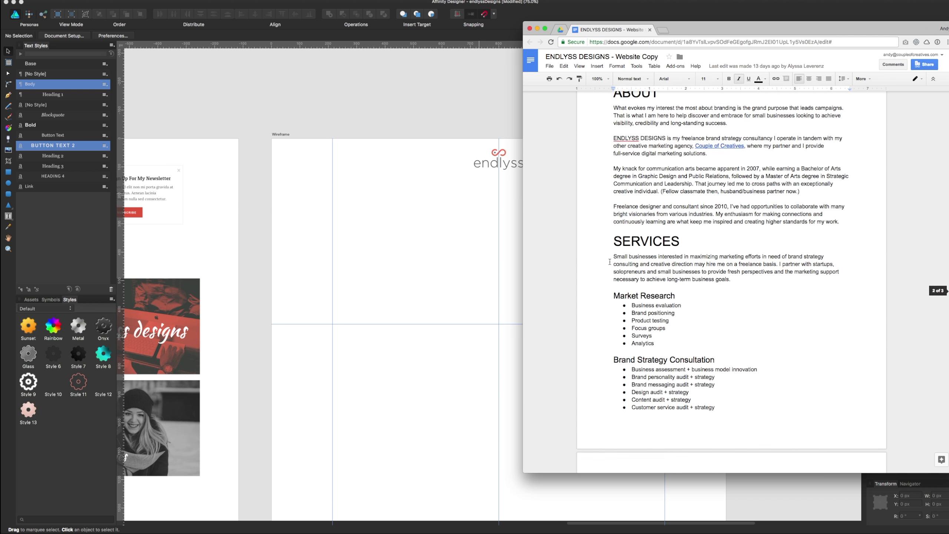
scroll(610, 262, up, 2)
scroll(609, 262, up, 3)
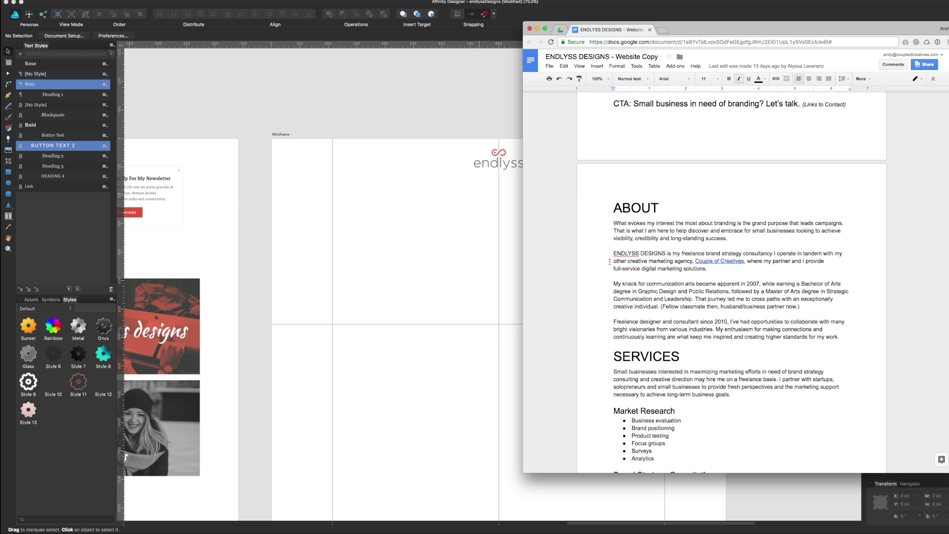
click(510, 262)
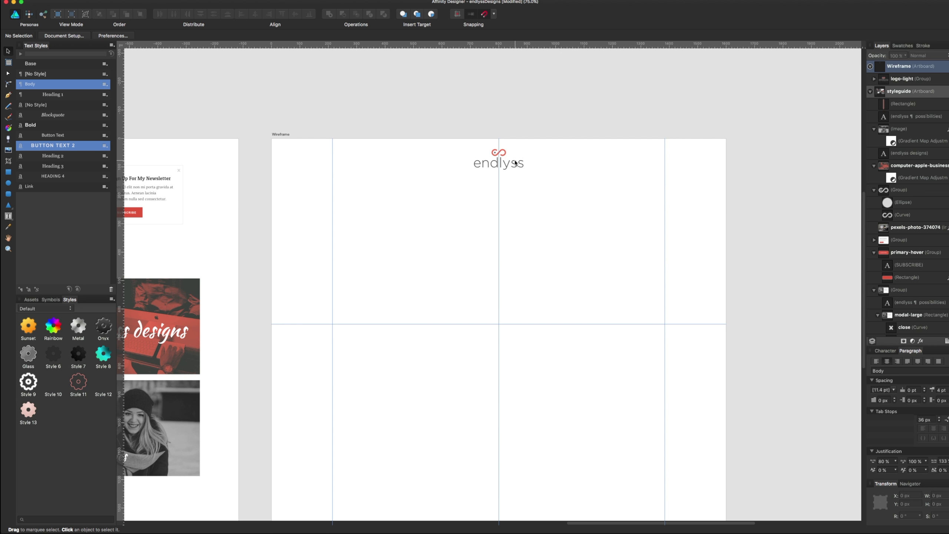
click(515, 164)
drag(514, 163, 514, 160)
click(514, 213)
drag(514, 214, 500, 209)
key(super+Tab)
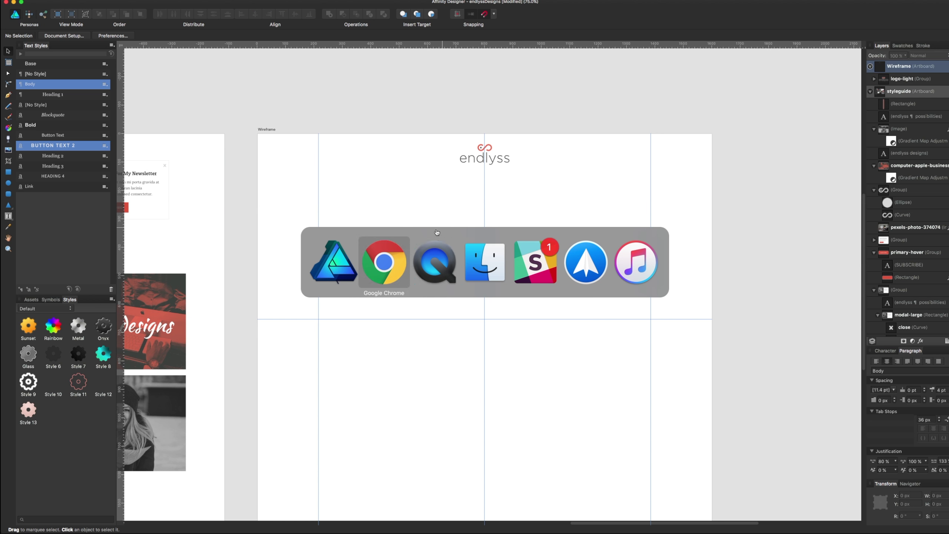
scroll(644, 173, up, 10)
scroll(644, 173, up, 1)
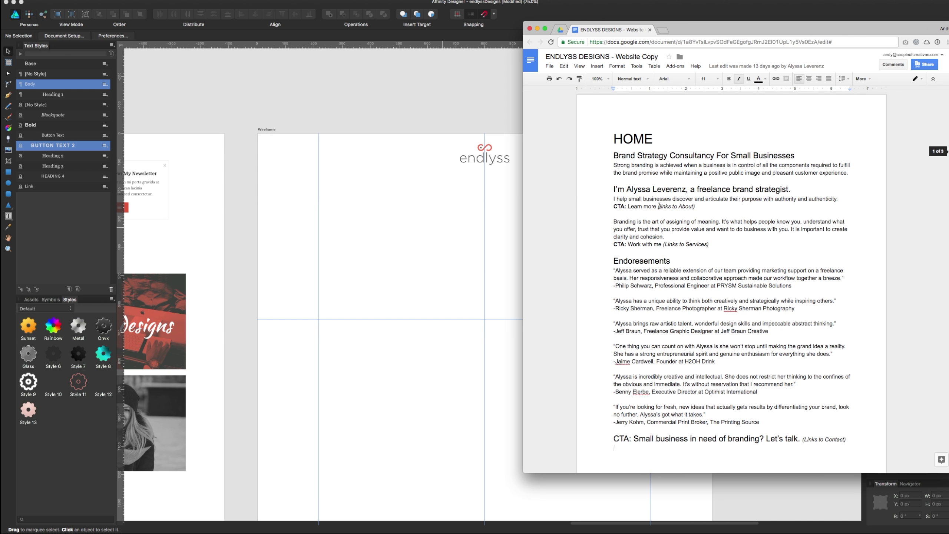
double_click(651, 140)
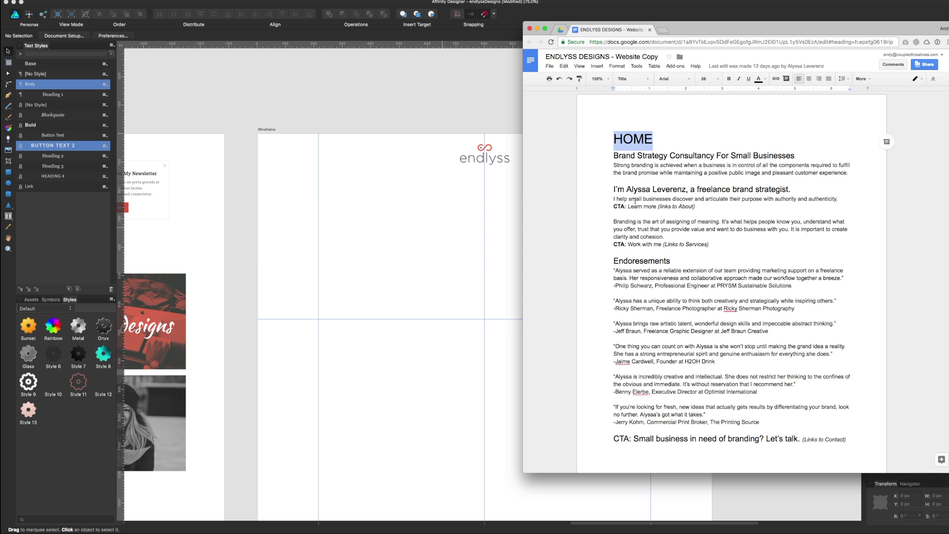
scroll(657, 339, down, 3)
scroll(657, 339, down, 5)
scroll(657, 339, down, 5)
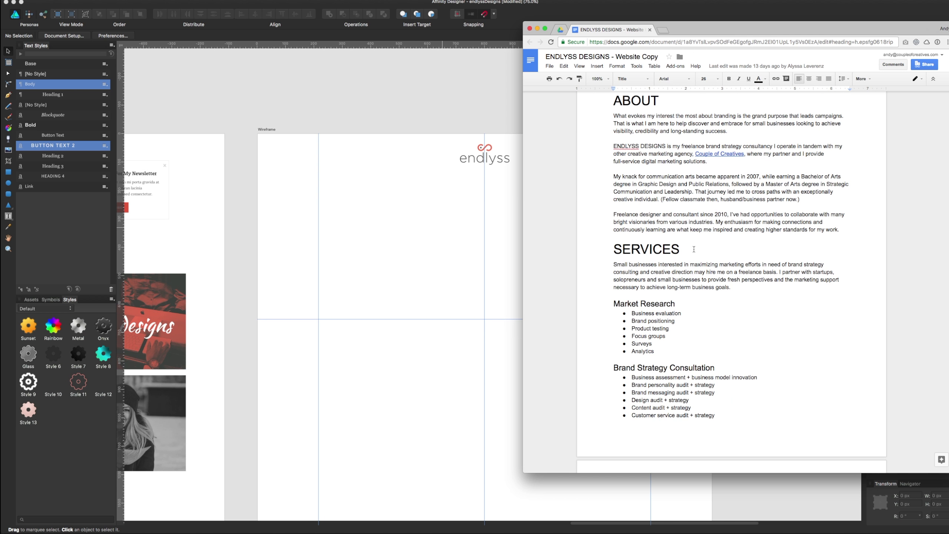
drag(679, 249, 612, 246)
scroll(602, 246, down, 3)
scroll(602, 248, down, 5)
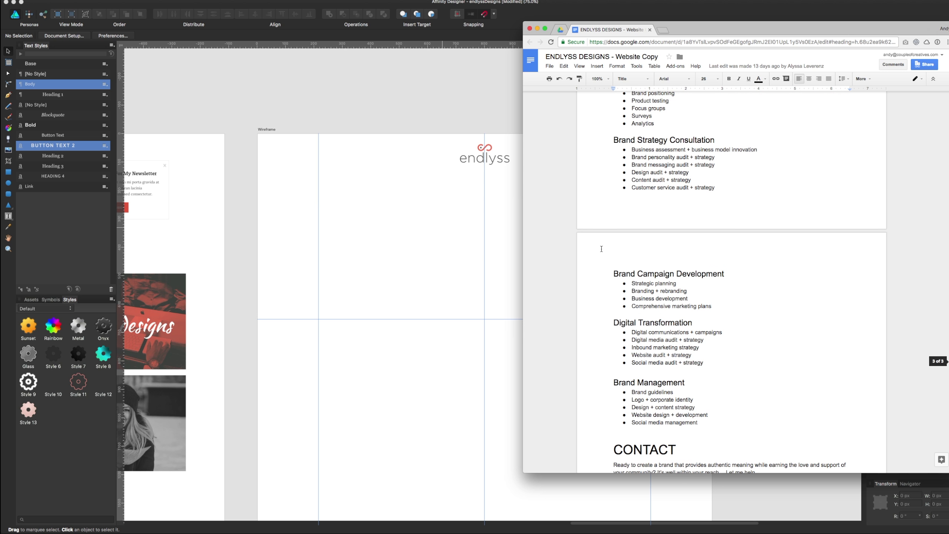
scroll(602, 253, down, 5)
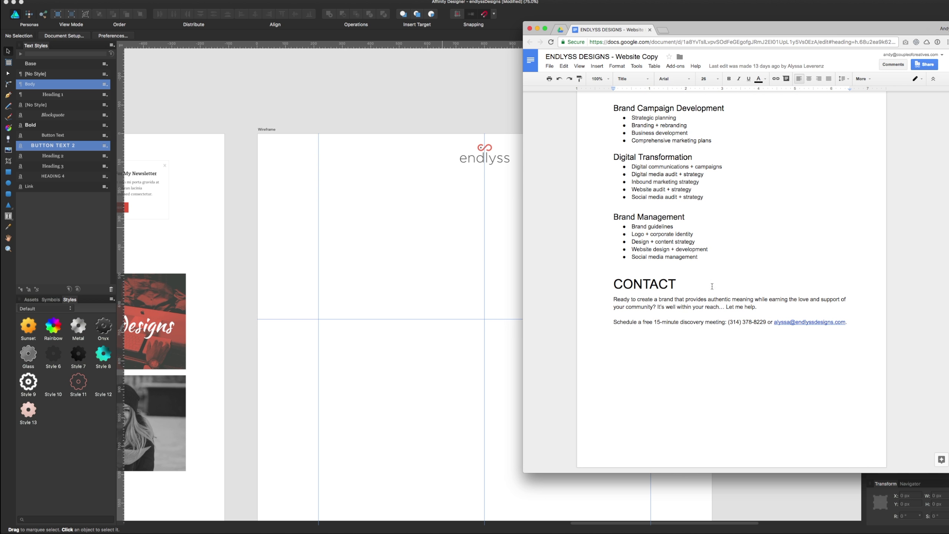
click(676, 291)
scroll(693, 287, up, 2)
scroll(693, 284, up, 3)
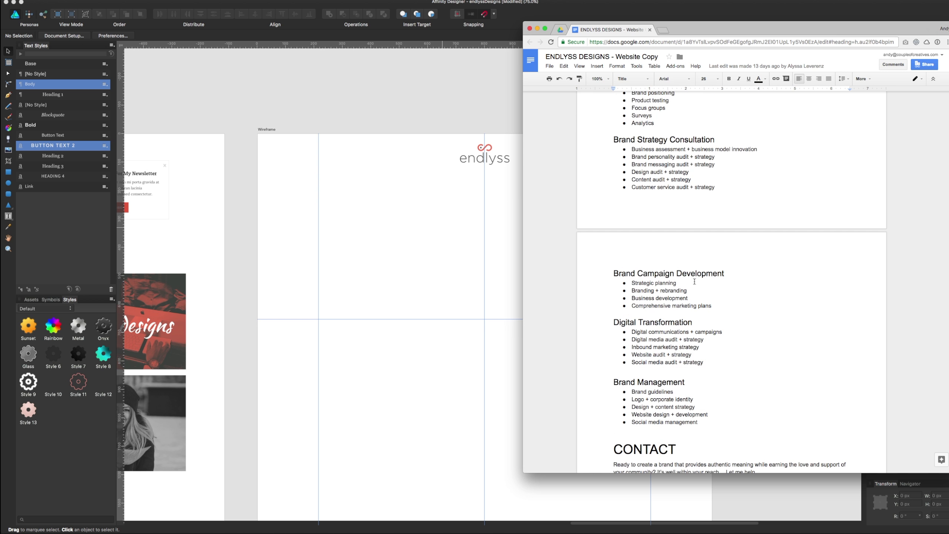
scroll(692, 196, up, 1)
scroll(693, 196, up, 5)
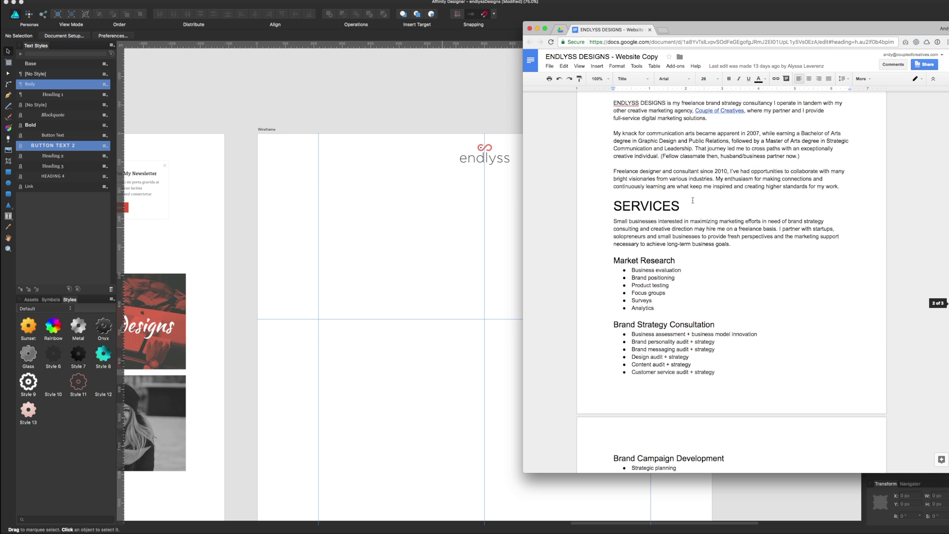
scroll(692, 201, up, 1)
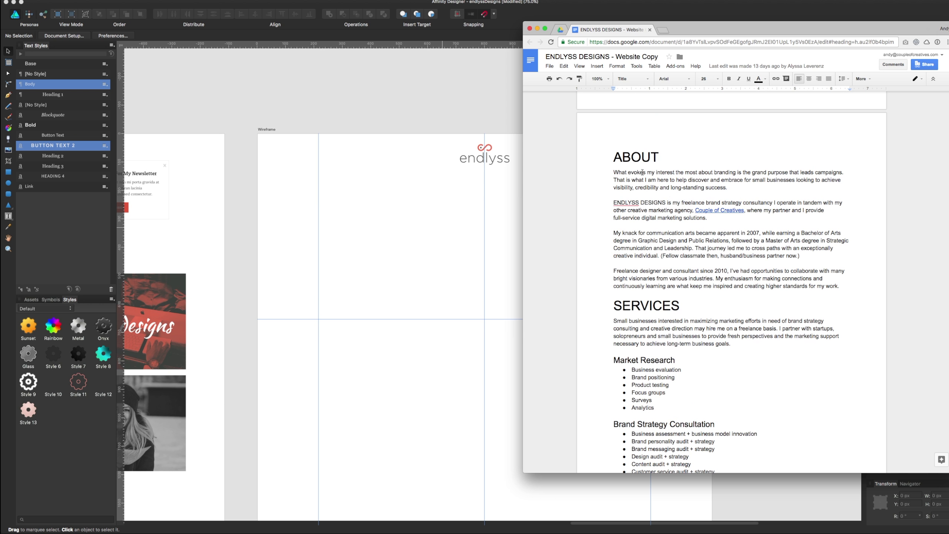
scroll(642, 172, up, 5)
scroll(642, 175, up, 2)
scroll(642, 180, up, 4)
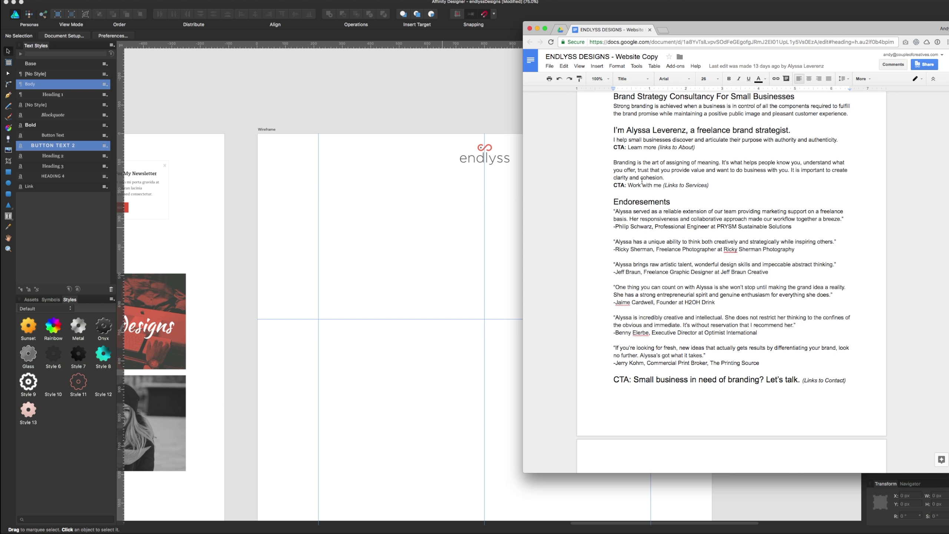
scroll(641, 182, up, 2)
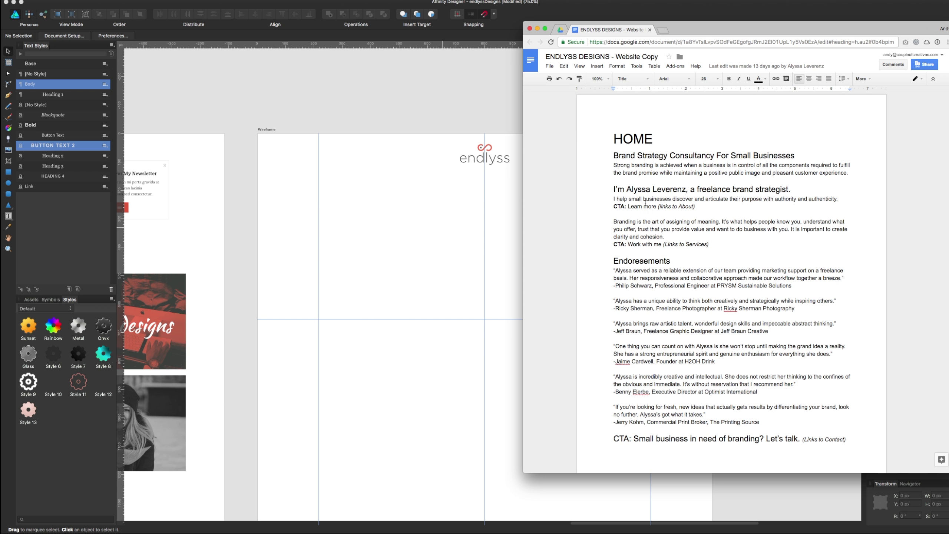
scroll(648, 218, down, 1)
scroll(650, 221, down, 1)
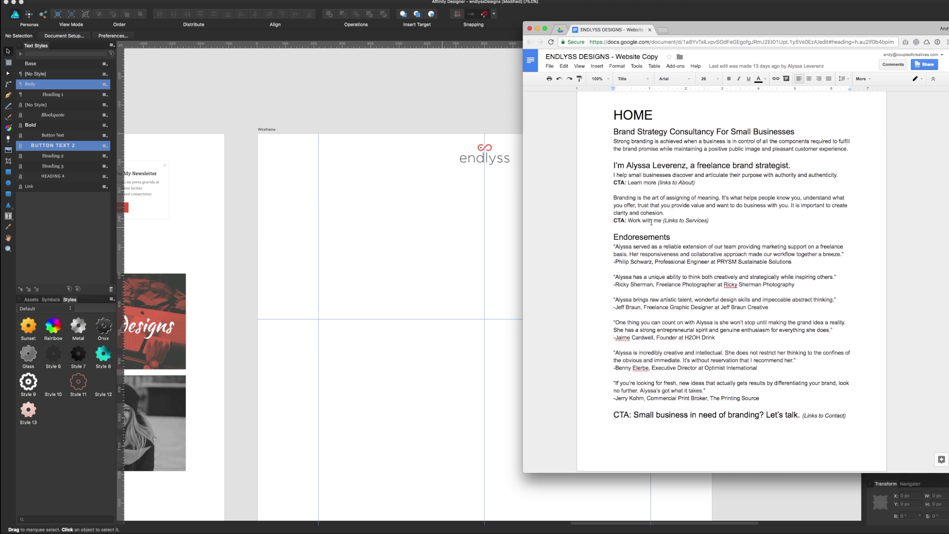
scroll(651, 224, down, 1)
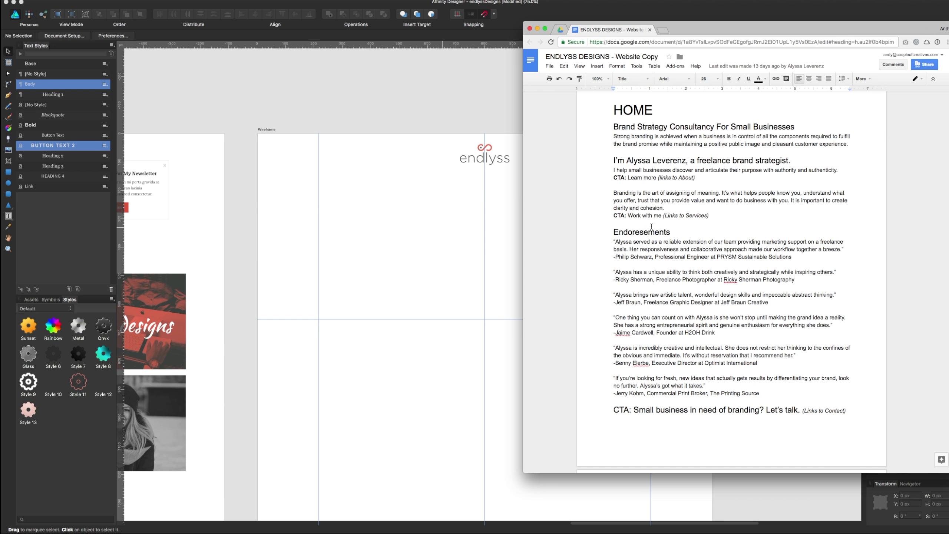
scroll(651, 226, down, 1)
scroll(651, 227, down, 1)
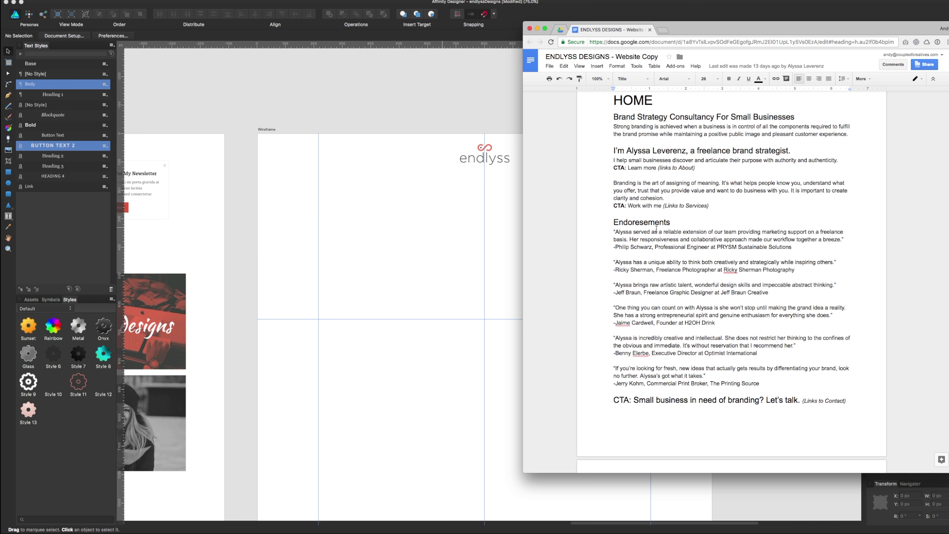
double_click(680, 218)
click(708, 206)
scroll(712, 236, down, 1)
scroll(710, 262, down, 2)
scroll(709, 284, down, 1)
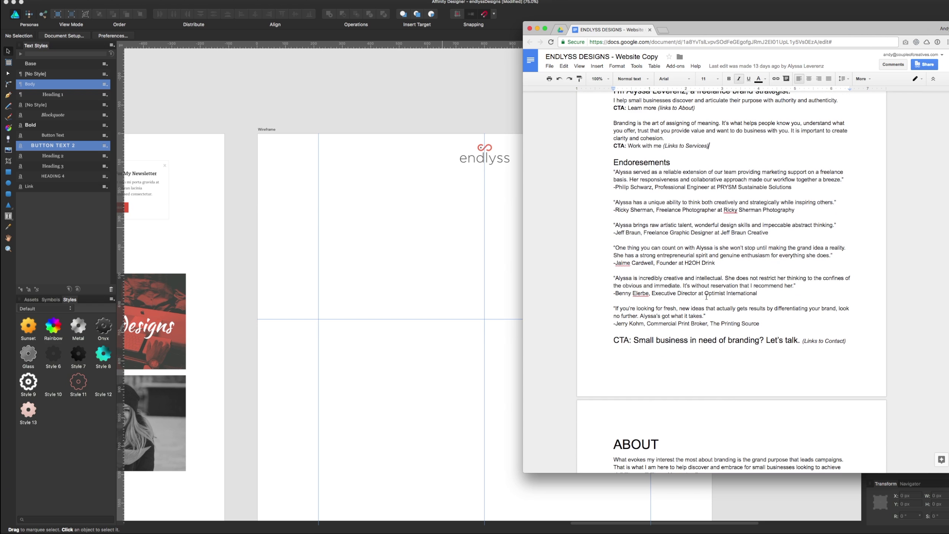
scroll(707, 300, down, 1)
scroll(710, 306, down, 1)
scroll(719, 316, down, 1)
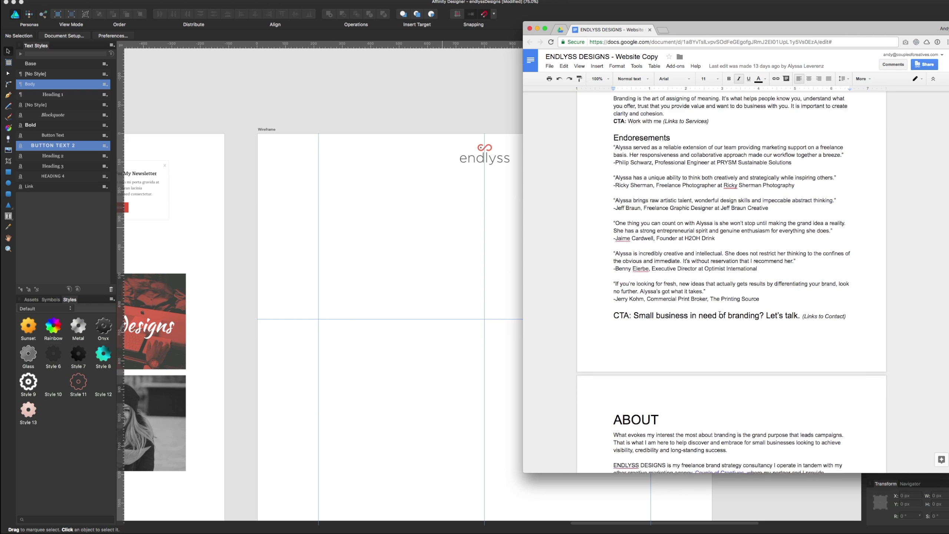
scroll(716, 321, down, 2)
scroll(713, 327, down, 3)
scroll(710, 334, down, 3)
scroll(703, 327, down, 1)
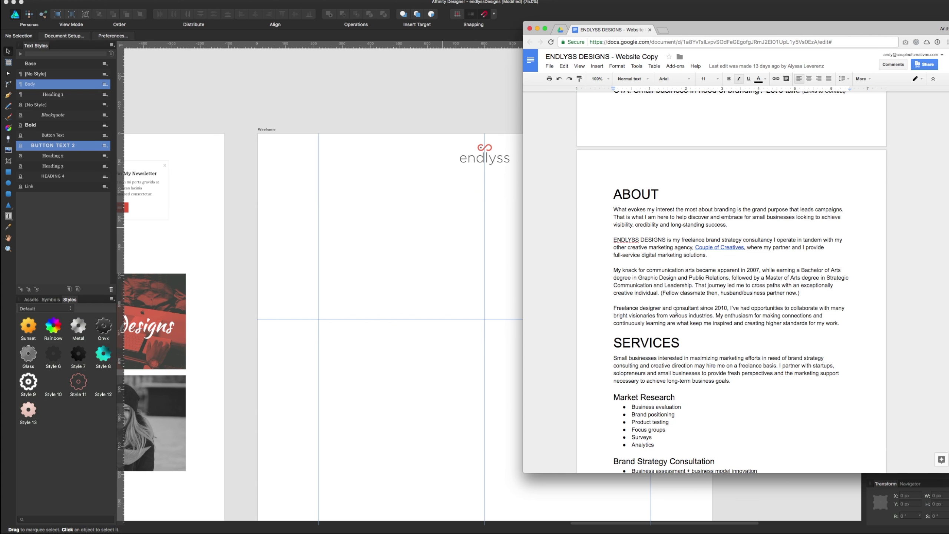
scroll(675, 312, up, 1)
scroll(676, 312, up, 2)
scroll(676, 312, up, 2)
scroll(676, 312, up, 2)
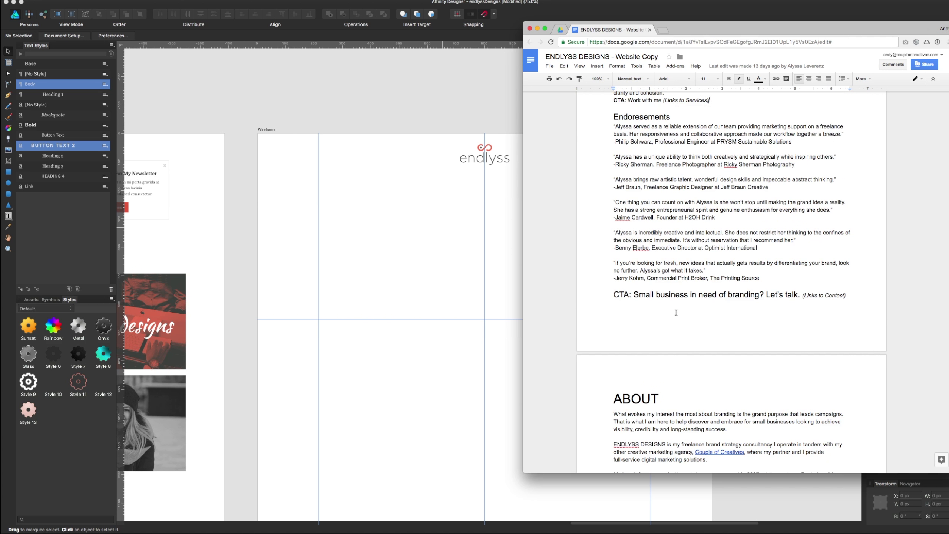
scroll(675, 312, up, 2)
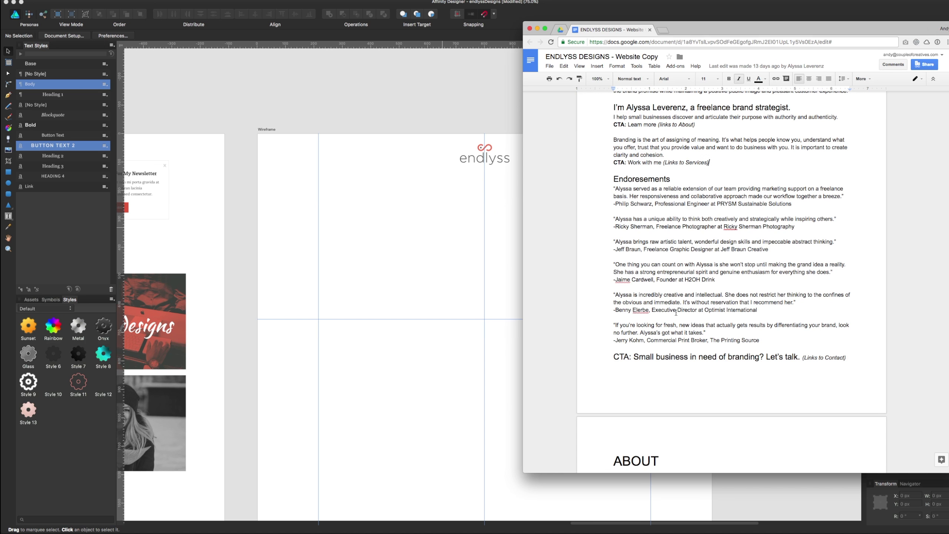
scroll(675, 312, up, 3)
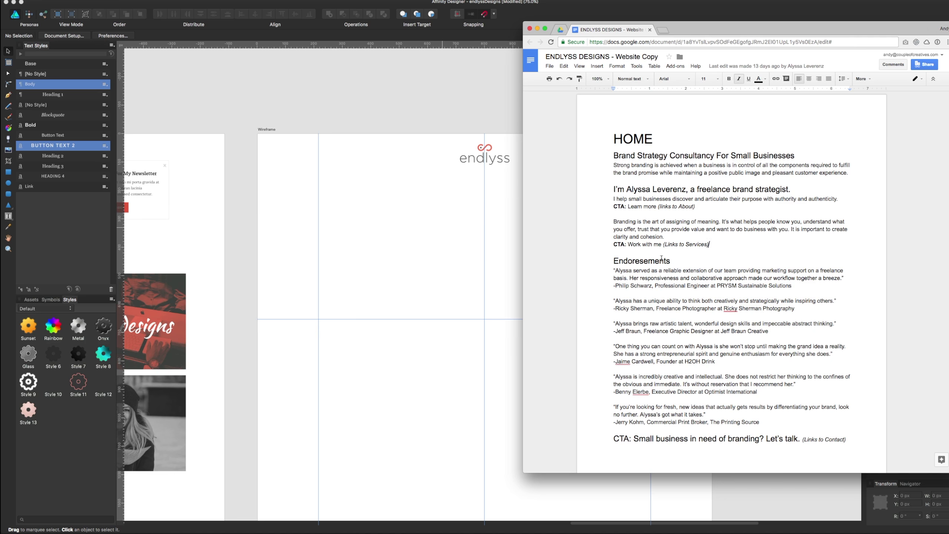
Select the HOME heading, then the ABOUT and SERVICES sections to review them
double_click(658, 143)
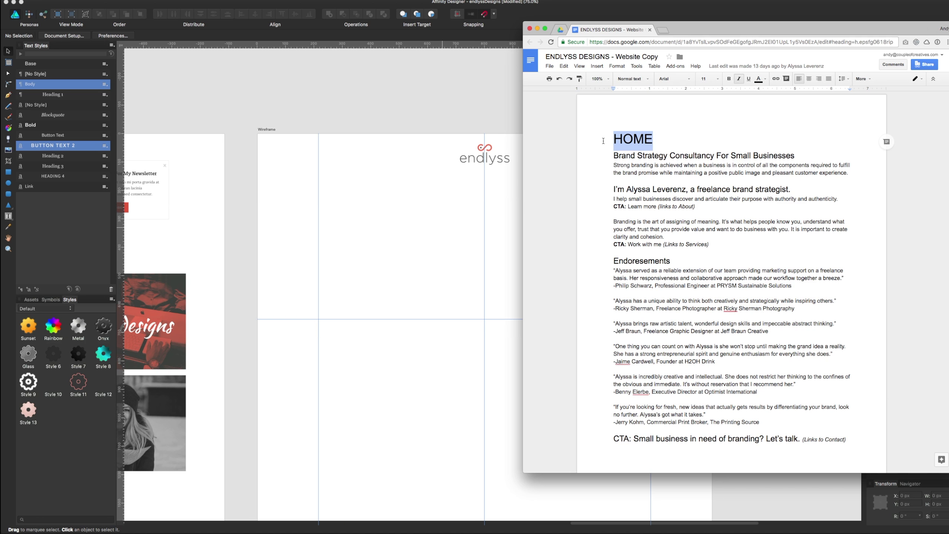
scroll(658, 286, down, 2)
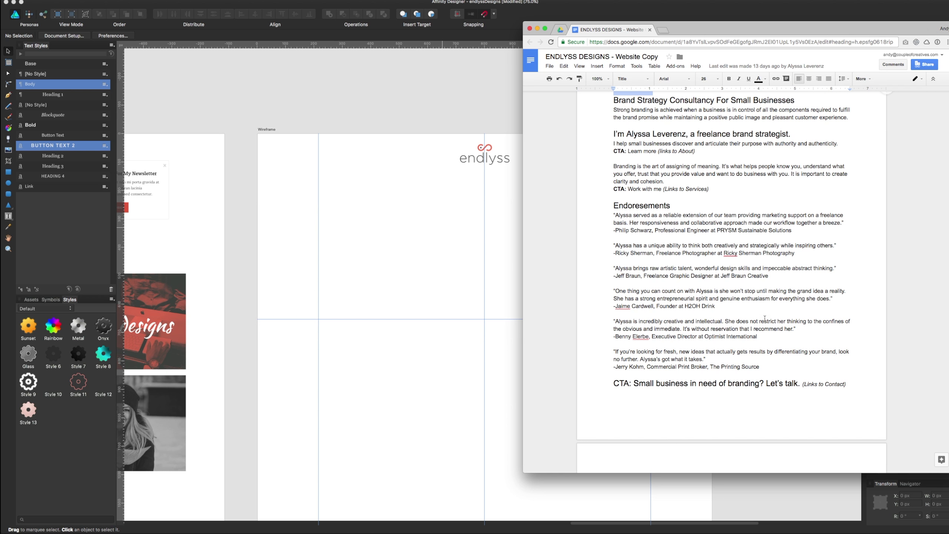
mouse_move(854, 383)
mouse_down()
mouse_move(607, 109)
mouse_move(611, 118)
mouse_up()
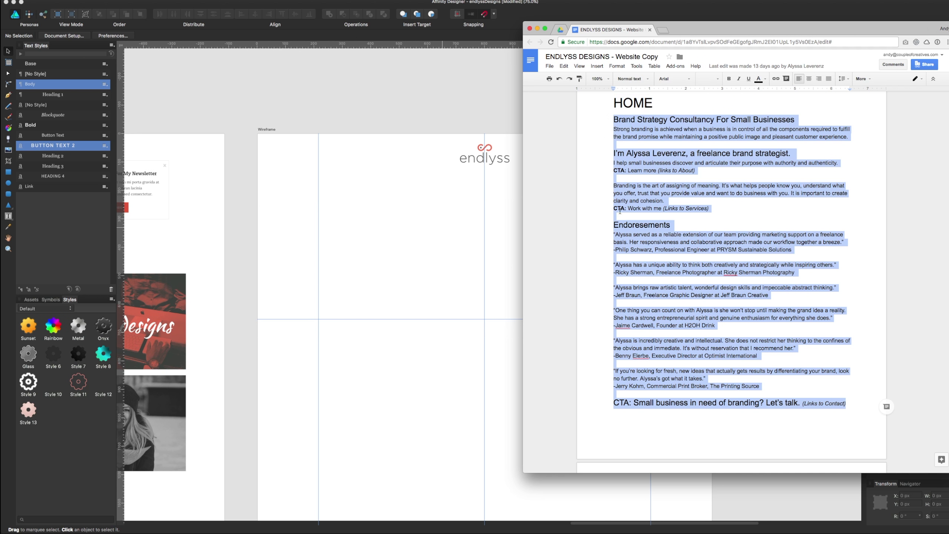
click(578, 305)
scroll(709, 261, down, 10)
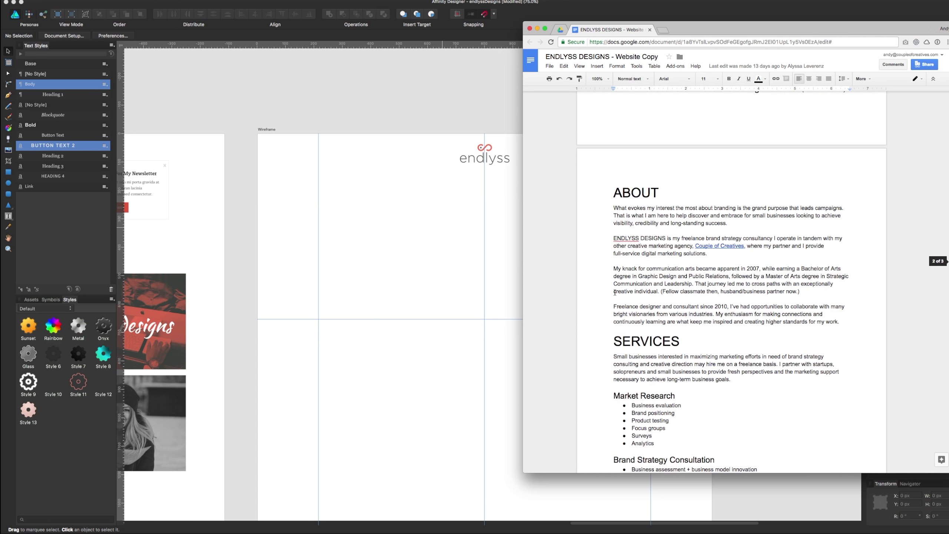
mouse_move(612, 186)
mouse_down()
mouse_move(787, 266)
mouse_move(841, 327)
mouse_up()
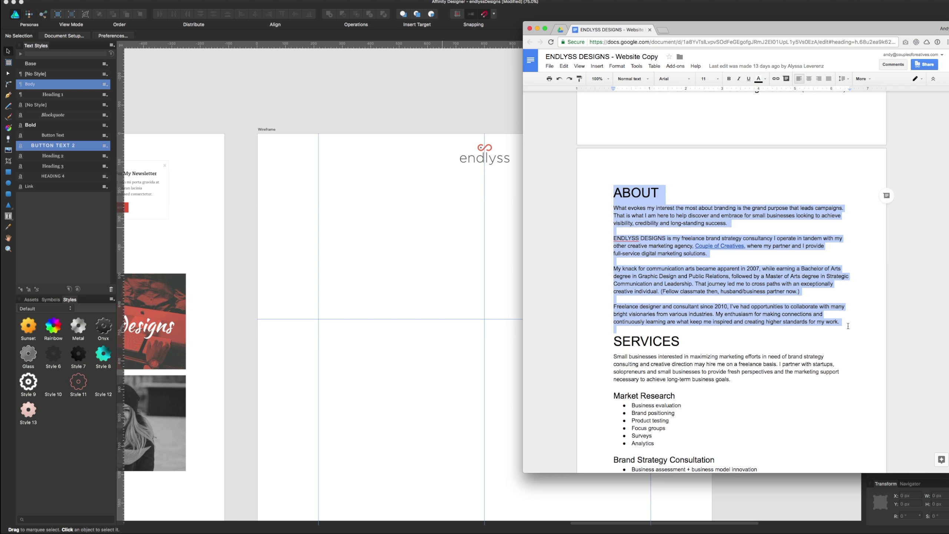
scroll(666, 216, down, 5)
drag(613, 185, 760, 352)
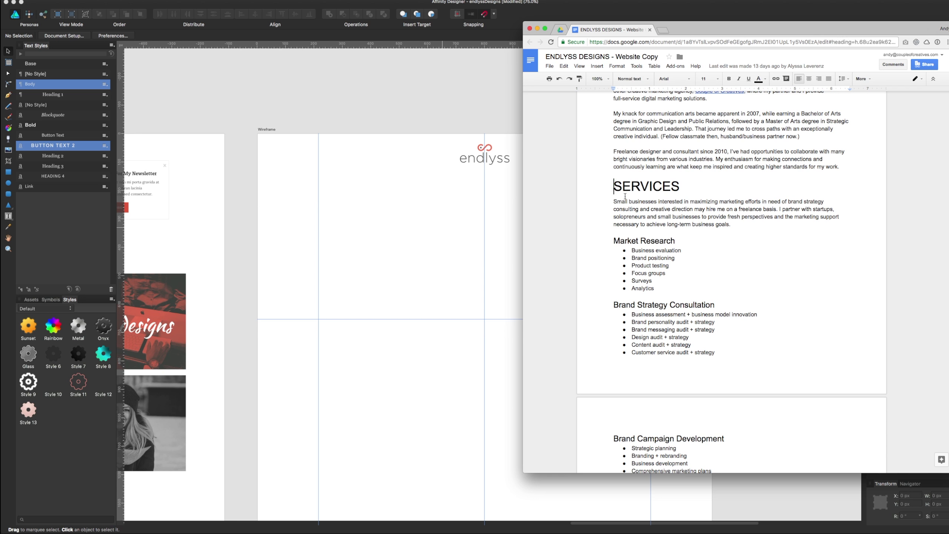
Highlight the CTA line about small business branding
scroll(761, 363, down, 3)
scroll(761, 363, down, 4)
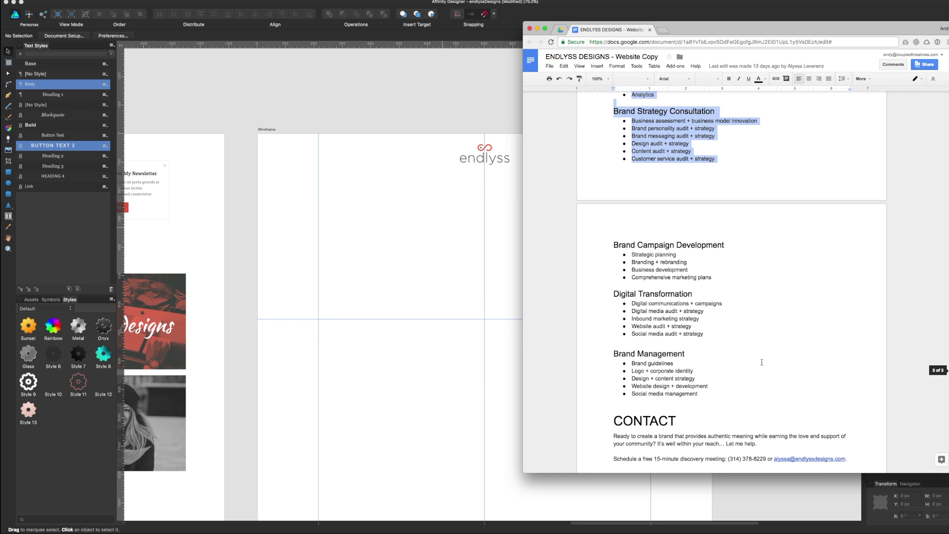
scroll(747, 336, down, 2)
click(678, 262)
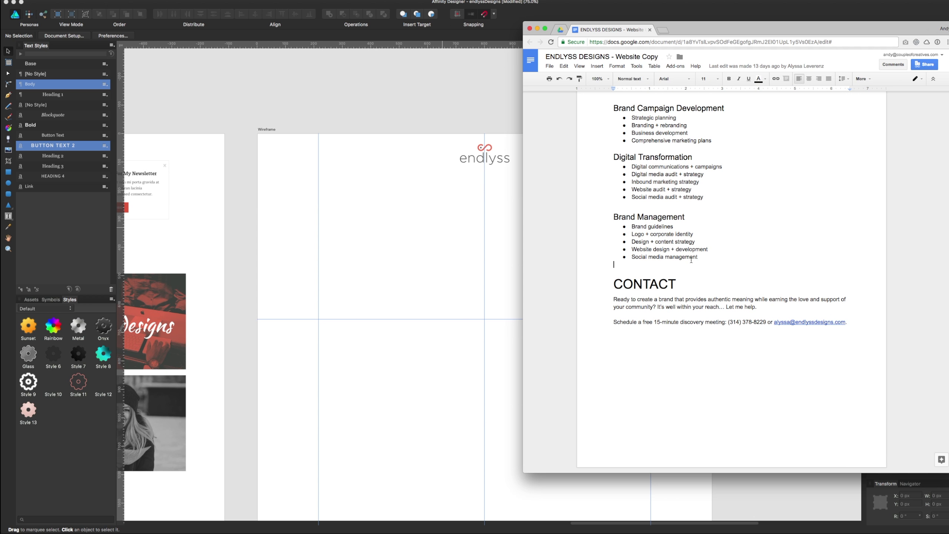
scroll(678, 262, up, 5)
scroll(680, 264, up, 4)
scroll(685, 268, up, 5)
scroll(686, 267, up, 4)
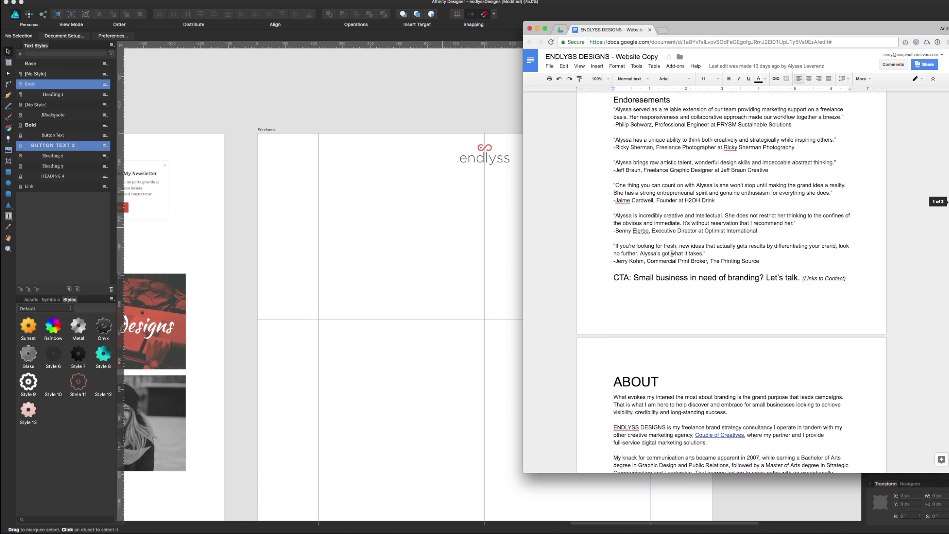
drag(604, 279, 833, 339)
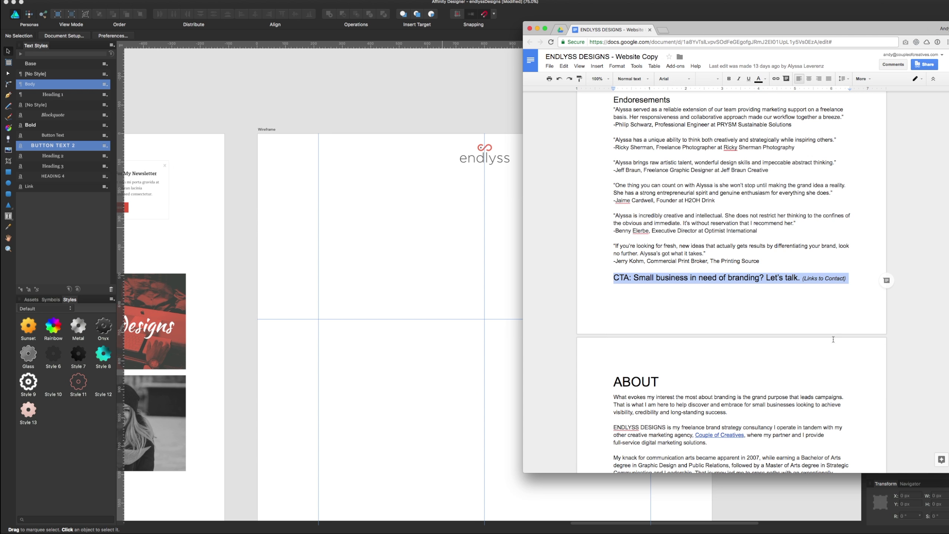
scroll(795, 323, up, 3)
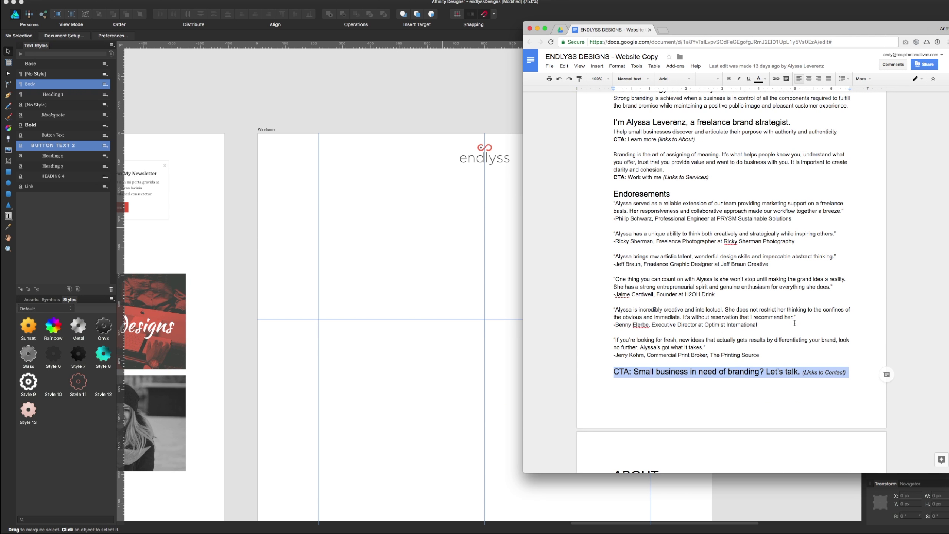
scroll(795, 322, up, 1)
scroll(792, 325, up, 1)
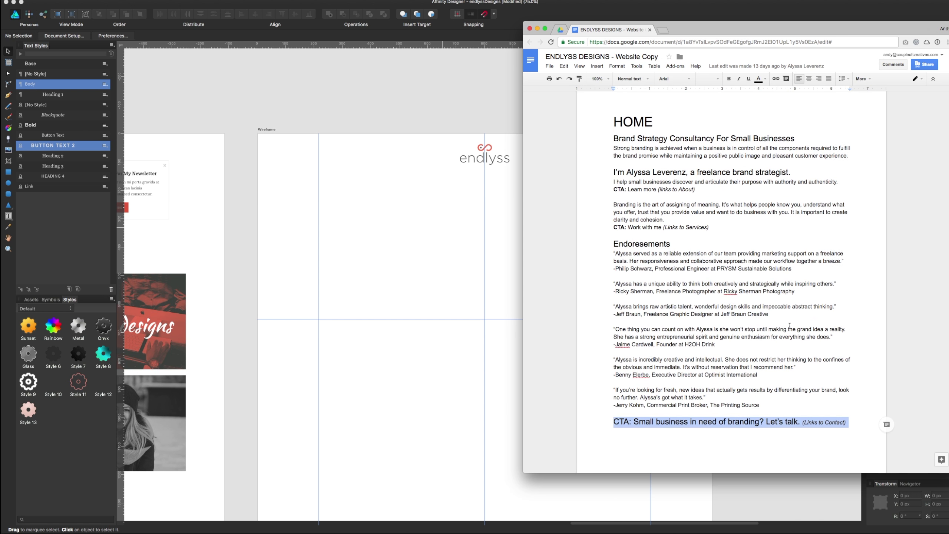
Scroll down to the CONTACT section and select its heading
scroll(789, 325, down, 2)
scroll(789, 326, down, 1)
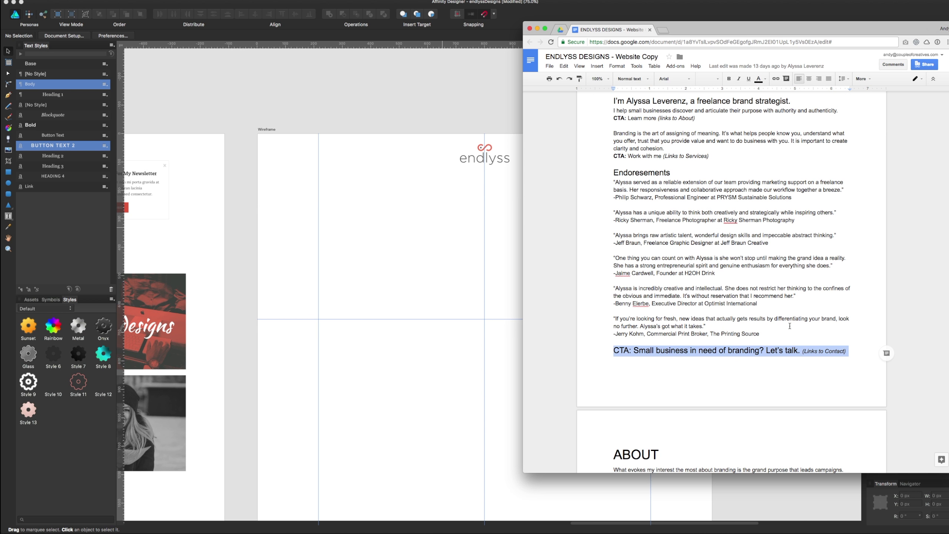
scroll(790, 326, down, 1)
scroll(780, 328, down, 5)
scroll(769, 331, down, 3)
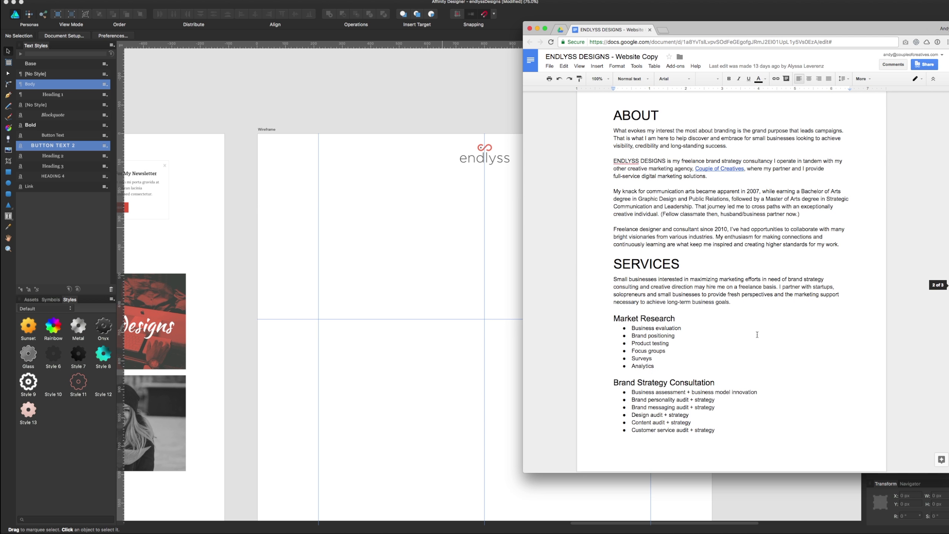
scroll(757, 334, down, 1)
scroll(757, 334, down, 1)
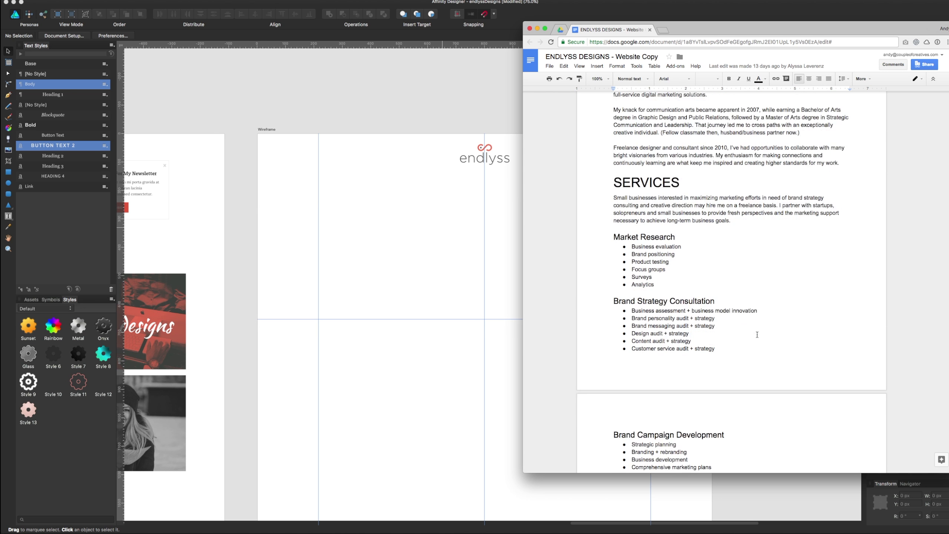
scroll(757, 334, down, 3)
scroll(757, 334, down, 5)
scroll(757, 334, down, 3)
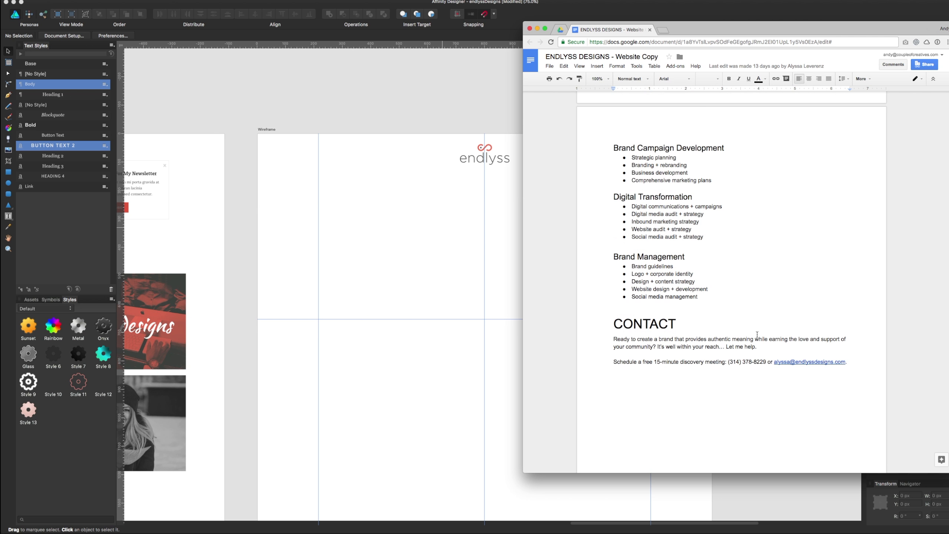
double_click(747, 336)
scroll(617, 334, up, 10)
scroll(617, 334, up, 5)
scroll(617, 299, up, 2)
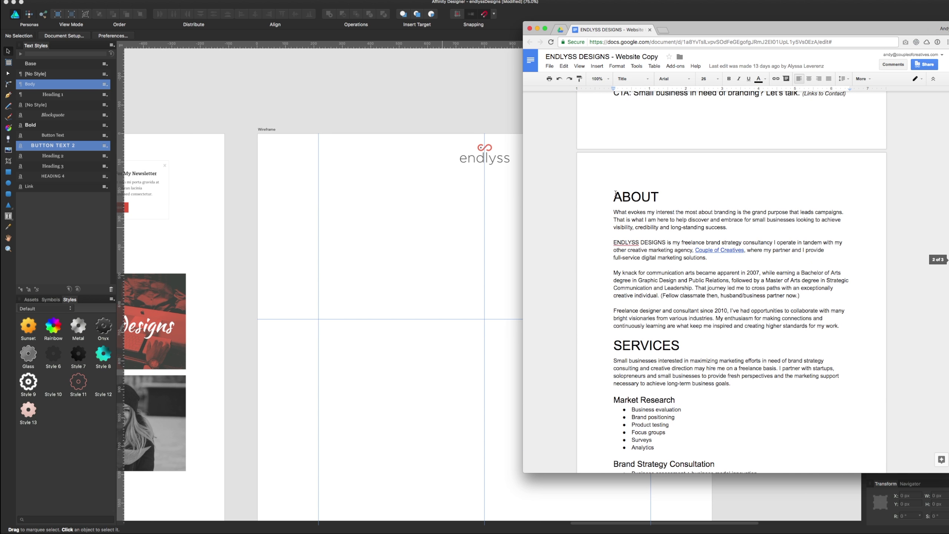
scroll(619, 212, up, 15)
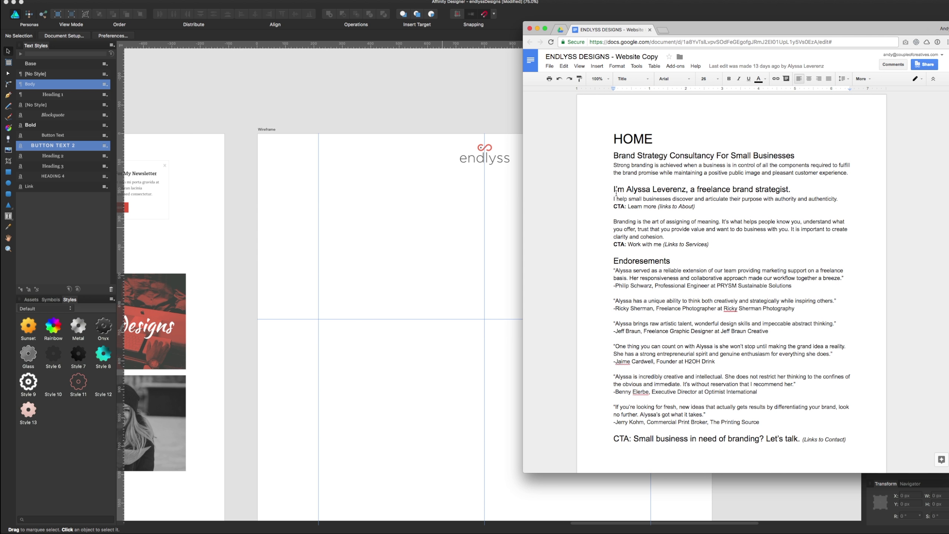
scroll(633, 188, down, 5)
scroll(643, 224, down, 7)
scroll(652, 262, down, 3)
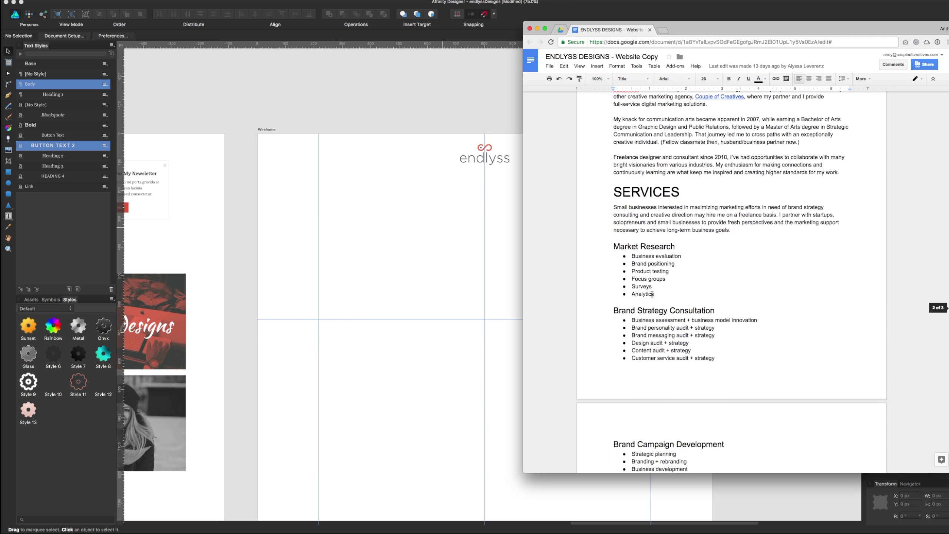
scroll(659, 289, down, 3)
scroll(660, 289, down, 4)
Add an artistic text line below the logo listing the navigation items
click(429, 236)
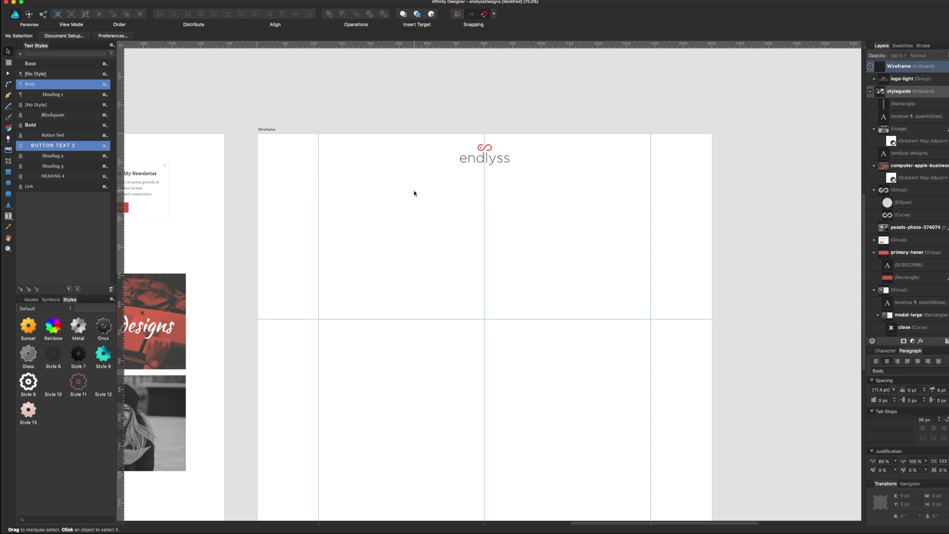
key(t)
click(417, 191)
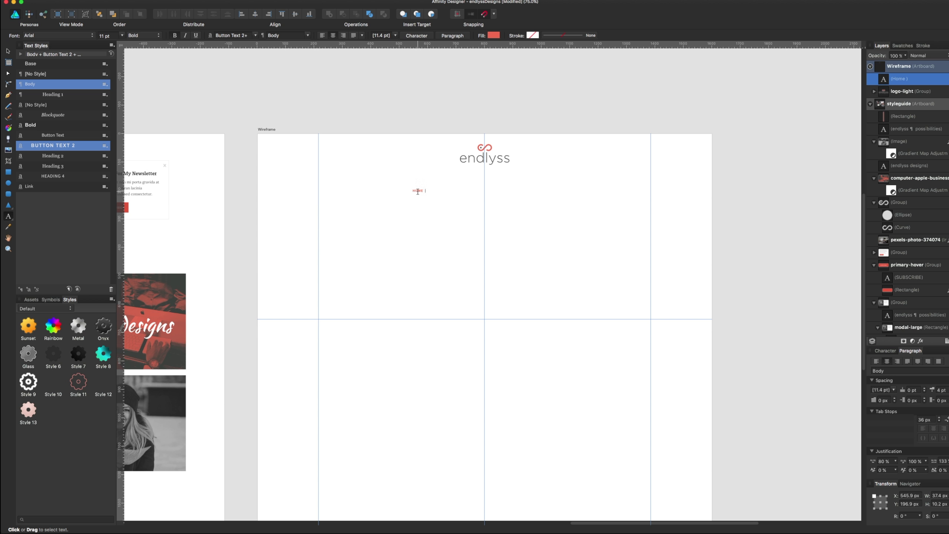
text(bout)
text(Se)
text(rivce)
key(BackSpace)
key(BackSpace)
text(vice)
text(ont)
text(ac)
Delete HOME so the line reads ABOUT SERVICES CONTACT, then deselect it
drag(417, 191, 374, 190)
key(BackSpace)
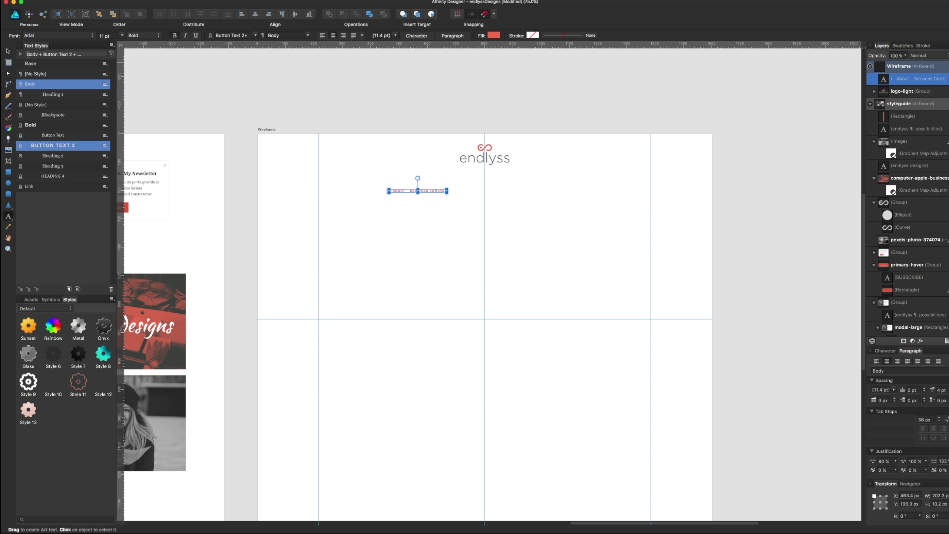
click(8, 51)
click(469, 232)
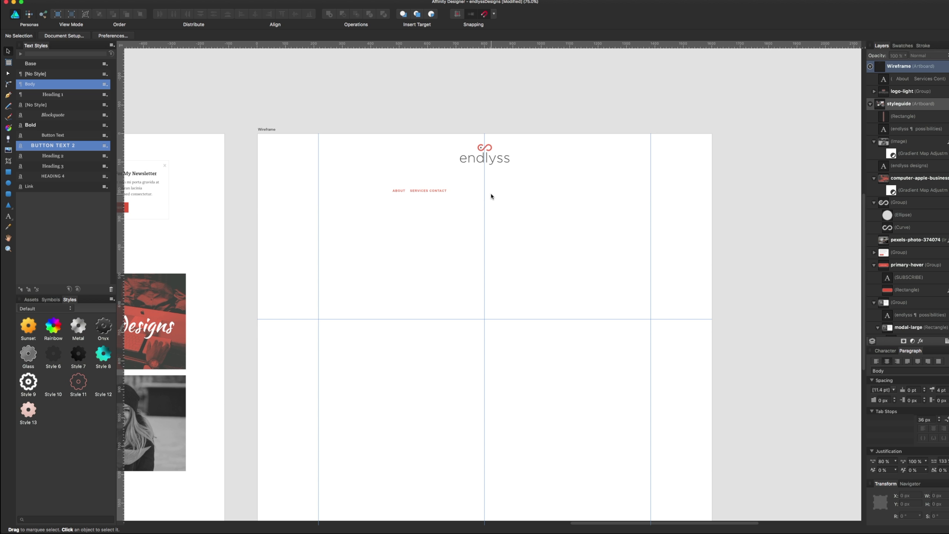
Move the endlyss logo group onto the left guide
scroll(491, 195, up, 5)
scroll(491, 178, up, 5)
click(538, 245)
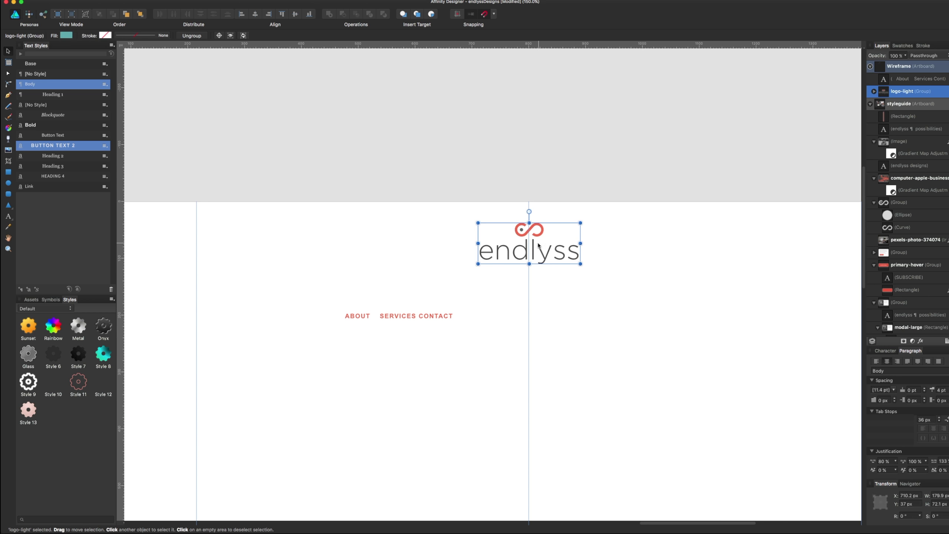
drag(538, 245, 258, 255)
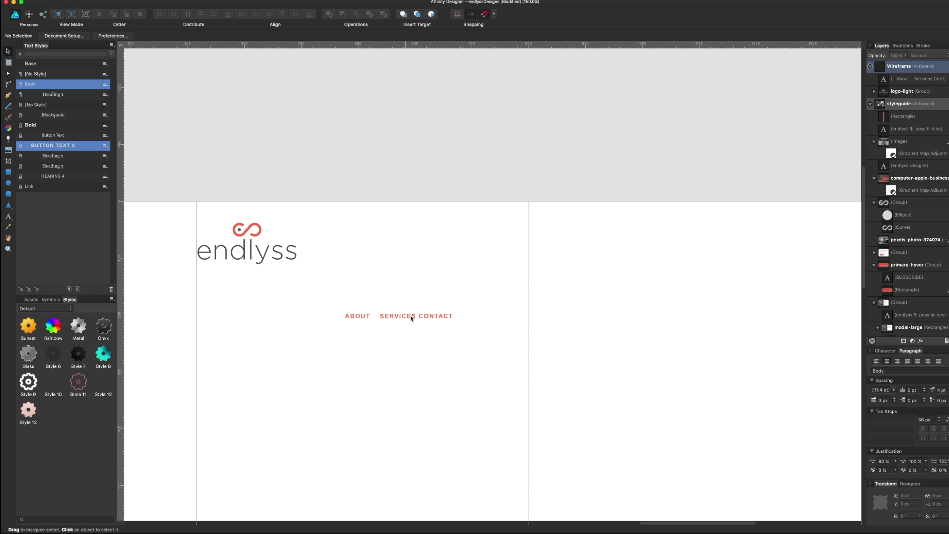
Widen the gap before CONTACT with a tab and shift the navigation text about 140 px right
mouse_move(411, 316)
mouse_down()
mouse_move(734, 244)
mouse_move(748, 254)
mouse_up()
scroll(440, 297, right, 10)
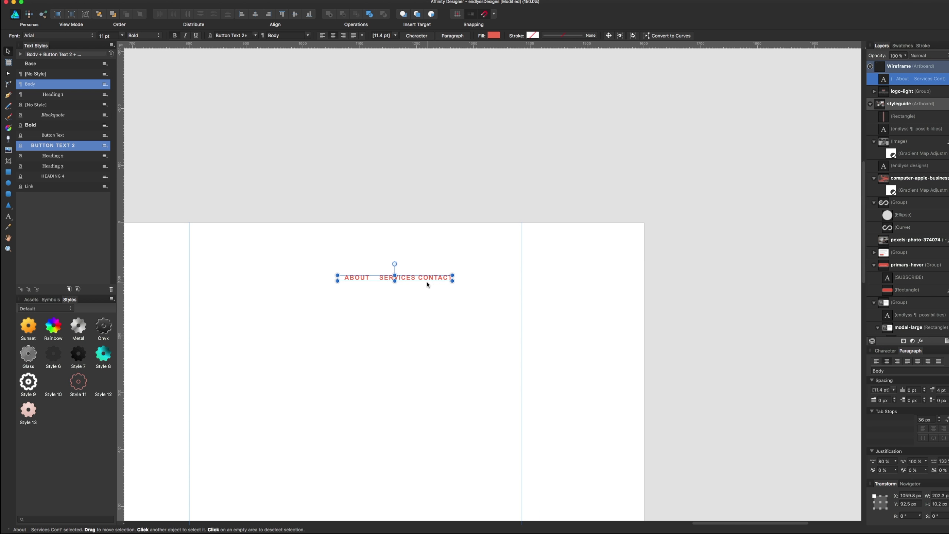
double_click(418, 277)
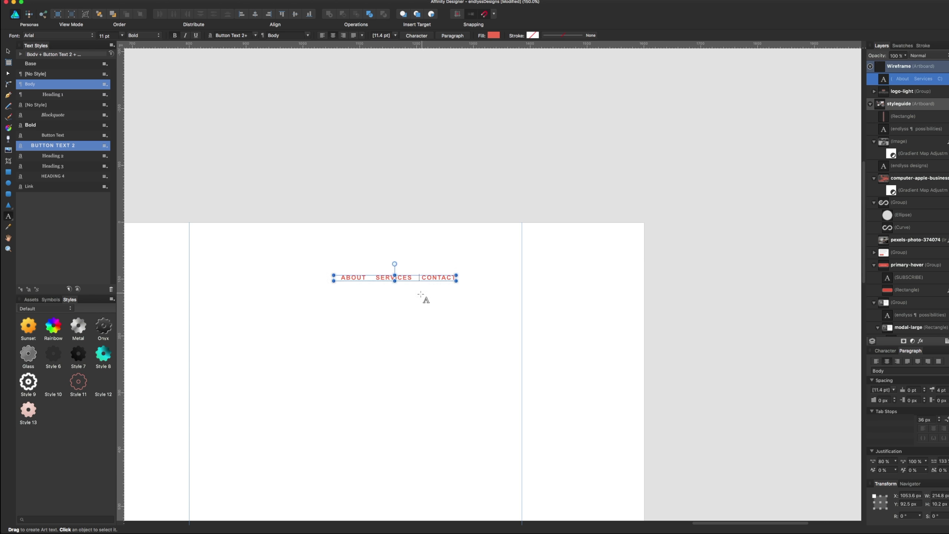
key(Tab)
key(Escape)
key(Escape)
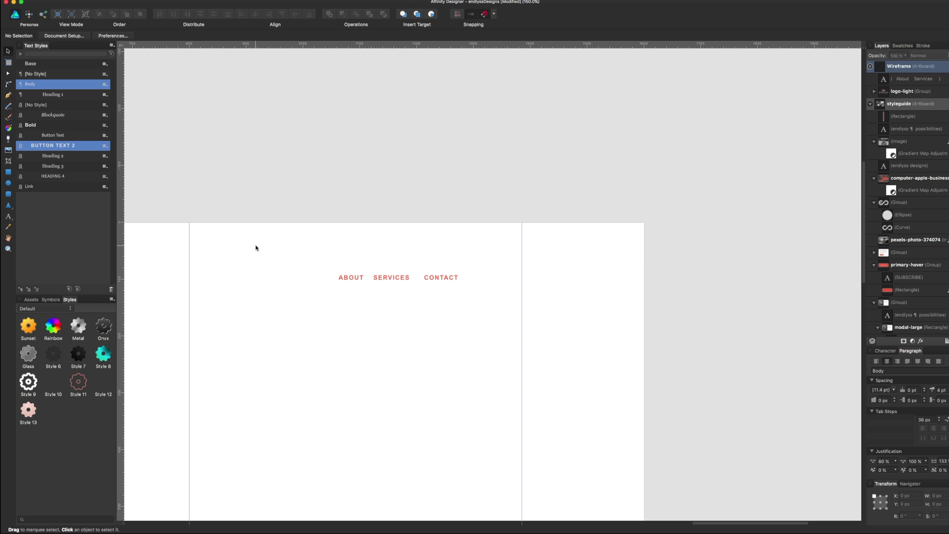
drag(362, 277, 414, 278)
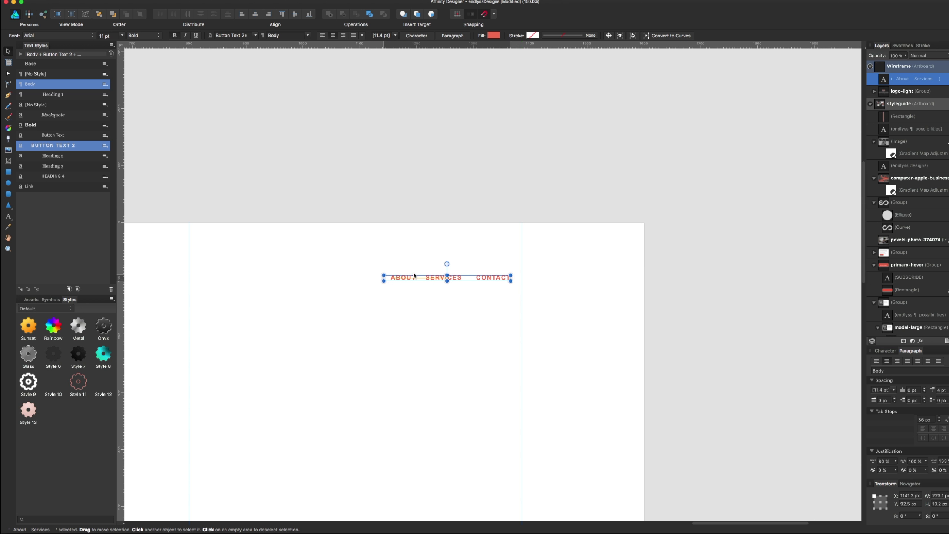
Set the navigation text to 13 pt and snap it into alignment
click(885, 350)
click(887, 350)
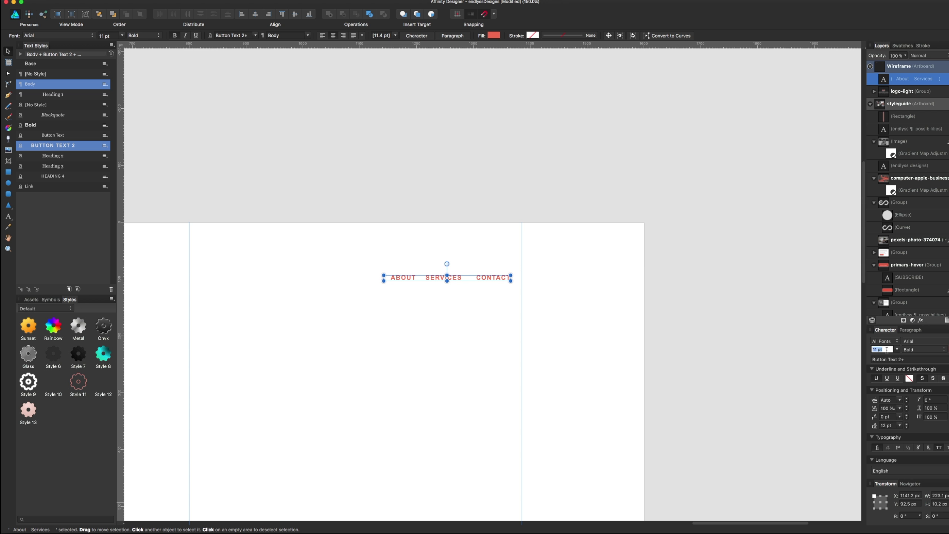
text(13)
key(Return)
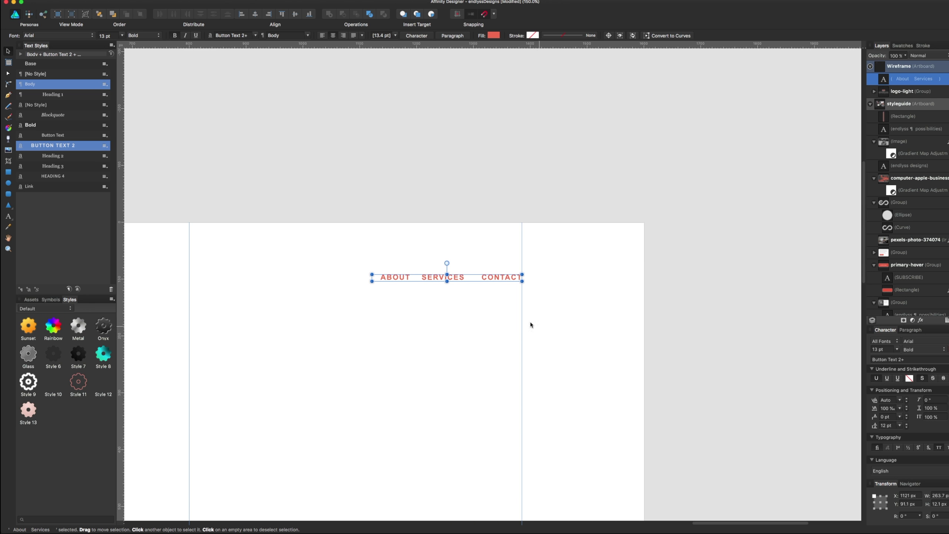
click(530, 325)
drag(491, 277, 492, 278)
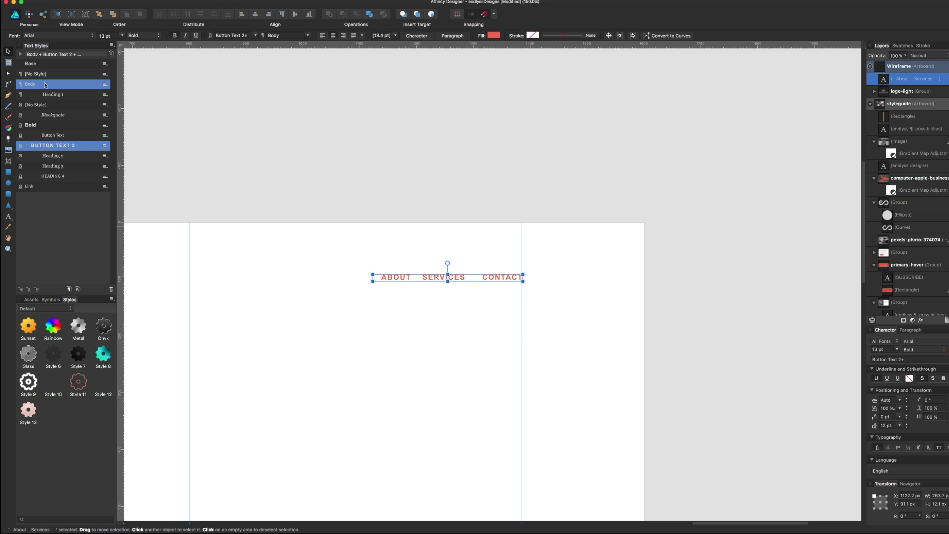
Inspect the Body text style twice, cancelling without changes
double_click(45, 85)
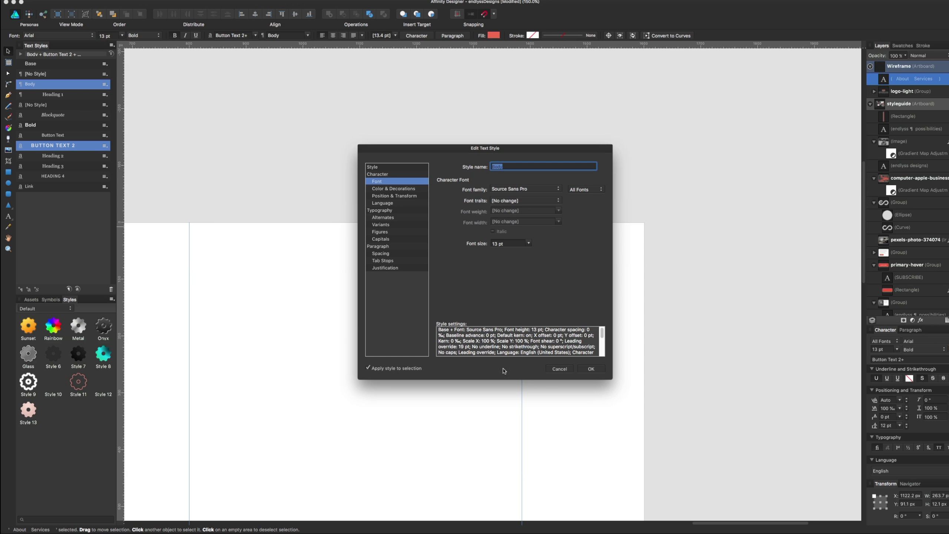
click(559, 369)
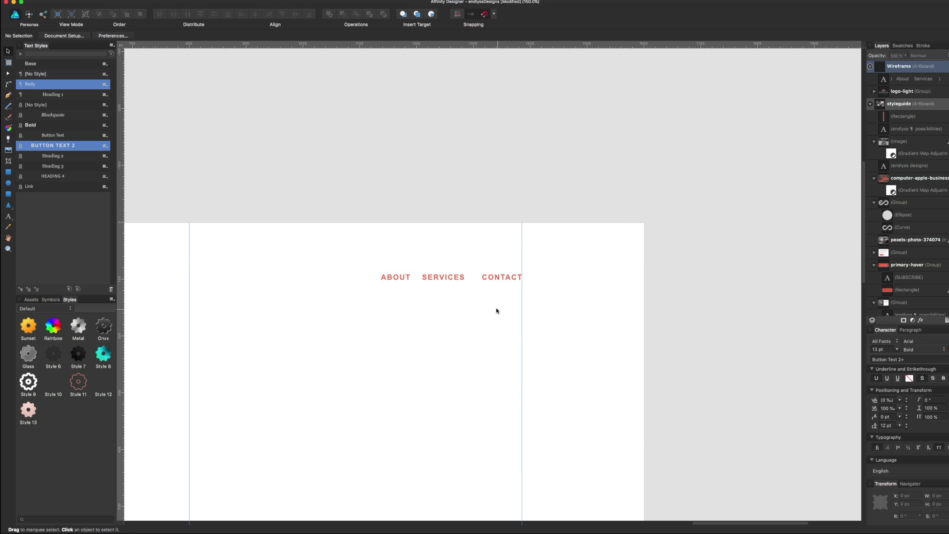
click(500, 281)
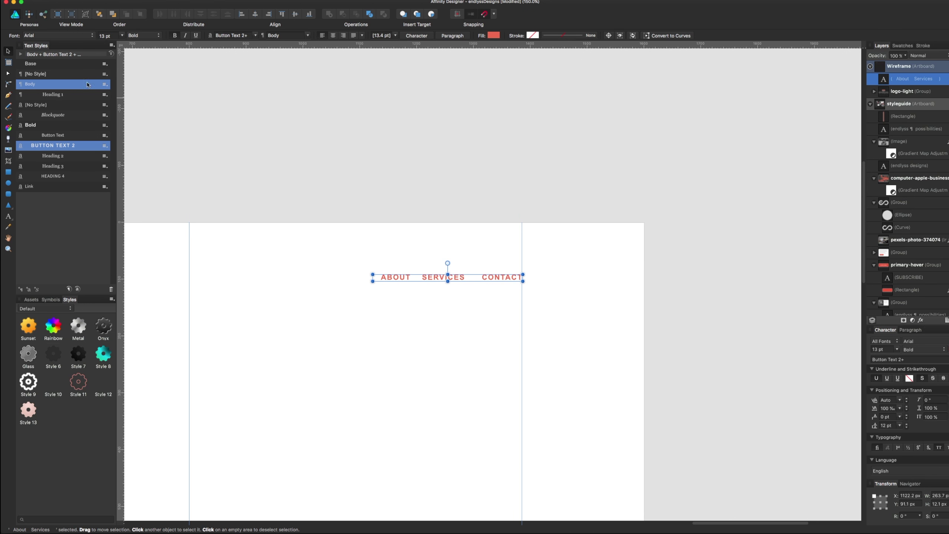
double_click(87, 85)
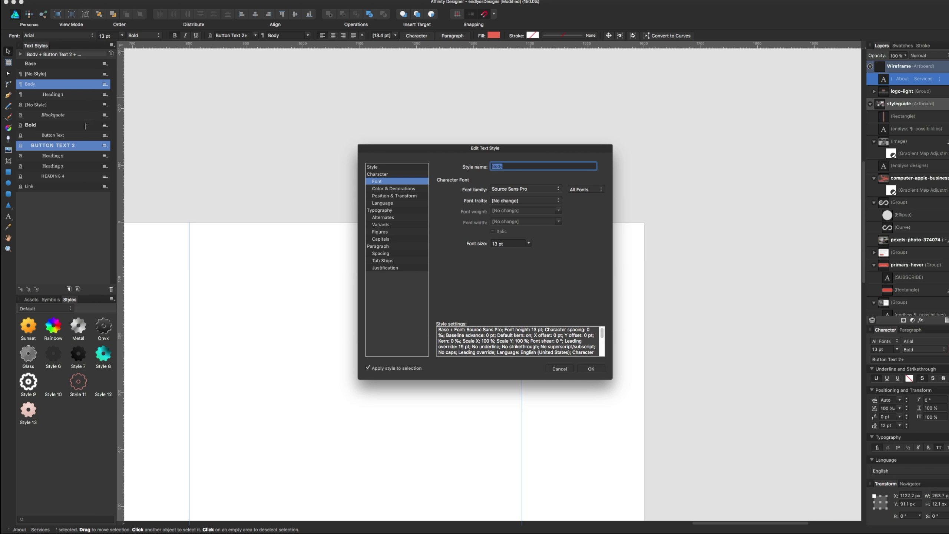
click(559, 369)
click(476, 343)
Recolour the ABOUT SERVICES CONTACT navigation text from red to dark grey
click(442, 278)
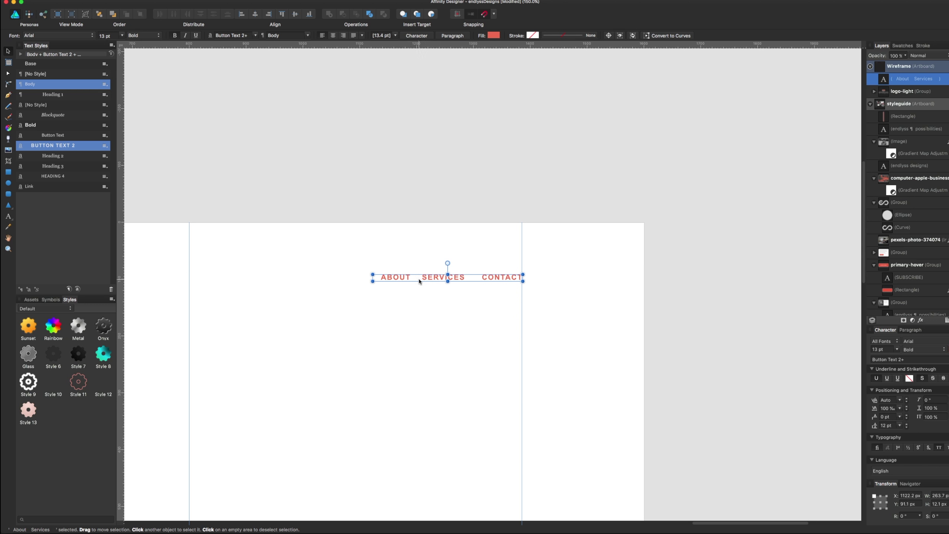
click(493, 36)
mouse_move(534, 97)
mouse_down()
mouse_move(517, 81)
mouse_move(510, 90)
mouse_up()
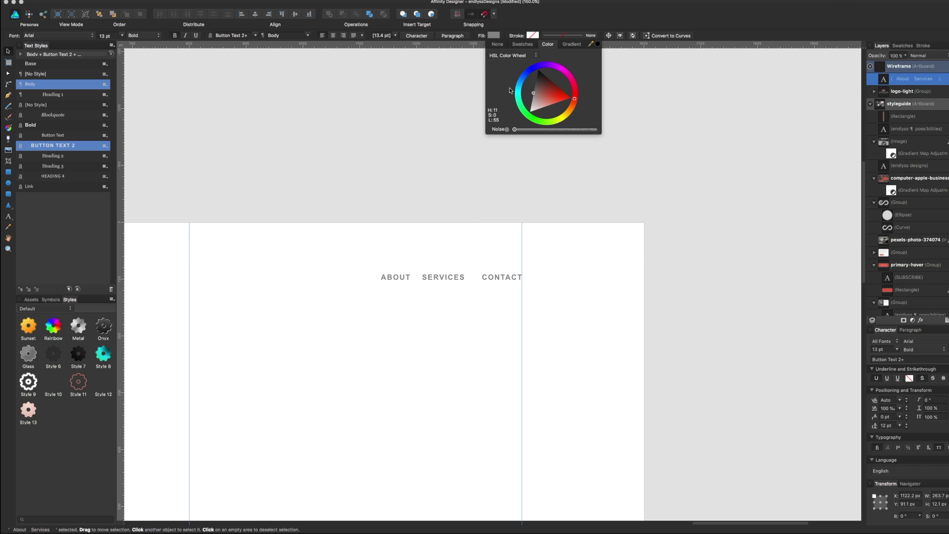
click(327, 464)
drag(330, 385, 606, 397)
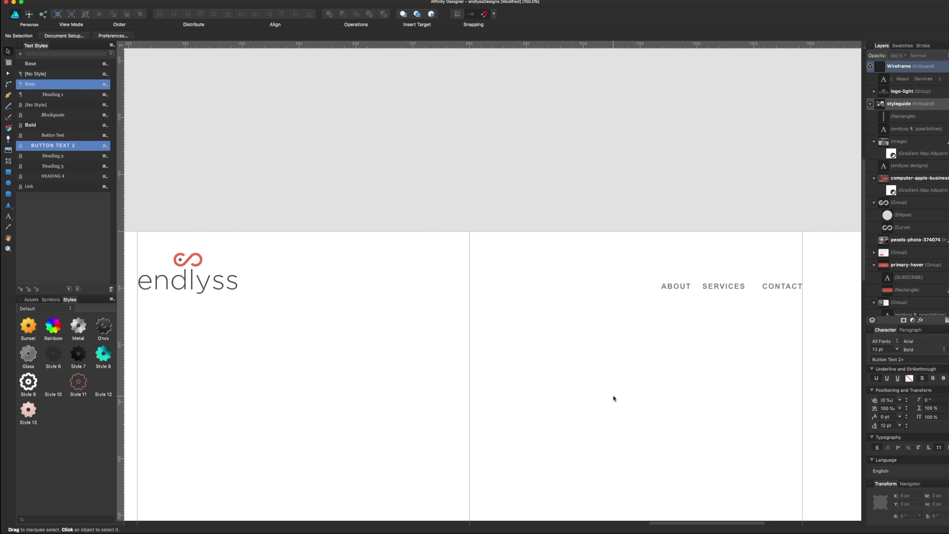
Zoom out to the whole Wireframe and move the navigation text left beside the logo
key(super+minus)
scroll(593, 368, down, 2)
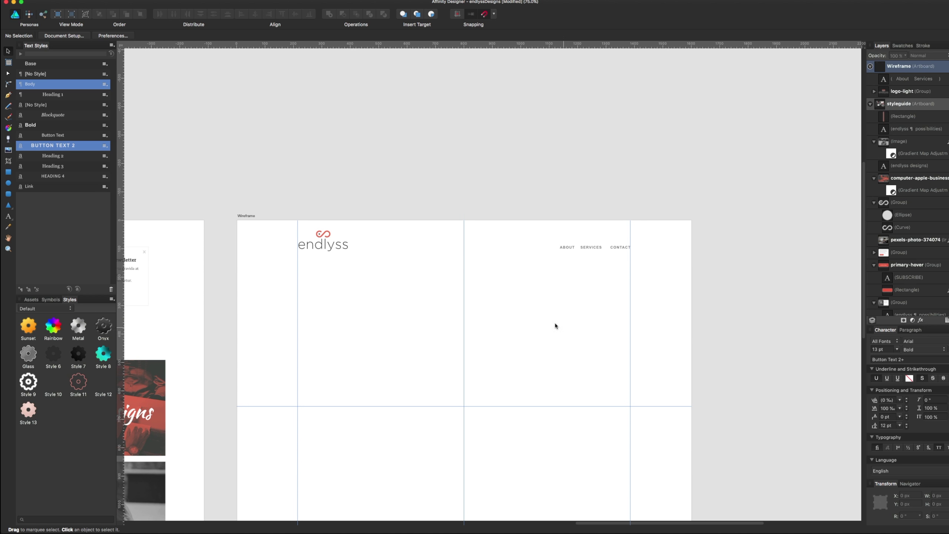
click(347, 250)
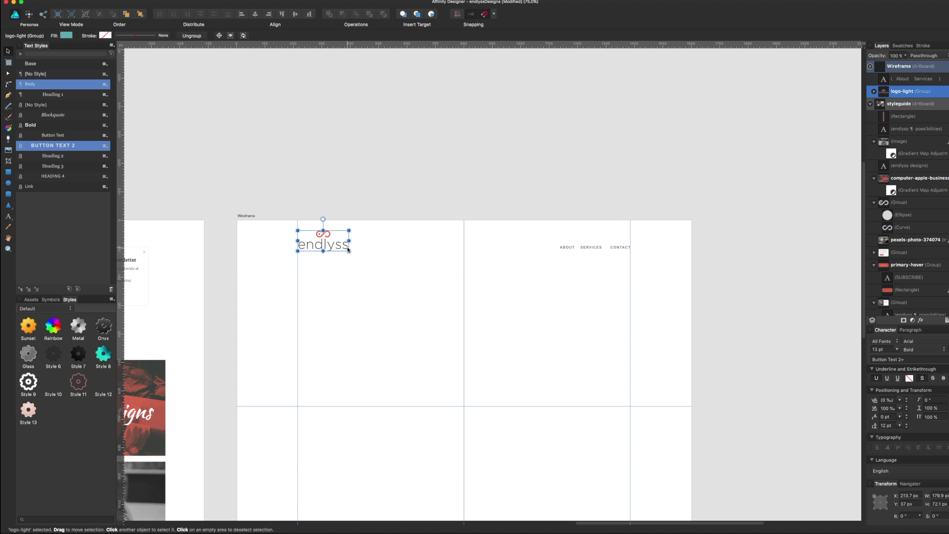
click(563, 247)
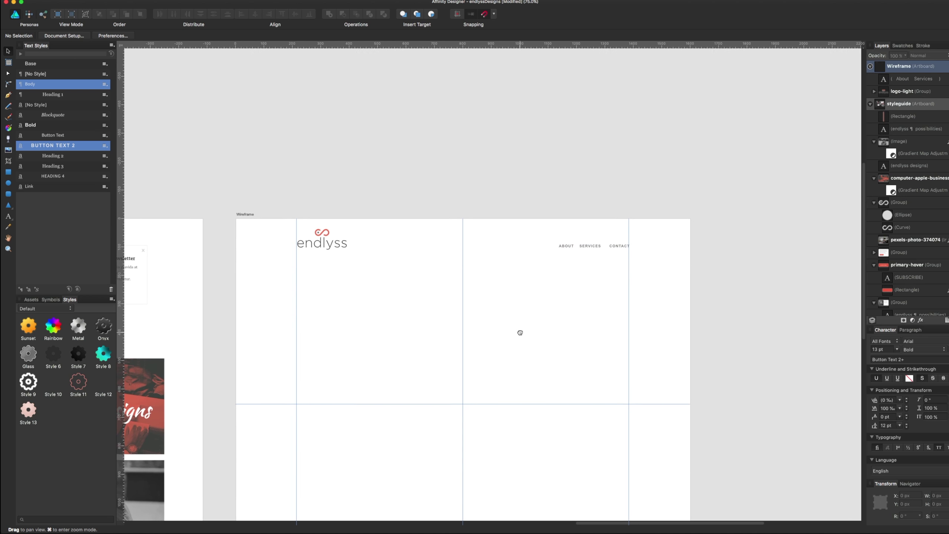
drag(566, 246, 379, 252)
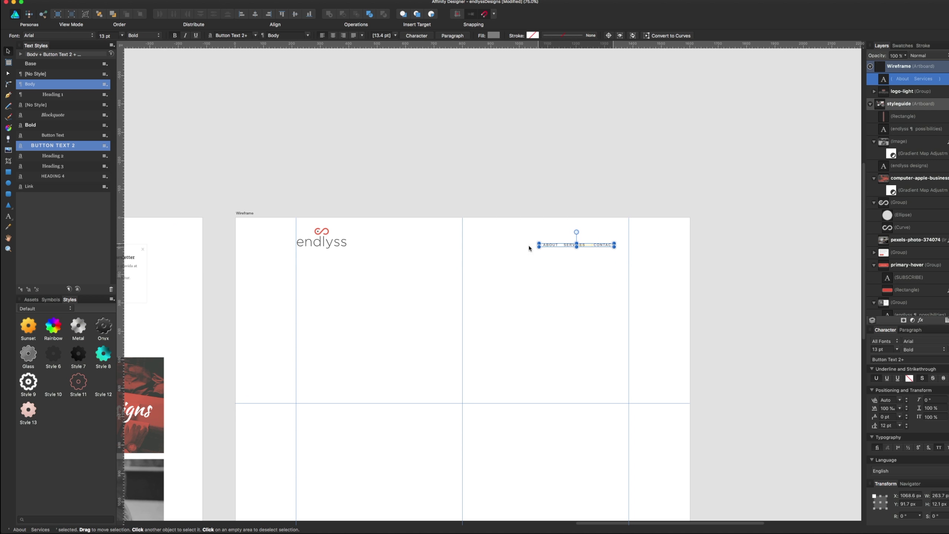
click(380, 251)
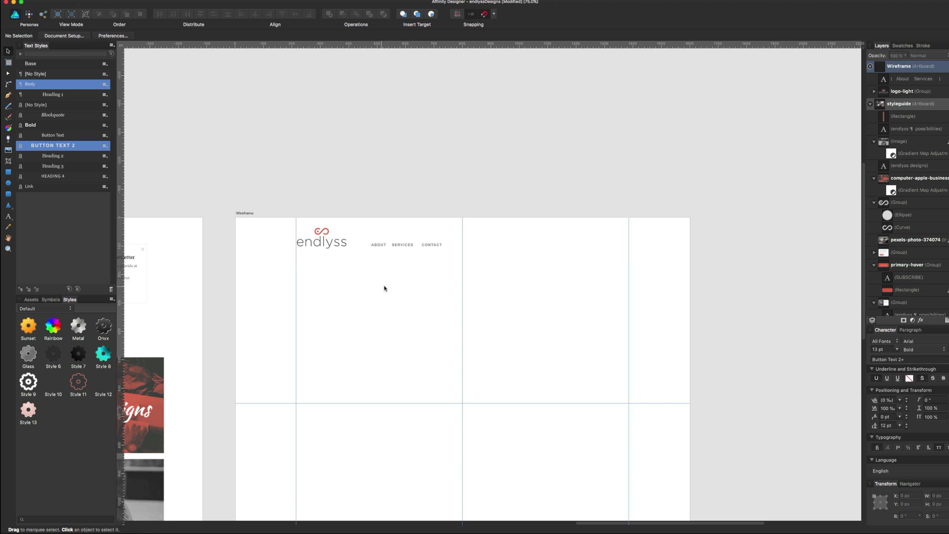
drag(404, 246, 395, 243)
click(397, 291)
Lower the endlyss logo slightly and line the navigation text up with it
drag(320, 239, 323, 243)
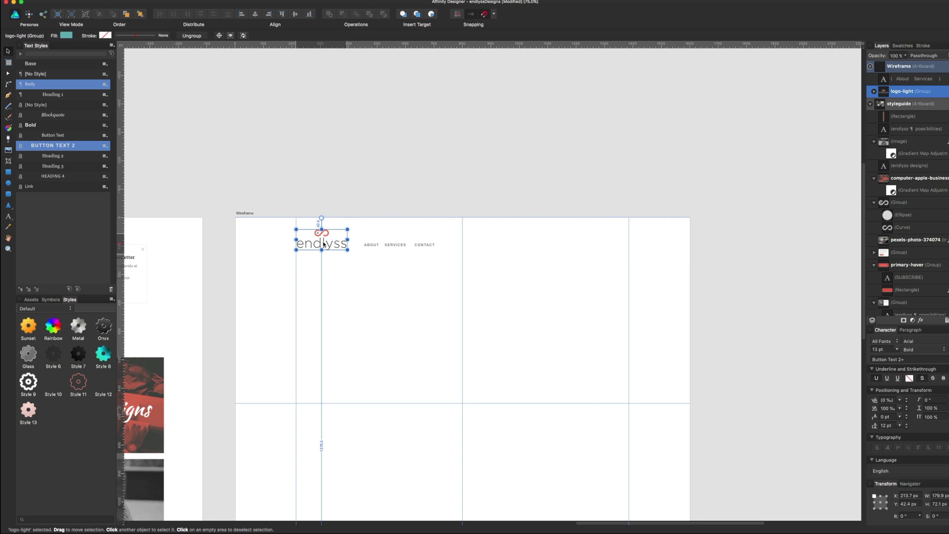
click(377, 270)
click(396, 243)
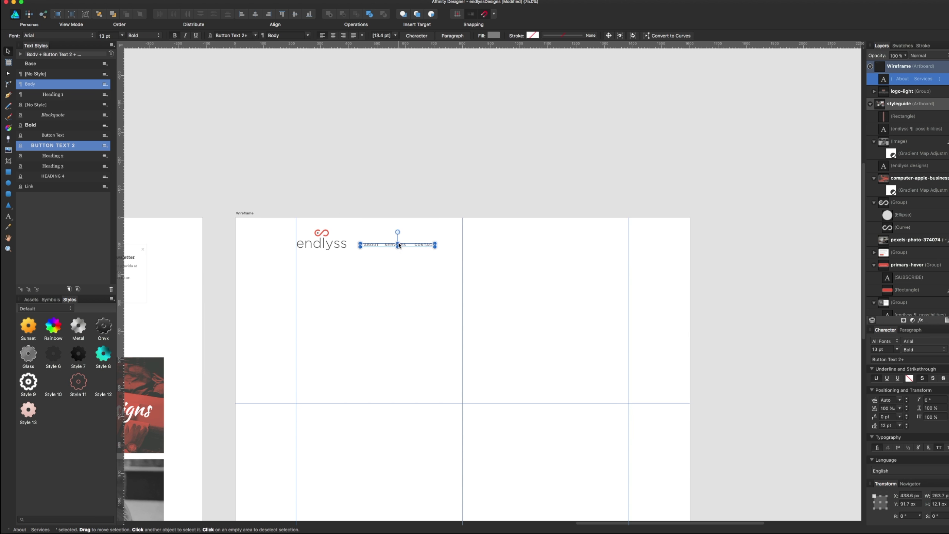
drag(399, 243, 398, 245)
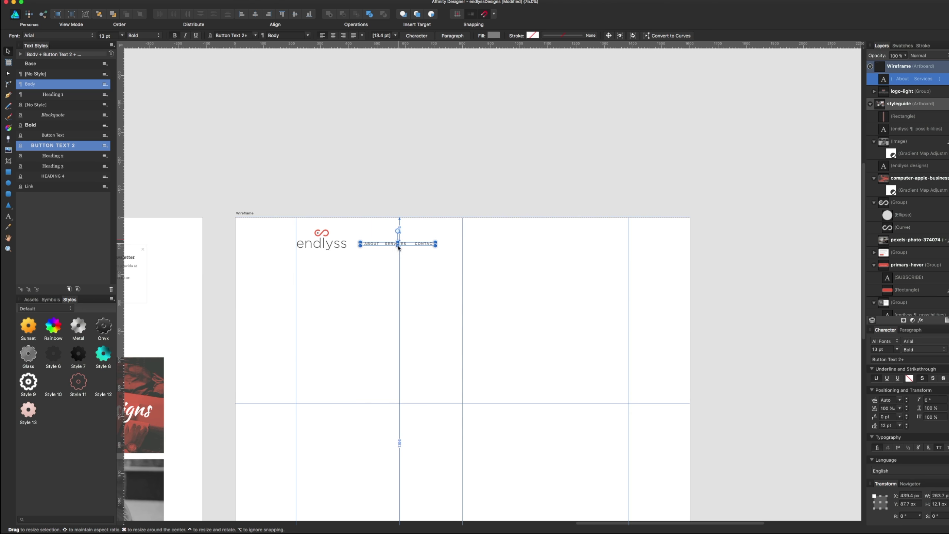
click(512, 273)
Move the navigation links toward the artboard's centre
scroll(508, 276, right, 2)
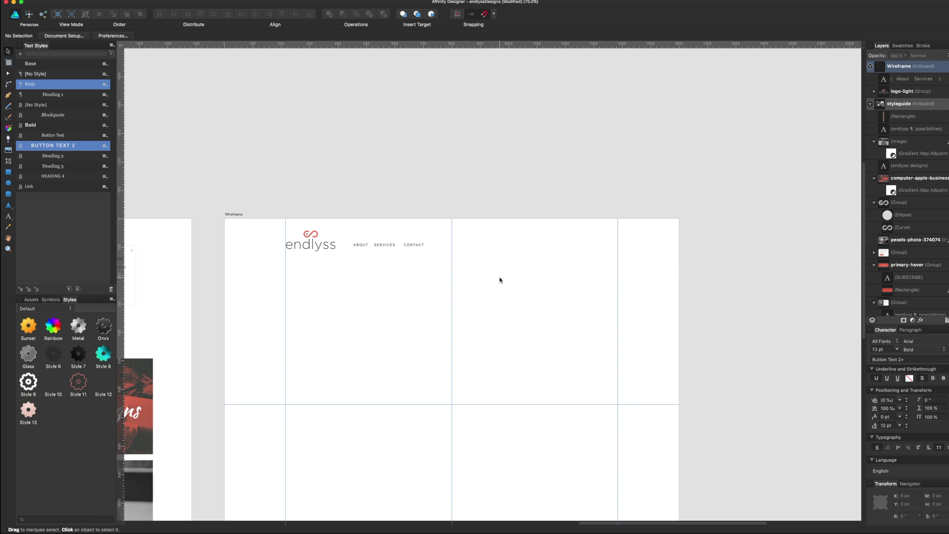
click(413, 246)
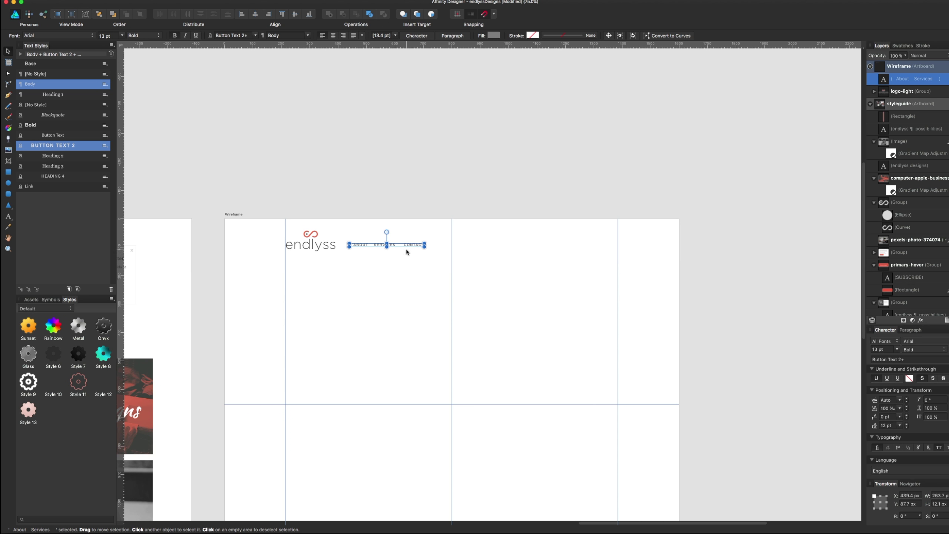
drag(412, 252, 473, 256)
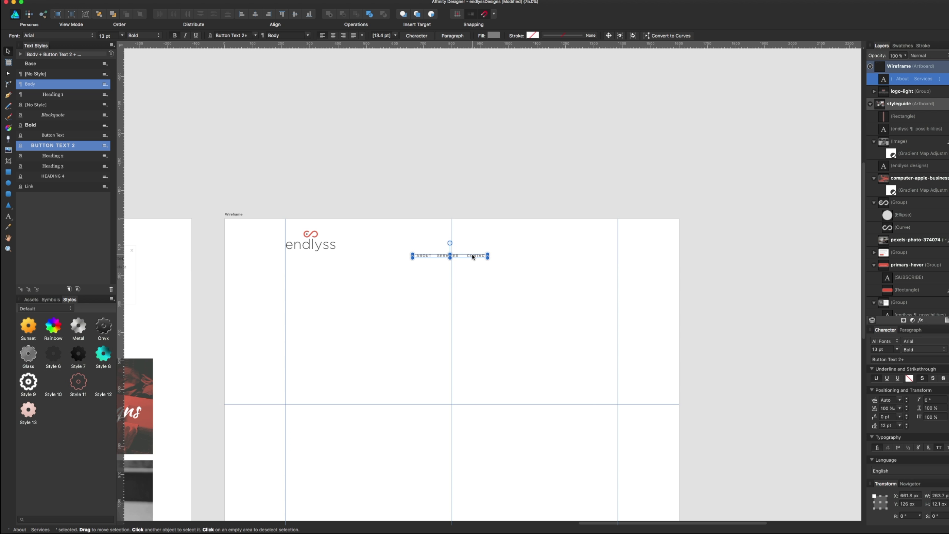
drag(473, 257, 472, 257)
Add BLOG to the navigation links and centre them on the middle guide
text(t)
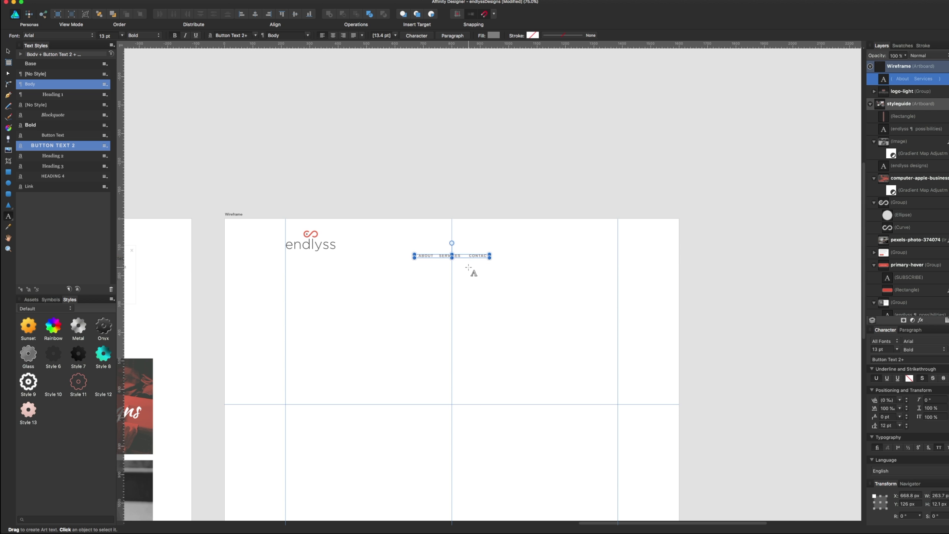
text(BLO)
text(G)
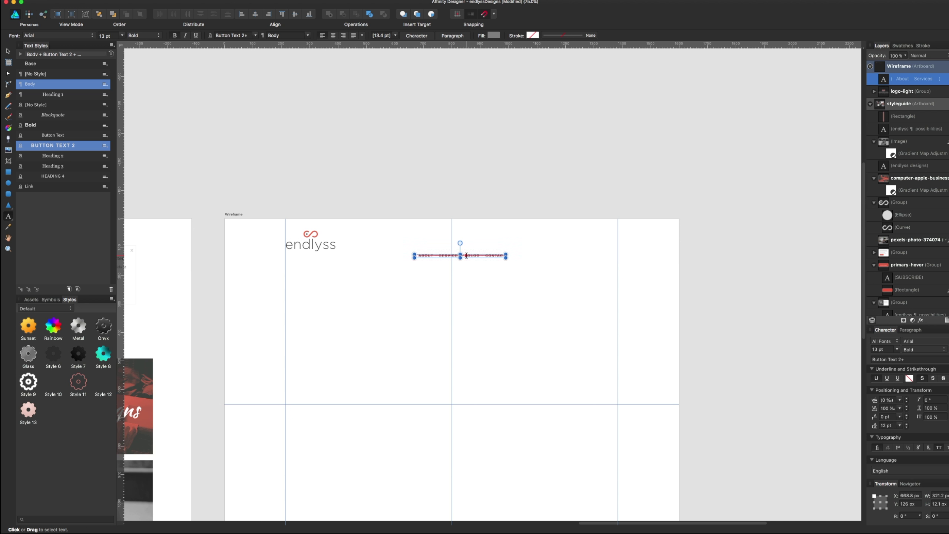
key(Escape)
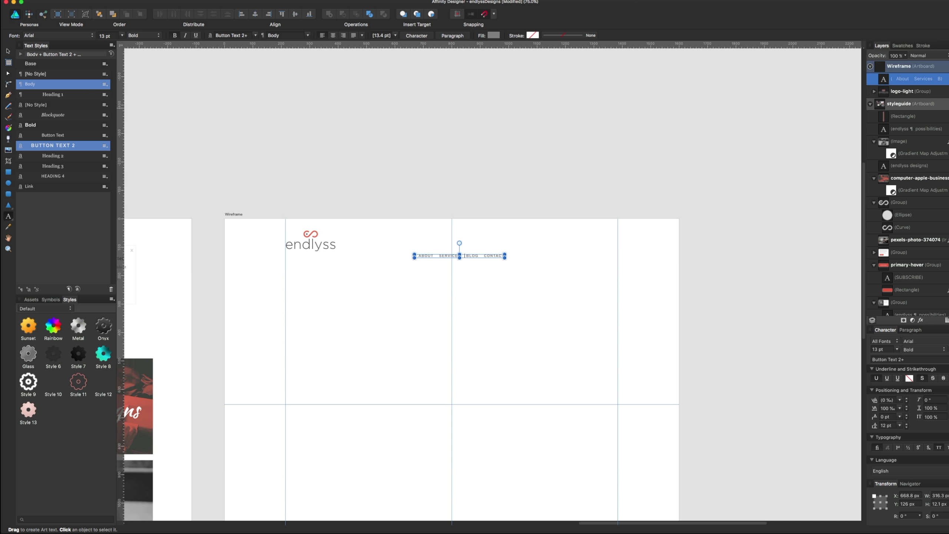
key(v)
drag(473, 257, 467, 257)
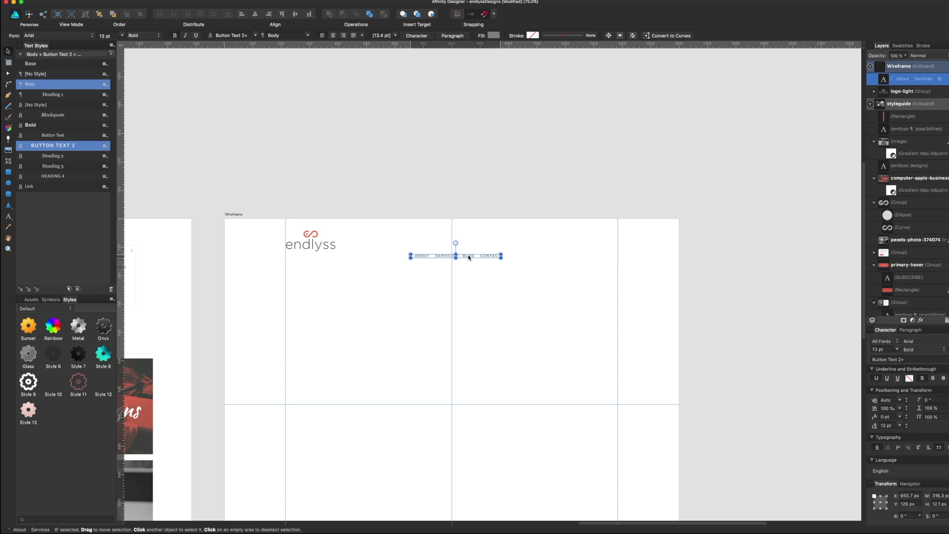
key(Right)
key(Right)
key(Right)
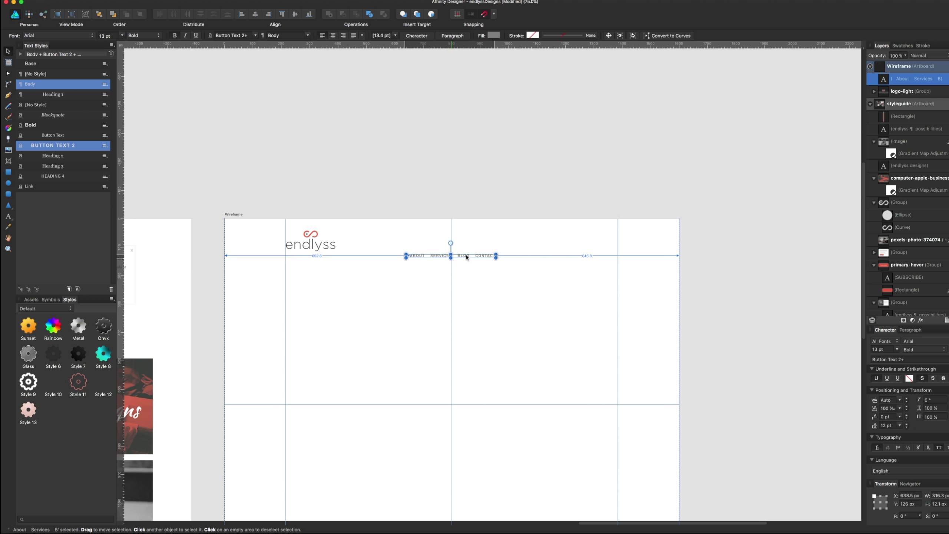
key(Right)
key(Right)
key(Right)
Place the endlyss logo at the left guide and the navigation links at the header's right
drag(330, 246, 469, 246)
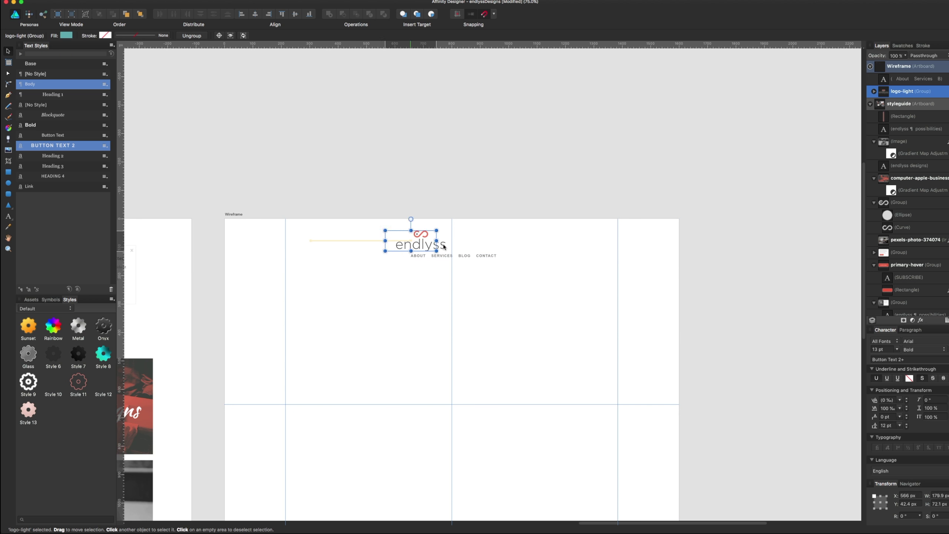
click(478, 258)
click(468, 287)
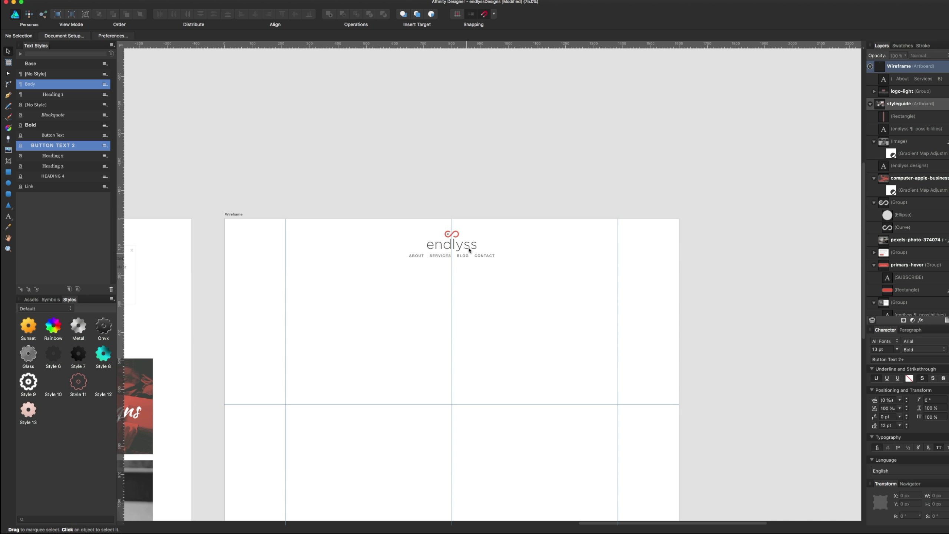
drag(468, 245, 331, 246)
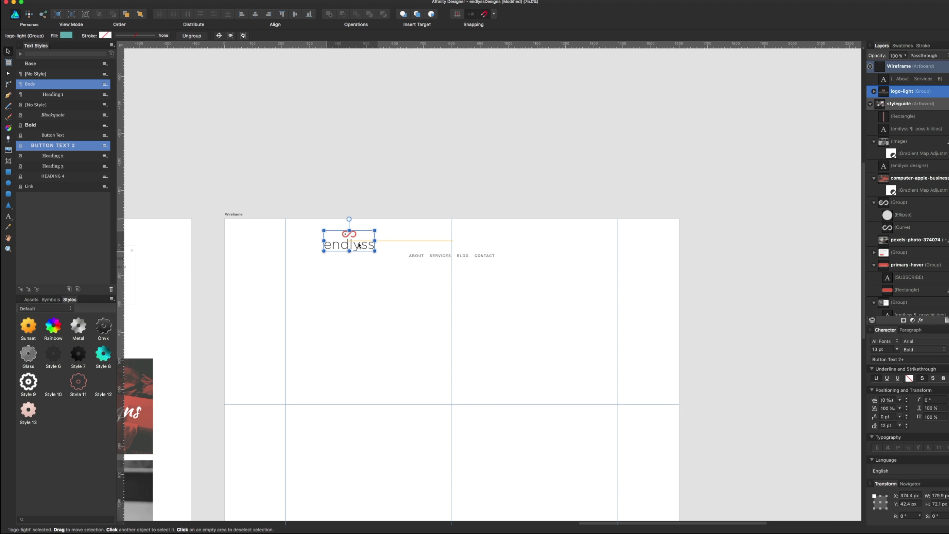
drag(415, 255, 544, 242)
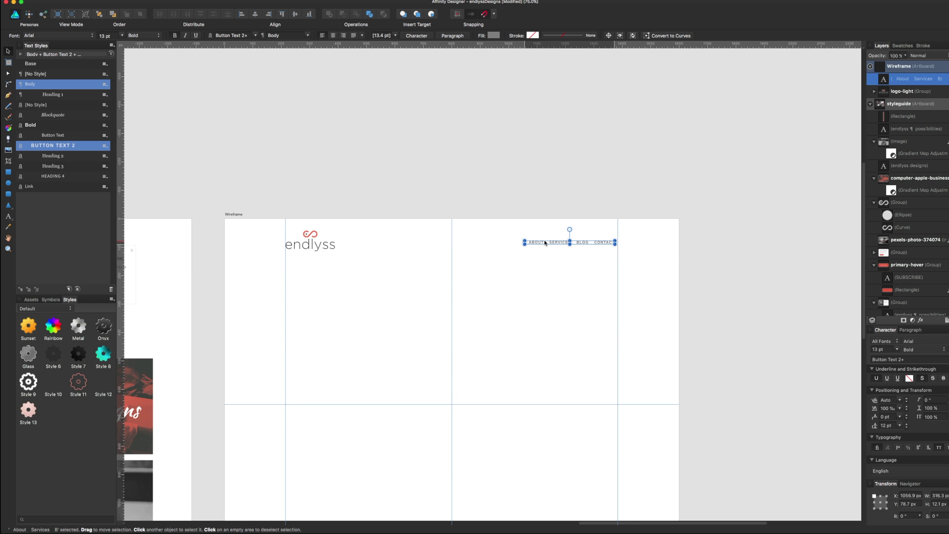
key(Down)
key(Down)
key(Down)
key(Down)
key(Down)
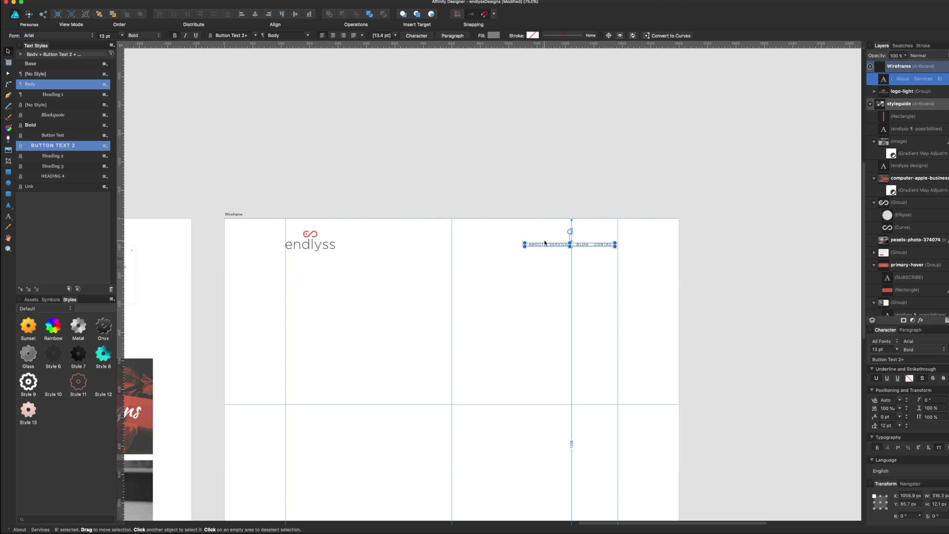
click(487, 339)
drag(486, 339, 501, 276)
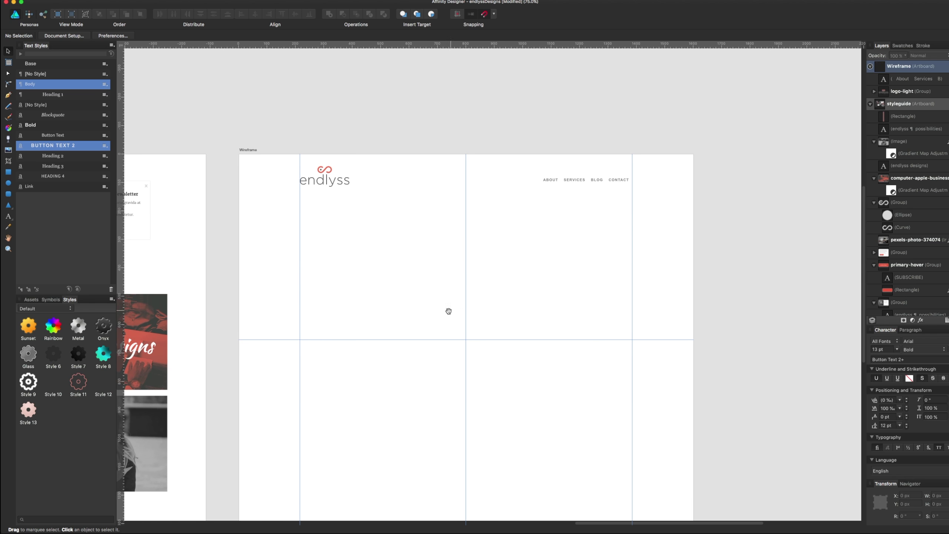
drag(447, 311, 442, 290)
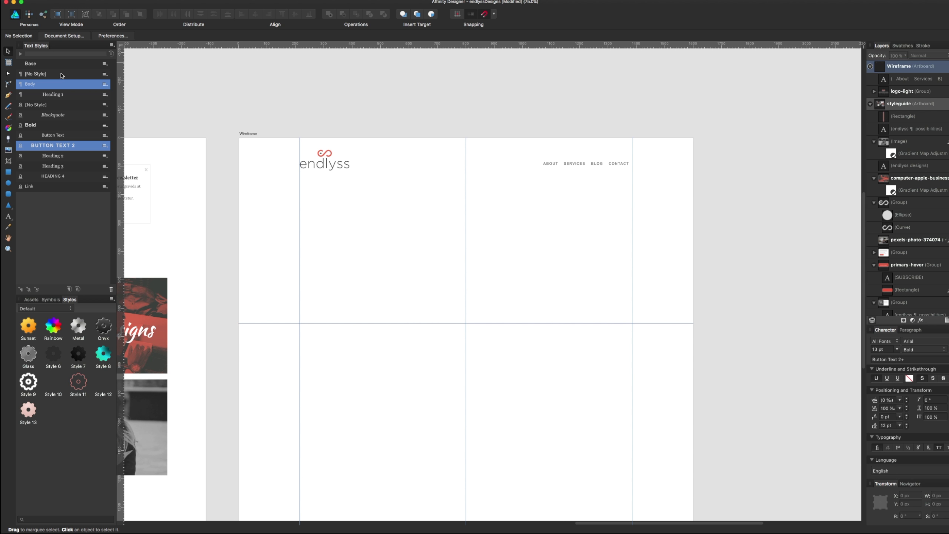
Draw a full-width hero rectangle below the header
click(8, 172)
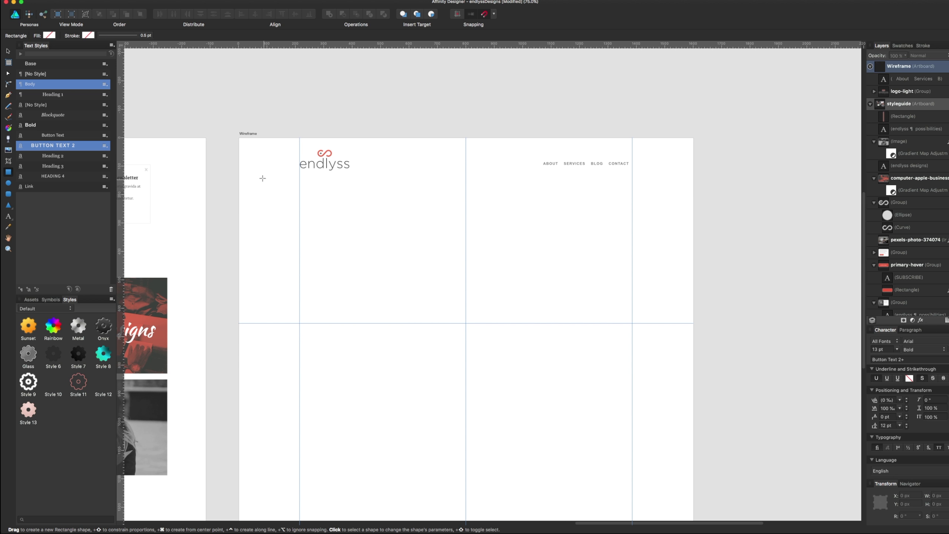
drag(239, 177, 693, 324)
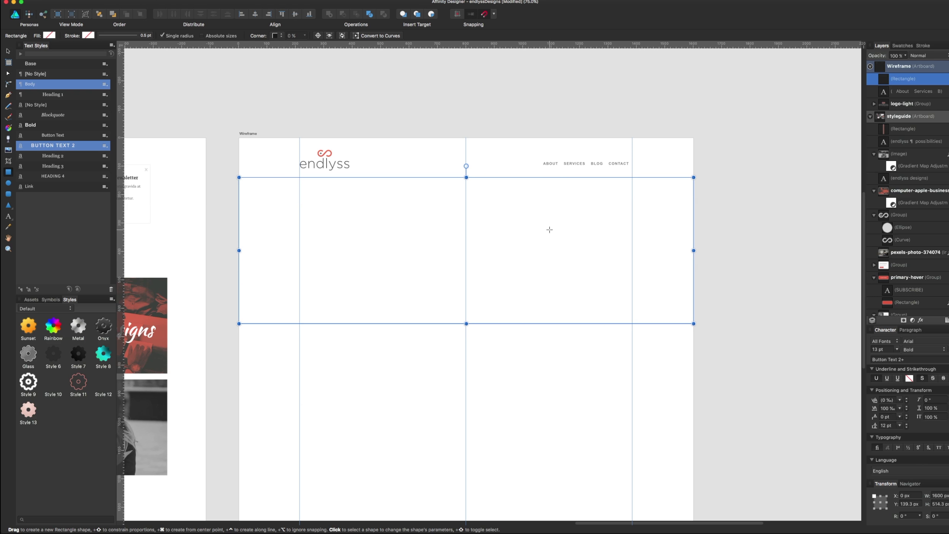
key(v)
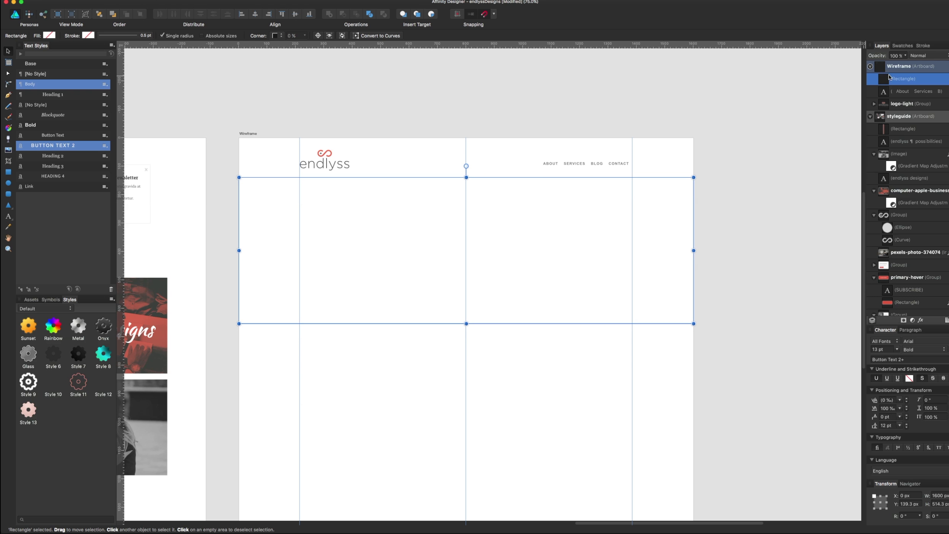
key(super+alt+0)
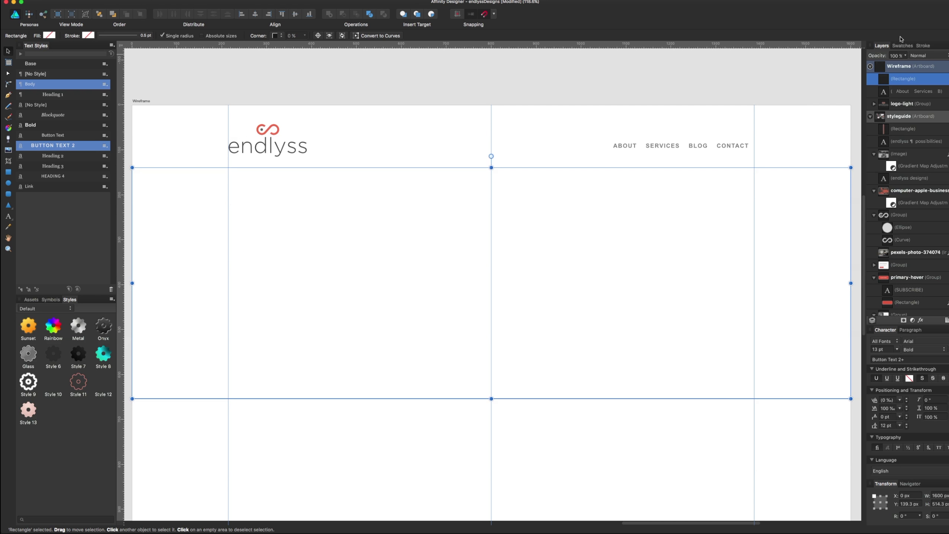
Fill the hero rectangle with light grey F5F5F5
click(902, 46)
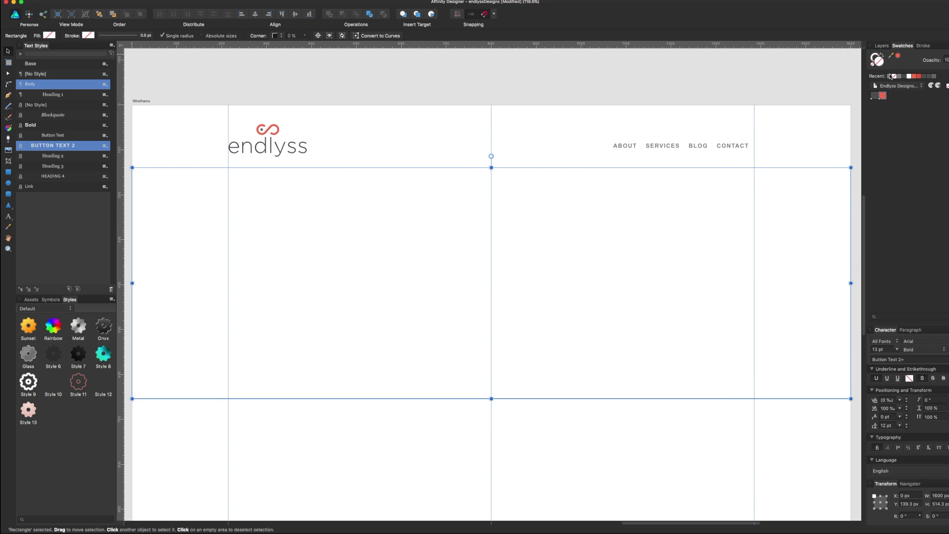
double_click(882, 65)
drag(467, 284, 397, 261)
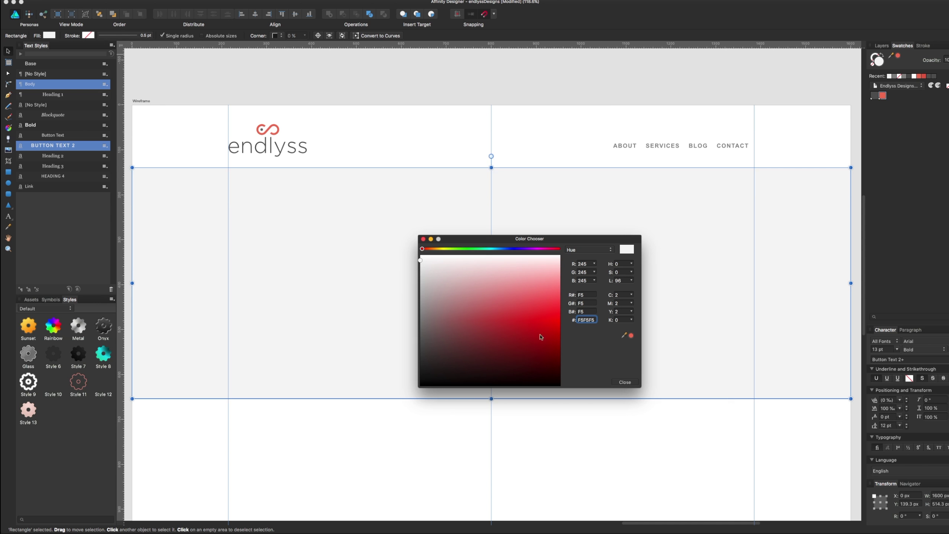
click(620, 381)
click(571, 438)
scroll(583, 430, right, 3)
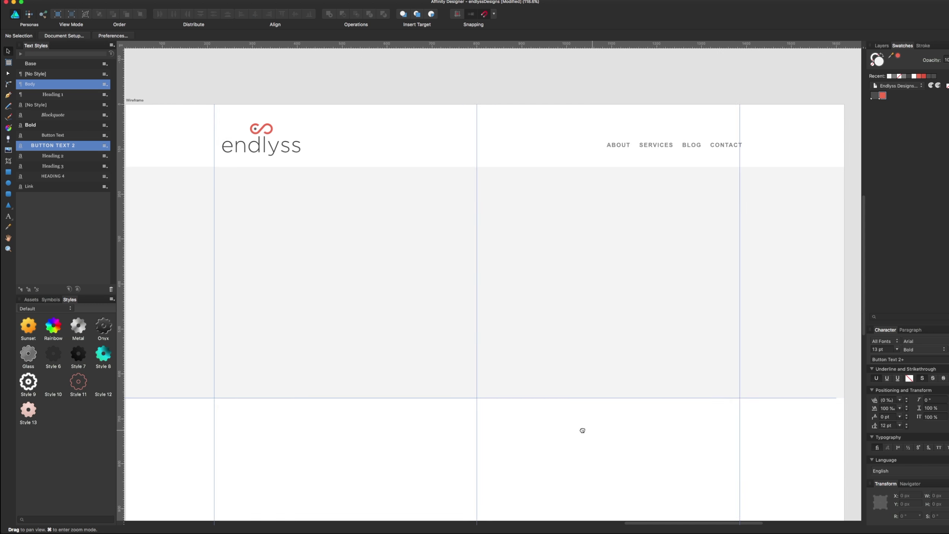
click(593, 350)
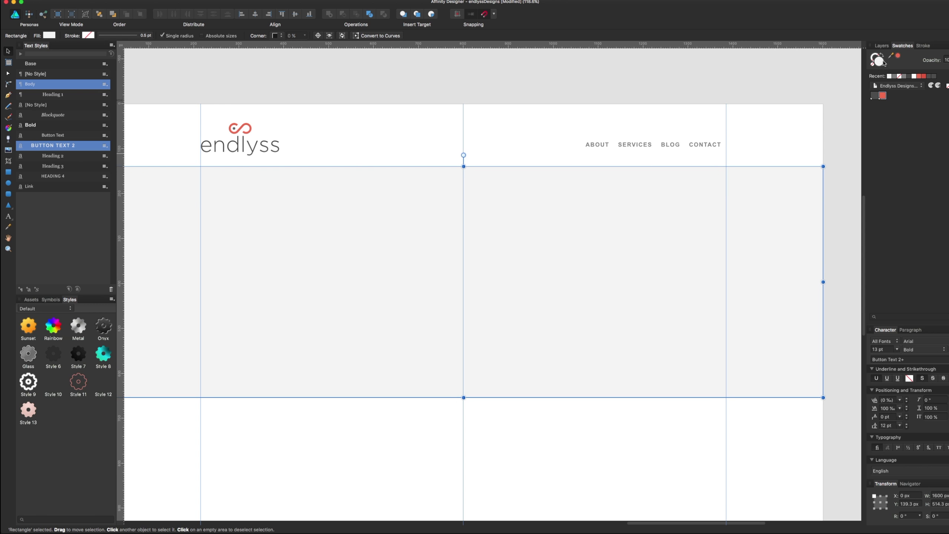
click(740, 163)
scroll(659, 192, left, 3)
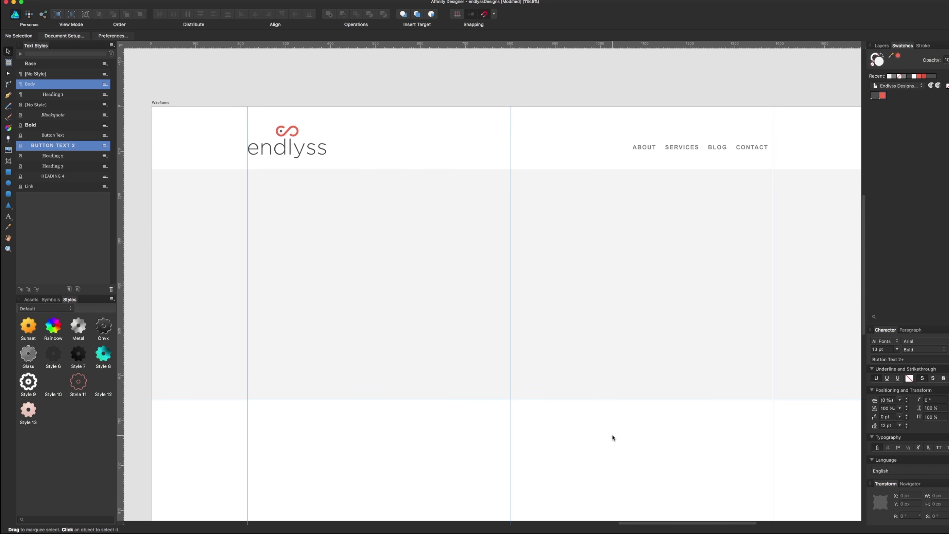
Set the grey hero rectangle's height to 500 px
key(super+1)
scroll(620, 374, down, 5)
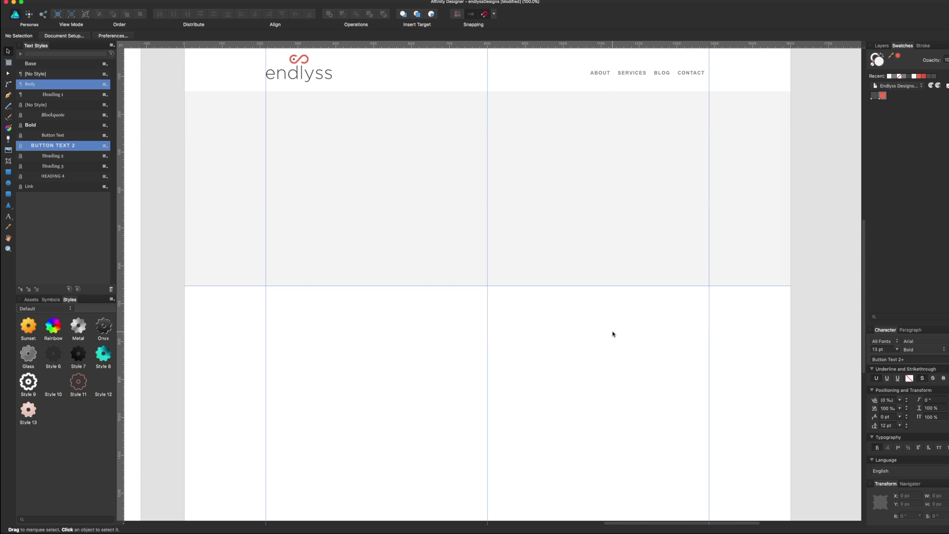
click(608, 212)
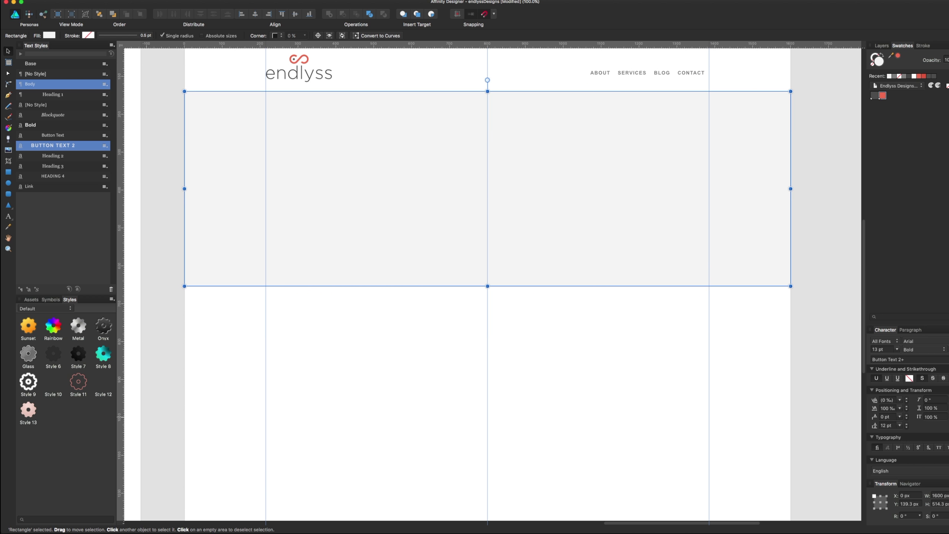
click(946, 503)
text(500)
key(Return)
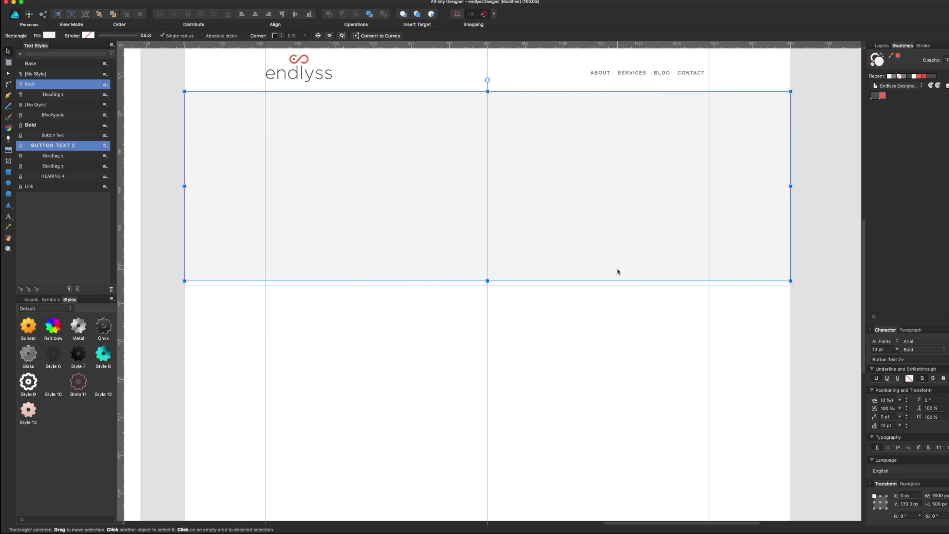
click(627, 337)
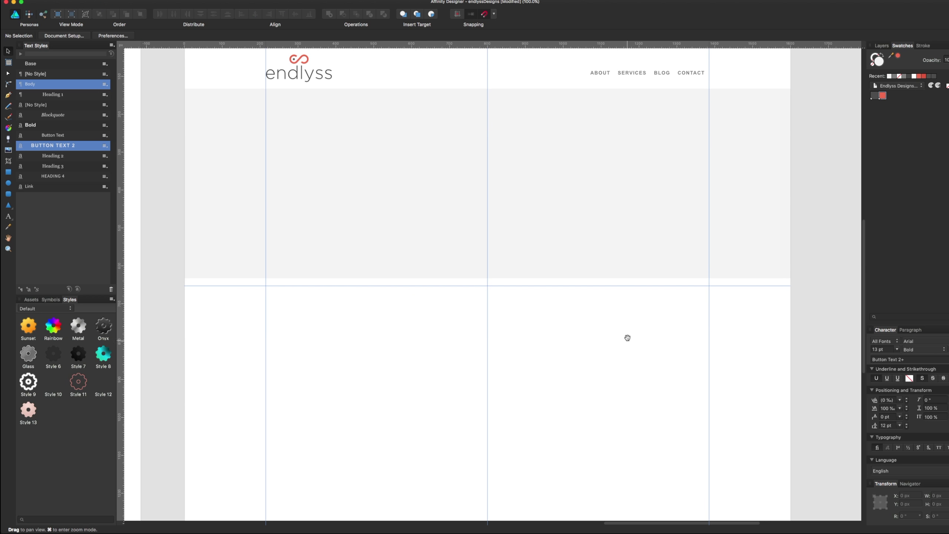
Add extra spacing between the navigation words
drag(627, 339, 634, 417)
click(668, 153)
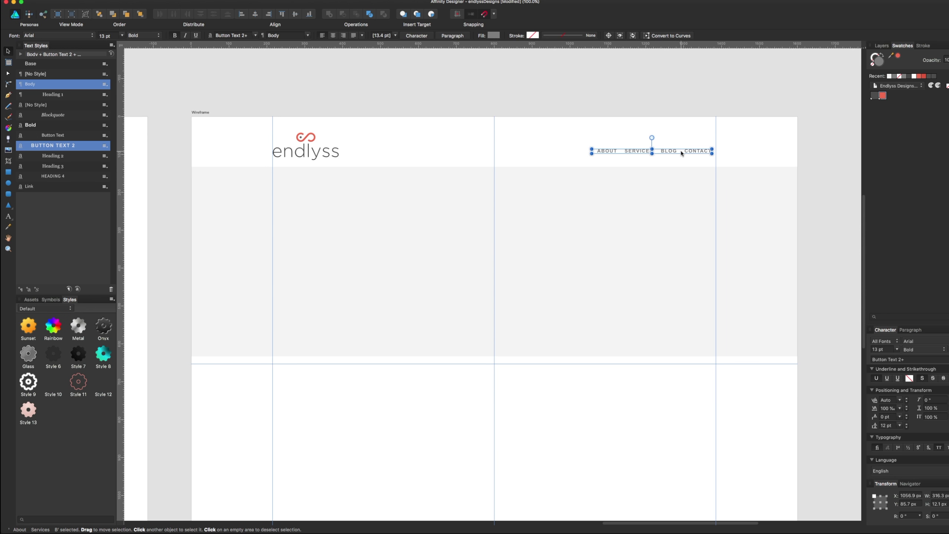
double_click(658, 151)
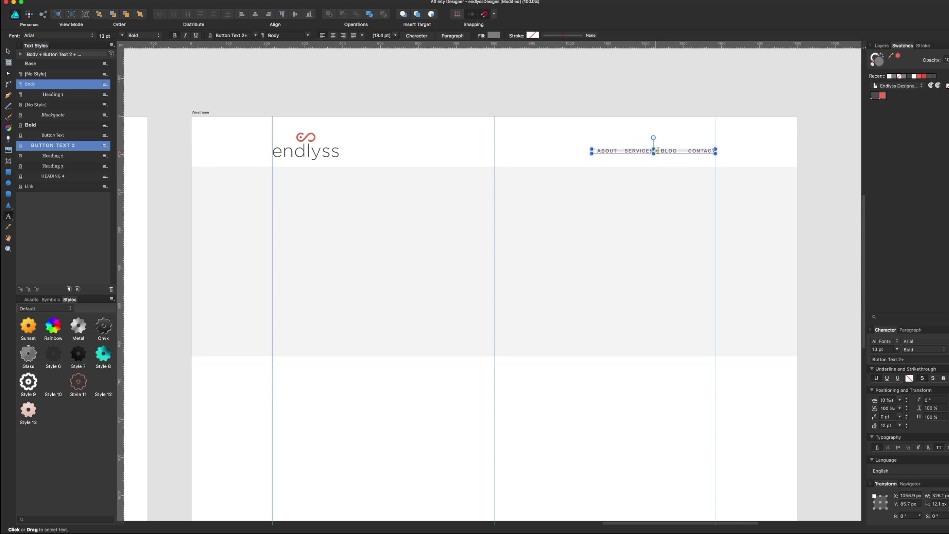
click(625, 150)
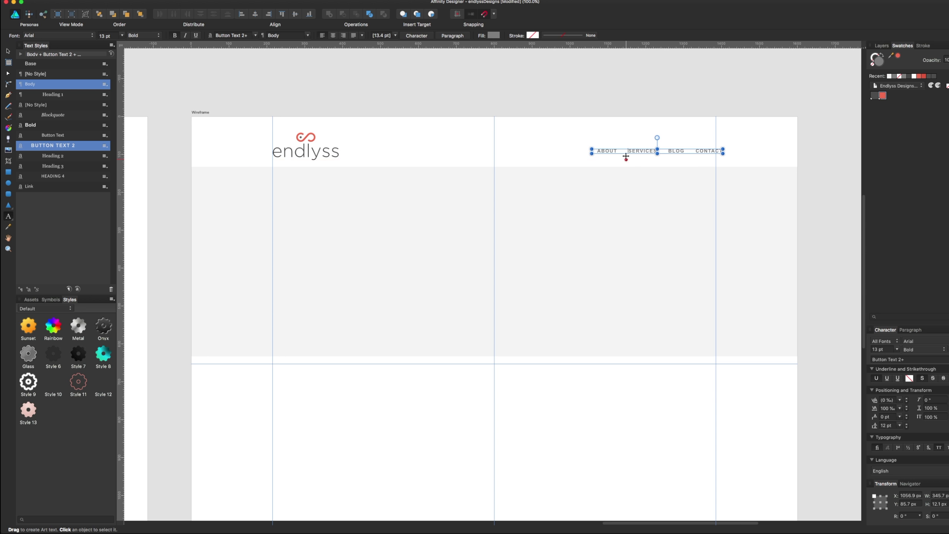
click(8, 51)
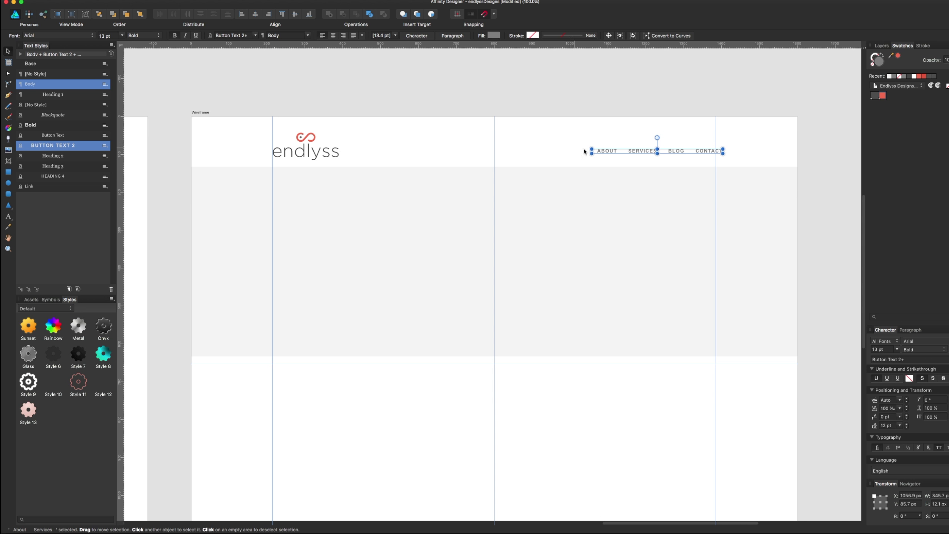
click(581, 151)
drag(644, 152, 634, 152)
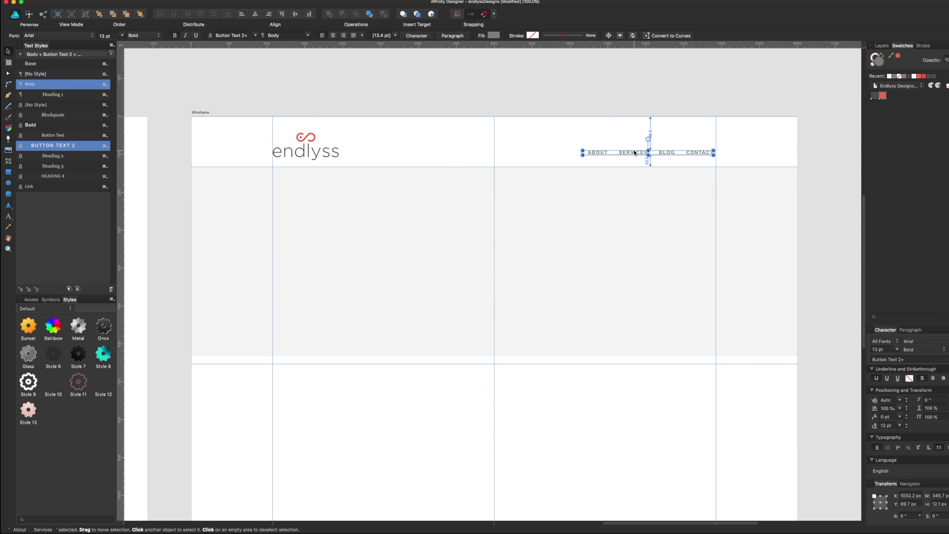
Centre the ABOUT–CONTACT links on the header's middle guide
click(561, 133)
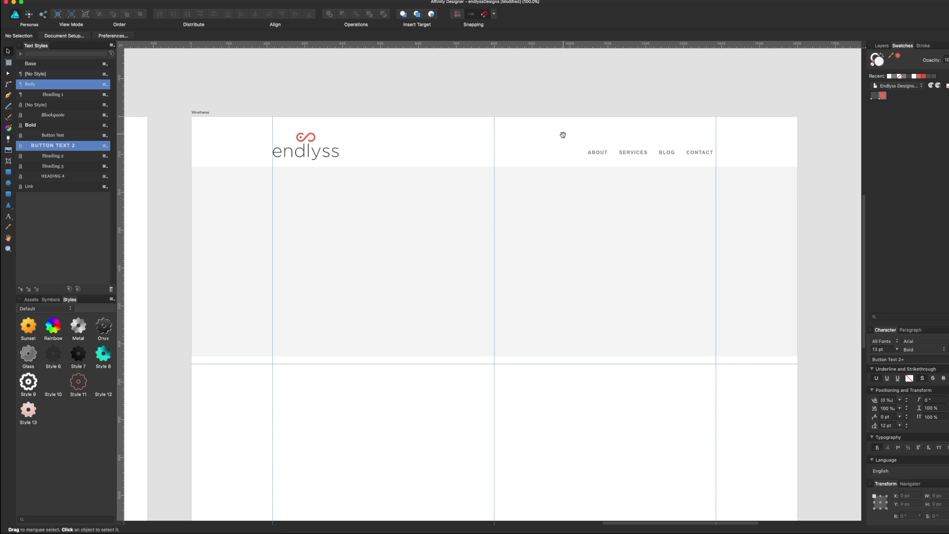
scroll(551, 164, left, 3)
drag(615, 165, 489, 148)
click(547, 159)
scroll(537, 153, down, 2)
click(640, 143)
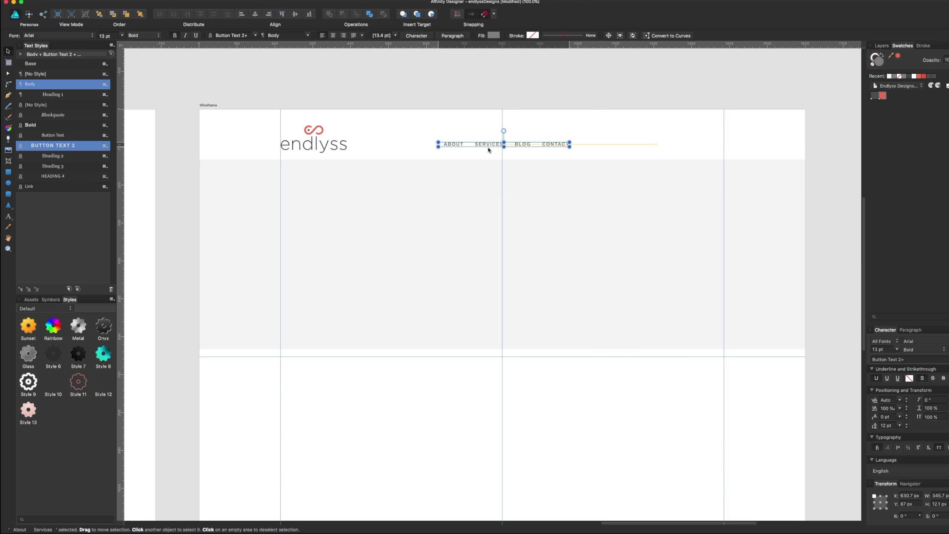
drag(489, 149, 487, 150)
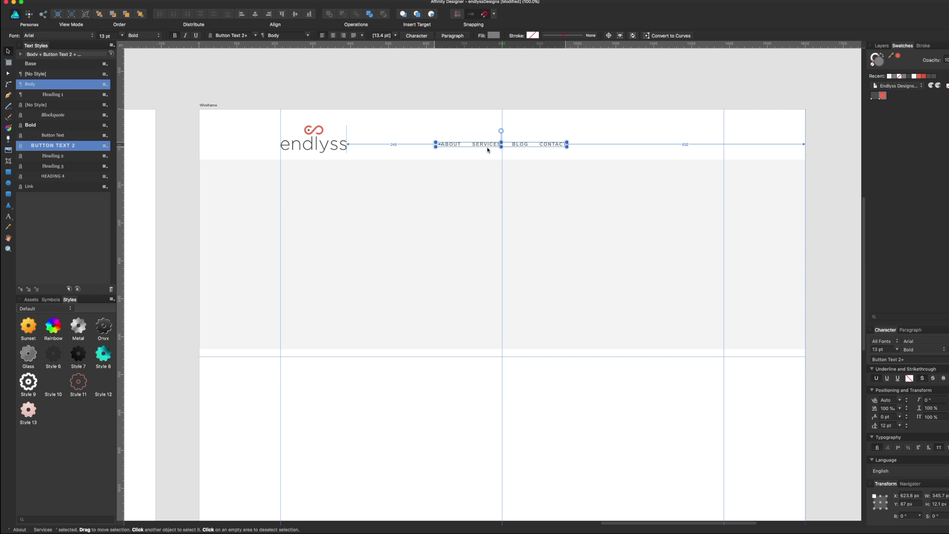
click(612, 129)
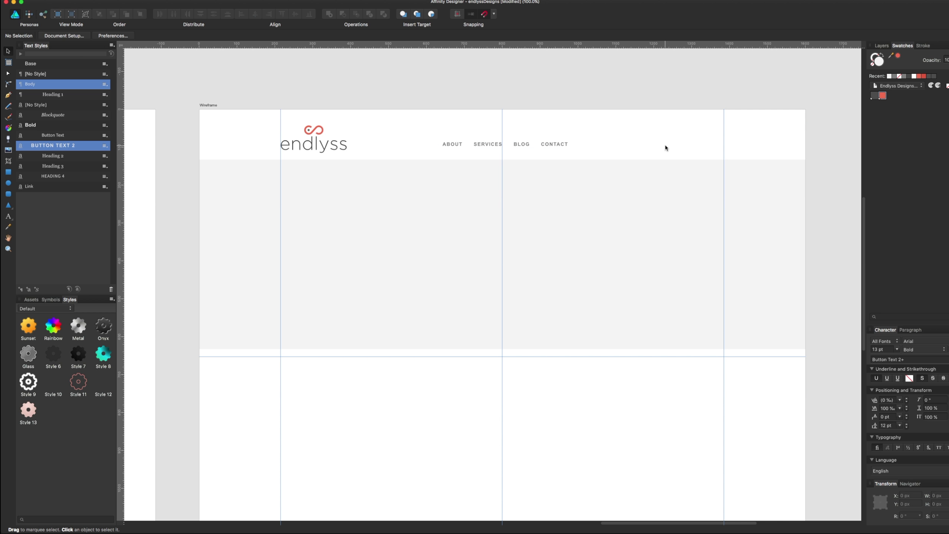
drag(652, 135, 626, 130)
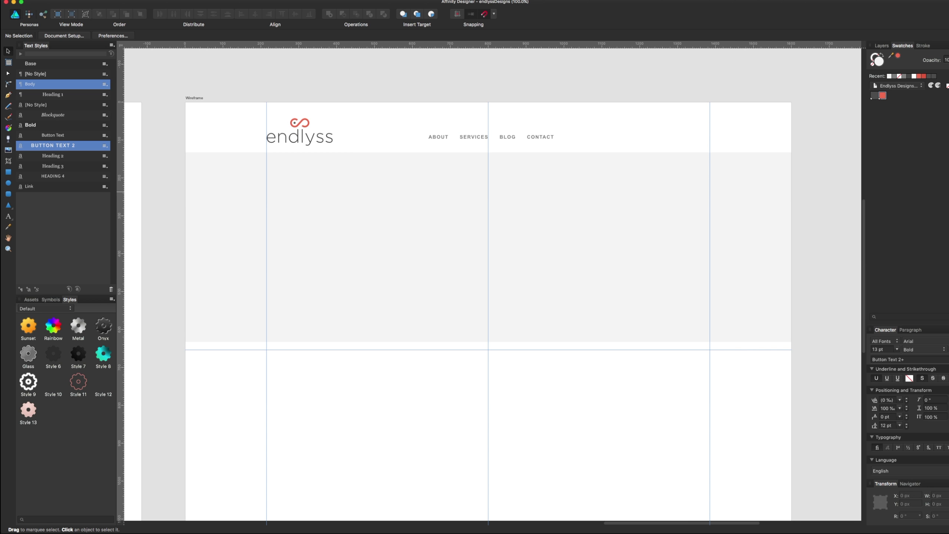
Paste a copy of the ghost SECONDARY button into the Wireframe header row
click(285, 250)
scroll(260, 245, left, 10)
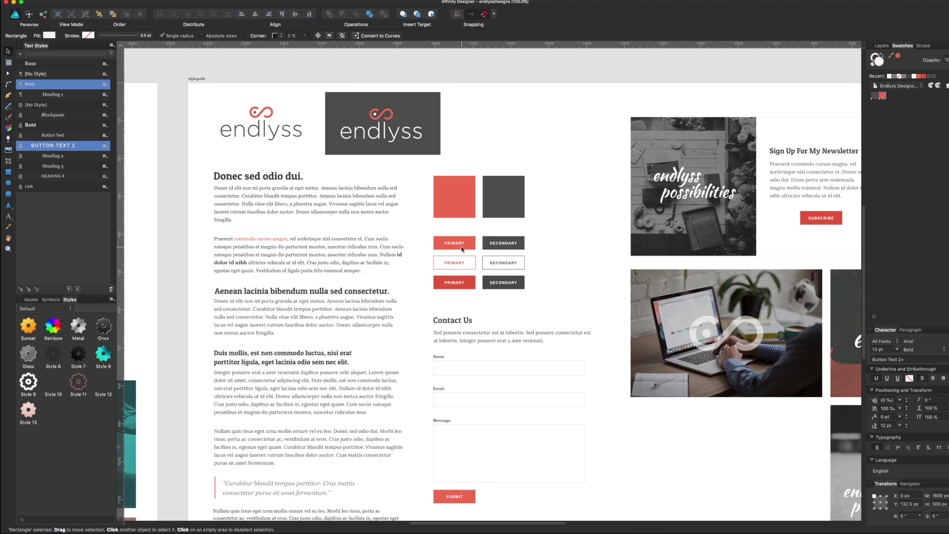
click(461, 247)
drag(601, 218, 249, 225)
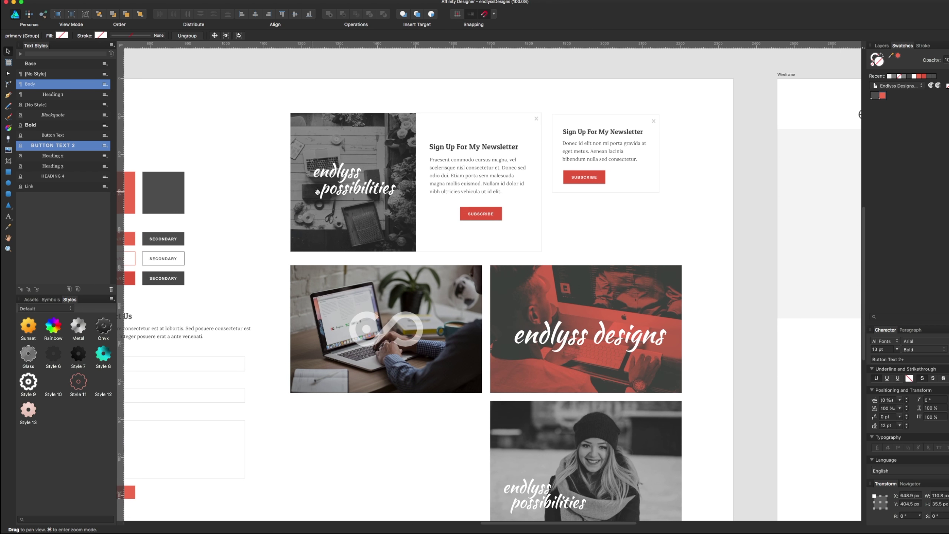
scroll(249, 224, left, 4)
click(318, 251)
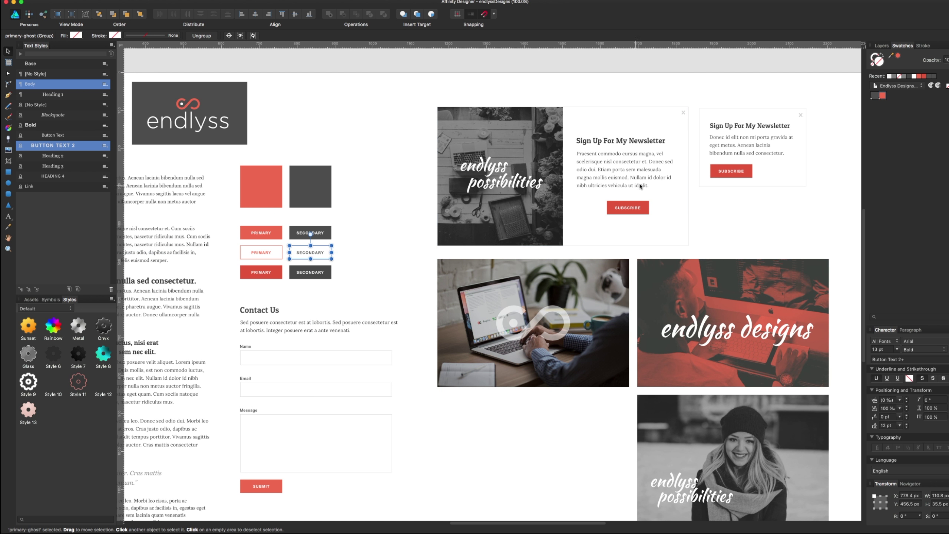
scroll(310, 231, right, 10)
scroll(336, 210, right, 5)
scroll(411, 195, right, 5)
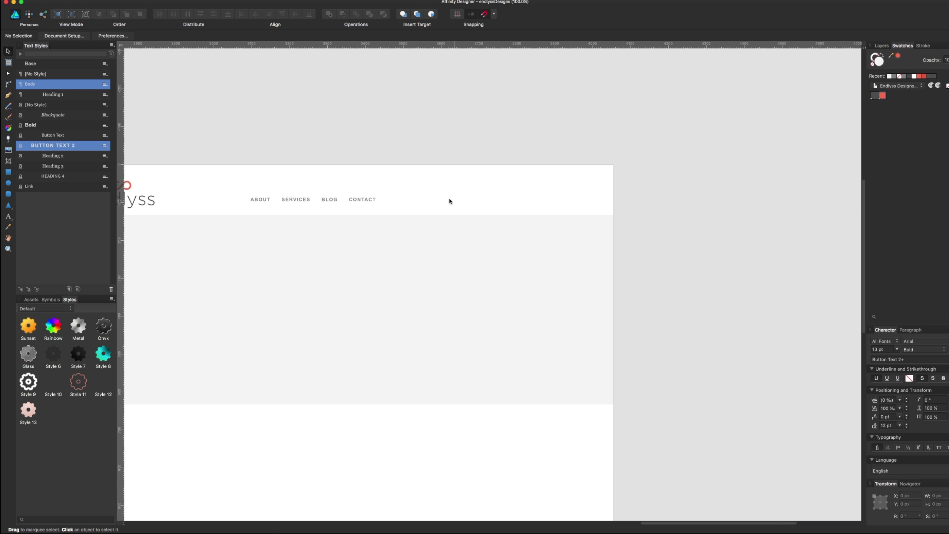
key(ctrl+v)
drag(504, 346, 503, 204)
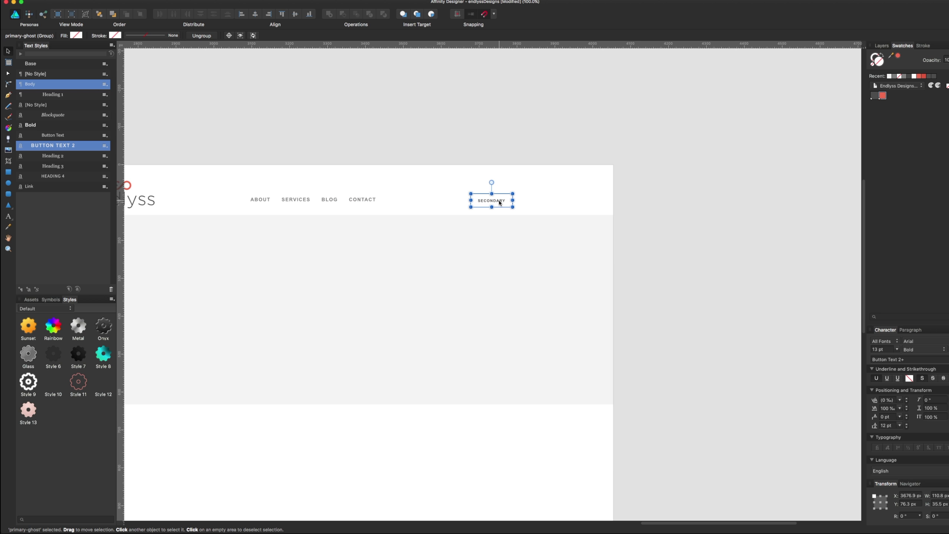
Relabel the pasted button from SECONDARY to HIRE ME
double_click(499, 202)
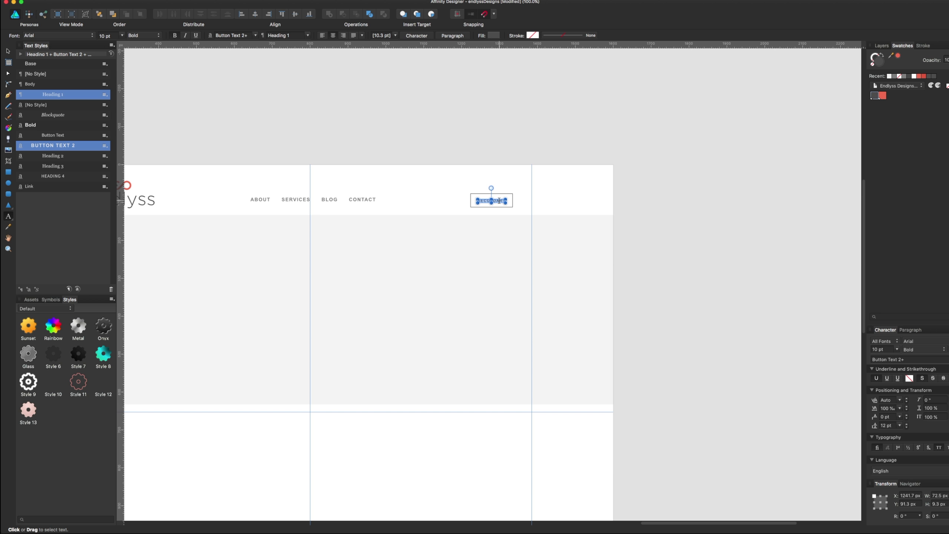
key(BackSpace)
key(BackSpace)
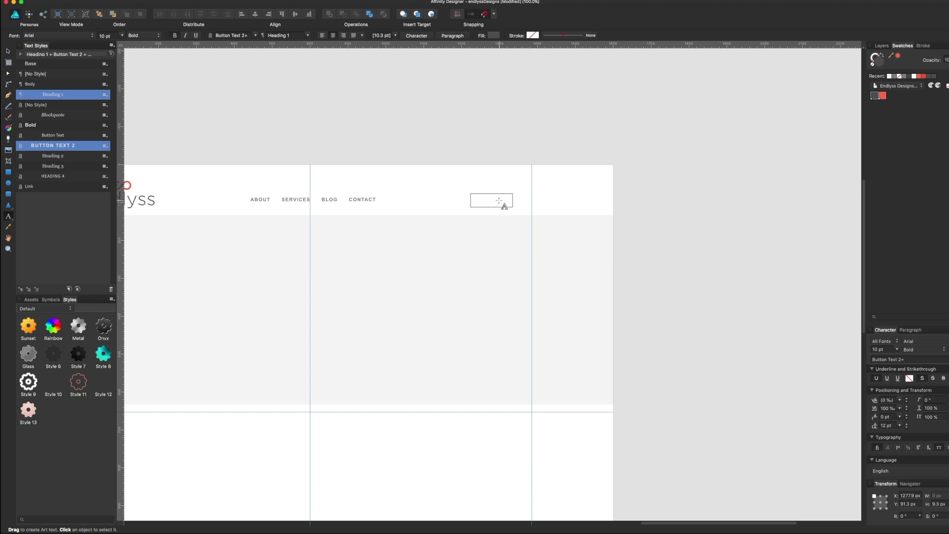
text(HIRE)
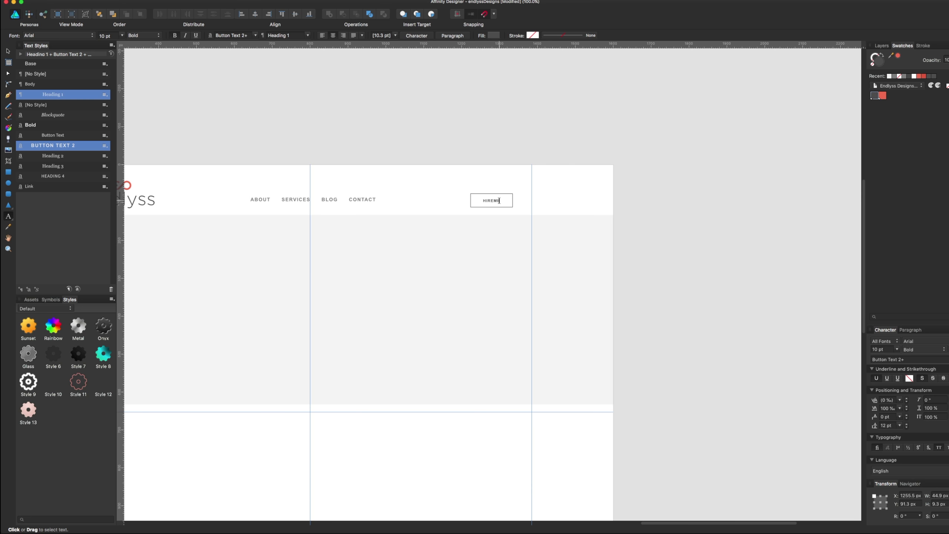
text( ME)
key(Escape)
click(8, 51)
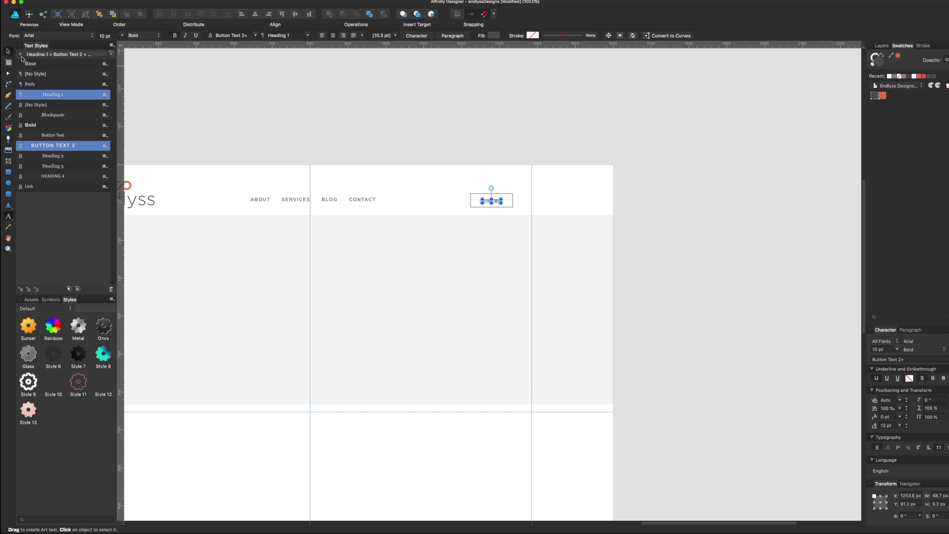
click(594, 208)
scroll(594, 208, left, 3)
scroll(622, 195, left, 2)
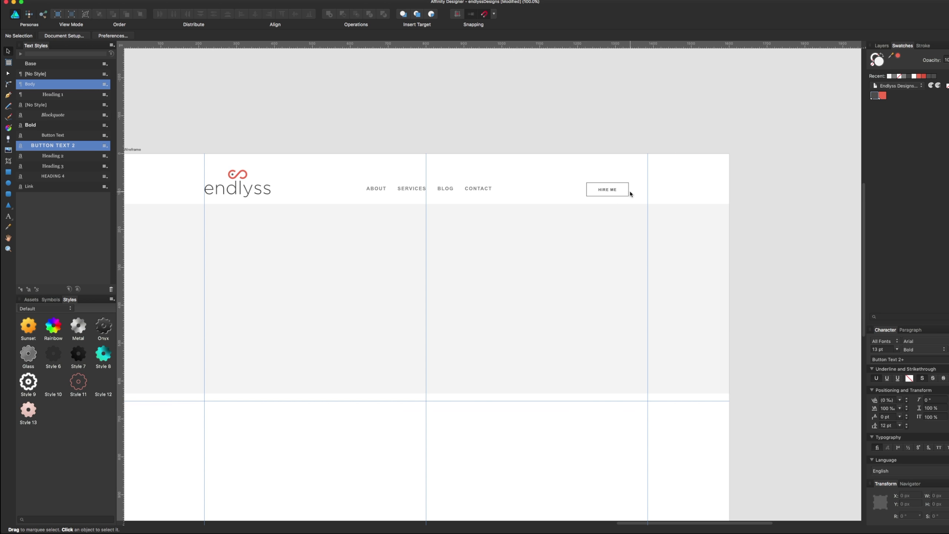
Move the HIRE ME button about 29 px right and nudge the nav links
click(605, 194)
drag(613, 191, 623, 190)
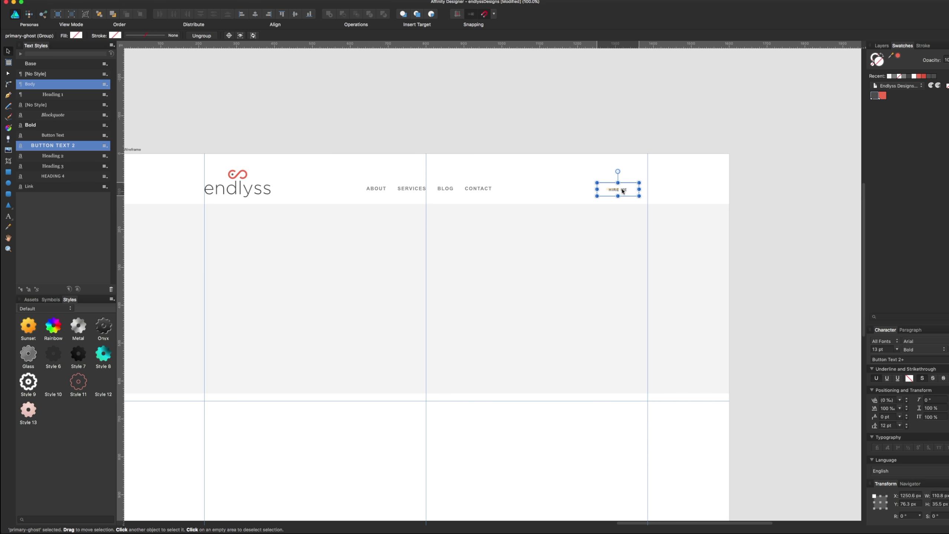
scroll(536, 202, down, 2)
scroll(580, 173, left, 3)
click(513, 159)
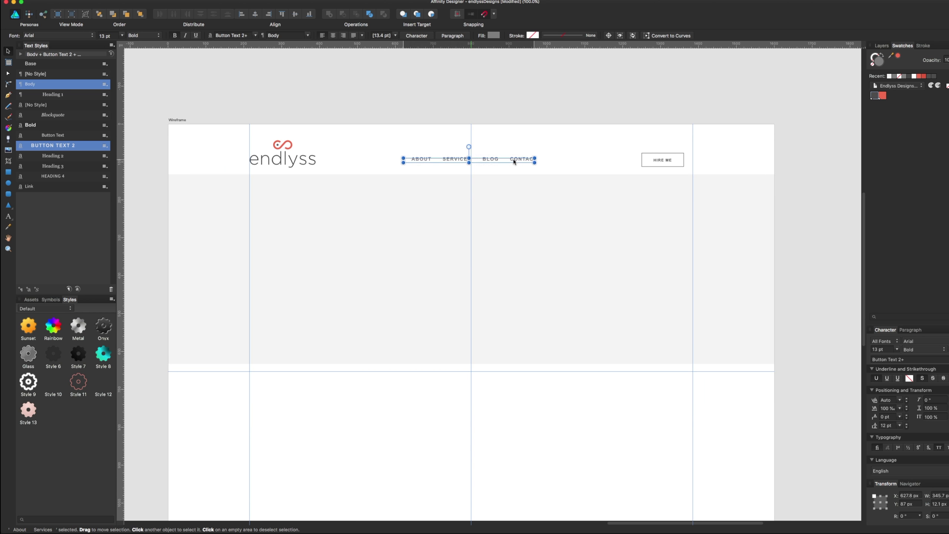
drag(512, 159, 519, 159)
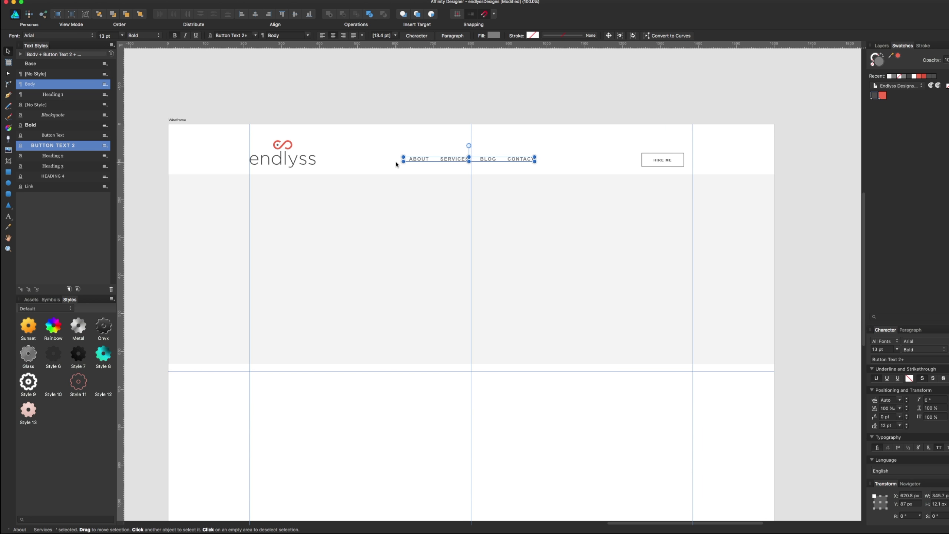
Delete the stray character before ABOUT in the nav text
key(t)
click(411, 166)
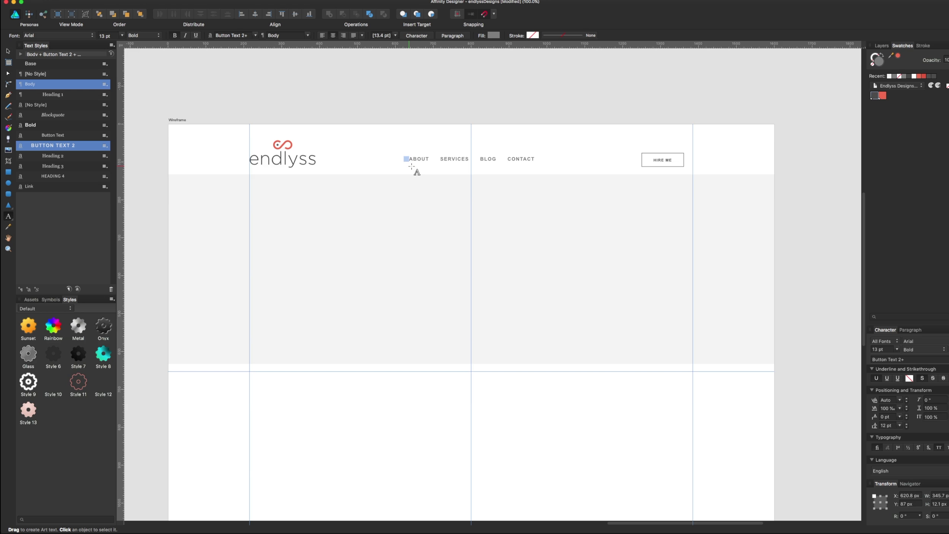
key(BackSpace)
key(Escape)
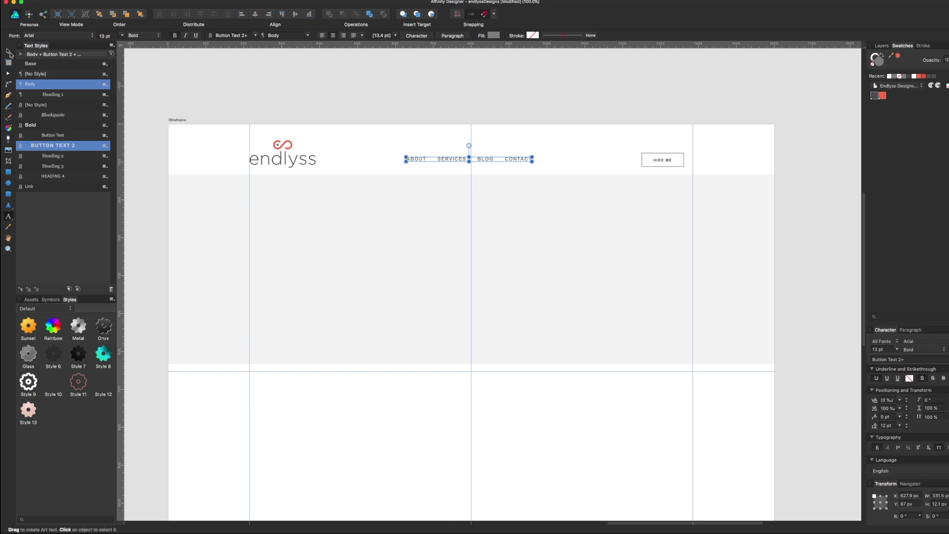
click(8, 51)
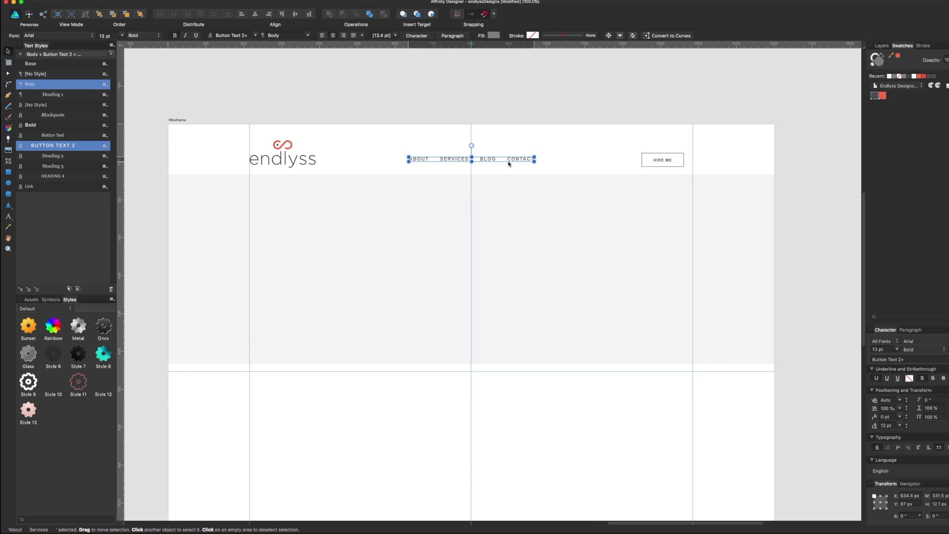
key(Escape)
scroll(557, 138, down, 3)
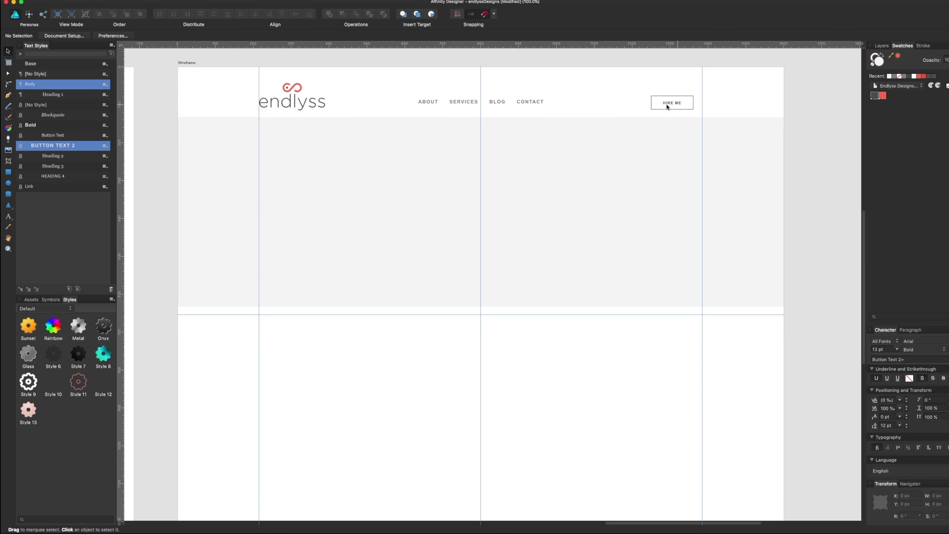
Set the navigation links to 12 pt, undoing a trial 11 pt line spacing
click(528, 105)
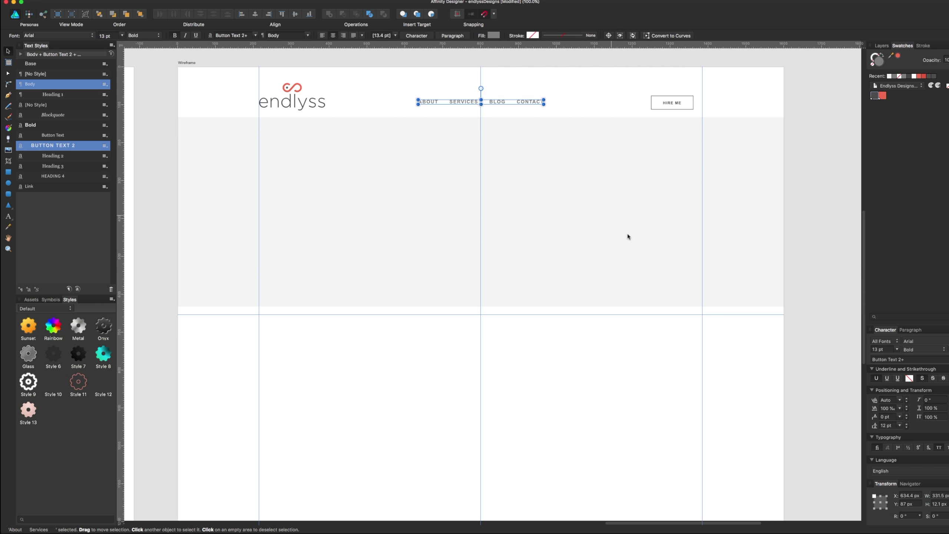
click(893, 428)
text(11)
key(Return)
key(super+z)
click(896, 399)
click(891, 349)
key(Return)
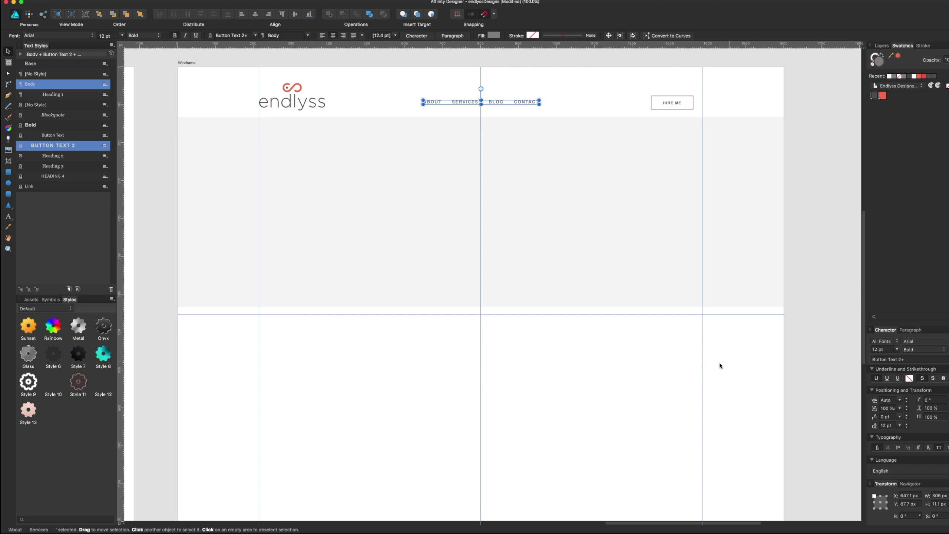
click(652, 396)
scroll(635, 385, up, 5)
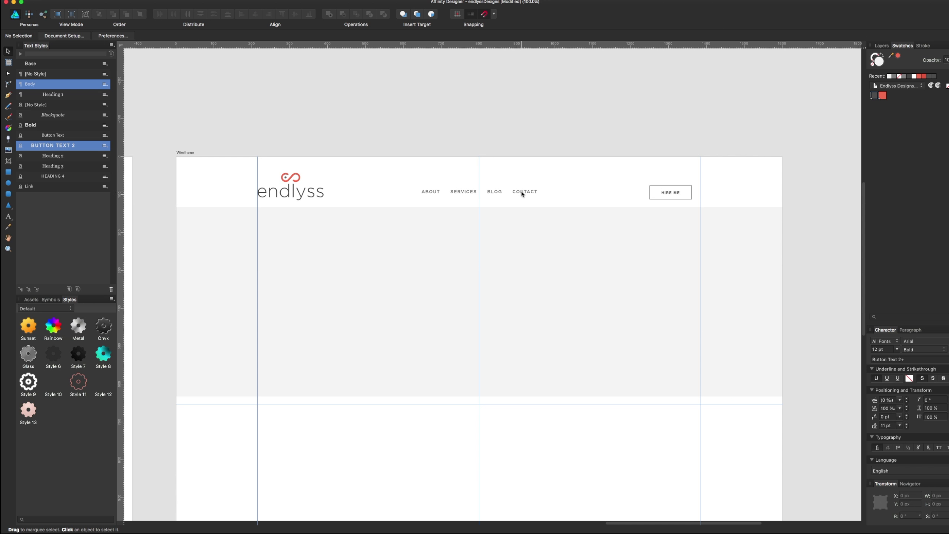
Set the HIRE ME label to 12 pt and nudge the nav links down slightly
click(671, 192)
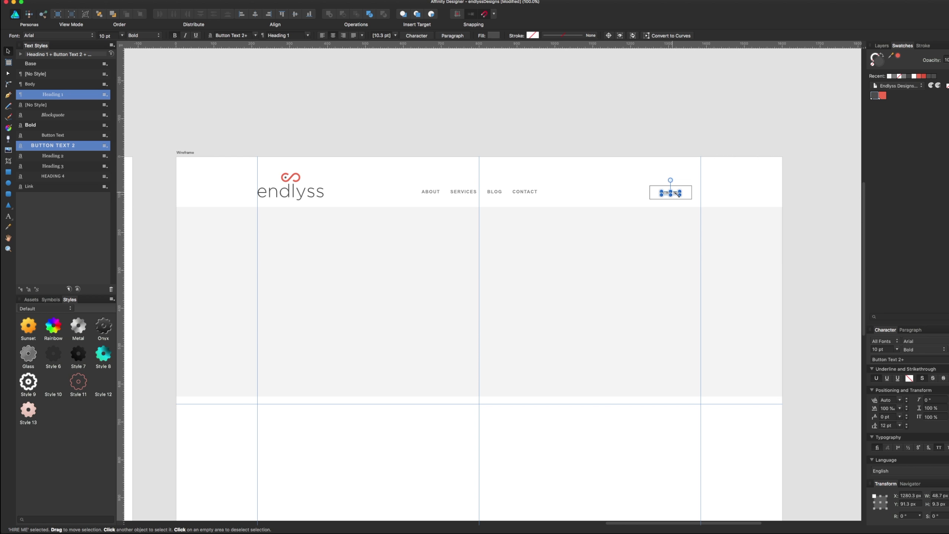
click(882, 349)
text(11)
key(BackSpace)
text(2)
key(Return)
click(806, 426)
scroll(691, 399, left, 3)
scroll(668, 329, left, 3)
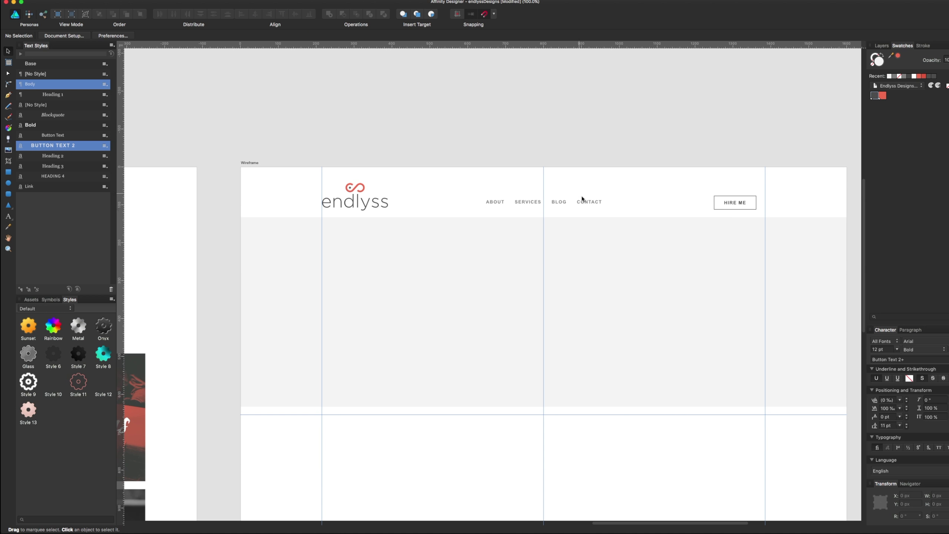
drag(581, 198, 585, 202)
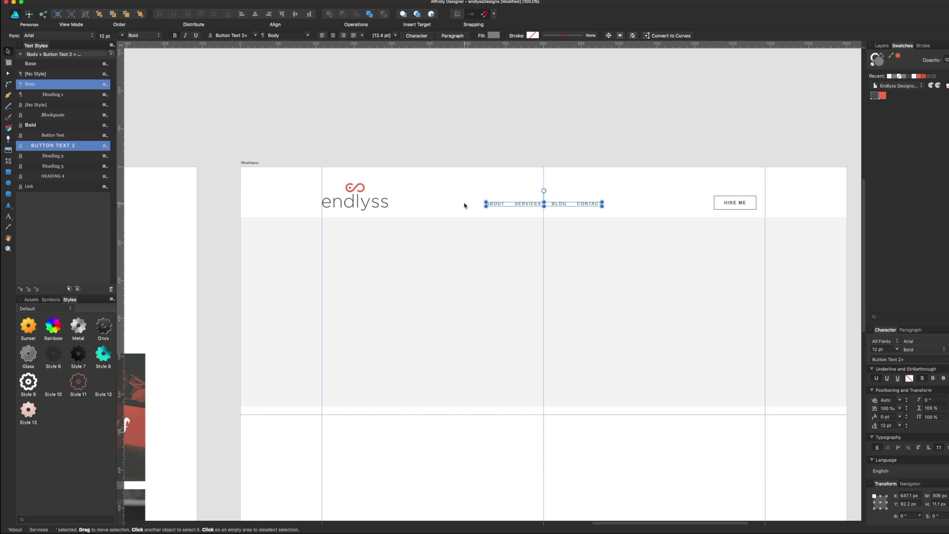
Distribute the endlyss logo, nav links and HIRE ME button horizontally and align their middles
click(376, 208)
shift+click(505, 210)
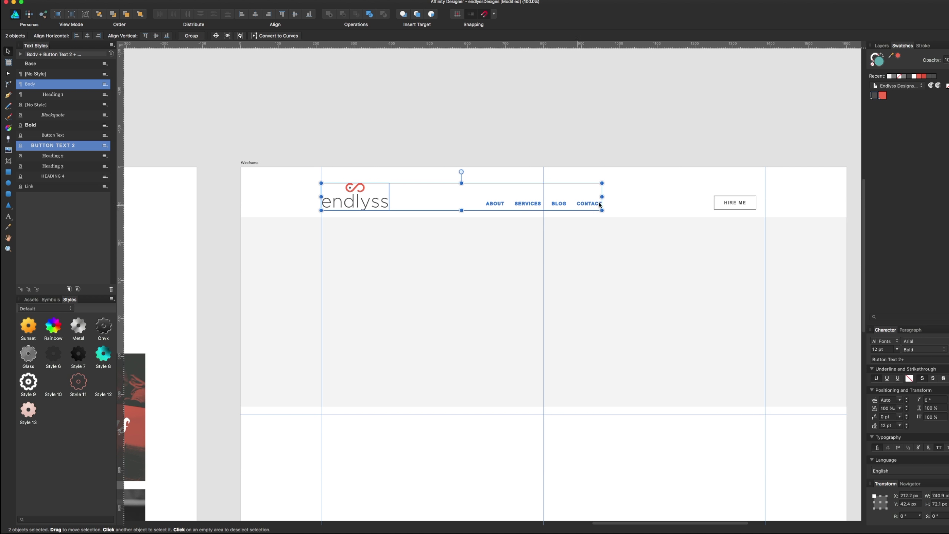
shift+click(743, 203)
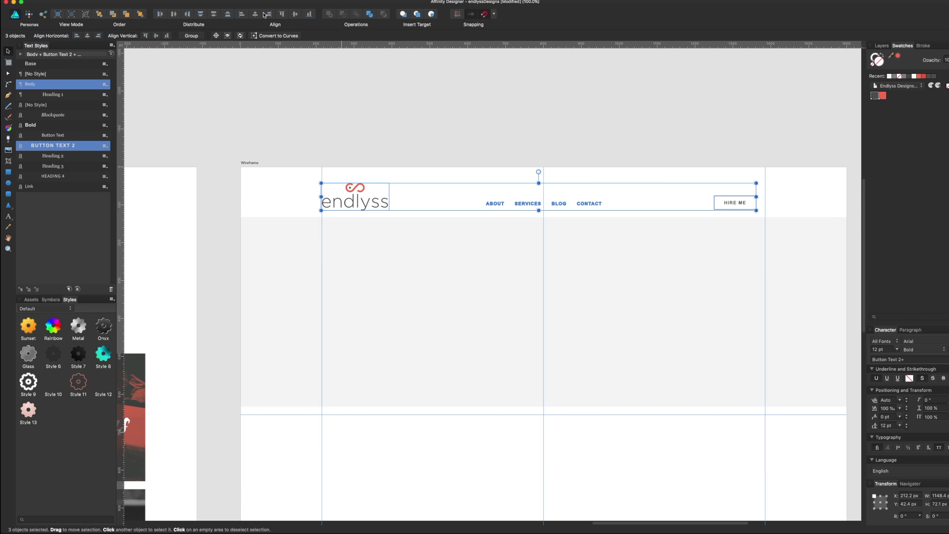
click(174, 15)
click(295, 15)
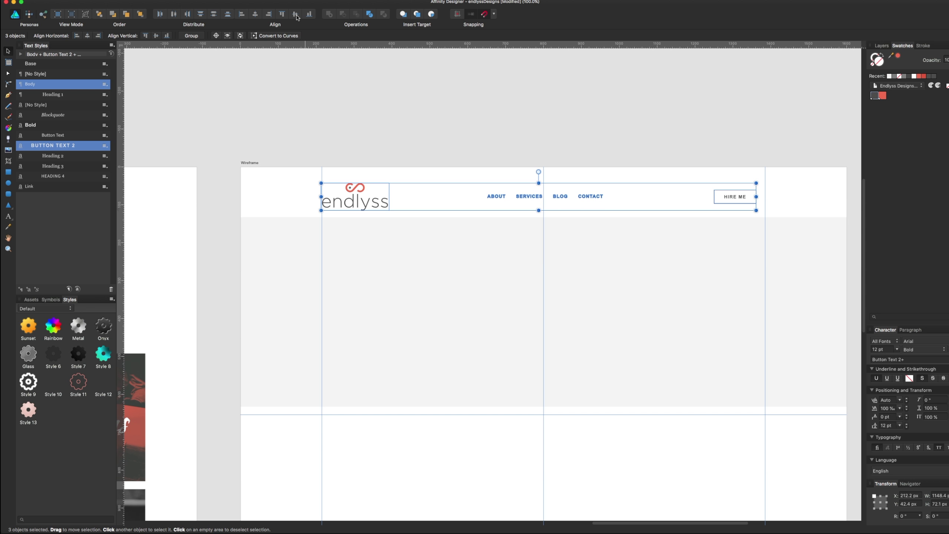
Nudge the nav links and the HIRE ME button down about 10 px
click(498, 472)
scroll(499, 429, down, 2)
scroll(498, 430, right, 2)
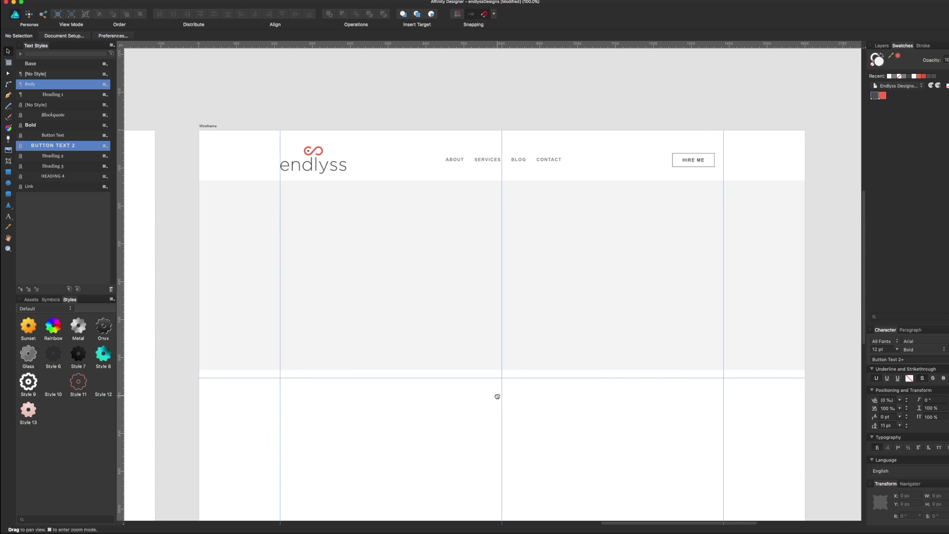
drag(518, 160, 519, 166)
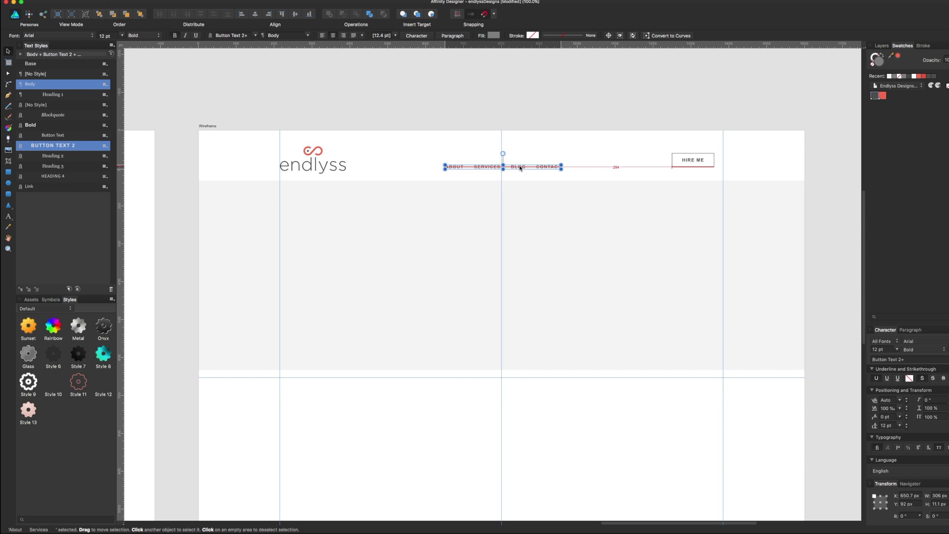
drag(691, 164, 692, 168)
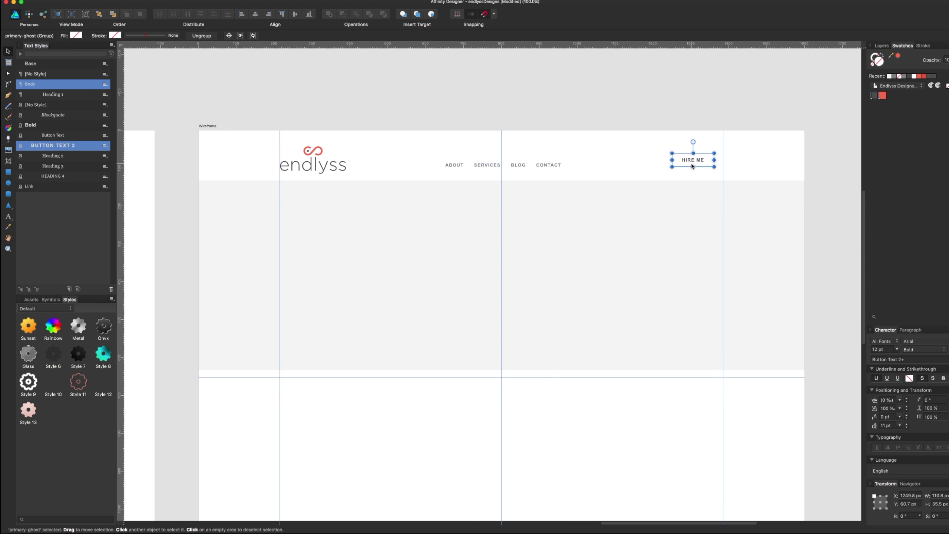
Save the wireframe document with Ctrl+S
key(ctrl+s)
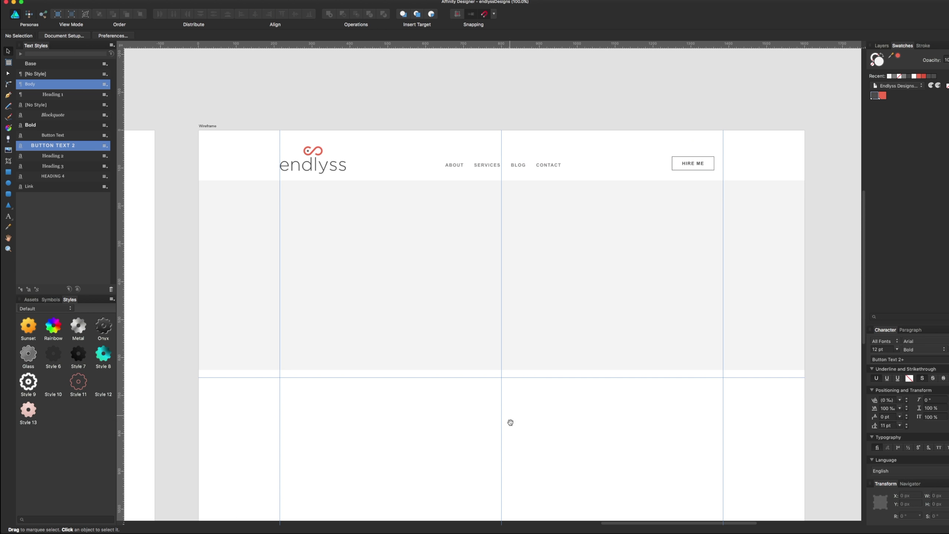
scroll(536, 441, down, 1)
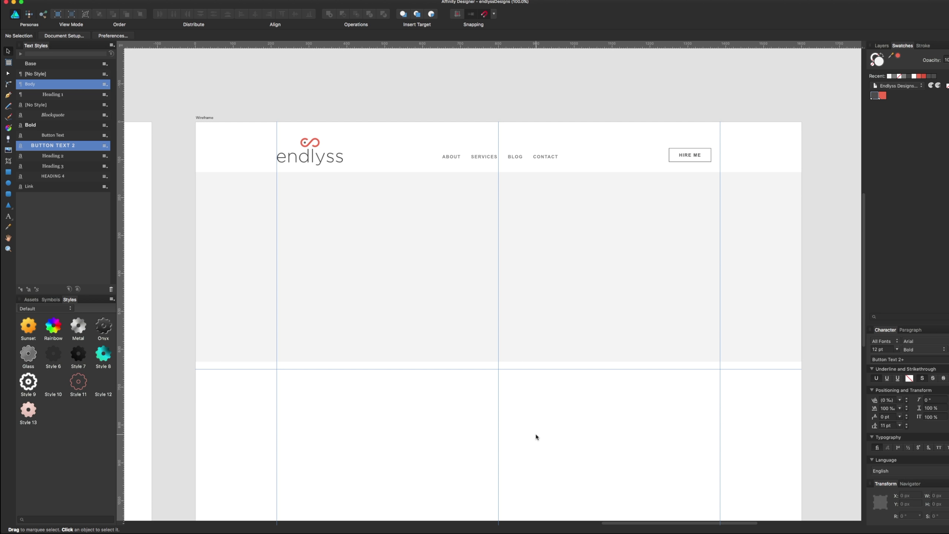
scroll(513, 425, down, 2)
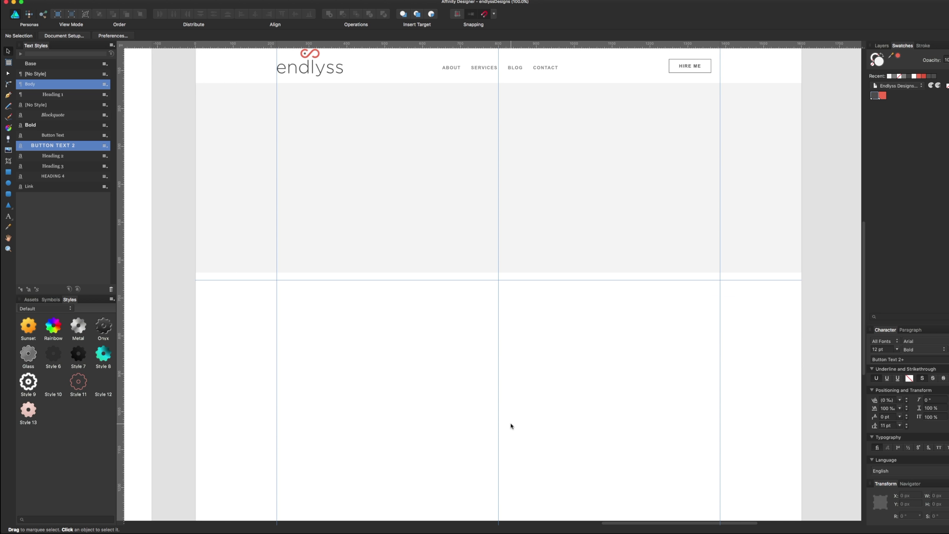
scroll(511, 426, up, 2)
scroll(587, 441, down, 1)
scroll(586, 440, right, 1)
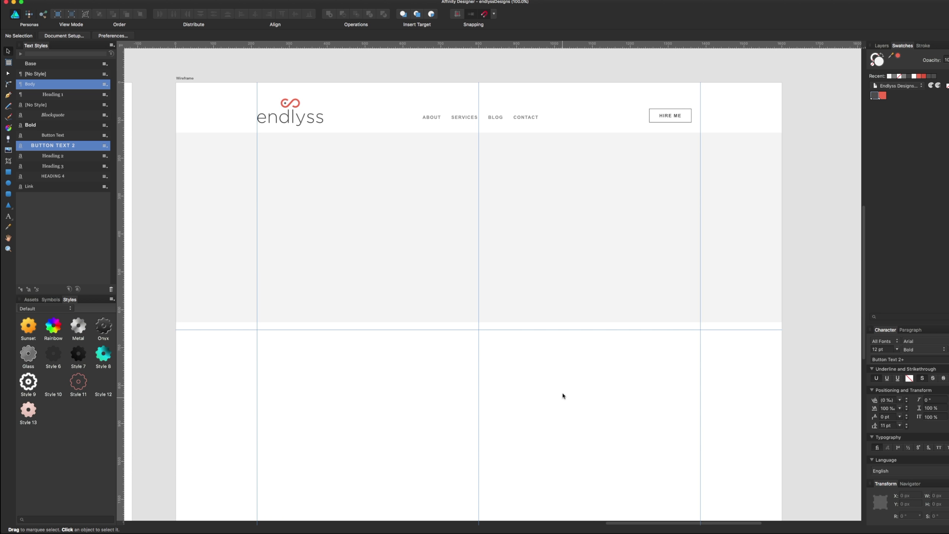
scroll(564, 394, up, 2)
scroll(572, 392, left, 1)
scroll(578, 407, down, 1)
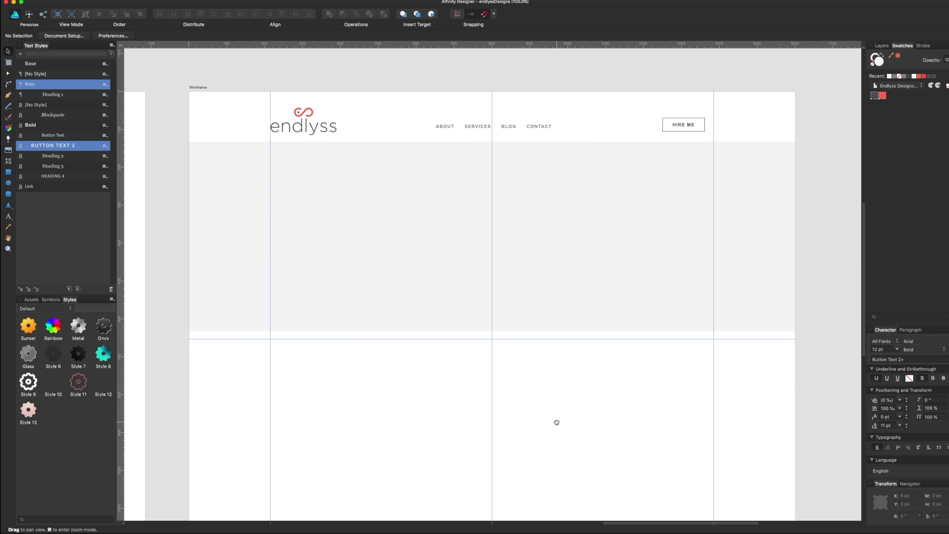
Select and inspect the grey hero rectangle, then deselect it
click(334, 152)
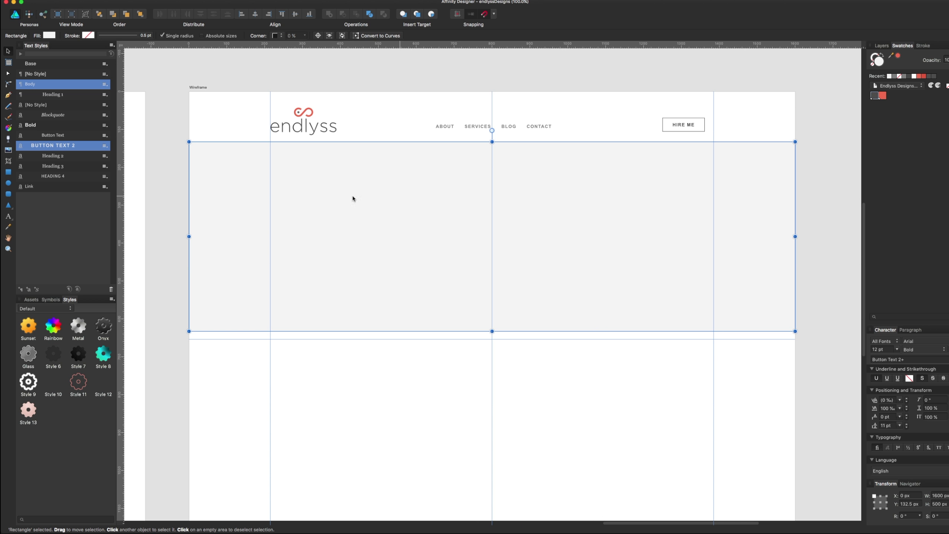
click(436, 406)
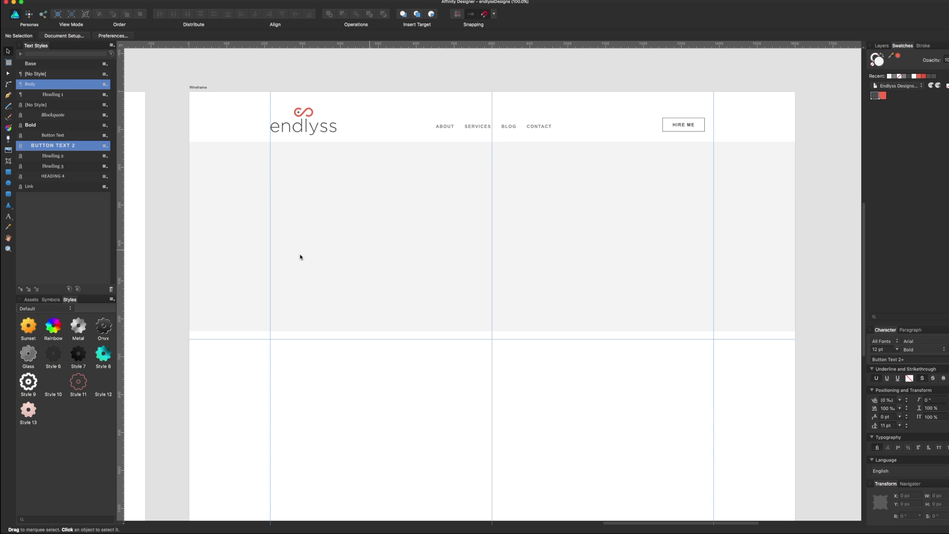
scroll(411, 388, down, 3)
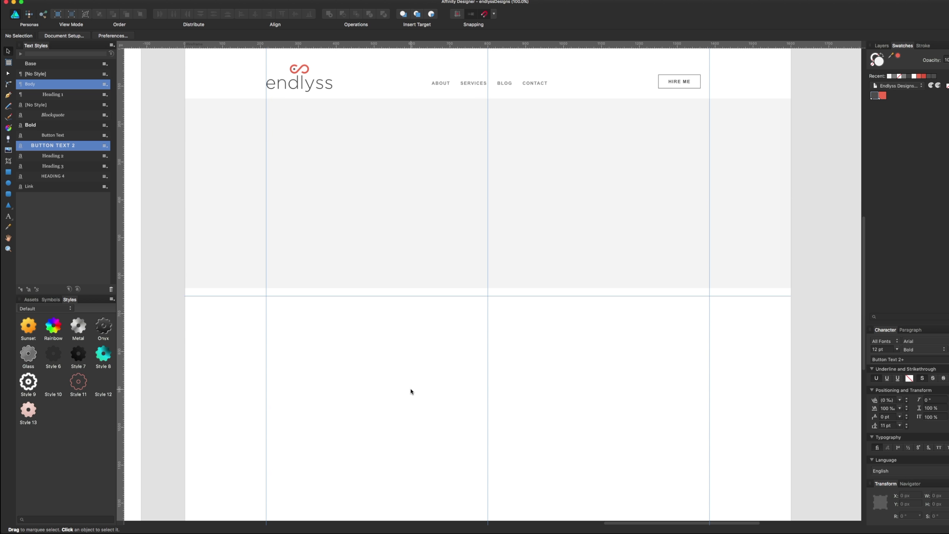
scroll(415, 354, up, 1)
click(413, 251)
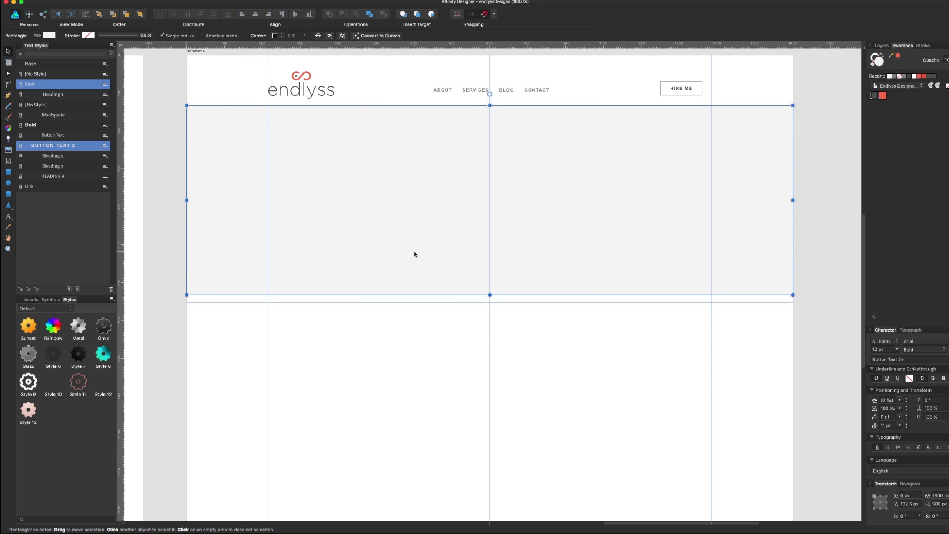
click(409, 374)
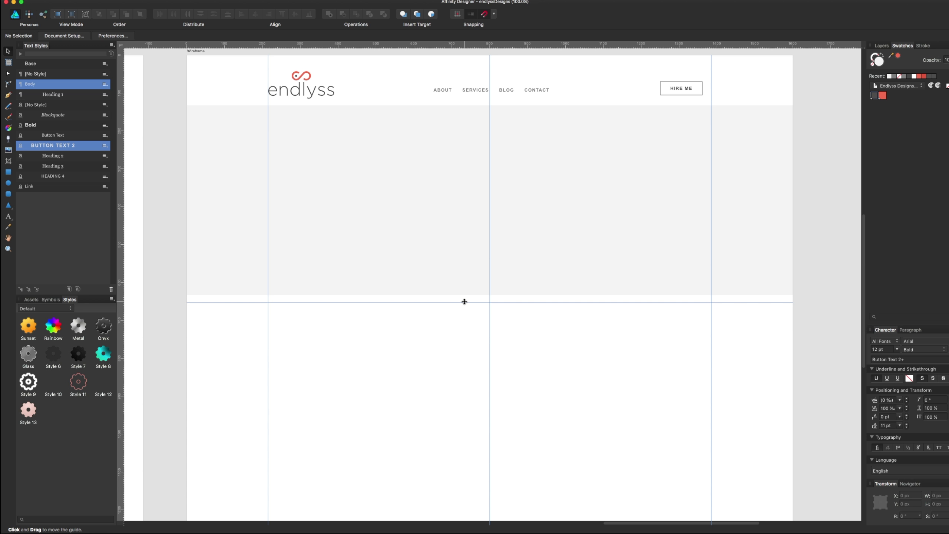
Centre the nav links on the middle guide and align HIRE ME's right edge to the right guide
scroll(465, 348, up, 1)
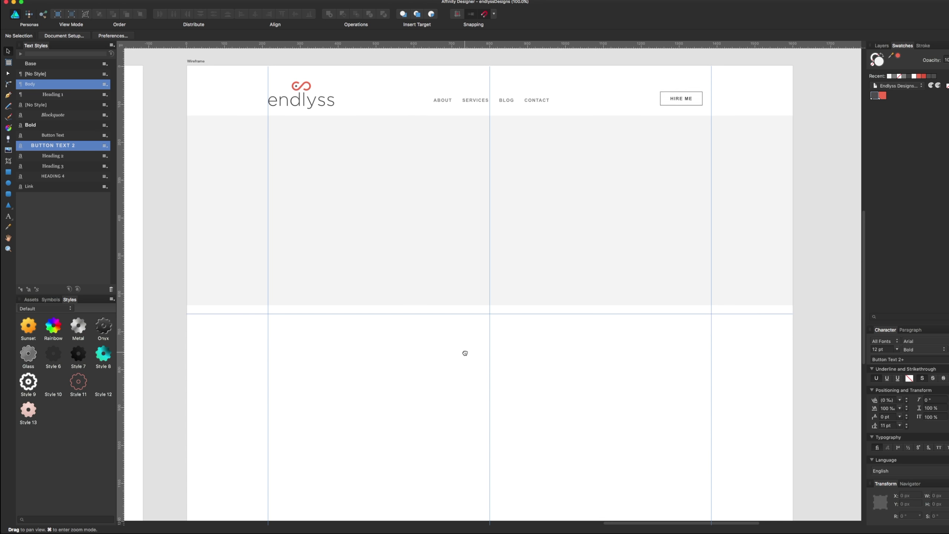
click(512, 103)
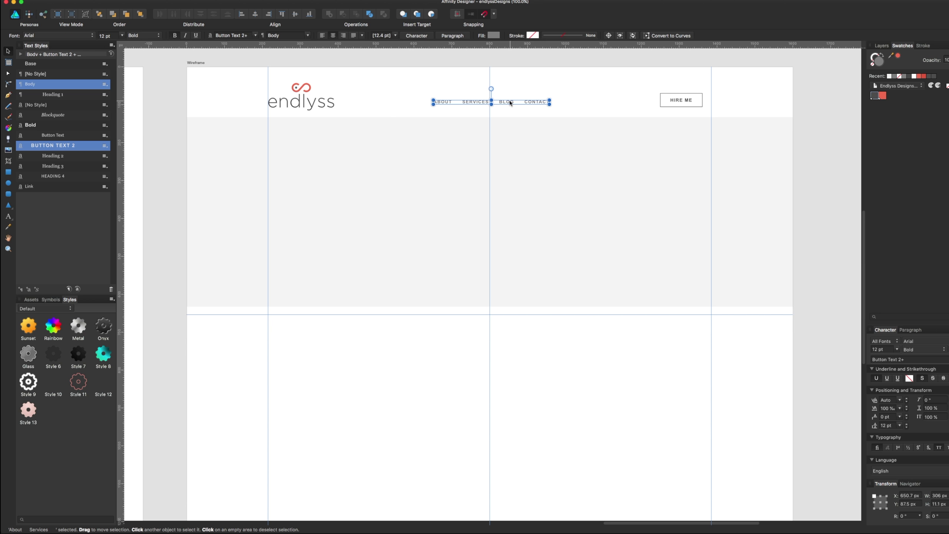
drag(510, 103, 509, 103)
click(578, 336)
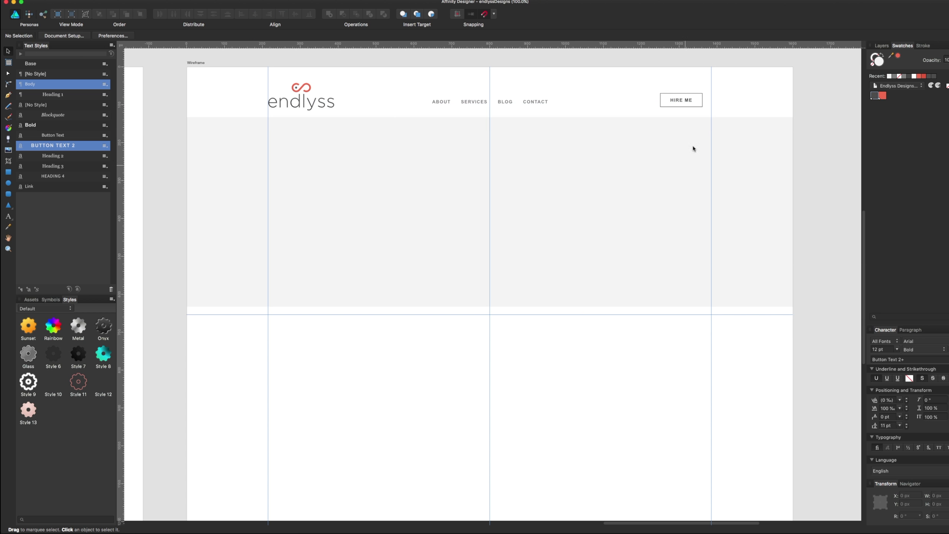
drag(687, 103, 688, 103)
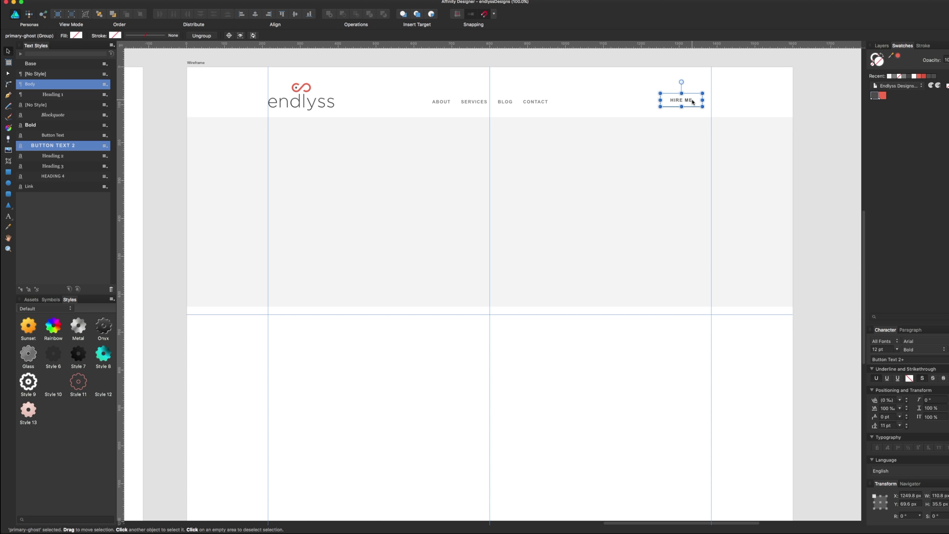
click(586, 359)
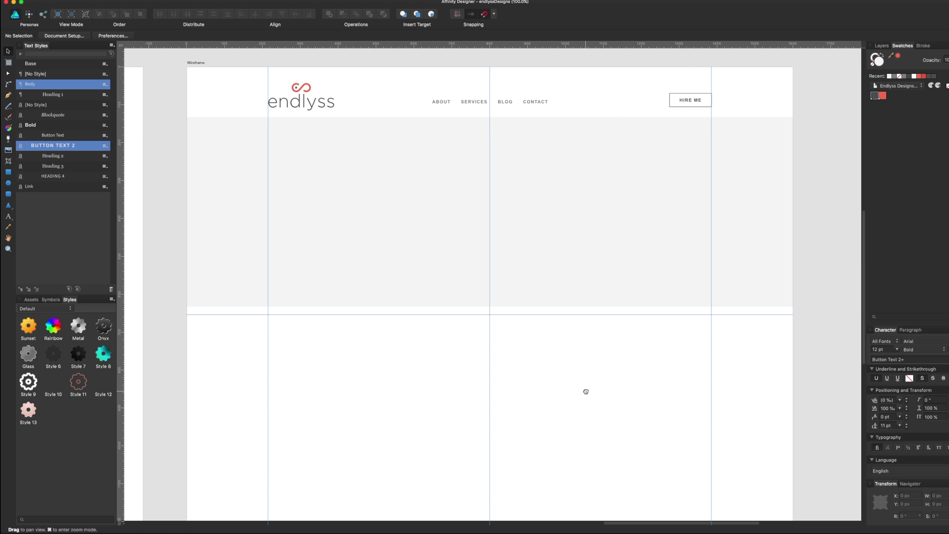
Zoom out to 75% to view the whole artboard
scroll(594, 312, down, 4)
key(super+minus)
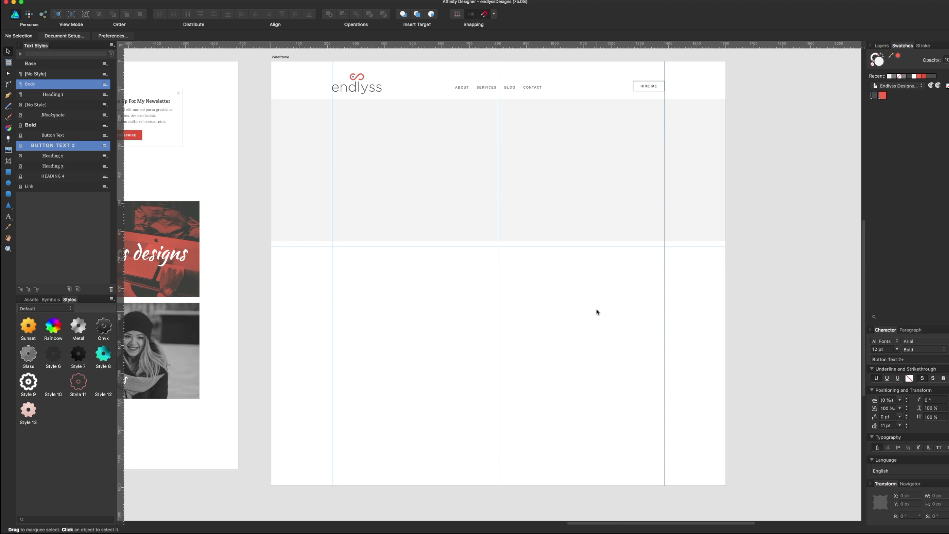
scroll(562, 303, up, 2)
scroll(561, 303, right, 2)
Copy the 'Brand Strategy Consultancy For Small Businesses' heading from the HOME section of the website copy
key(super+Tab)
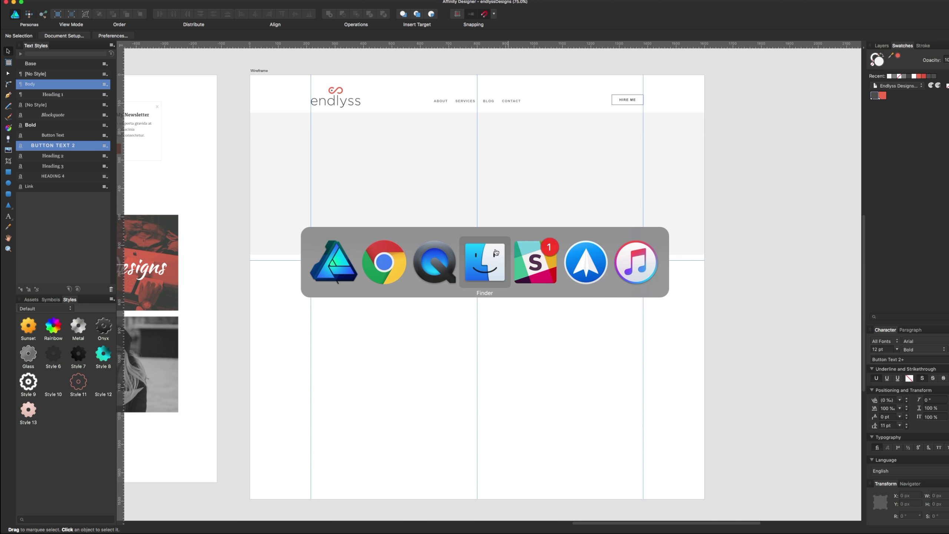
scroll(669, 194, up, 15)
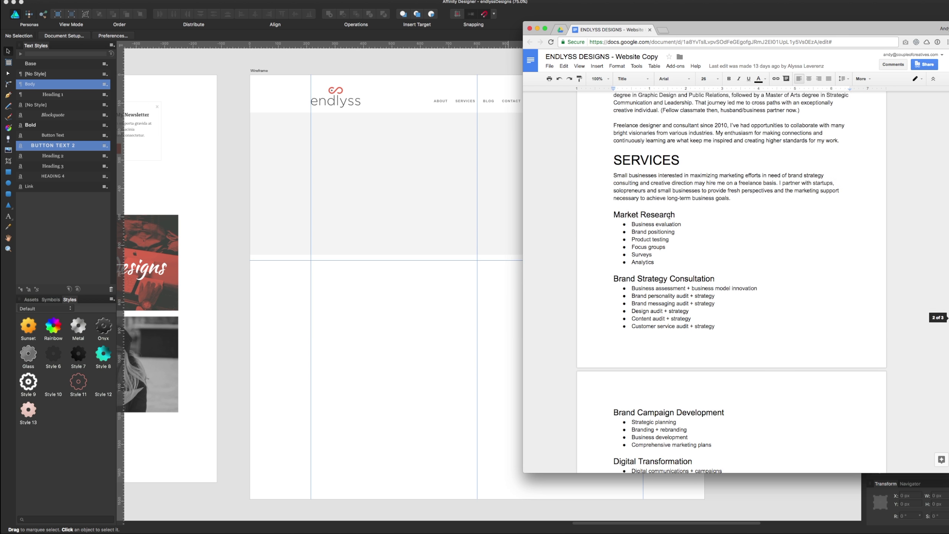
scroll(669, 191, up, 10)
scroll(670, 185, up, 5)
click(670, 182)
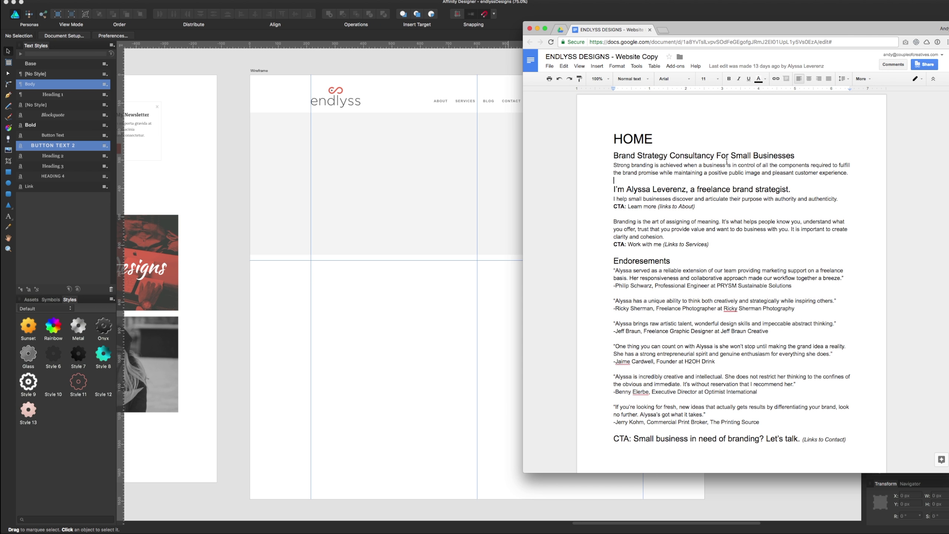
drag(791, 156, 613, 156)
key(super+c)
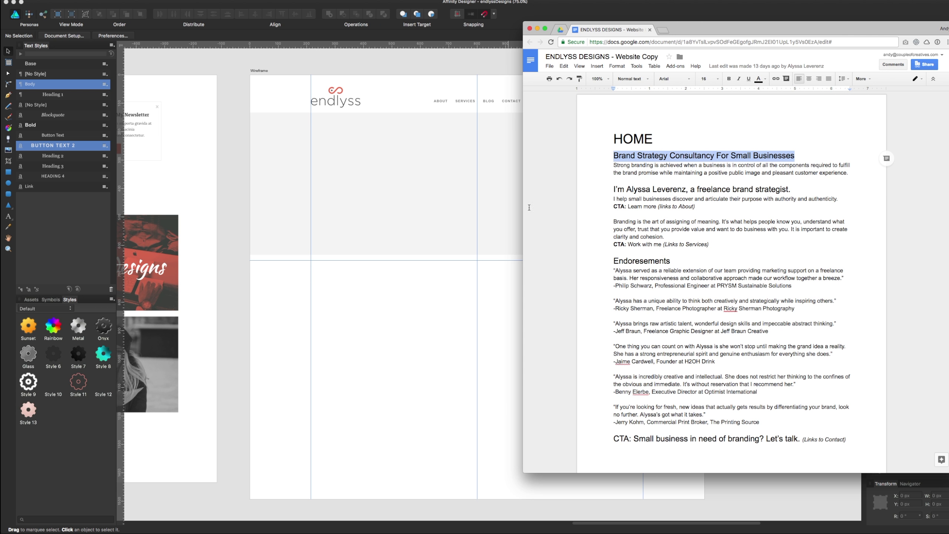
click(425, 307)
Paste the heading as artistic text and break it onto two lines
key(t)
key(super+v)
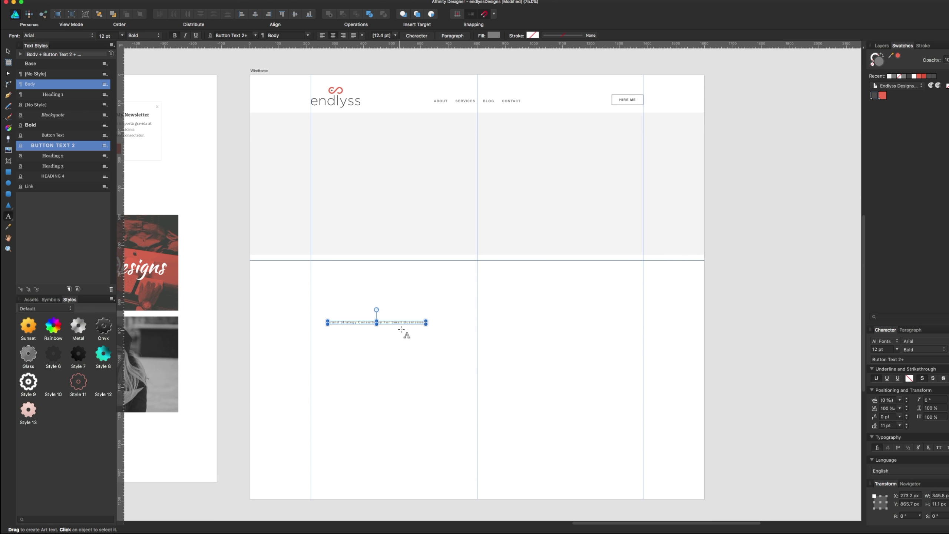
triple_click(390, 321)
click(389, 322)
key(Return)
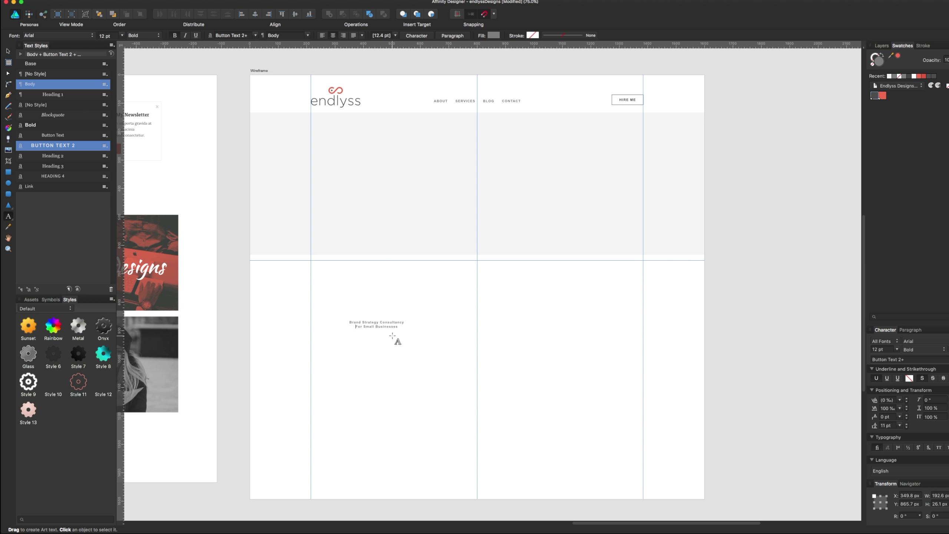
key(super+a)
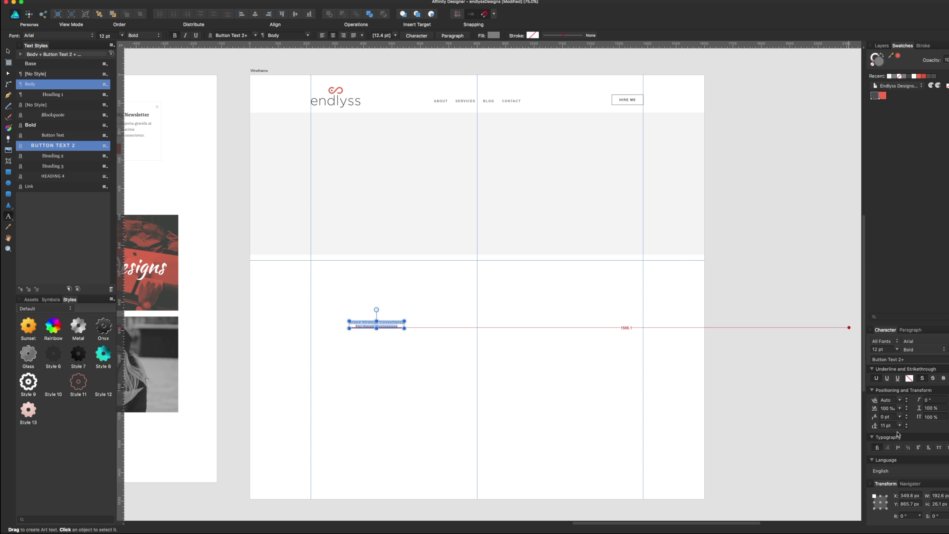
Set the headline's kerning to 0, font to Patua One and size to 24 pt
drag(899, 414, 898, 417)
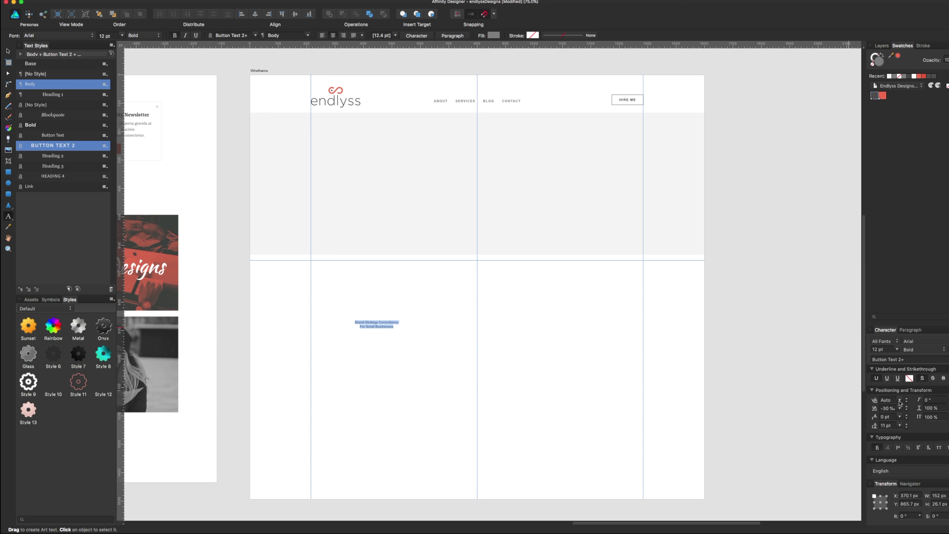
click(899, 400)
click(885, 460)
click(909, 329)
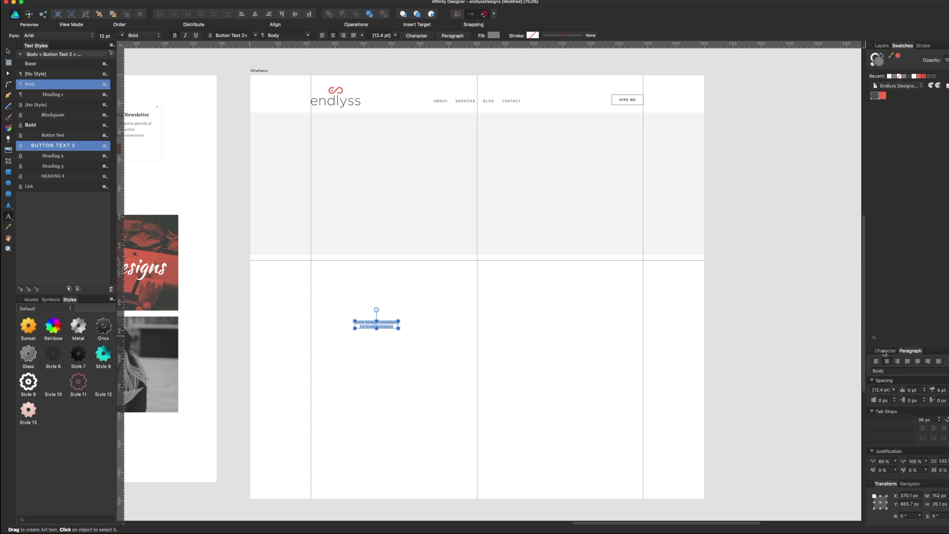
click(882, 351)
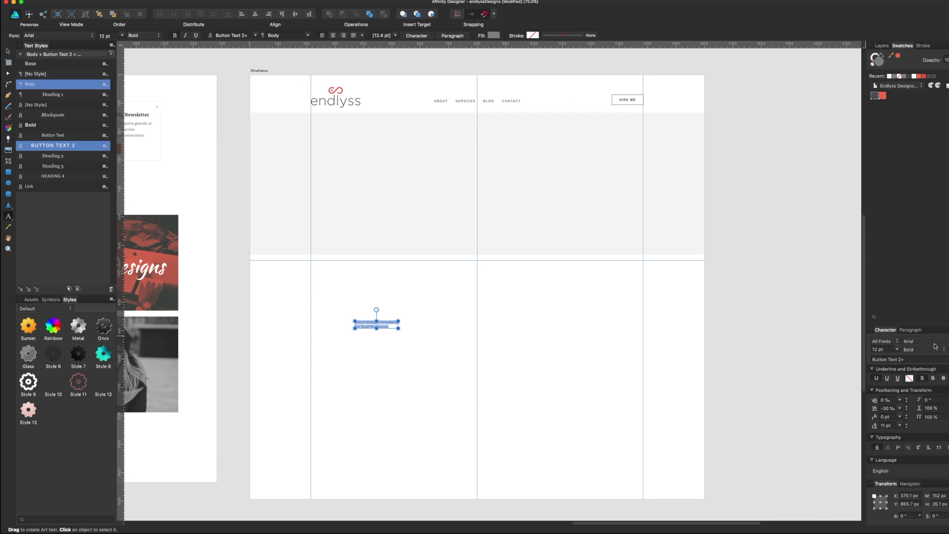
click(935, 346)
click(908, 358)
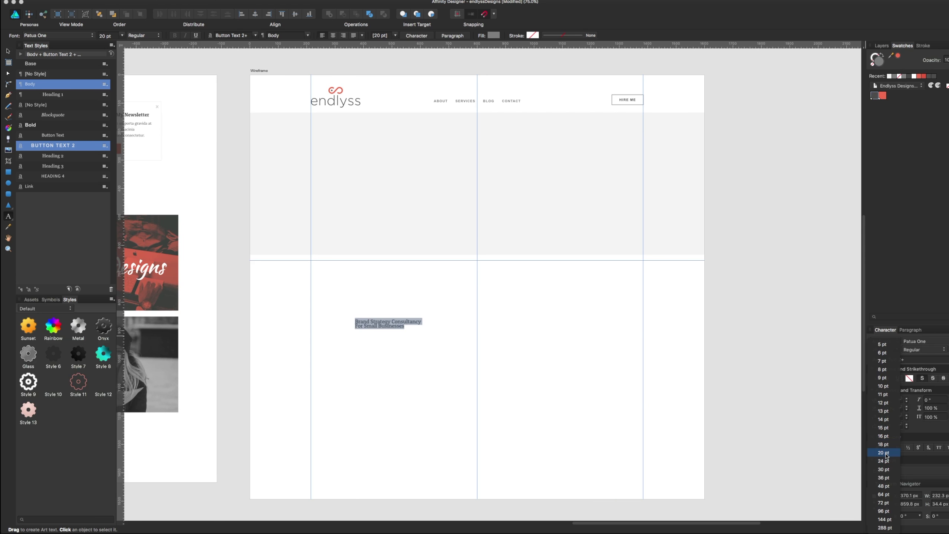
click(887, 462)
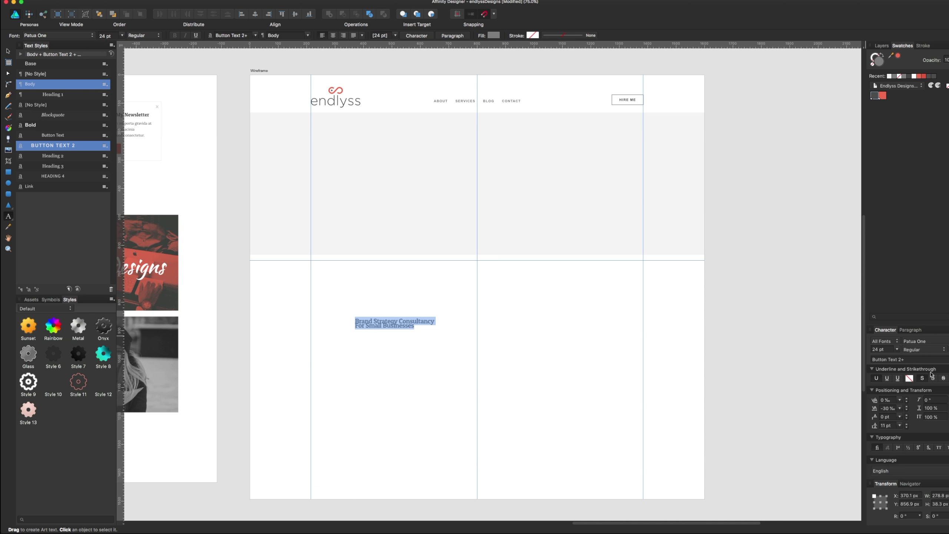
Reset the headline's tracking to 0% and raise its leading to 24 pt
click(900, 408)
click(894, 464)
click(905, 424)
click(905, 424)
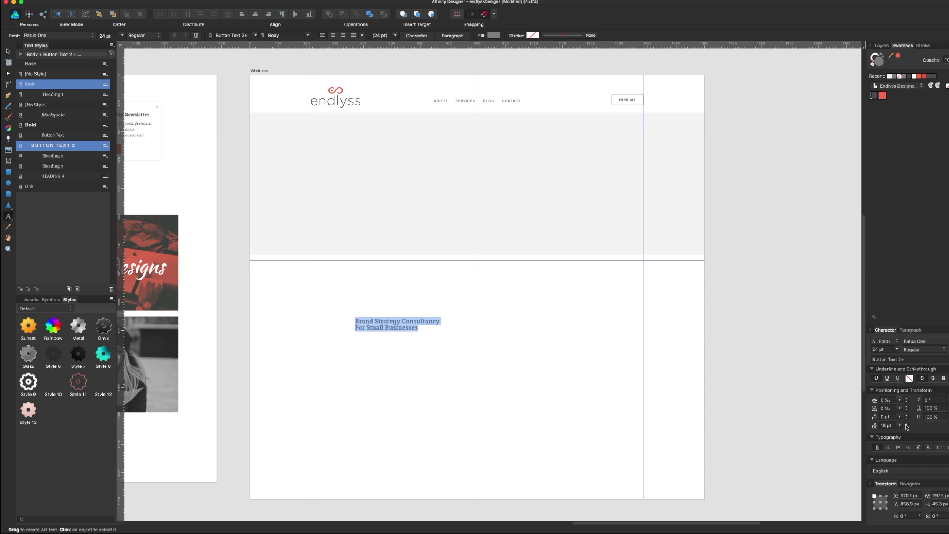
click(906, 424)
click(905, 424)
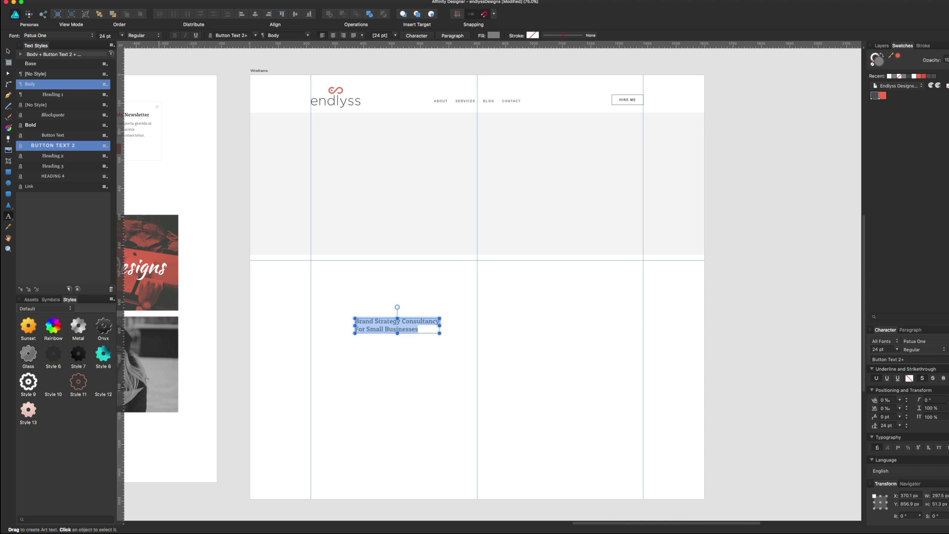
Move the headline up into the grey hero and roughly shorten the hero rectangle
key(Escape)
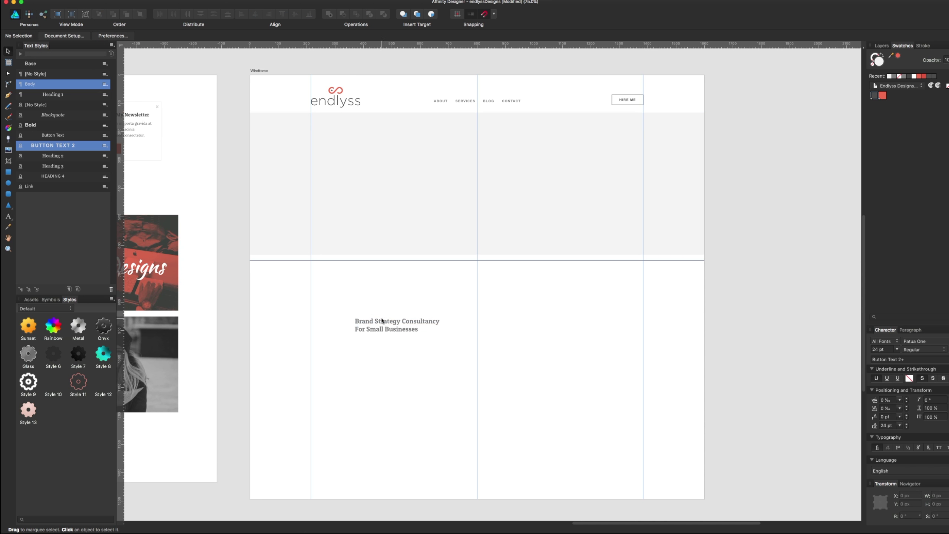
mouse_move(385, 321)
mouse_down()
mouse_move(345, 154)
mouse_move(365, 141)
mouse_up()
click(442, 233)
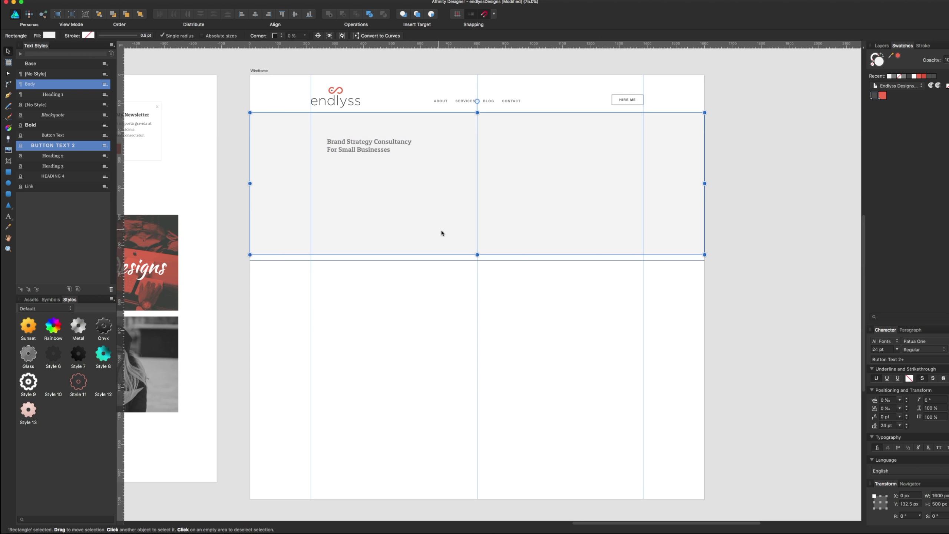
drag(477, 255, 477, 226)
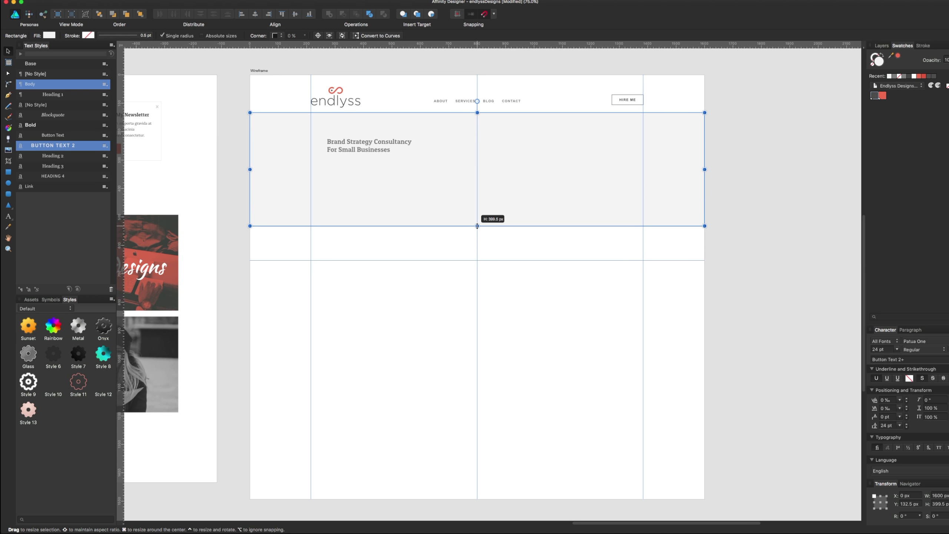
drag(476, 226, 477, 226)
key(ctrl+z)
key(ctrl+shift+z)
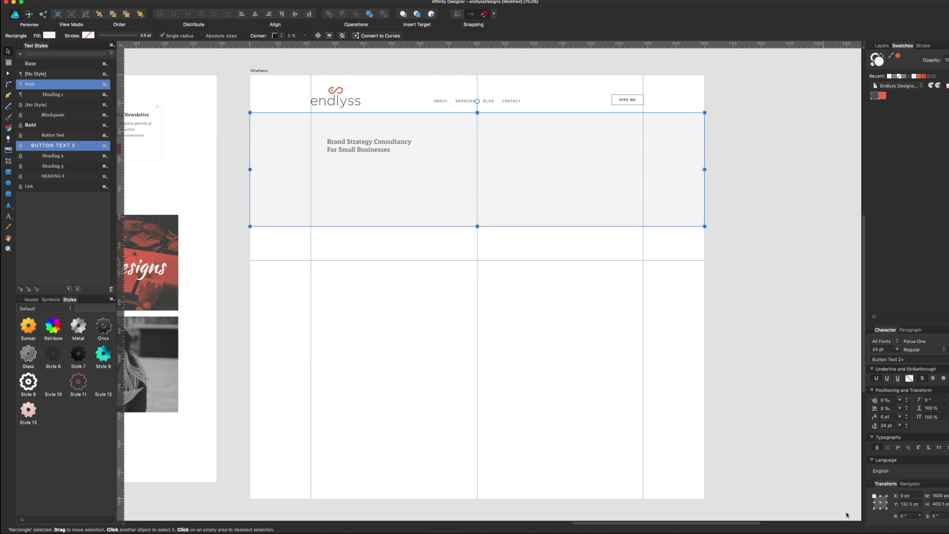
Set the hero rectangle's height to 400 px in the Transform panel
double_click(944, 503)
text(4000)
key(Return)
double_click(944, 503)
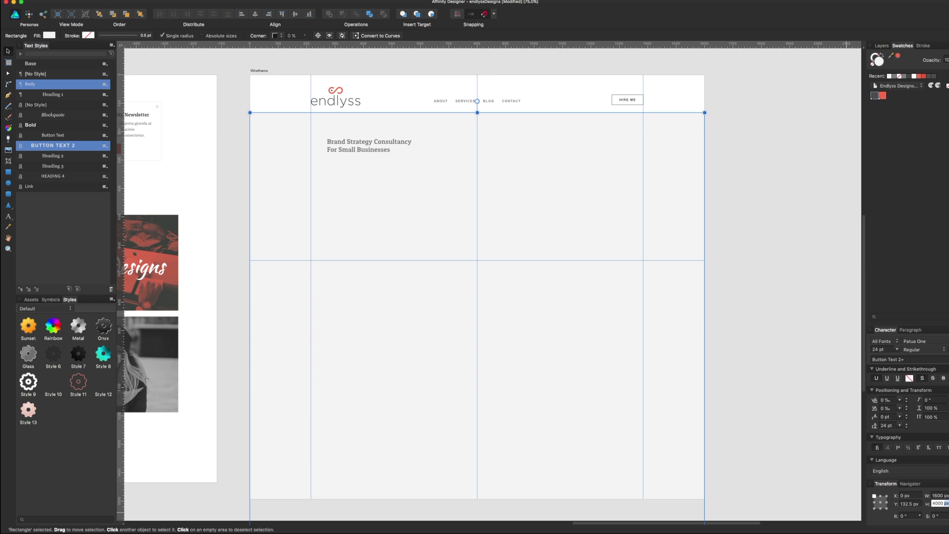
text(400)
key(Return)
key(Escape)
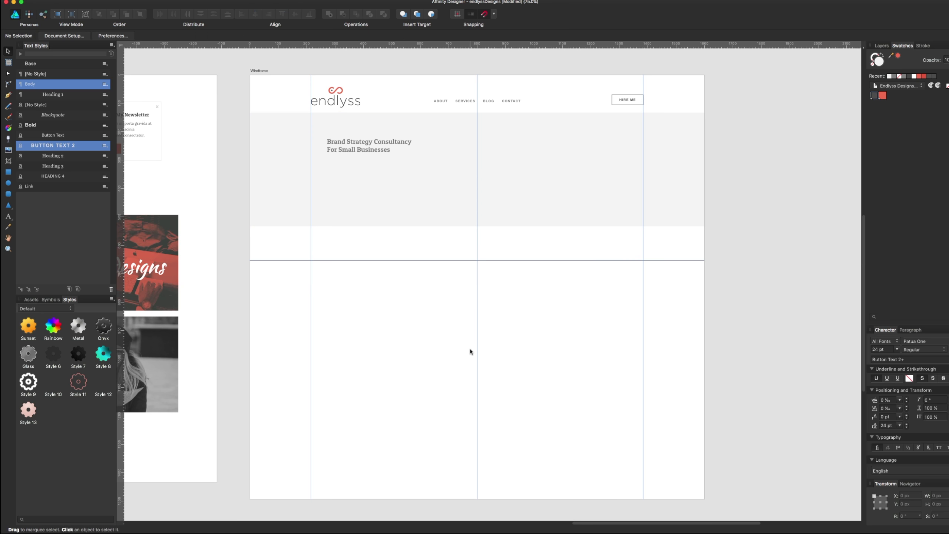
scroll(447, 421, up, 5)
drag(447, 421, 447, 420)
Darken the headline colour, enlarge it to 36 pt and raise its leading to 38 pt
key(super+1)
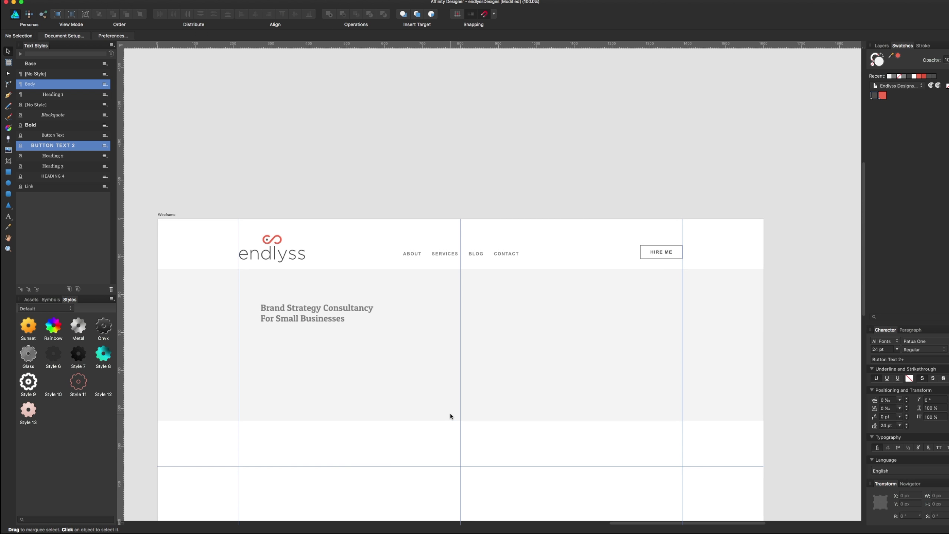
click(317, 315)
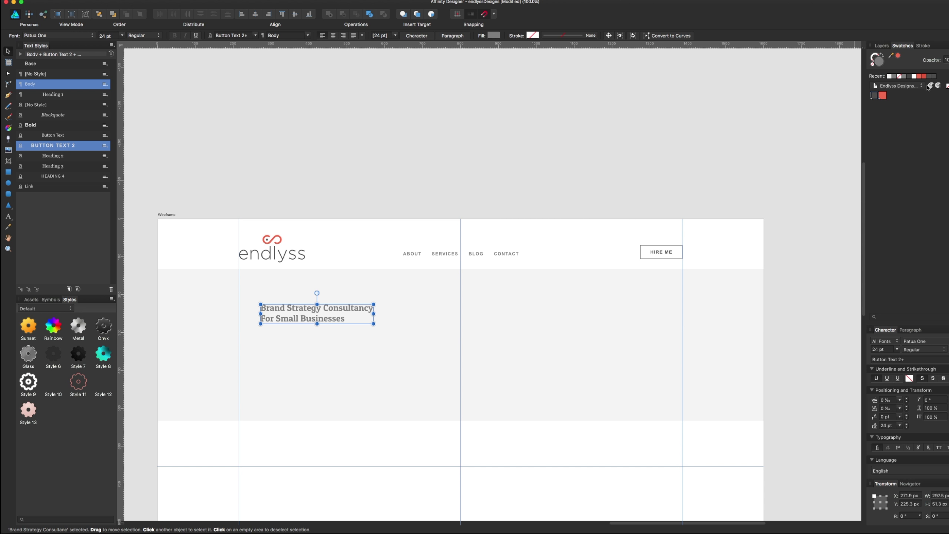
click(876, 95)
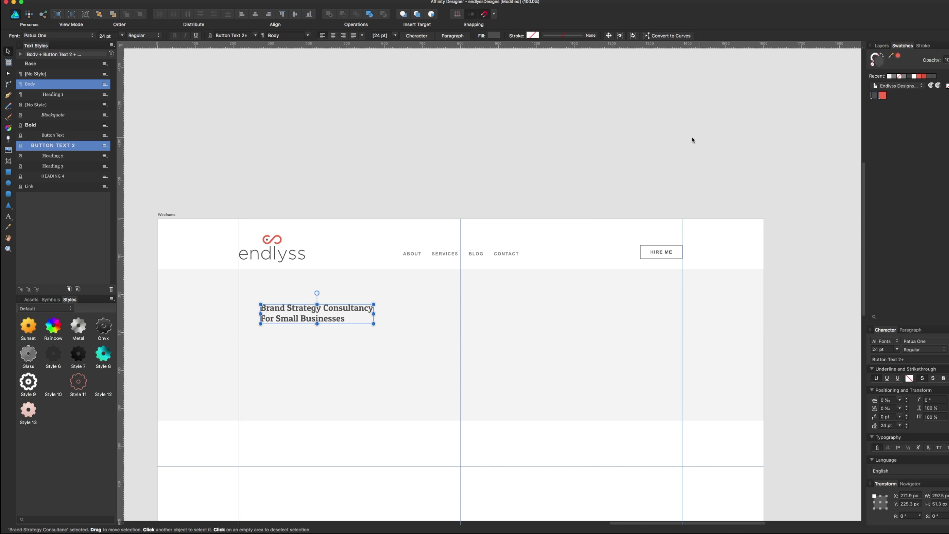
scroll(586, 172, down, 1)
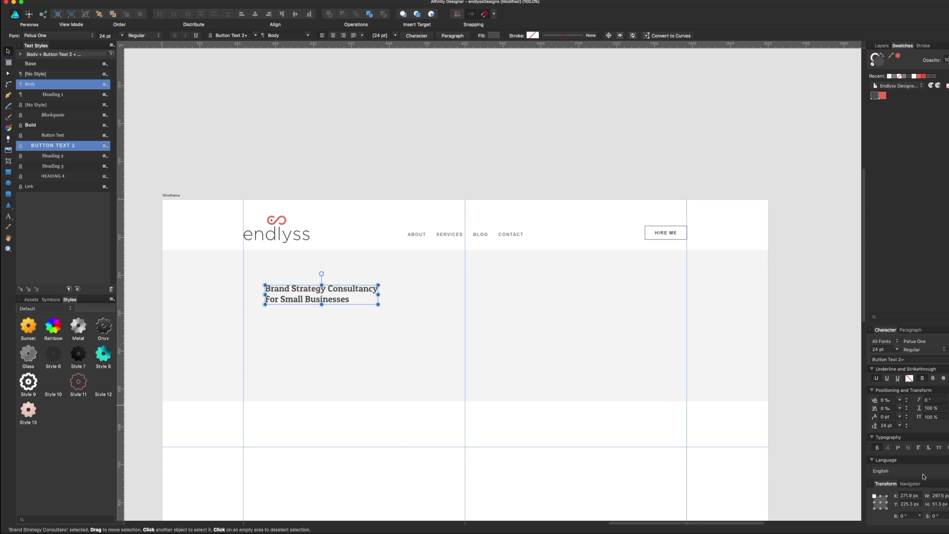
click(896, 351)
click(890, 479)
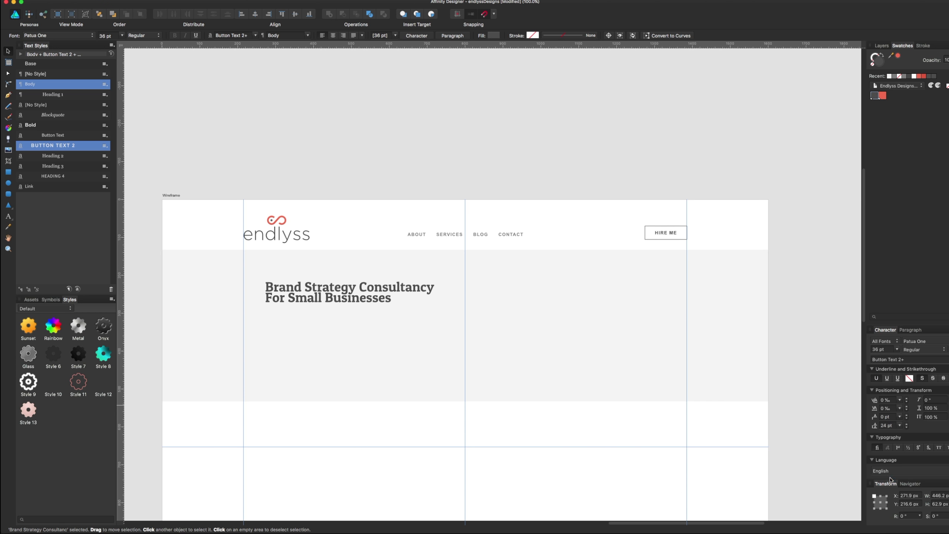
click(905, 424)
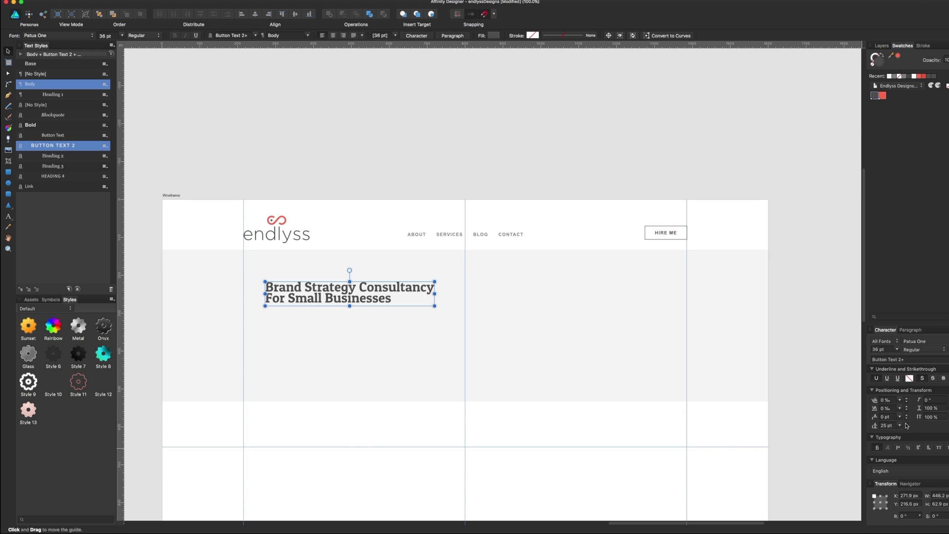
click(906, 424)
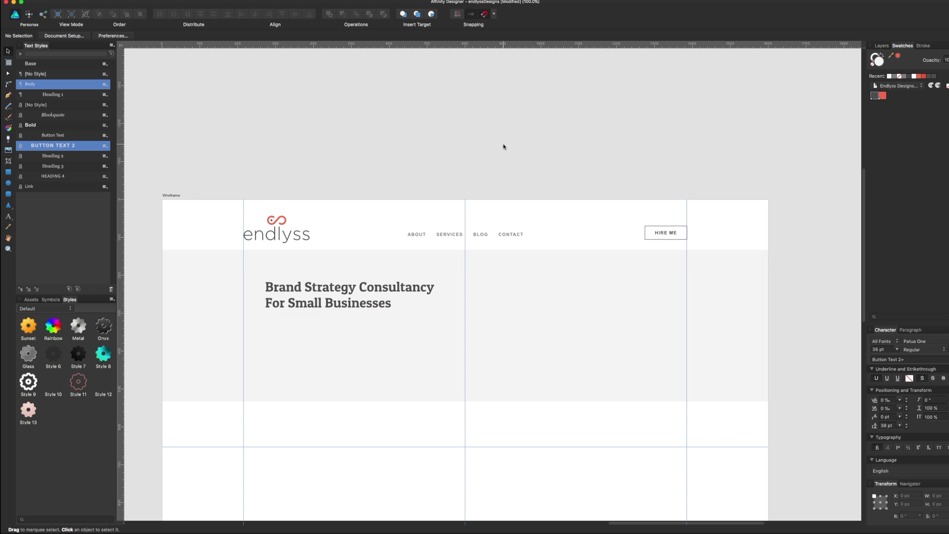
Move the headline onto the hero's middle column guide and centre-align its lines
scroll(523, 142, left, 3)
scroll(523, 142, down, 1)
drag(421, 296, 405, 299)
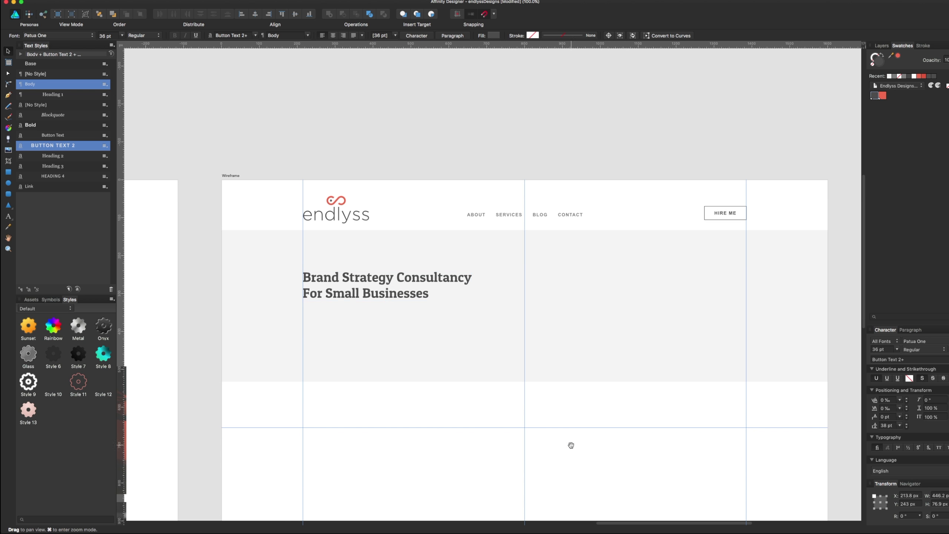
scroll(570, 444, down, 3)
scroll(570, 444, right, 3)
drag(368, 225, 502, 226)
click(332, 35)
Extend the hero rectangle up to the artboard top and send it behind the header
key(Escape)
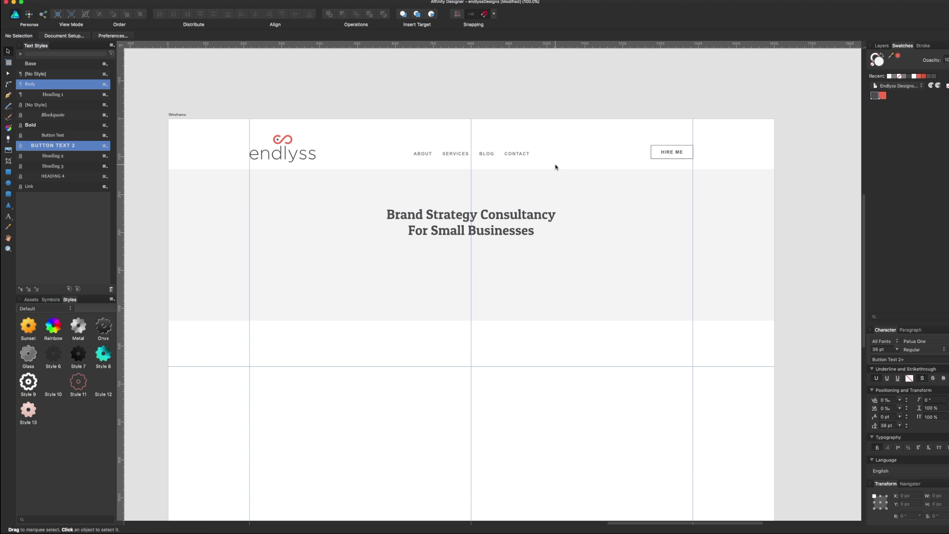
click(530, 189)
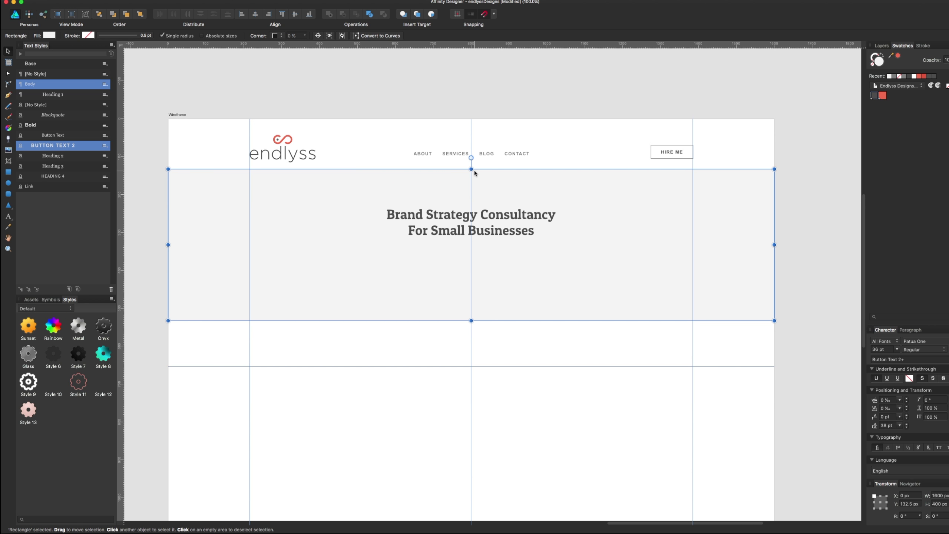
drag(467, 170, 472, 116)
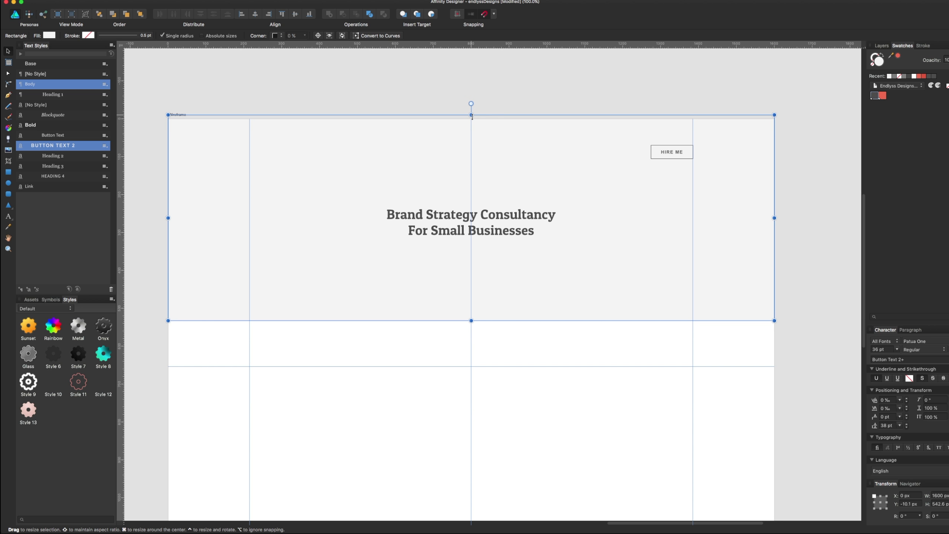
key(ctrl+shift+bracketleft)
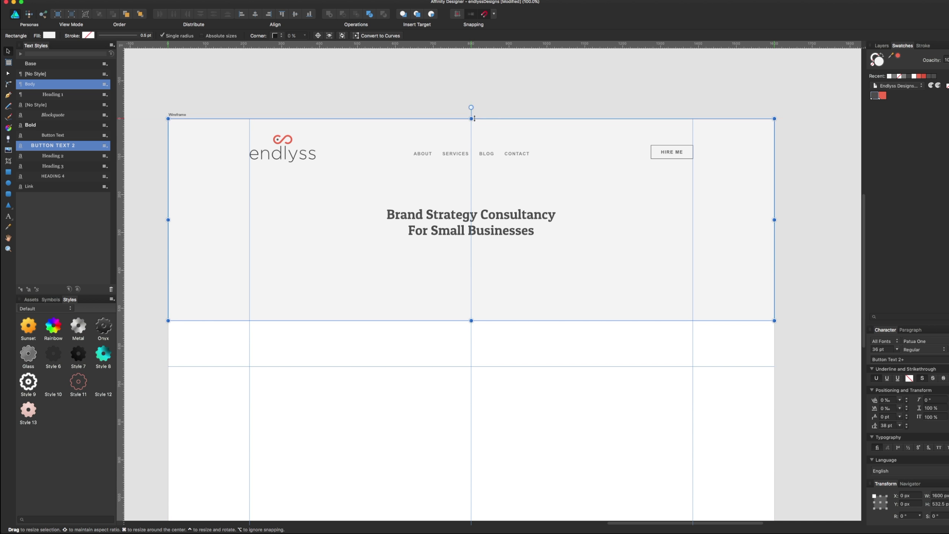
key(ctrl+d)
click(533, 299)
drag(471, 321, 471, 324)
Set the hero height to 550 px and nudge the headline up slightly
click(936, 505)
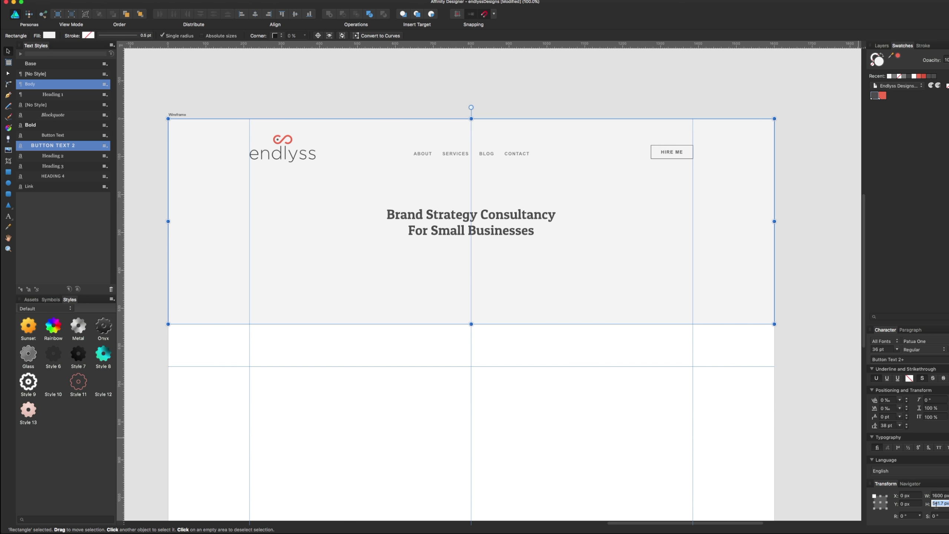
text(550)
key(Return)
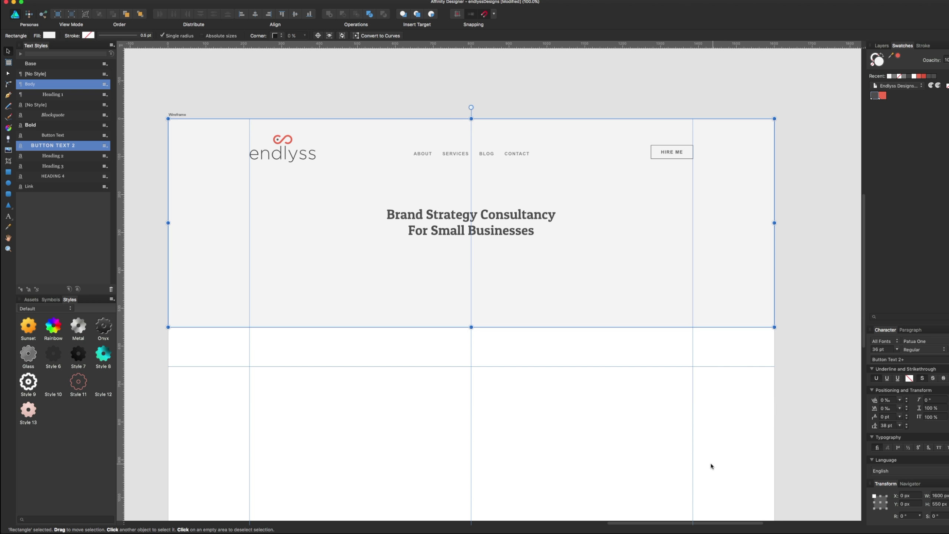
click(711, 465)
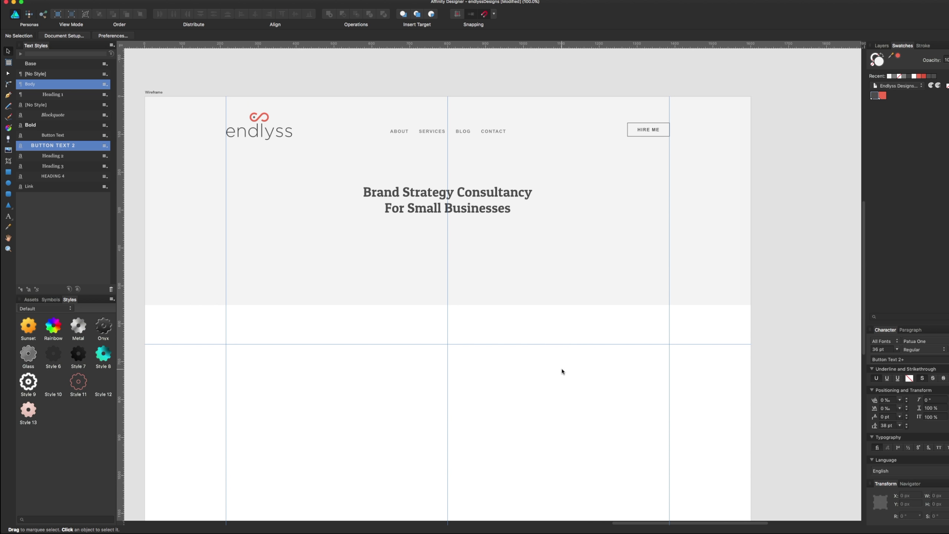
scroll(519, 367, up, 2)
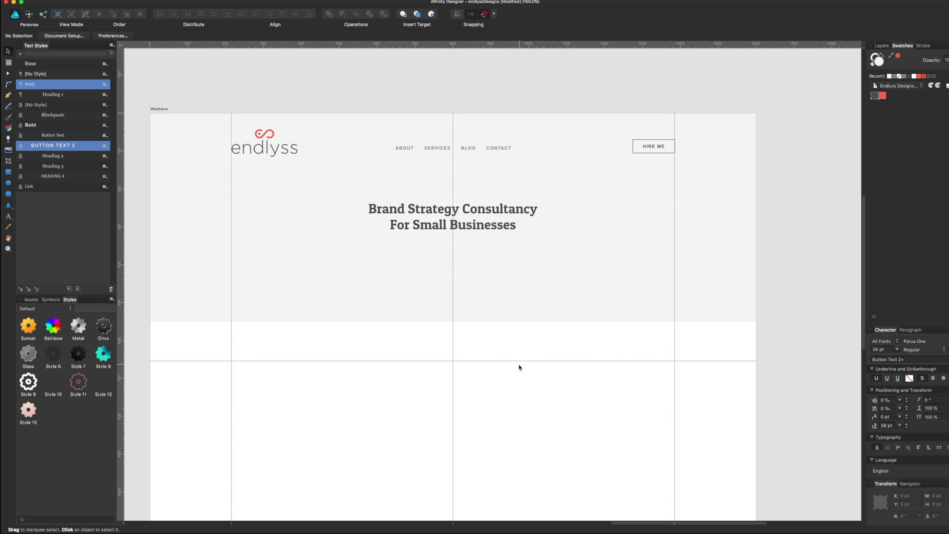
scroll(497, 387, left, 3)
scroll(547, 394, left, 2)
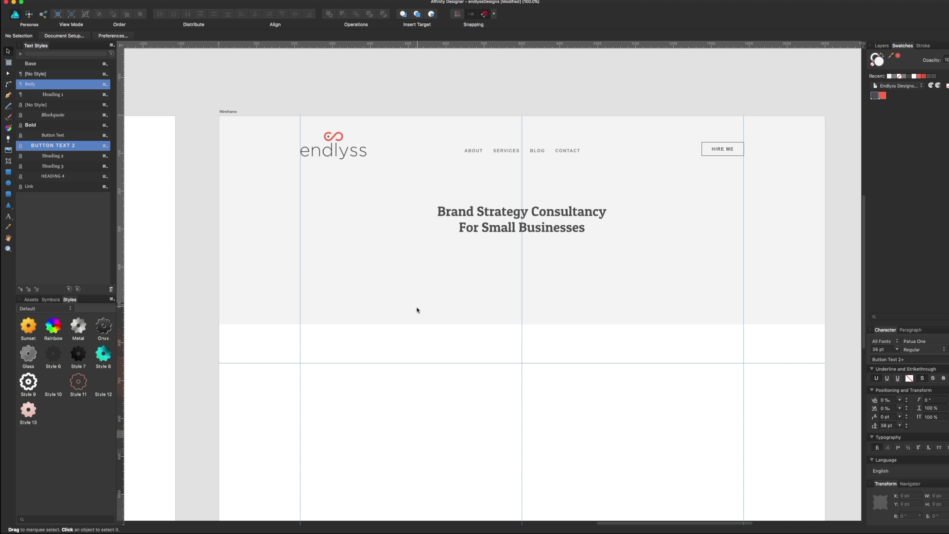
scroll(422, 354, right, 2)
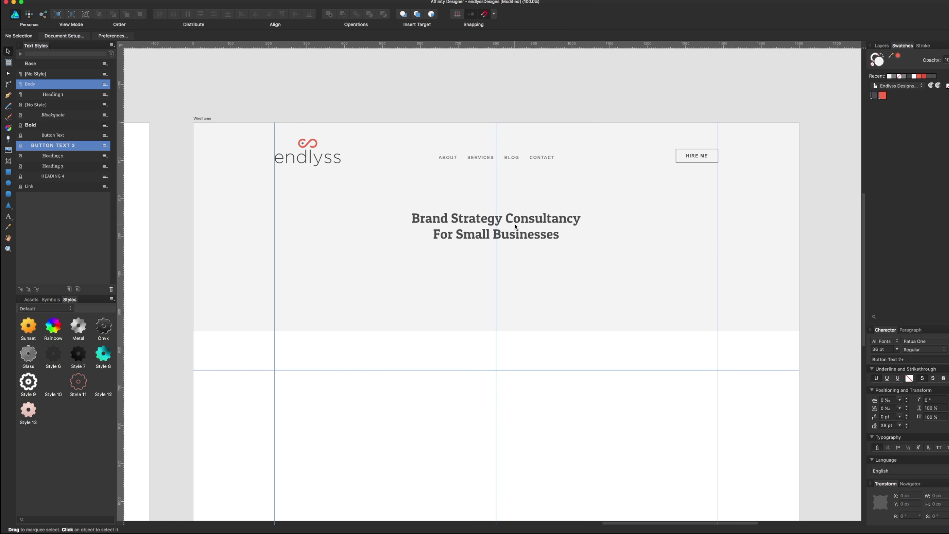
drag(514, 226, 516, 223)
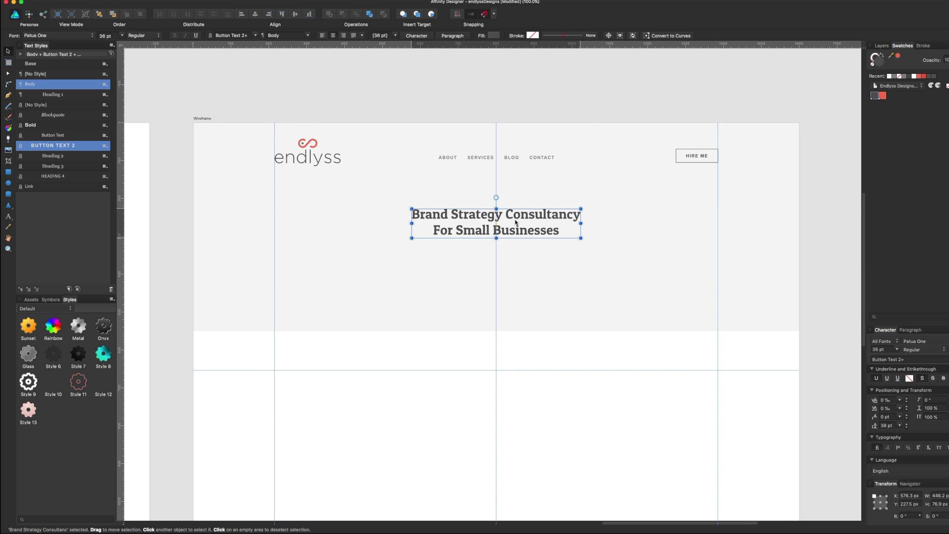
click(488, 283)
Select the 'Strong branding…' intro paragraph in the website copy and return to the design
key(super+Tab)
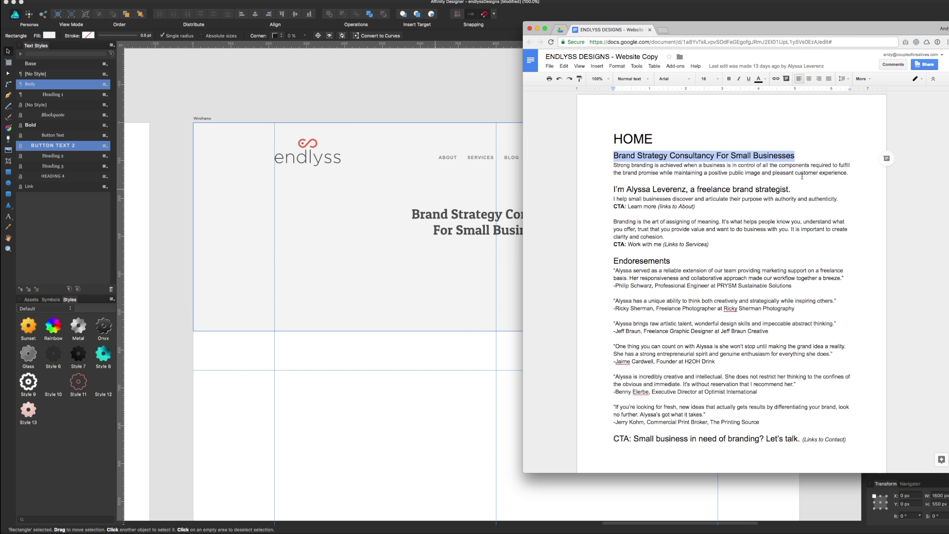
drag(850, 174, 614, 166)
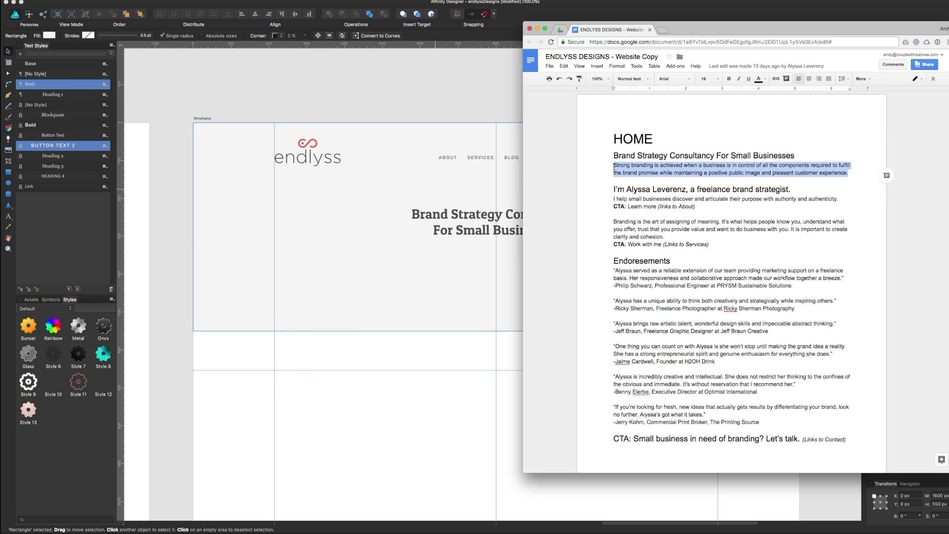
click(405, 392)
key(t)
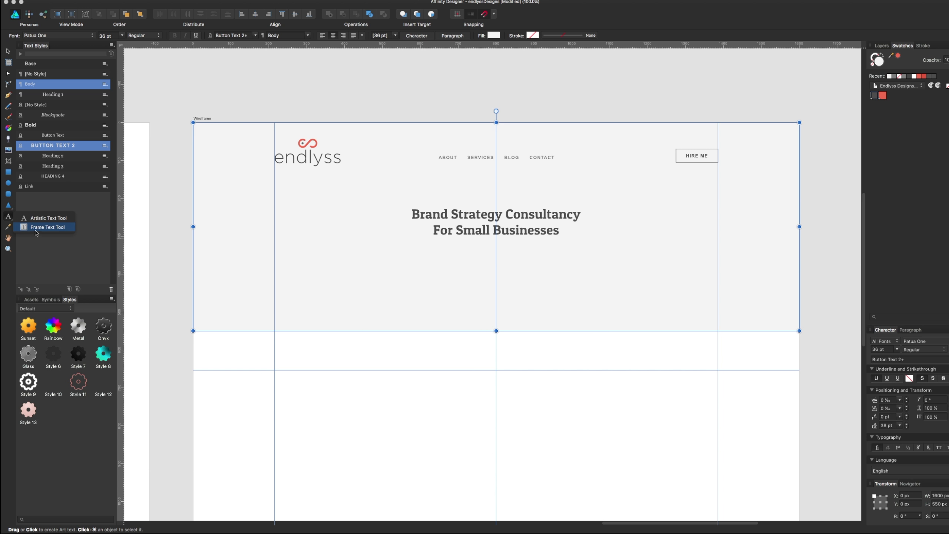
Paste the paragraph into a new text frame, centre-aligned and wrapped to three lines
drag(7, 216, 37, 230)
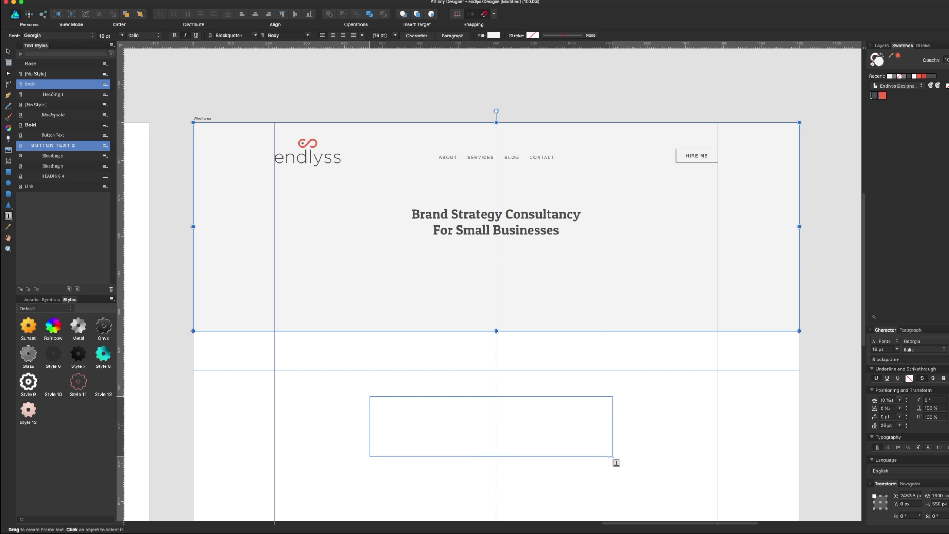
drag(483, 438, 622, 464)
key(ctrl+v)
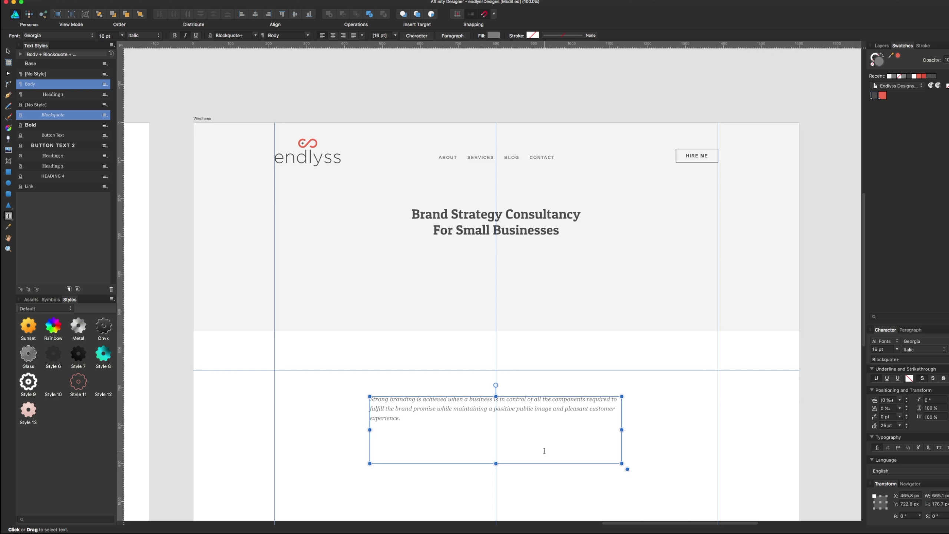
key(ctrl+a)
click(333, 36)
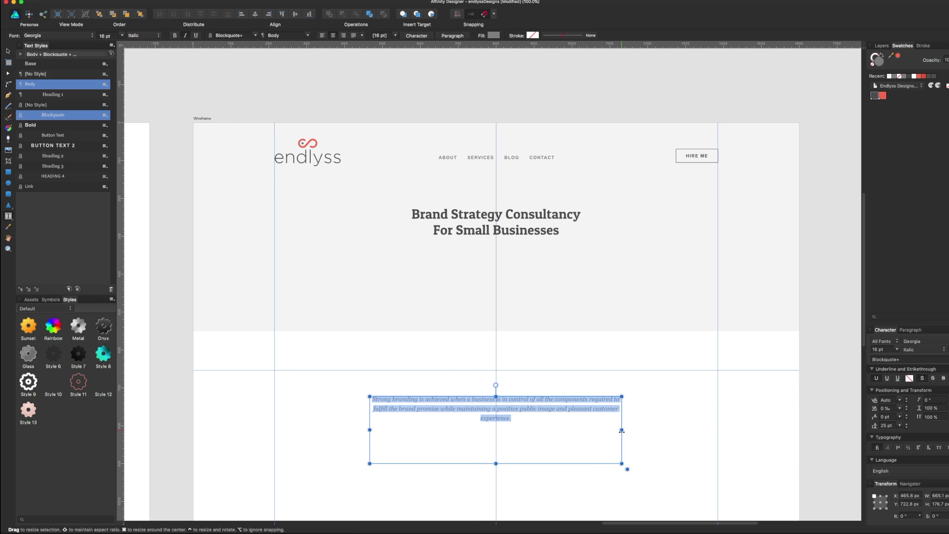
drag(621, 429, 640, 430)
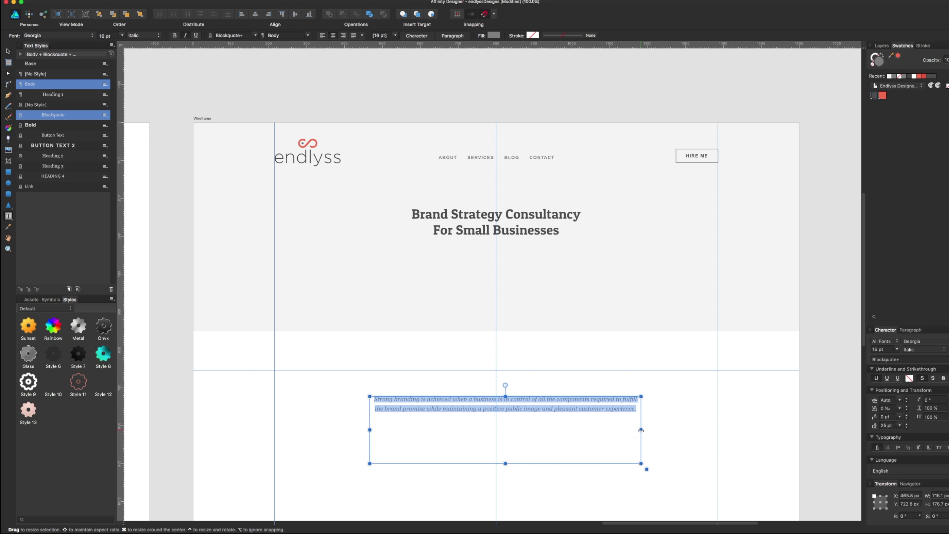
drag(641, 429, 583, 429)
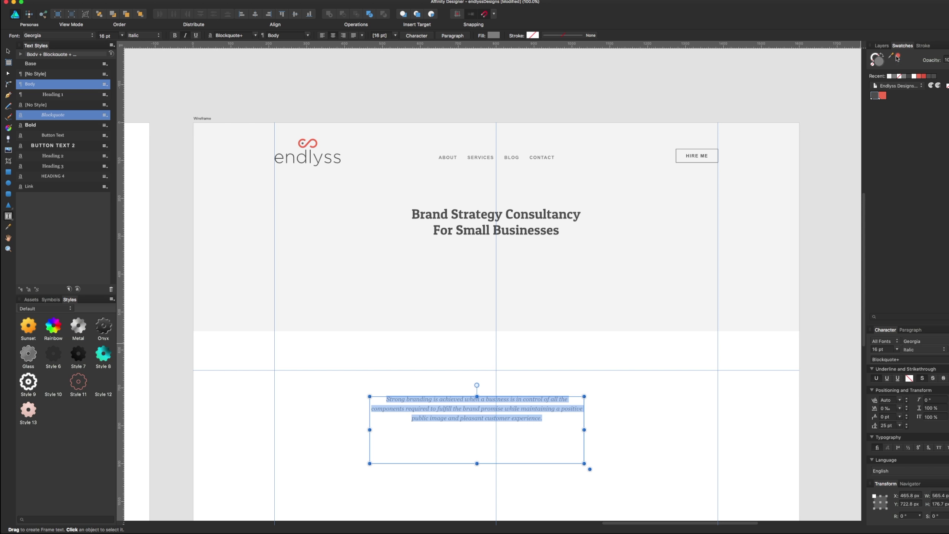
Make the paragraph darker grey Lora Regular and move it under the headline
click(909, 77)
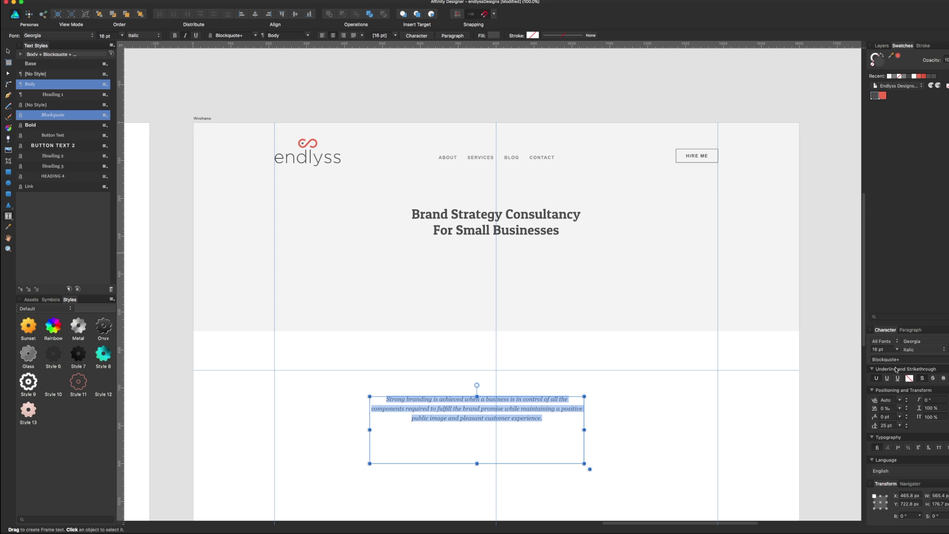
click(915, 341)
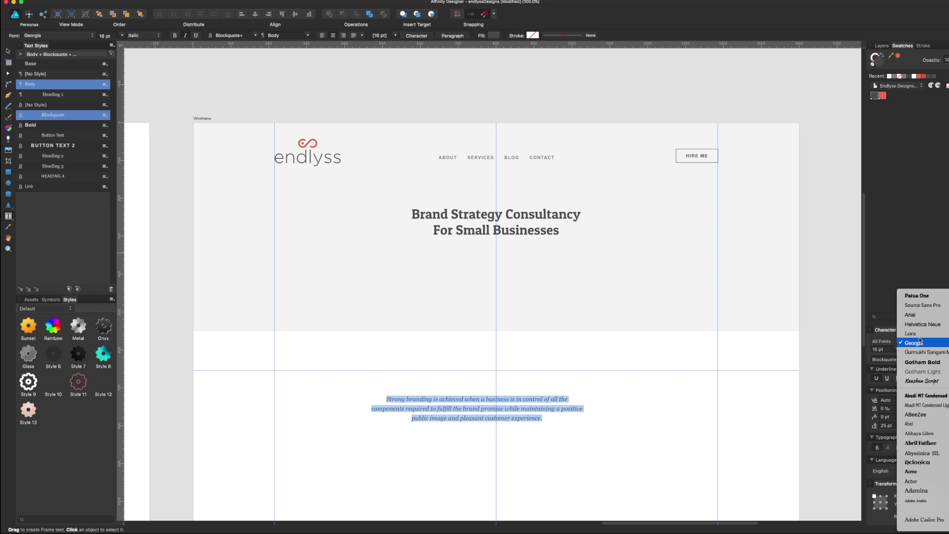
click(918, 333)
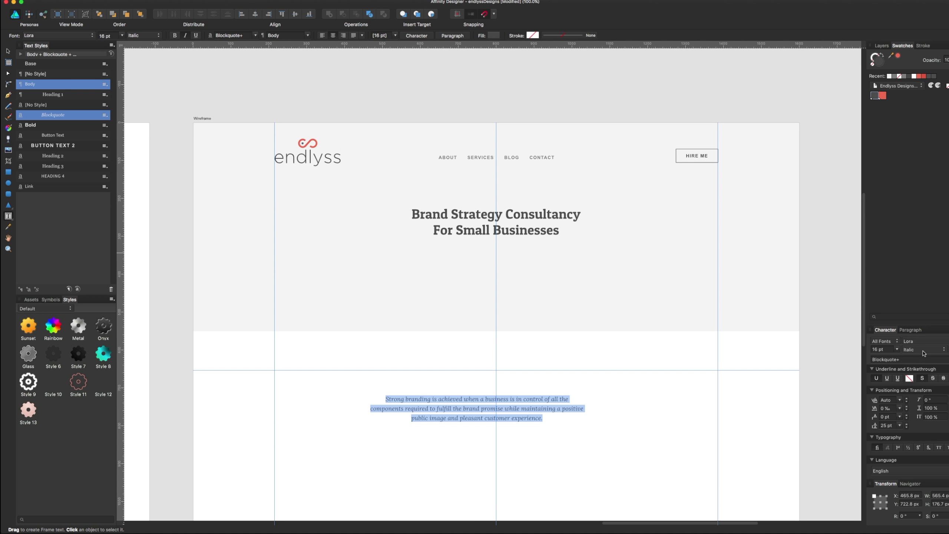
click(922, 353)
click(917, 363)
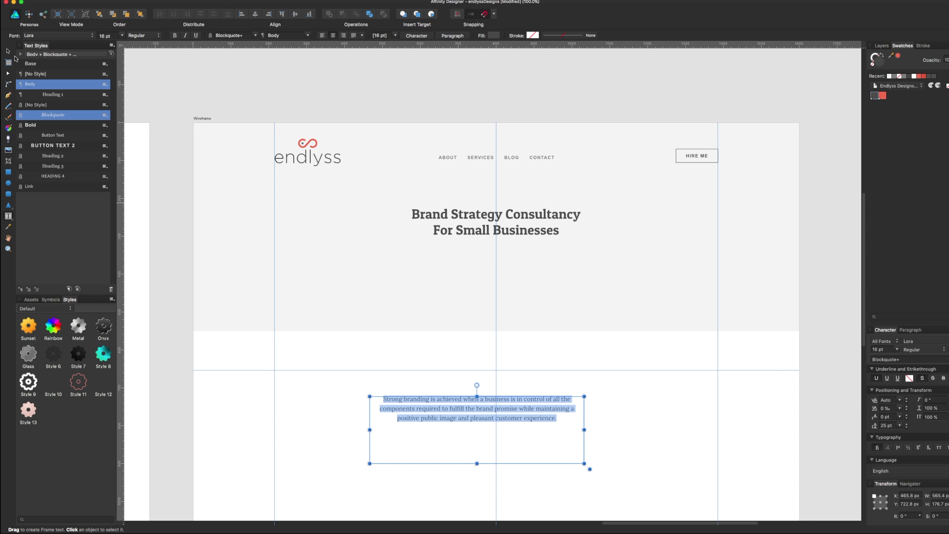
click(8, 51)
drag(468, 404, 490, 267)
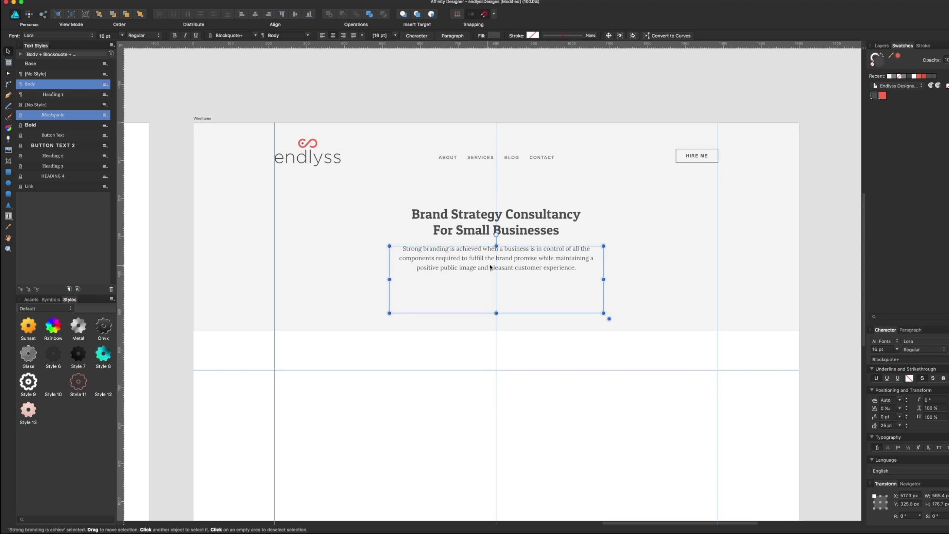
shift+click(519, 235)
Nudge the hero headline and paragraph up together, then check the HIRE ME button and hero rectangle
drag(519, 235, 519, 231)
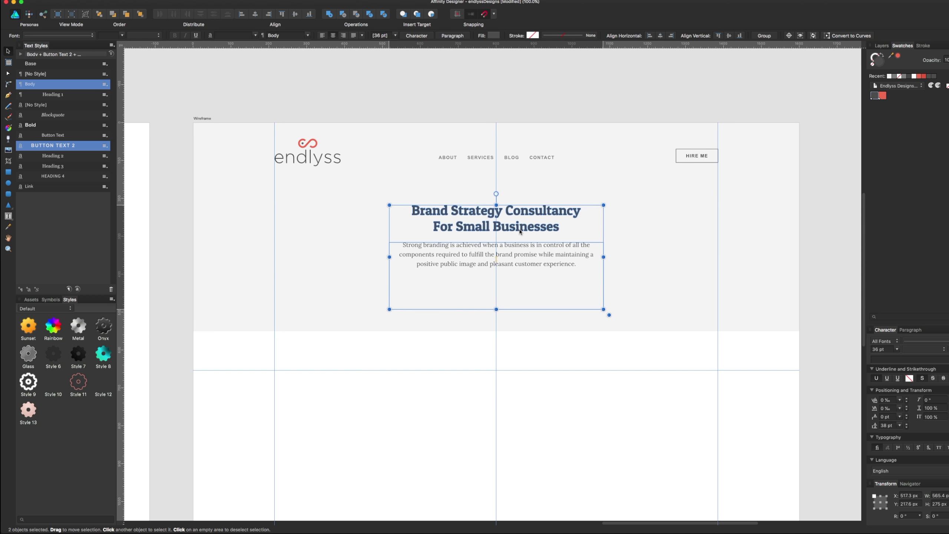
click(466, 392)
scroll(467, 392, up, 2)
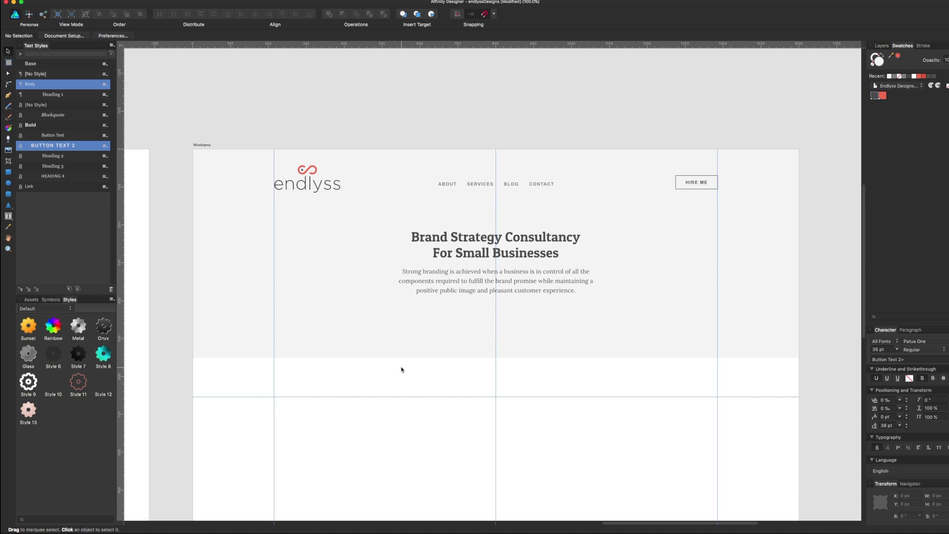
scroll(399, 363, down, 2)
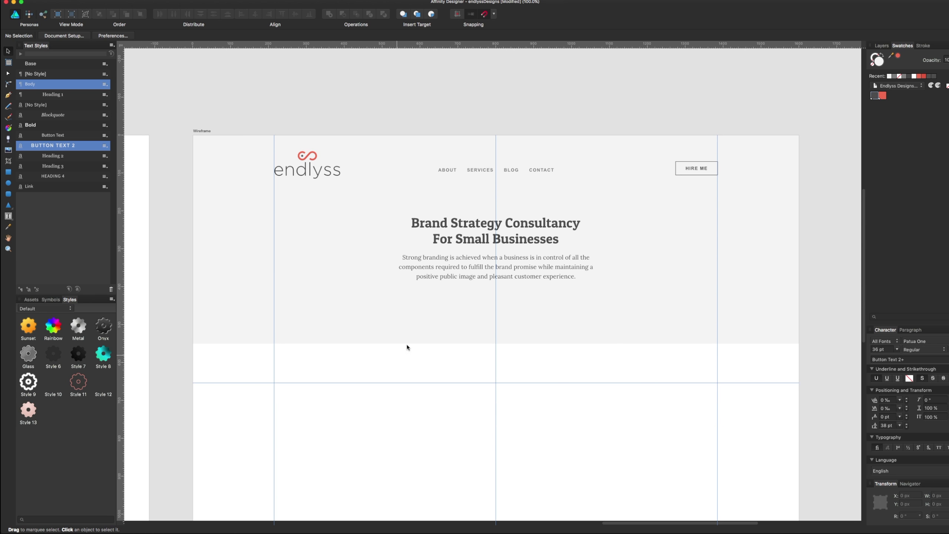
click(707, 172)
click(648, 337)
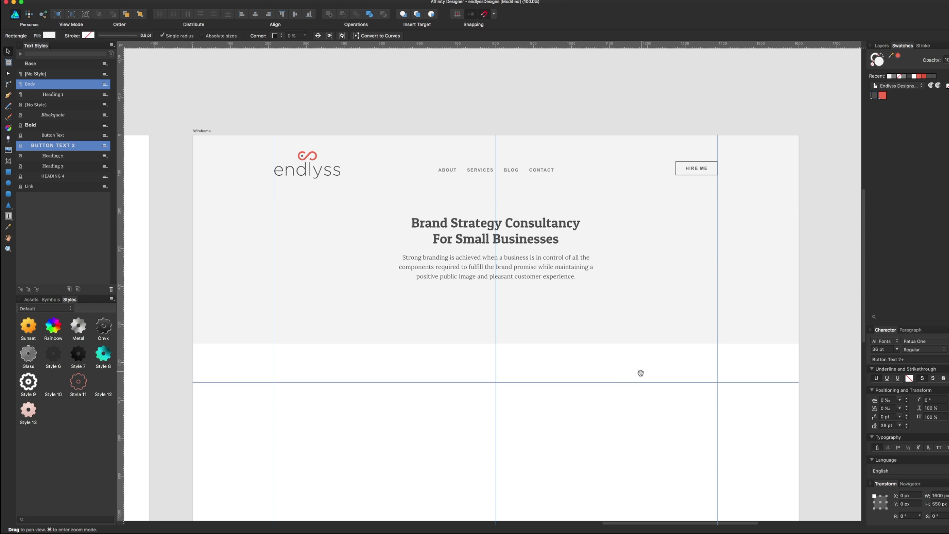
click(626, 399)
Narrow the grey hero rectangle so its edges sit on the left and right column guides
drag(620, 409, 603, 402)
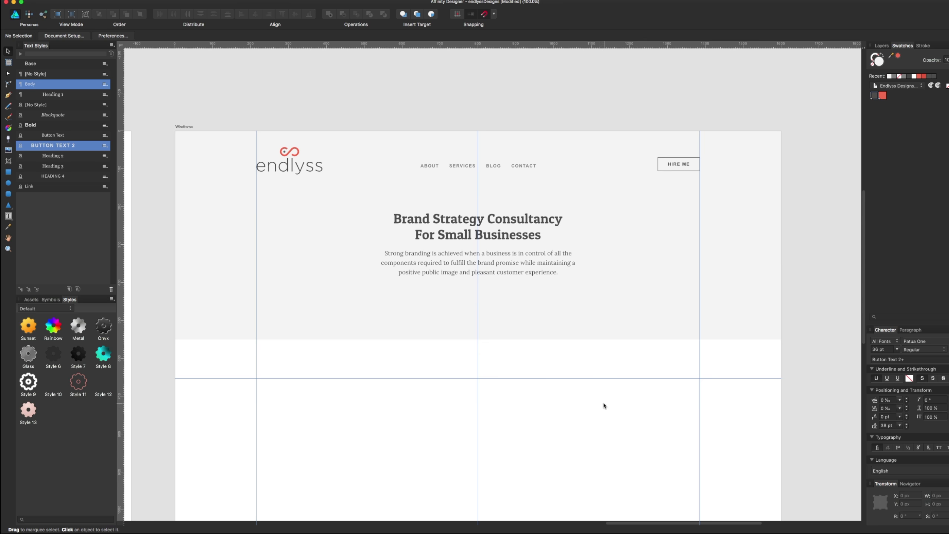
click(649, 285)
drag(781, 235, 665, 235)
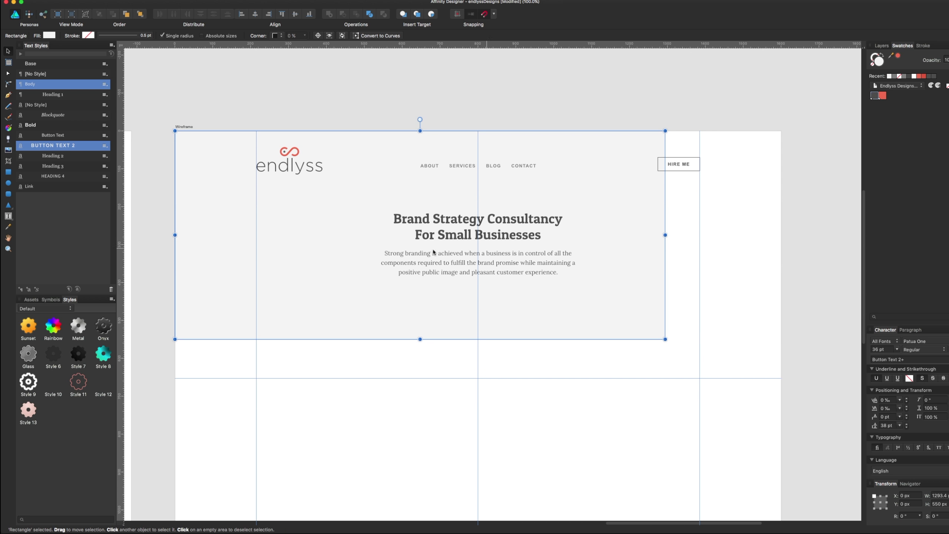
mouse_move(175, 235)
mouse_down()
mouse_move(322, 235)
mouse_move(328, 290)
mouse_up()
drag(358, 319, 349, 320)
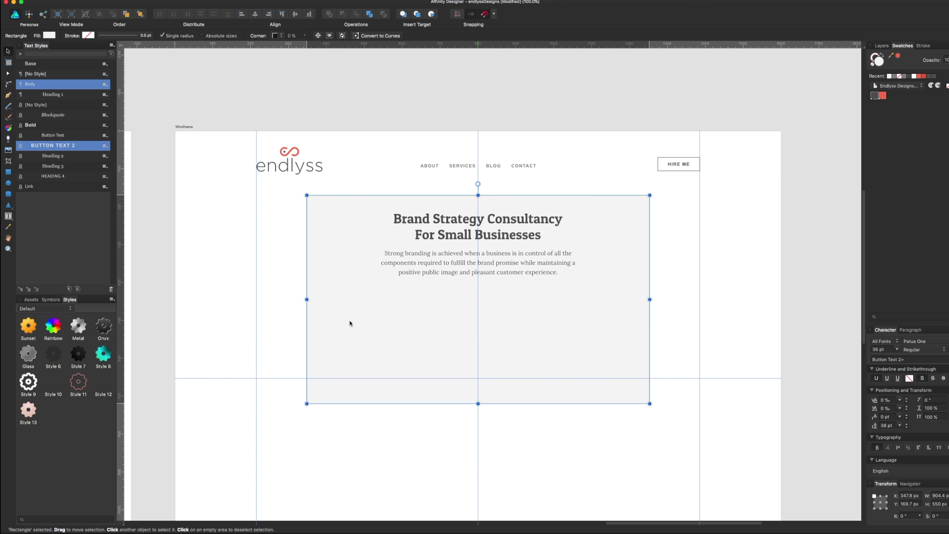
key(ctrl+z)
key(ctrl+z)
key(ctrl+z)
key(ctrl+z)
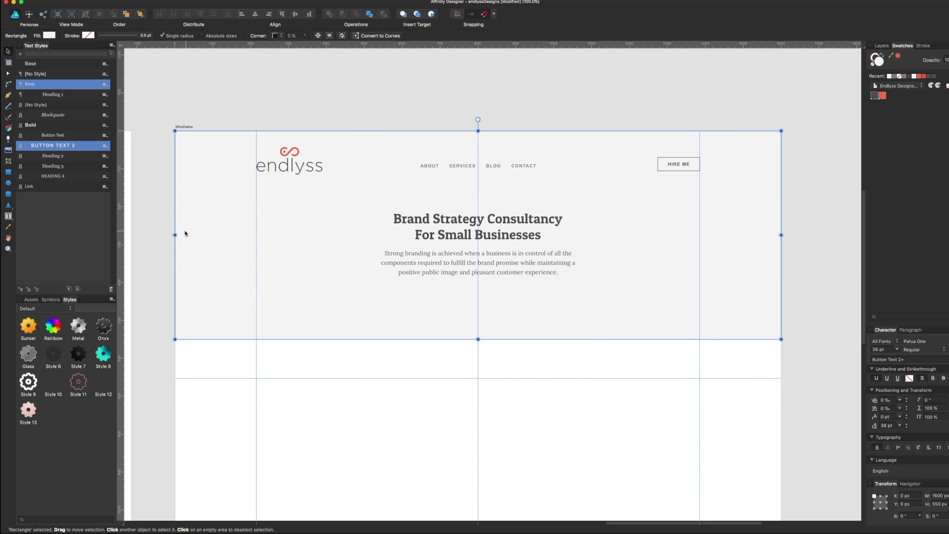
drag(174, 234, 254, 237)
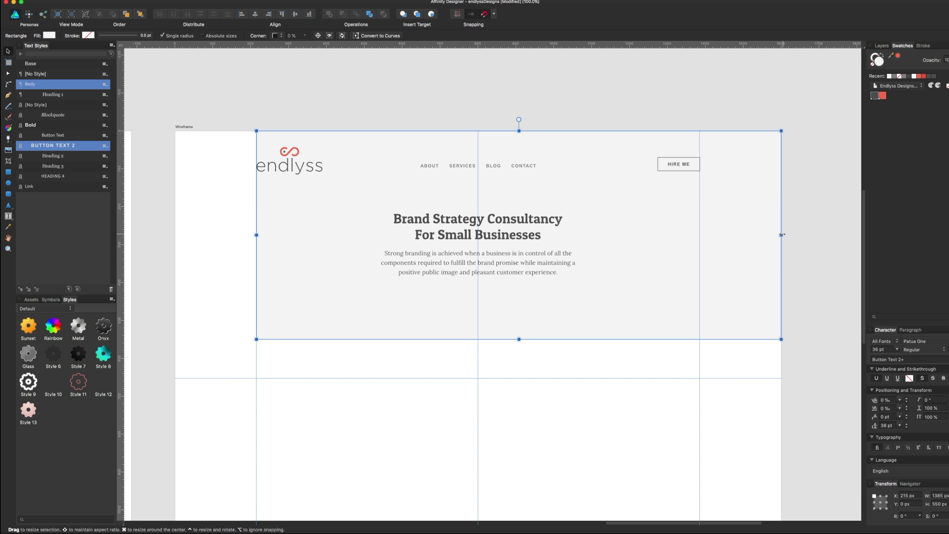
drag(780, 234, 699, 235)
click(683, 171)
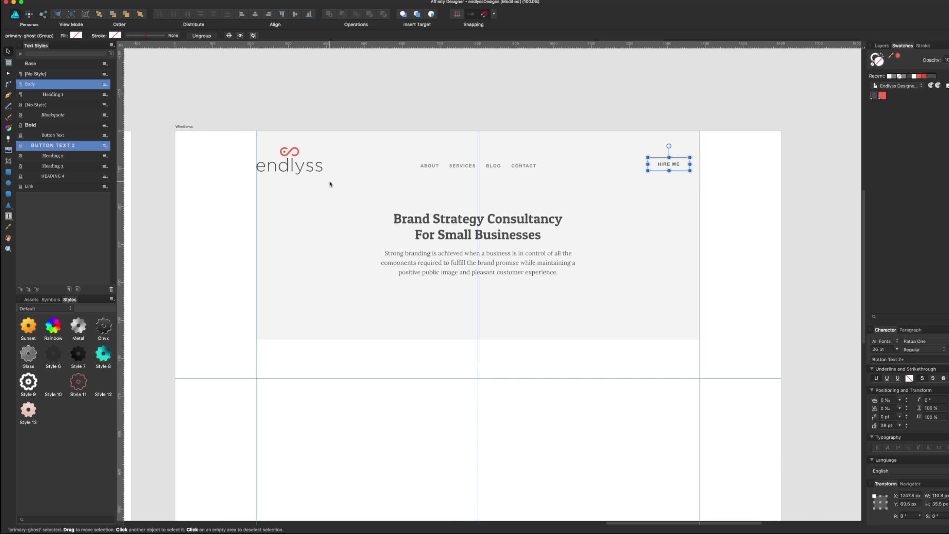
Shift the endlyss logo right, then move logo, nav, heading and hero down from the artboard top
drag(313, 170, 327, 170)
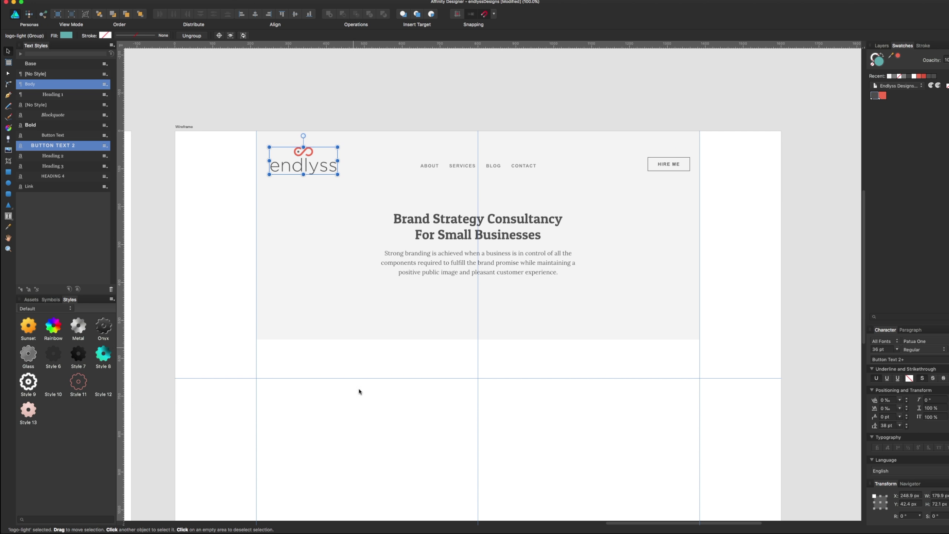
click(368, 406)
click(446, 274)
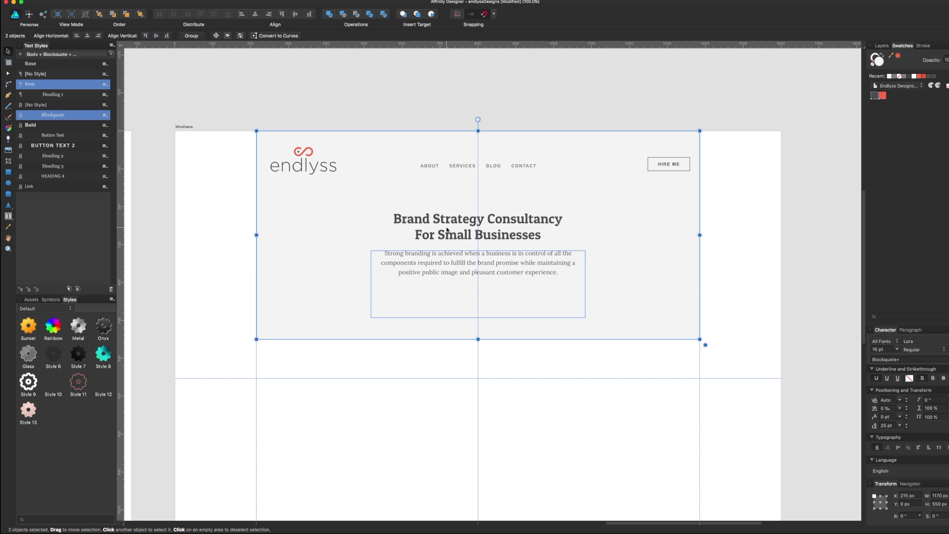
shift+click(443, 226)
shift+click(442, 166)
shift+click(306, 173)
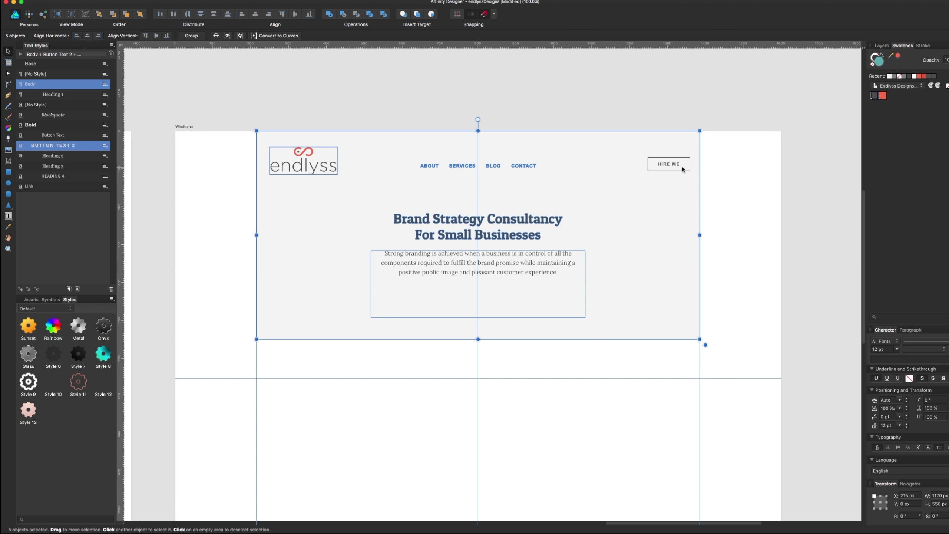
mouse_move(682, 169)
mouse_down()
mouse_move(682, 184)
mouse_move(667, 180)
mouse_up()
Line the HIRE ME button up with the nav links
click(667, 167)
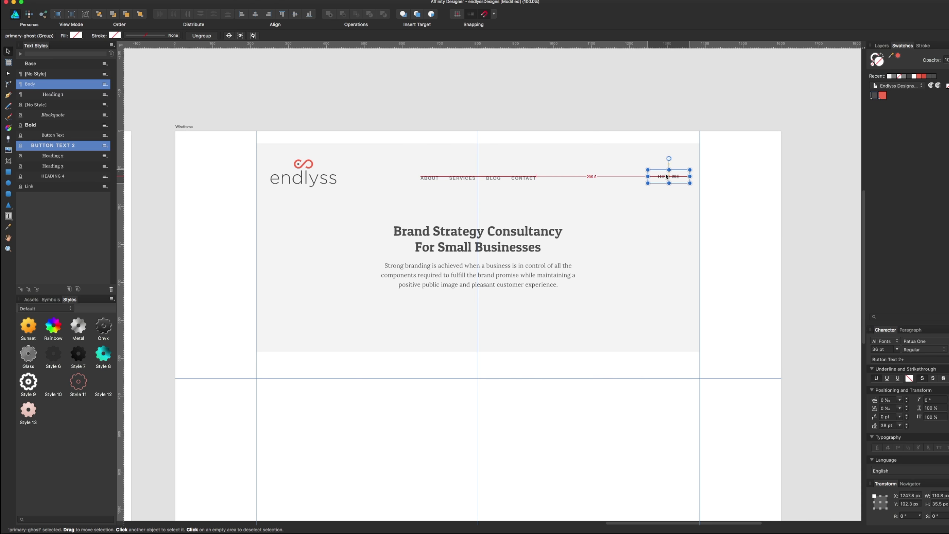
click(730, 193)
drag(759, 237, 756, 201)
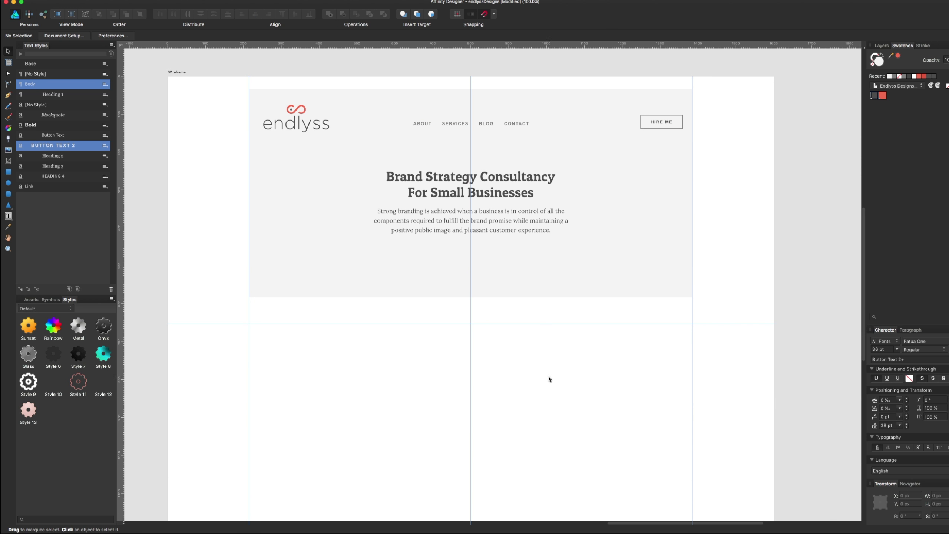
drag(523, 400, 538, 346)
drag(521, 305, 515, 401)
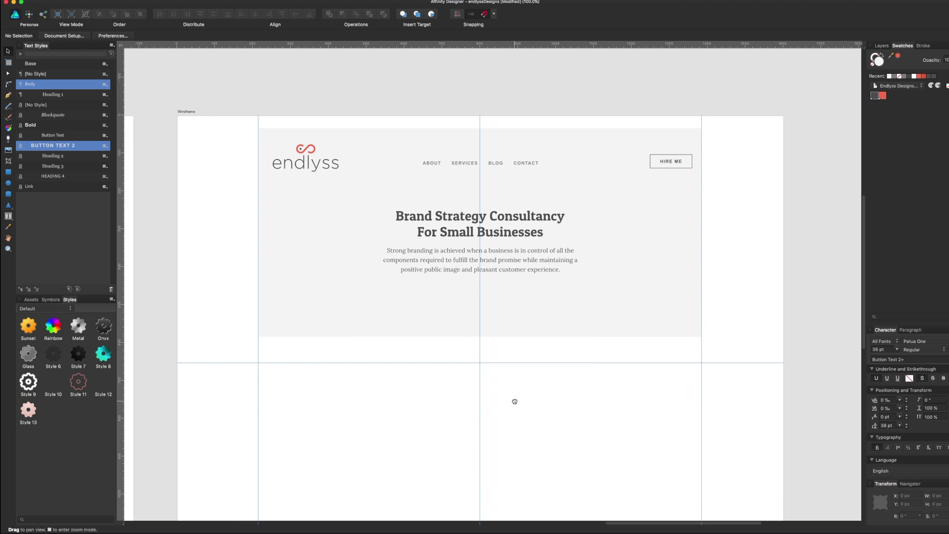
click(603, 318)
click(547, 424)
scroll(540, 396, down, 3)
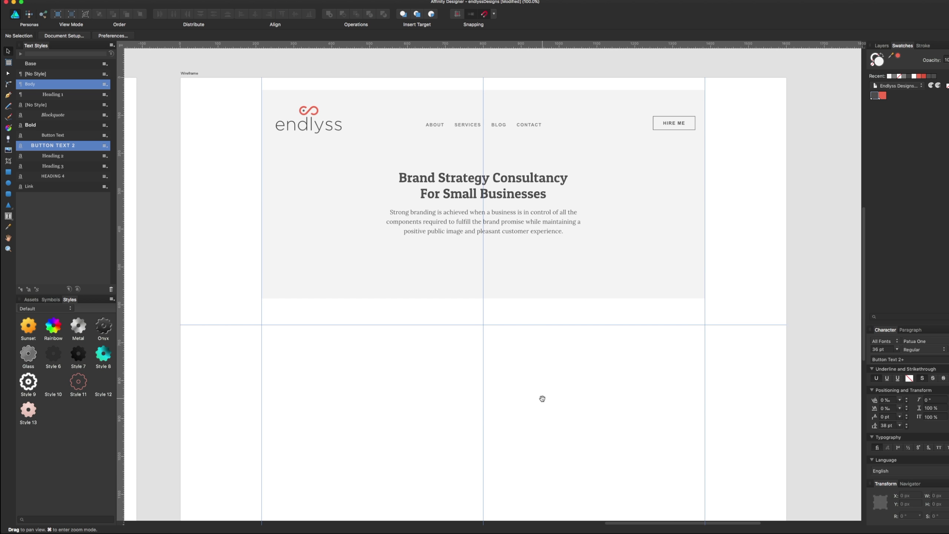
Save the wireframe design and check the hero heading and paragraph
key(ctrl+s)
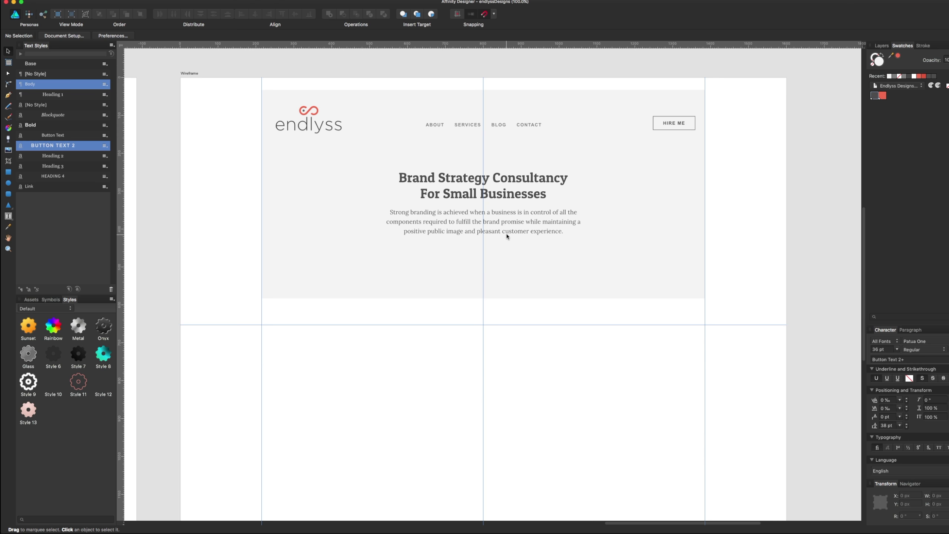
click(520, 241)
click(514, 194)
click(525, 444)
scroll(527, 377, down, 3)
Highlight the freelance brand strategist heading in the website copy document
key(super+Tab)
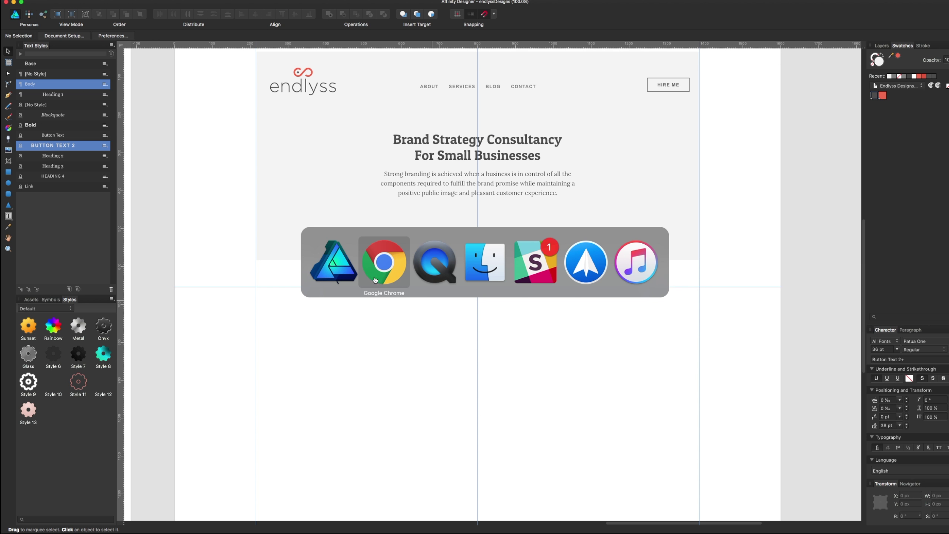
click(613, 197)
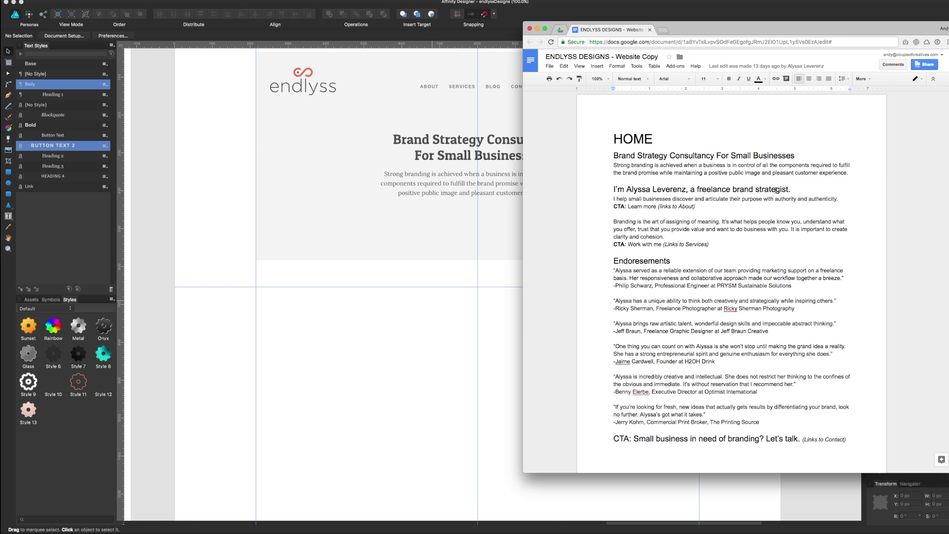
drag(789, 190, 613, 189)
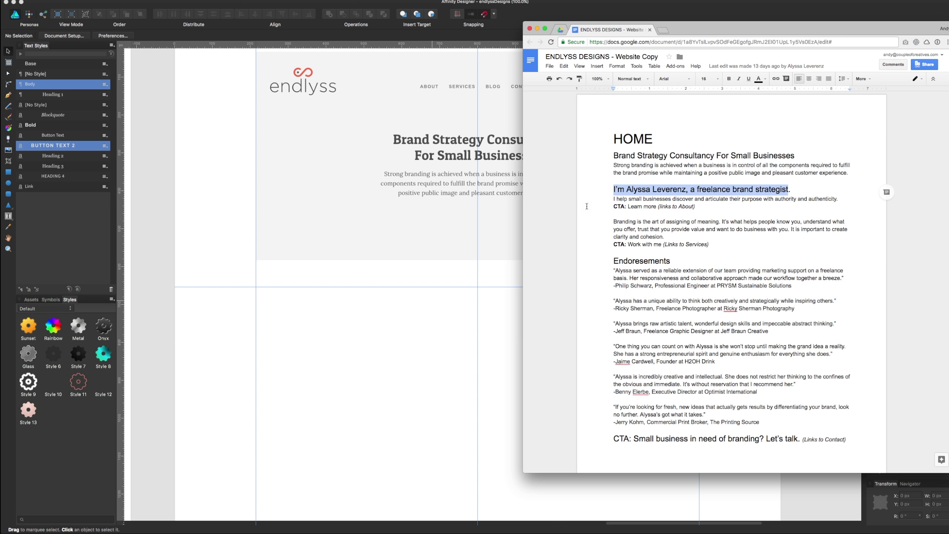
key(super+Tab)
scroll(485, 337, down, 2)
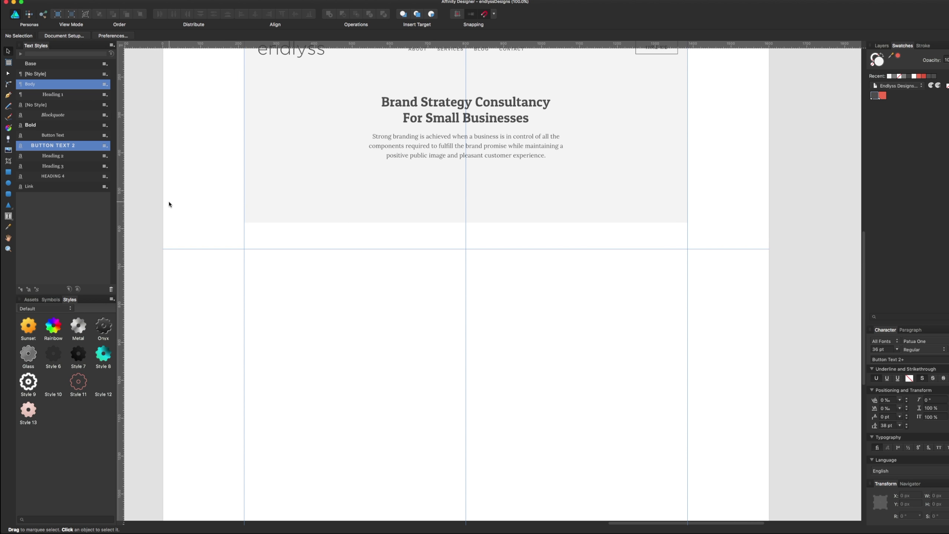
Draw a light grey placeholder rectangle in the left column, overlapping the hero
click(9, 173)
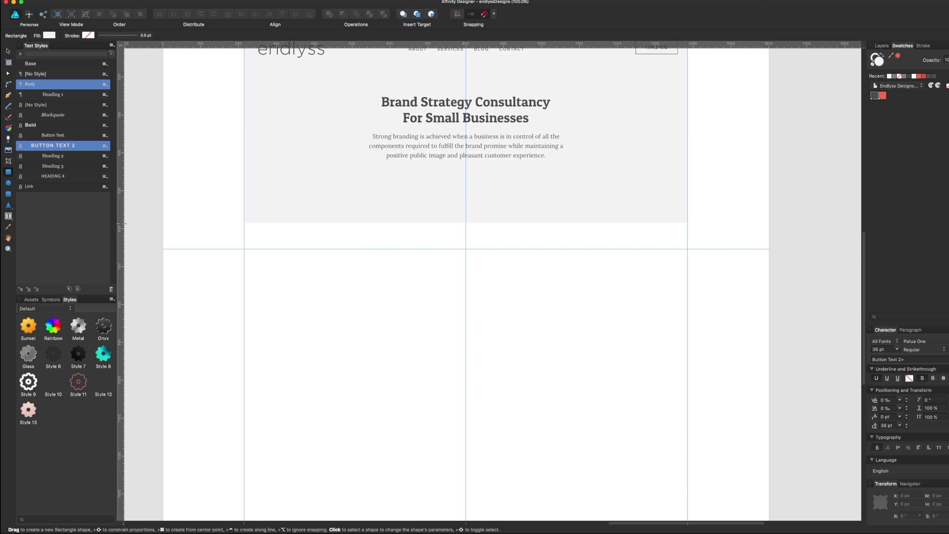
drag(244, 204, 428, 368)
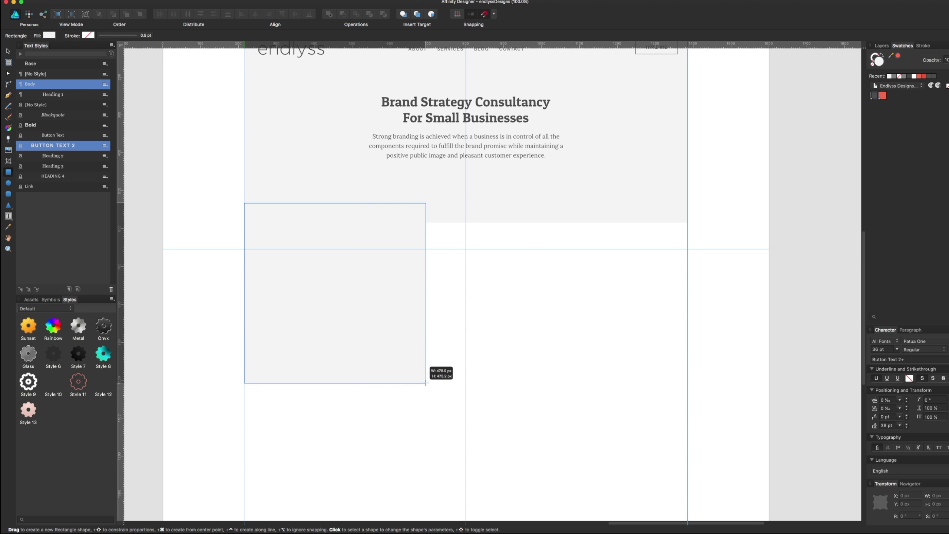
drag(428, 368, 423, 412)
key(v)
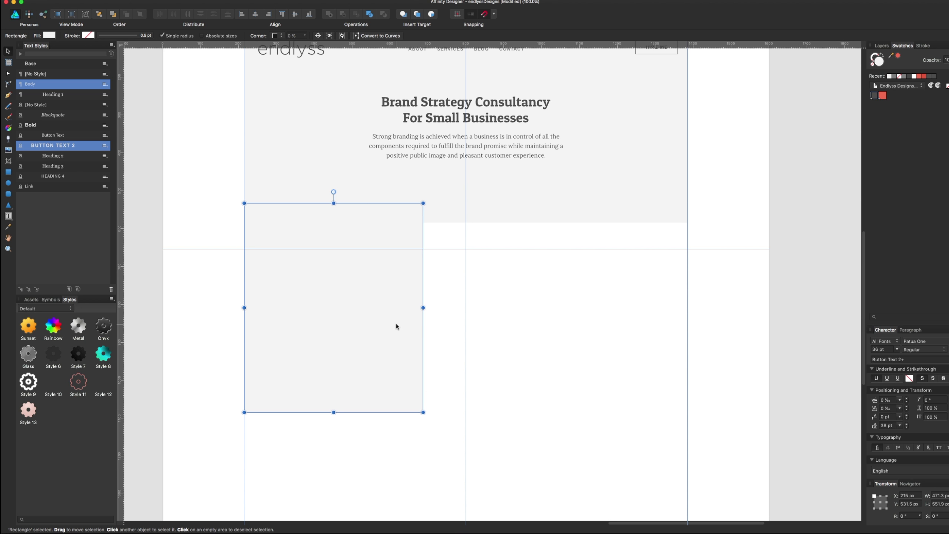
double_click(878, 61)
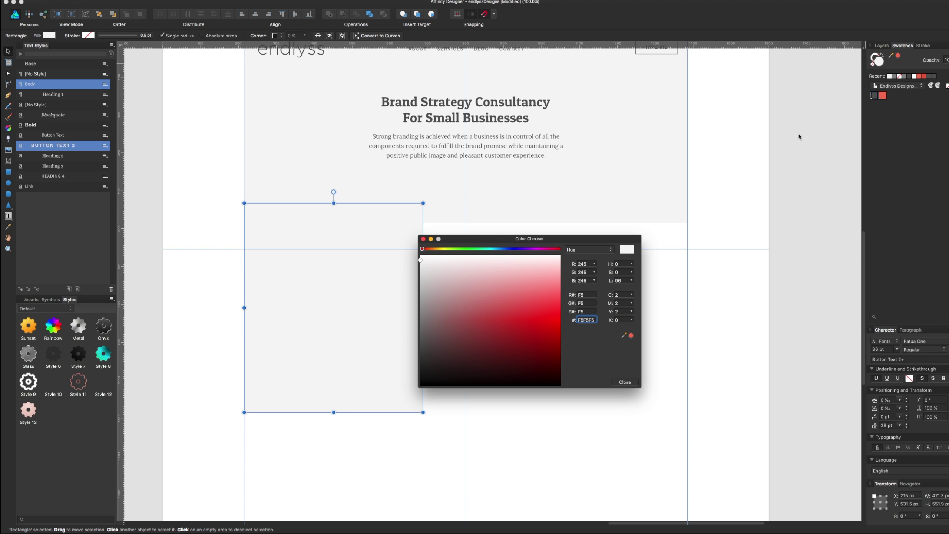
drag(418, 298, 413, 267)
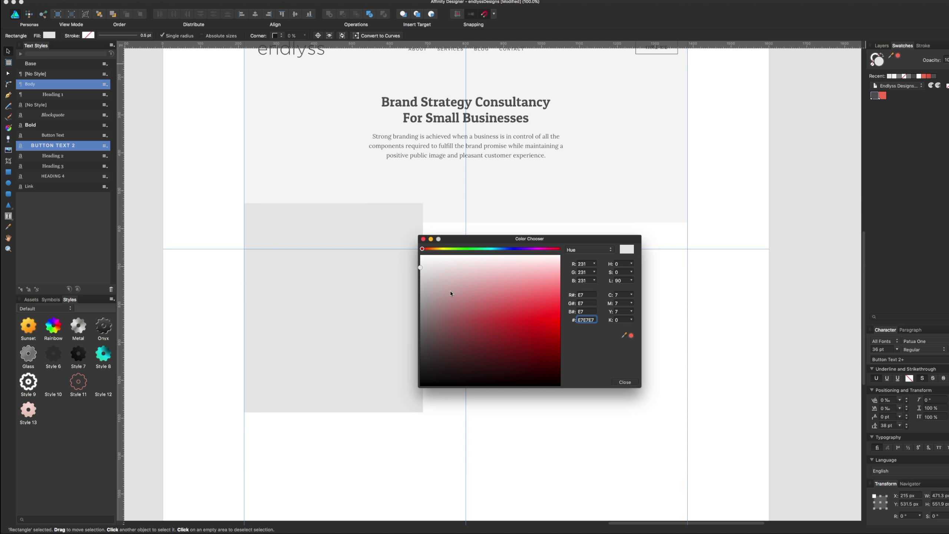
click(624, 381)
Adjust the placeholder's position and height to about 471 × 531 px beneath the hero paragraph
drag(315, 307, 339, 308)
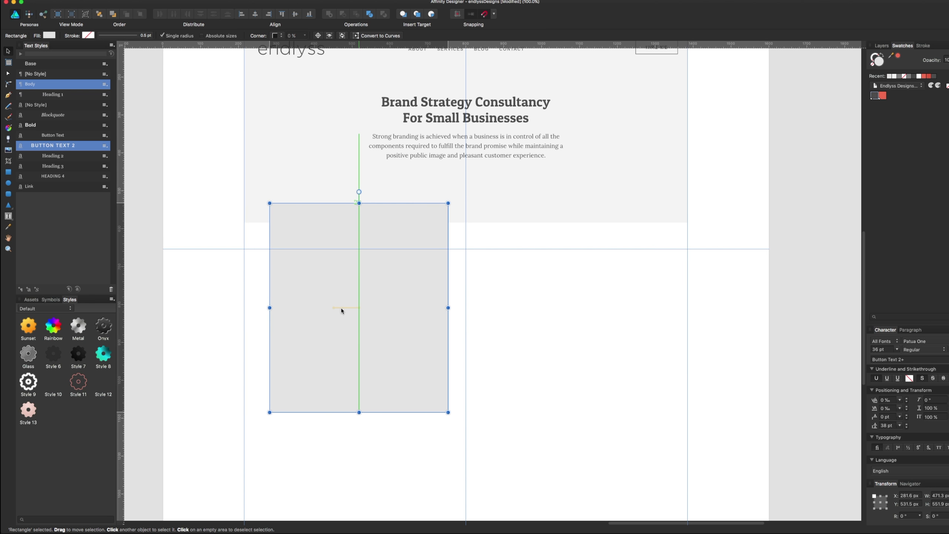
scroll(502, 369, up, 4)
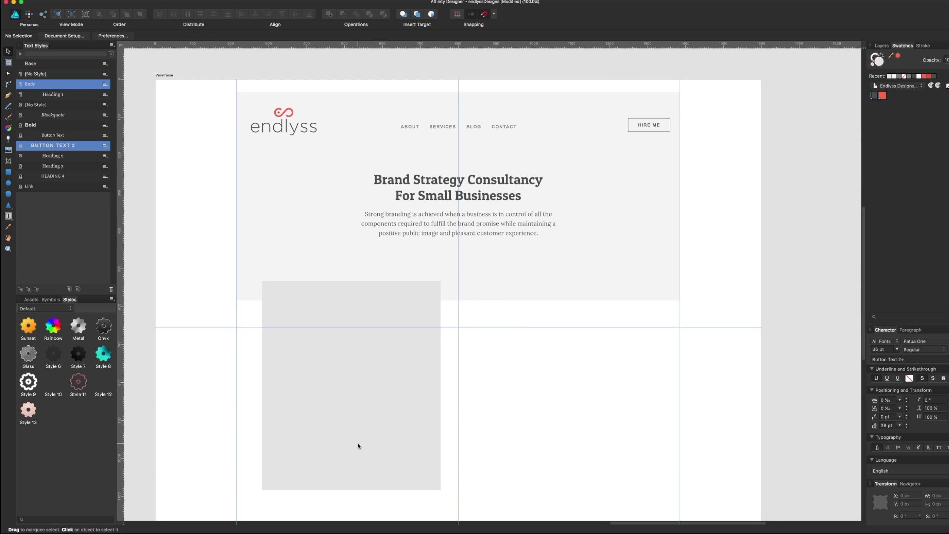
drag(351, 489, 351, 482)
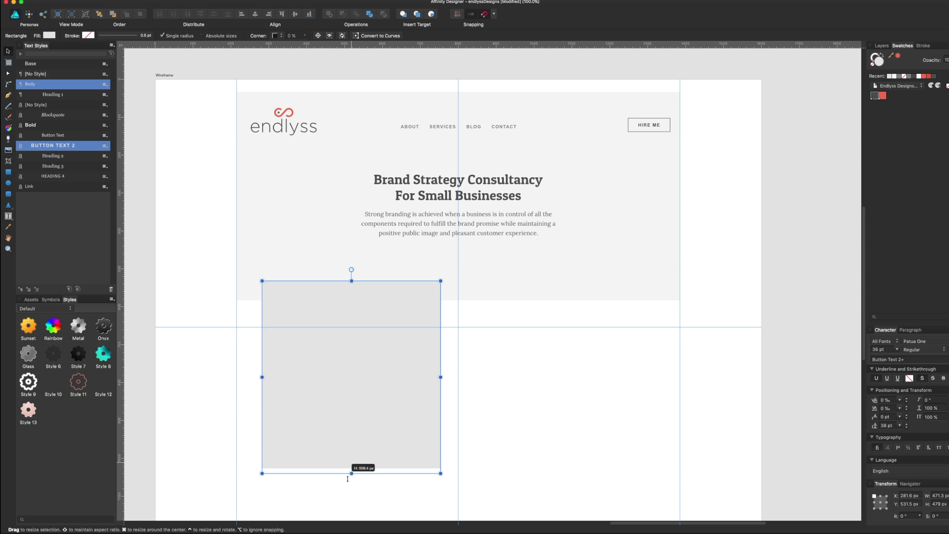
click(519, 350)
key(m)
scroll(415, 393, down, 2)
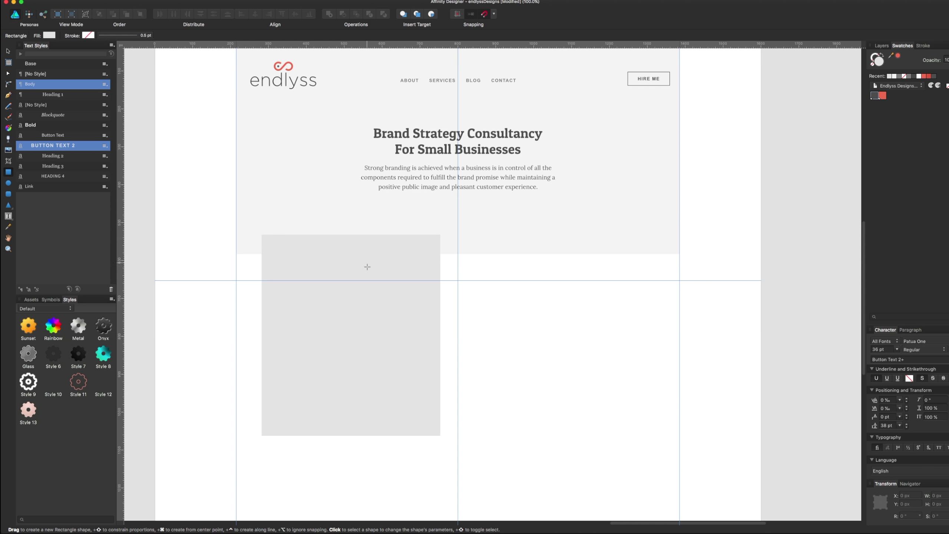
key(v)
drag(349, 240, 349, 235)
click(499, 346)
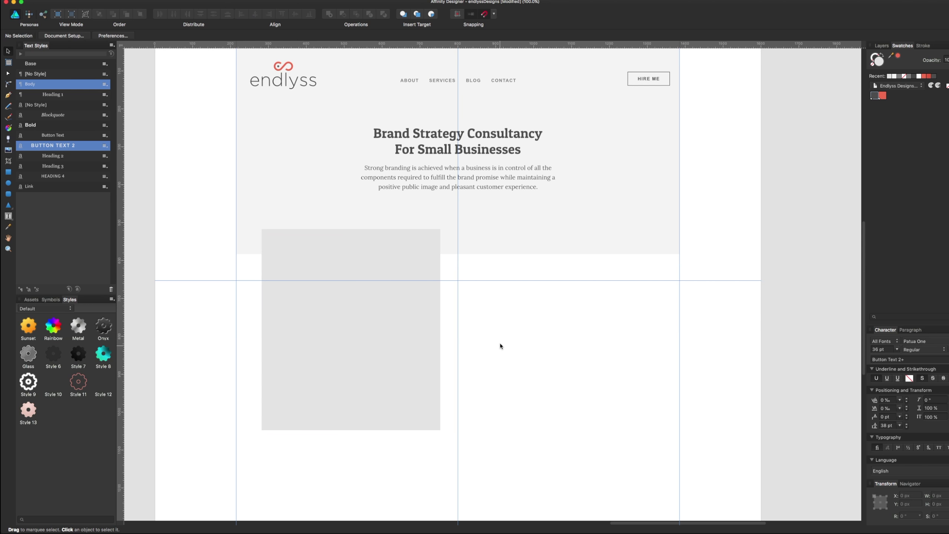
scroll(467, 374, right, 1)
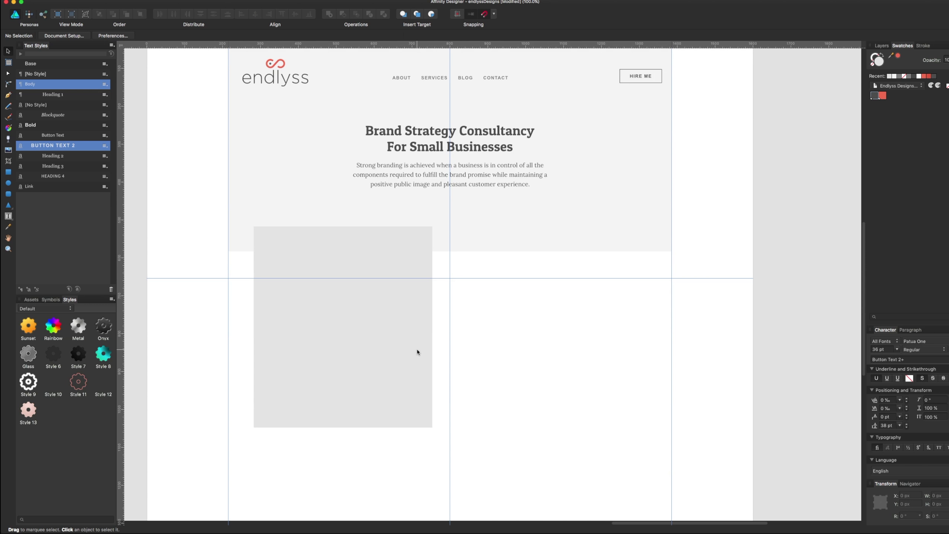
drag(418, 352, 417, 355)
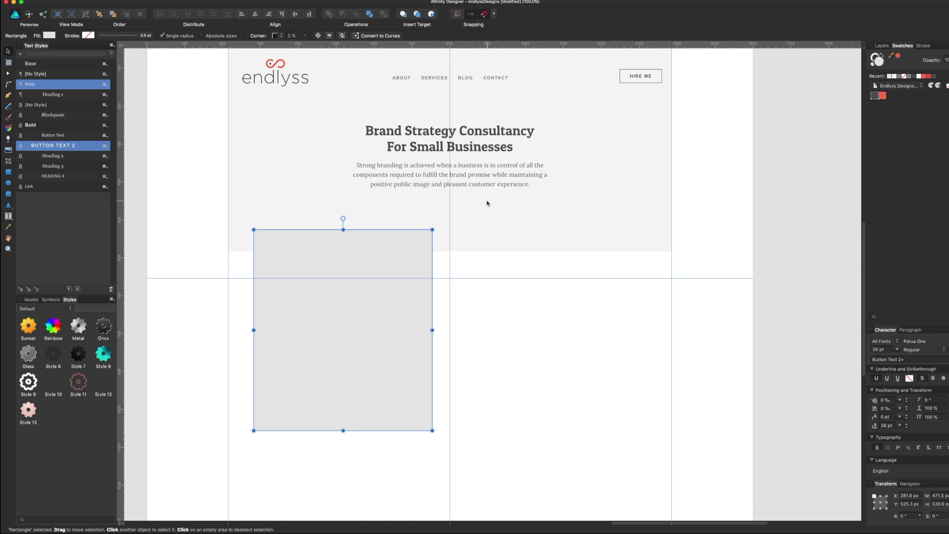
Copy the freelance brand strategist heading line from the website copy document
click(491, 339)
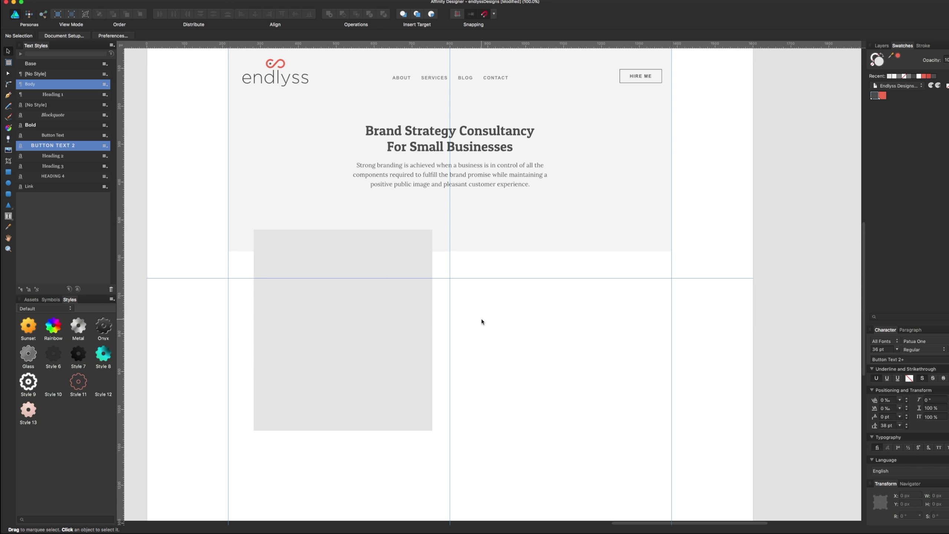
key(super+Tab)
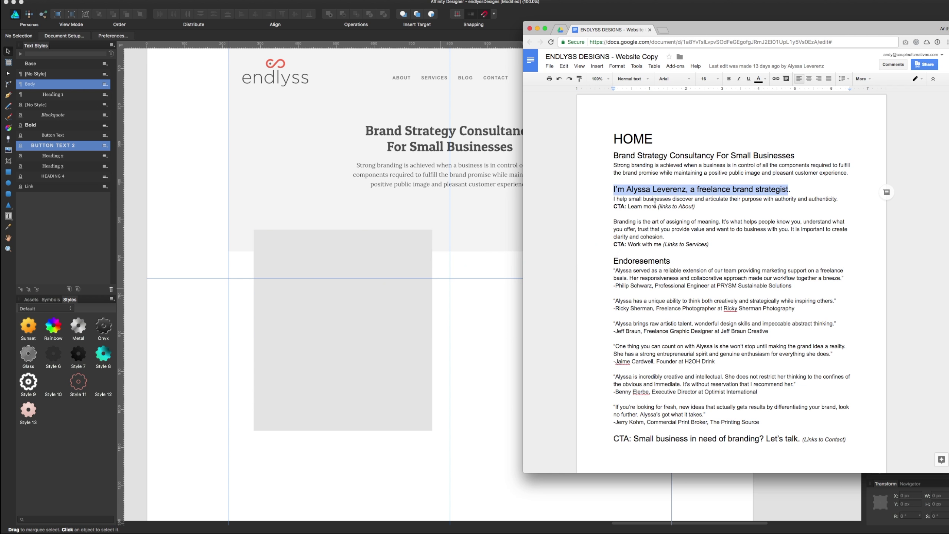
triple_click(634, 199)
click(440, 349)
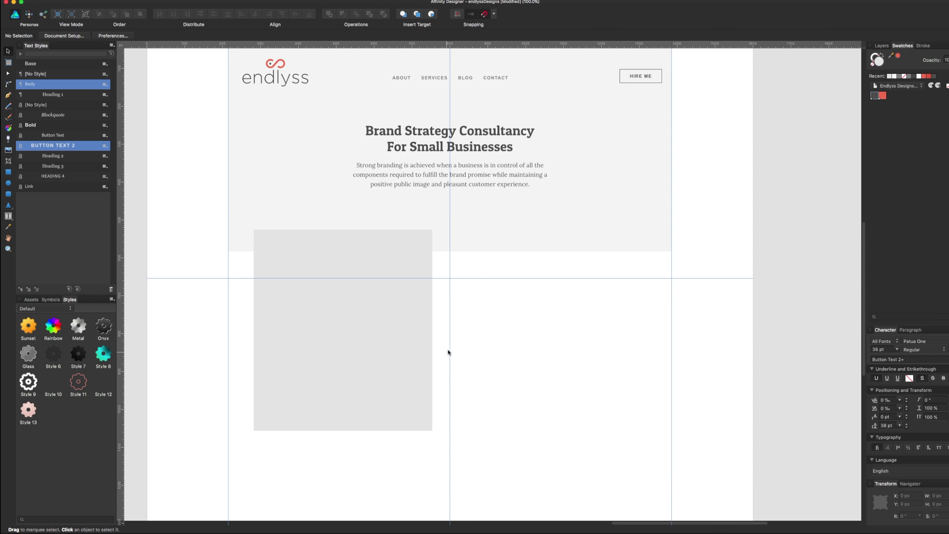
key(super+Tab)
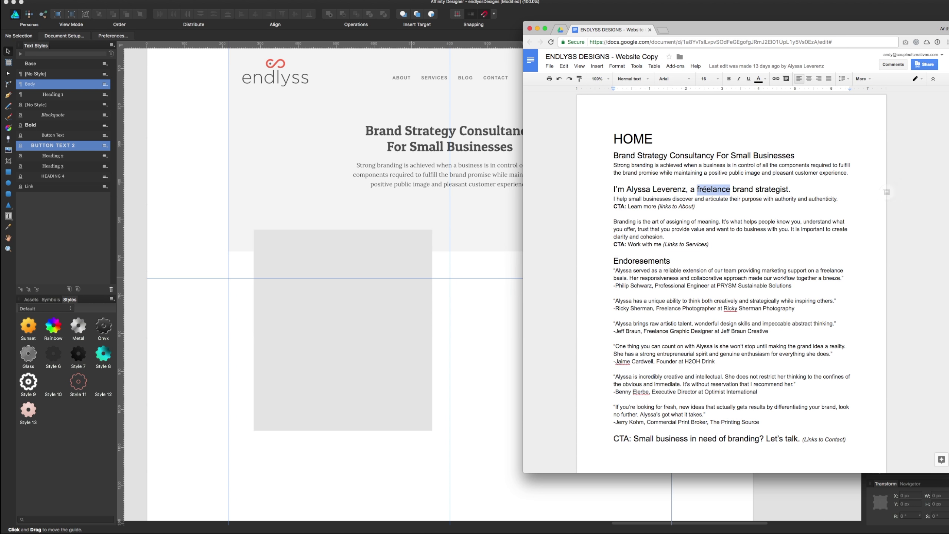
triple_click(713, 189)
key(ctrl+c)
click(479, 335)
Paste the heading as artistic text and set it to 24 pt
key(t)
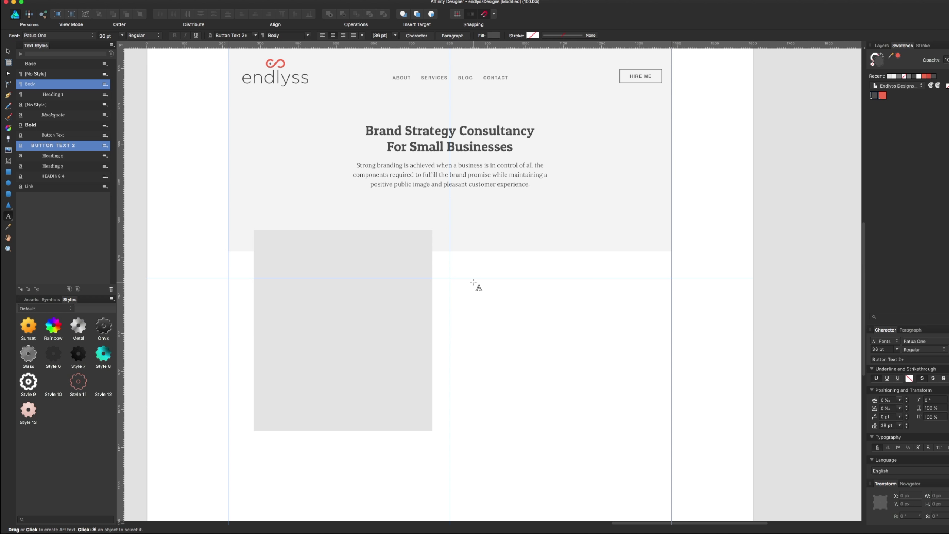
click(472, 284)
key(ctrl+v)
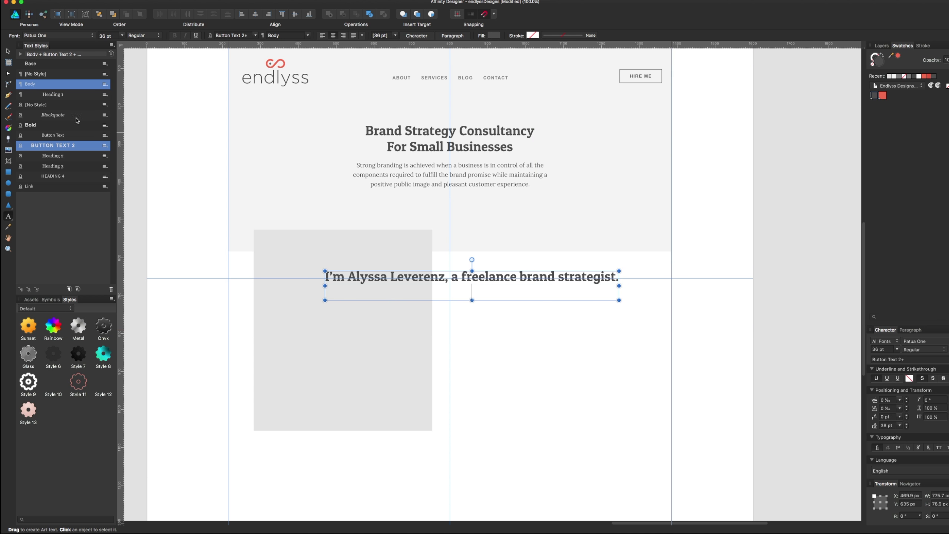
key(ctrl+a)
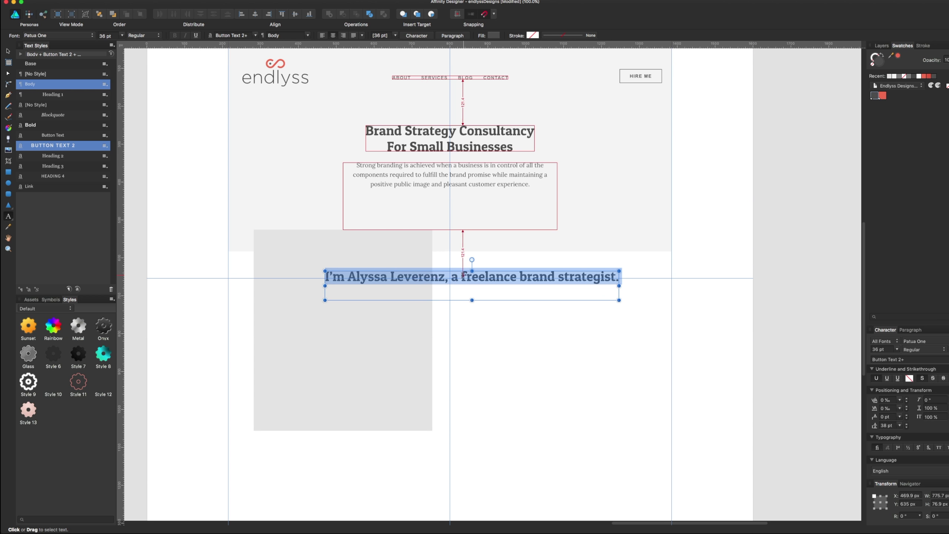
click(896, 345)
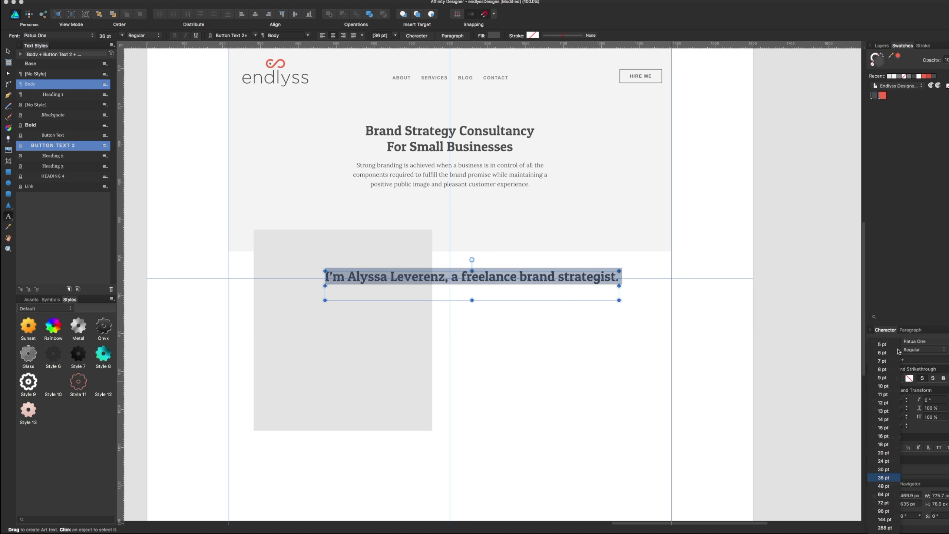
click(891, 460)
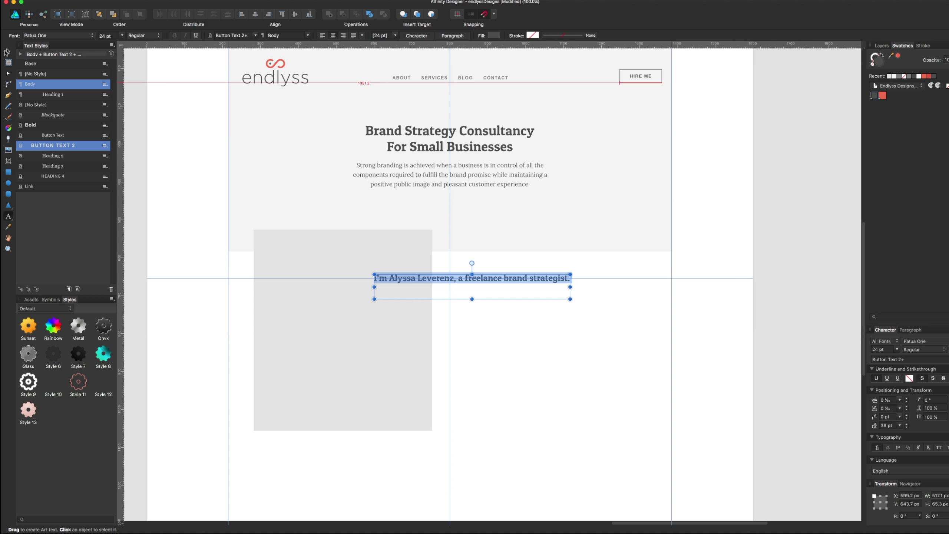
Place the heading beside the grey placeholder and remove its extra blank line
click(7, 52)
drag(508, 285, 583, 286)
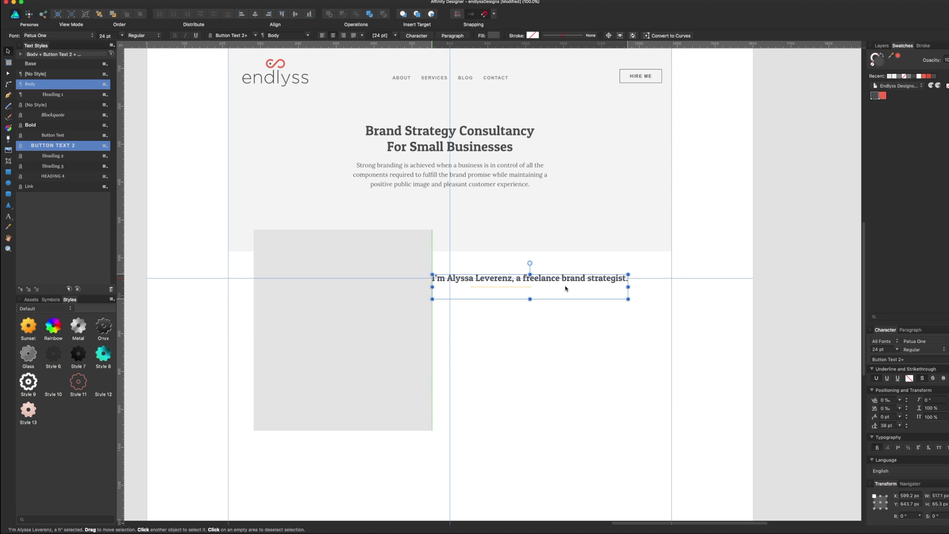
click(552, 332)
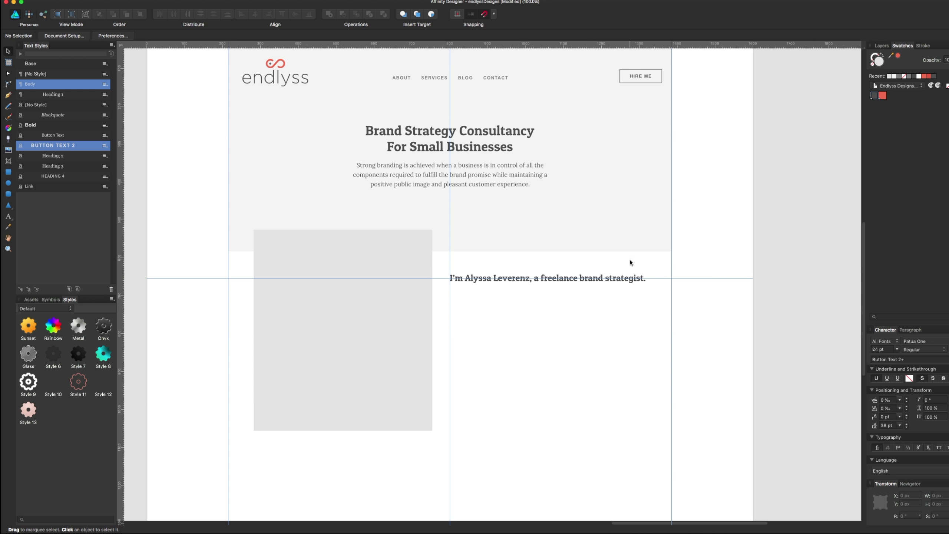
click(624, 278)
double_click(592, 282)
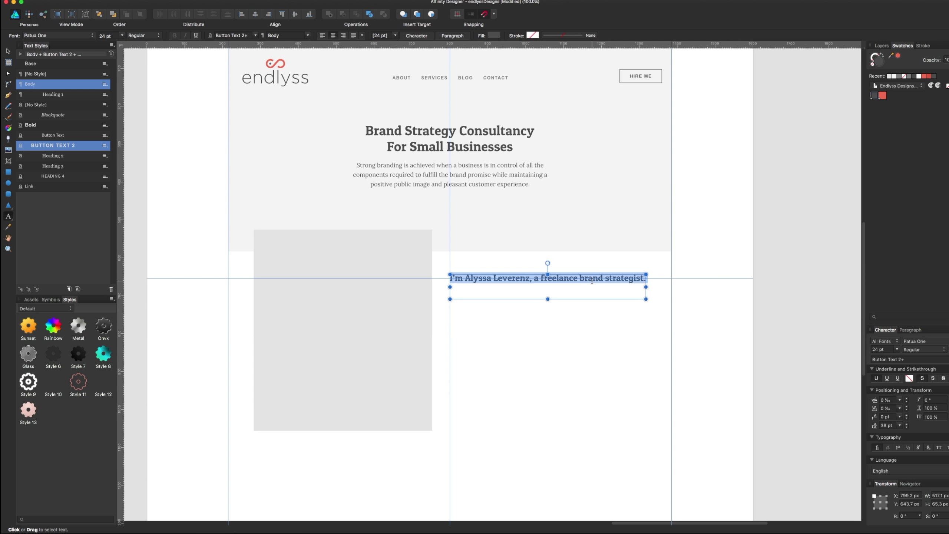
click(566, 278)
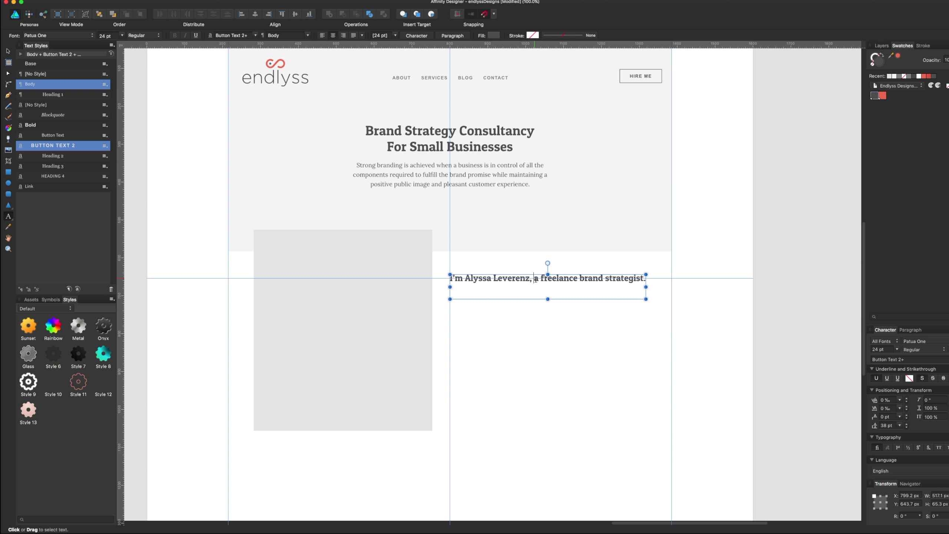
click(534, 279)
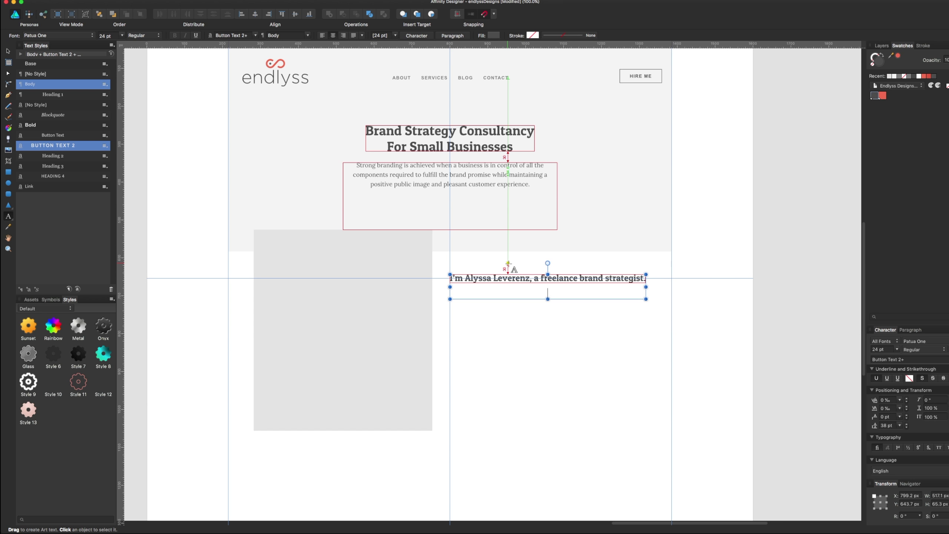
key(Escape)
key(Escape)
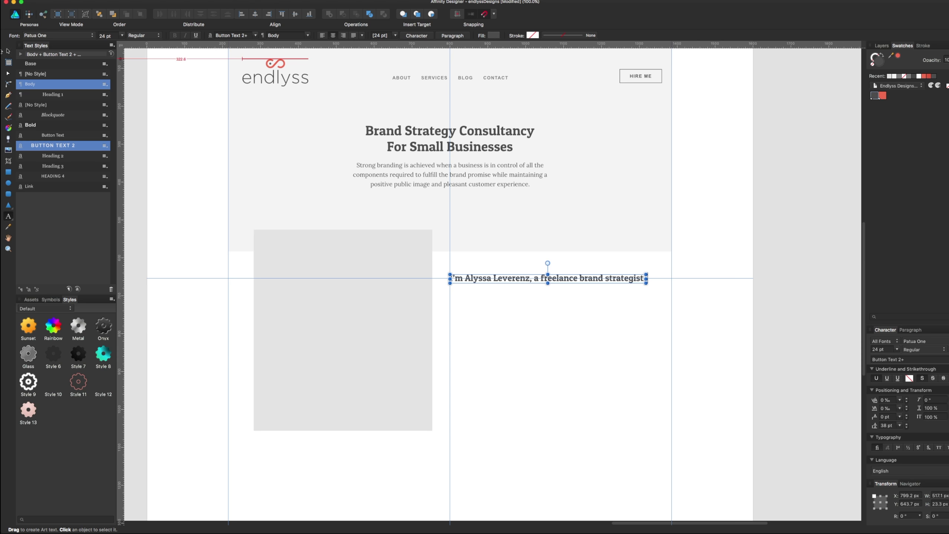
click(9, 52)
click(590, 303)
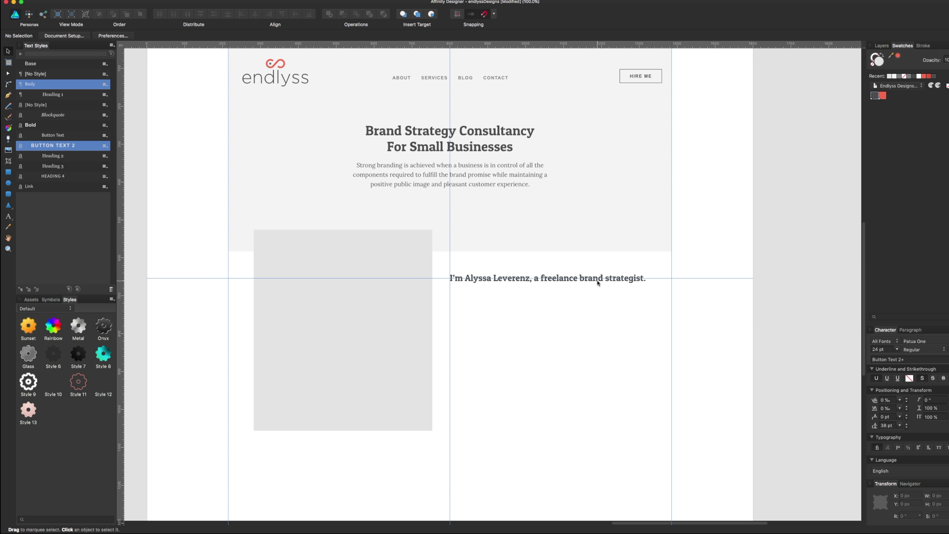
drag(597, 283, 597, 278)
click(588, 320)
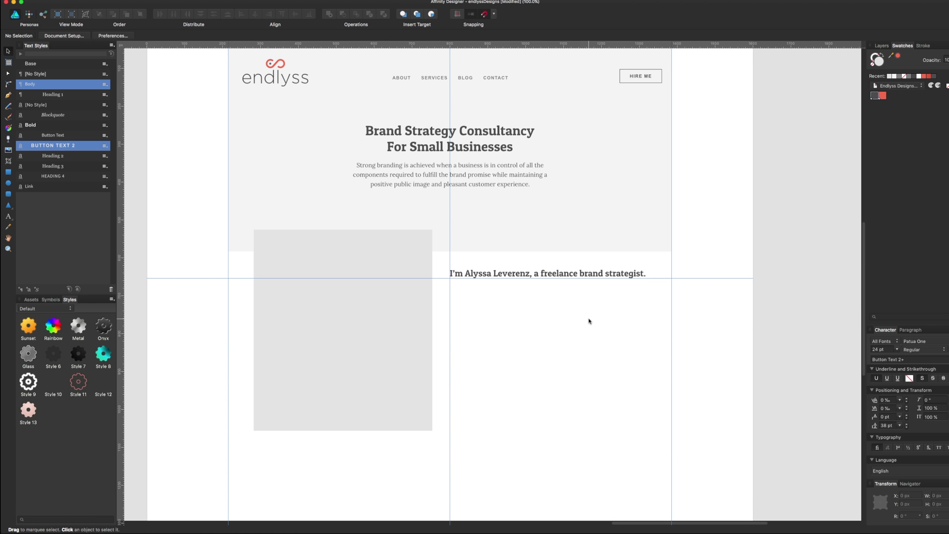
Paste the copied intro paragraph into a new text frame below the heading
key(super+Tab)
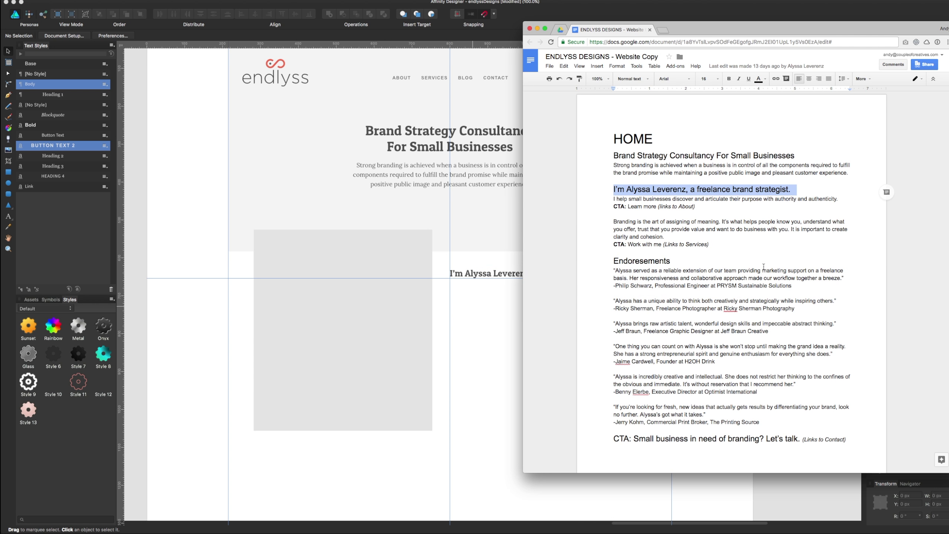
triple_click(732, 199)
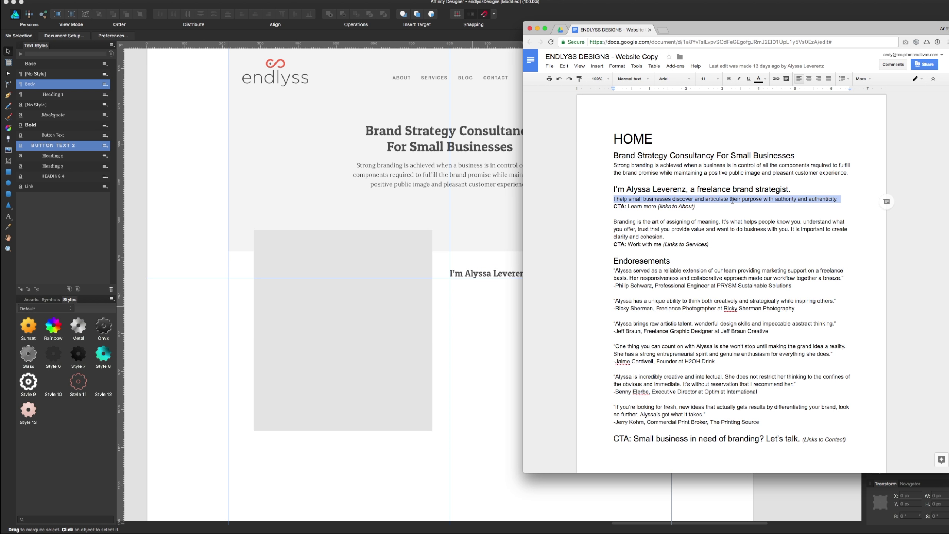
key(super+Tab)
click(480, 275)
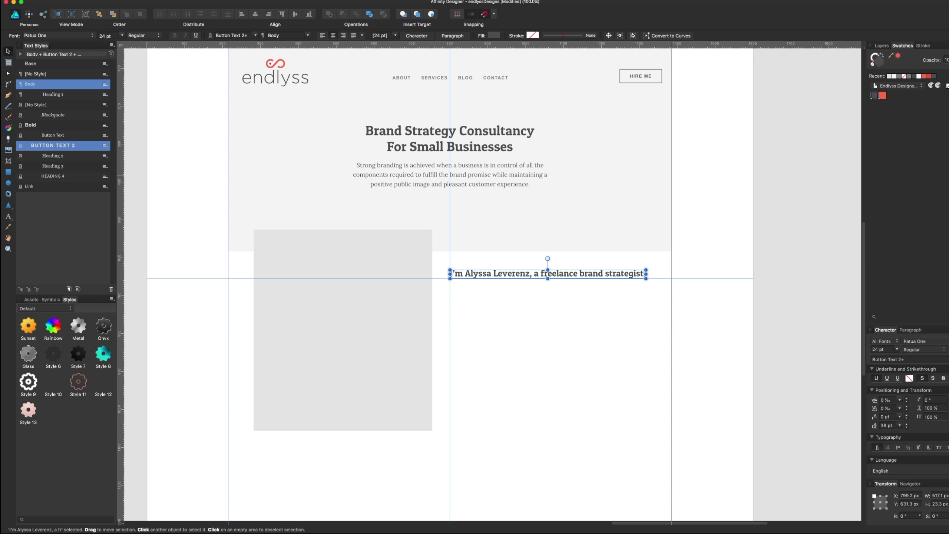
drag(8, 218, 36, 226)
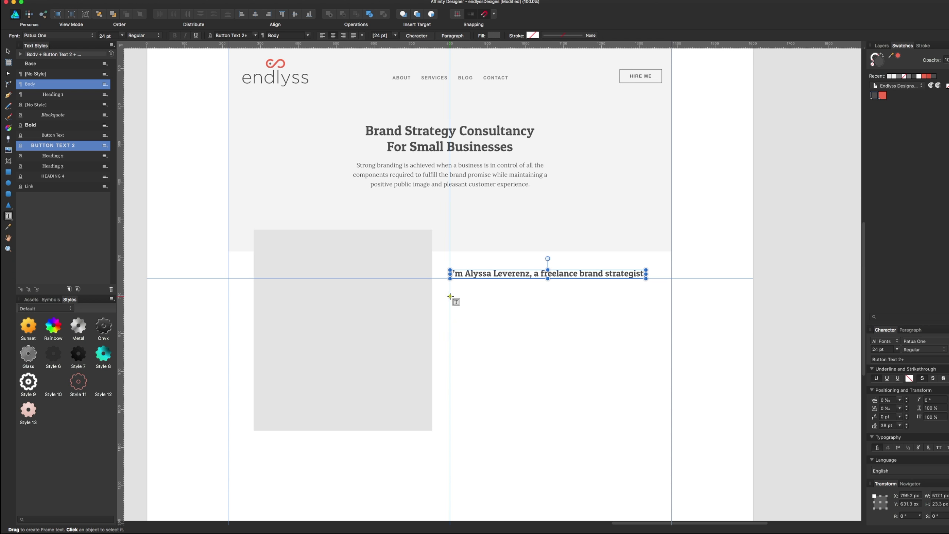
drag(449, 286, 649, 382)
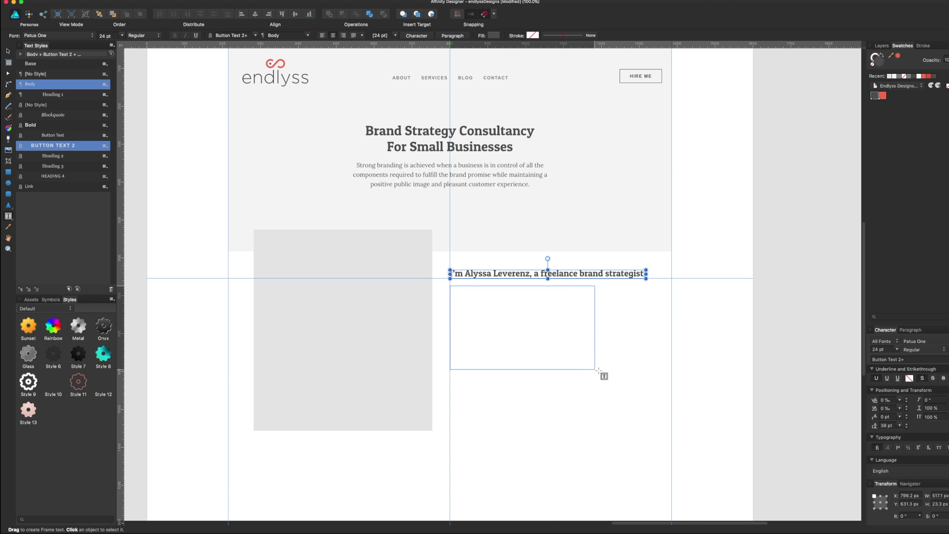
key(super+v)
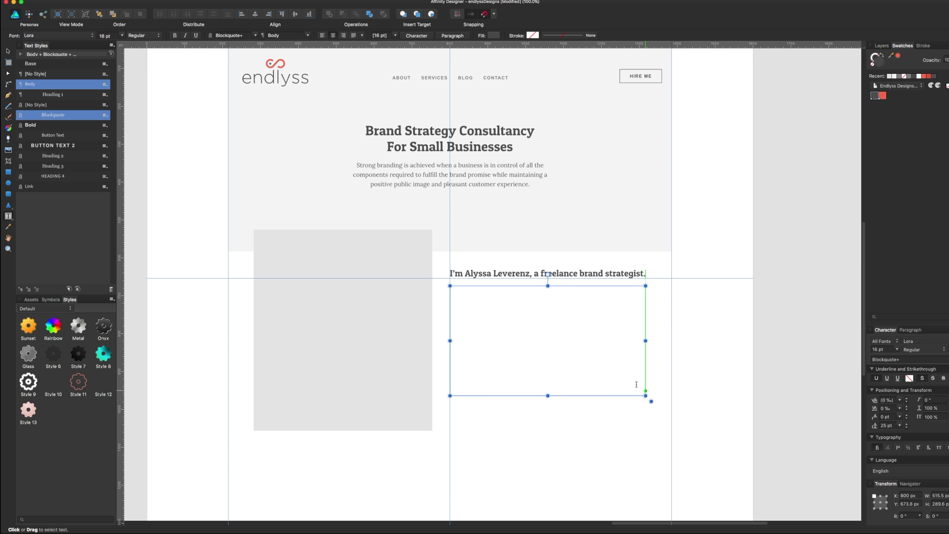
Format the paragraph at 18 pt, left-aligned, with 23 pt leading
key(super+a)
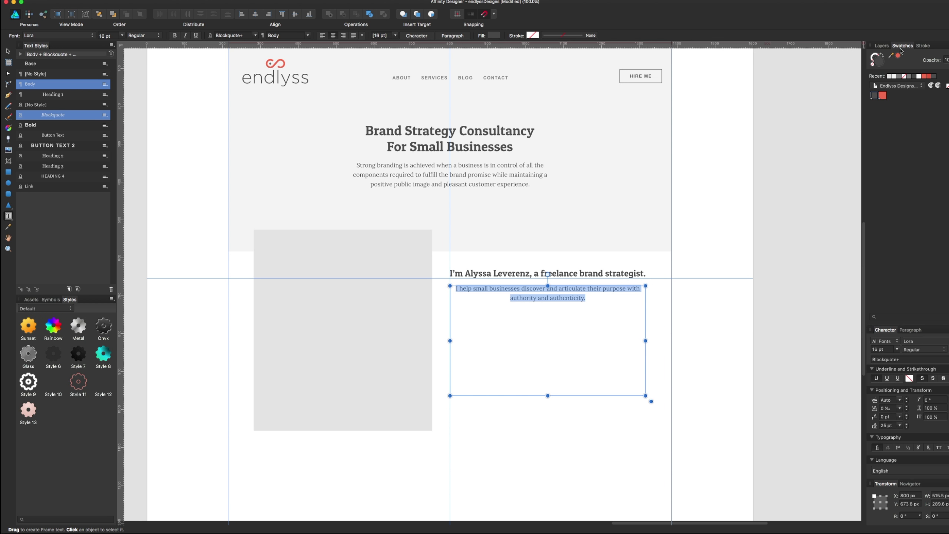
click(899, 350)
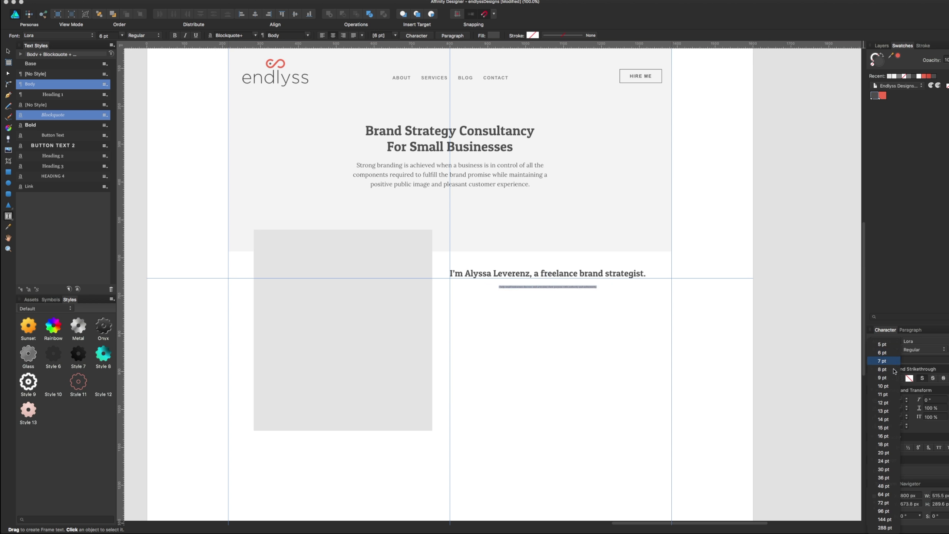
click(883, 452)
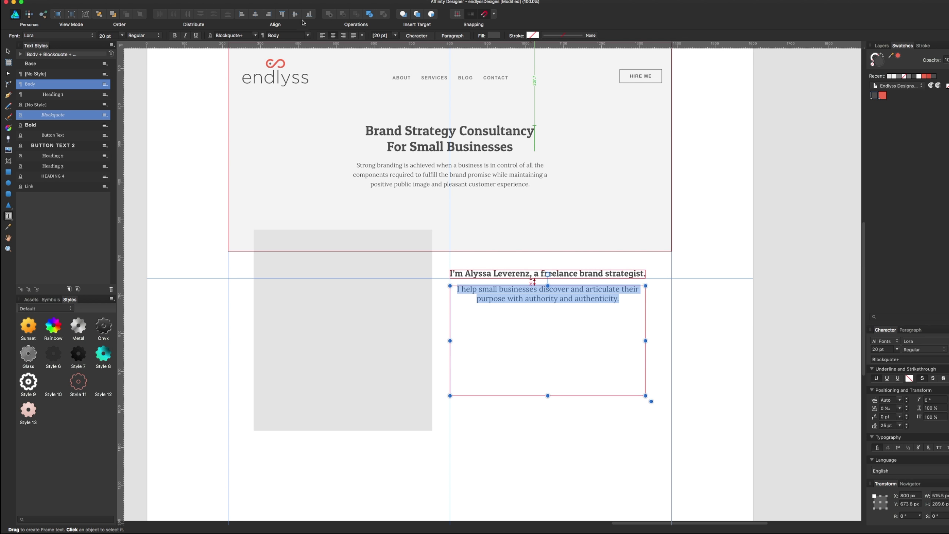
click(323, 36)
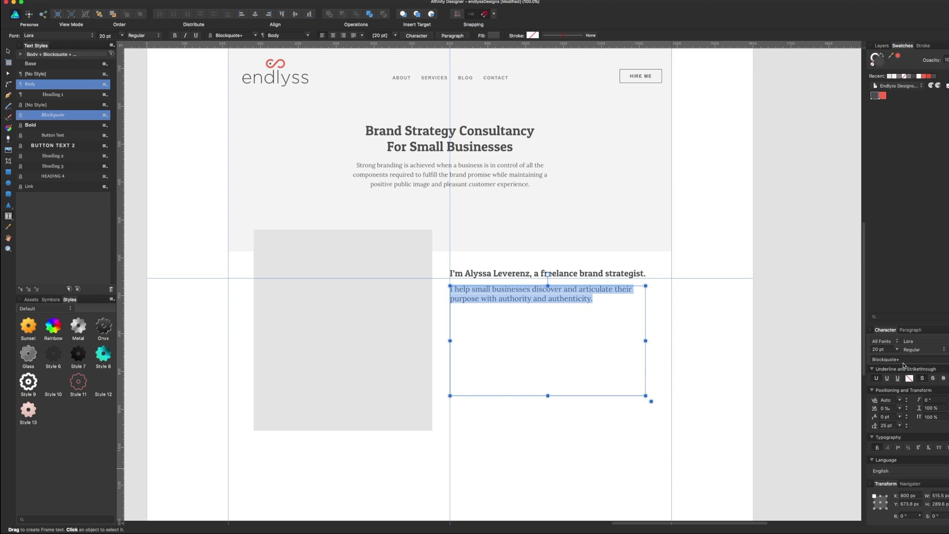
click(896, 350)
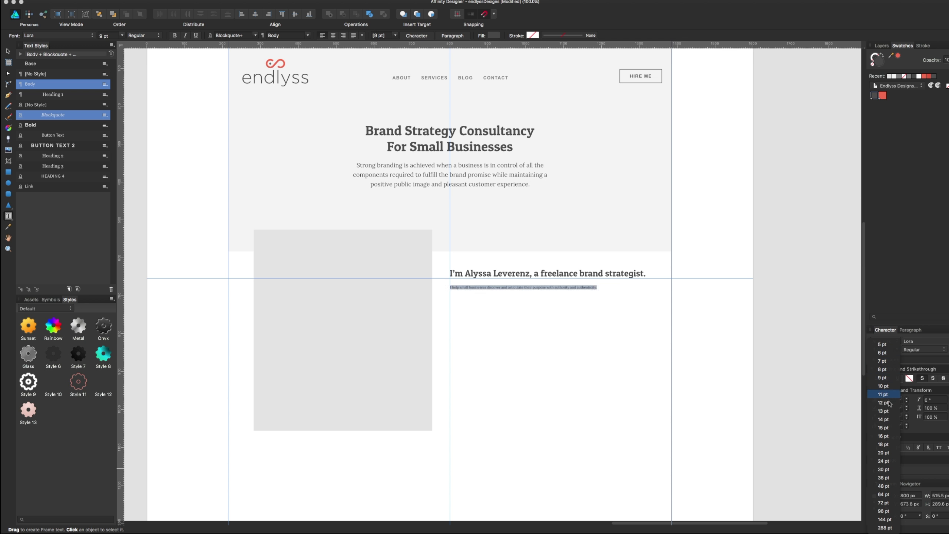
click(890, 445)
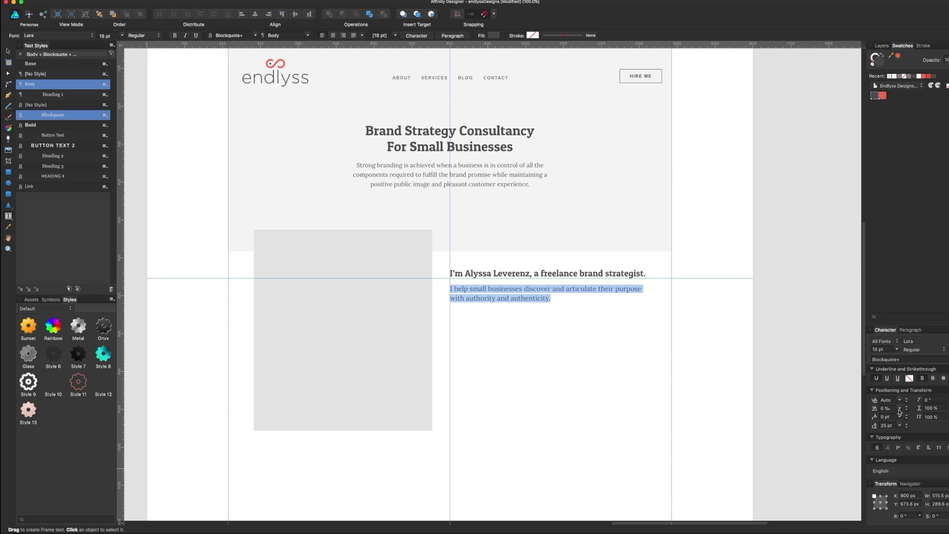
click(906, 427)
click(907, 428)
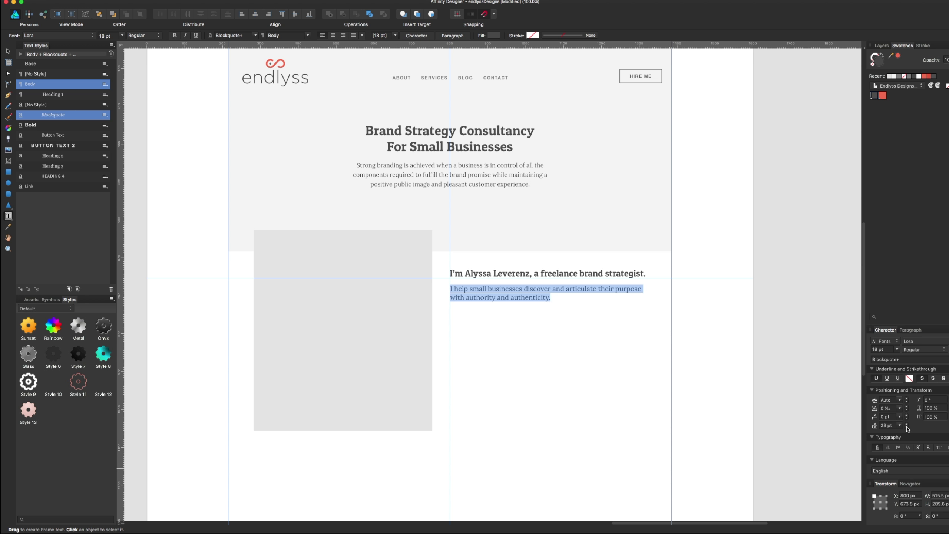
Narrow the paragraph frame so the text rewraps onto two lines
click(8, 51)
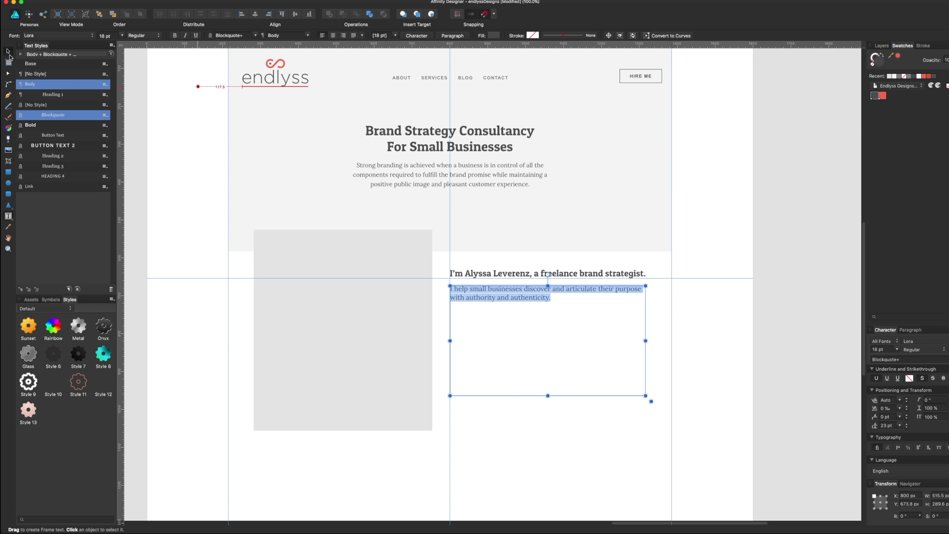
click(201, 155)
click(551, 297)
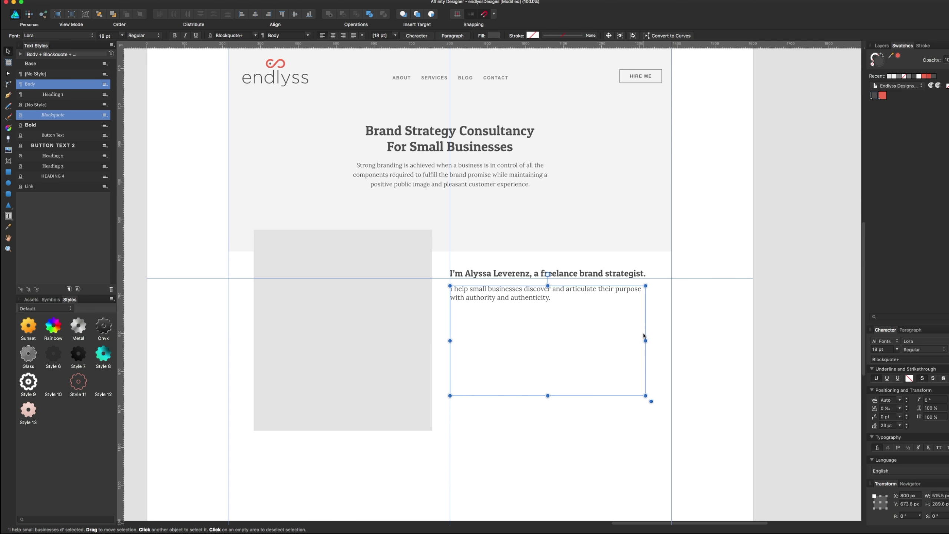
drag(646, 340, 603, 340)
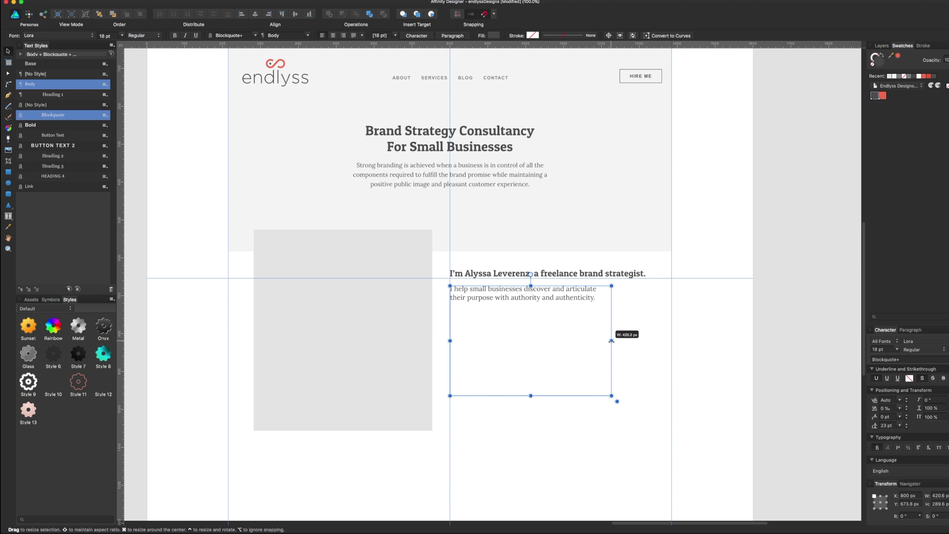
click(631, 327)
Break the intro heading into two lines after the name, left-aligned with tighter 22 pt leading
click(560, 275)
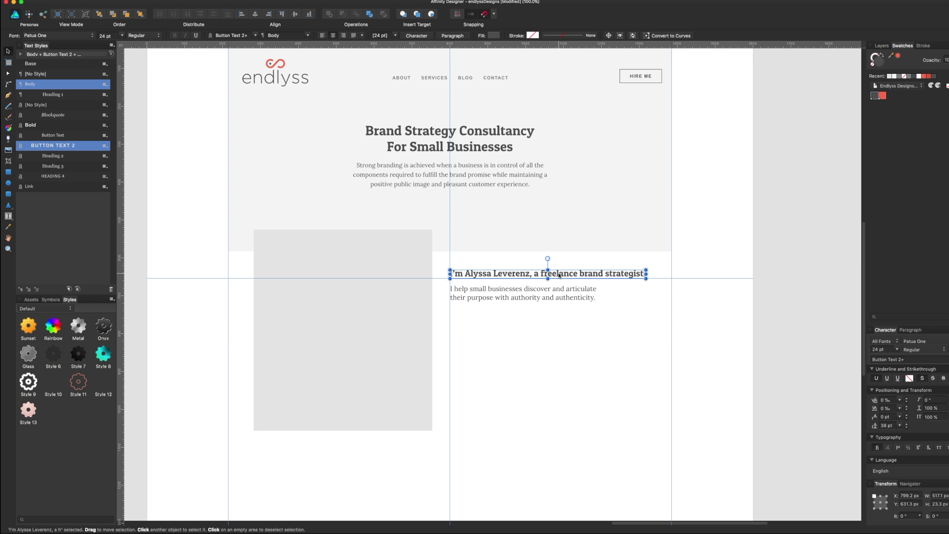
double_click(535, 273)
key(Return)
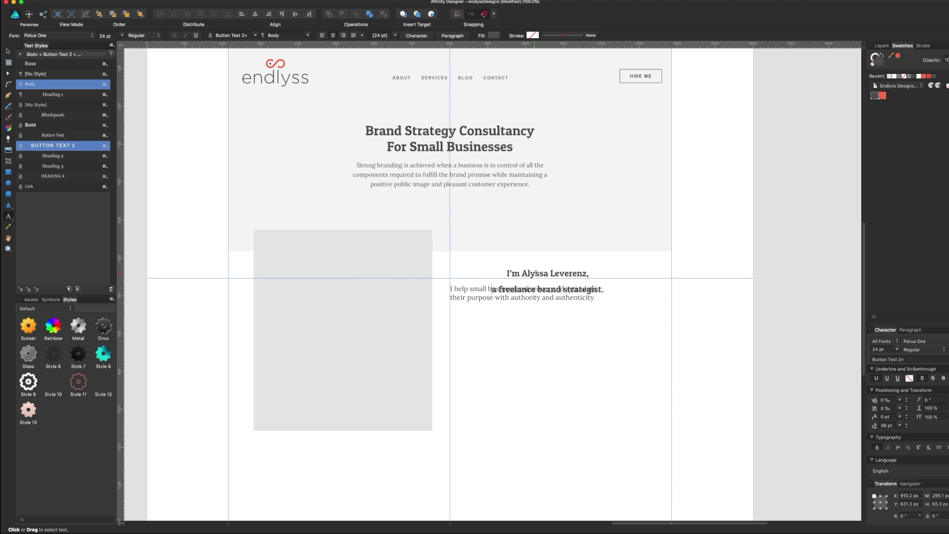
key(ctrl+a)
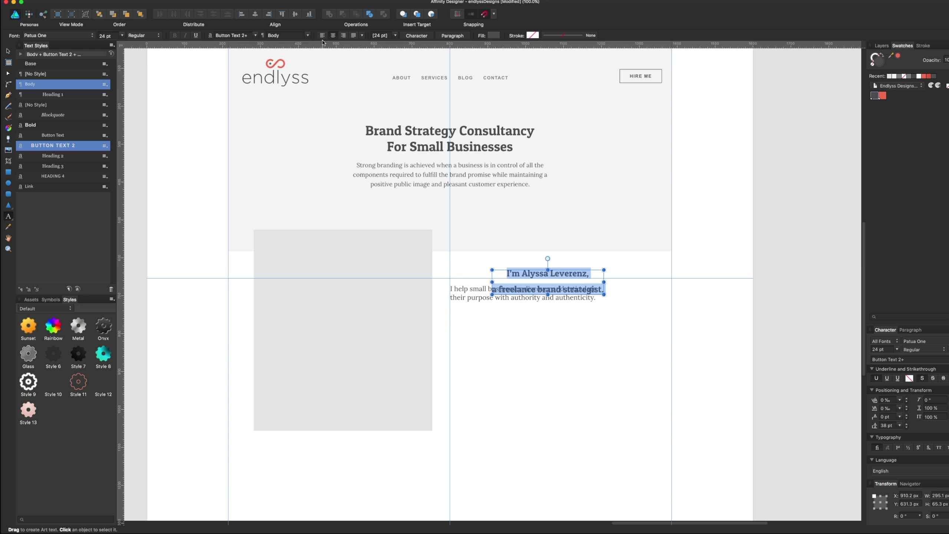
click(322, 35)
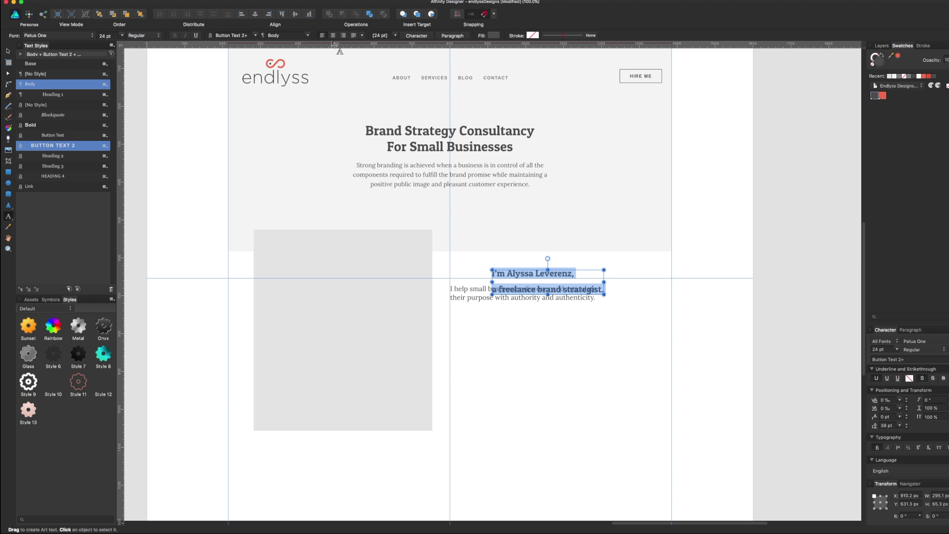
click(907, 428)
click(907, 427)
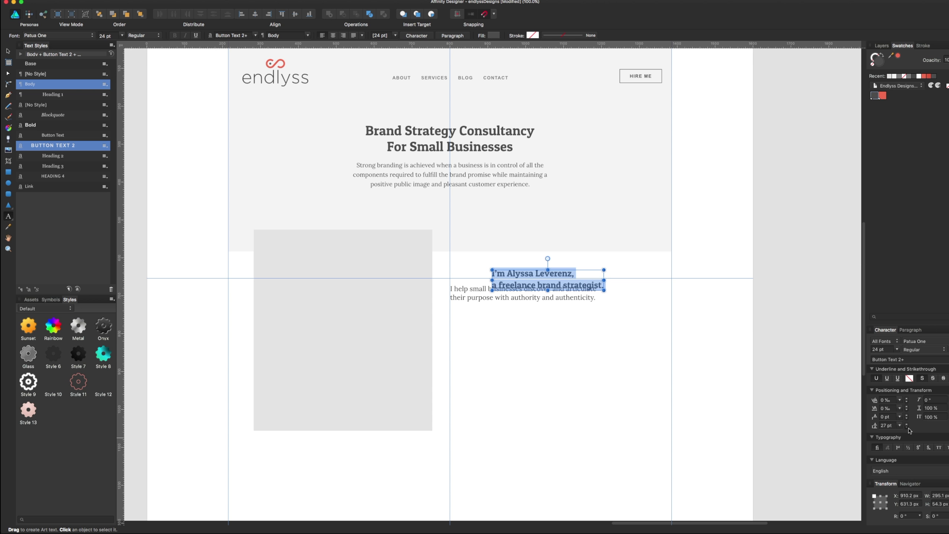
click(907, 427)
click(907, 427)
click(906, 428)
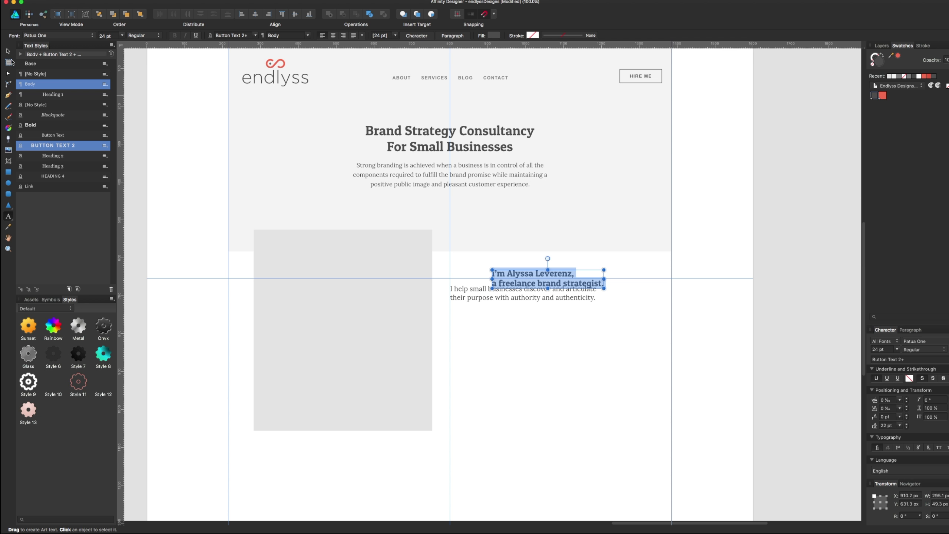
click(7, 52)
Align the heading's left edge with the paragraph and shorten the paragraph frame to fit
click(508, 353)
key(shift+Down)
key(shift+Down)
key(shift+Down)
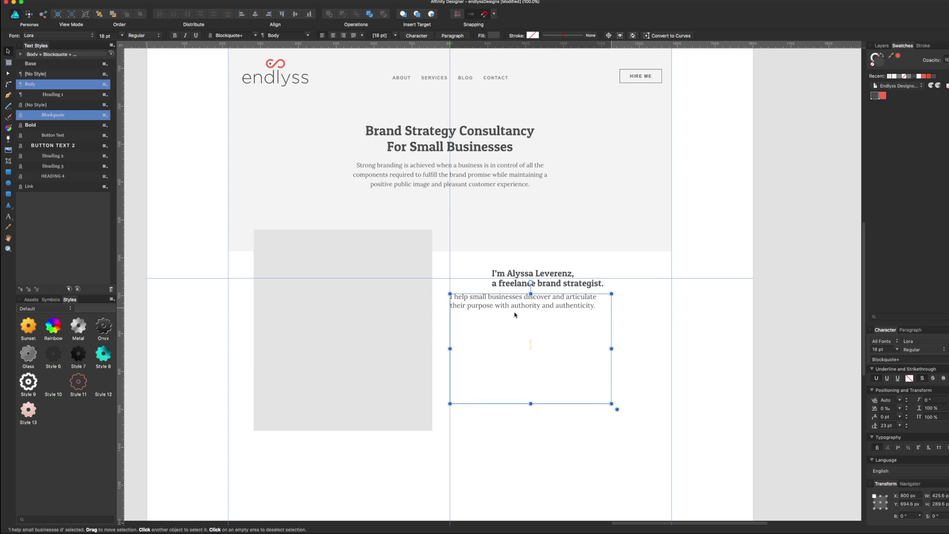
drag(526, 284, 482, 285)
click(513, 370)
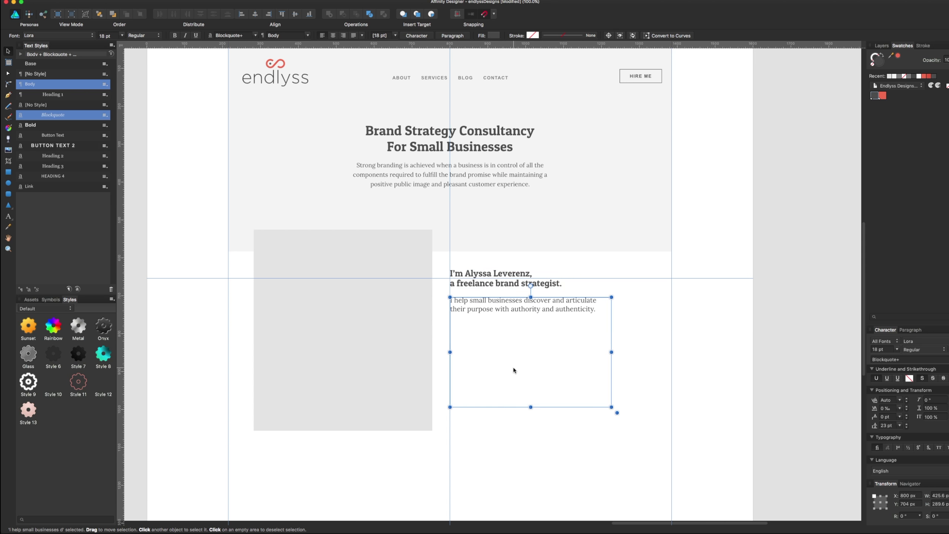
click(513, 285)
click(905, 426)
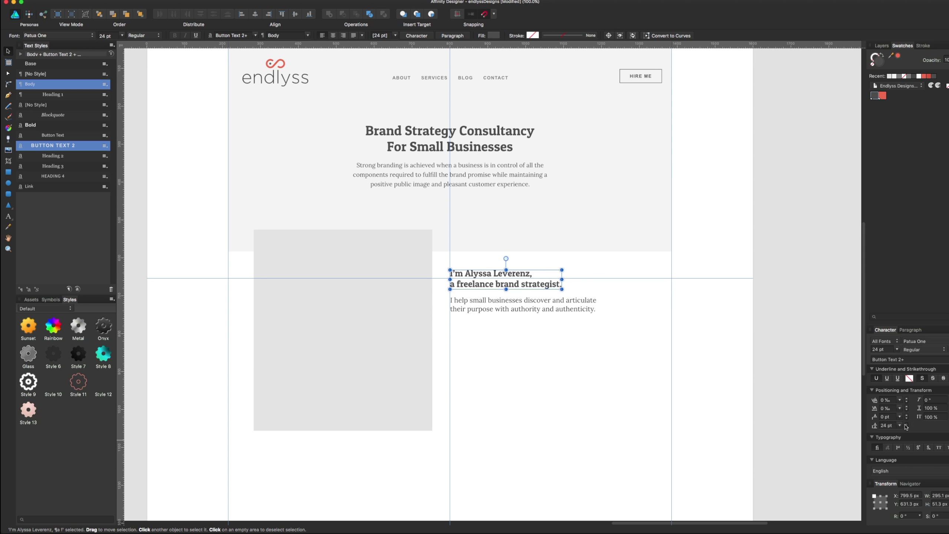
click(558, 385)
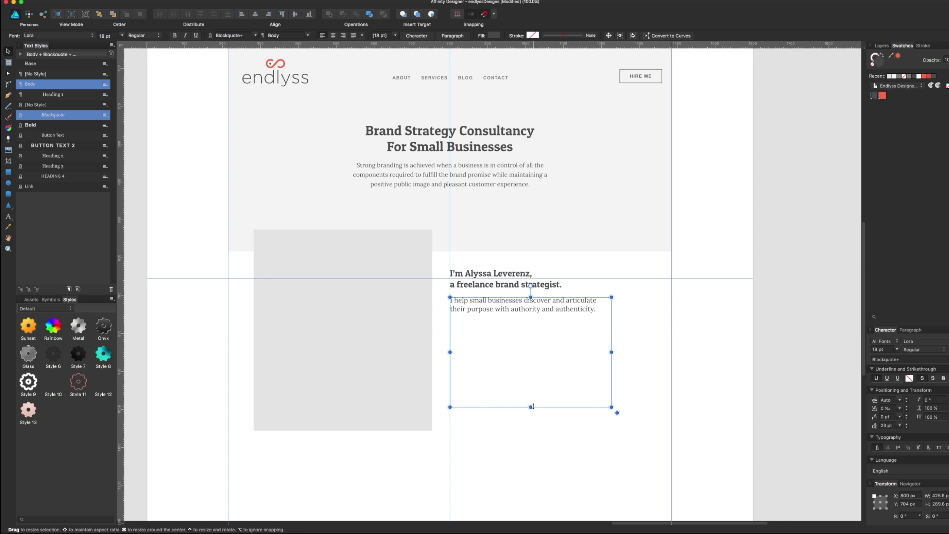
drag(530, 406, 530, 343)
Shrink the grey placeholder to about 426 × 479 px, aligned with the hero's top edge
click(538, 395)
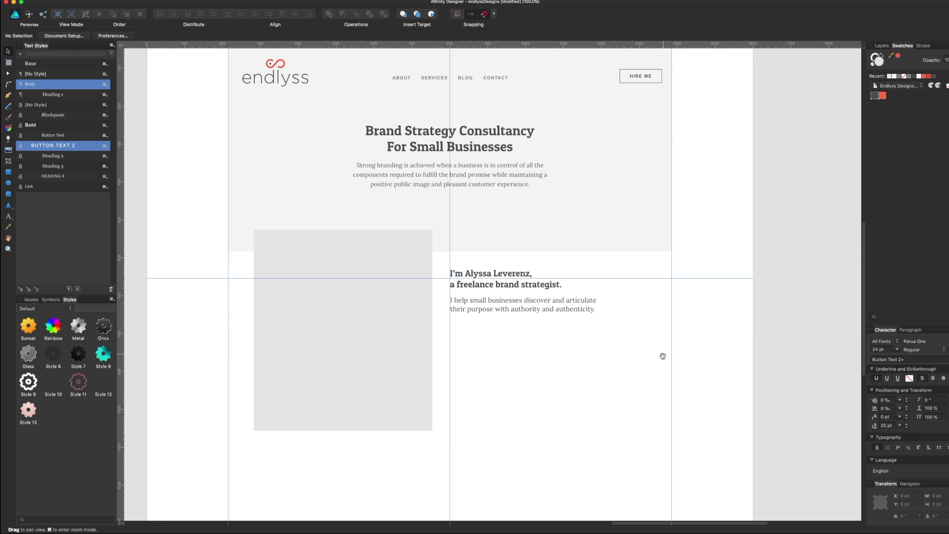
scroll(639, 394, up, 3)
scroll(664, 299, left, 2)
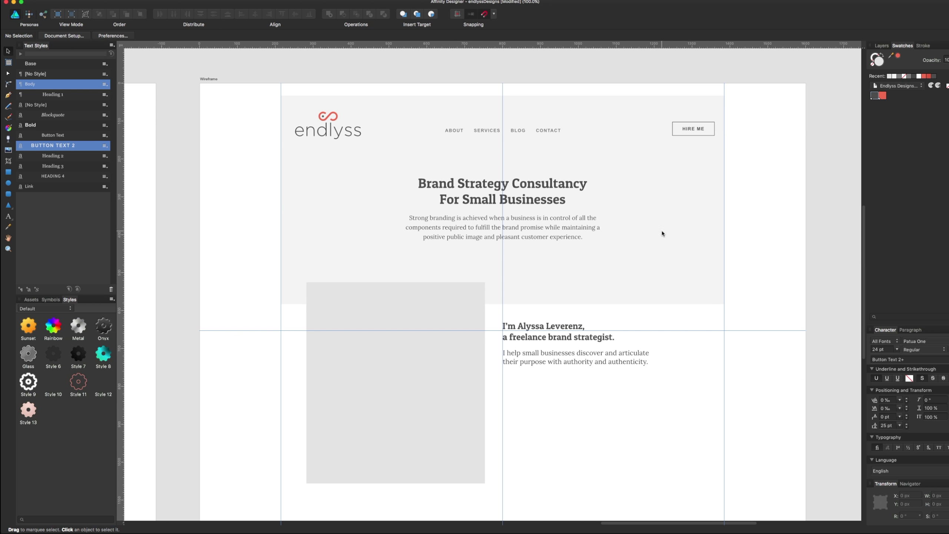
drag(445, 378, 441, 404)
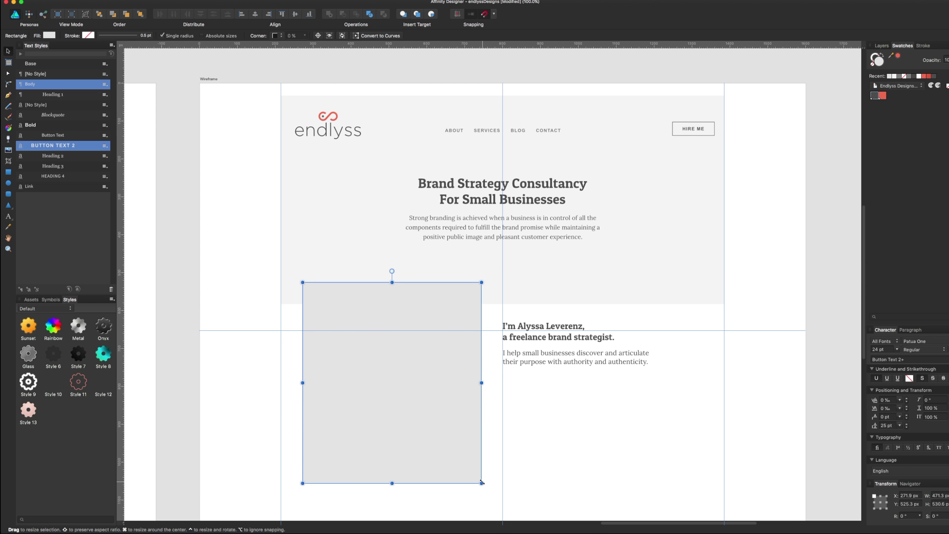
drag(481, 483, 435, 413)
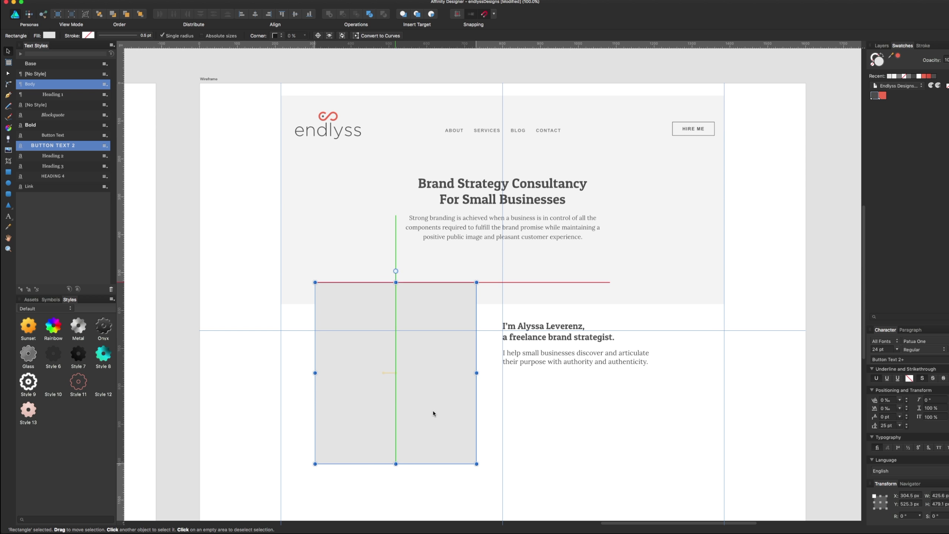
Lower the horizontal guide slightly below the intro text
click(544, 438)
click(536, 361)
drag(536, 330, 538, 334)
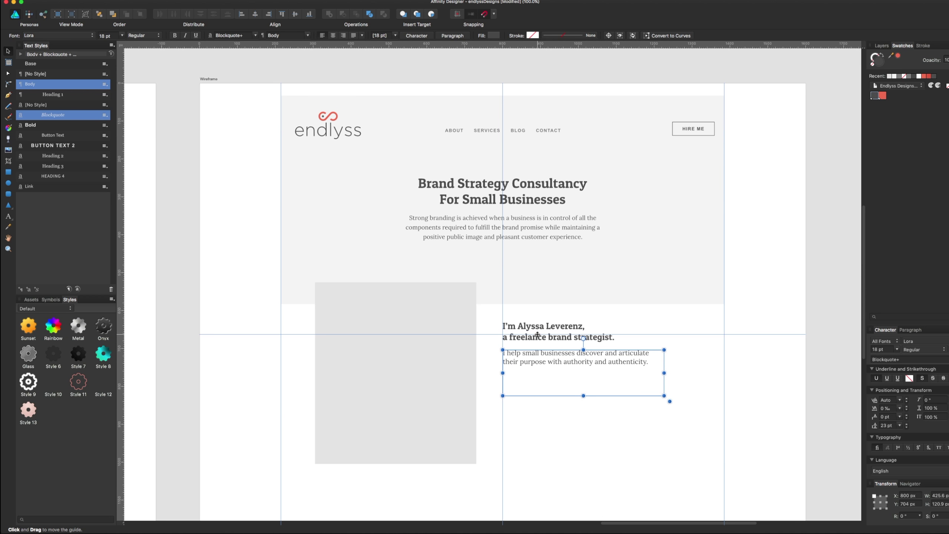
Shift the intro heading and paragraph together slightly to the right
click(538, 341)
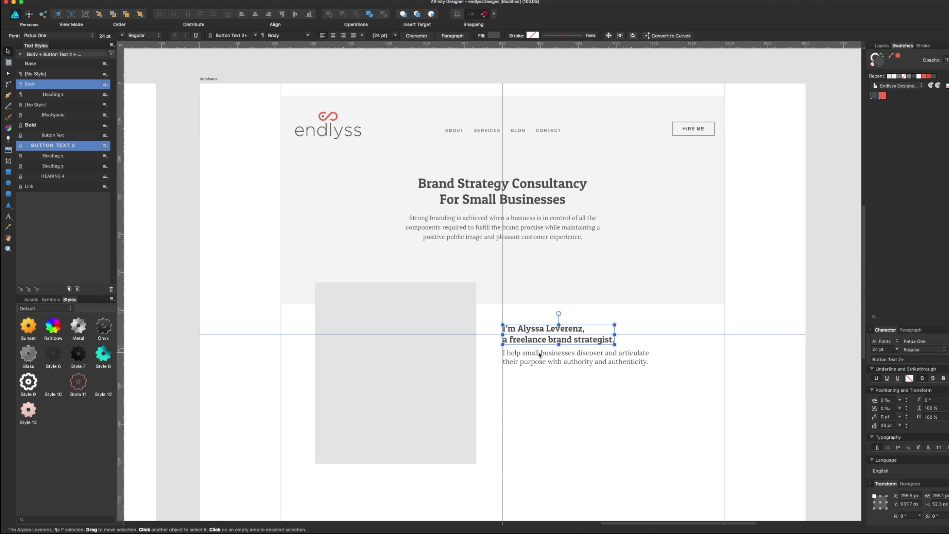
shift+click(540, 357)
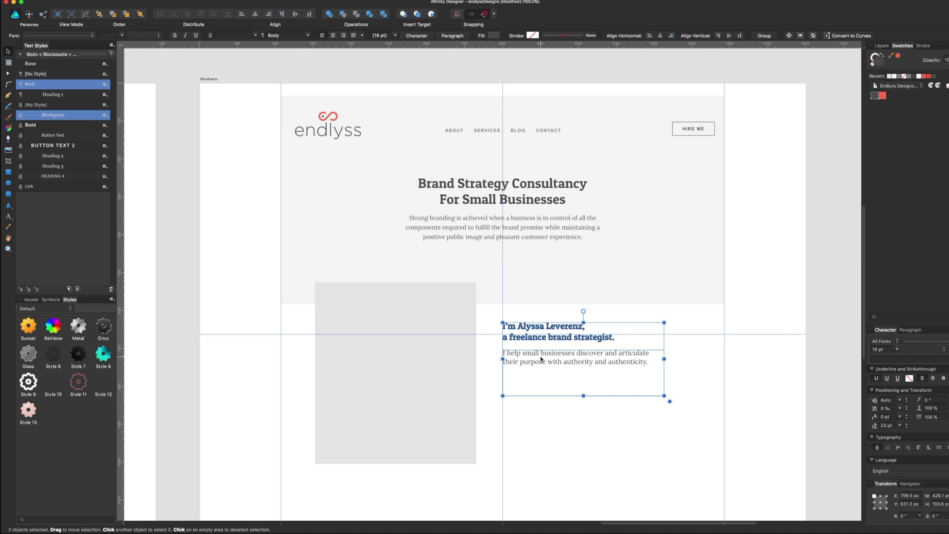
click(546, 419)
scroll(560, 414, right, 3)
scroll(543, 402, down, 3)
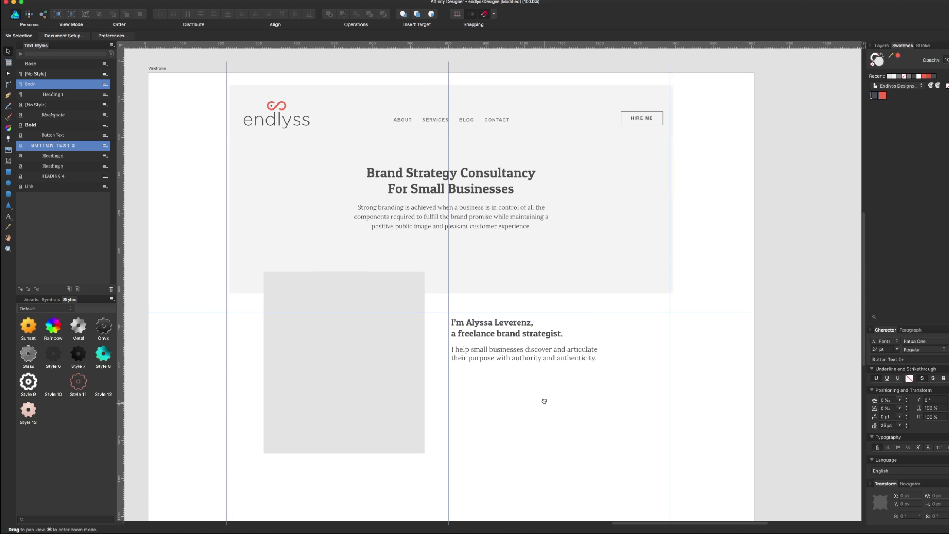
click(532, 358)
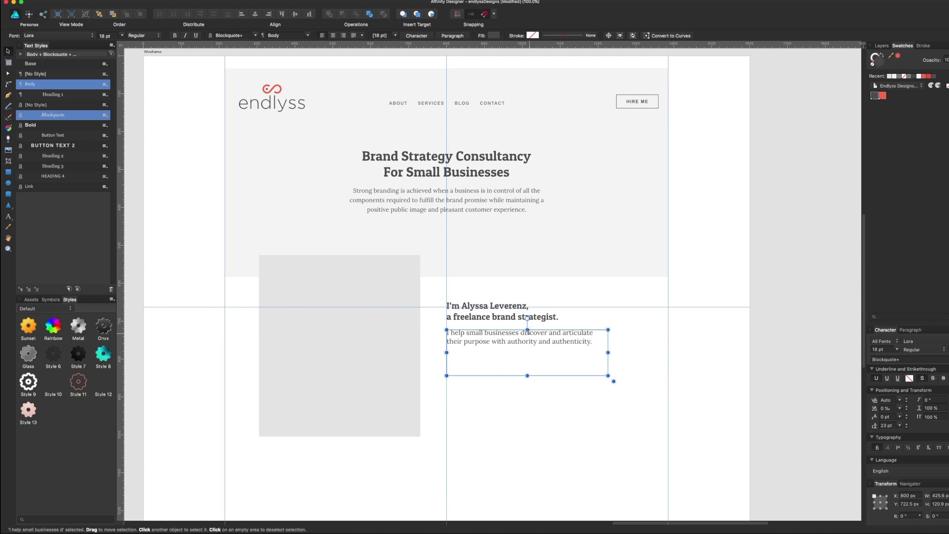
shift+click(541, 318)
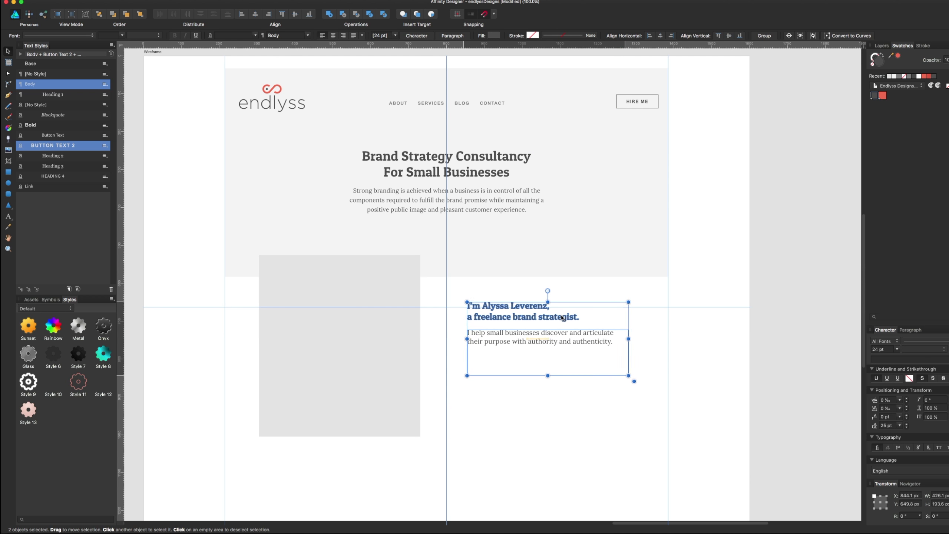
drag(554, 317, 569, 317)
click(537, 419)
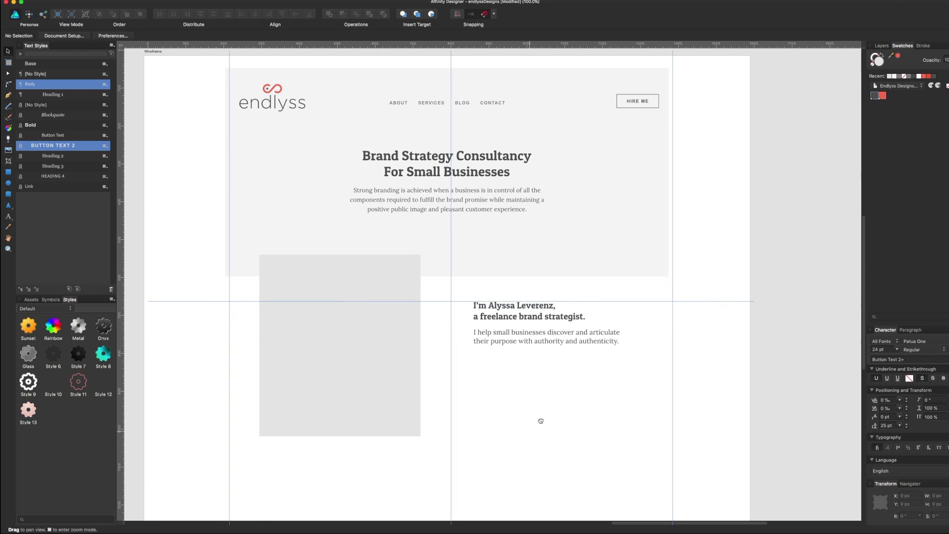
Widen the grey portrait placeholder to about 445 px wide
scroll(540, 420, down, 2)
scroll(539, 419, left, 3)
click(470, 299)
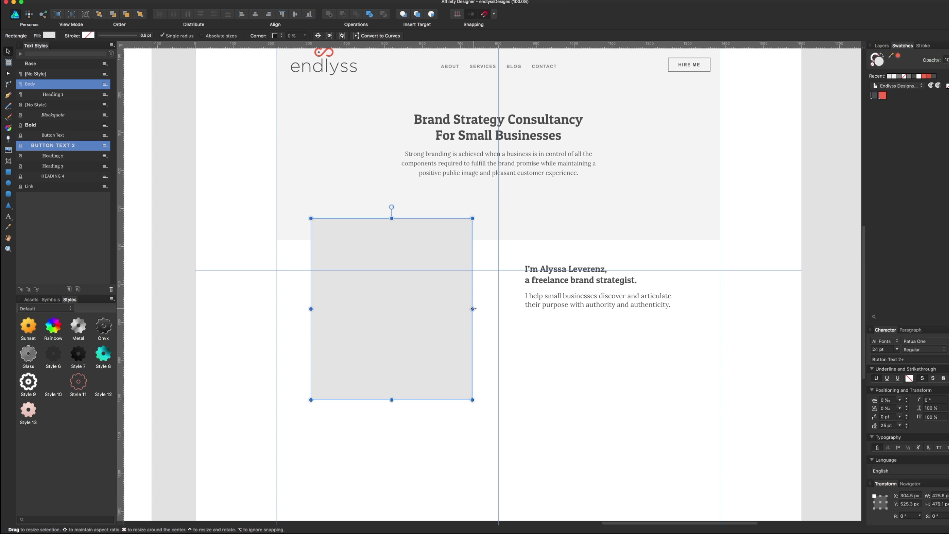
drag(472, 309, 479, 309)
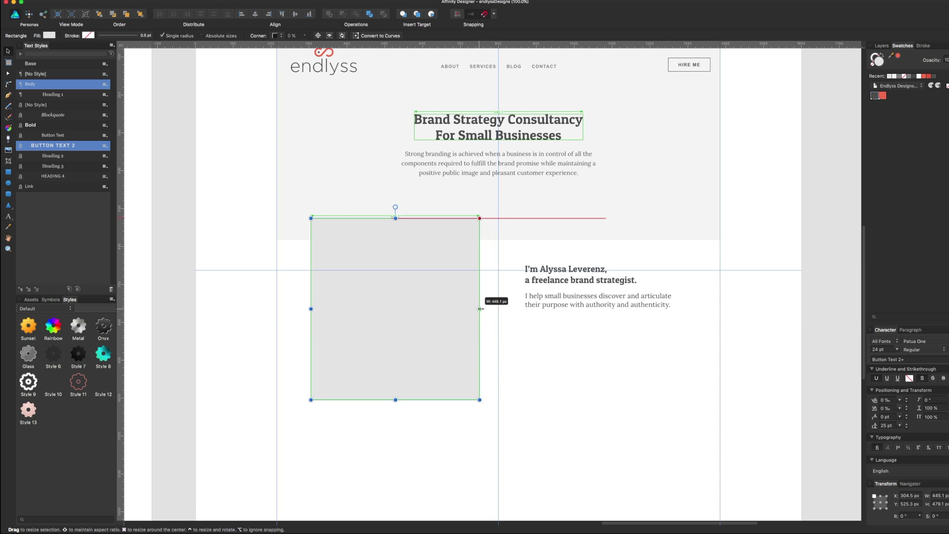
click(669, 398)
scroll(491, 394, up, 3)
Nudge the grey placeholder slightly left and reselect it
drag(468, 392, 464, 391)
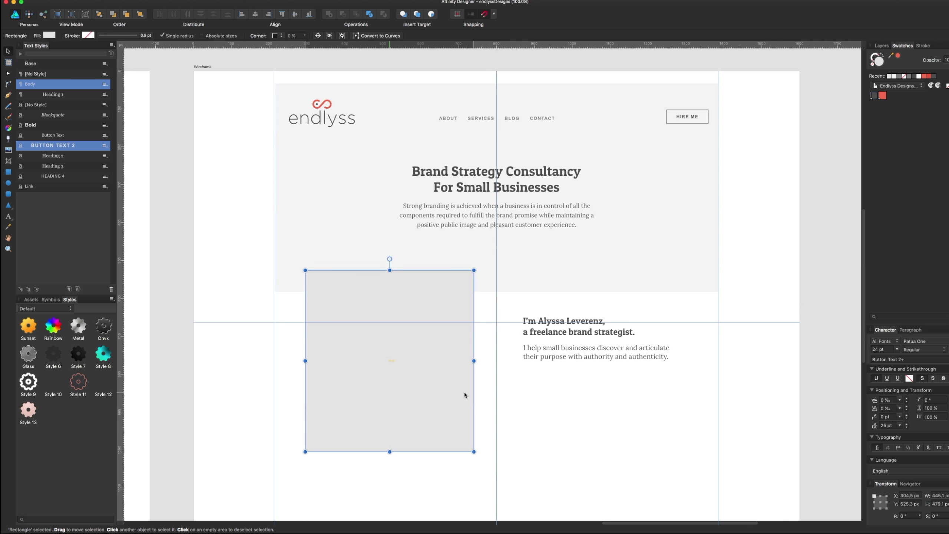
click(585, 414)
scroll(586, 414, up, 1)
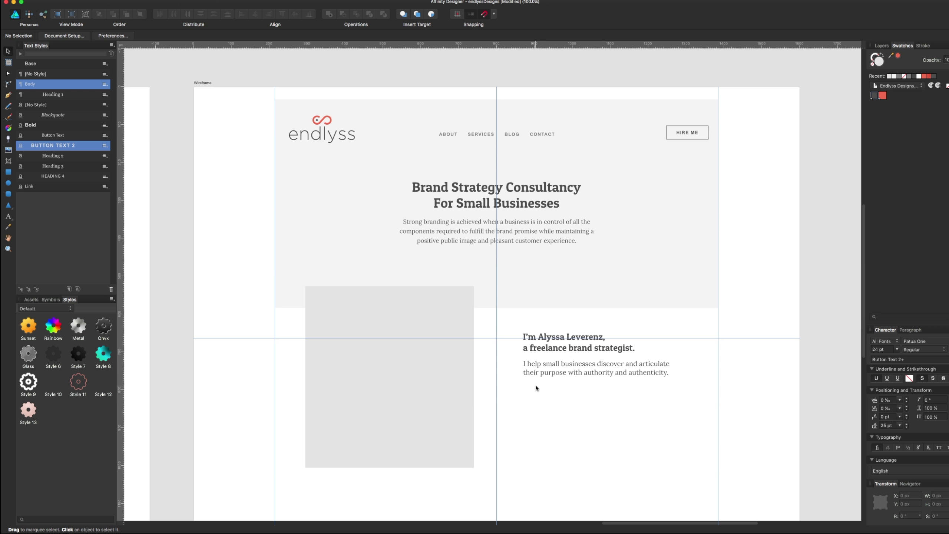
scroll(567, 413, down, 3)
scroll(568, 413, right, 2)
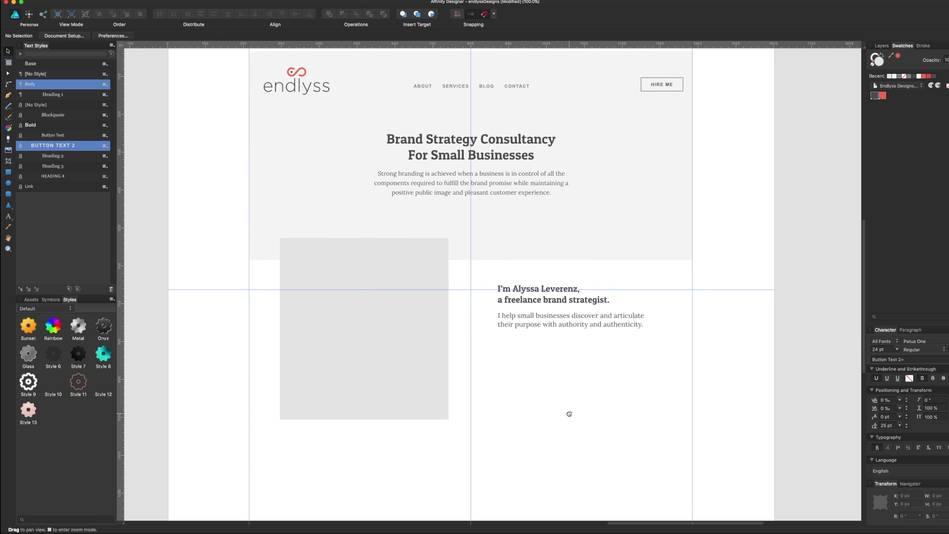
click(393, 248)
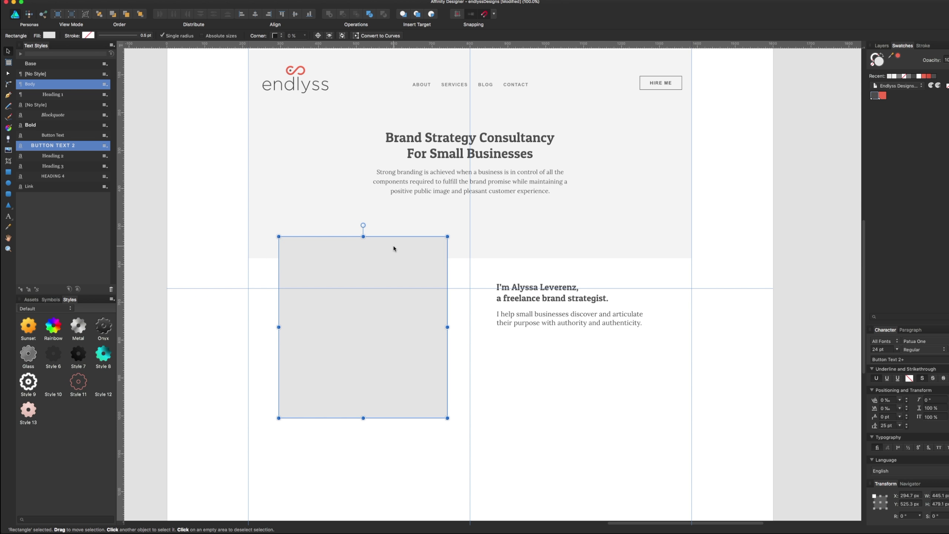
scroll(394, 262, up, 2)
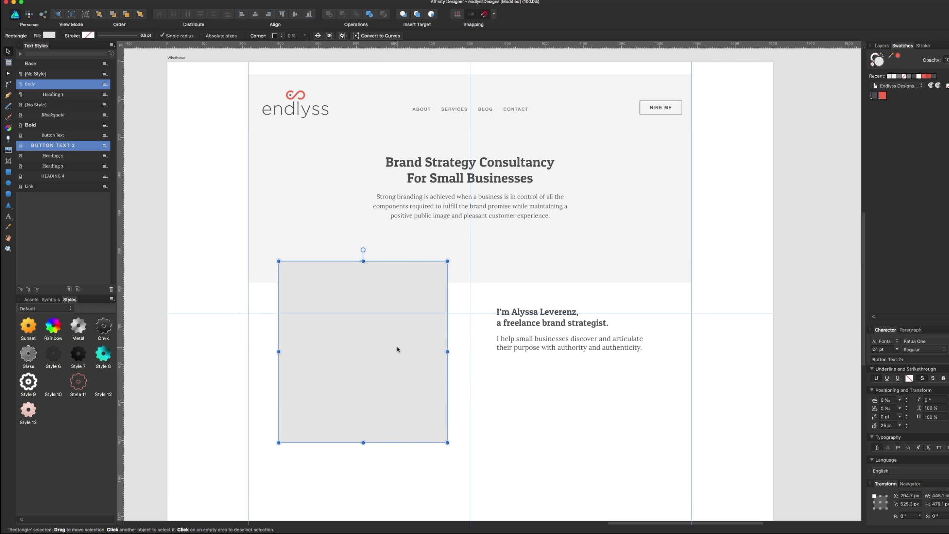
Add a 'Portrait Headshot' text label and move it onto the grey placeholder
key(t)
click(563, 422)
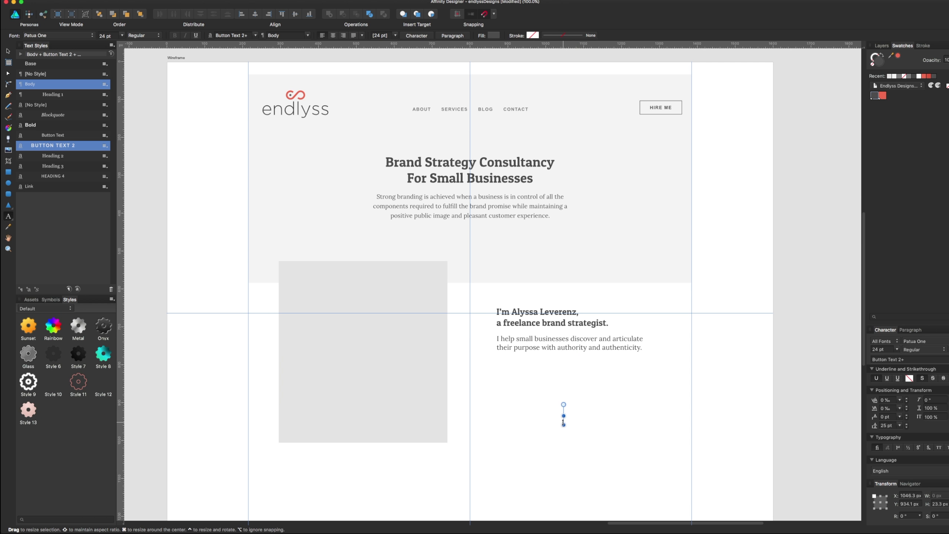
text(Por)
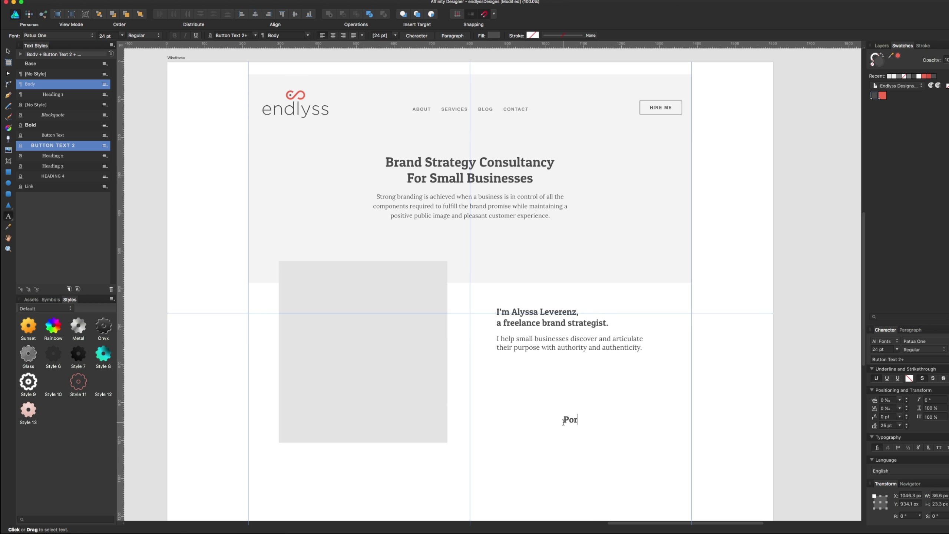
text(trait)
text( Hea)
text(dshot)
key(Escape)
click(8, 50)
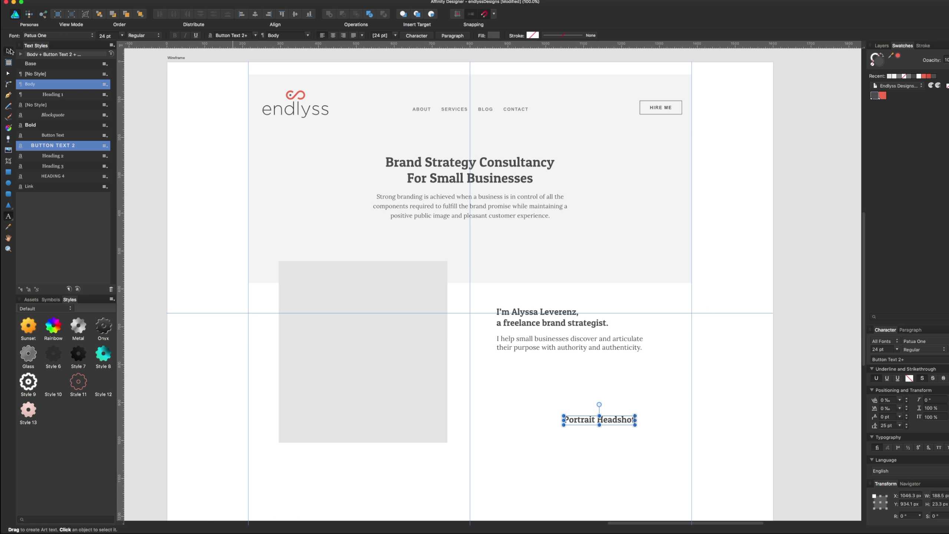
drag(608, 422, 380, 337)
Apply Gotham Light to the label, then settle on Heading 3 after trying other styles
click(55, 38)
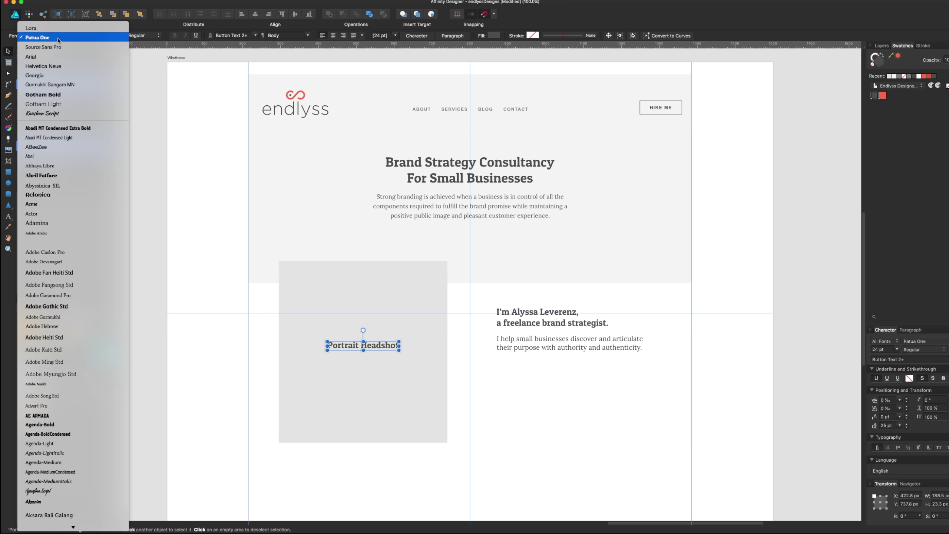
click(62, 104)
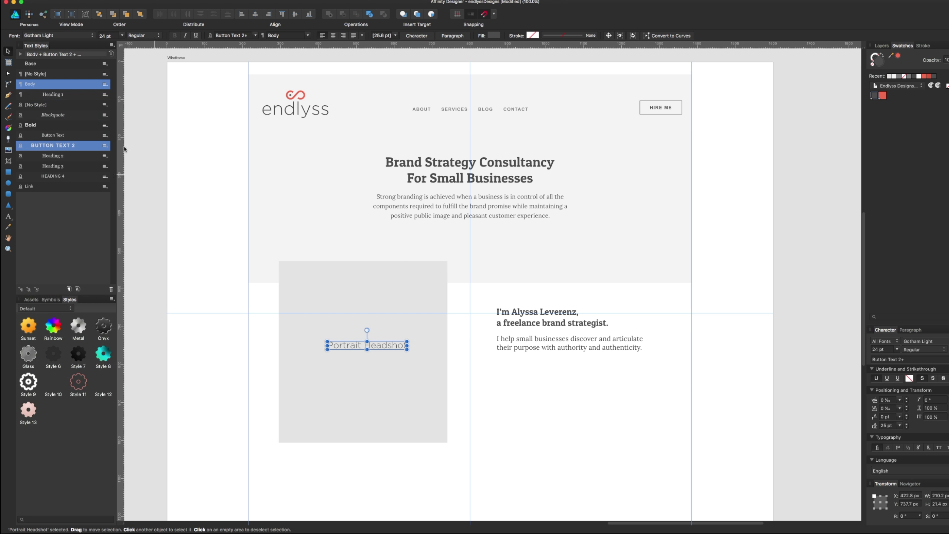
click(55, 175)
click(59, 156)
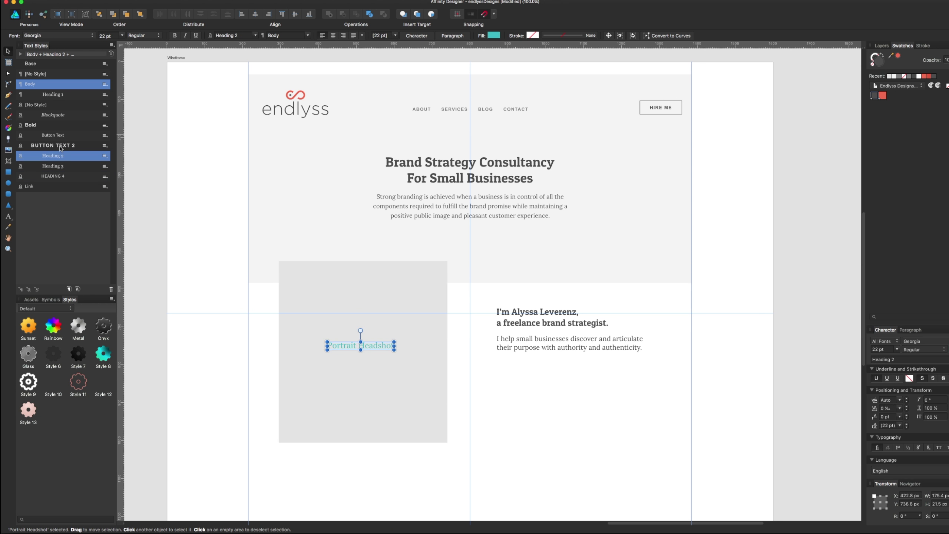
click(60, 147)
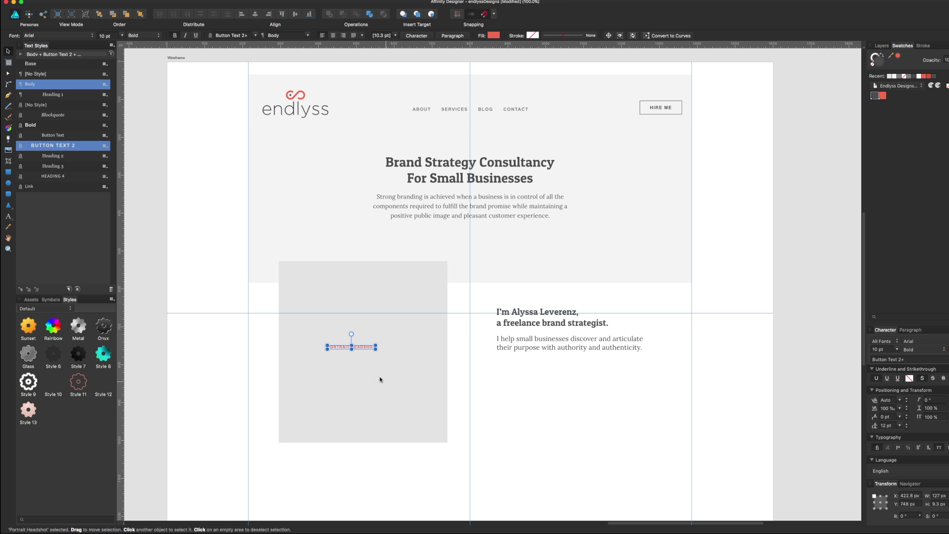
click(47, 135)
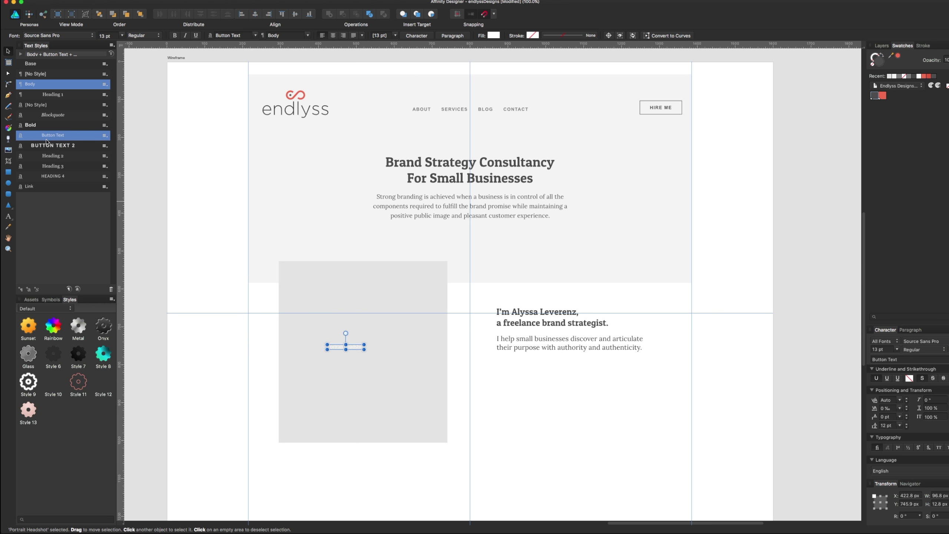
click(54, 169)
click(503, 404)
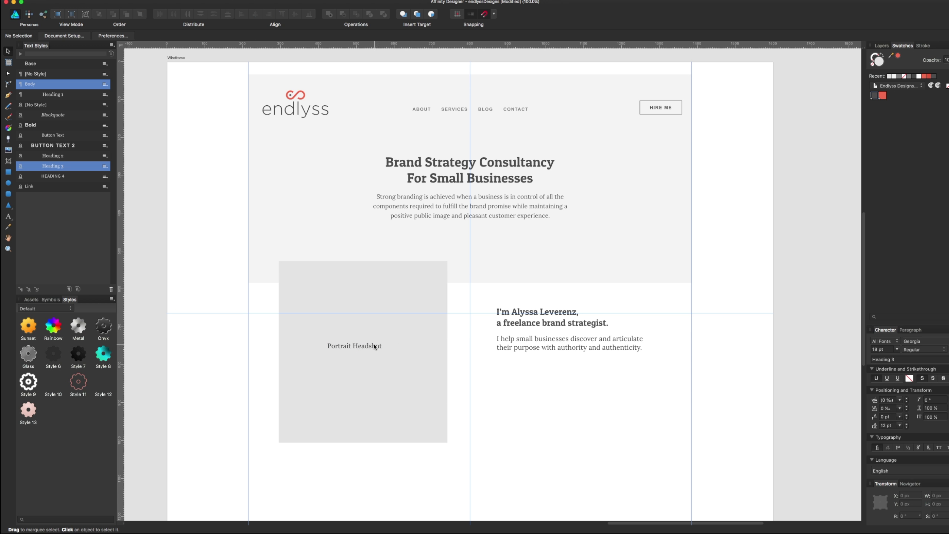
Centre the Portrait Headshot label horizontally in the grey box
drag(375, 346, 384, 347)
click(544, 402)
scroll(544, 402, down, 2)
scroll(544, 402, right, 2)
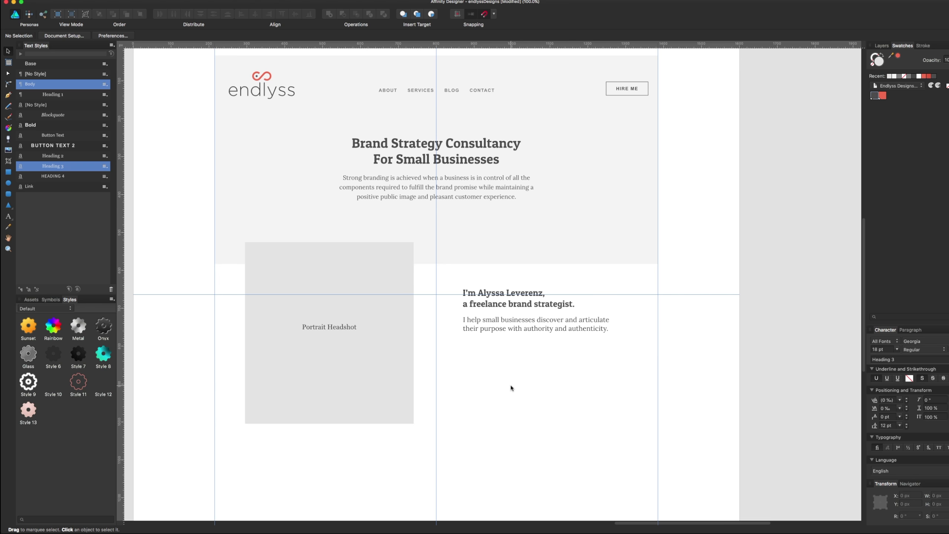
Move the hero heading and paragraph up about 25 px, then check the header items
click(486, 176)
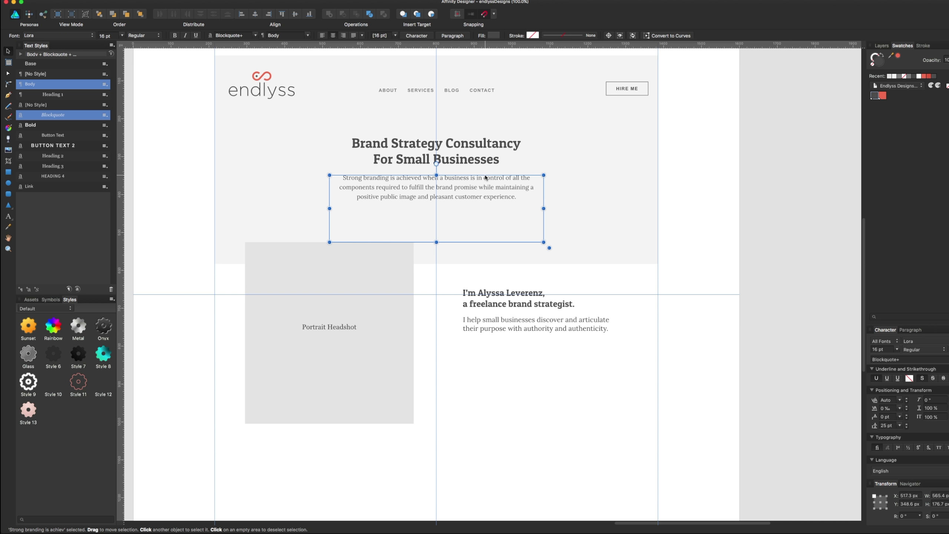
shift+click(481, 153)
drag(480, 152, 479, 143)
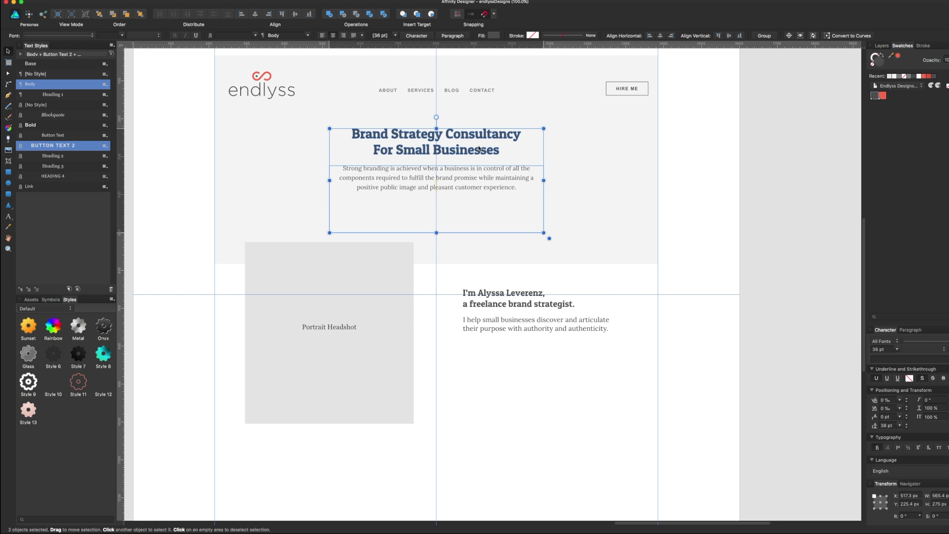
click(460, 91)
click(609, 90)
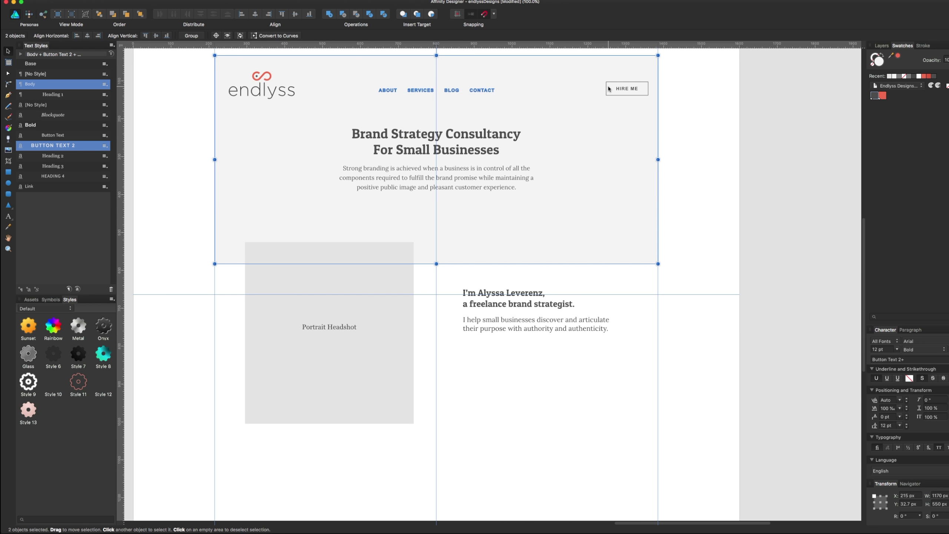
click(634, 90)
shift+click(474, 93)
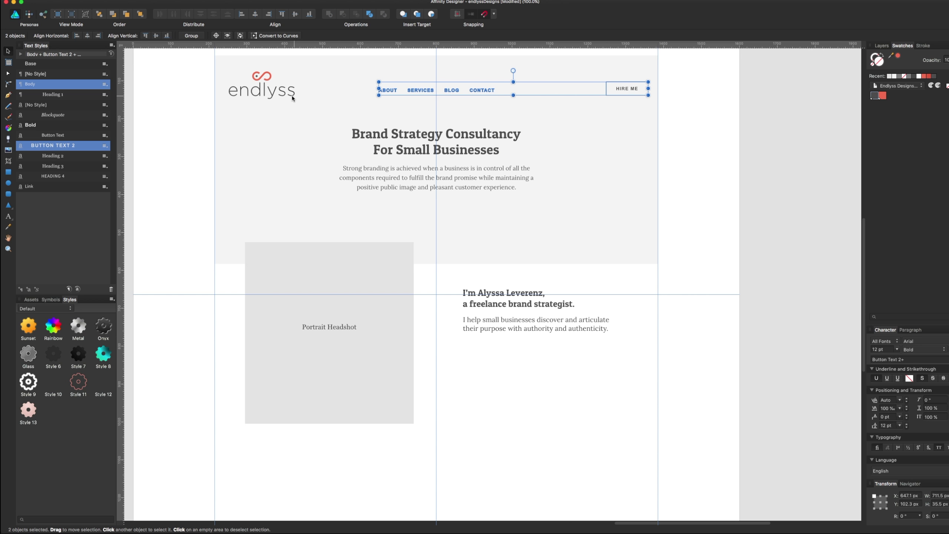
click(673, 282)
Pan the view and inspect the intro heading and paragraph beside the placeholder
scroll(697, 259, up, 1)
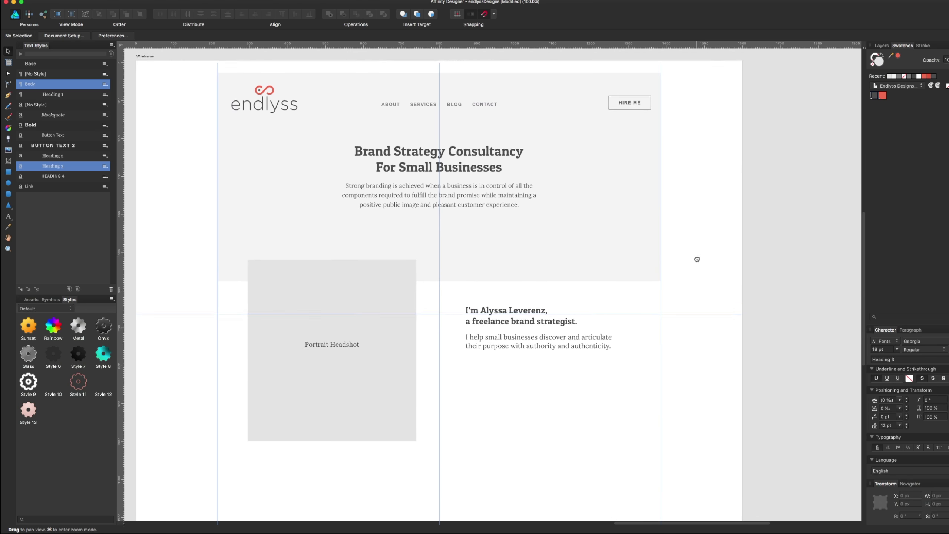
scroll(697, 259, up, 1)
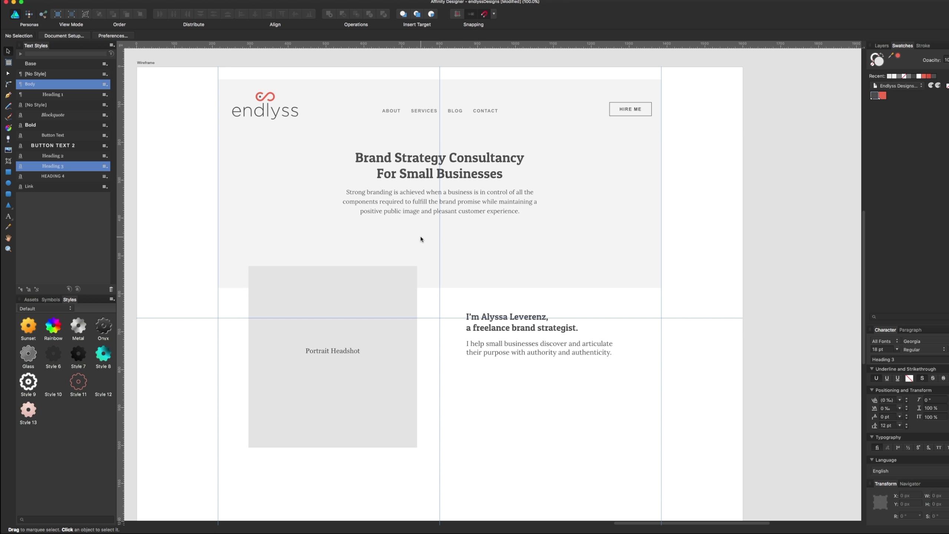
key(space)
scroll(496, 460, down, 3)
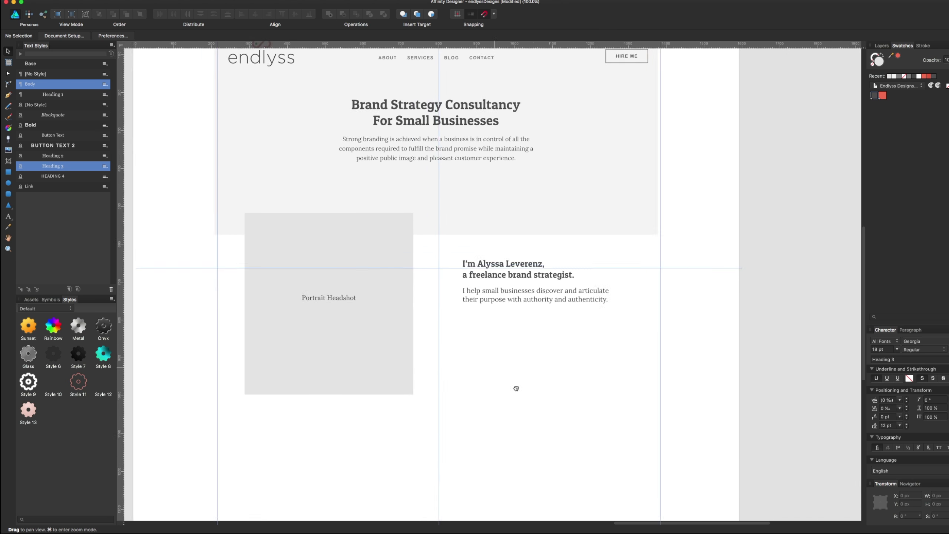
scroll(515, 387, left, 3)
scroll(491, 332, down, 5)
key(space)
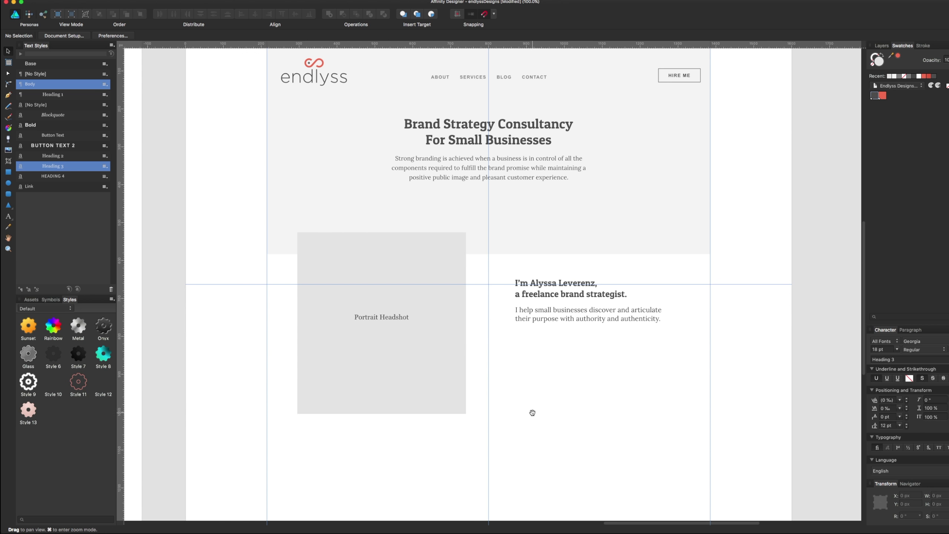
scroll(531, 412, right, 3)
click(541, 269)
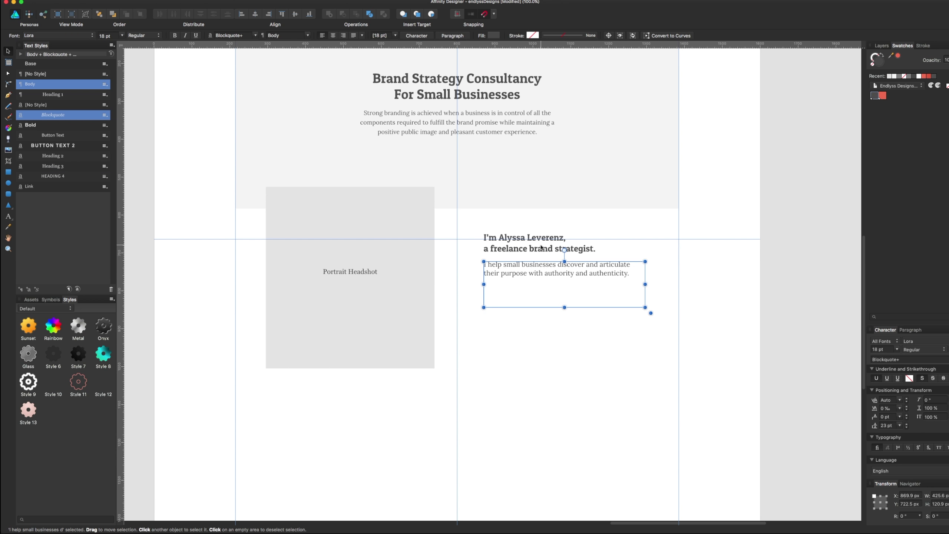
shift+click(538, 246)
shift+click(538, 246)
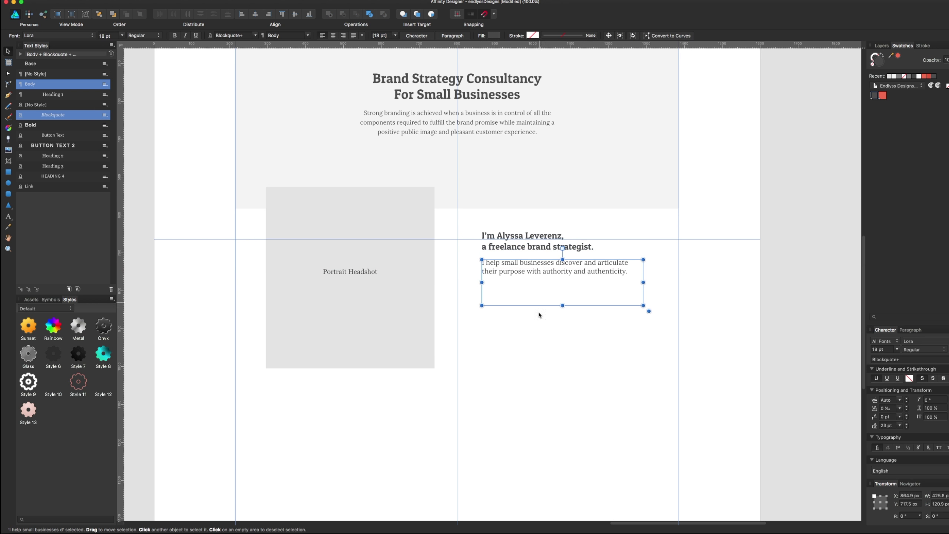
click(546, 358)
scroll(531, 337, down, 2)
scroll(530, 336, right, 2)
Select the 'Branding is the art of assigning of meaning' paragraph in the Docs copy
key(super+Tab)
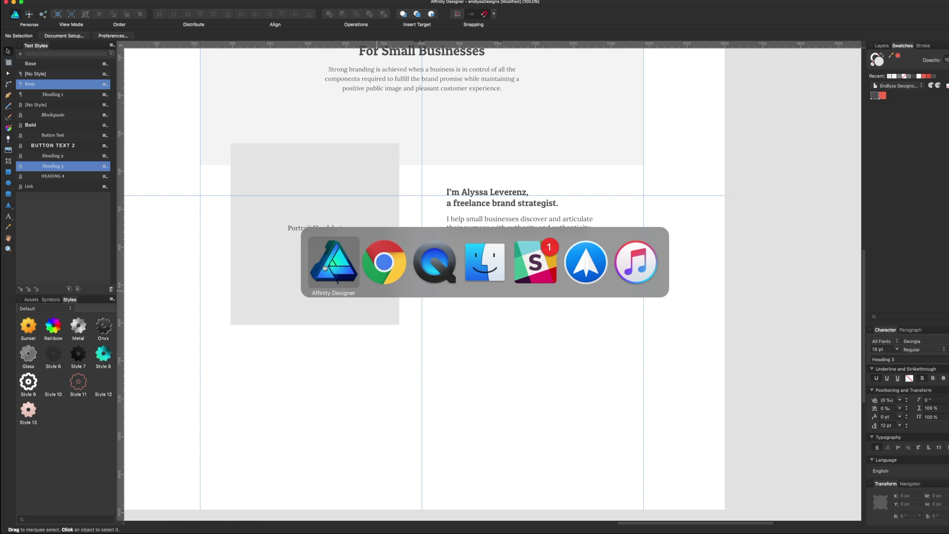
scroll(683, 272, down, 1)
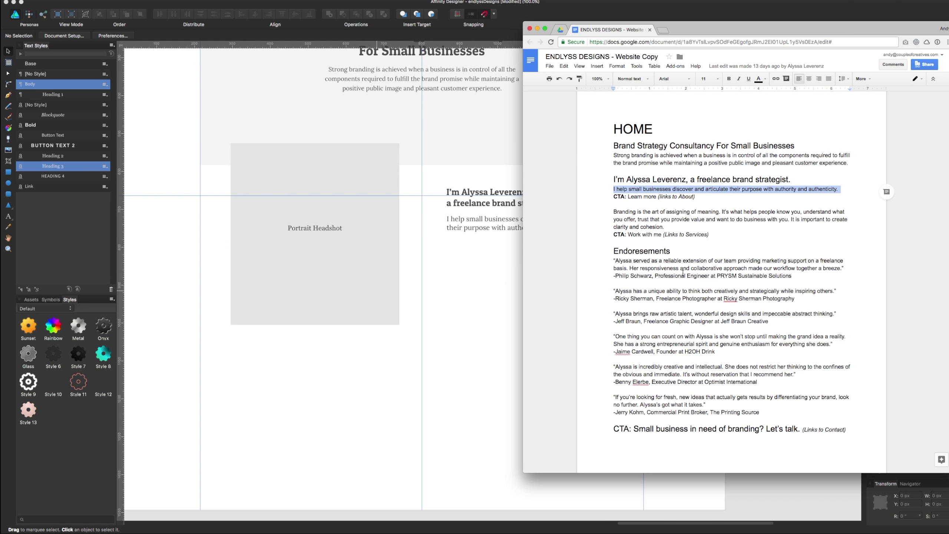
double_click(649, 235)
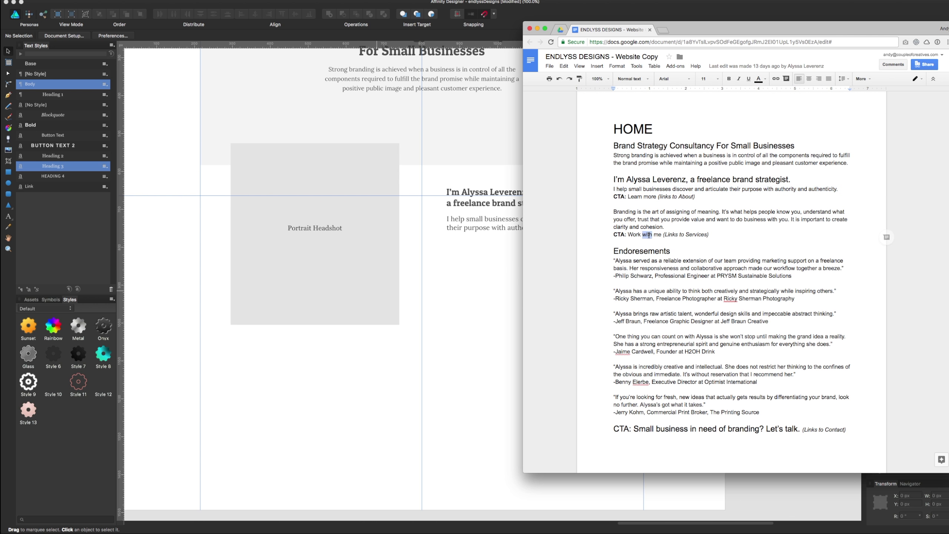
click(452, 283)
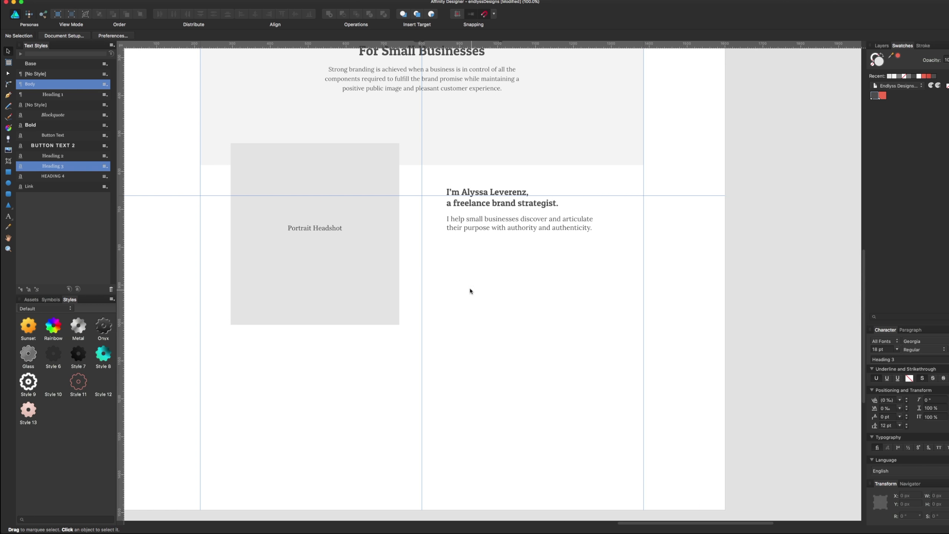
key(super+Tab)
click(652, 227)
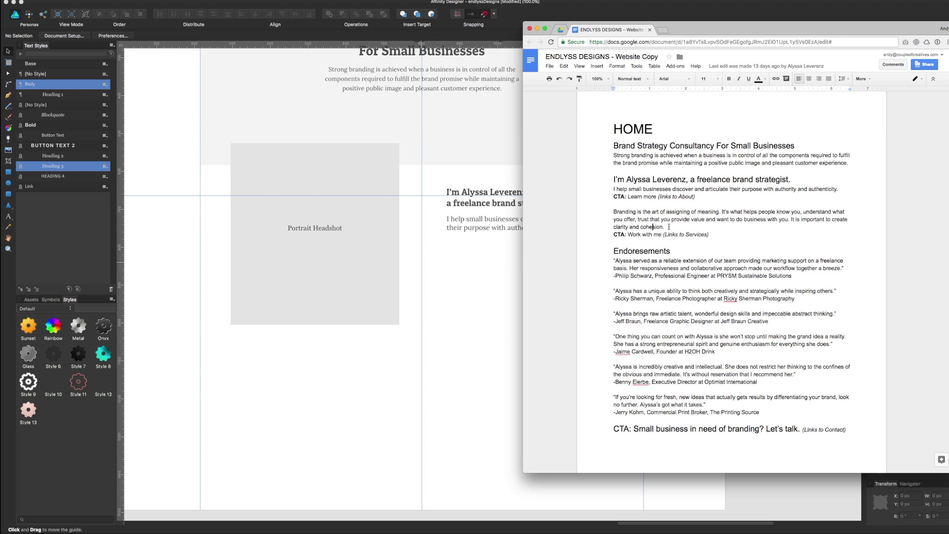
drag(668, 227, 620, 215)
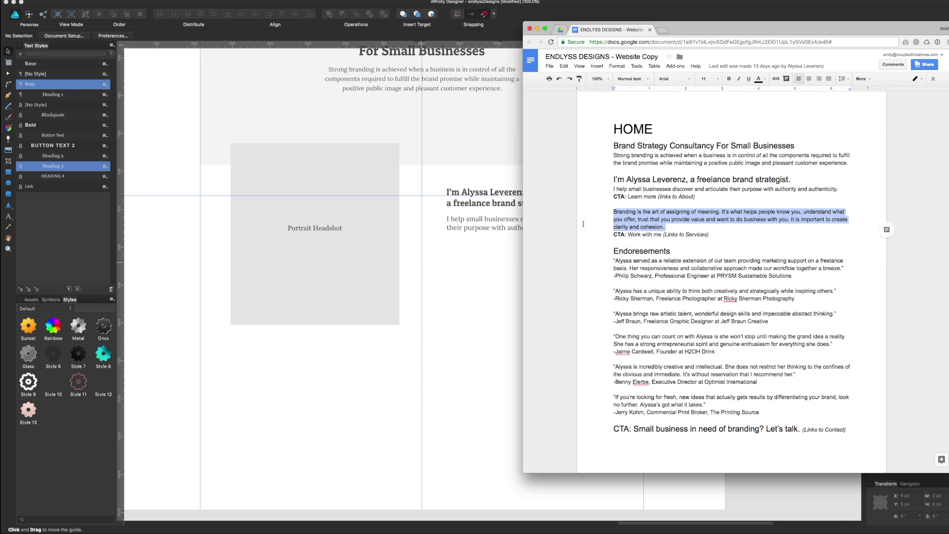
Nudge the strategist heading and intro paragraph up a few pixels beside the portrait
click(496, 242)
click(517, 225)
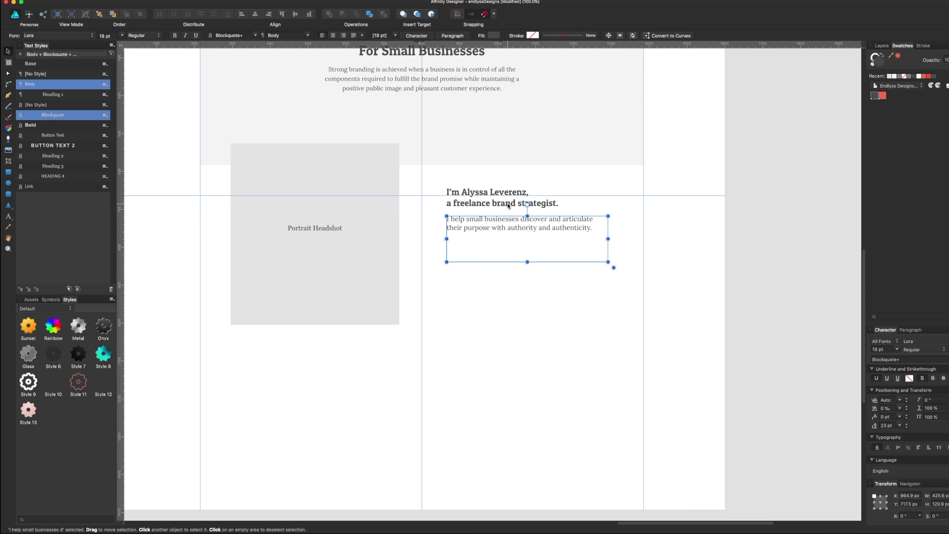
click(486, 283)
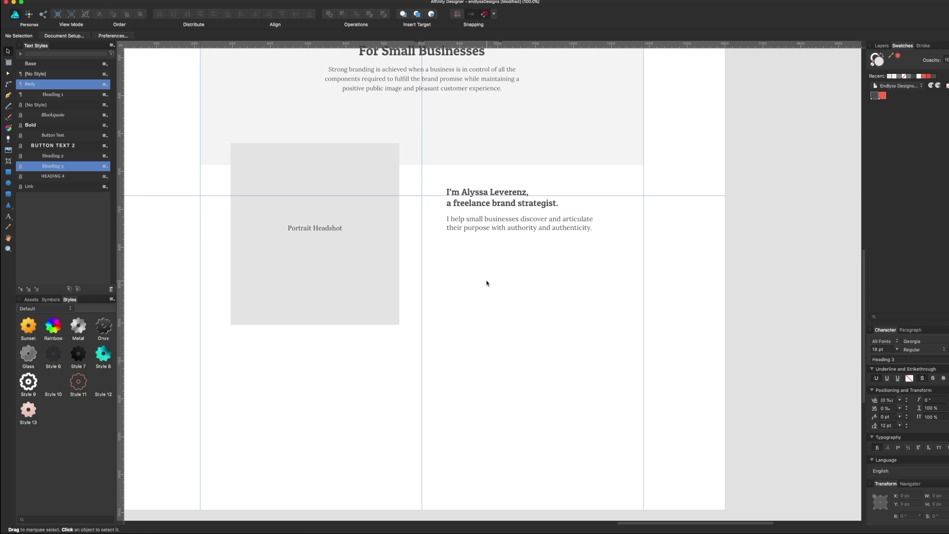
click(489, 236)
shift+click(486, 202)
drag(485, 202, 486, 200)
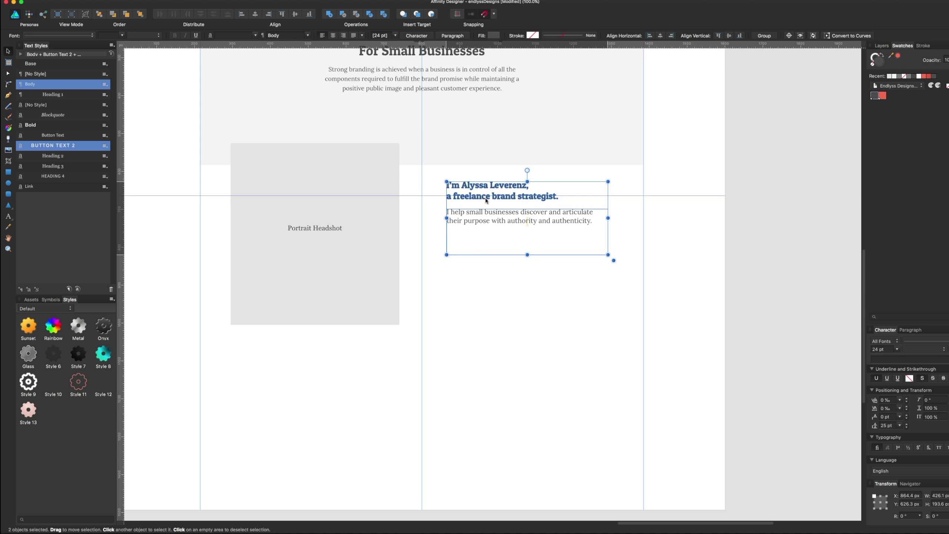
click(275, 235)
Move the secondary button under the intro paragraph and relabel it LEARN MORE ABOUT ME
scroll(485, 317, right, 5)
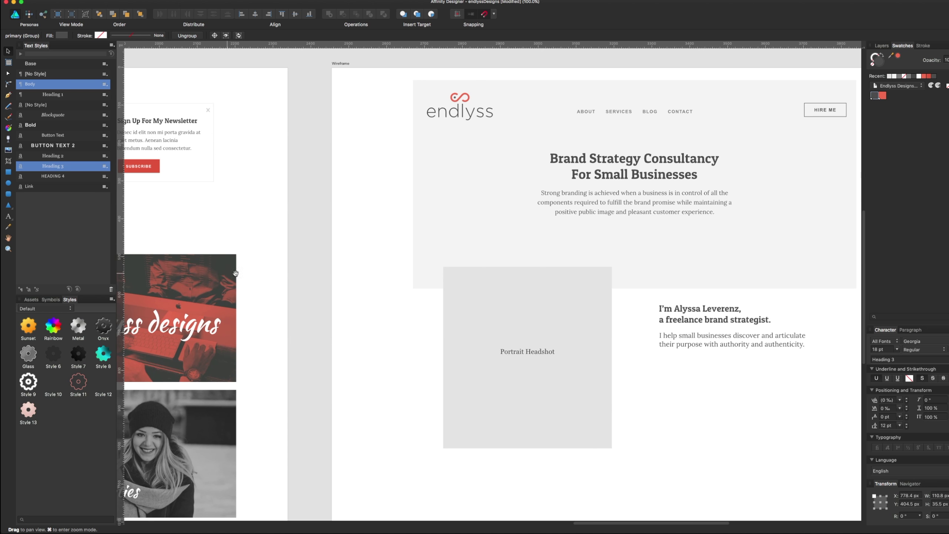
scroll(485, 316, up, 3)
scroll(484, 317, left, 10)
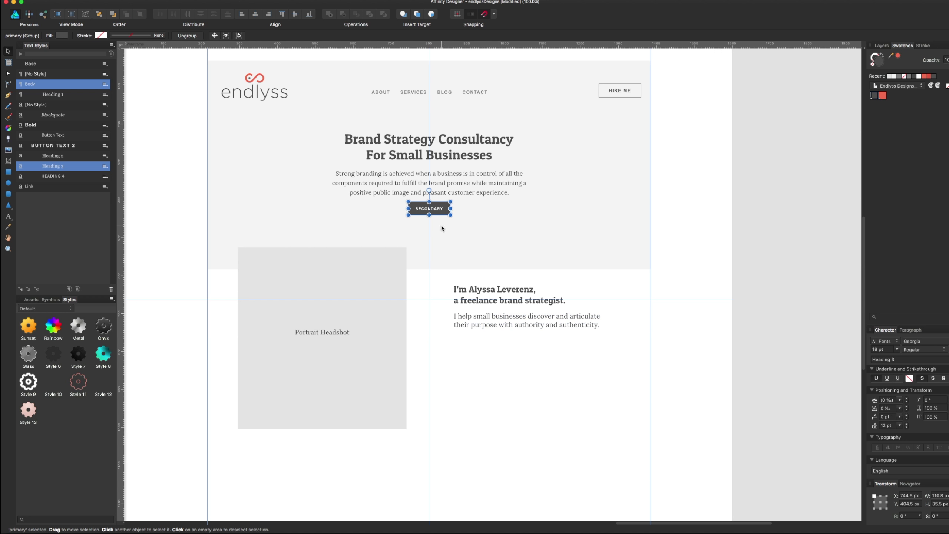
drag(443, 213, 489, 350)
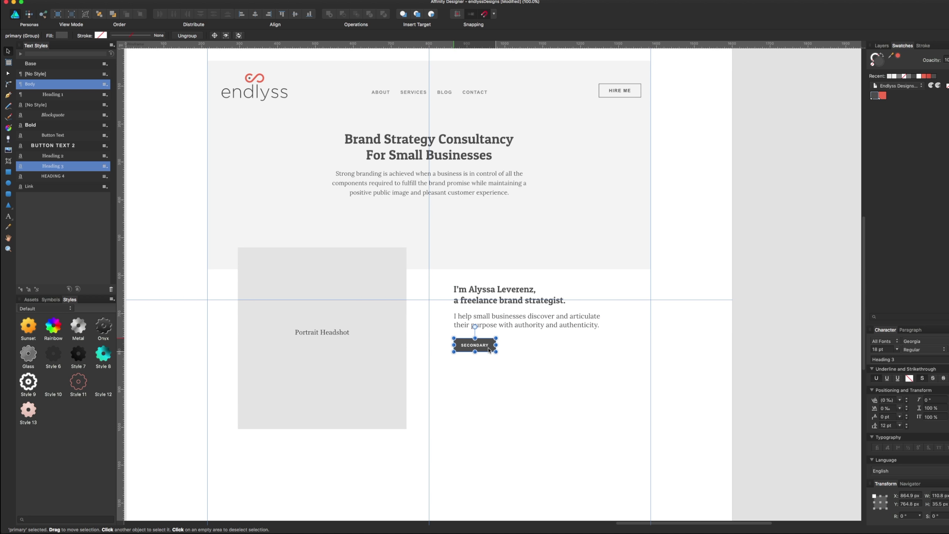
double_click(484, 348)
double_click(484, 348)
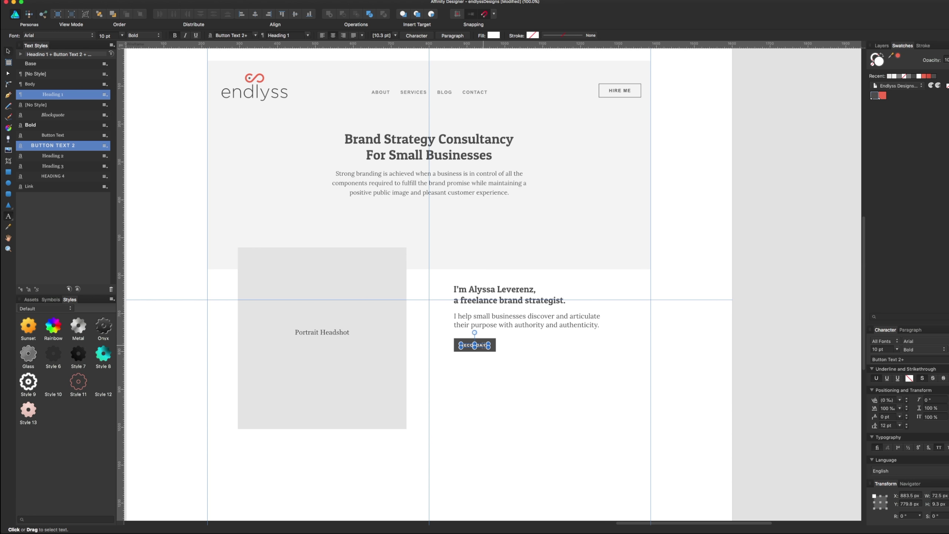
key(super+Tab)
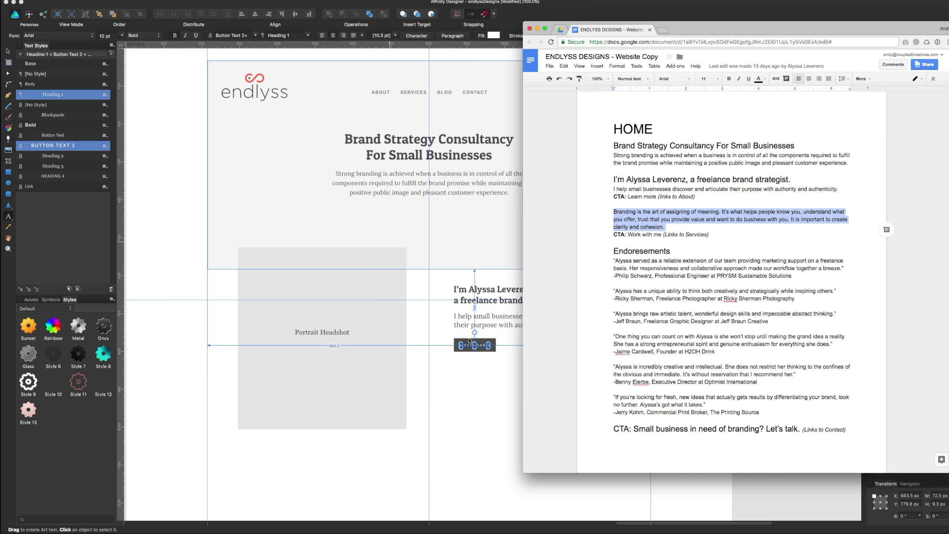
click(479, 348)
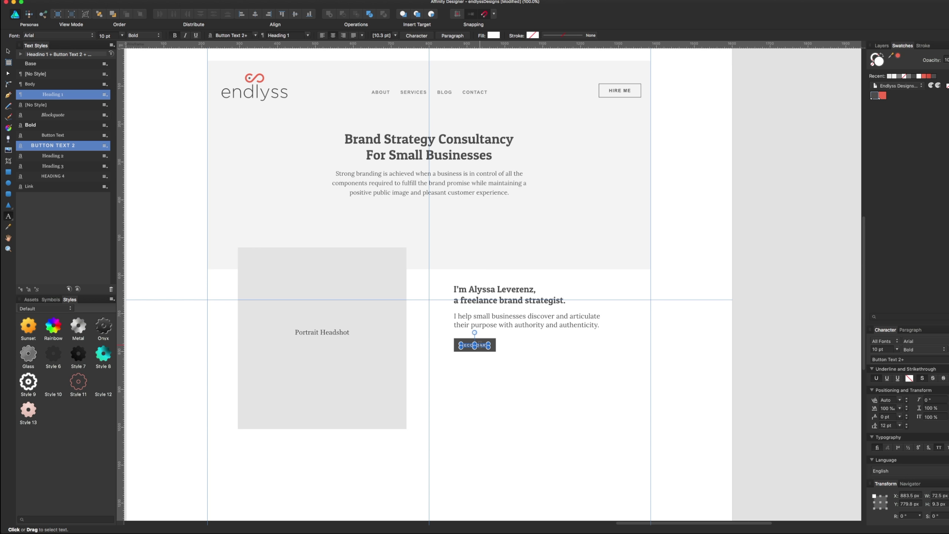
text(Learn more a)
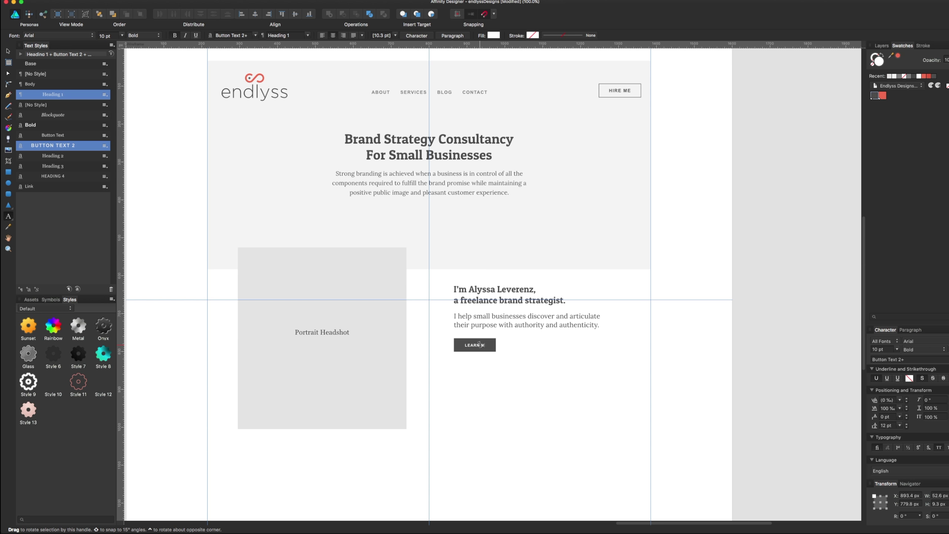
text(bout)
key(Escape)
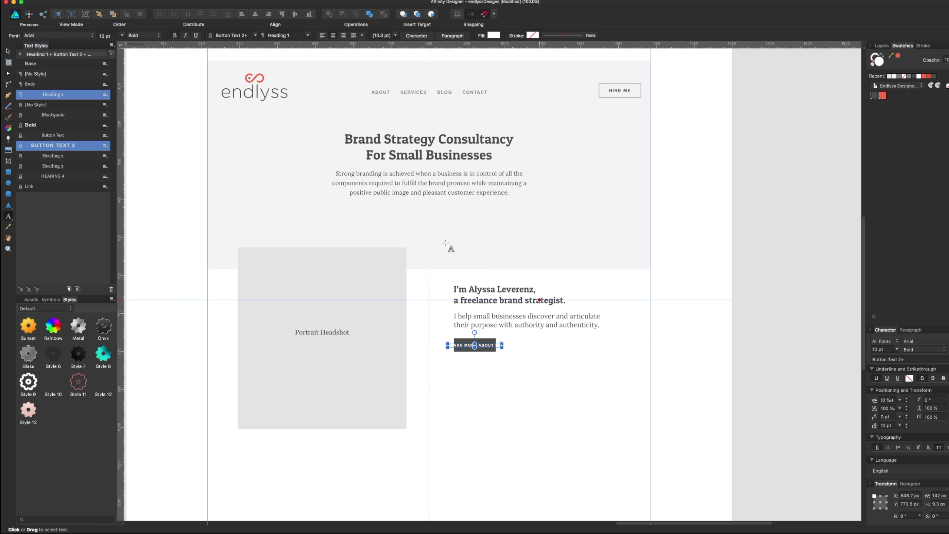
Widen the button rectangle to fit the longer label and shift both right together
click(8, 52)
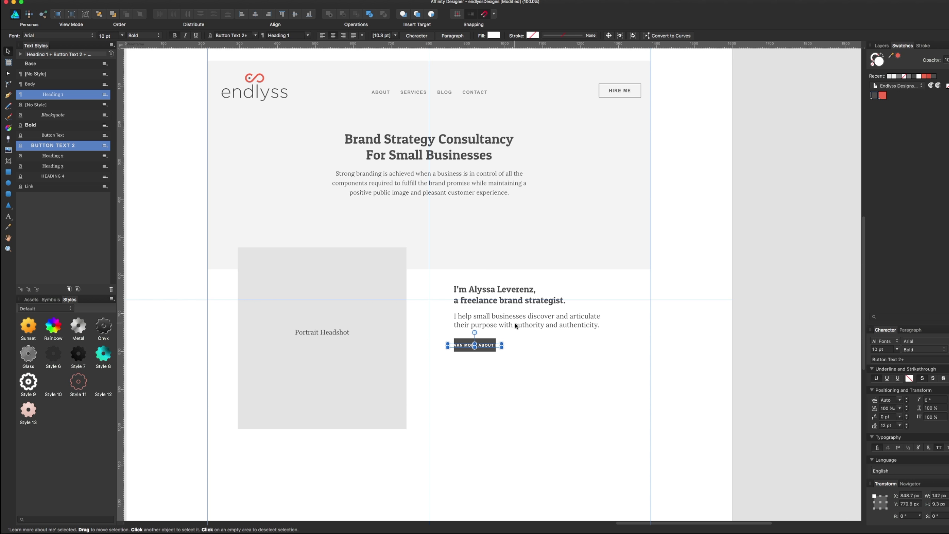
click(493, 344)
drag(496, 345, 510, 351)
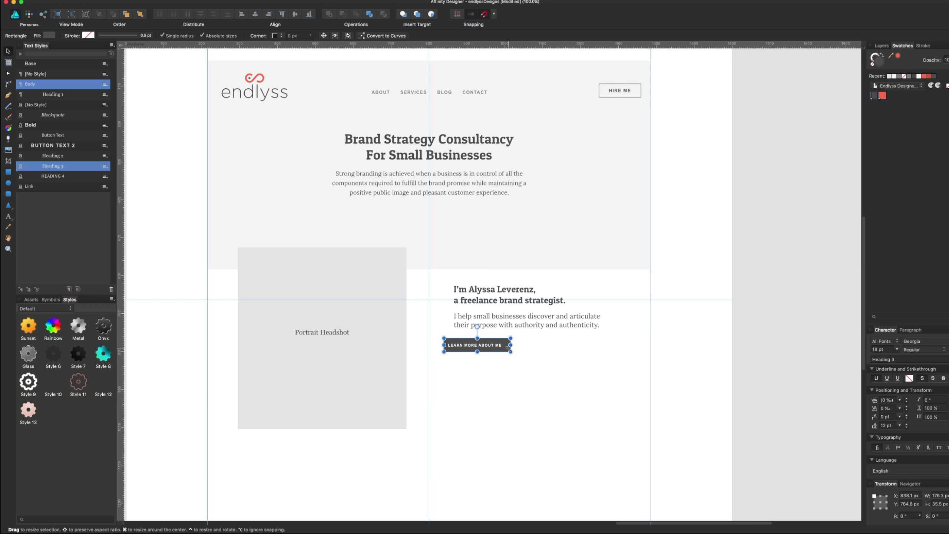
shift+click(489, 346)
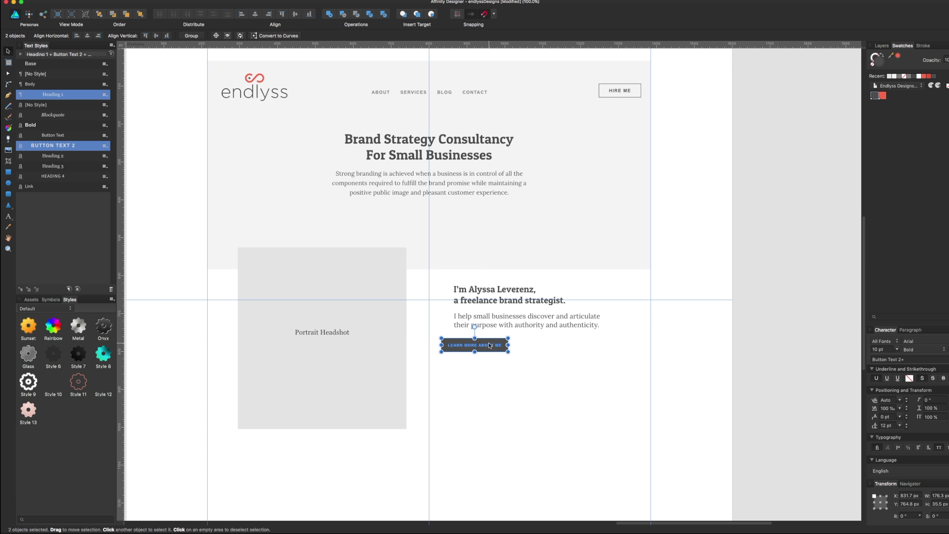
drag(493, 344, 503, 345)
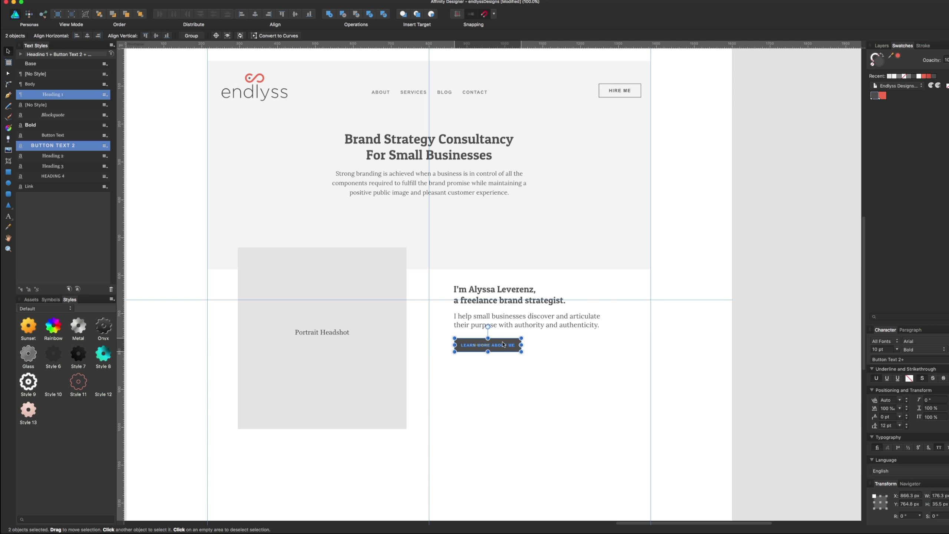
click(526, 389)
key(super+Tab)
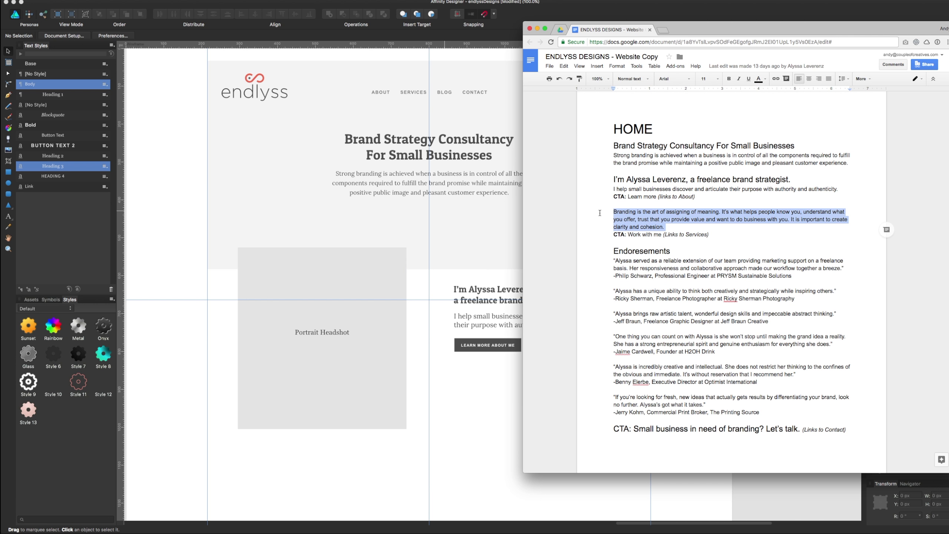
Paste the 'Branding is the art of assigning of meaning' paragraph into a text frame below the button
key(super+Tab)
key(t)
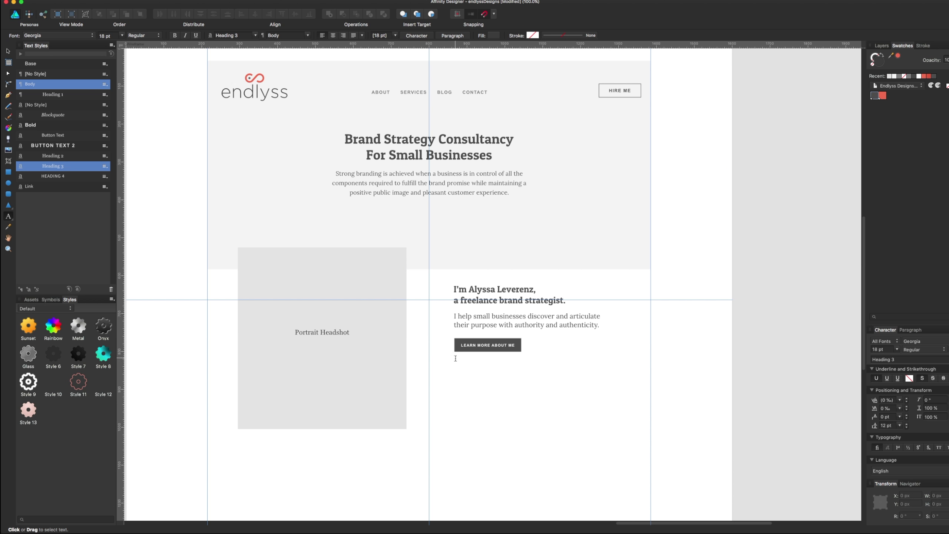
drag(456, 364, 599, 415)
key(Escape)
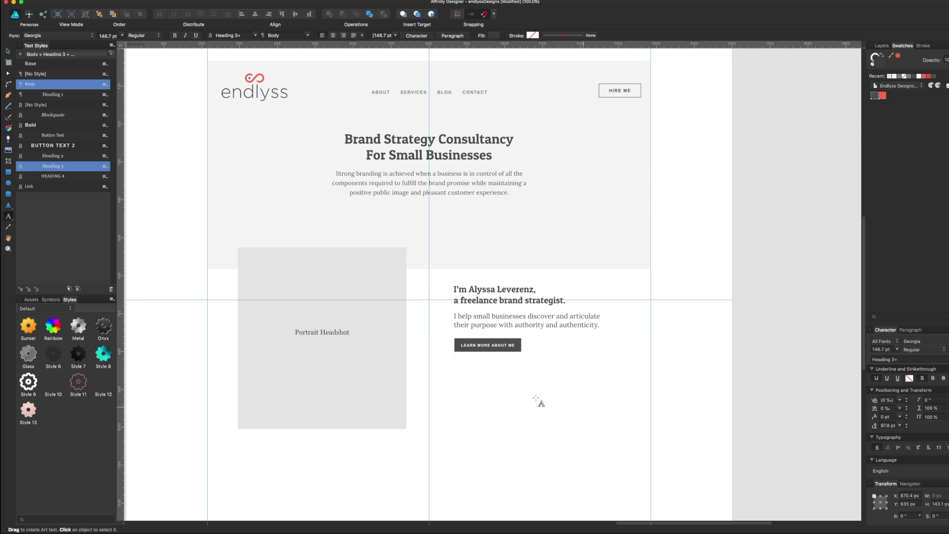
click(11, 221)
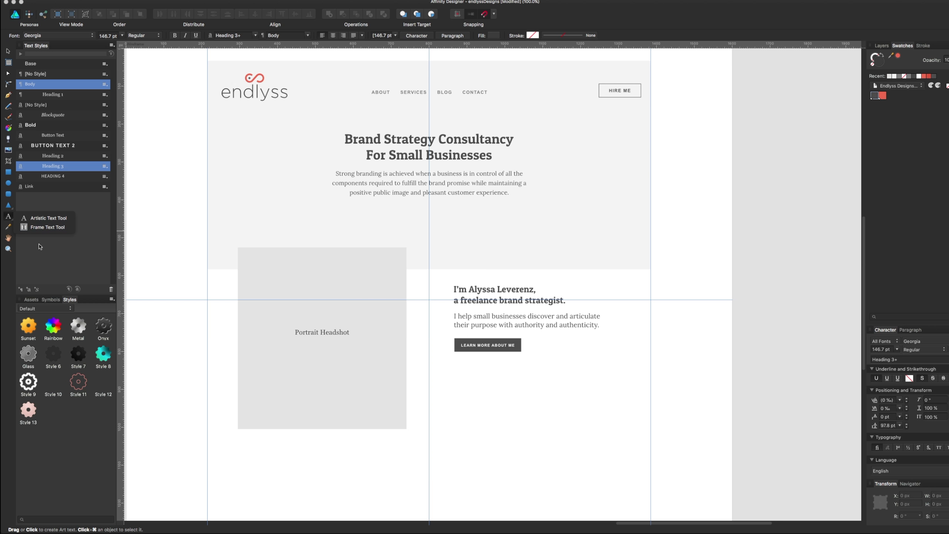
click(43, 232)
drag(456, 368, 638, 418)
key(ctrl+v)
key(Escape)
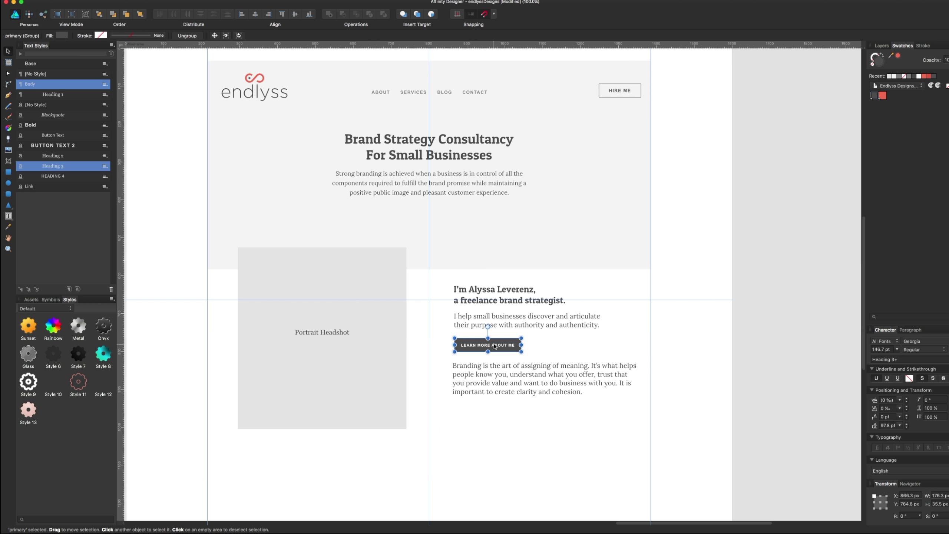
drag(496, 345, 511, 325)
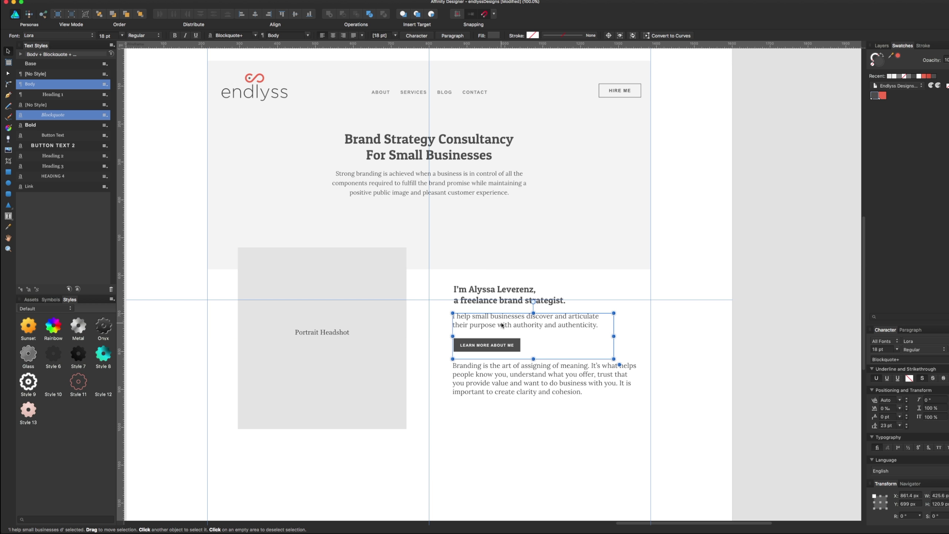
Left-align the heading, intro paragraph and button, and set line spacing to 24 pt
shift+click(497, 344)
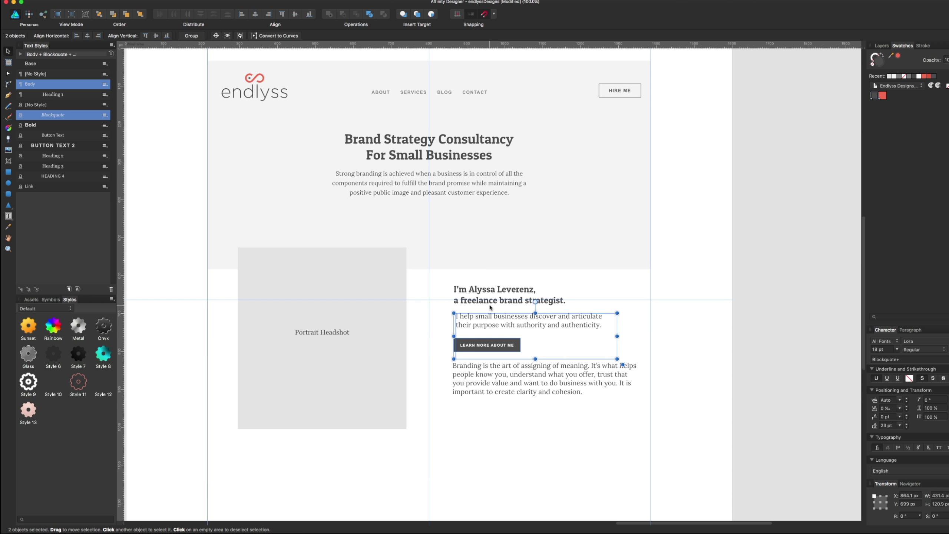
shift+click(490, 304)
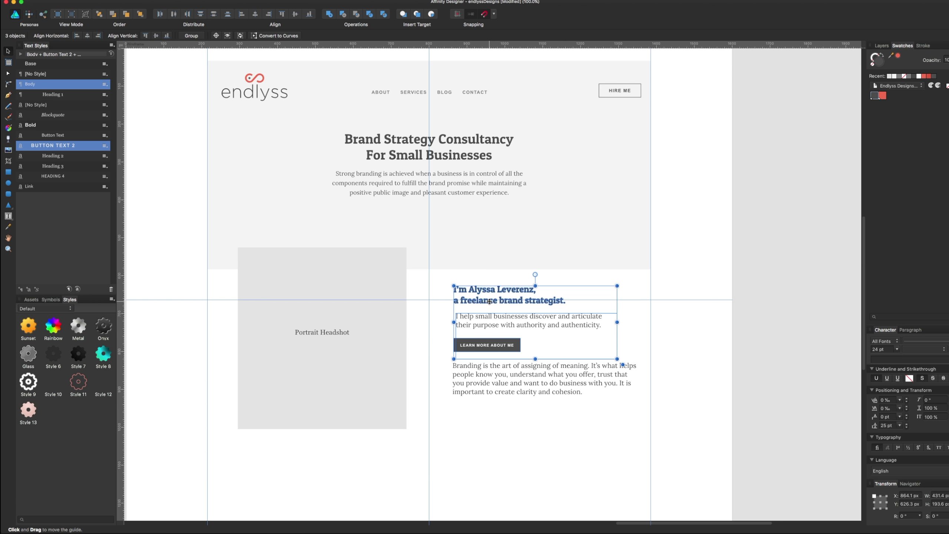
click(241, 14)
click(478, 391)
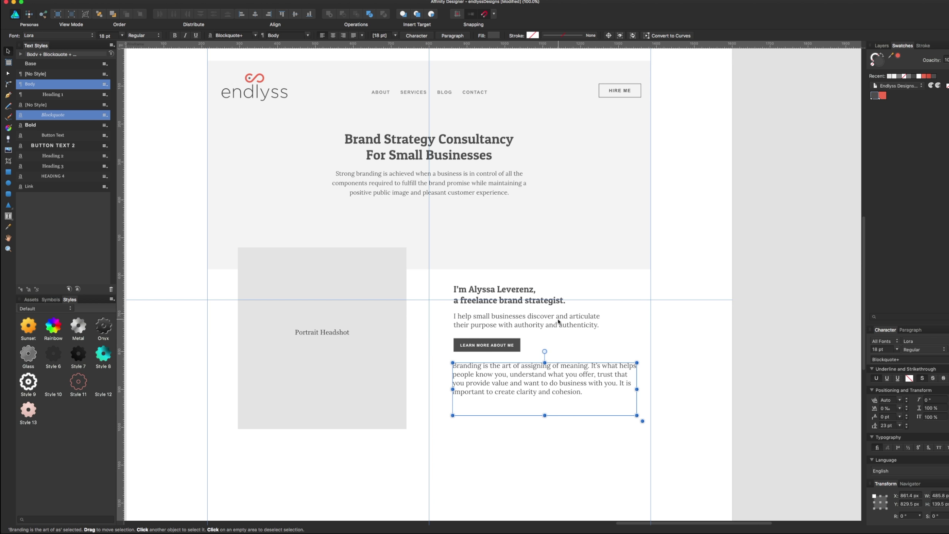
shift+click(559, 323)
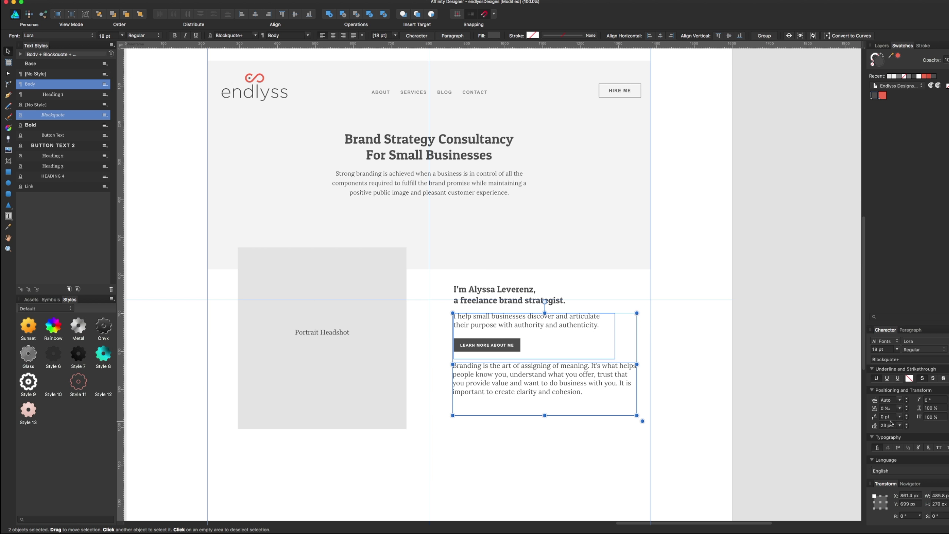
click(905, 424)
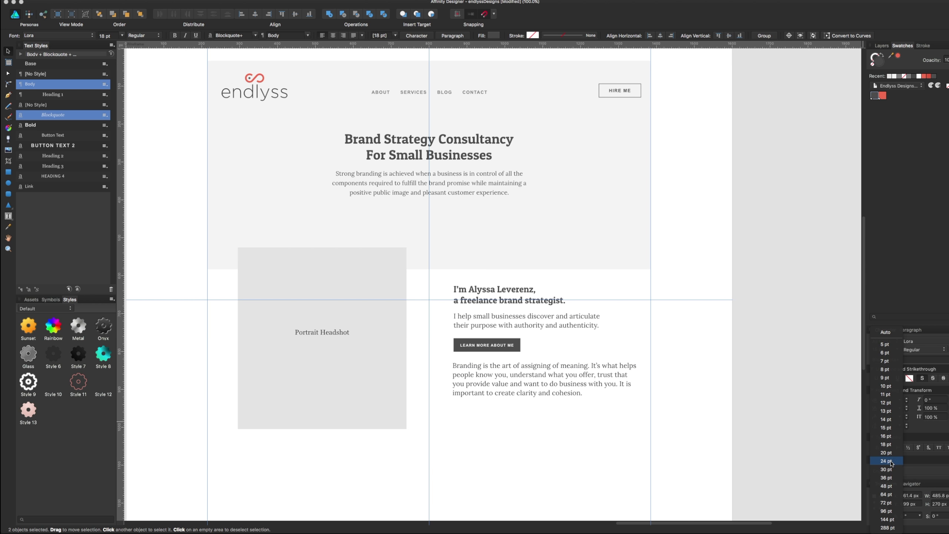
Set both the Branding paragraph and the intro copy to 16 pt
click(565, 434)
click(557, 403)
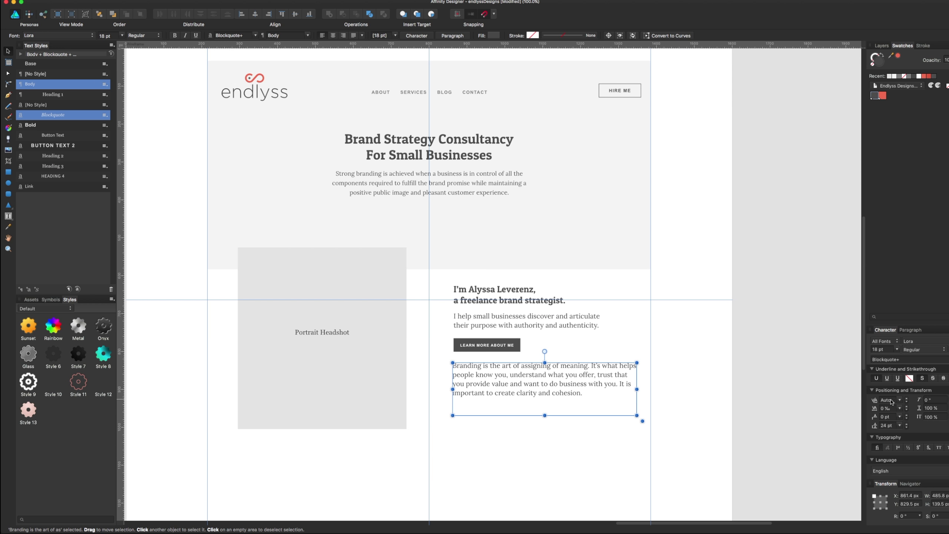
click(897, 348)
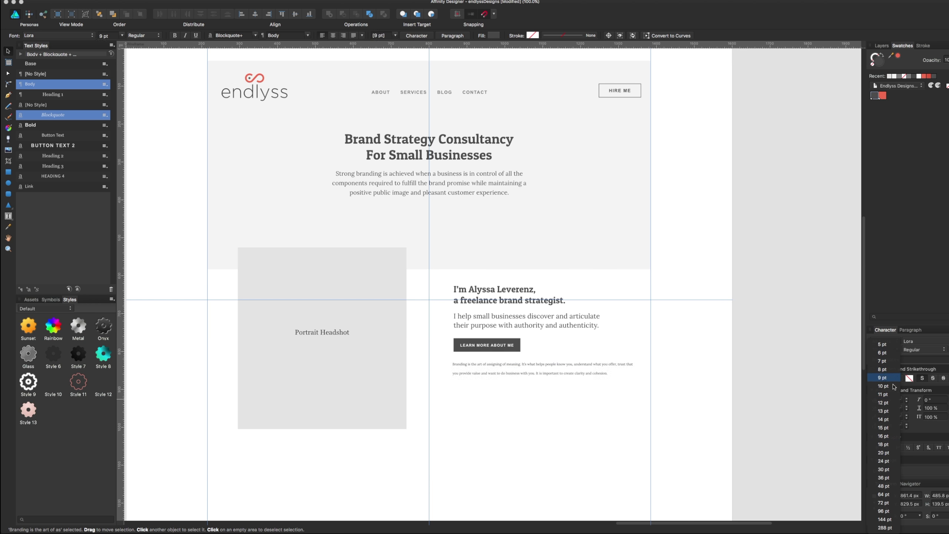
drag(891, 357, 884, 357)
click(578, 321)
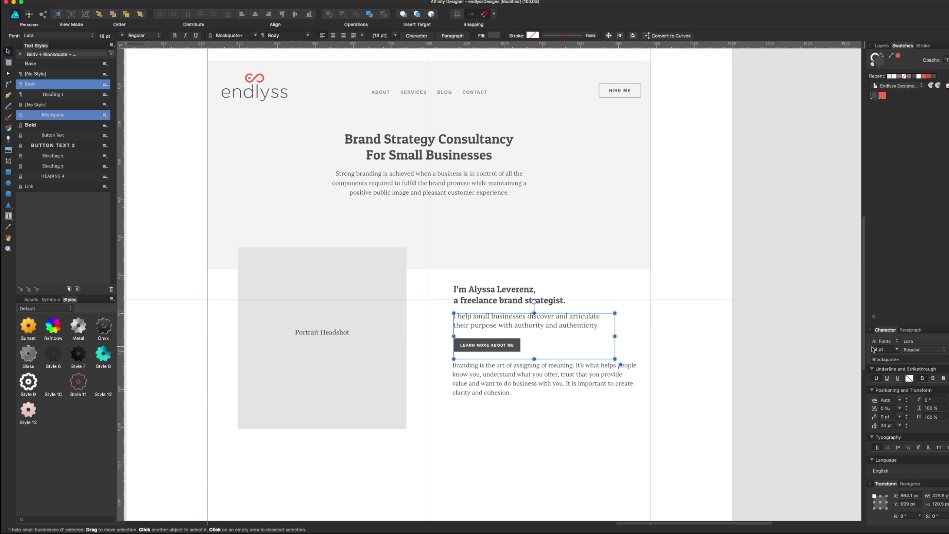
click(897, 349)
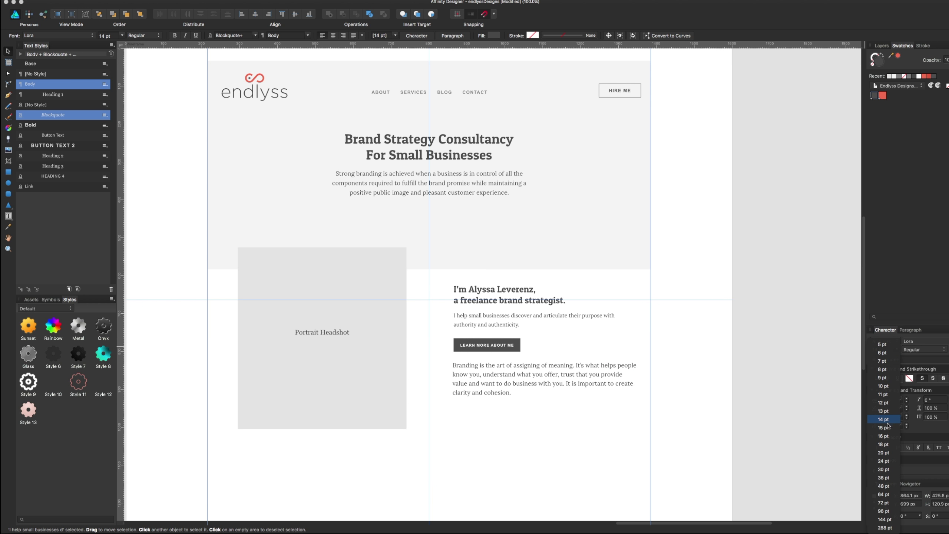
click(883, 435)
Move the intro copy up under the heading and the Learn More button up beneath it
click(561, 434)
click(552, 402)
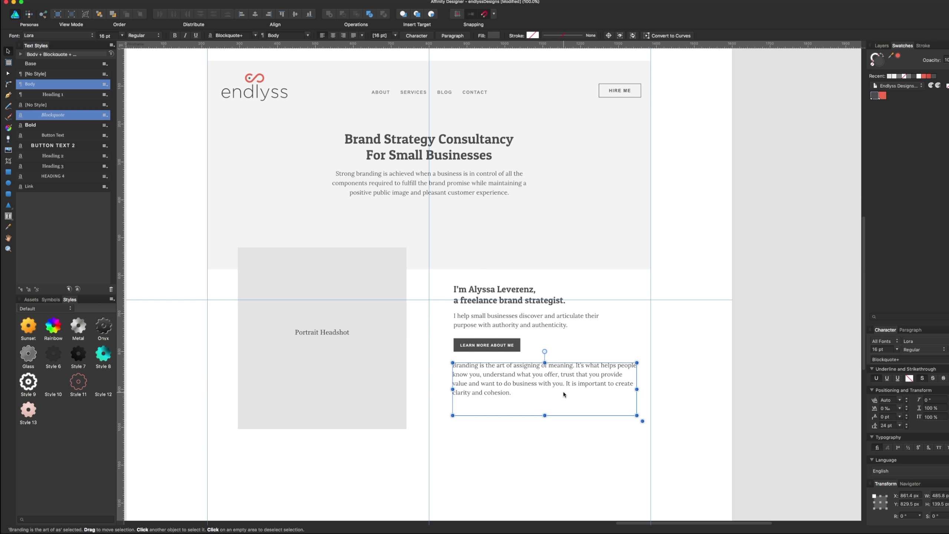
click(553, 325)
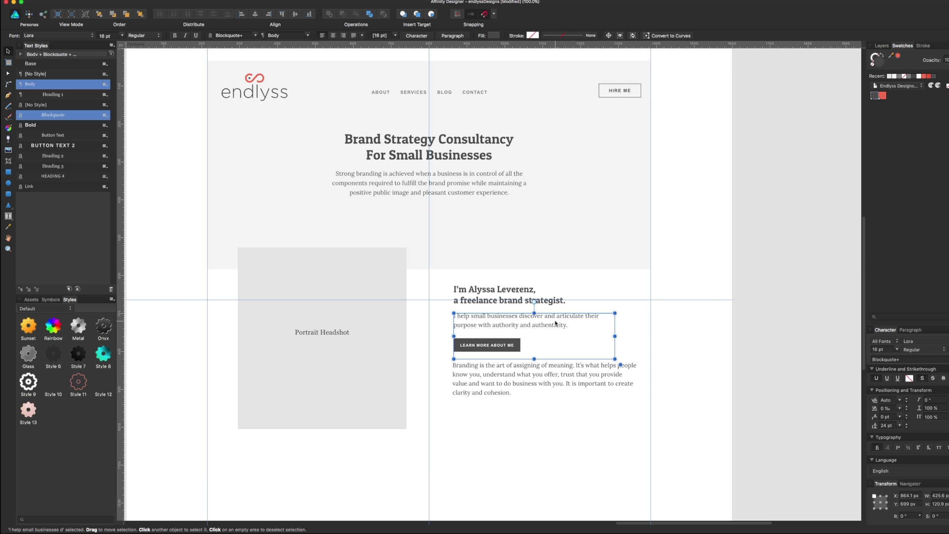
drag(553, 324, 556, 322)
click(558, 378)
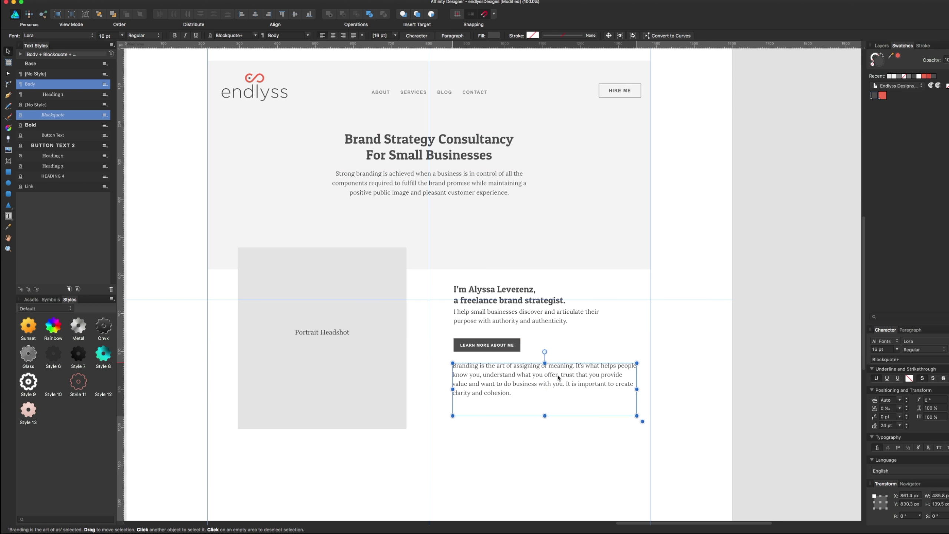
click(499, 337)
click(499, 349)
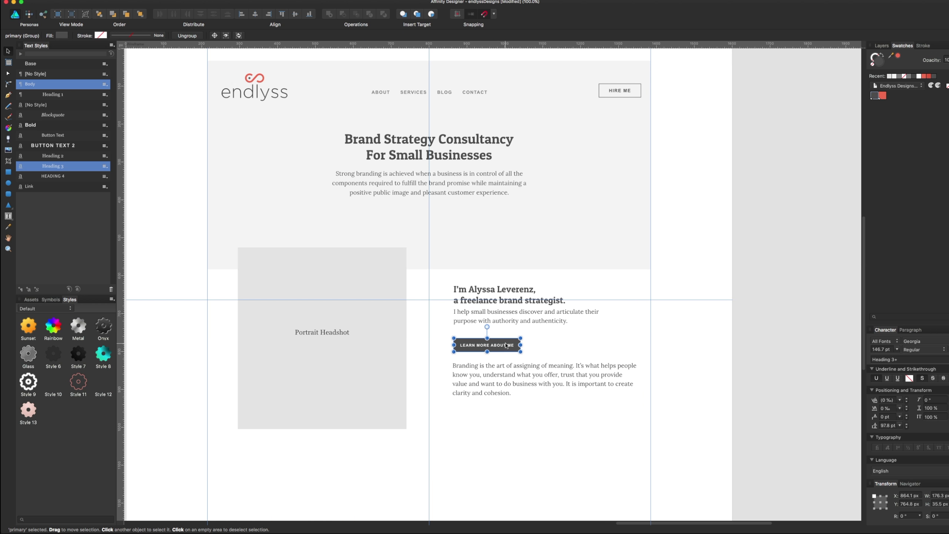
drag(507, 348, 506, 341)
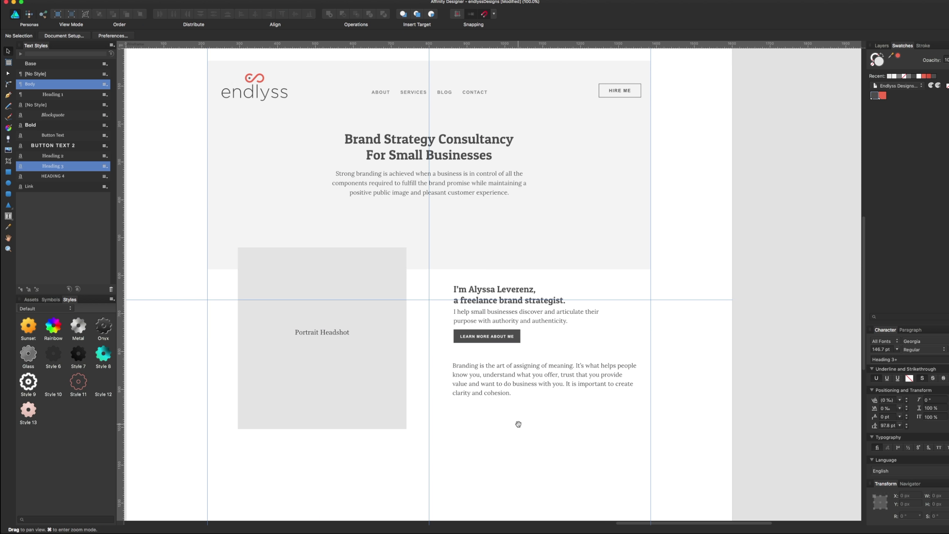
Duplicate the Learn More button below the Branding paragraph
scroll(486, 299, down, 5)
drag(506, 268, 504, 344)
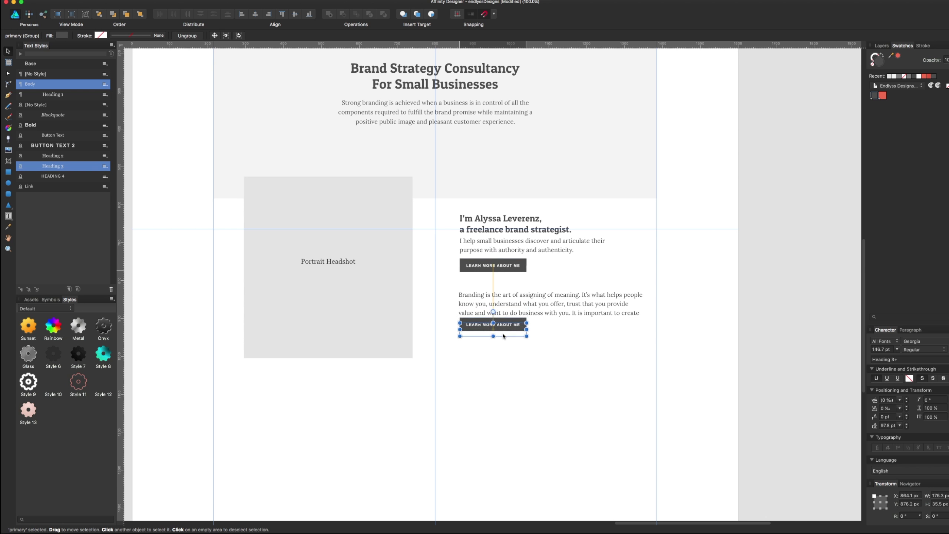
click(581, 335)
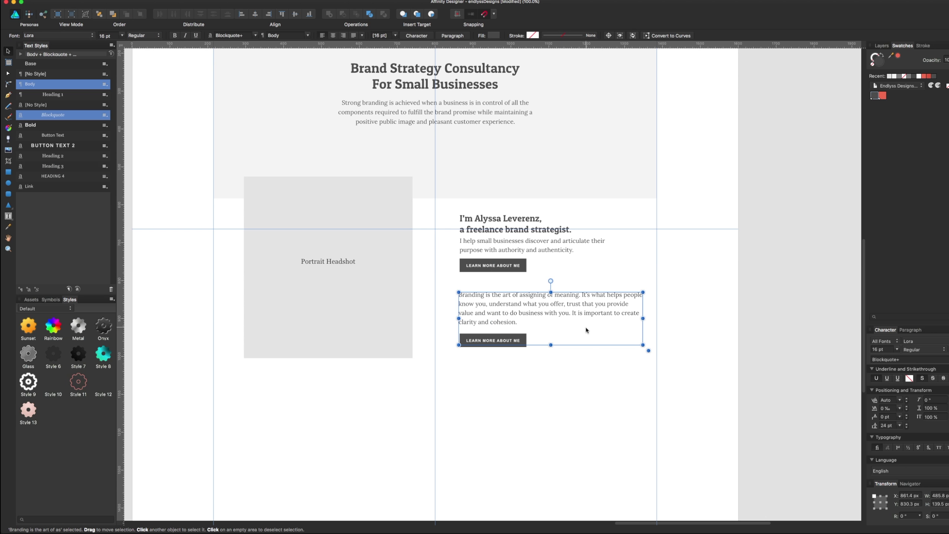
scroll(629, 355, up, 1)
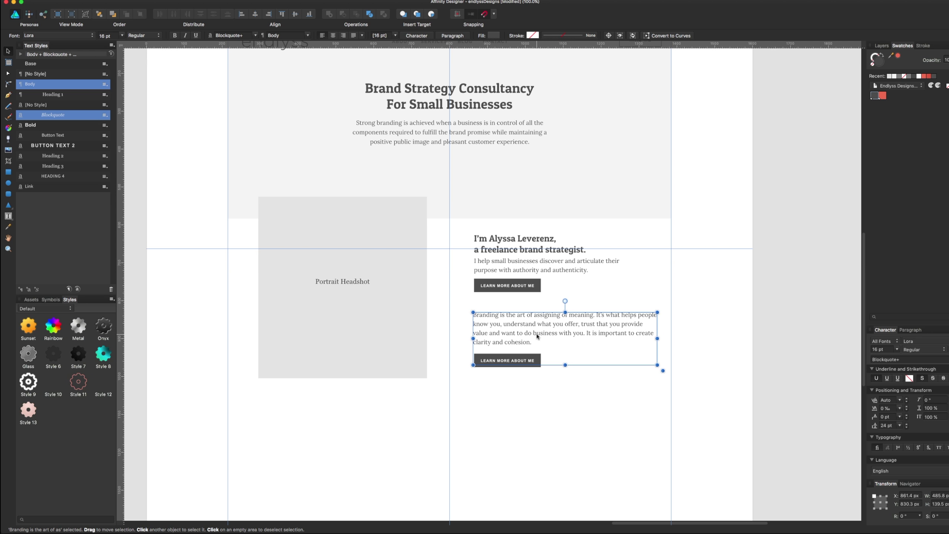
Move the portrait box and its Portrait Headshot label to the centre column
drag(349, 284, 456, 277)
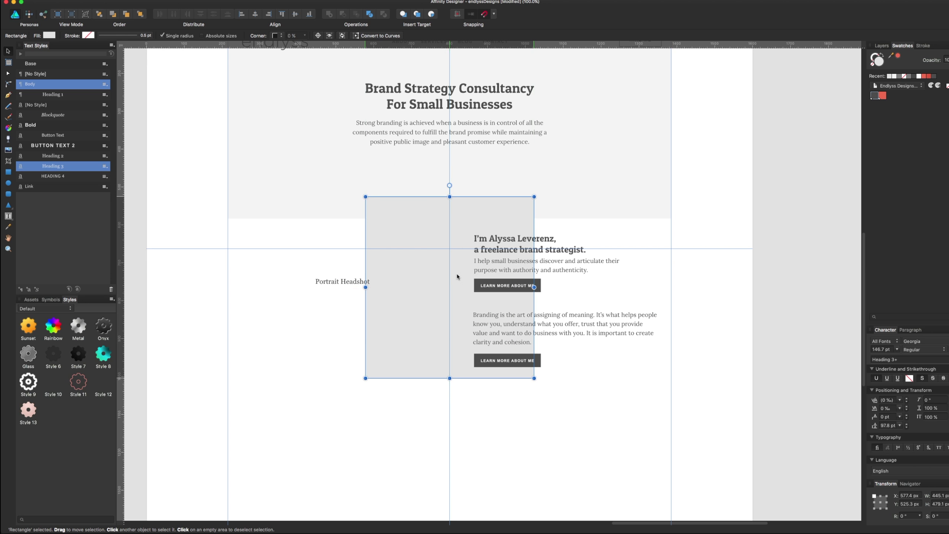
click(342, 282)
drag(343, 283, 449, 282)
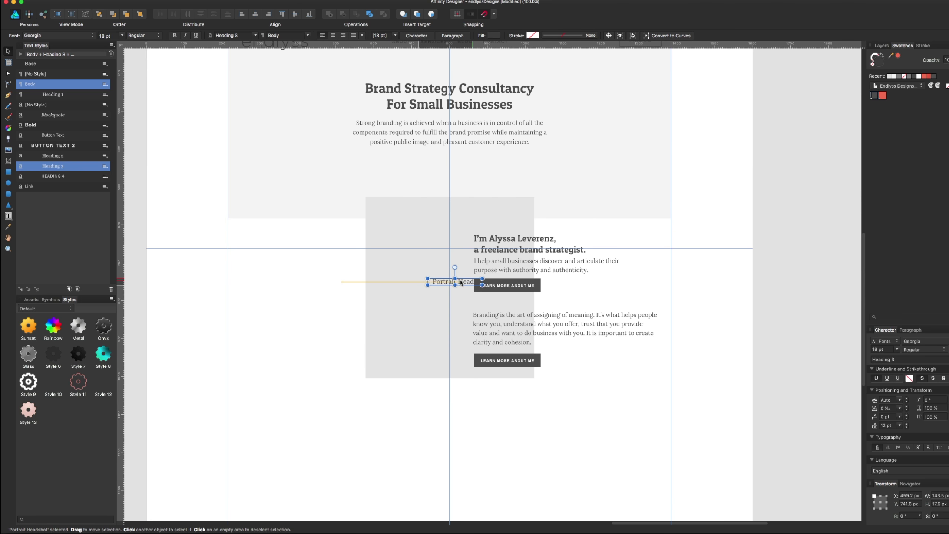
Place the name heading over the portrait, centre-aligned on the page's centre line
click(512, 265)
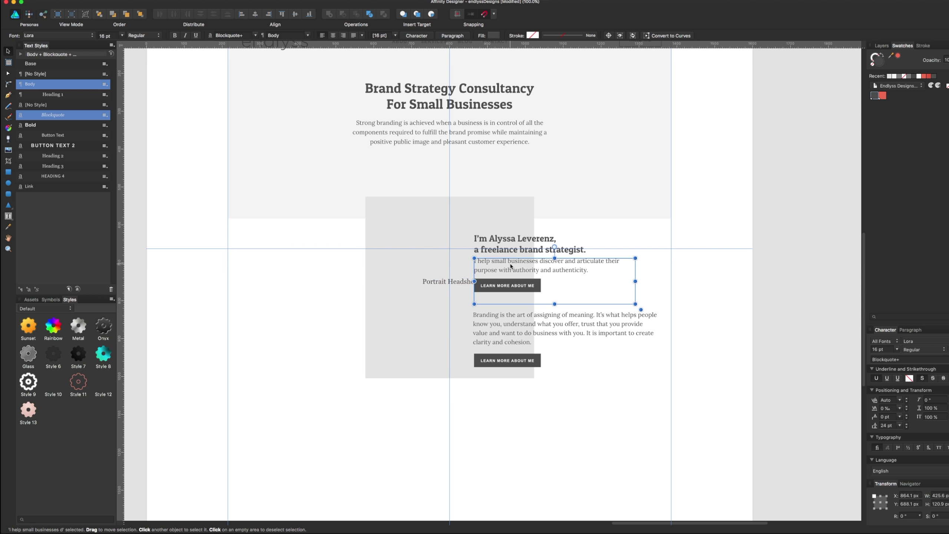
click(528, 244)
drag(528, 244, 450, 217)
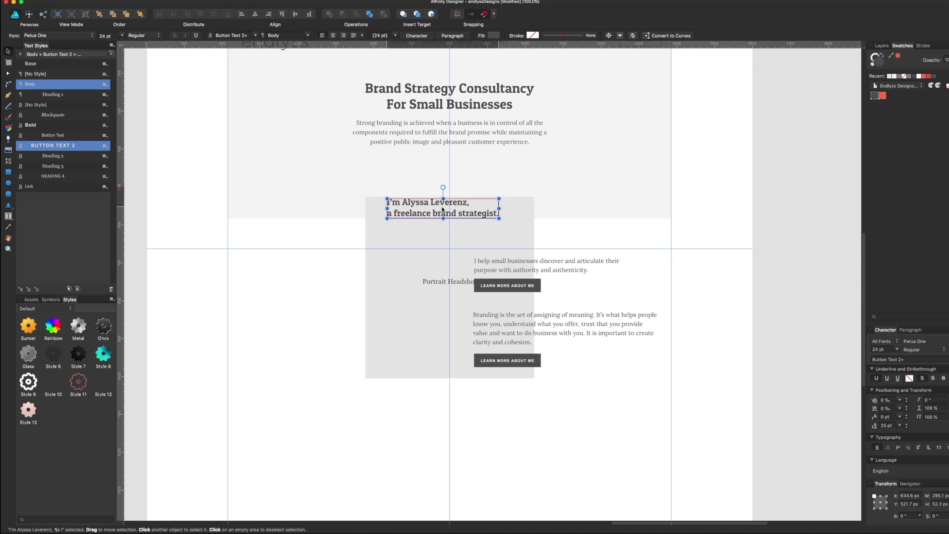
drag(450, 216, 449, 214)
key(ctrl+z)
click(332, 36)
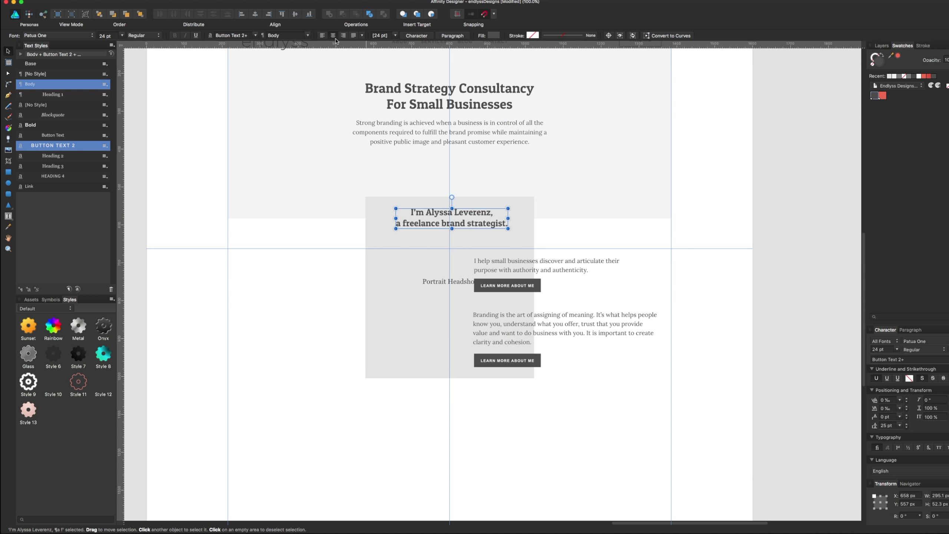
drag(460, 212, 458, 212)
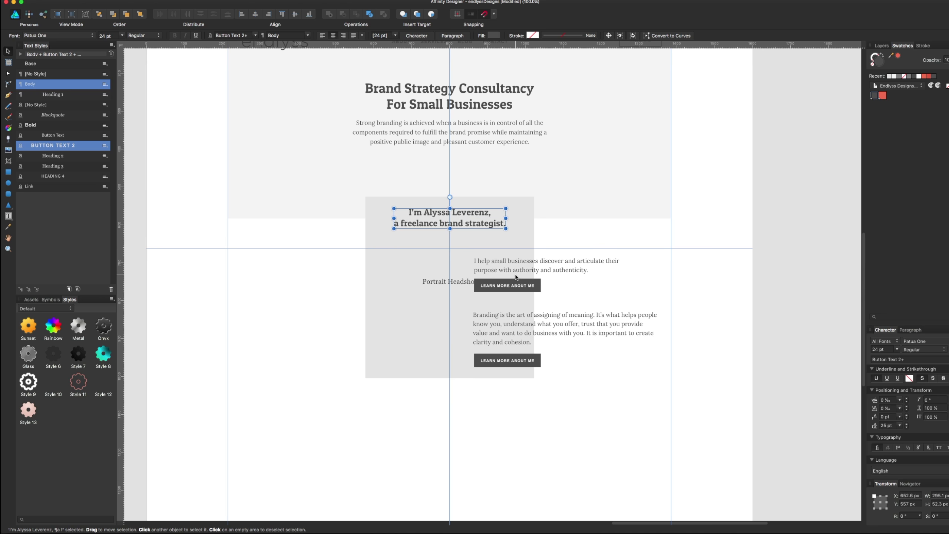
Move the intro copy to the left column, narrow it, and align its button beneath
click(515, 275)
drag(526, 272, 295, 268)
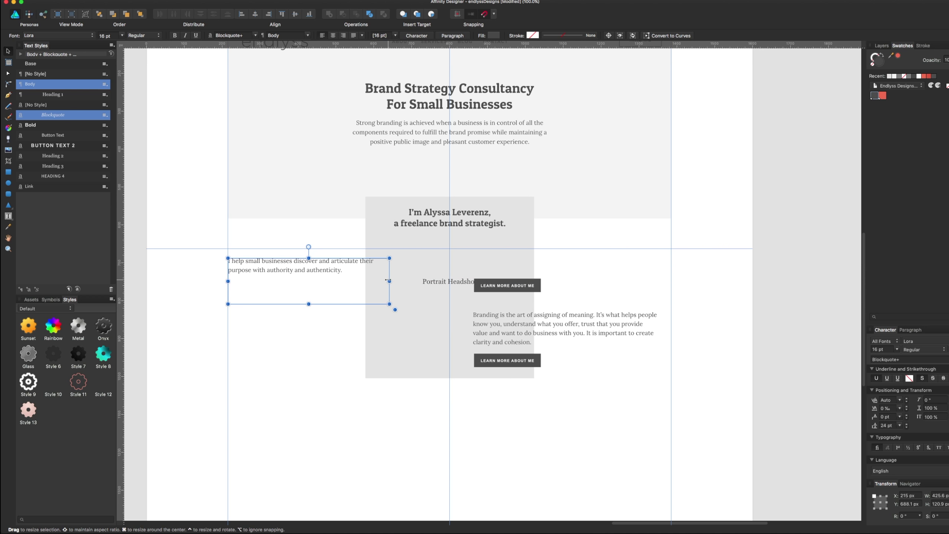
drag(389, 281, 349, 280)
drag(508, 289, 262, 304)
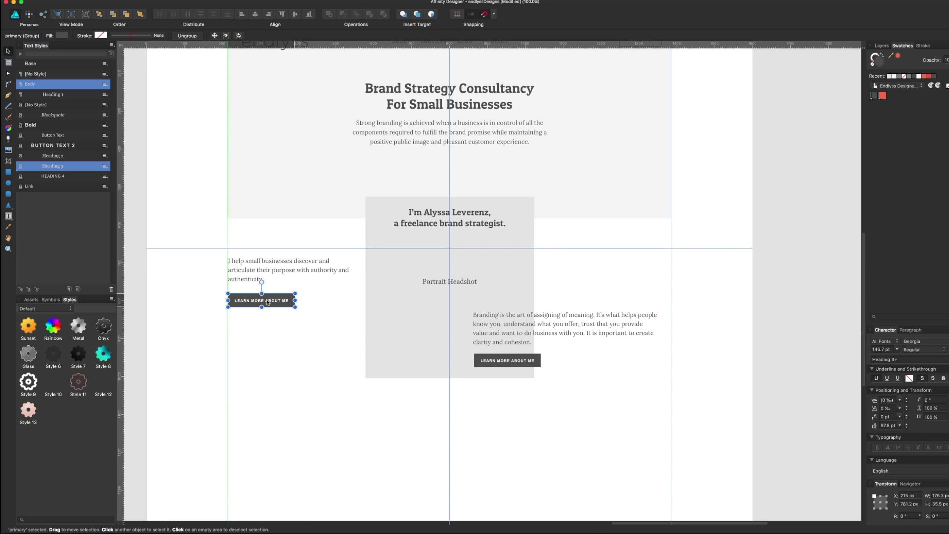
click(303, 354)
Move the Branding paragraph right, narrow it to about 305 px, with its button beneath
drag(530, 328, 590, 278)
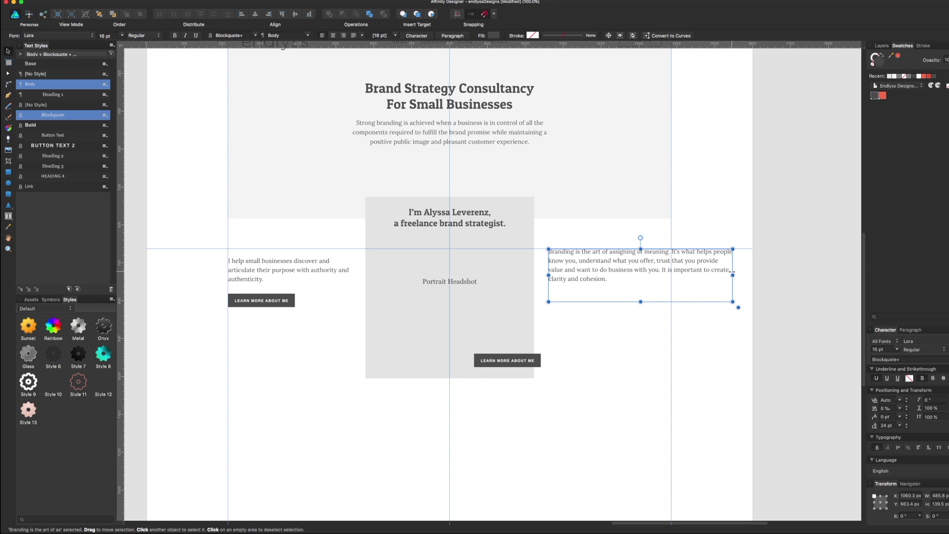
drag(732, 275, 573, 287)
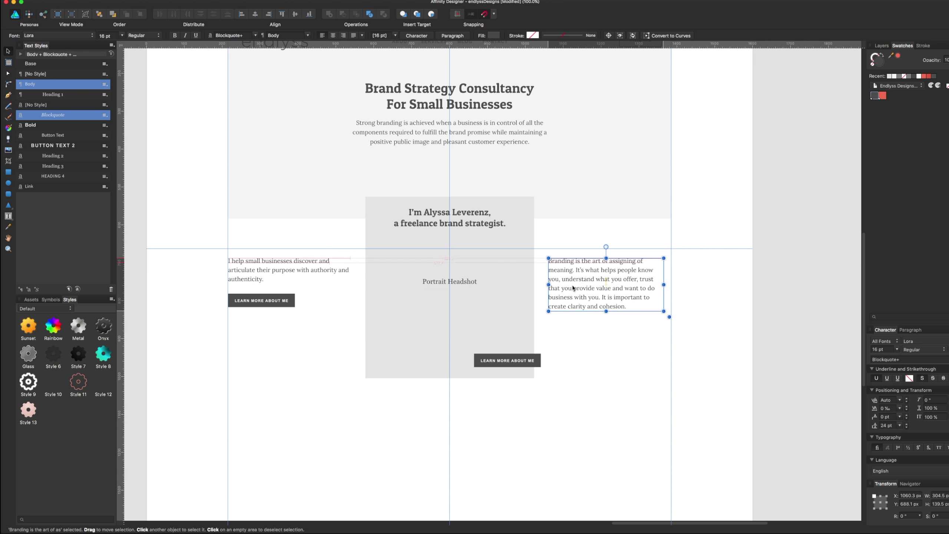
drag(523, 361, 597, 325)
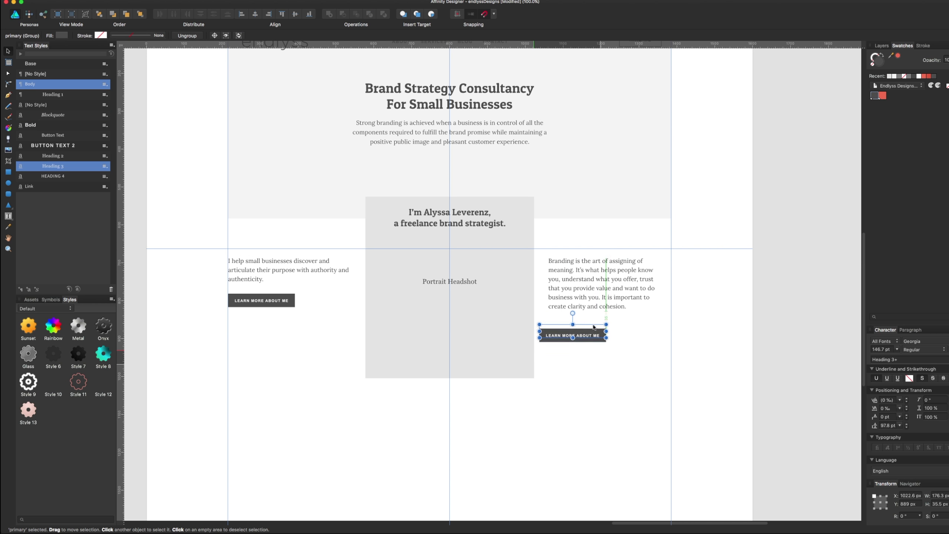
key(super+Tab)
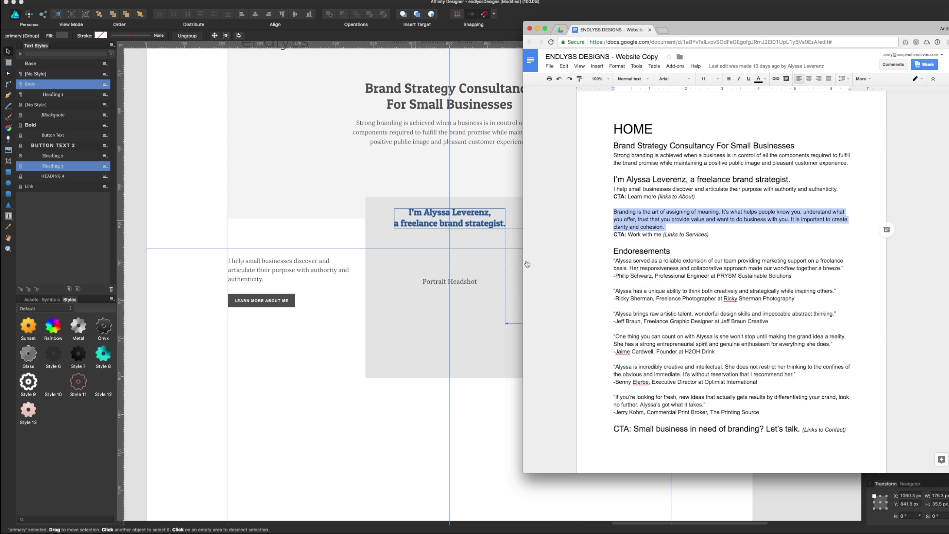
Relabel the right-hand button 'WORK WITH ME'
key(super+Tab)
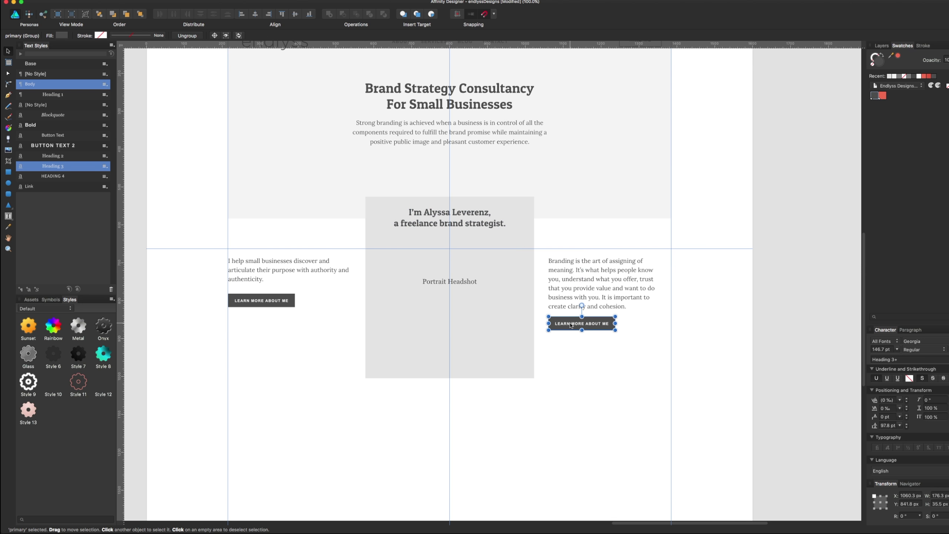
double_click(570, 325)
key(super+a)
text(W)
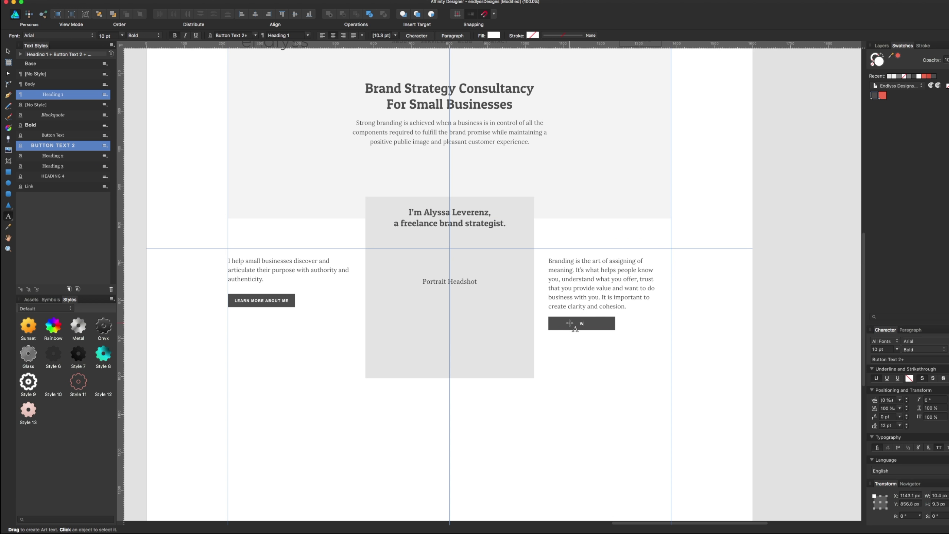
text( WITJ)
text( ME)
key(Escape)
Shift the hero heading and intro paragraph slightly down
key(v)
click(269, 326)
click(439, 321)
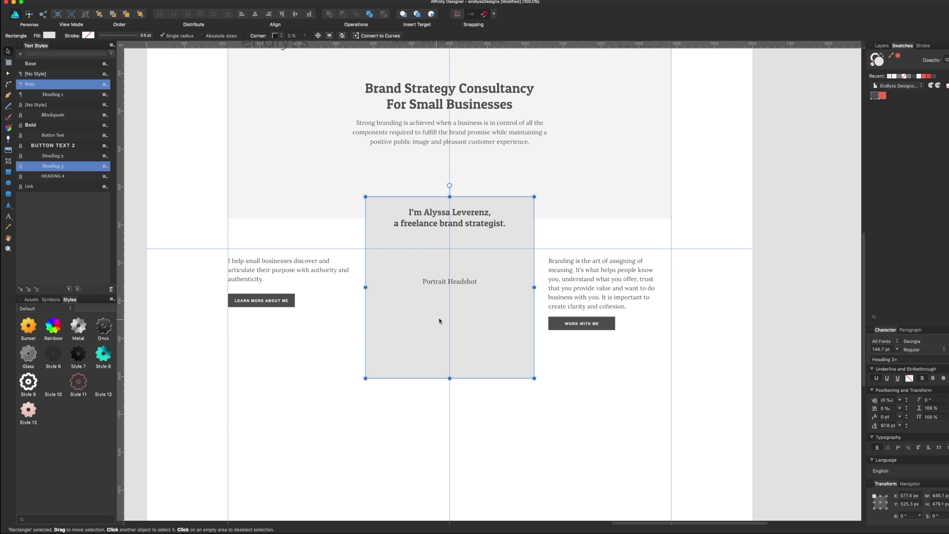
shift+click(466, 284)
shift+click(483, 222)
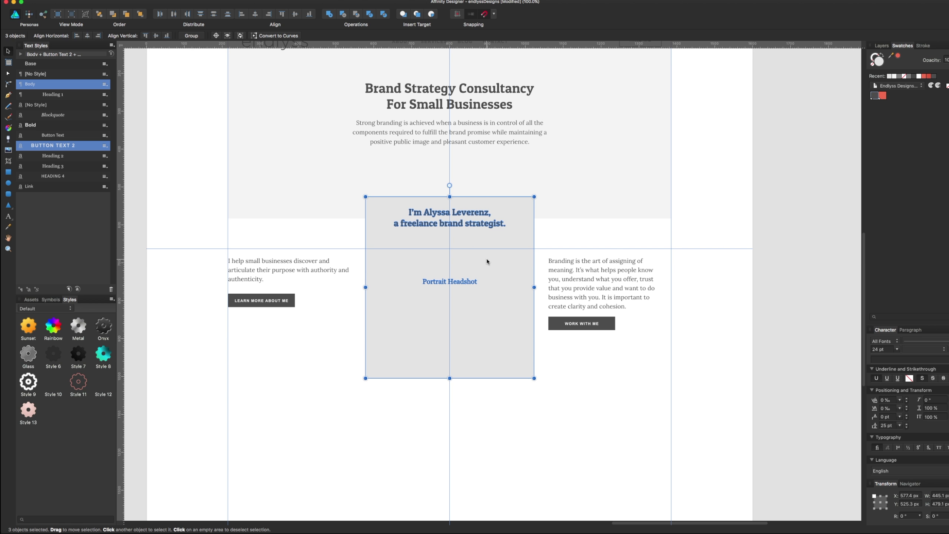
key(Escape)
click(424, 291)
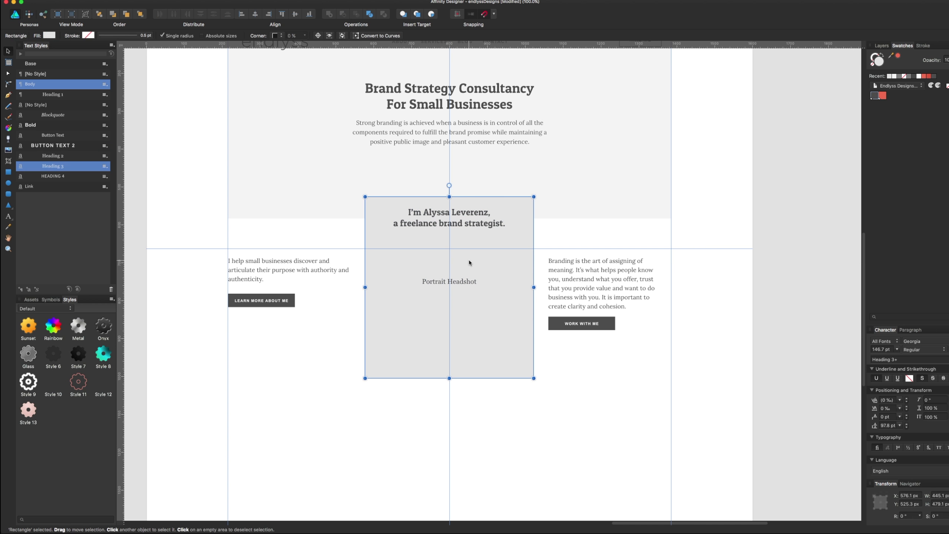
mouse_move(515, 205)
mouse_down()
mouse_move(518, 363)
mouse_move(522, 319)
mouse_up()
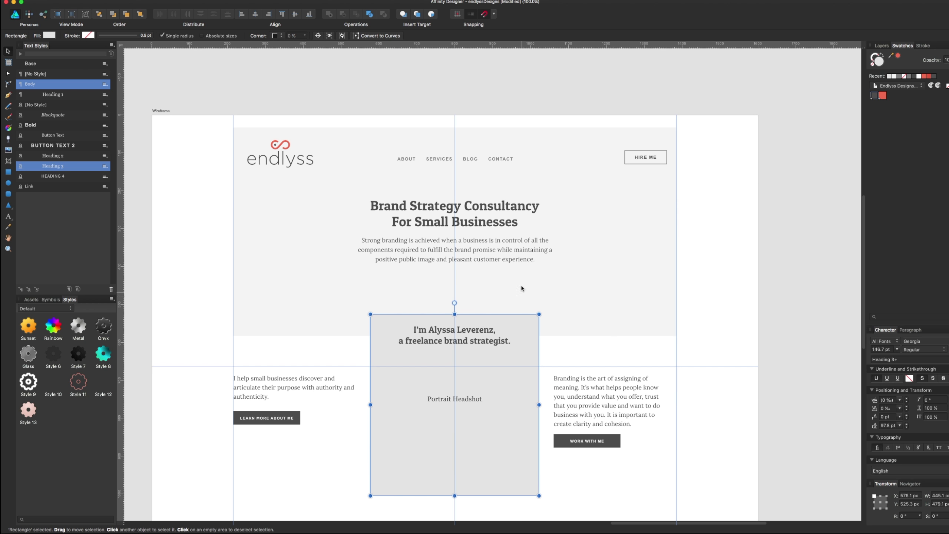
click(514, 251)
shift+click(505, 226)
drag(505, 225, 506, 228)
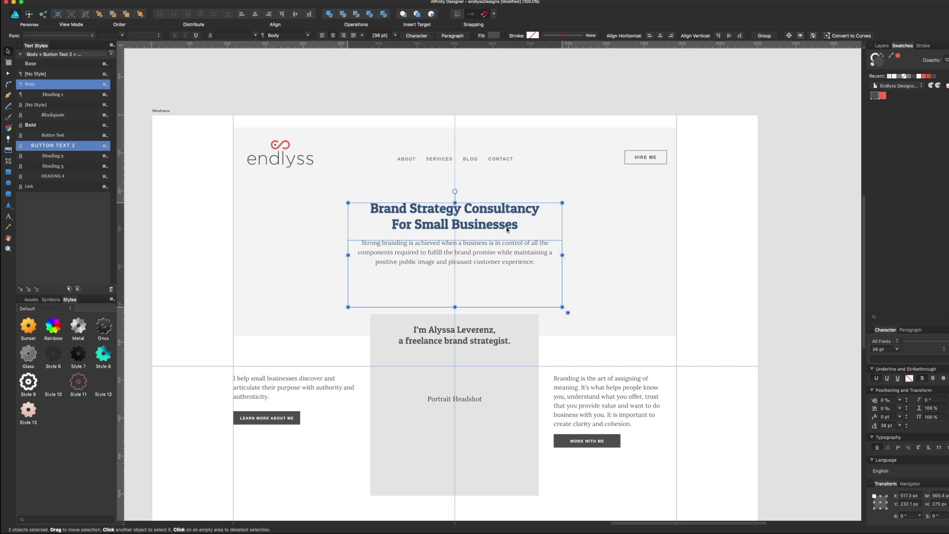
key(Escape)
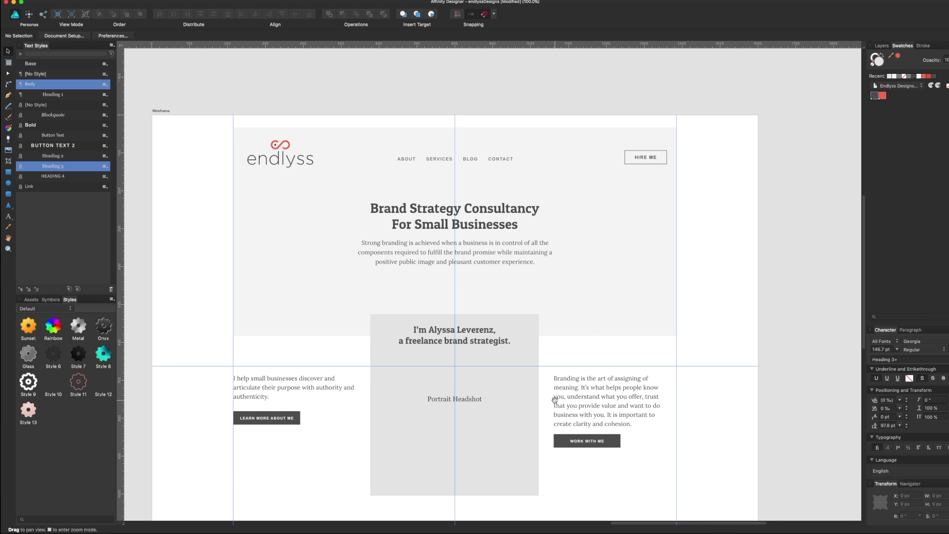
Nudge the portrait box up so it overlaps the light hero band
scroll(559, 355, down, 3)
click(501, 358)
key(shift+Up)
key(shift+Up)
key(shift+Up)
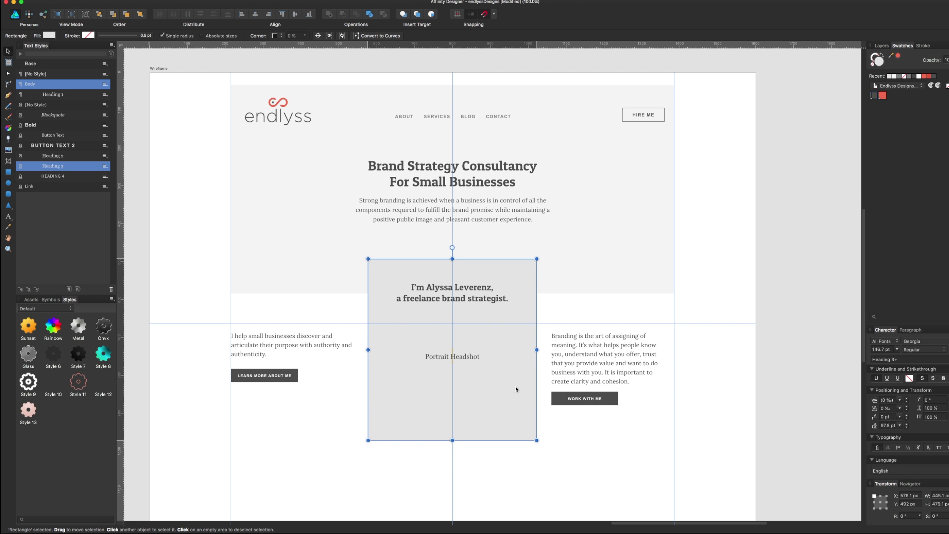
key(Escape)
drag(594, 462, 590, 419)
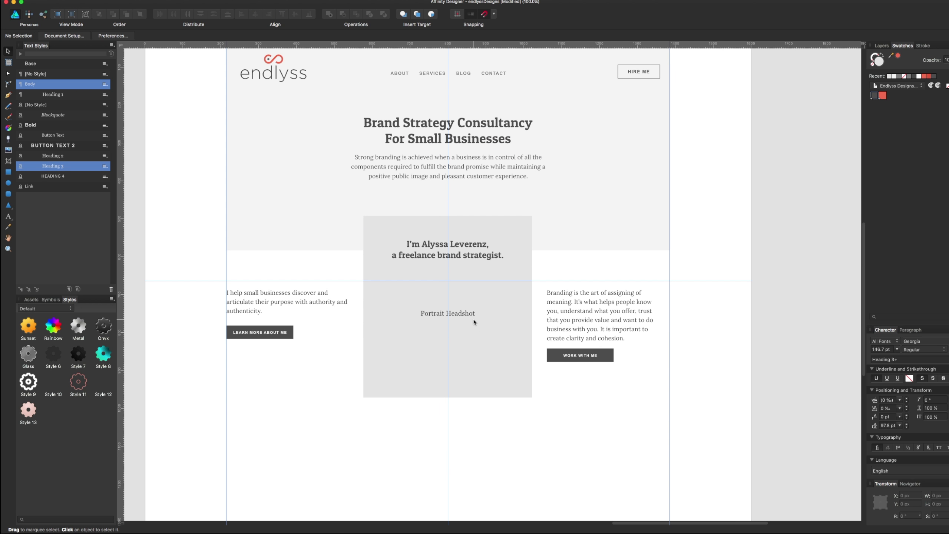
Raise the Portrait Headshot caption and name caption higher inside the placeholder
click(466, 258)
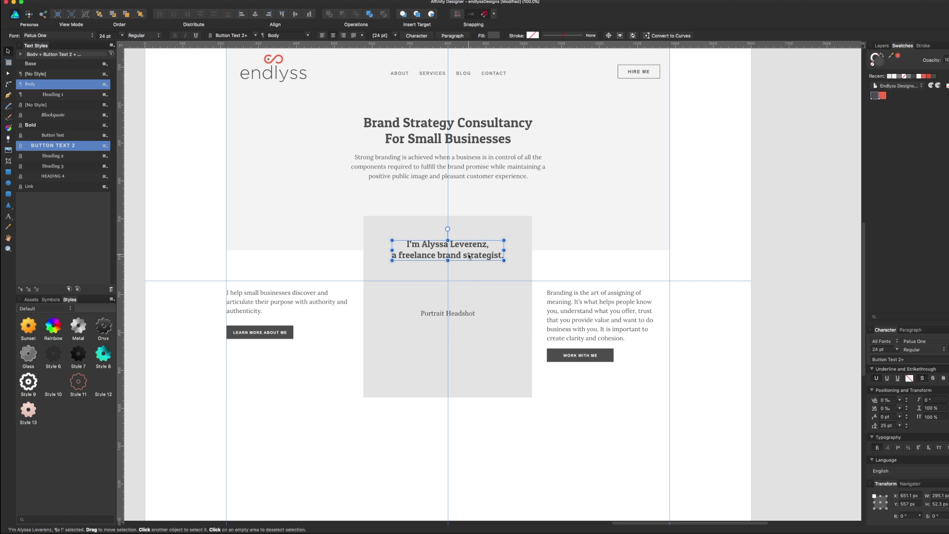
drag(468, 255, 468, 364)
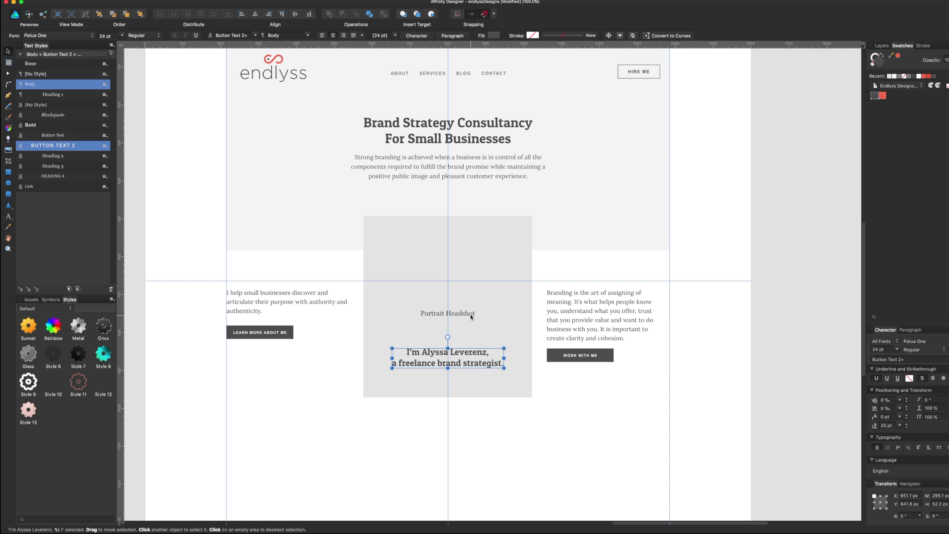
drag(470, 317, 470, 283)
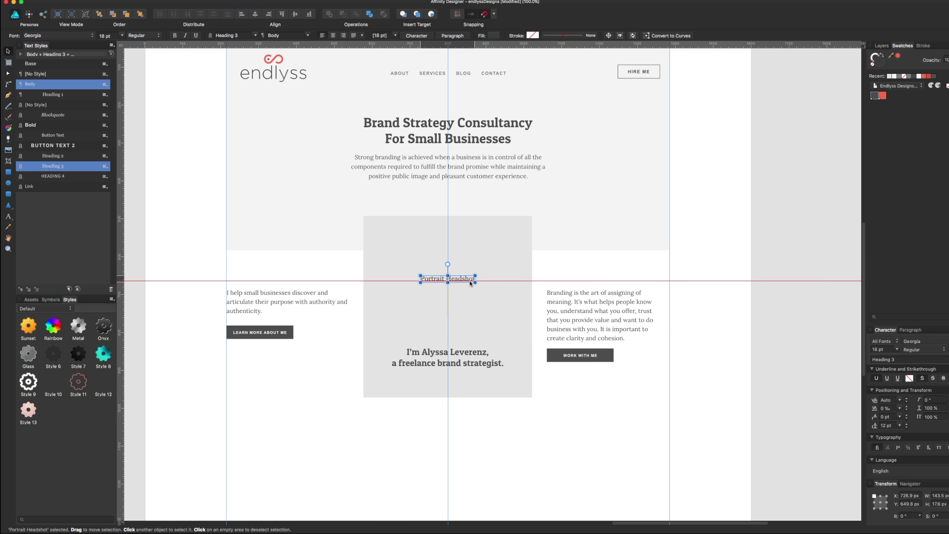
drag(467, 366, 468, 334)
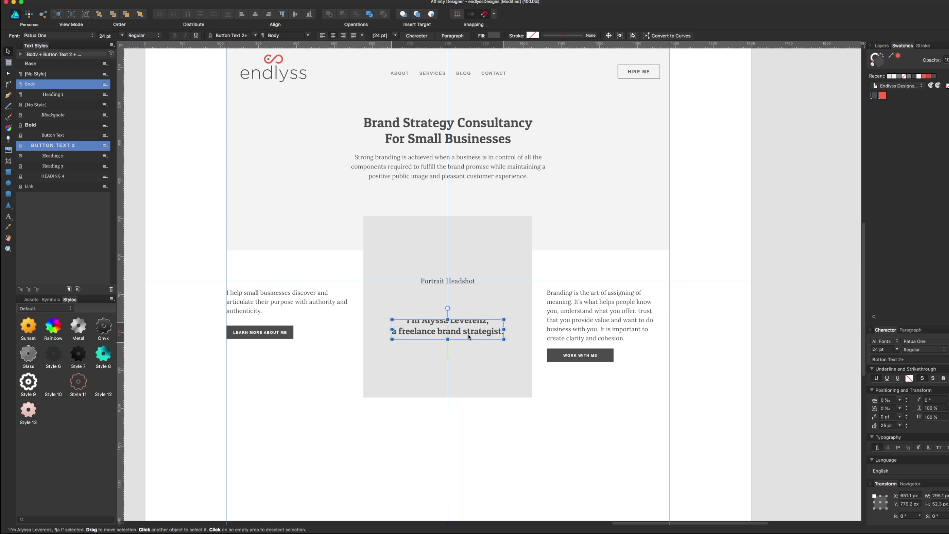
scroll(477, 443, up, 1)
Raise the right column's Branding paragraph and button together
click(570, 375)
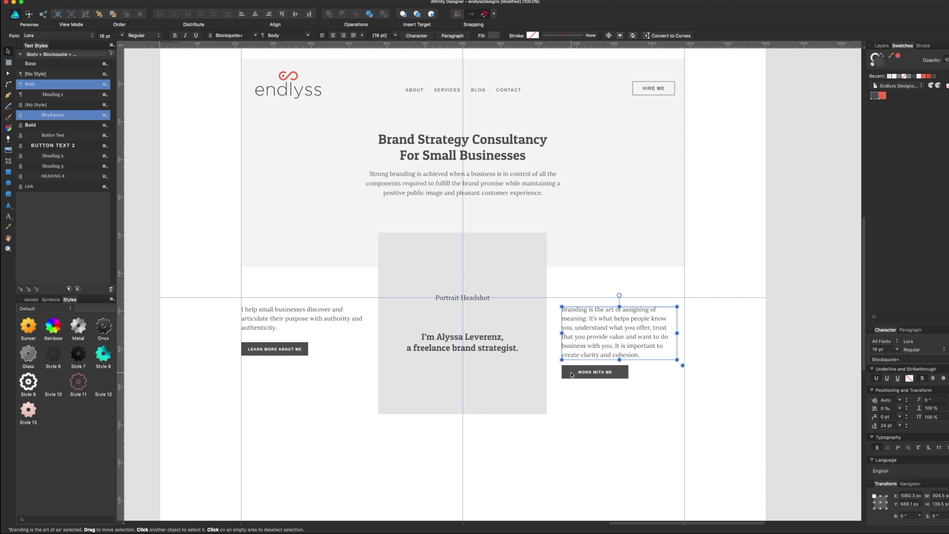
drag(588, 348, 596, 339)
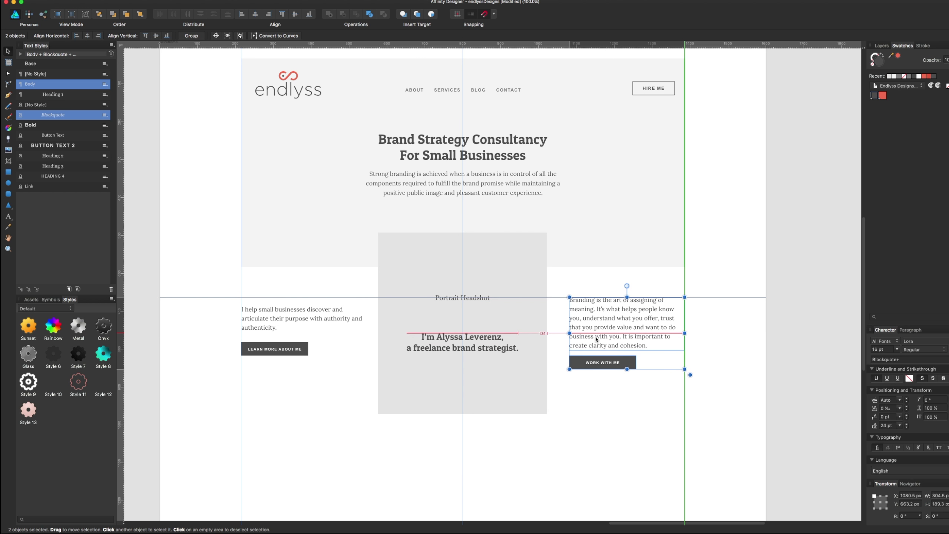
click(591, 392)
scroll(523, 373, left, 5)
Raise the left paragraph and LEARN MORE ABOUT ME button to the shared top line, wrapping onto three lines
click(414, 341)
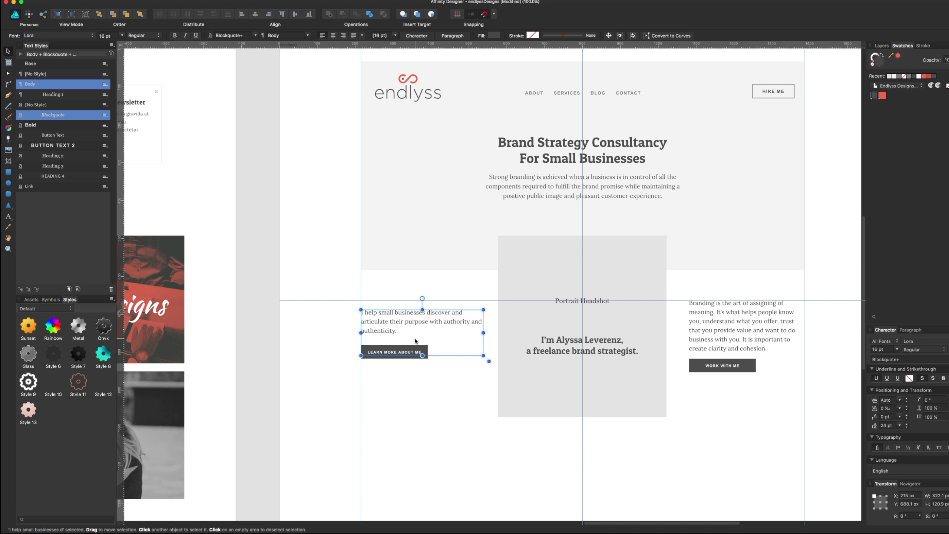
shift+click(411, 349)
drag(411, 350, 407, 344)
drag(483, 327, 464, 326)
click(448, 448)
scroll(535, 404, right, 5)
Nudge the WORK WITH ME and LEARN MORE ABOUT ME buttons up under their paragraphs
drag(592, 375, 592, 370)
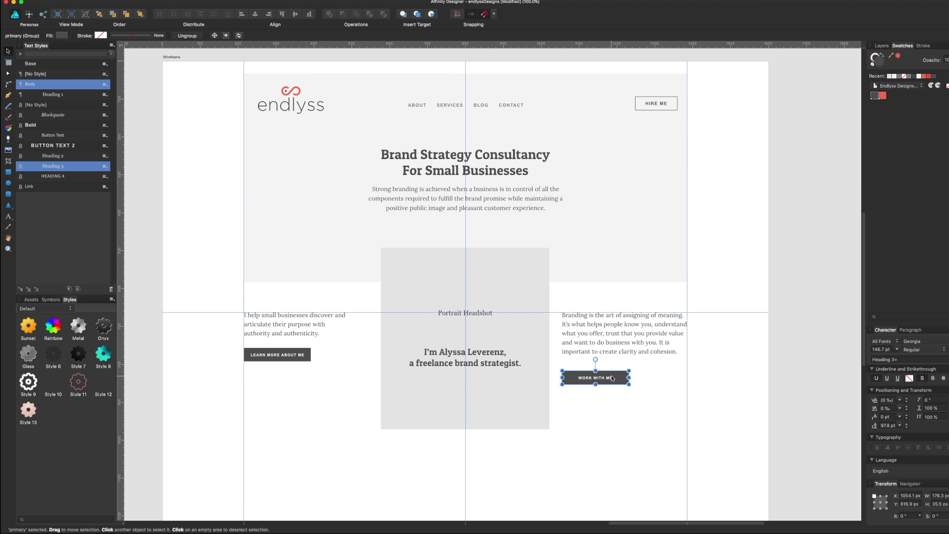
click(597, 437)
click(512, 412)
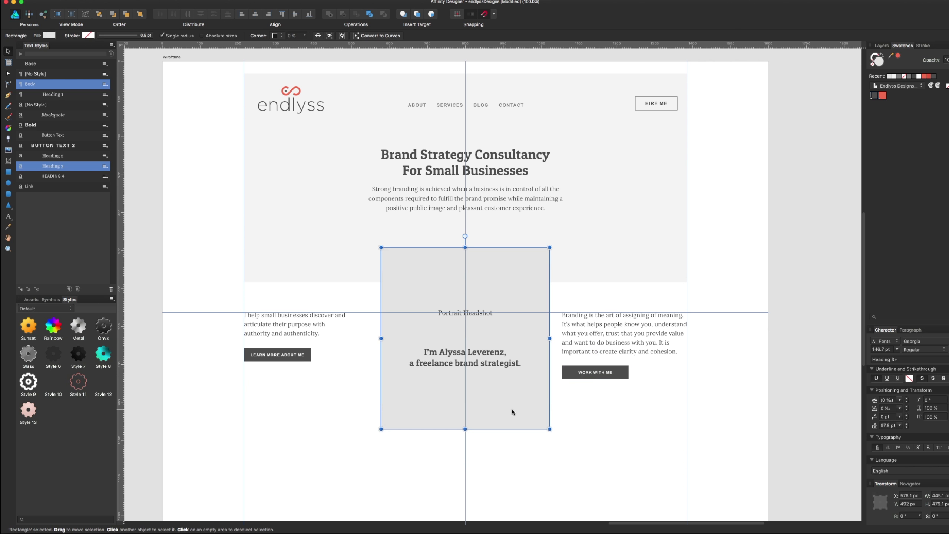
click(472, 368)
drag(299, 358, 299, 354)
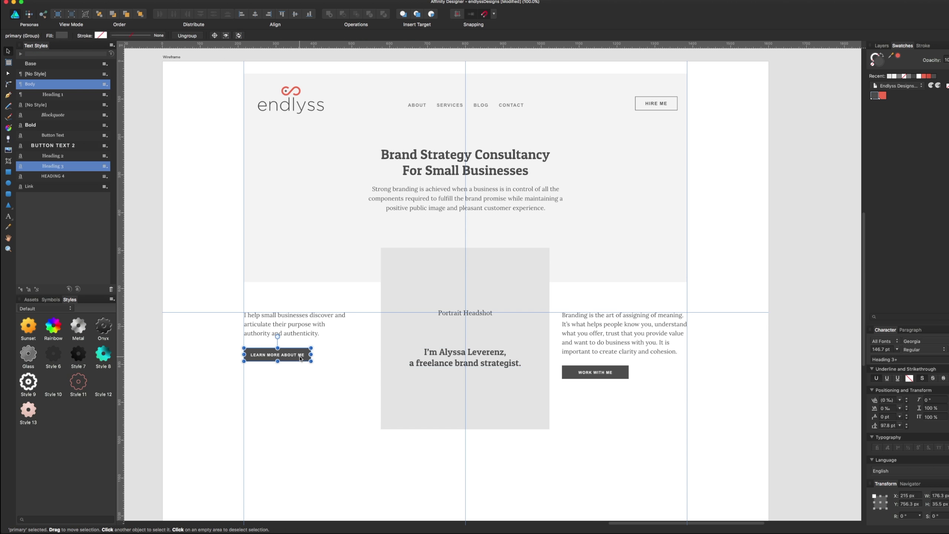
click(322, 406)
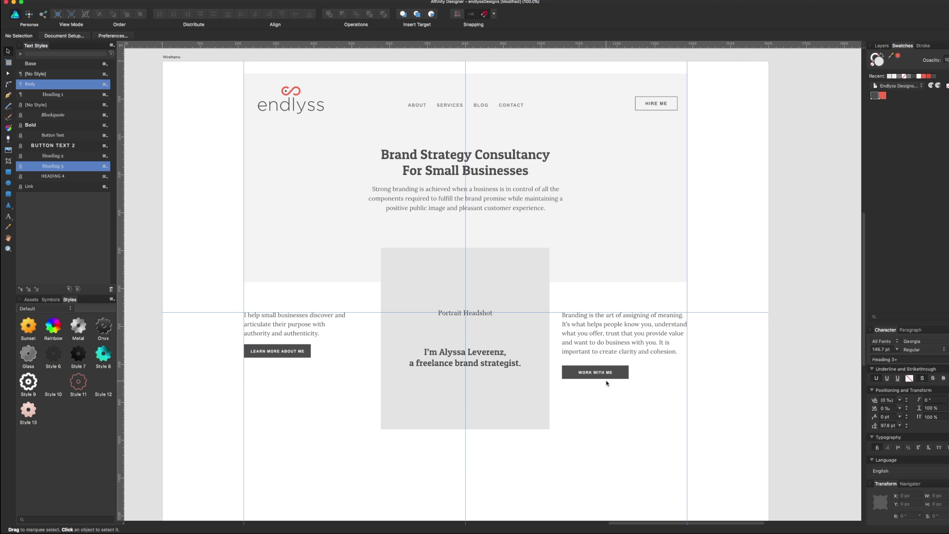
drag(606, 382, 606, 378)
click(604, 441)
drag(604, 440, 599, 412)
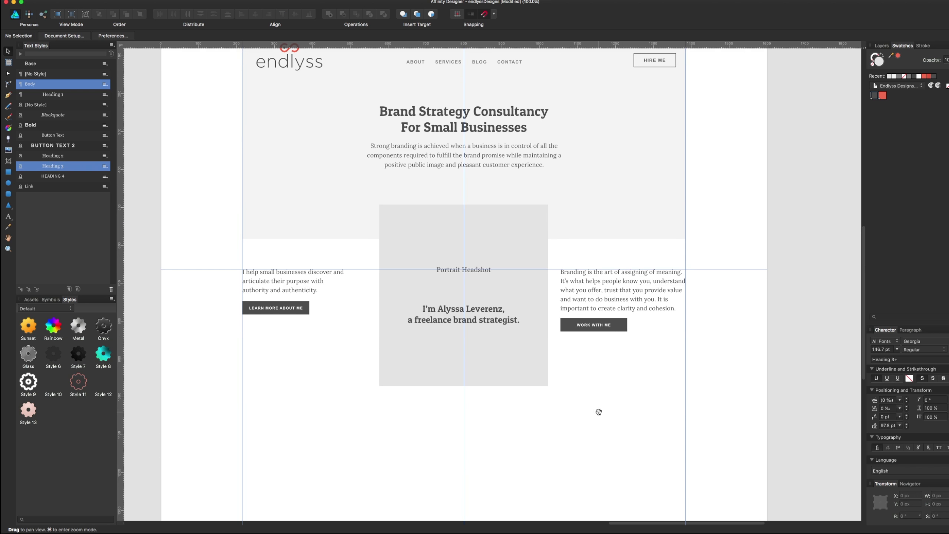
click(521, 381)
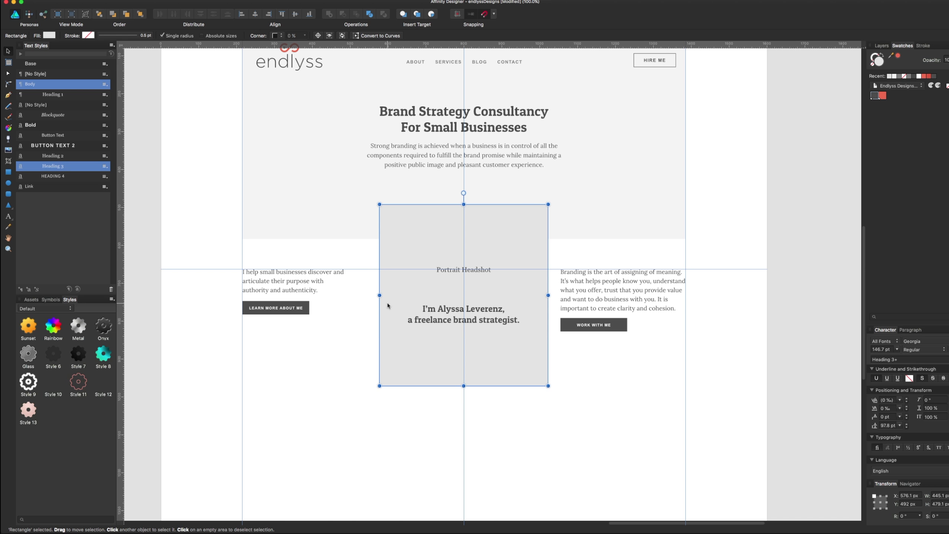
Group the left paragraph and the Branding paragraph each with its button, aligning both groups
click(303, 282)
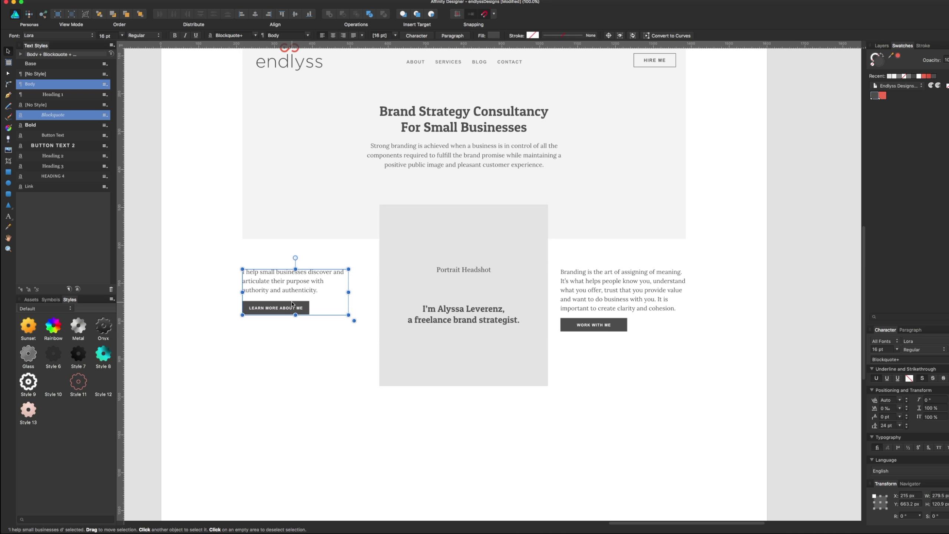
mouse_move(222, 261)
mouse_down()
mouse_move(295, 361)
mouse_move(330, 345)
mouse_up()
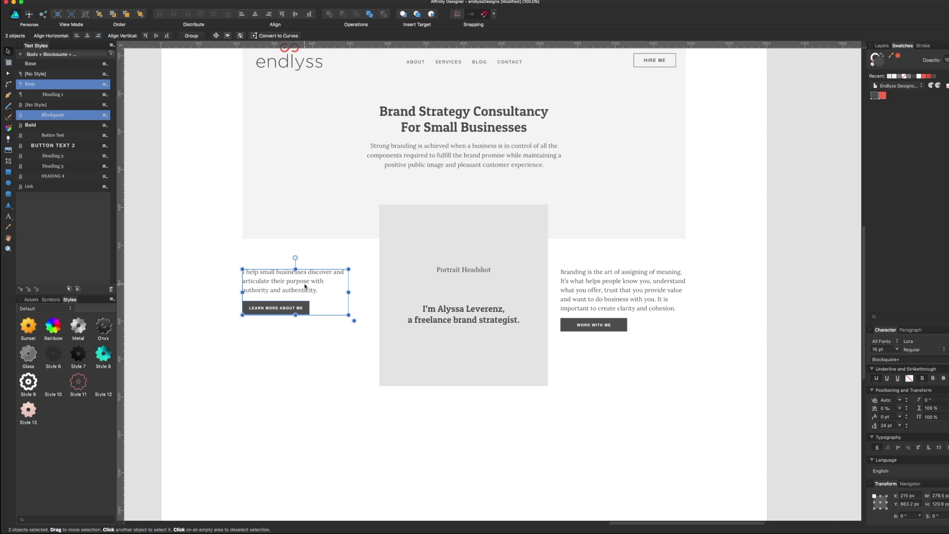
key(ctrl+g)
drag(305, 287, 332, 276)
click(594, 286)
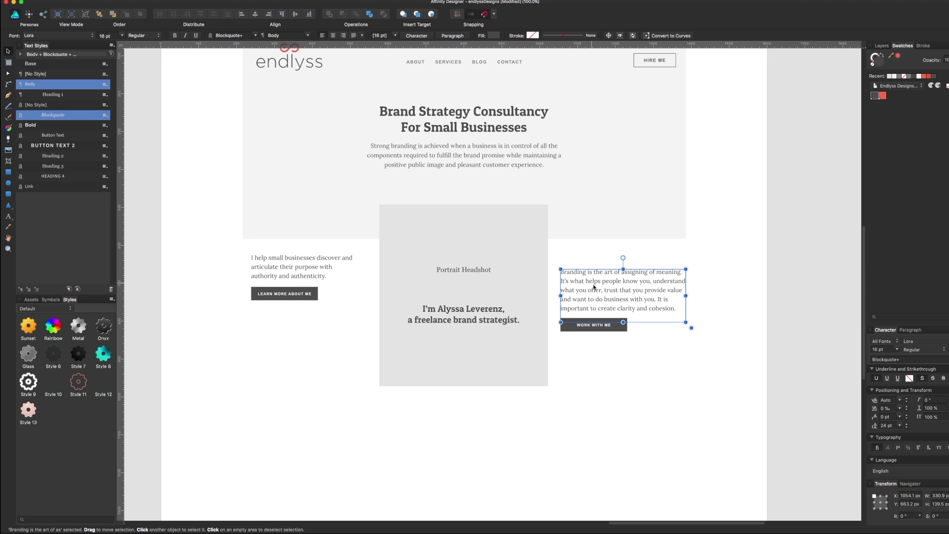
shift+click(591, 331)
key(ctrl+g)
drag(604, 301, 611, 287)
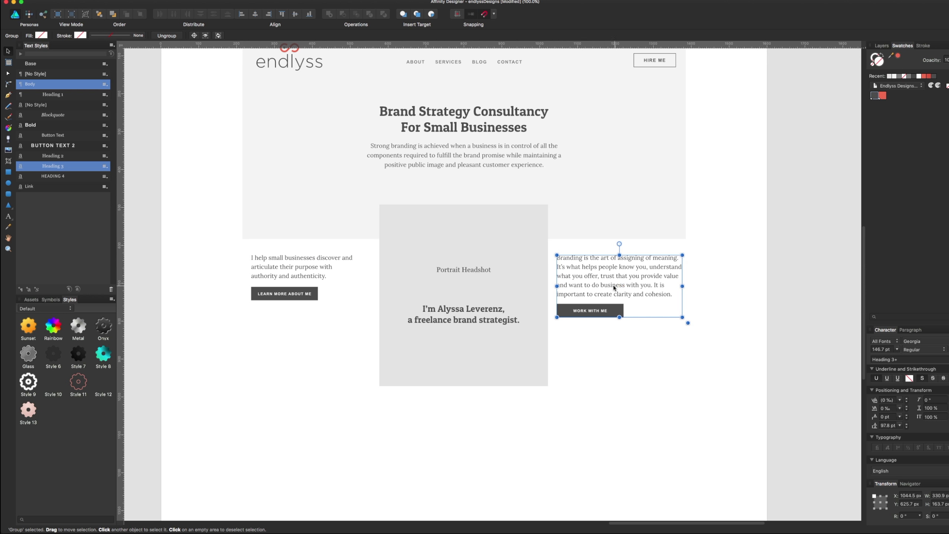
Narrow the portrait placeholder from both sides and shift the right column group slightly left
click(539, 270)
drag(547, 295, 541, 294)
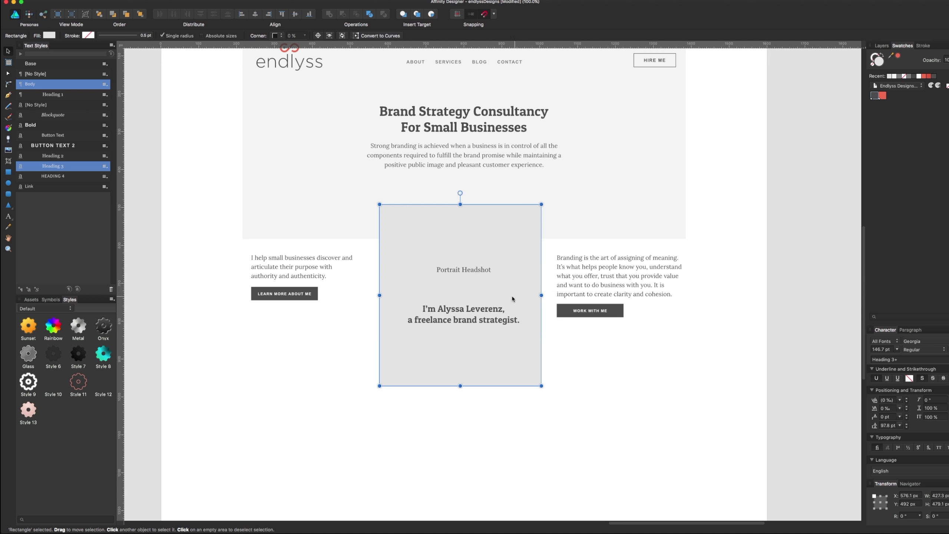
drag(379, 295, 386, 295)
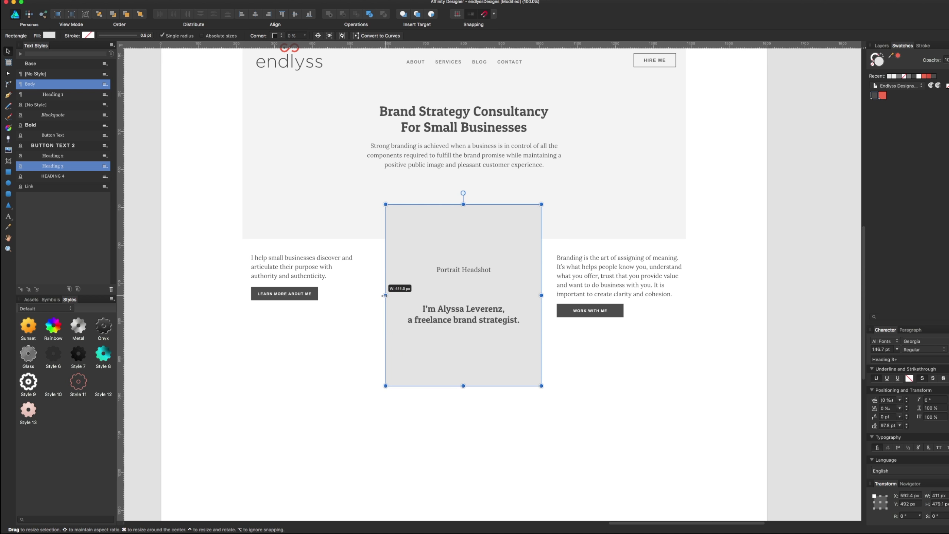
click(358, 328)
click(458, 312)
shift+click(461, 270)
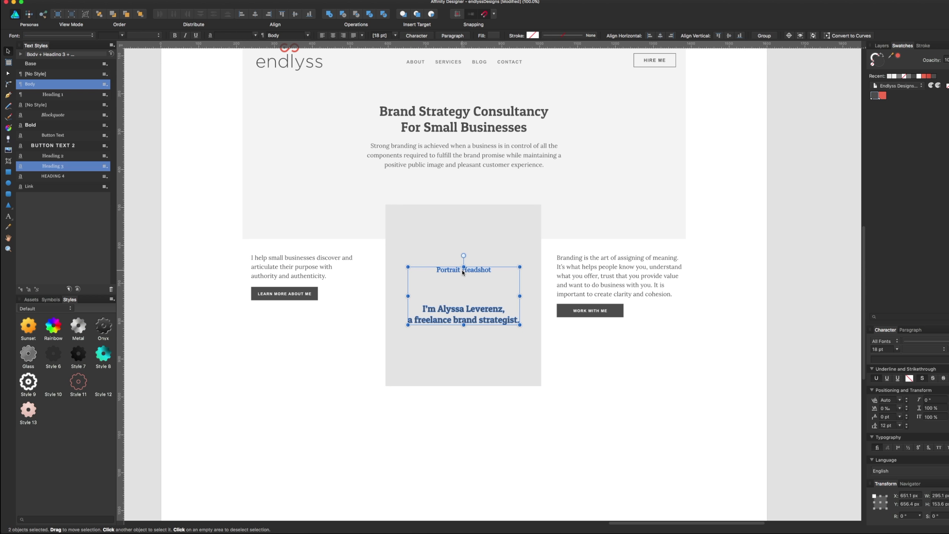
shift+click(489, 245)
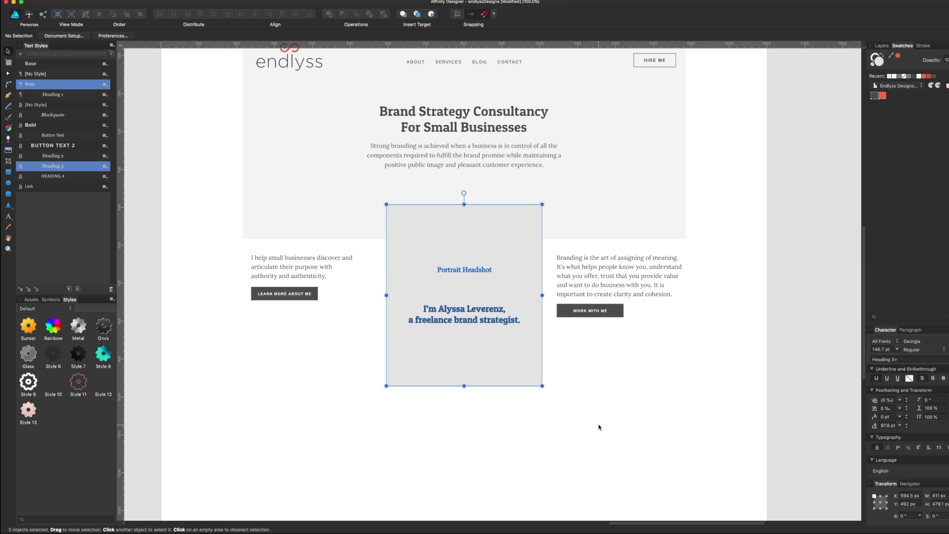
click(585, 278)
drag(584, 278, 578, 278)
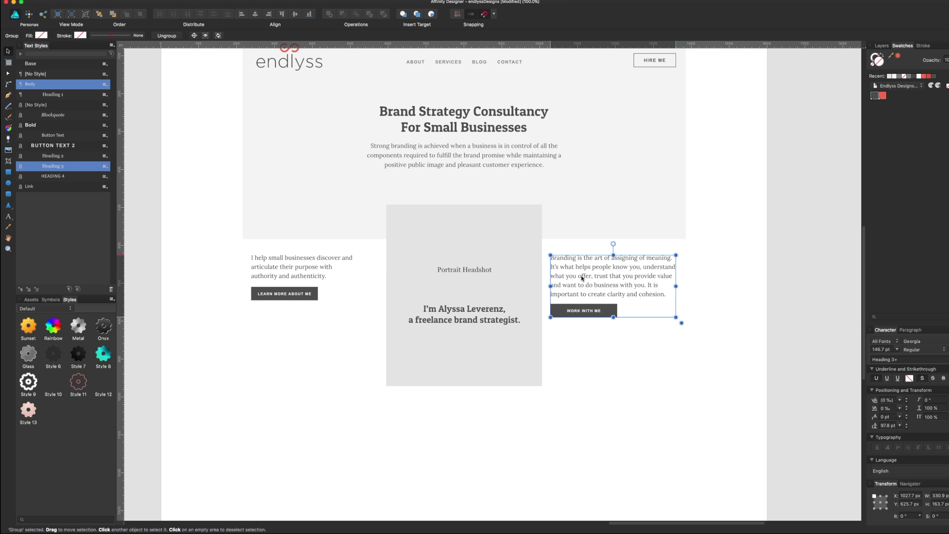
key(Escape)
Move the left text-and-button group below the WORK WITH ME button
scroll(388, 374, left, 3)
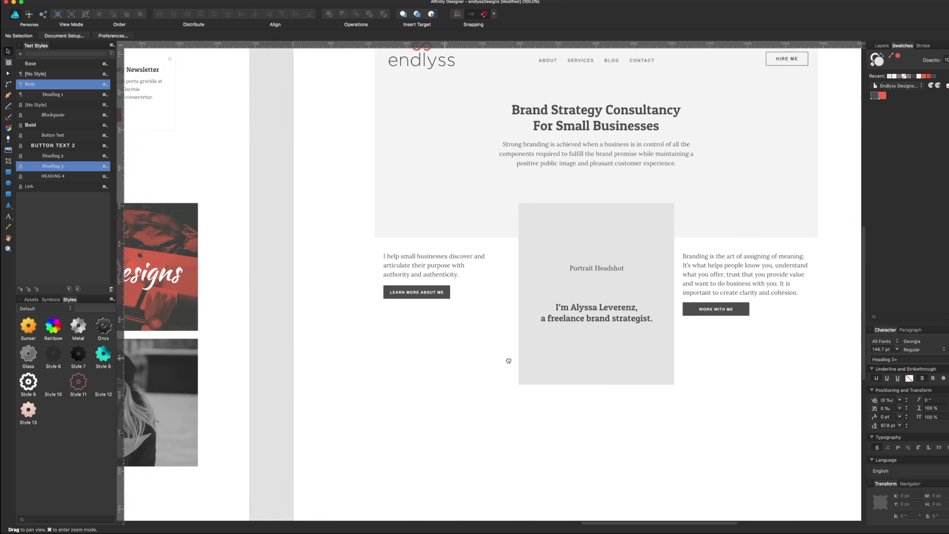
scroll(506, 360, left, 7)
scroll(396, 318, left, 5)
scroll(437, 184, right, 15)
scroll(385, 403, down, 2)
scroll(333, 332, up, 3)
scroll(380, 321, up, 1)
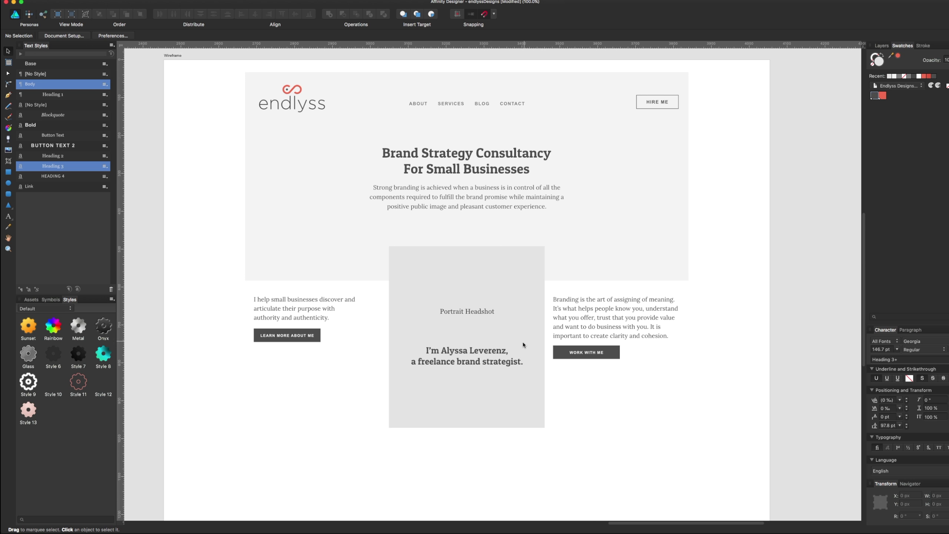
click(485, 380)
click(272, 361)
click(281, 338)
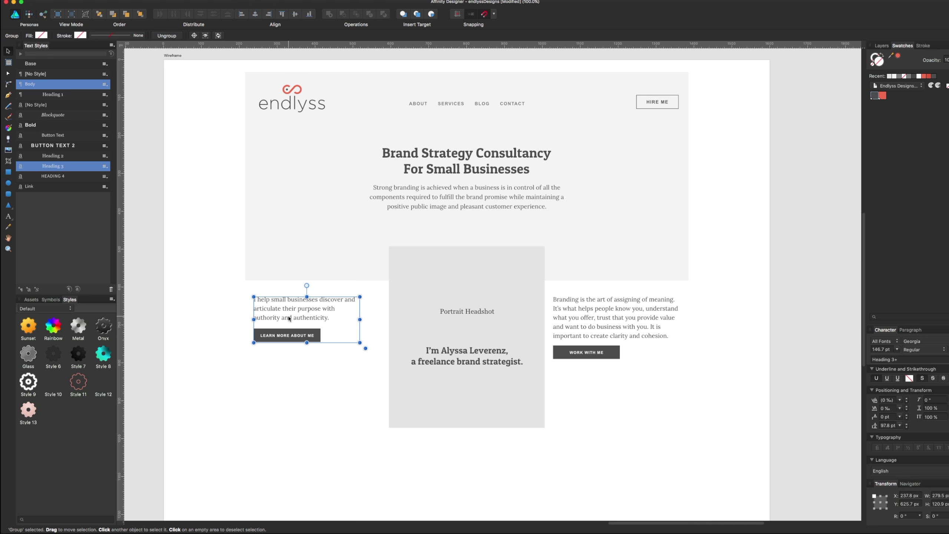
drag(286, 340, 592, 410)
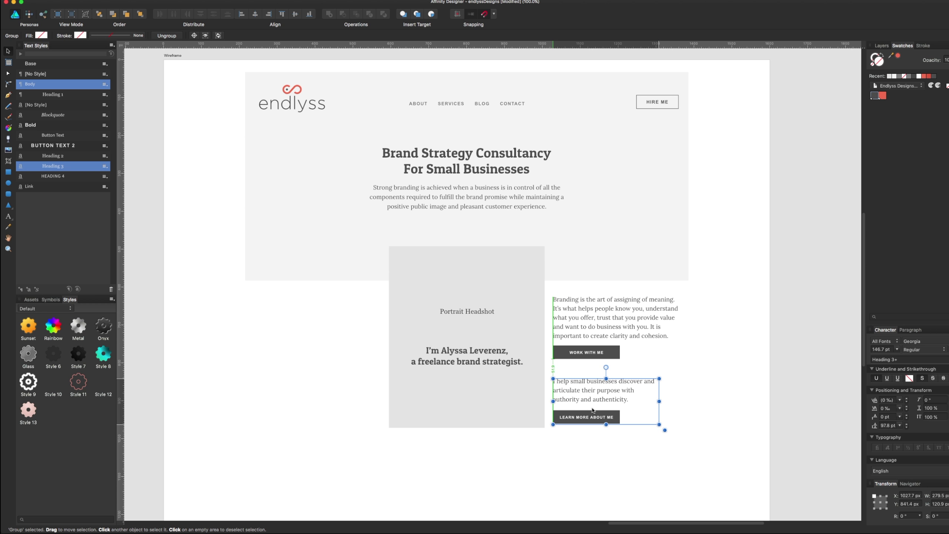
Move the portrait and its captions to the left, placing the left-aligned name caption beside it
click(482, 416)
shift+click(480, 360)
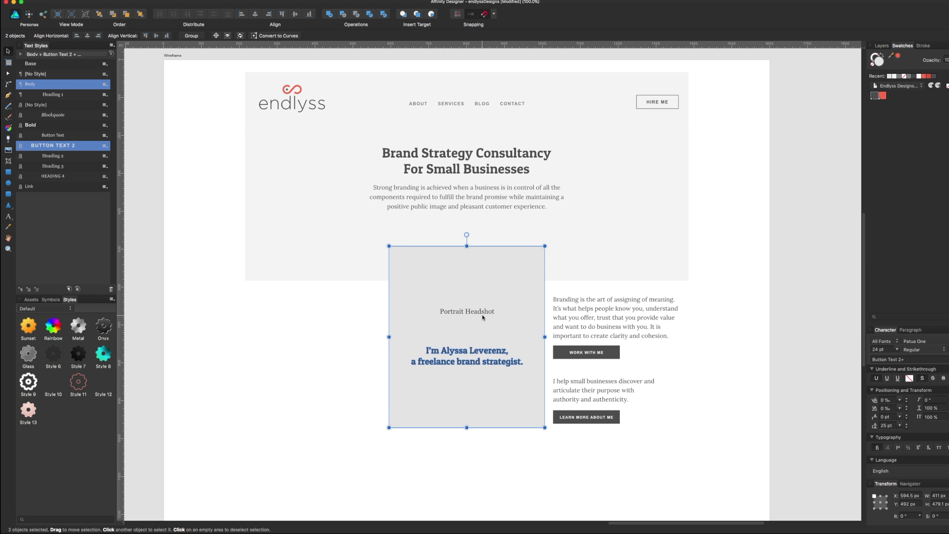
shift+click(482, 311)
drag(515, 287, 412, 290)
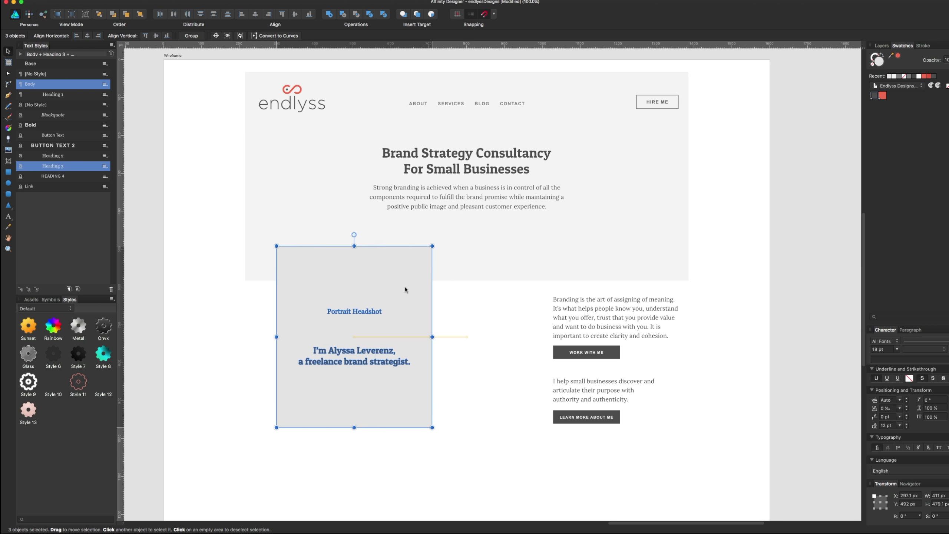
key(Escape)
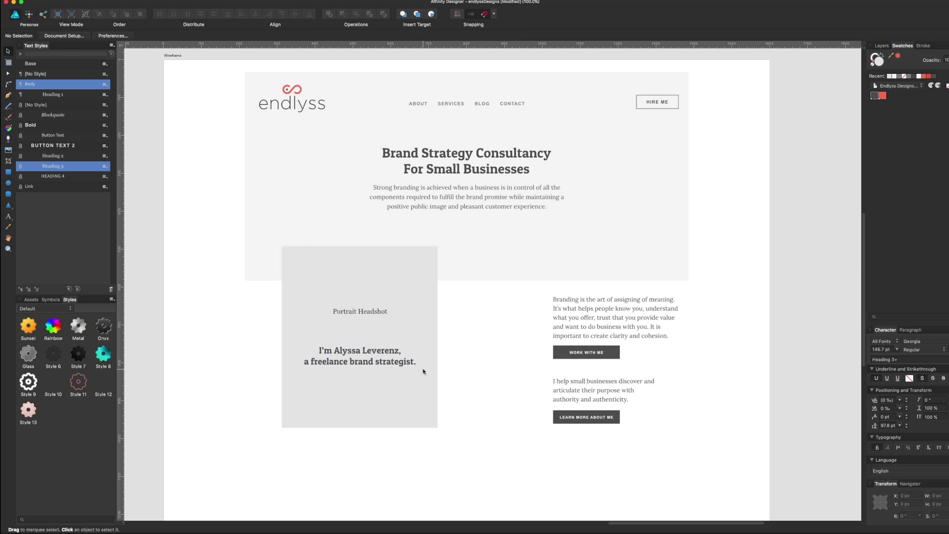
drag(407, 363, 542, 322)
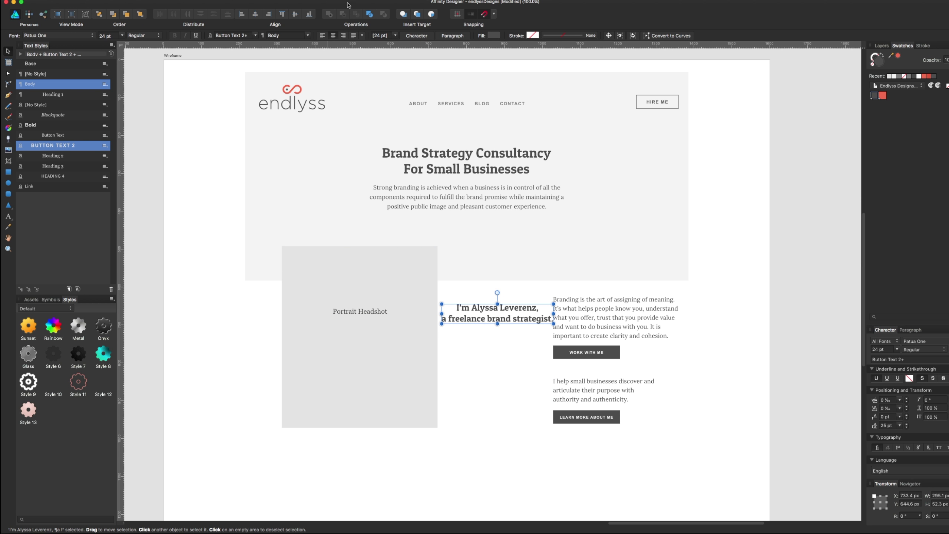
click(322, 35)
Shift the portrait about 60 px left and drag the name heading over its lower-right edge
click(361, 317)
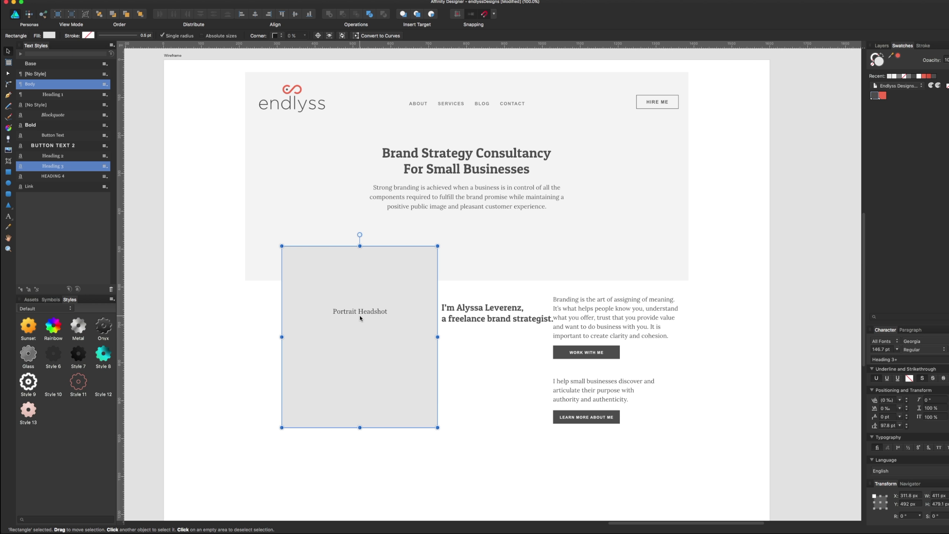
drag(364, 314, 342, 312)
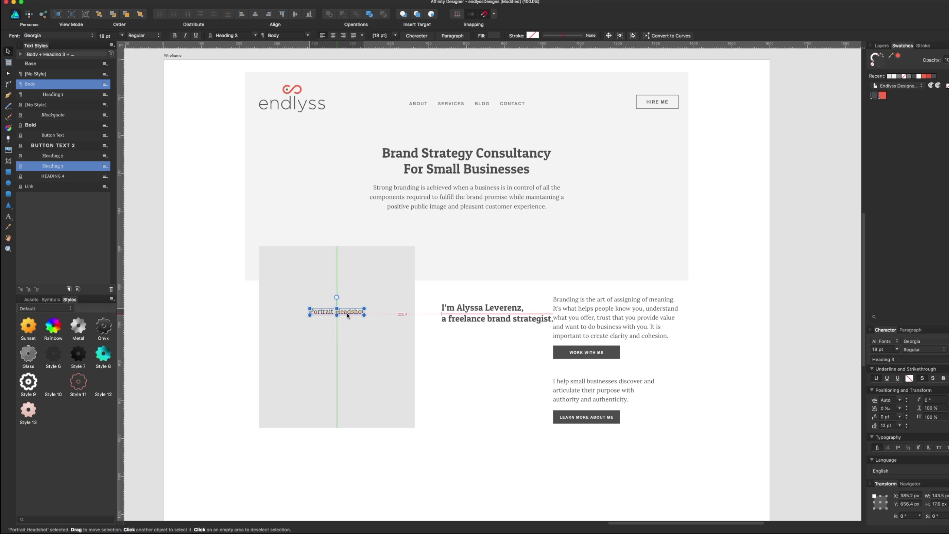
drag(470, 324, 321, 361)
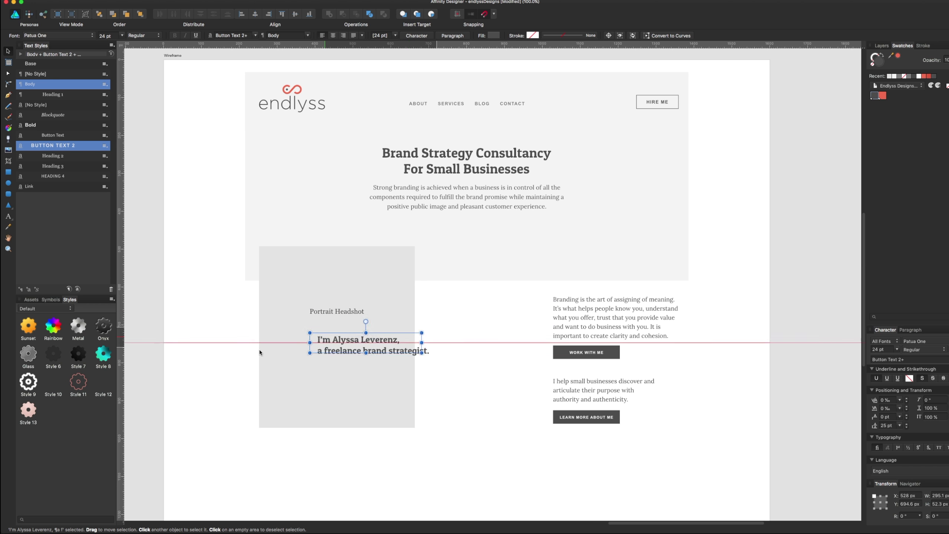
click(358, 360)
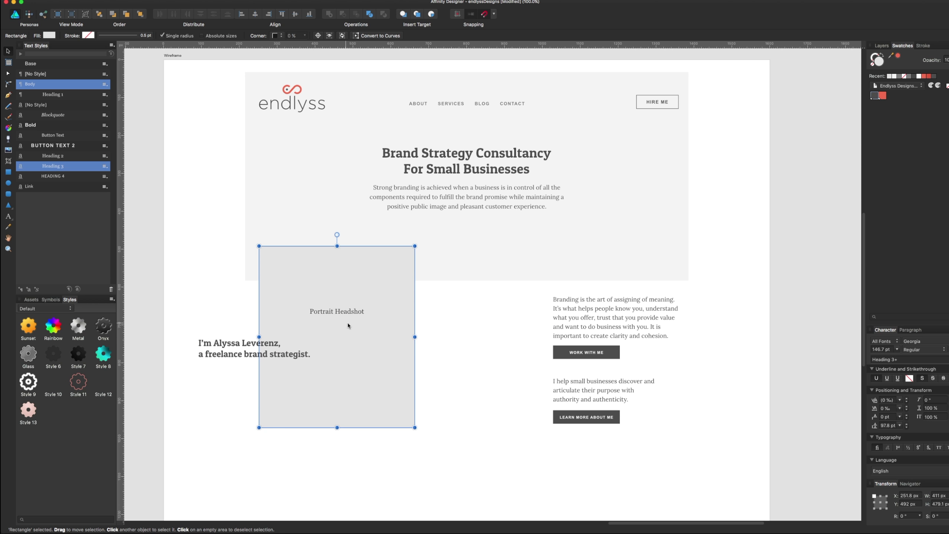
mouse_move(232, 355)
mouse_down()
mouse_move(437, 381)
mouse_move(411, 390)
mouse_up()
click(451, 465)
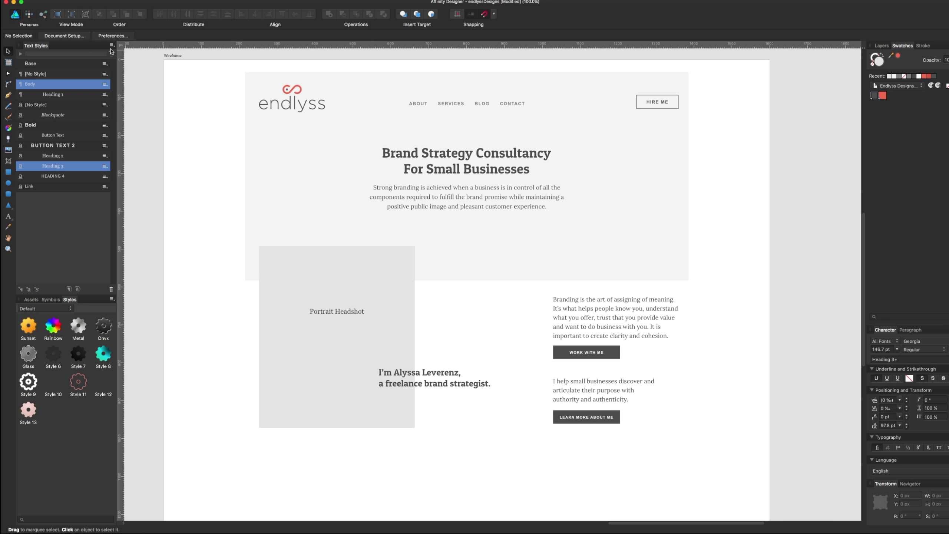
Draw a white-filled rectangle behind the I'm Alyssa Leverenz heading
click(8, 171)
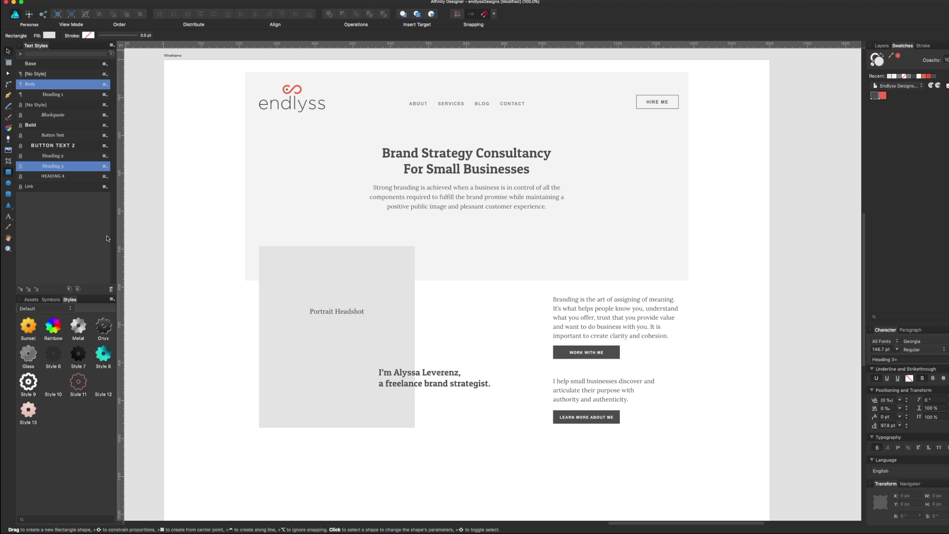
drag(363, 358, 521, 400)
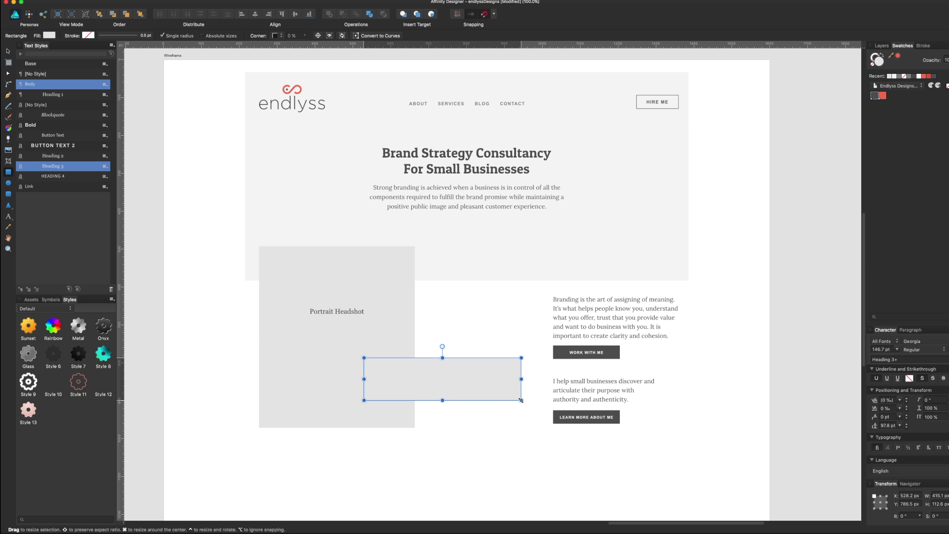
key(super+bracketleft)
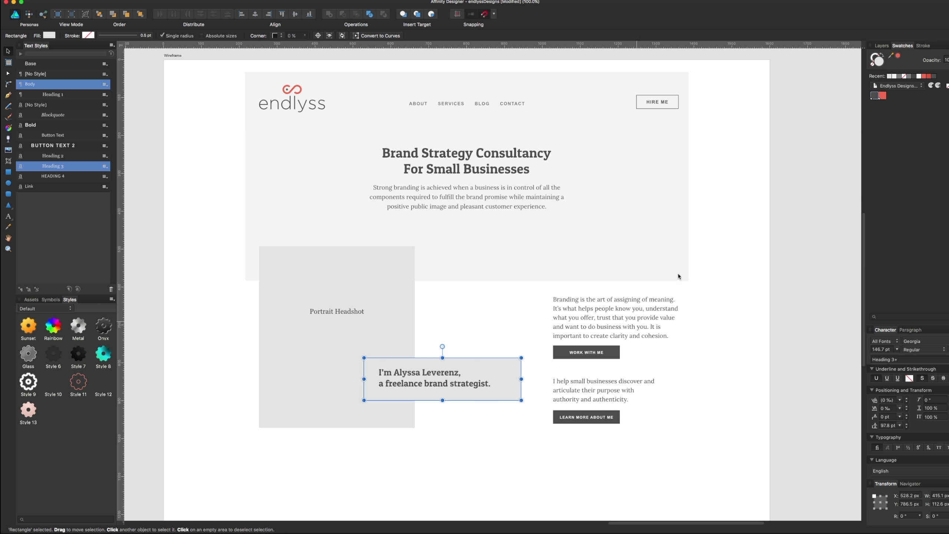
click(889, 76)
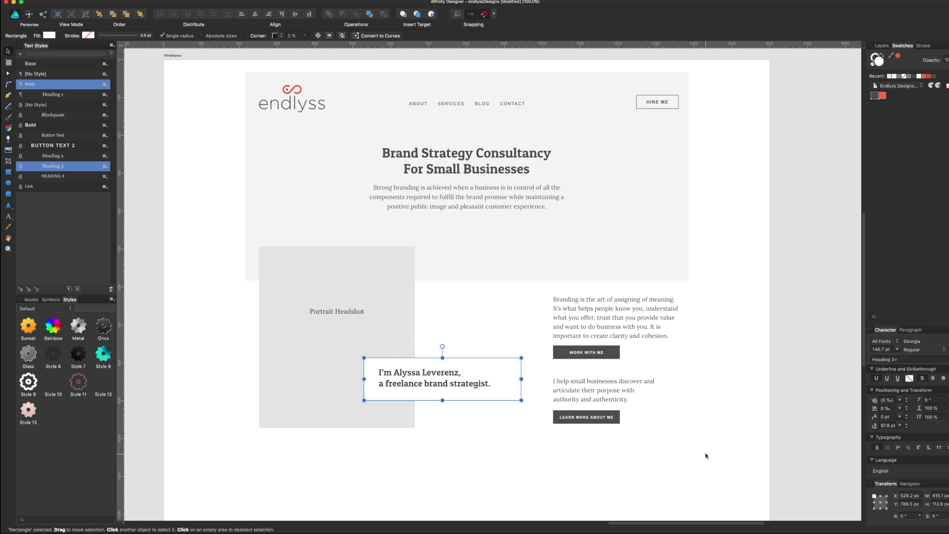
click(493, 464)
Resize the white box to 100.8 px tall to fit the heading and snap it onto the guide
click(448, 398)
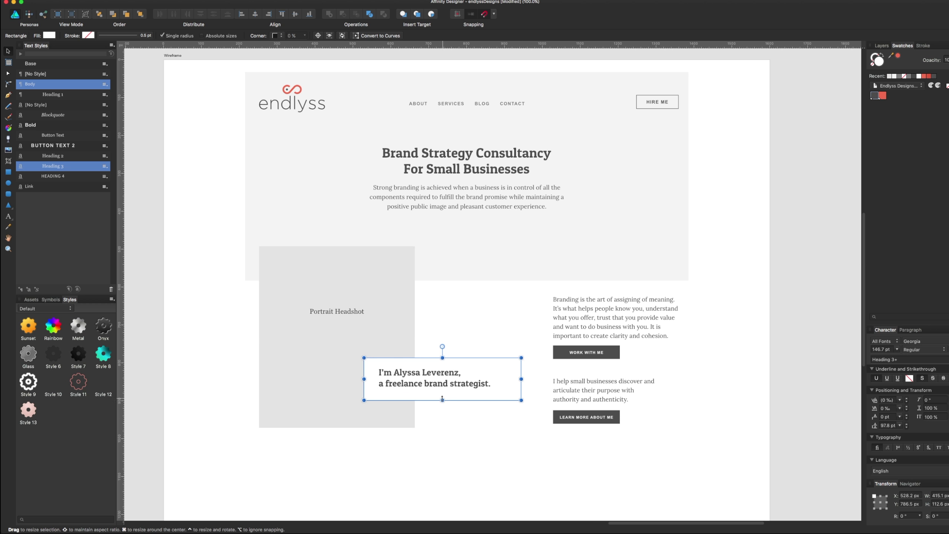
drag(442, 400, 442, 395)
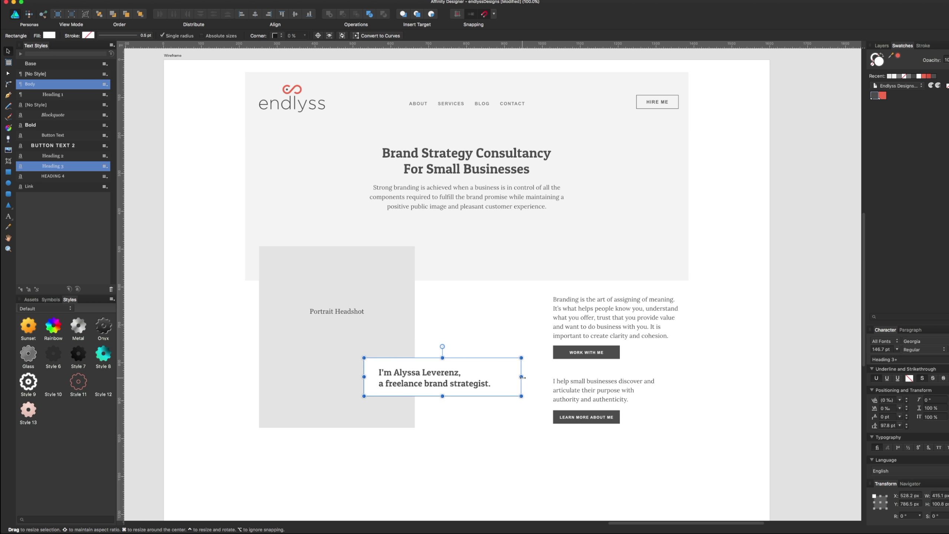
drag(521, 376, 465, 367)
click(485, 431)
click(474, 433)
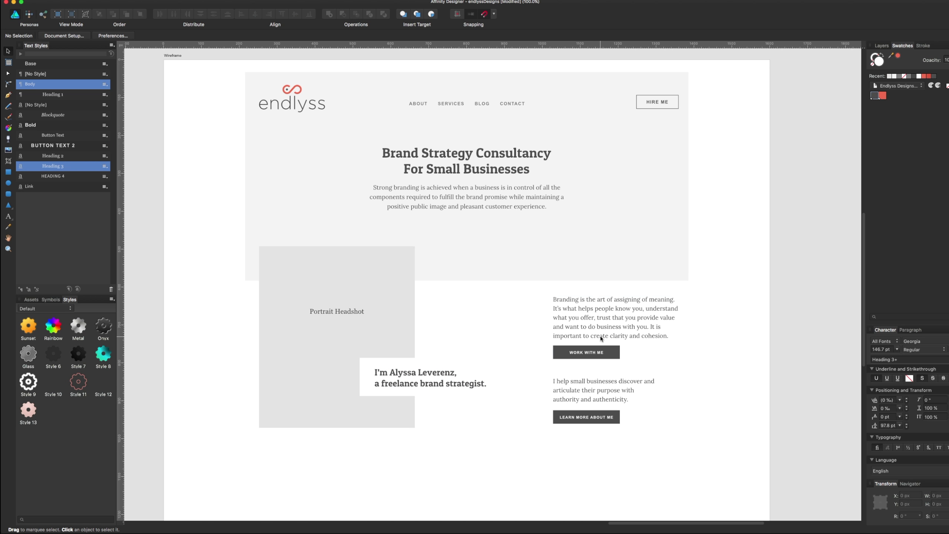
Move both right-column text-and-button groups about 47 px left
click(600, 337)
shift+click(596, 391)
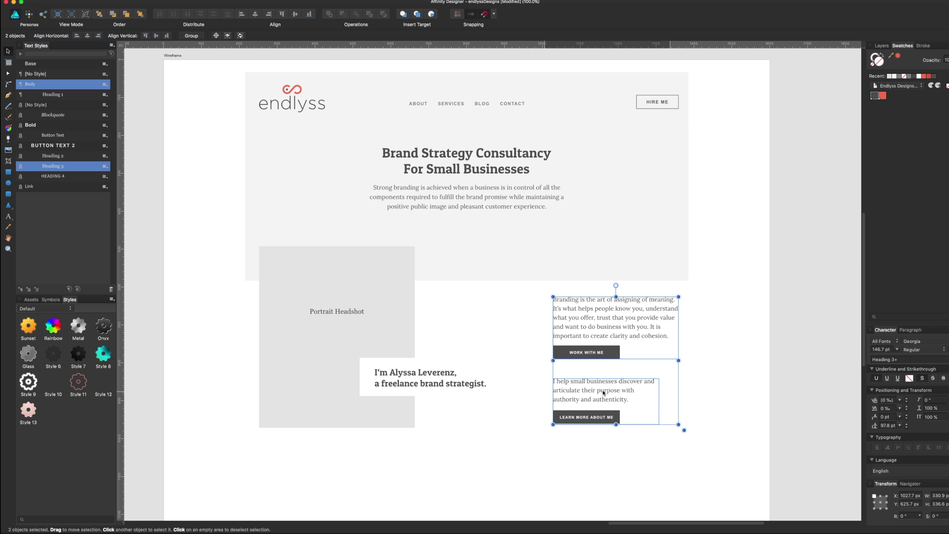
drag(620, 395, 594, 392)
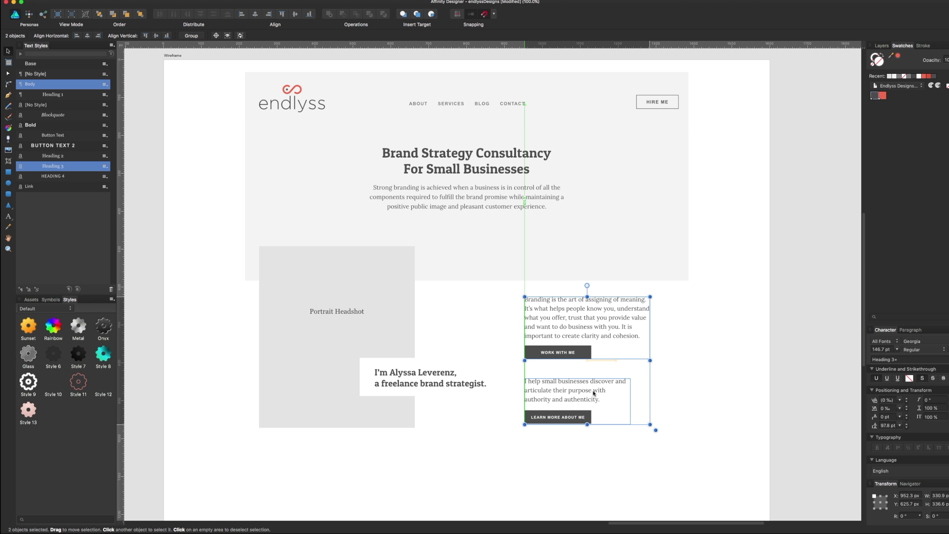
Widen the Branding and I help small businesses paragraphs, the latter wrapping to two lines
click(641, 333)
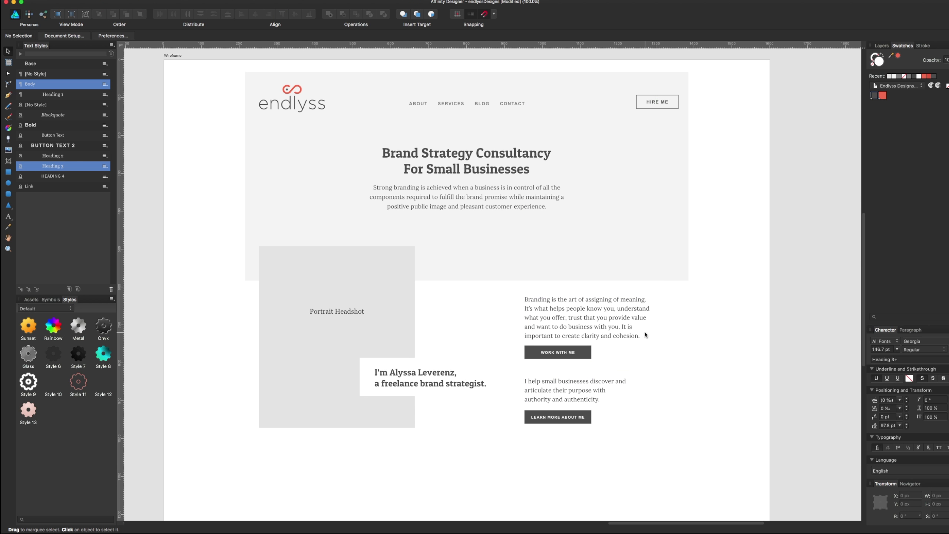
double_click(642, 332)
drag(650, 323, 671, 323)
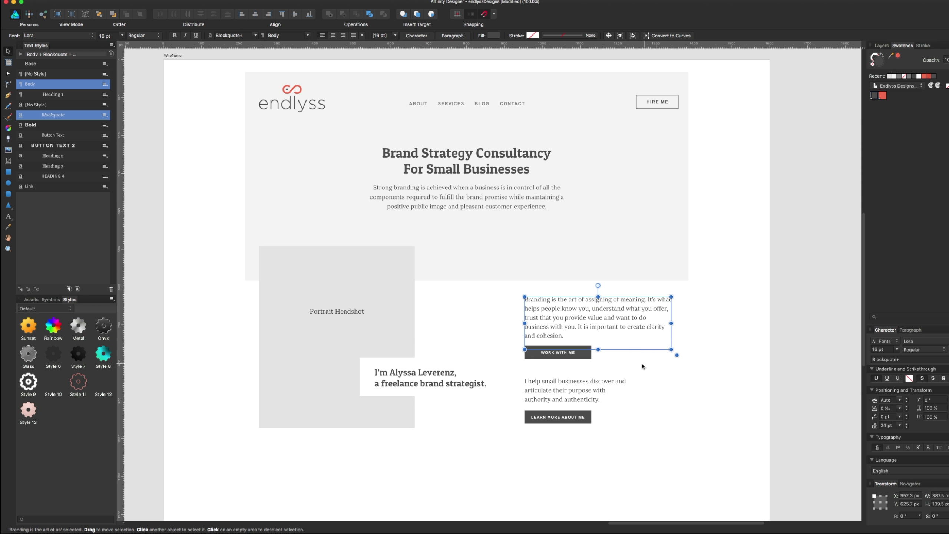
click(612, 382)
click(612, 382)
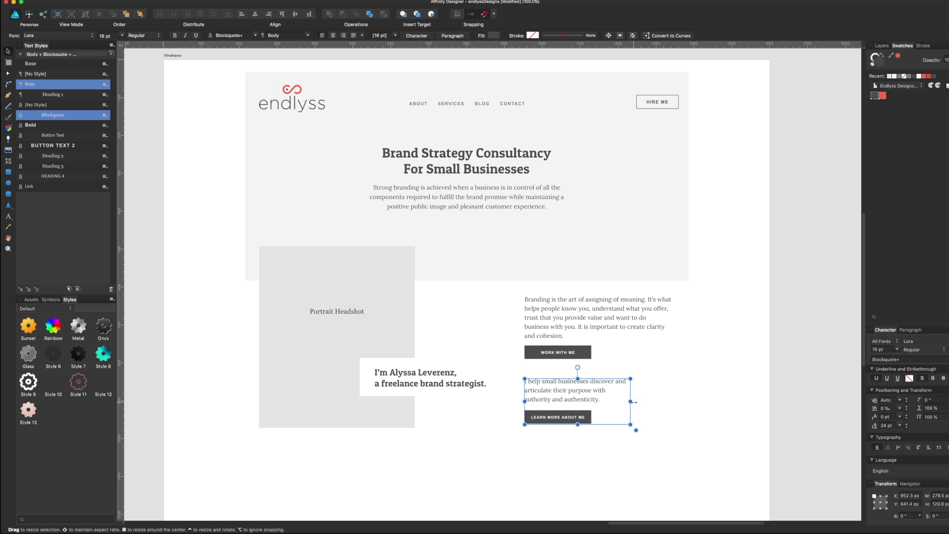
drag(632, 401, 666, 401)
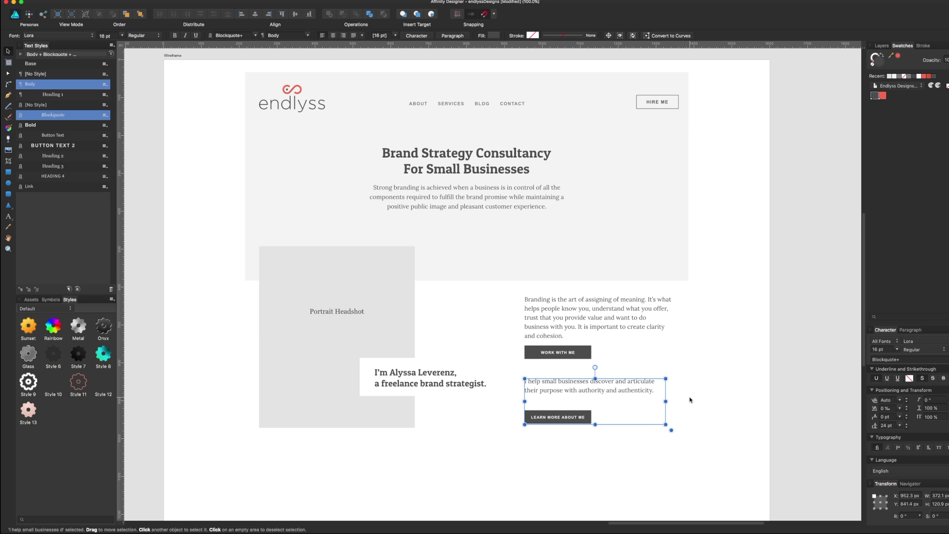
Move the LEARN MORE ABOUT ME button up closer to its paragraph
click(606, 424)
click(571, 422)
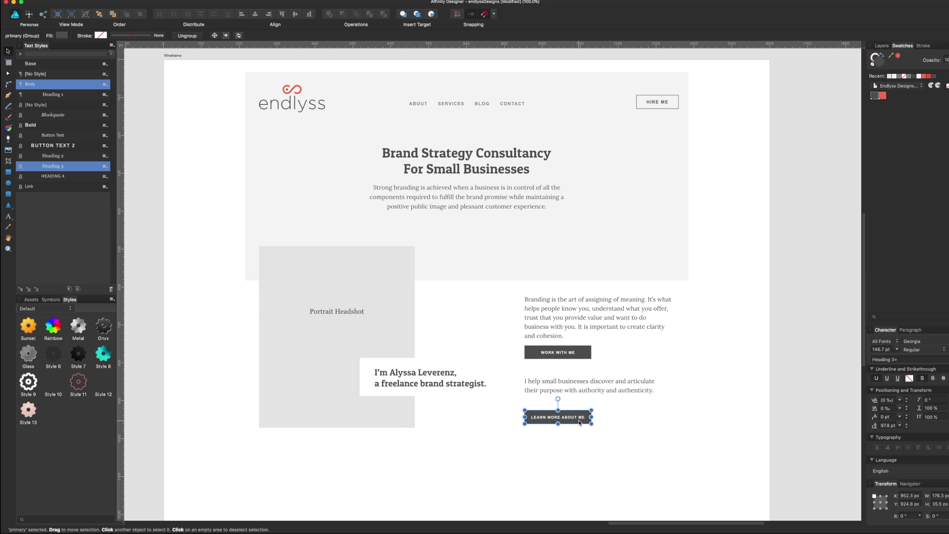
mouse_move(570, 422)
mouse_down()
mouse_move(578, 414)
mouse_move(575, 424)
mouse_up()
key(Escape)
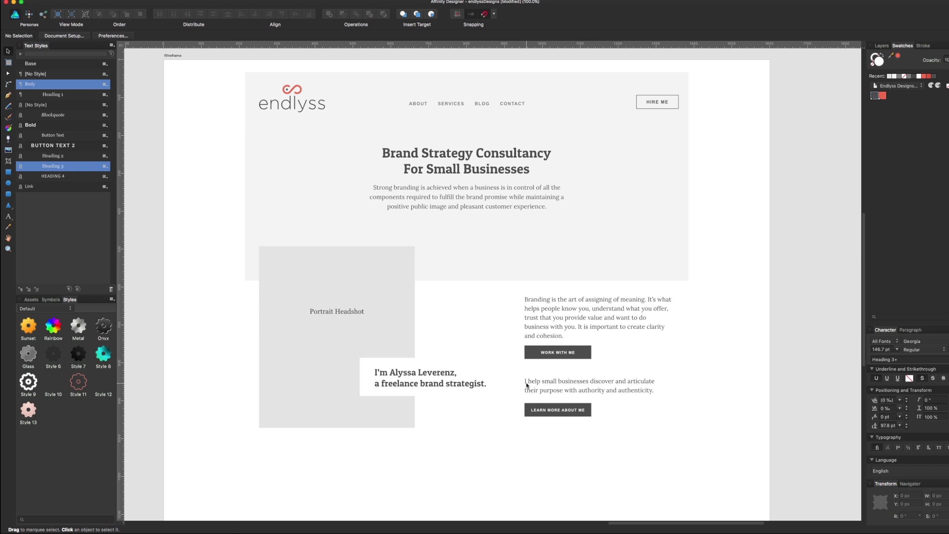
scroll(517, 413, down, 1)
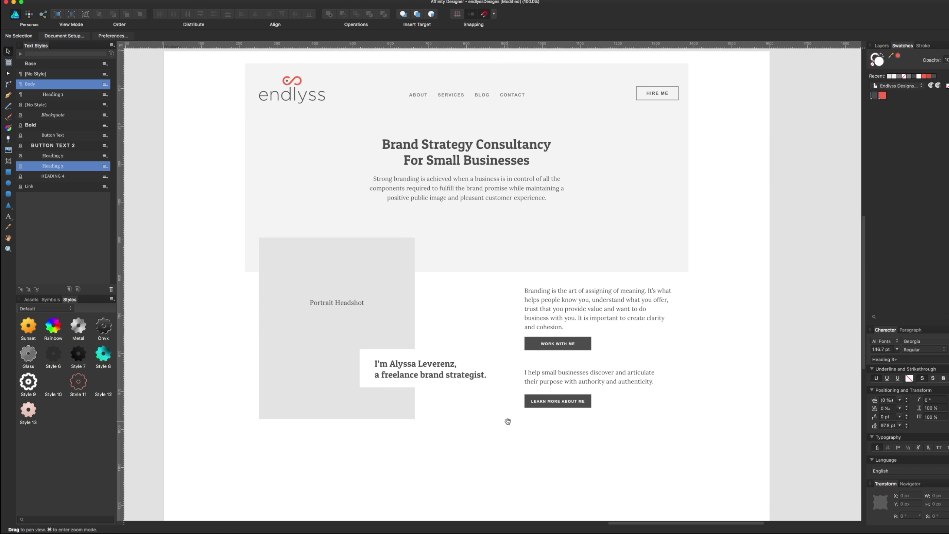
Edit the Portrait Headshot label so it reads just 'Portrait'
click(545, 385)
click(440, 440)
drag(443, 473, 440, 503)
scroll(460, 330, left, 1)
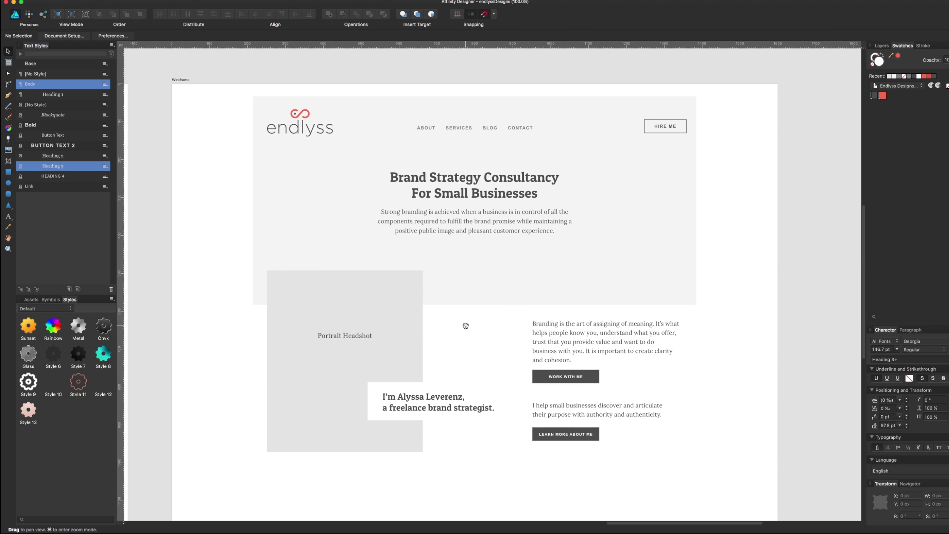
click(381, 301)
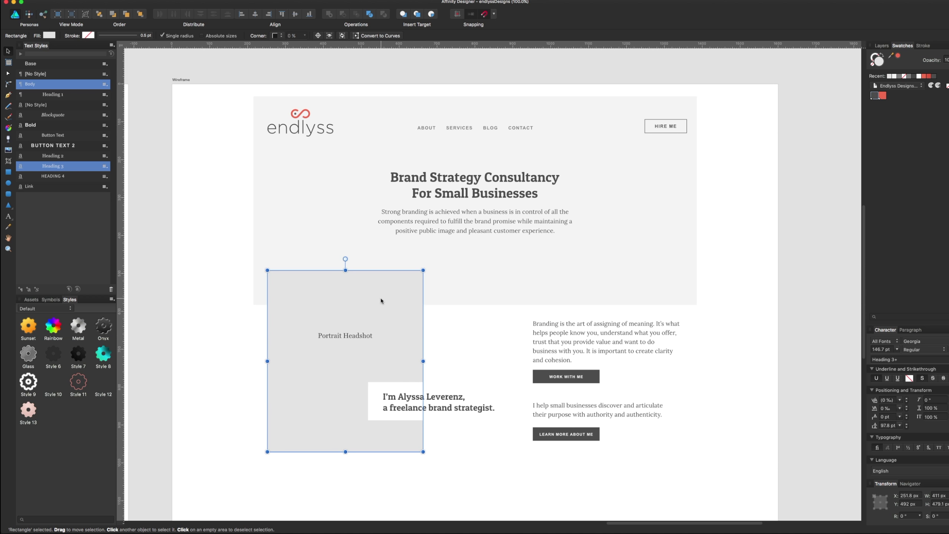
click(357, 339)
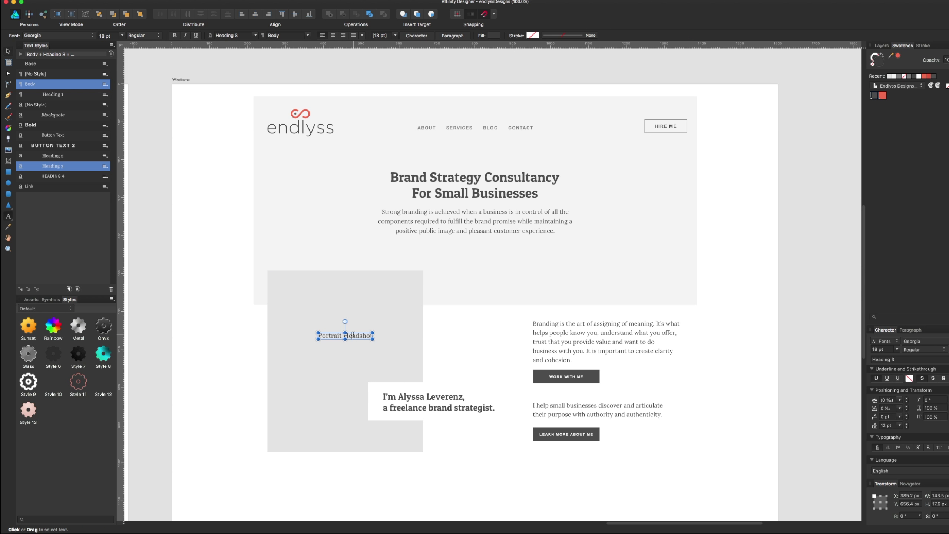
double_click(353, 336)
key(BackSpace)
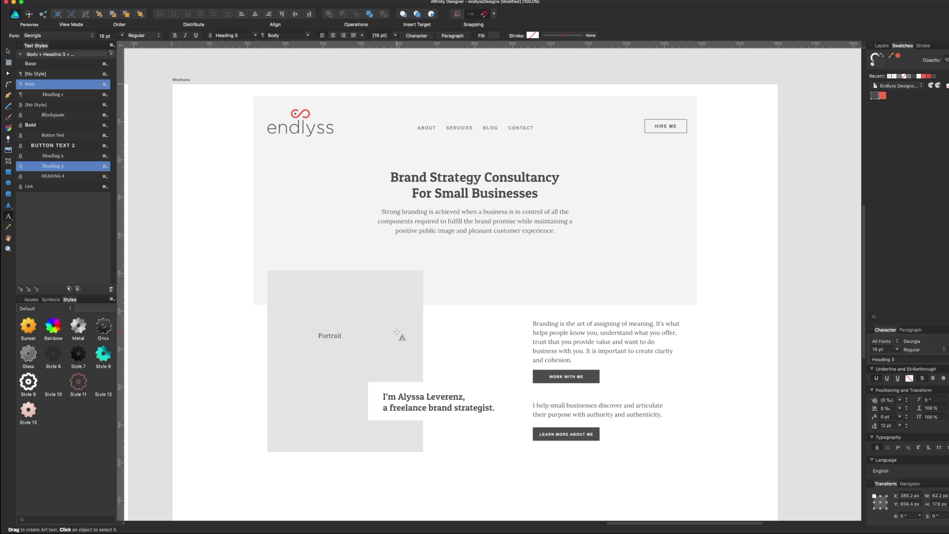
key(Escape)
Move the label right, enlarge the grey portrait rectangle from its top-right corner and nudge it right
click(8, 51)
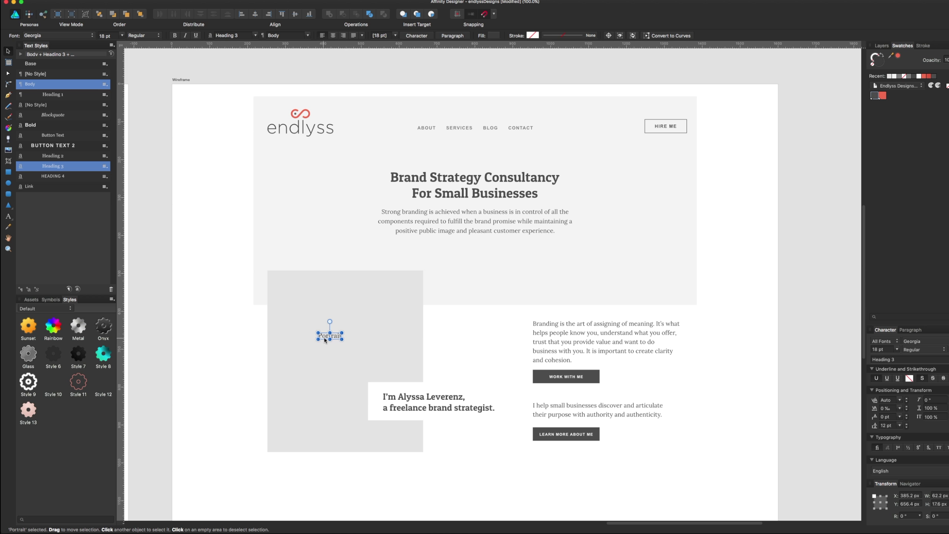
drag(328, 337, 347, 338)
click(385, 320)
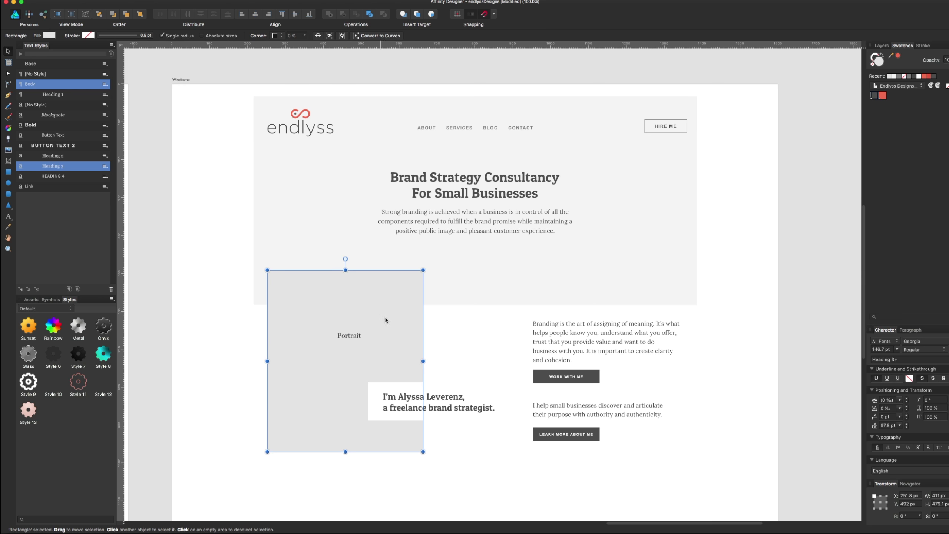
mouse_move(423, 270)
mouse_down()
mouse_move(467, 240)
mouse_move(459, 247)
mouse_up()
drag(428, 283, 432, 283)
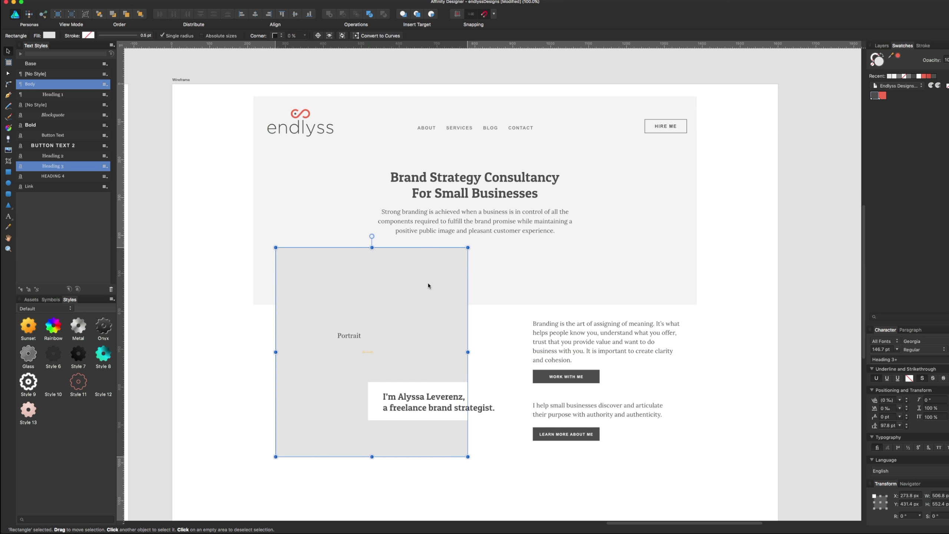
Centre the Portrait label on the rectangle, enlarge it to 26.5 pt and tint it light grey
click(347, 336)
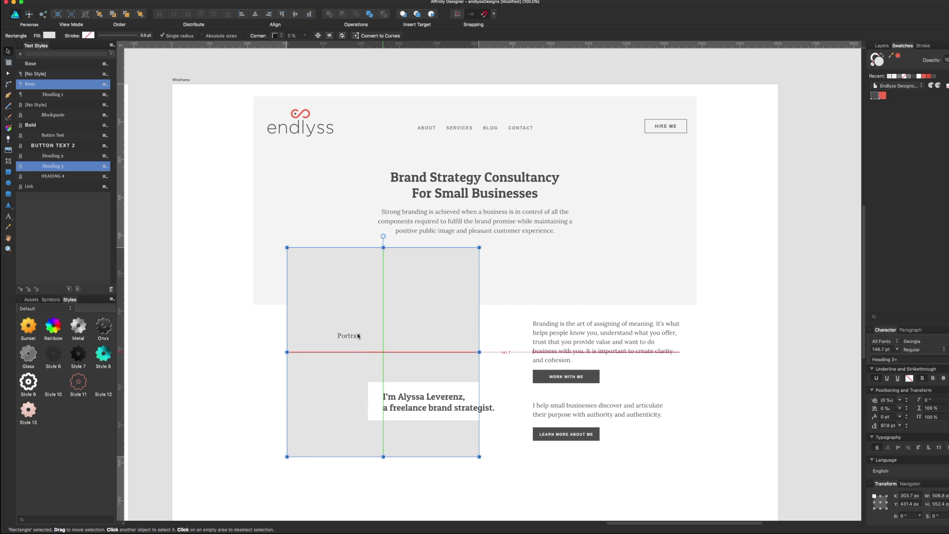
drag(348, 338, 381, 327)
key(z)
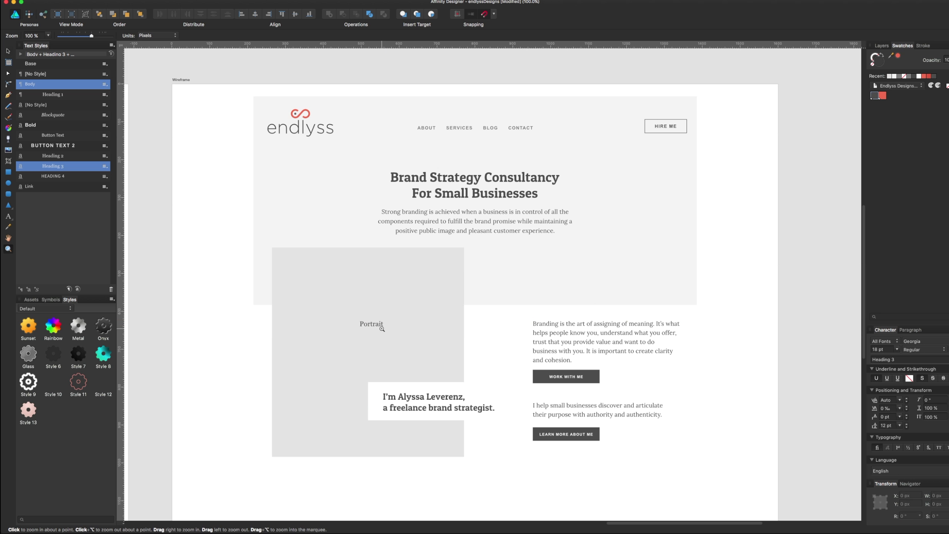
key(v)
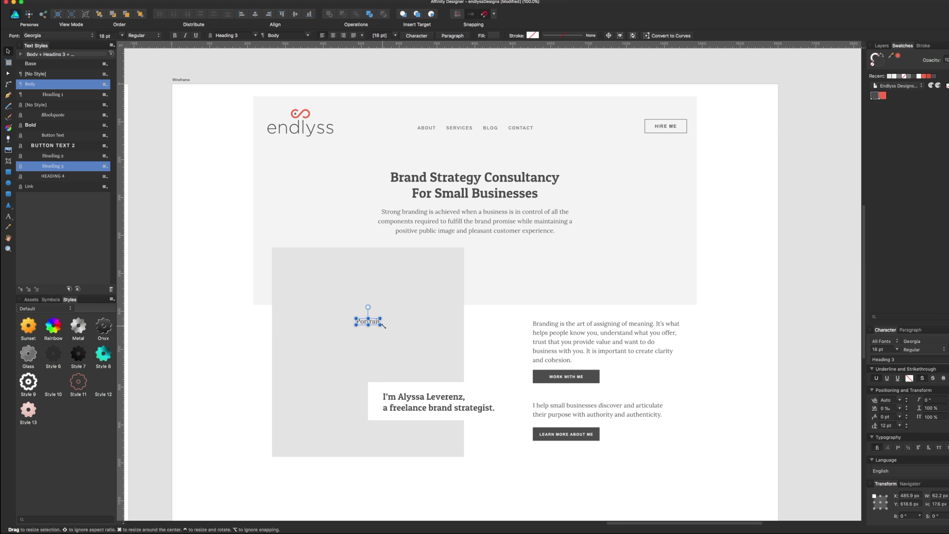
mouse_move(381, 328)
mouse_down()
mouse_move(391, 328)
mouse_move(375, 326)
mouse_up()
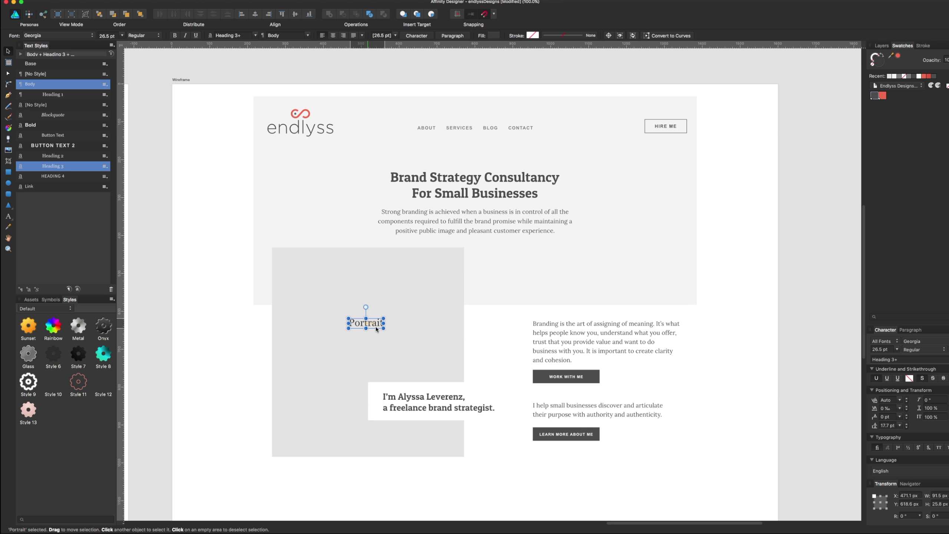
click(493, 35)
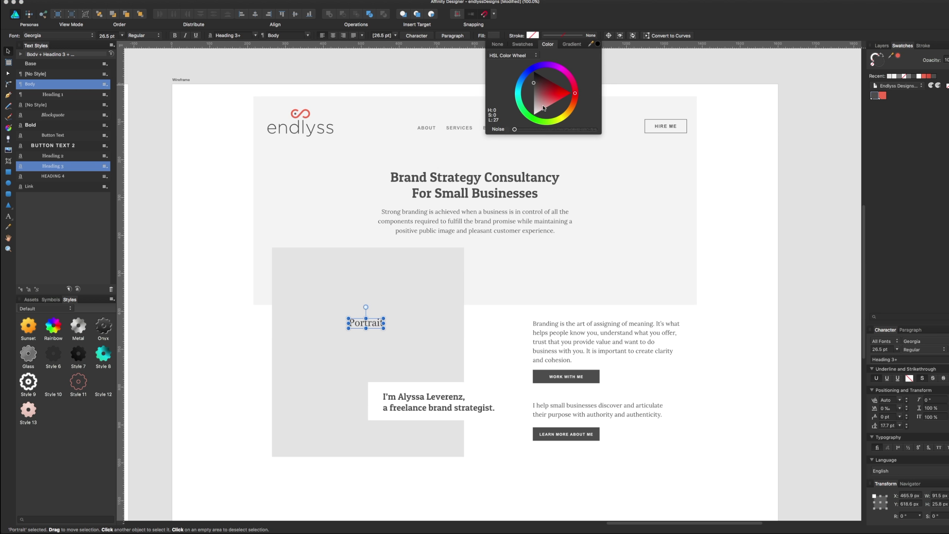
drag(540, 97, 515, 107)
click(7, 53)
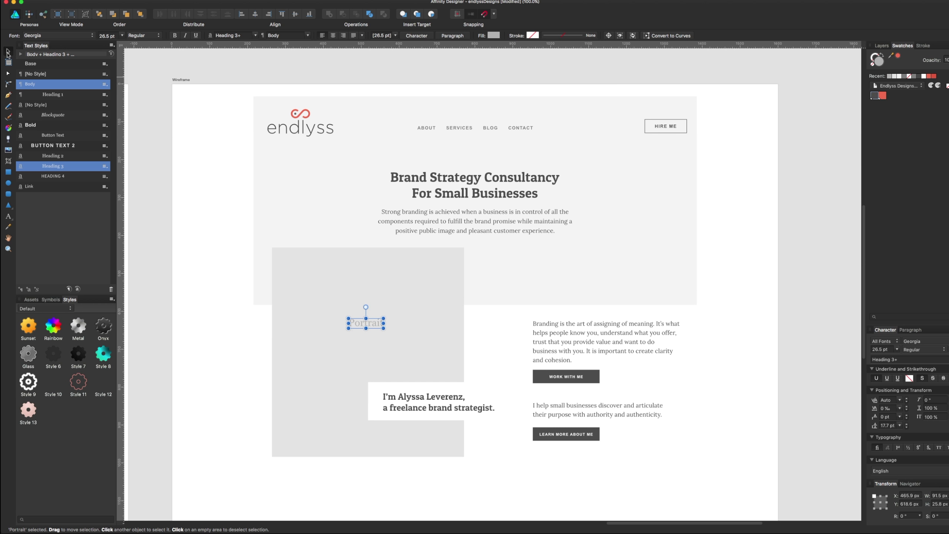
click(135, 166)
scroll(196, 248, down, 3)
Save the document and move the heading and intro paragraph up slightly
key(ctrl+s)
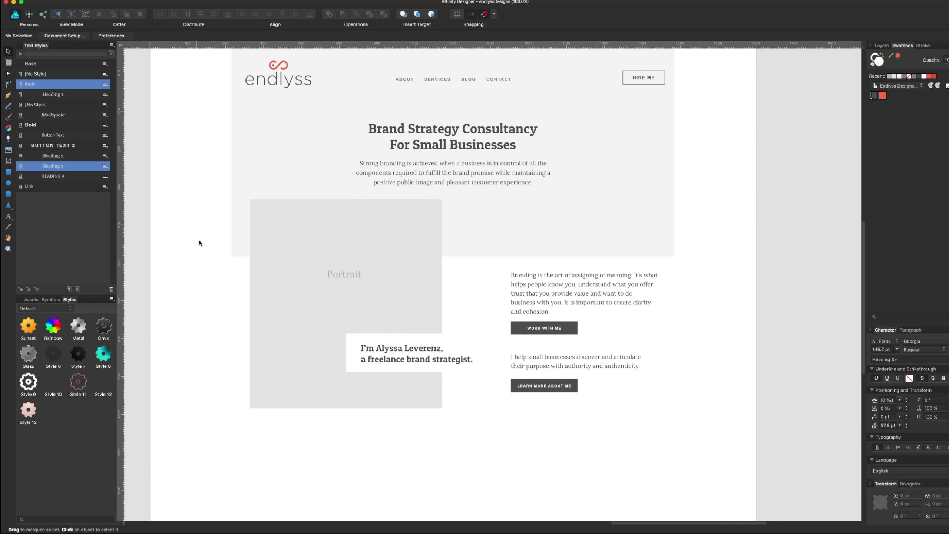
click(394, 183)
click(433, 151)
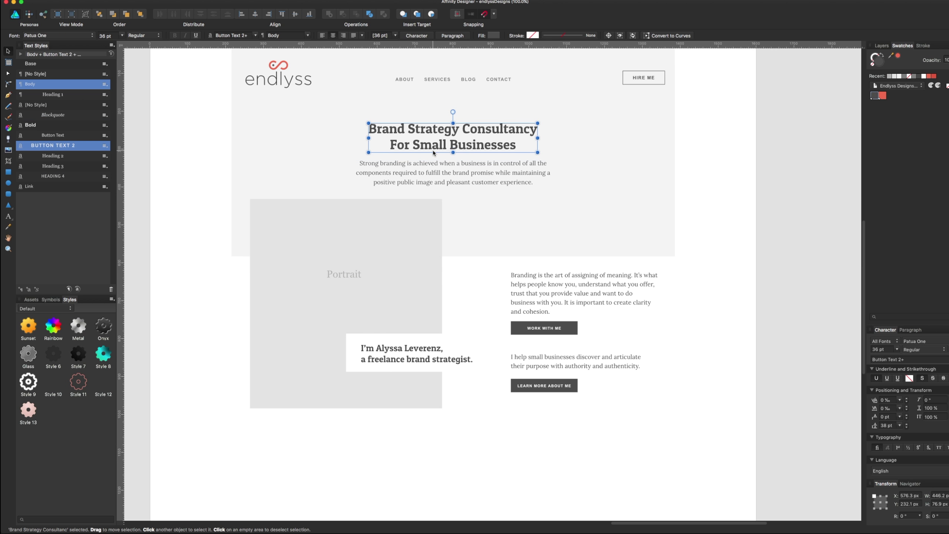
shift+click(437, 183)
drag(432, 172, 432, 165)
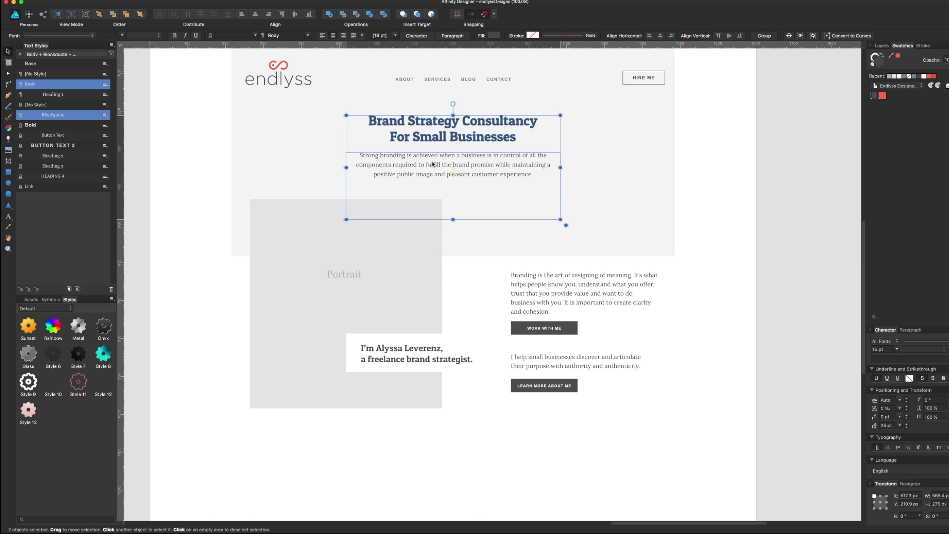
click(689, 166)
drag(643, 150, 684, 196)
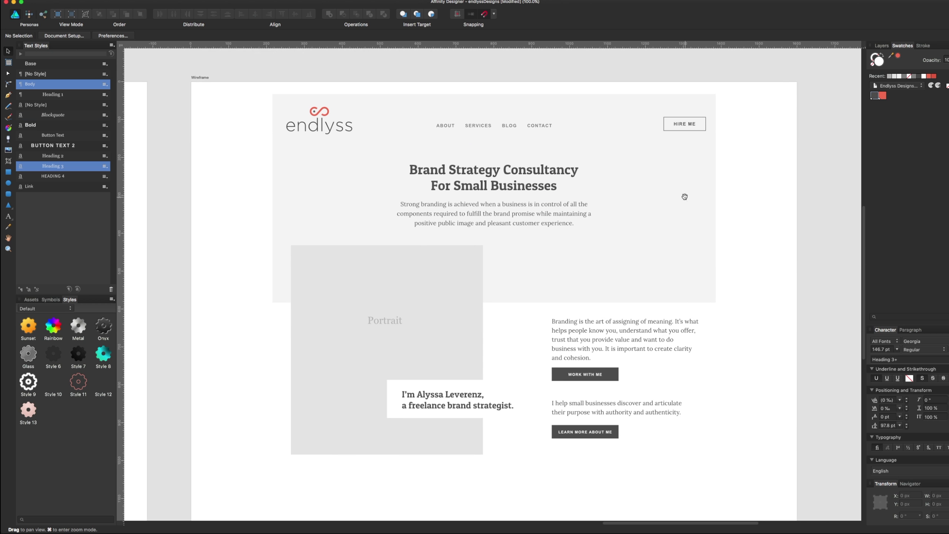
Move the Brand Strategy Consultancy heading and intro paragraph left, left-aligning both
click(518, 184)
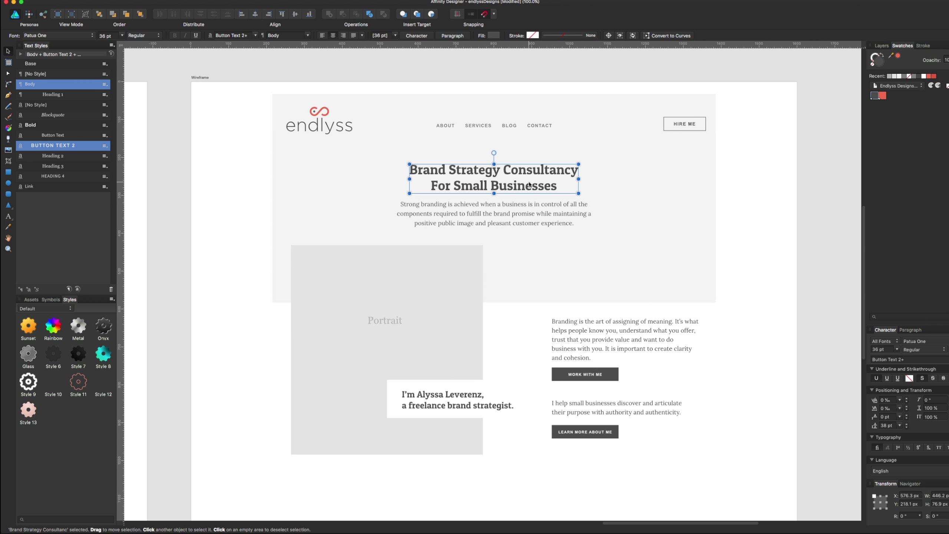
drag(537, 183, 421, 180)
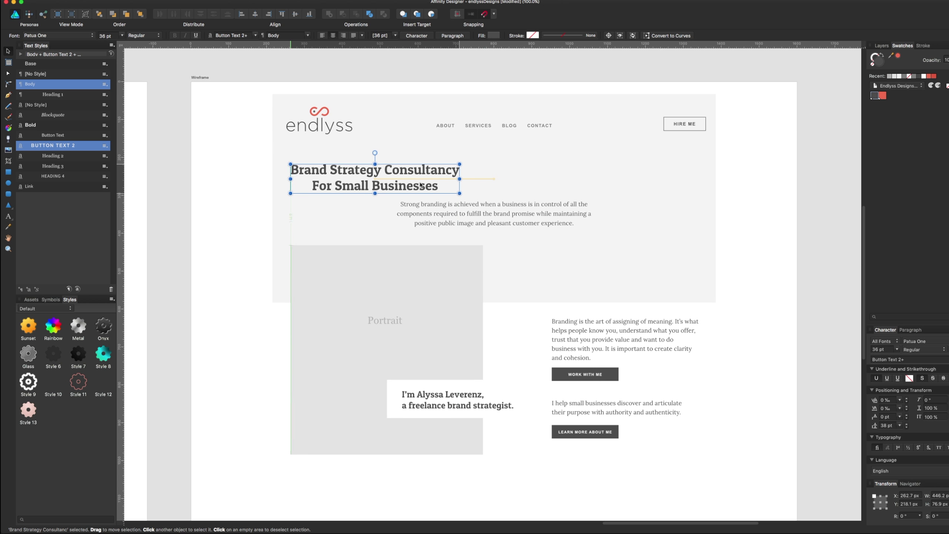
click(322, 35)
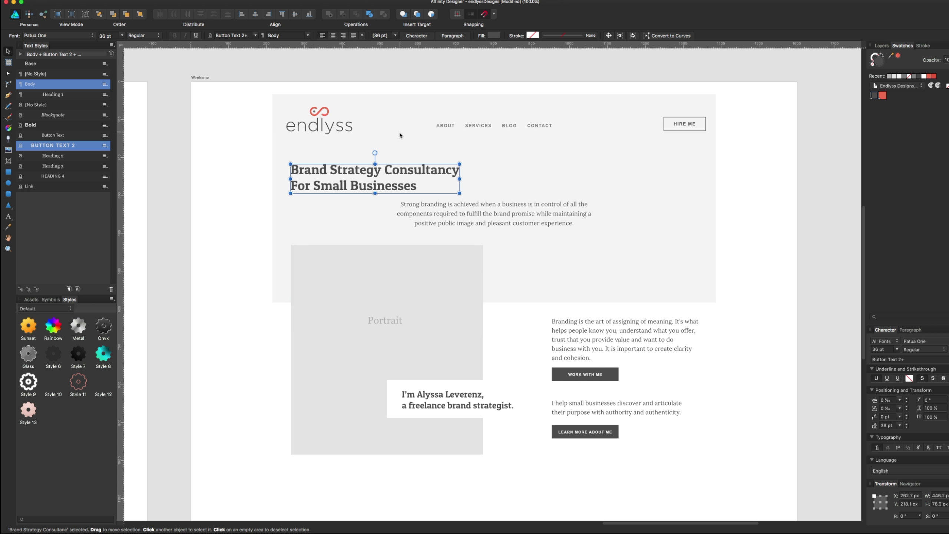
click(488, 204)
drag(523, 213, 427, 212)
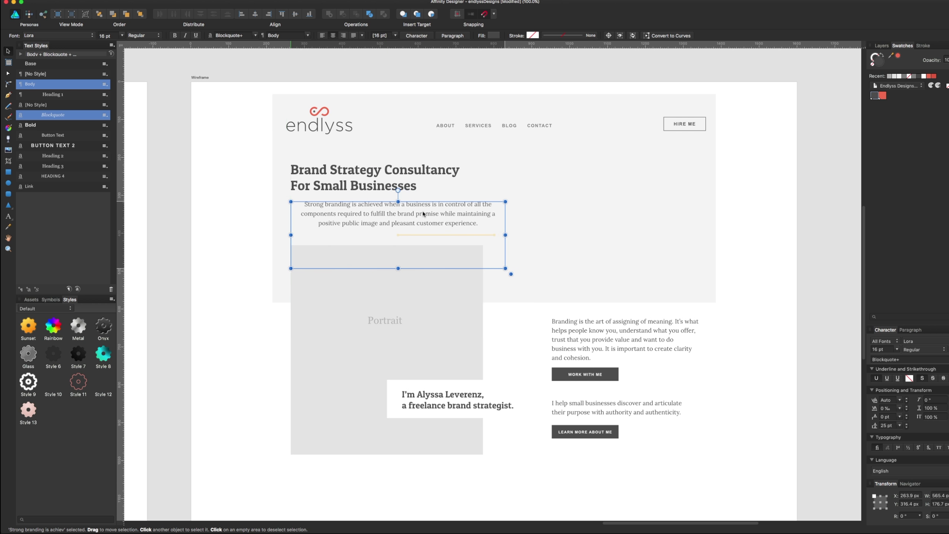
click(322, 35)
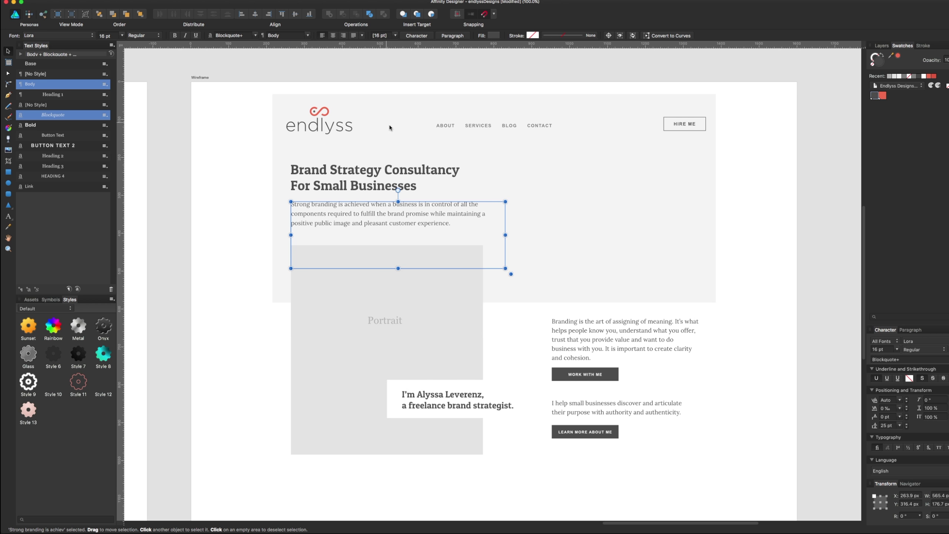
Enlarge the Brand Strategy Consultancy heading to 53.6 pt and nudge it down
click(409, 171)
drag(459, 164, 553, 146)
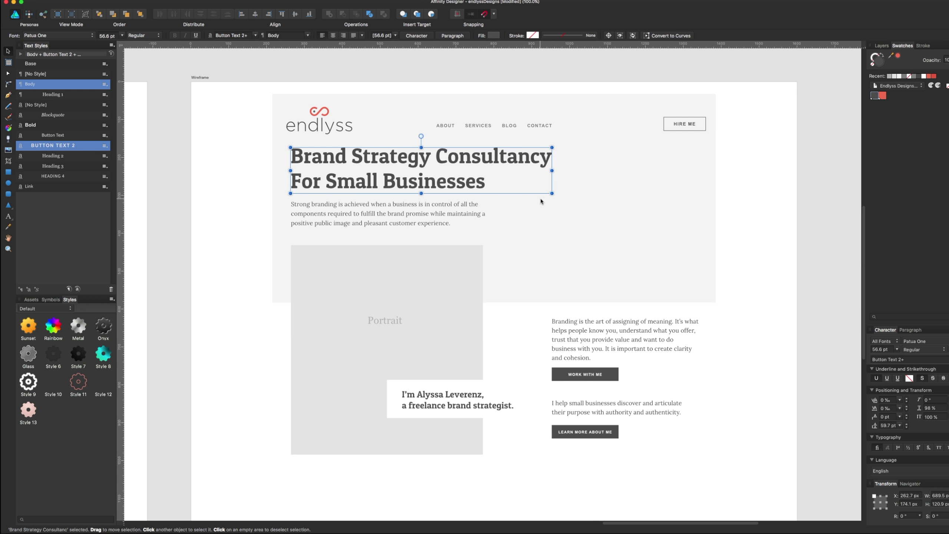
drag(552, 194, 537, 191)
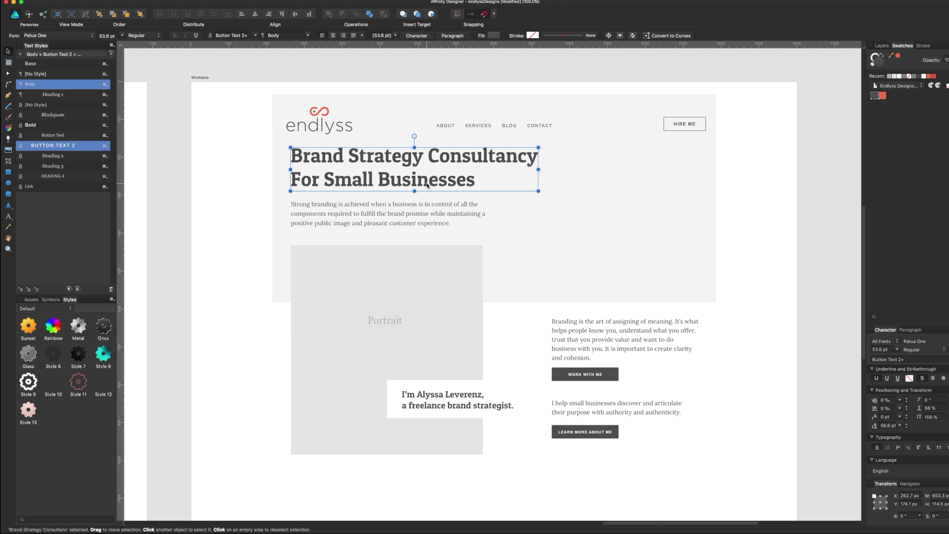
drag(427, 184, 429, 189)
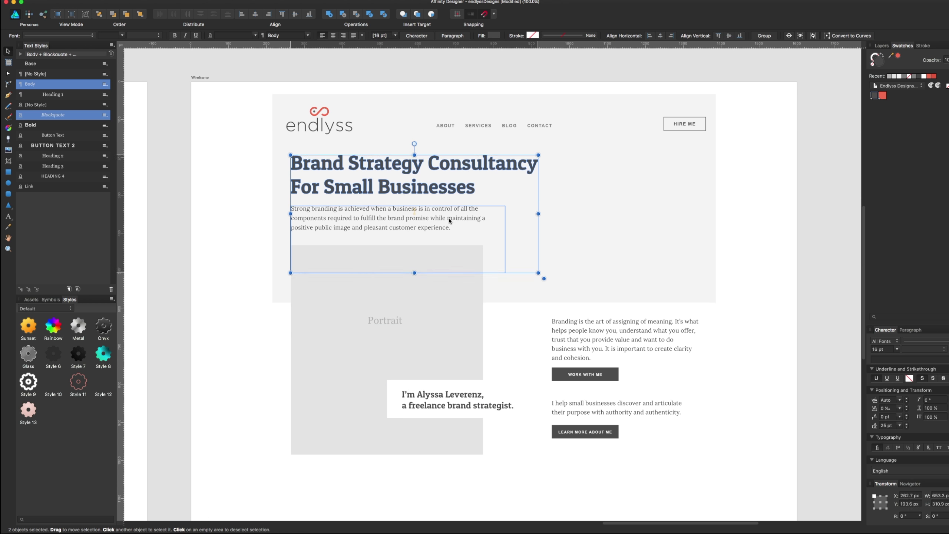
click(246, 210)
Place the intro paragraph right of the heading, narrowed to four lines and aligned with it
drag(362, 215, 628, 216)
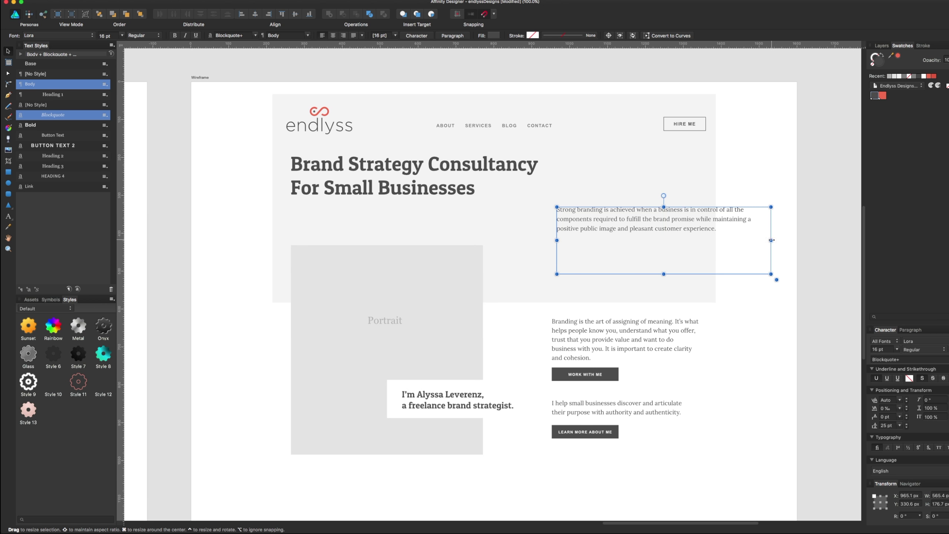
drag(771, 240, 699, 240)
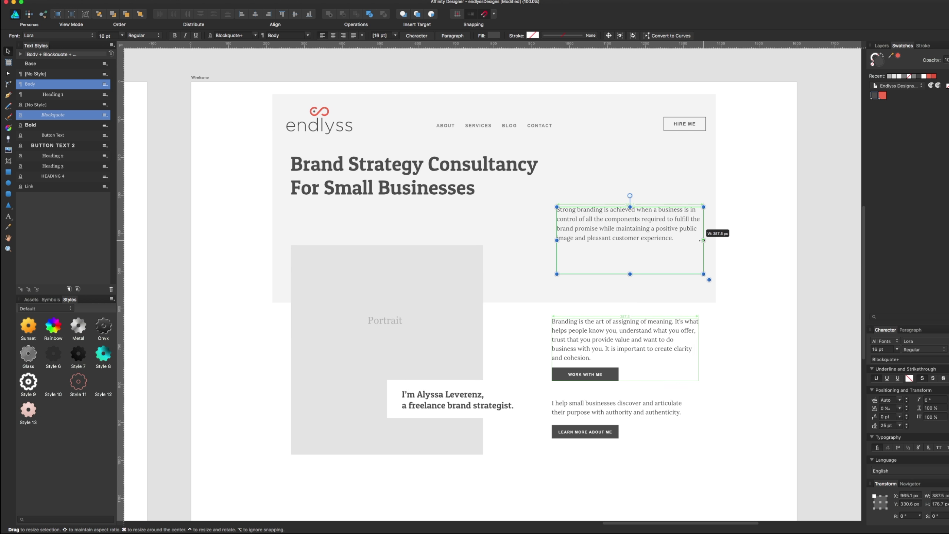
drag(556, 239, 552, 239)
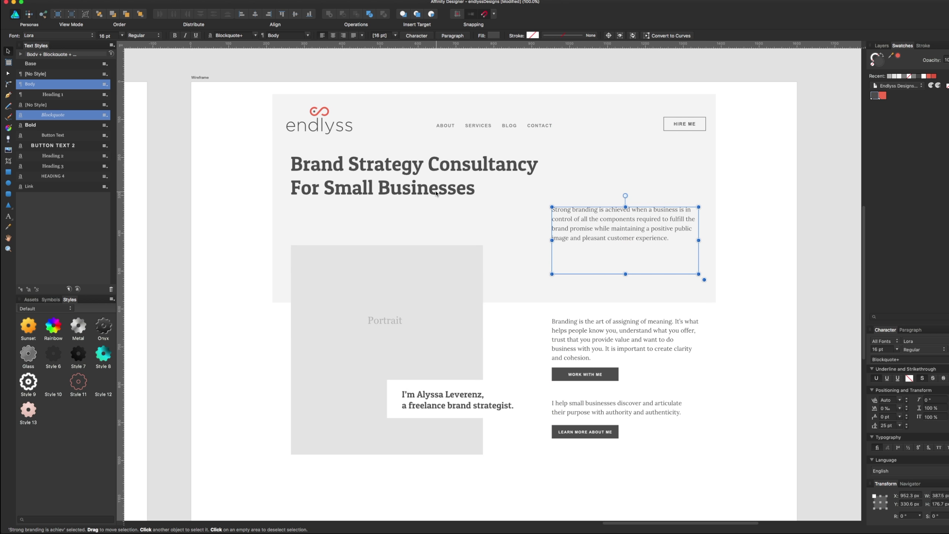
drag(436, 193, 437, 195)
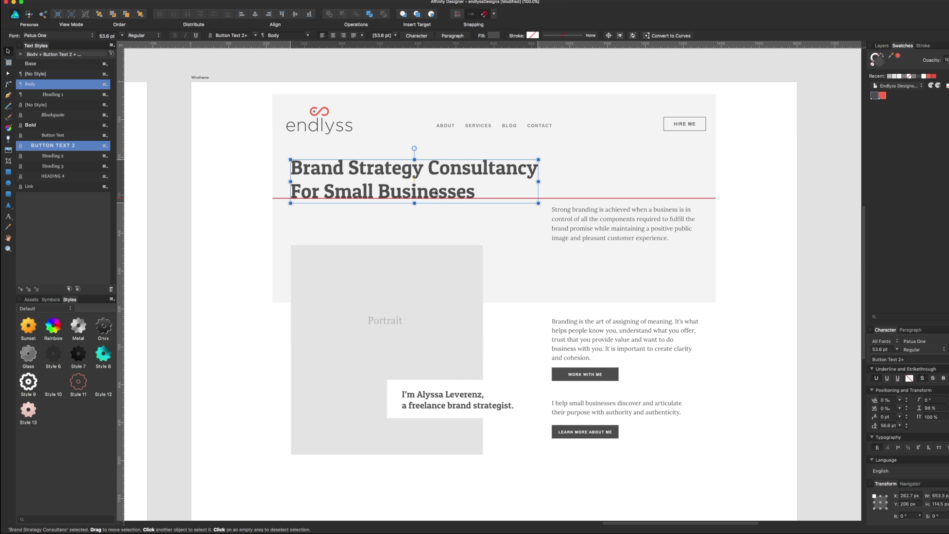
click(725, 202)
scroll(720, 219, up, 1)
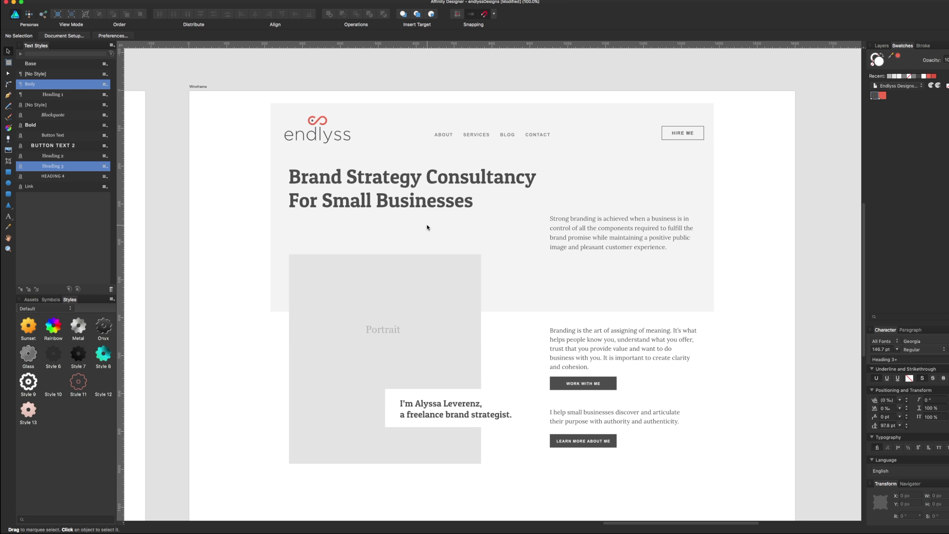
Draw a thin rectangular bar beneath the heading and give it a grey fill
click(9, 172)
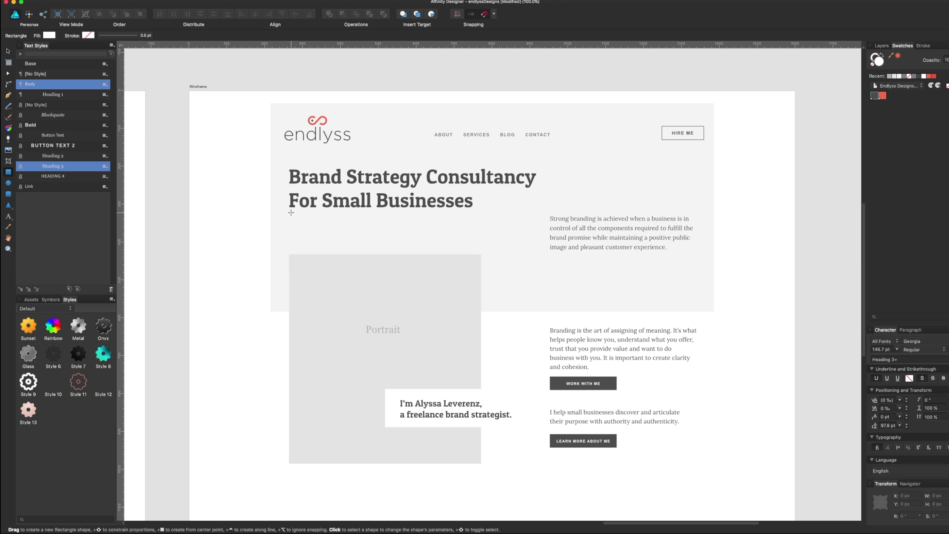
drag(291, 214, 547, 215)
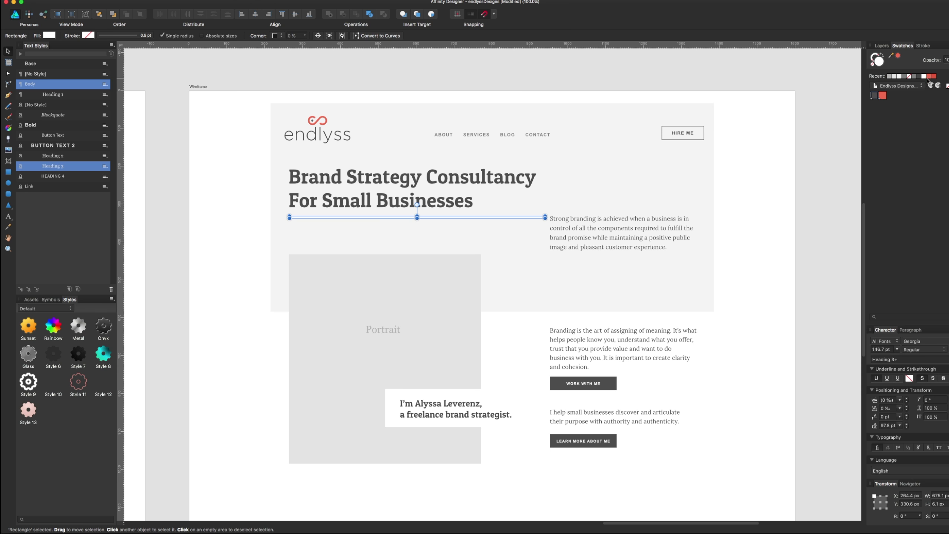
click(874, 95)
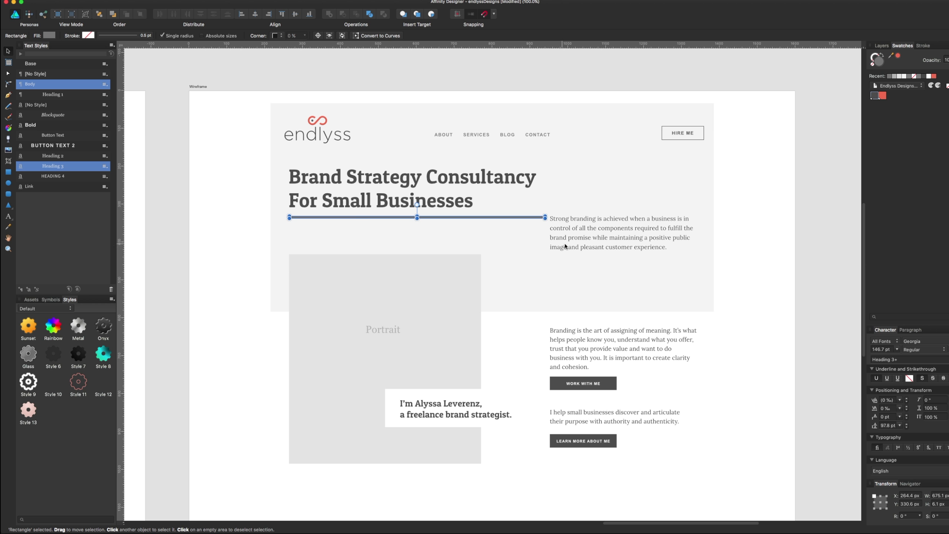
key(m)
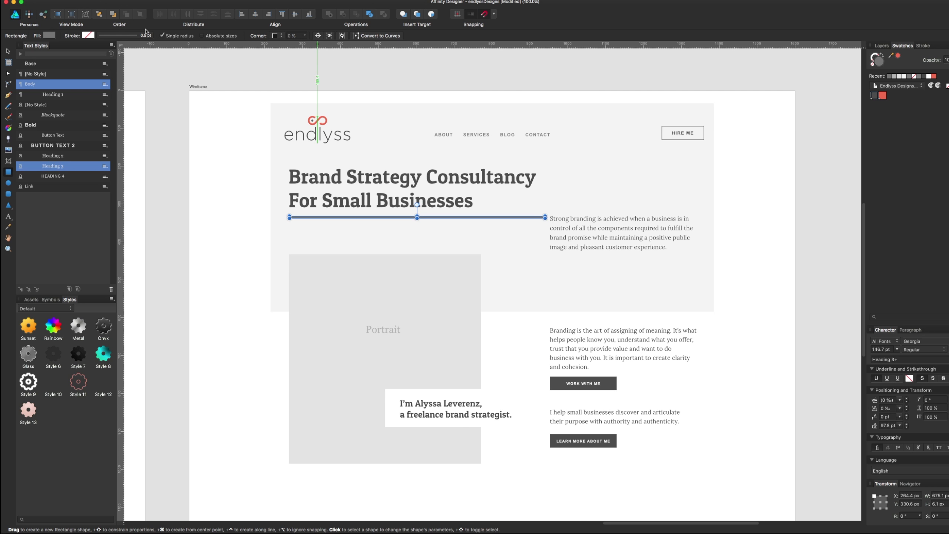
Set the bar's fill colour to D0D0D0 and its height to 3 px
click(7, 52)
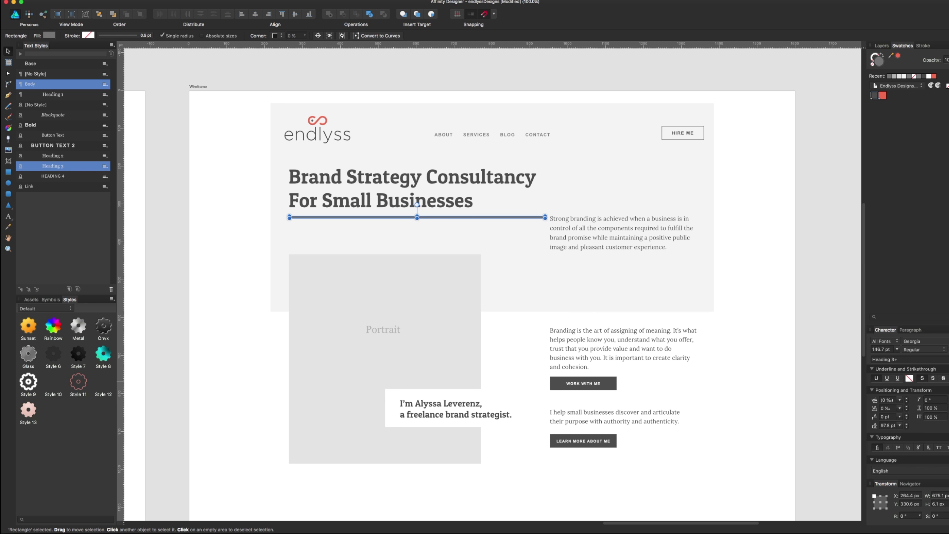
double_click(879, 64)
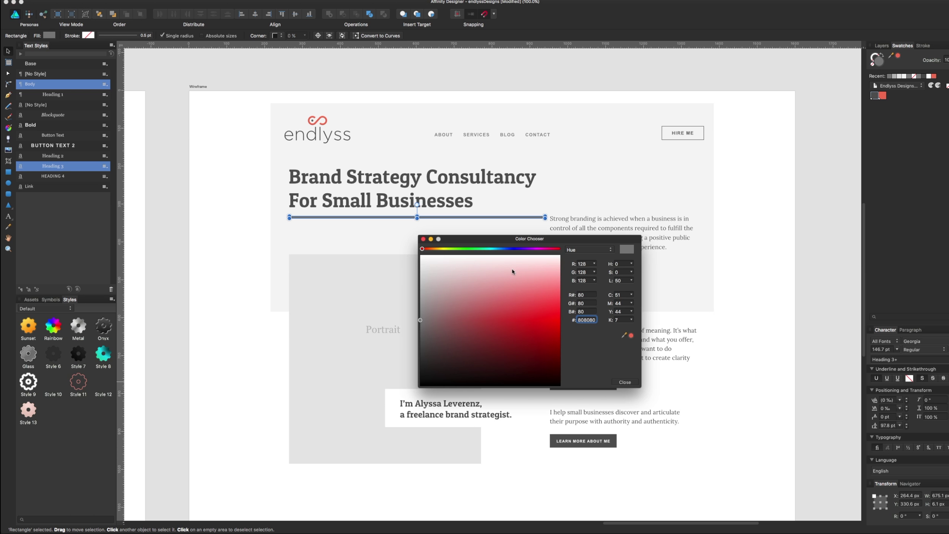
text(D2D2D2)
key(Return)
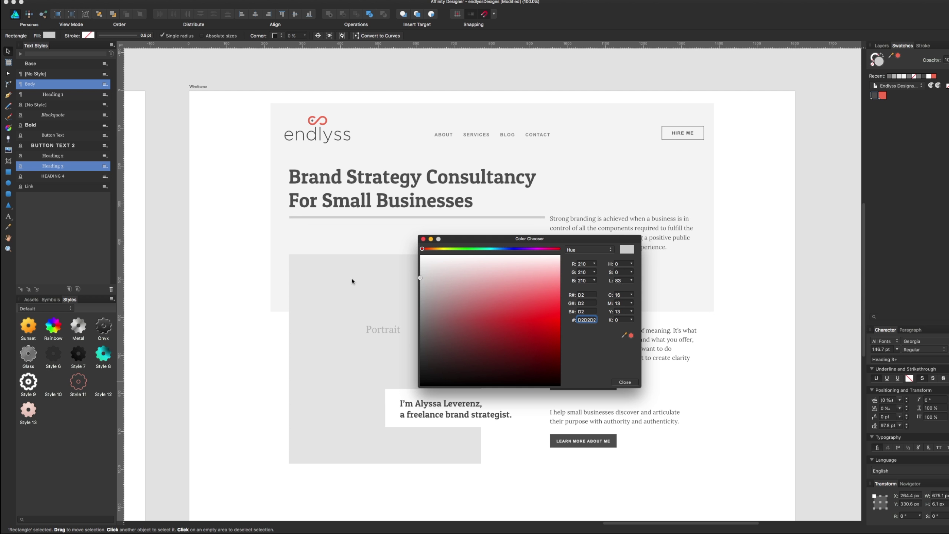
text(D0D0D0)
key(Return)
click(631, 382)
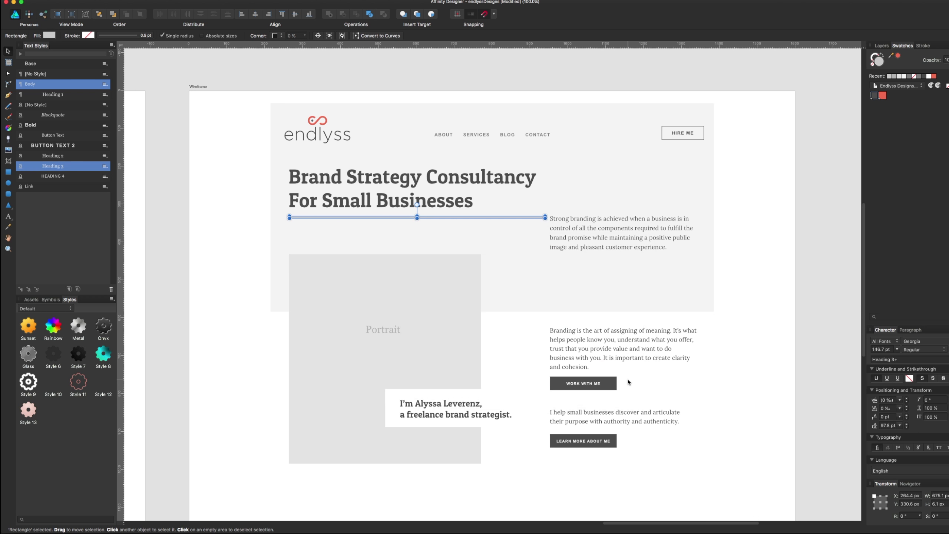
click(943, 508)
key(Return)
Widen the divider line to 650 px
click(821, 223)
click(647, 227)
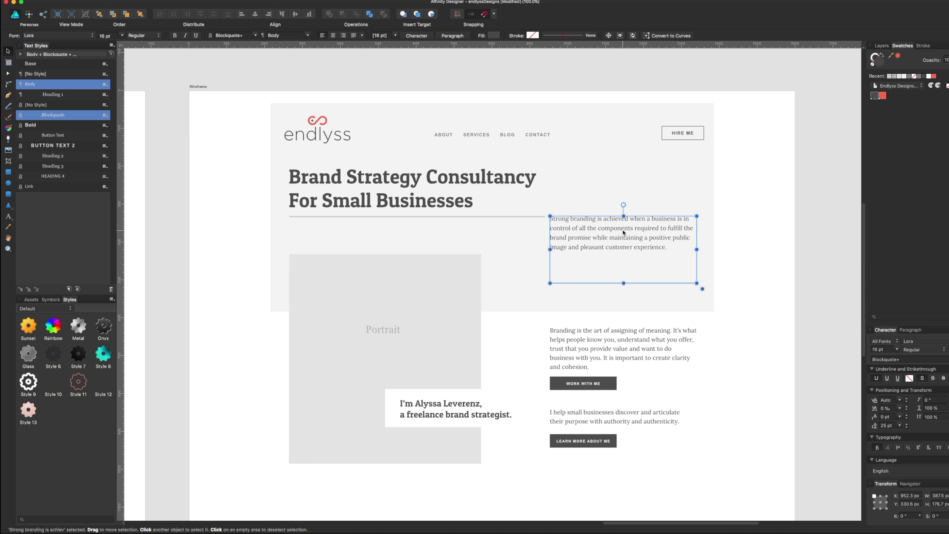
click(539, 218)
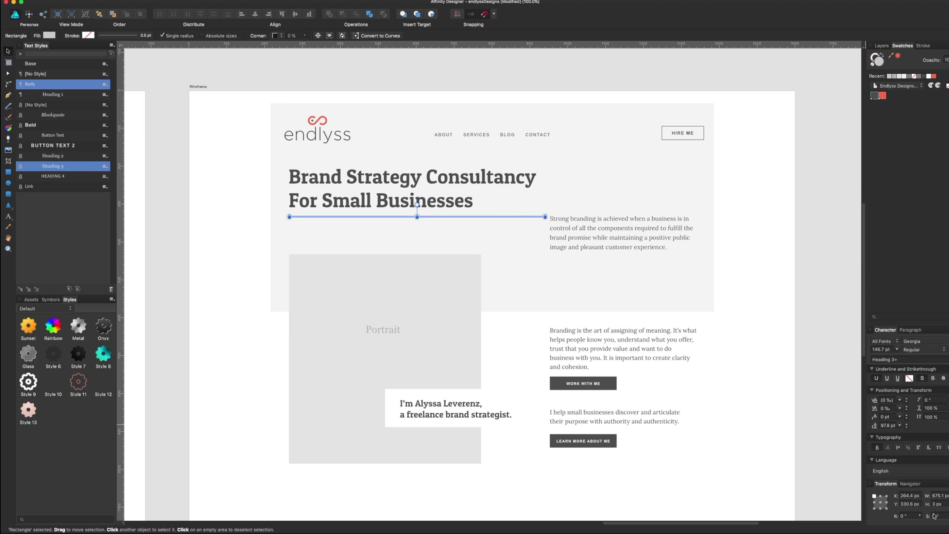
click(947, 496)
text(65)
text(0)
key(Return)
Change the divider line's fill to dark grey
click(800, 302)
scroll(809, 269, up, 2)
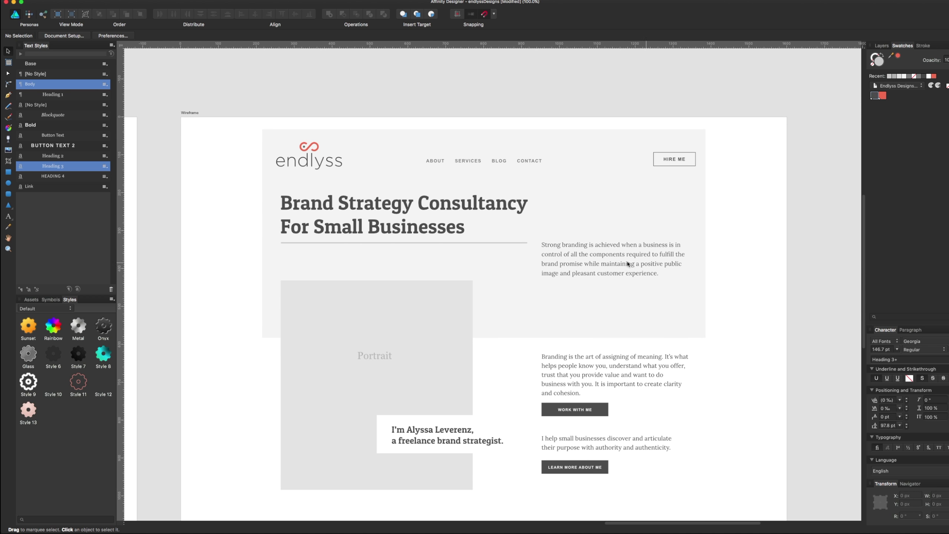
click(493, 243)
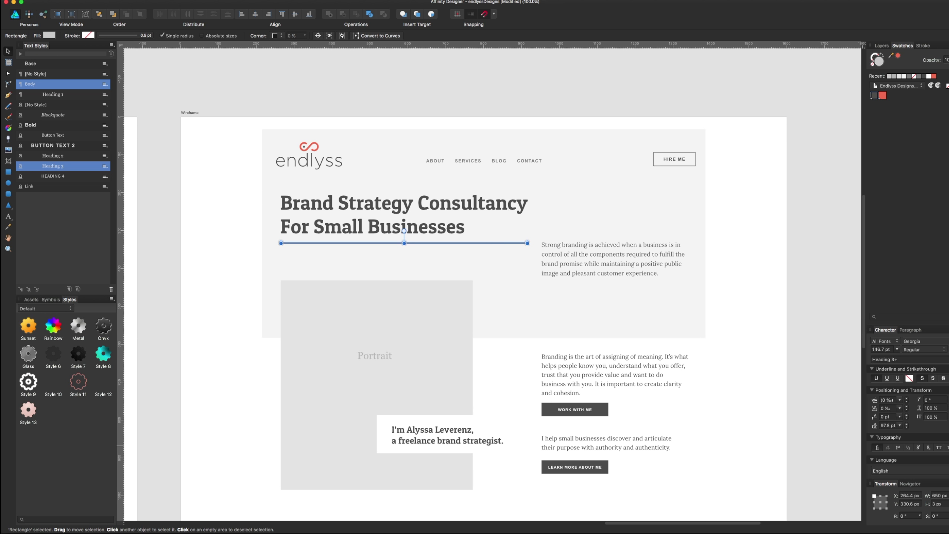
click(842, 378)
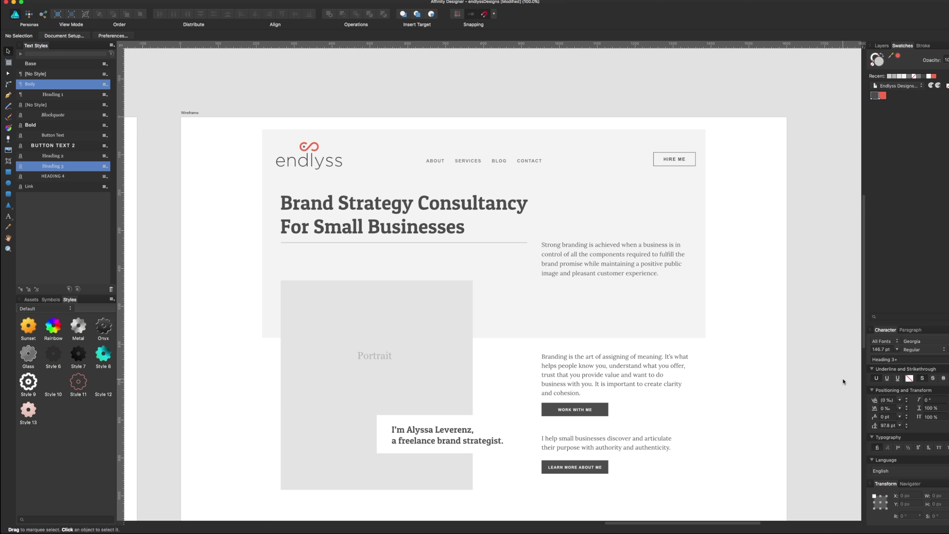
click(439, 244)
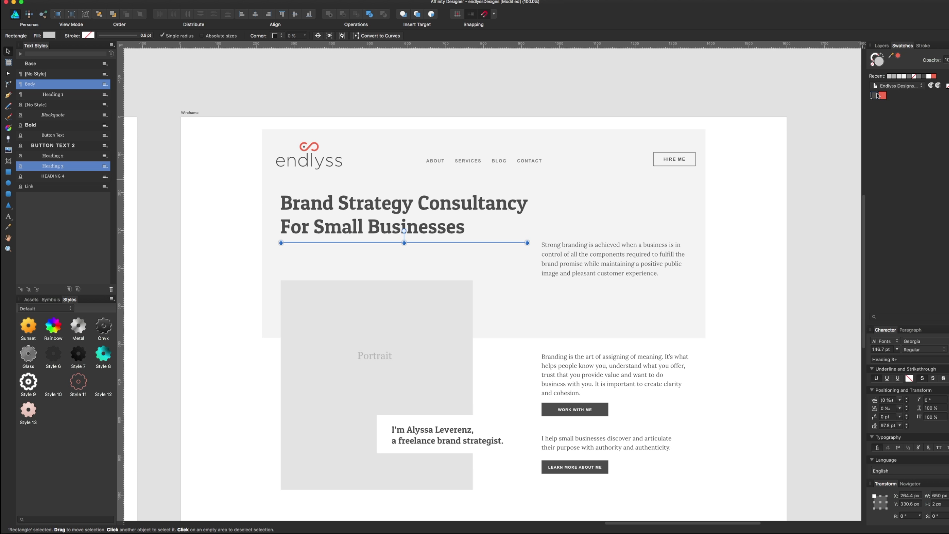
click(874, 96)
click(823, 138)
scroll(447, 257, down, 2)
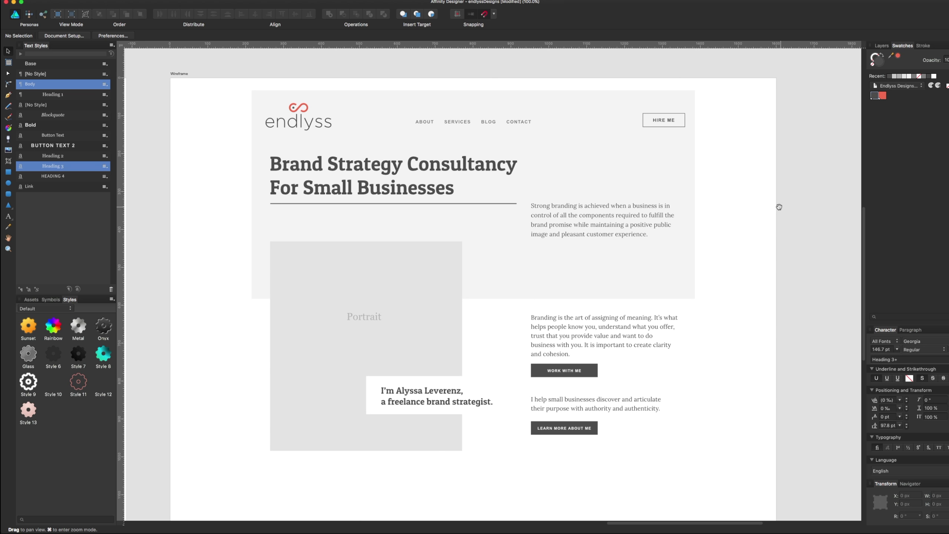
Shorten the divider line to 350 px and move it right toward the intro text
click(449, 204)
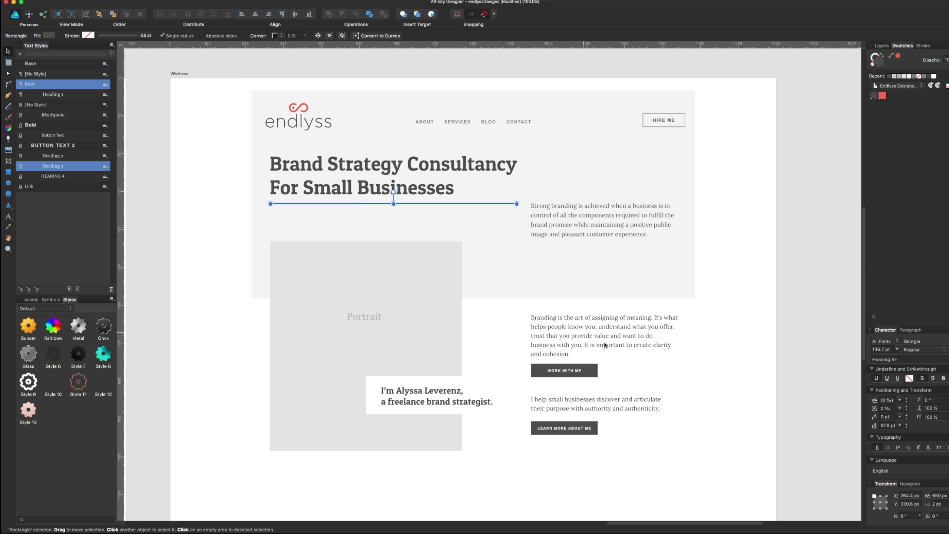
click(937, 495)
text(350)
key(Return)
drag(350, 206, 472, 210)
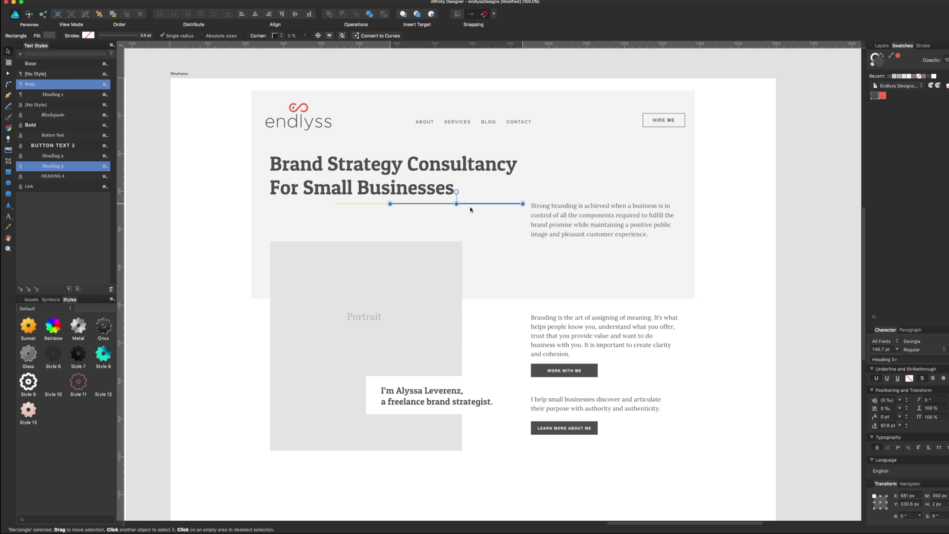
Delete the divider line
click(842, 234)
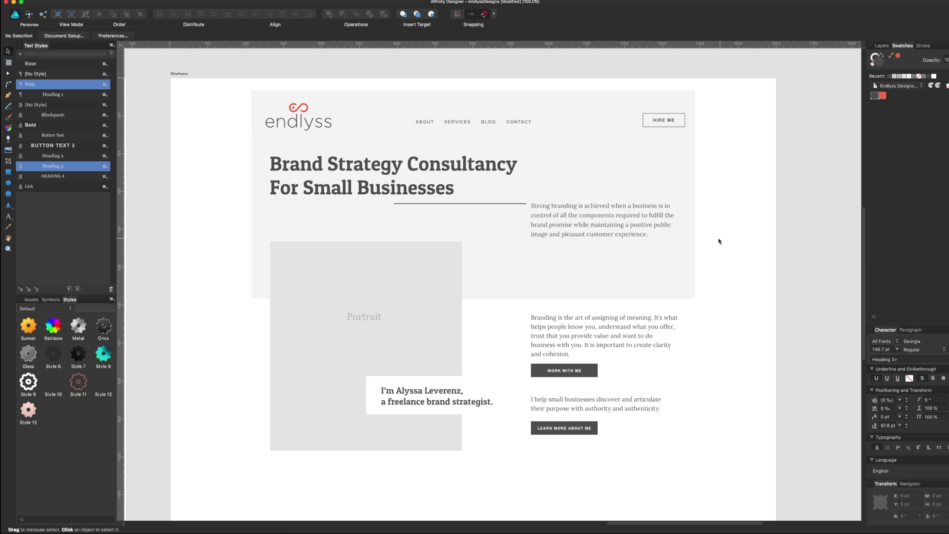
click(459, 204)
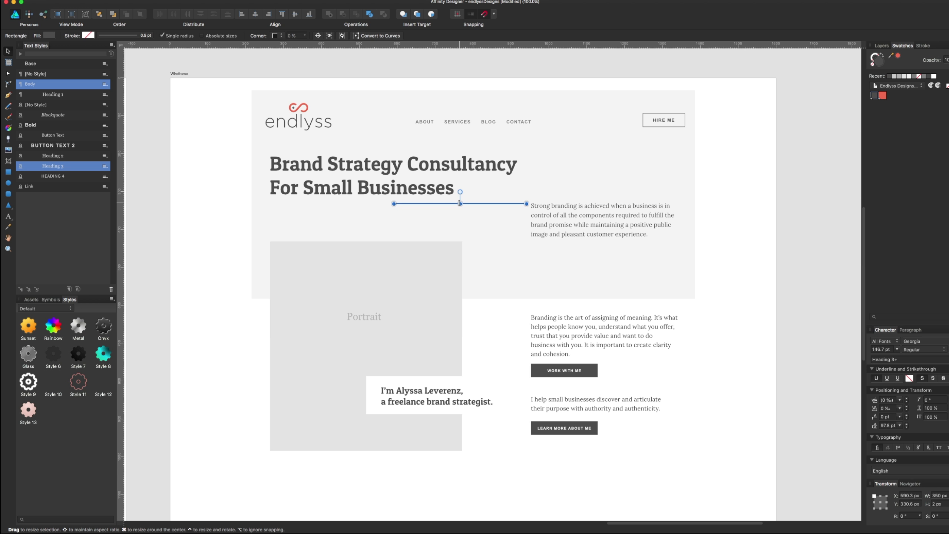
key(Delete)
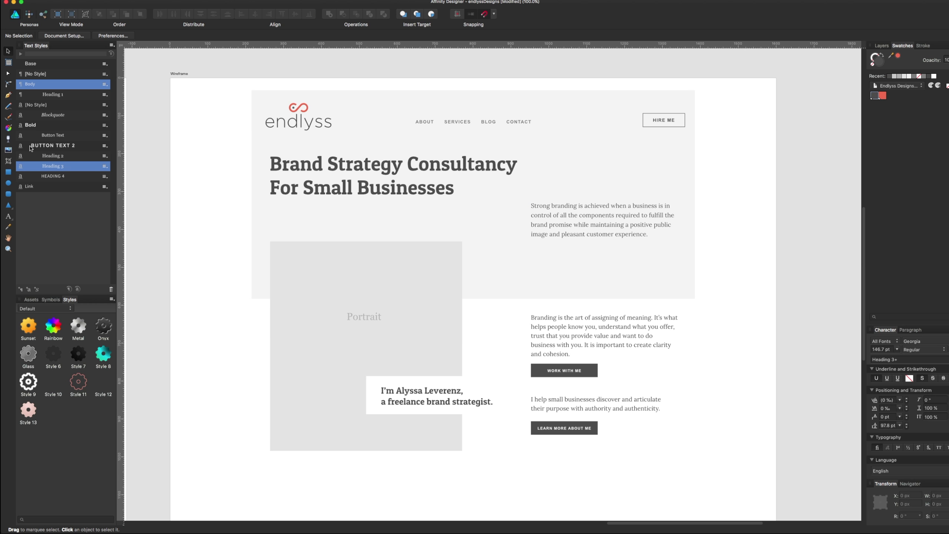
click(9, 172)
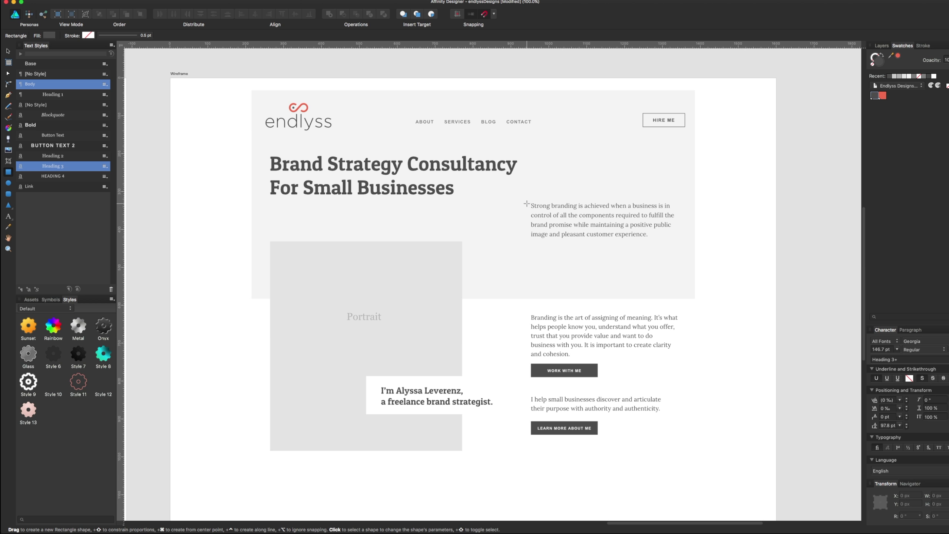
Draw a dark bar across the hero's left side and send it behind the Portrait placeholder
drag(525, 203, 171, 238)
click(351, 255)
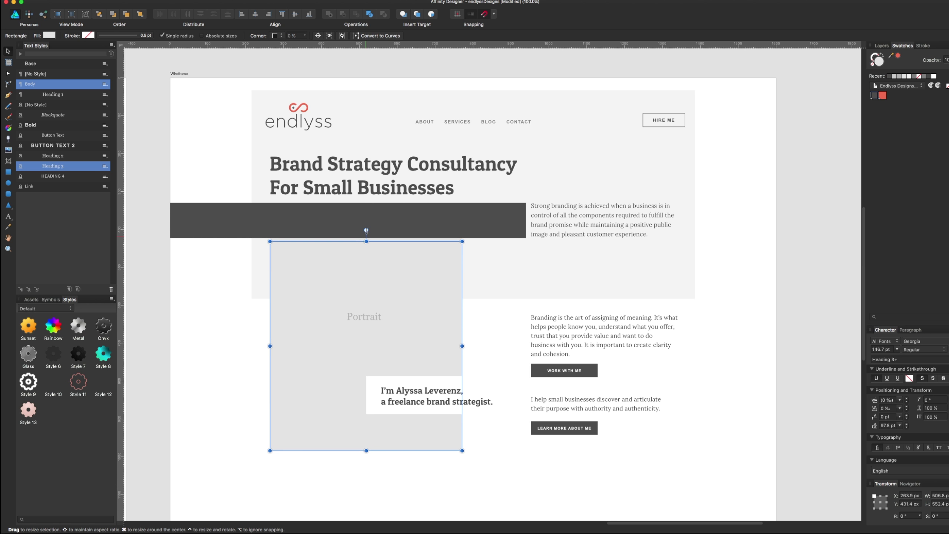
drag(366, 241, 367, 223)
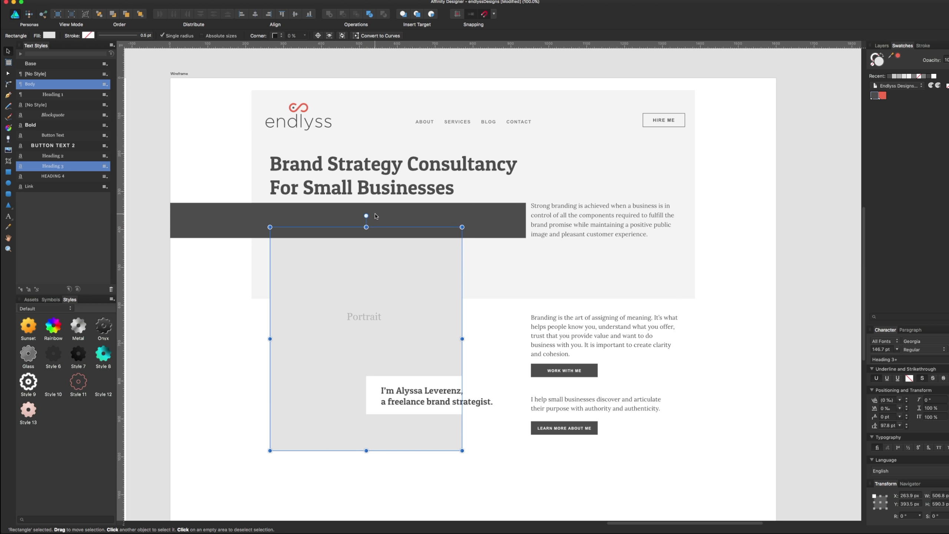
click(375, 216)
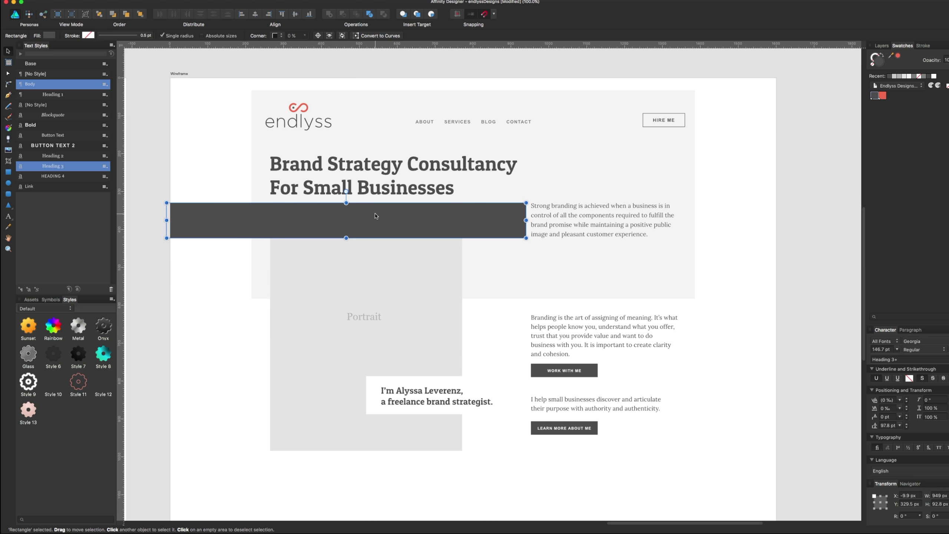
key(ctrl+bracketleft)
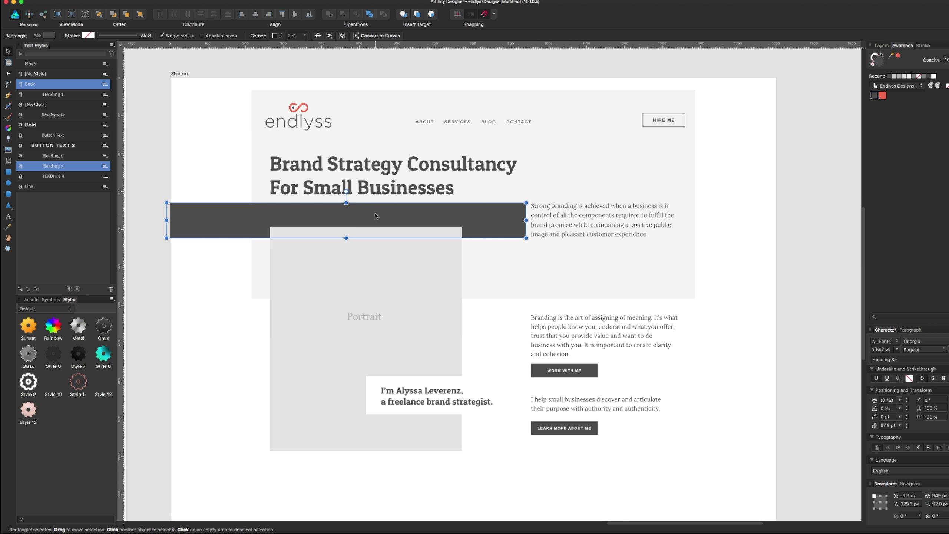
drag(525, 221, 521, 221)
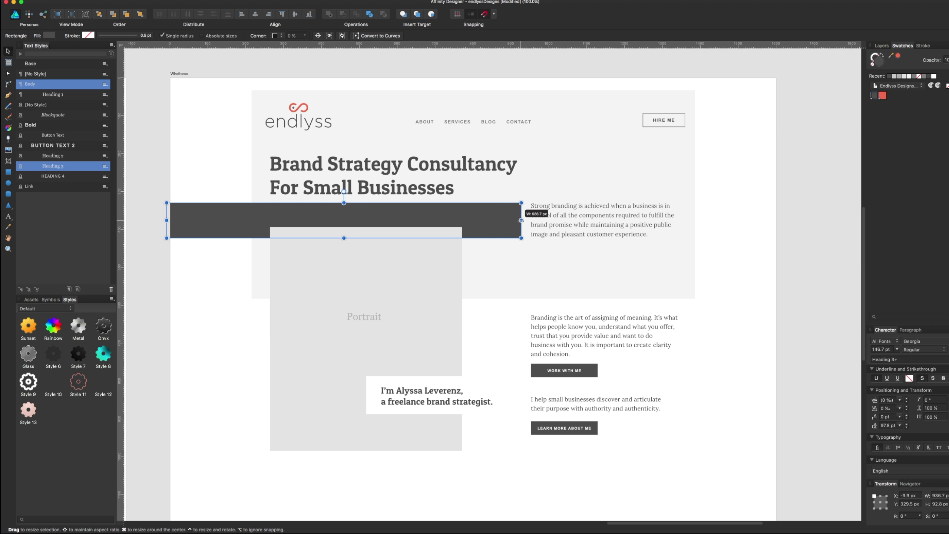
Scale the Brand Strategy Consultancy heading down to 47.6 pt and nudge it right
click(524, 259)
click(749, 181)
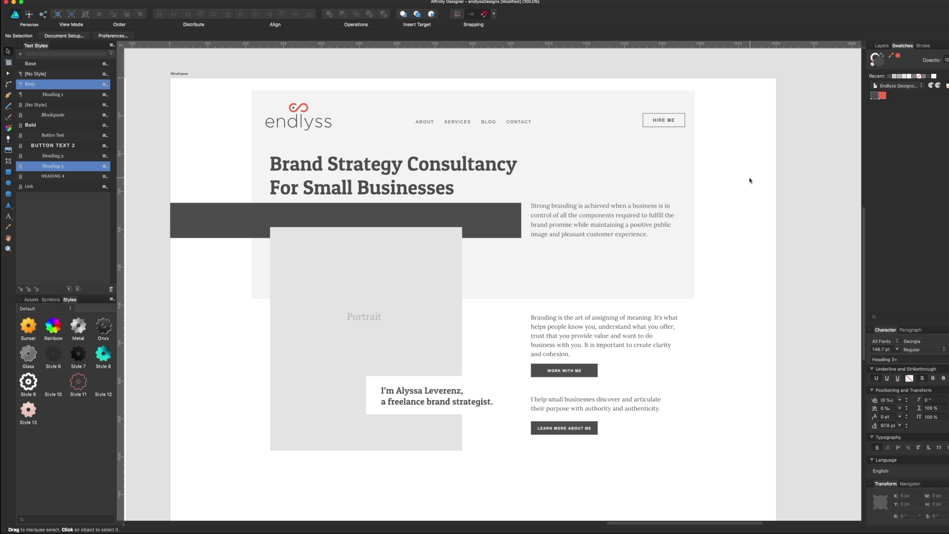
click(424, 173)
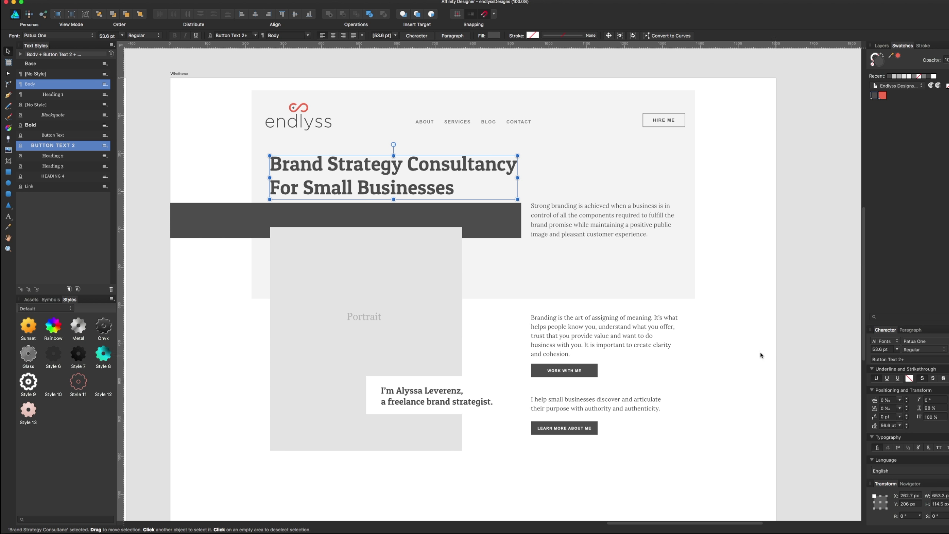
drag(517, 199, 490, 194)
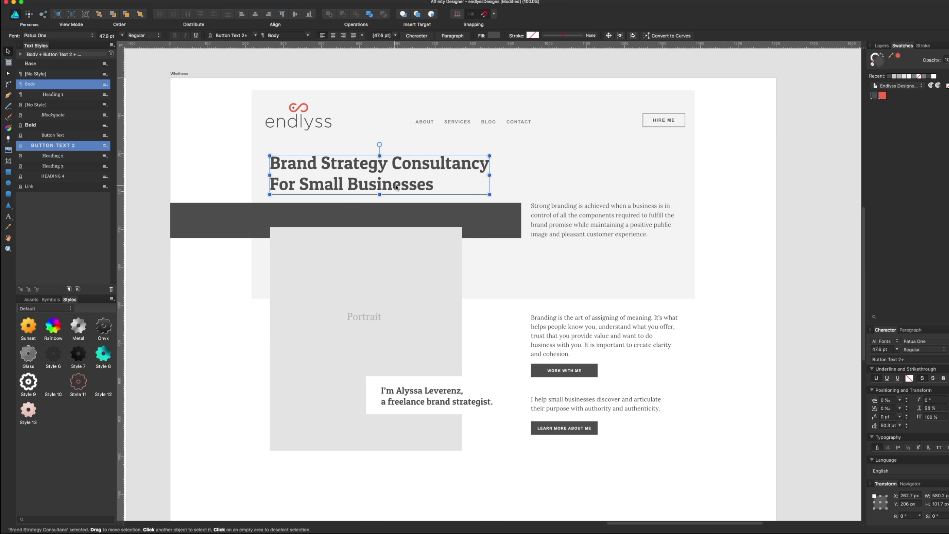
mouse_move(388, 187)
mouse_down()
mouse_move(399, 187)
mouse_move(391, 182)
mouse_up()
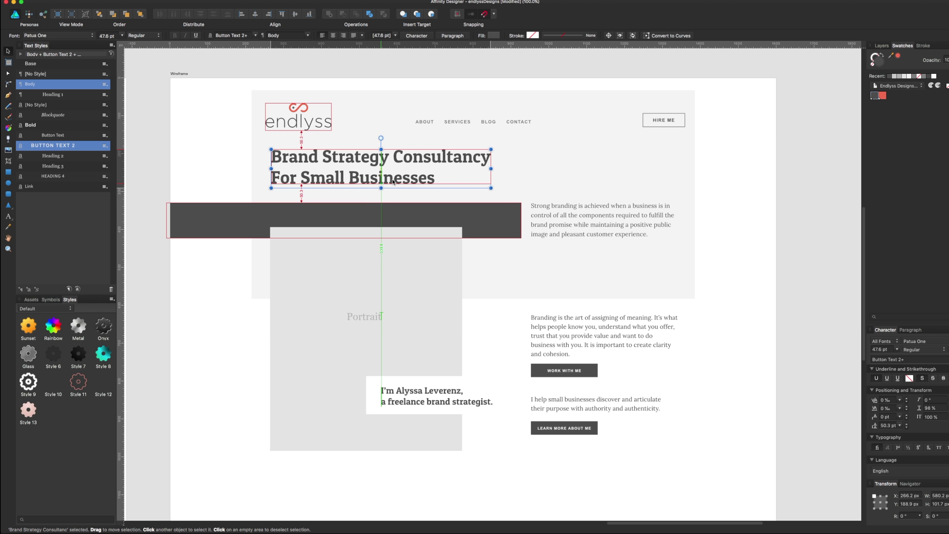
Extend the light hero background up to the artboard top
click(529, 152)
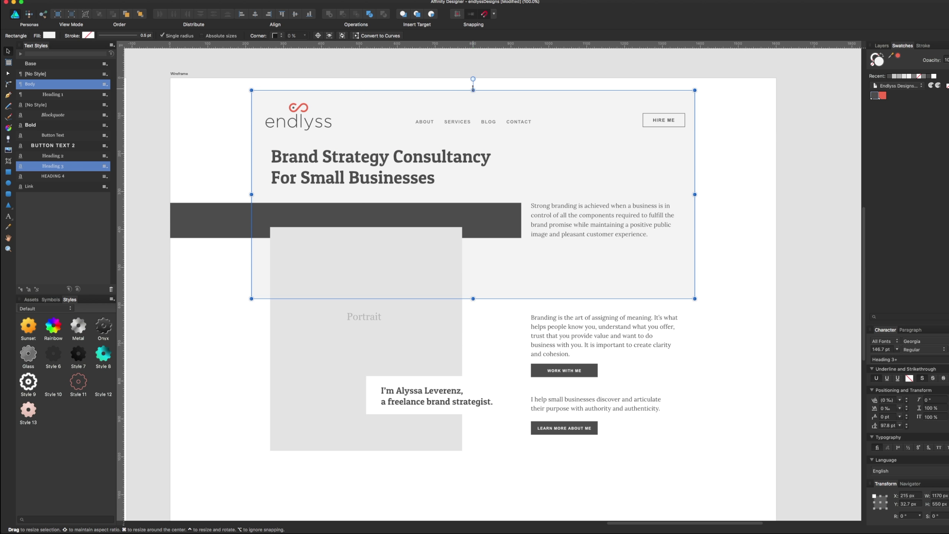
drag(473, 90, 469, 77)
drag(696, 144, 606, 121)
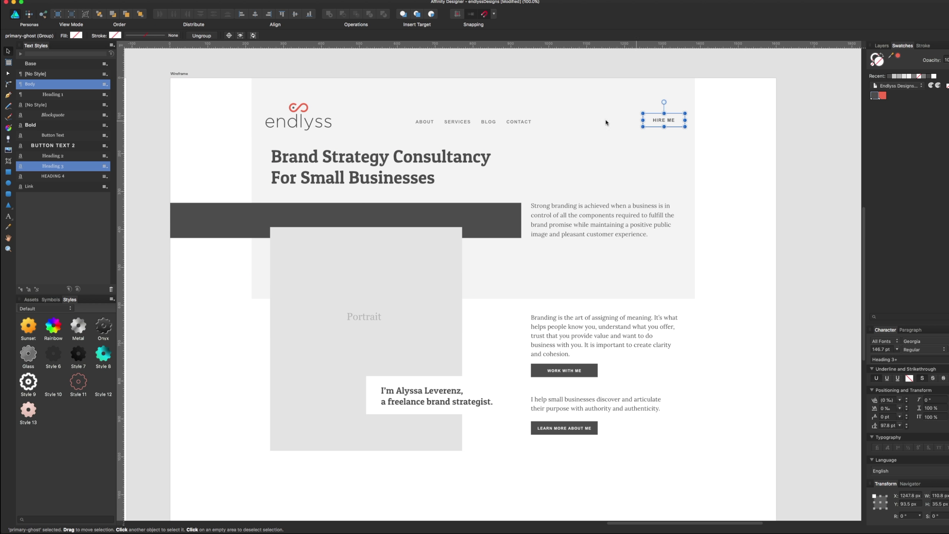
Move the logo, nav links and HIRE ME button up, and shift the heading slightly left
shift+click(458, 123)
shift+click(330, 126)
drag(330, 126, 331, 112)
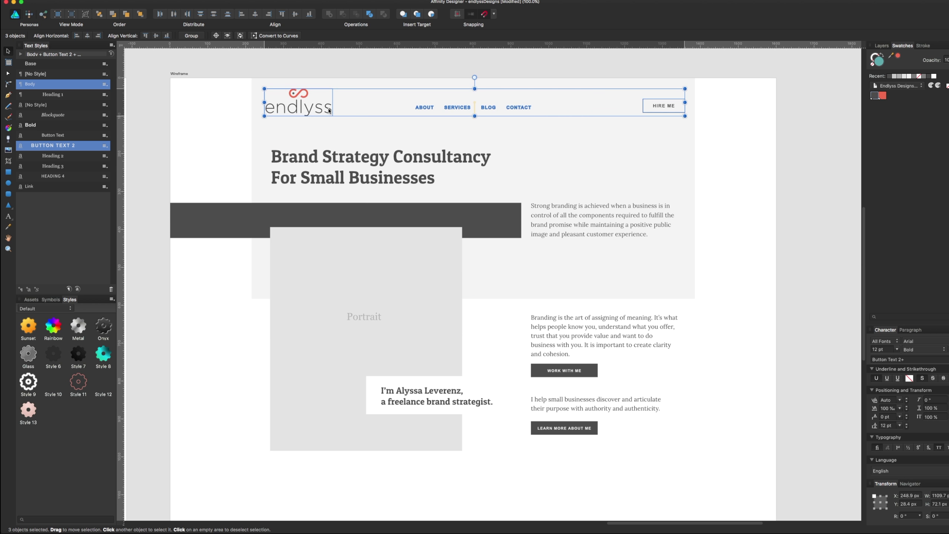
click(344, 171)
drag(384, 168, 379, 167)
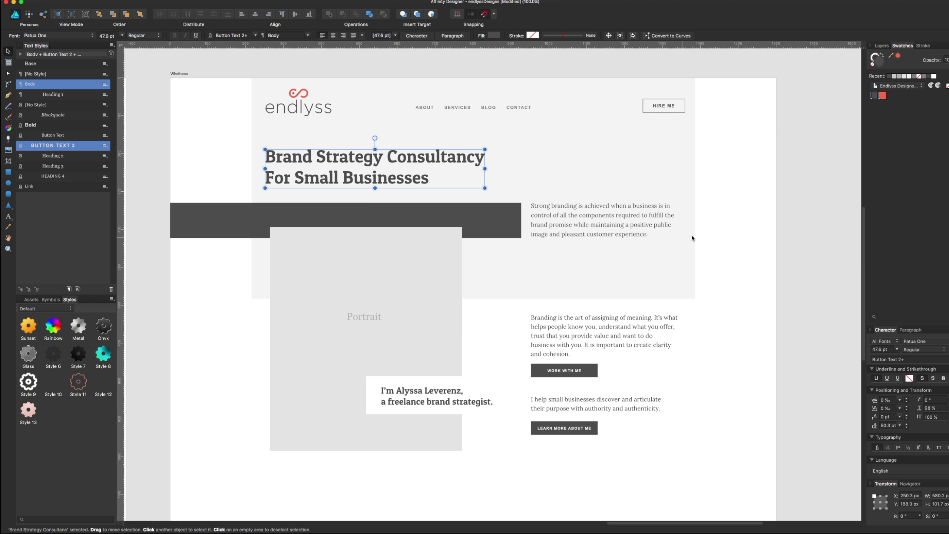
click(749, 198)
scroll(747, 196, up, 2)
Trim the dark bar's right edge and raise the Portrait placeholder's top edge further
click(524, 252)
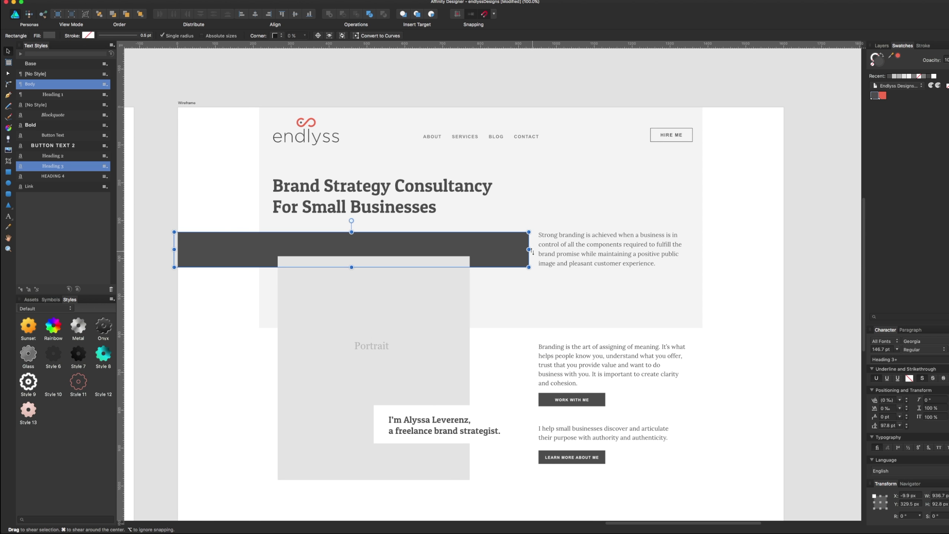
drag(525, 251, 523, 252)
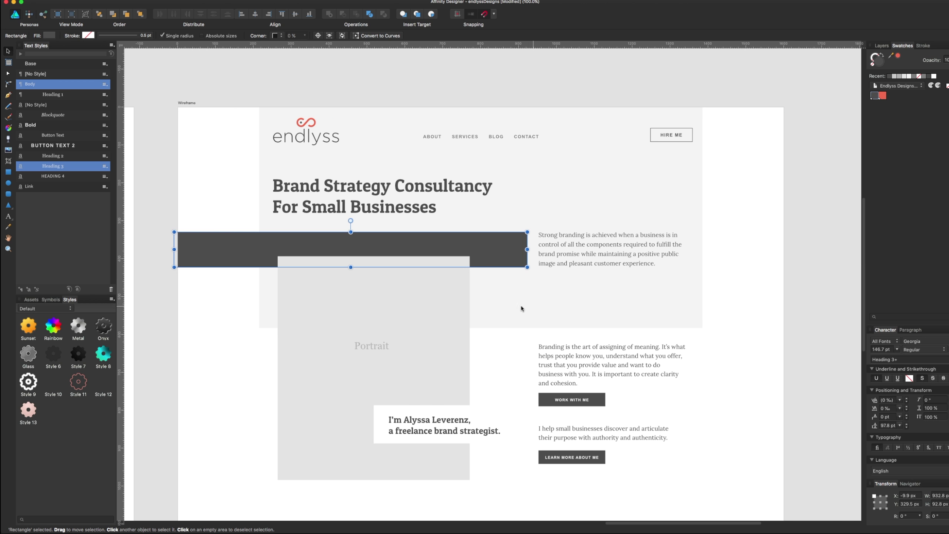
click(425, 288)
drag(373, 256, 373, 246)
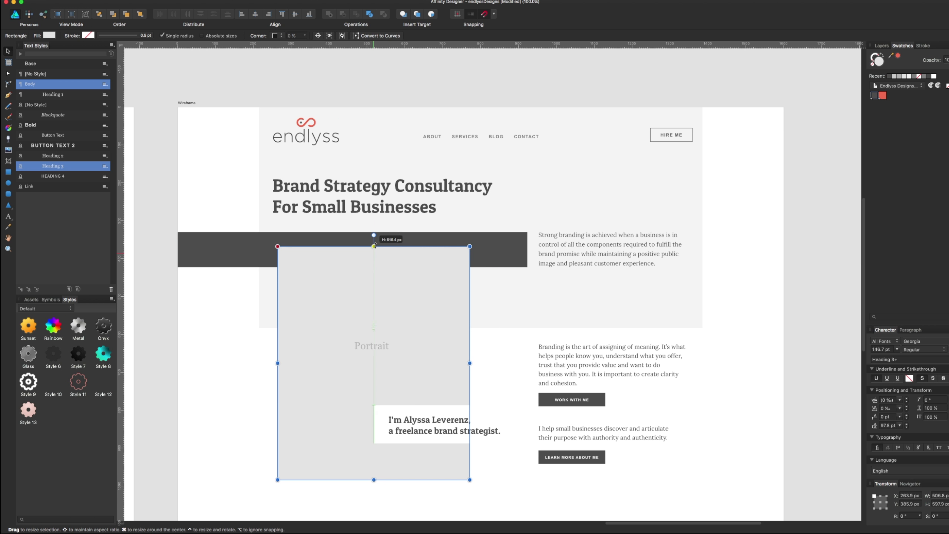
Give the Portrait rounded corners, trying a 50 px then 12 px radius
click(270, 37)
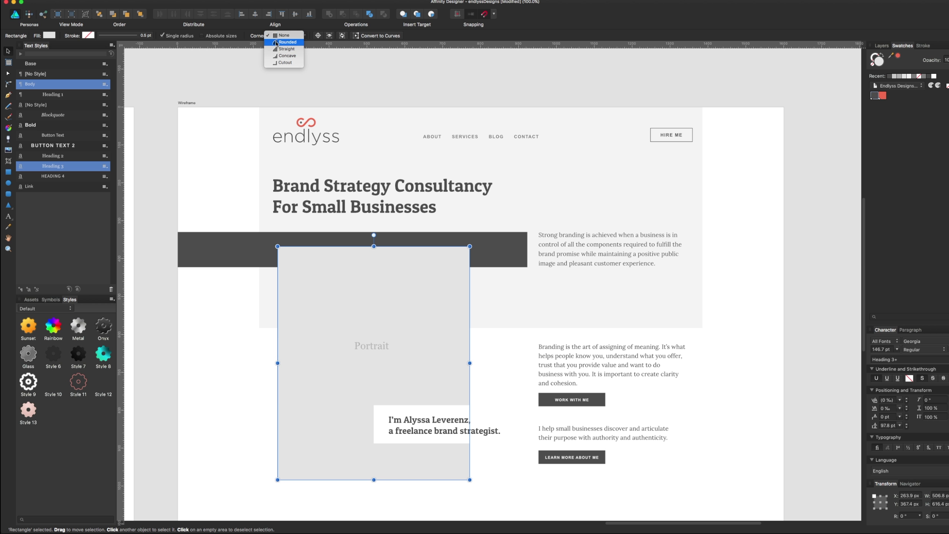
click(268, 42)
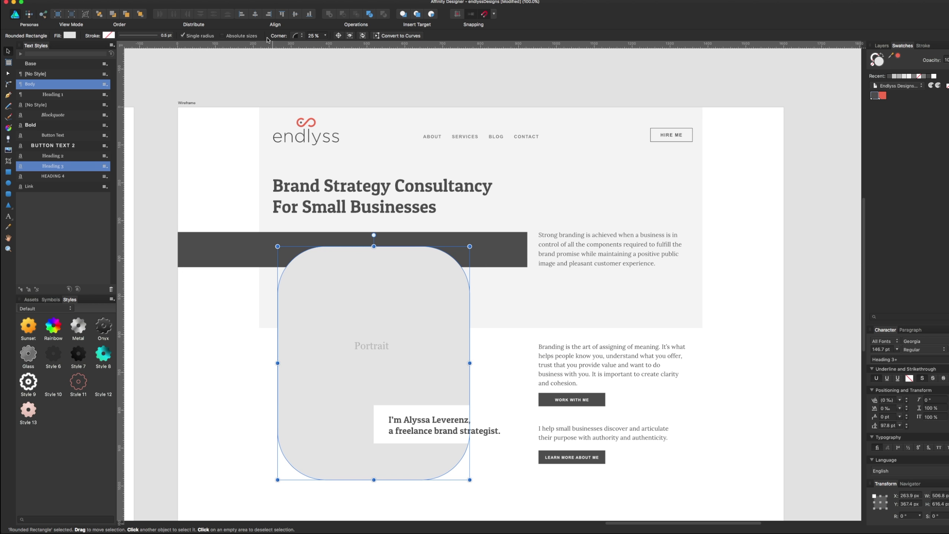
click(249, 36)
click(312, 36)
text(50)
key(Return)
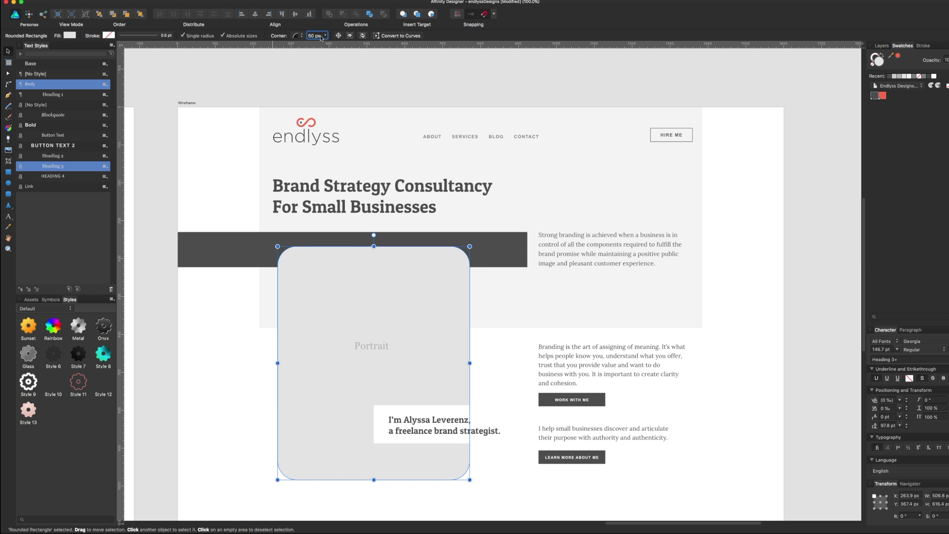
click(321, 35)
text(12)
key(Return)
Try percentage and per-corner radius options, then settle on a uniform 6 px radius
click(316, 35)
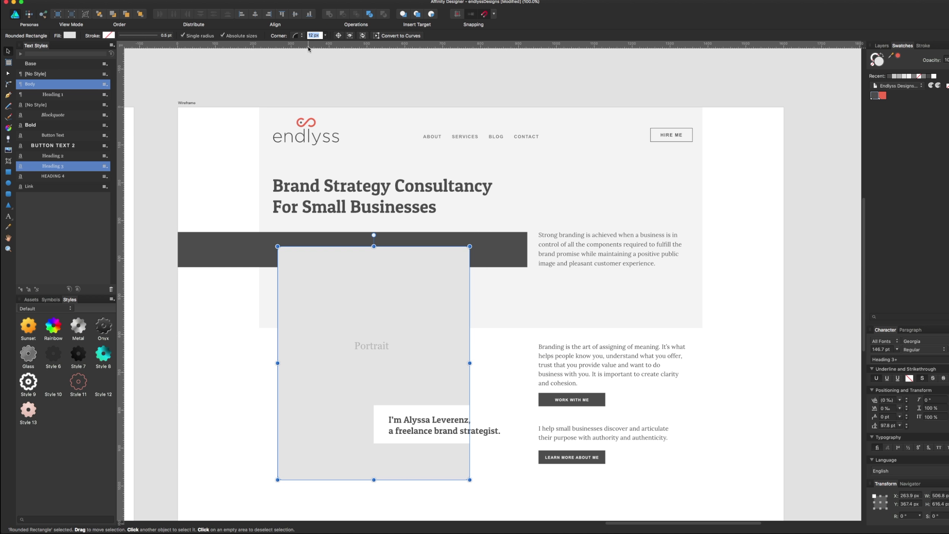
click(252, 37)
click(239, 37)
click(197, 38)
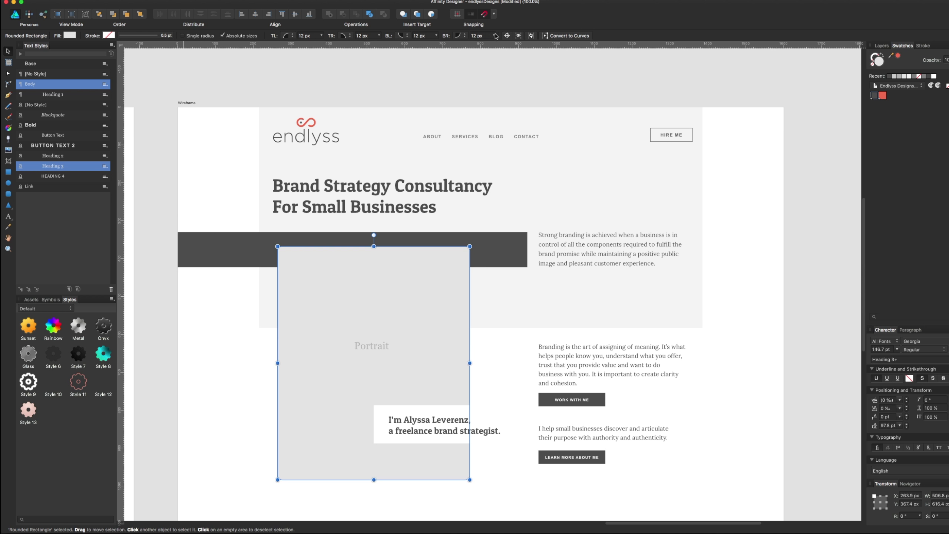
click(461, 36)
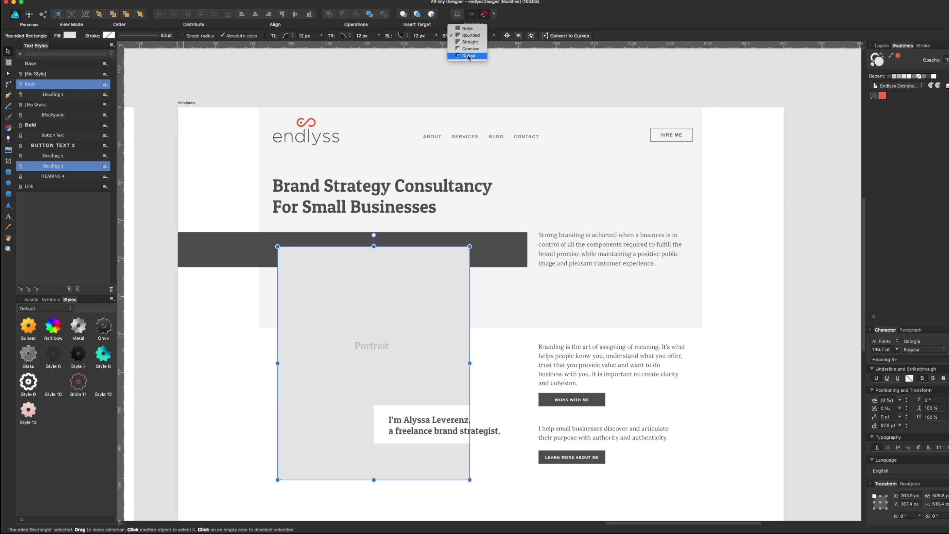
click(439, 28)
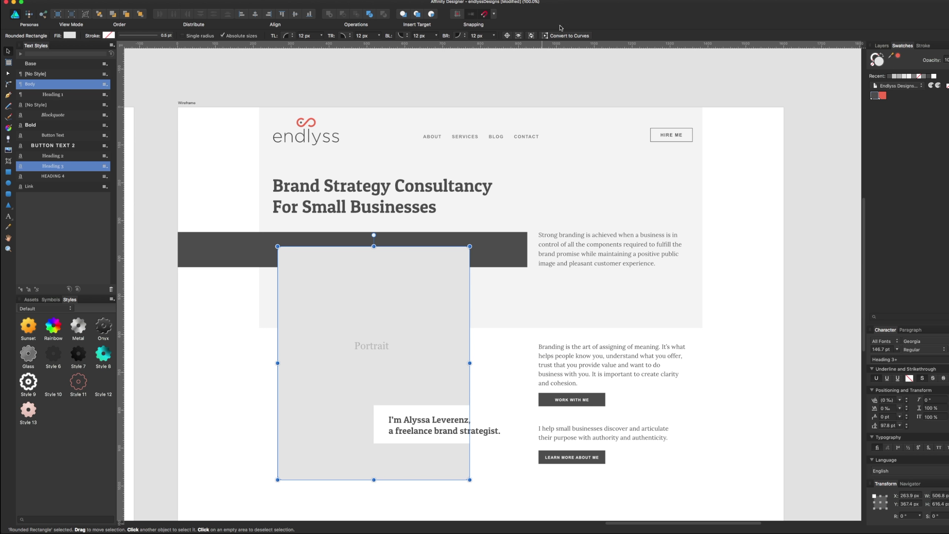
click(209, 36)
click(317, 35)
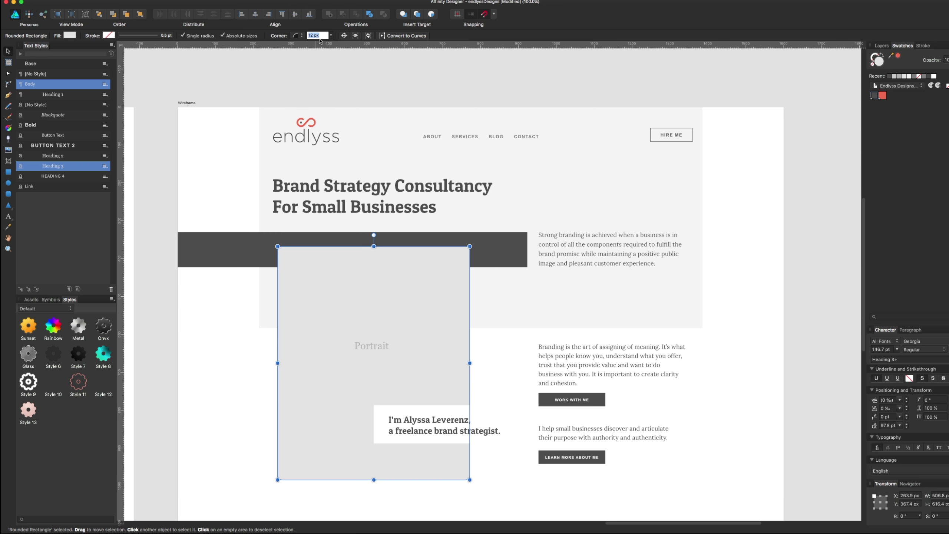
text(6)
key(Return)
Drag the light grey hero band's left and right edges out past both page edges
click(345, 56)
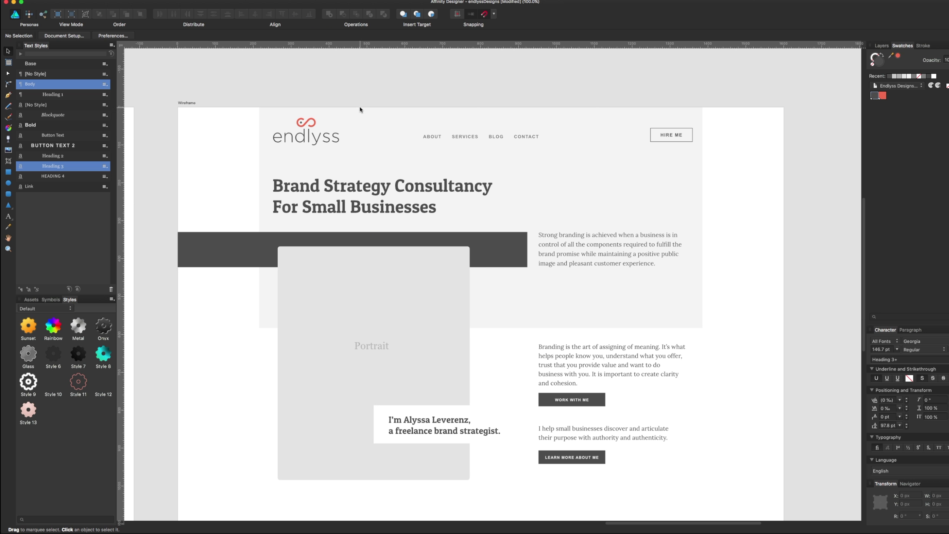
scroll(617, 220, down, 2)
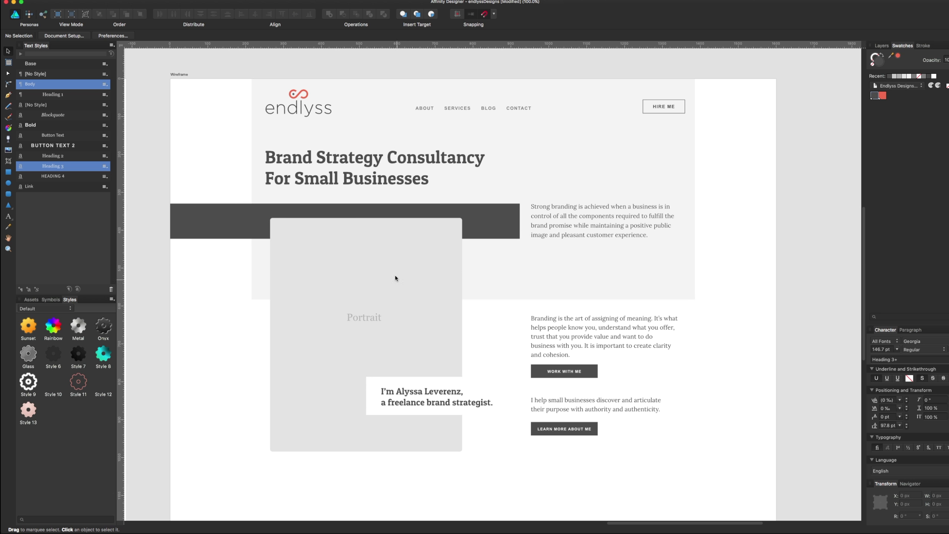
click(300, 73)
click(345, 243)
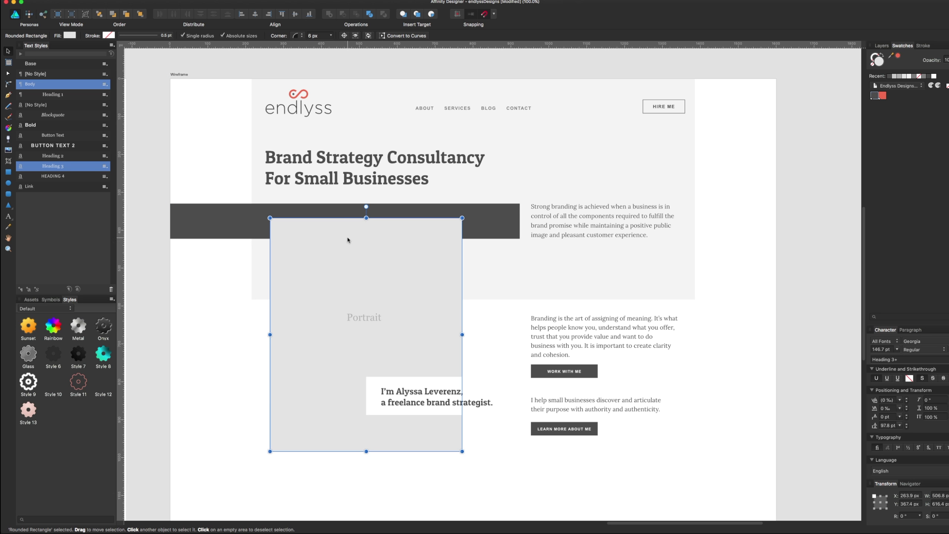
click(390, 183)
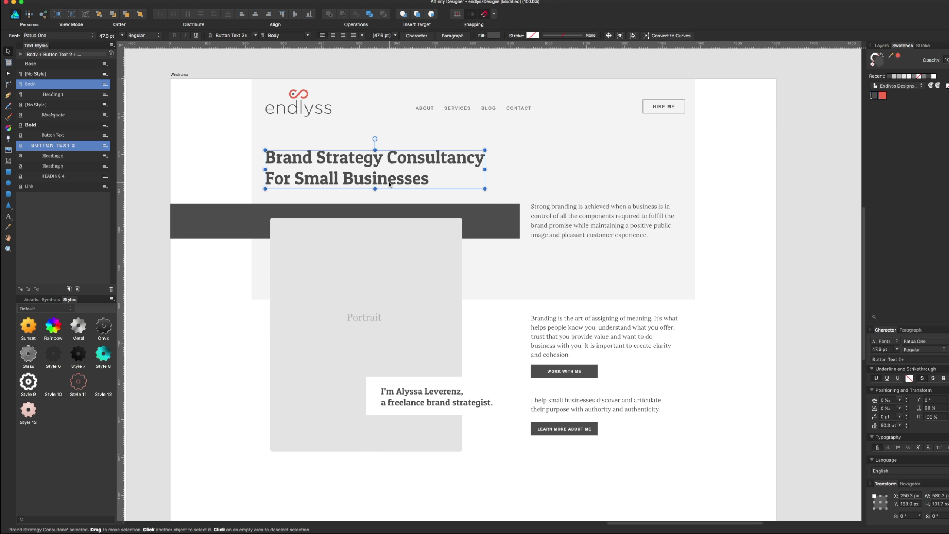
click(266, 258)
drag(237, 189, 223, 189)
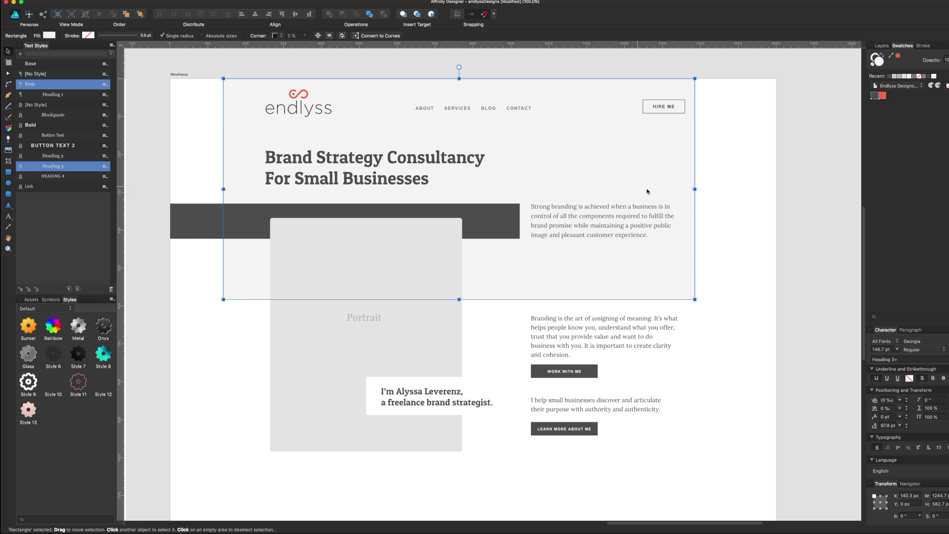
drag(694, 189, 806, 188)
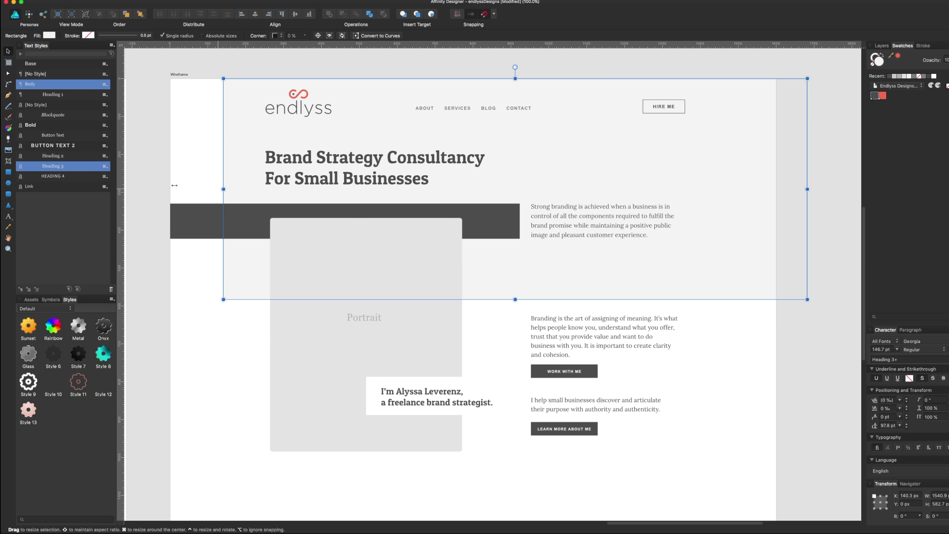
drag(223, 189, 131, 189)
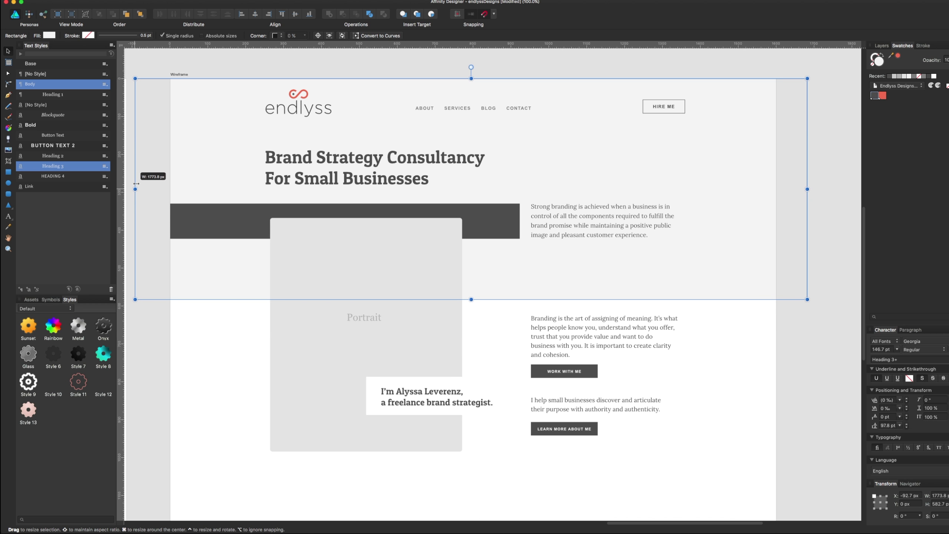
click(200, 339)
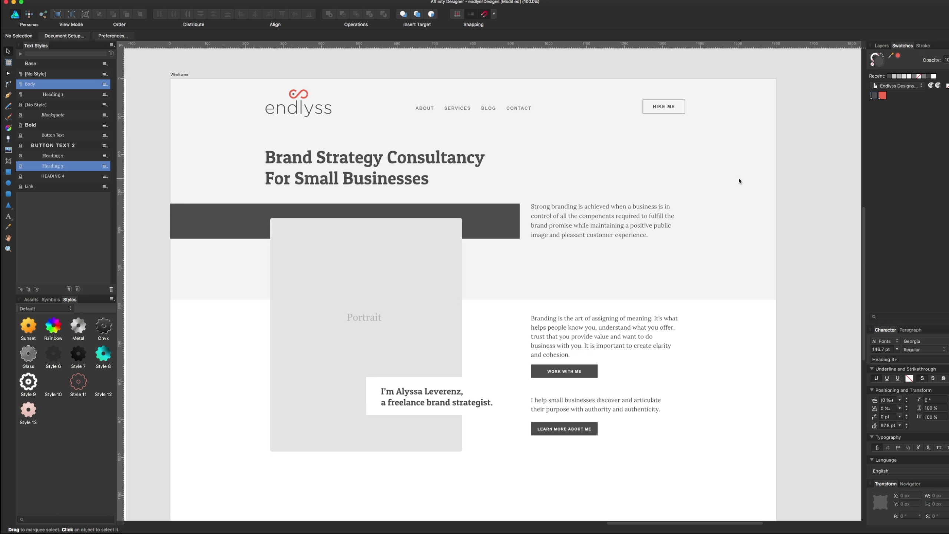
Narrow the dark banner slightly and check the intro paragraph, portrait and name caption
click(518, 217)
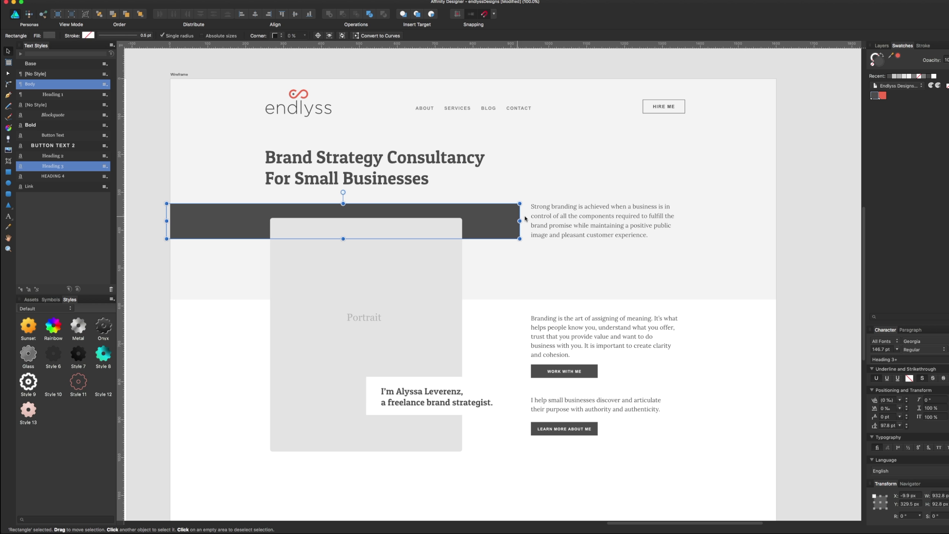
drag(519, 220, 516, 220)
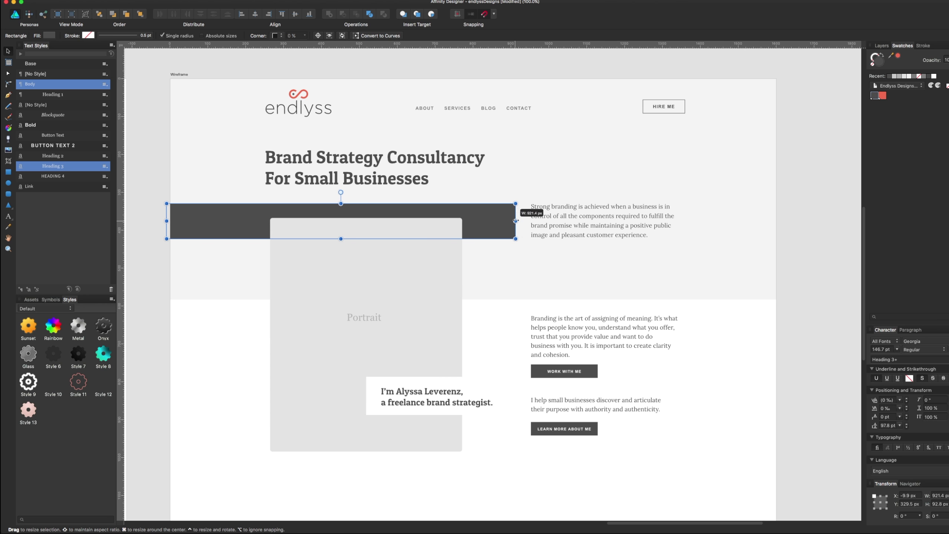
click(546, 262)
drag(658, 240, 648, 240)
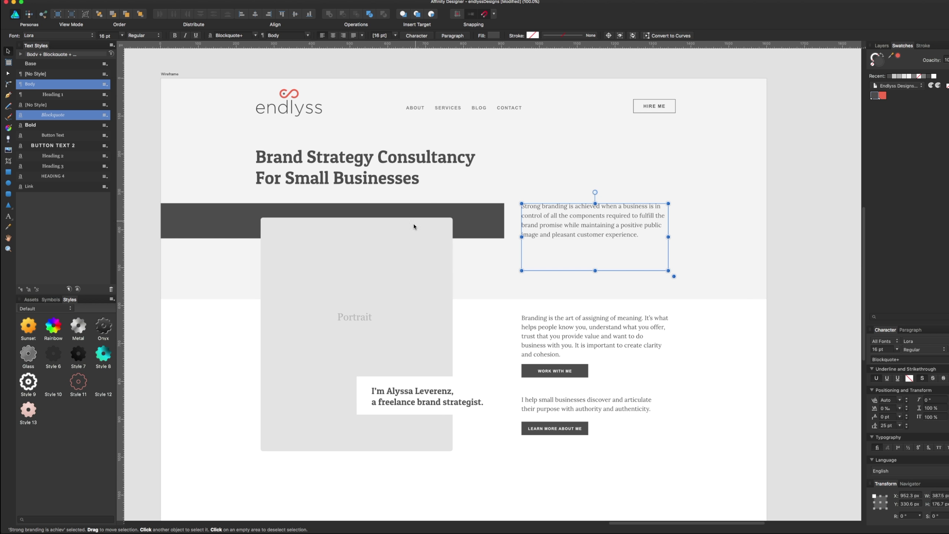
click(414, 245)
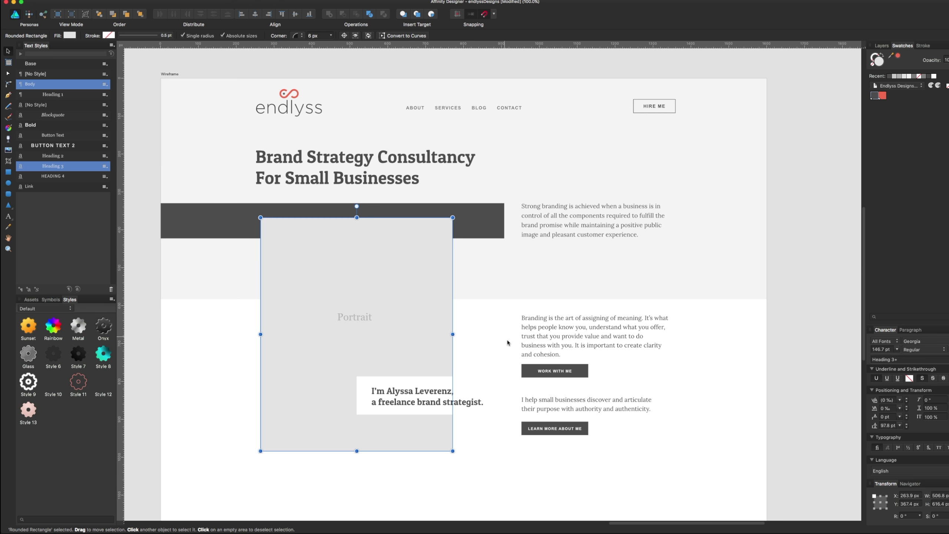
click(486, 392)
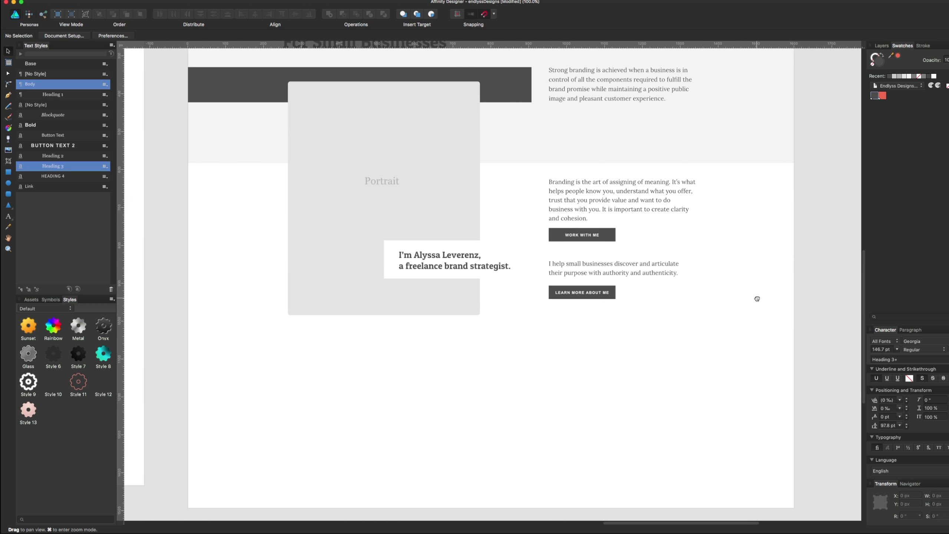
mouse_move(729, 434)
mouse_down()
mouse_move(727, 380)
mouse_move(741, 355)
mouse_move(741, 392)
mouse_up()
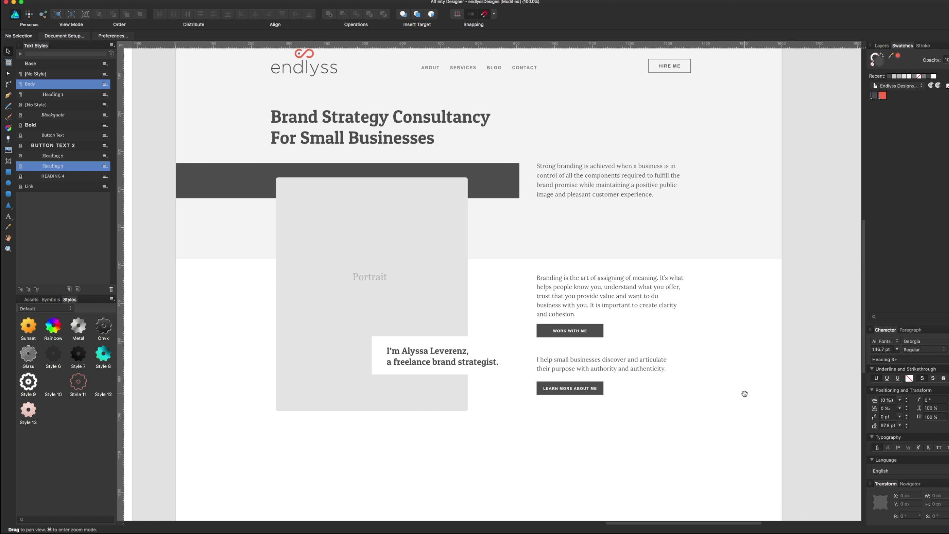
scroll(633, 252, up, 2)
scroll(632, 252, up, 2)
Delete the dark banner and widen the intro paragraph frame to the left
click(525, 247)
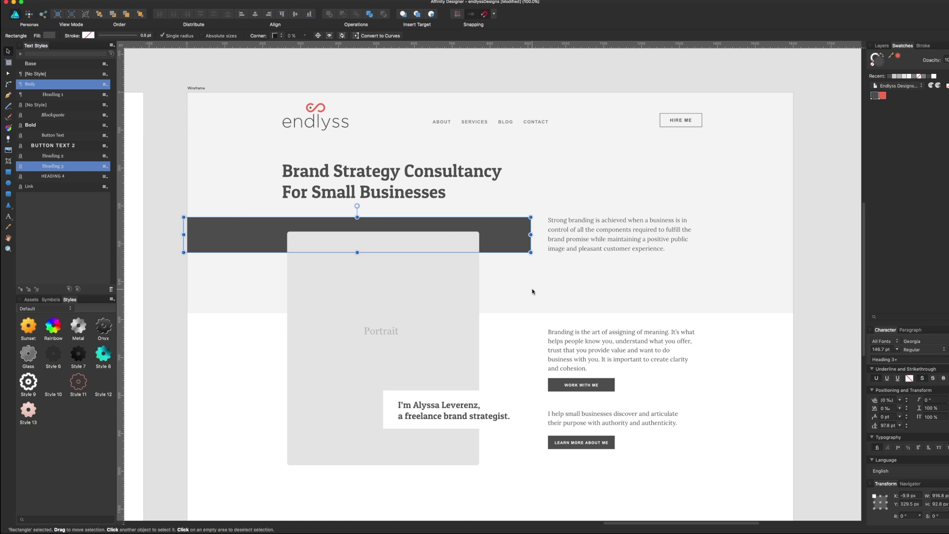
key(Delete)
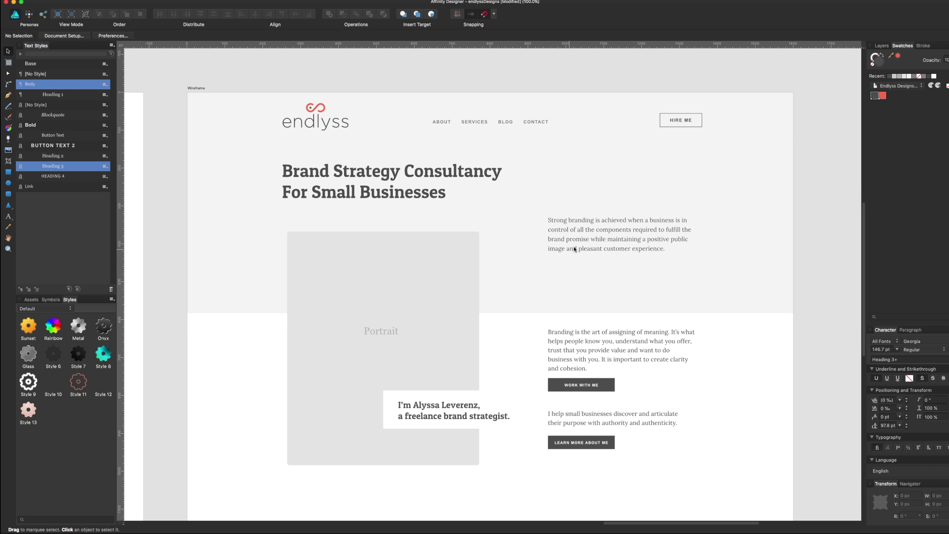
click(566, 232)
drag(548, 251, 502, 251)
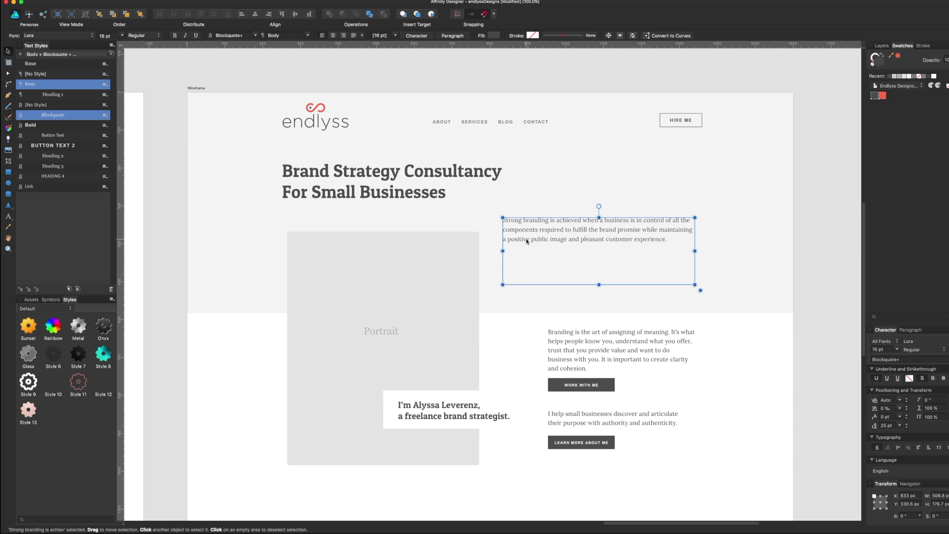
key(Escape)
Lower the Portrait placeholder and place the intro paragraph directly beneath the heading
scroll(739, 332, up, 3)
drag(738, 331, 726, 148)
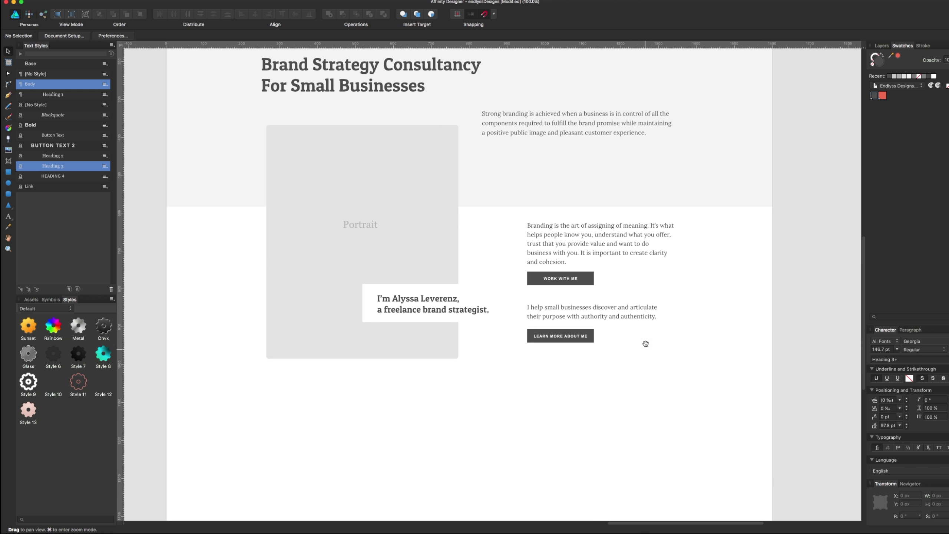
mouse_move(533, 155)
mouse_down()
mouse_move(548, 304)
mouse_move(576, 239)
mouse_up()
click(436, 231)
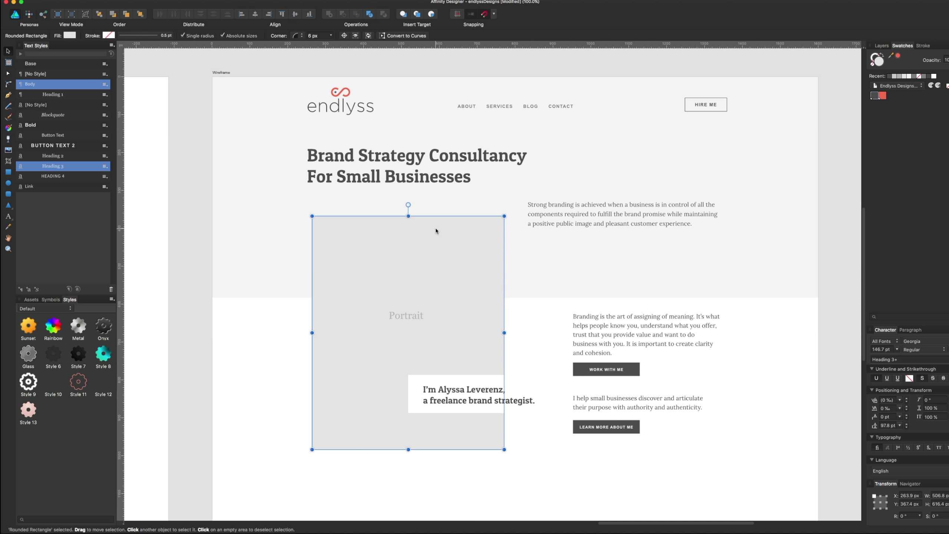
drag(419, 304, 413, 358)
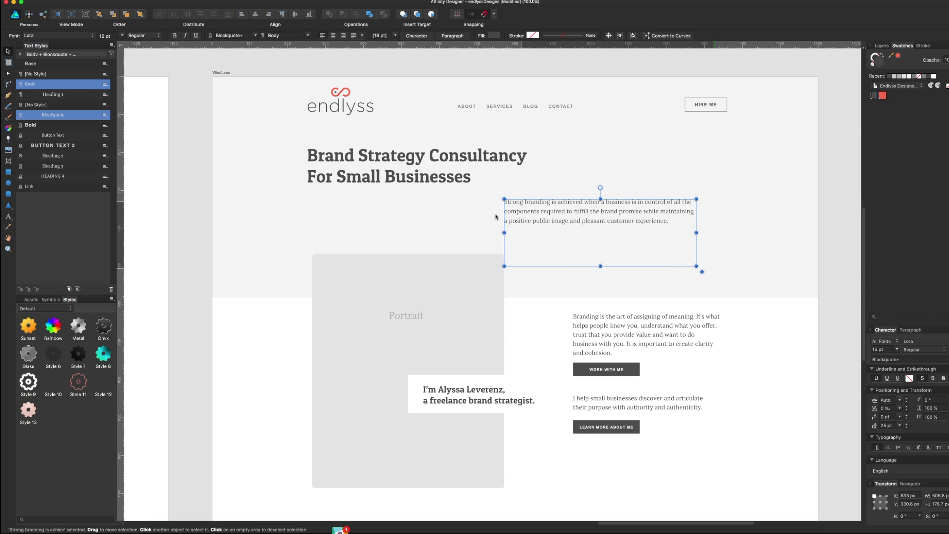
drag(544, 221, 322, 208)
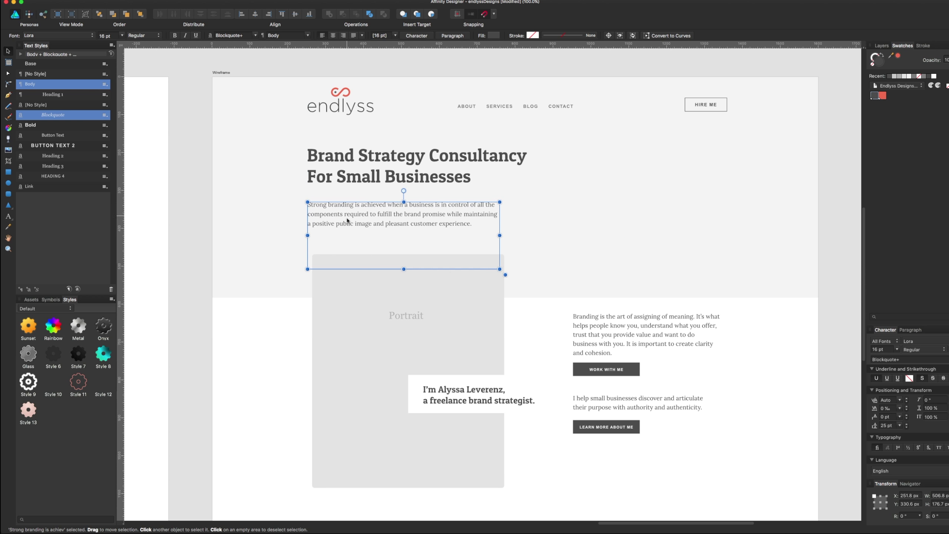
click(350, 294)
drag(350, 294, 343, 291)
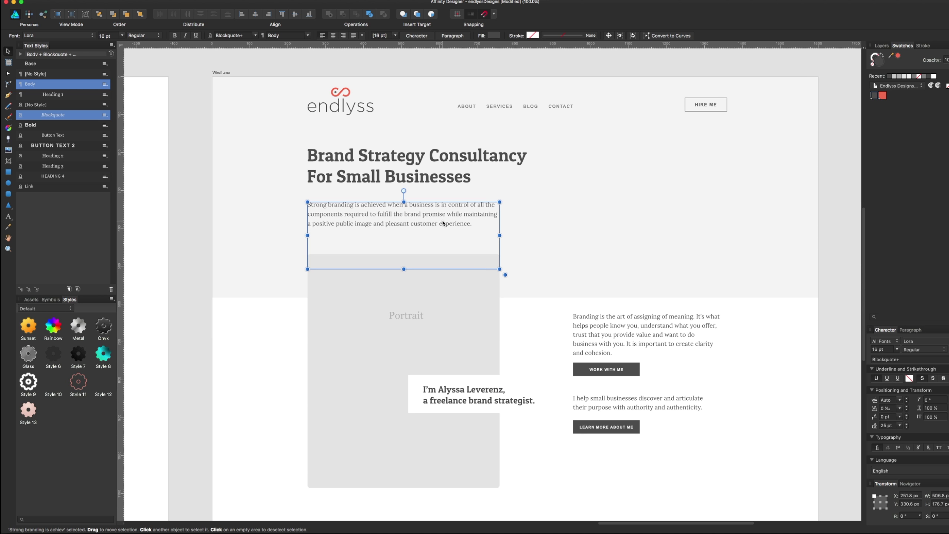
drag(444, 225, 443, 207)
shift+click(439, 163)
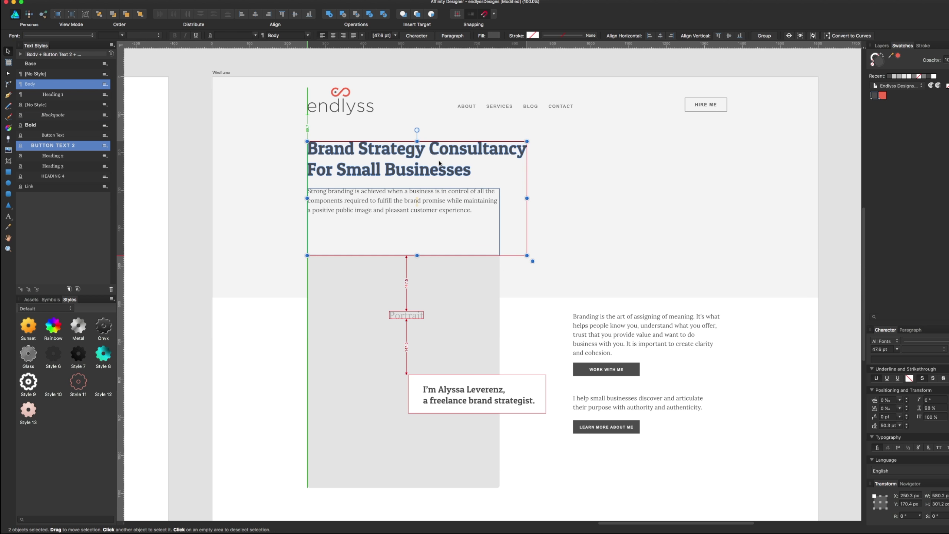
Centre the Portrait label on its placeholder and move both beside the heading
click(301, 329)
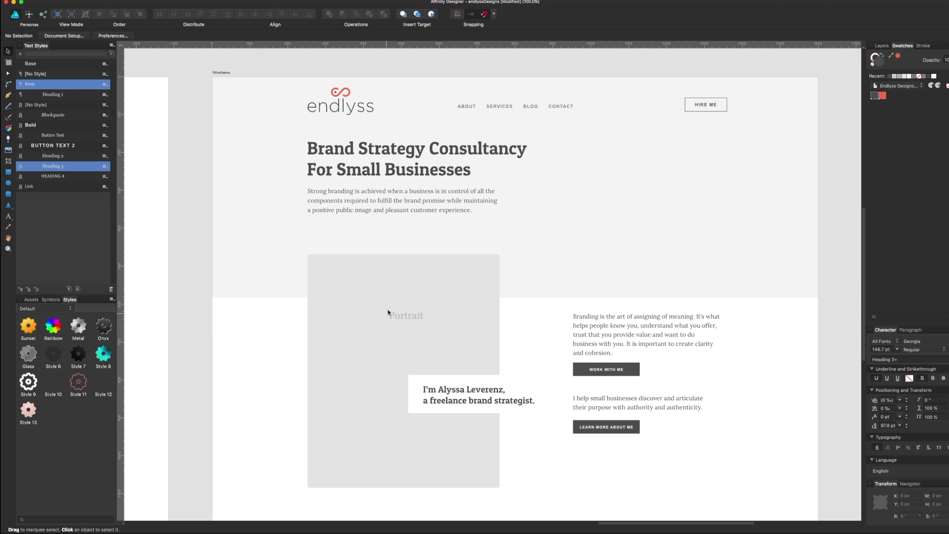
click(396, 305)
click(404, 318)
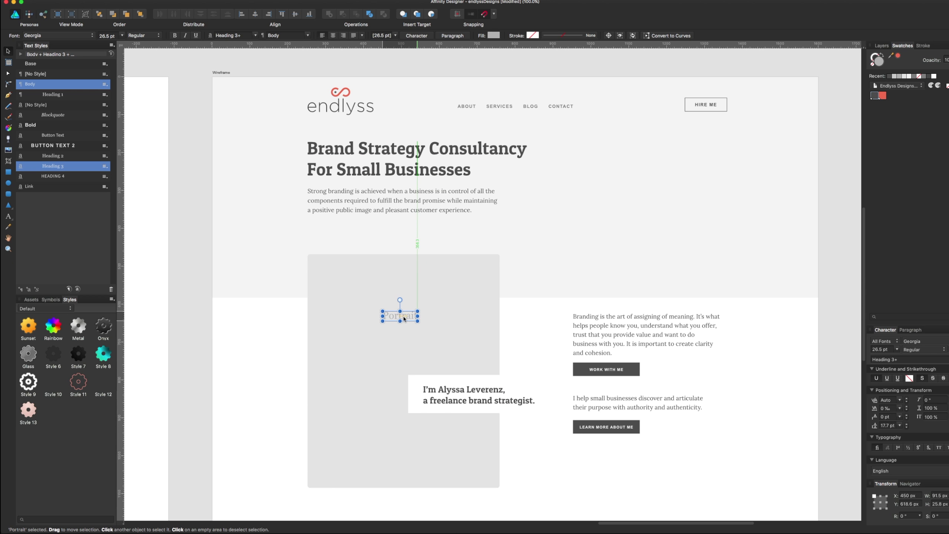
mouse_move(407, 316)
mouse_down()
mouse_move(442, 288)
mouse_move(677, 184)
mouse_up()
shift+click(441, 294)
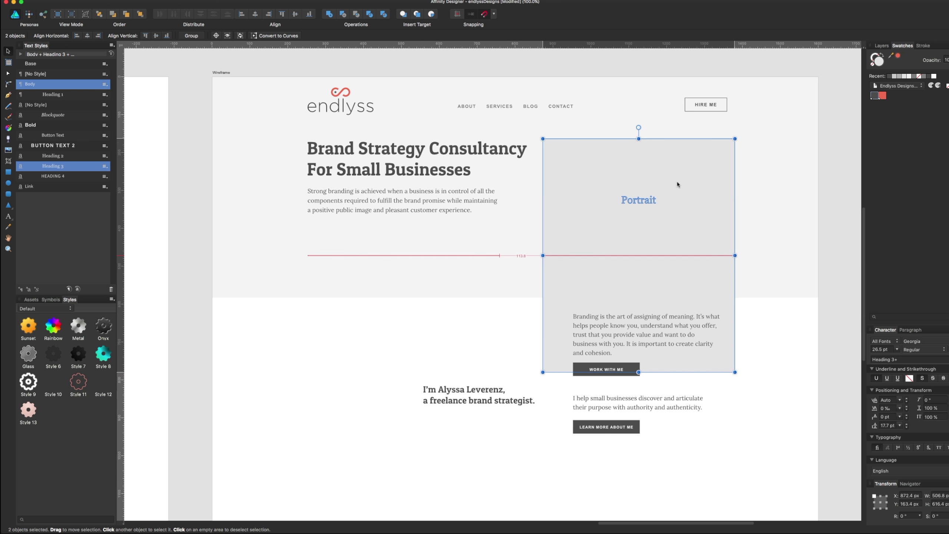
click(502, 237)
Raise the hero band's bottom edge to shorten it
click(500, 281)
drag(513, 297, 513, 255)
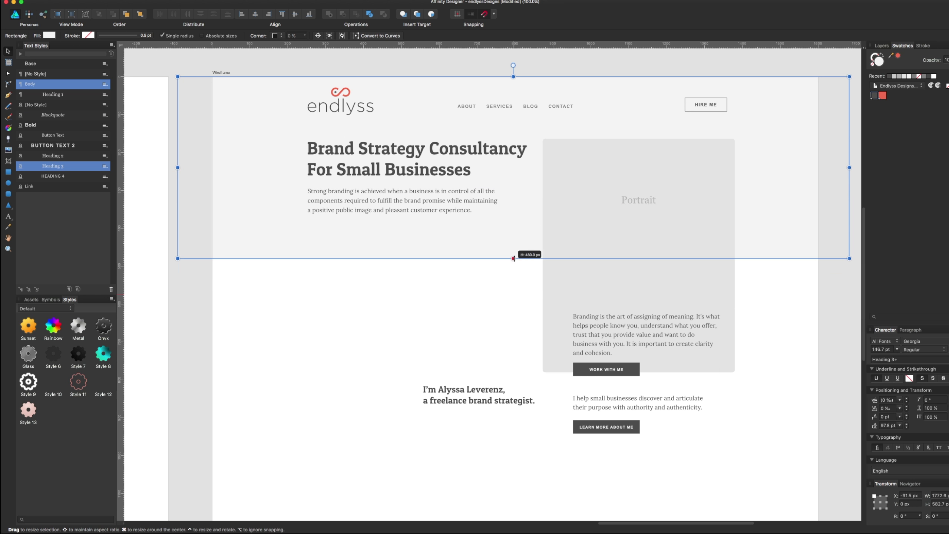
key(Escape)
Move the Branding copy group lower and the I'm Alyssa Leverenz caption below the band's left side
click(593, 372)
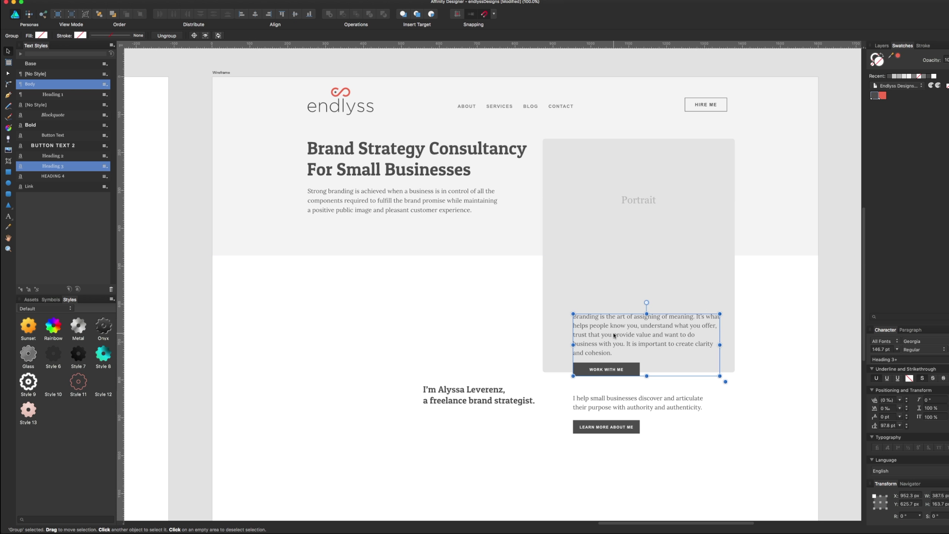
mouse_move(612, 335)
mouse_down()
mouse_move(339, 290)
mouse_move(526, 453)
mouse_up()
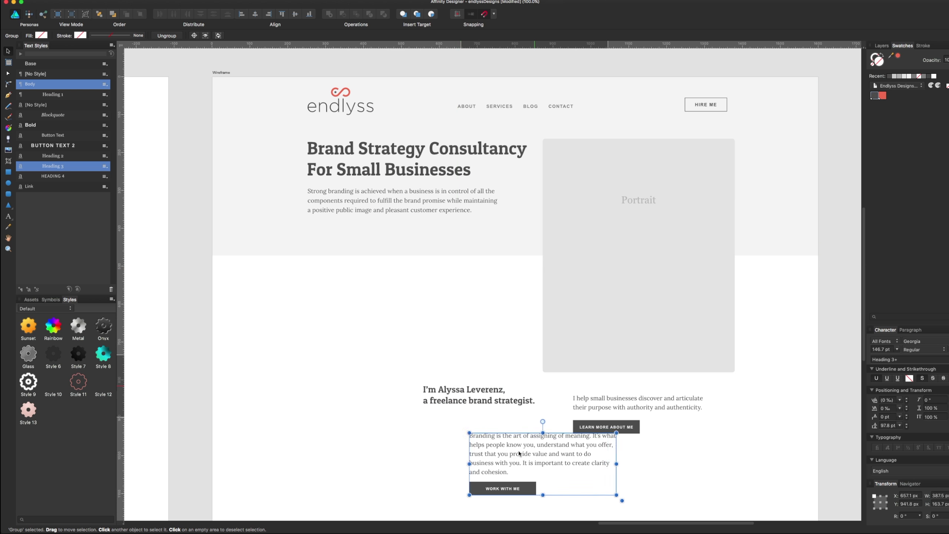
click(487, 402)
drag(487, 401, 393, 289)
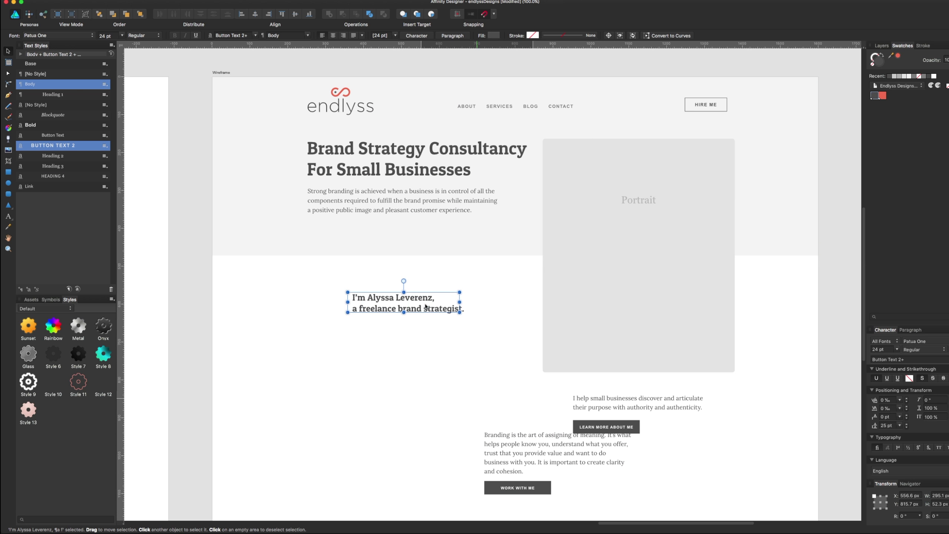
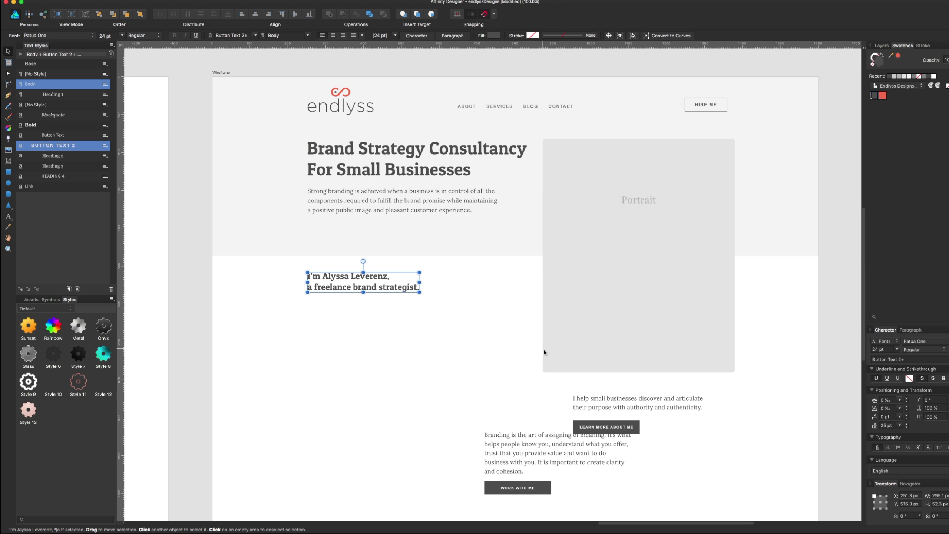
Stack the 'I help small businesses' and 'Branding is…' groups in the left column under the heading
drag(576, 403, 330, 319)
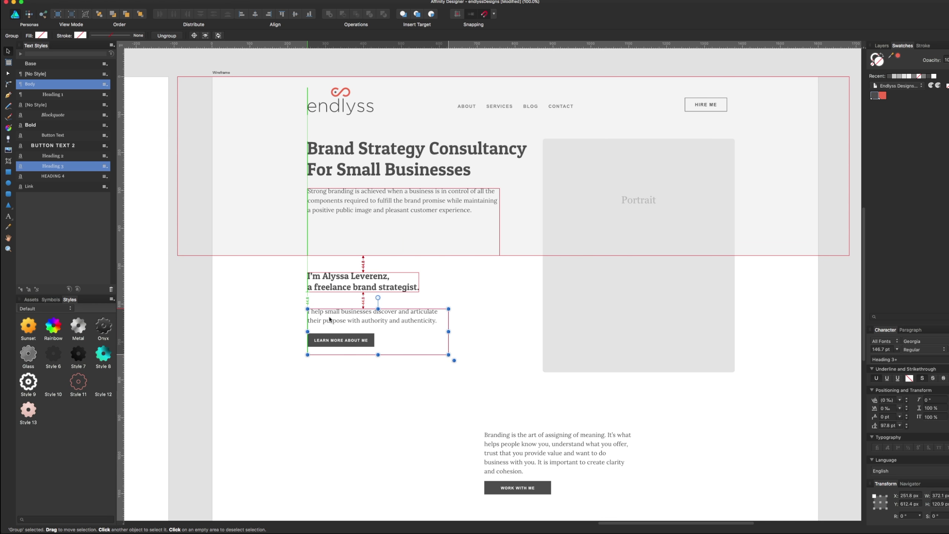
drag(330, 320, 330, 318)
mouse_move(500, 452)
mouse_down()
mouse_move(492, 440)
mouse_move(362, 397)
mouse_up()
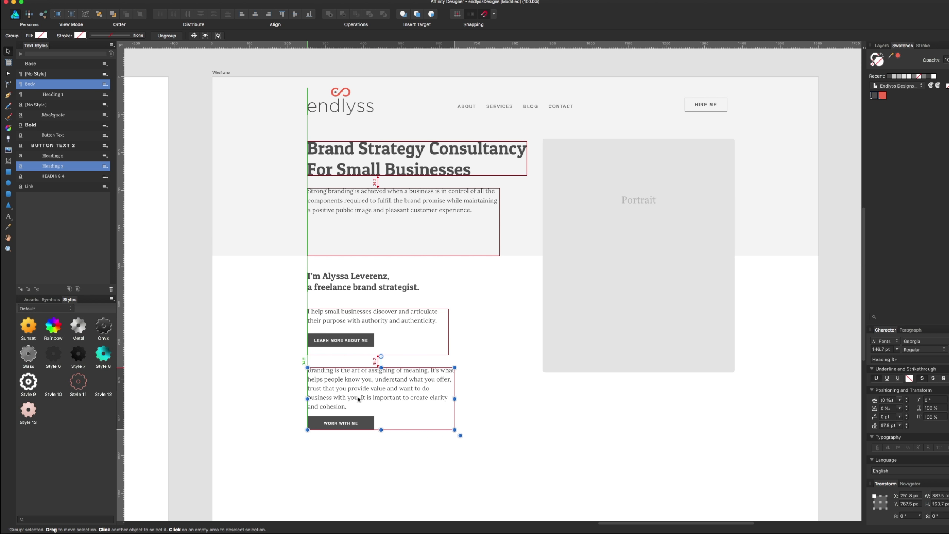
drag(362, 397, 357, 405)
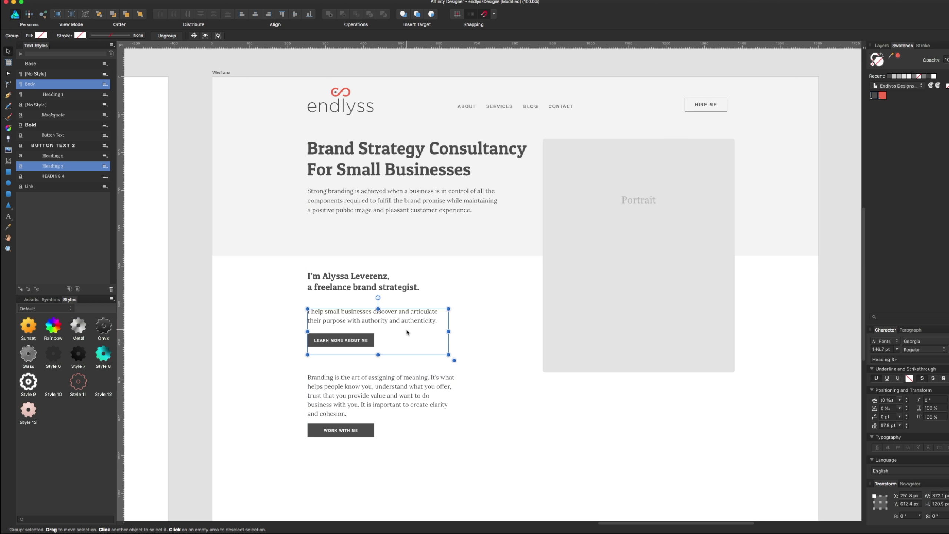
drag(373, 321, 374, 326)
click(297, 305)
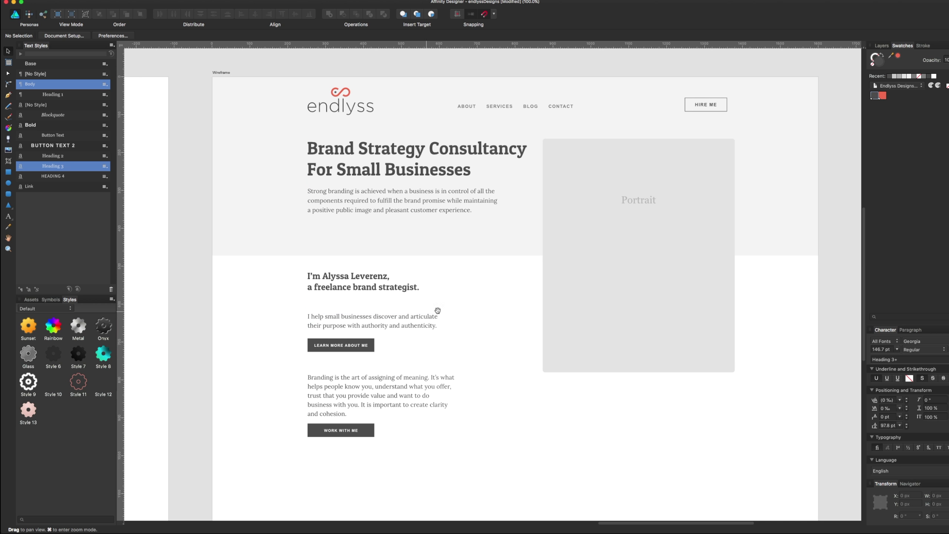
Move the Portrait box down, extend its bottom edge, and centre its label inside
click(583, 269)
drag(648, 199, 648, 233)
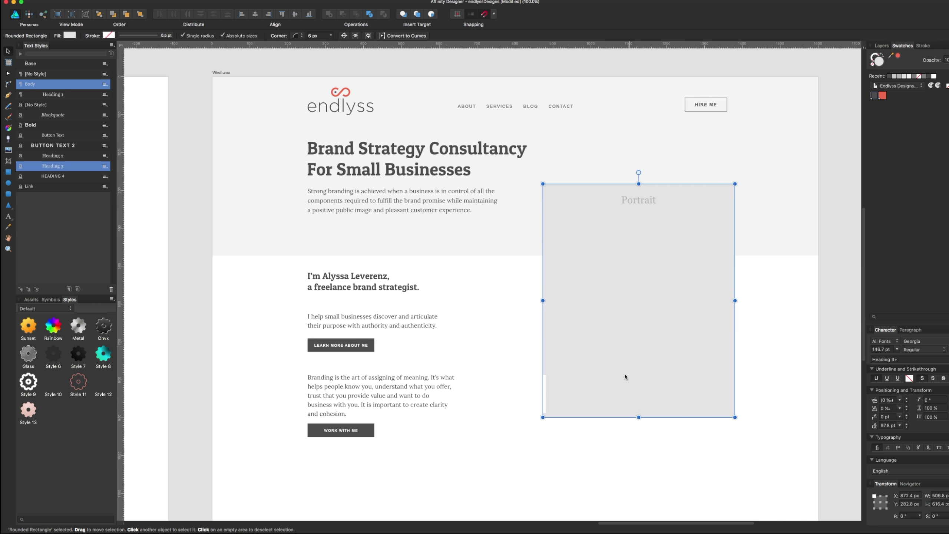
drag(638, 417, 639, 441)
click(534, 397)
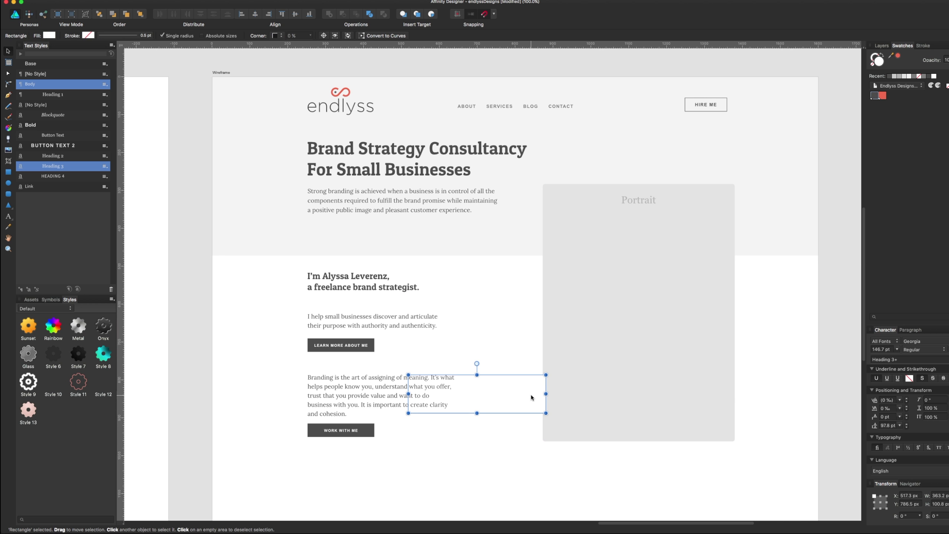
drag(636, 205, 639, 319)
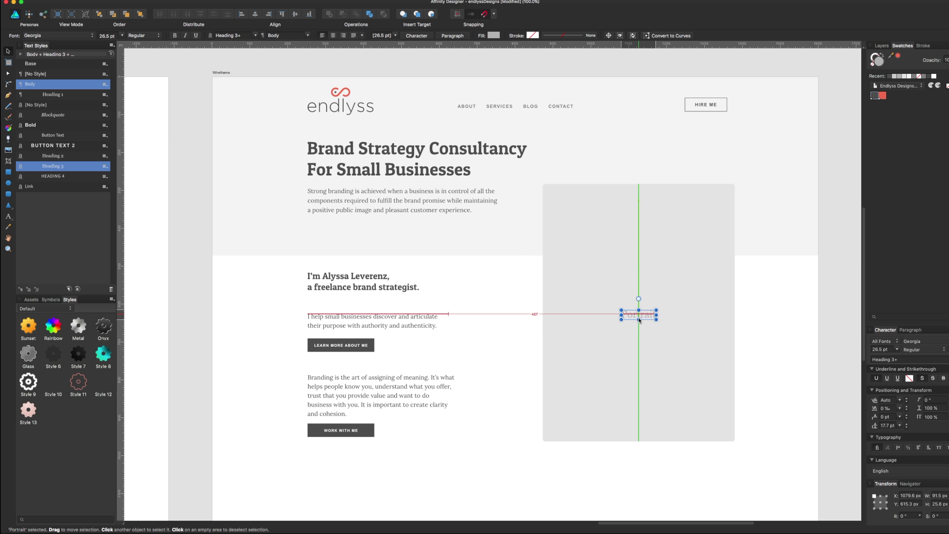
shift+click(655, 267)
drag(655, 267, 658, 267)
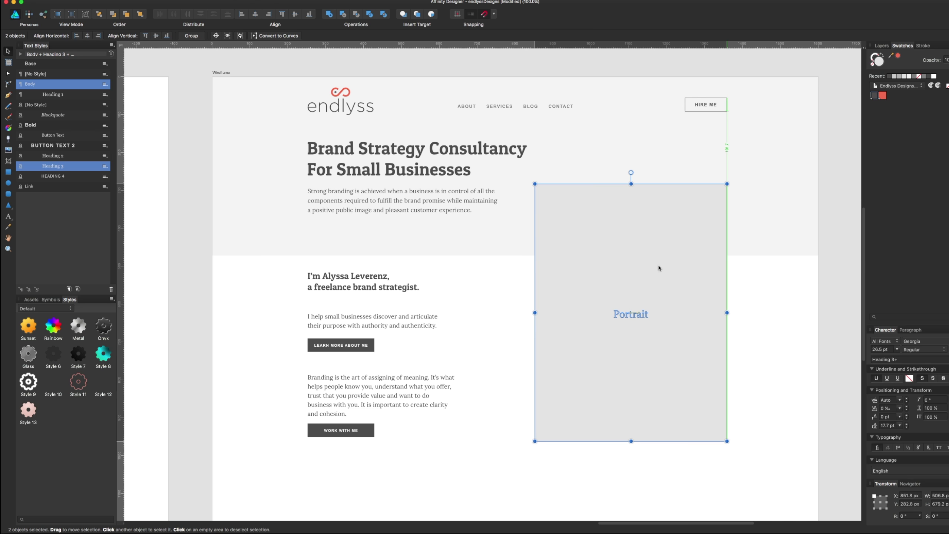
click(734, 311)
scroll(712, 316, right, 3)
scroll(531, 299, right, 2)
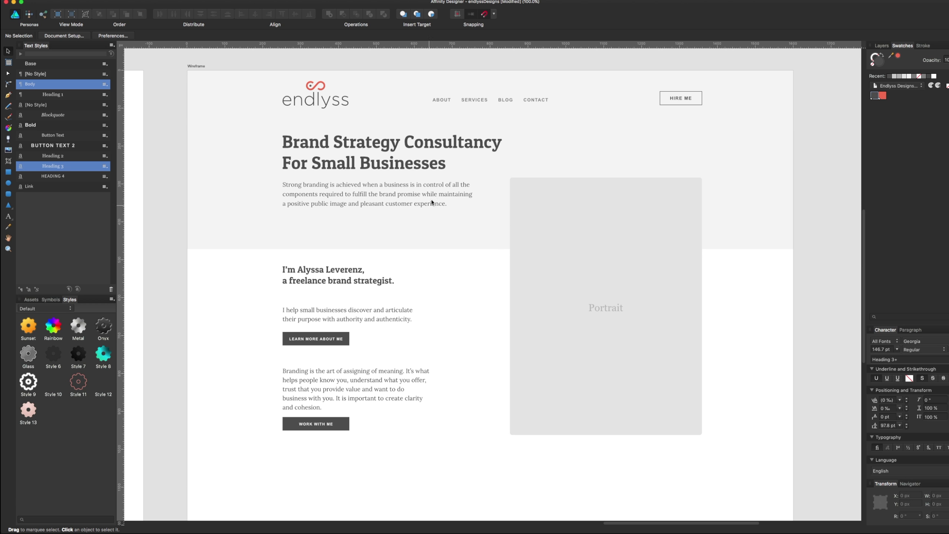
Shrink the Brand Strategy Consultancy heading frame and move the intro paragraph up beneath it
click(454, 156)
drag(498, 172, 490, 170)
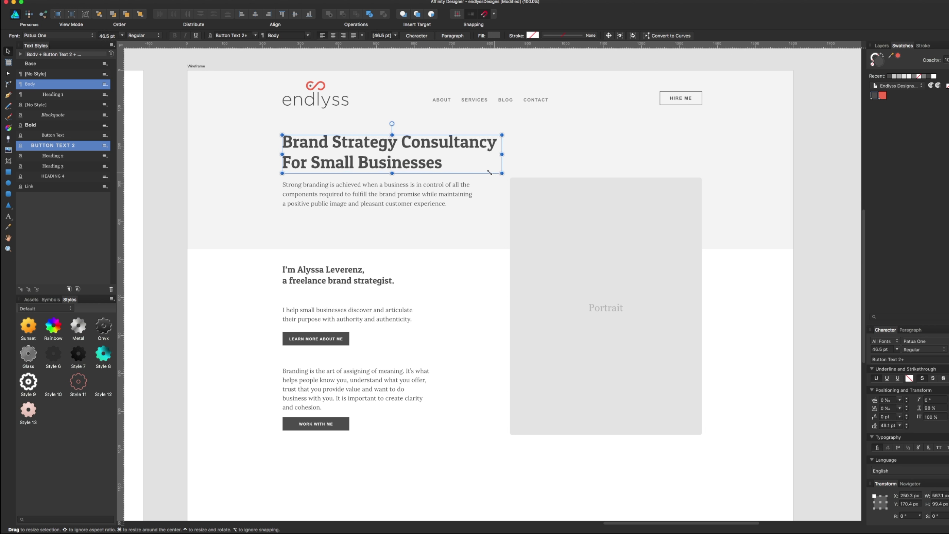
drag(441, 196, 442, 191)
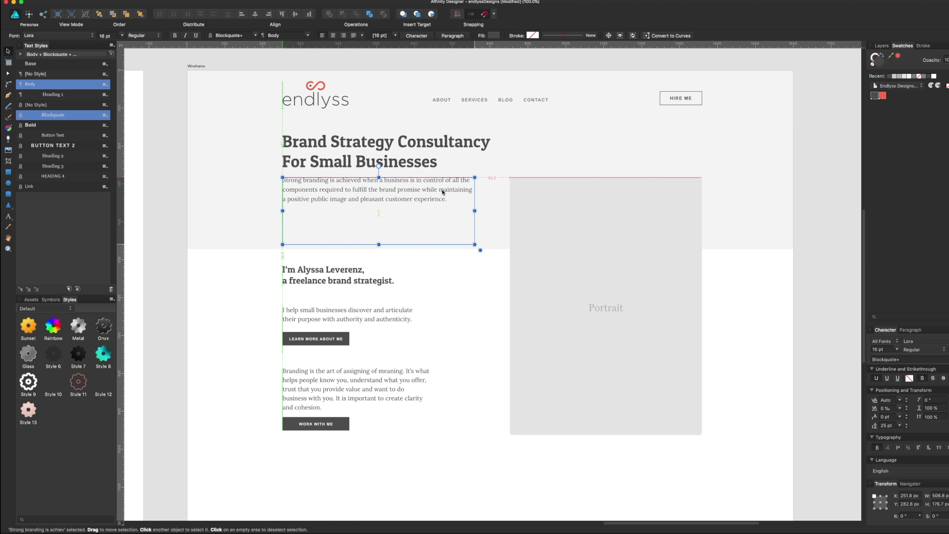
click(464, 291)
Select the 'I'm Alyssa Leverenz' heading in the about section
scroll(467, 314, right, 2)
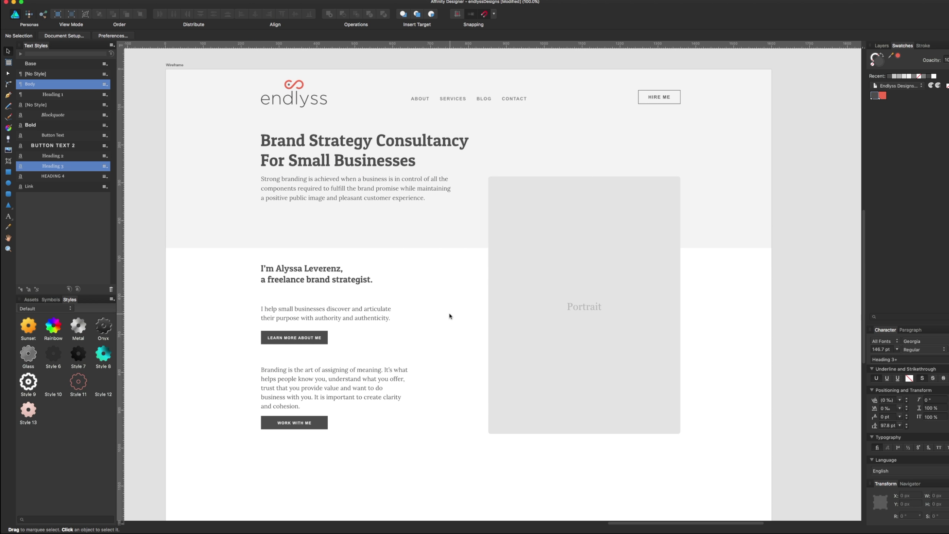
click(351, 282)
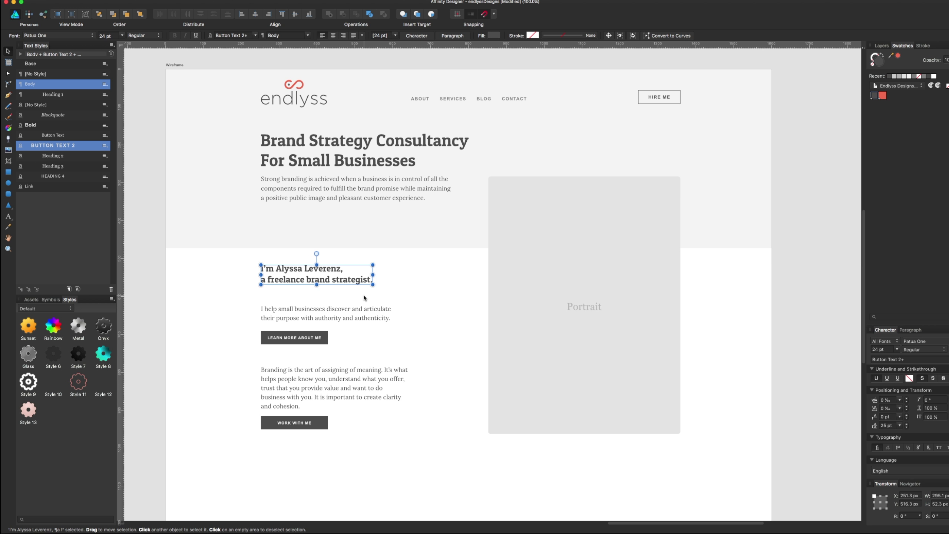
scroll(403, 325, down, 2)
scroll(403, 325, right, 3)
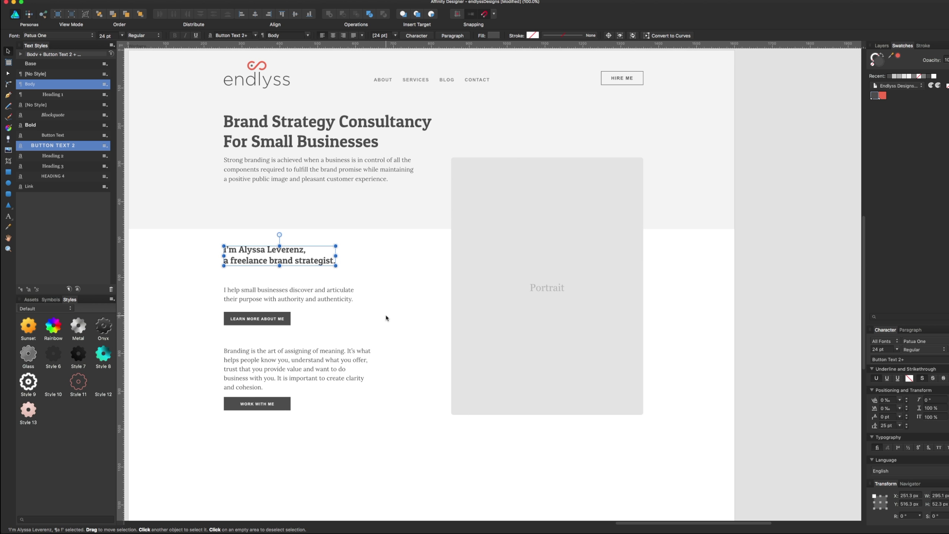
Undo the recent text, Portrait box and dark bar edits back to the earlier hero layout
key(ctrl+z)
key(ctrl+z)
key(ctrl+z)
key(ctrl+z)
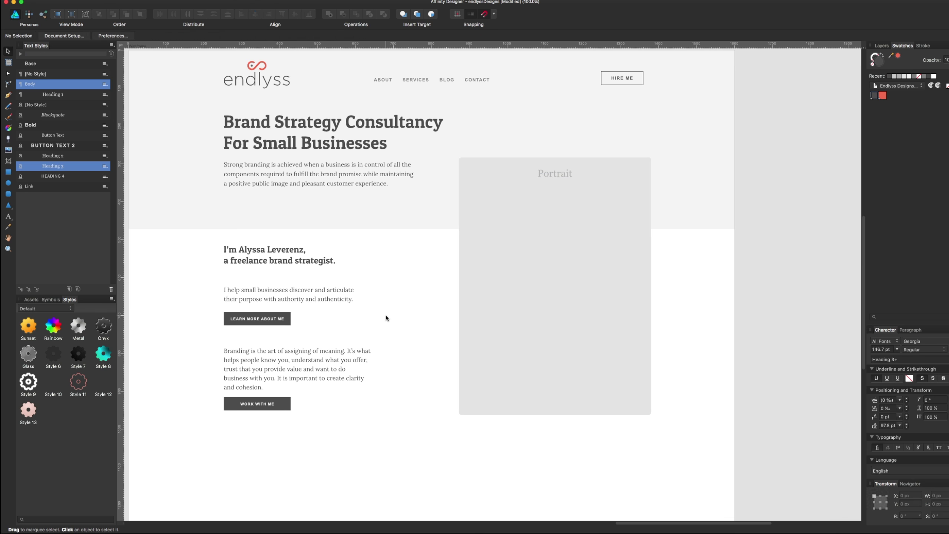
key(ctrl+z)
key(ctrl+z)
key(ctrl+z)
key(ctrl+z)
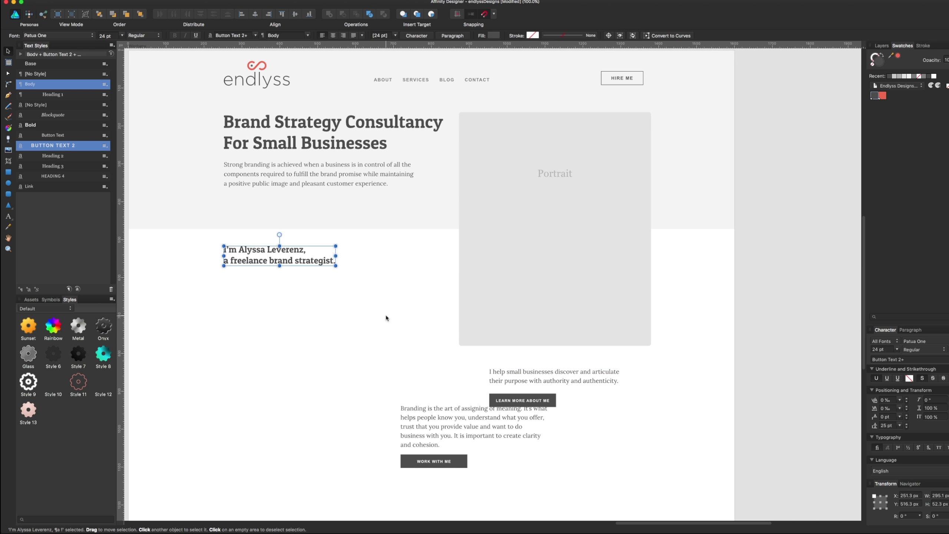
key(ctrl+z)
key(ctrl+z)
key(ctrl+z)
key(ctrl+z)
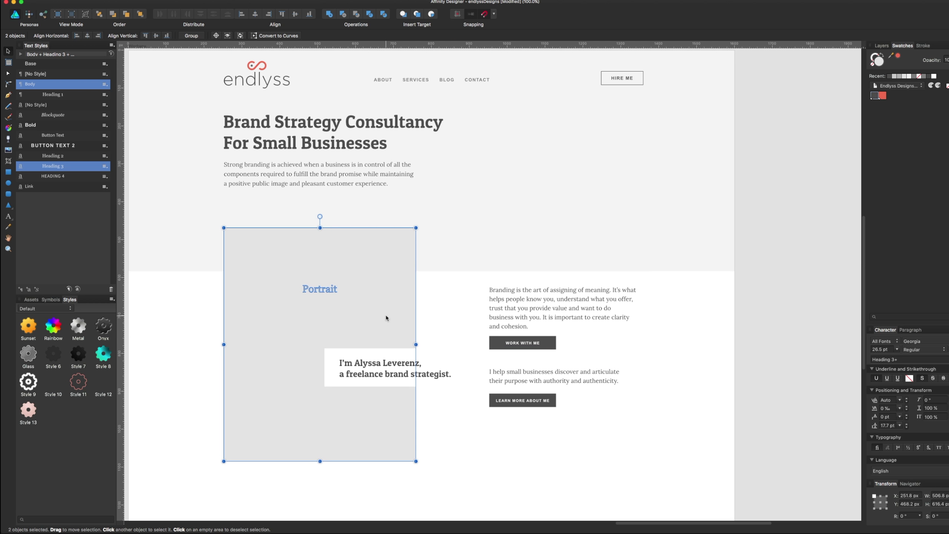
key(ctrl+z)
key(ctrl+z)
key(ctrl+z)
key(ctrl+z)
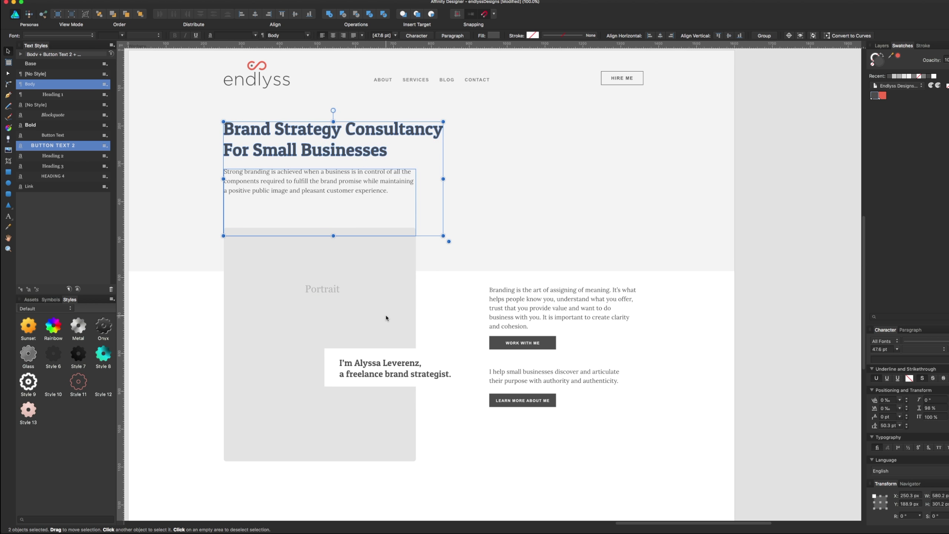
key(ctrl+z)
key(ctrl+z)
key(ctrl+z)
key(ctrl+z)
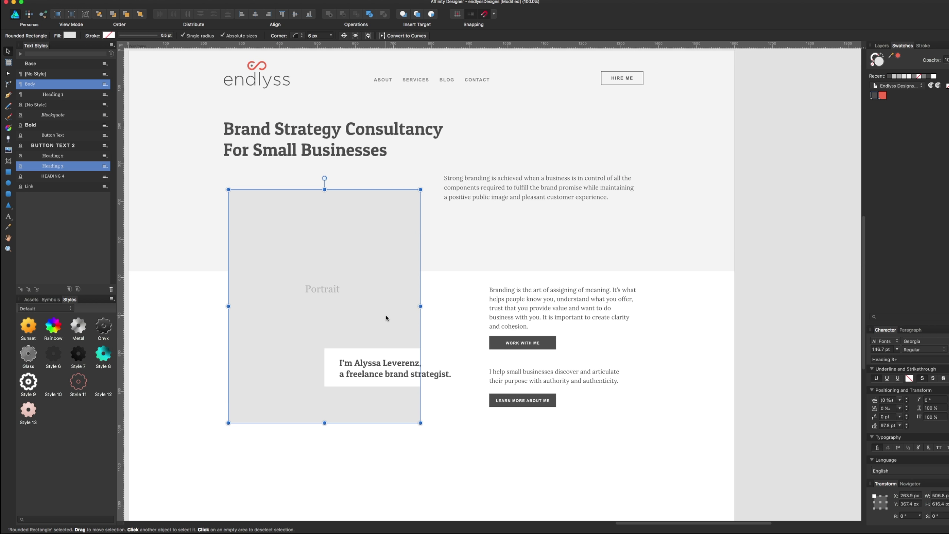
key(ctrl+z)
key(ctrl+z)
key(ctrl+z)
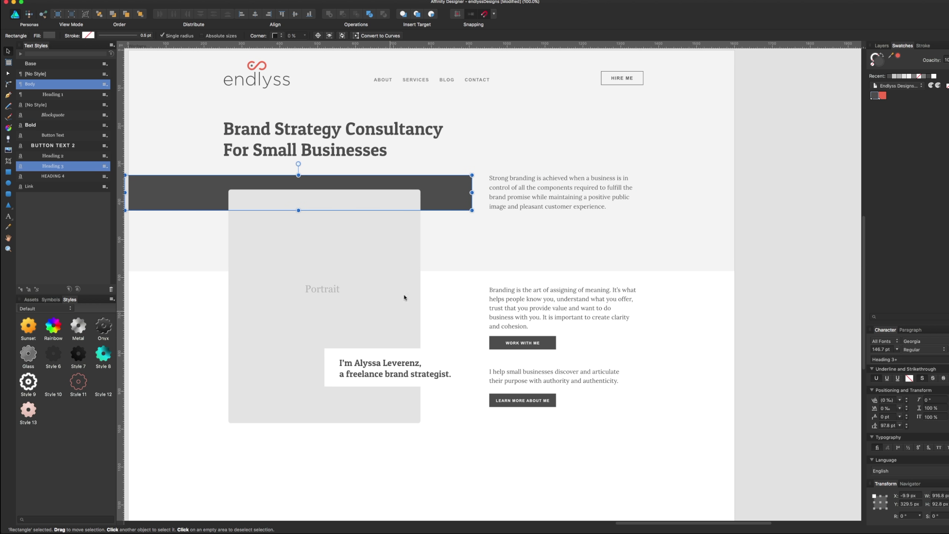
key(ctrl+z)
click(442, 197)
key(ctrl+z)
key(ctrl+z)
key(ctrl+z)
key(ctrl+z)
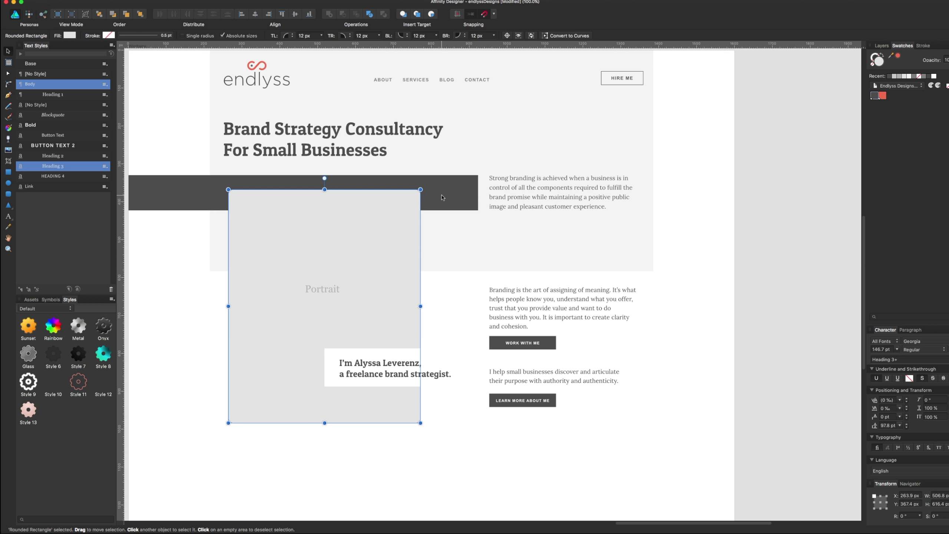
key(ctrl+z)
key(ctrl+z)
key(ctrl+z)
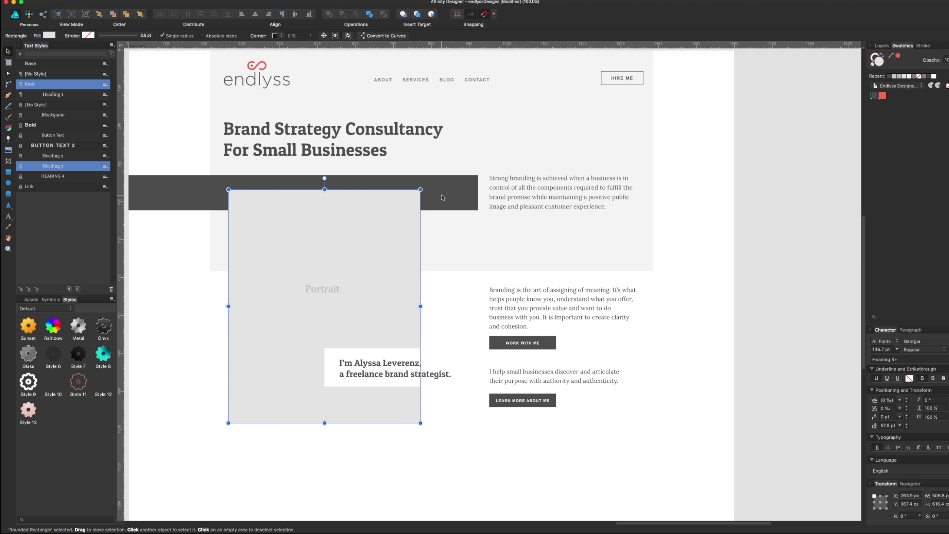
key(ctrl+z)
key(ctrl+z)
key(ctrl+z)
key(ctrl+z)
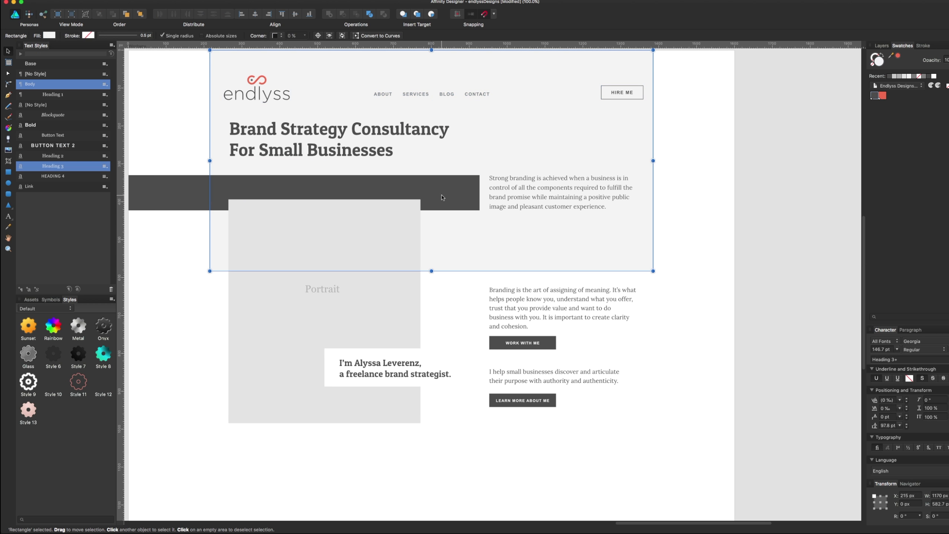
key(ctrl+z)
key(ctrl+z)
key(ctrl+z)
key(ctrl+z)
key(ctrl+z)
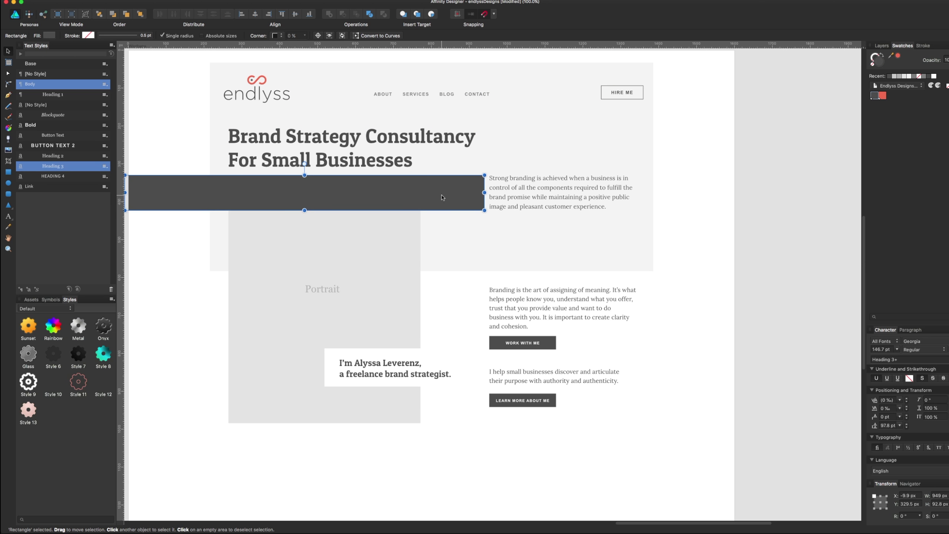
key(ctrl+z)
key(ctrl+z)
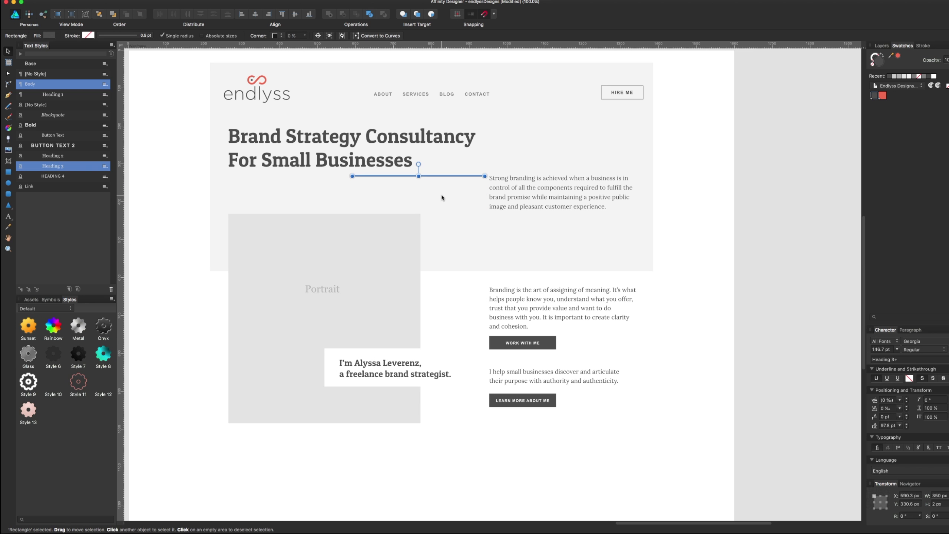
key(ctrl+z)
key(ctrl+z)
key(ctrl+z)
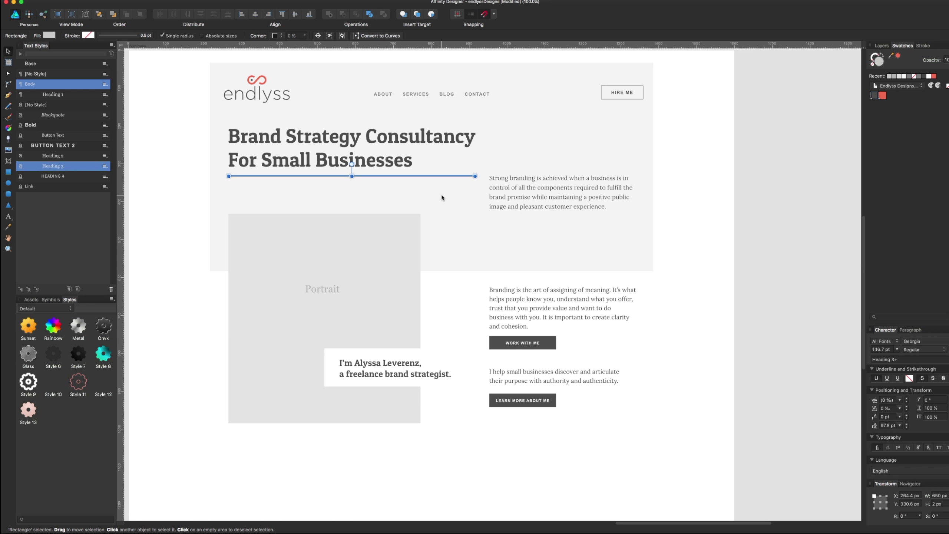
key(ctrl+z)
key(ctrl+z)
key(ctrl+z)
key(ctrl+z)
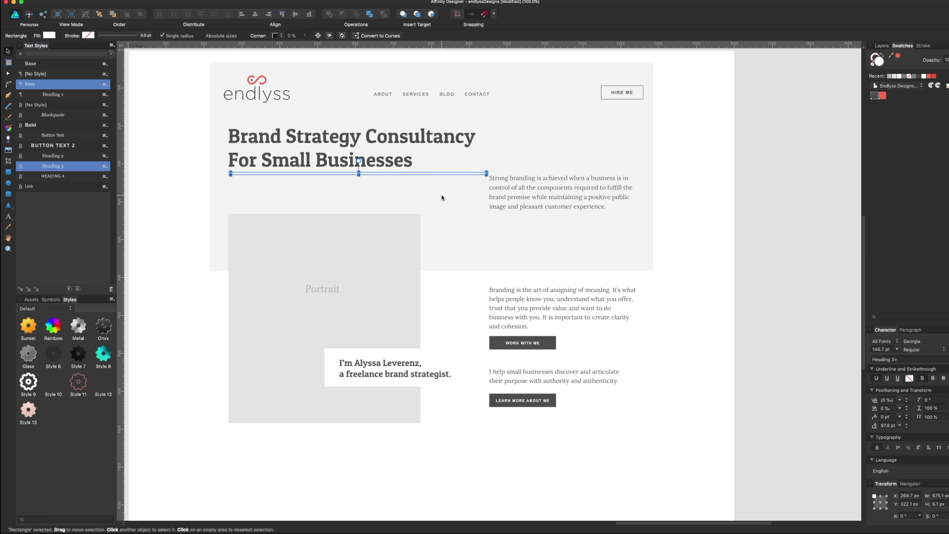
key(ctrl+z)
key(ctrl+z)
key(ctrl+z)
key(ctrl+z)
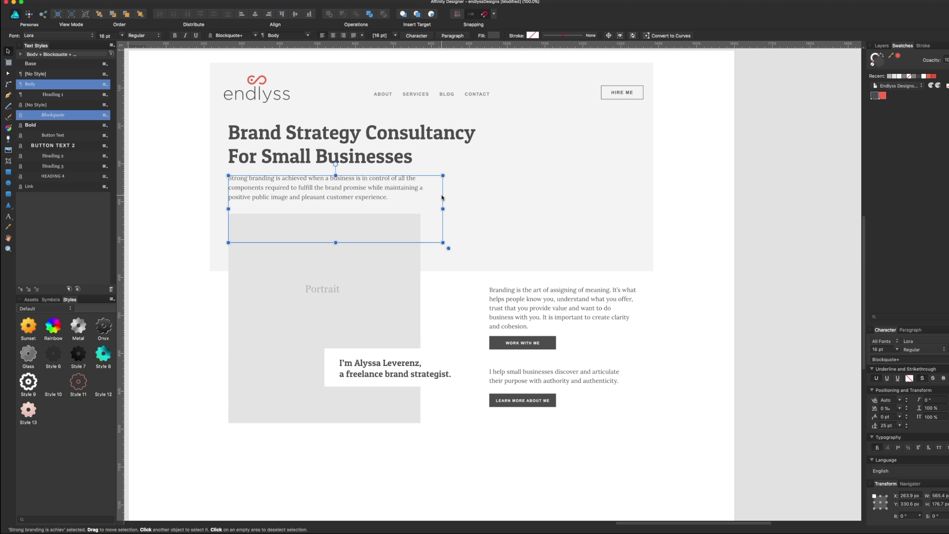
key(ctrl+z)
key(ctrl+z)
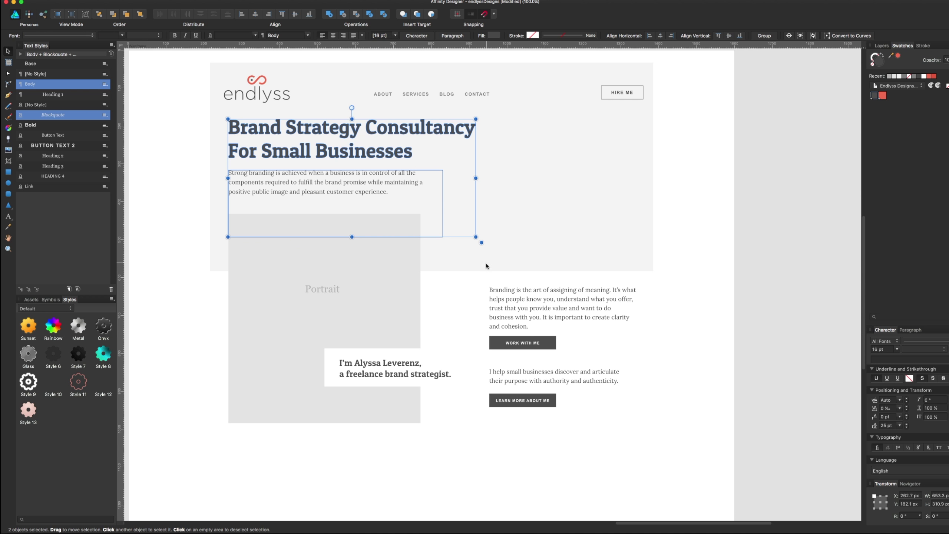
key(ctrl+z)
key(ctrl+z)
key(ctrl+z)
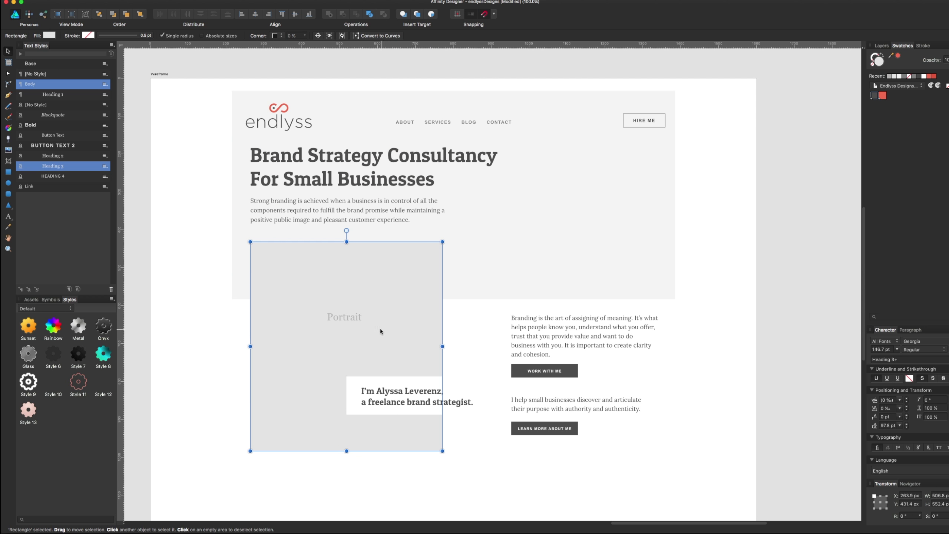
key(ctrl+z)
key(ctrl+z)
key(ctrl+z)
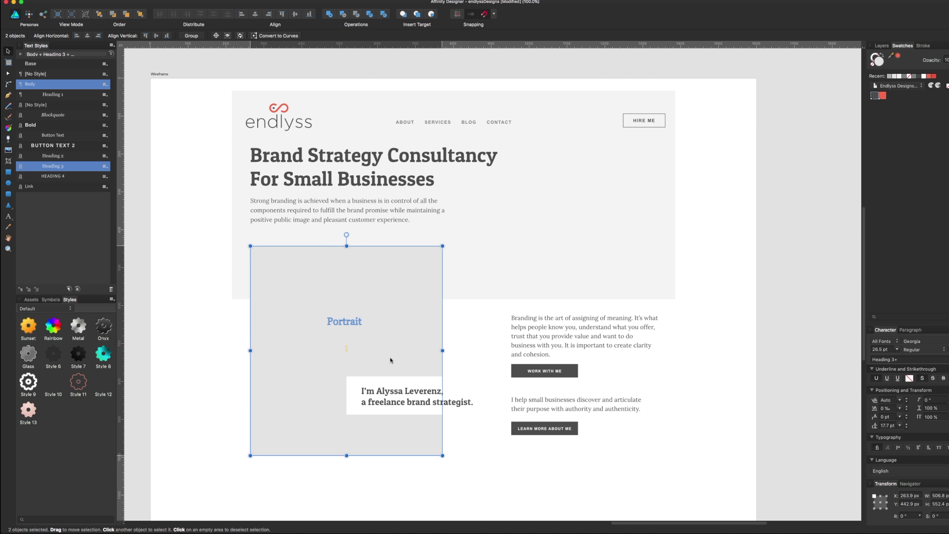
Narrow the hero heading frame to 575 px and shift the heading and paragraph slightly left
click(390, 214)
click(394, 186)
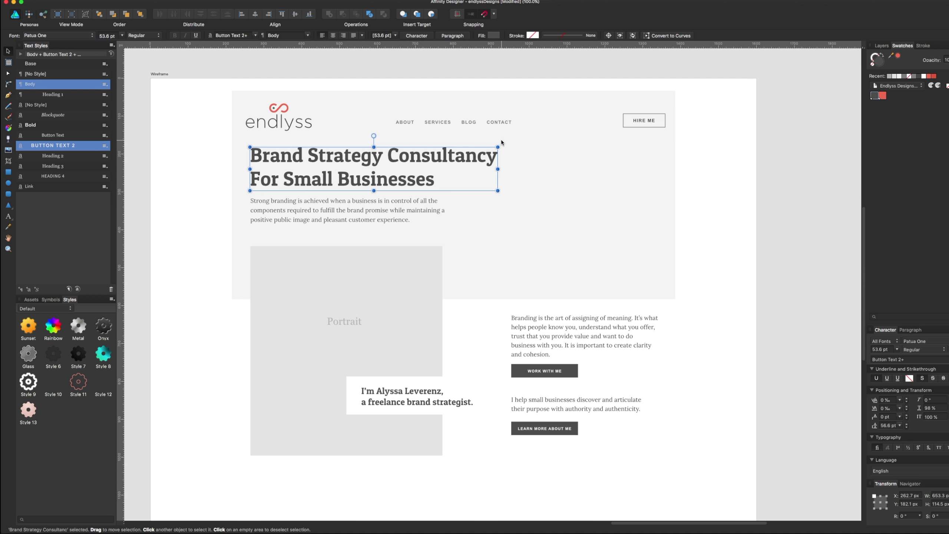
drag(497, 136, 468, 152)
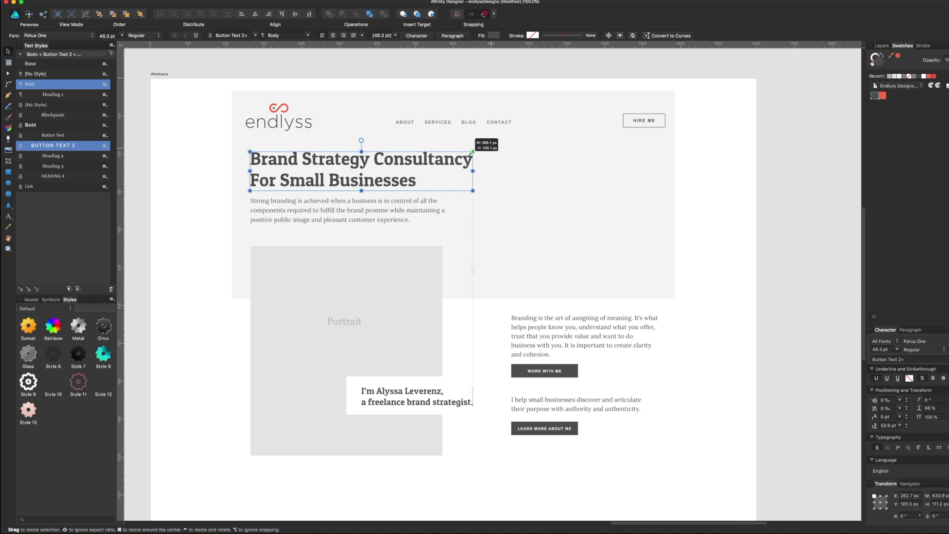
click(236, 278)
click(277, 163)
shift+click(292, 214)
drag(292, 214, 288, 215)
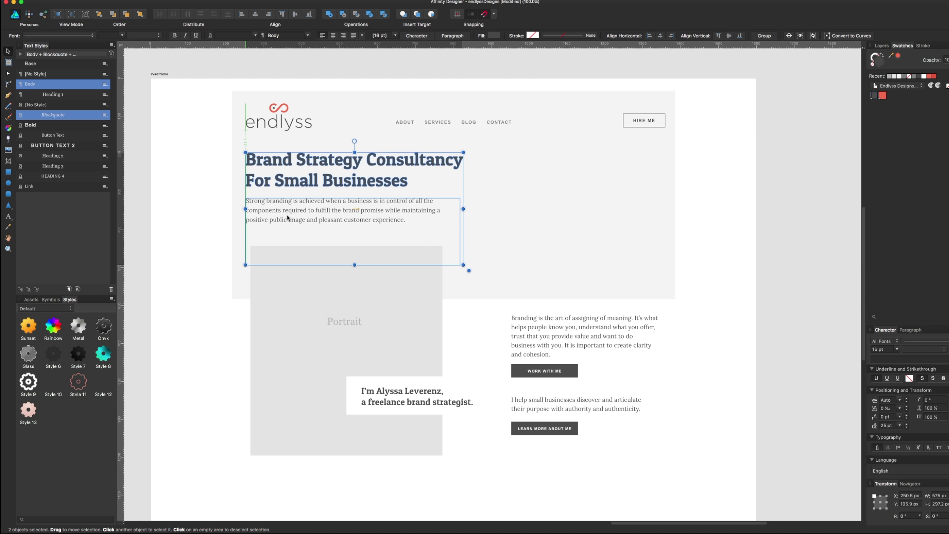
click(234, 352)
Shift the Portrait rectangle left onto the guide and centre its label within the block
drag(256, 349, 336, 322)
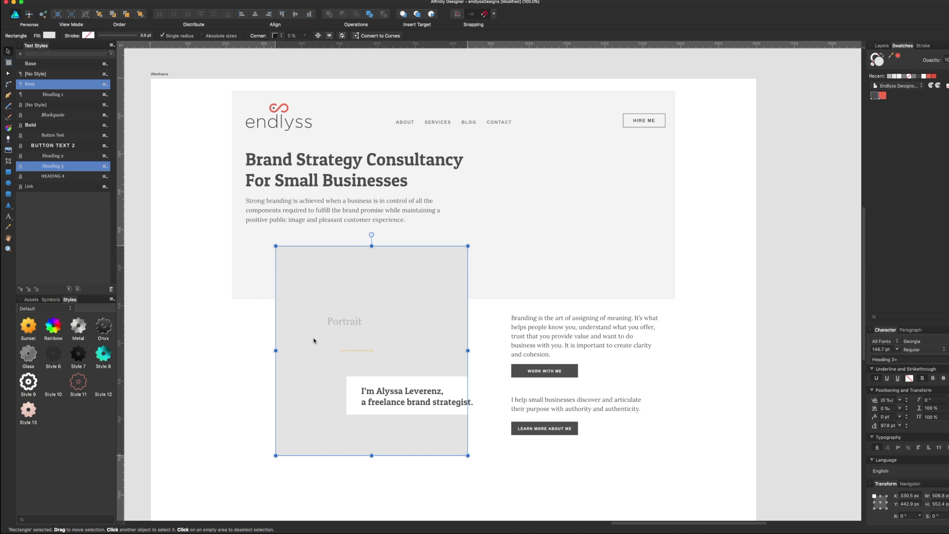
click(336, 322)
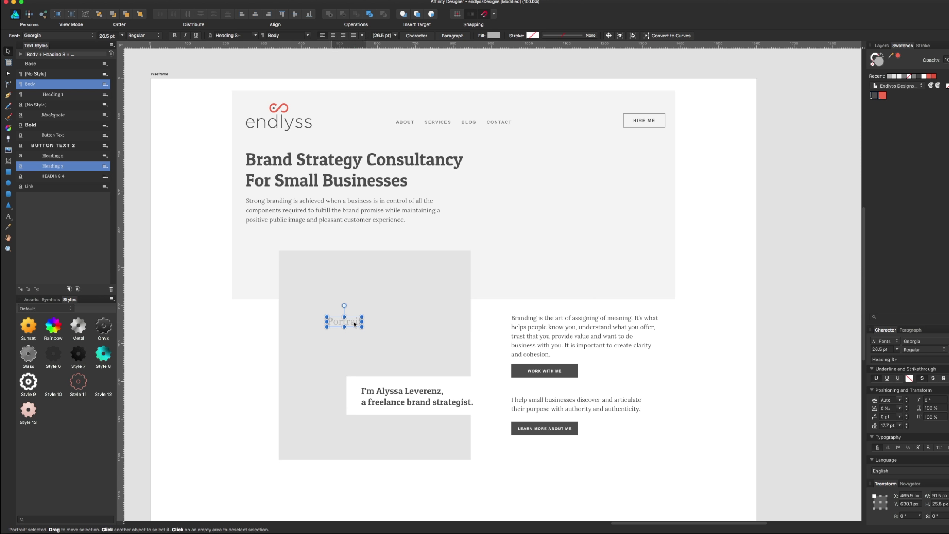
drag(344, 325, 370, 323)
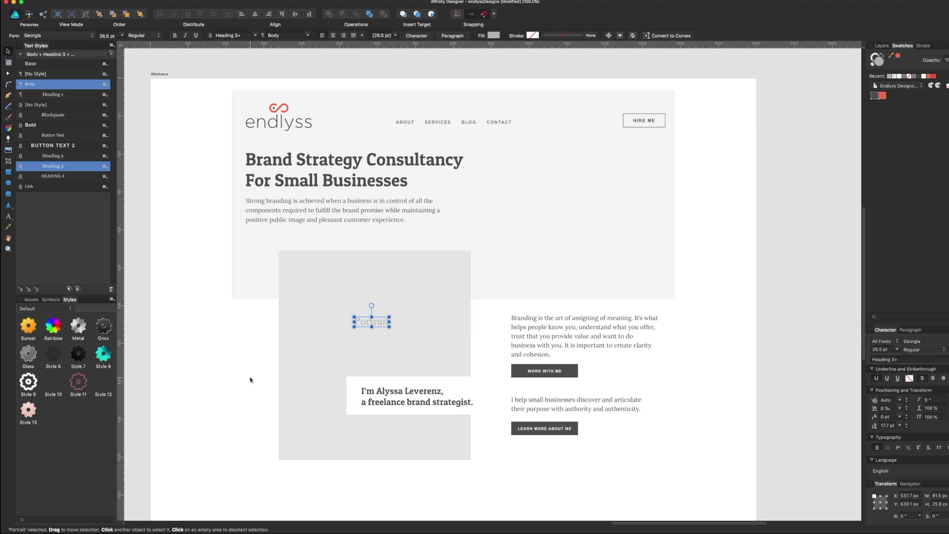
drag(302, 370, 299, 370)
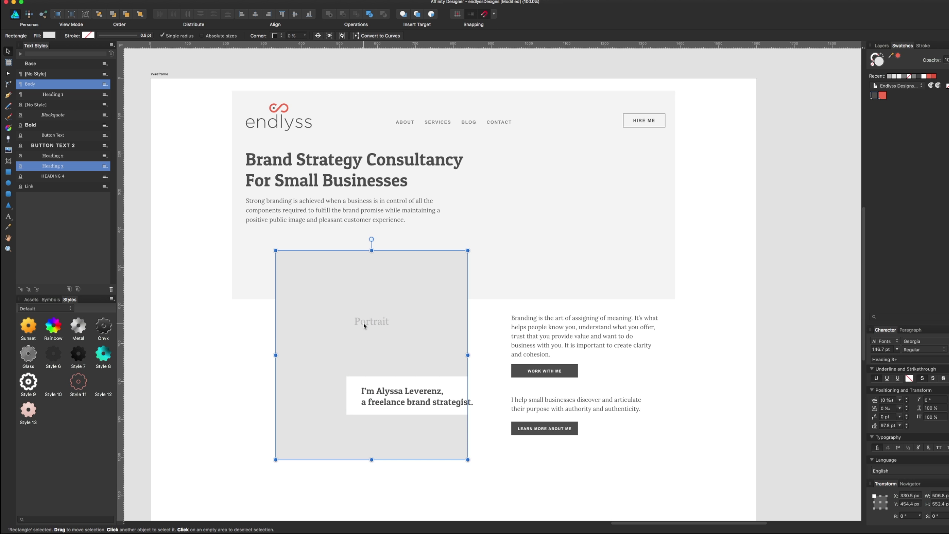
key(t)
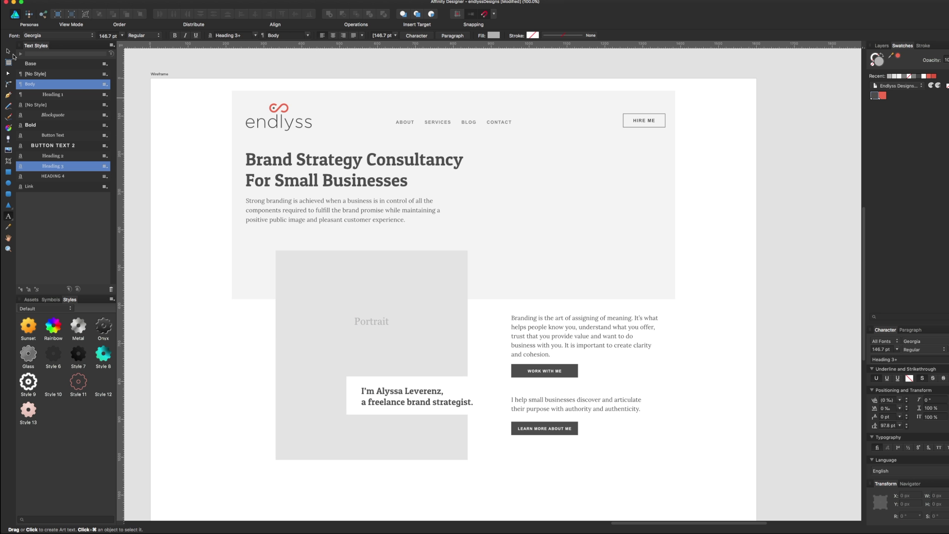
click(8, 51)
drag(361, 325, 359, 324)
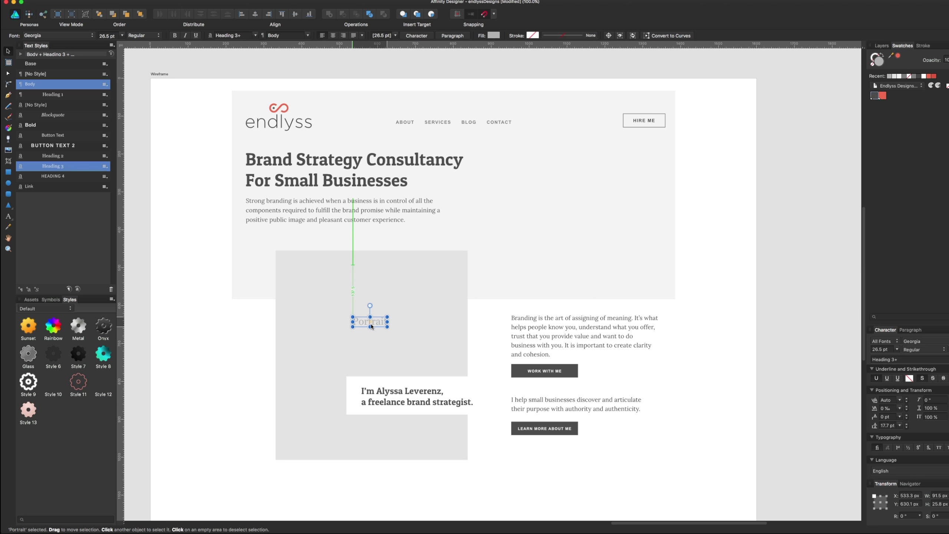
Move both right-column text groups slightly left
click(531, 326)
shift+click(534, 403)
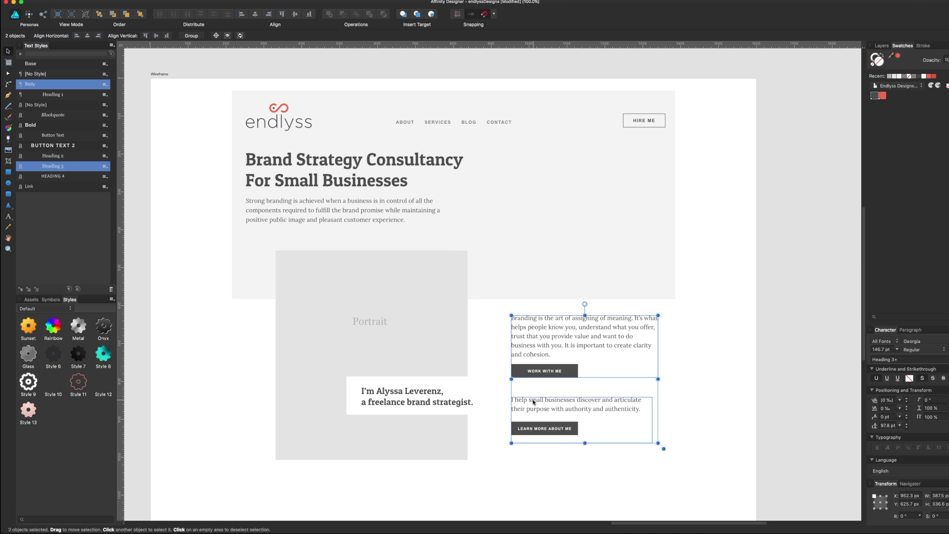
drag(533, 403, 525, 404)
click(731, 378)
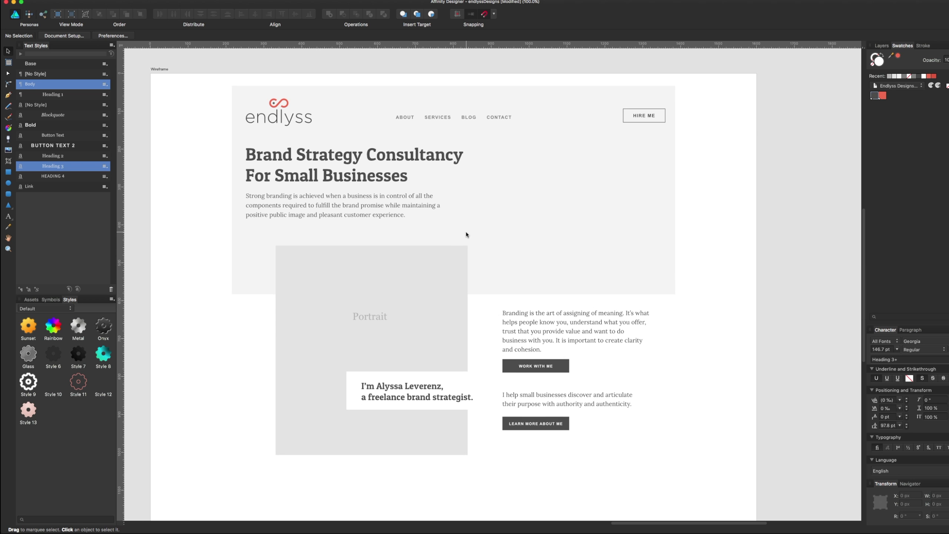
Save the design
scroll(429, 216, down, 1)
scroll(429, 217, down, 4)
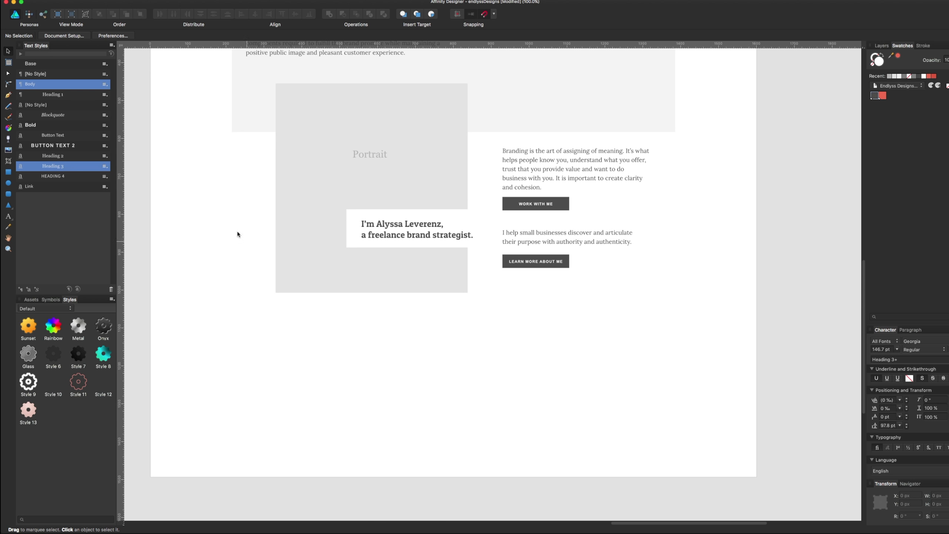
key(super+s)
scroll(211, 224, up, 6)
Extend the Wireframe artboard downward to about 2370 px tall
click(168, 114)
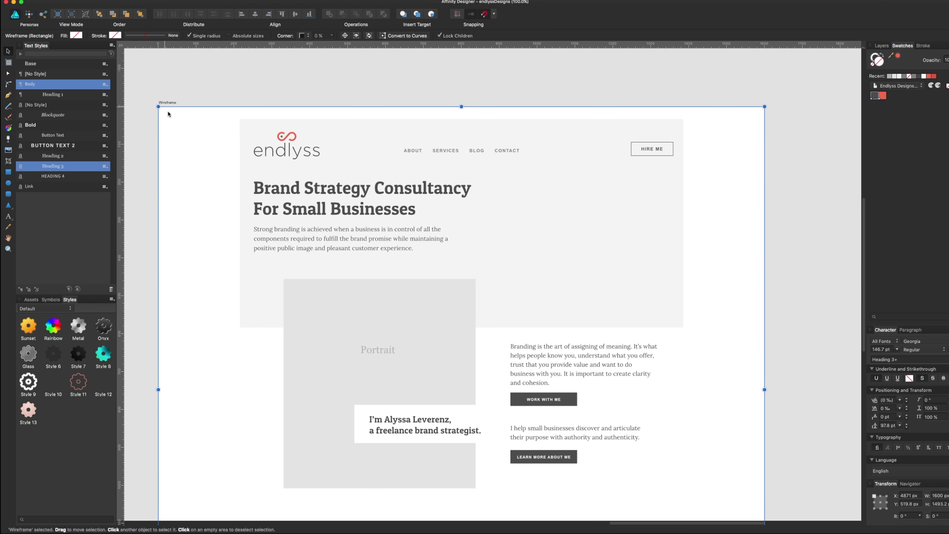
scroll(349, 252, down, 8)
drag(461, 326, 461, 508)
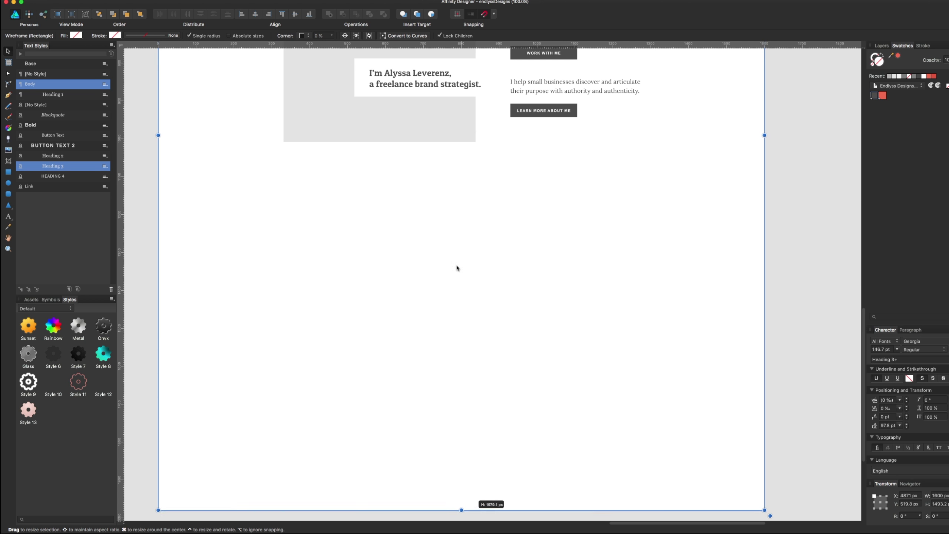
scroll(462, 351, down, 3)
drag(461, 383, 461, 527)
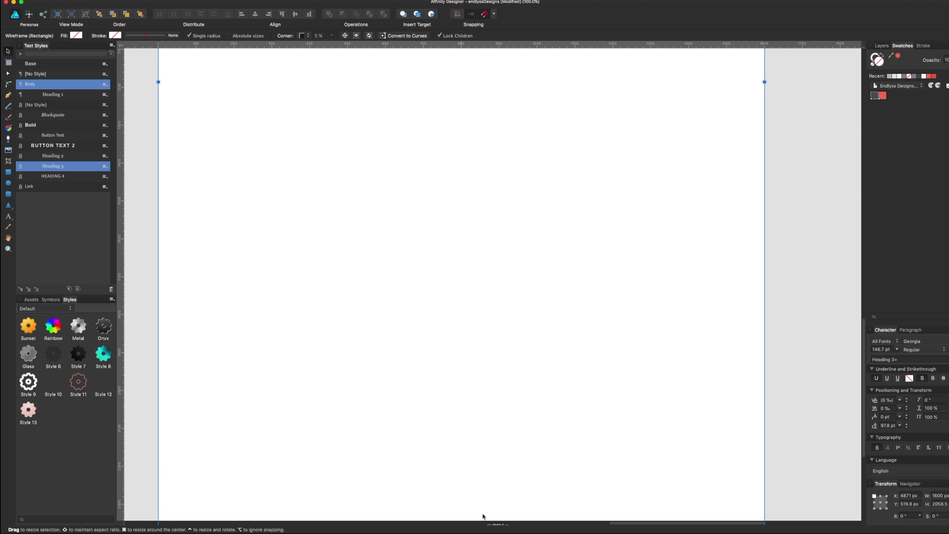
scroll(461, 207, up, 8)
scroll(461, 206, up, 2)
key(super+Tab)
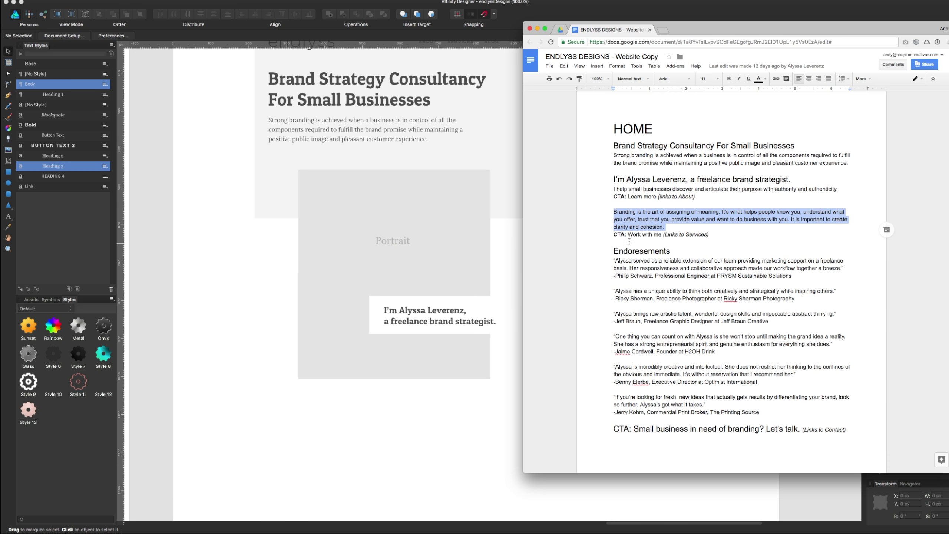
Select the word 'Endoresements' in the Google Docs copy and return to the wireframe
click(654, 234)
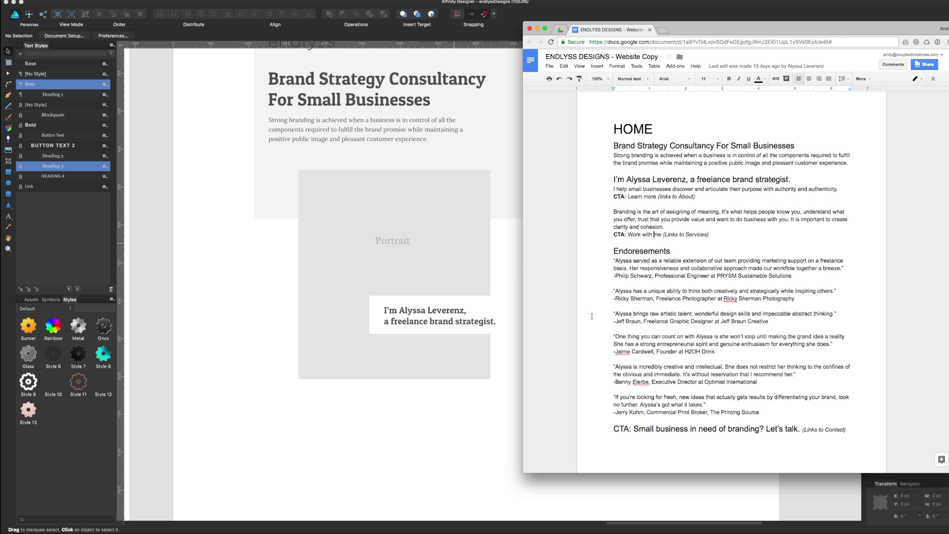
double_click(630, 252)
key(ctrl+c)
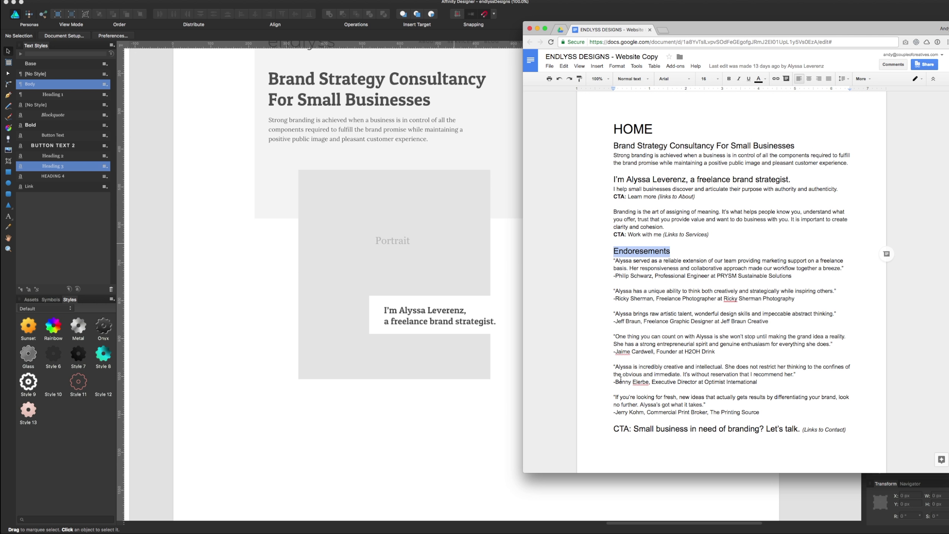
click(450, 437)
mouse_move(550, 398)
mouse_down()
mouse_move(556, 345)
mouse_move(561, 363)
mouse_up()
Paste the 'Endoresements' text as artistic text below the Portrait block
click(415, 132)
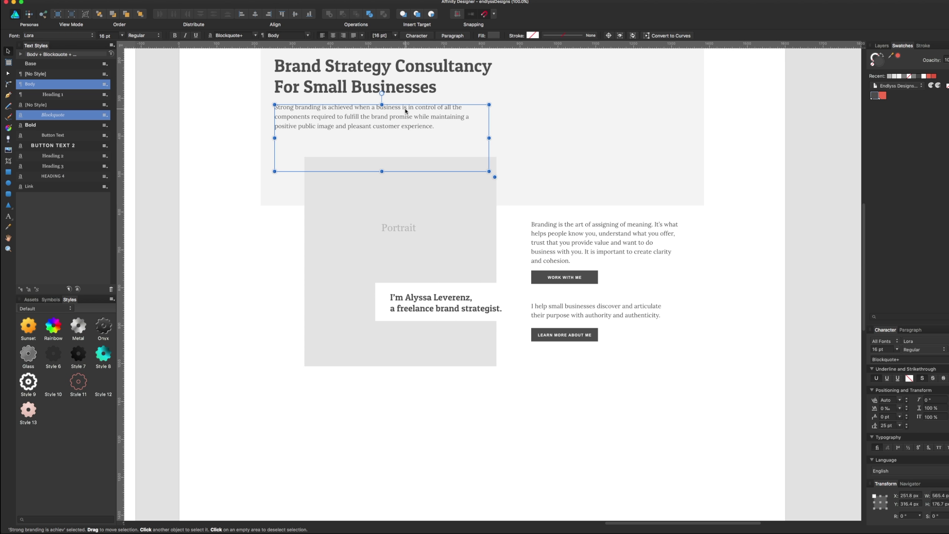
mouse_move(353, 366)
mouse_down()
mouse_move(366, 311)
mouse_move(358, 208)
mouse_up()
key(t)
click(316, 269)
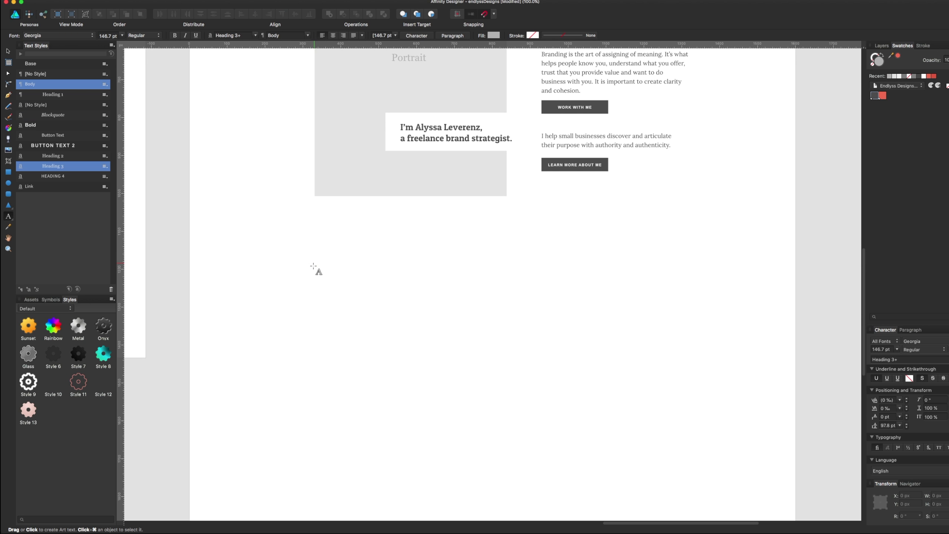
key(ctrl+v)
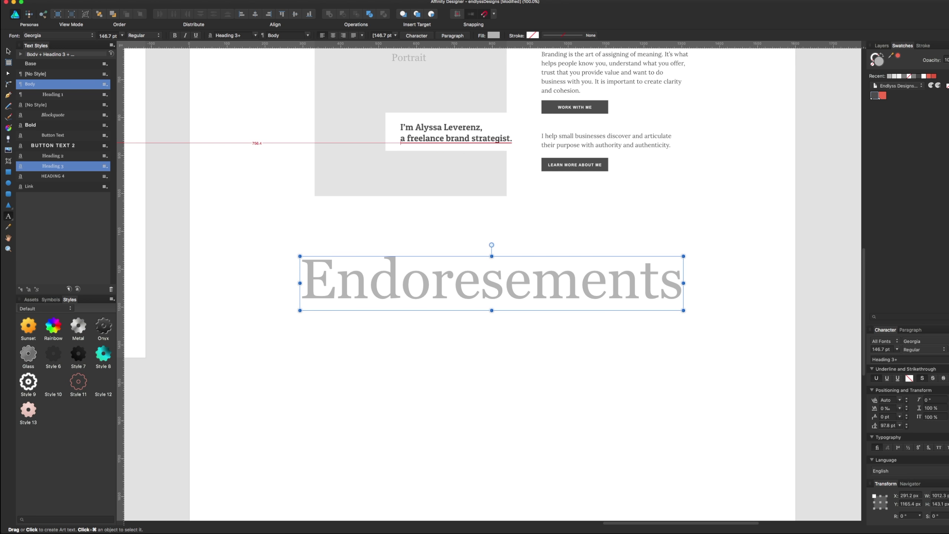
key(Escape)
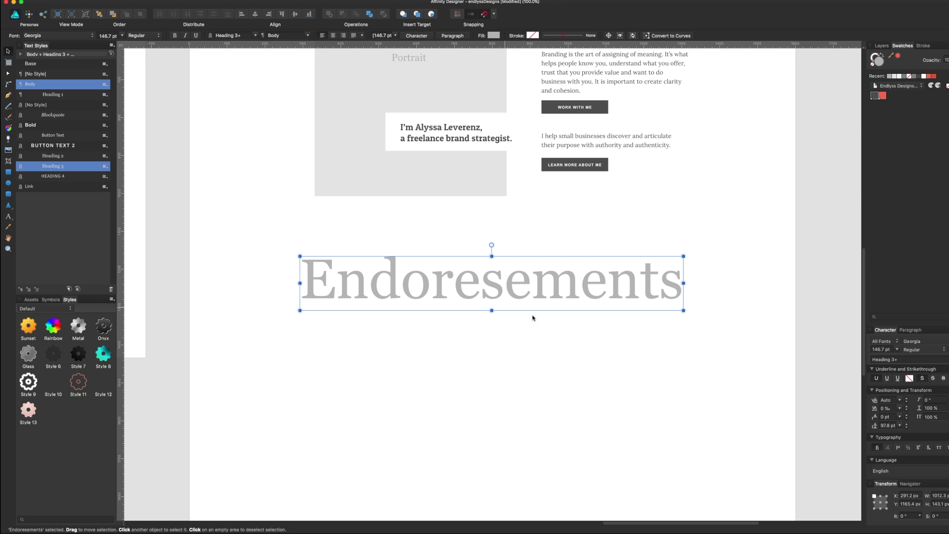
Shrink the heading to about 243×34 px and set its font to Patua One
drag(683, 310, 414, 288)
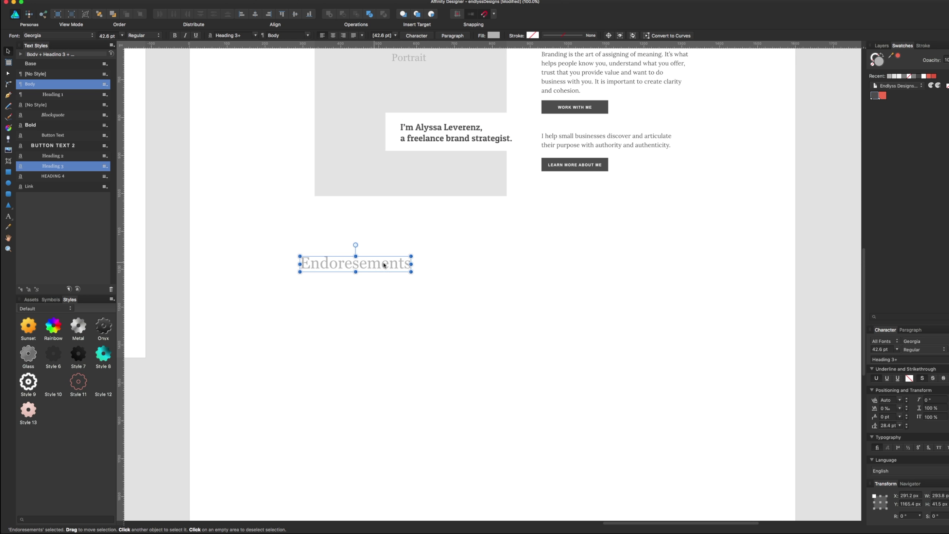
click(916, 344)
click(915, 343)
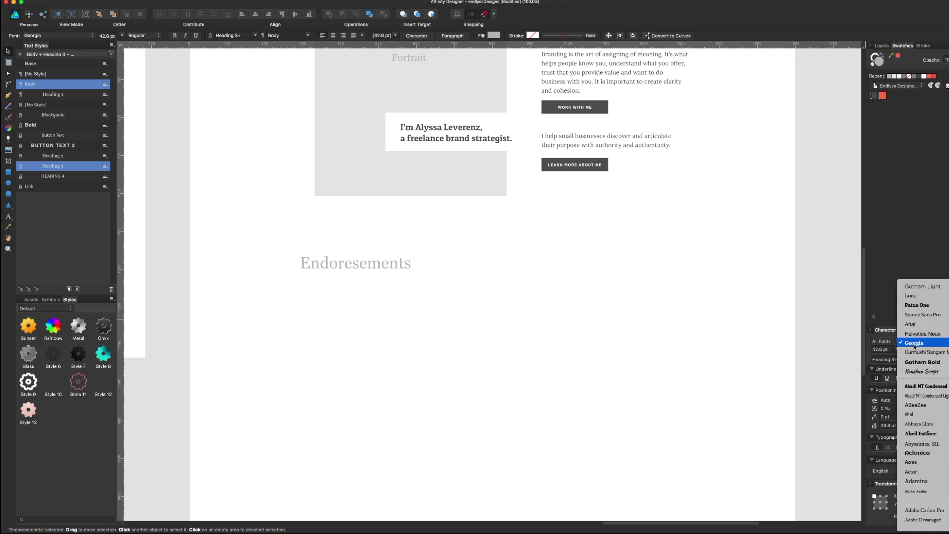
click(912, 305)
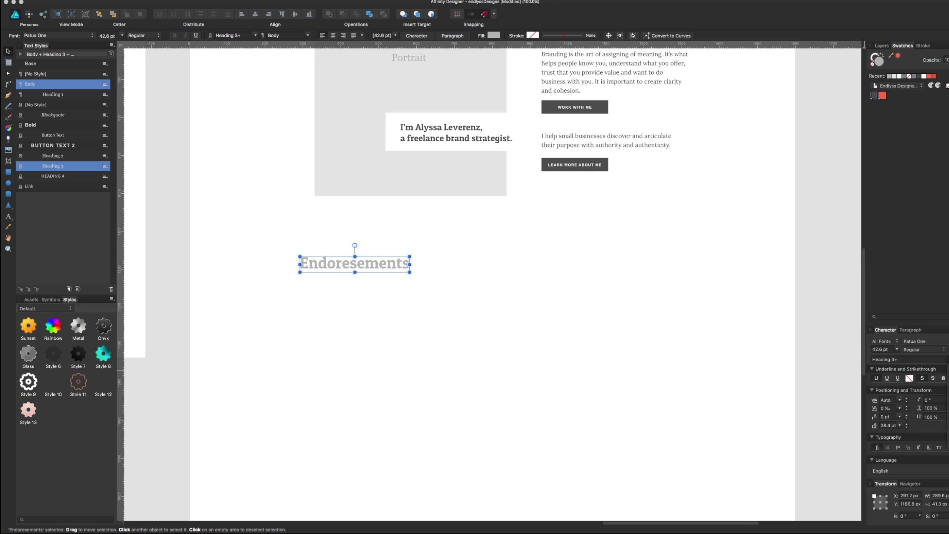
click(597, 312)
scroll(388, 207, up, 5)
scroll(391, 218, up, 4)
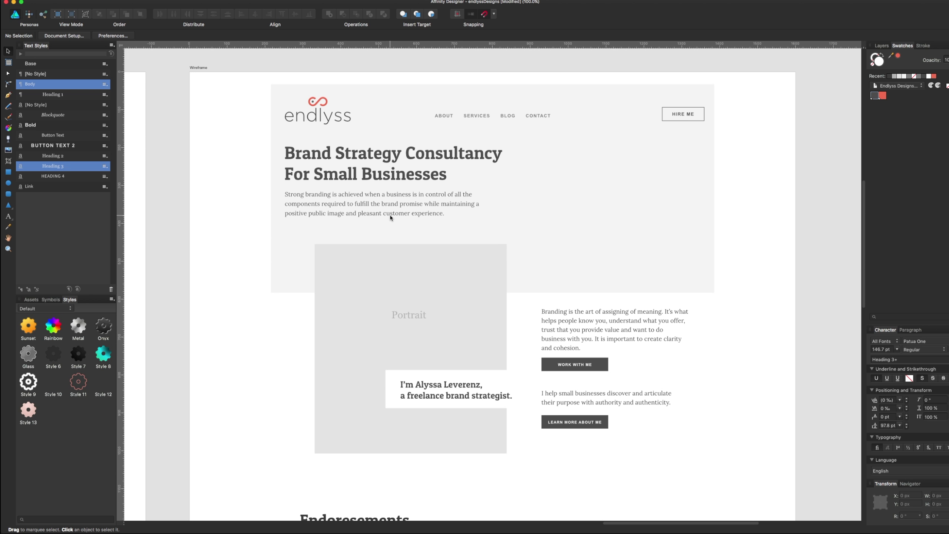
Move the copied heading lower on the page and set it to 36 pt
click(387, 157)
scroll(382, 238, down, 7)
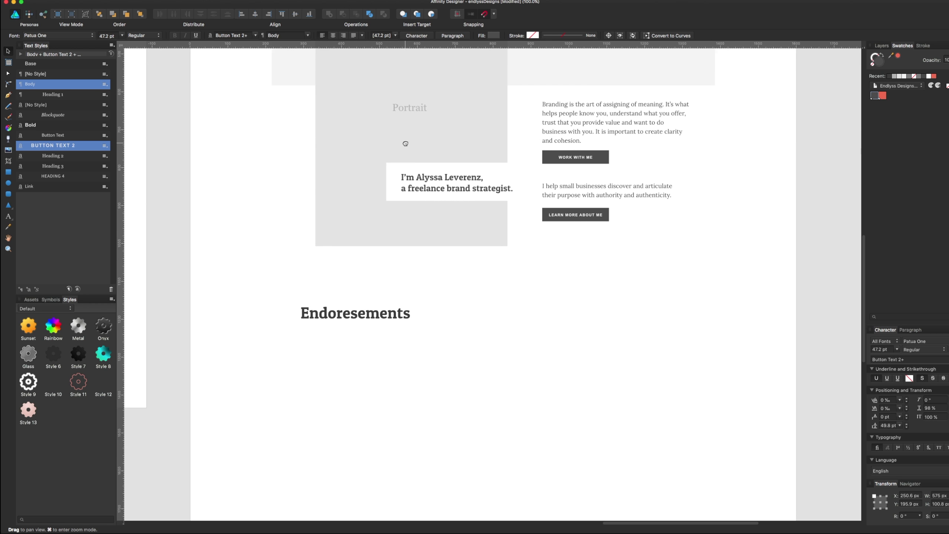
click(383, 310)
key(super+z)
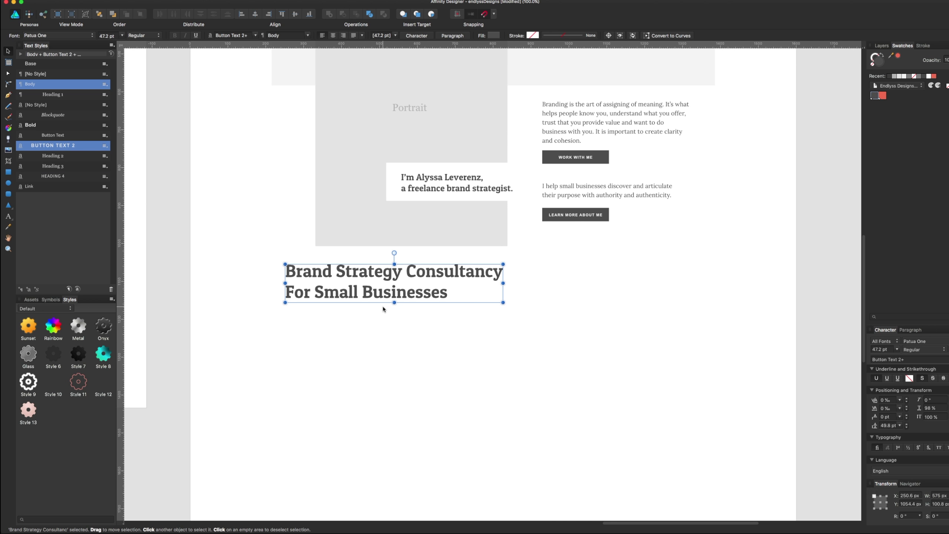
drag(384, 295, 383, 316)
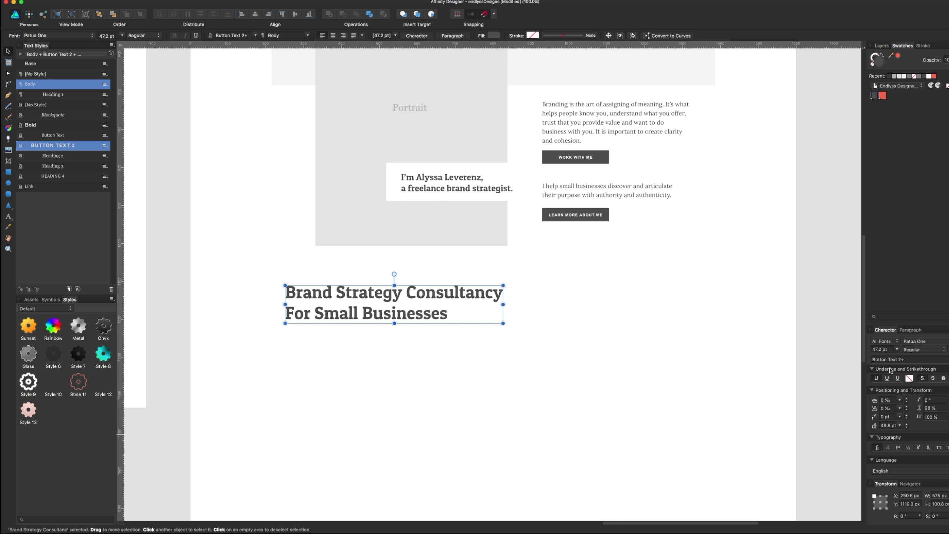
click(898, 352)
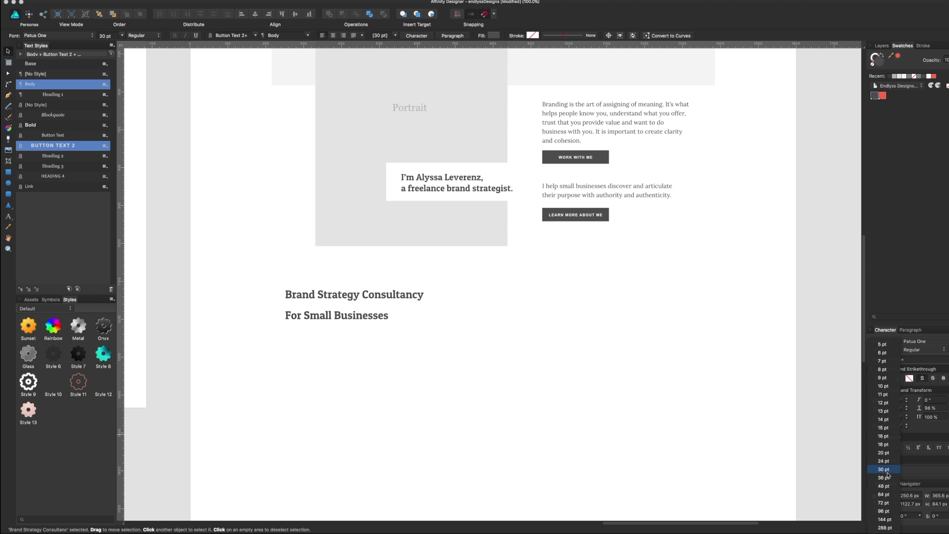
click(884, 477)
Retype the heading text as 'What people are saying...'
triple_click(301, 317)
key(ctrl+a)
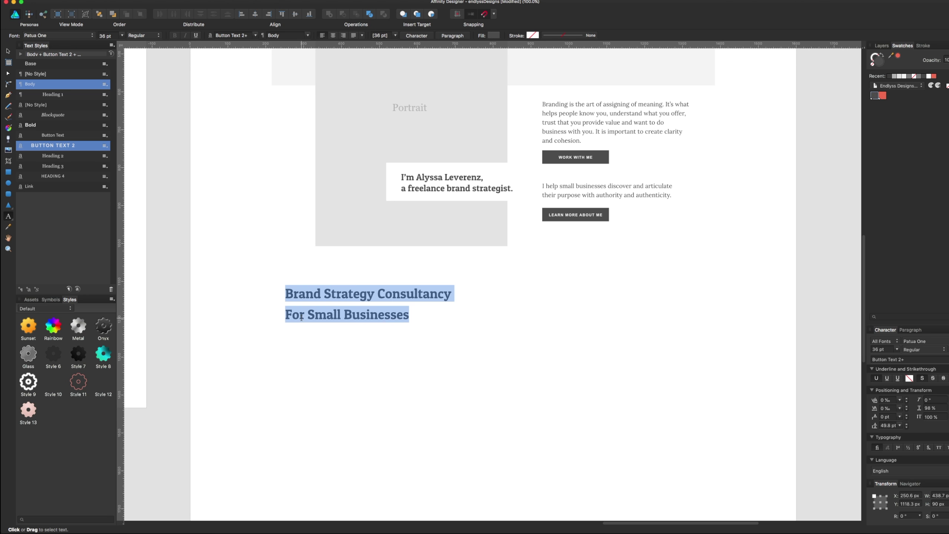
text(What )
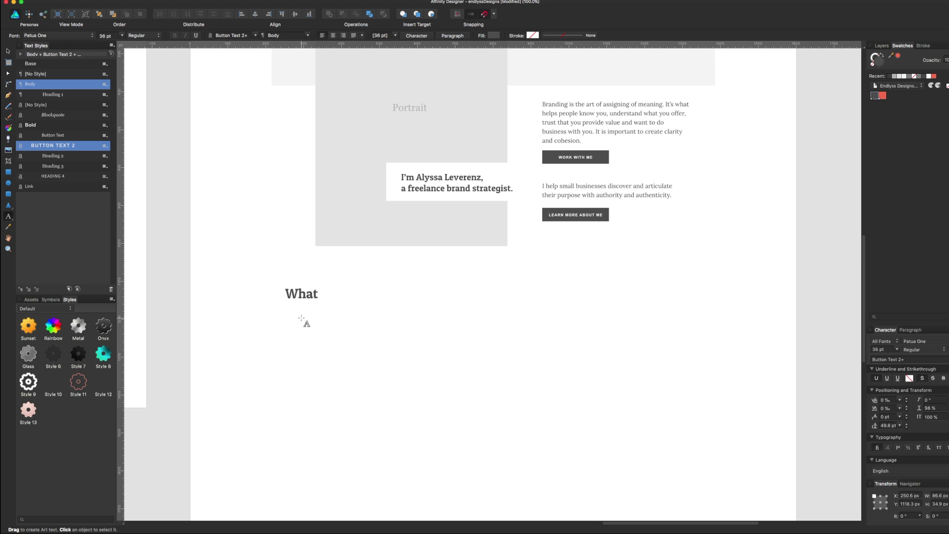
text(peopl)
text(e are sayin)
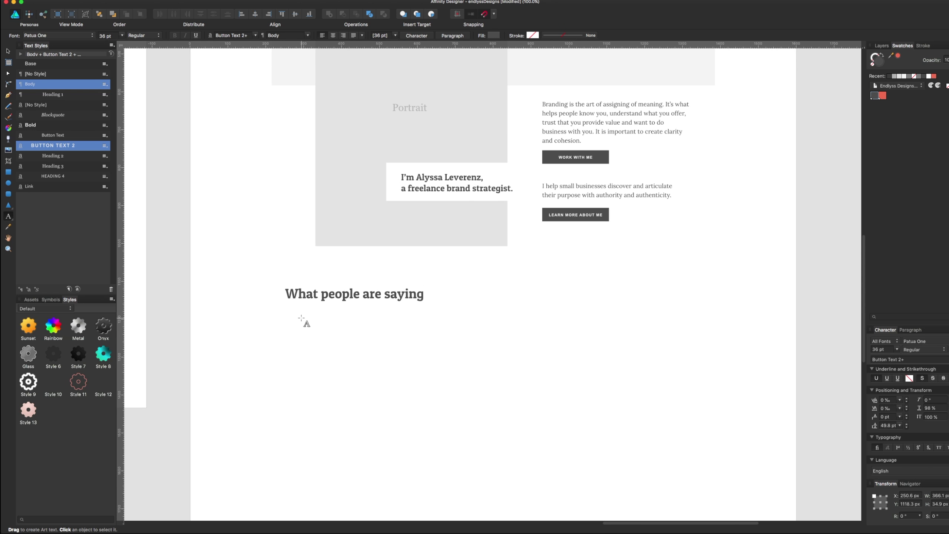
text(...)
key(Escape)
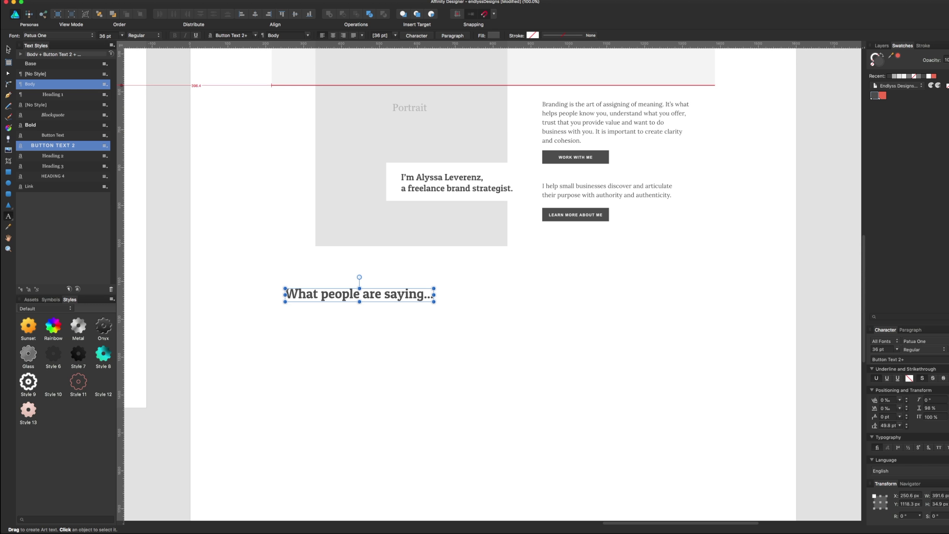
click(8, 50)
click(602, 385)
scroll(603, 386, up, 5)
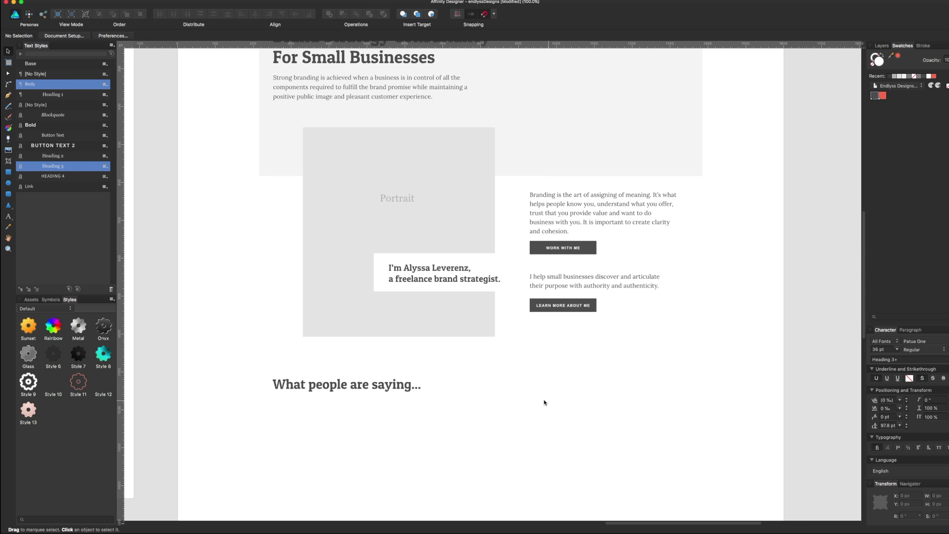
Centre the 'What people are saying...' heading horizontally using the layout guides
drag(381, 385, 524, 387)
key(ctrl+semicolon)
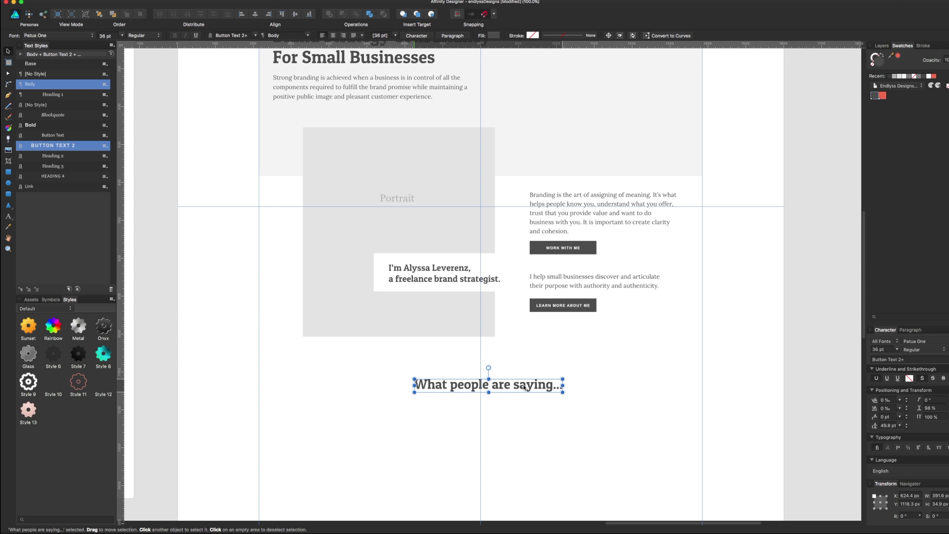
scroll(504, 396, up, 4)
scroll(482, 407, up, 1)
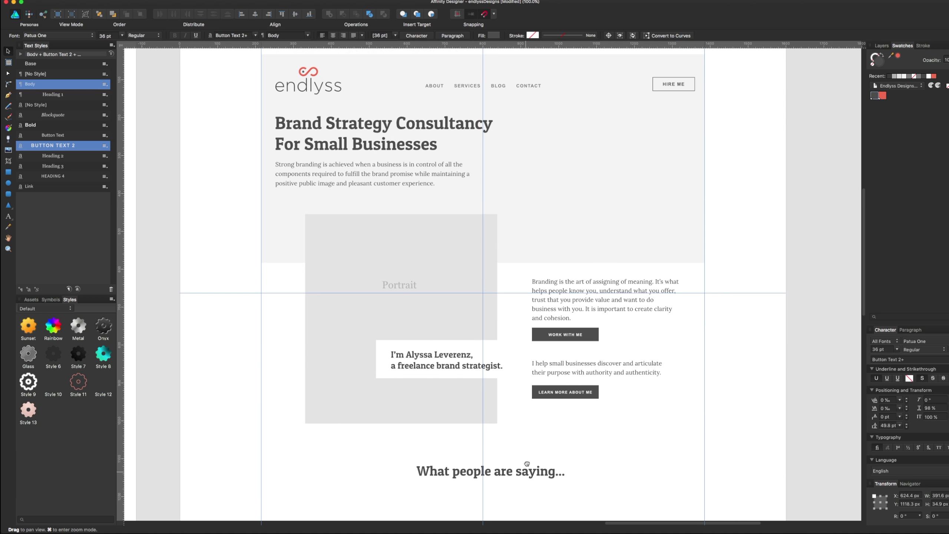
click(476, 410)
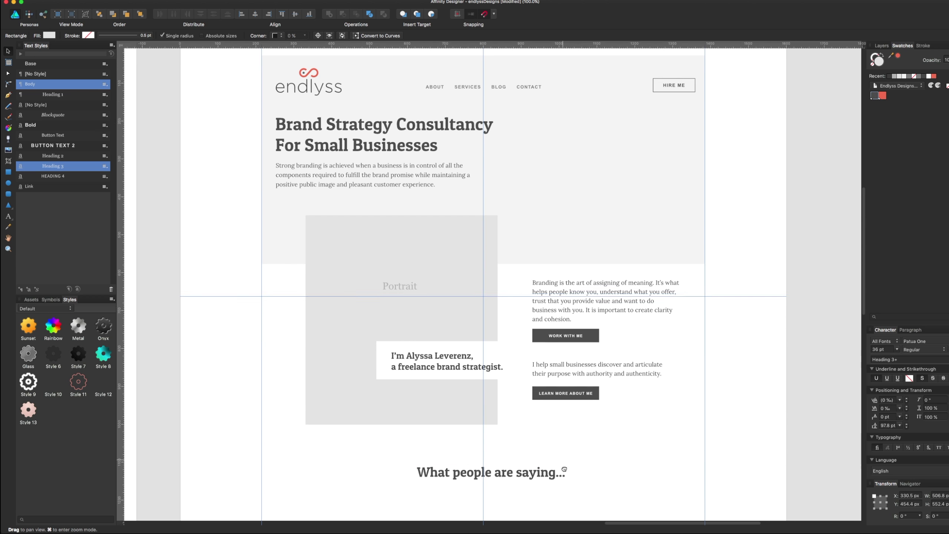
scroll(523, 430, down, 5)
click(557, 374)
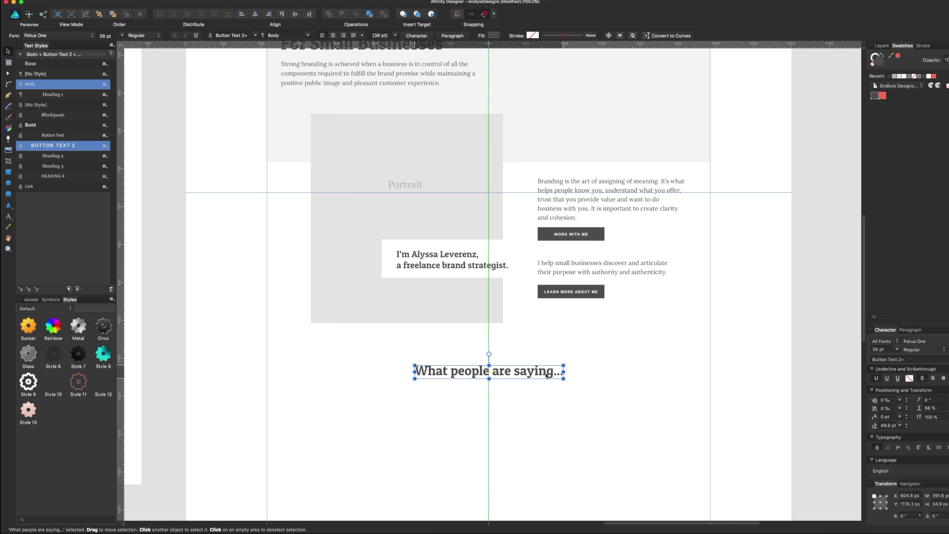
click(540, 413)
key(super+Tab)
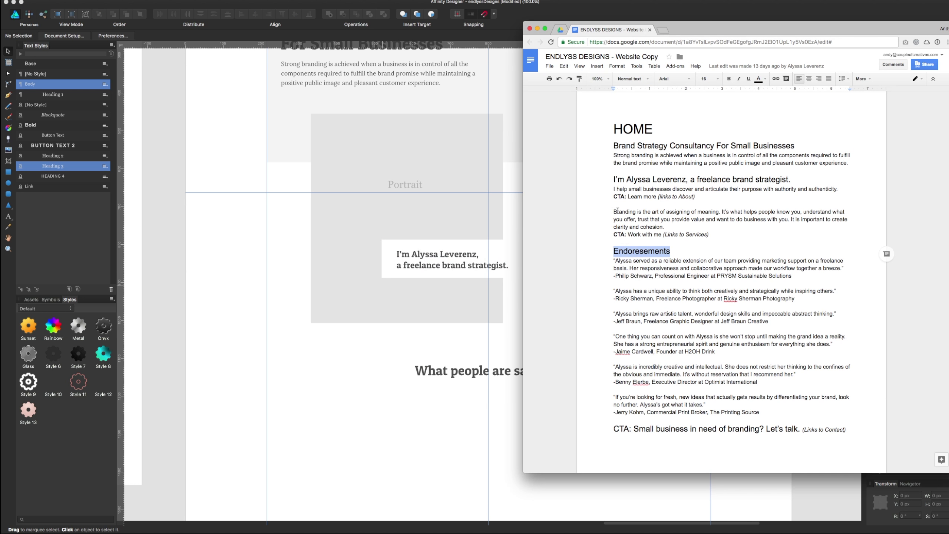
Paste the first endorsement quote and attribution into a new text frame below the heading
drag(792, 276, 611, 261)
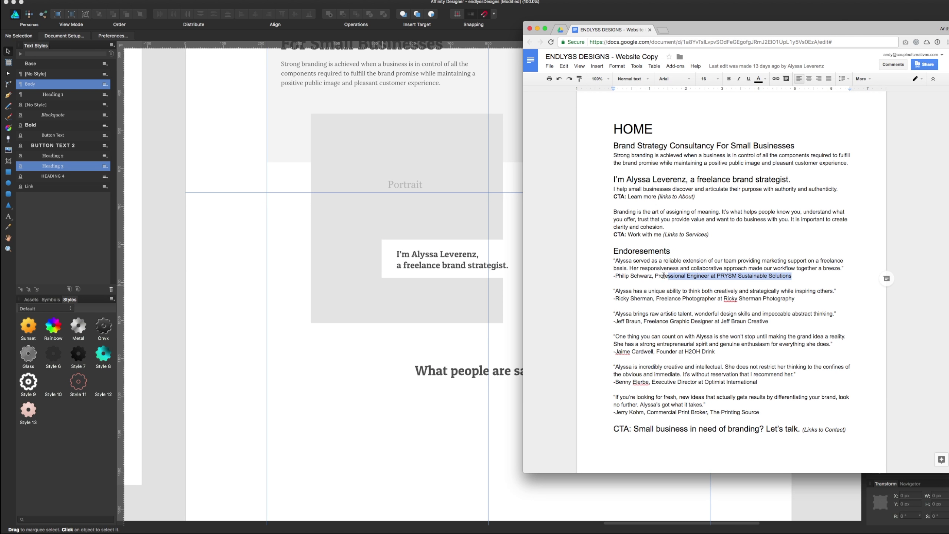
key(super+Tab)
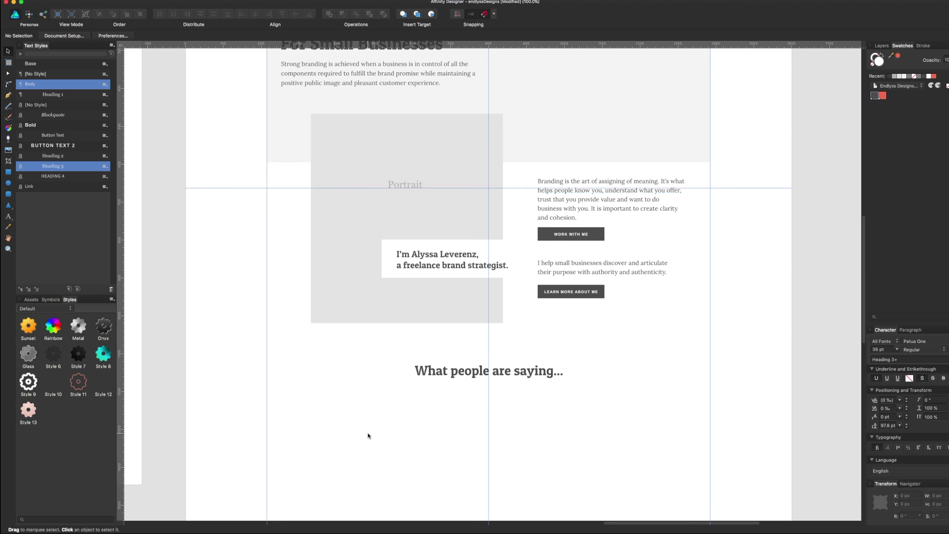
scroll(367, 433, down, 5)
key(t)
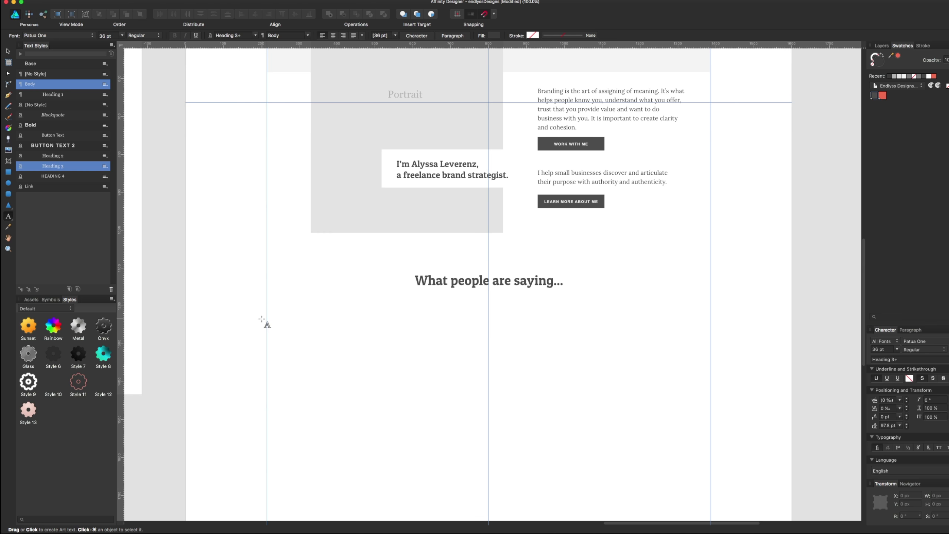
mouse_move(267, 322)
mouse_down()
mouse_move(290, 343)
mouse_move(370, 379)
mouse_up()
click(5, 219)
click(42, 228)
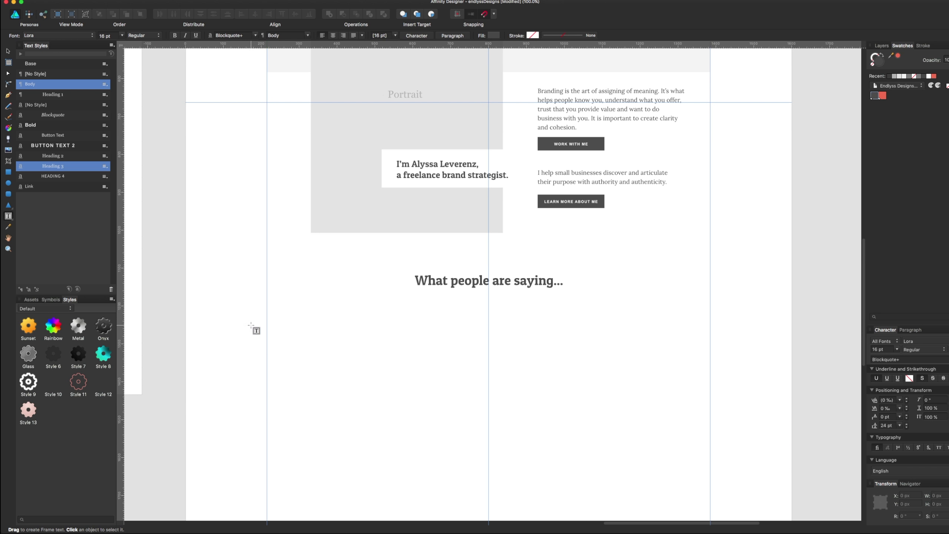
drag(267, 326, 450, 407)
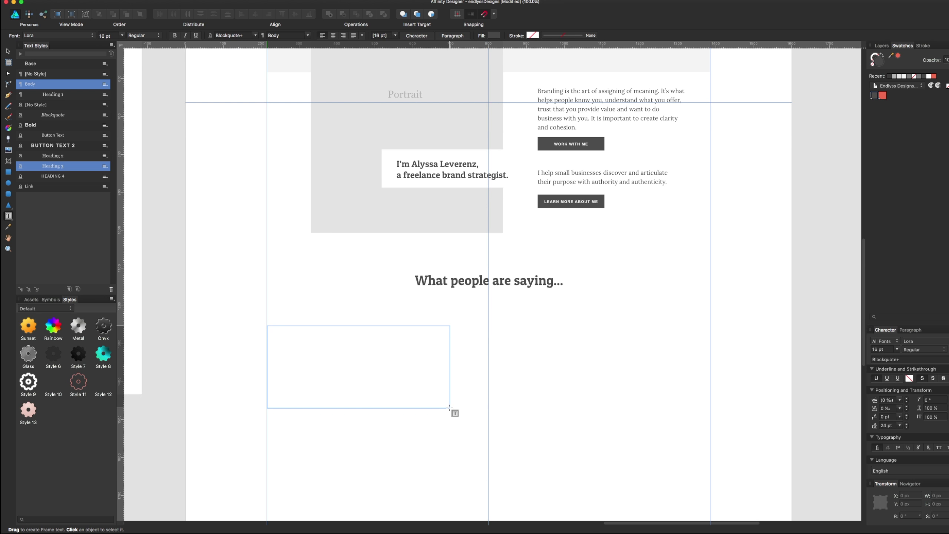
key(super+v)
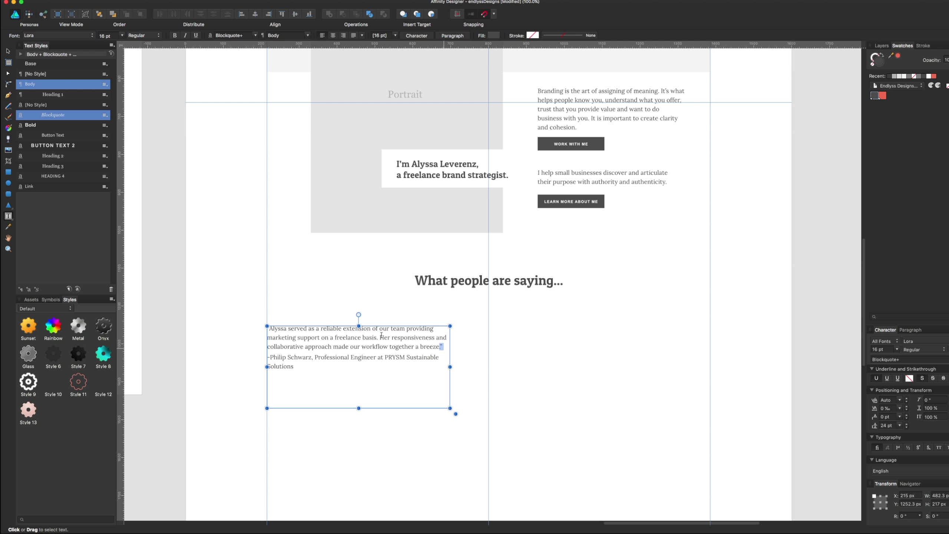
Set the quote text to 18 pt italic
drag(381, 335, 277, 321)
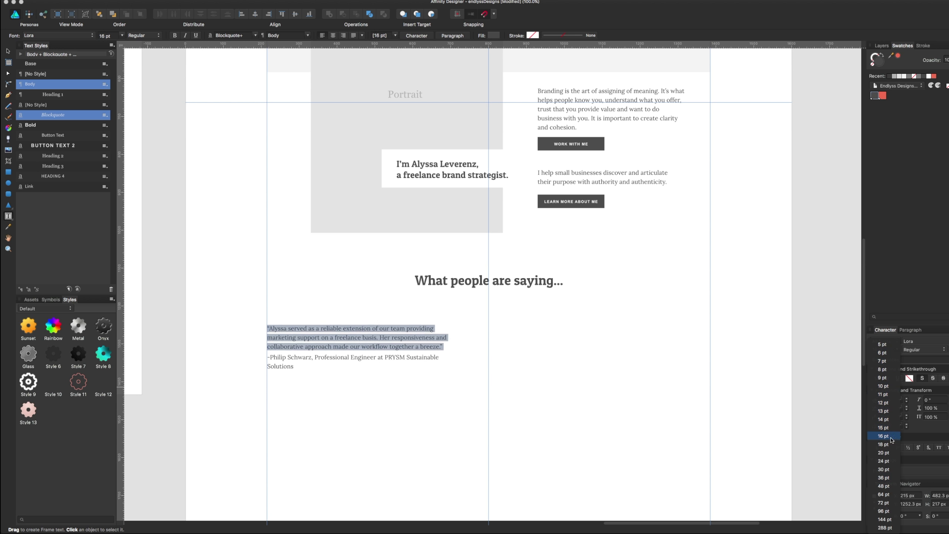
click(888, 443)
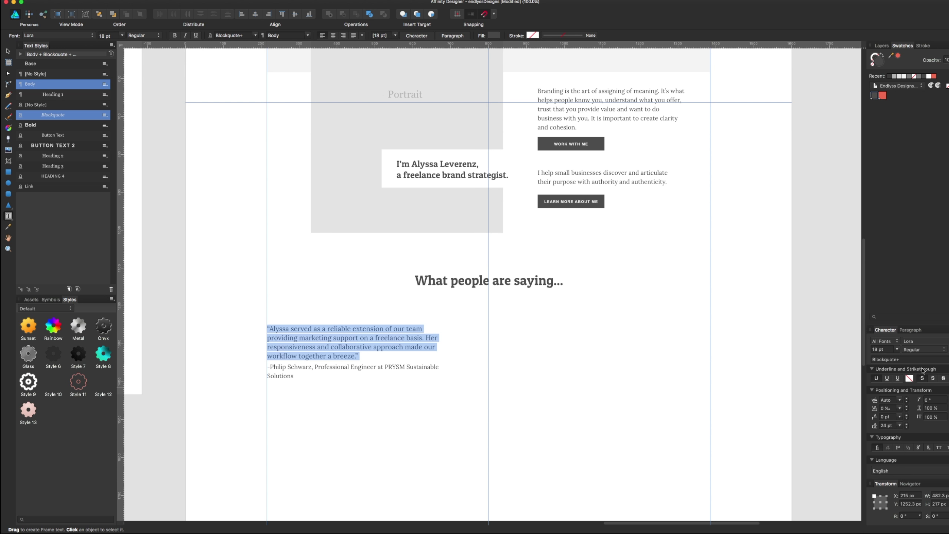
click(923, 349)
click(910, 342)
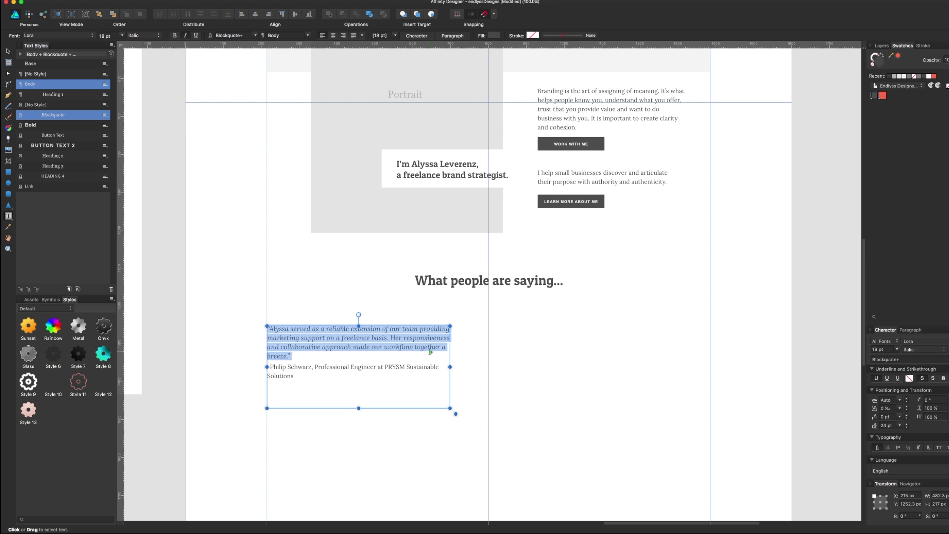
drag(293, 375, 258, 368)
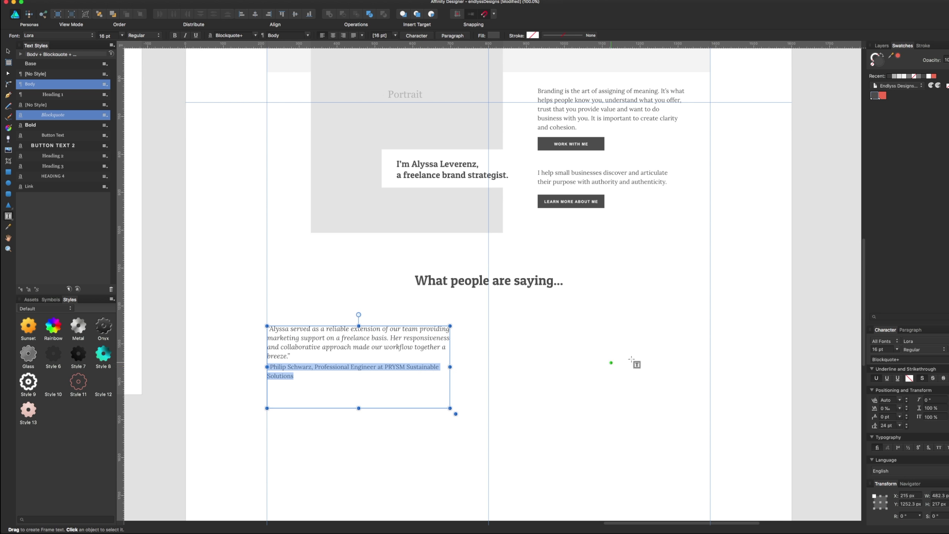
Set the attribution to Arial at 13 pt and right-align it
click(911, 341)
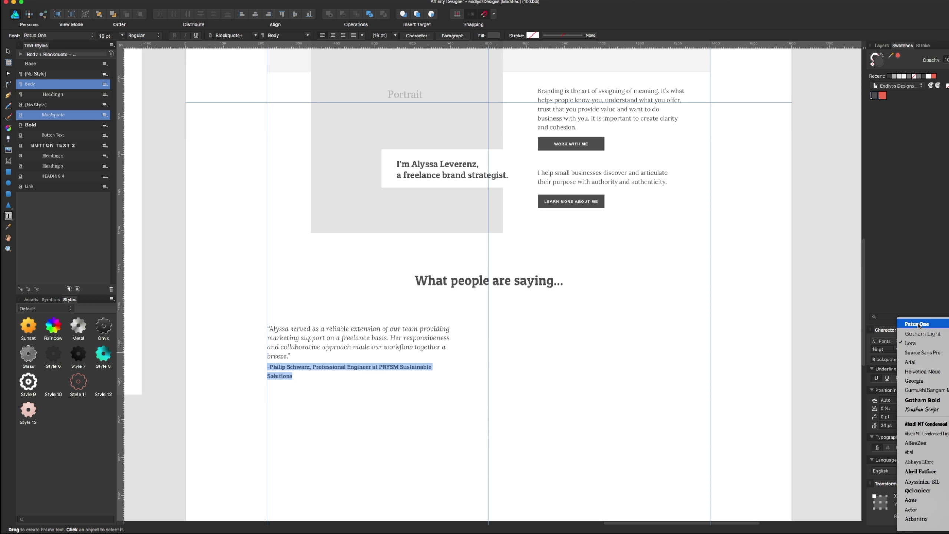
click(917, 324)
click(901, 350)
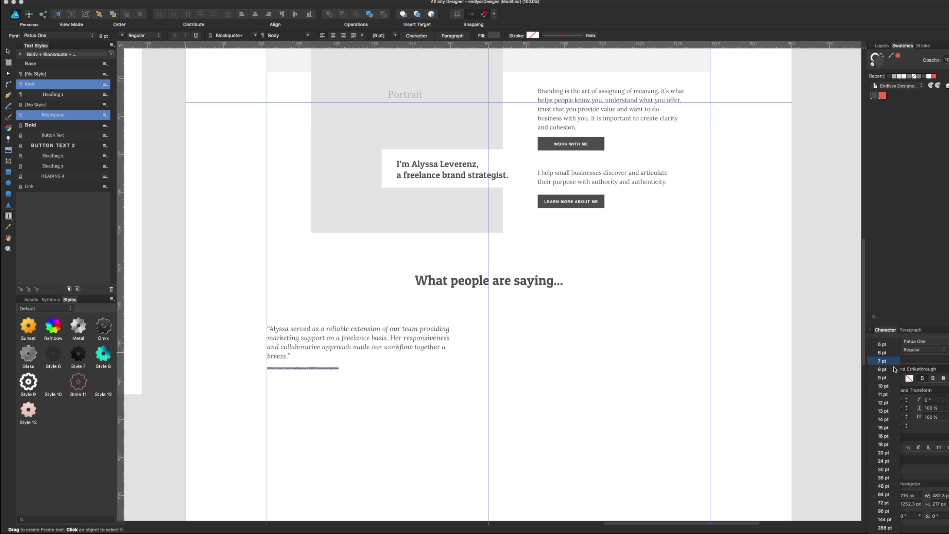
click(882, 411)
click(915, 341)
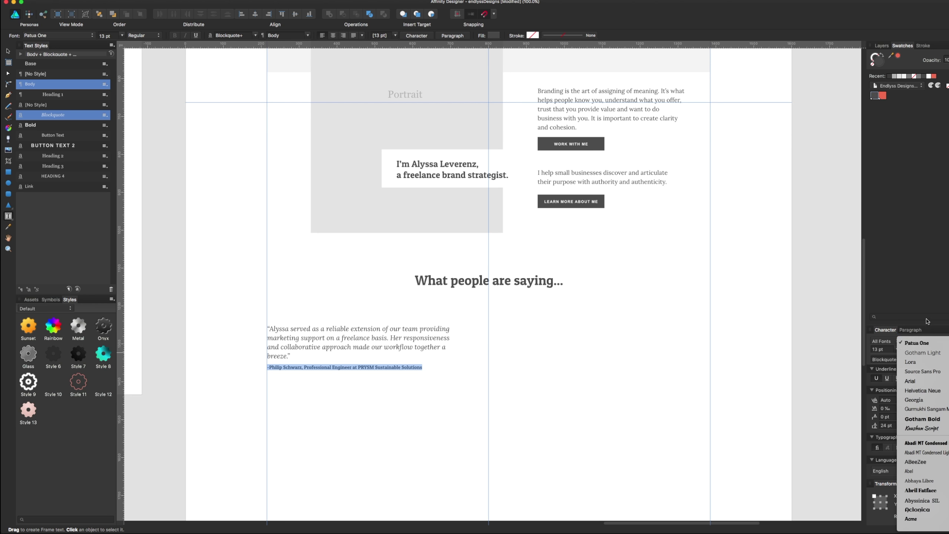
click(920, 381)
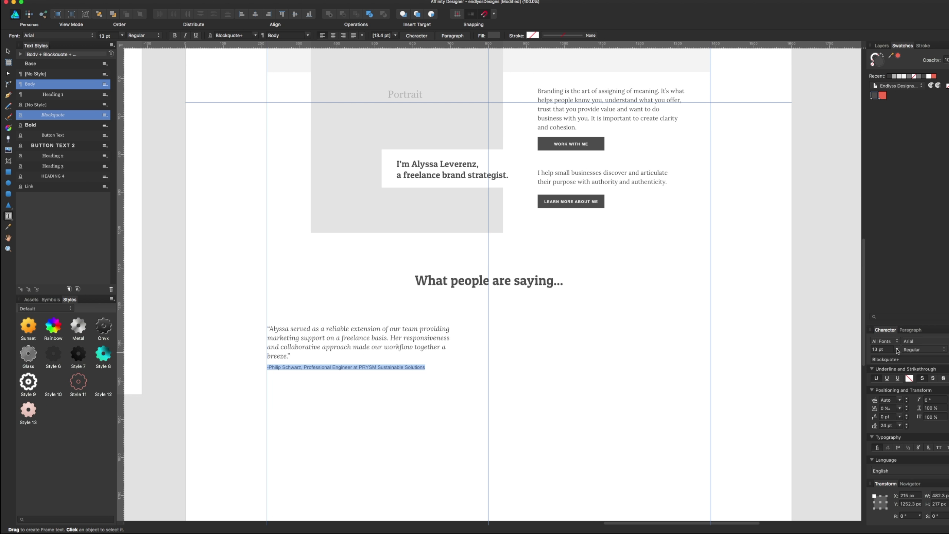
click(921, 330)
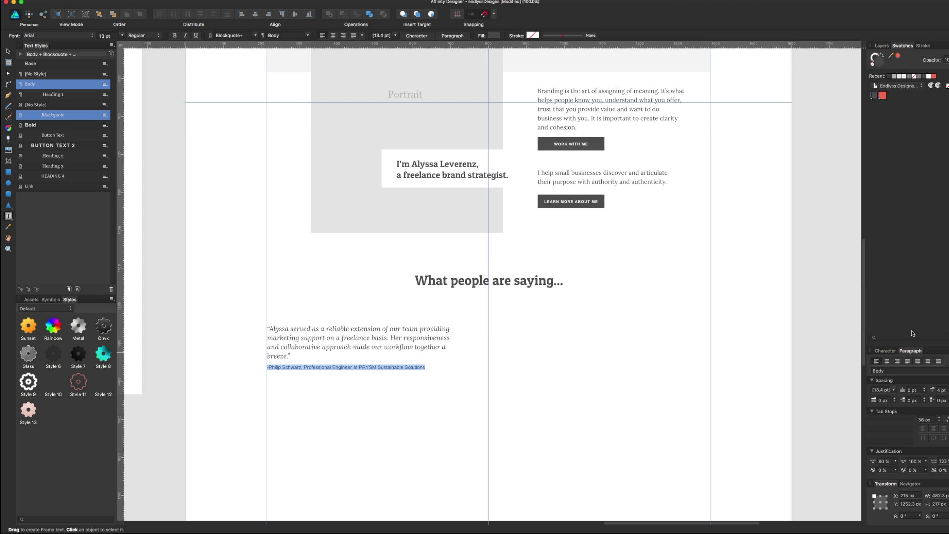
click(899, 361)
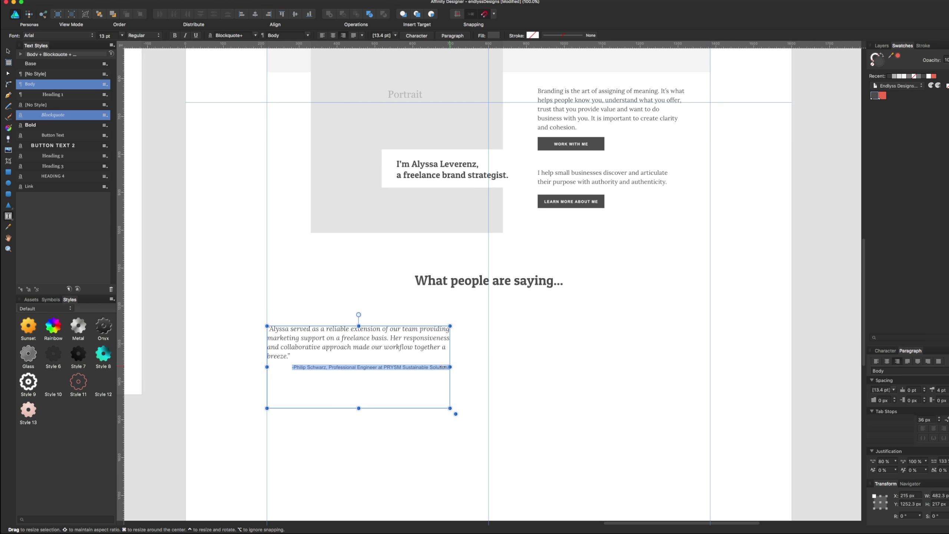
Narrow the testimonial frame to about 433 px and reposition it so the quote reflows
drag(443, 367, 431, 363)
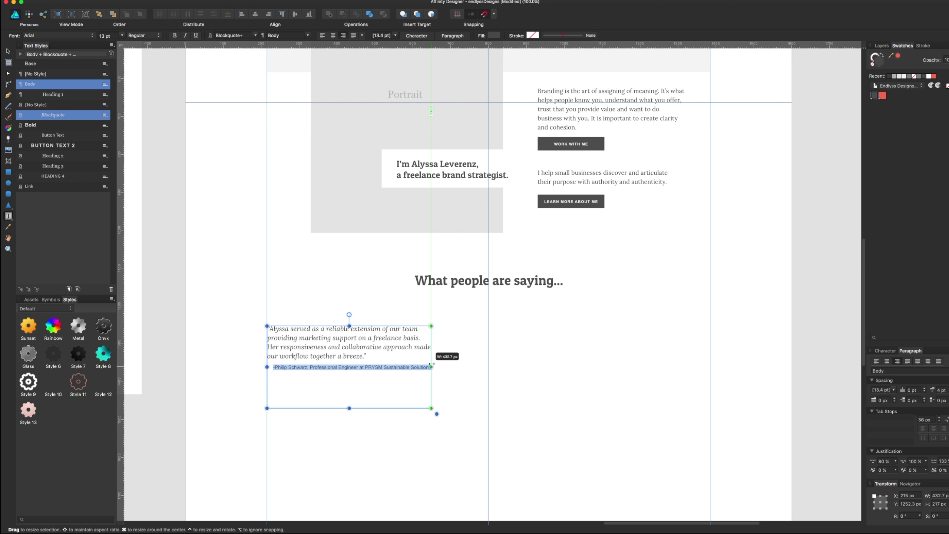
key(Escape)
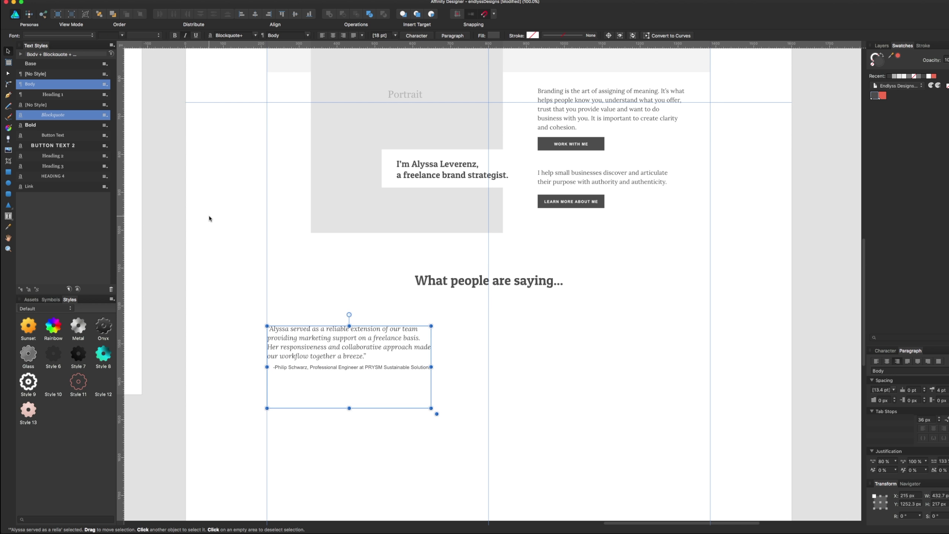
key(Escape)
scroll(343, 294, down, 2)
scroll(343, 294, right, 2)
click(273, 319)
drag(274, 319, 295, 320)
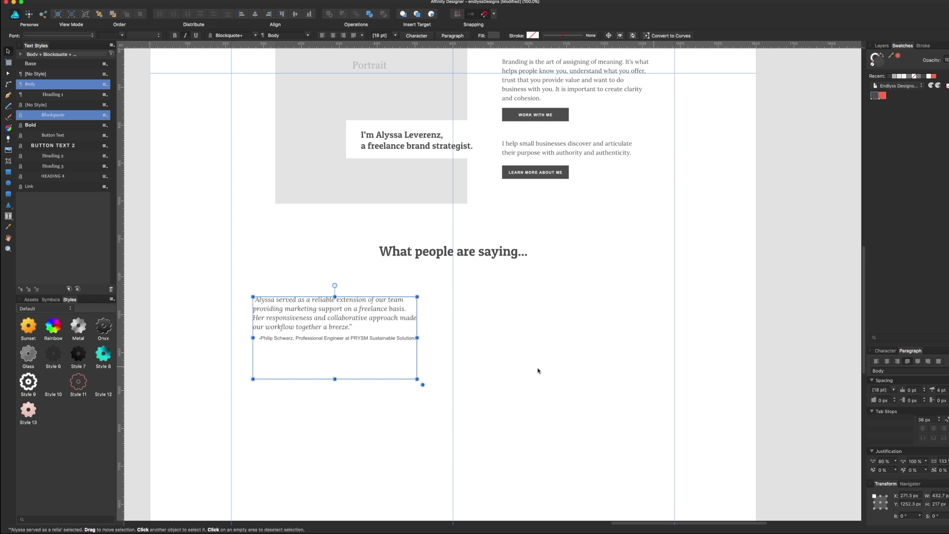
key(t)
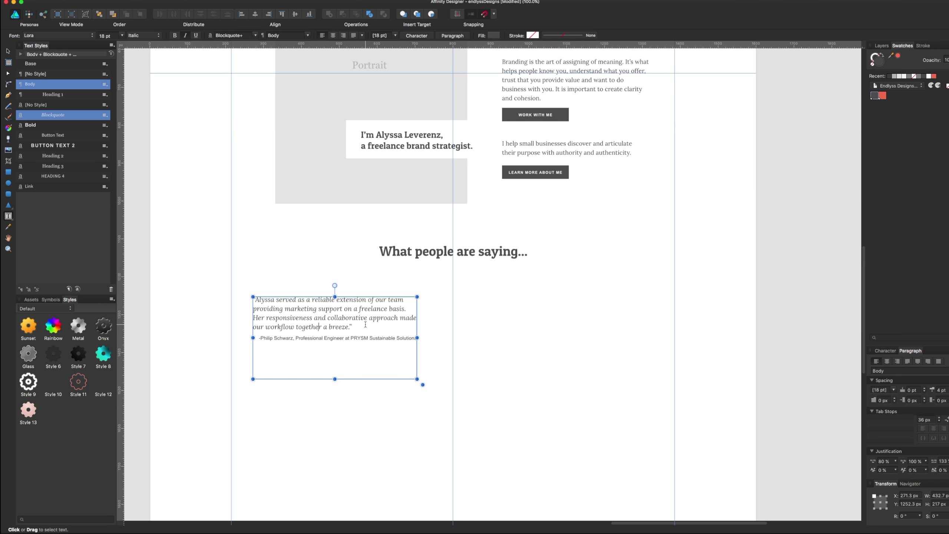
drag(417, 338, 453, 337)
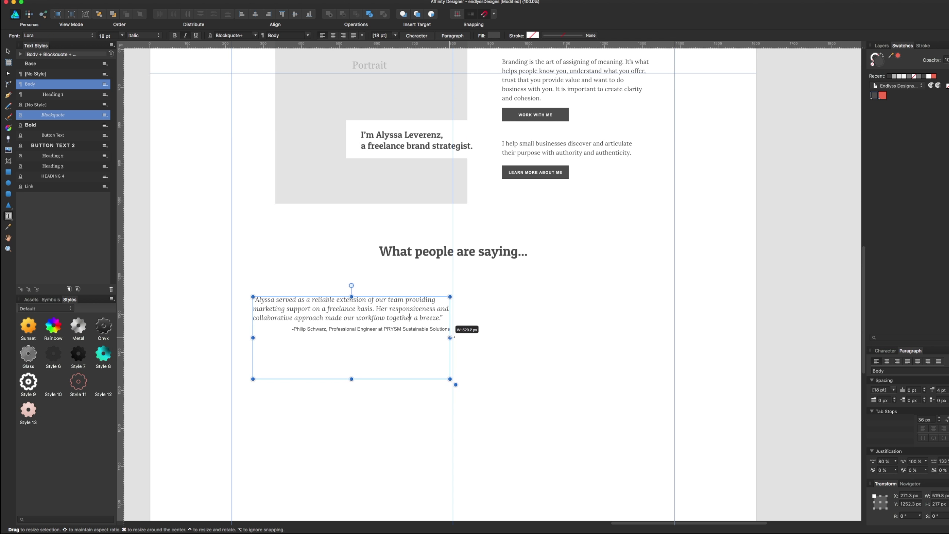
drag(452, 337, 452, 337)
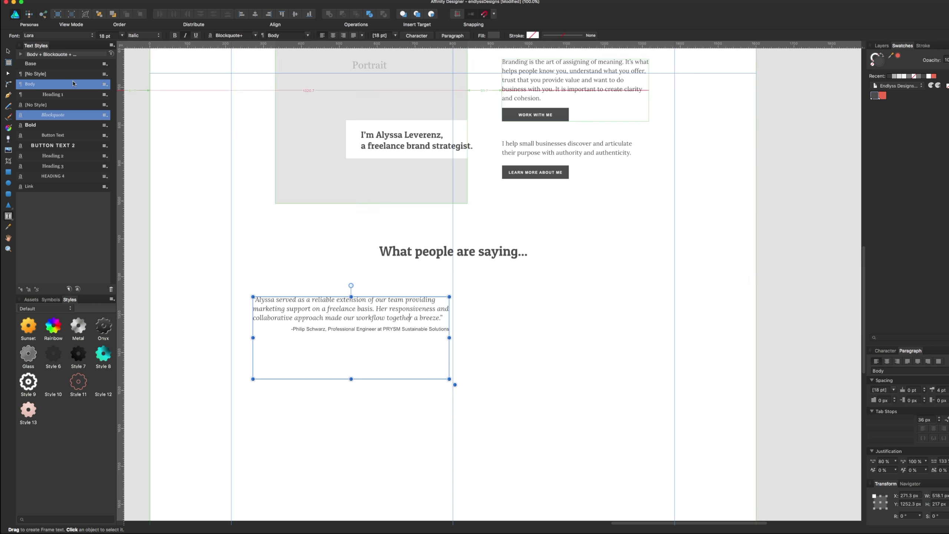
click(8, 51)
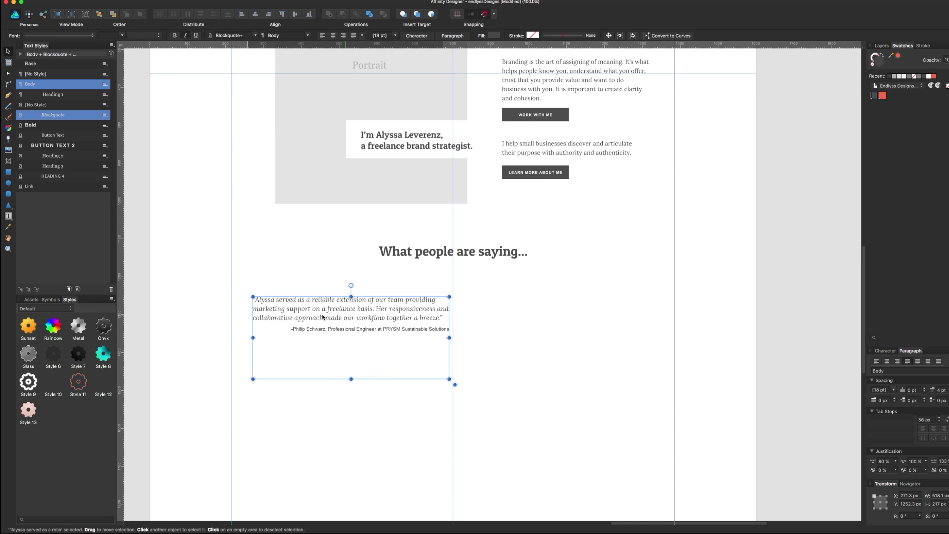
mouse_move(322, 317)
mouse_down()
mouse_move(310, 316)
mouse_move(519, 353)
mouse_up()
Raise the space above the attribution line to 35 pt
double_click(310, 315)
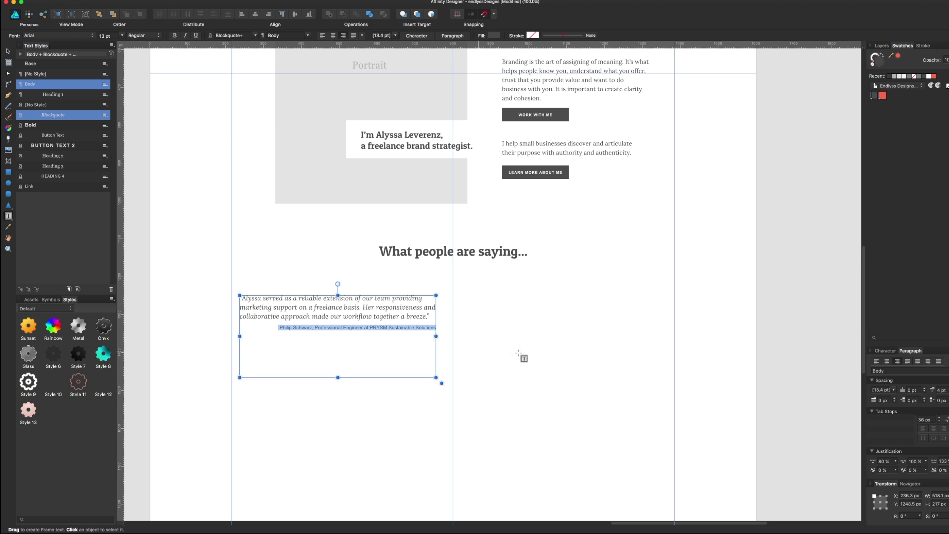
click(882, 350)
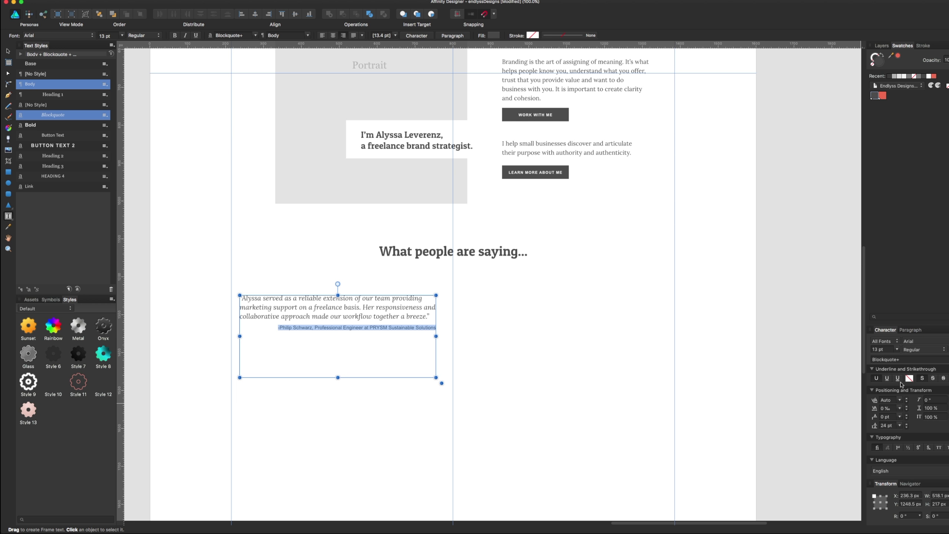
click(906, 424)
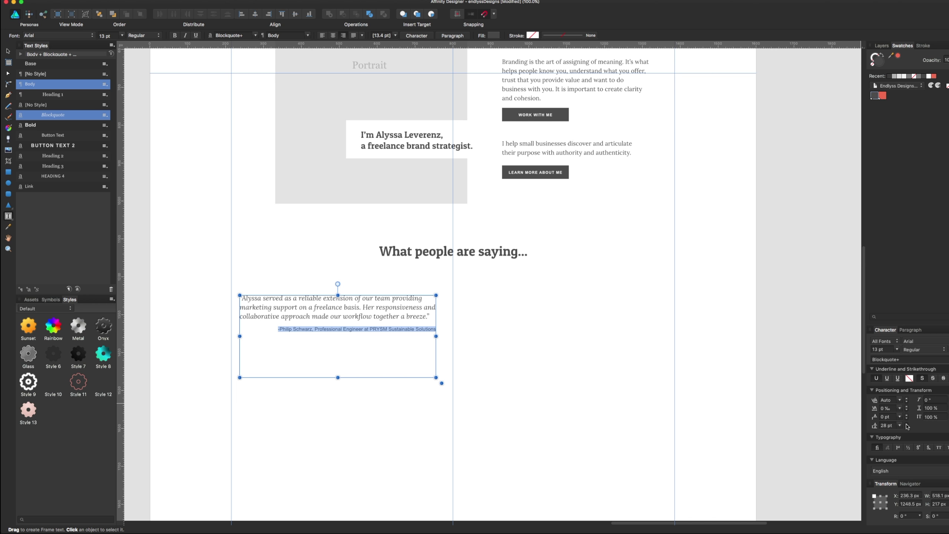
click(905, 425)
click(905, 424)
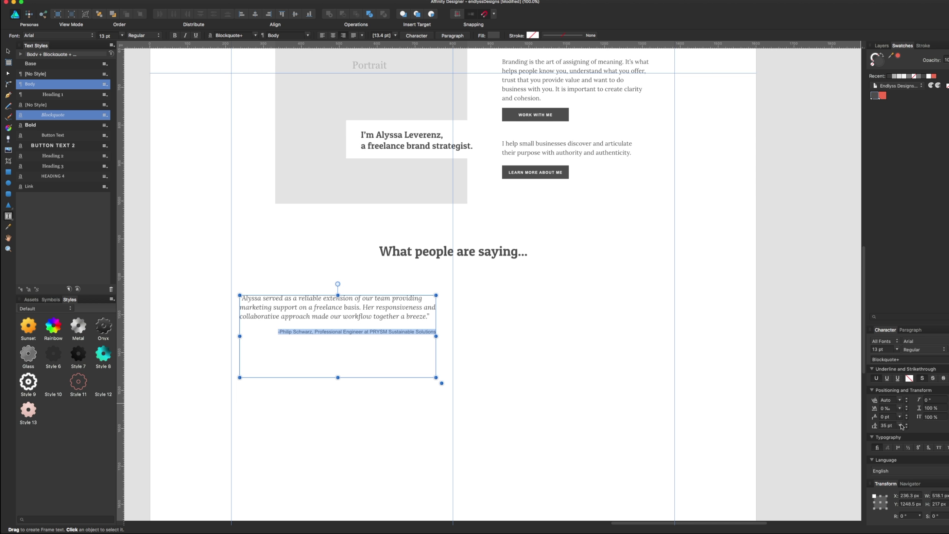
click(7, 50)
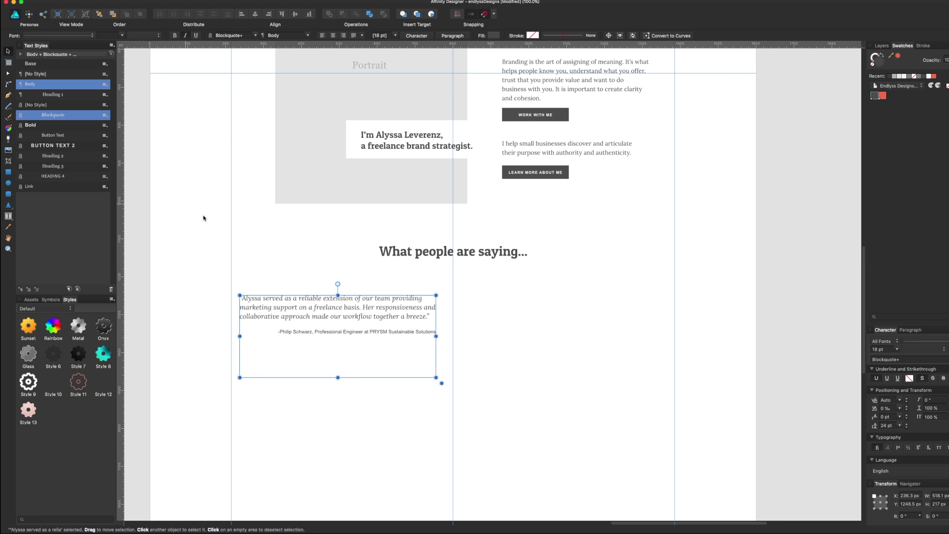
click(203, 216)
Move and narrow the quote frame to fit into the left column
scroll(317, 284, up, 2)
click(349, 334)
drag(349, 334, 345, 334)
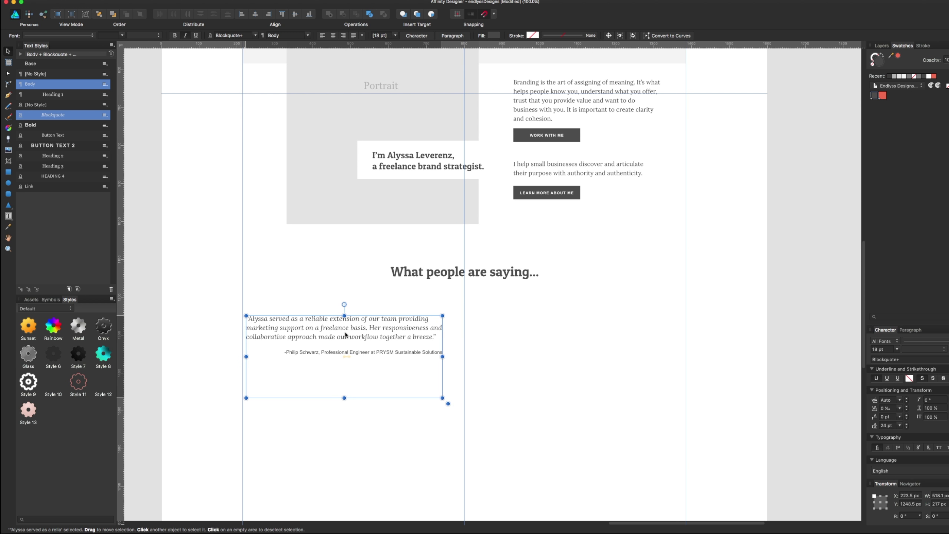
drag(246, 356, 264, 356)
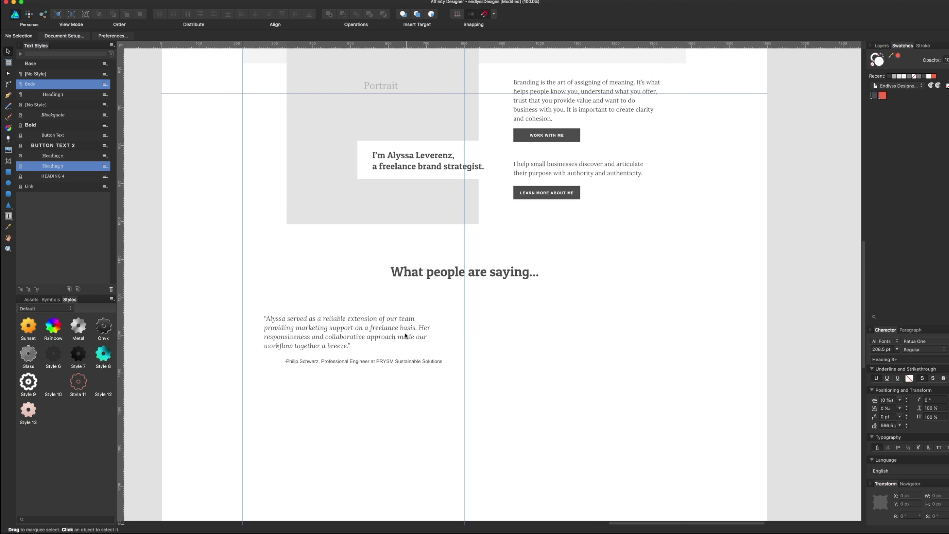
drag(430, 385, 418, 371)
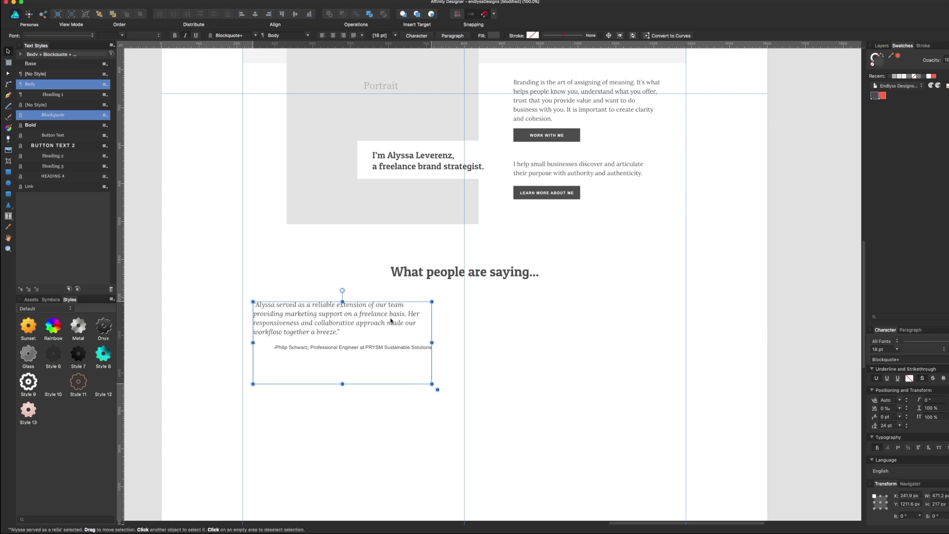
Left-align the attribution and replace its leading hyphen with an em dash
triple_click(406, 350)
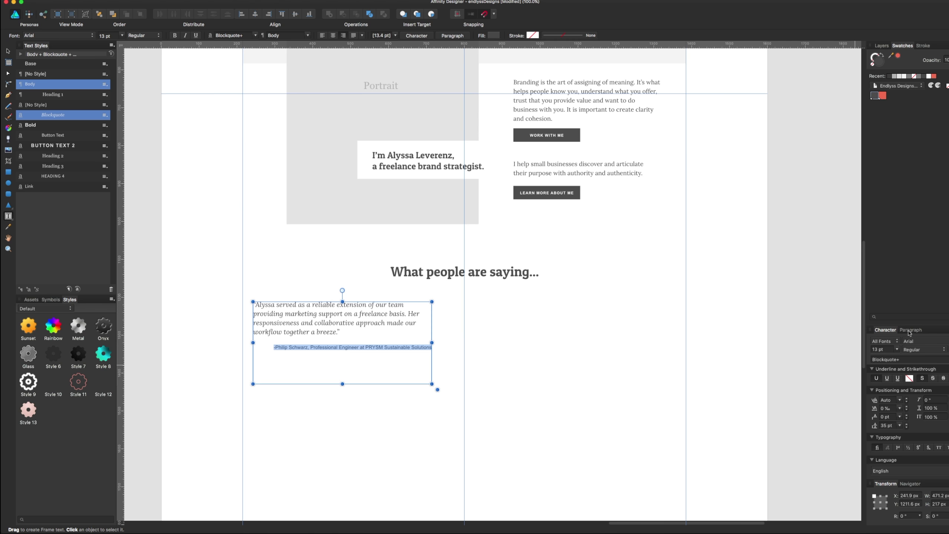
click(910, 330)
click(876, 360)
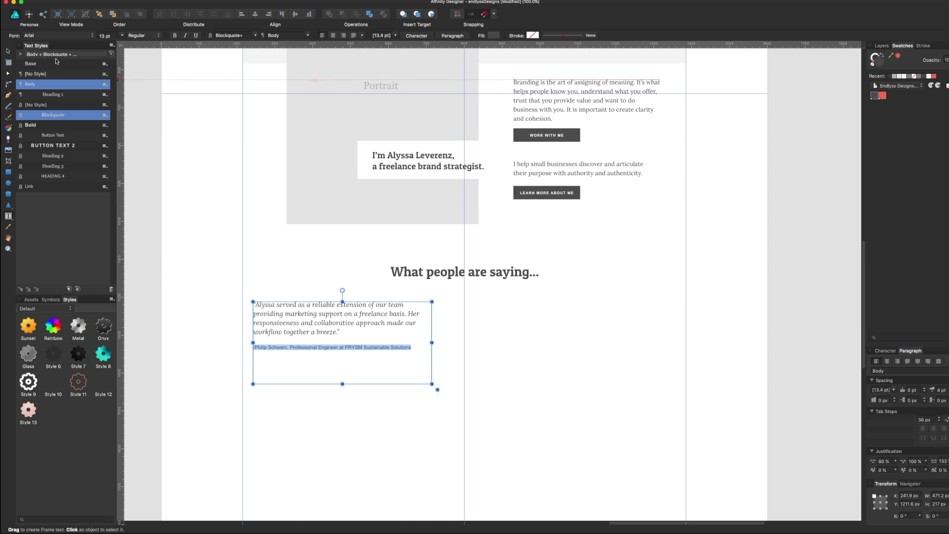
click(257, 349)
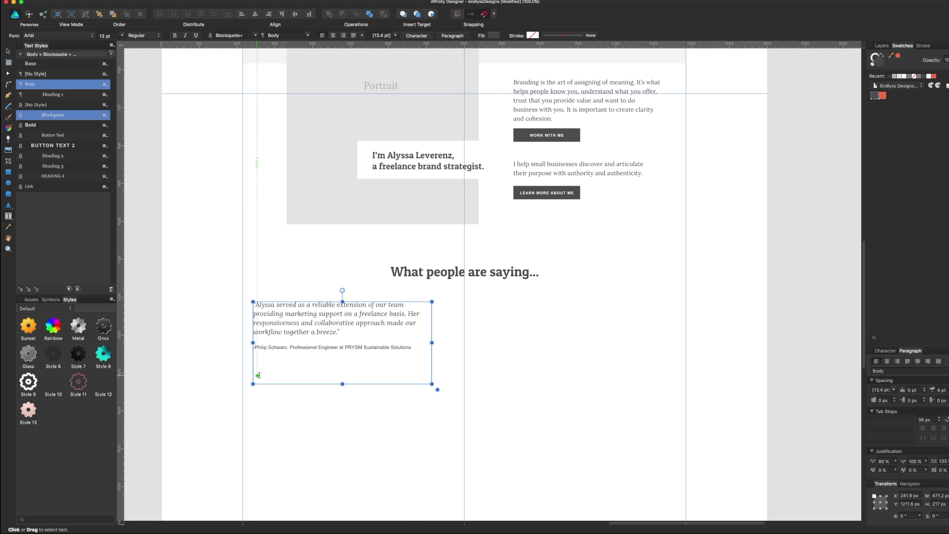
key(BackSpace)
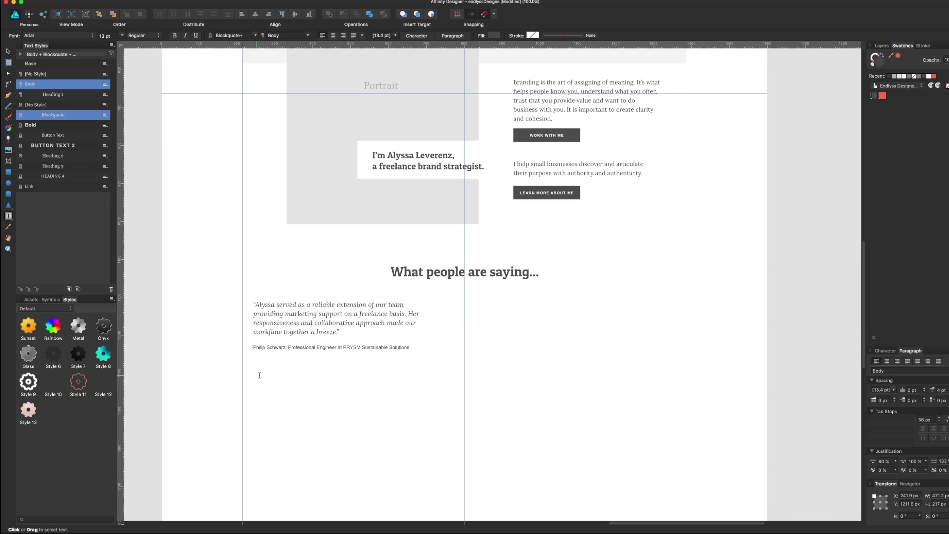
text(—)
key(Escape)
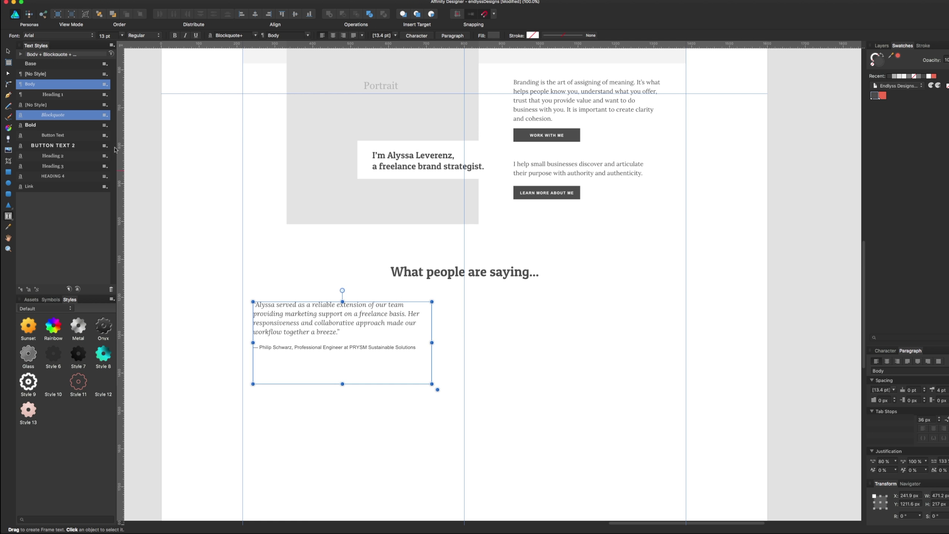
click(9, 49)
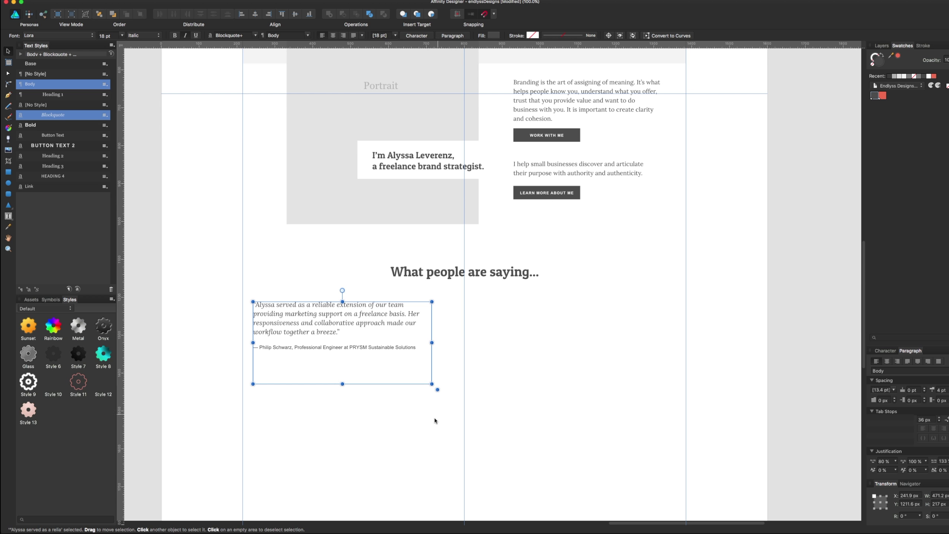
click(415, 430)
click(379, 328)
Snap the first quote frame to the left column guide, then select the second testimonial
mouse_move(379, 328)
mouse_down()
mouse_move(370, 327)
mouse_move(376, 311)
mouse_move(592, 312)
mouse_up()
click(434, 424)
scroll(409, 335, up, 1)
click(449, 470)
scroll(415, 439, right, 3)
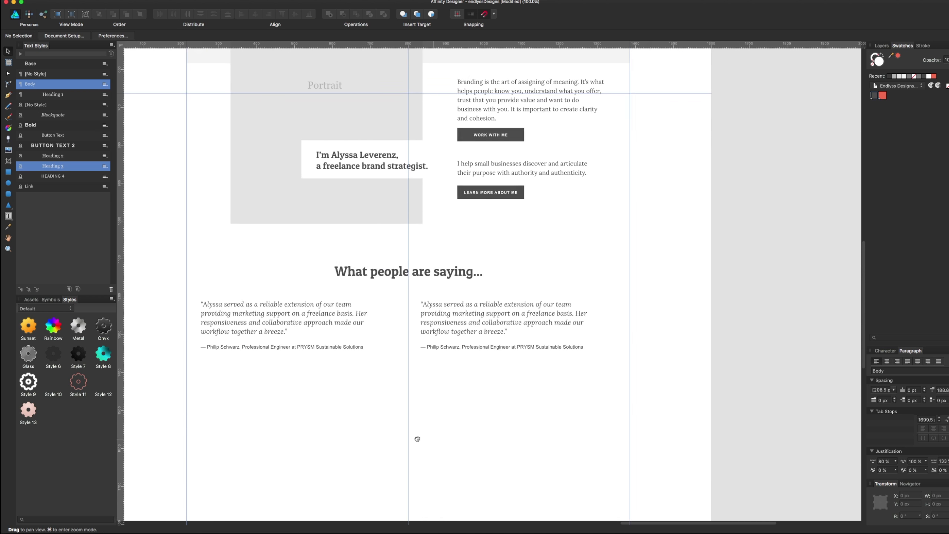
scroll(415, 439, right, 1)
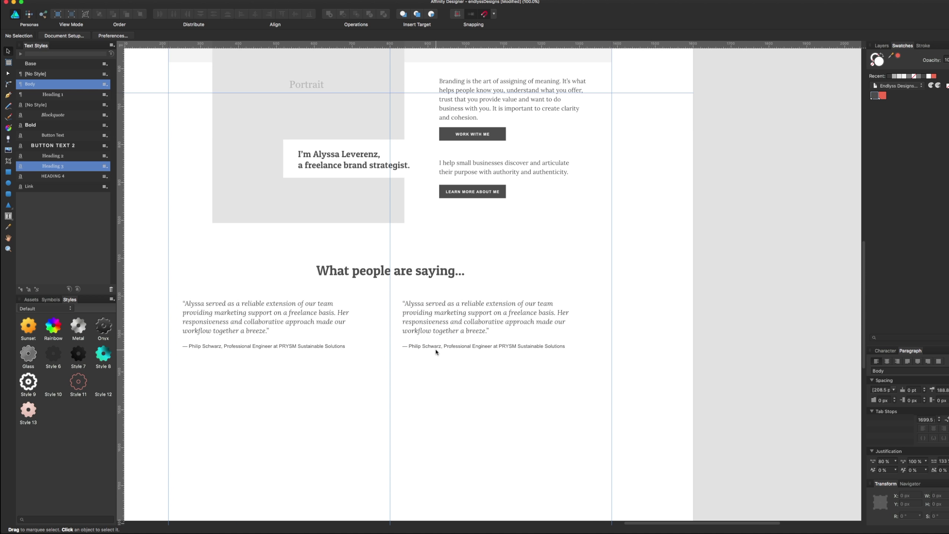
drag(484, 321, 490, 386)
click(490, 386)
Replace the second testimonial's quote with the 'Alyssa has a unique ability…' endorsement
triple_click(651, 276)
drag(805, 300, 613, 291)
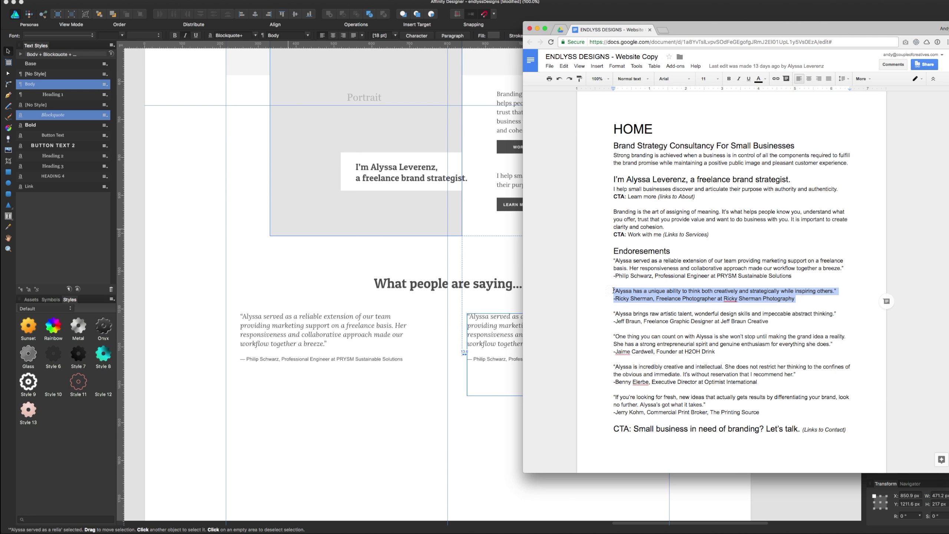
key(super+Tab)
key(t)
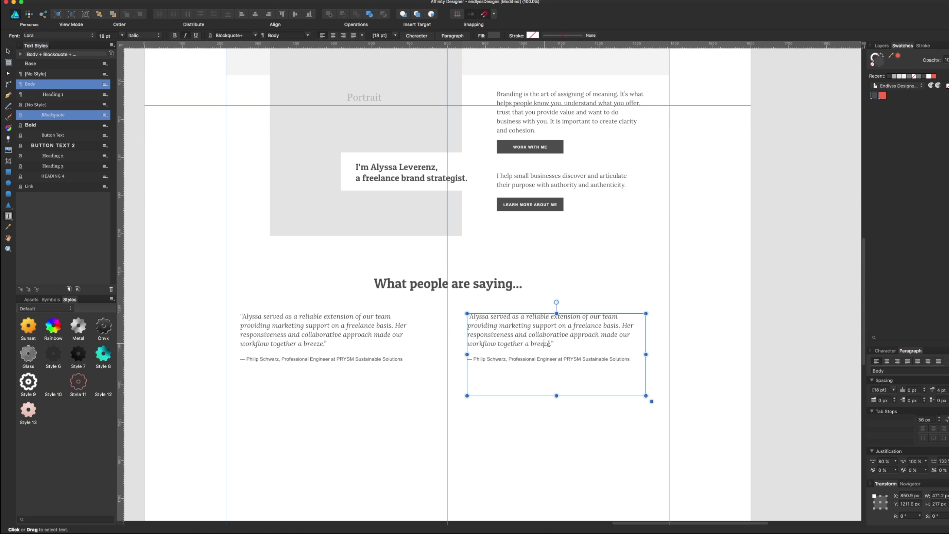
key(super+Tab)
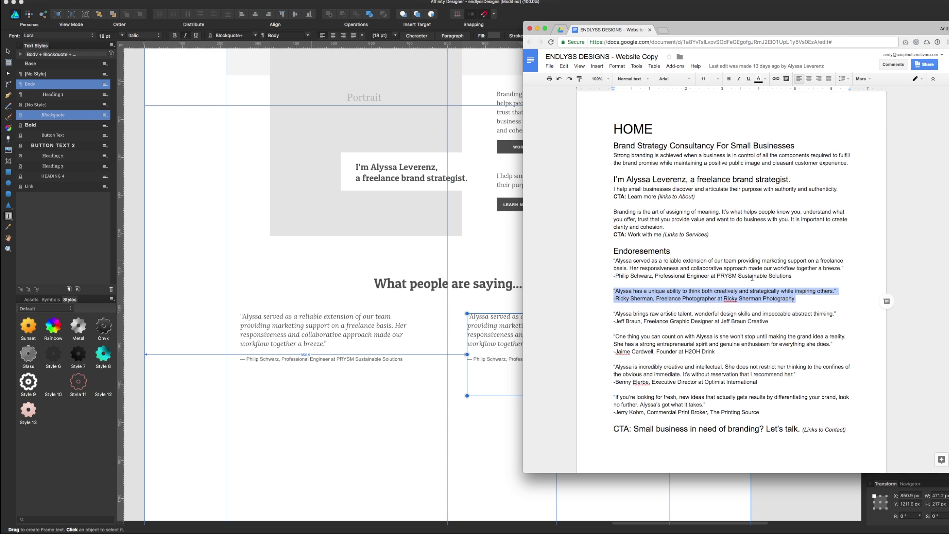
click(752, 276)
triple_click(800, 291)
key(super+c)
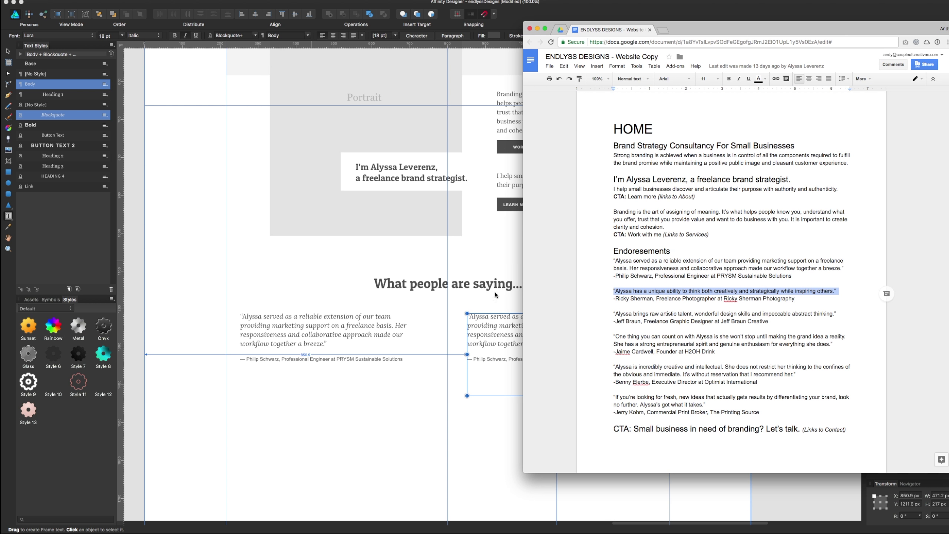
click(489, 332)
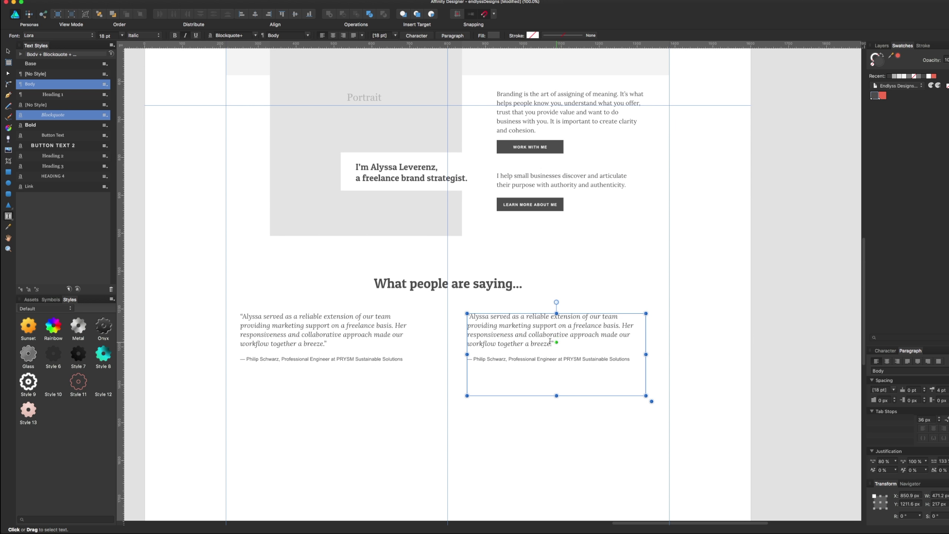
drag(550, 341, 444, 309)
key(super+v)
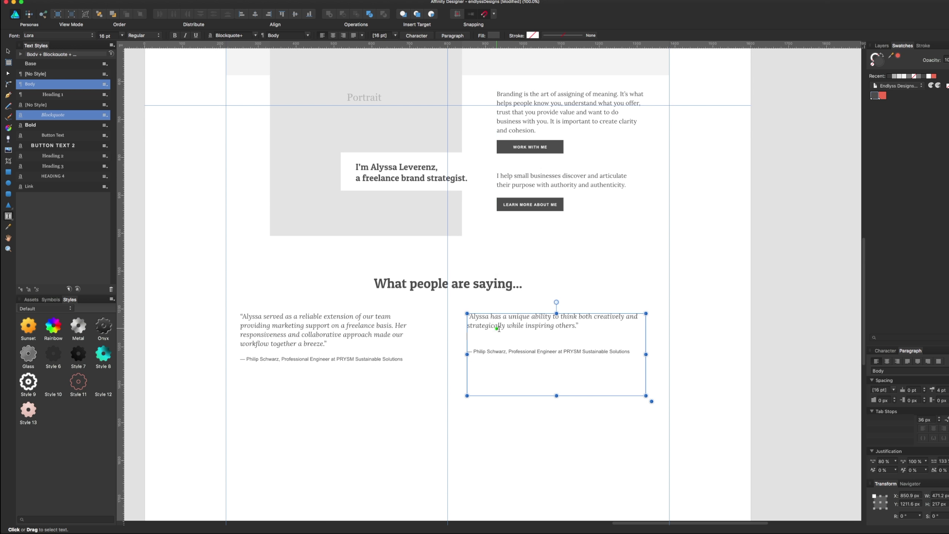
key(Escape)
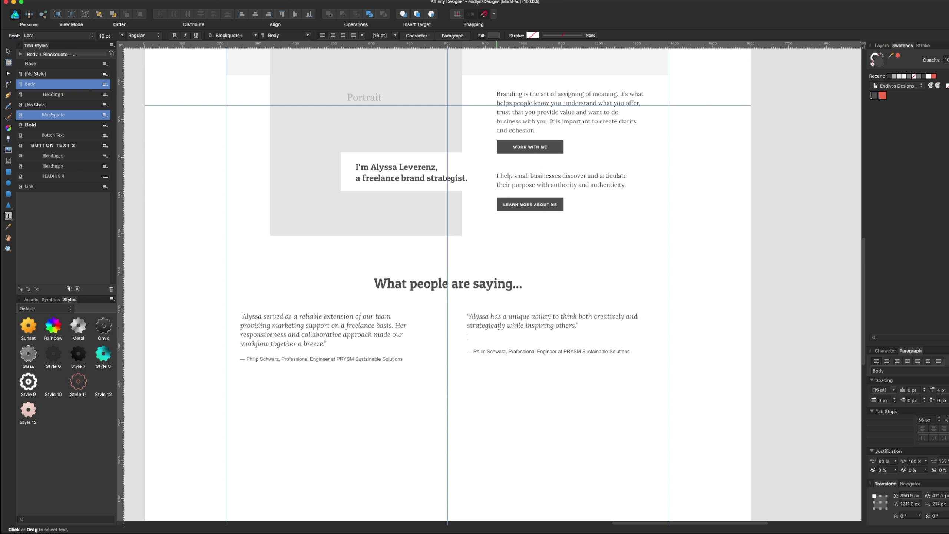
key(BackSpace)
key(Escape)
Paste the photographer's attribution from the website copy, starting it with an em dash
key(super+Tab)
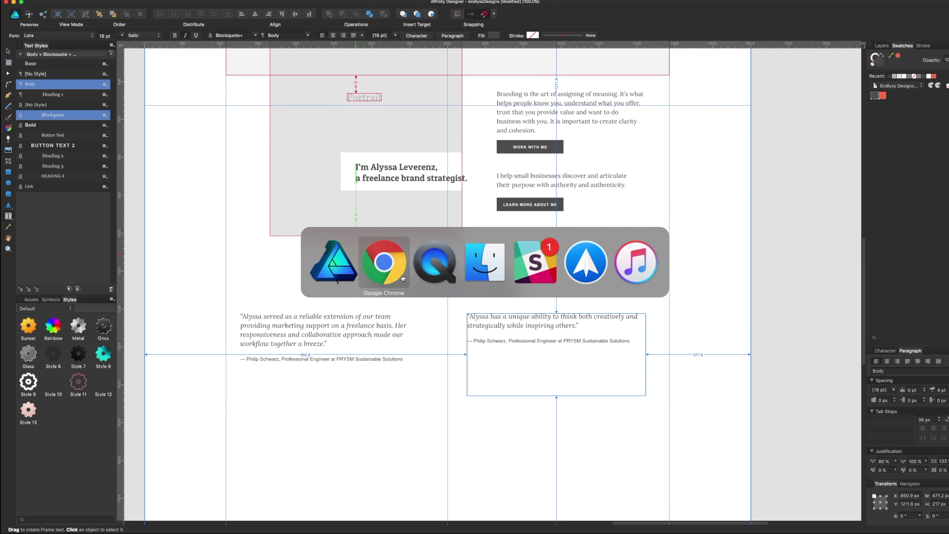
click(402, 277)
triple_click(676, 299)
key(super+c)
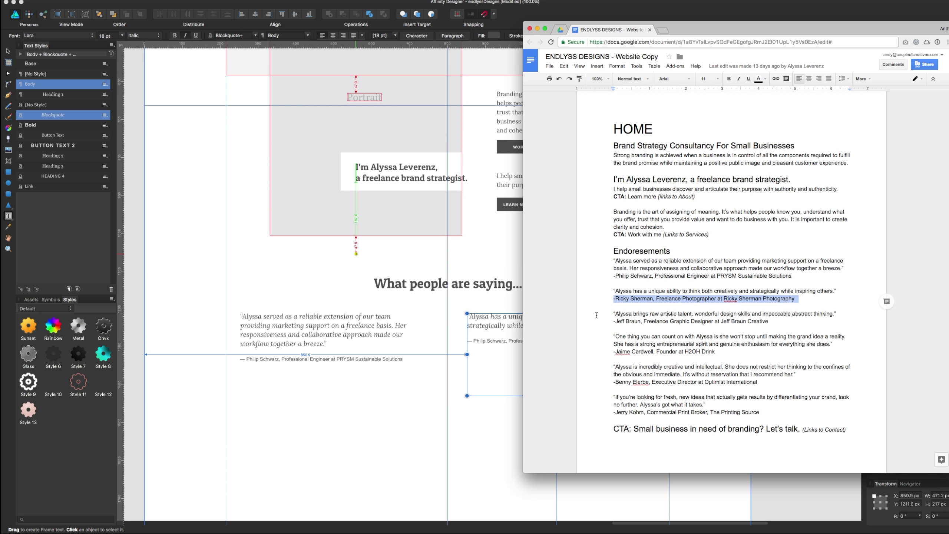
key(super+Tab)
triple_click(505, 339)
key(super+v)
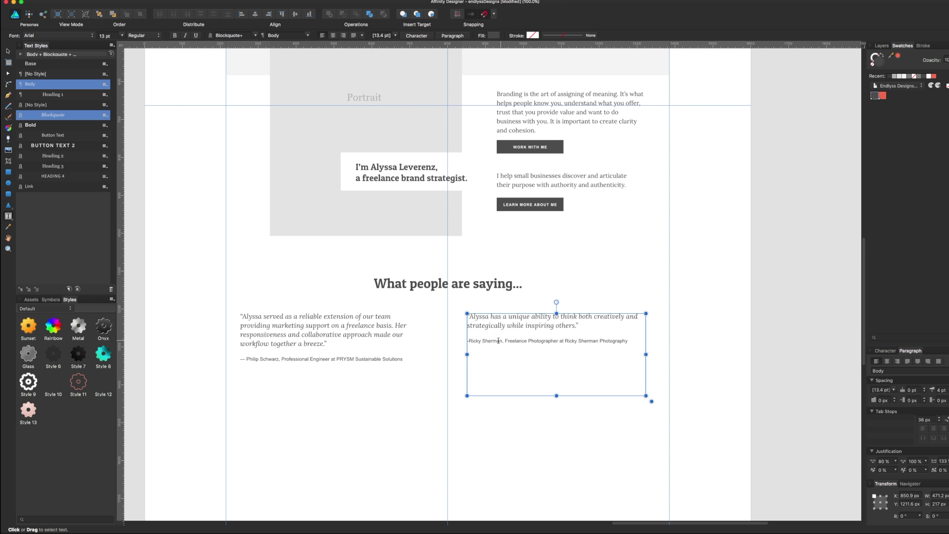
click(469, 340)
key(BackSpace)
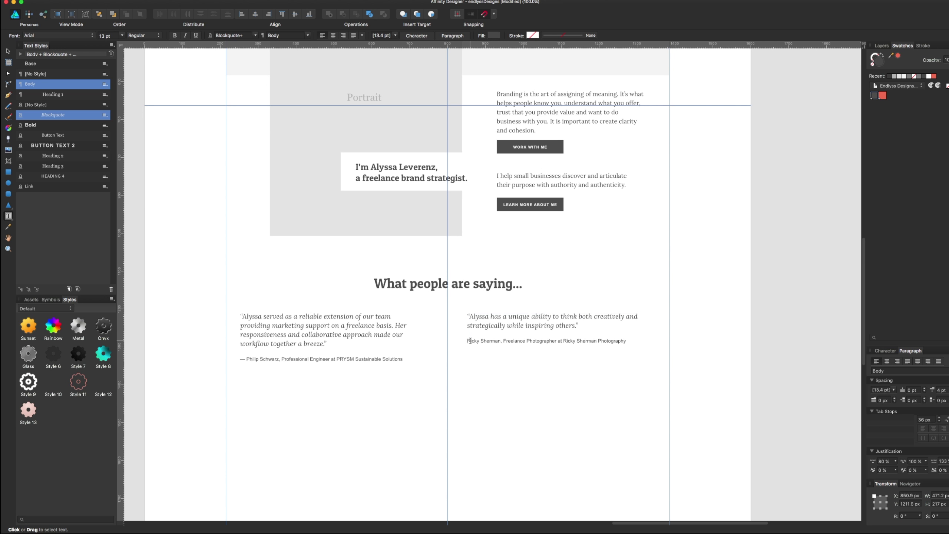
text(—)
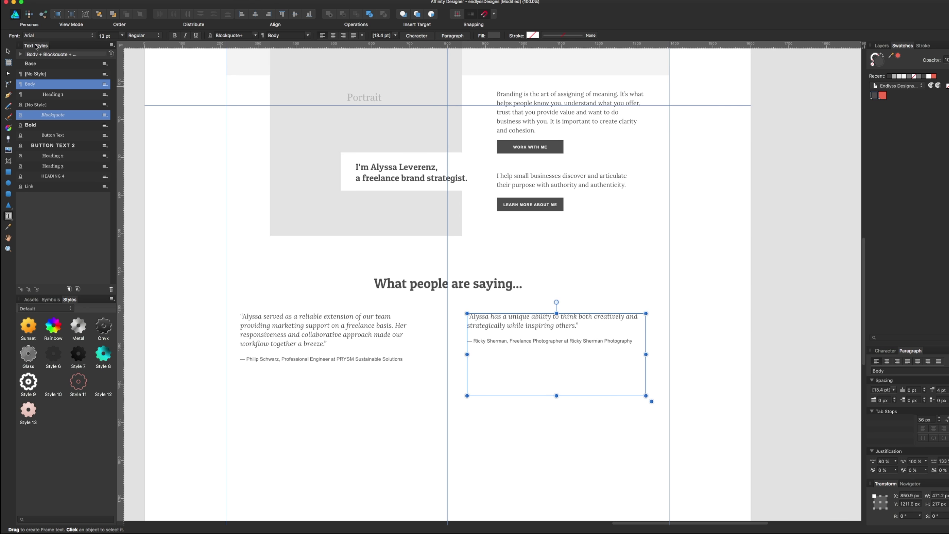
click(8, 49)
click(354, 365)
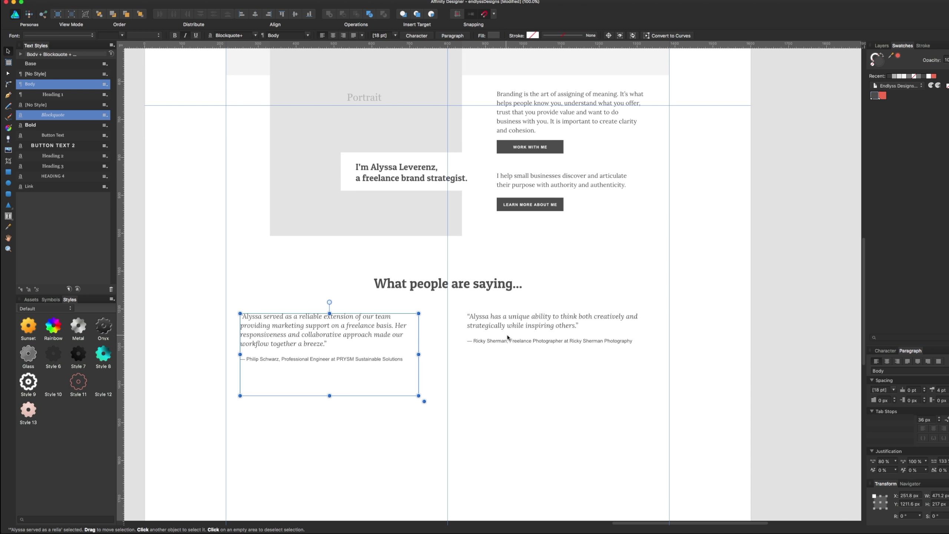
Copy the 'raw artistic talent' endorsement from the Google Docs website copy
click(464, 343)
scroll(414, 305, down, 5)
scroll(368, 336, up, 5)
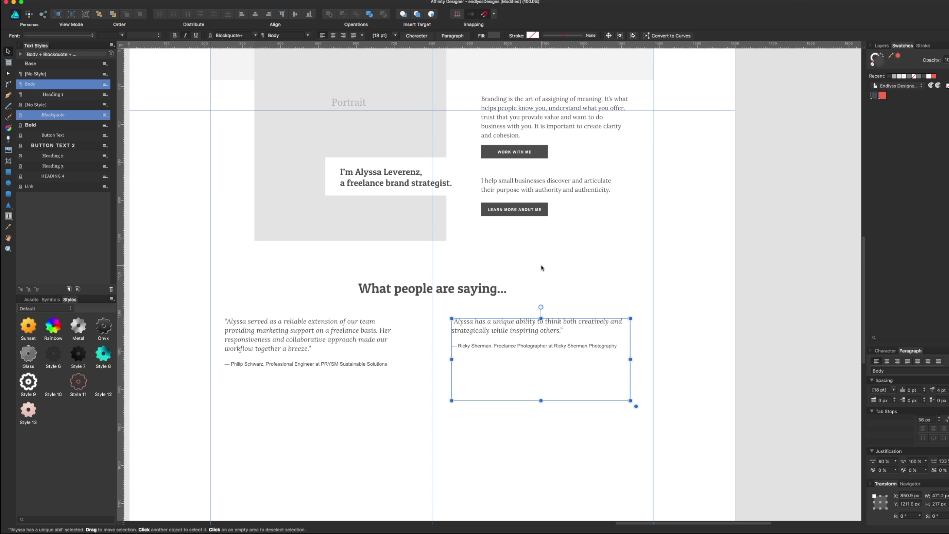
key(super+Tab)
click(387, 284)
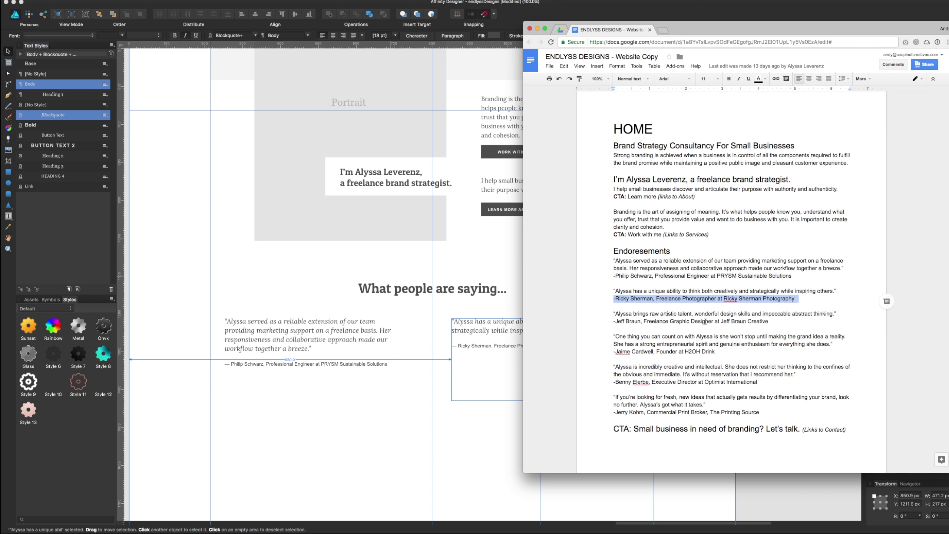
drag(791, 322, 588, 304)
triple_click(644, 310)
key(ctrl+c)
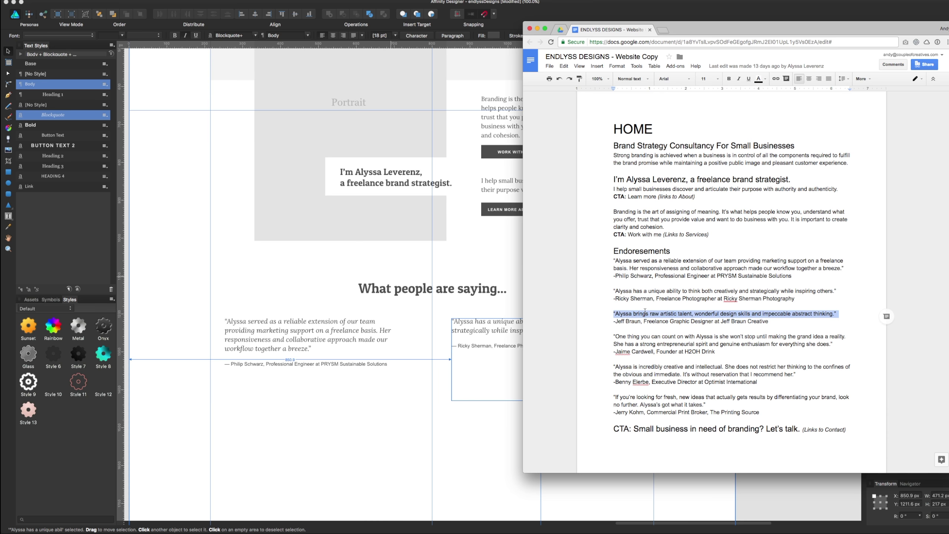
key(super+Tab)
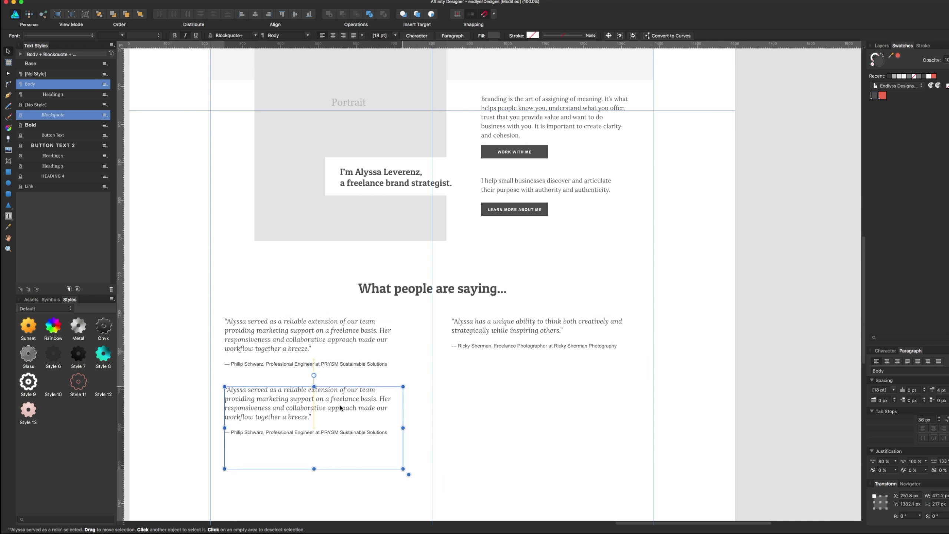
Duplicate the first testimonial below itself and paste in the raw artistic talent quote
mouse_move(335, 329)
mouse_down()
mouse_move(335, 409)
mouse_move(226, 401)
mouse_up()
double_click(345, 419)
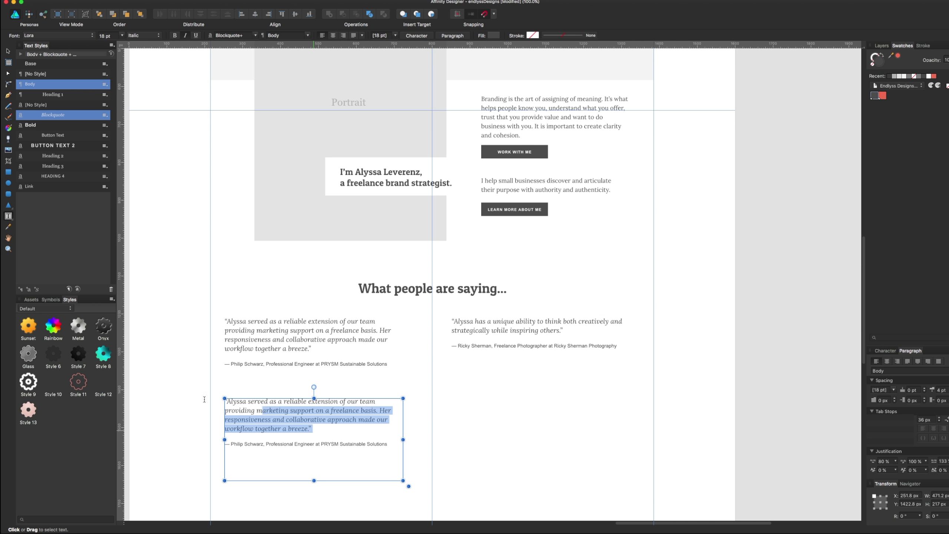
key(ctrl+v)
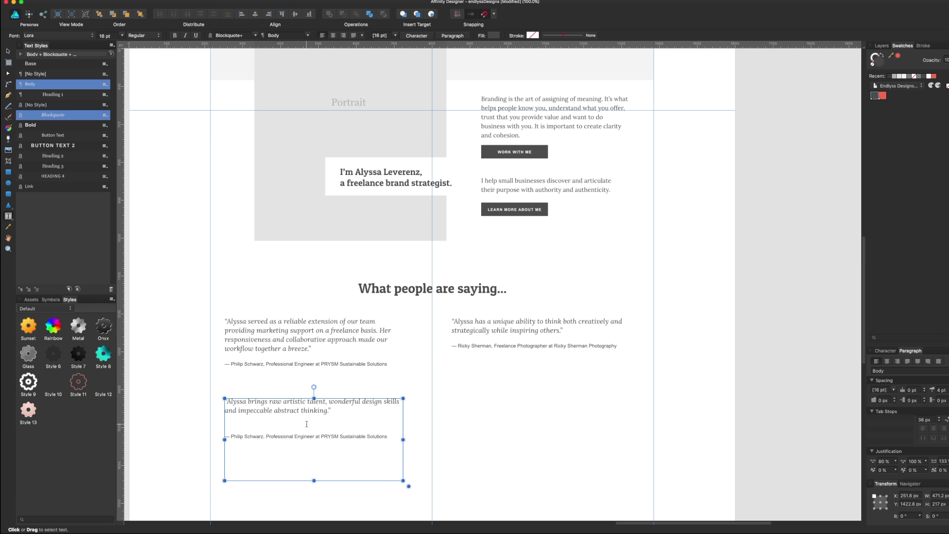
key(Escape)
key(Escape)
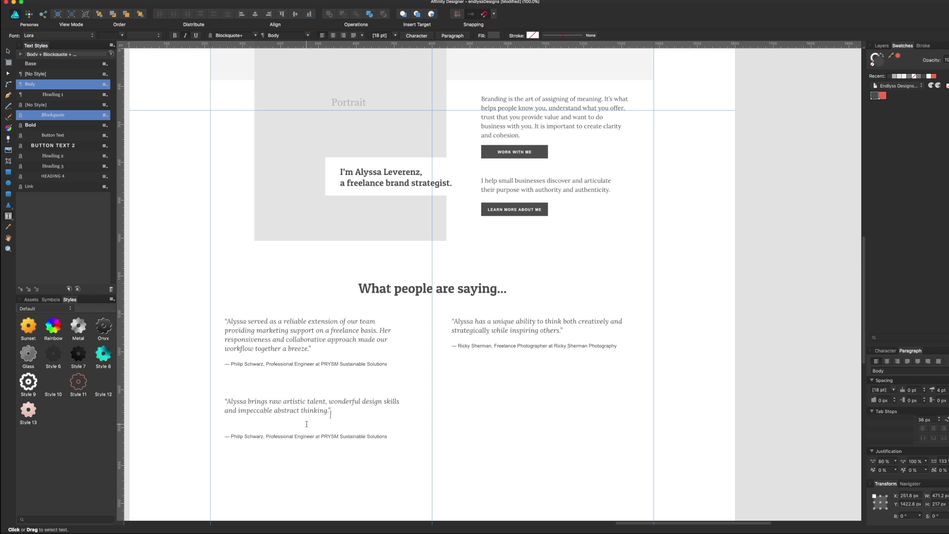
click(306, 424)
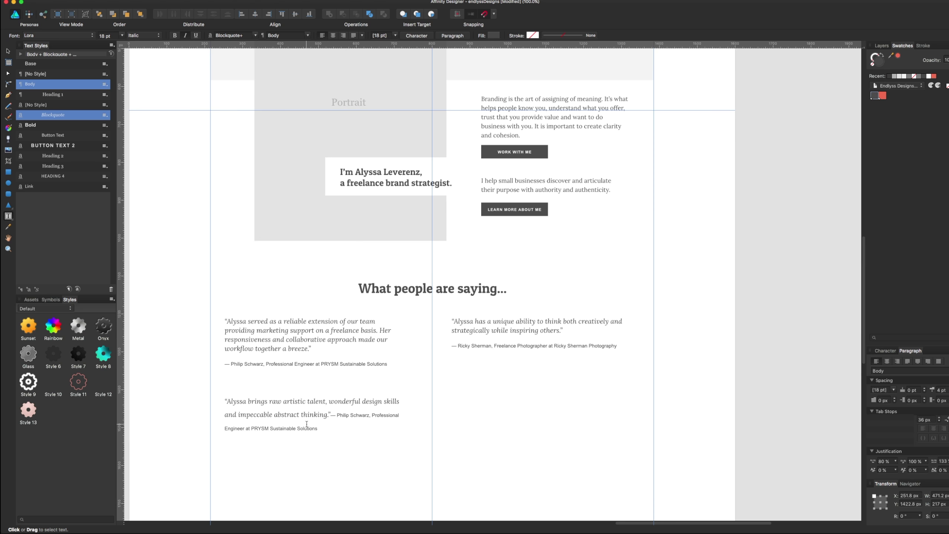
key(Delete)
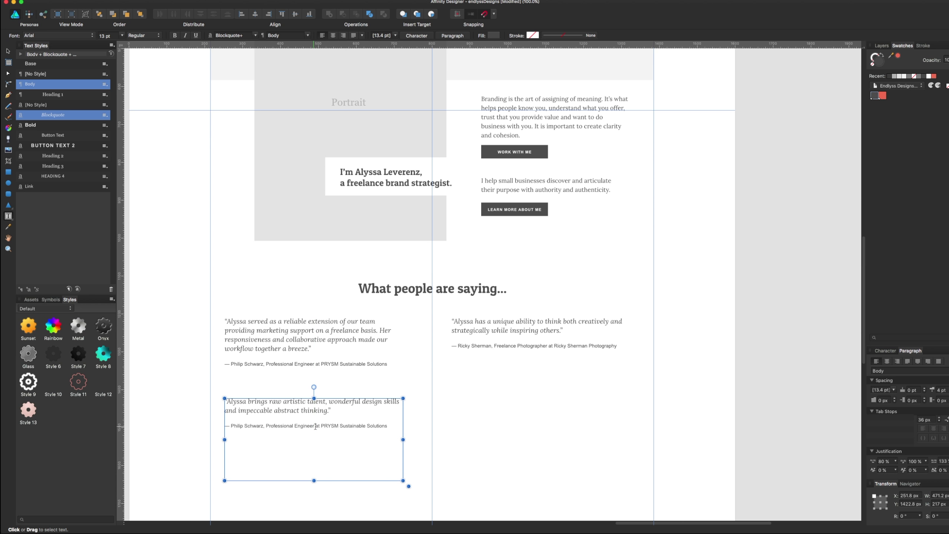
key(ctrl+a)
triple_click(315, 426)
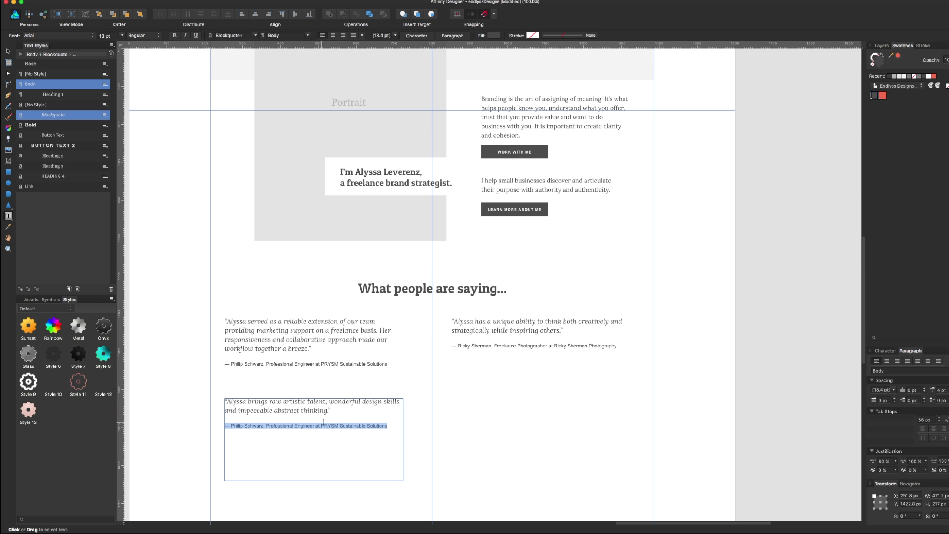
Replace the duplicate's attribution with the graphic designer's credit, starting with an em dash
key(super+Tab)
click(381, 253)
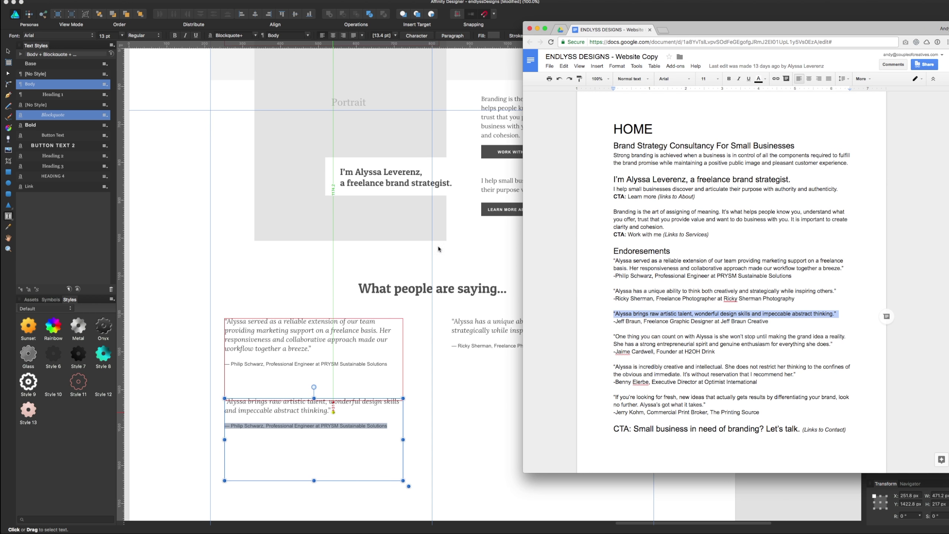
double_click(703, 322)
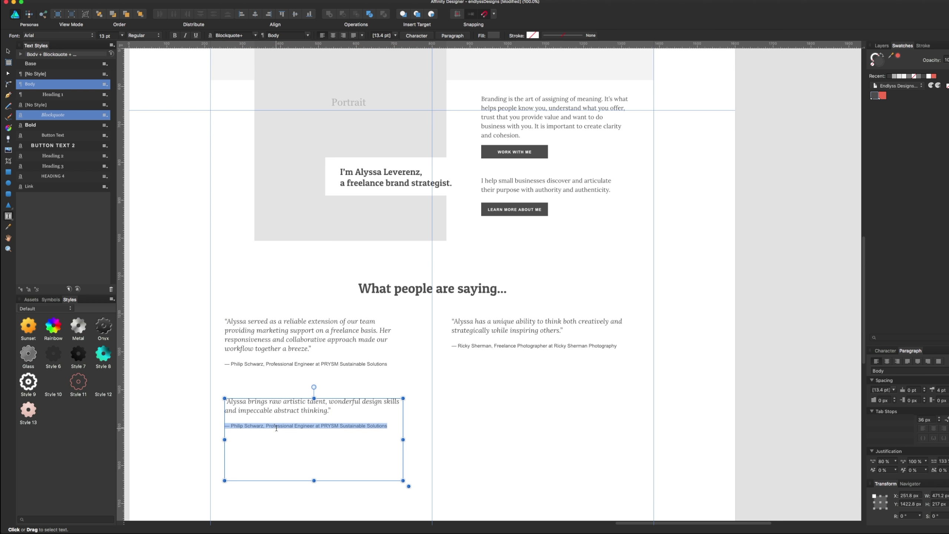
click(276, 428)
double_click(276, 427)
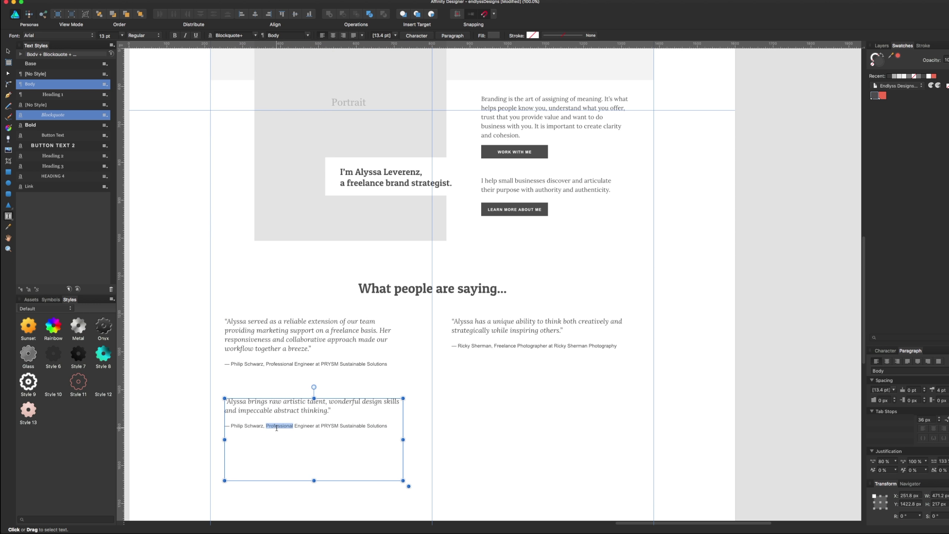
triple_click(277, 426)
text(-Jeff Braun, Freelance Graphic Designer at Jeff Braun Creative)
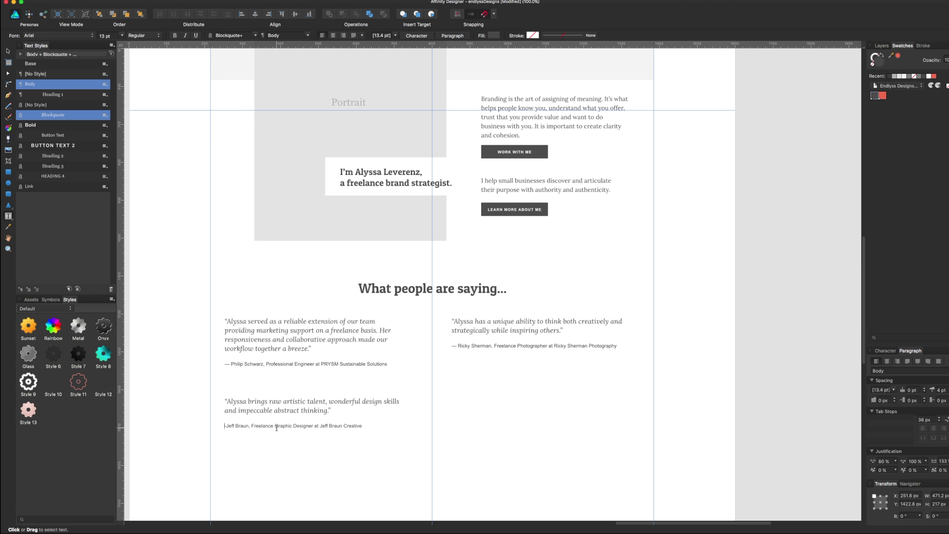
key(BackSpace)
text(—)
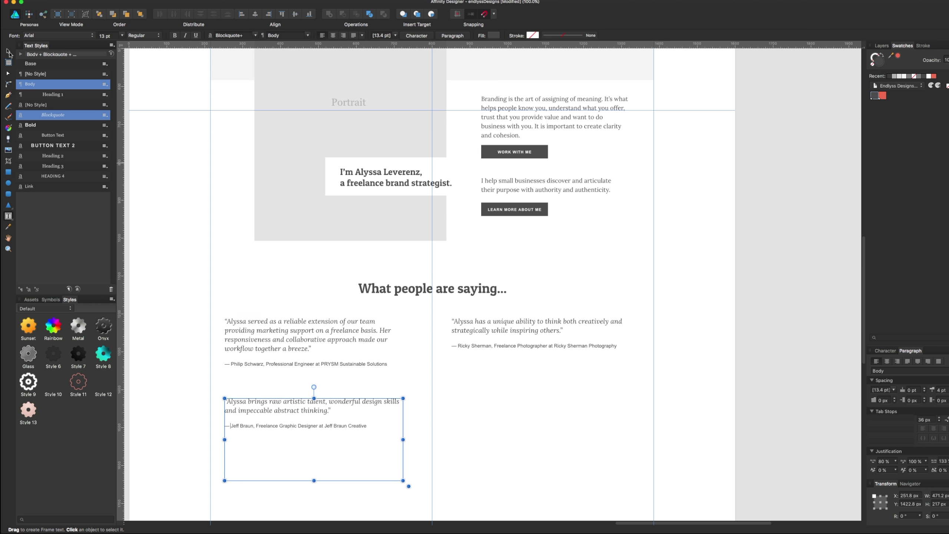
key(Escape)
click(565, 400)
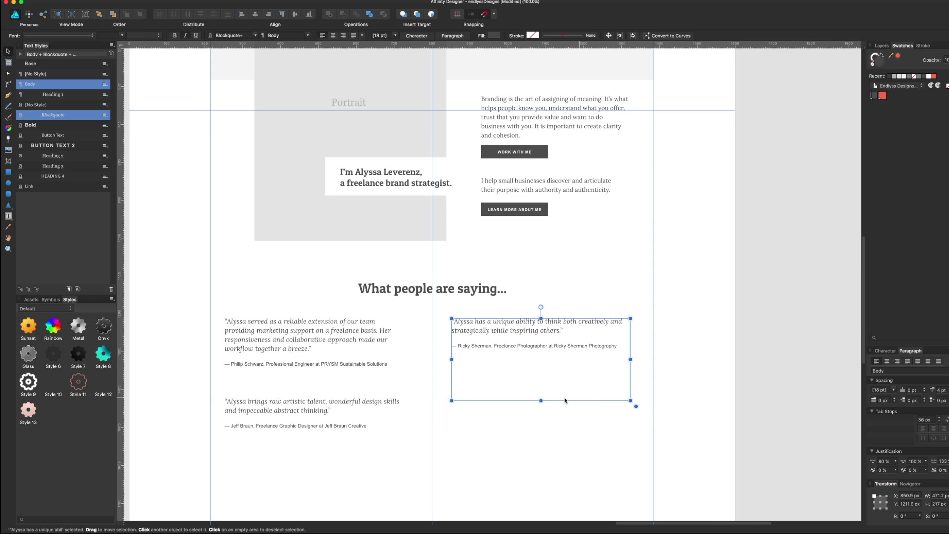
click(316, 410)
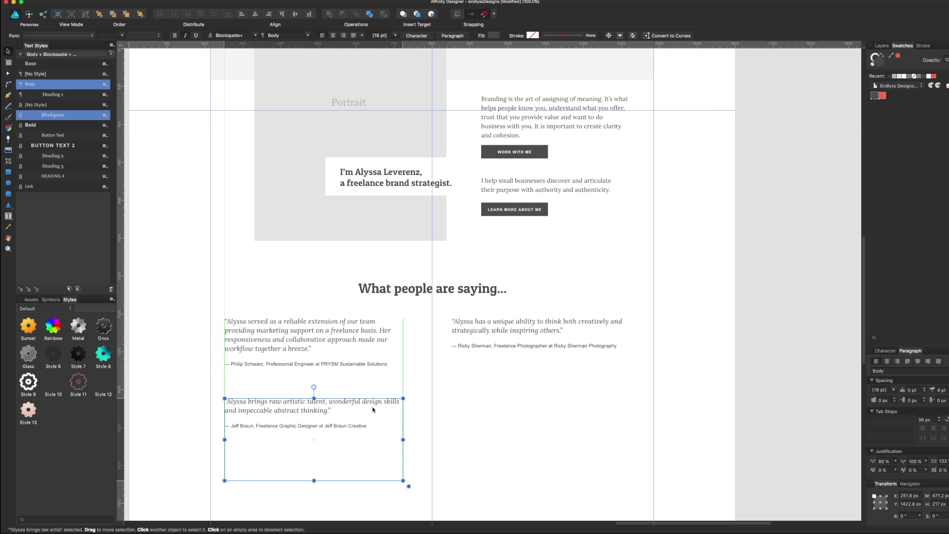
shift+click(363, 340)
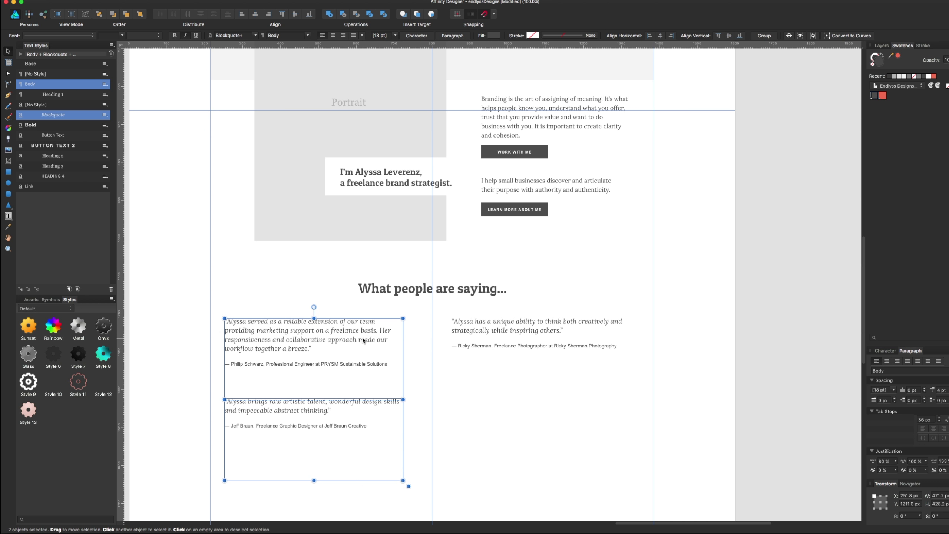
Widen the right-hand testimonial to about 479 px and duplicate the lower-left one beneath it
click(518, 322)
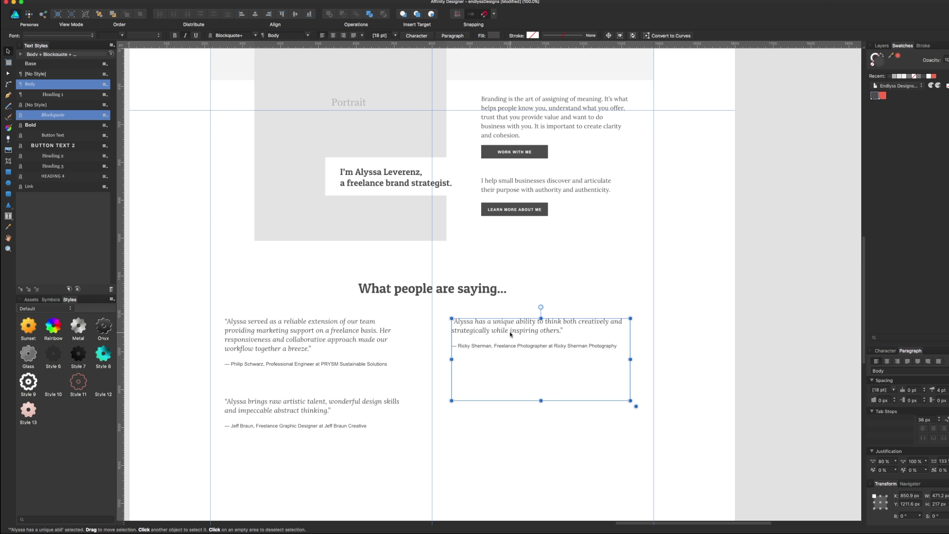
drag(507, 334, 502, 334)
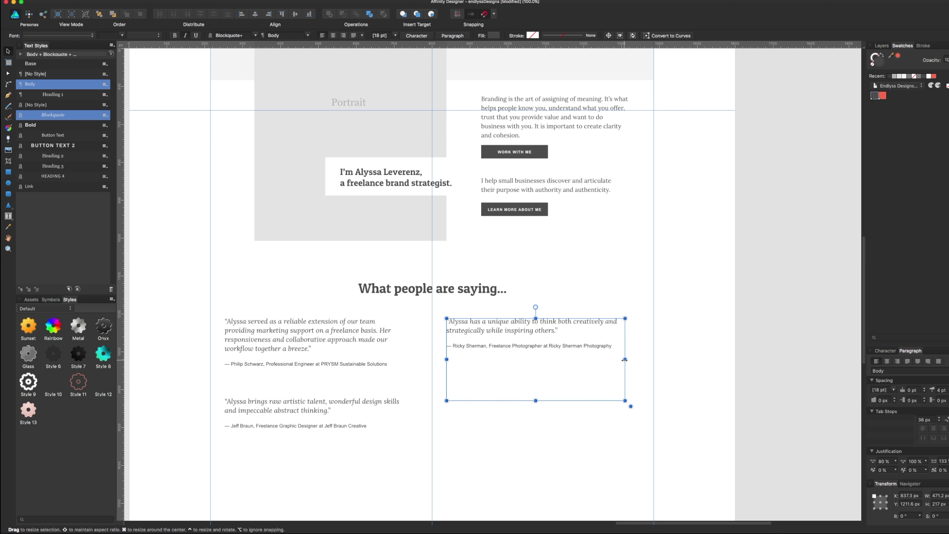
drag(625, 359, 634, 361)
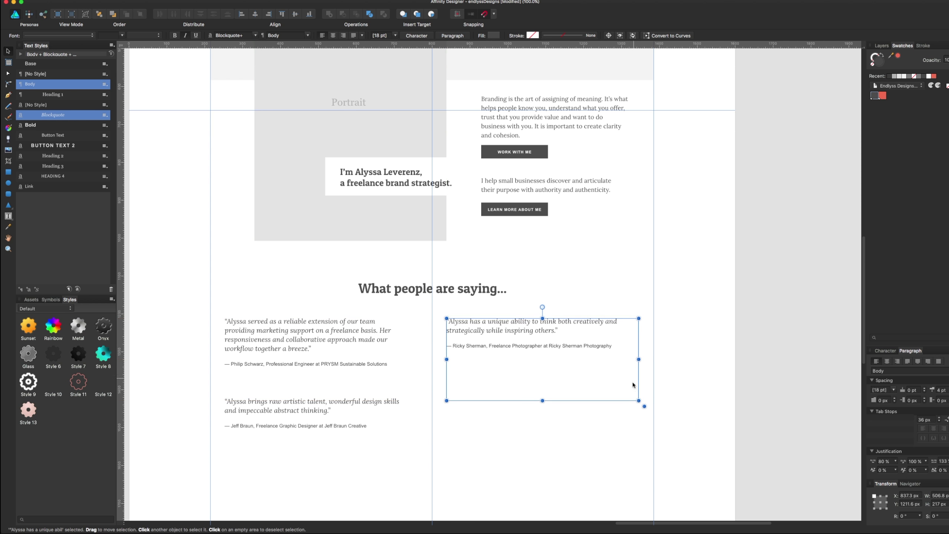
click(432, 429)
drag(316, 413, 539, 413)
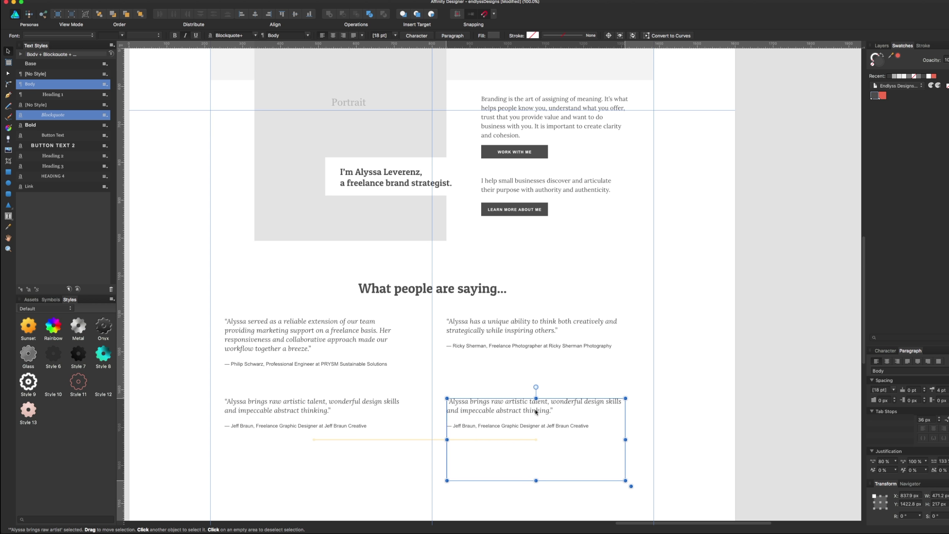
click(459, 363)
Paste the 'One thing you can count on with Alyssa…' quote into the lower-right testimonial
key(super+Tab)
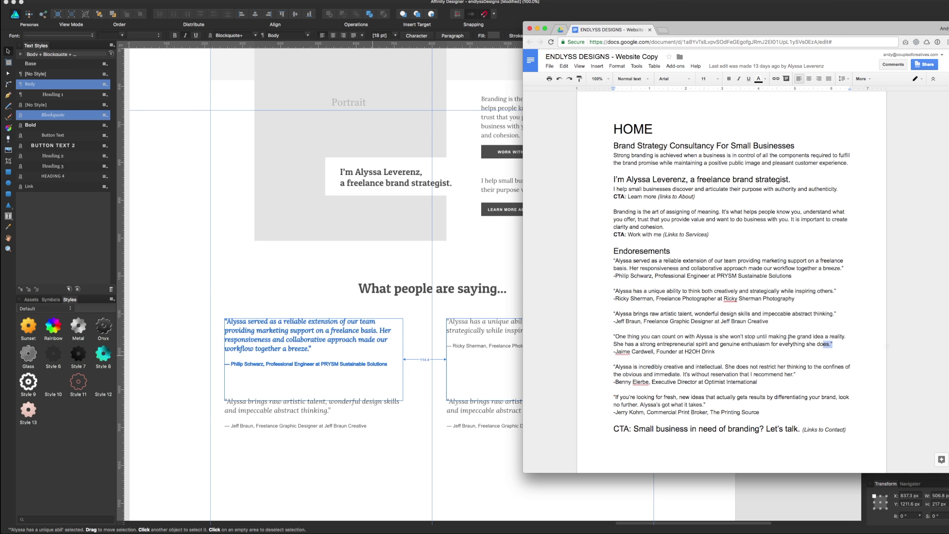
drag(833, 344, 615, 335)
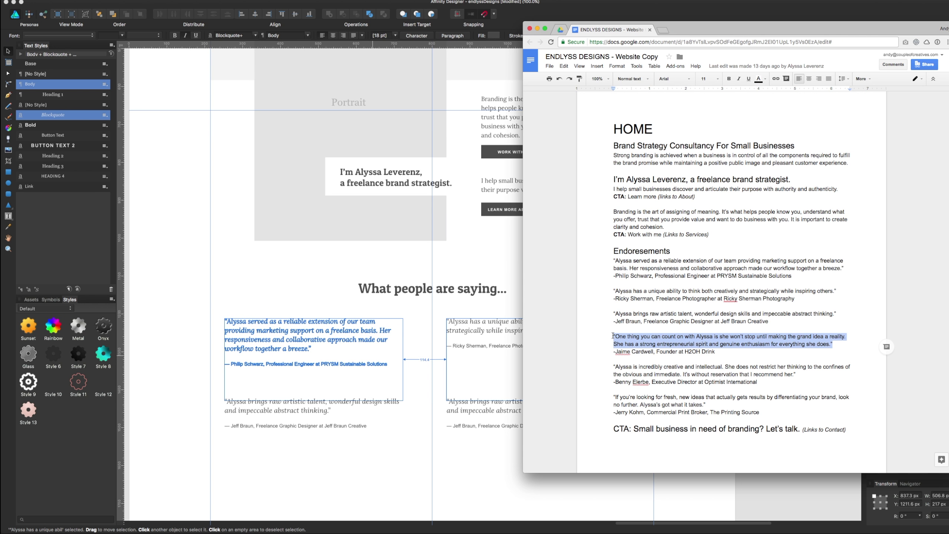
click(465, 410)
triple_click(582, 409)
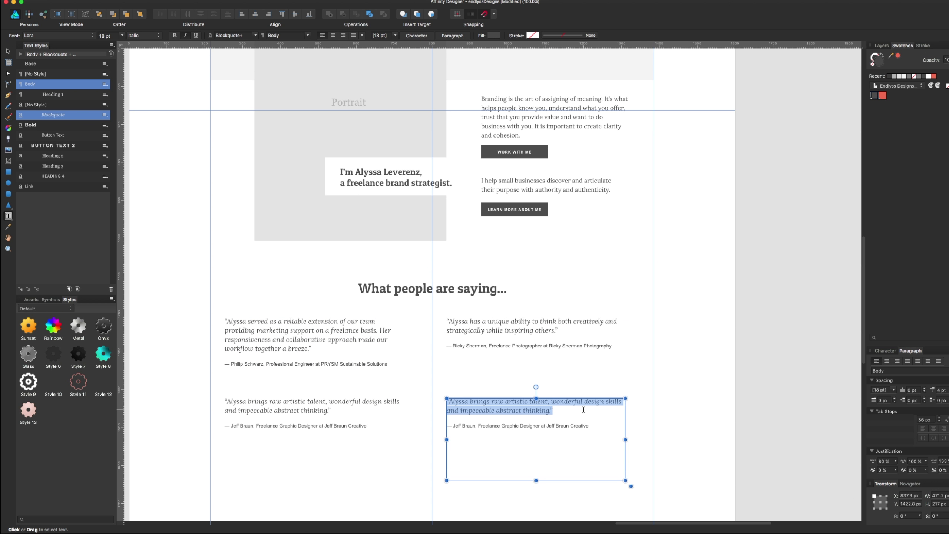
key(super+v)
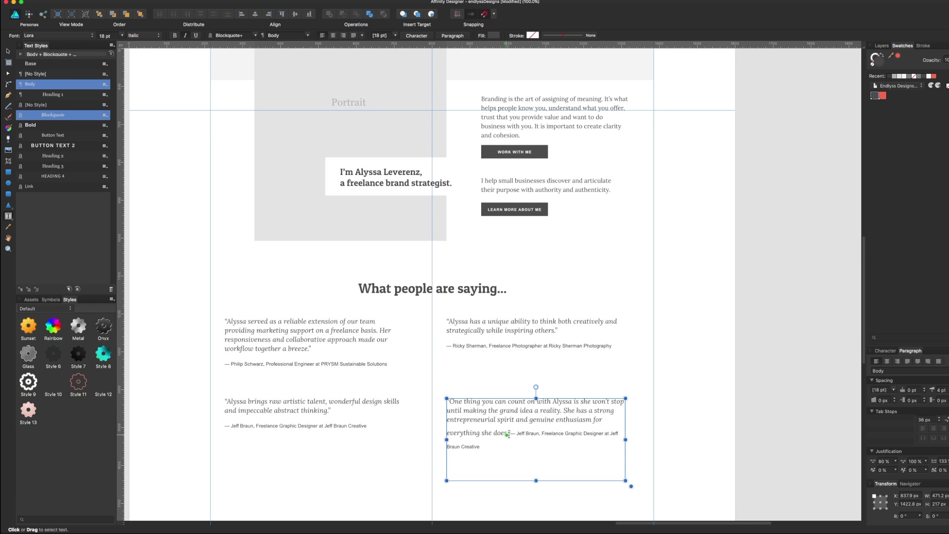
key(Escape)
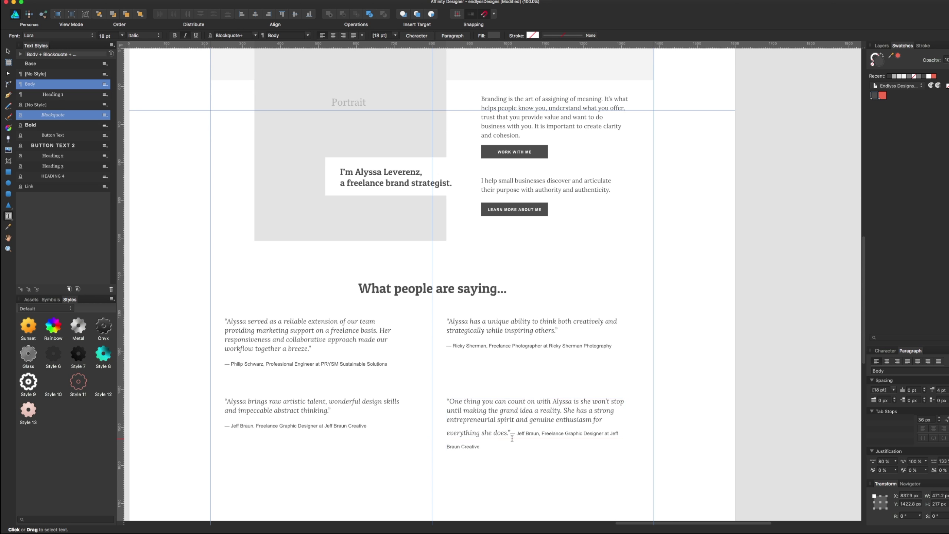
key(Return)
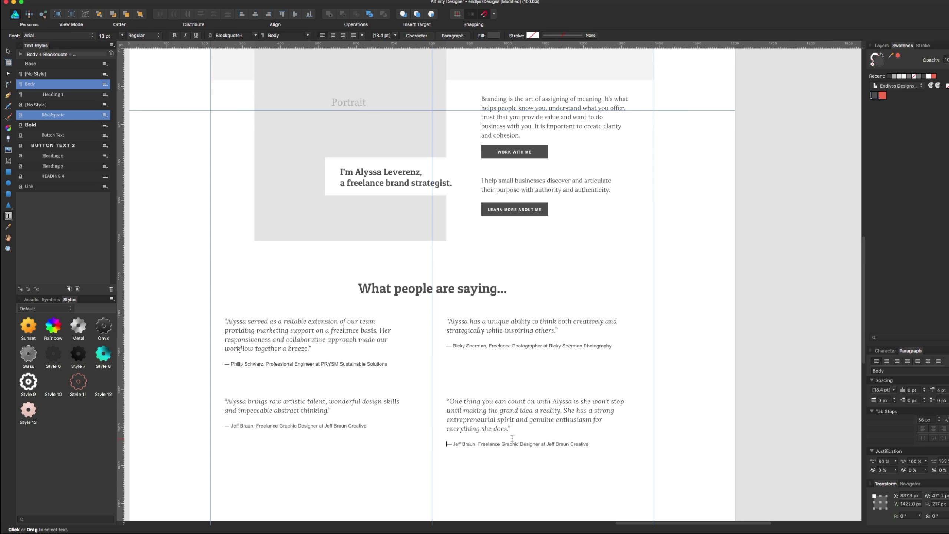
Copy the founder's attribution line from the website copy document
click(518, 444)
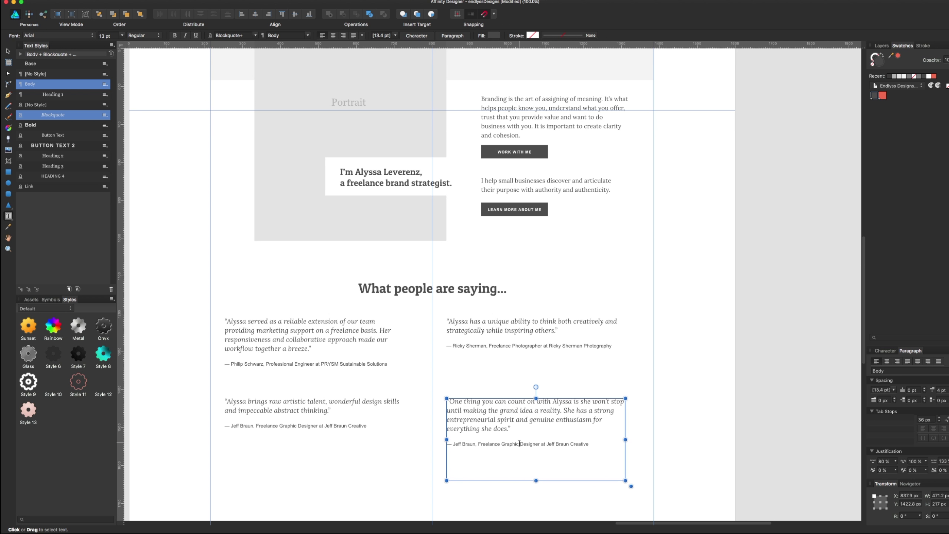
triple_click(519, 444)
key(super+Tab)
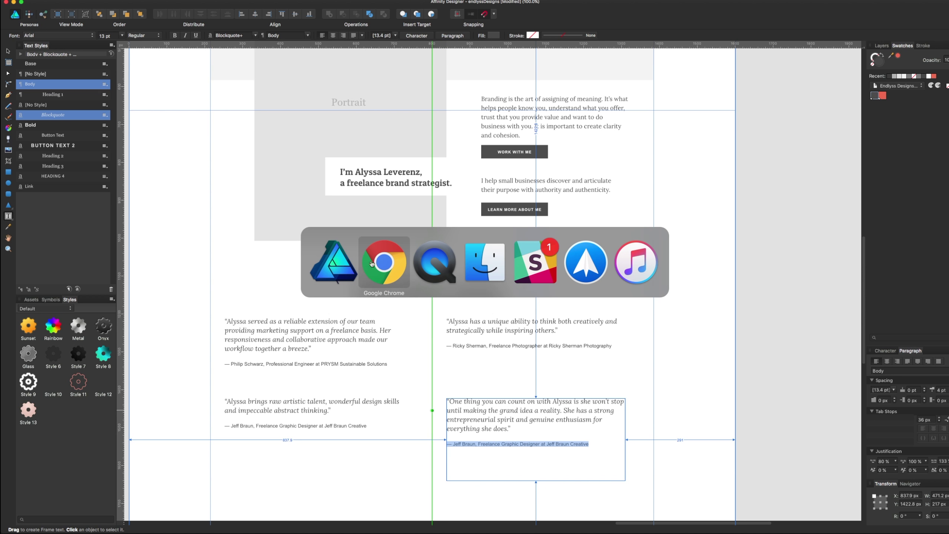
click(371, 264)
key(shift+Down)
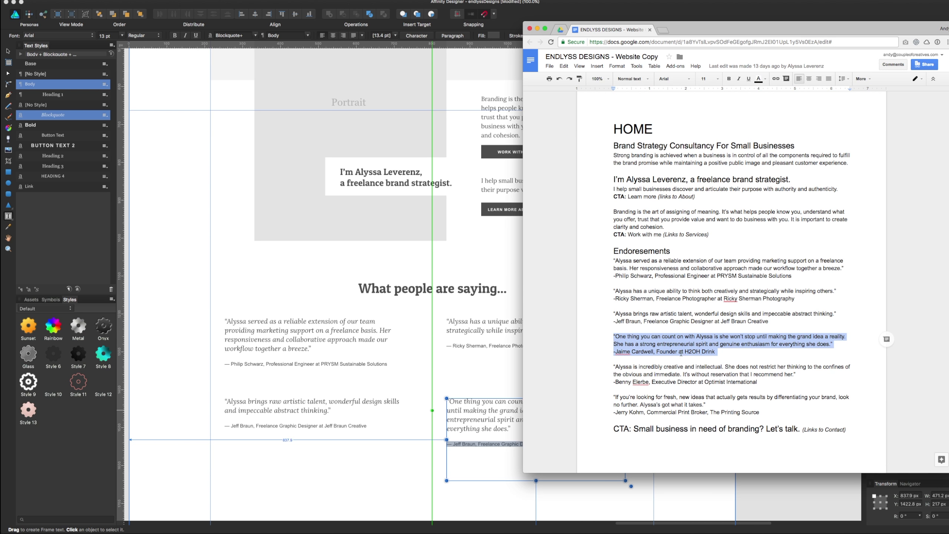
drag(719, 353, 614, 353)
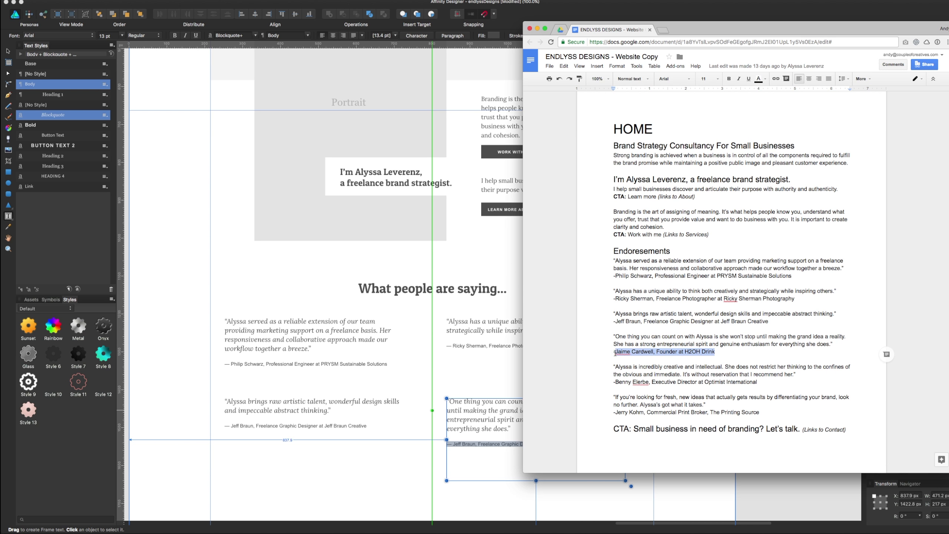
key(super+c)
Paste the founder's attribution over the old one and begin it with an em dash
key(super+Tab)
key(super+v)
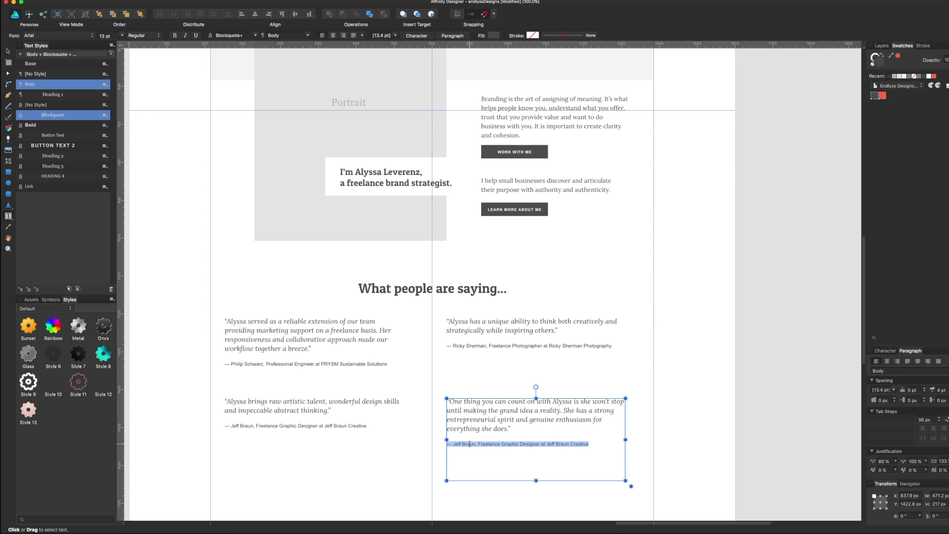
click(449, 445)
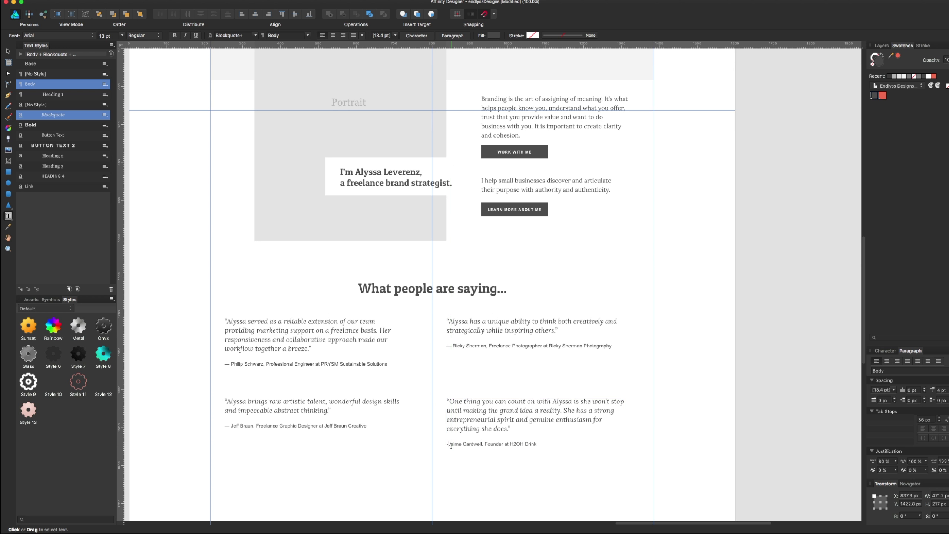
key(BackSpace)
text(—)
key(Escape)
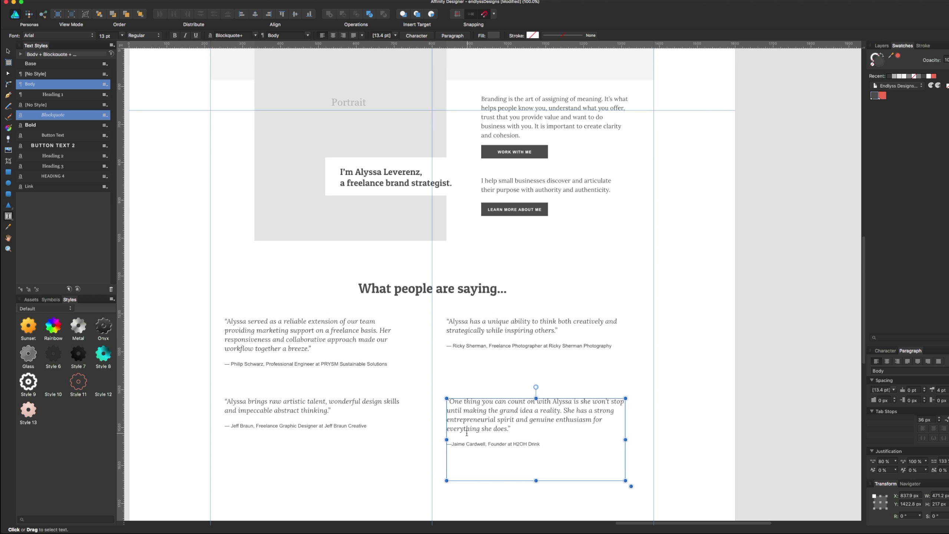
click(8, 52)
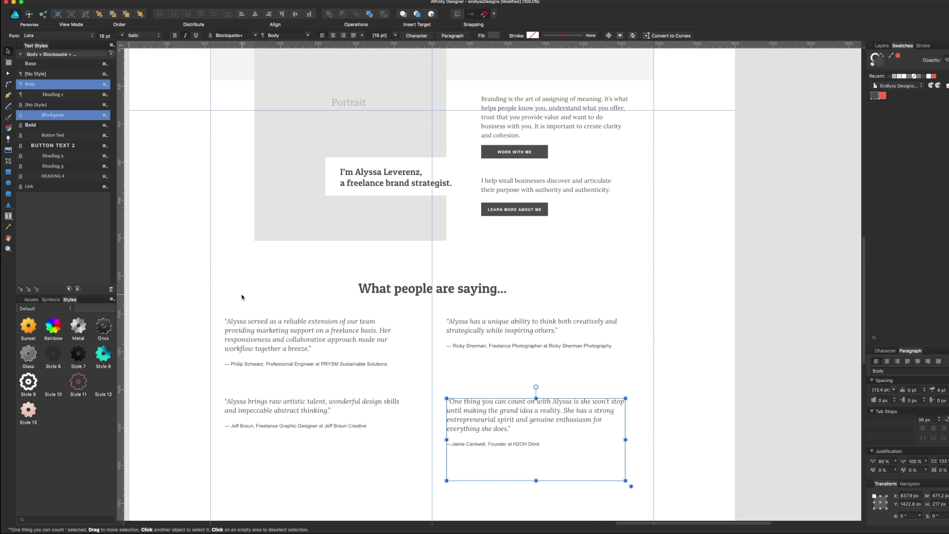
click(243, 297)
Nudge the two bottom-row testimonials so they line up with each other
scroll(516, 350, up, 2)
scroll(516, 350, down, 5)
drag(516, 350, 516, 341)
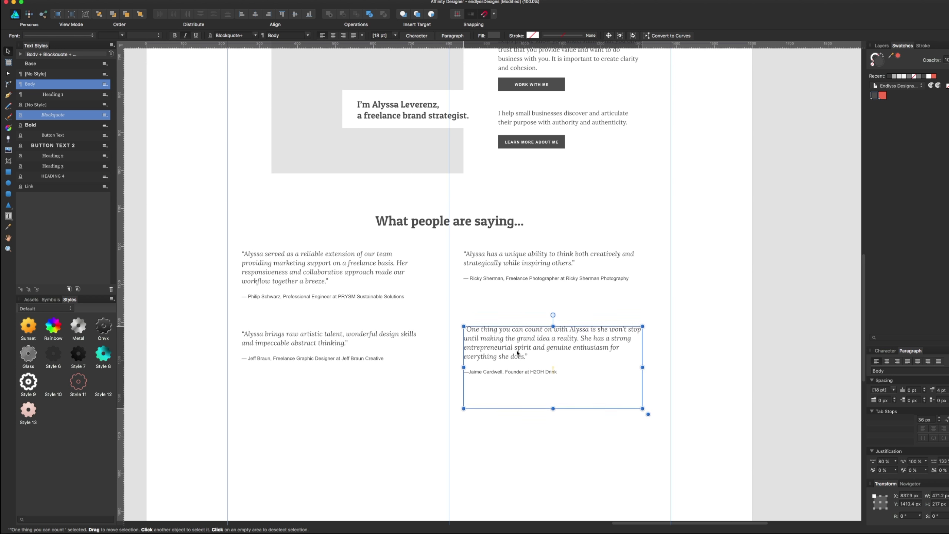
drag(390, 343, 388, 332)
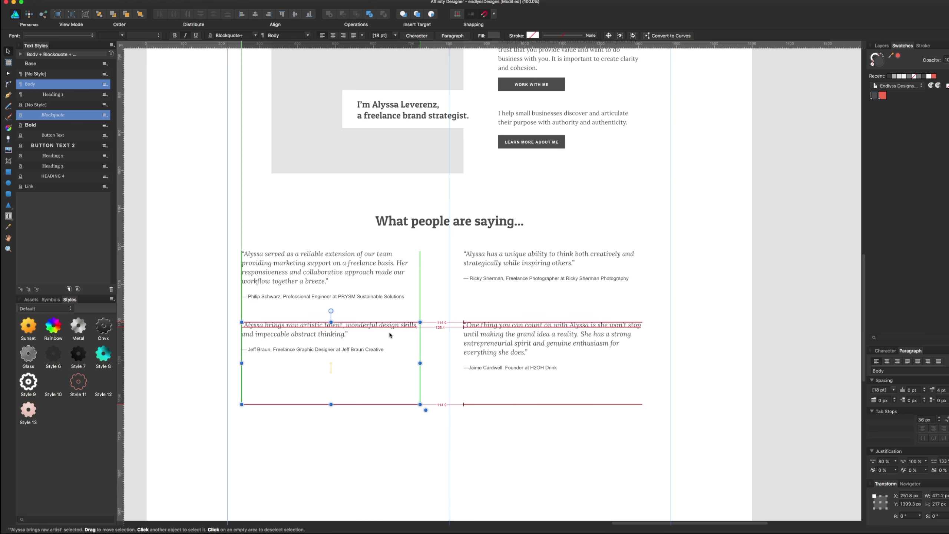
click(501, 352)
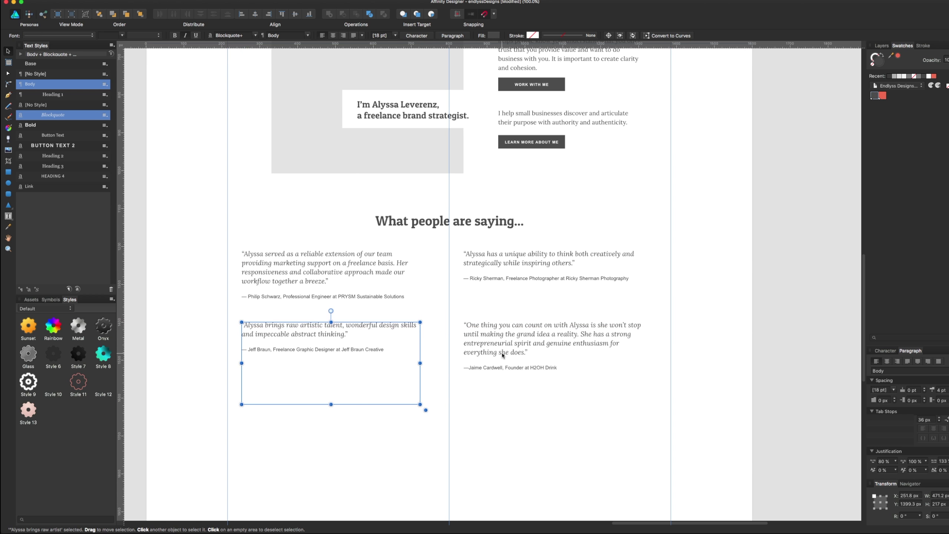
click(509, 269)
click(418, 403)
drag(396, 338, 397, 344)
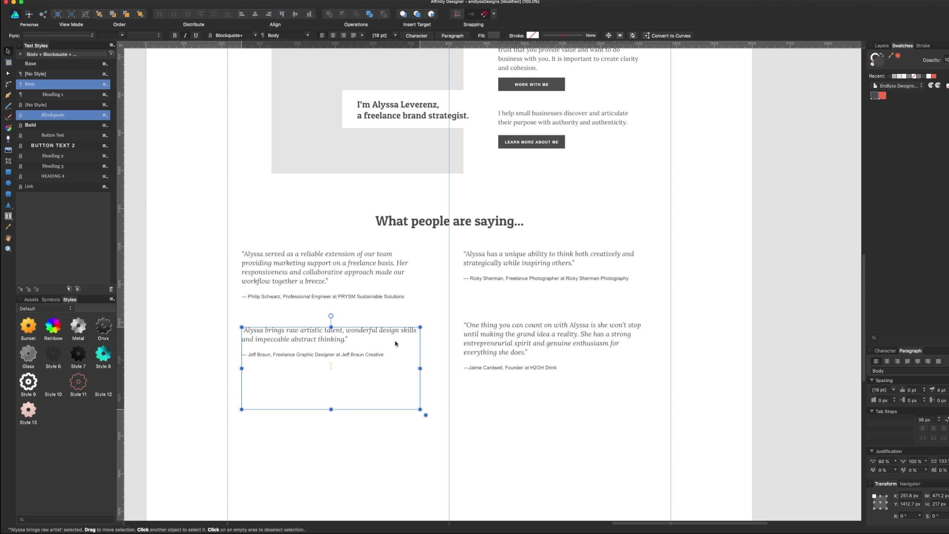
drag(523, 344, 523, 349)
Duplicate the bottom-left testimonial below the grid as a fifth testimonial
click(368, 339)
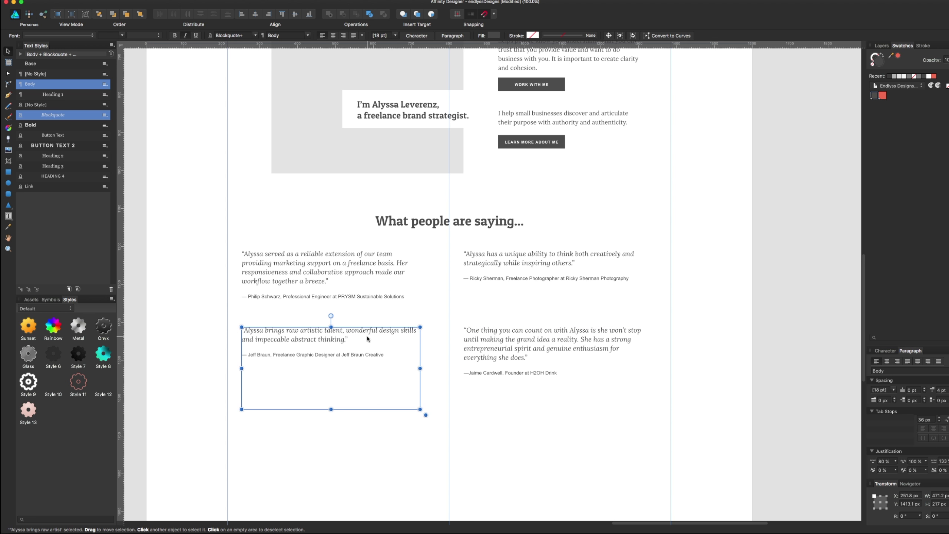
drag(368, 339, 368, 408)
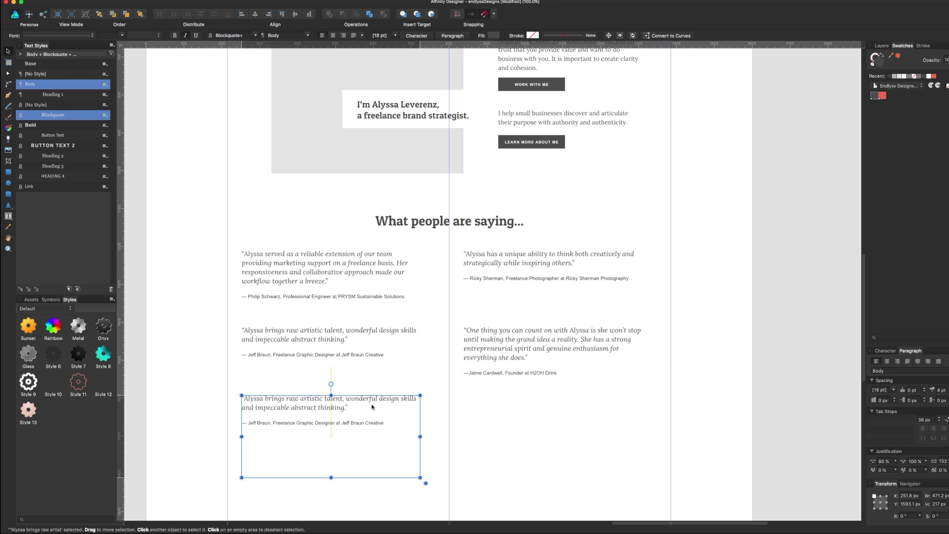
click(490, 316)
scroll(486, 336, up, 5)
scroll(466, 445, down, 7)
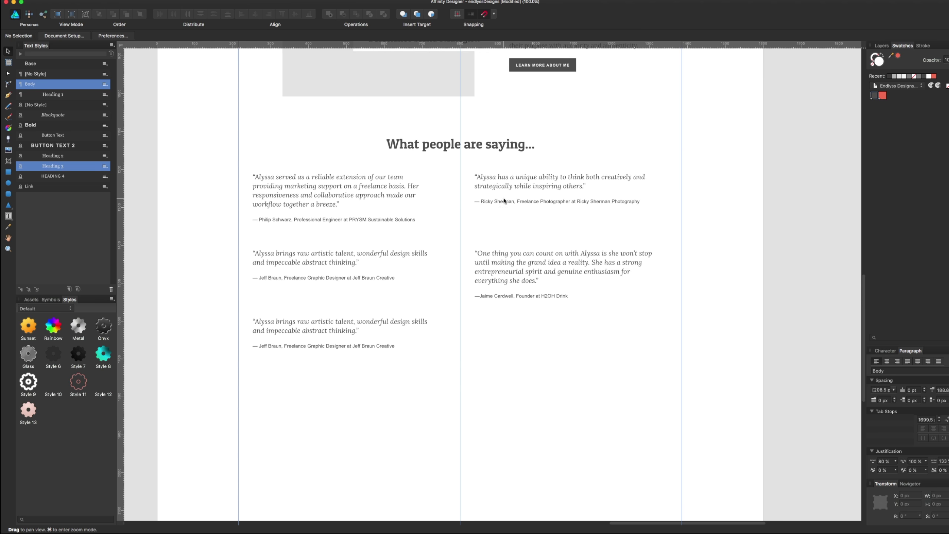
Replace the copy's quote with the next testimonial from the website copy, widening its frame
key(super+Tab)
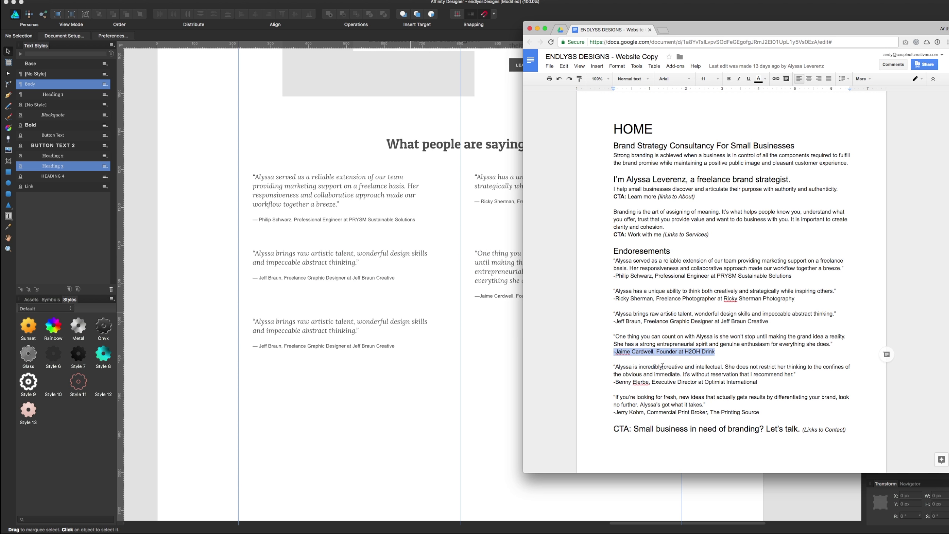
drag(797, 374, 617, 361)
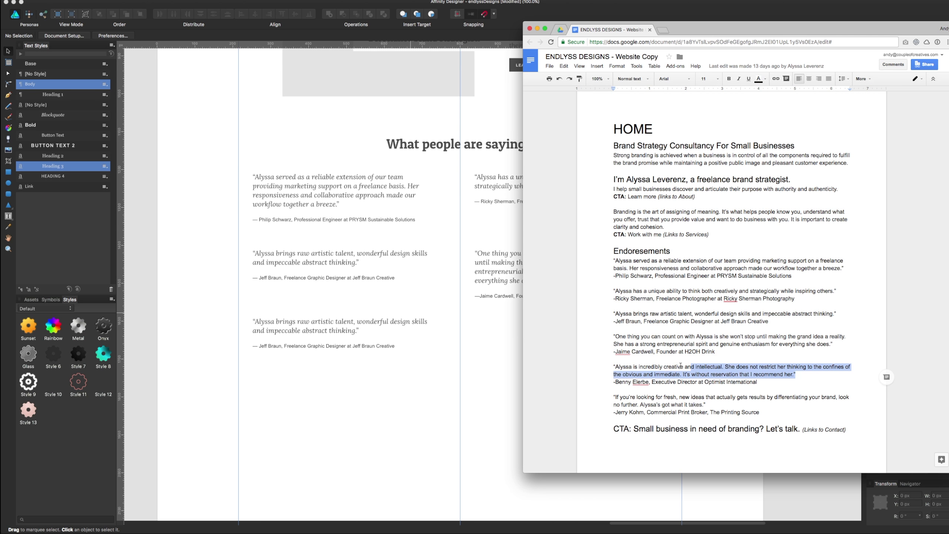
click(412, 358)
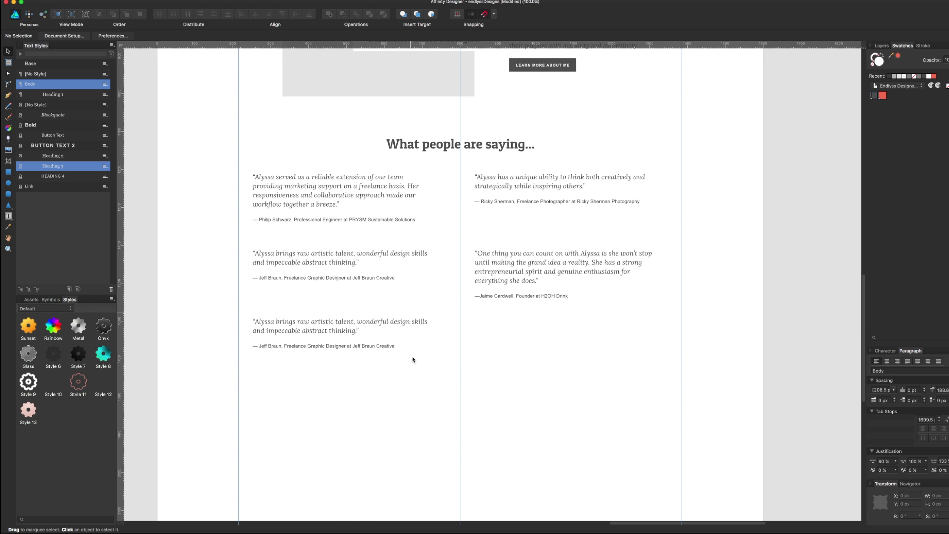
double_click(367, 329)
drag(360, 330, 228, 316)
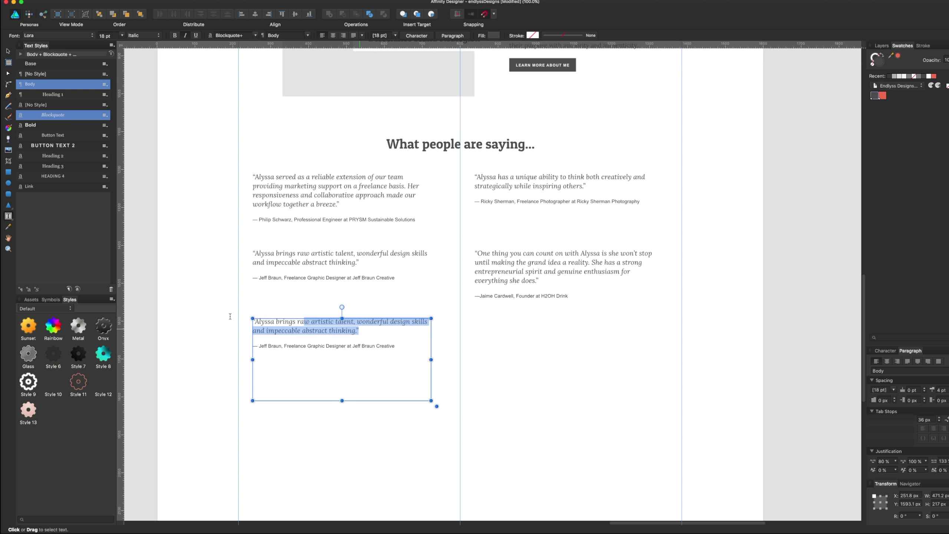
key(super+v)
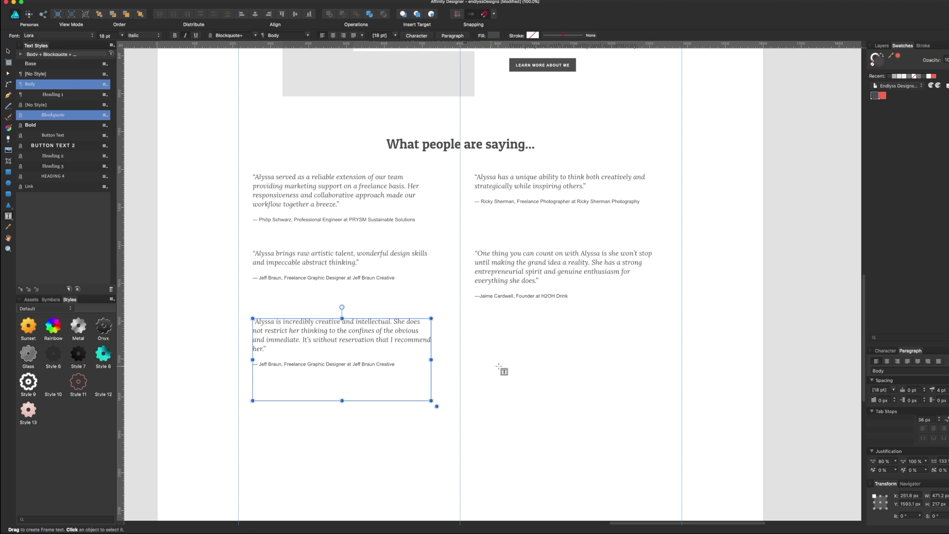
drag(432, 359, 441, 359)
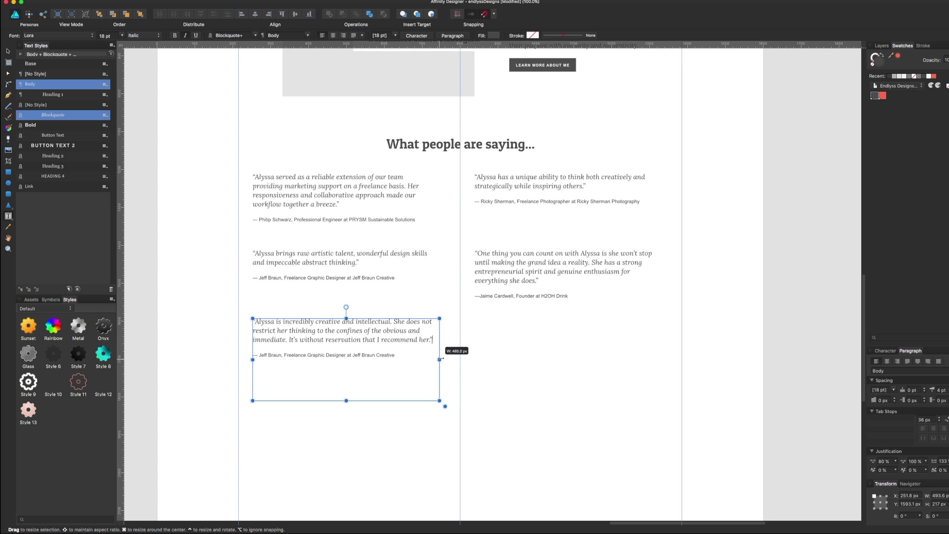
key(Escape)
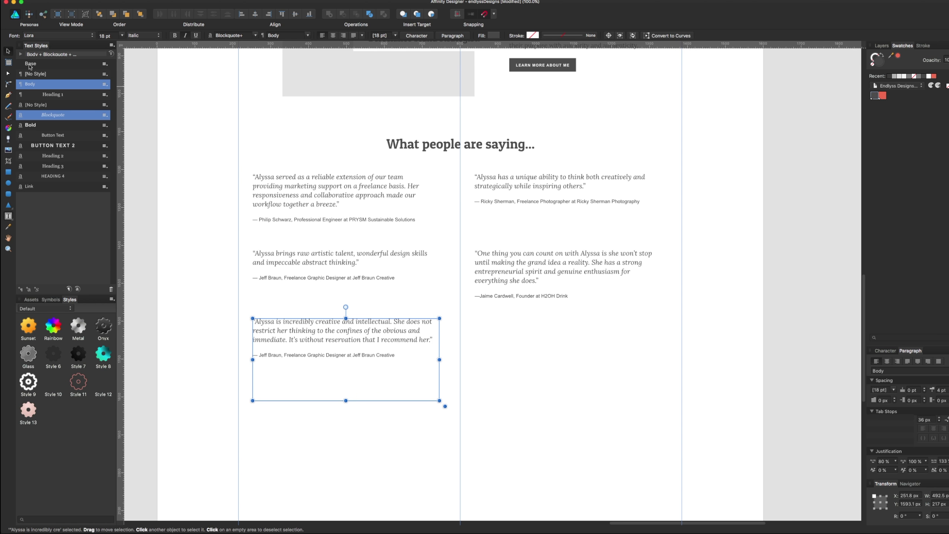
Paste the matching executive director attribution over the fifth testimonial's old credit line
key(super+Tab)
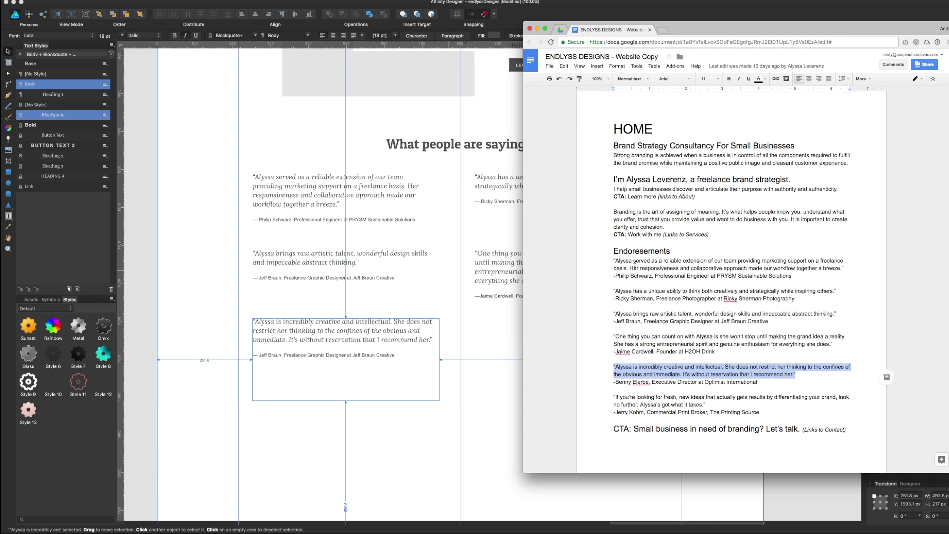
drag(614, 366, 759, 382)
key(super+c)
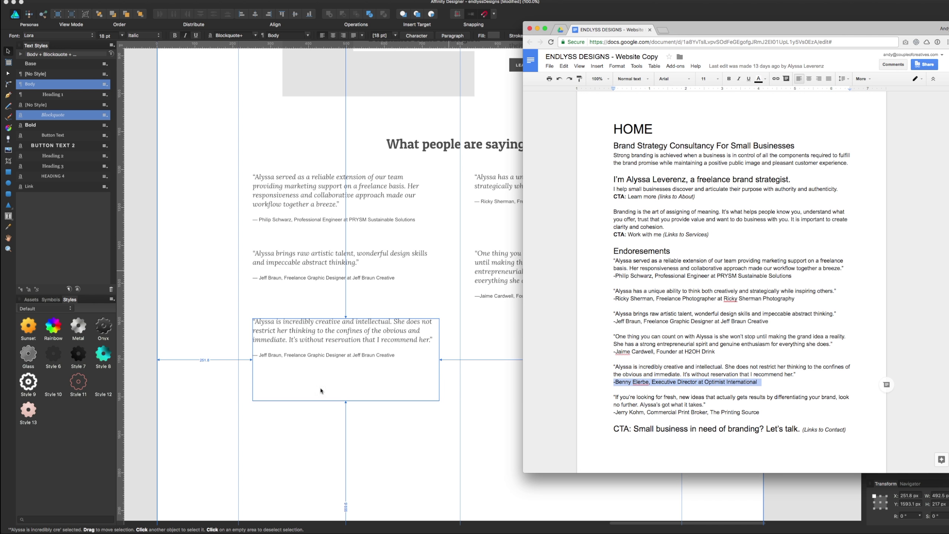
click(321, 391)
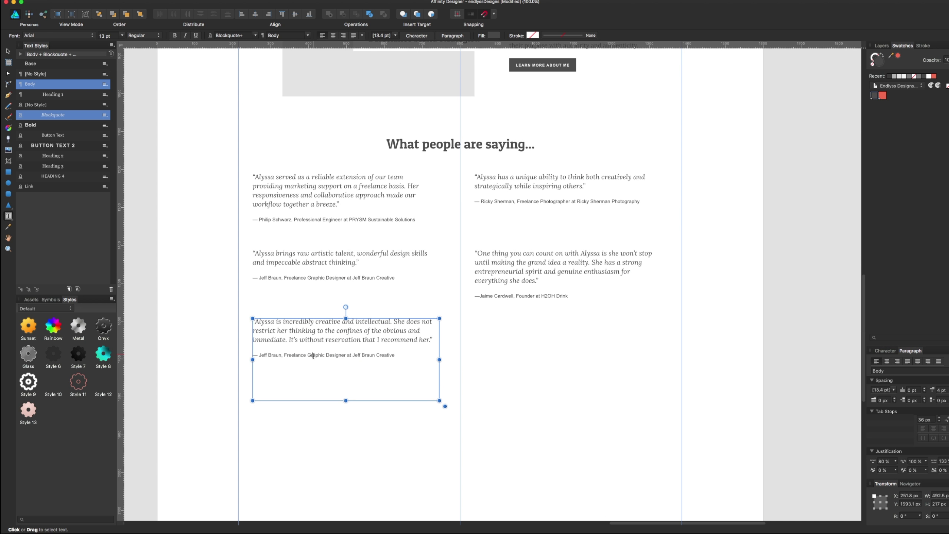
double_click(312, 355)
key(super+a)
triple_click(313, 356)
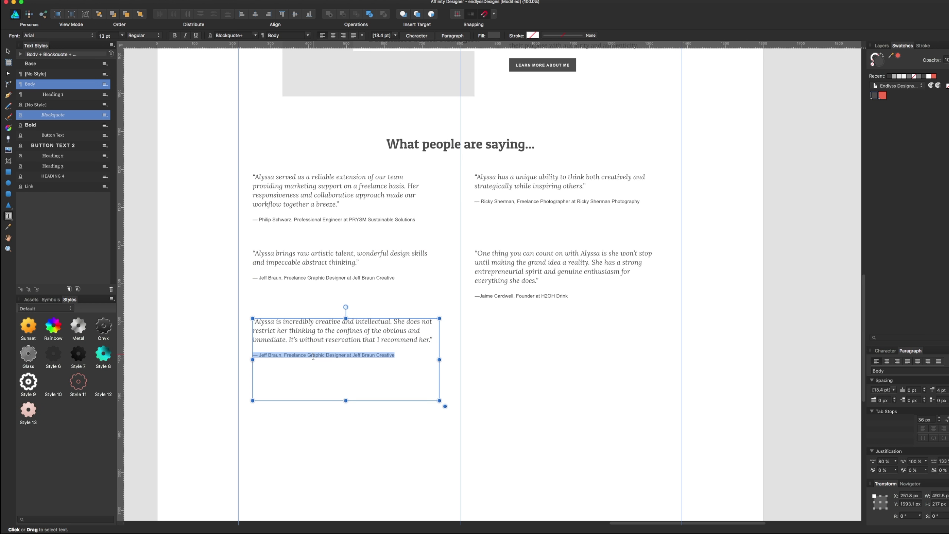
key(super+v)
Put the credit on its own line, starting with an em dash instead of a hyphen
click(260, 355)
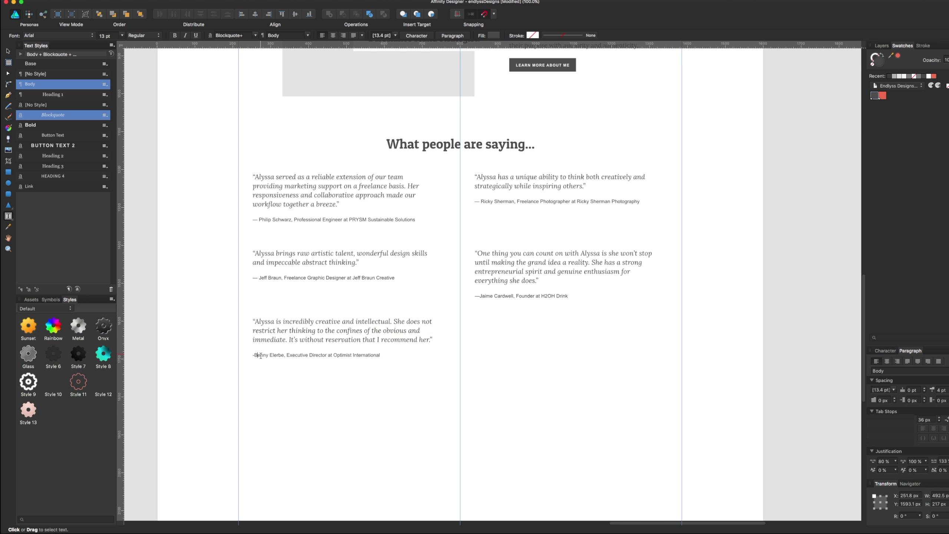
key(BackSpace)
key(BackSpace)
key(BackSpace)
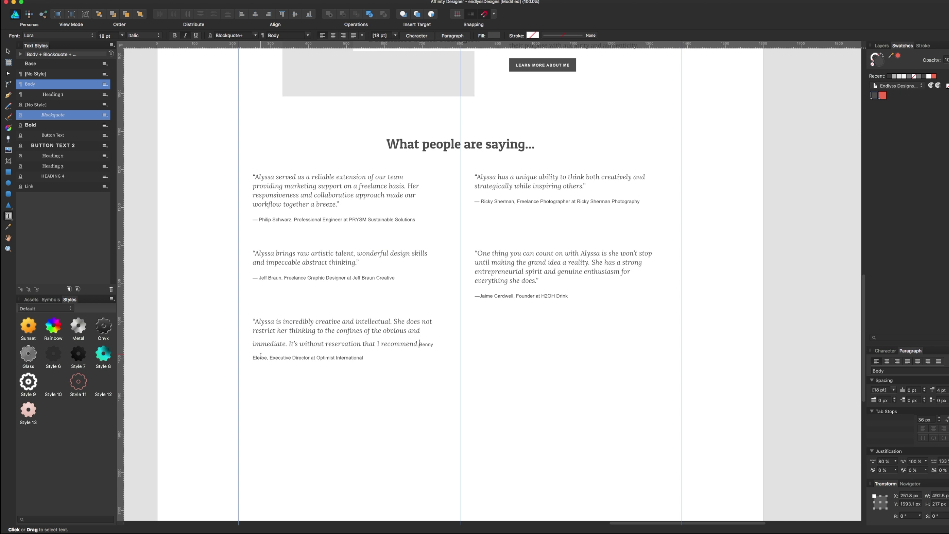
key(Return)
text(—)
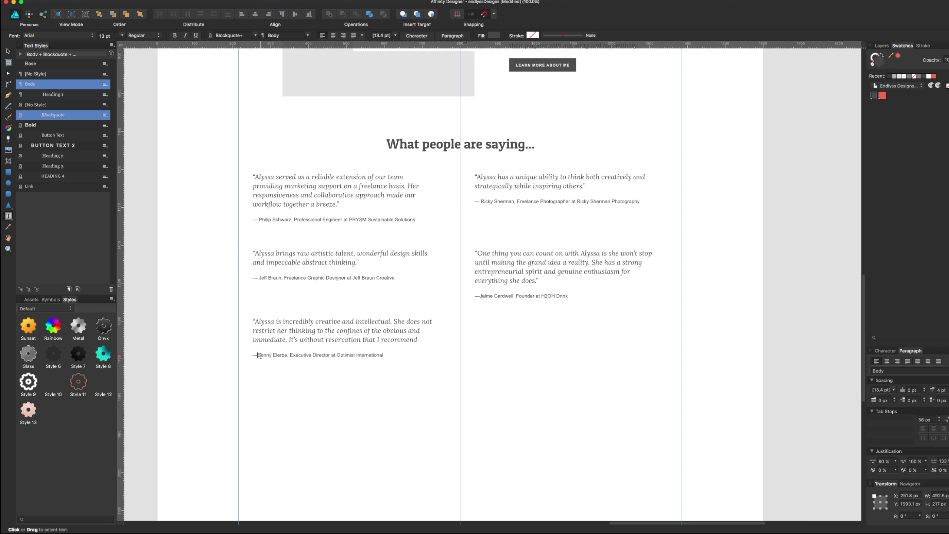
key(Escape)
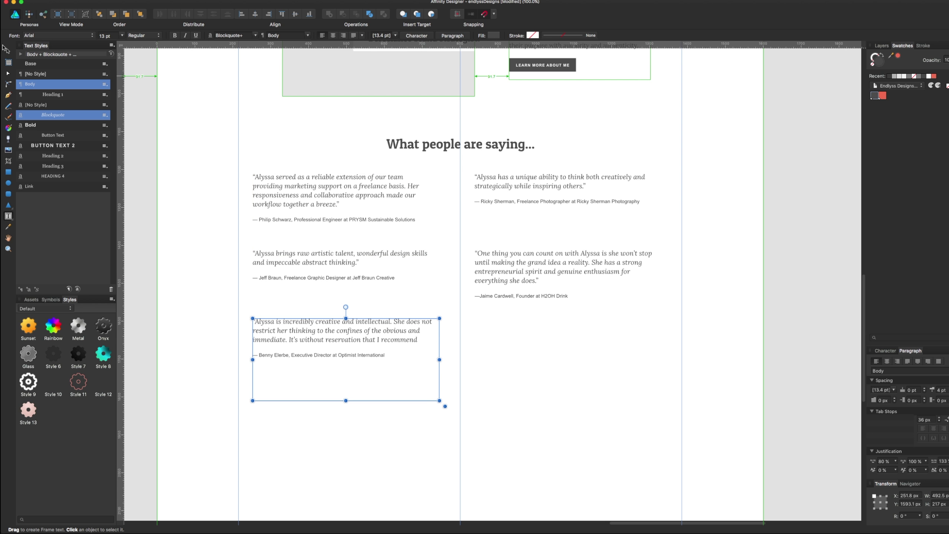
Duplicate the fifth testimonial into the right column and paste the 'If you're looking for fresh, new ideas…' quote
key(v)
drag(350, 351, 564, 348)
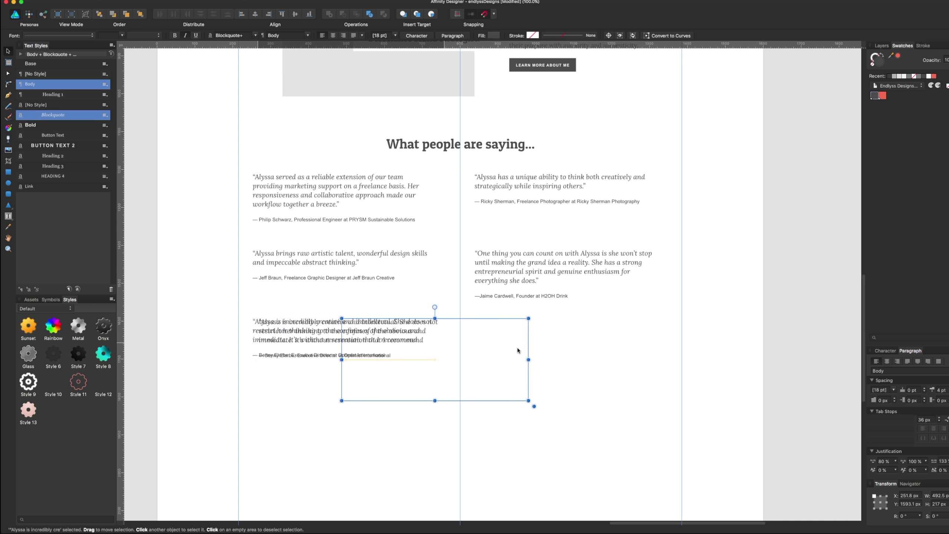
drag(572, 219, 612, 256)
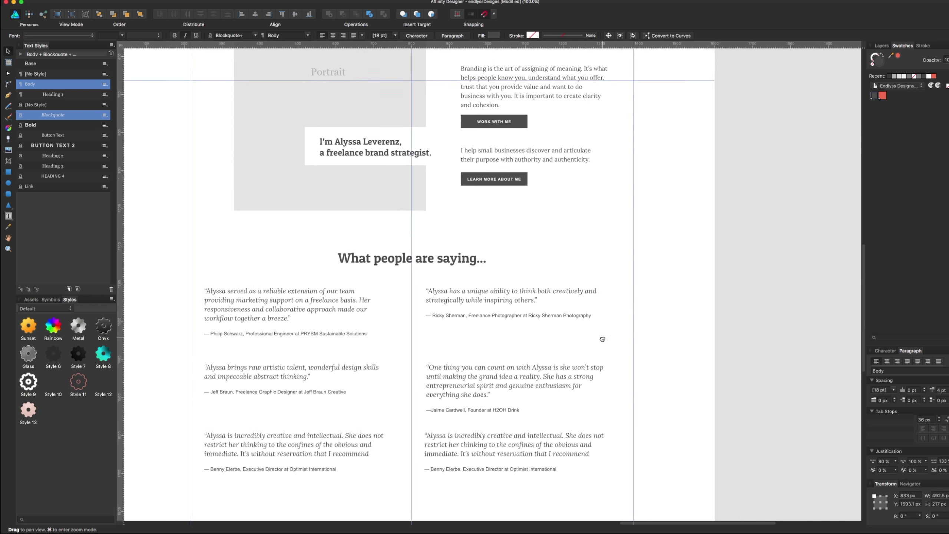
key(super+Tab)
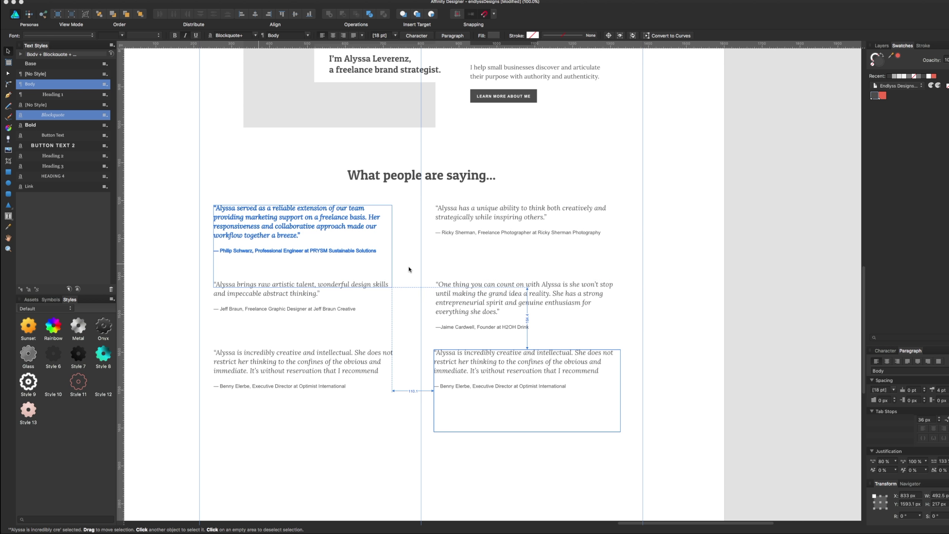
key(super+Tab)
click(423, 269)
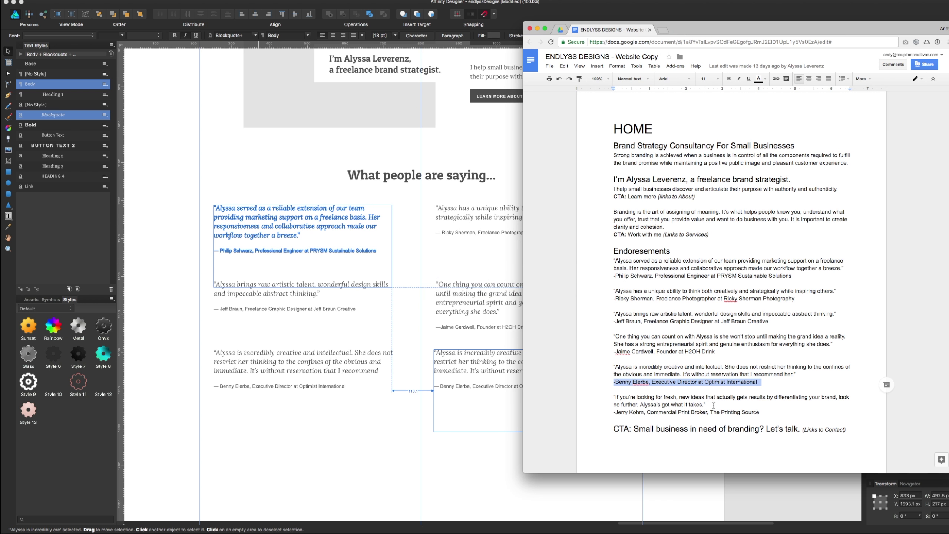
mouse_move(713, 405)
mouse_down()
mouse_move(594, 399)
mouse_move(391, 350)
mouse_up()
key(super+Tab)
text(“If you’re looking for fresh, new ideas that actually gets results by differentiating your brand, look no further. Alyssa’s got what it takes.”)
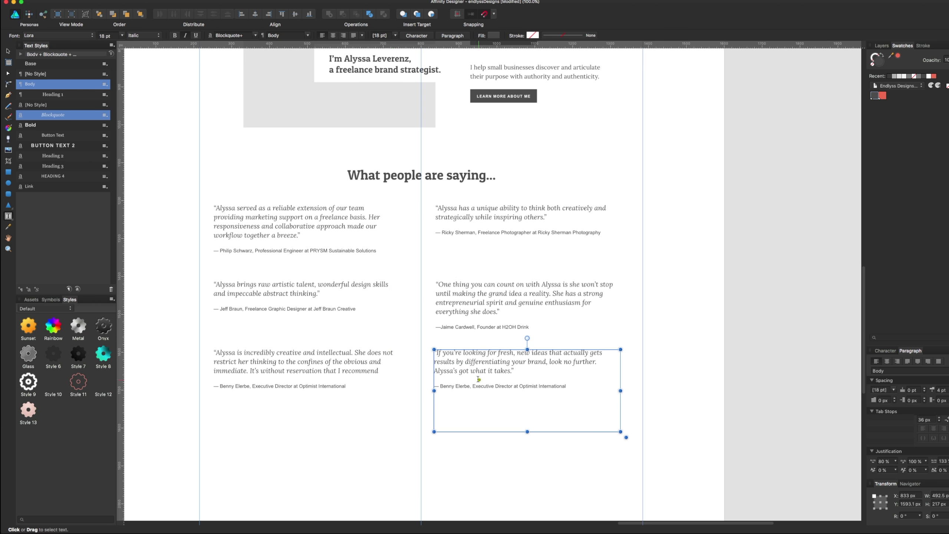
Add the missing 'her.' ending after 'recommend' in the fifth quote
click(381, 374)
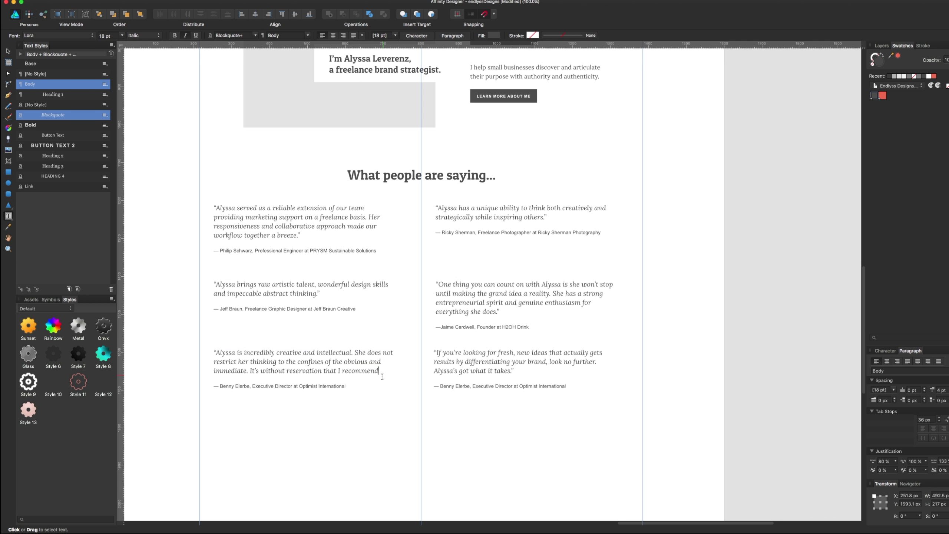
text(”)
click(393, 375)
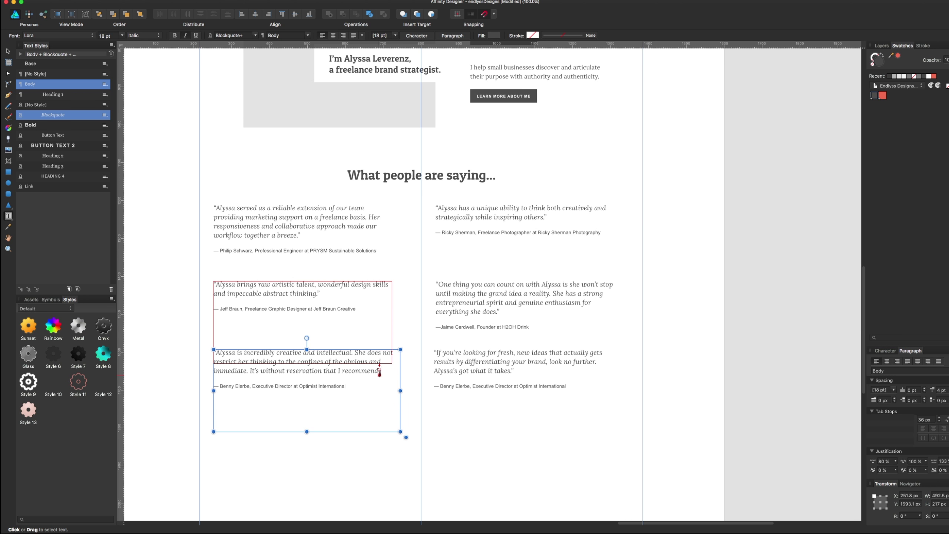
key(super+Tab)
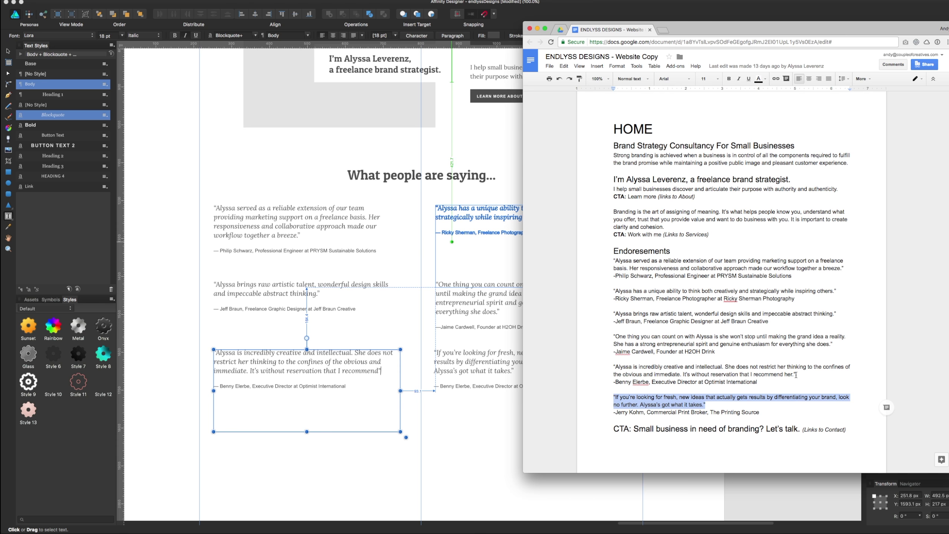
drag(795, 375, 787, 375)
key(super+Tab)
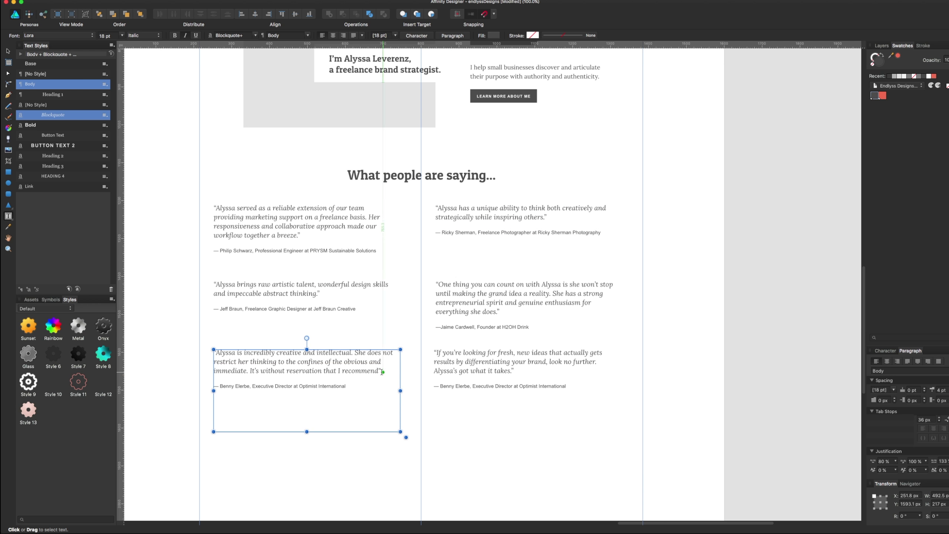
key(Escape)
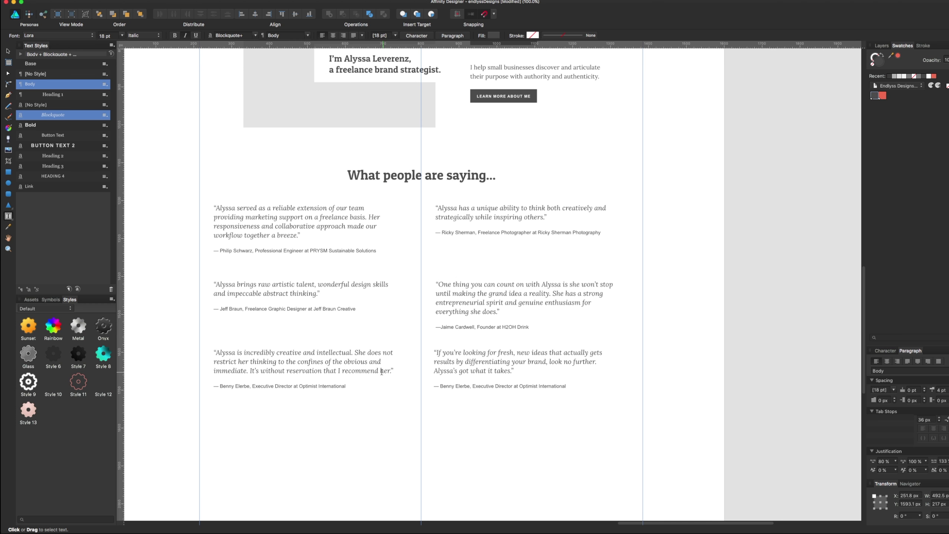
key(Escape)
Paste the print broker credit from The Printing Source into the sixth testimonial, removing its hyphen
click(537, 373)
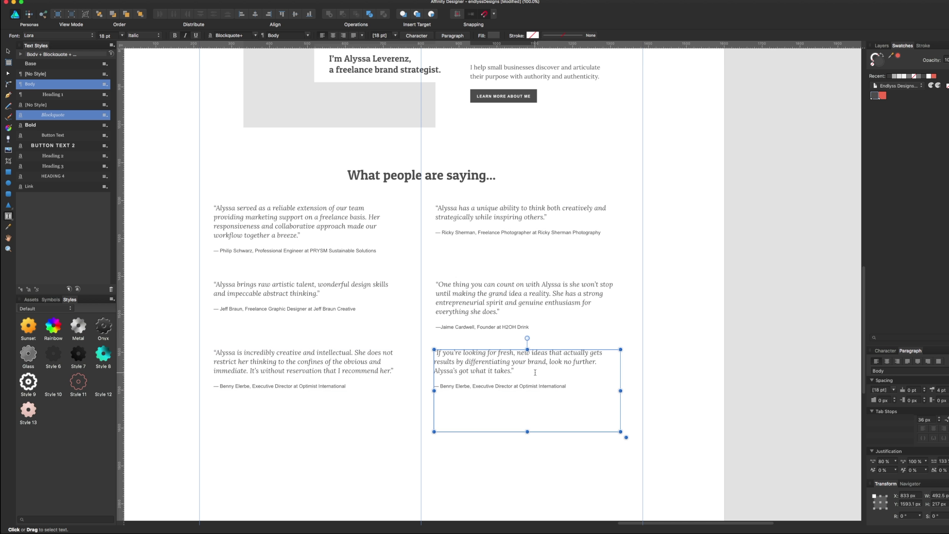
key(super+Tab)
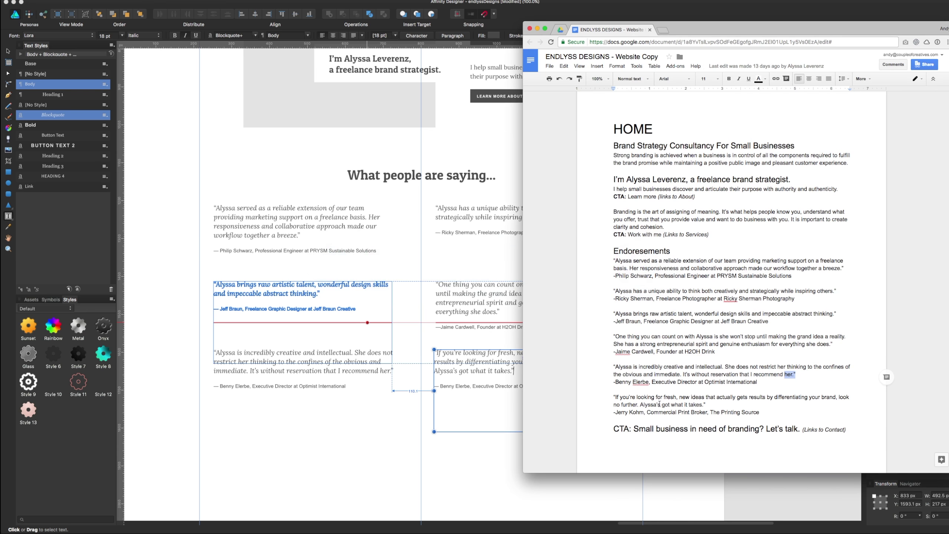
double_click(680, 412)
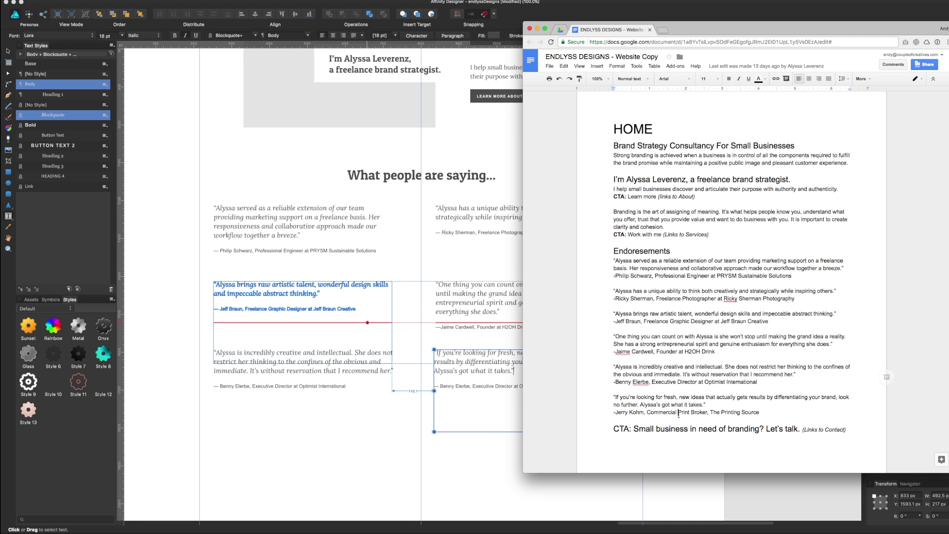
triple_click(657, 413)
key(super+c)
click(435, 408)
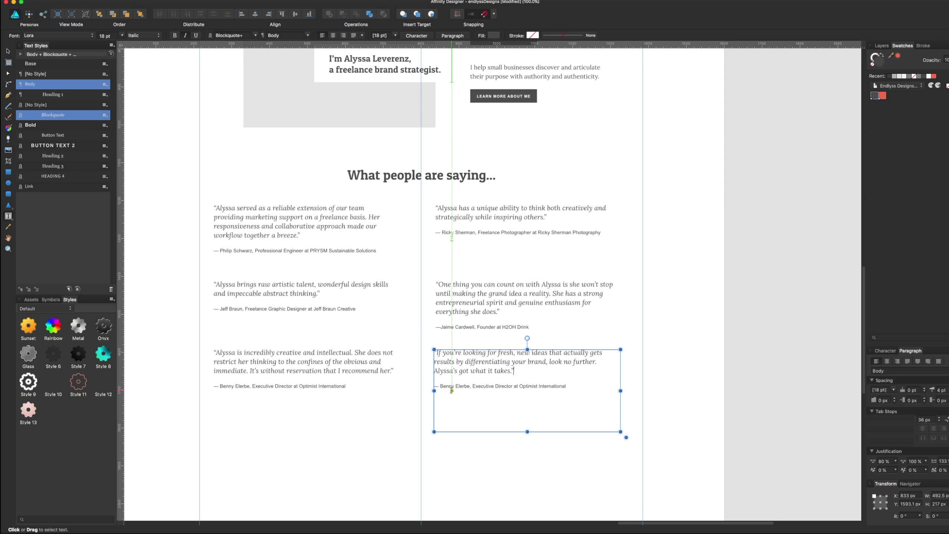
triple_click(440, 385)
key(super+v)
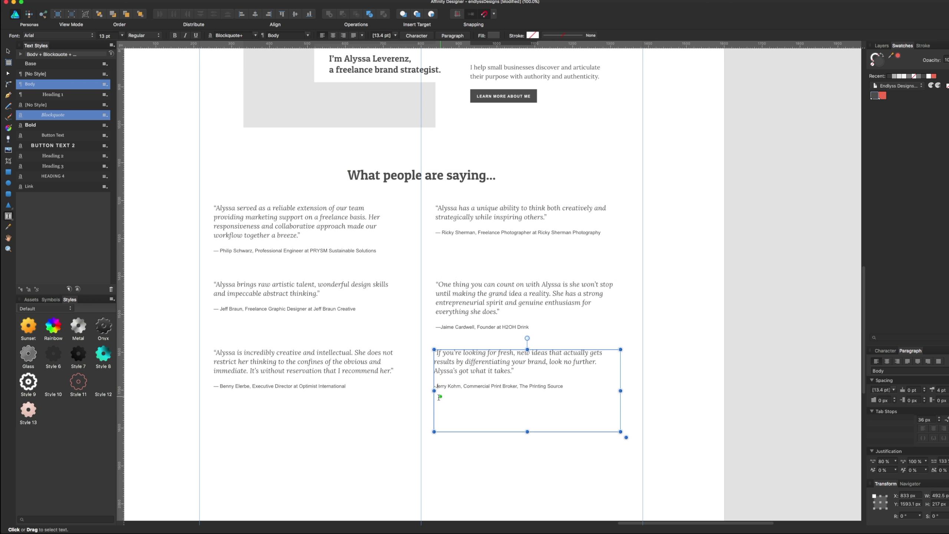
click(440, 386)
key(BackSpace)
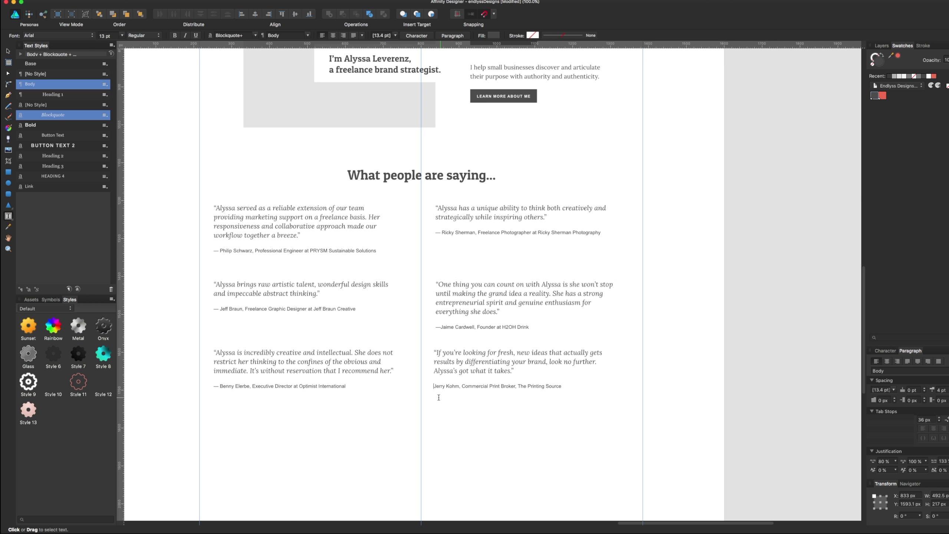
Start the sixth testimonial's credit with an em dash
text(—)
click(463, 317)
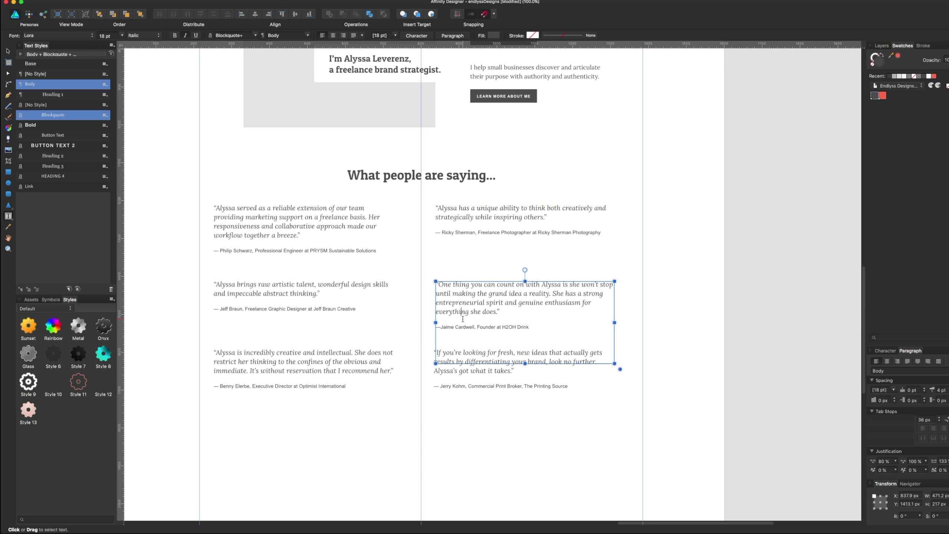
click(8, 52)
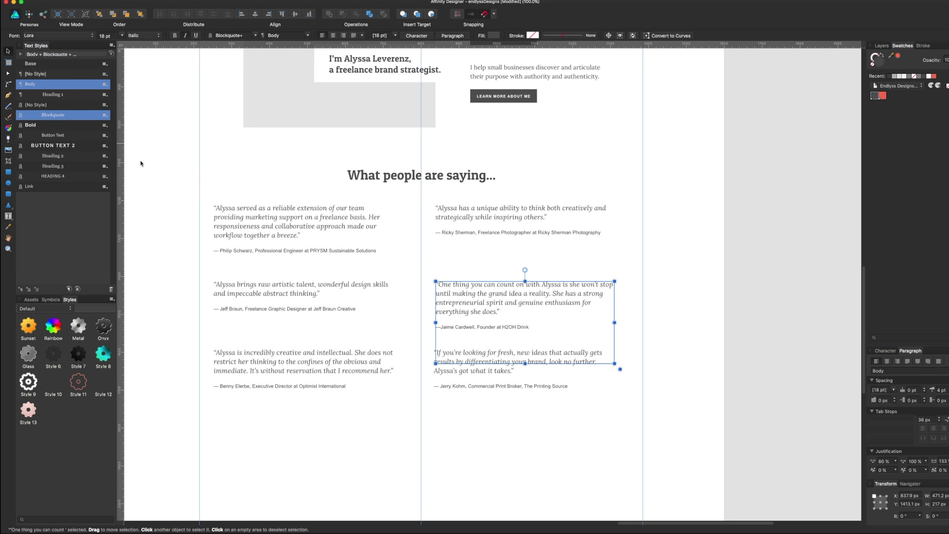
Move the 'What people are saying' heading left to the column edge
click(226, 328)
scroll(409, 264, up, 5)
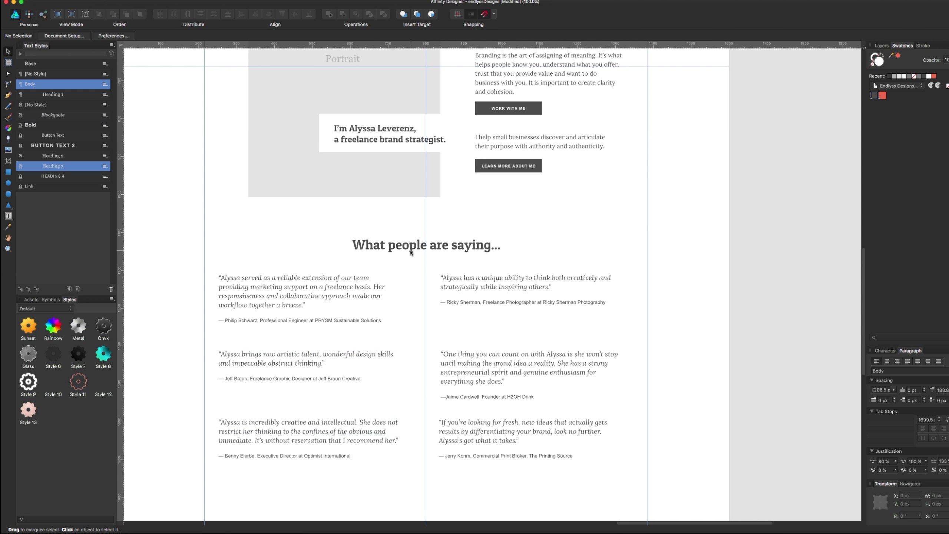
mouse_move(412, 248)
mouse_down()
mouse_move(272, 250)
mouse_move(280, 250)
mouse_up()
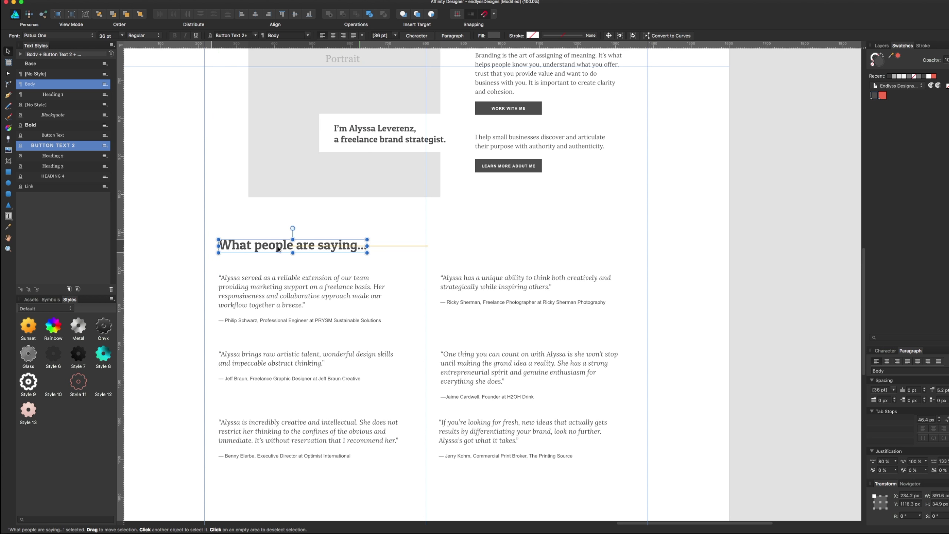
key(Escape)
Shift the portrait rectangle, white name box and name text left onto the column
drag(464, 283, 452, 399)
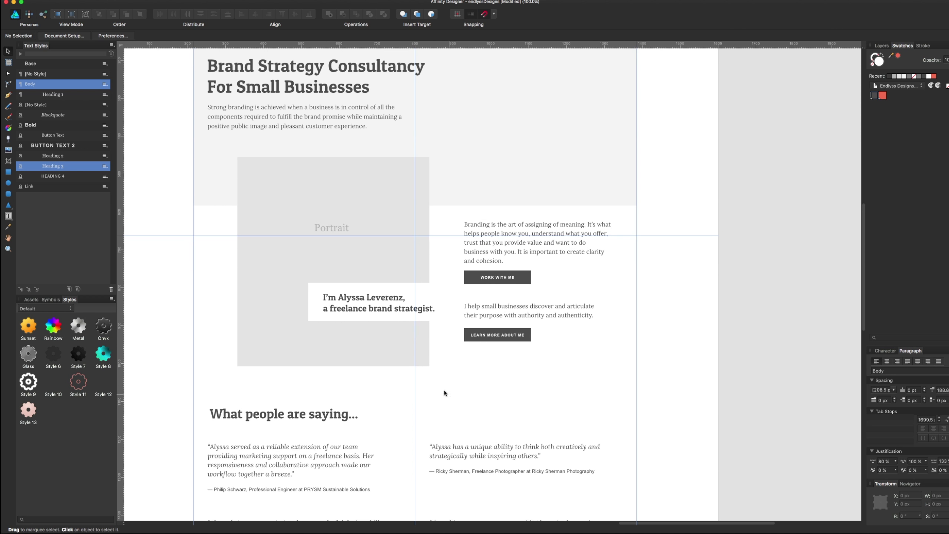
click(391, 349)
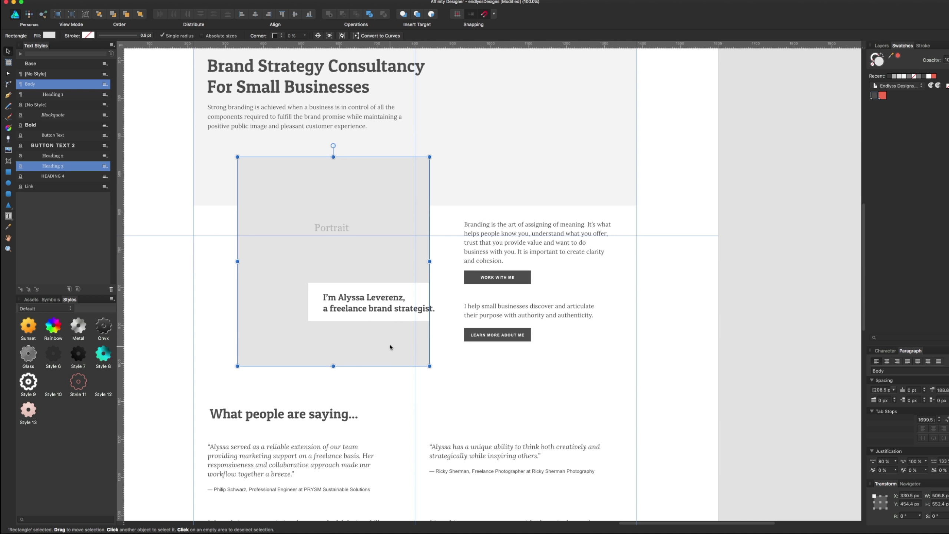
key(Right)
click(380, 314)
shift+click(380, 311)
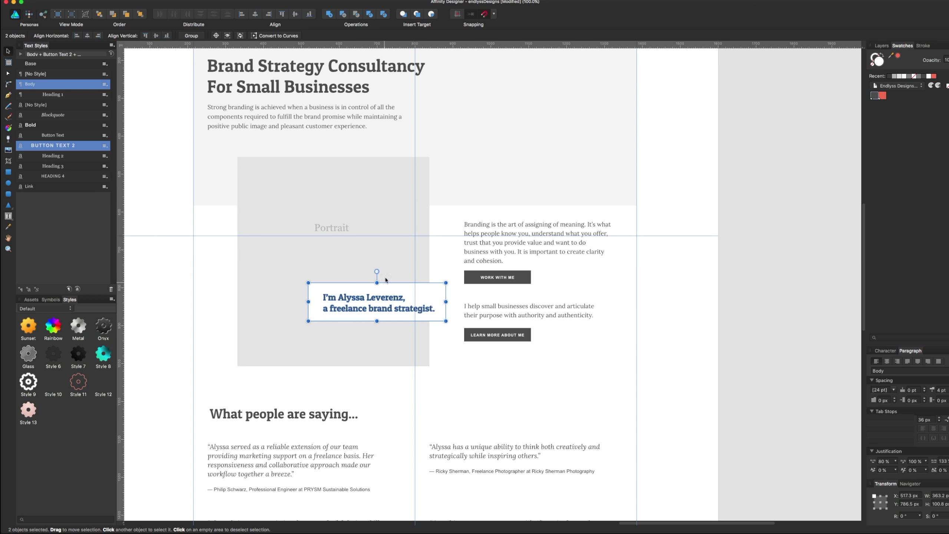
shift+click(377, 261)
key(shift+Left)
key(shift+Left)
key(shift+Left)
click(499, 391)
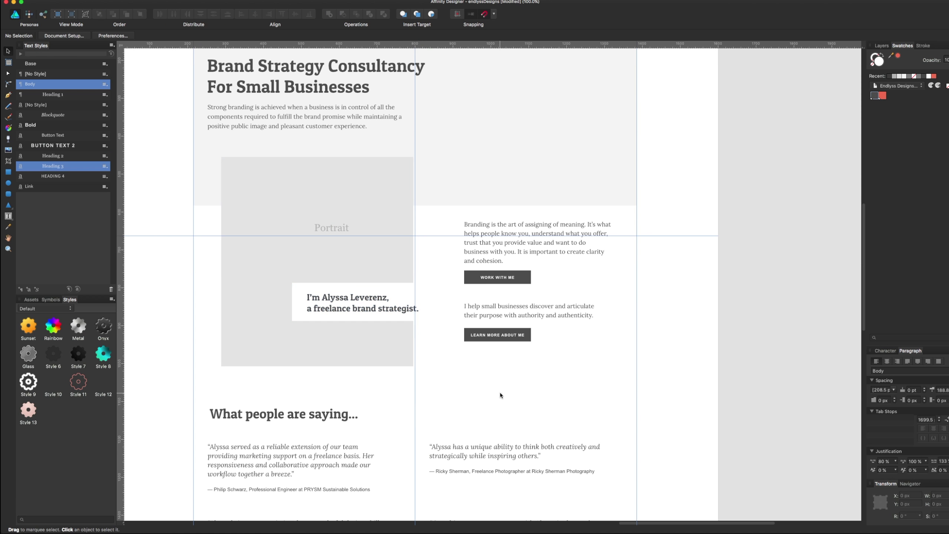
Move the upper and lower copy groups left to align with the column edge
scroll(345, 302, up, 3)
click(299, 277)
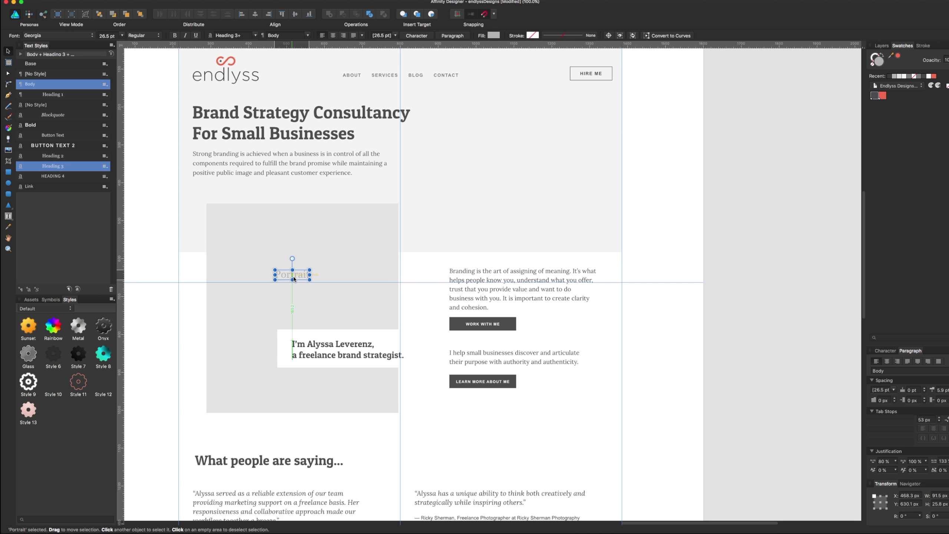
click(493, 449)
drag(493, 449, 493, 378)
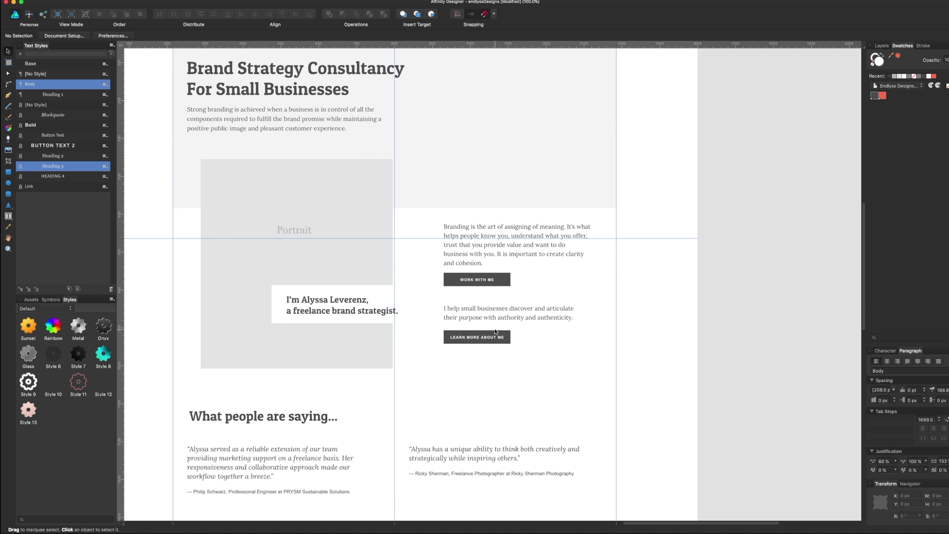
click(497, 332)
shift+click(486, 266)
mouse_move(509, 254)
mouse_down()
mouse_move(463, 256)
mouse_move(475, 256)
mouse_up()
click(453, 437)
scroll(453, 437, down, 10)
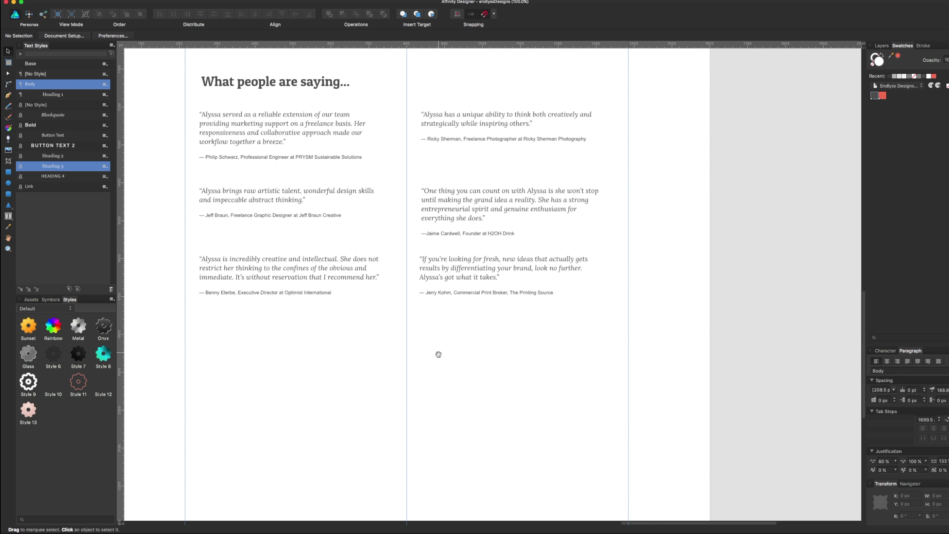
drag(444, 363, 484, 430)
scroll(481, 441, up, 10)
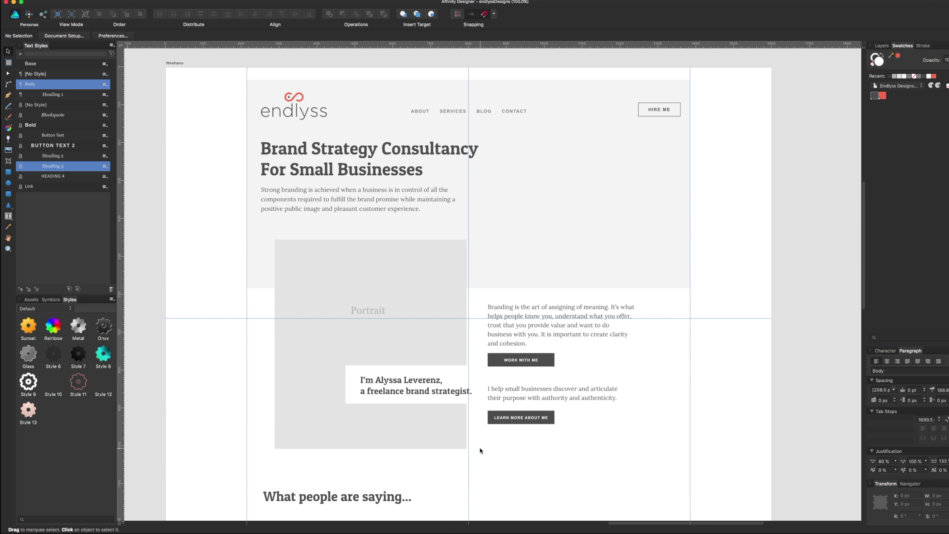
scroll(479, 449, down, 6)
scroll(479, 452, down, 5)
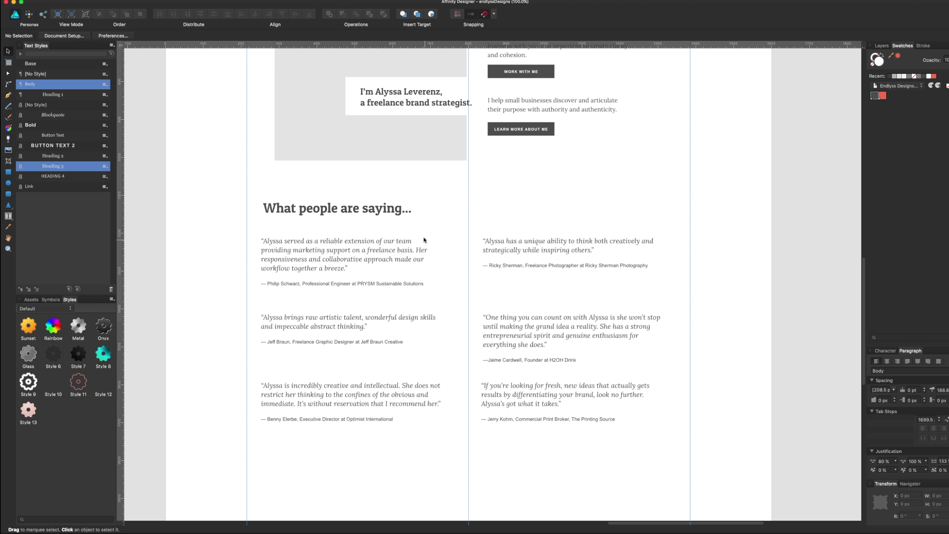
Scroll the Google Docs copy past Endorsements and CTA into Services, then return to the wireframe
key(super+Tab)
scroll(661, 280, down, 3)
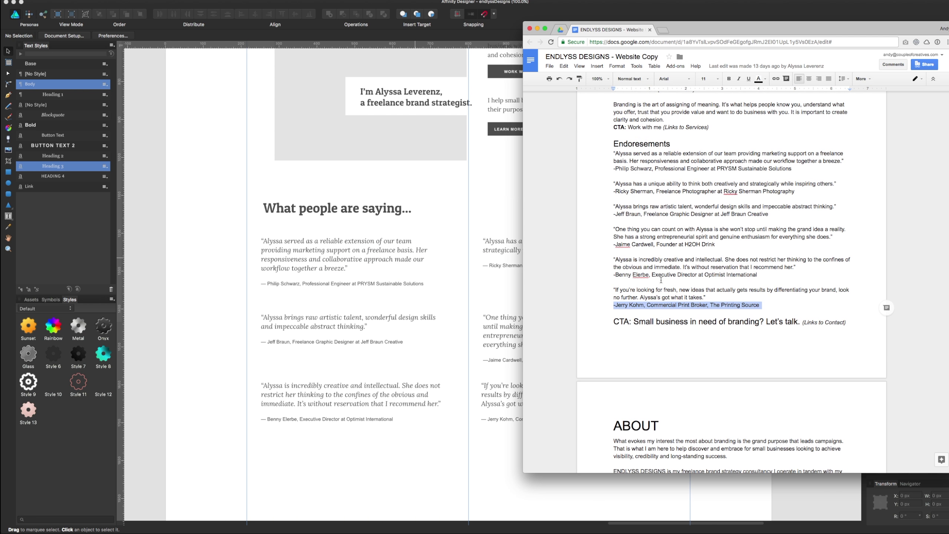
scroll(658, 288, down, 1)
scroll(631, 322, up, 5)
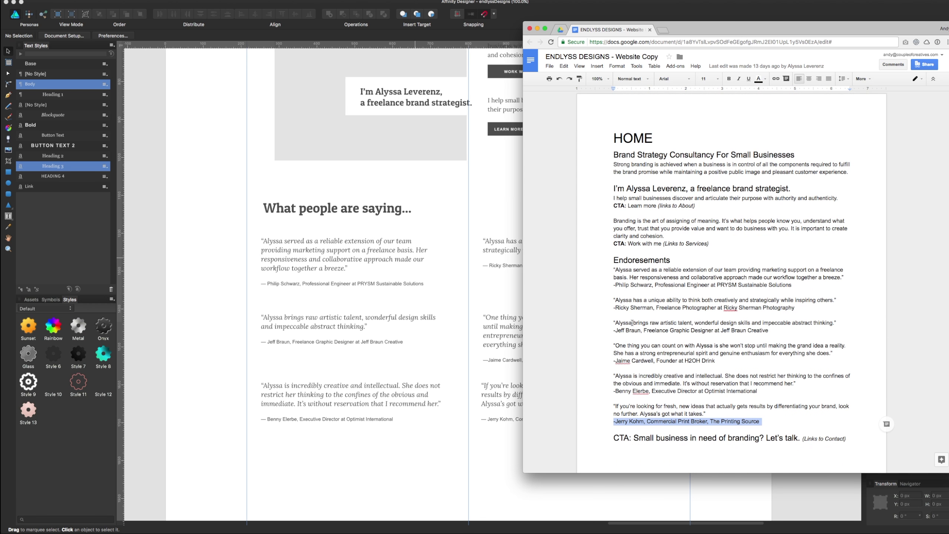
scroll(616, 298, down, 4)
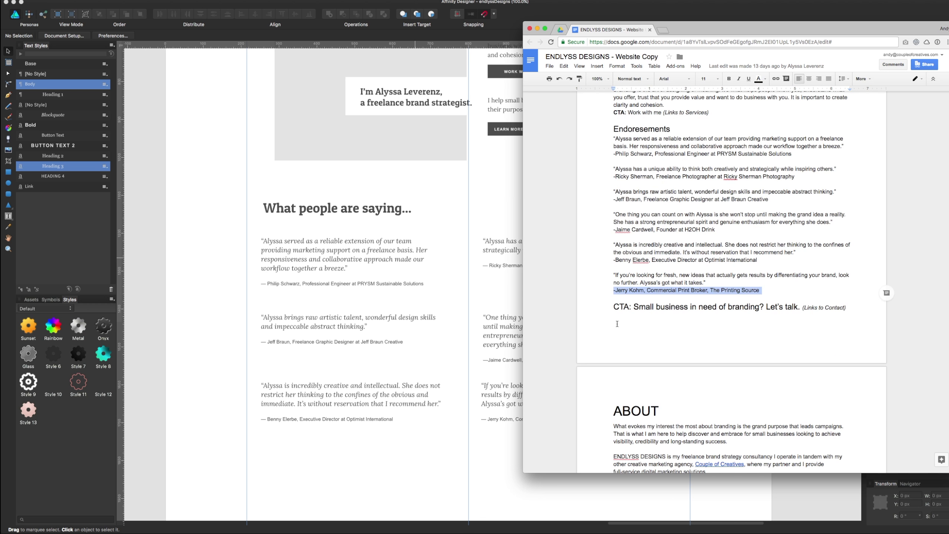
scroll(617, 298, down, 2)
scroll(616, 298, down, 6)
scroll(617, 298, down, 2)
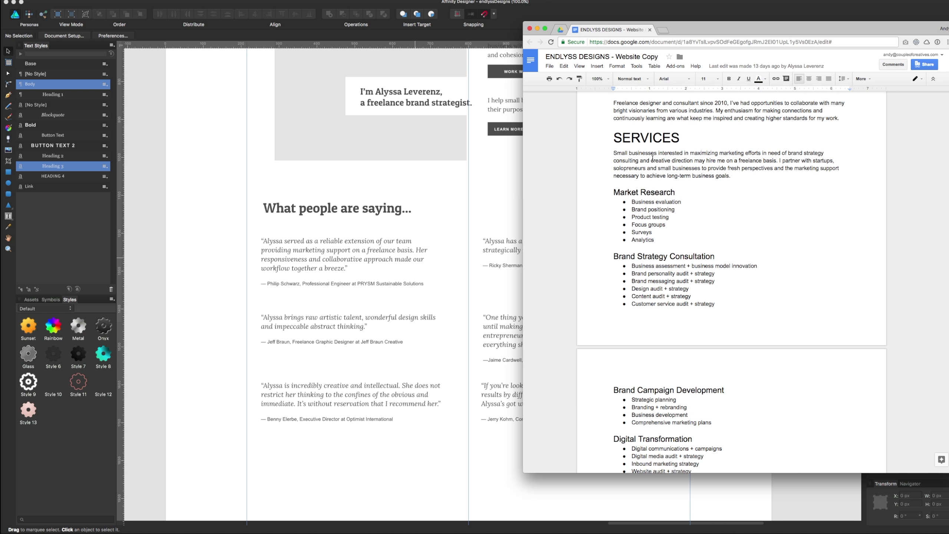
scroll(653, 244, down, 3)
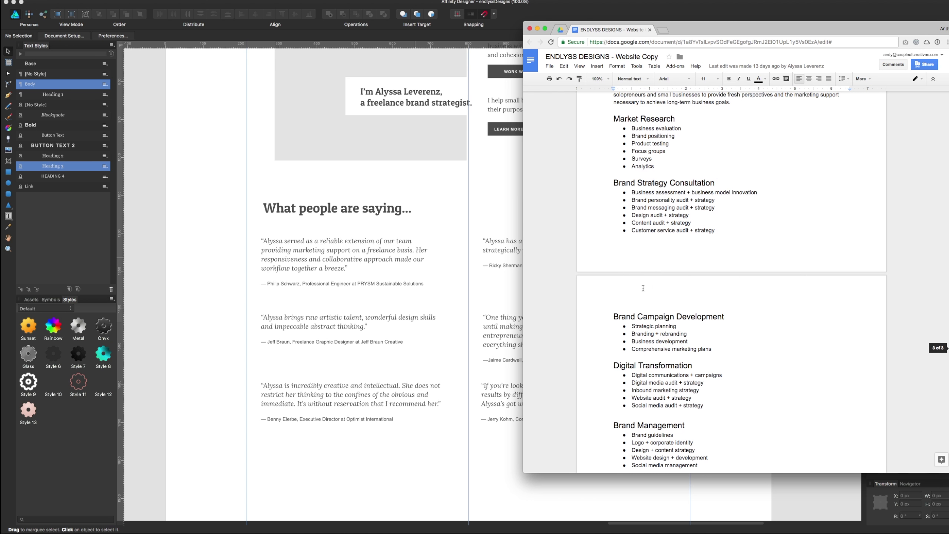
scroll(643, 287, up, 8)
key(super+Tab)
mouse_move(551, 212)
mouse_down()
mouse_move(568, 352)
mouse_move(545, 208)
mouse_up()
Group the 'What people are saying' heading with all six testimonials
click(368, 224)
shift+click(368, 255)
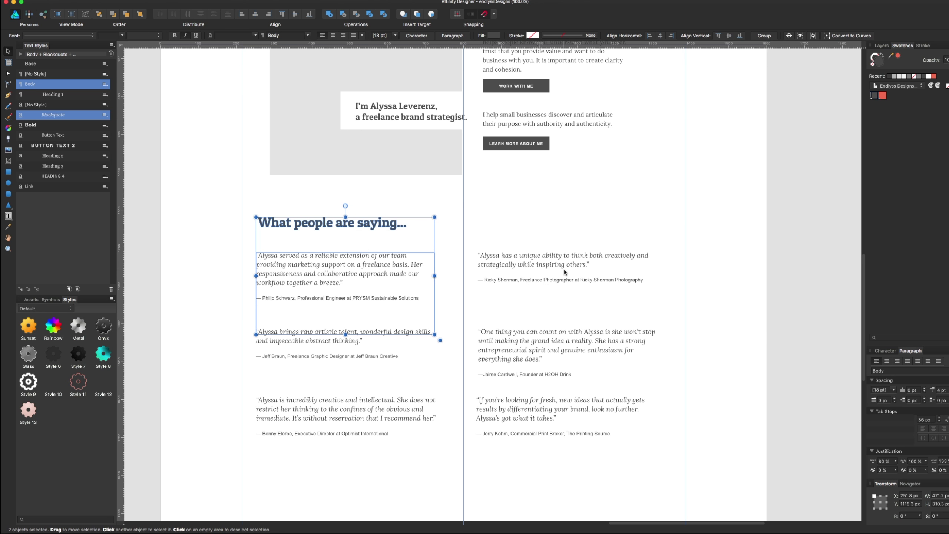
shift+click(564, 272)
shift+click(560, 363)
shift+click(368, 355)
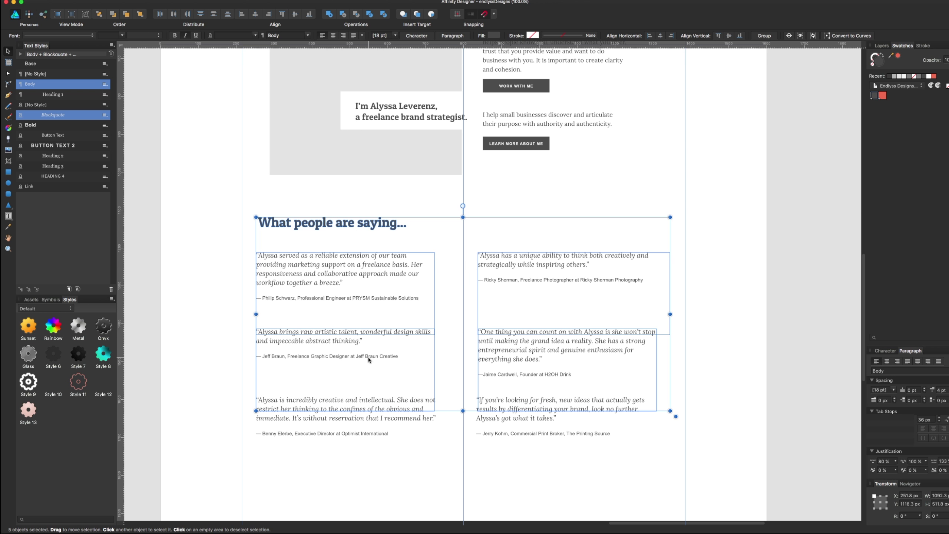
shift+click(374, 417)
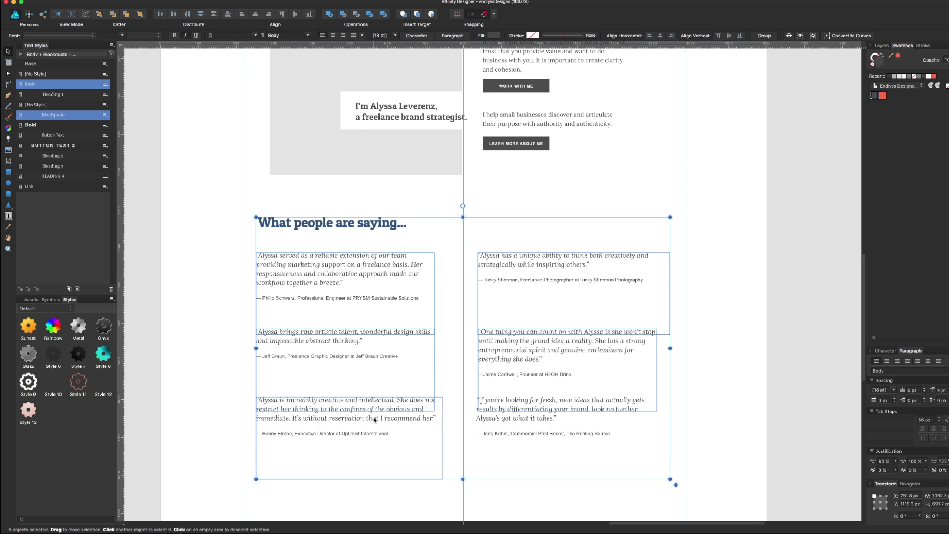
shift+click(537, 419)
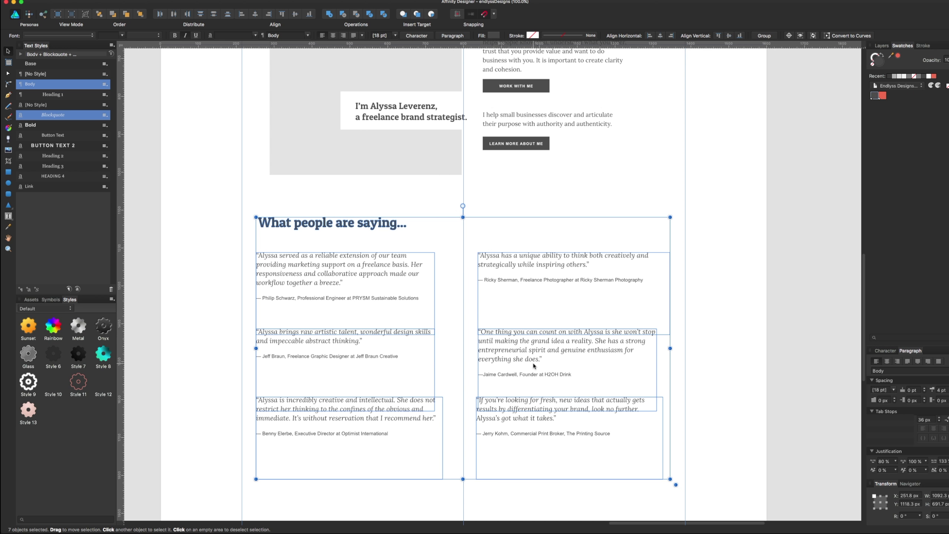
key(ctrl+g)
Move the testimonials group down to leave space below the portrait block
drag(532, 273, 532, 433)
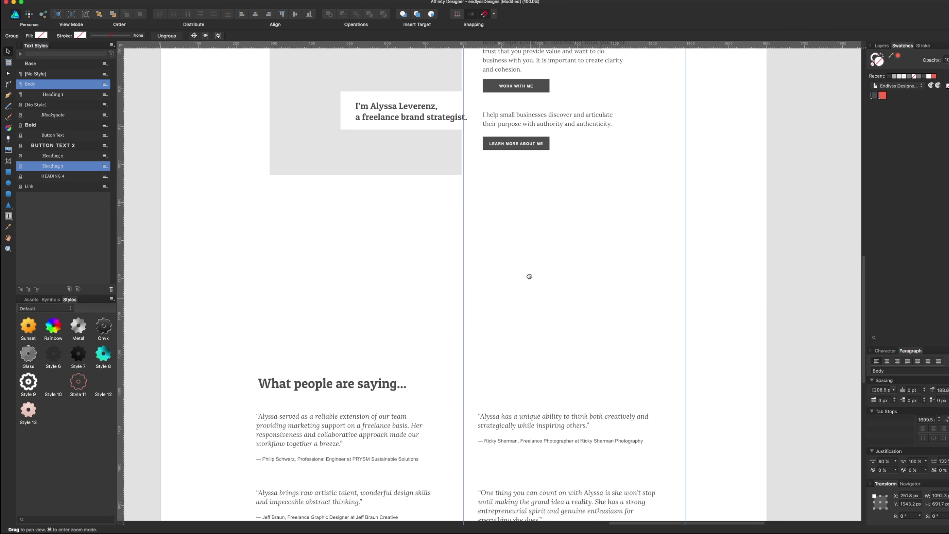
scroll(527, 276, down, 10)
scroll(523, 336, up, 10)
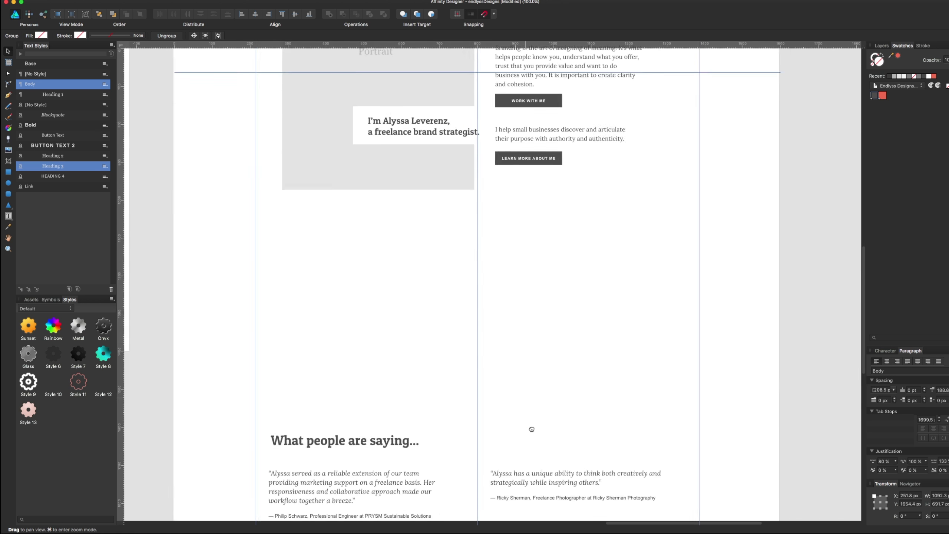
scroll(486, 448, up, 10)
scroll(336, 262, up, 5)
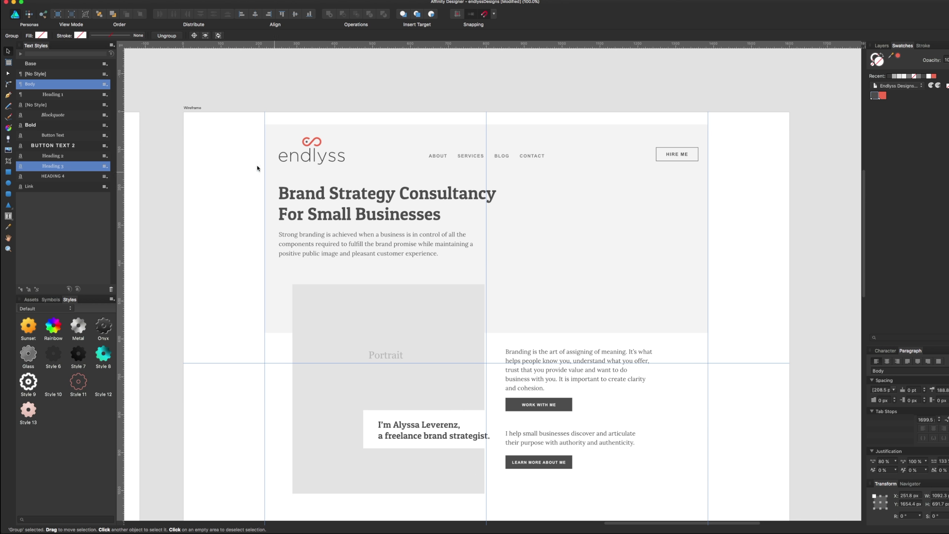
Extend the Wireframe artboard's bottom edge to about 2960 px tall
click(192, 108)
scroll(373, 224, down, 20)
scroll(496, 287, up, 10)
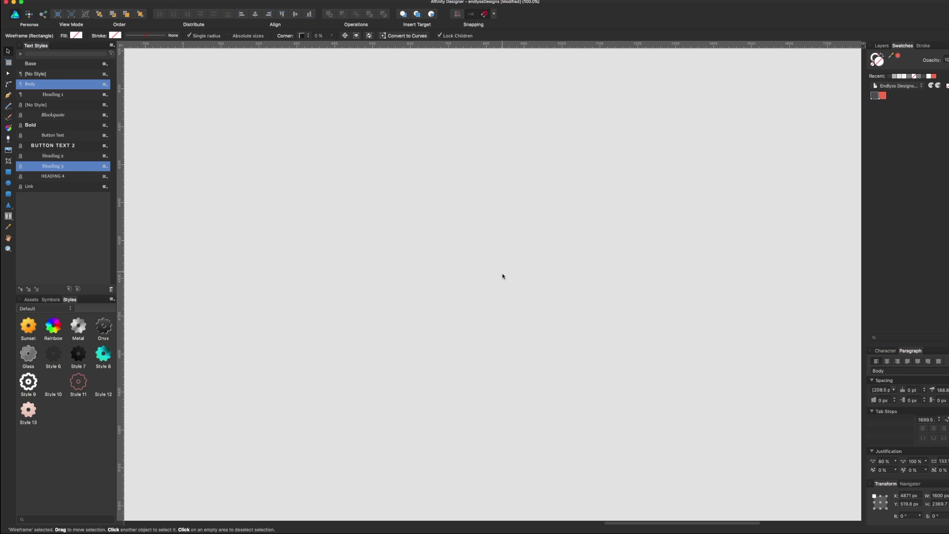
scroll(501, 272, up, 10)
scroll(503, 292, up, 10)
scroll(502, 301, up, 15)
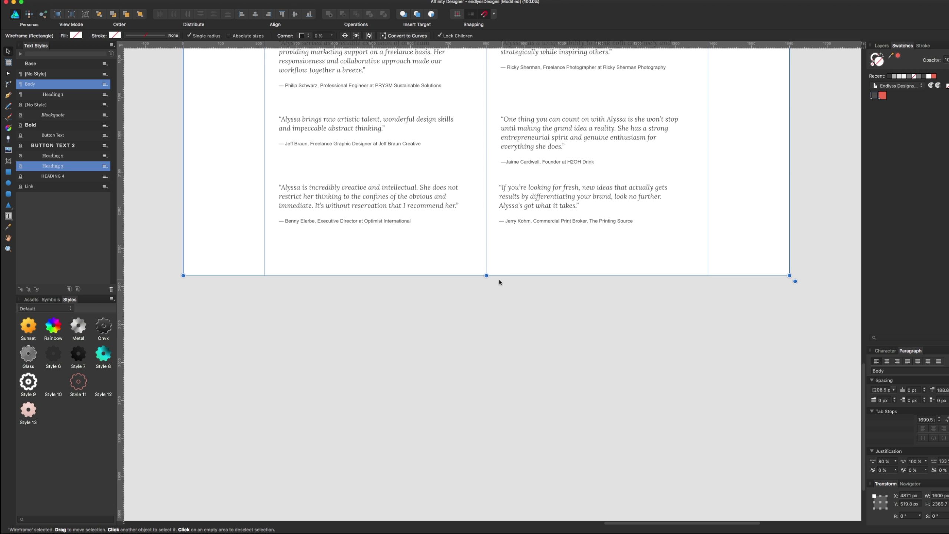
drag(501, 277, 493, 499)
scroll(490, 408, down, 12)
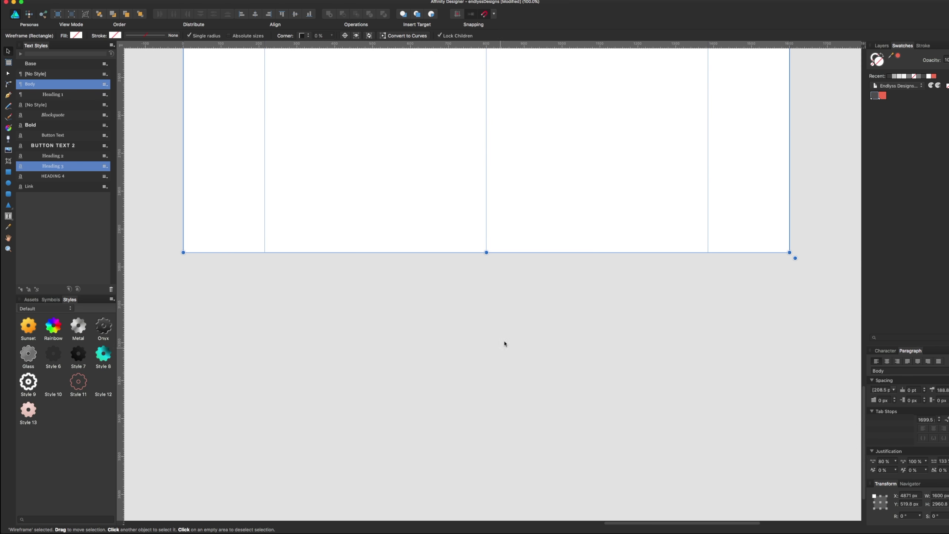
scroll(504, 341, up, 9)
scroll(535, 453, up, 4)
Check the testimonials group placement and select the Brand Strategy Consultancy heading
click(566, 232)
scroll(560, 299, up, 5)
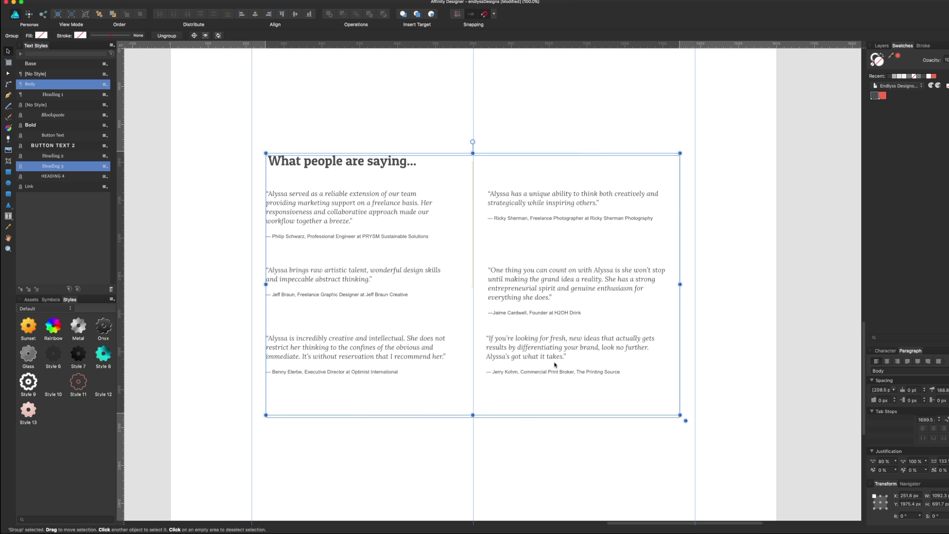
scroll(567, 239, up, 2)
scroll(556, 169, up, 15)
scroll(448, 179, up, 2)
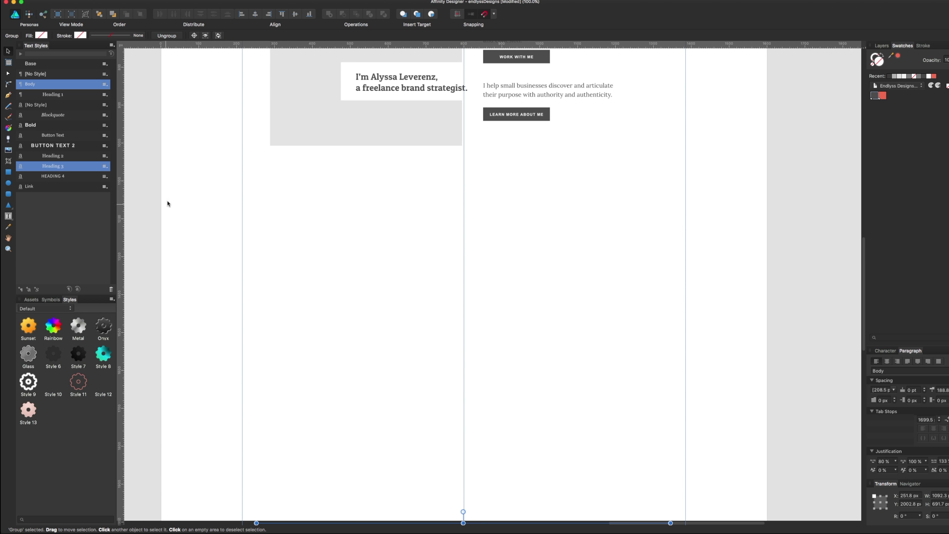
click(325, 199)
scroll(369, 311, down, 2)
scroll(346, 419, up, 1)
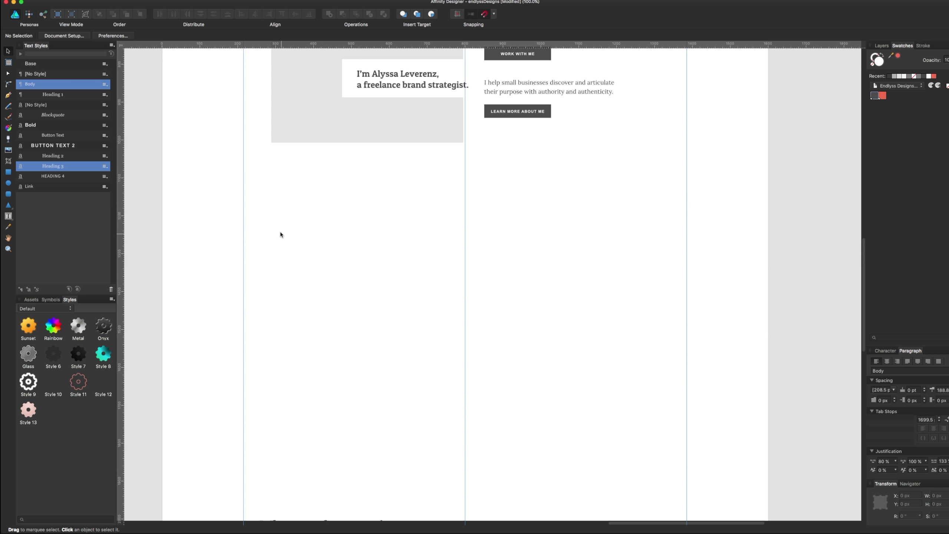
scroll(351, 210, up, 10)
scroll(385, 411, up, 2)
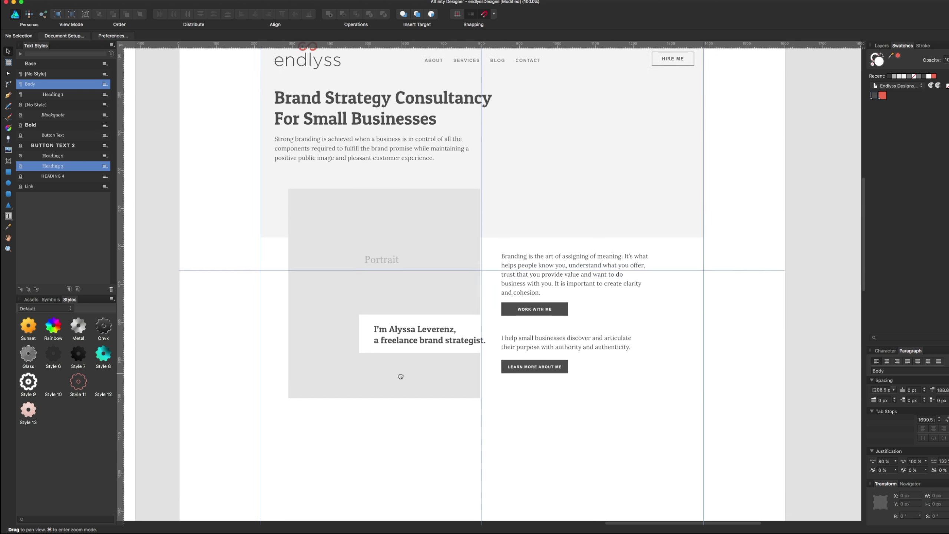
click(394, 131)
scroll(374, 327, down, 10)
Paste a copy of the Brand Strategy Consultancy heading and move it into the gap below the portrait block
key(ctrl+x)
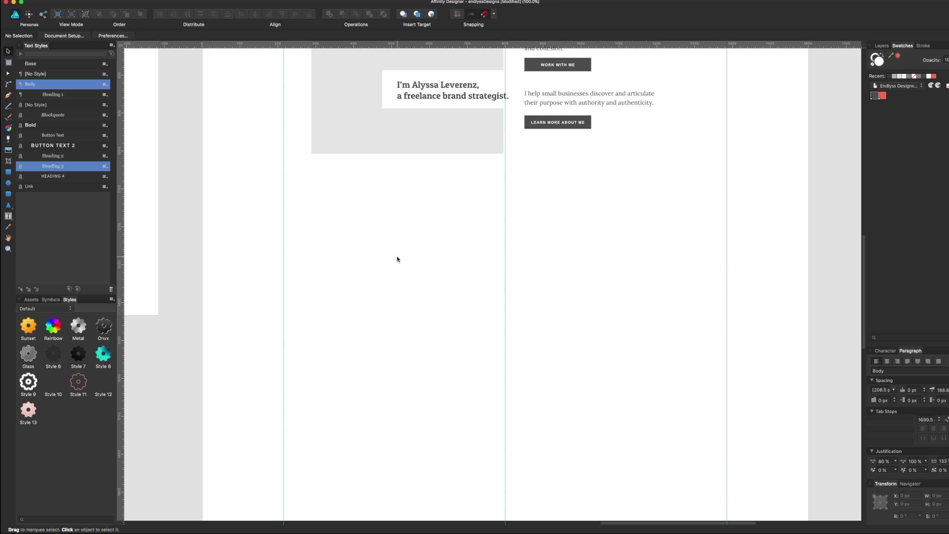
key(ctrl+v)
drag(407, 293, 406, 257)
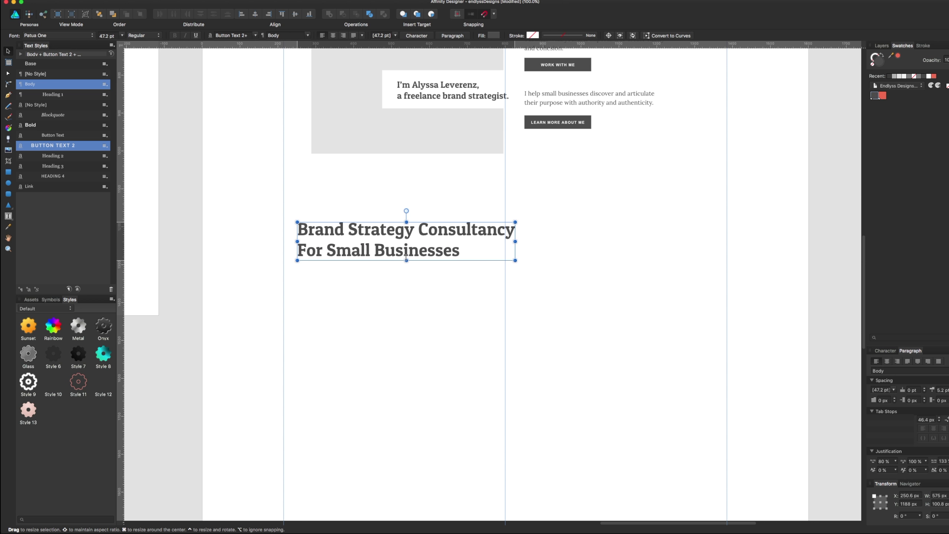
Replace both lines of the copied heading's text with 'How I'
double_click(407, 252)
triple_click(408, 252)
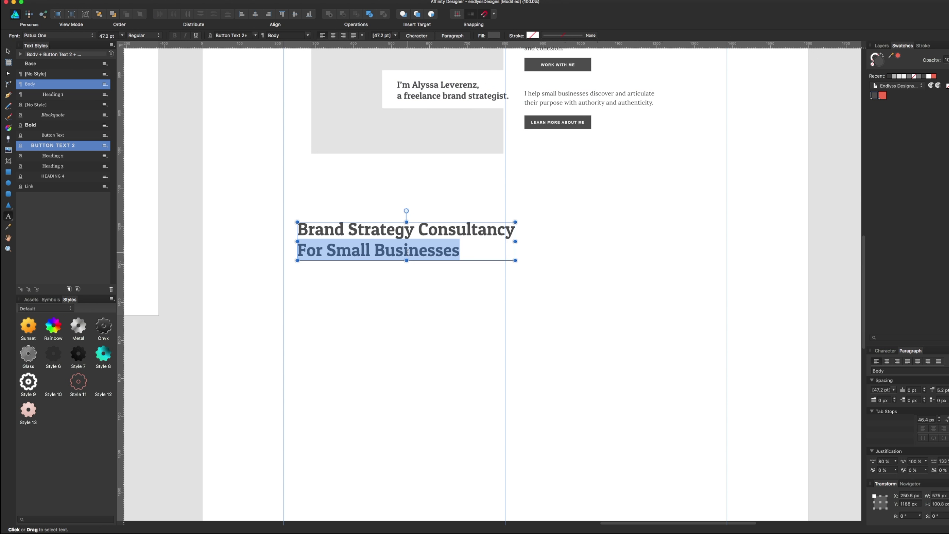
click(407, 252)
text(How )
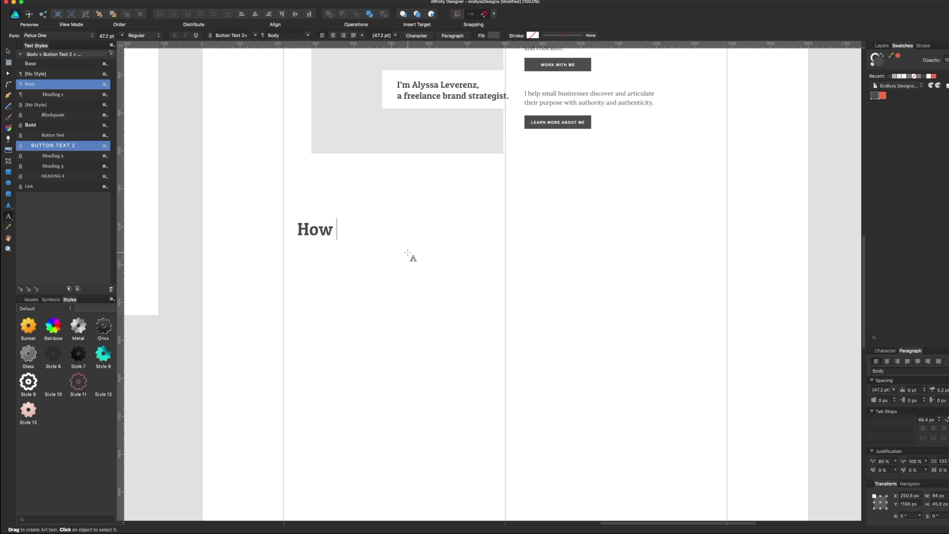
text(I)
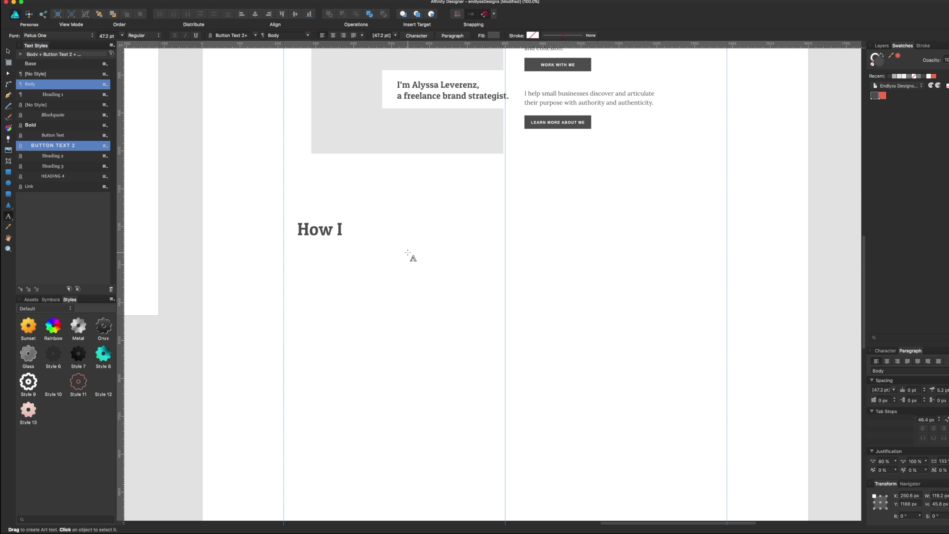
Replace the 'How I' heading text with 'Get inside process'
key(shift+Left)
key(shift+Left)
key(shift+Left)
key(shift+Left)
key(shift+Left)
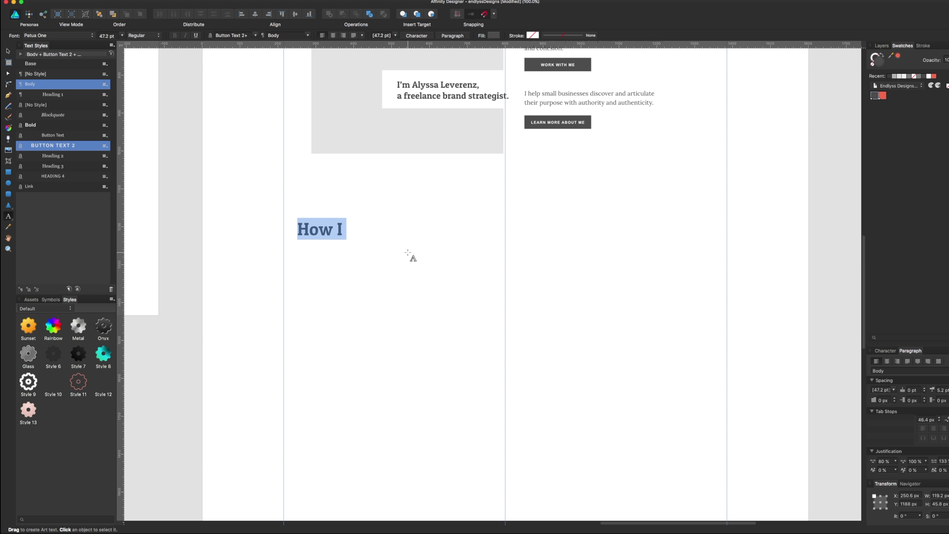
text(Get ins)
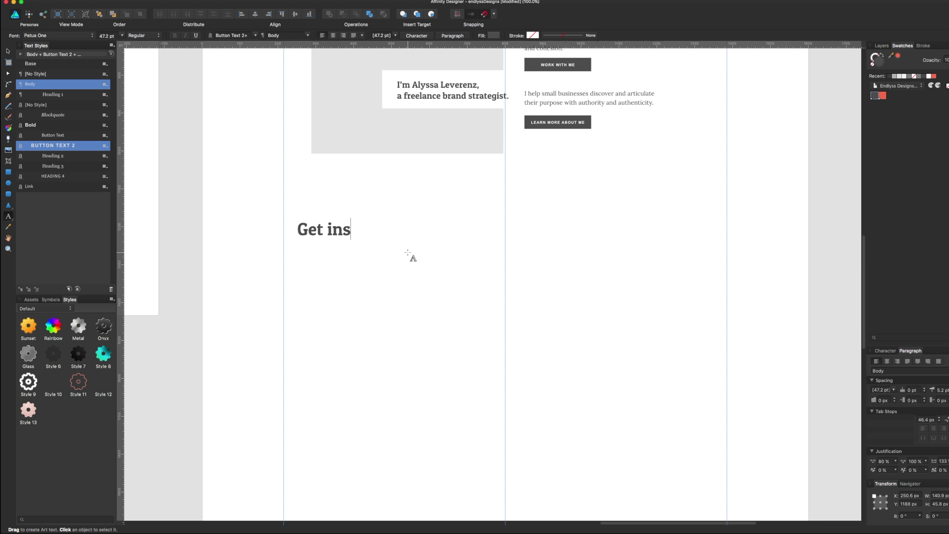
text(ide pr)
text(ocess)
key(Escape)
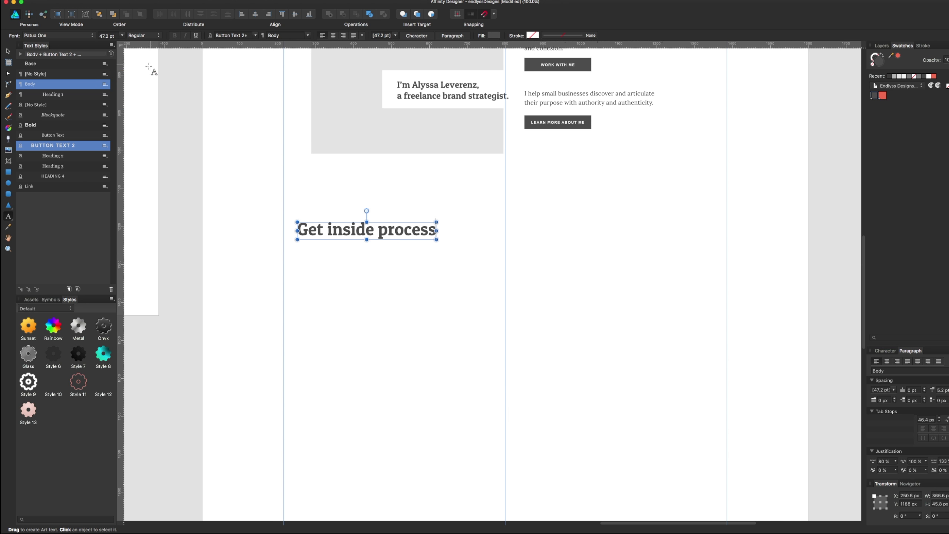
key(v)
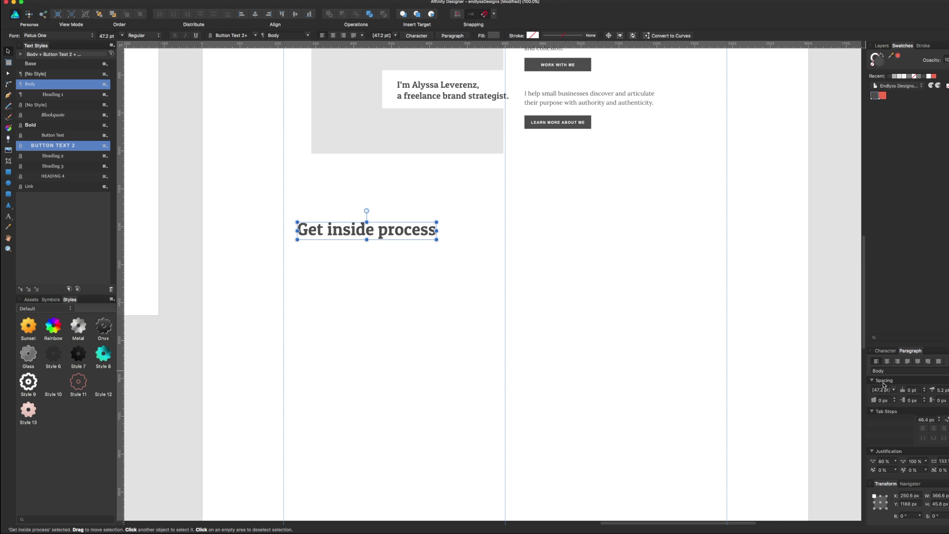
Set the 'Get inside process' heading's font size to 36 pt
click(885, 352)
click(883, 351)
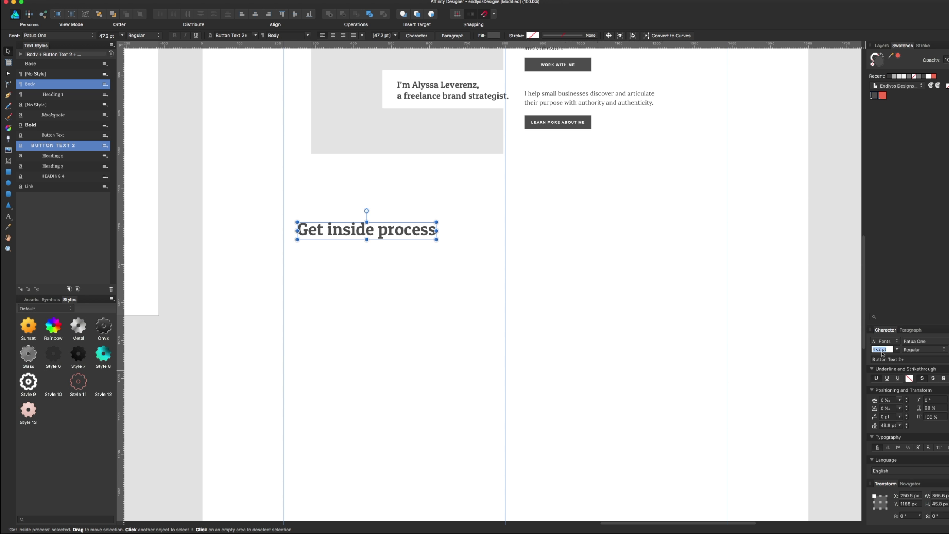
text(36)
key(Return)
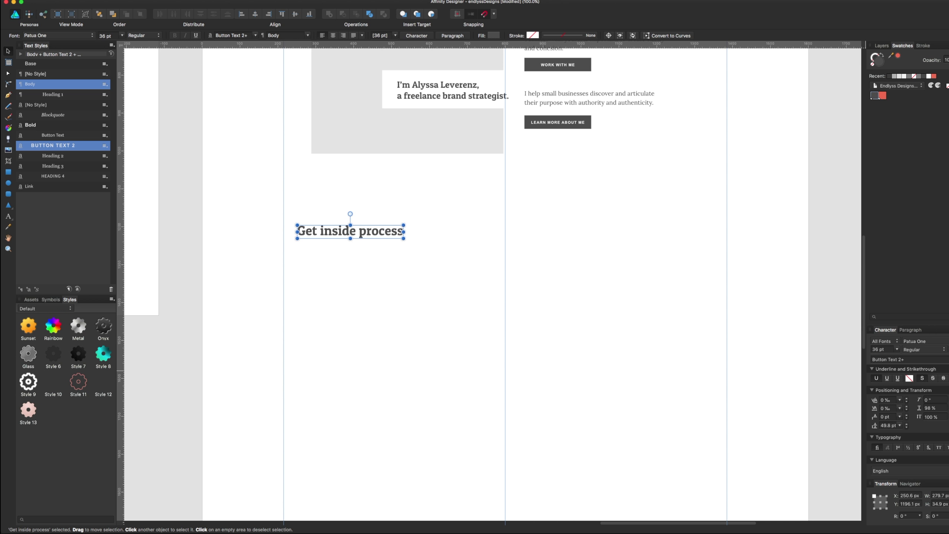
click(546, 390)
Compare with the 'What people are saying' heading and nudge 'Get inside process' slightly right
scroll(509, 210, down, 10)
click(388, 258)
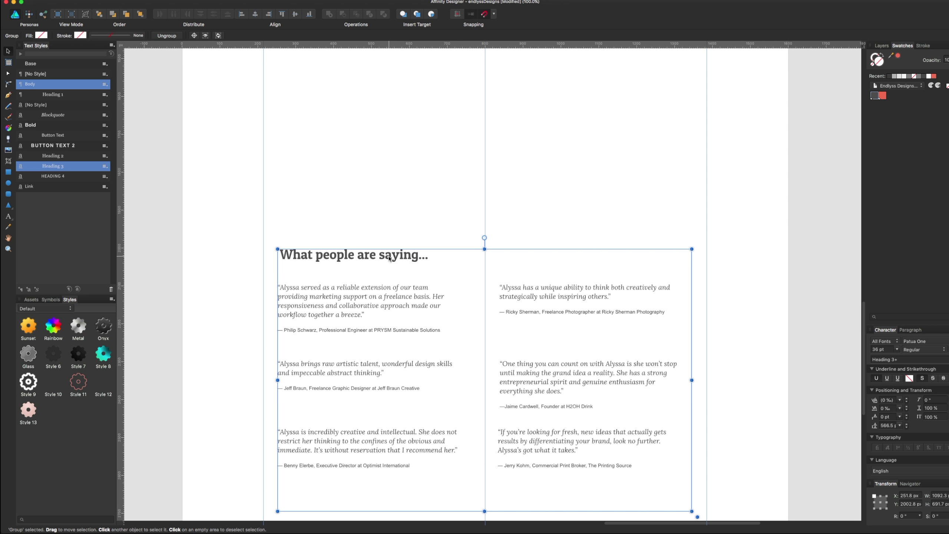
click(385, 134)
scroll(383, 262, up, 10)
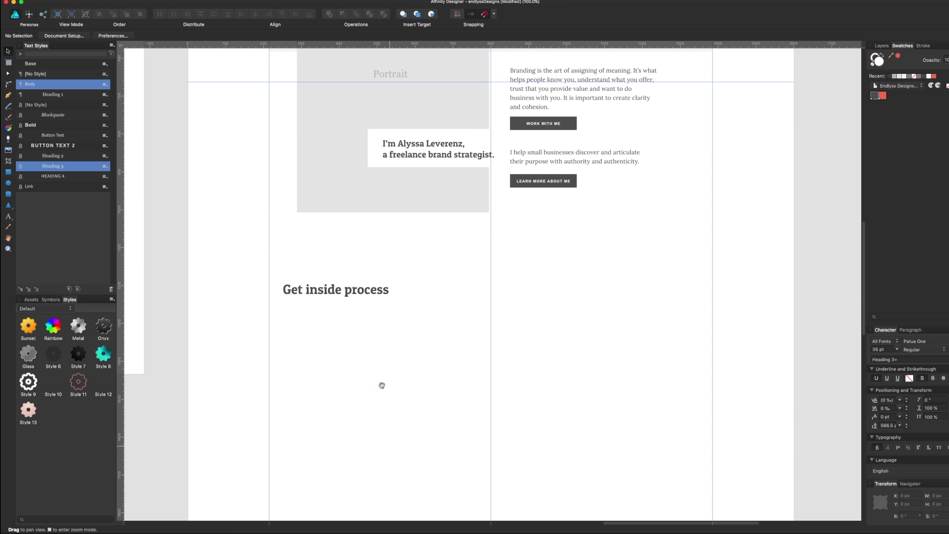
click(369, 294)
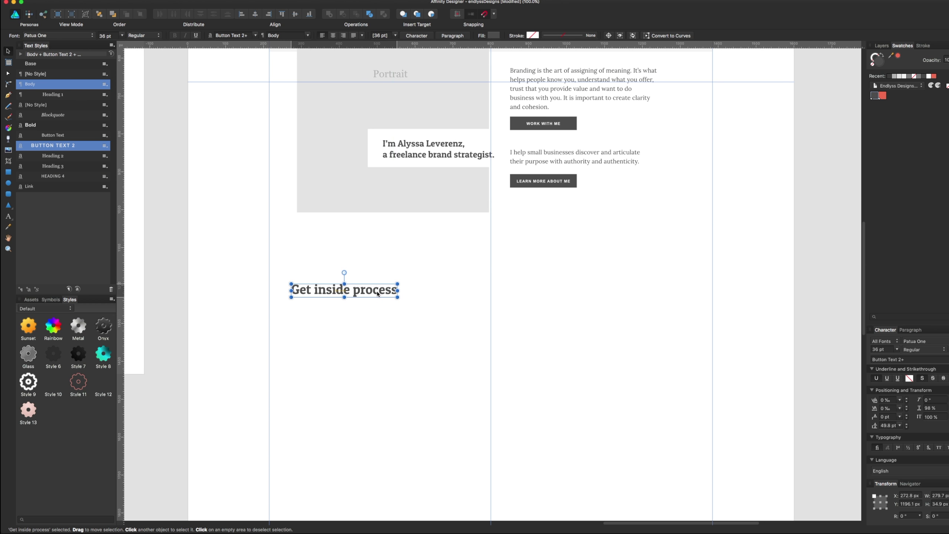
drag(369, 294, 372, 294)
click(435, 242)
scroll(435, 242, up, 5)
scroll(435, 243, down, 10)
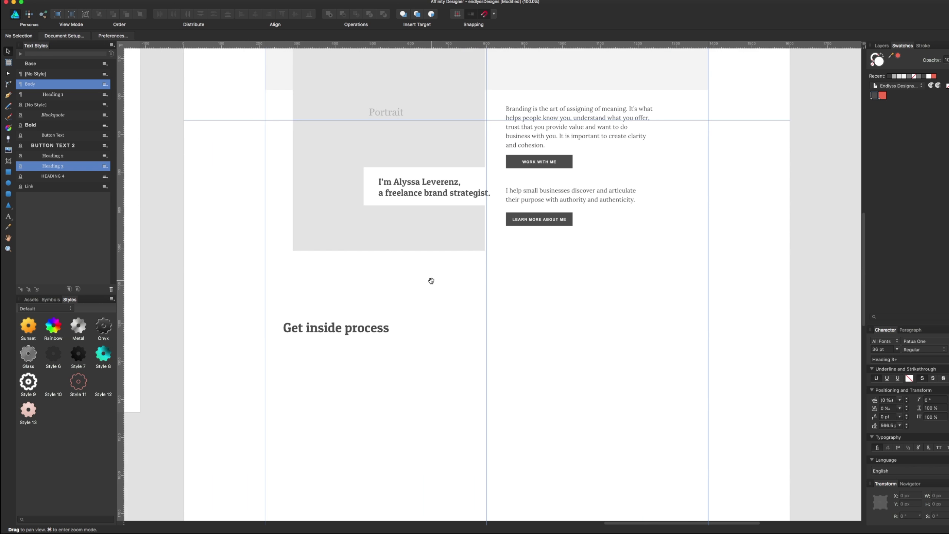
scroll(434, 245, down, 6)
scroll(433, 247, up, 2)
scroll(433, 247, up, 2)
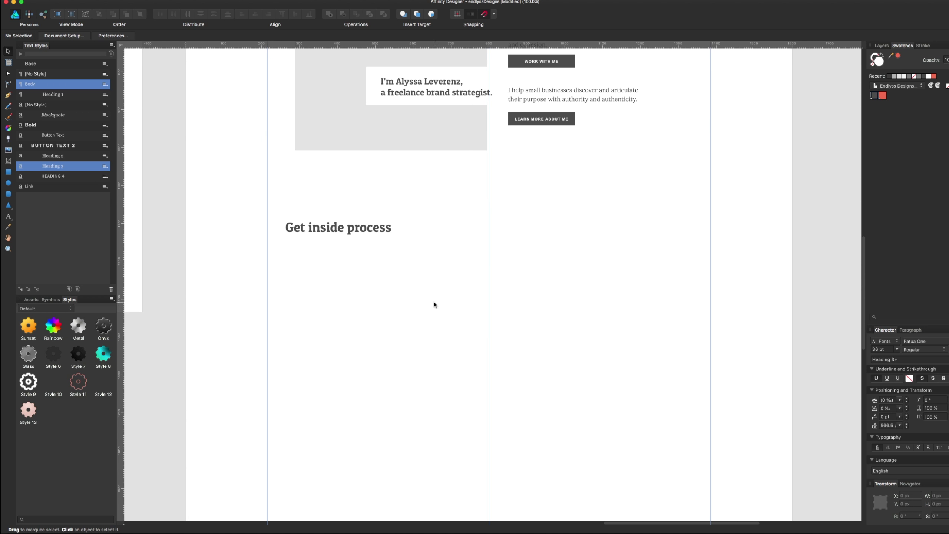
Draw a square below the process heading and make it a thin outlined box with no fill
click(8, 172)
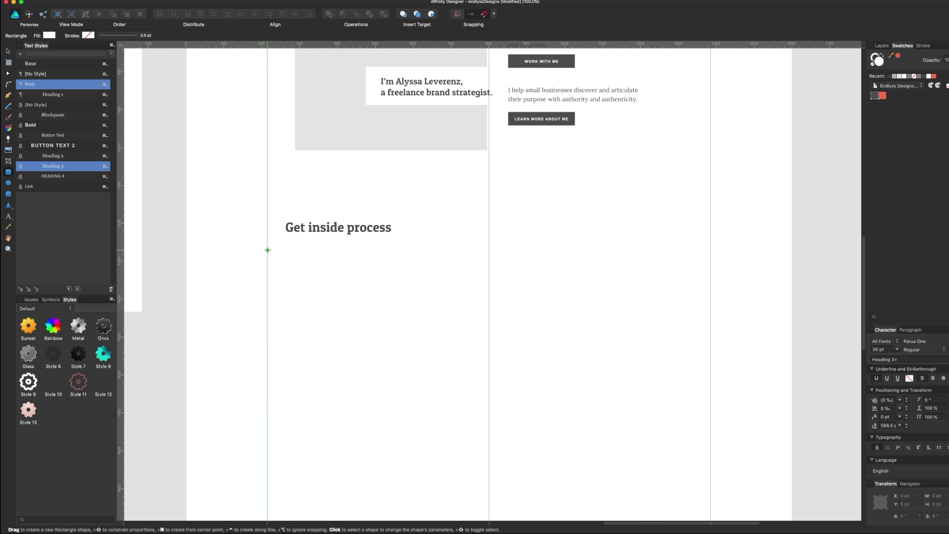
drag(267, 250, 402, 385)
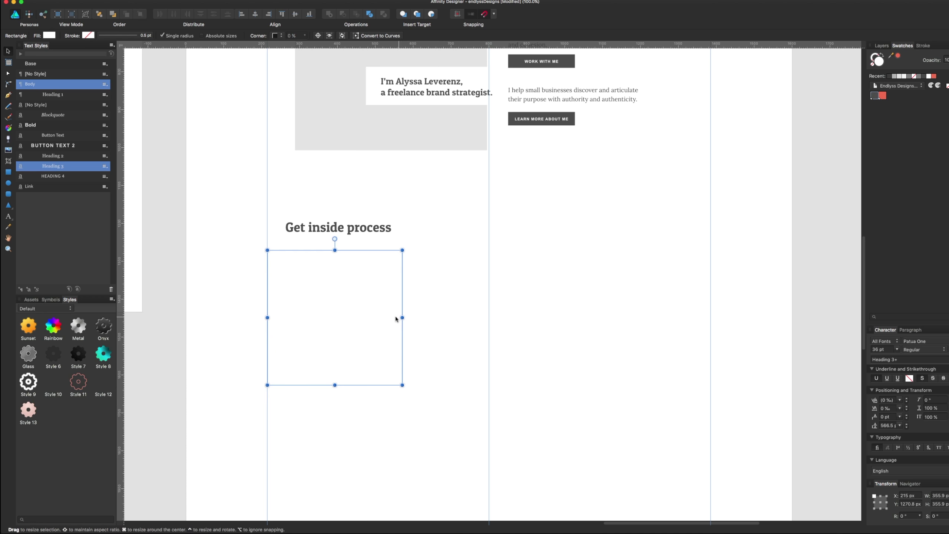
key(v)
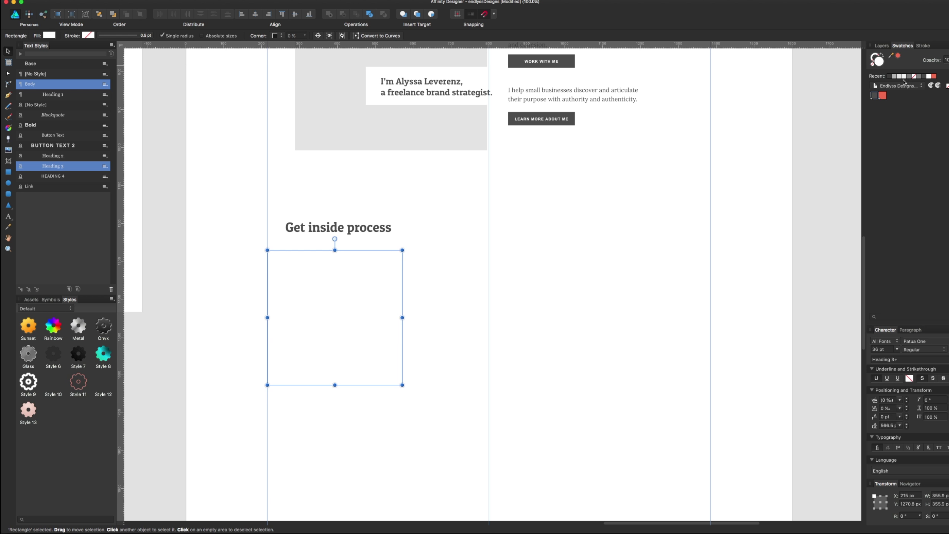
click(923, 78)
click(524, 291)
click(383, 294)
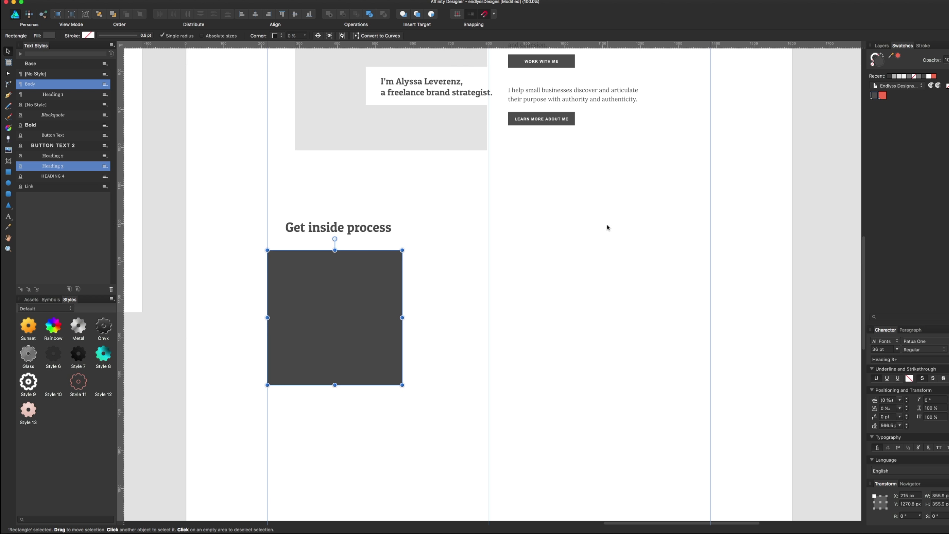
click(881, 58)
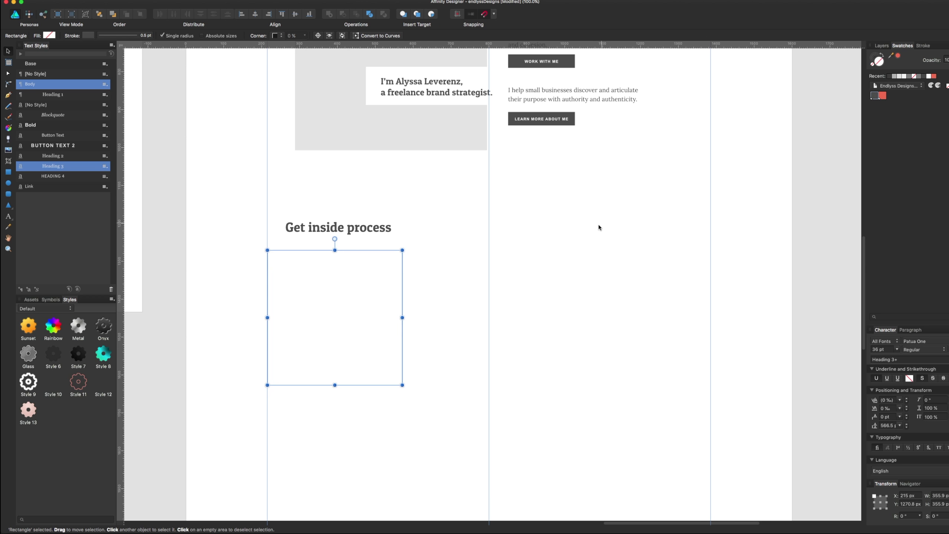
click(599, 227)
Alt-drag two copies of the outlined square to the right, shrinking the first pair together
drag(388, 251, 535, 257)
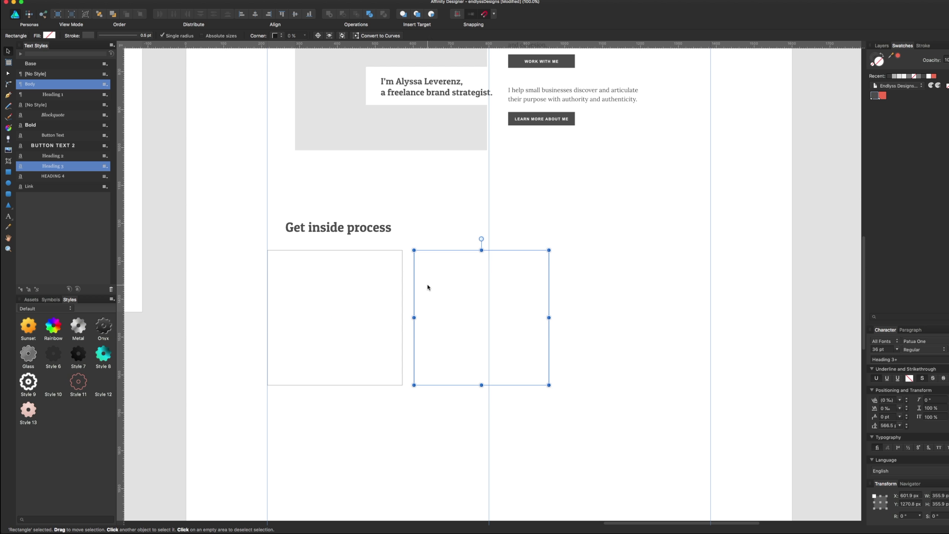
shift+click(402, 293)
drag(548, 317, 514, 311)
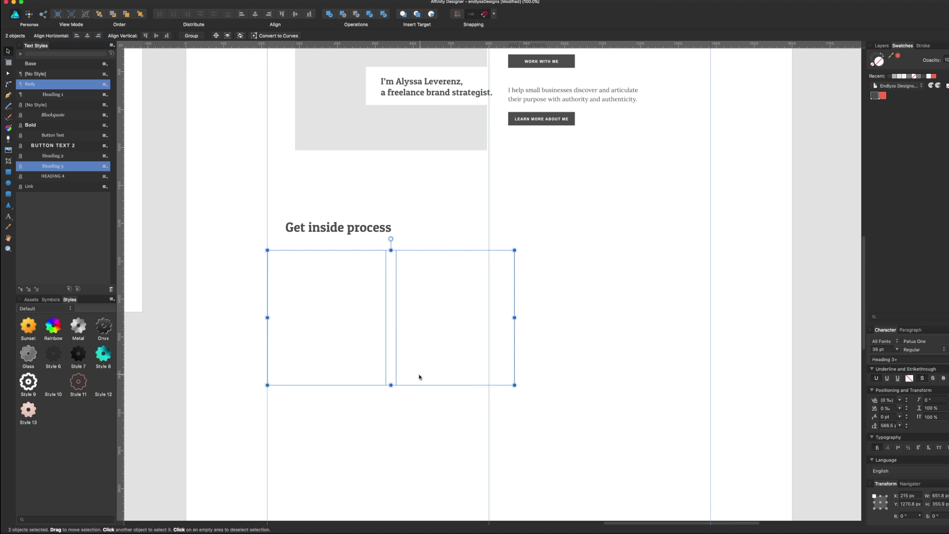
drag(390, 385, 390, 360)
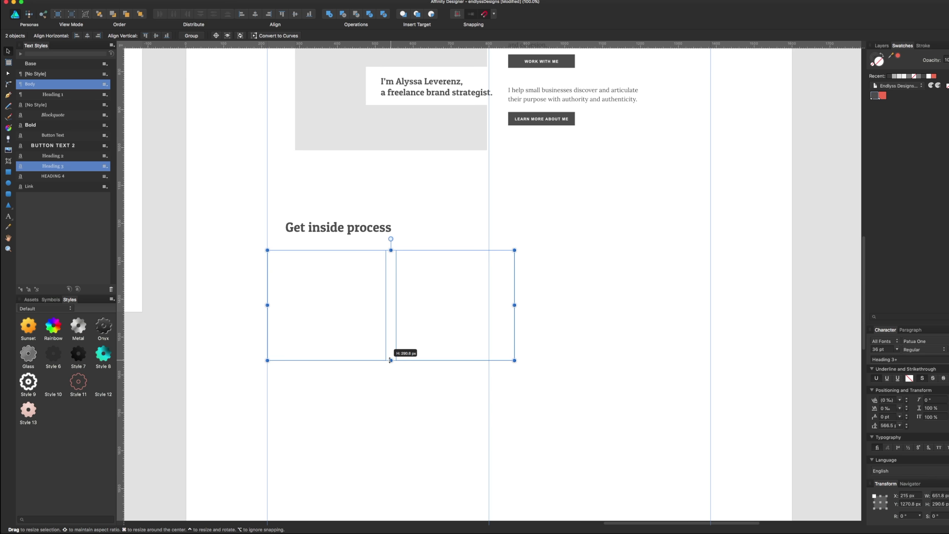
click(432, 366)
drag(434, 362, 630, 366)
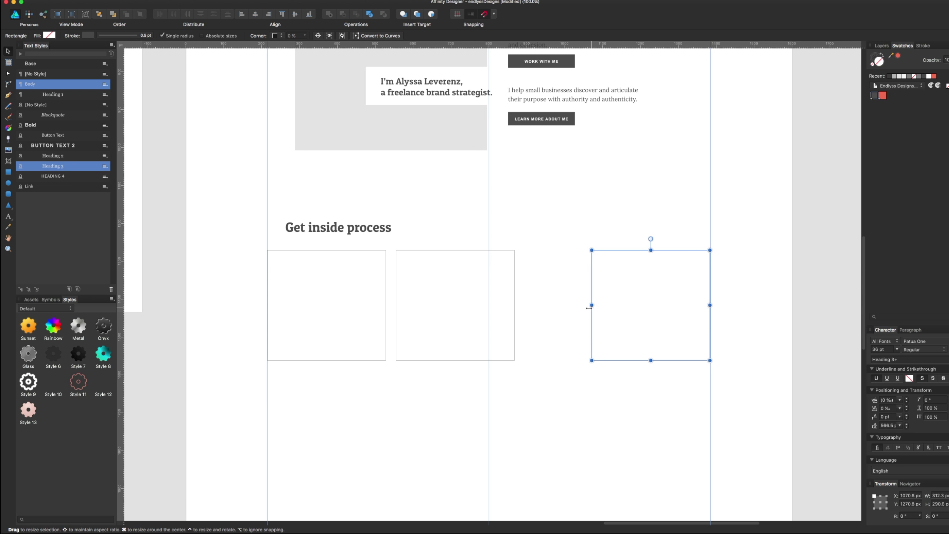
Set the middle square to 300 × 300 px in the Transform panel
click(515, 317)
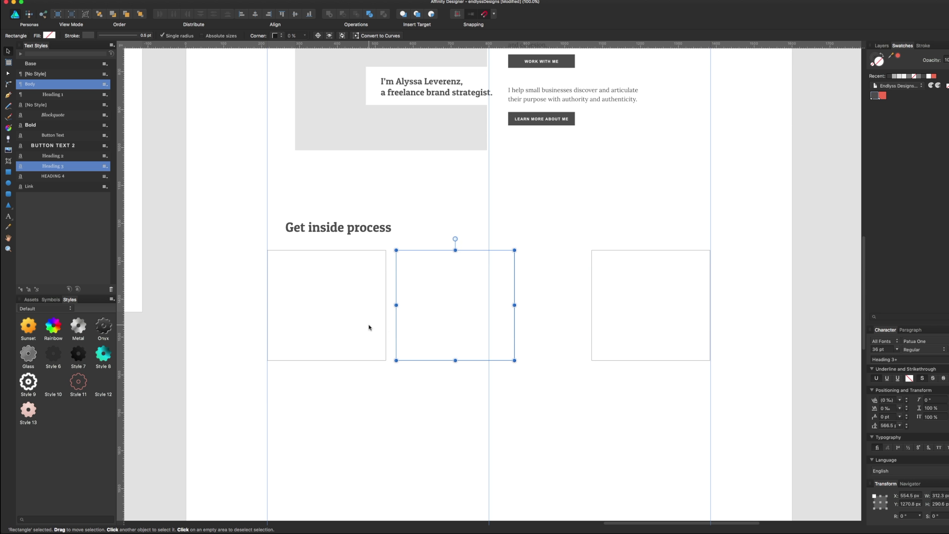
click(938, 495)
text(300)
key(Tab)
text(300)
key(Return)
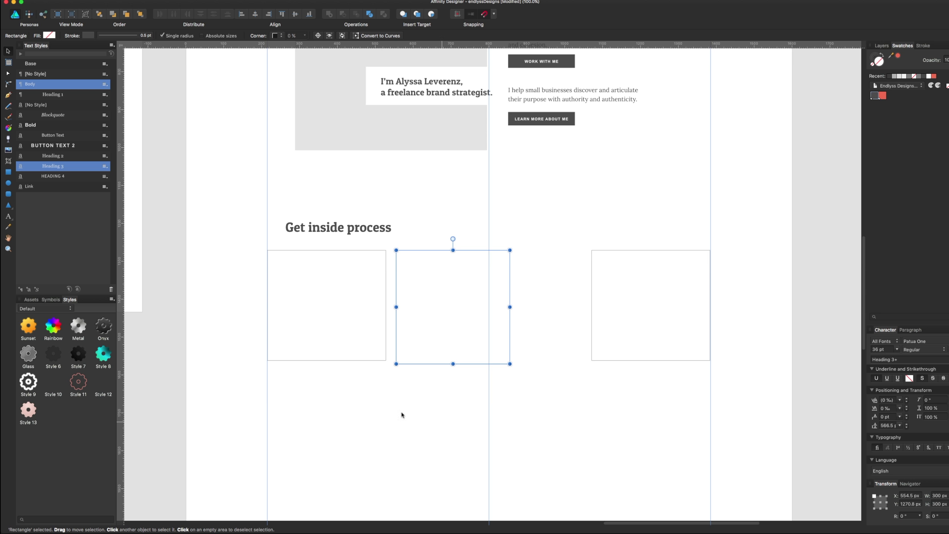
Delete the old left square and replace it with a copy of the 300 px square
click(373, 350)
click(379, 361)
key(Delete)
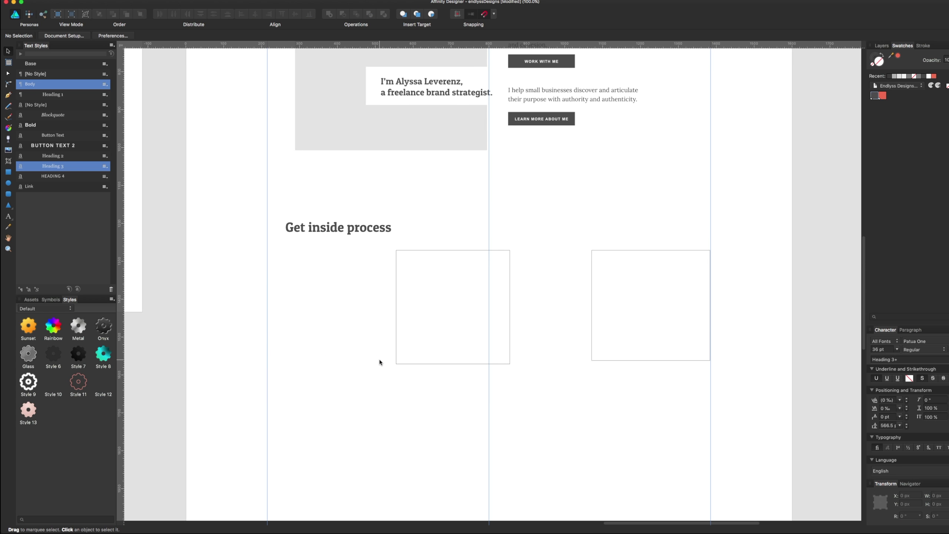
click(413, 364)
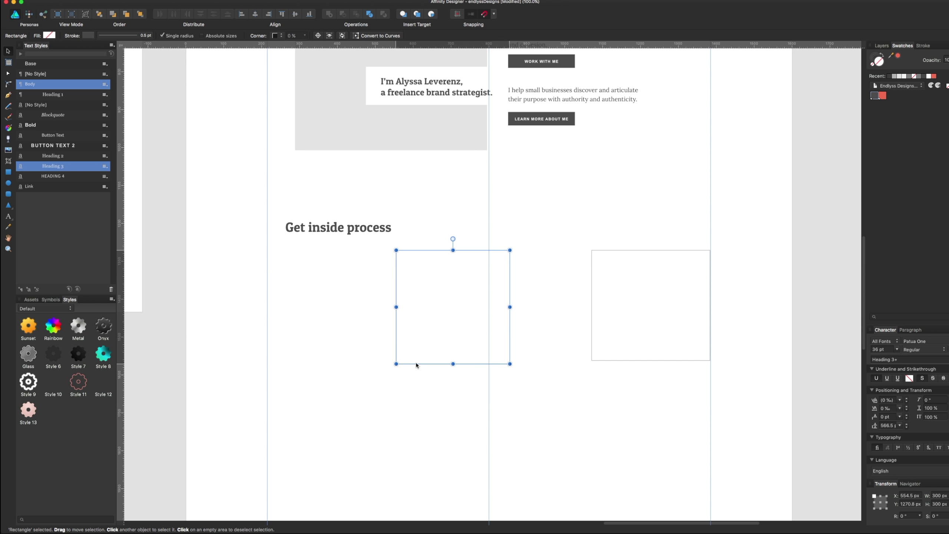
drag(419, 364, 292, 358)
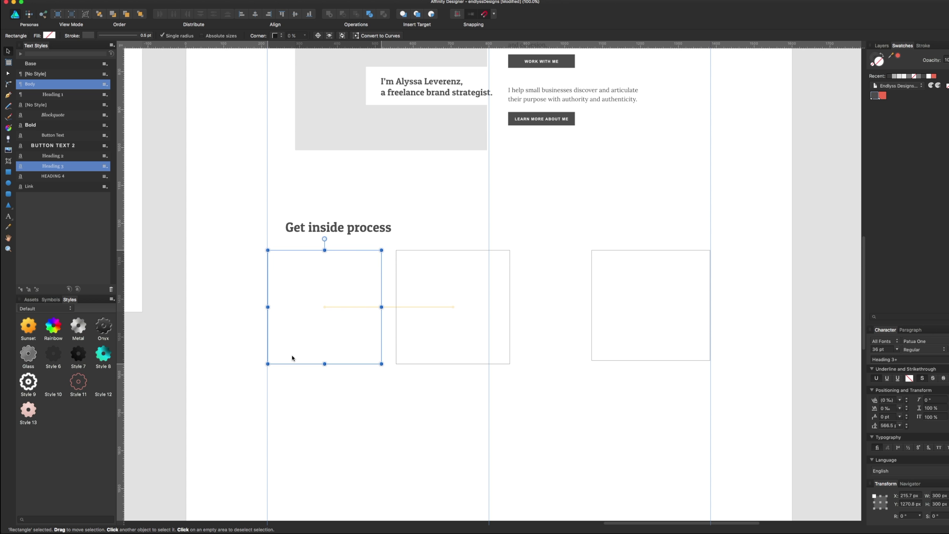
Insert 'my' into the process heading and align it with the left square's edge
double_click(351, 227)
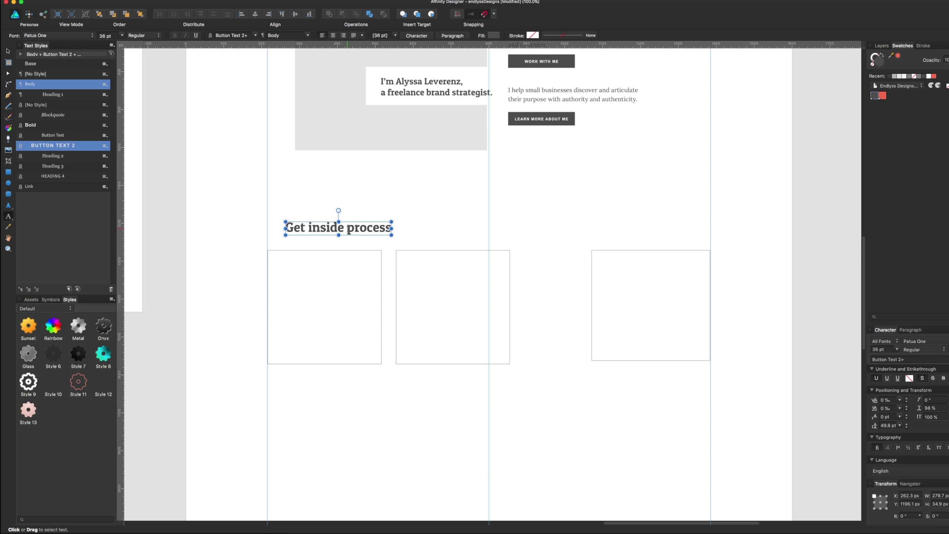
text(my)
key(Escape)
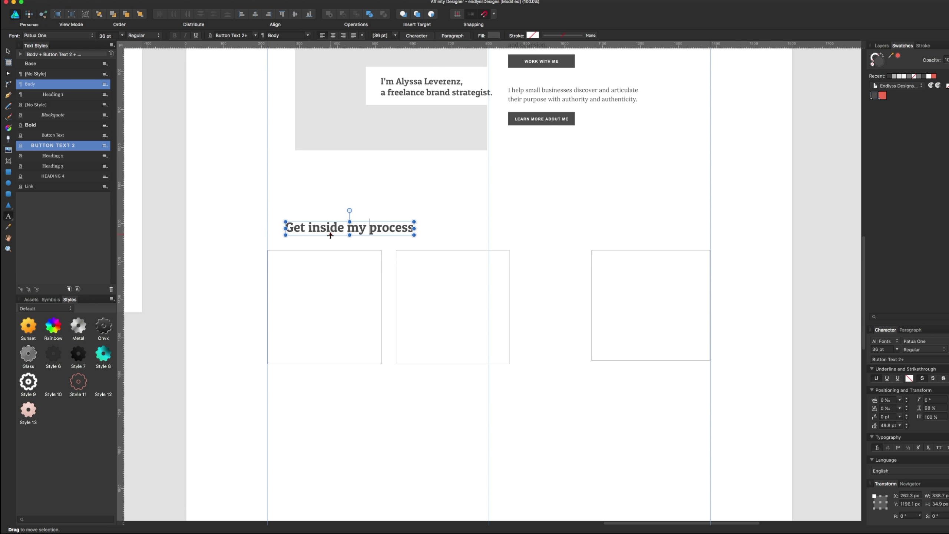
key(v)
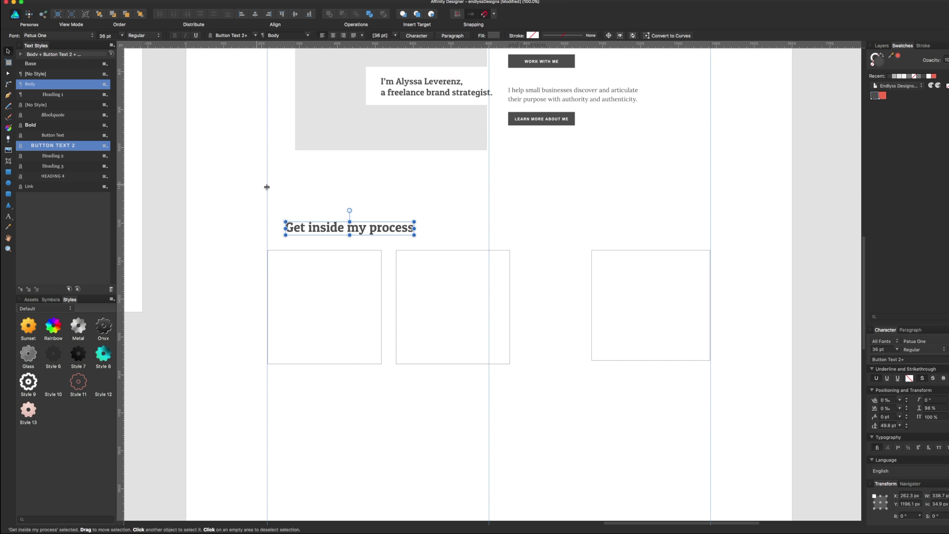
drag(323, 229, 315, 230)
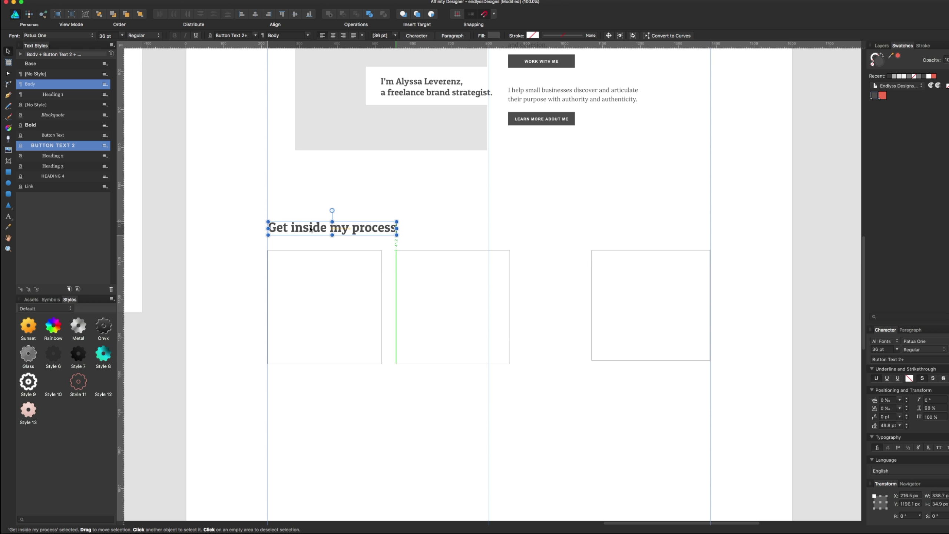
click(468, 155)
Enlarge the third box and set it to 500 × 500 px
scroll(468, 155, right, 5)
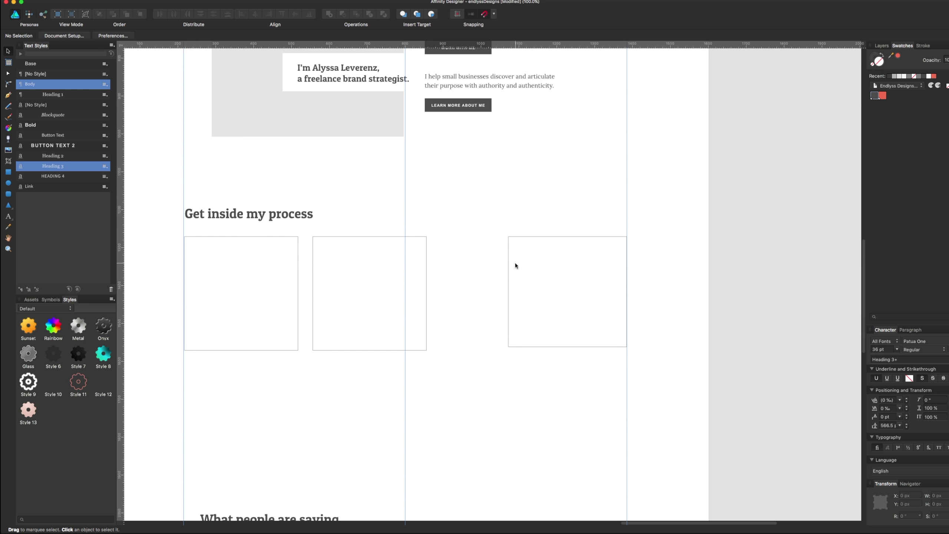
click(508, 293)
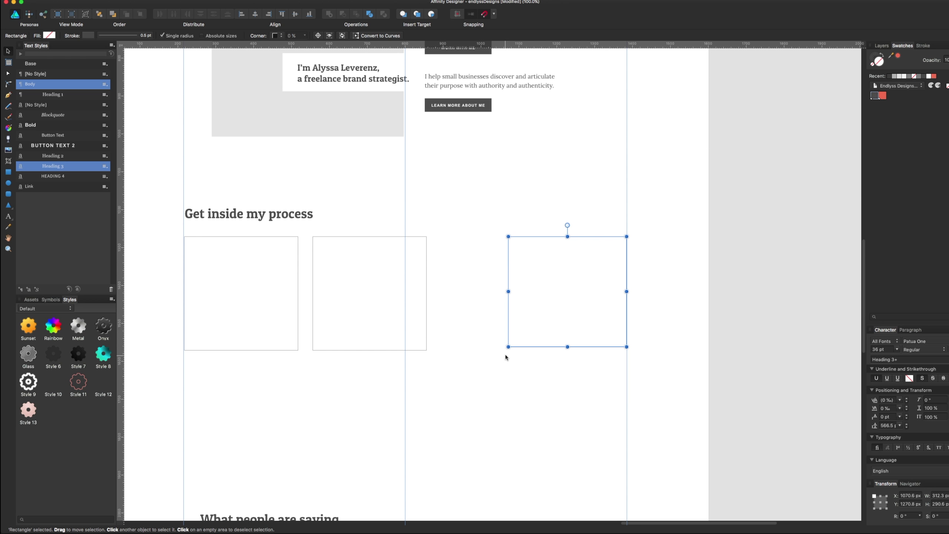
drag(507, 347, 421, 402)
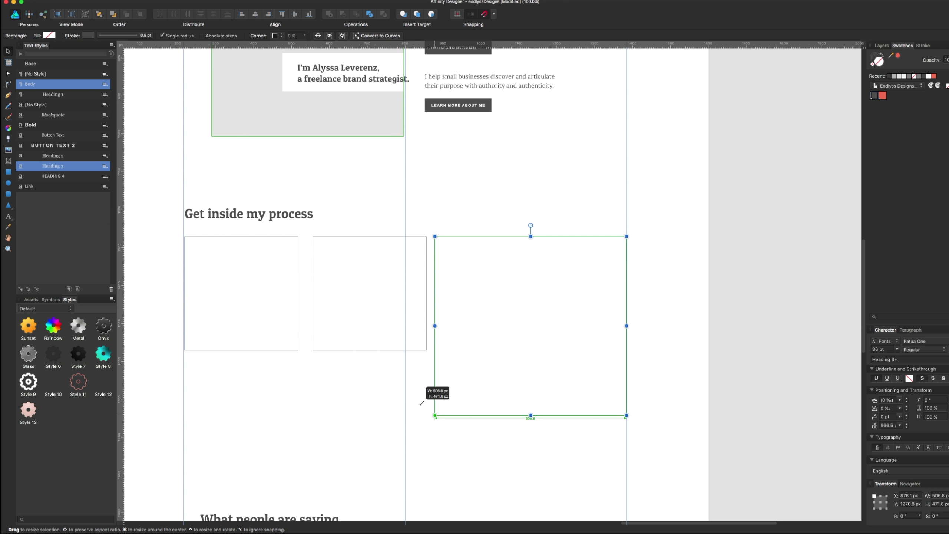
click(417, 365)
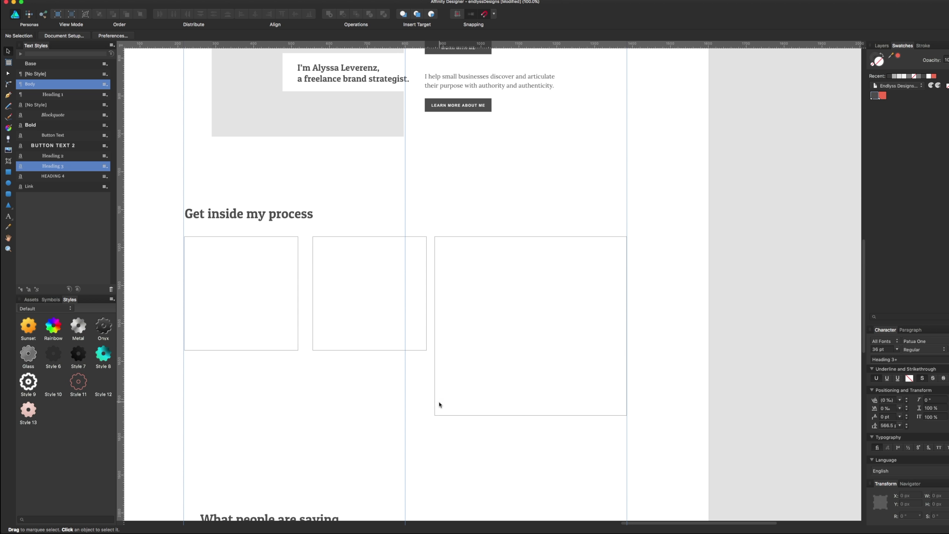
click(440, 415)
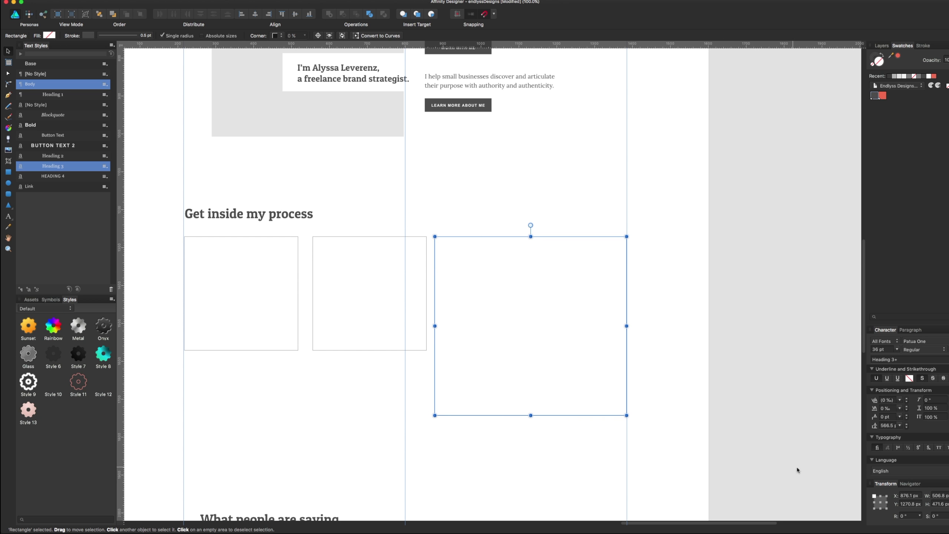
click(939, 495)
text(5)
key(Tab)
text(5)
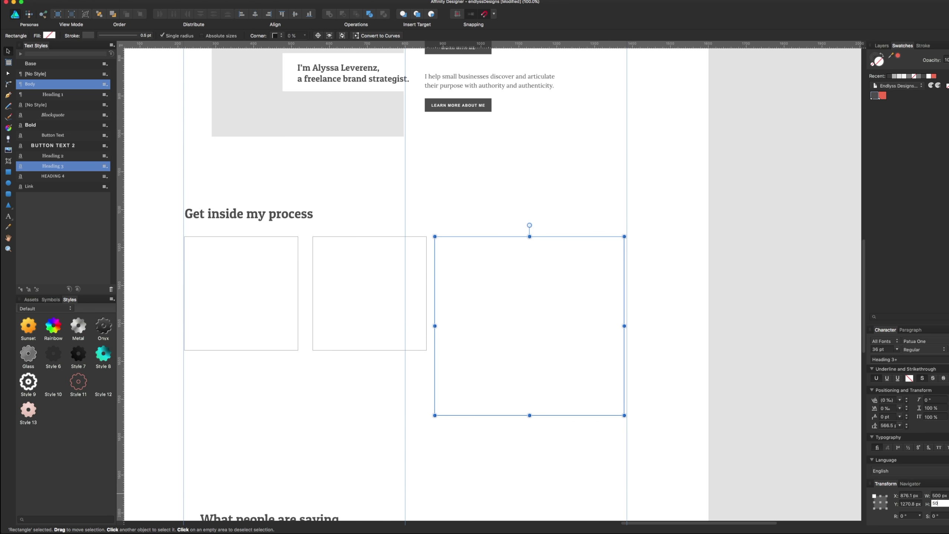
key(Return)
Resize the middle square to 250 × 250 px
click(393, 355)
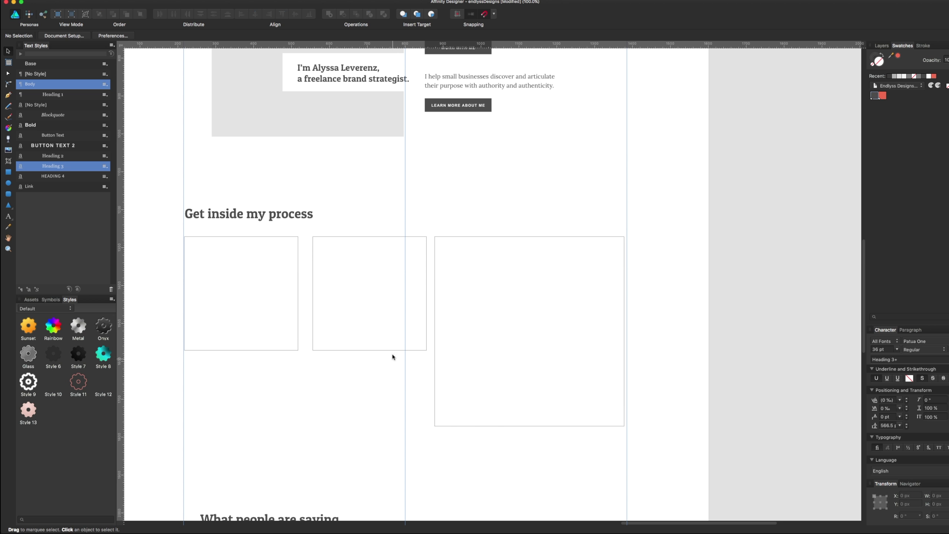
click(395, 350)
click(933, 495)
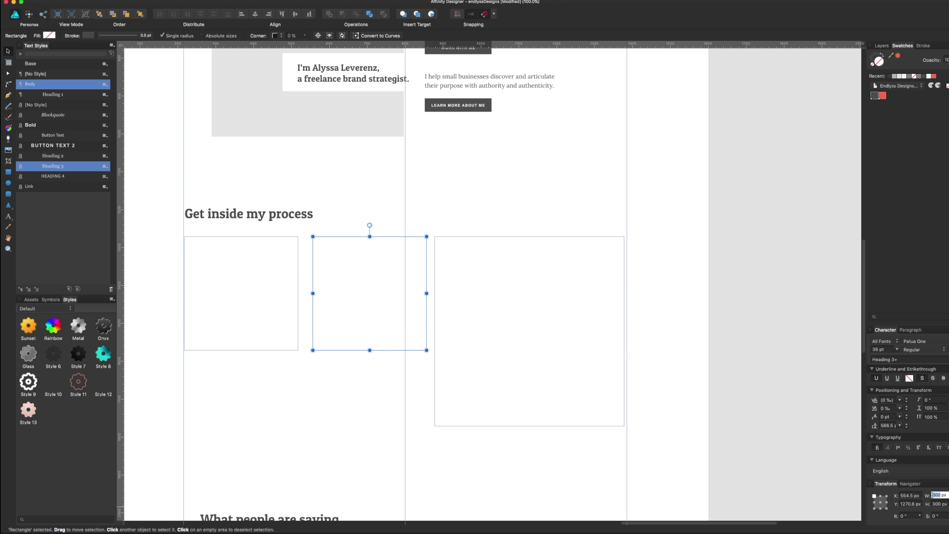
text(250)
key(Tab)
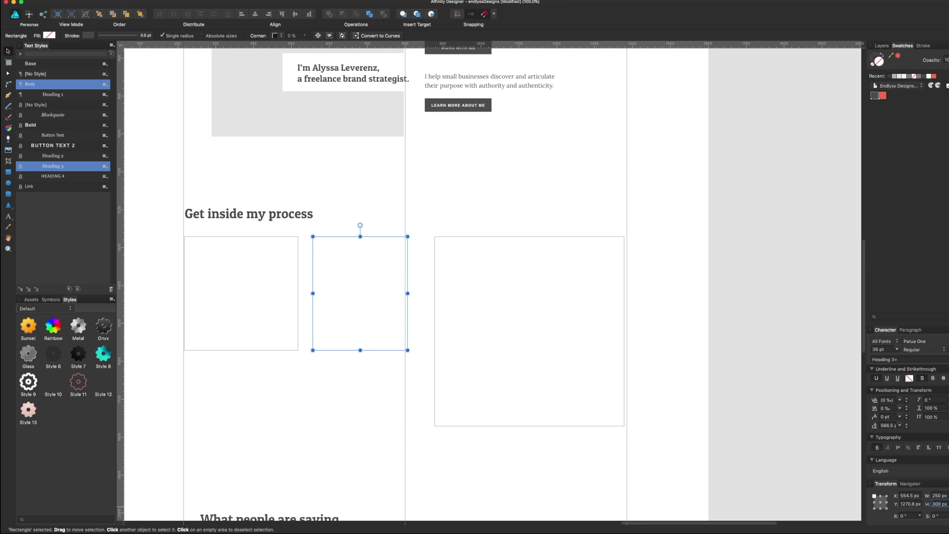
text(20)
text(0)
key(Return)
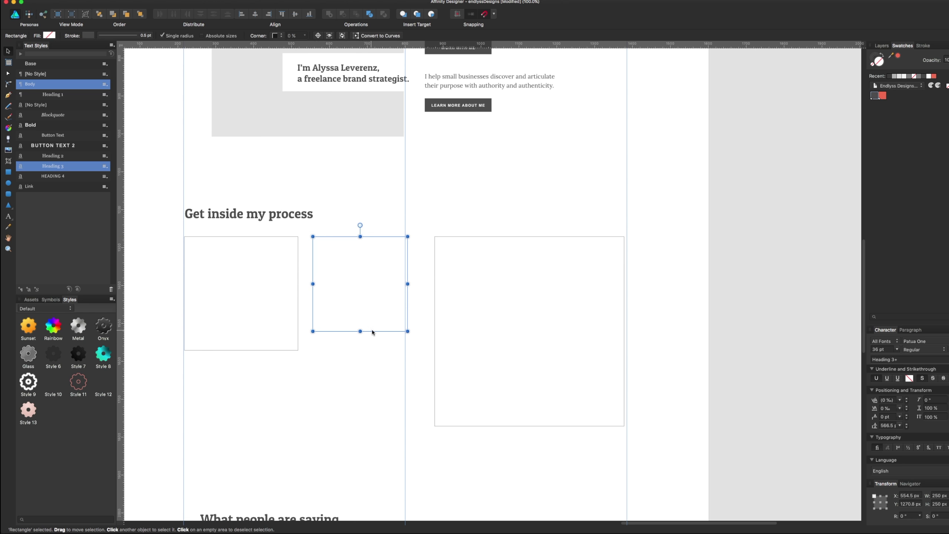
Move the small square beside the large box and replace the old left square with its duplicate
drag(364, 331, 381, 331)
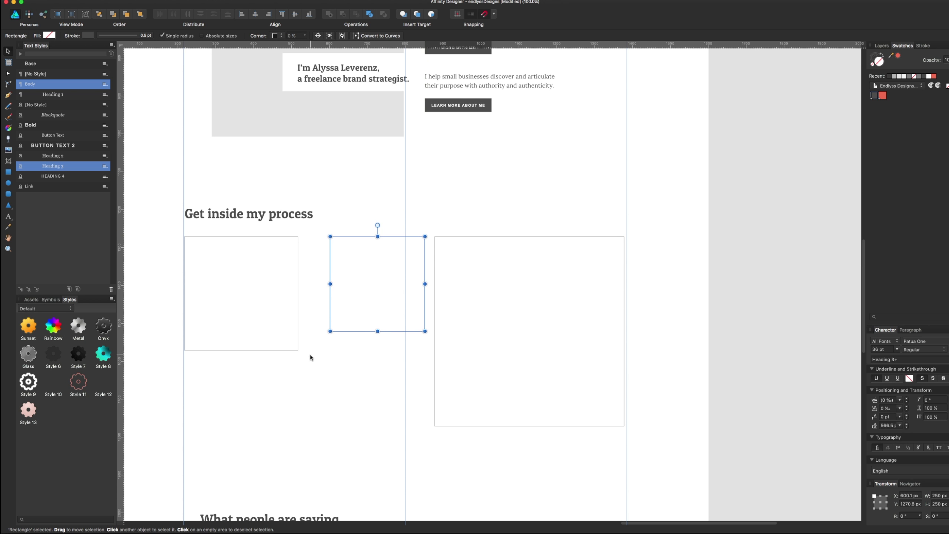
click(291, 350)
key(Delete)
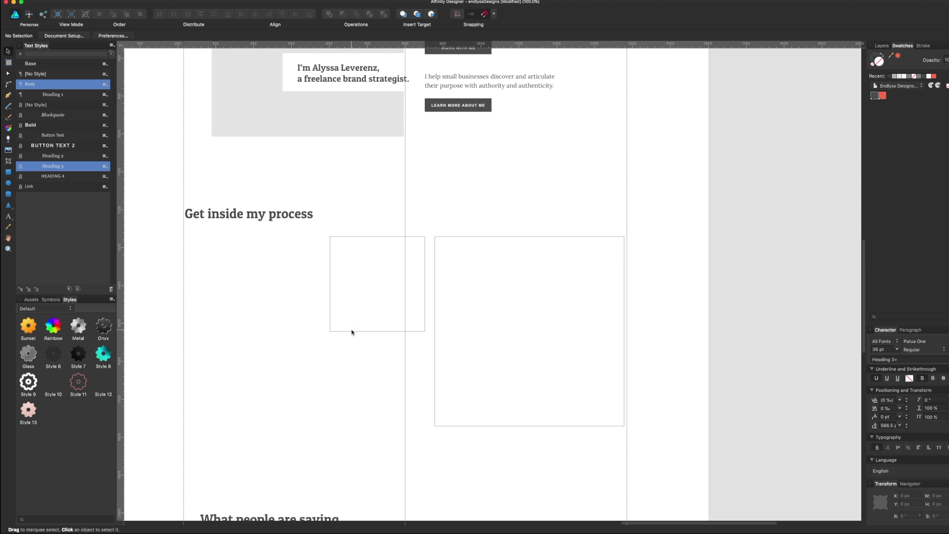
drag(351, 331, 259, 328)
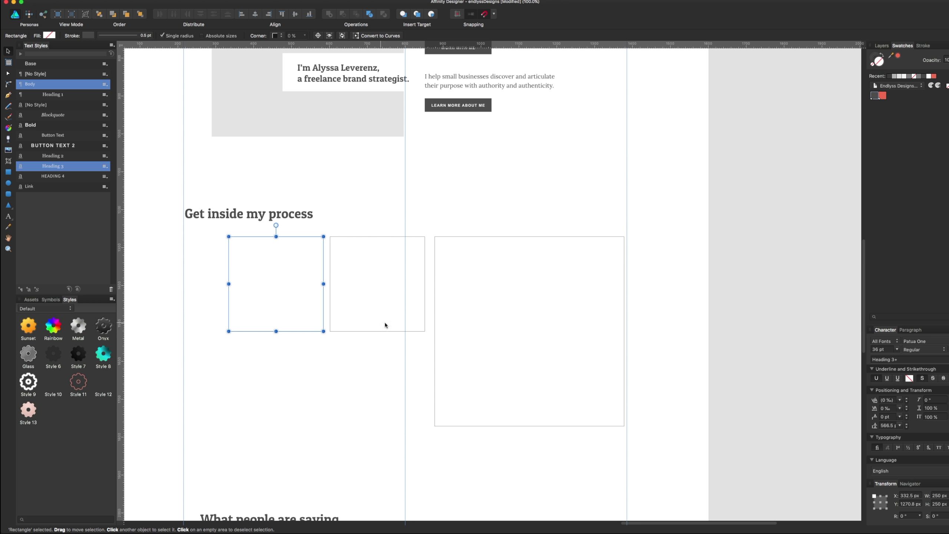
Shift the large box and two small squares left together into position
click(434, 338)
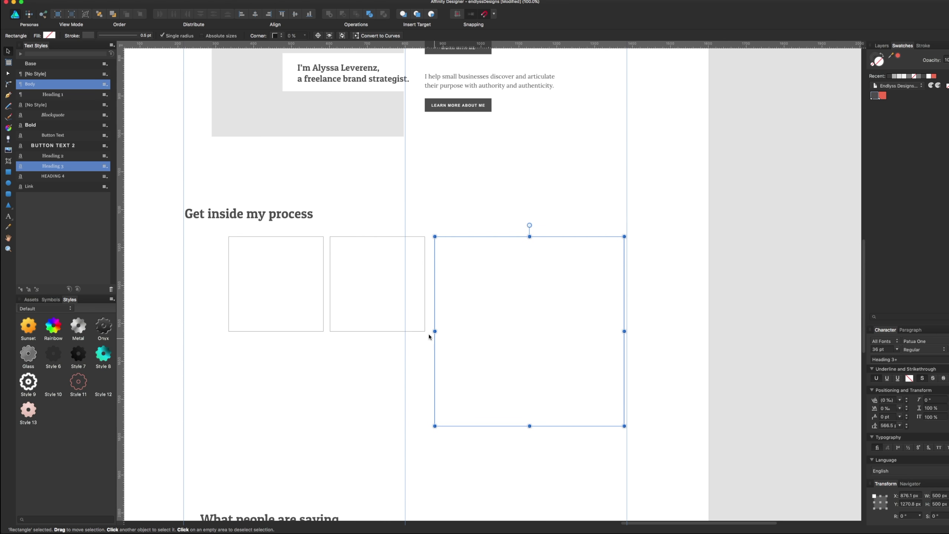
shift+click(416, 331)
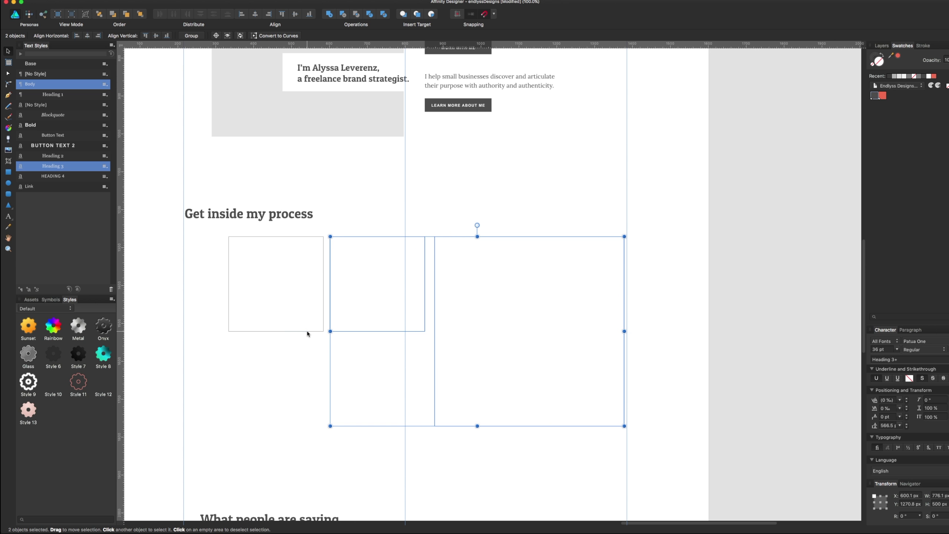
shift+click(307, 332)
drag(358, 331, 329, 332)
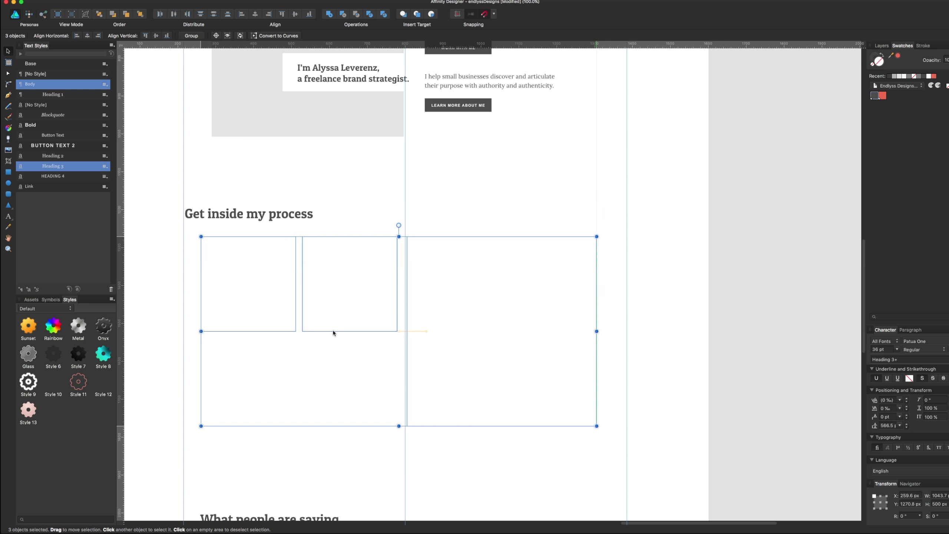
drag(421, 422, 421, 429)
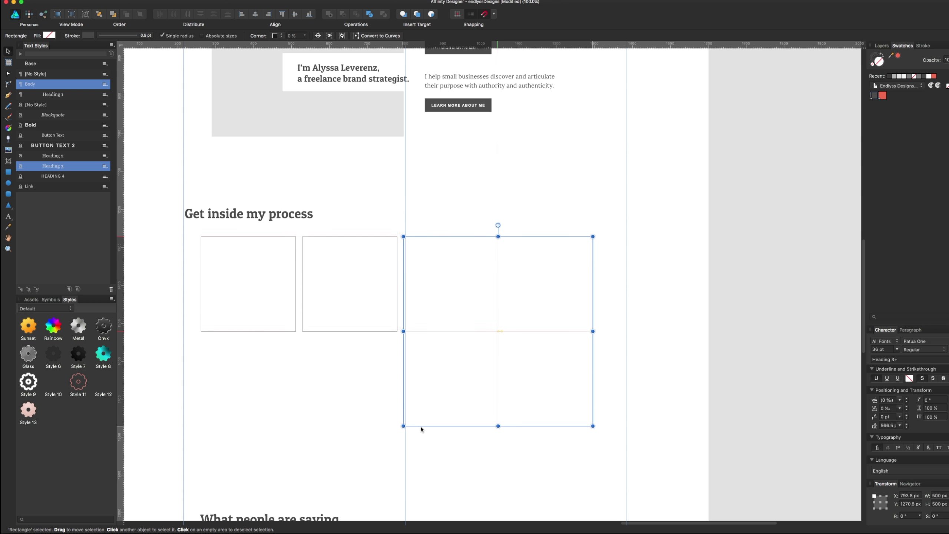
shift+click(367, 330)
shift+click(277, 333)
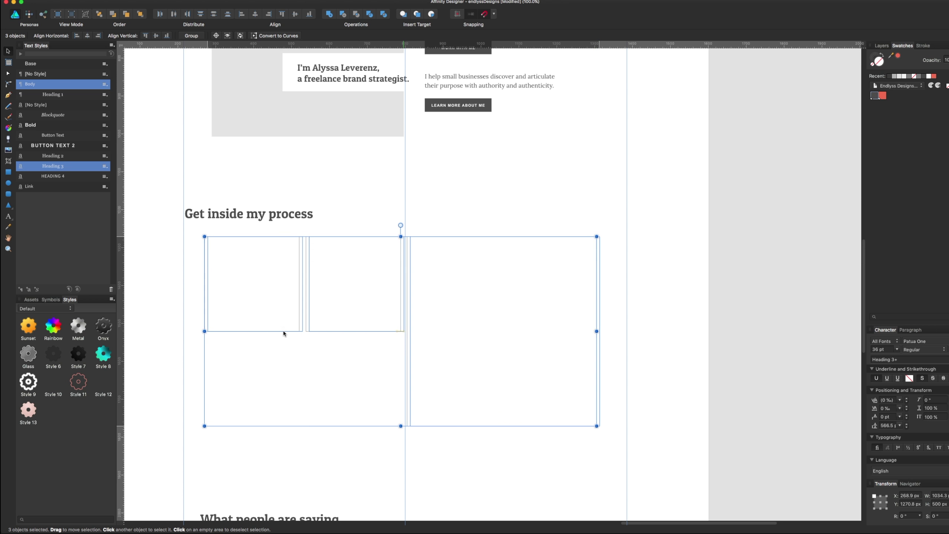
drag(277, 332, 285, 333)
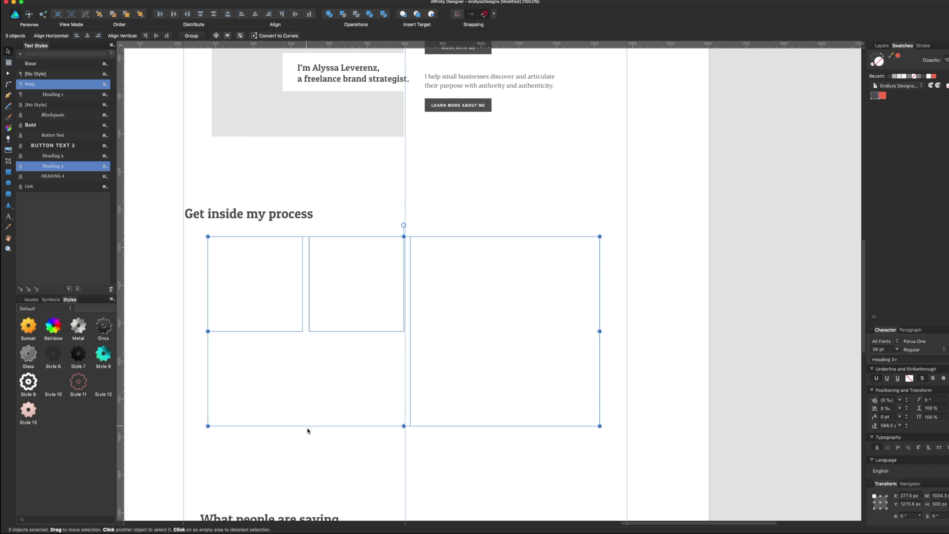
click(404, 429)
Duplicate the 500 px box below the small squares and butt the boxes against each other
click(476, 238)
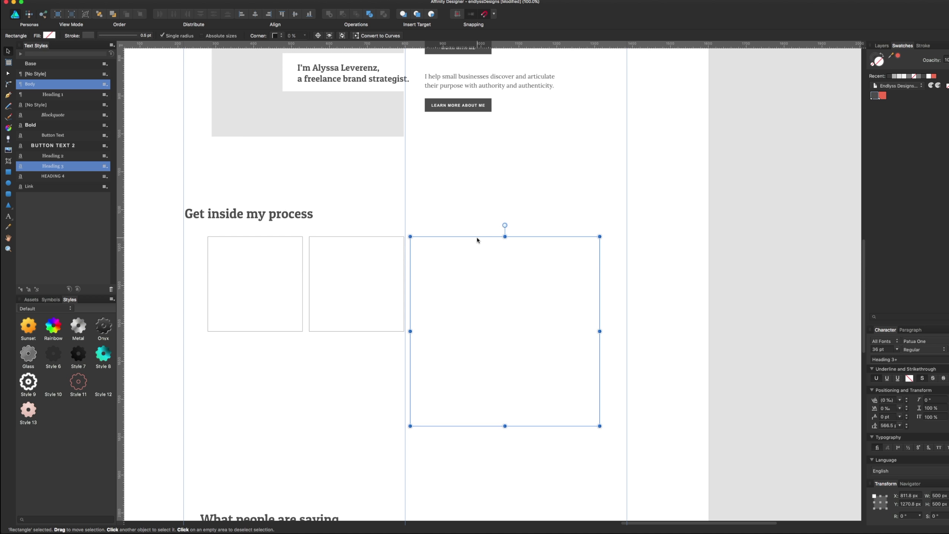
mouse_move(476, 240)
mouse_down()
mouse_move(274, 338)
mouse_move(322, 332)
mouse_up()
click(310, 327)
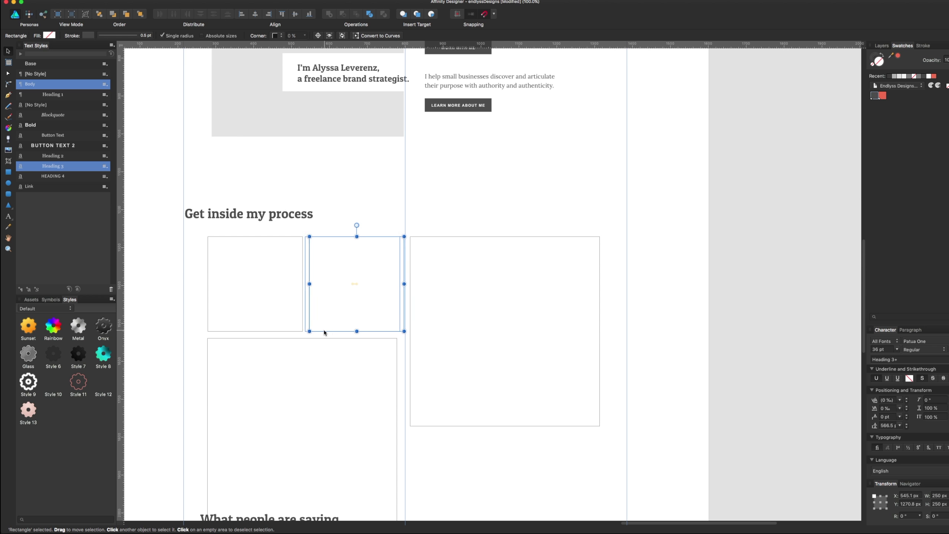
click(407, 270)
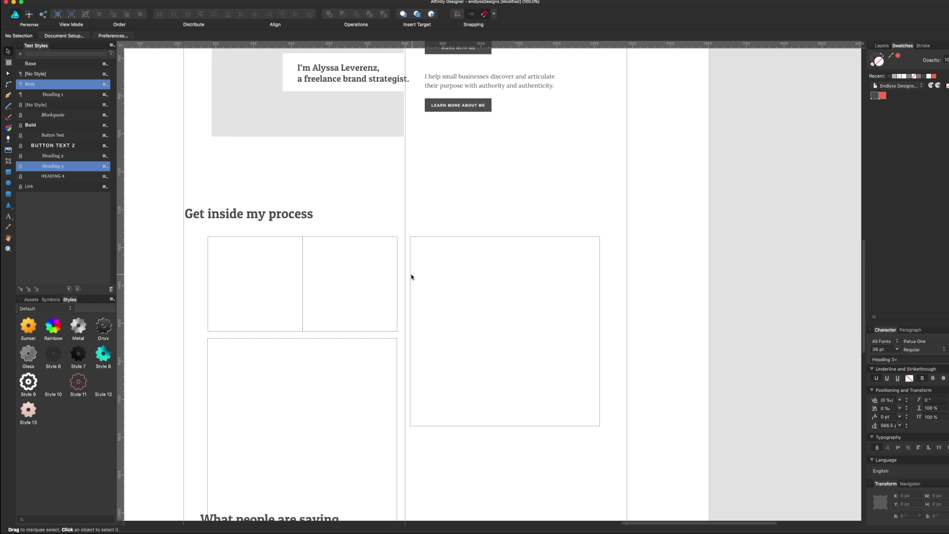
drag(409, 274, 393, 274)
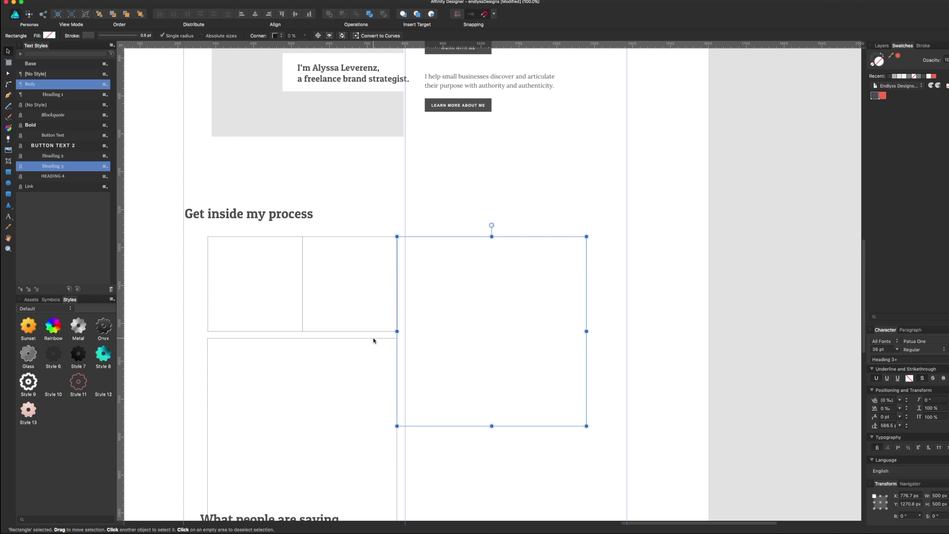
drag(373, 340, 373, 332)
Move the testimonials section down, clear of the mosaic boxes
scroll(461, 433, down, 2)
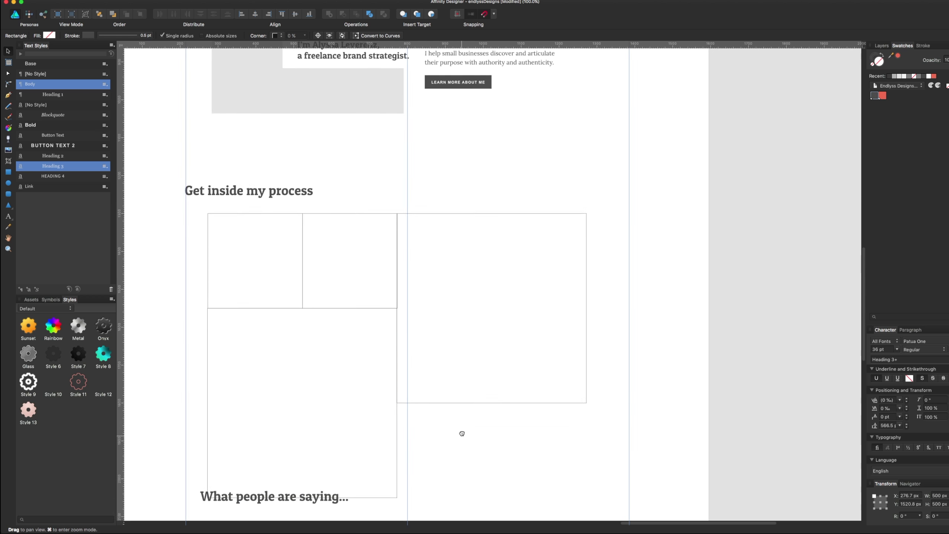
scroll(461, 433, down, 5)
click(338, 451)
drag(338, 450, 338, 500)
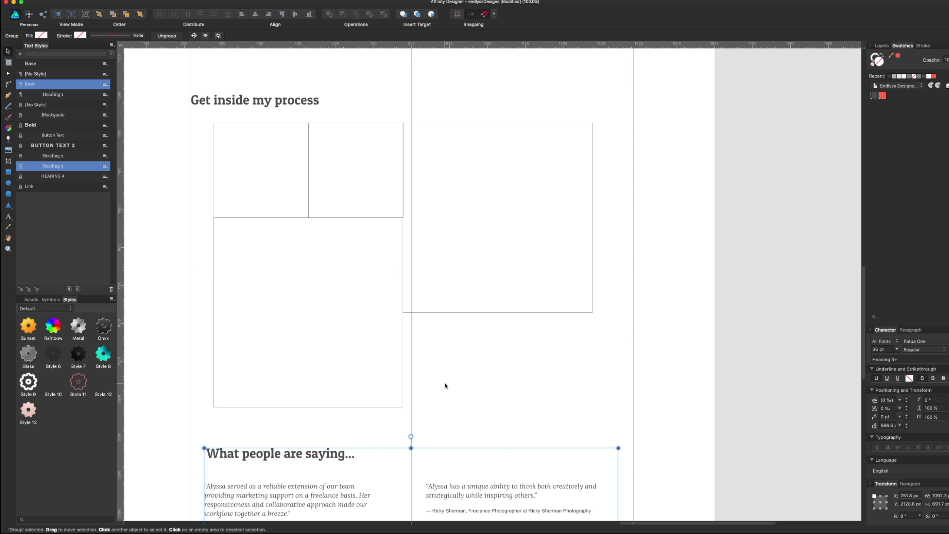
Duplicate the two small squares into the lower-right area, filling the corner
click(445, 382)
click(347, 123)
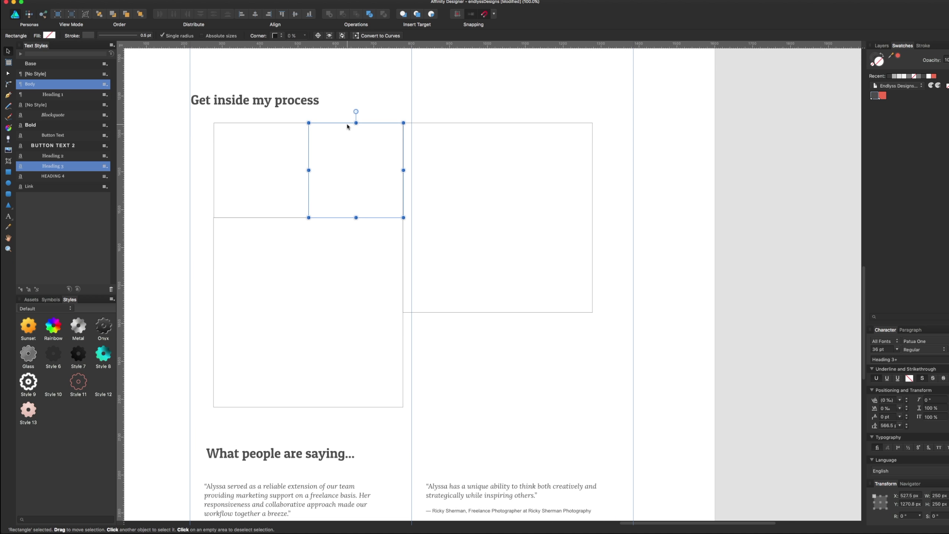
shift+click(299, 125)
drag(299, 125, 489, 313)
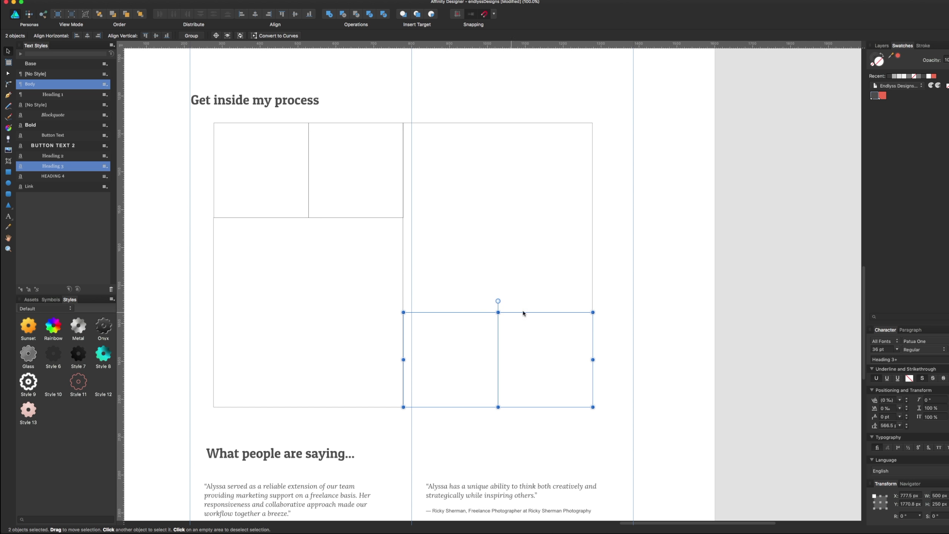
click(649, 290)
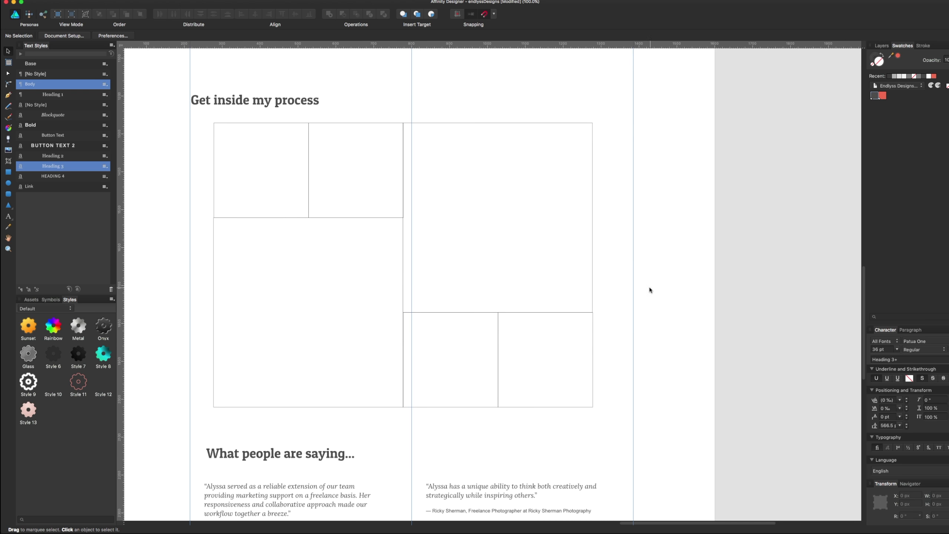
click(465, 405)
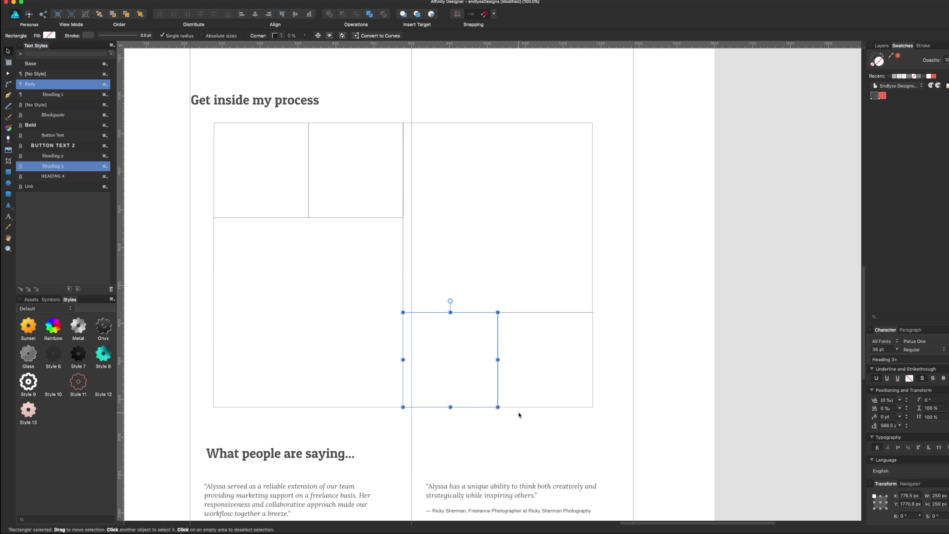
drag(424, 407, 519, 409)
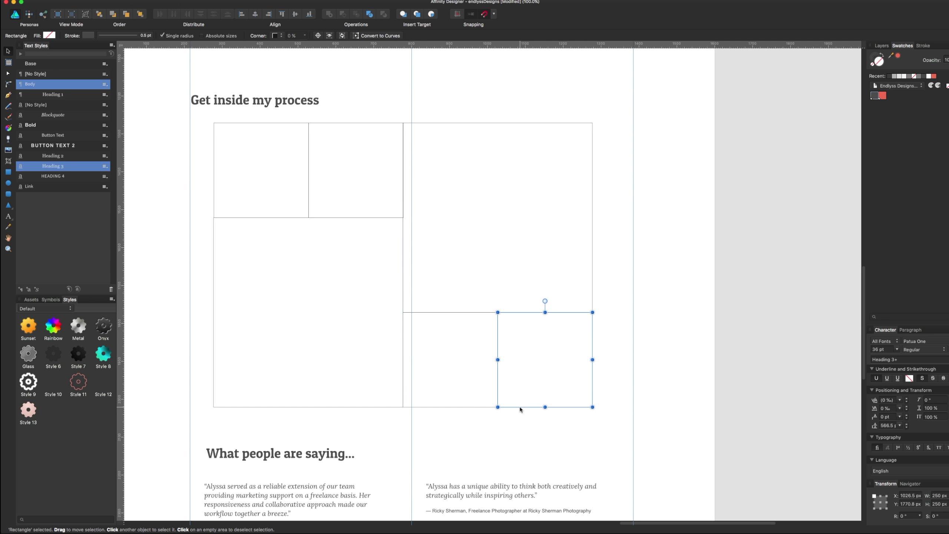
click(399, 206)
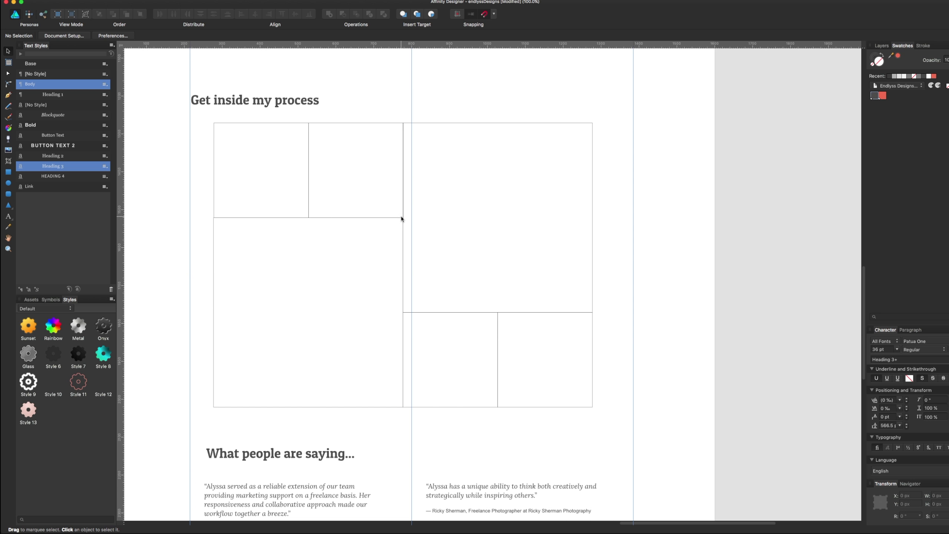
Nudge the top-left square 1 px left into alignment with the grid
click(402, 217)
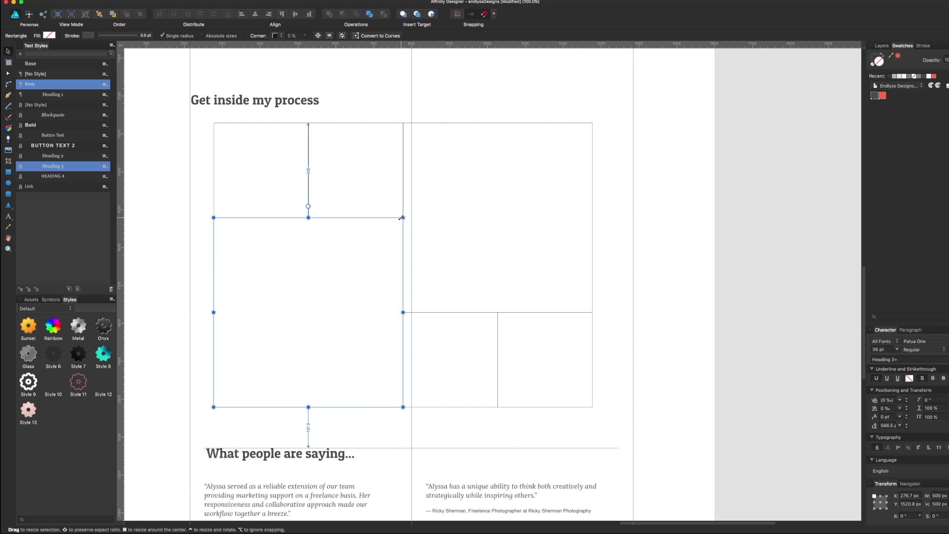
click(378, 123)
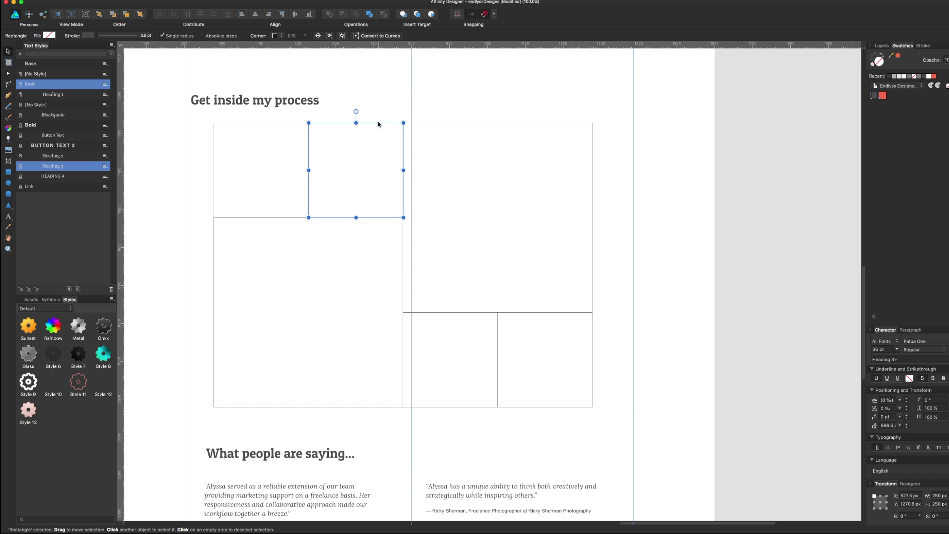
click(281, 121)
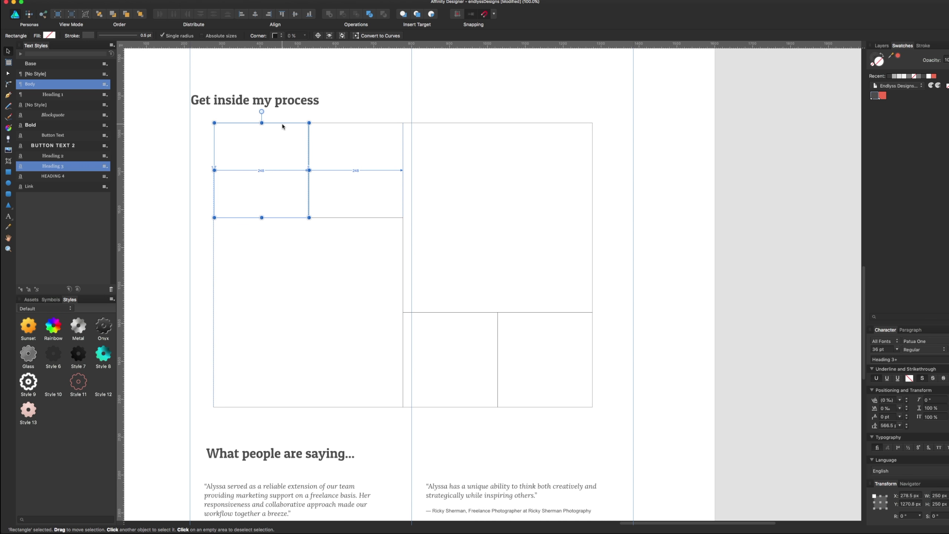
key(Left)
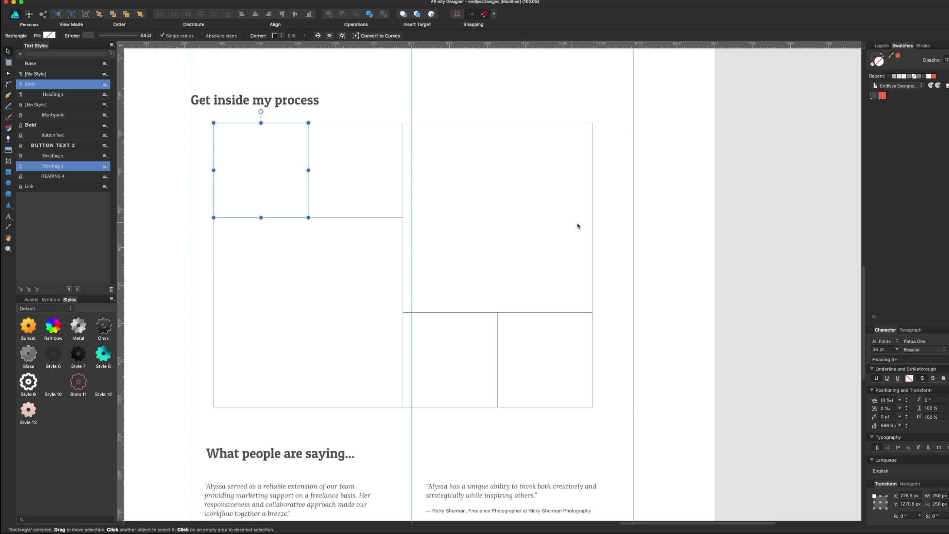
click(577, 225)
scroll(627, 168, up, 2)
Marquee and shift-select all the mosaic's grid rectangles
drag(623, 162, 208, 431)
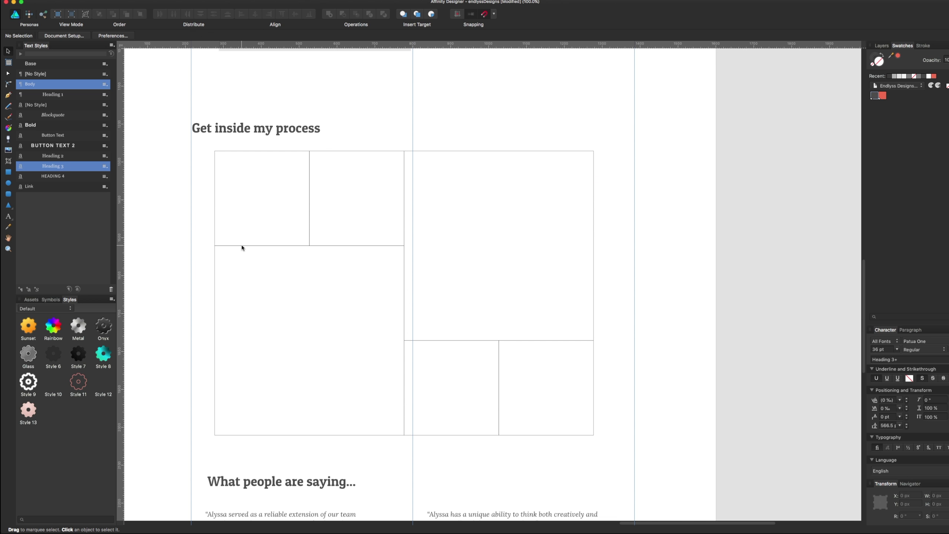
click(241, 246)
shift+click(295, 151)
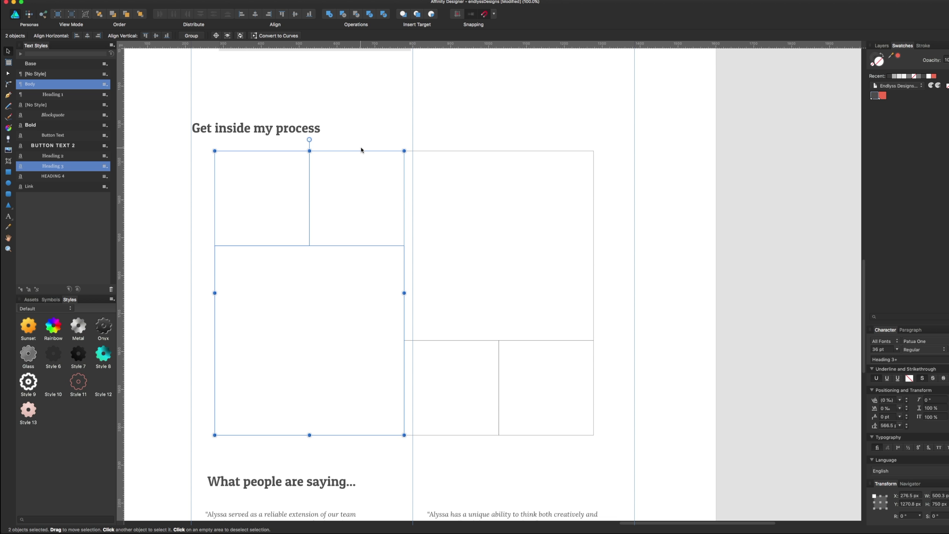
shift+click(450, 151)
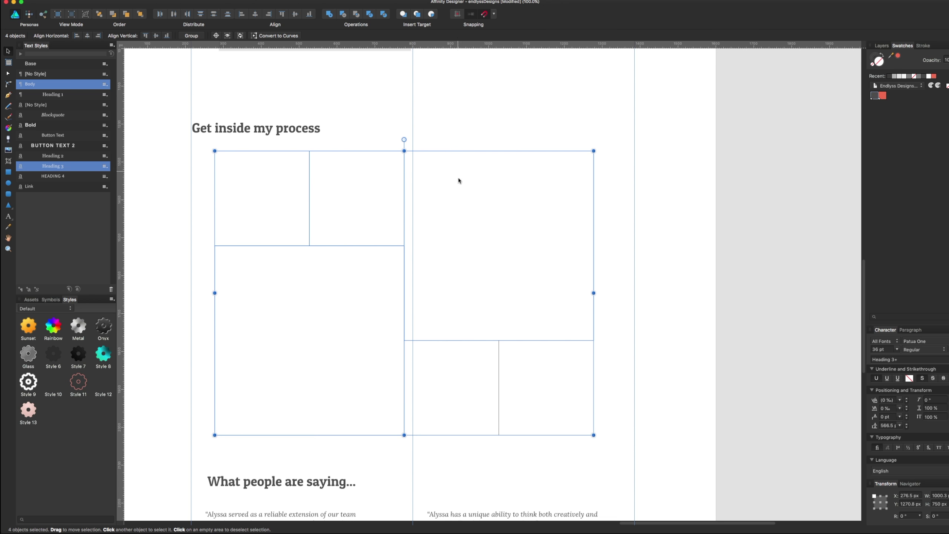
shift+click(491, 340)
click(675, 218)
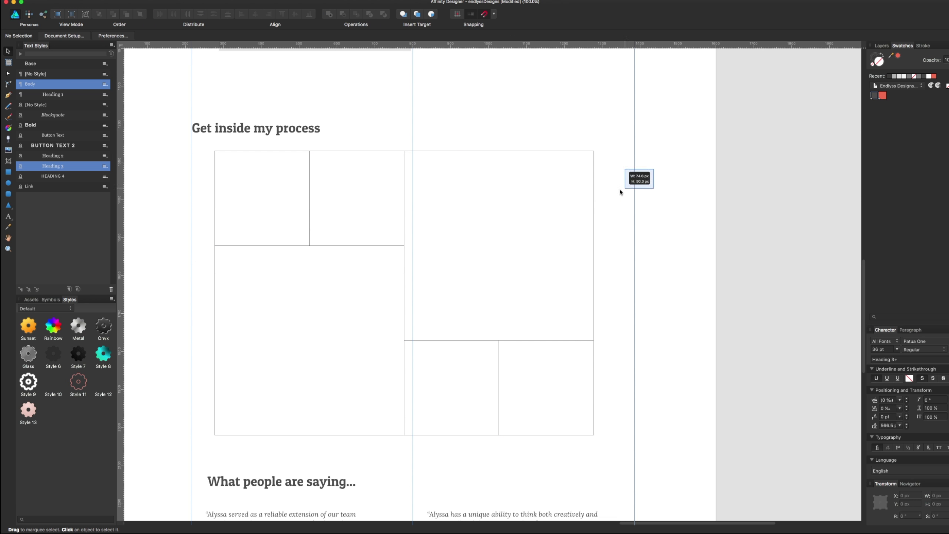
drag(620, 190, 203, 430)
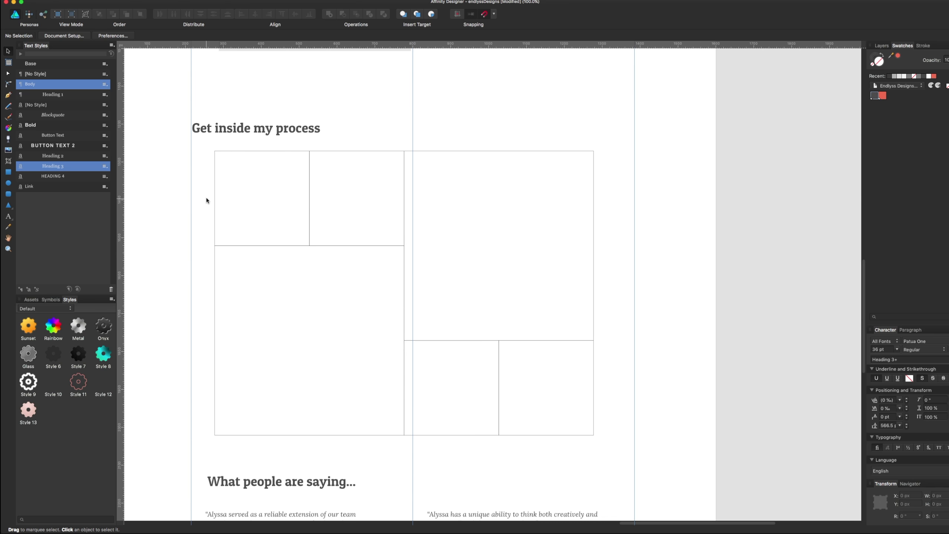
drag(203, 179, 683, 446)
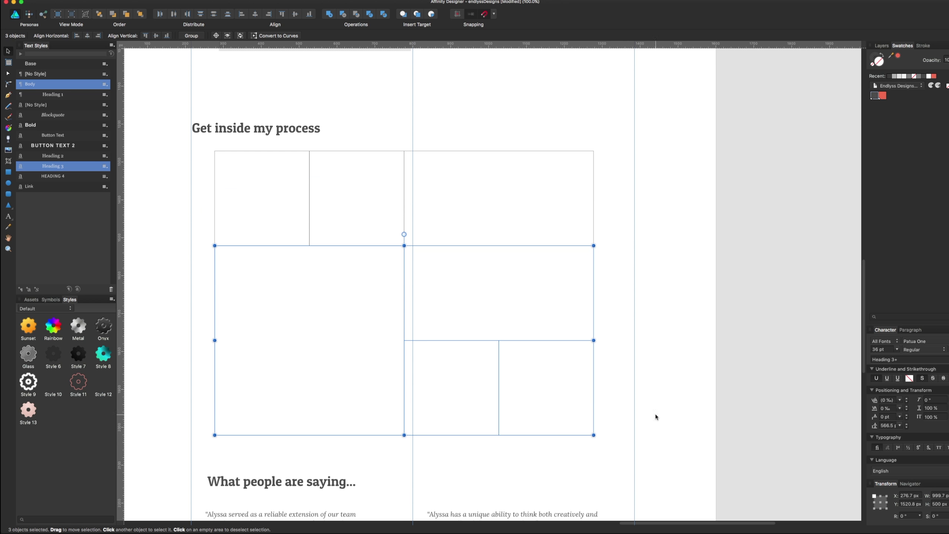
shift+click(504, 151)
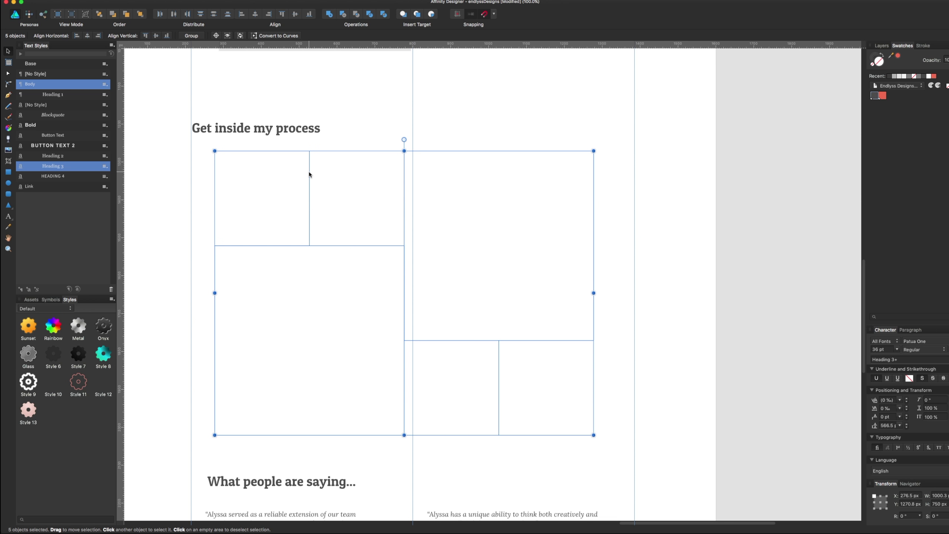
Group the selected rectangles with Ctrl+G, test-move the group, and dock the Character panel
key(ctrl+g)
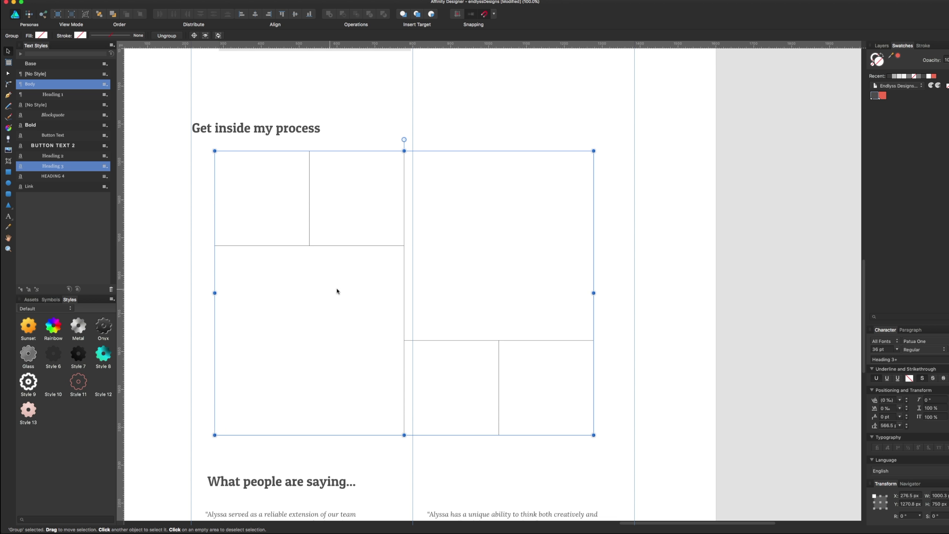
drag(337, 290, 420, 291)
drag(492, 132, 314, 371)
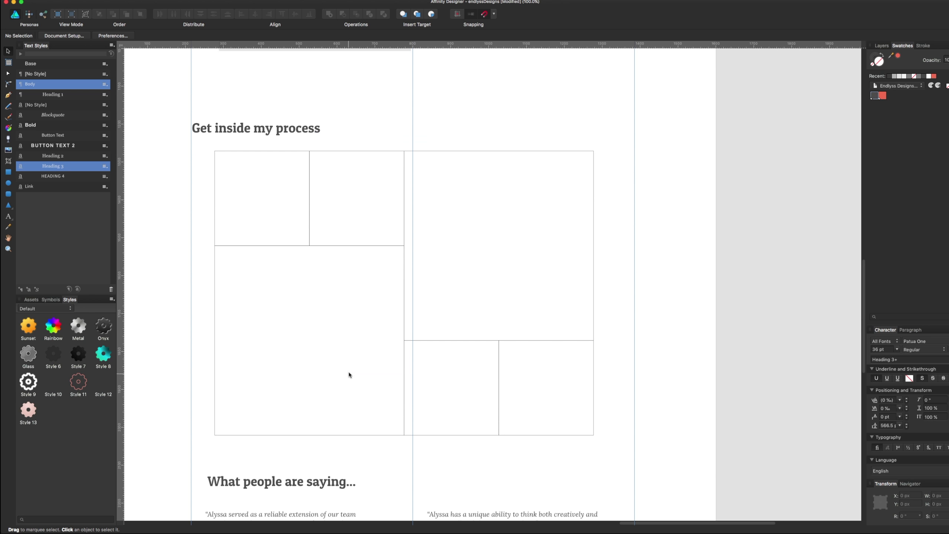
drag(400, 141, 324, 329)
drag(611, 175, 317, 349)
drag(874, 49, 878, 48)
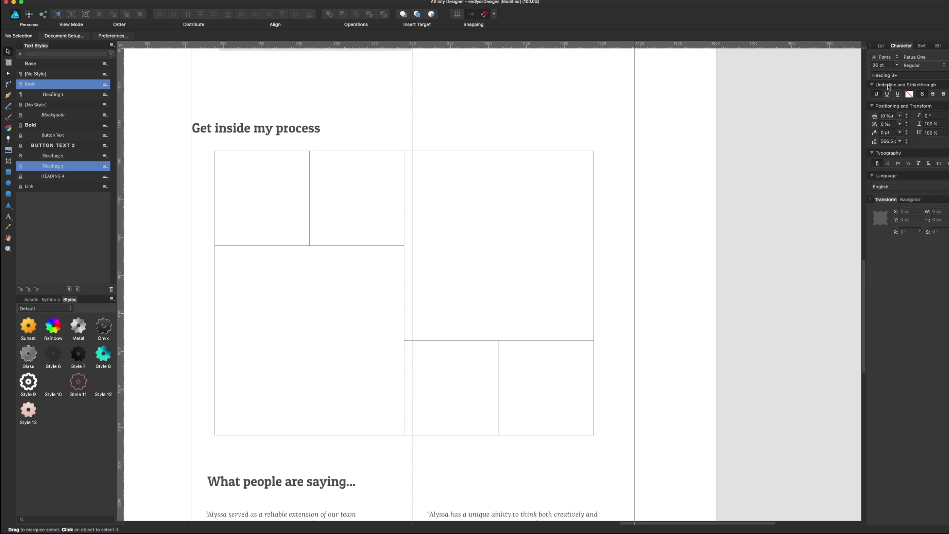
In the Layers panel, drag the stray top-middle Rectangle layer into the mosaic group
click(882, 45)
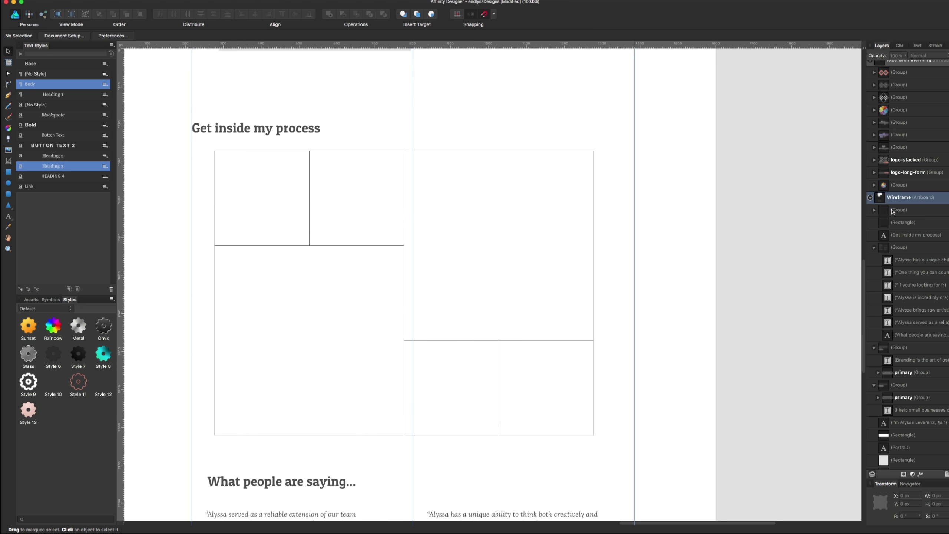
click(896, 223)
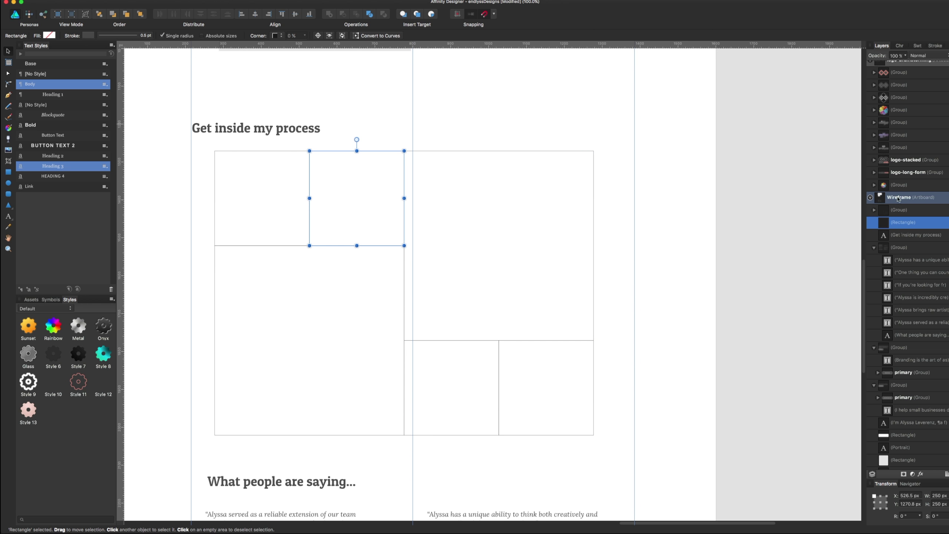
drag(898, 221, 898, 210)
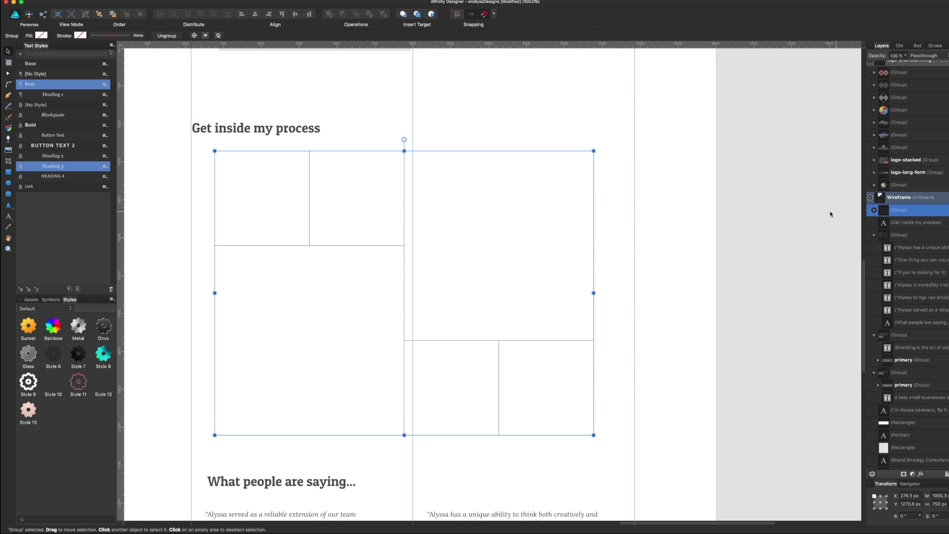
click(665, 244)
drag(514, 248, 525, 250)
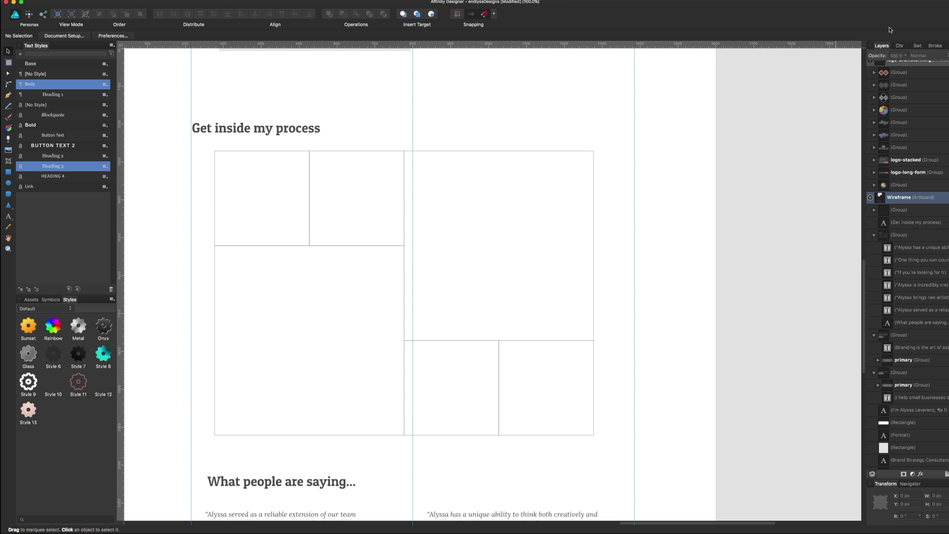
click(898, 210)
Fill the process mosaic boxes with near-white F6F6F6
click(916, 46)
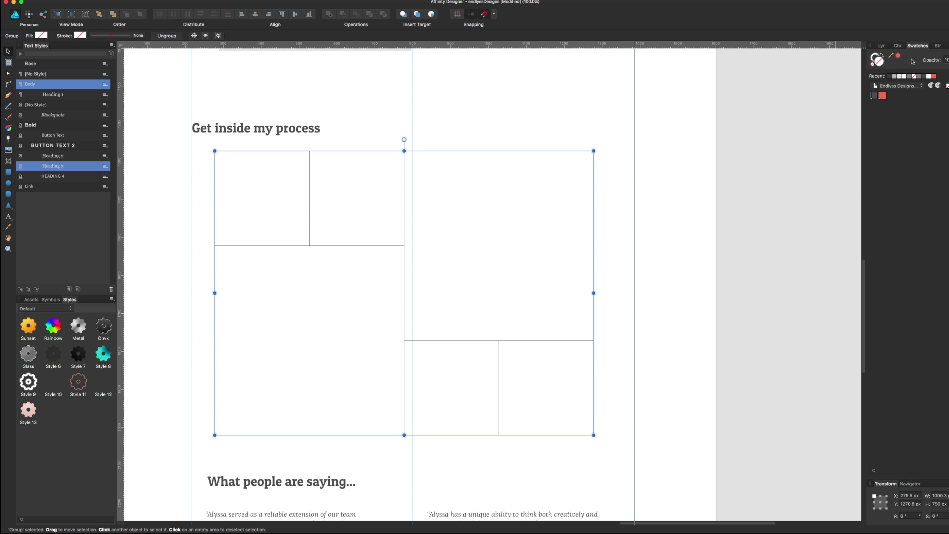
click(897, 76)
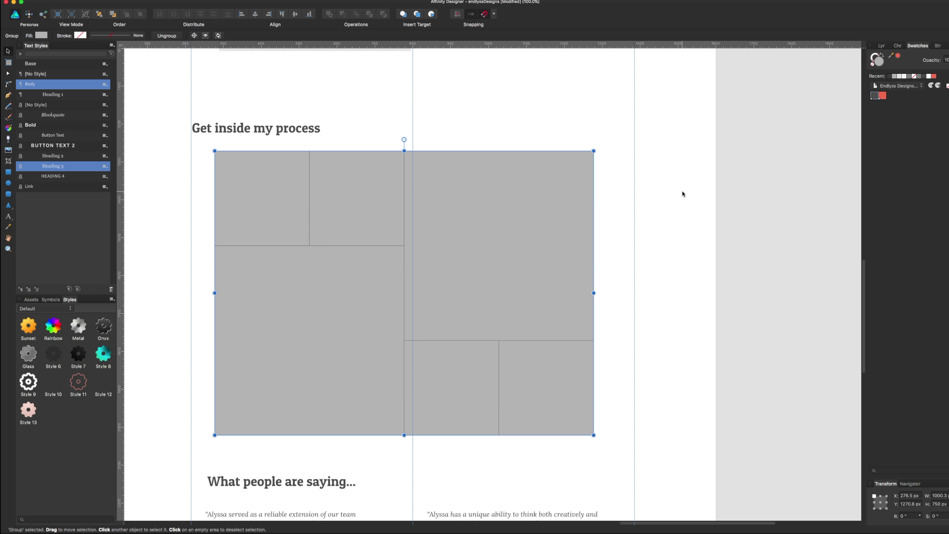
double_click(876, 61)
drag(430, 273, 386, 261)
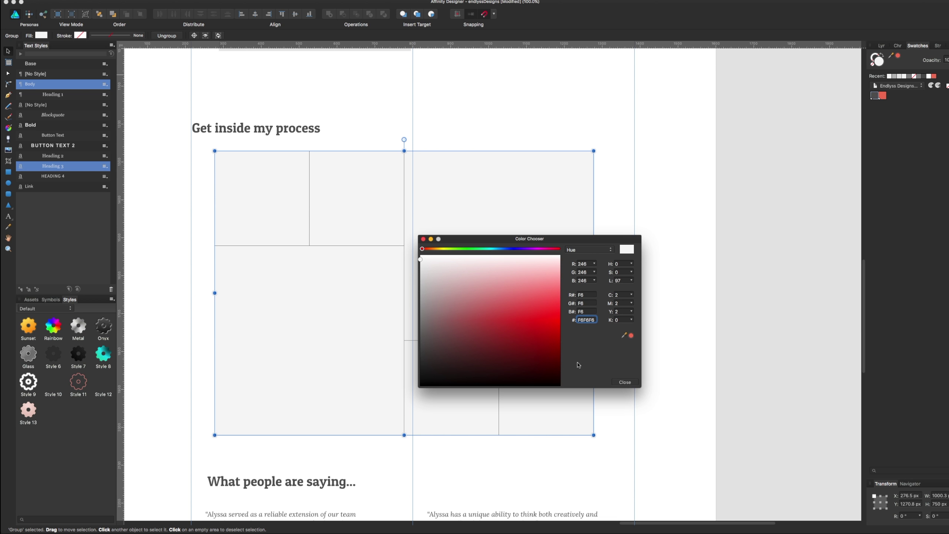
click(625, 381)
Centre the mosaic group and 'Get inside my process' heading, then move both up together
drag(467, 212, 475, 214)
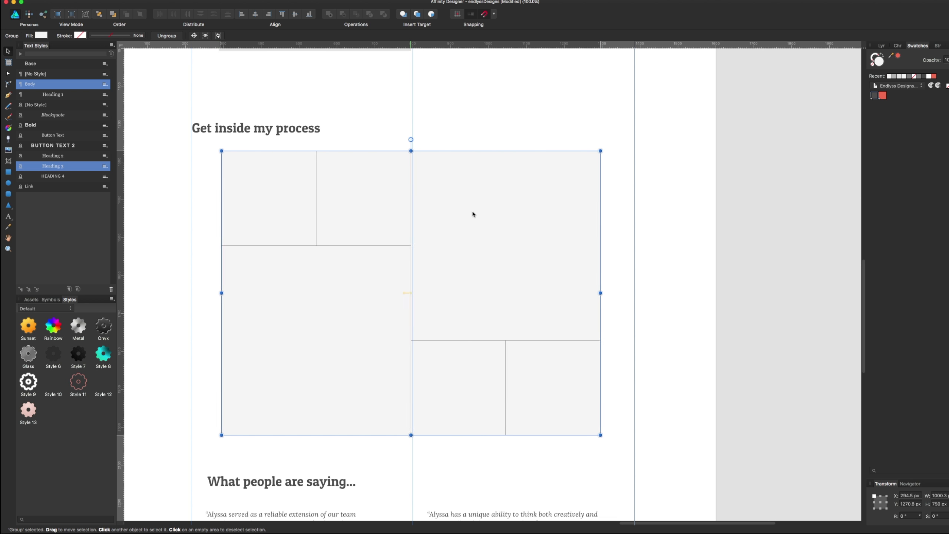
drag(260, 129, 413, 135)
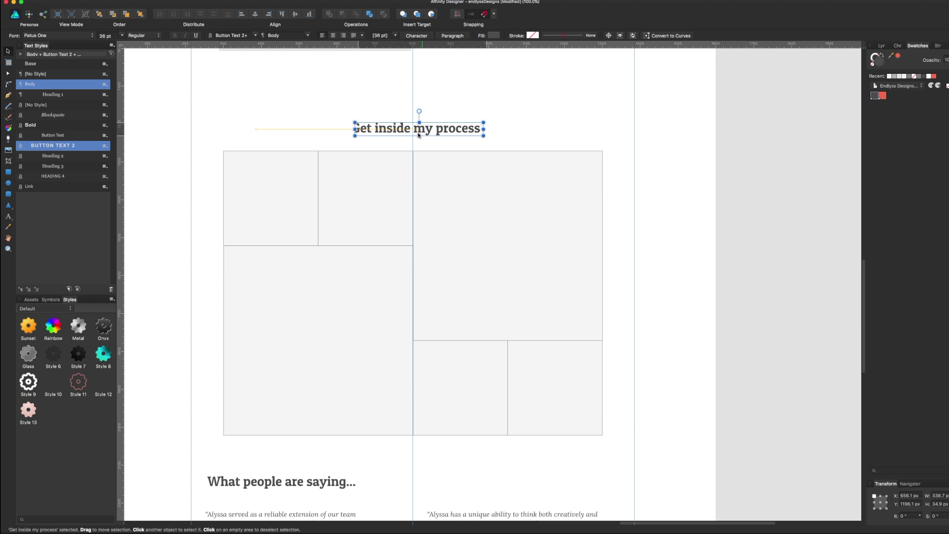
scroll(474, 301, up, 6)
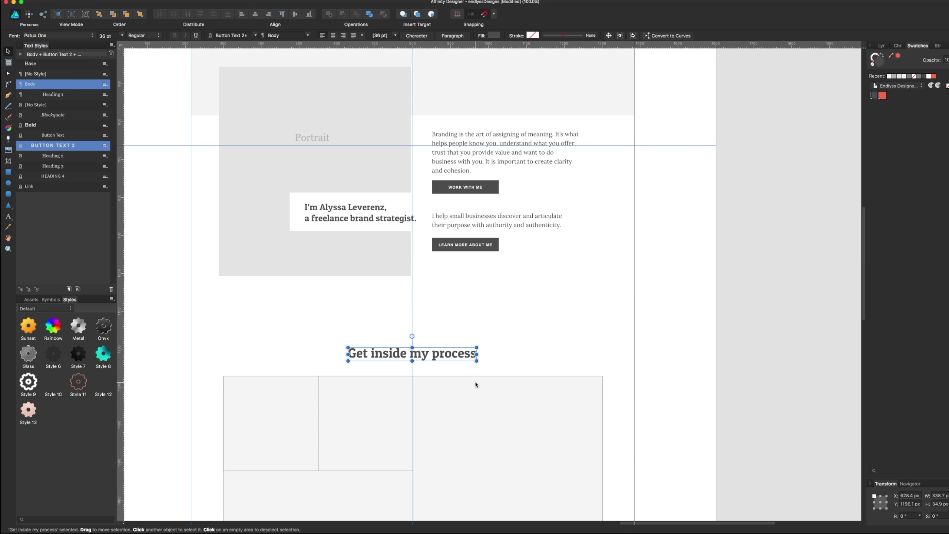
drag(470, 405, 471, 371)
click(652, 374)
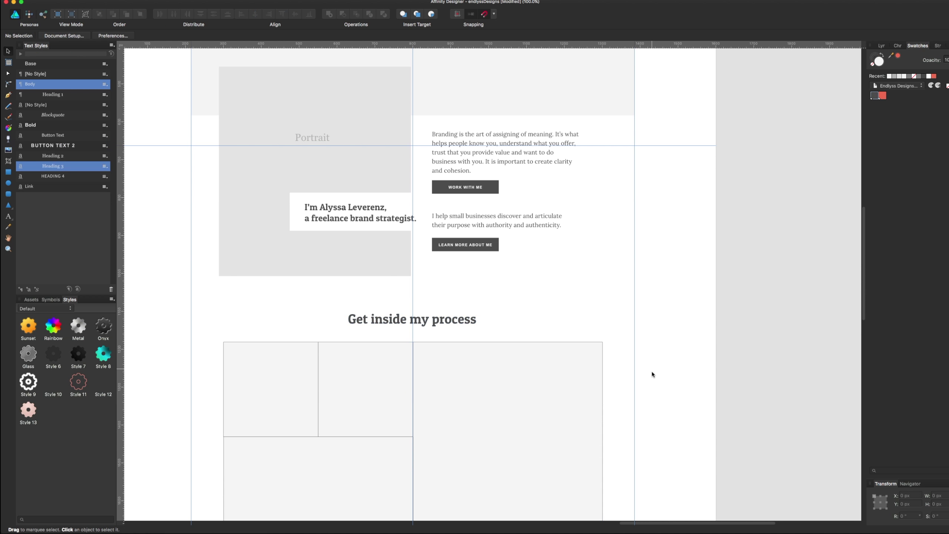
scroll(652, 374, down, 4)
Fill the mosaic's large upper-right rectangle dark grey
drag(579, 307, 605, 307)
double_click(606, 307)
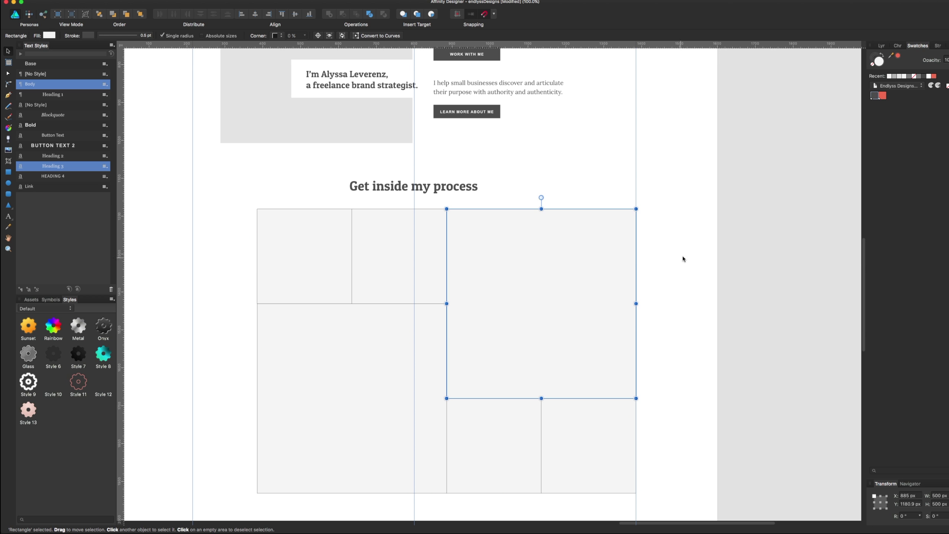
click(874, 95)
click(701, 263)
Fill the lower-left rectangle inside the mosaic group with the same dark grey
scroll(734, 260, left, 4)
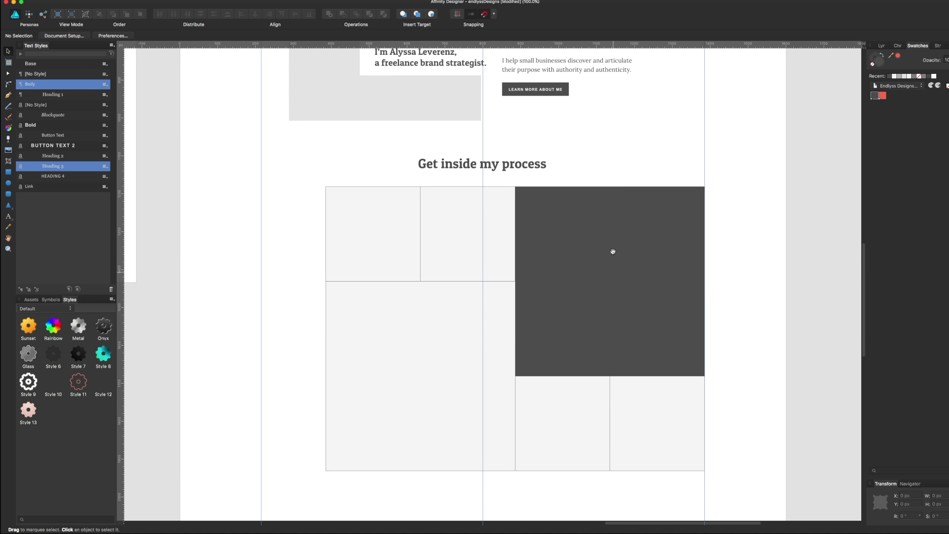
scroll(613, 251, up, 10)
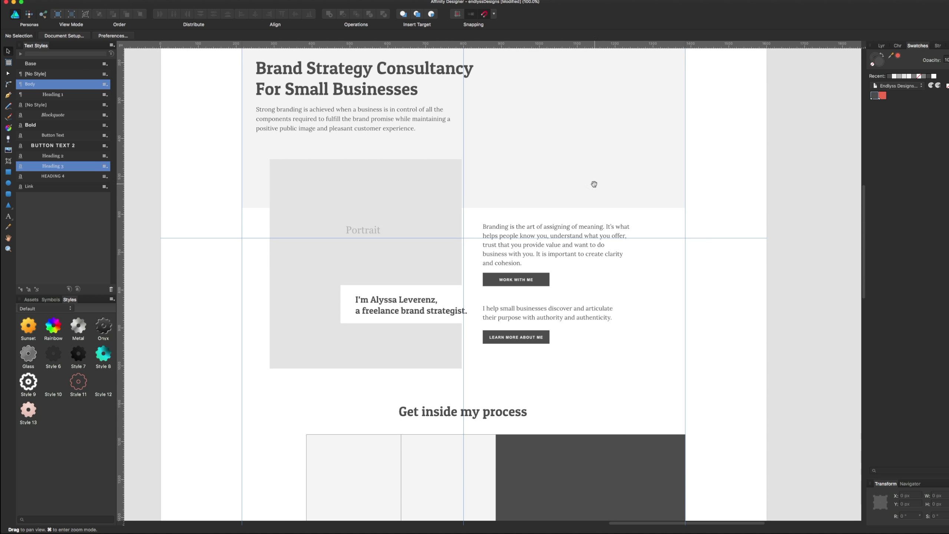
scroll(594, 184, down, 9)
scroll(604, 116, down, 1)
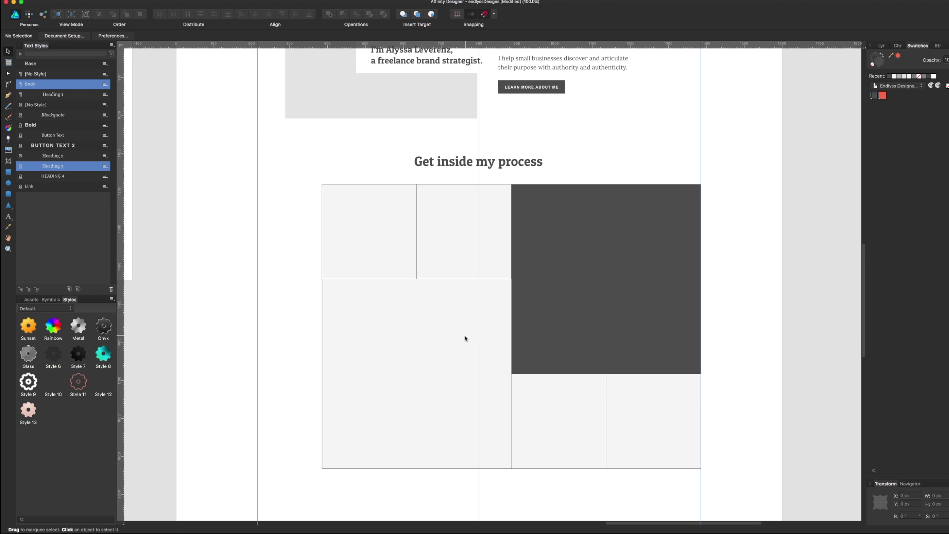
click(447, 350)
double_click(447, 350)
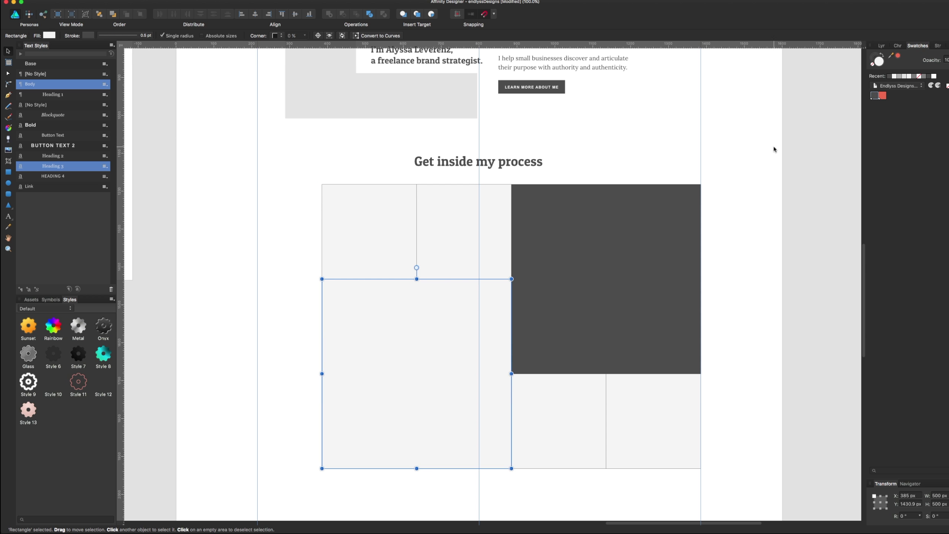
click(875, 95)
click(757, 194)
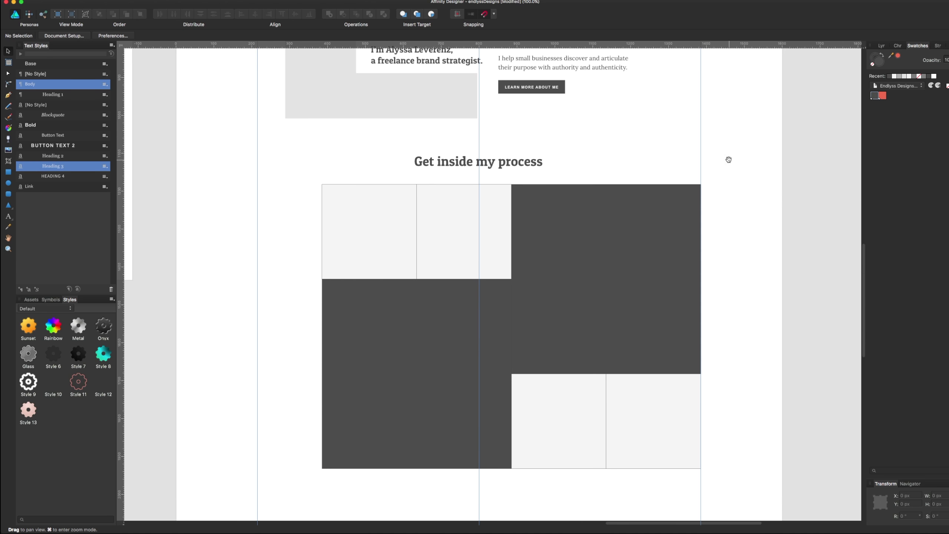
drag(727, 159, 671, 166)
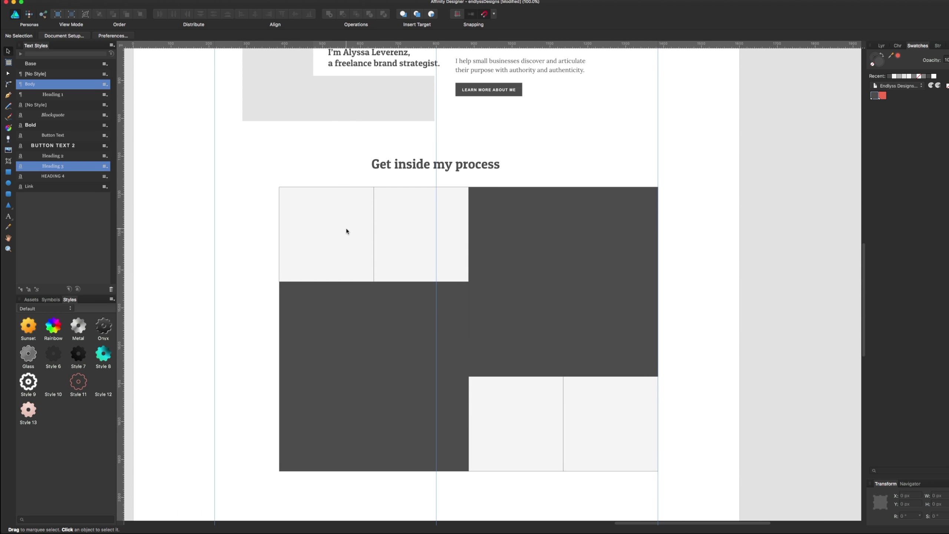
scroll(345, 230, up, 5)
Drag the 'Get inside my process' heading left onto the content column's left edge
click(447, 258)
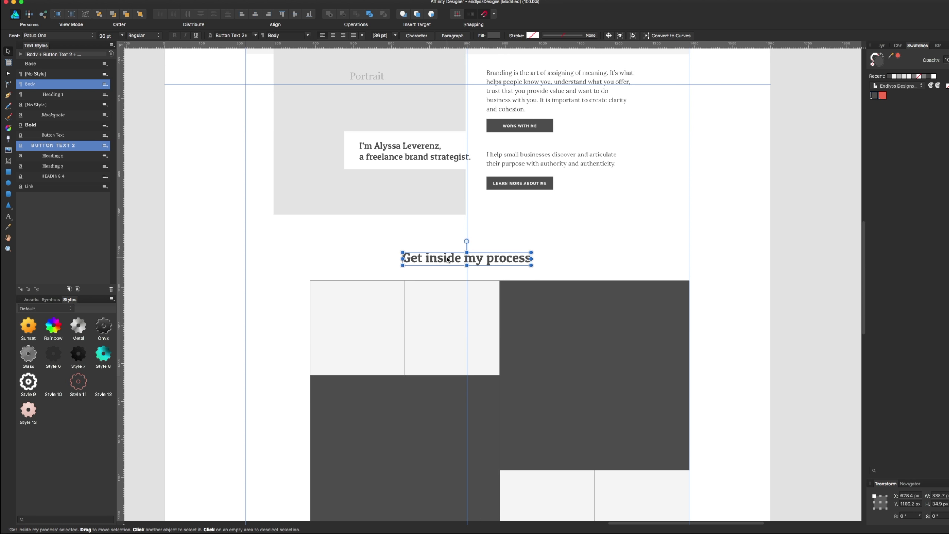
drag(447, 258, 320, 257)
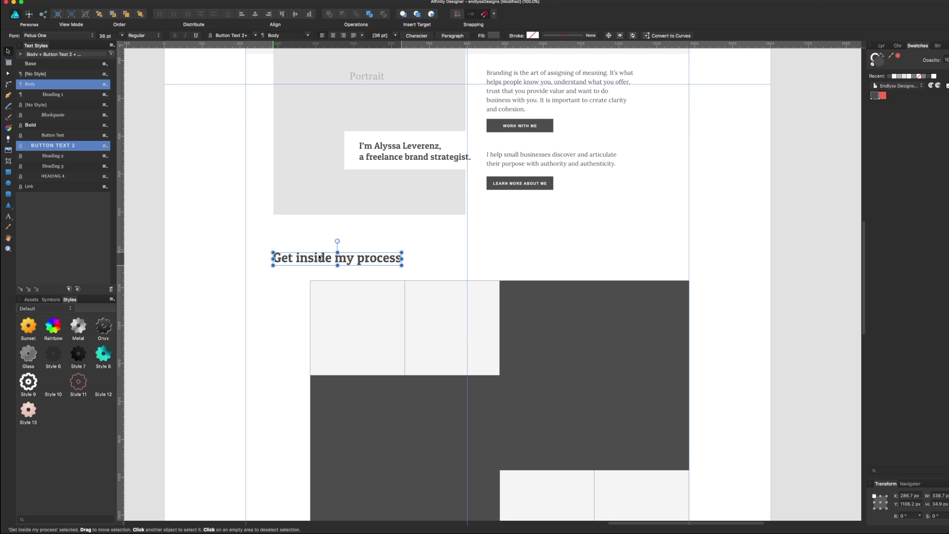
click(408, 238)
mouse_move(409, 237)
mouse_down()
mouse_move(421, 80)
mouse_move(444, 173)
mouse_move(417, 445)
mouse_up()
mouse_move(434, 239)
mouse_down()
mouse_move(428, 342)
mouse_move(428, 161)
mouse_move(417, 352)
mouse_up()
drag(334, 310, 331, 286)
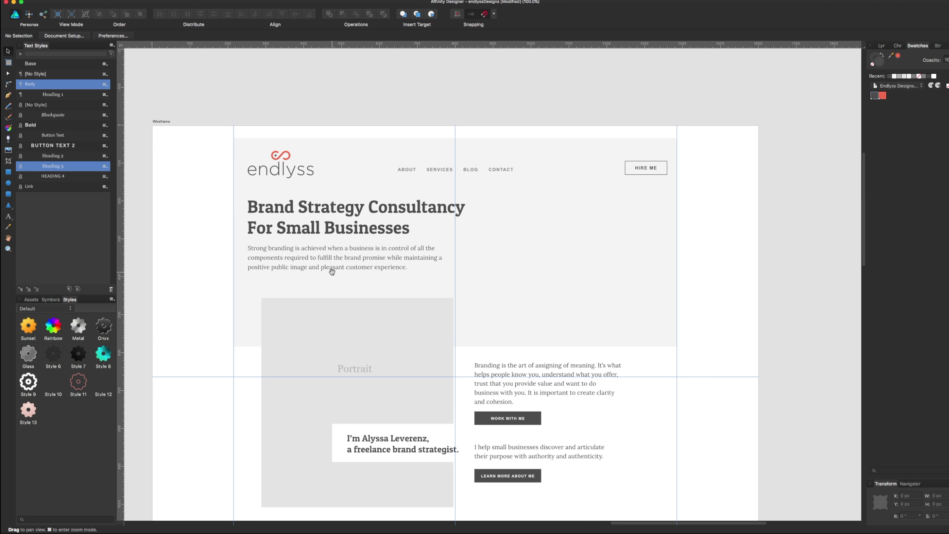
Try nudging the two testimonials sideways, then undo both moves
drag(244, 420, 259, 255)
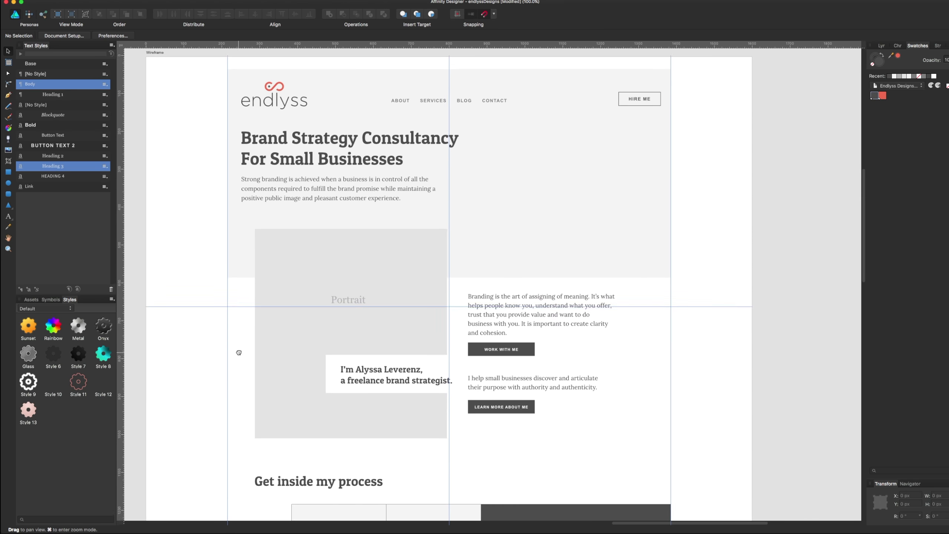
scroll(273, 322, down, 2)
scroll(267, 233, down, 3)
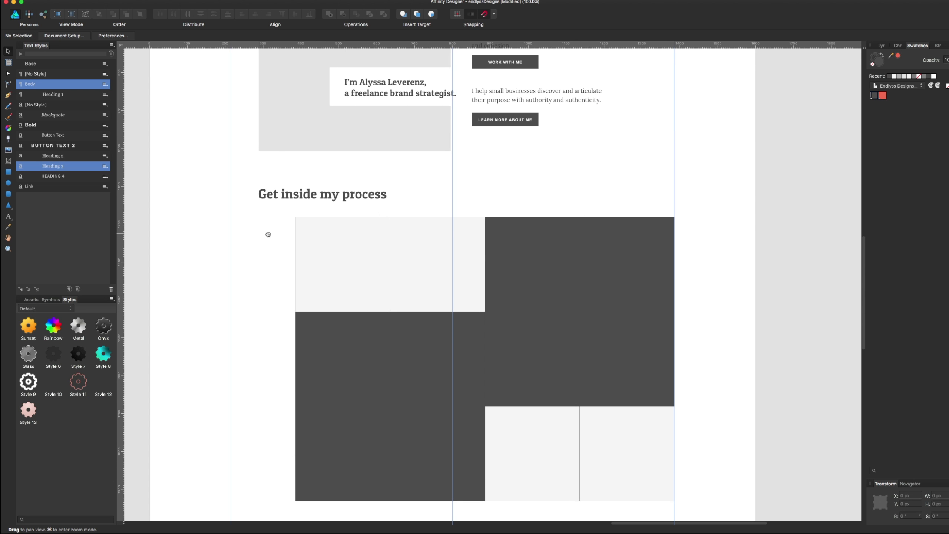
scroll(279, 175, down, 3)
scroll(301, 171, down, 5)
scroll(301, 171, down, 5)
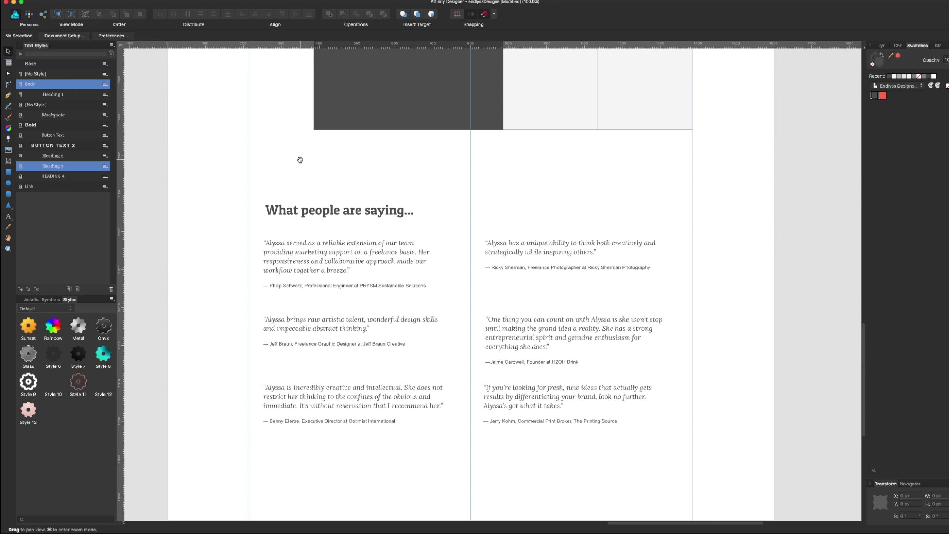
click(327, 272)
double_click(328, 272)
drag(328, 271, 345, 272)
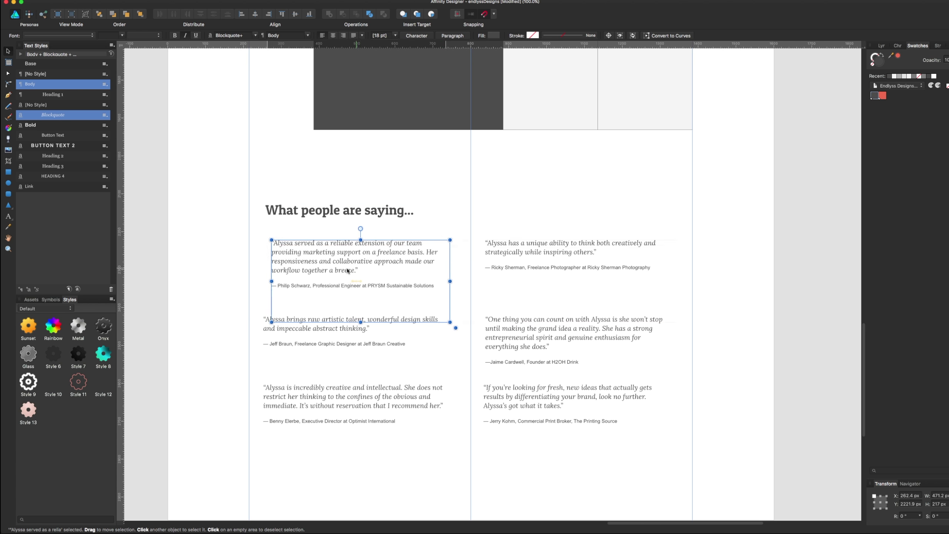
drag(559, 271, 553, 271)
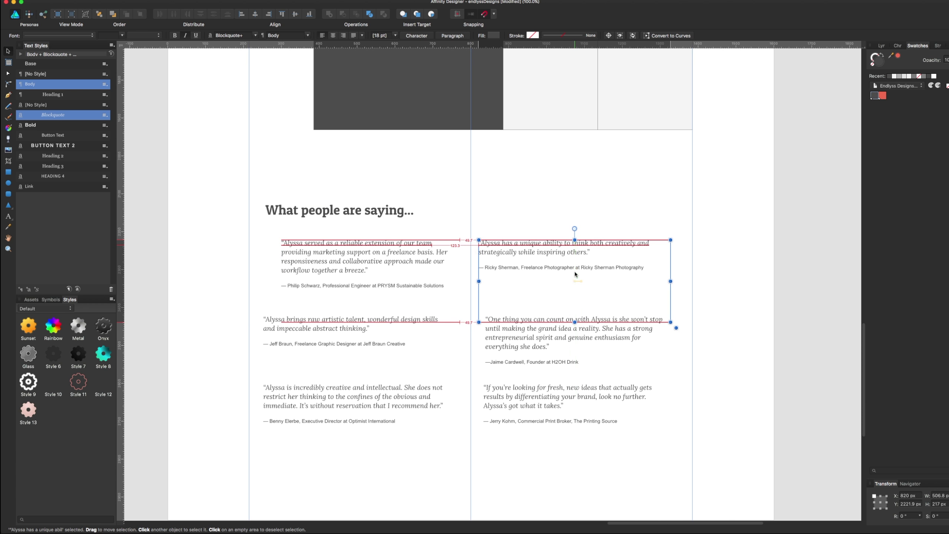
click(597, 194)
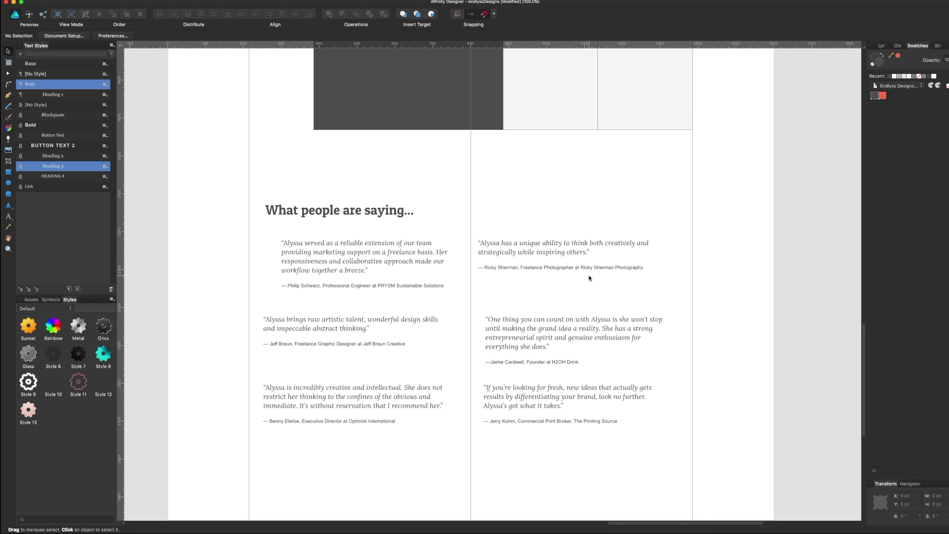
key(super+z)
key(super+z)
key(super+z)
key(super+z)
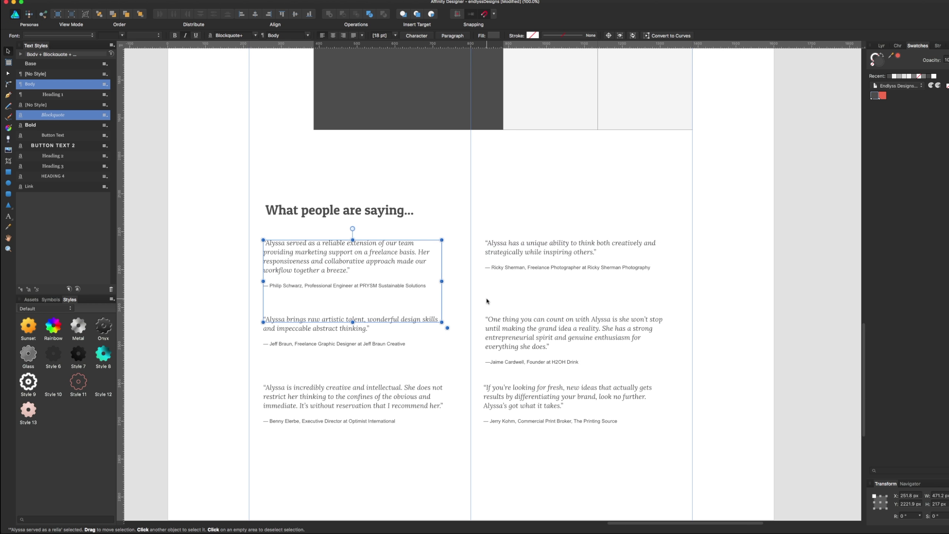
key(super+z)
Nudge the process mosaic slightly left and down into alignment
scroll(495, 242, down, 4)
scroll(482, 262, up, 7)
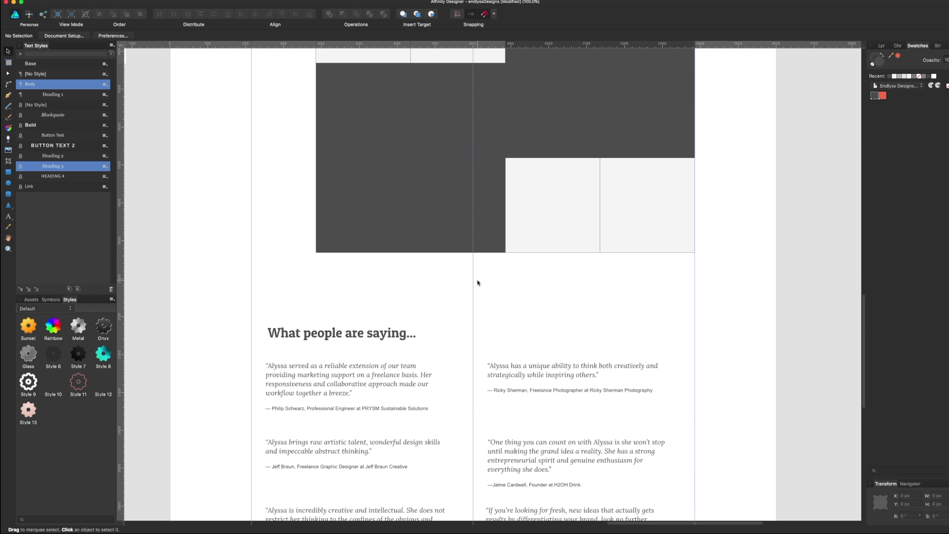
scroll(467, 299, up, 8)
drag(447, 322, 445, 325)
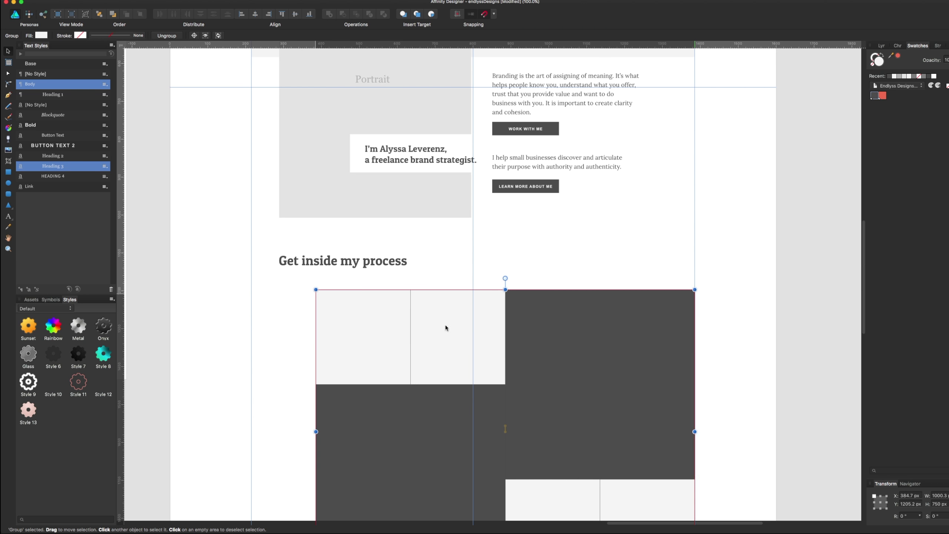
click(453, 238)
Select the process heading together with the mosaic group
scroll(457, 288, down, 6)
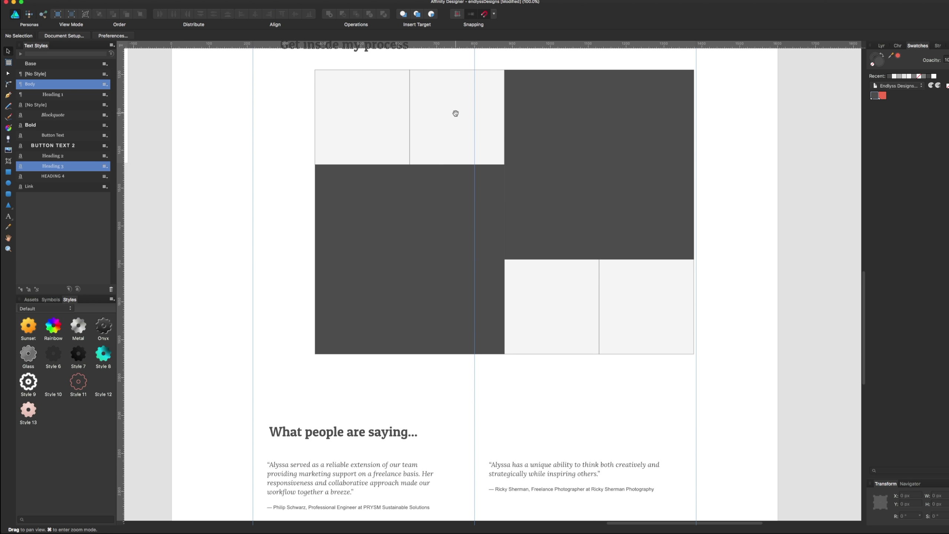
click(367, 463)
scroll(371, 444, down, 1)
click(360, 317)
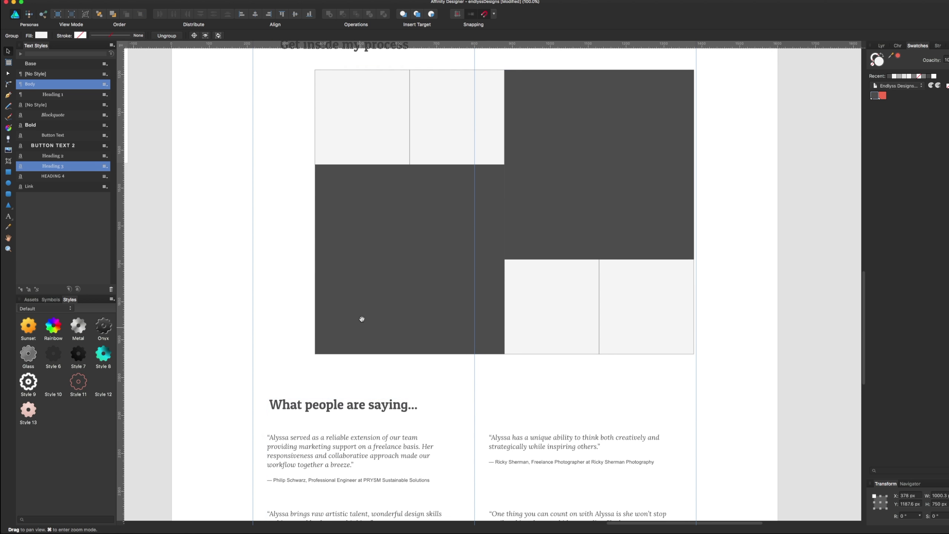
scroll(369, 411, up, 8)
scroll(405, 378, up, 3)
scroll(406, 378, up, 4)
scroll(407, 261, down, 10)
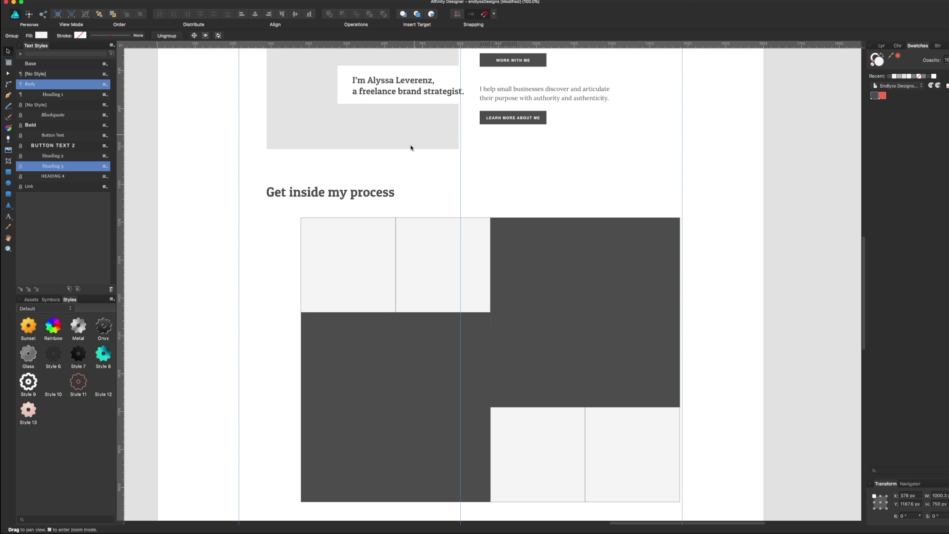
click(398, 209)
click(384, 193)
shift+click(391, 243)
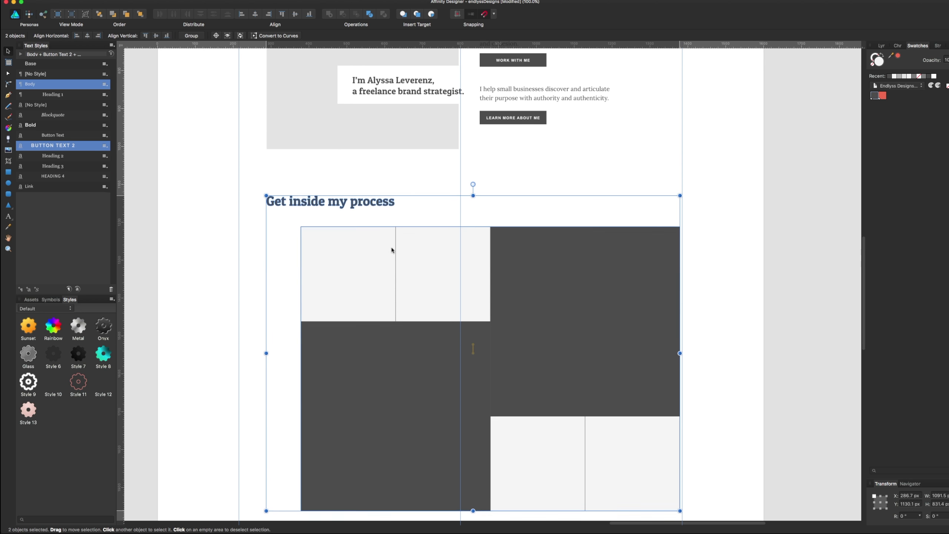
Move the testimonials block slightly lower
drag(335, 311, 338, 82)
click(336, 359)
drag(336, 359, 336, 375)
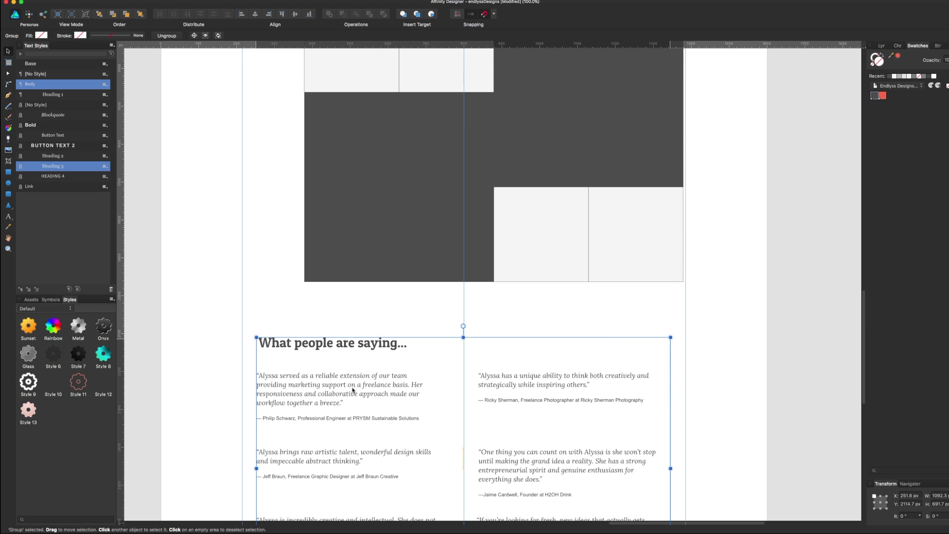
Return to the process section and select the mosaic group
drag(413, 299, 402, 473)
scroll(402, 373, up, 3)
scroll(400, 377, up, 6)
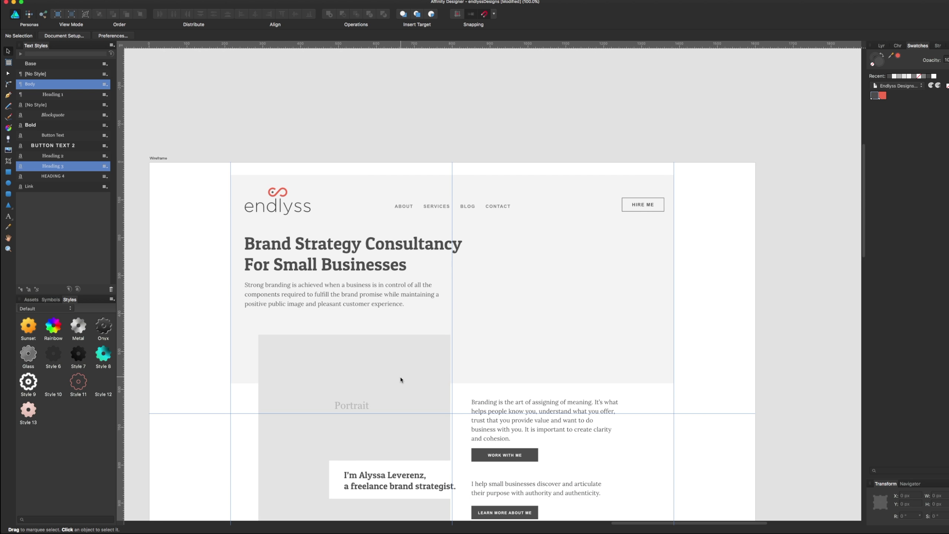
scroll(397, 380, up, 4)
drag(398, 380, 431, 118)
scroll(431, 119, down, 6)
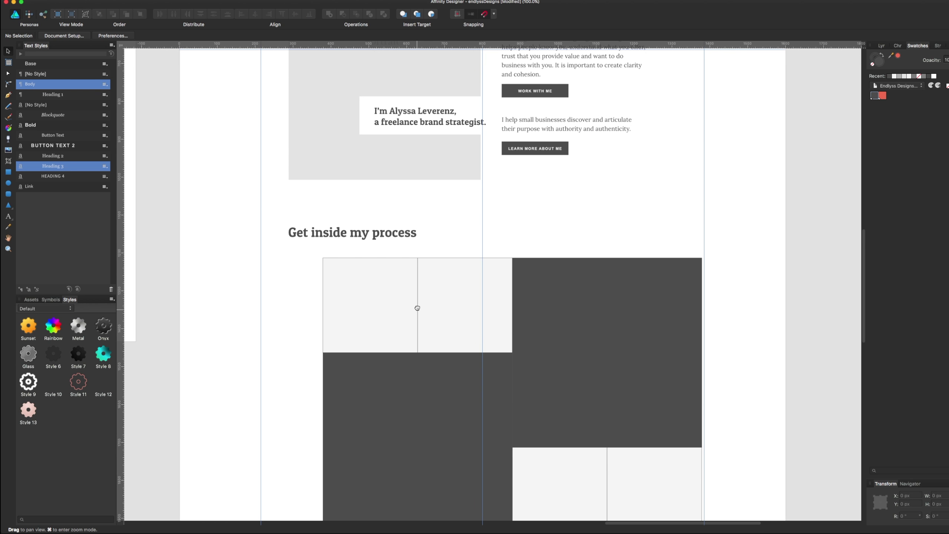
scroll(417, 307, down, 3)
click(398, 323)
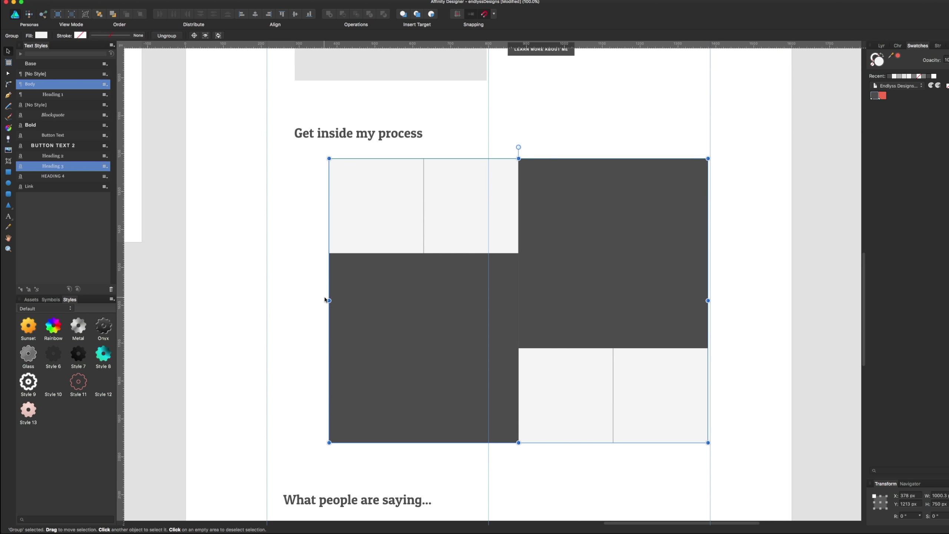
Widen the mosaic to the left content margin and stretch its top-left cell across the upper half
drag(326, 301, 267, 320)
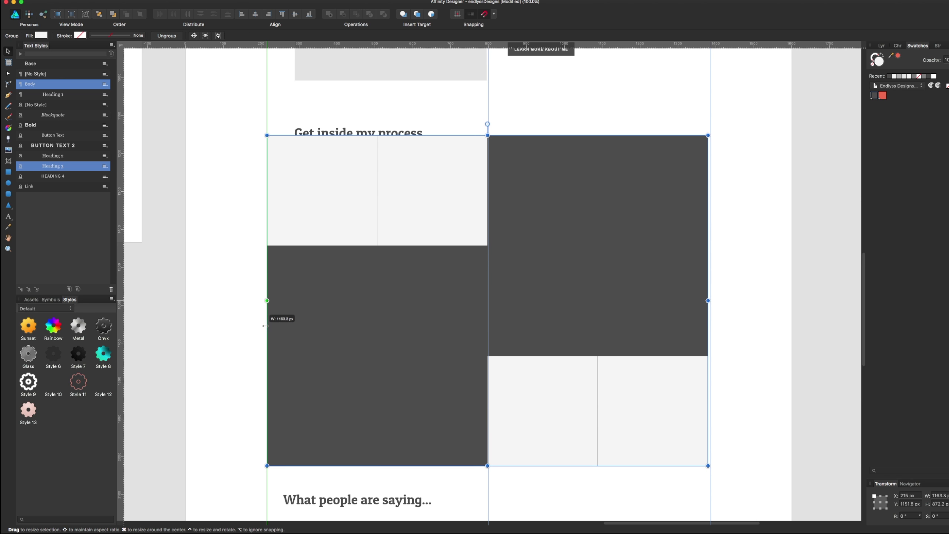
click(310, 125)
key(Delete)
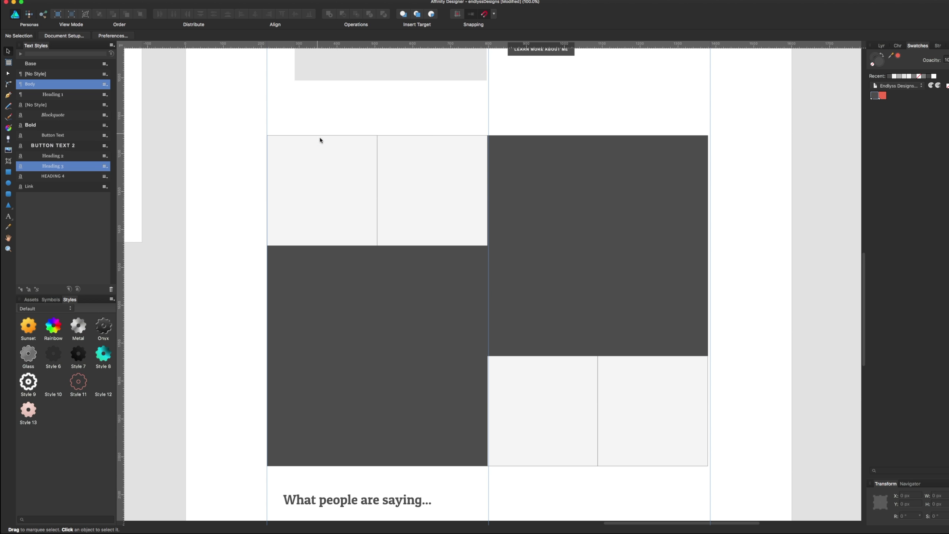
click(336, 190)
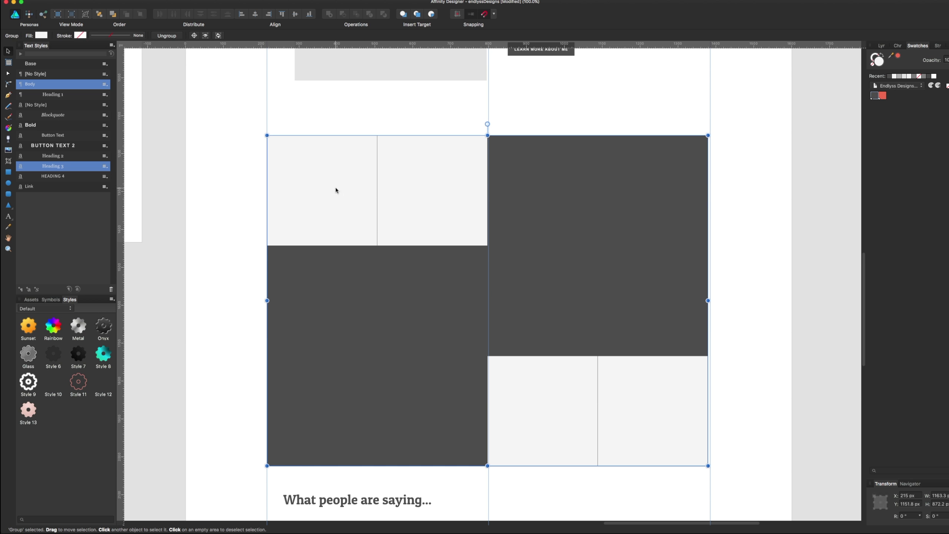
double_click(377, 191)
drag(376, 190, 488, 186)
Restore the deleted heading and centre it inside the top-left light cell
key(ctrl+z)
key(ctrl+z)
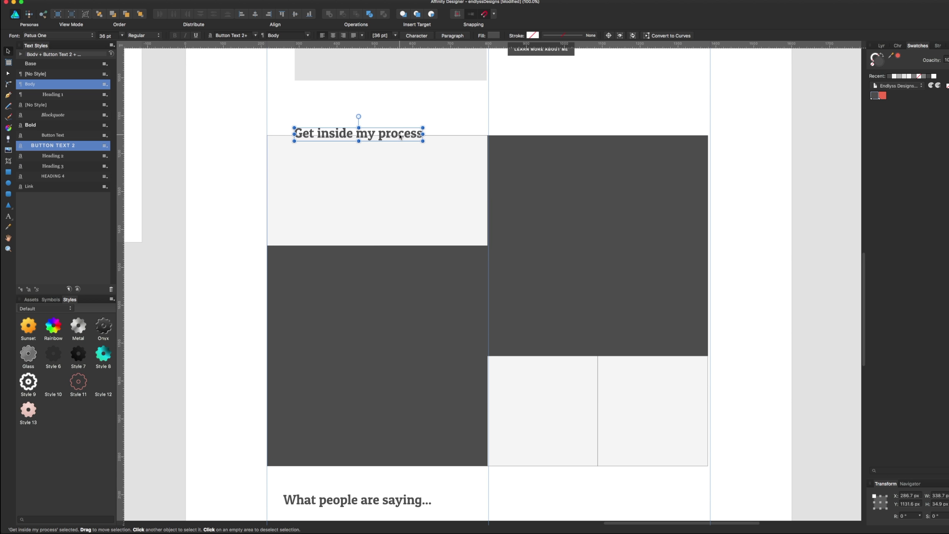
drag(400, 136, 419, 192)
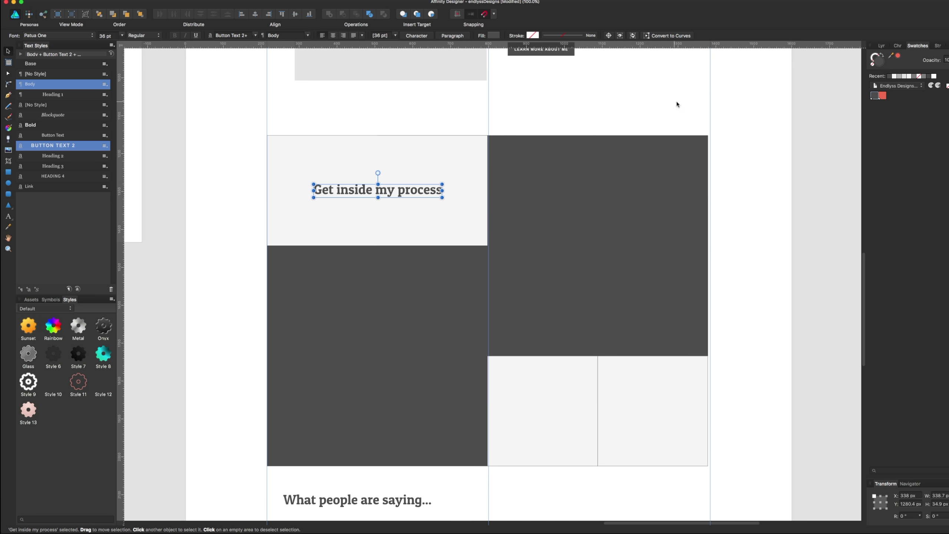
click(700, 120)
scroll(683, 159, down, 2)
scroll(684, 159, right, 2)
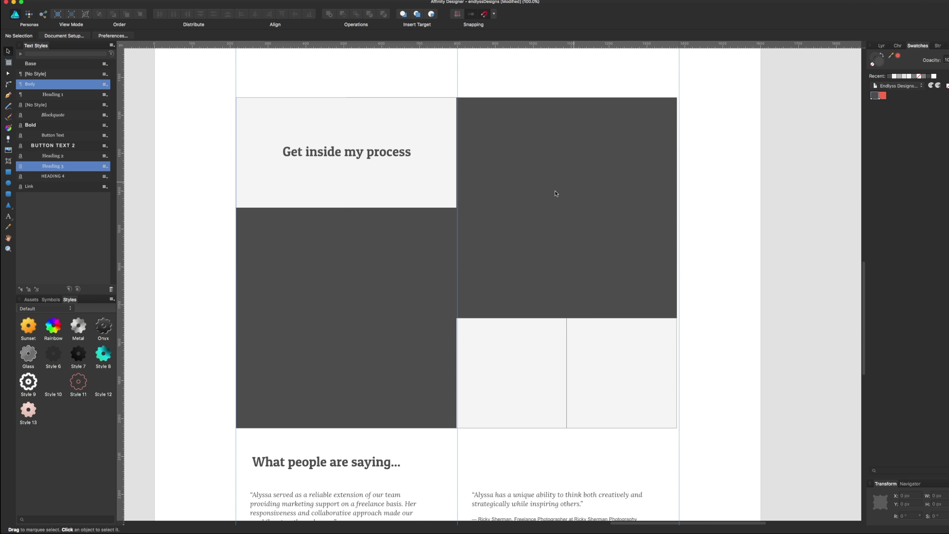
Stretch the mosaic's small lower light cell rightward across the right column
click(566, 382)
double_click(568, 383)
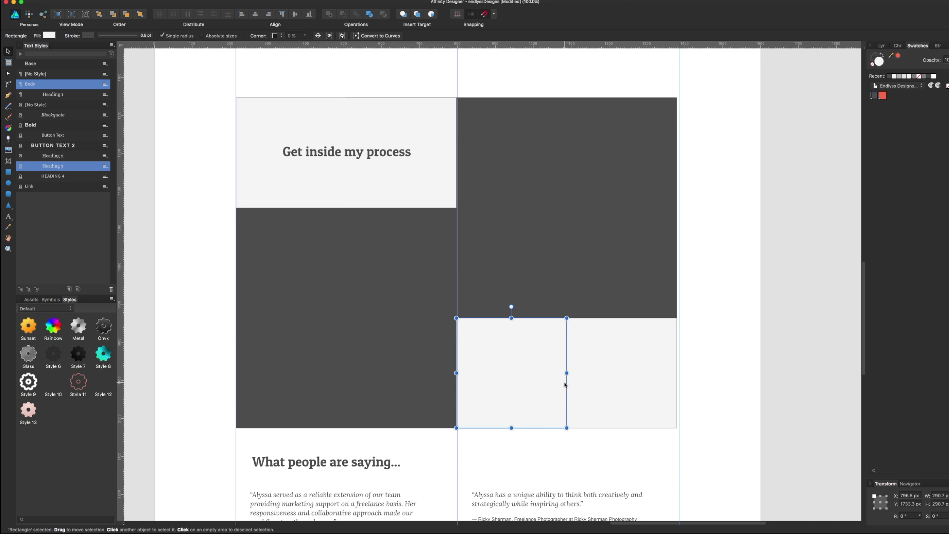
drag(567, 372, 679, 371)
click(741, 219)
drag(740, 219, 729, 258)
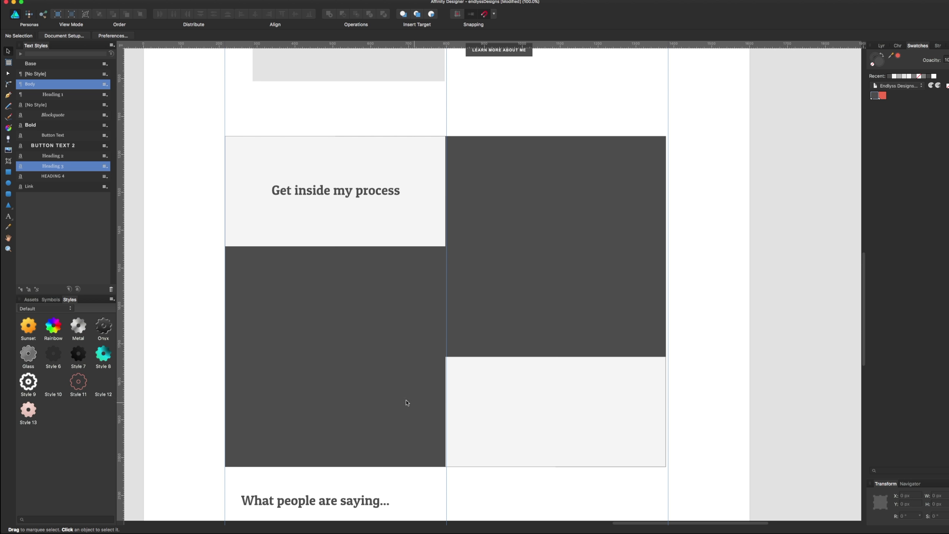
Select the lower-left dark block alone inside the mosaic group
scroll(407, 402, down, 1)
scroll(392, 350, down, 1)
scroll(362, 322, down, 3)
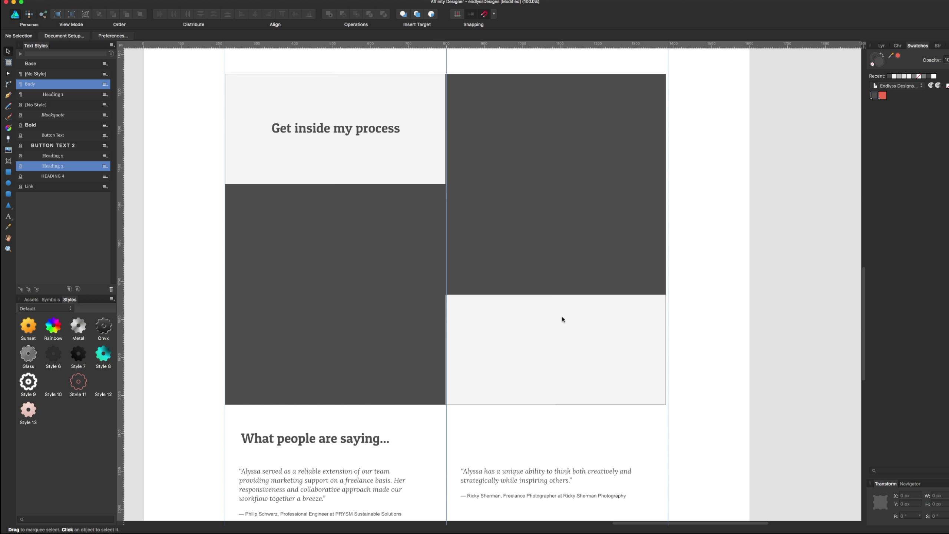
click(542, 356)
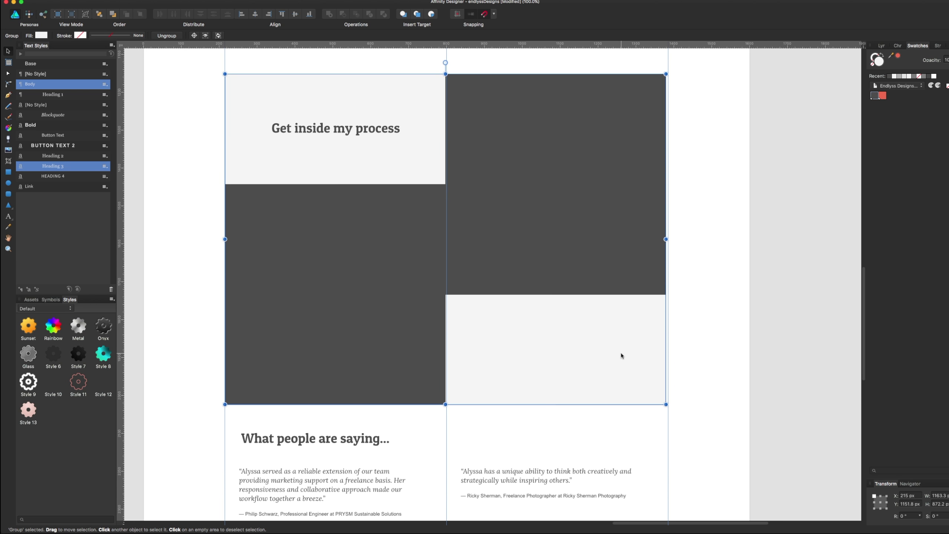
double_click(424, 334)
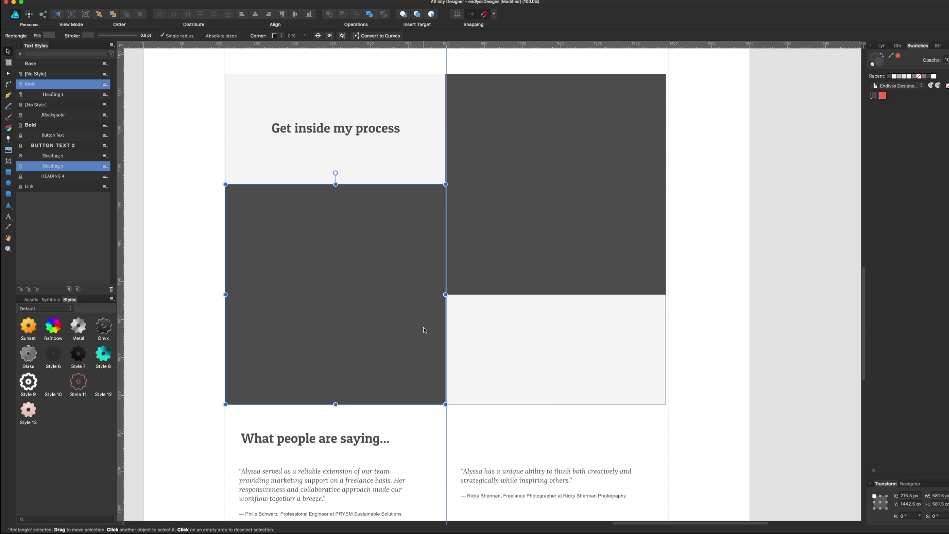
Convert the dark block to curves and drag its right-edge nodes into an L-shape
click(380, 36)
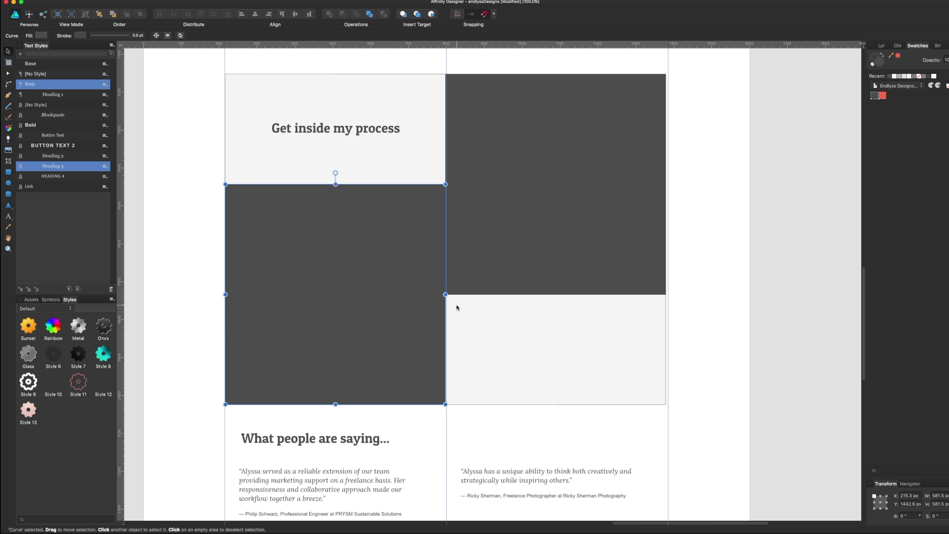
key(a)
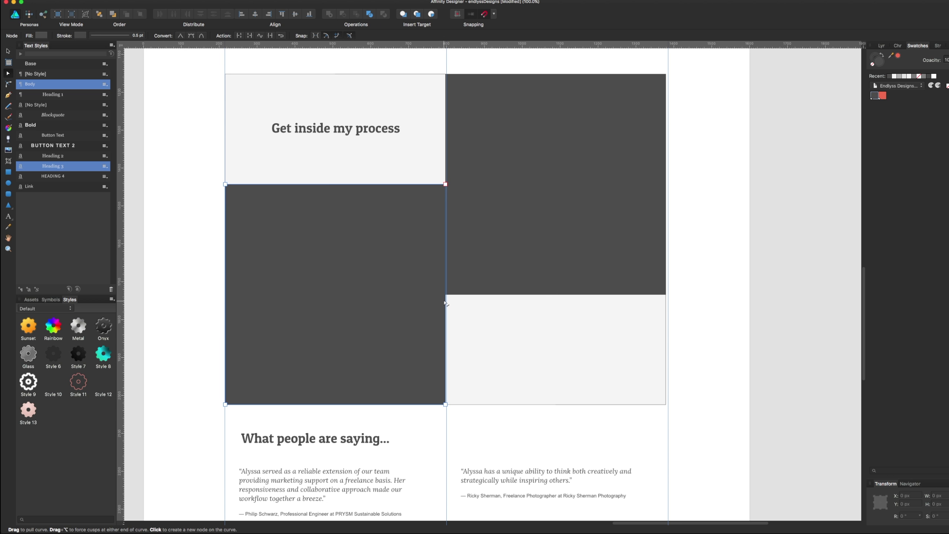
click(444, 296)
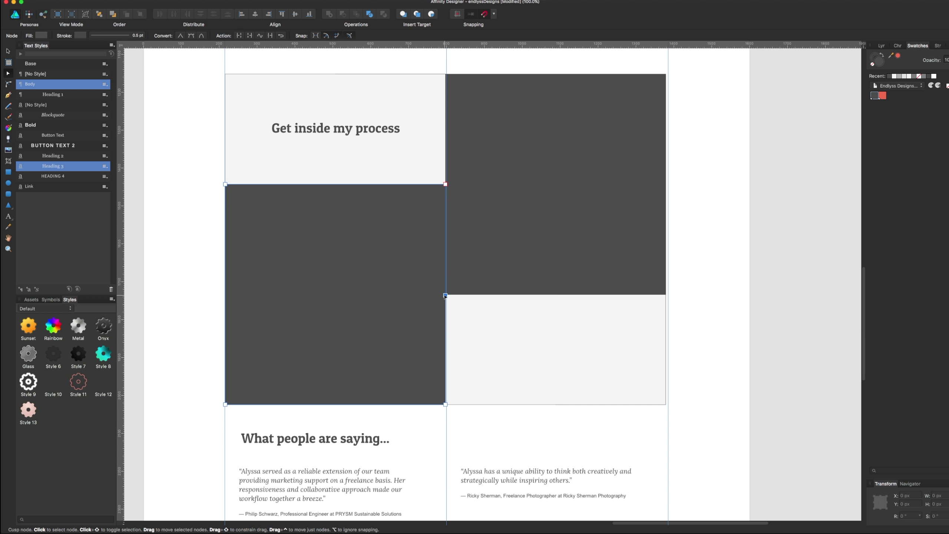
drag(445, 296, 531, 295)
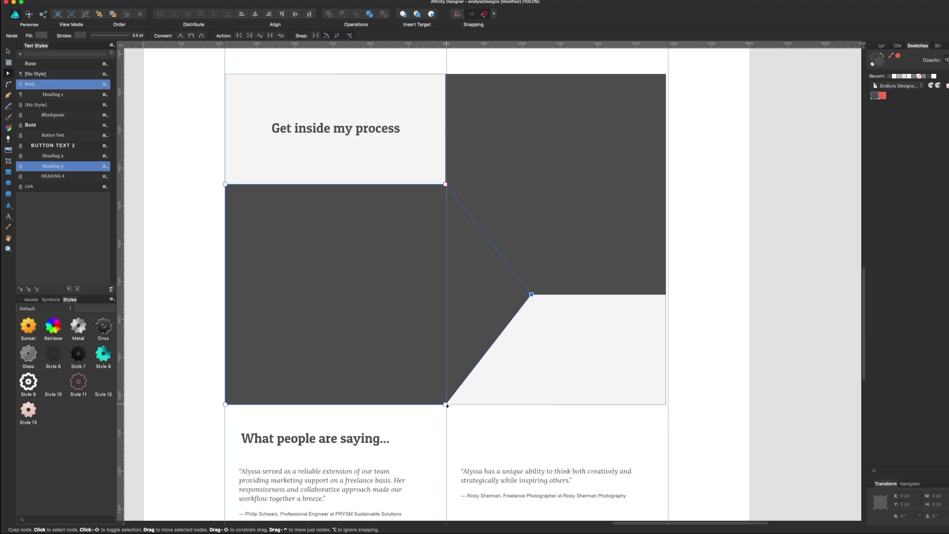
drag(445, 404, 530, 404)
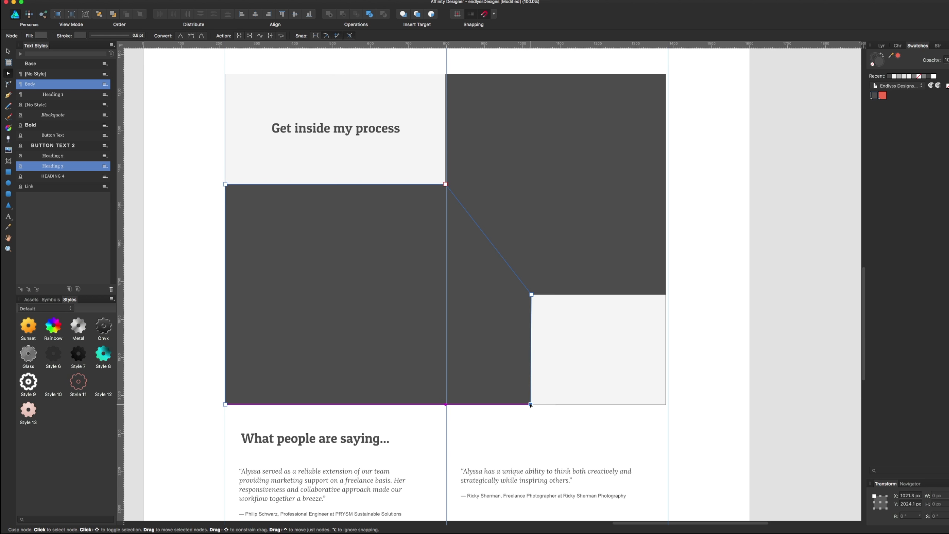
key(Escape)
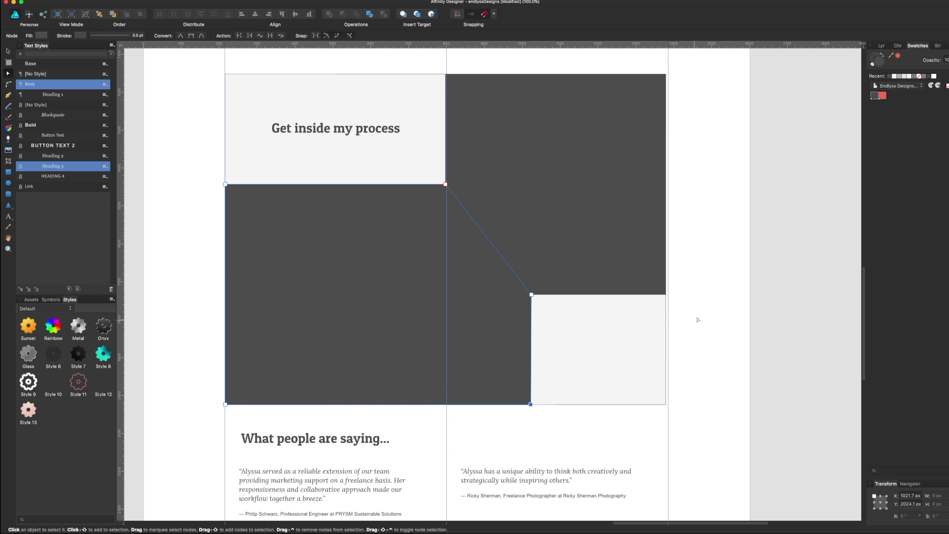
Undo the edge bend and slant, restoring the block's straight rectangular edge
scroll(597, 246, up, 4)
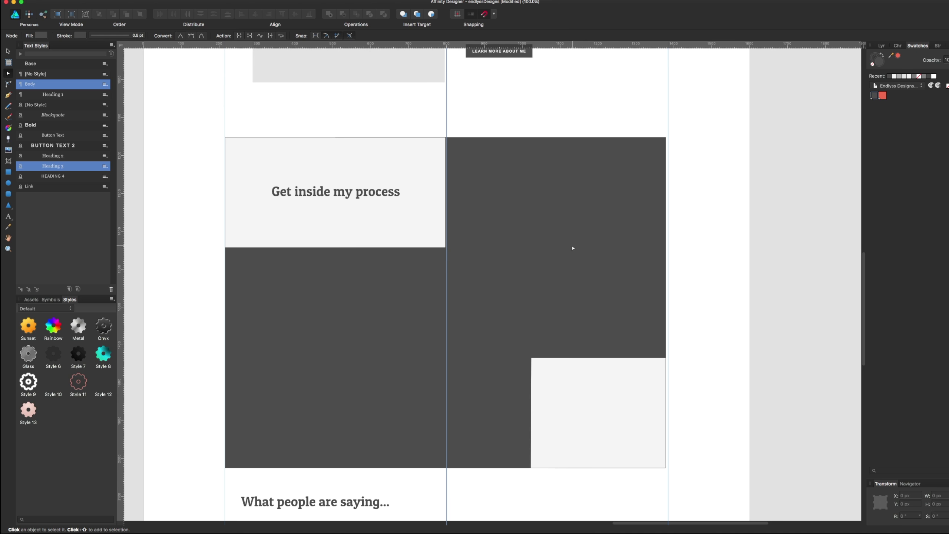
click(508, 380)
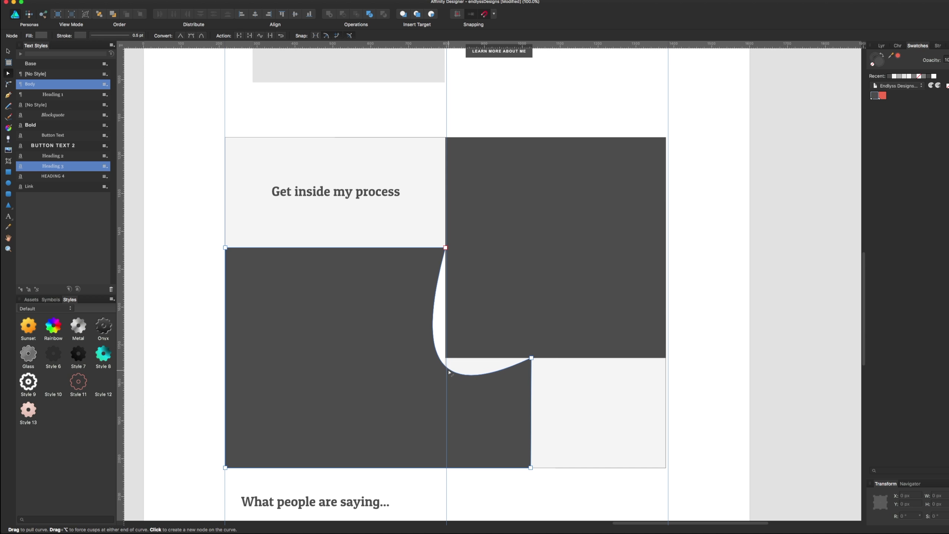
drag(470, 328, 448, 347)
key(ctrl+z)
key(ctrl+z)
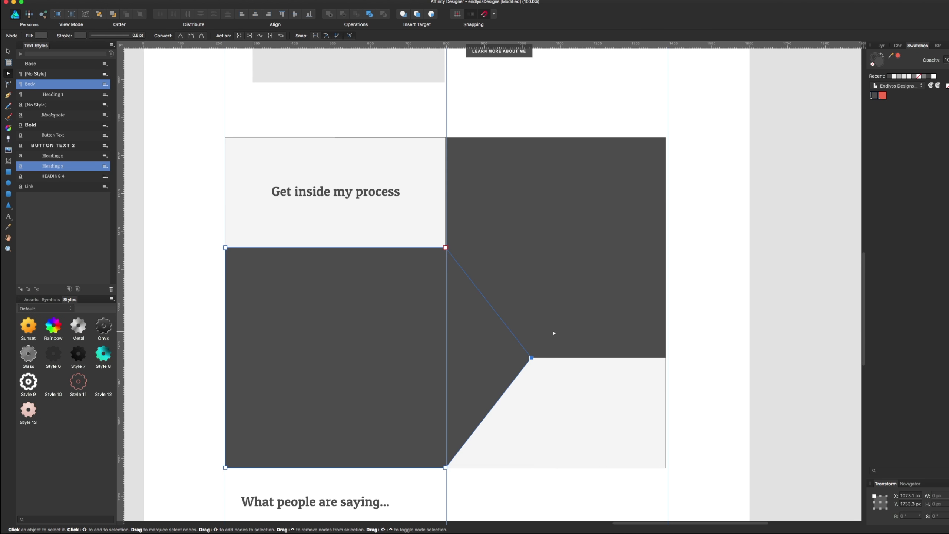
key(ctrl+z)
scroll(709, 261, down, 3)
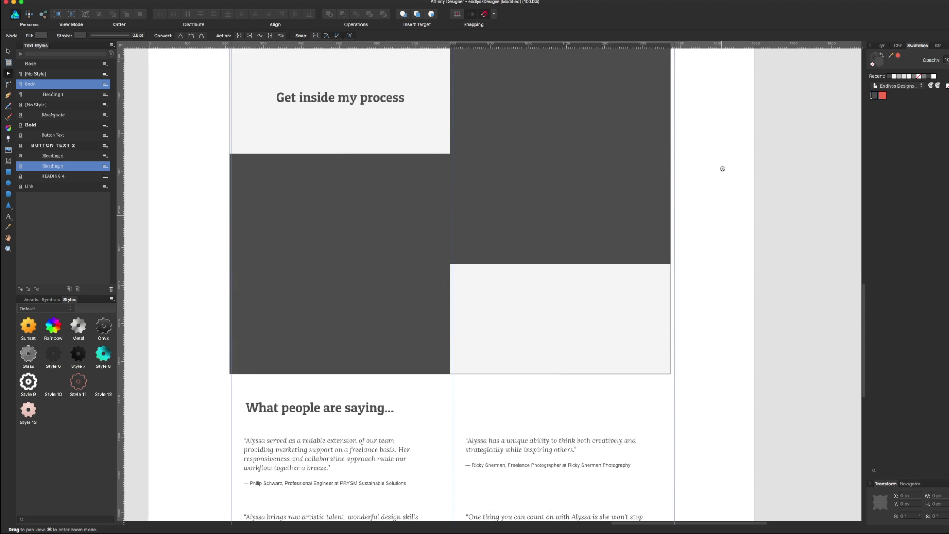
scroll(652, 195, down, 4)
key(Escape)
Nudge the 'Get inside my process' heading to the centre of its panel
scroll(523, 261, up, 4)
scroll(505, 233, up, 5)
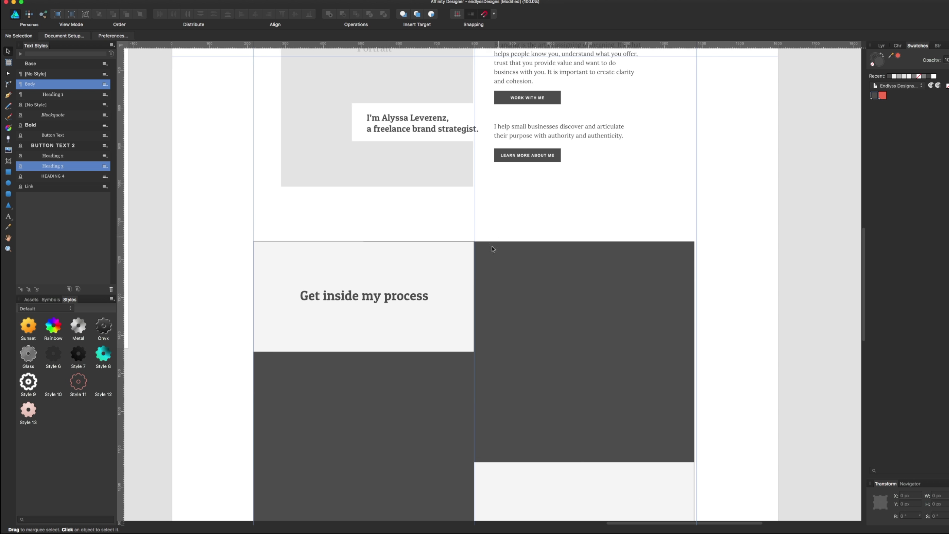
click(419, 298)
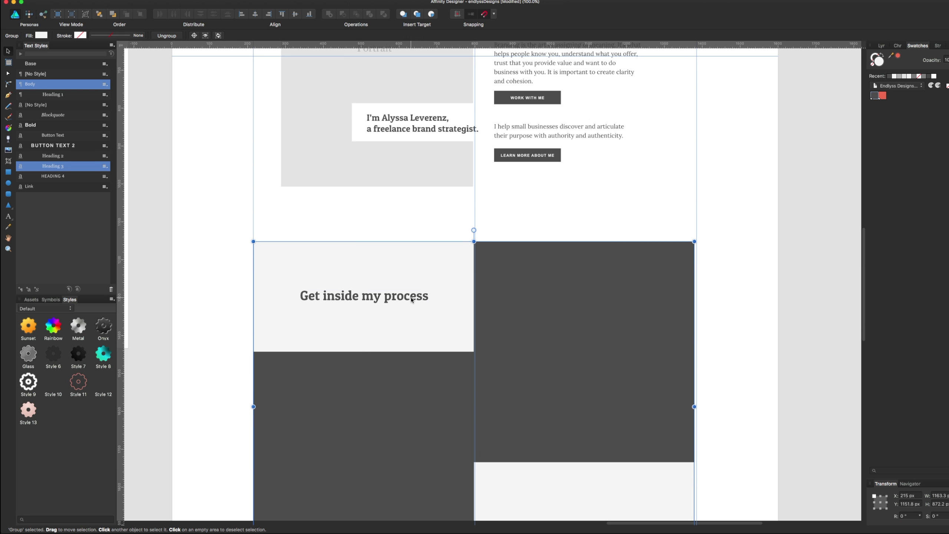
double_click(411, 298)
drag(410, 301, 410, 304)
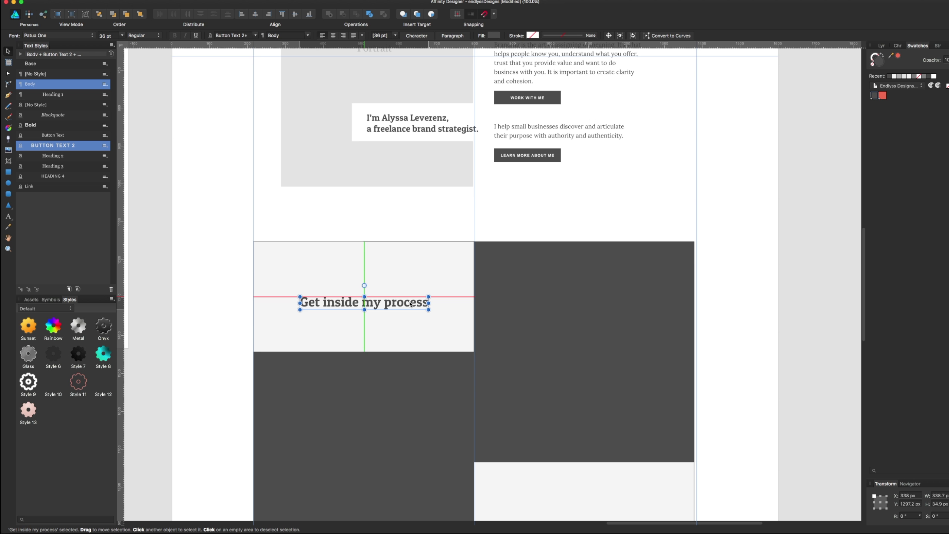
Save the mockup with Cmd+S and scroll through the page to review it
key(ctrl+s)
click(572, 255)
scroll(576, 114, down, 4)
scroll(521, 317, up, 5)
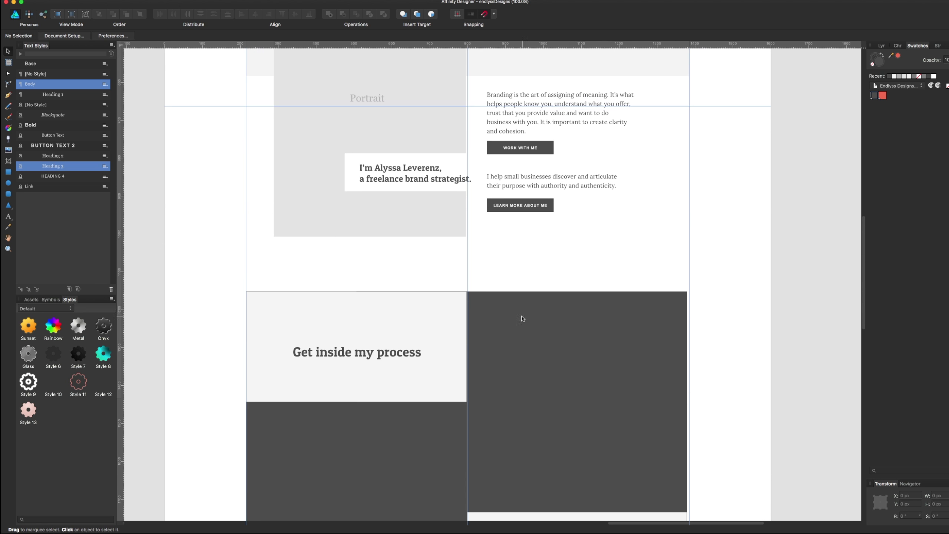
scroll(522, 318, up, 10)
scroll(413, 277, down, 4)
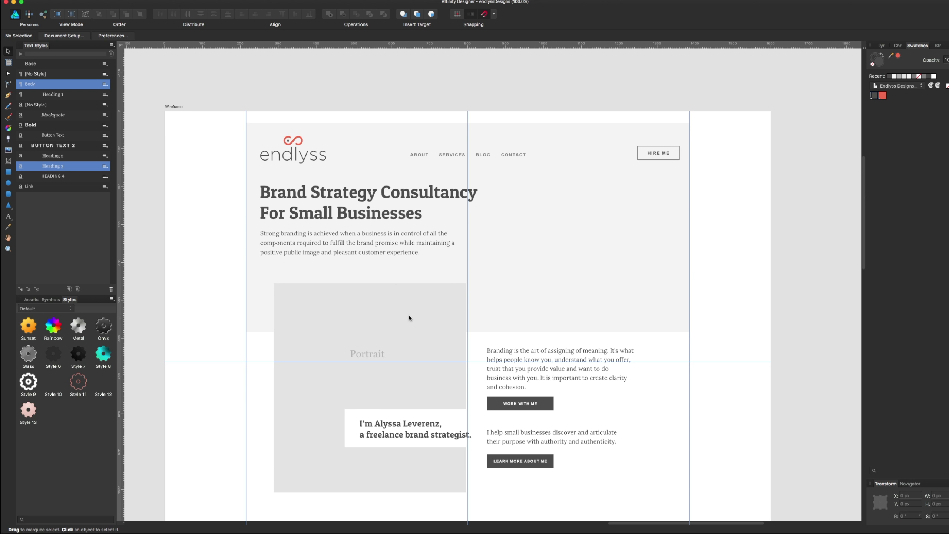
scroll(409, 317, down, 1)
scroll(408, 311, down, 5)
scroll(409, 314, up, 5)
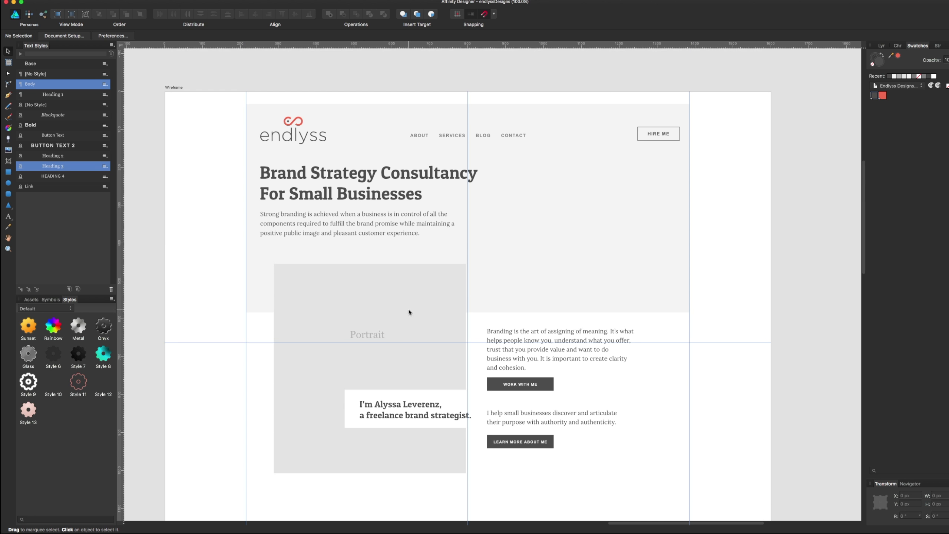
scroll(403, 299, down, 3)
scroll(563, 324, up, 5)
Stretch the hero background rectangle to the artboard's left, right and top edges
click(623, 326)
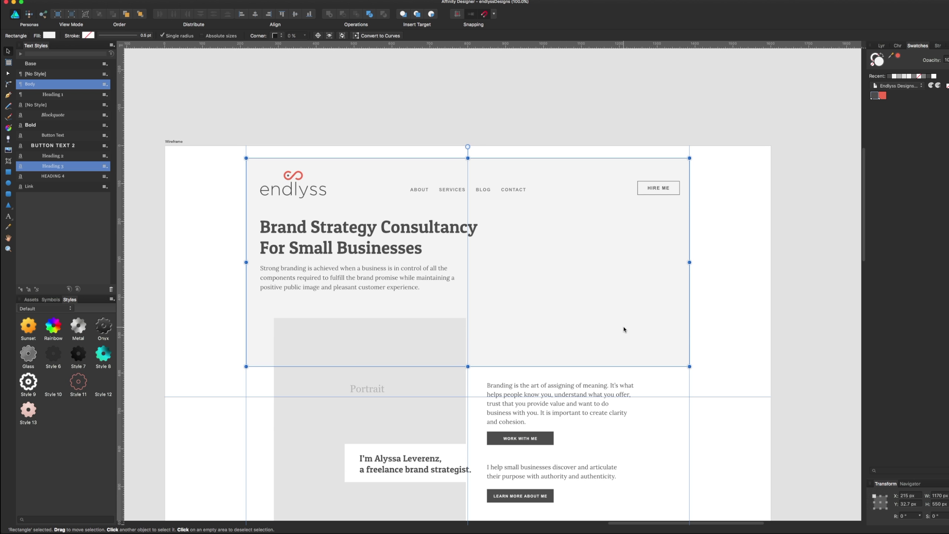
drag(689, 262, 780, 263)
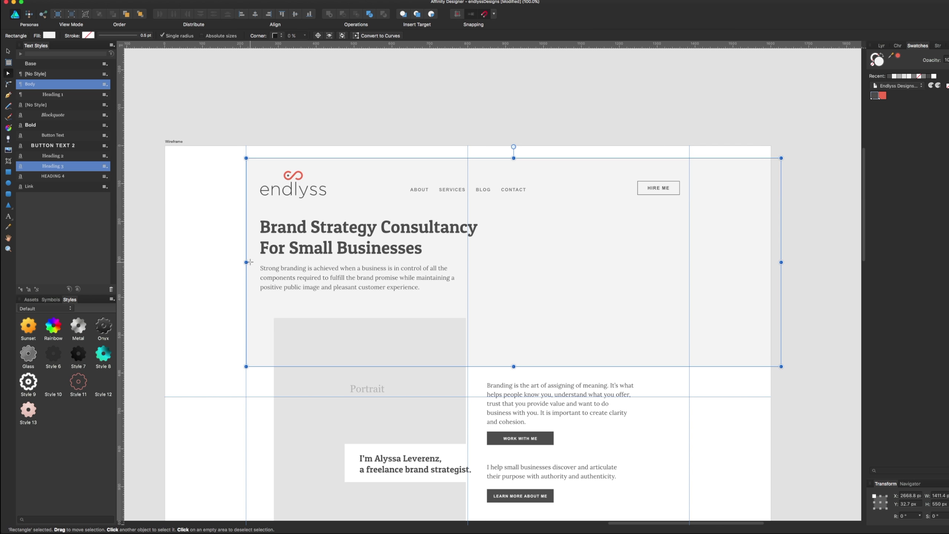
drag(246, 262, 163, 262)
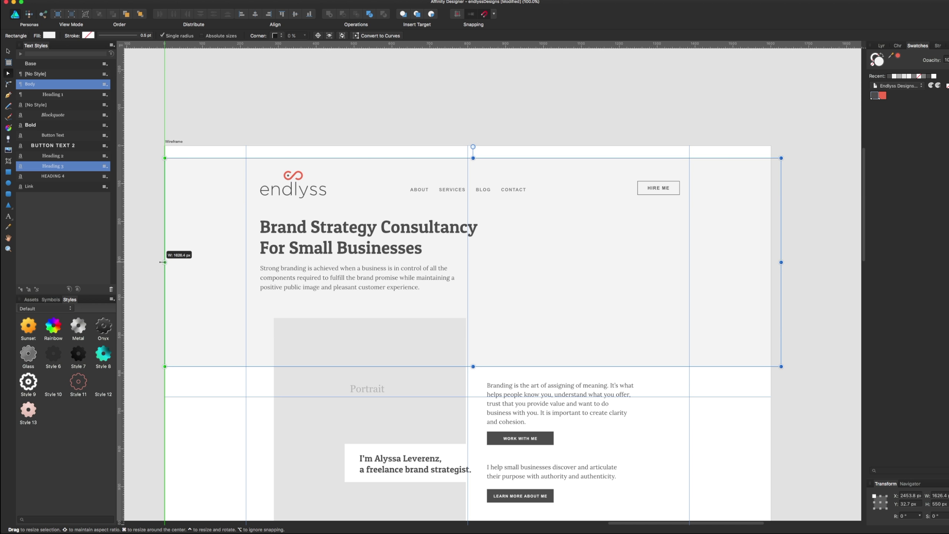
drag(473, 157, 476, 141)
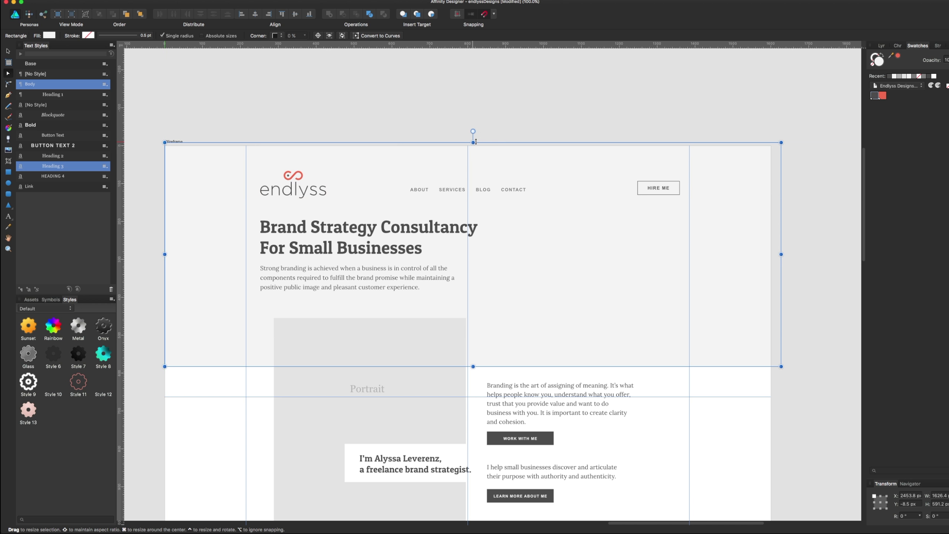
key(Escape)
Move the Learn More About Me text and button group up into the hero
drag(547, 210, 605, 208)
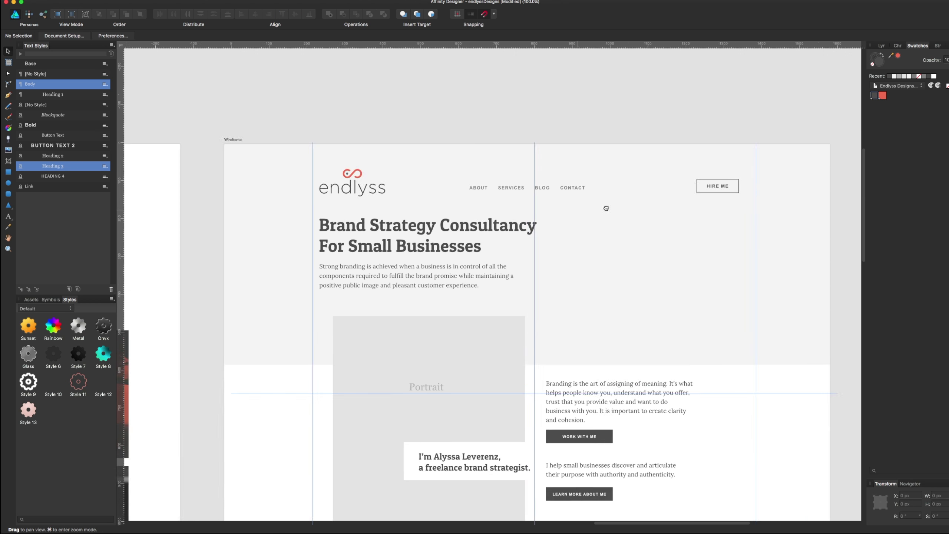
scroll(583, 258, down, 5)
drag(532, 179, 485, 338)
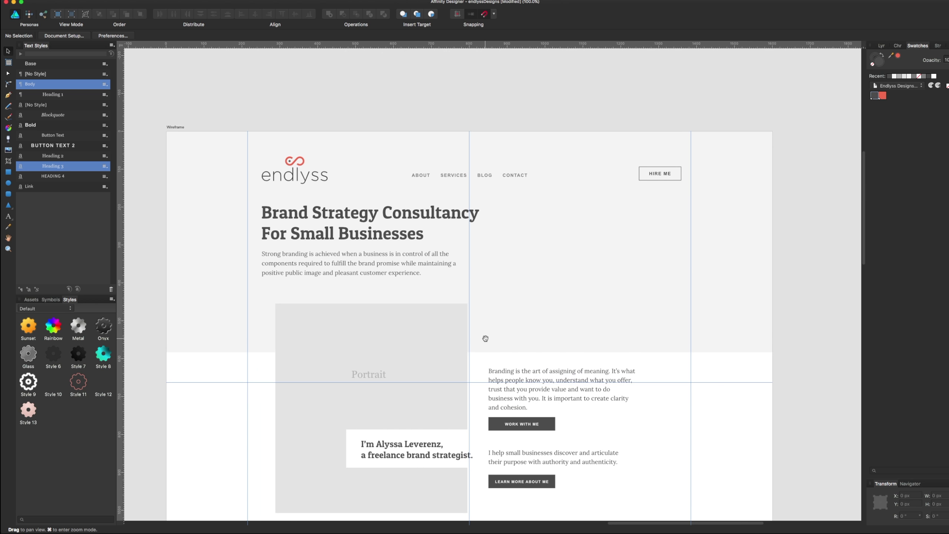
click(400, 273)
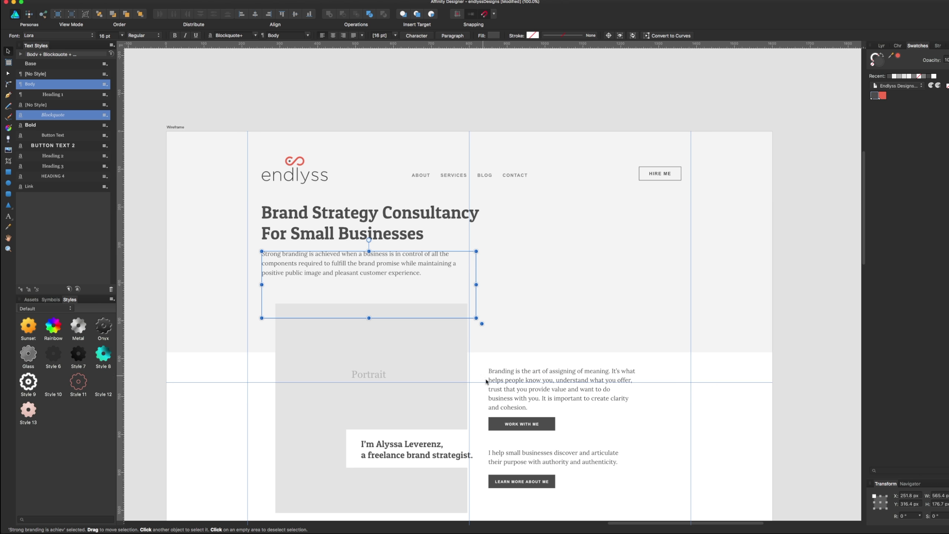
click(522, 439)
click(523, 426)
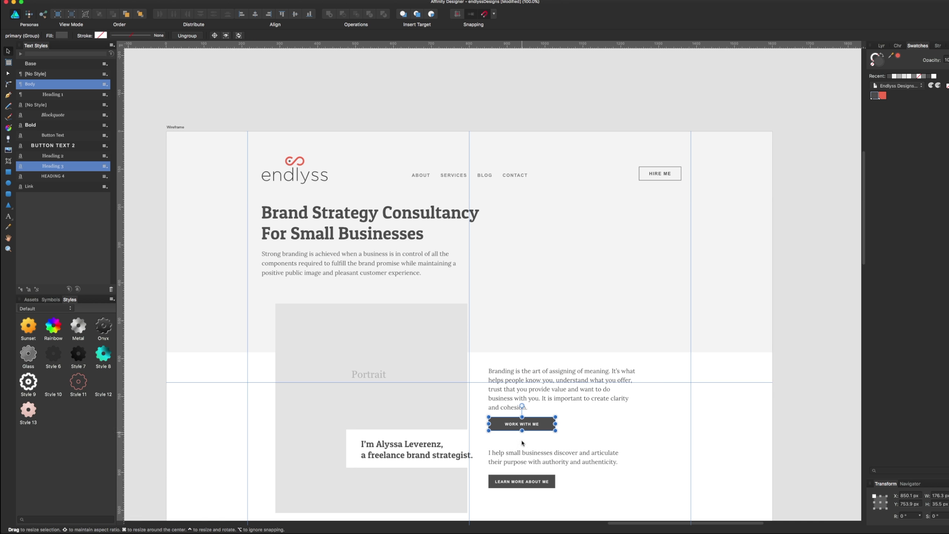
click(525, 473)
drag(531, 463, 558, 255)
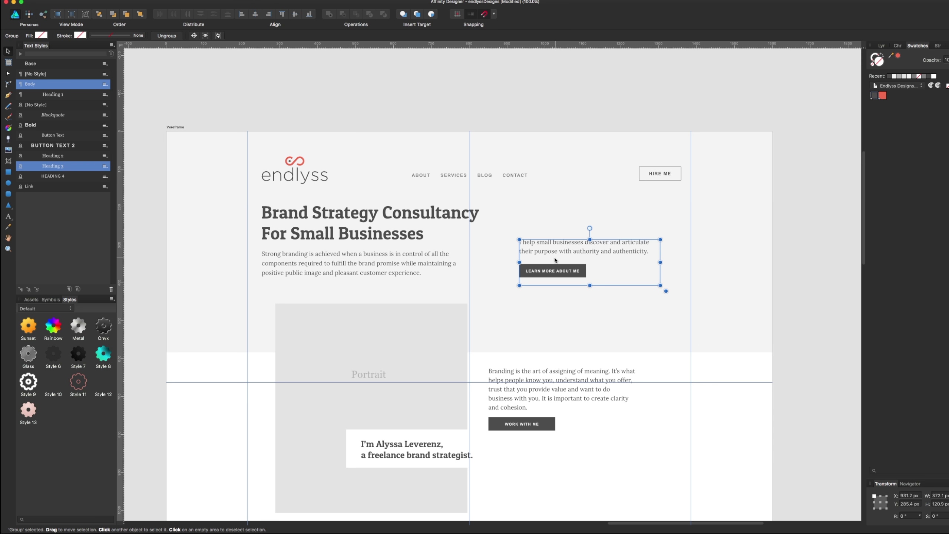
Check the Brand Strategy Consultancy copy in Google Docs, then select the mockup's portrait placeholder
key(super+Tab)
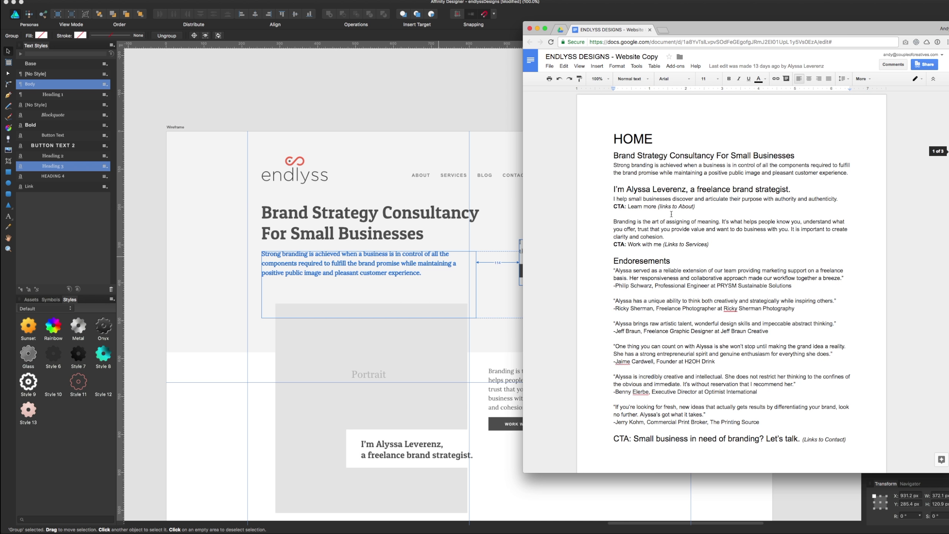
drag(851, 173, 624, 157)
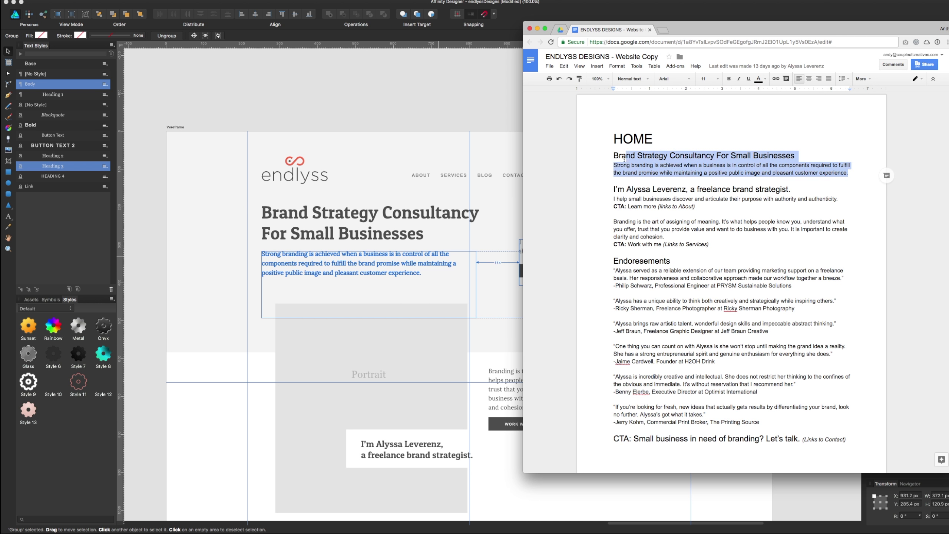
key(super+Tab)
click(432, 373)
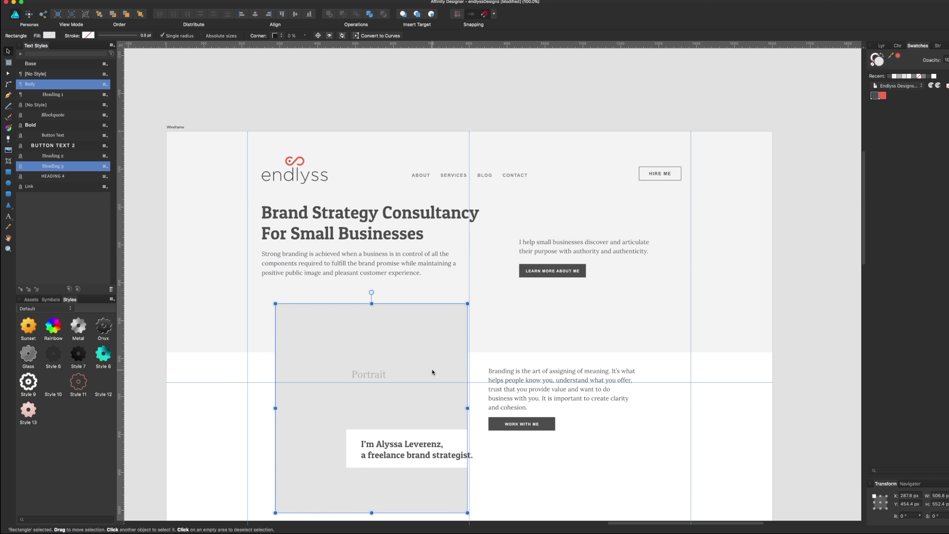
Move the Brand Strategy Consultancy heading and Strong branding paragraph to the lower right
shift+click(397, 444)
click(386, 270)
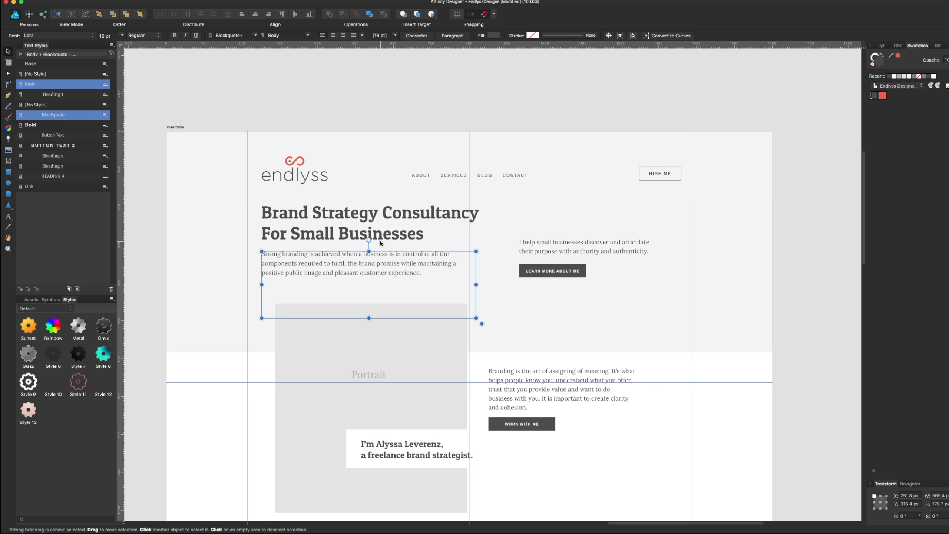
shift+click(380, 232)
drag(386, 230, 690, 384)
Move the portrait block, with its white box and Portrait label, up beneath the logo
click(411, 440)
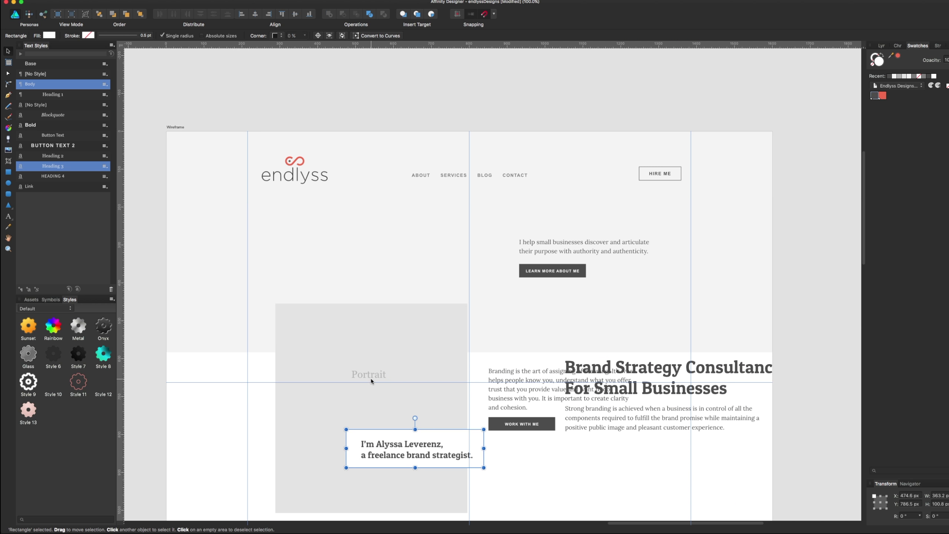
shift+click(371, 381)
shift+click(397, 359)
mouse_move(398, 359)
mouse_down()
mouse_move(372, 272)
mouse_move(384, 265)
mouse_up()
Place the introduction heading above the intro paragraph and align the paragraph and button under it
click(420, 467)
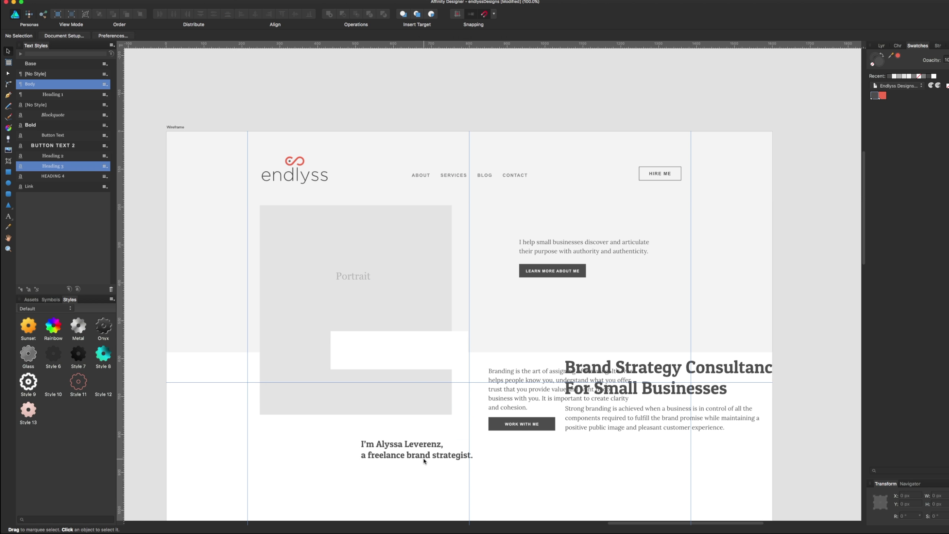
drag(415, 451, 405, 360)
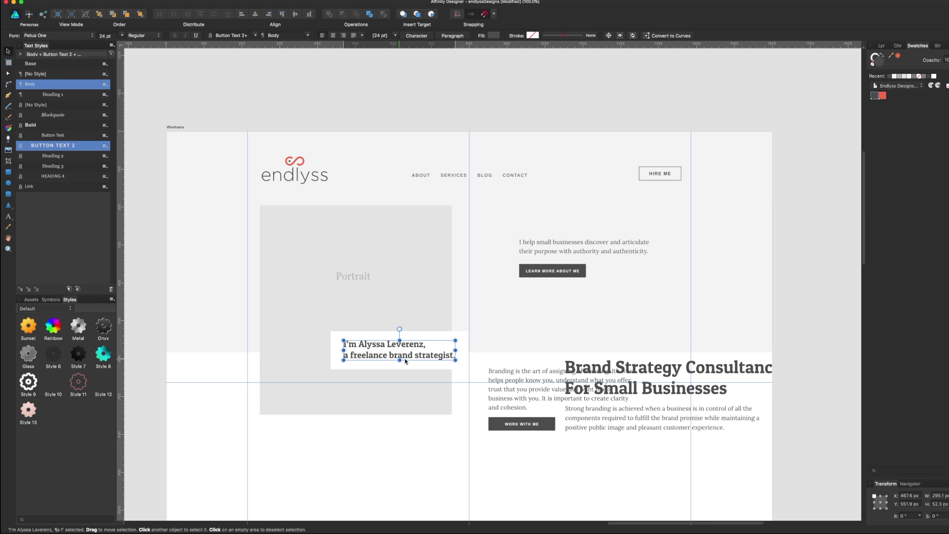
mouse_move(411, 356)
mouse_down()
mouse_move(541, 221)
mouse_move(645, 235)
mouse_up()
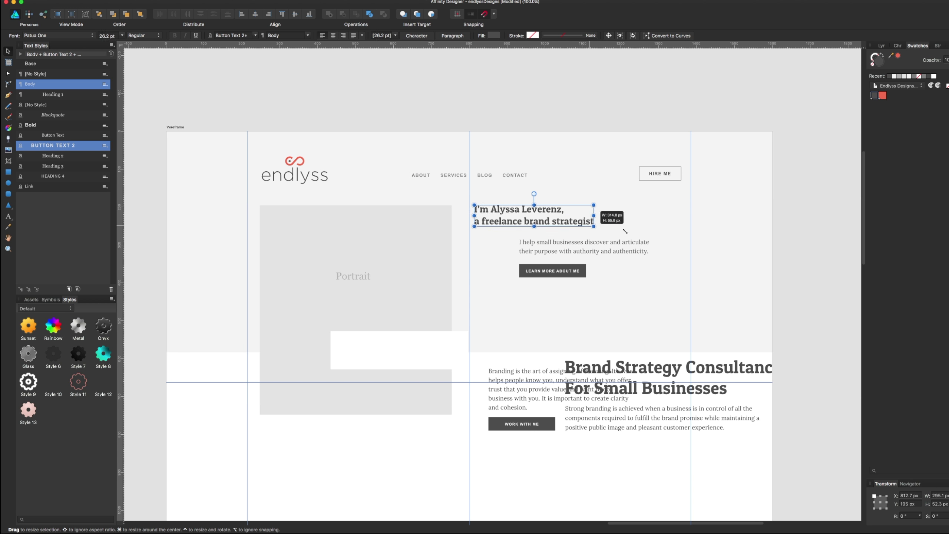
click(633, 245)
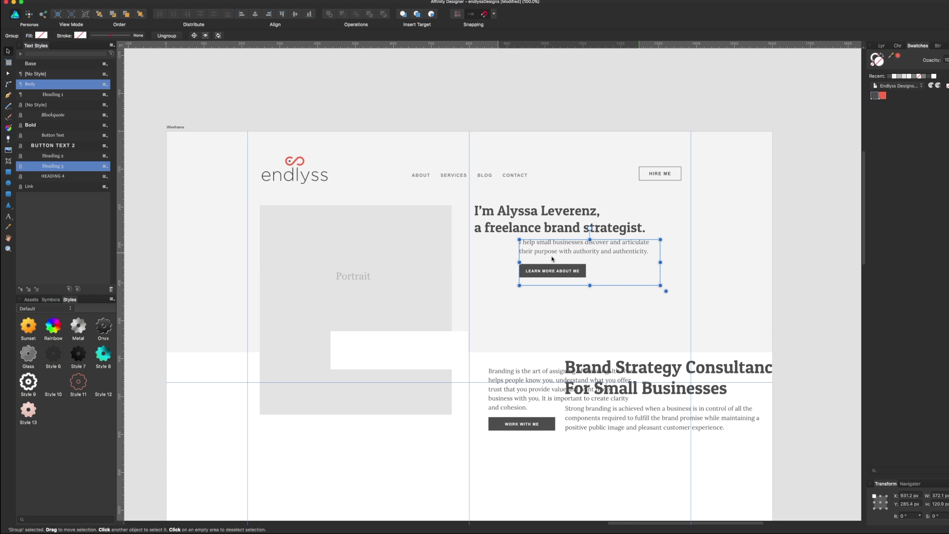
drag(578, 256, 535, 262)
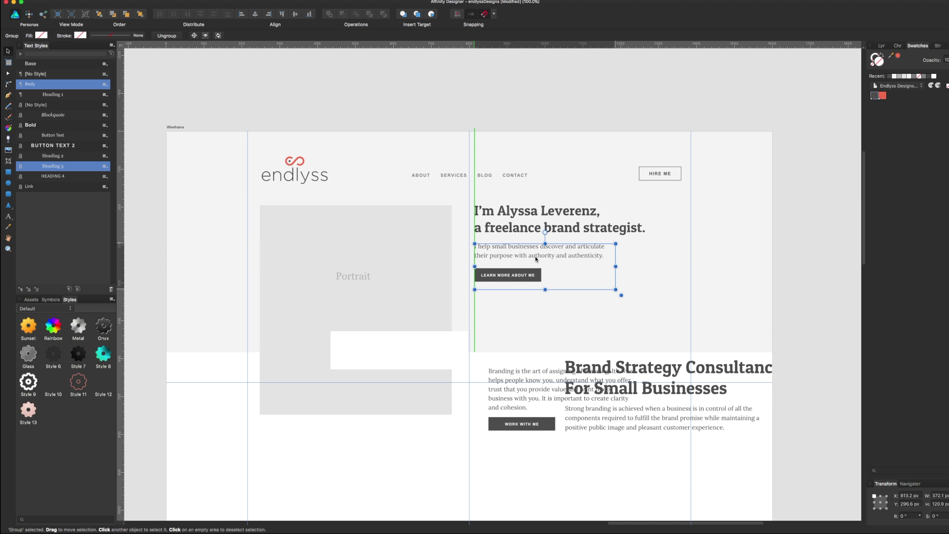
Shift the Brand Strategy heading and paragraph toward the lower left
click(623, 375)
shift+click(637, 416)
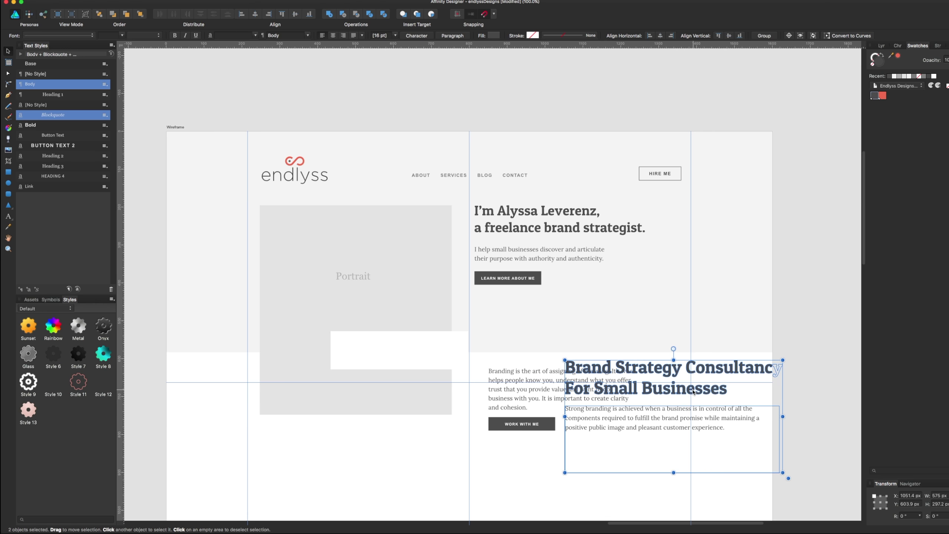
drag(636, 415, 387, 467)
key(space)
Place the Branding paragraph beside the Brand Strategy text, widened to 498 px, with its button
drag(575, 482, 575, 346)
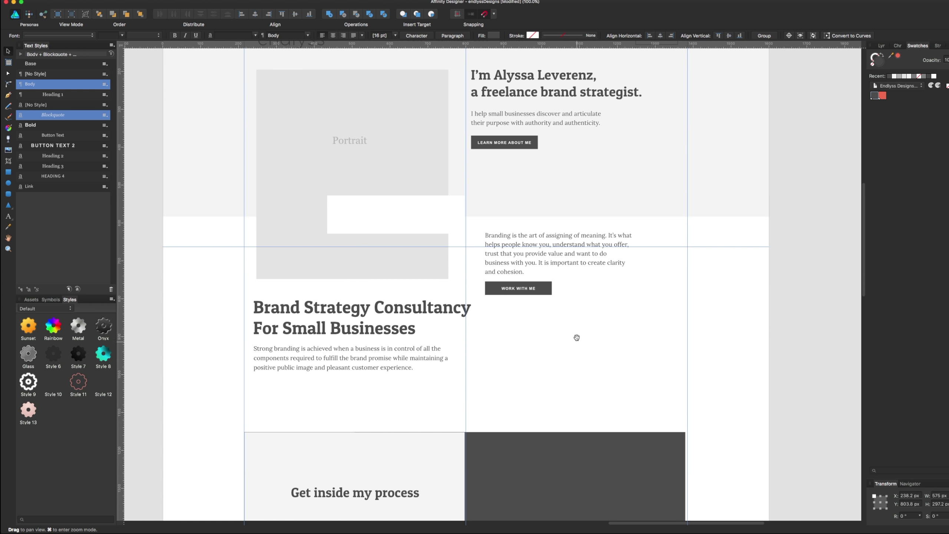
click(549, 291)
mouse_move(563, 270)
mouse_down()
mouse_move(575, 336)
mouse_move(571, 371)
mouse_up()
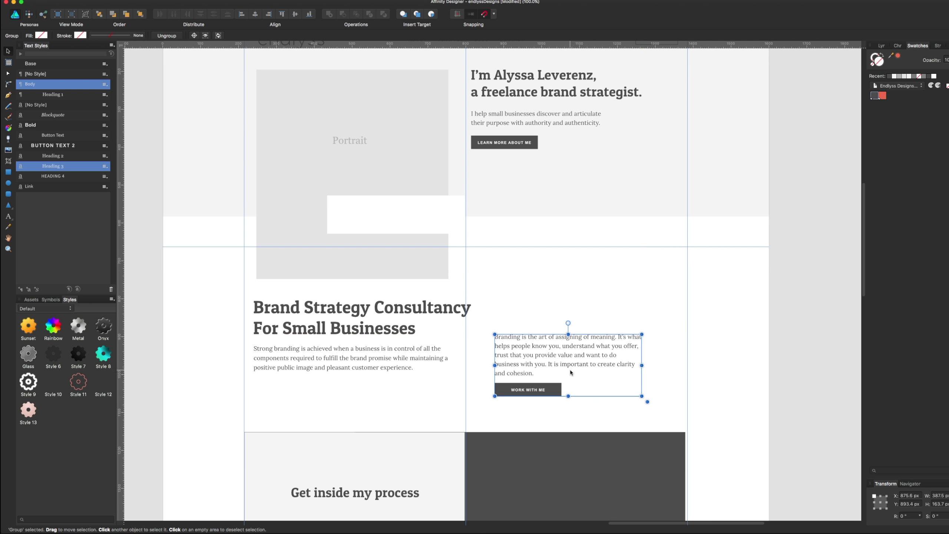
double_click(572, 353)
drag(641, 364, 683, 360)
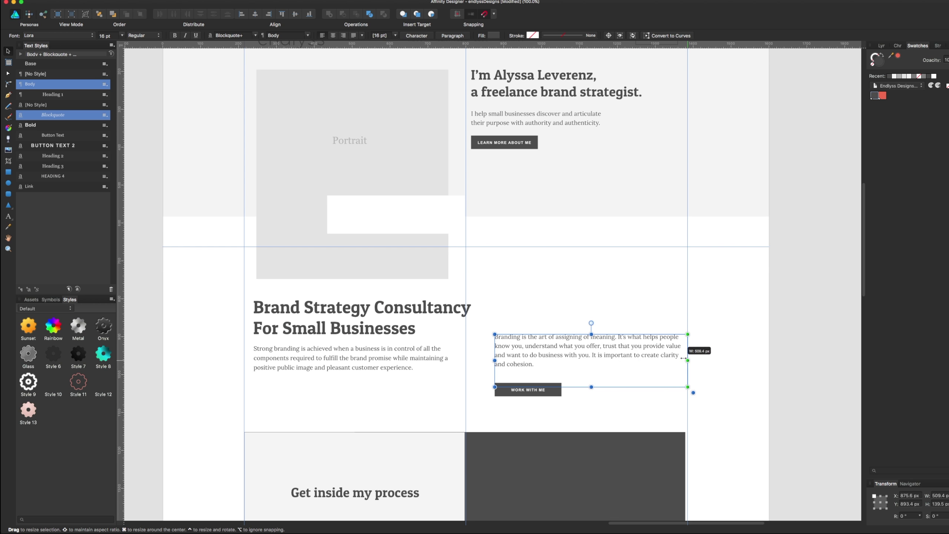
shift+click(560, 395)
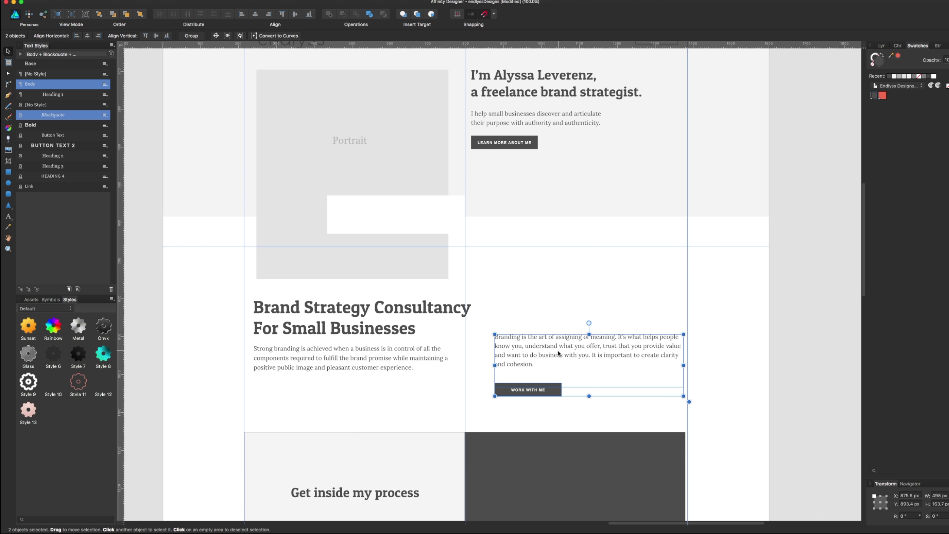
drag(559, 352, 549, 355)
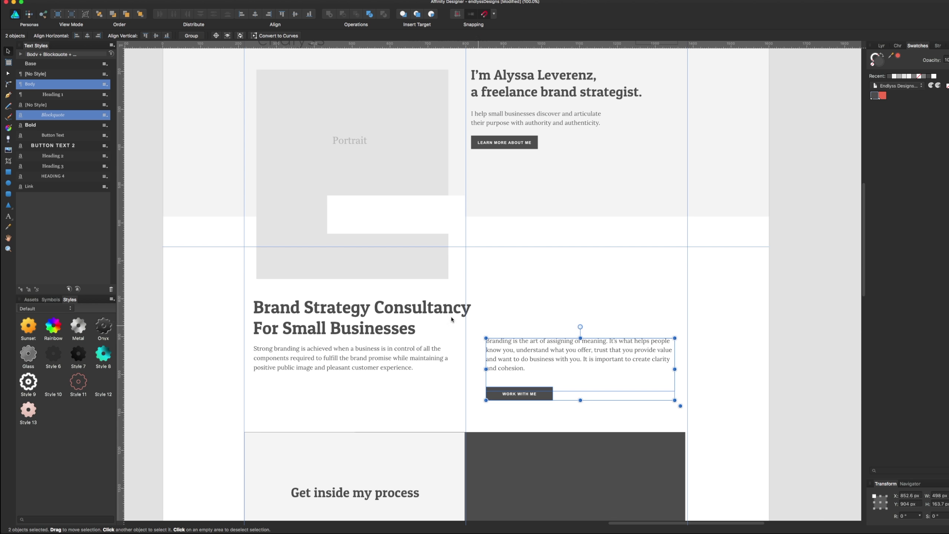
Scale the Brand Strategy Consultancy heading down to about 38.5 pt and dock the Character settings
click(417, 303)
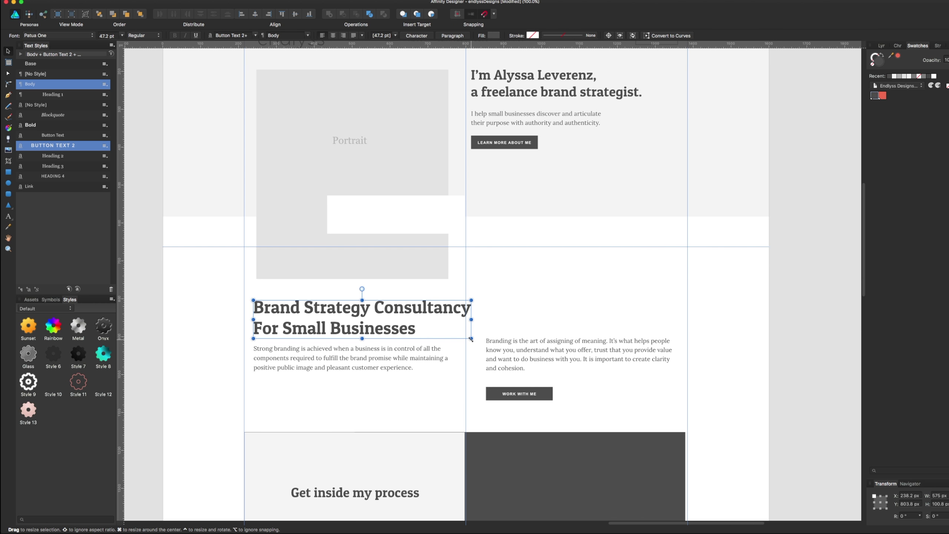
drag(471, 338, 374, 337)
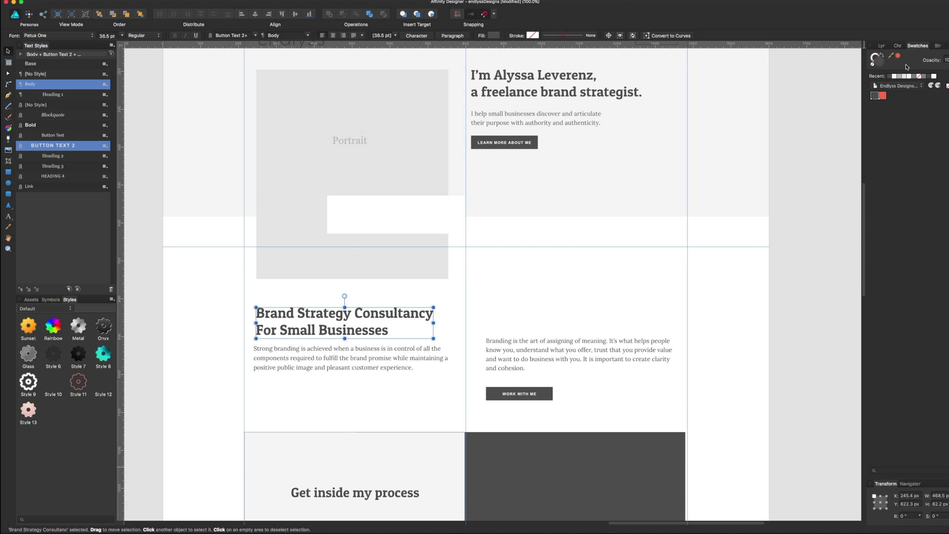
click(897, 46)
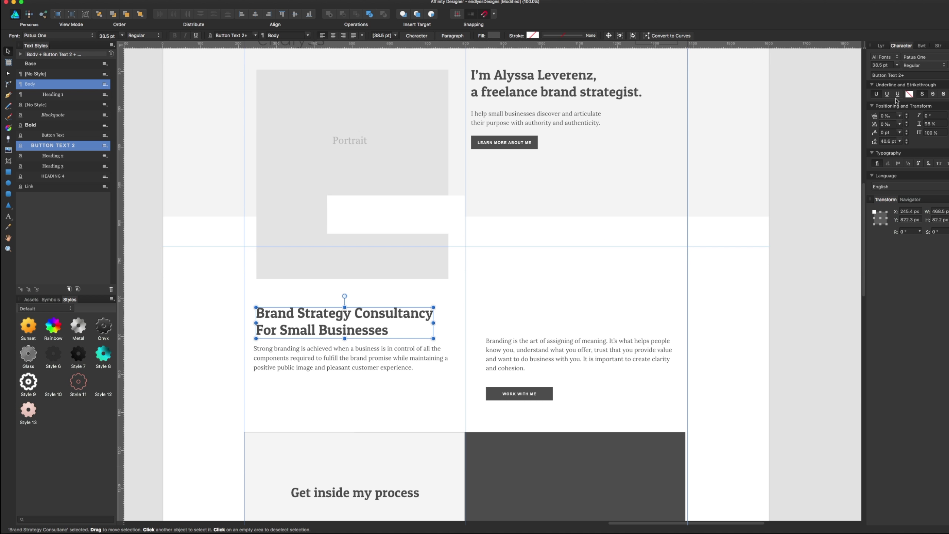
mouse_move(895, 46)
mouse_down()
mouse_move(884, 479)
mouse_move(896, 491)
mouse_up()
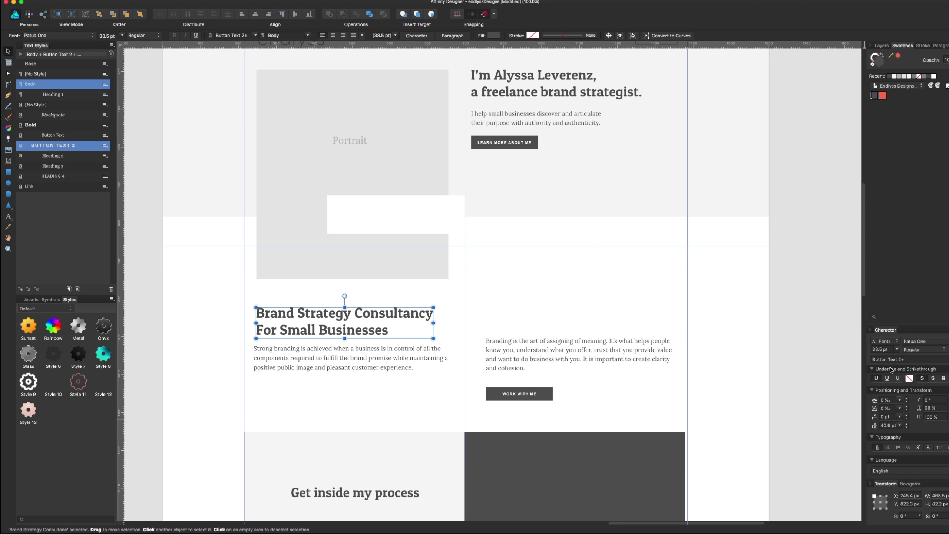
Set the heading to 36 pt and delete the leftover white box
text(6)
key(Return)
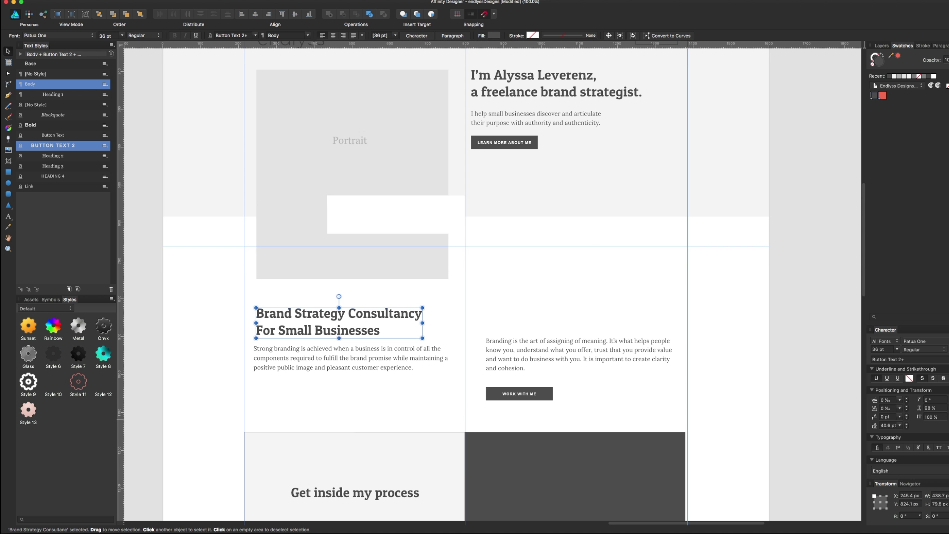
click(603, 278)
scroll(466, 269, up, 2)
click(454, 248)
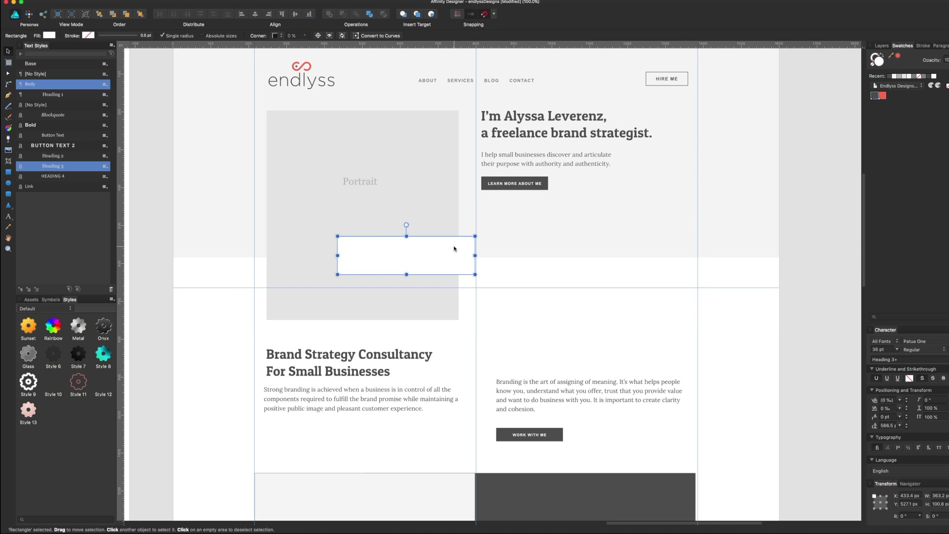
key(Delete)
Resize the portrait placeholder and extend it and the hero background further down
scroll(452, 262, up, 3)
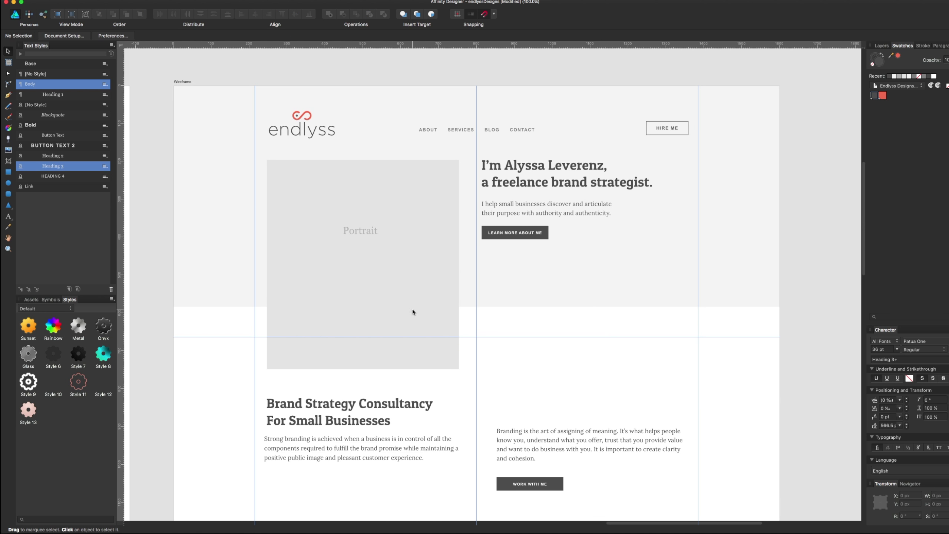
click(411, 309)
drag(363, 369, 358, 310)
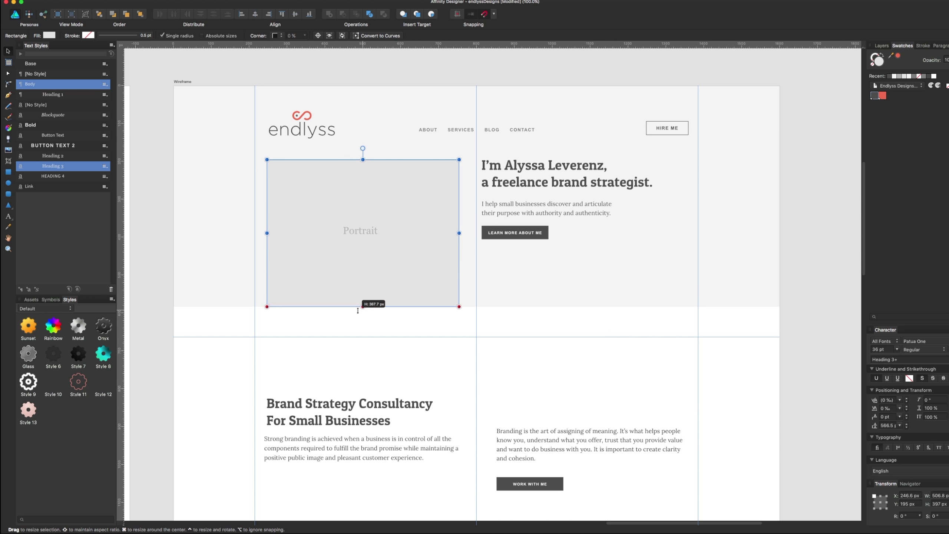
drag(363, 160, 363, 149)
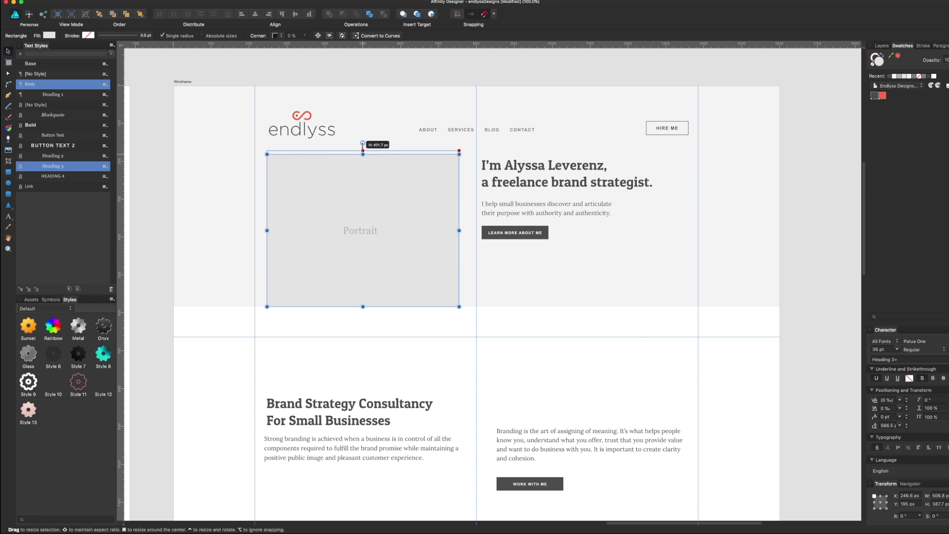
click(504, 284)
drag(481, 307, 479, 351)
click(396, 303)
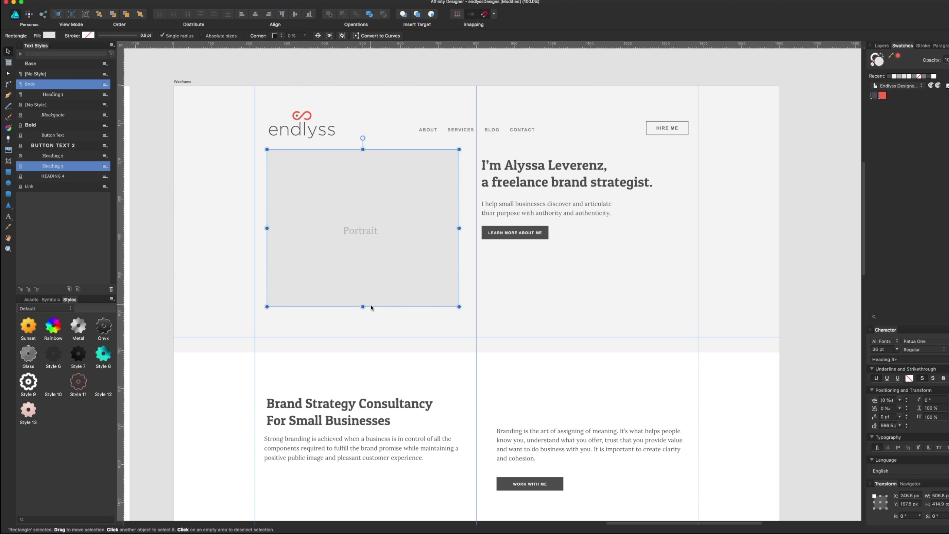
drag(362, 307, 363, 351)
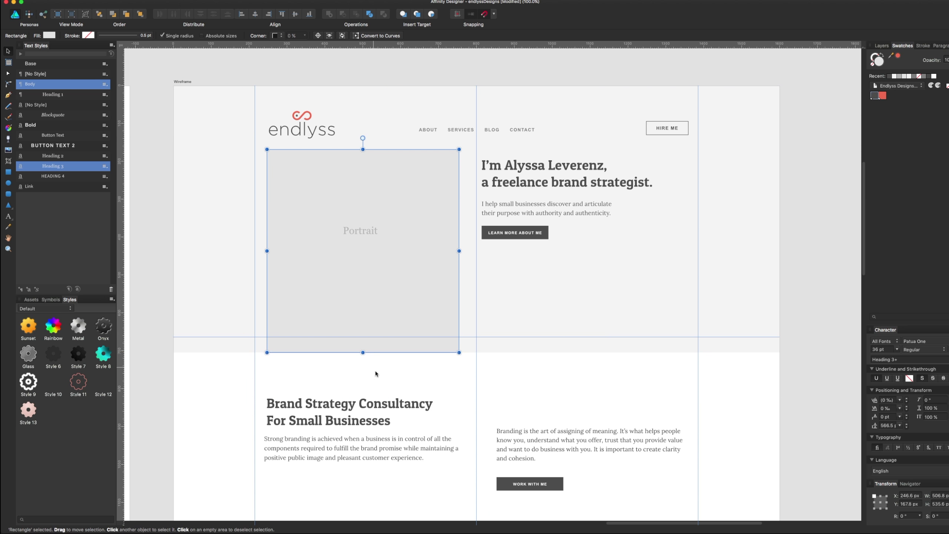
Move the introduction heading and intro text group lower and to the right
click(531, 243)
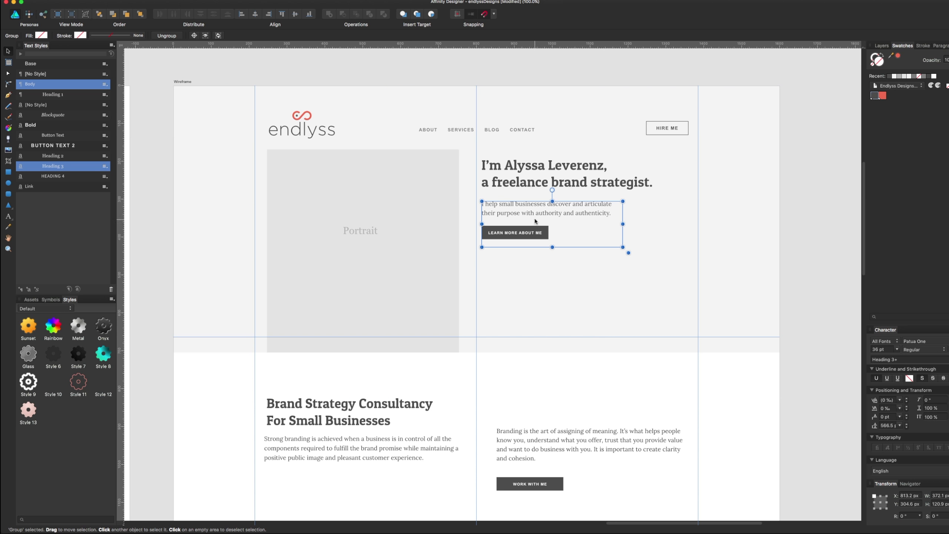
shift+click(536, 180)
drag(536, 180, 536, 227)
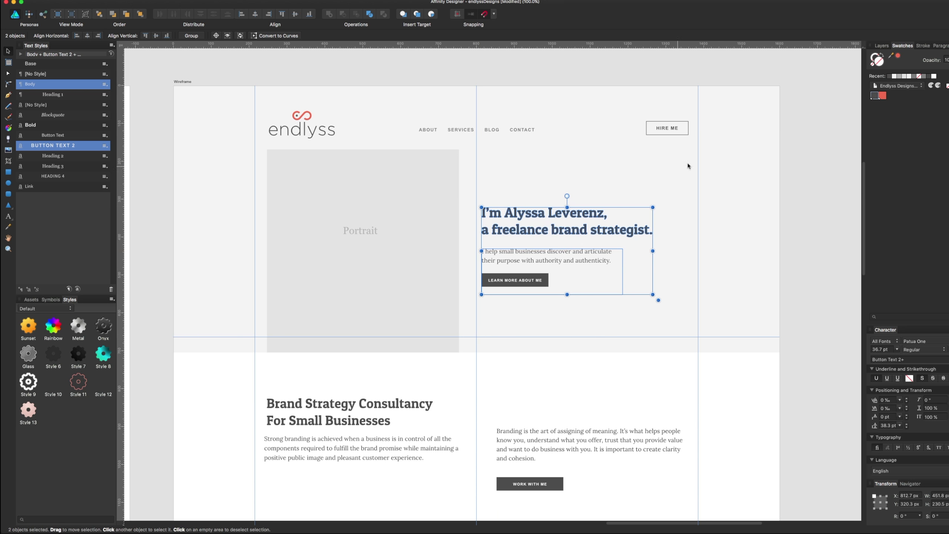
click(764, 150)
scroll(769, 157, up, 2)
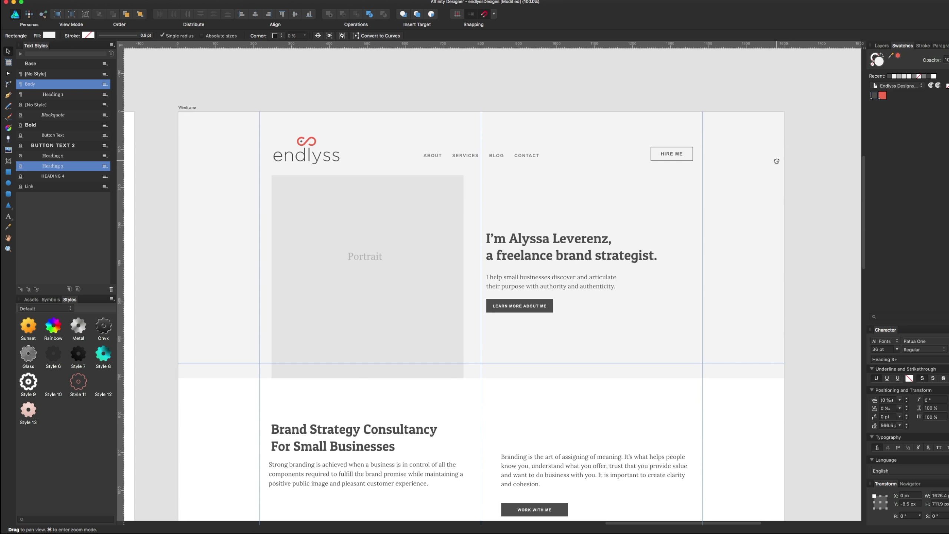
click(567, 242)
shift+click(542, 288)
mouse_move(525, 298)
mouse_down()
mouse_move(561, 299)
mouse_move(549, 298)
mouse_up()
Widen the portrait placeholder on both sides, then pull its left edge back in
click(460, 277)
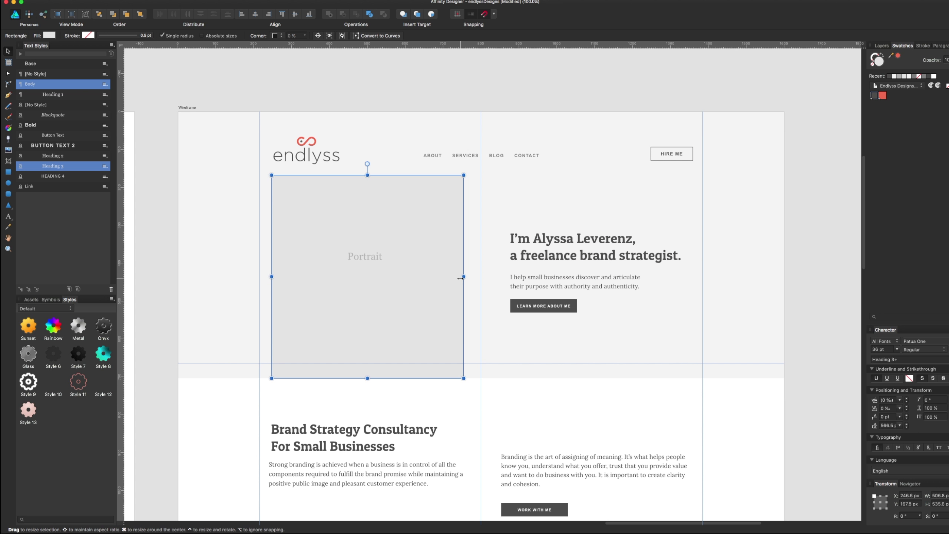
drag(461, 277, 495, 277)
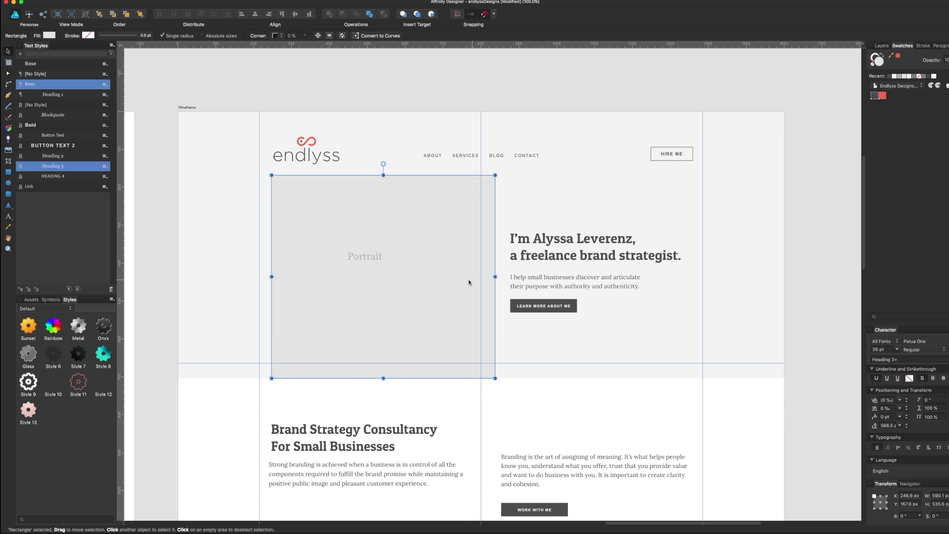
drag(272, 277, 181, 276)
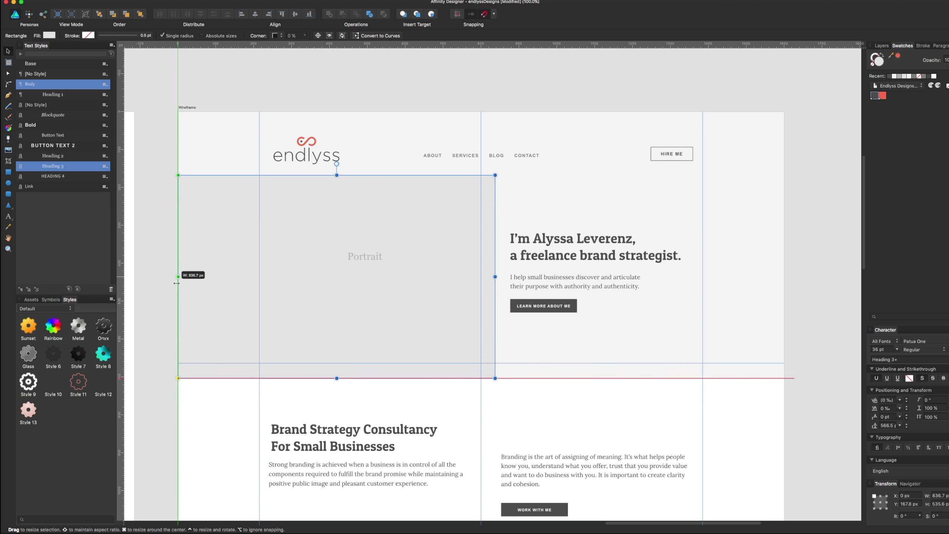
click(200, 453)
scroll(320, 339, down, 3)
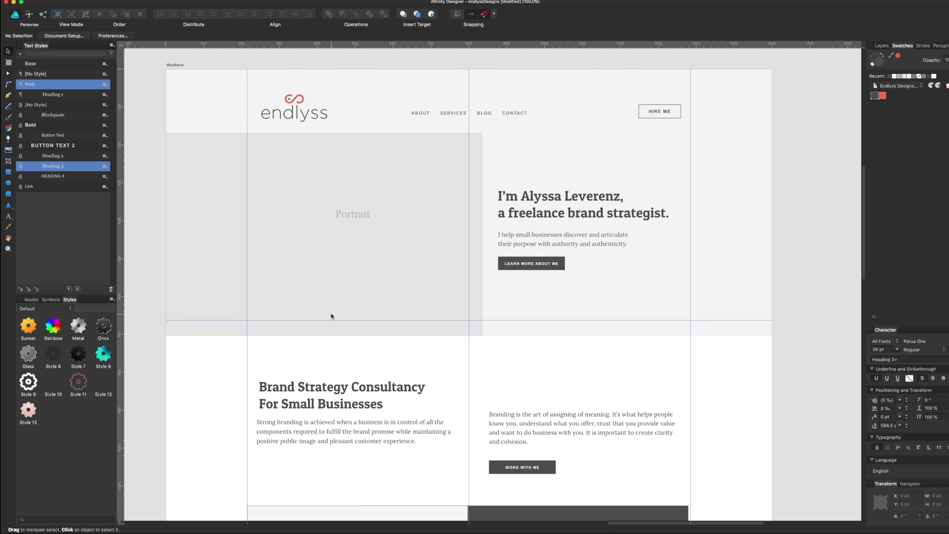
click(257, 271)
drag(166, 234, 195, 234)
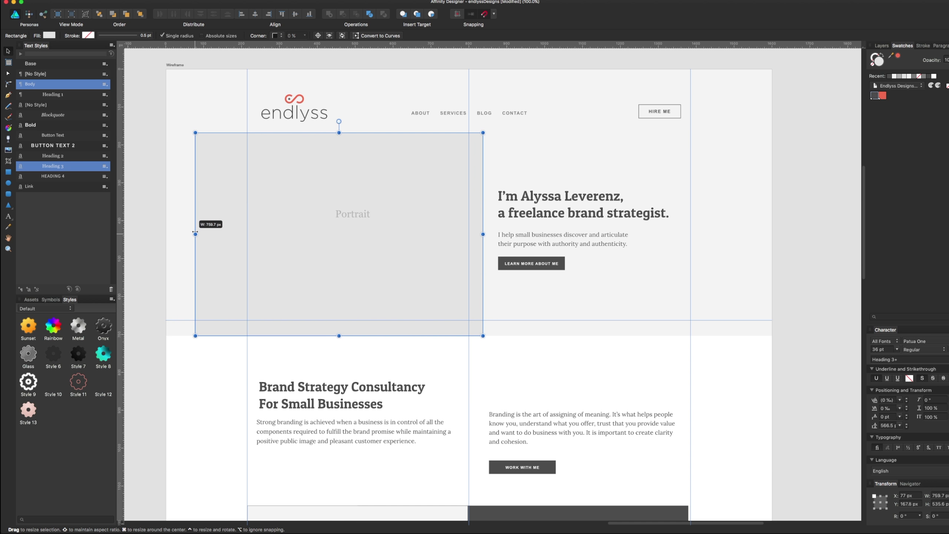
Centre the Portrait label in the placeholder and extend the placeholder's bottom edge
click(353, 218)
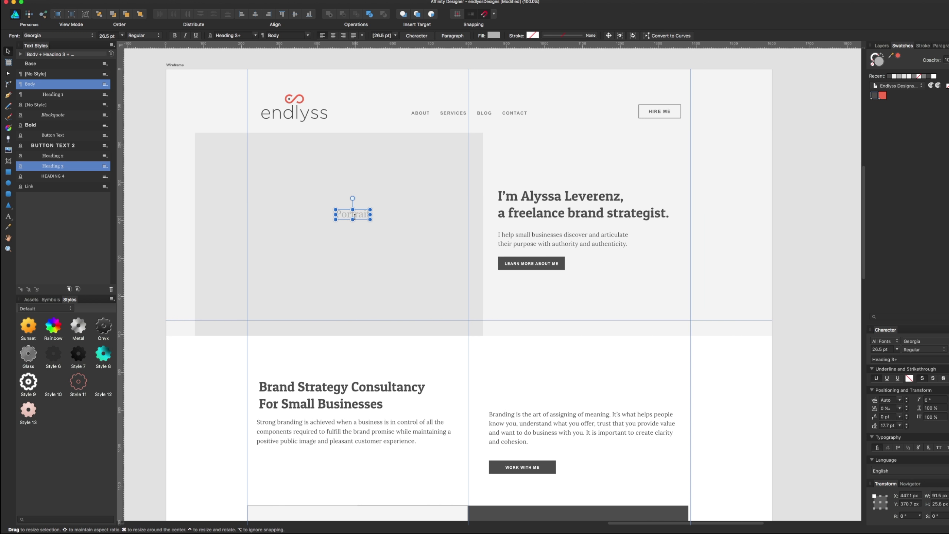
drag(361, 216, 347, 216)
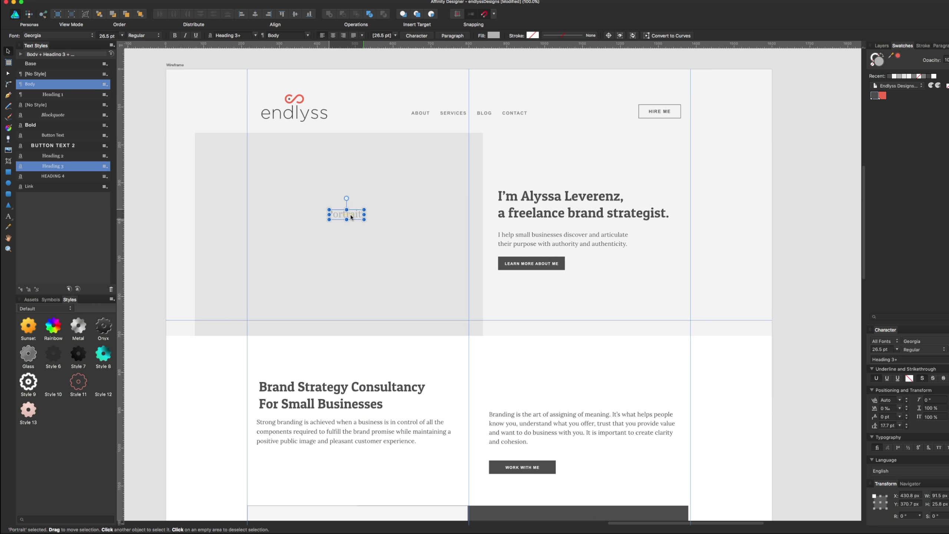
click(361, 326)
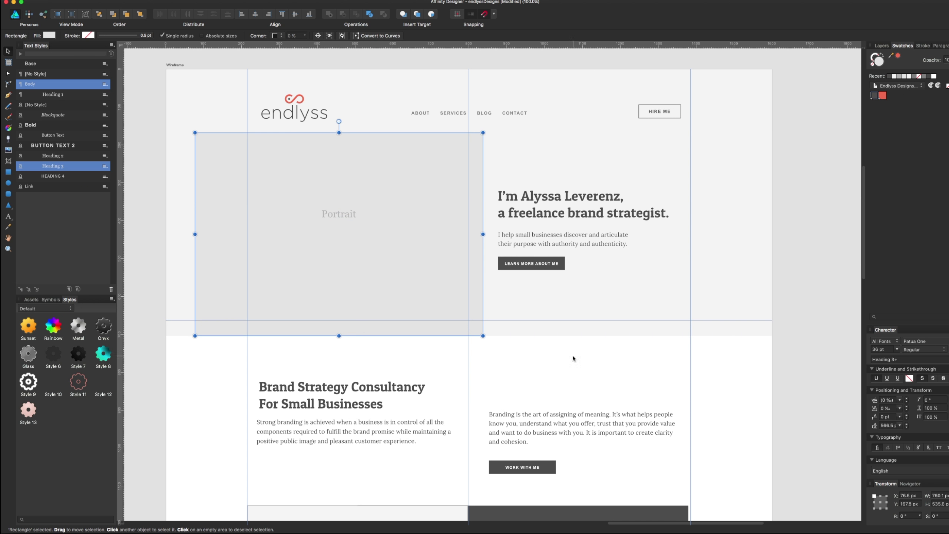
drag(339, 336, 339, 346)
key(Escape)
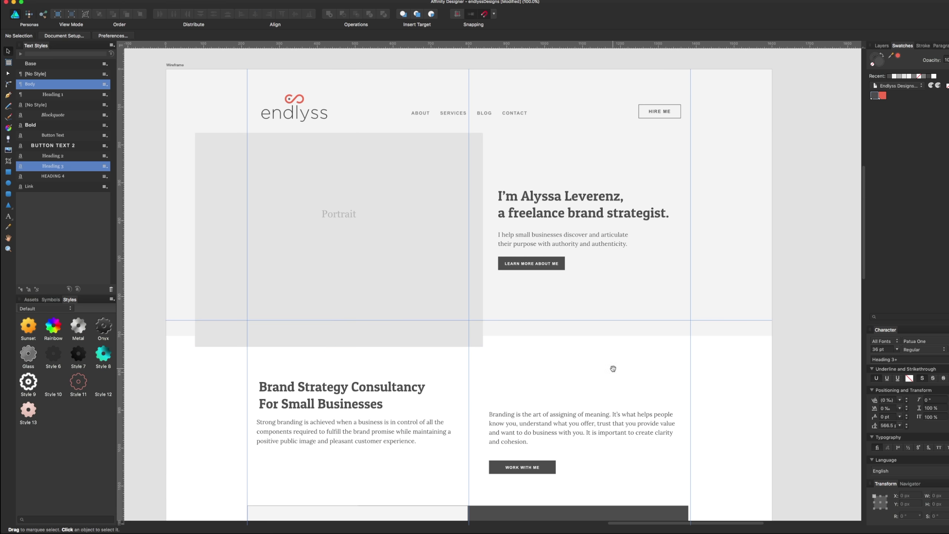
Tighten the hero heading's line spacing to 36.3 pt and nudge the heading and body text up
drag(613, 367, 618, 386)
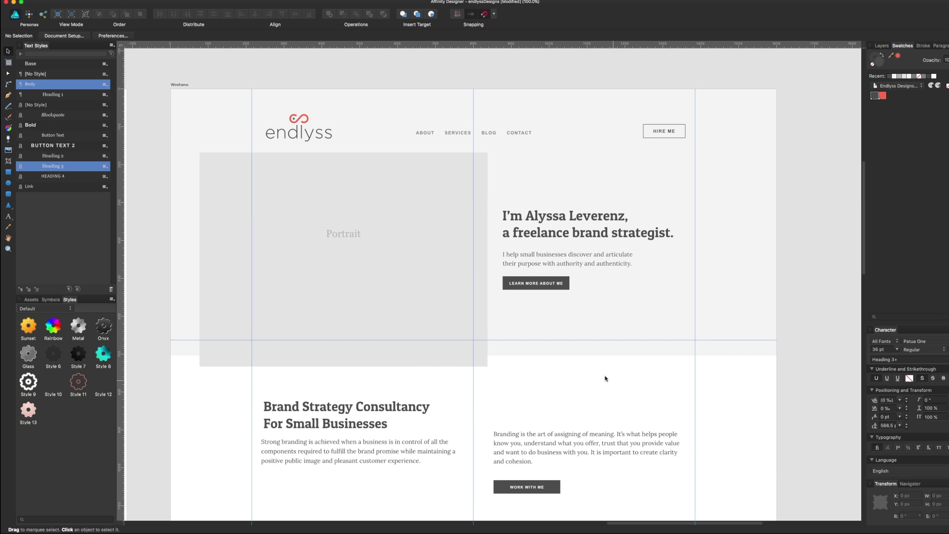
click(541, 234)
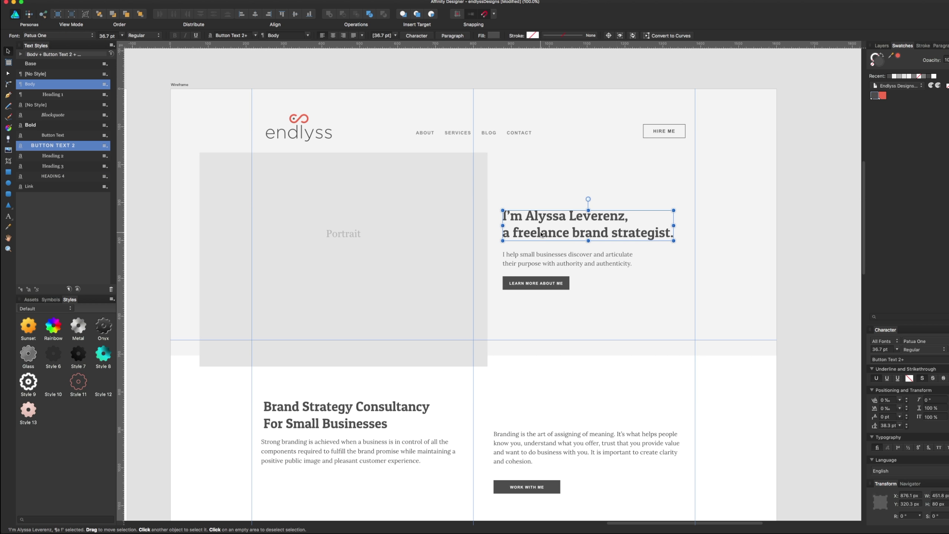
click(906, 426)
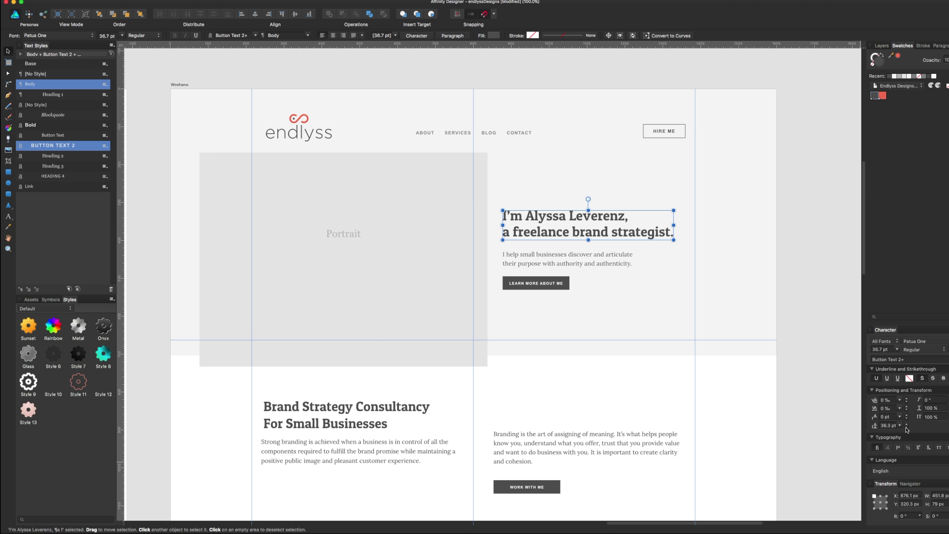
shift+click(607, 264)
drag(534, 278, 531, 258)
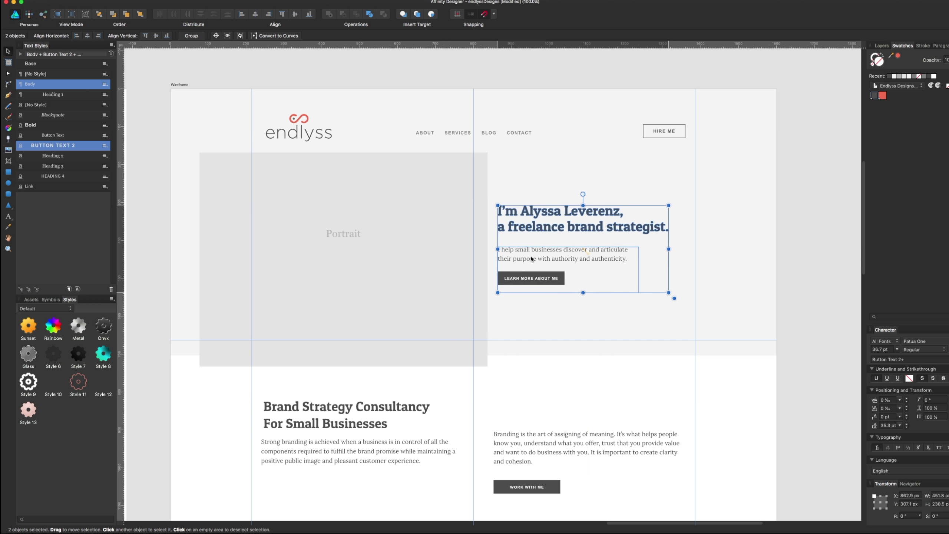
click(506, 382)
scroll(500, 262, down, 5)
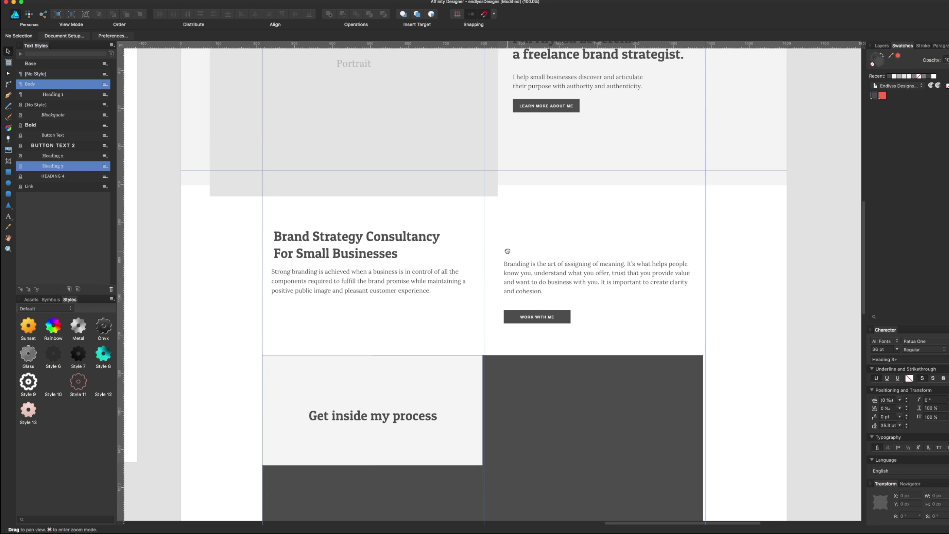
Narrow both Brand Strategy paragraphs, move the Branding paragraph left and the WORK WITH ME button right
double_click(418, 273)
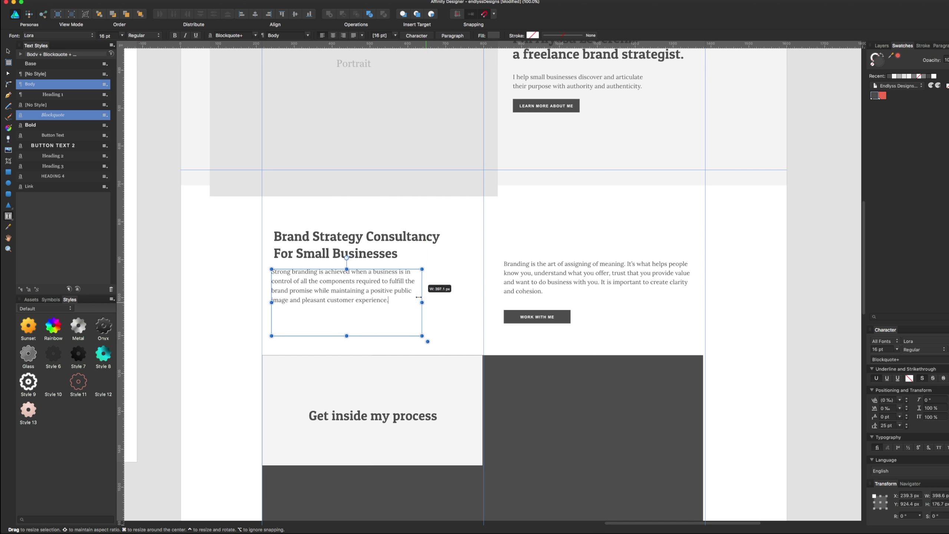
drag(487, 303, 415, 302)
click(527, 280)
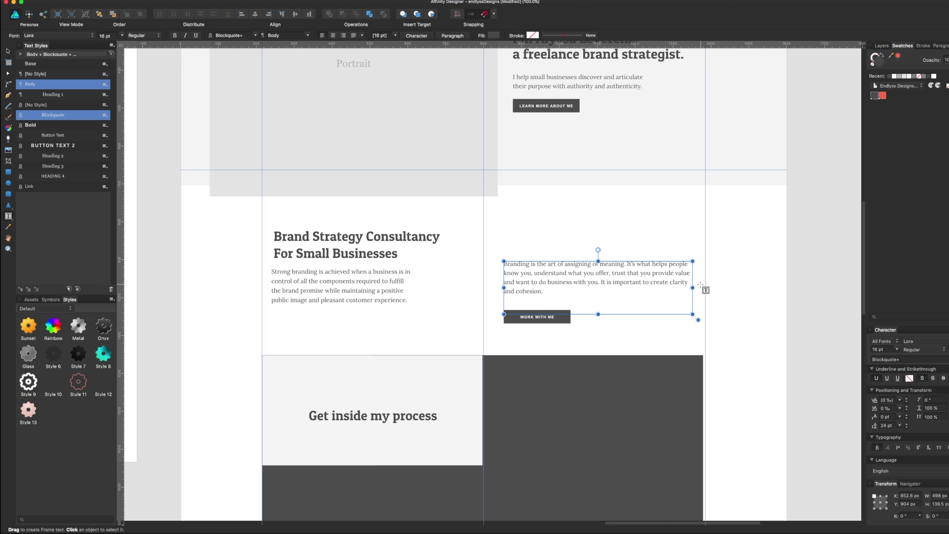
mouse_move(692, 288)
mouse_down()
mouse_move(646, 291)
mouse_move(654, 291)
mouse_up()
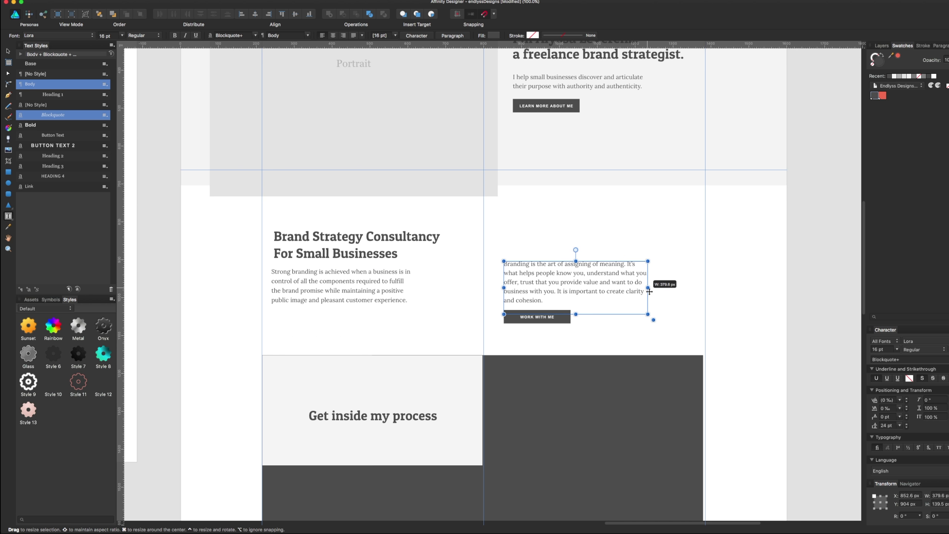
click(8, 52)
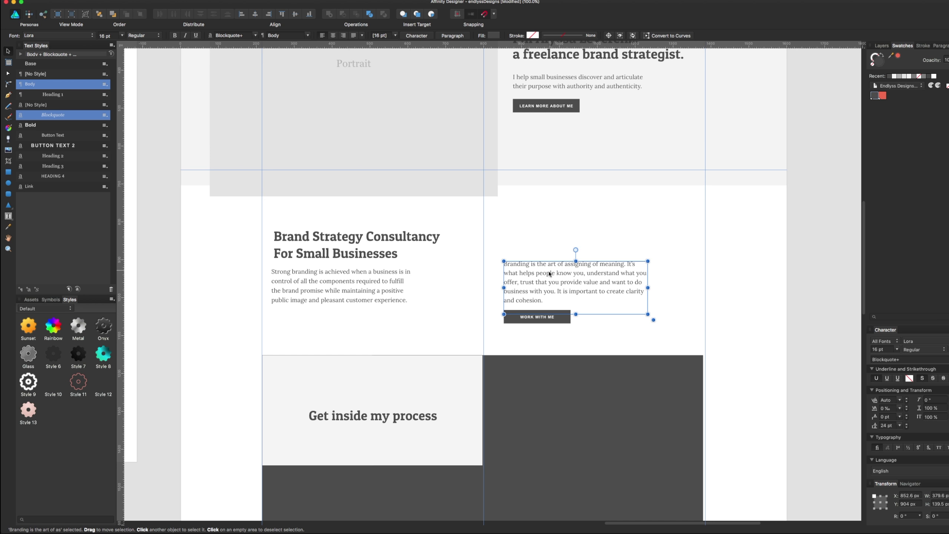
drag(549, 273, 477, 277)
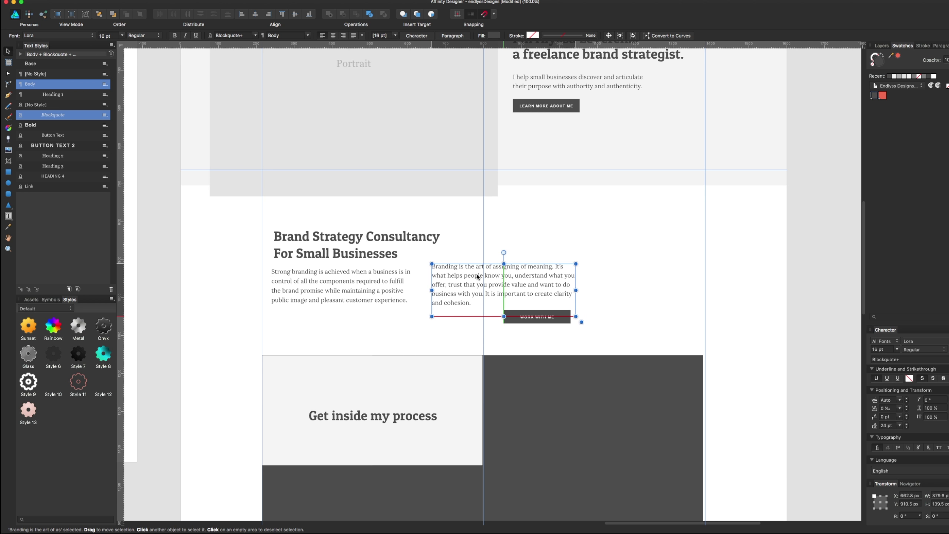
drag(545, 323, 671, 289)
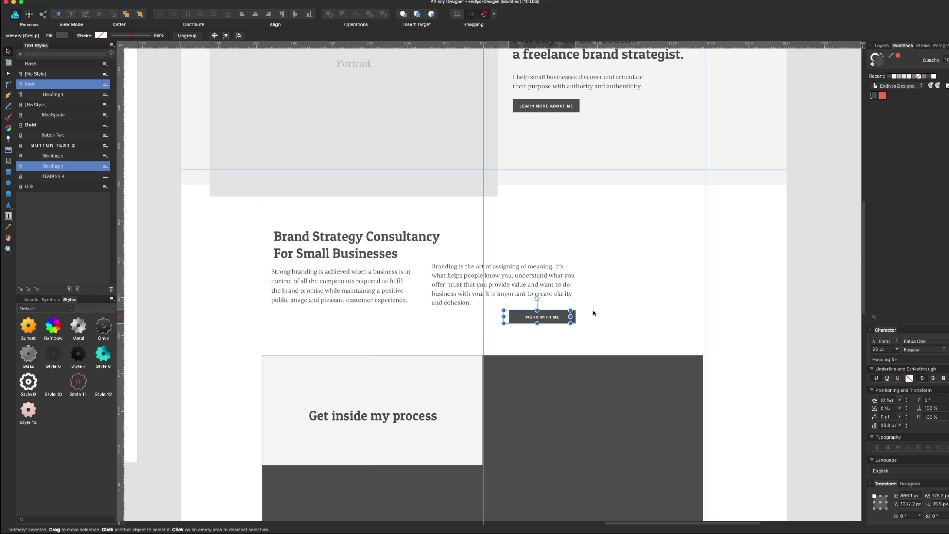
Group the Branding paragraph with the WORK WITH ME button using Ctrl+G
click(527, 294)
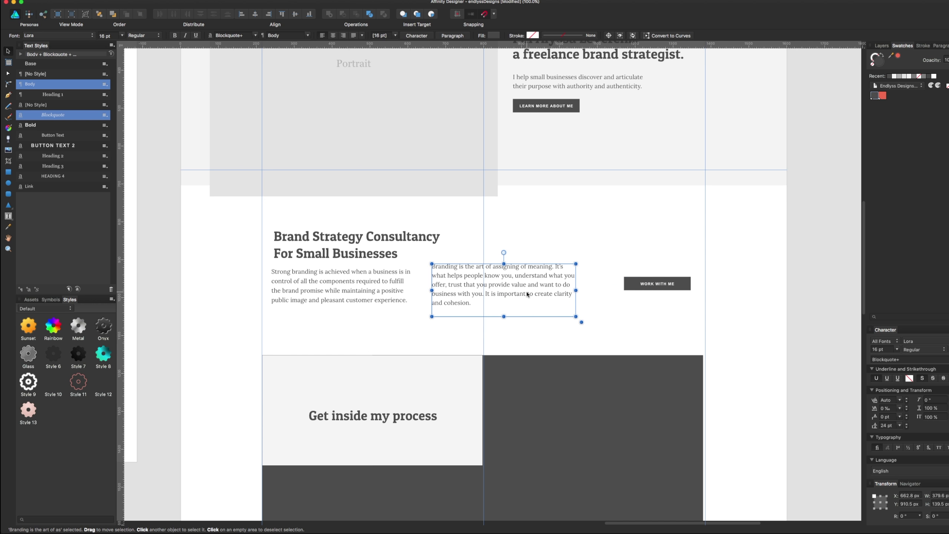
click(387, 294)
key(ctrl+g)
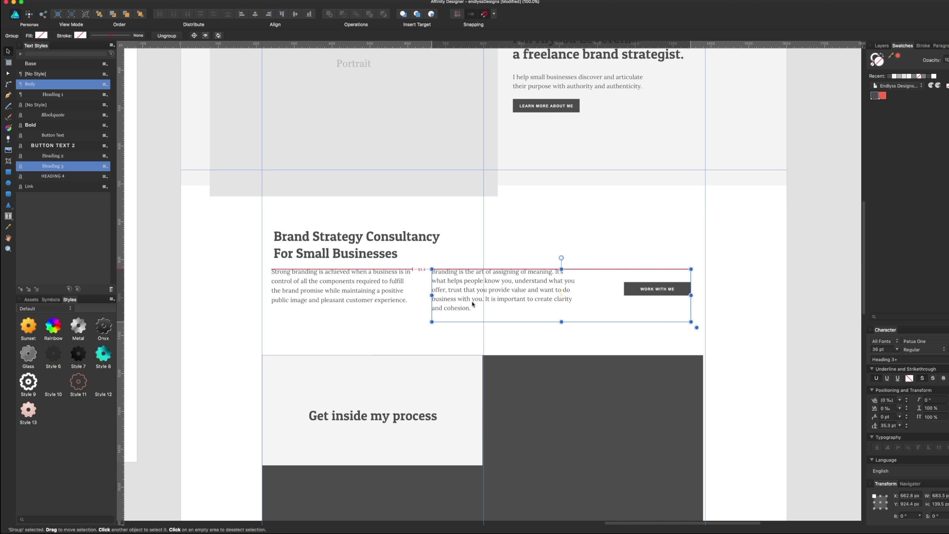
click(402, 350)
click(630, 292)
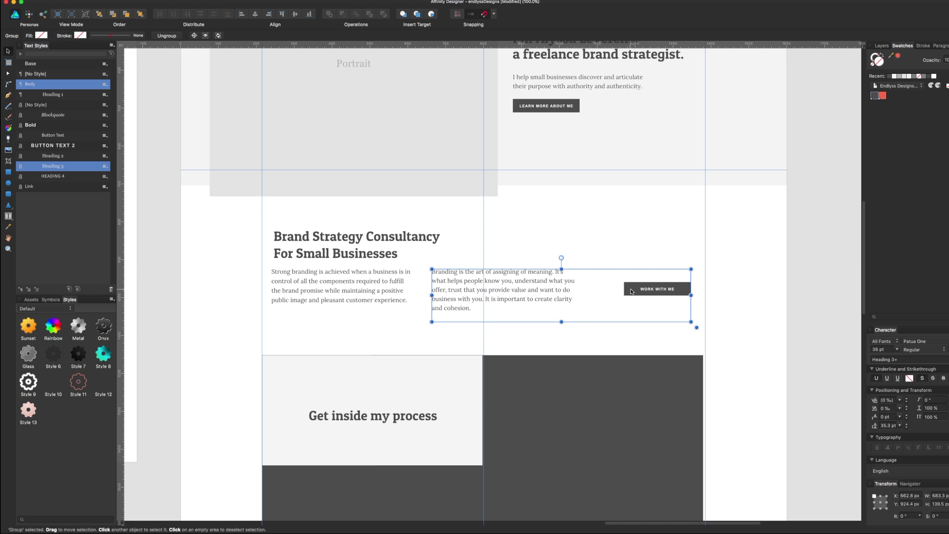
double_click(633, 293)
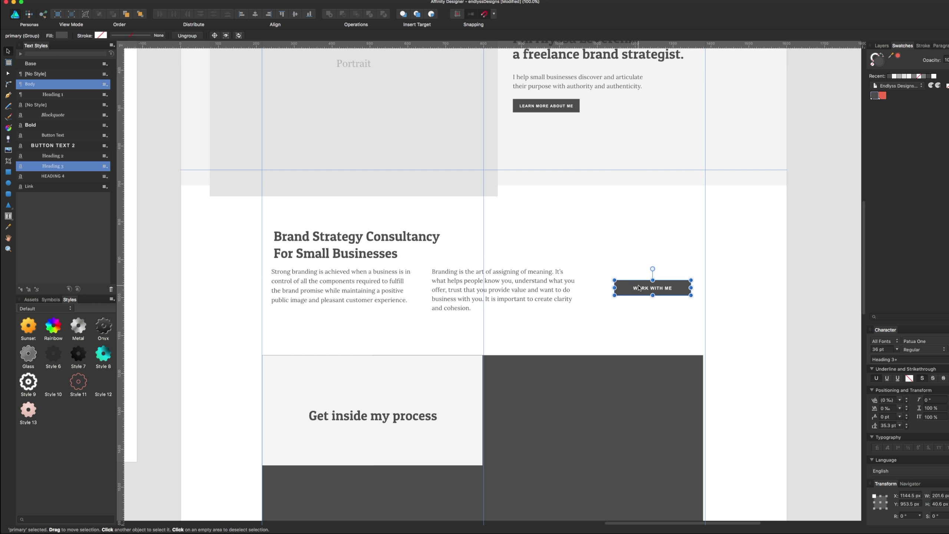
click(542, 296)
Join the Brand Strategy heading onto one line and move it closer to its paragraphs
click(374, 248)
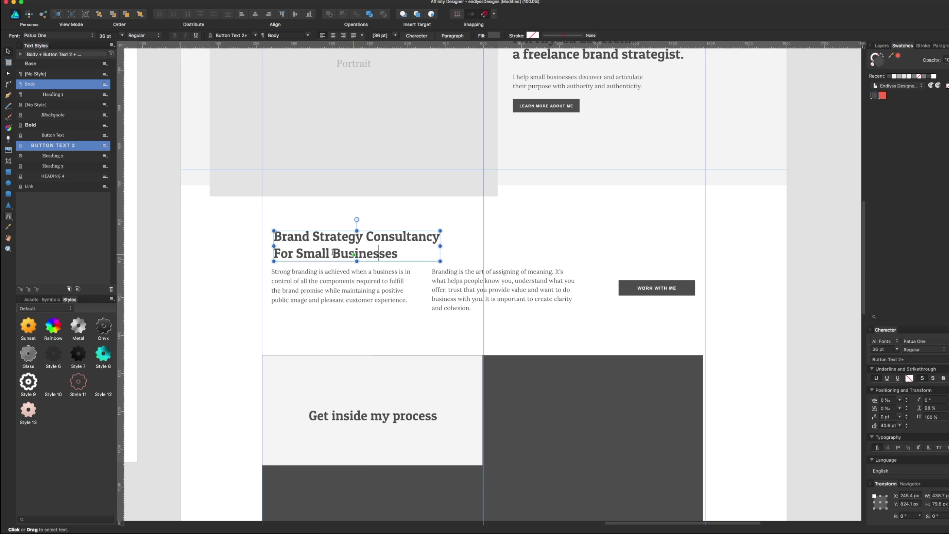
key(t)
click(281, 254)
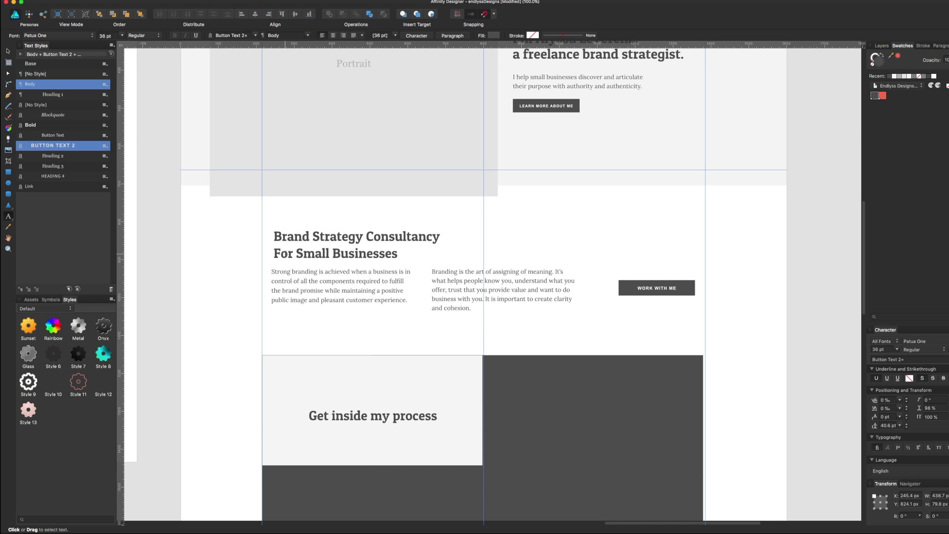
key(BackSpace)
key(BackSpace)
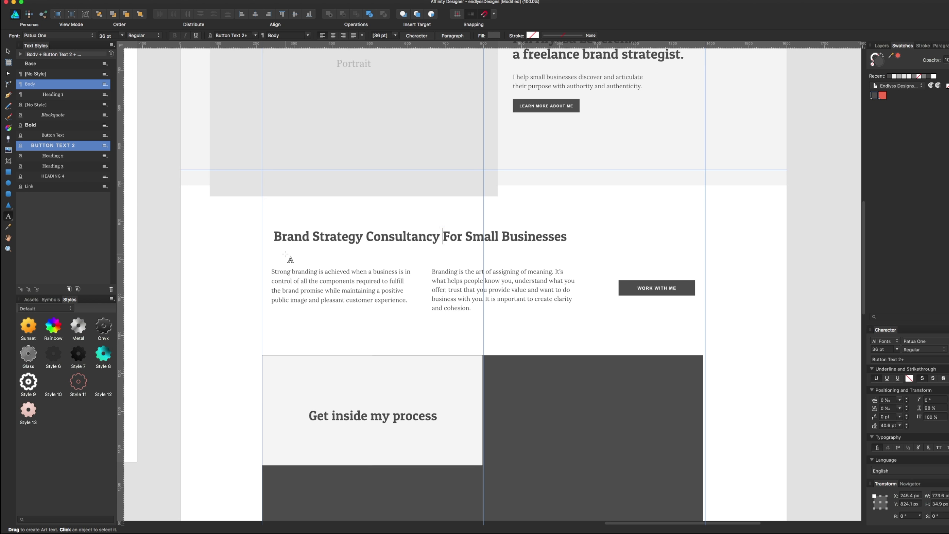
key(Escape)
key(v)
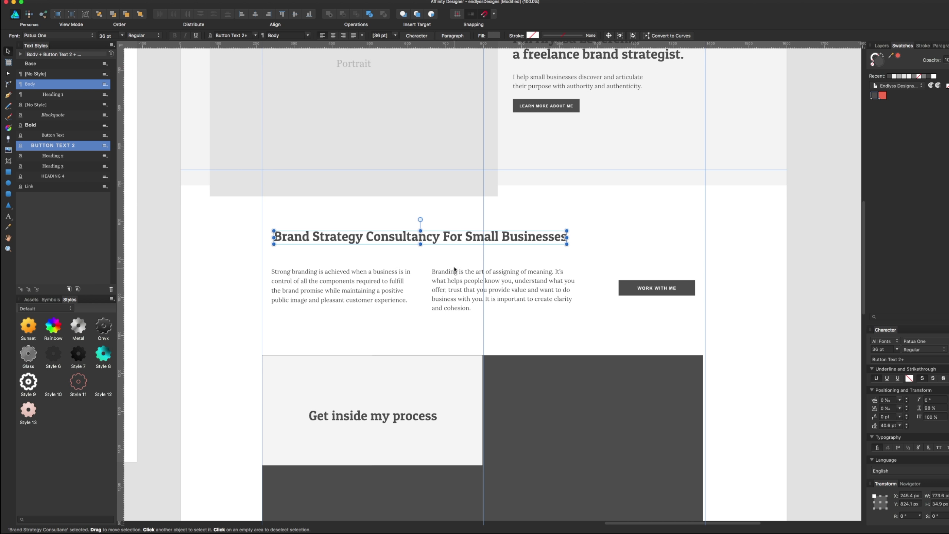
drag(449, 242, 446, 256)
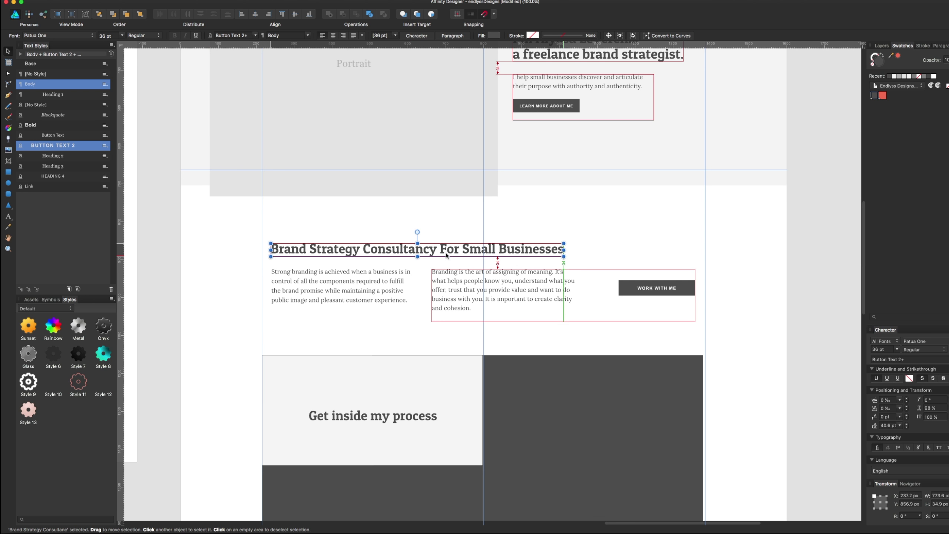
key(Escape)
Add a 'WHAT I DO' label in Arial 14 pt with 100‰ letter spacing
key(t)
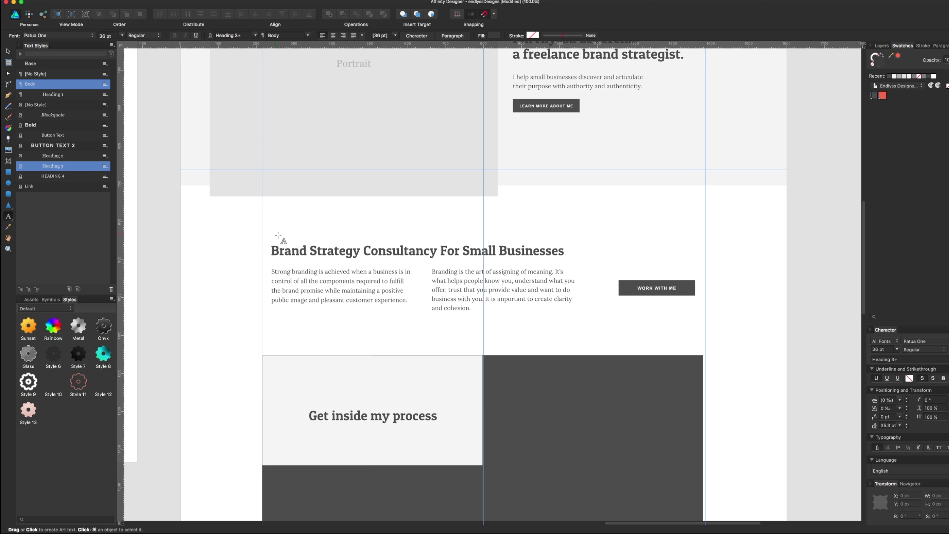
click(275, 227)
text(WHAT I)
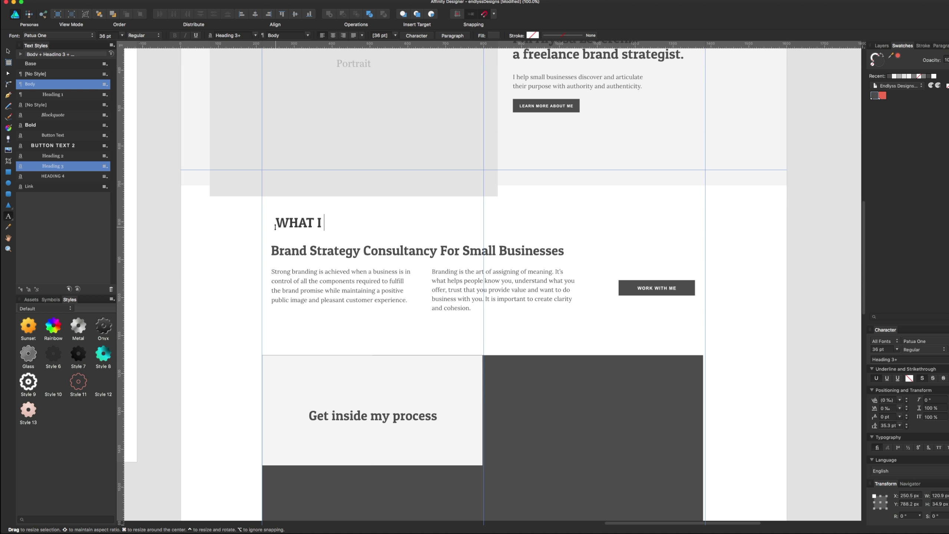
text(DO)
key(super+a)
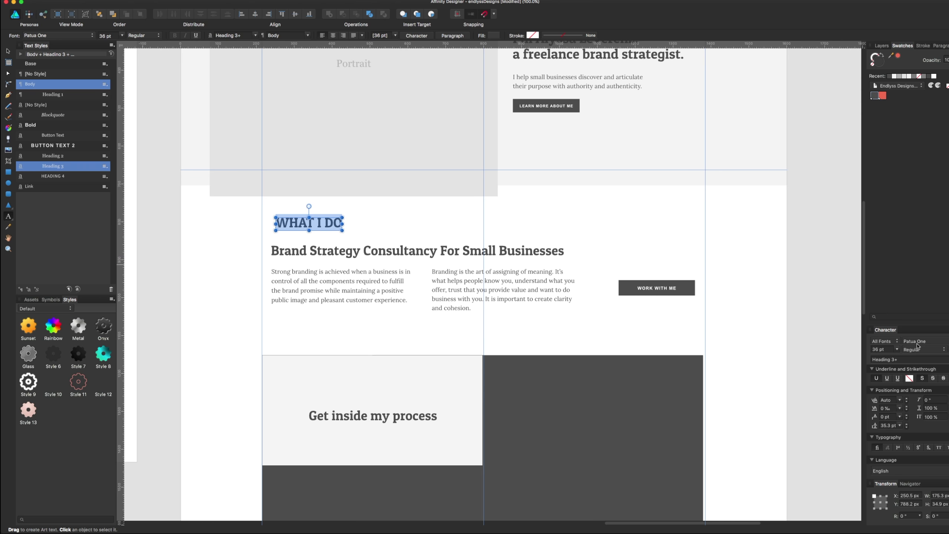
click(917, 345)
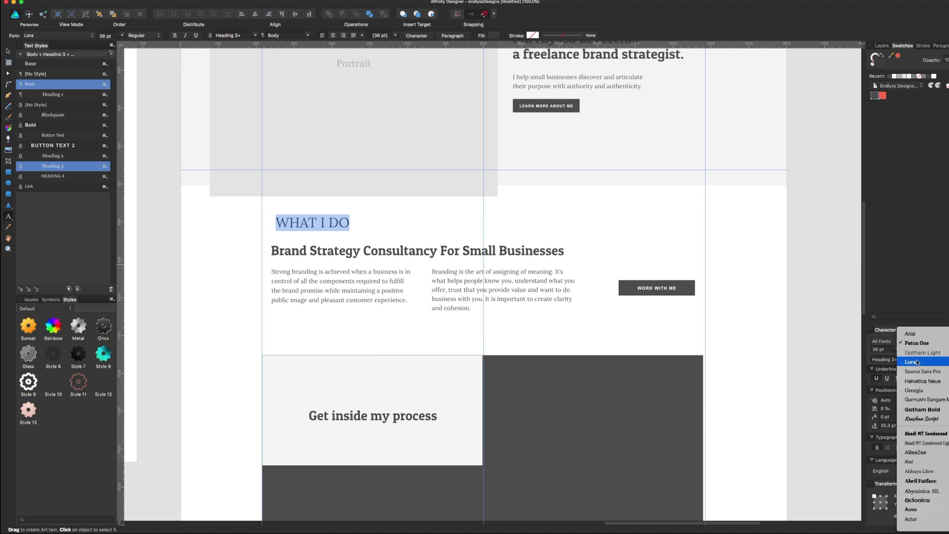
click(911, 333)
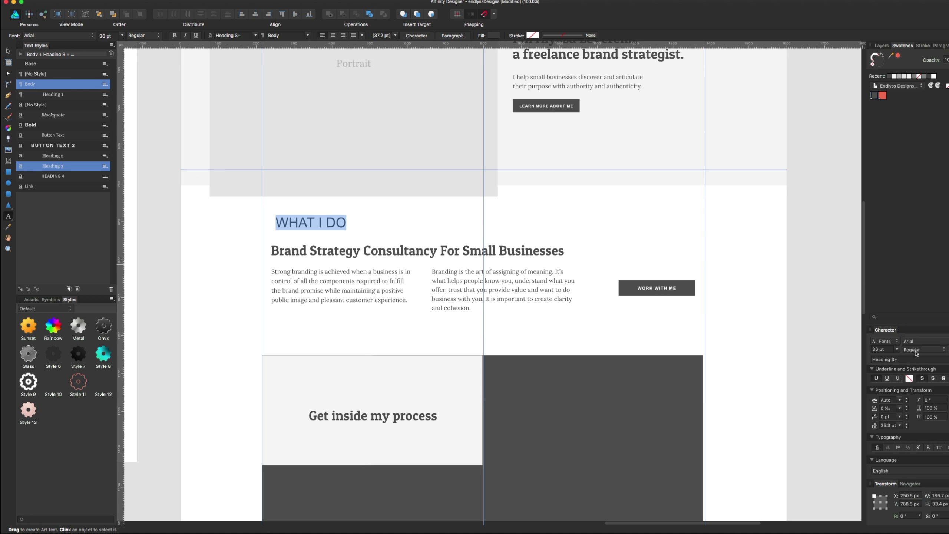
click(890, 349)
text(1)
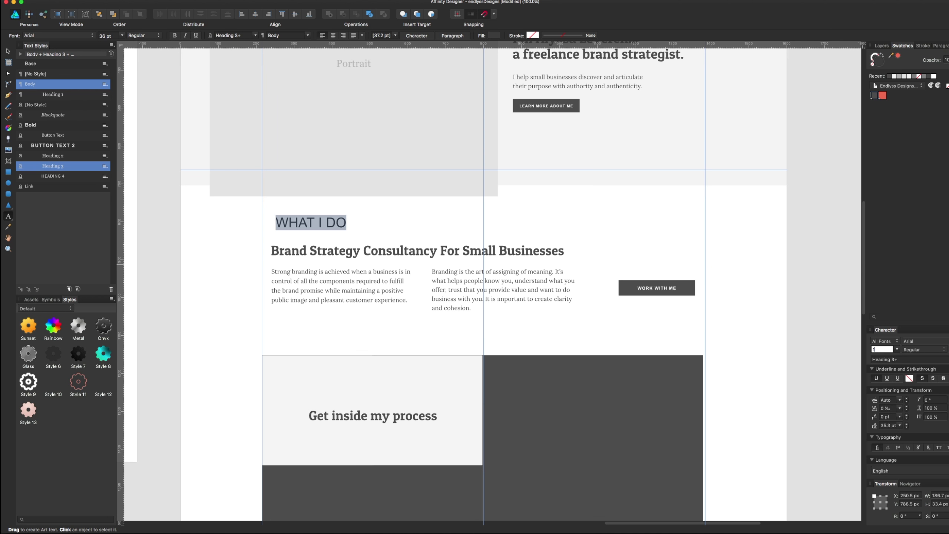
text(4)
key(Return)
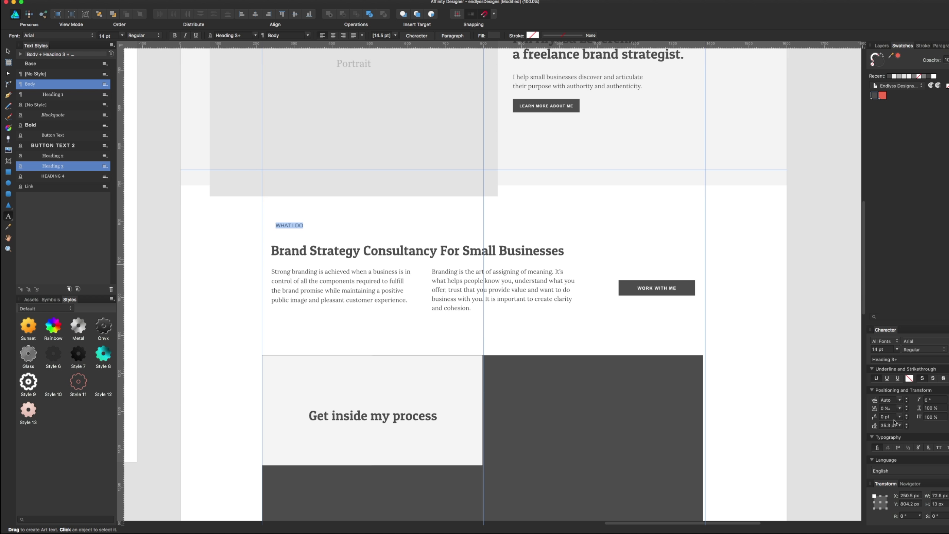
click(901, 408)
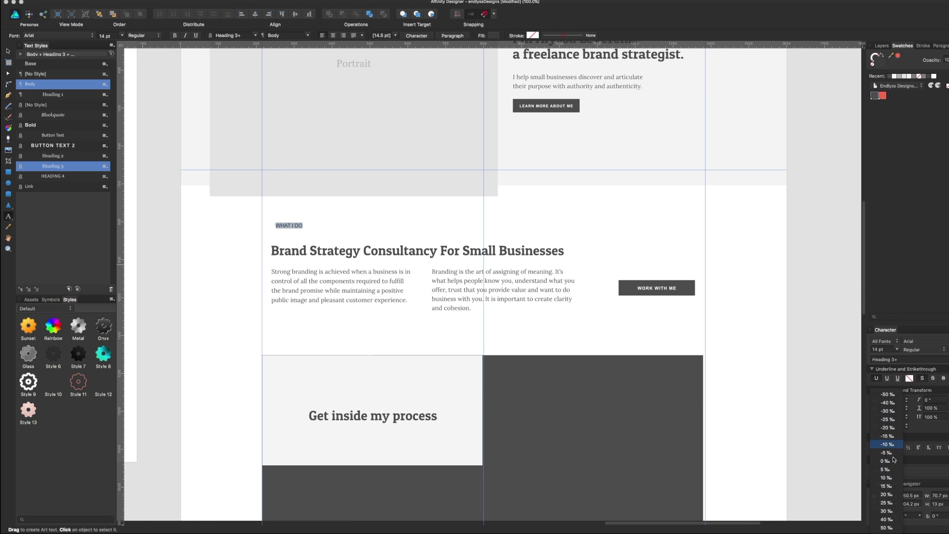
click(886, 528)
text(100)
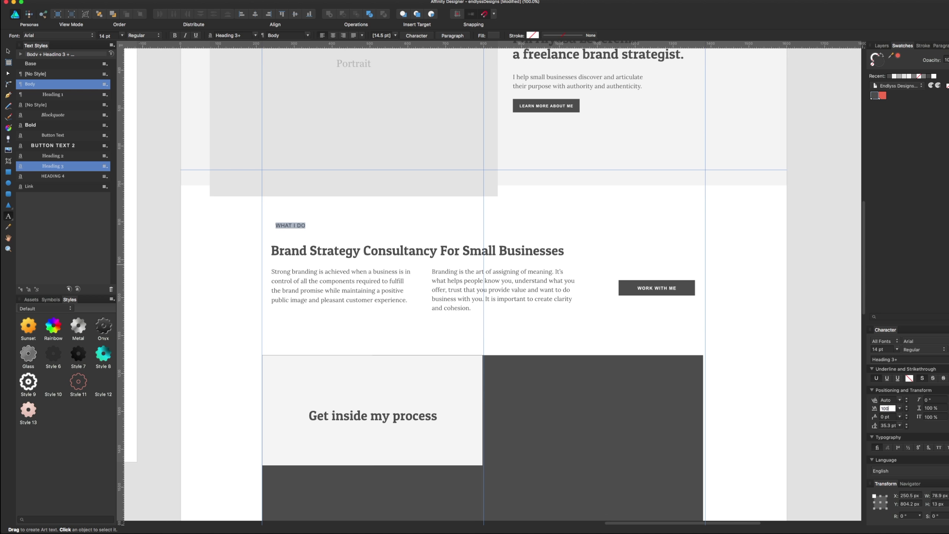
key(Return)
key(Escape)
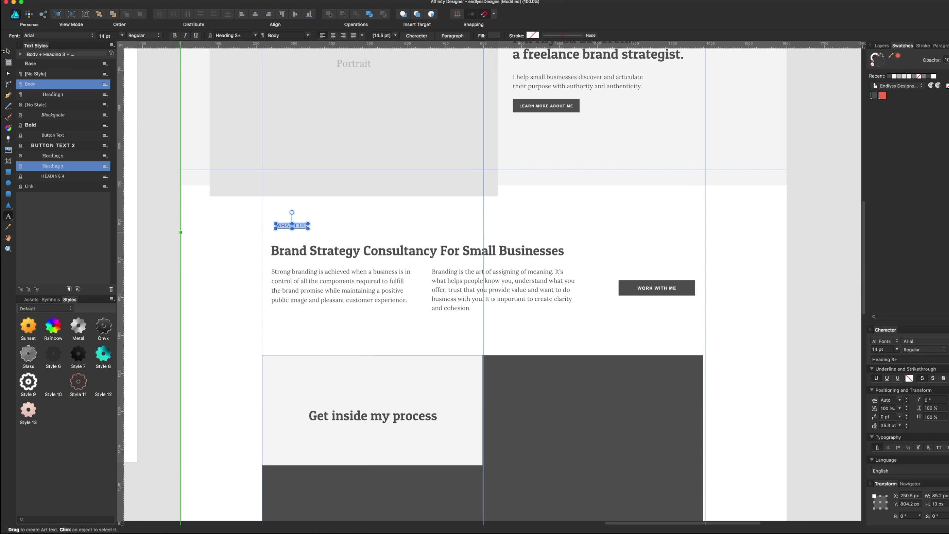
Move WHAT I DO just above the heading and scale the heading slightly smaller
click(7, 52)
drag(301, 224, 297, 238)
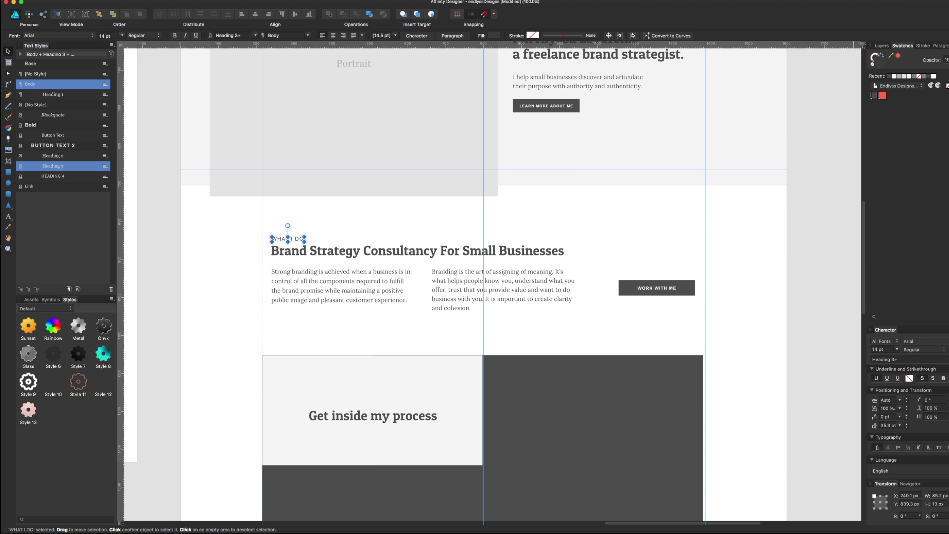
click(469, 220)
click(330, 256)
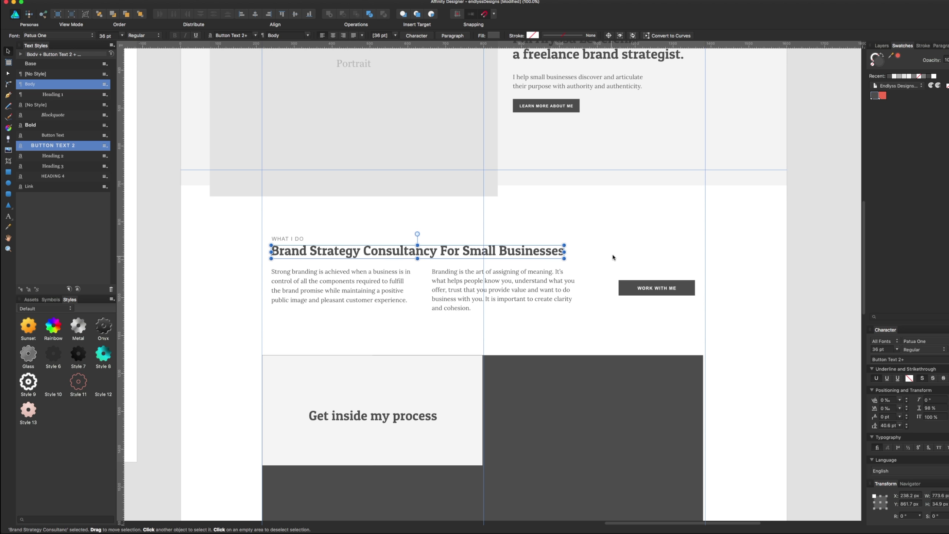
drag(564, 246, 548, 246)
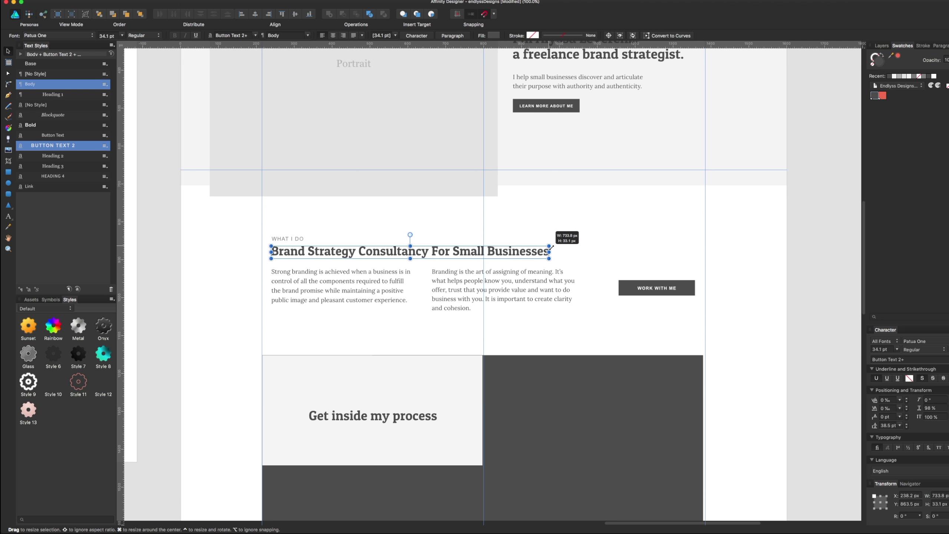
click(595, 235)
click(379, 256)
Widen the right Branding paragraph's text frame so it wraps into four lines
click(489, 299)
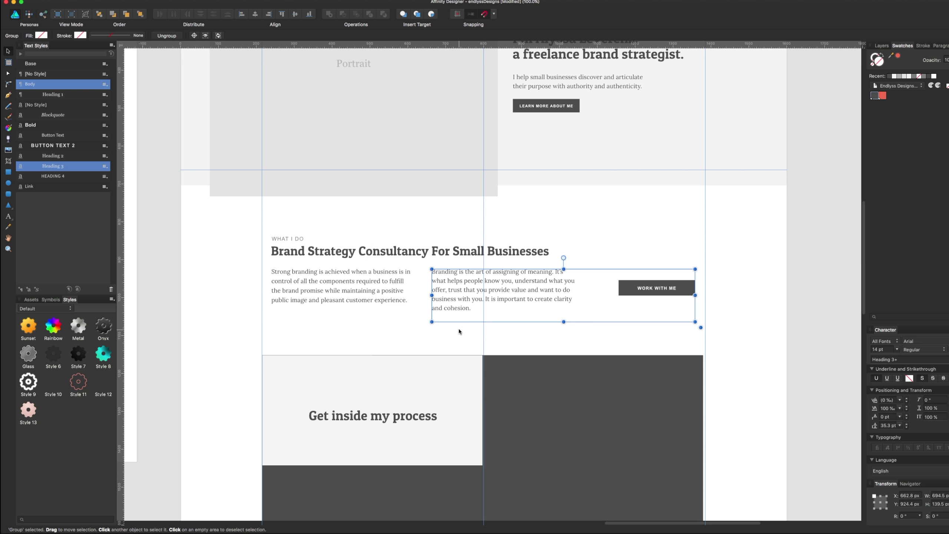
double_click(446, 298)
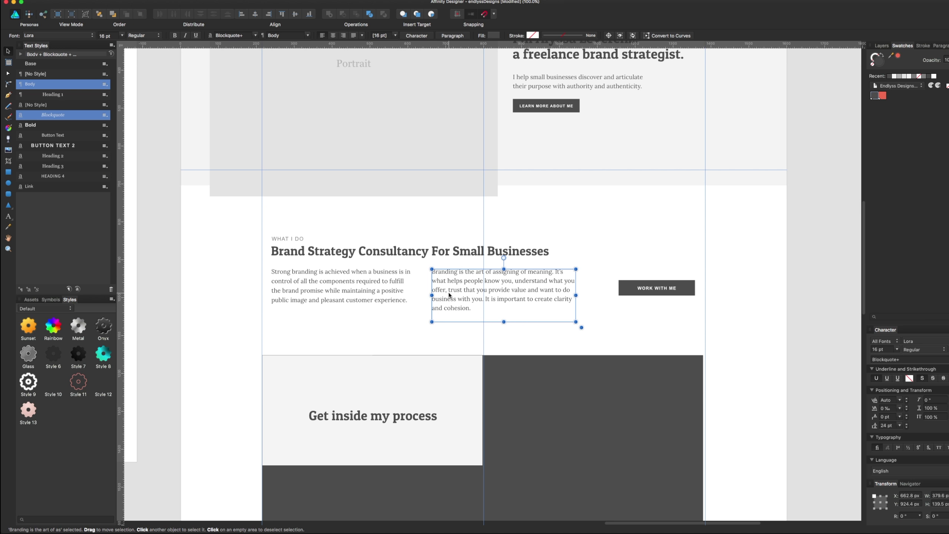
drag(575, 295, 585, 293)
click(611, 293)
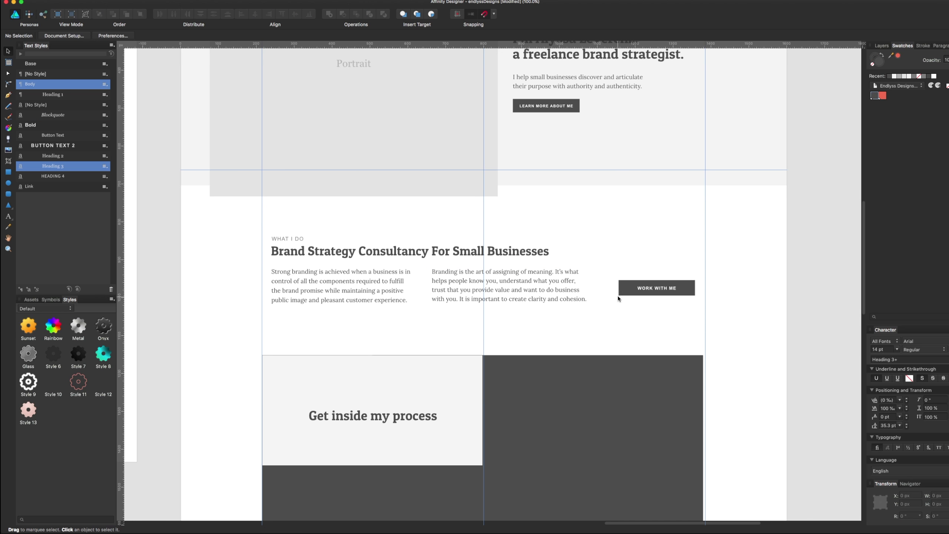
scroll(602, 262, up, 2)
click(649, 302)
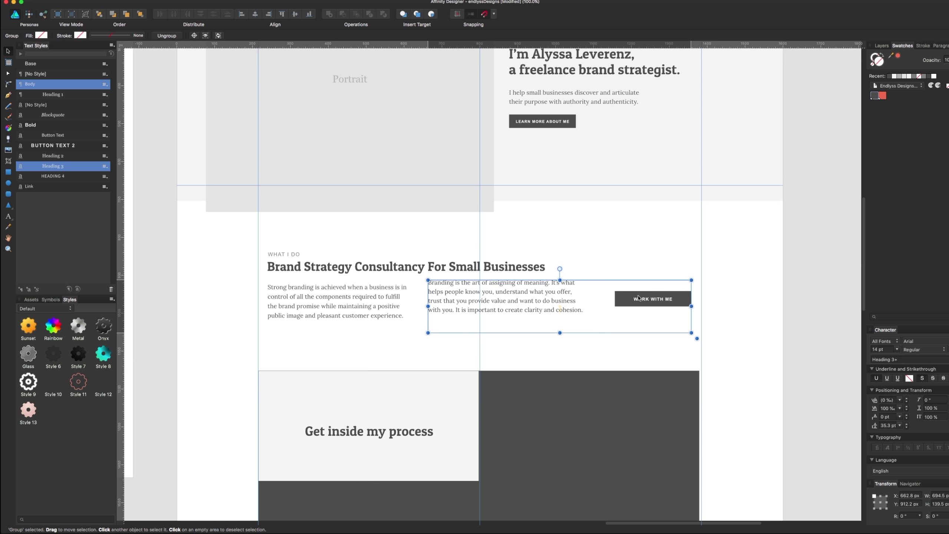
double_click(650, 302)
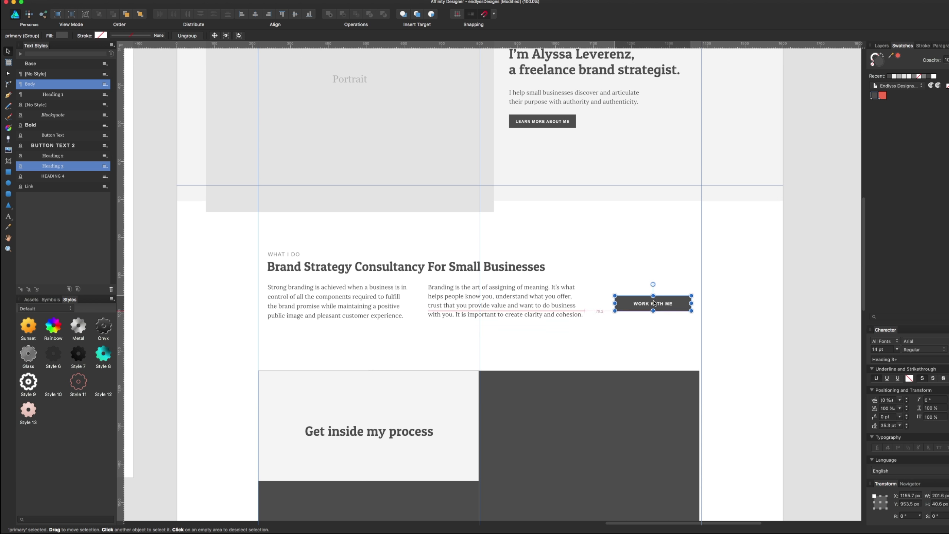
Delete the second 'Branding is the art' paragraph group
click(585, 335)
scroll(581, 332, down, 2)
scroll(581, 332, down, 1)
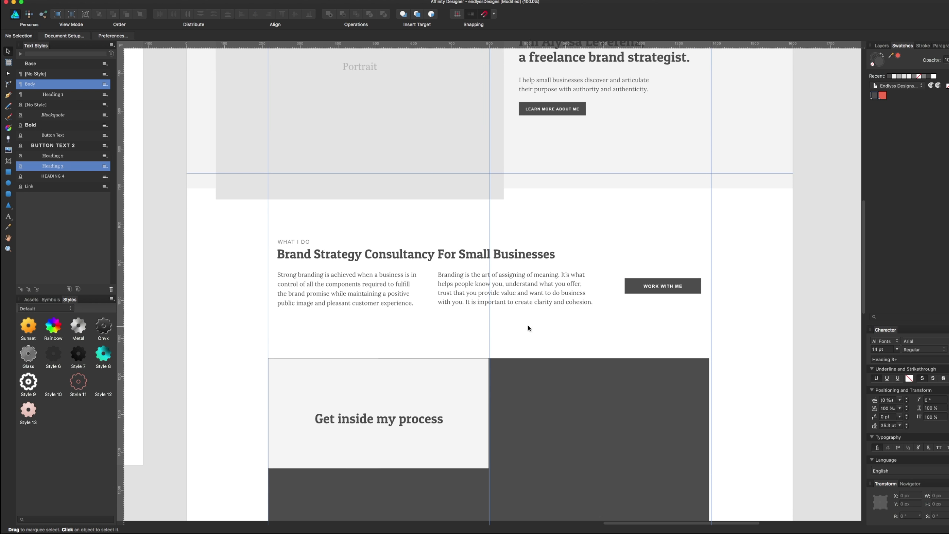
click(500, 316)
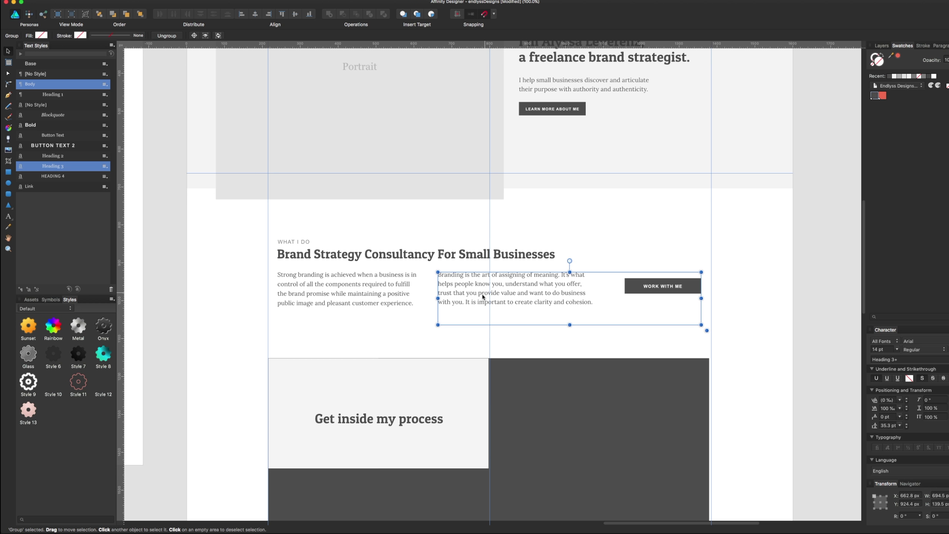
click(313, 294)
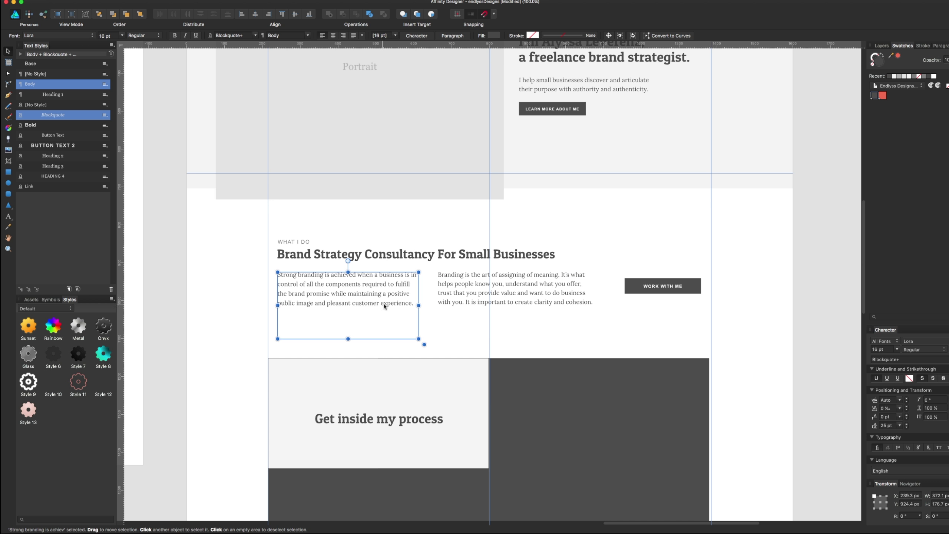
click(443, 298)
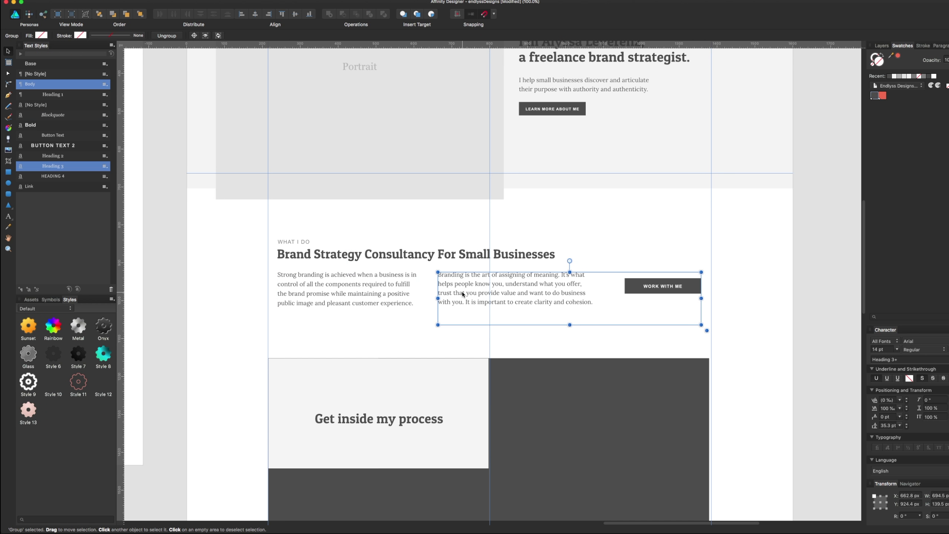
key(Delete)
Move the WORK WITH ME button under the Strong branding paragraph
click(682, 286)
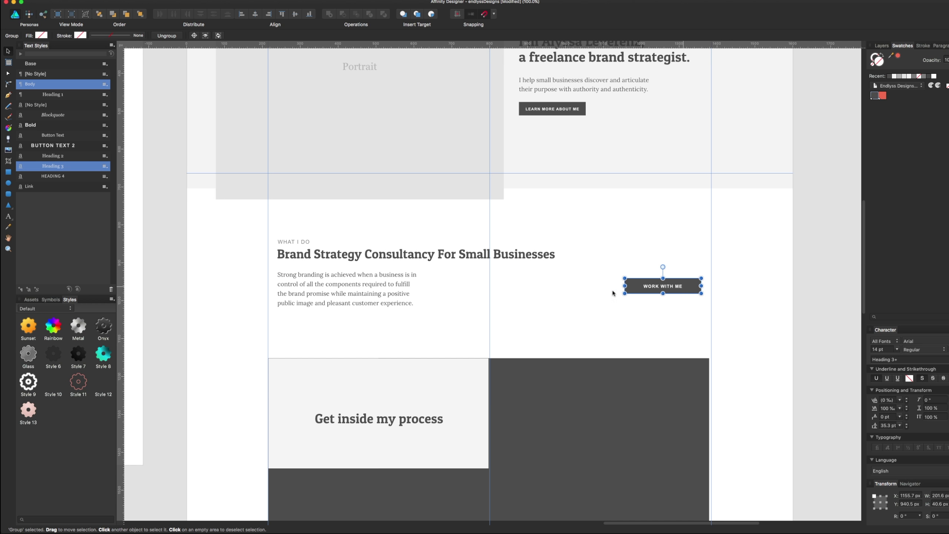
mouse_move(631, 288)
mouse_down()
mouse_move(412, 305)
mouse_move(549, 295)
mouse_up()
key(Escape)
drag(410, 333, 346, 320)
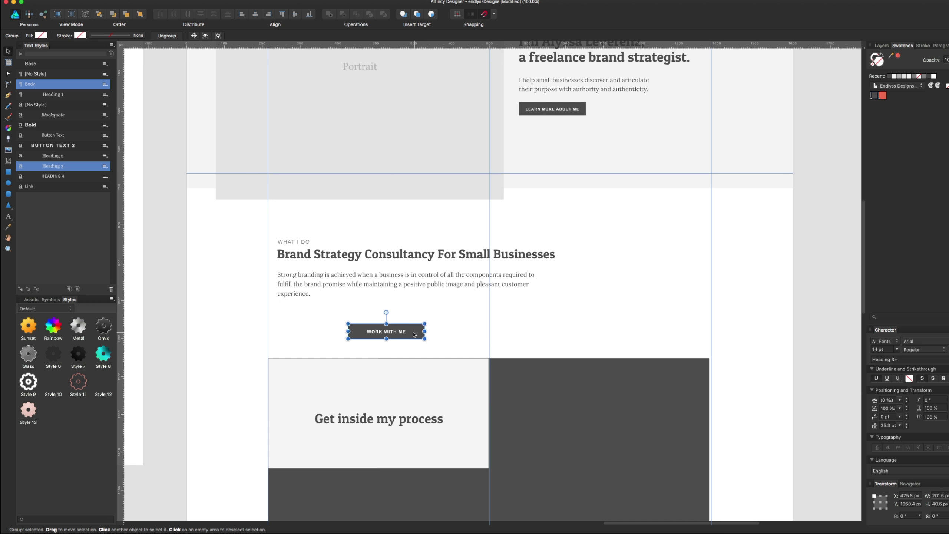
Widen the paragraph to two lines, trim its frame height, and raise the button beneath it
click(402, 278)
drag(548, 305, 564, 302)
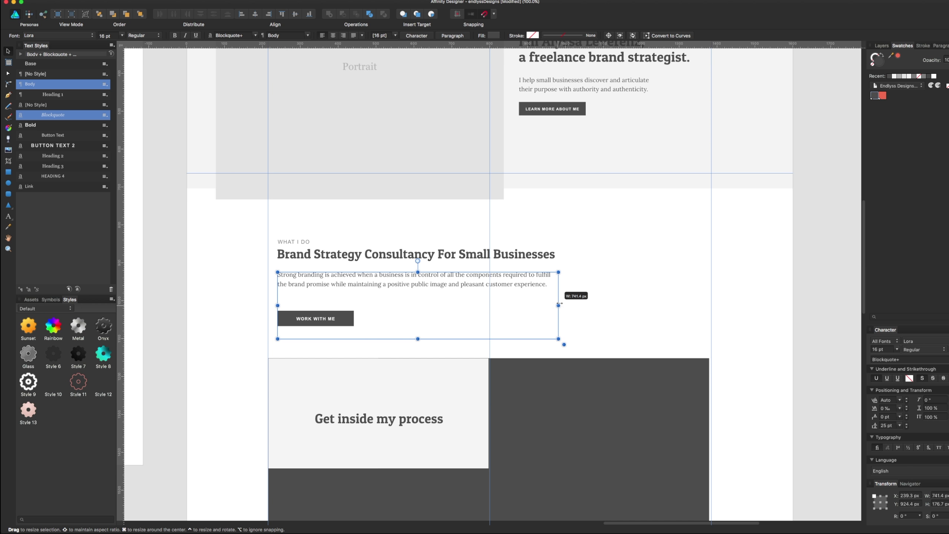
key(Escape)
click(388, 287)
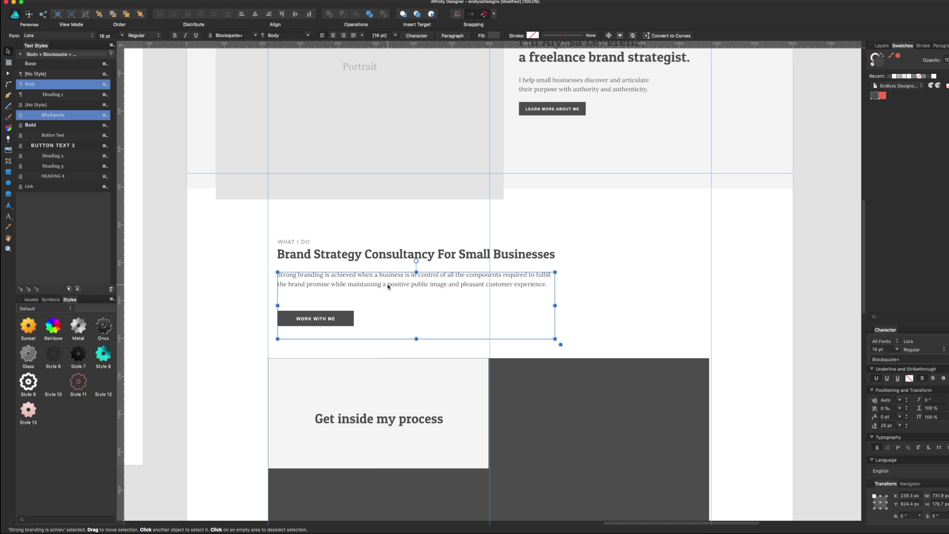
drag(416, 337, 416, 298)
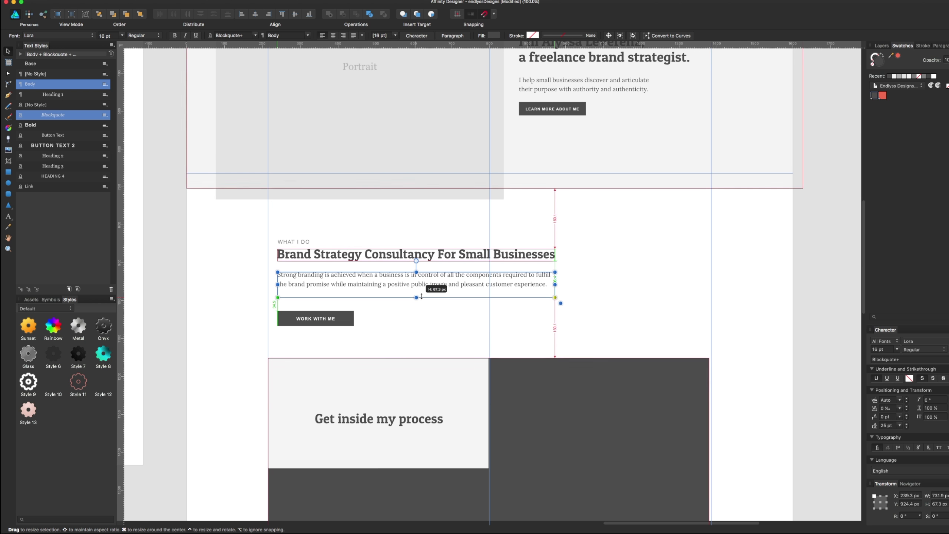
drag(325, 322, 326, 309)
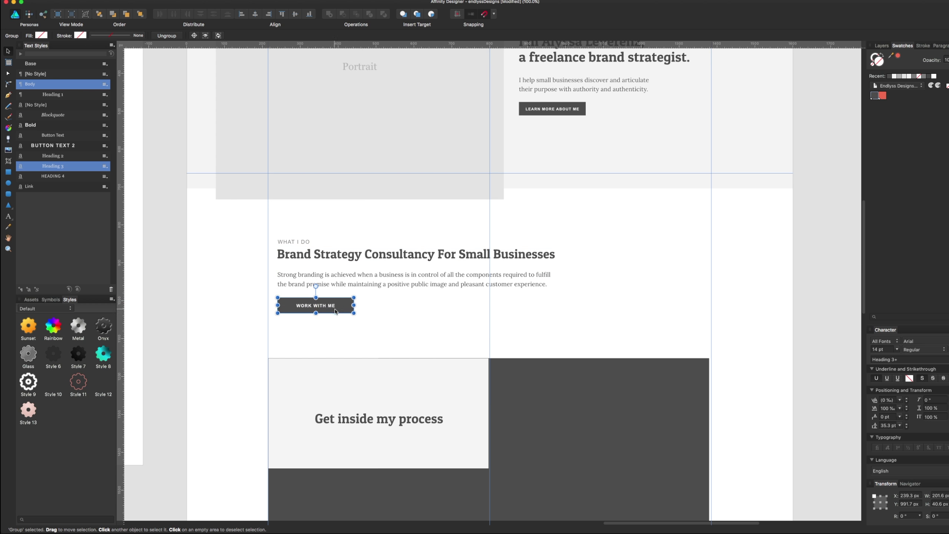
key(Escape)
drag(520, 293, 539, 350)
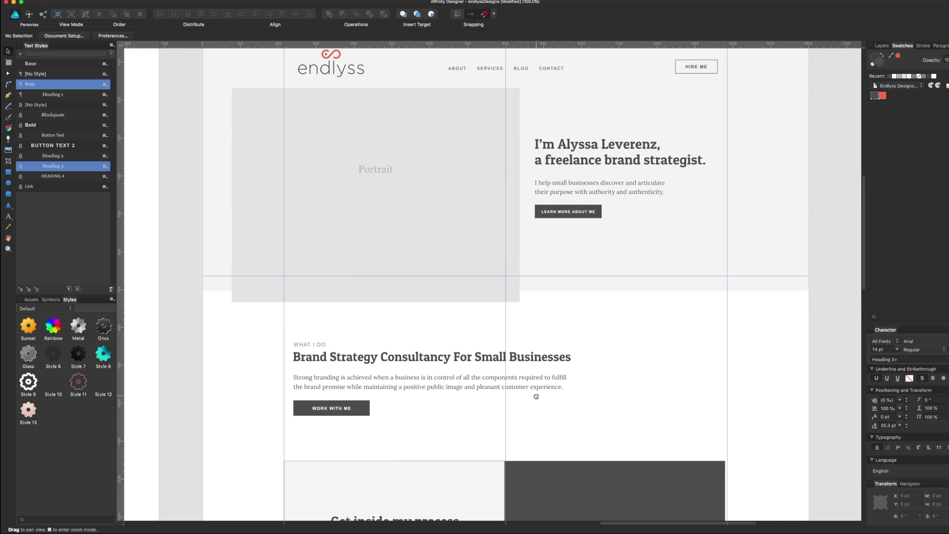
Select the WHAT I DO label, Brand Strategy heading, paragraph and button and drag them right together
click(376, 356)
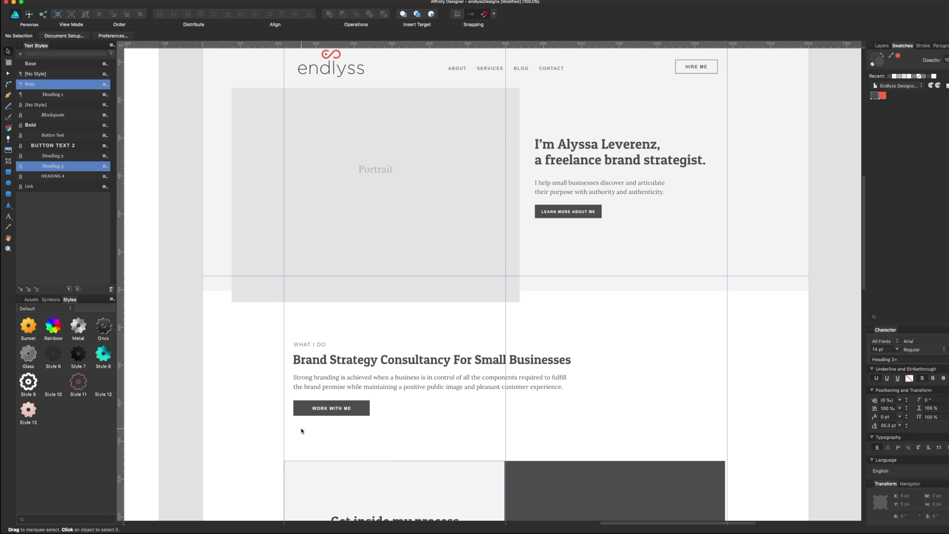
click(307, 407)
shift+click(311, 389)
shift+click(314, 368)
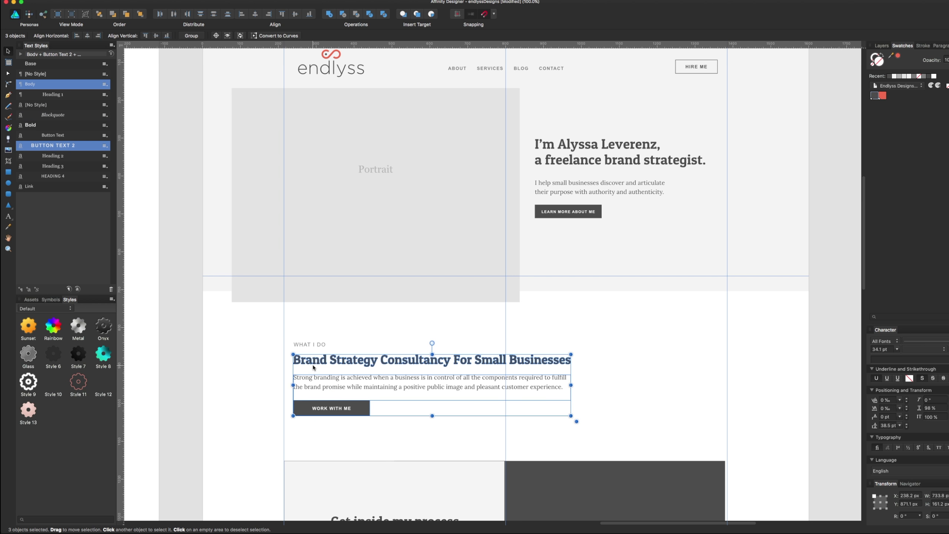
shift+click(314, 345)
drag(315, 347, 378, 348)
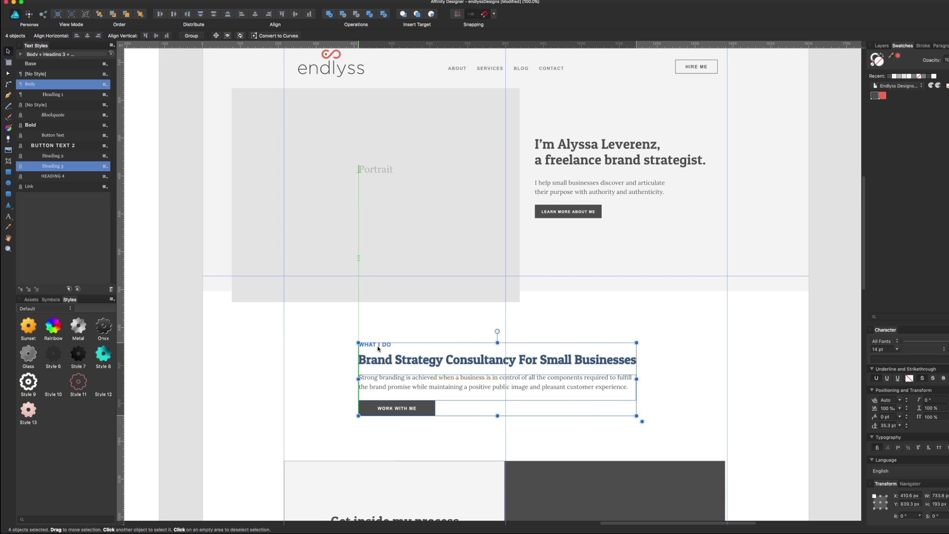
click(311, 353)
scroll(295, 318, down, 3)
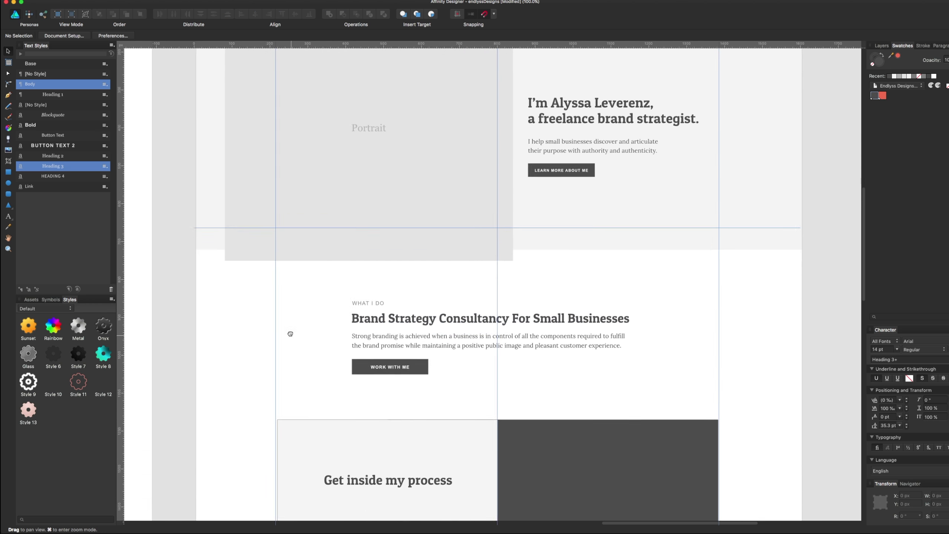
scroll(288, 284, down, 2)
scroll(287, 275, down, 2)
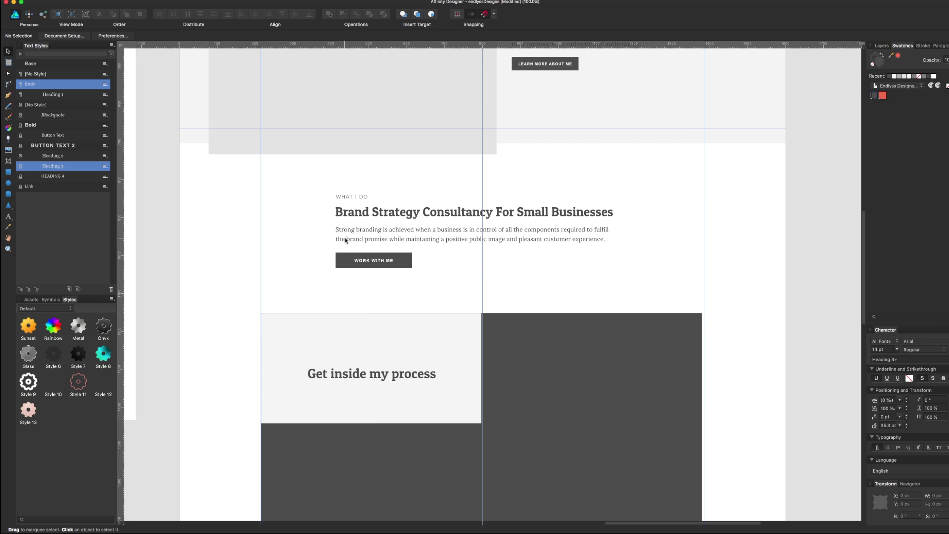
Nudge the WHAT I DO text block slightly further right so it sits centred
click(373, 232)
shift+click(364, 258)
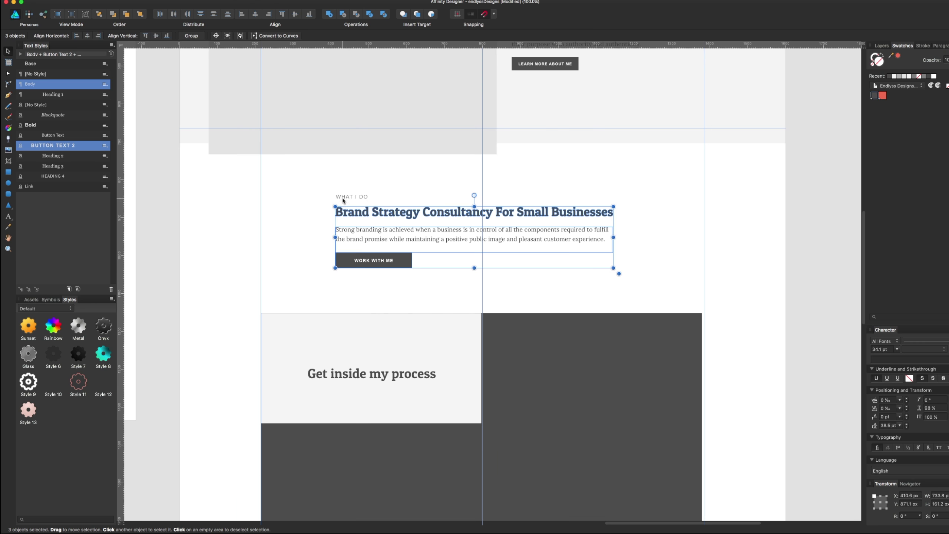
drag(344, 199, 253, 366)
click(300, 186)
scroll(259, 336, up, 2)
scroll(267, 307, down, 5)
scroll(265, 291, down, 7)
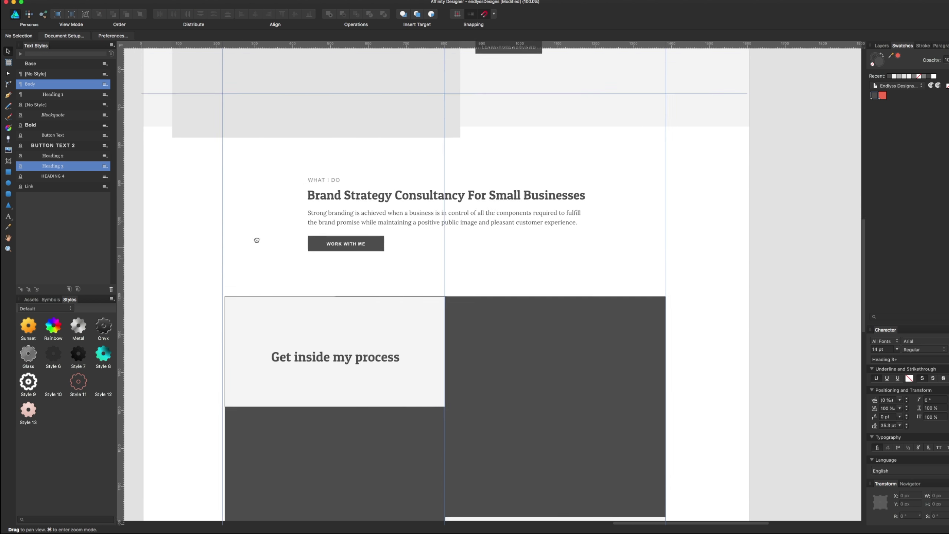
scroll(256, 240, down, 2)
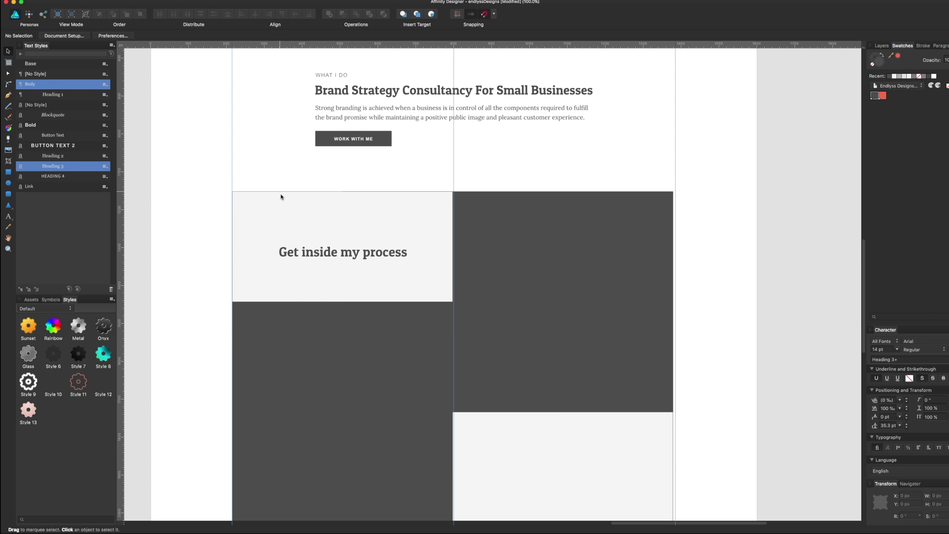
Place a copy of the WHAT I DO label above 'Get inside my process'
click(392, 257)
key(Escape)
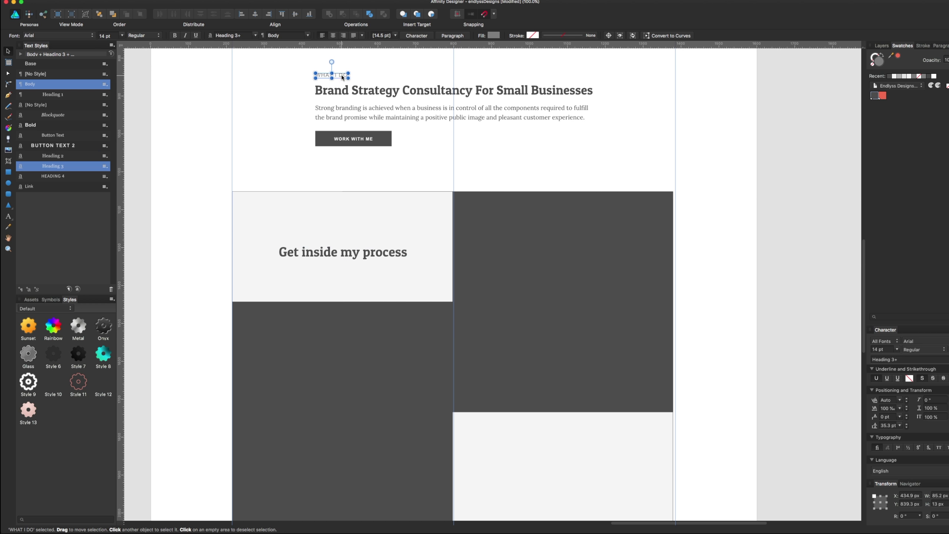
key(t)
click(189, 103)
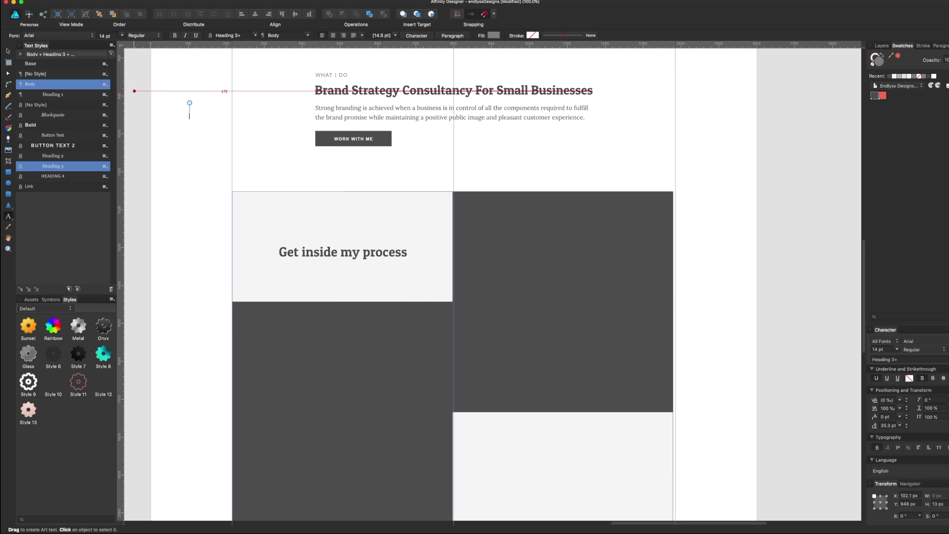
click(6, 51)
click(323, 78)
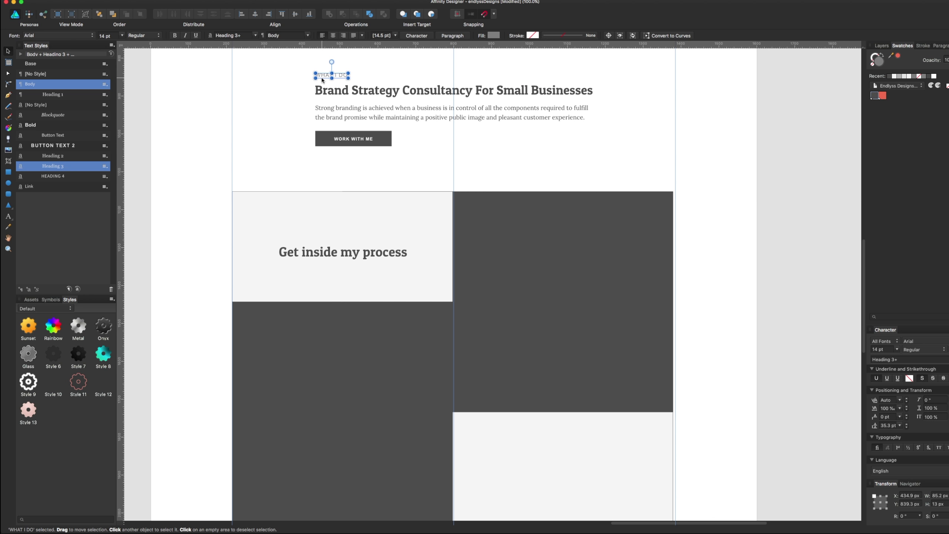
click(323, 214)
click(324, 76)
drag(324, 76, 288, 238)
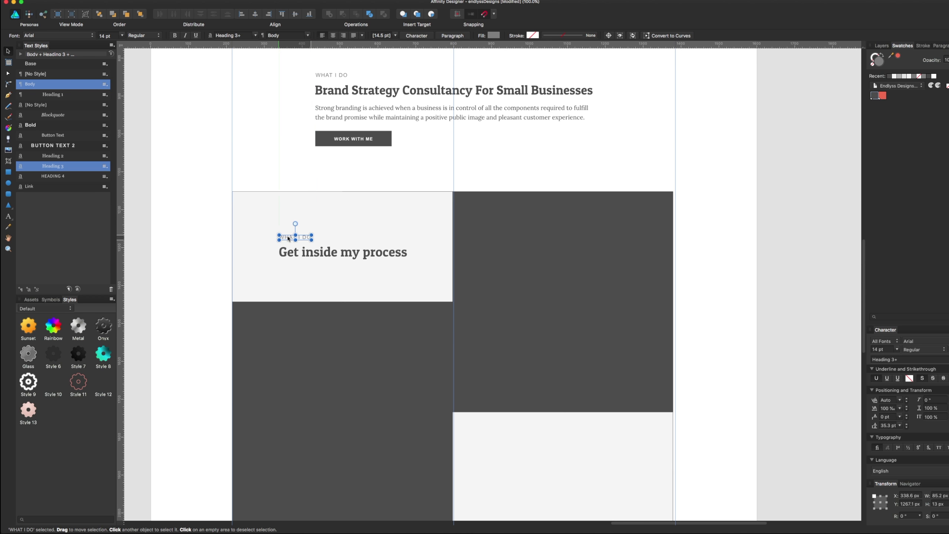
Retype the copied label as 'HOW I WORK'
double_click(287, 236)
text(HO)
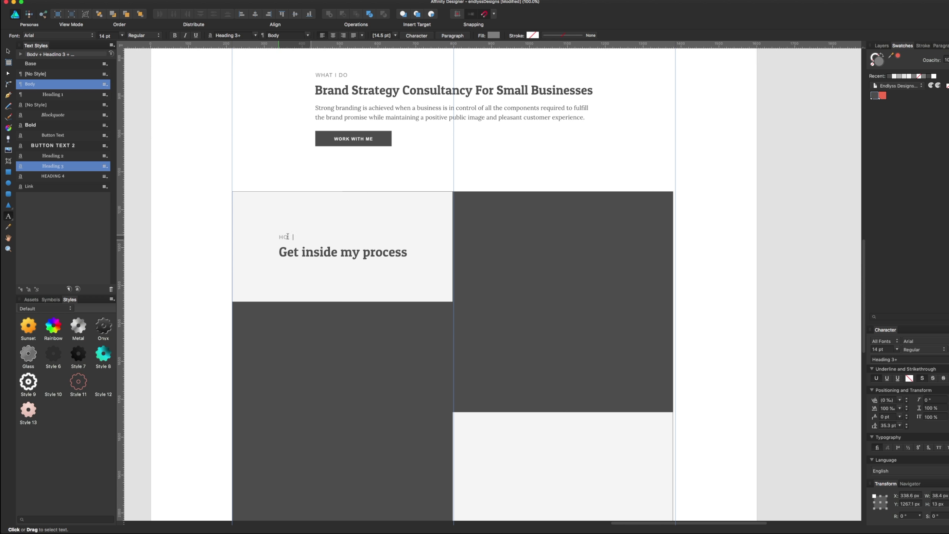
text(W I WORK)
key(Escape)
click(7, 51)
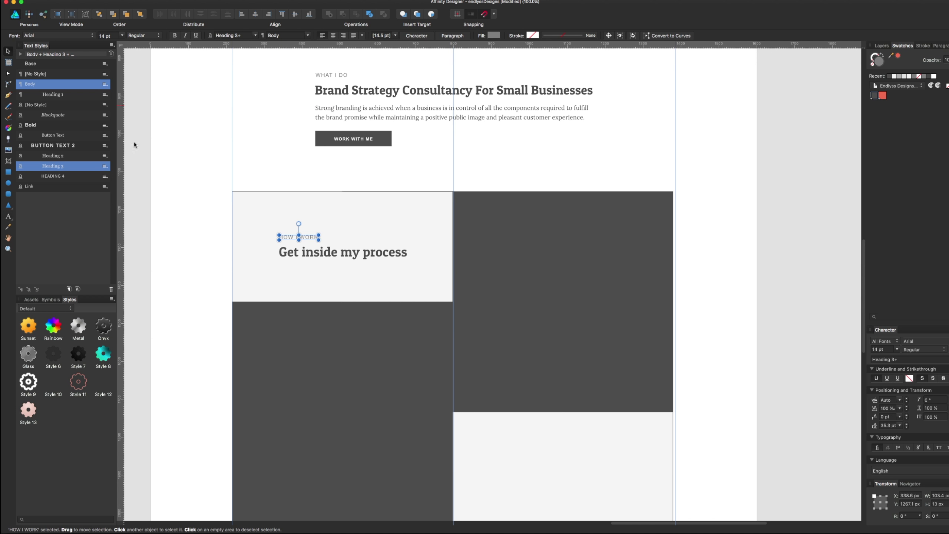
drag(312, 240, 314, 239)
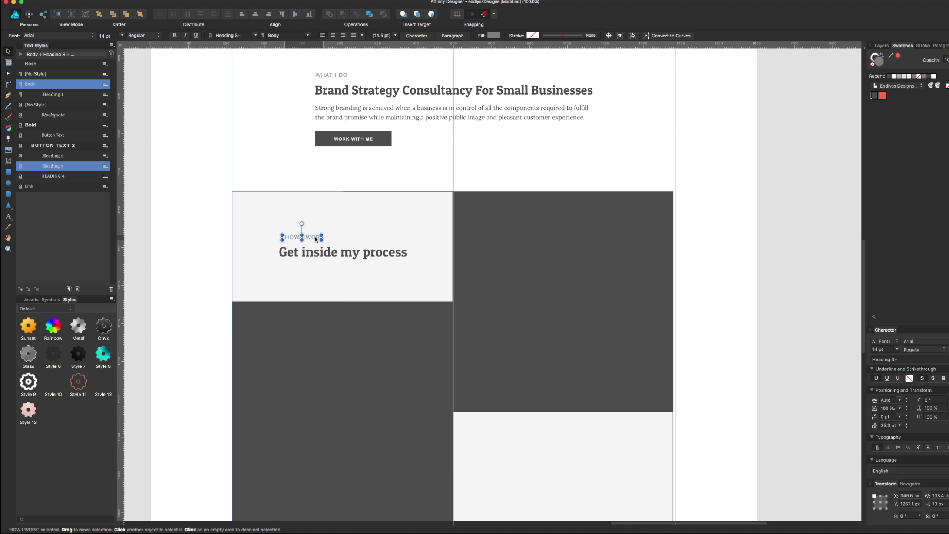
key(ctrl+z)
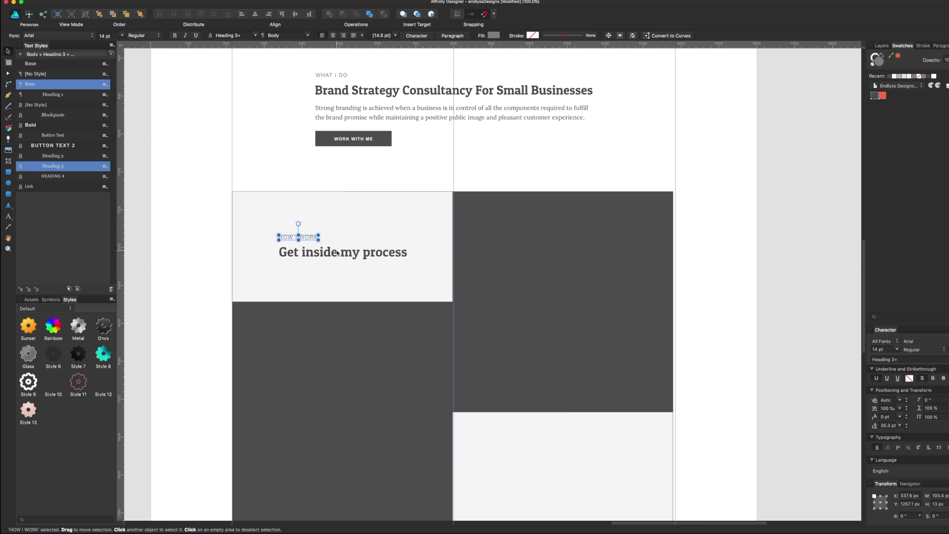
Move the HOW I WORK label and 'Get inside my process' heading about 75 px right
click(338, 255)
double_click(374, 255)
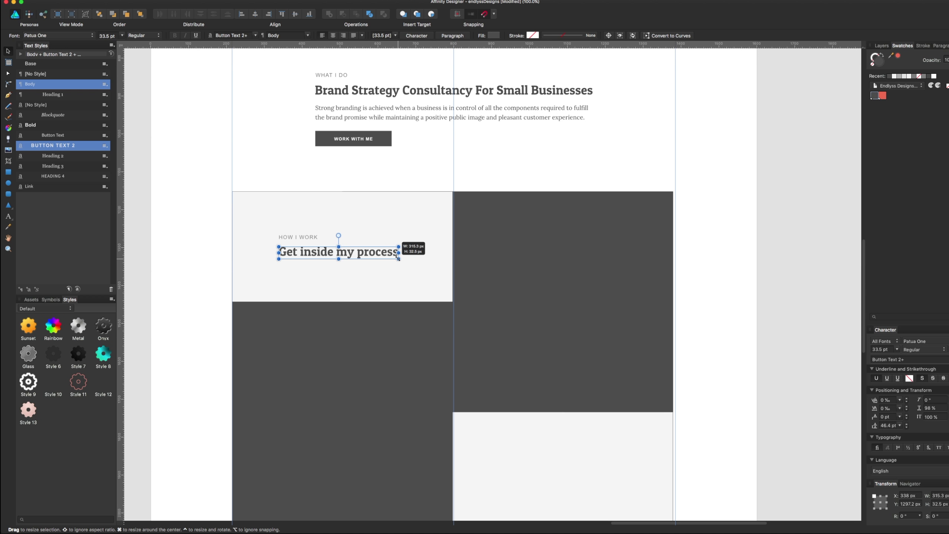
shift+click(305, 239)
drag(310, 239, 338, 239)
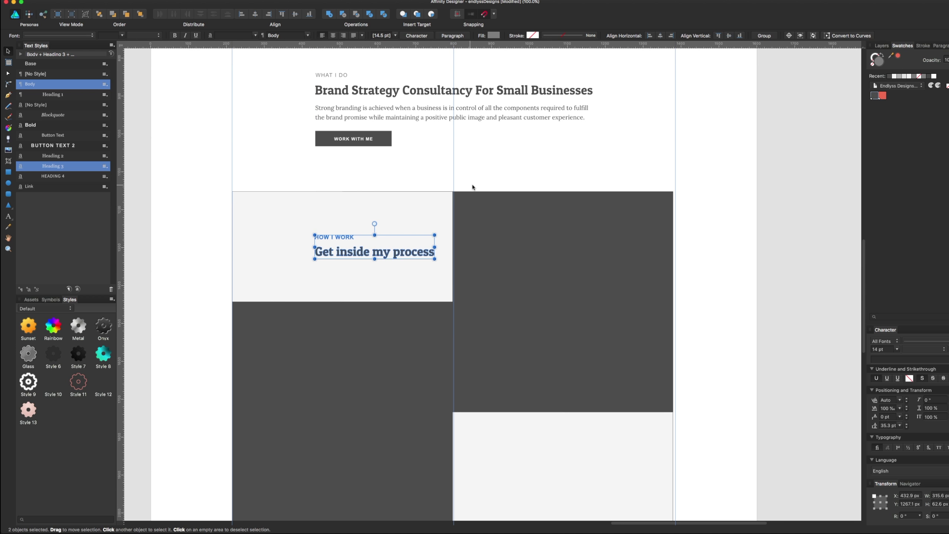
click(561, 138)
mouse_move(561, 137)
mouse_down()
mouse_move(496, 270)
mouse_move(557, 191)
mouse_up()
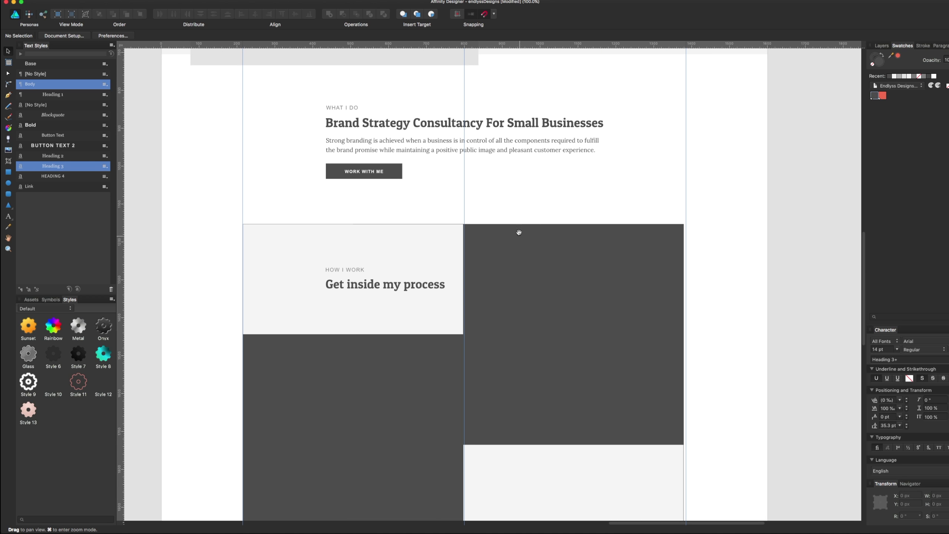
mouse_move(518, 228)
mouse_down()
mouse_move(499, 322)
mouse_move(531, 358)
mouse_up()
Save the mockup document
scroll(521, 206, up, 7)
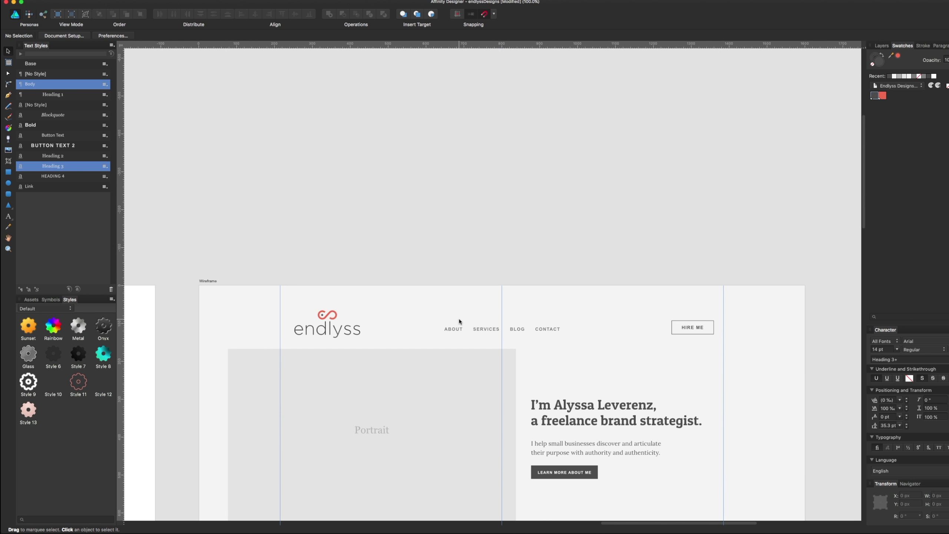
key(super+s)
scroll(458, 303, down, 4)
scroll(459, 295, down, 4)
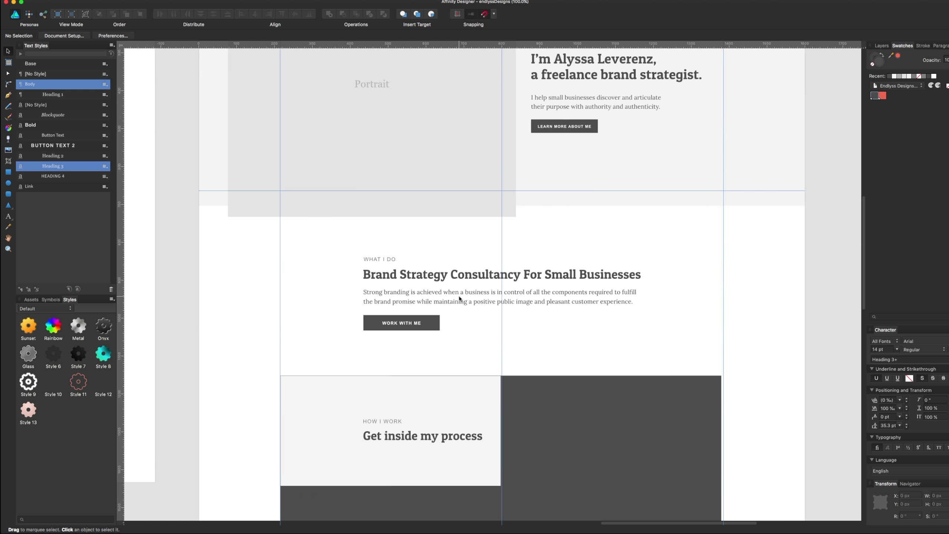
scroll(459, 295, down, 5)
scroll(460, 298, down, 5)
scroll(460, 298, down, 2)
scroll(460, 297, up, 3)
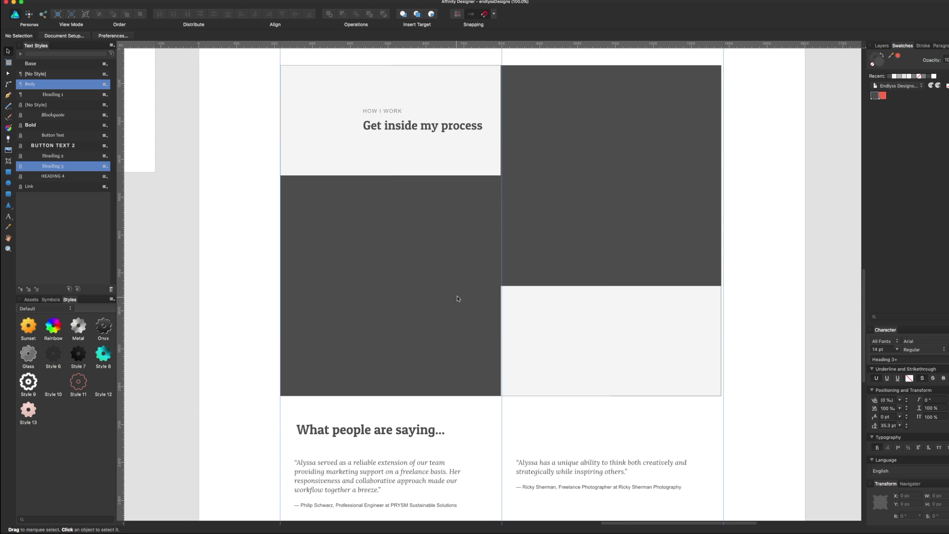
Centre the 'What people are saying…' heading above the testimonial quote columns
click(626, 188)
key(Escape)
scroll(475, 277, down, 3)
scroll(468, 276, down, 3)
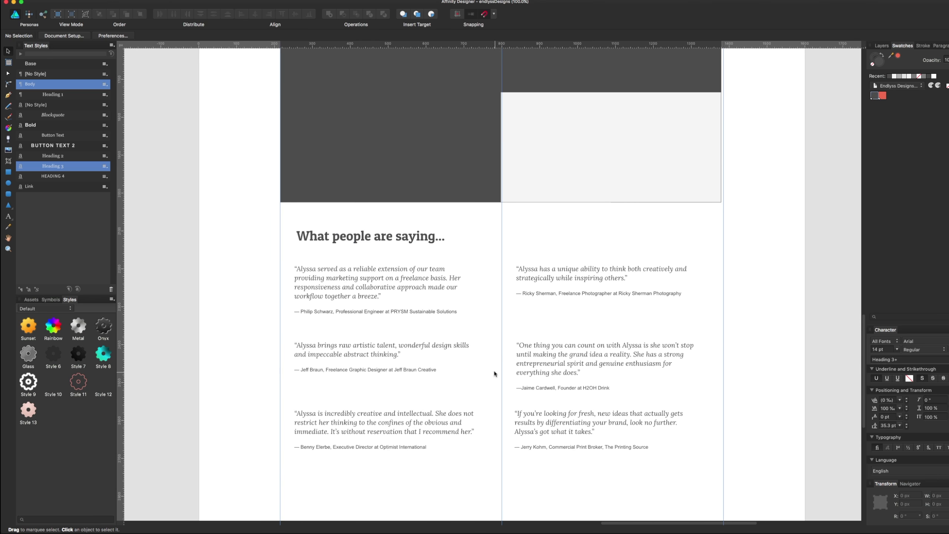
click(386, 241)
double_click(368, 243)
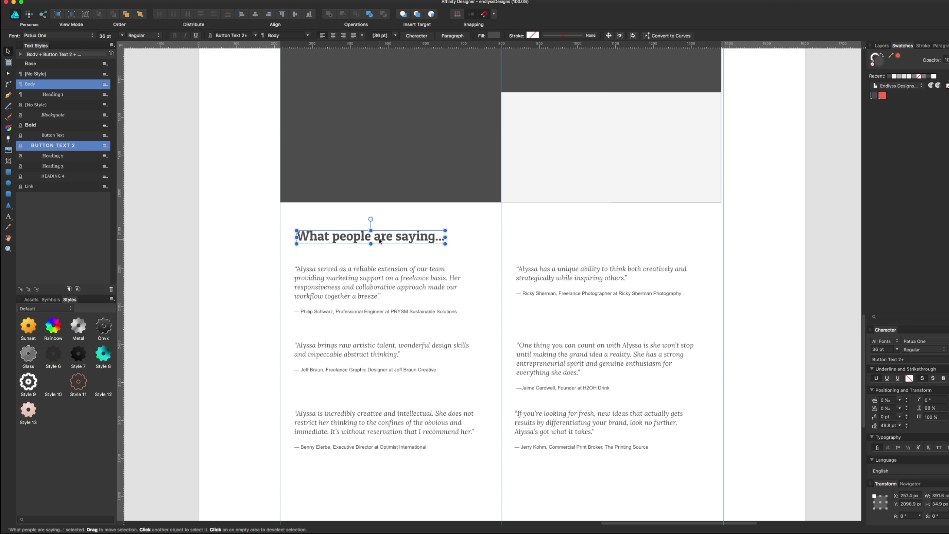
drag(380, 240, 526, 241)
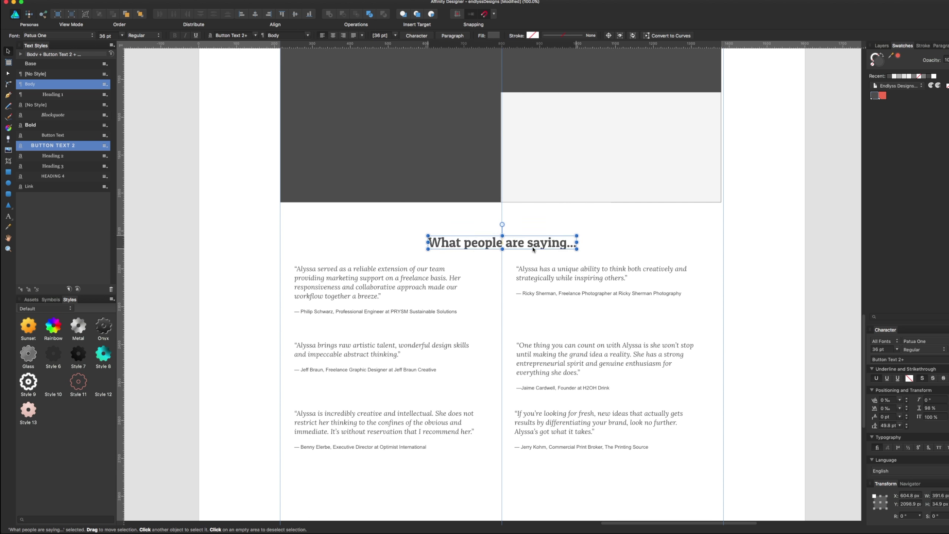
drag(527, 241, 530, 250)
Lower the testimonial quote rows to space them further apart vertically
click(564, 279)
shift+click(443, 284)
drag(443, 283, 444, 290)
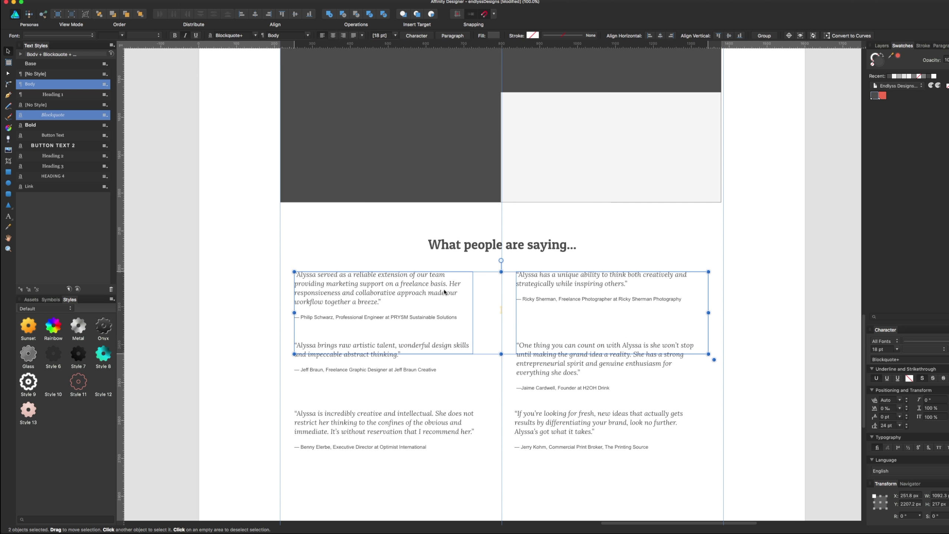
click(606, 384)
shift+click(444, 371)
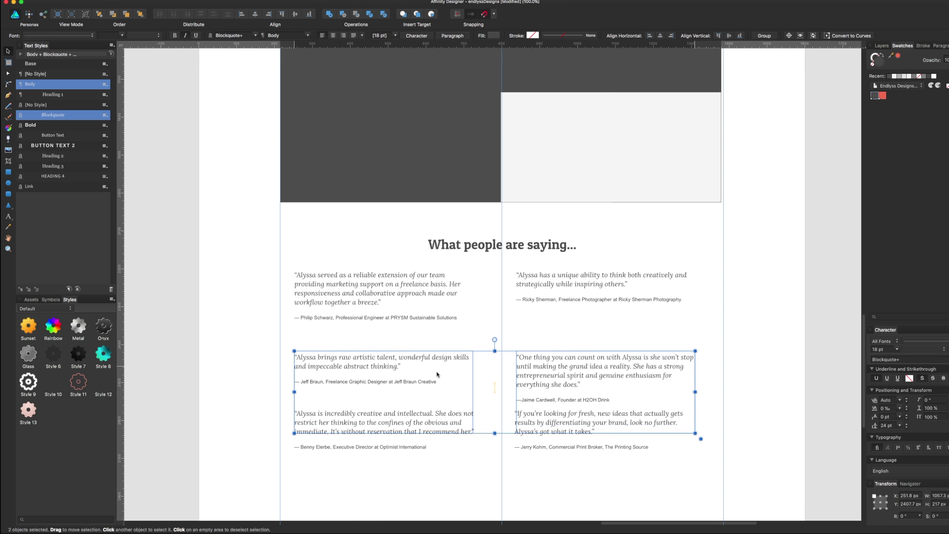
drag(444, 371, 444, 383)
scroll(434, 336, down, 5)
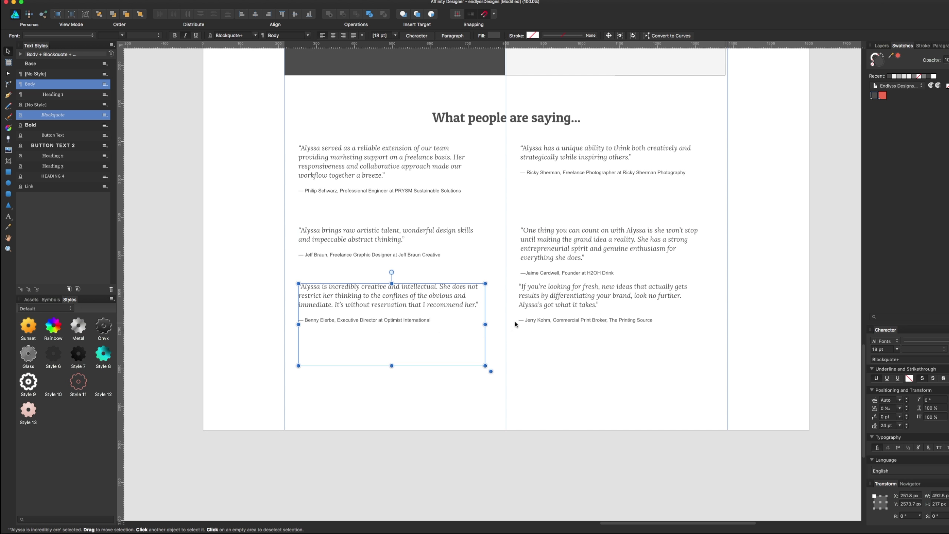
mouse_move(556, 308)
mouse_down()
mouse_move(575, 362)
mouse_move(611, 329)
mouse_up()
click(582, 333)
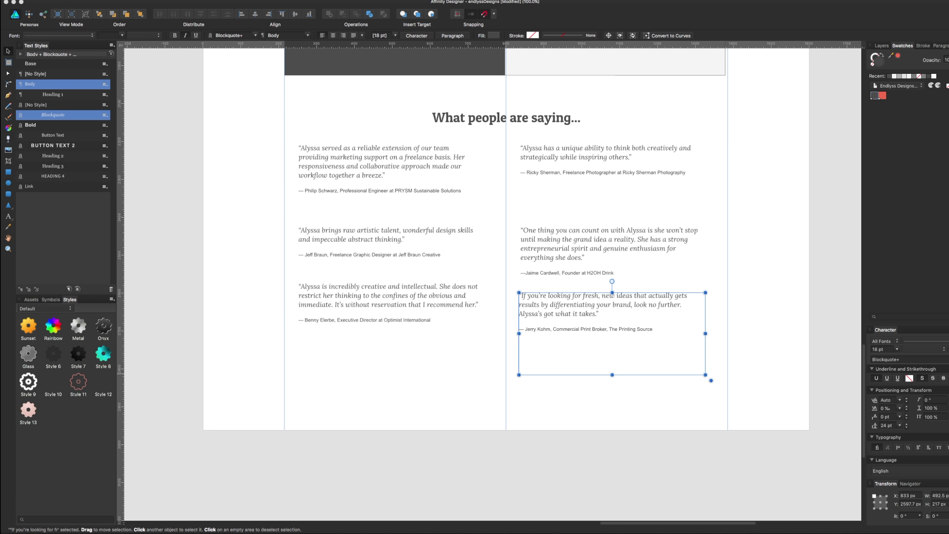
Move the middle-row testimonial quotes up to close the gap
click(753, 352)
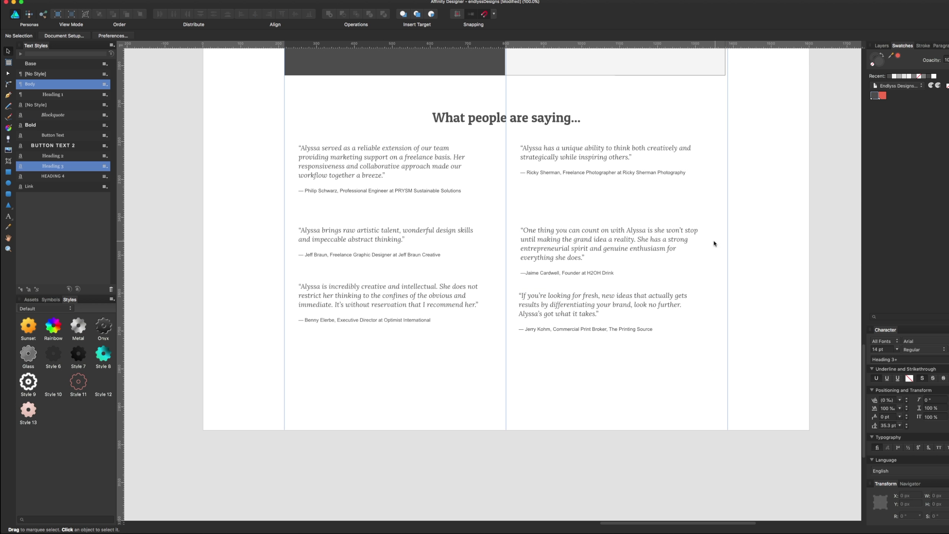
click(632, 258)
double_click(596, 247)
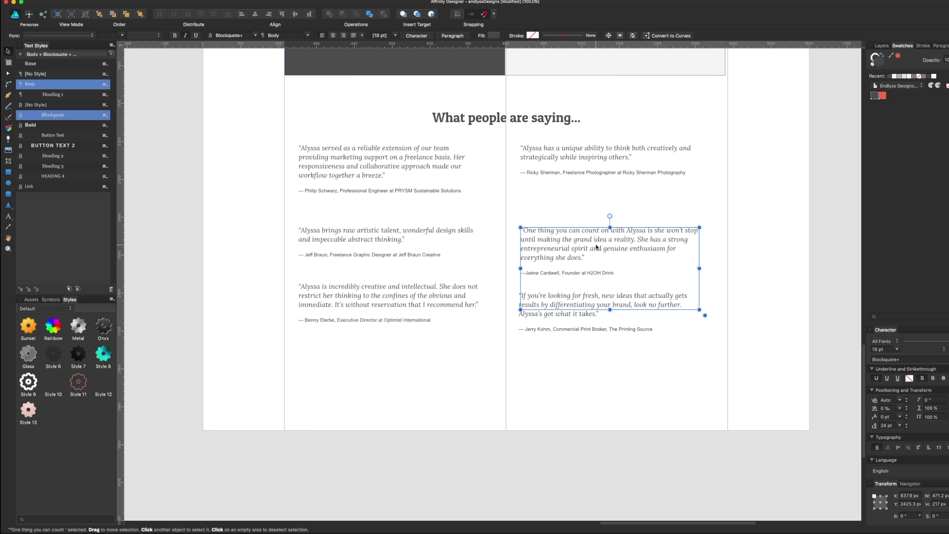
shift+click(451, 235)
drag(448, 236, 448, 232)
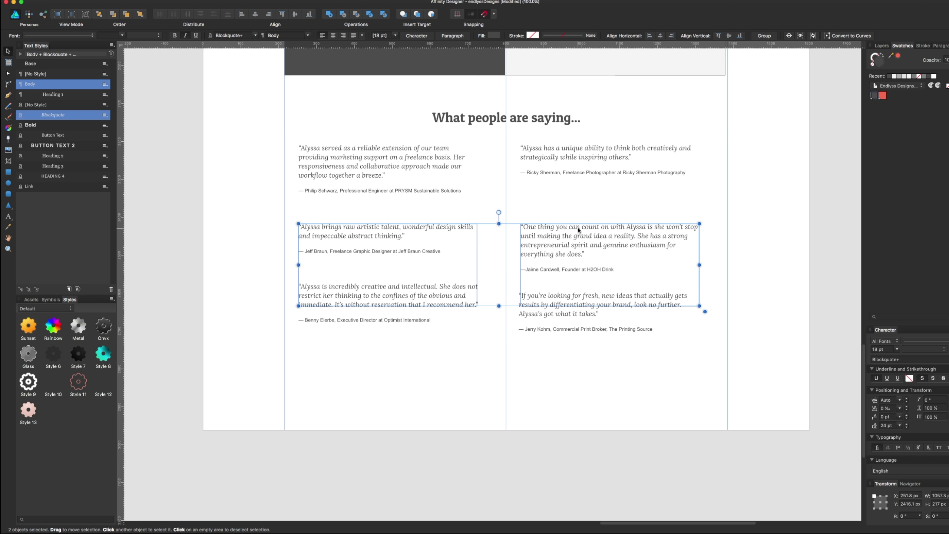
drag(578, 231, 578, 223)
Move the top-row quotes up and nudge them slightly right
click(434, 168)
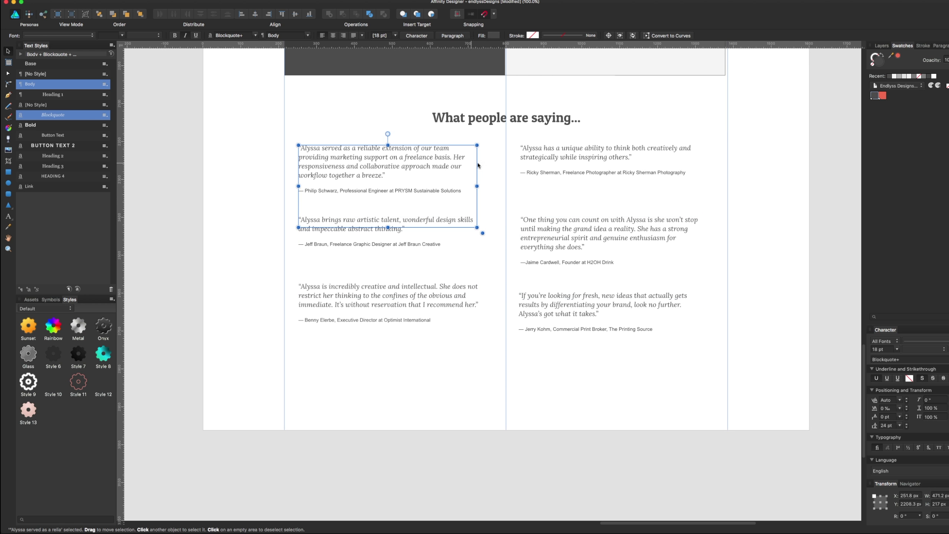
shift+click(537, 164)
drag(416, 166, 409, 161)
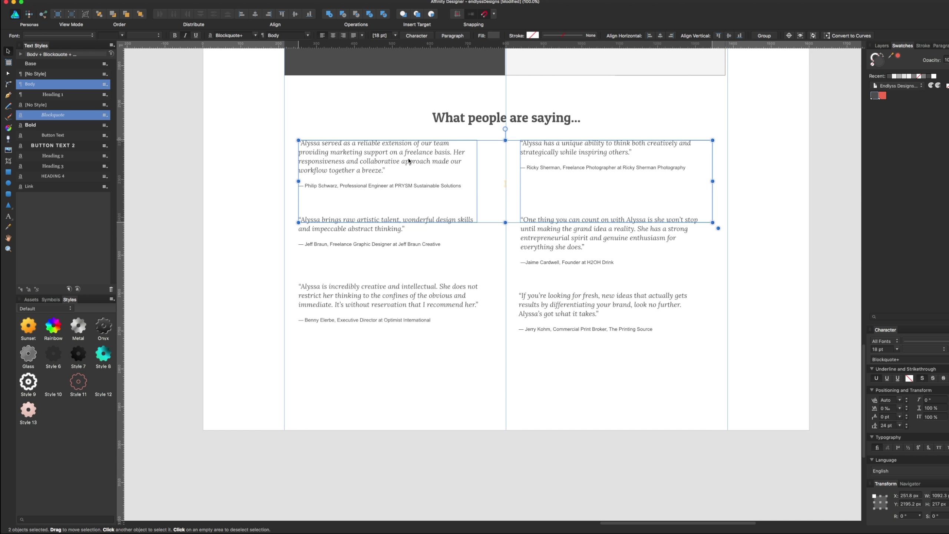
key(Right)
key(Right)
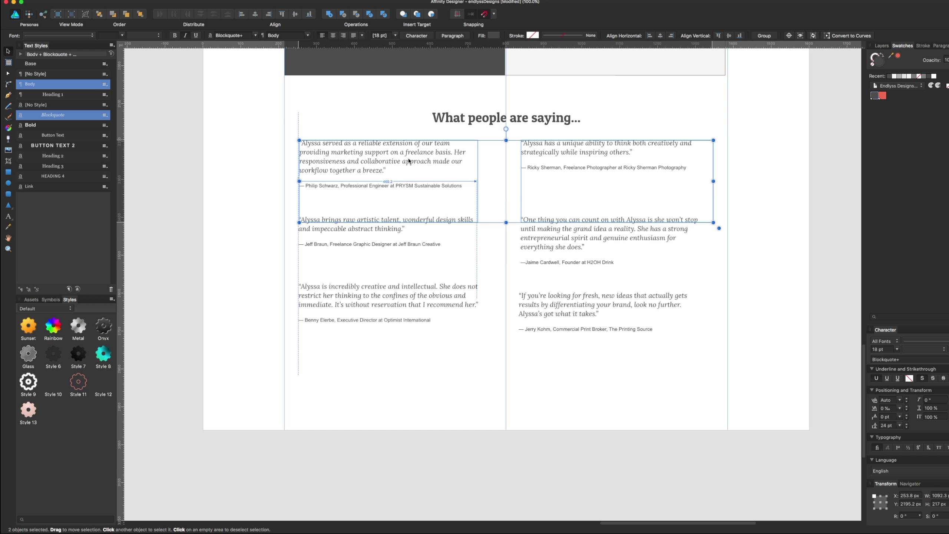
Top-align the two bottom-row quotes and lower them slightly
click(415, 279)
click(421, 304)
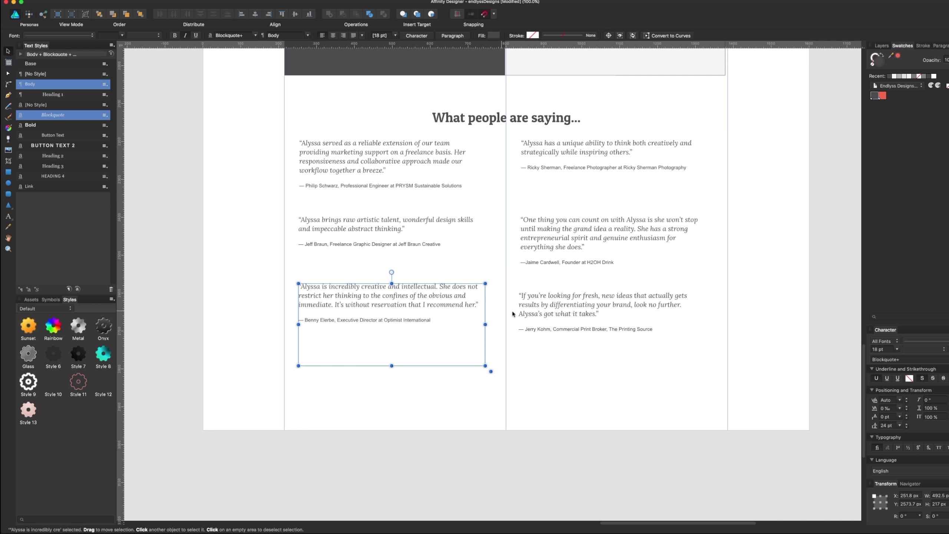
shift+click(541, 314)
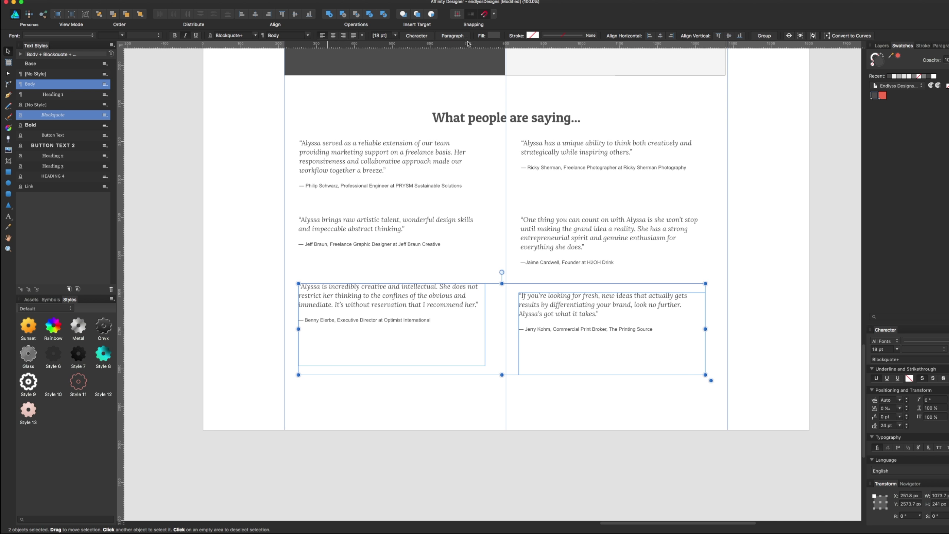
click(718, 35)
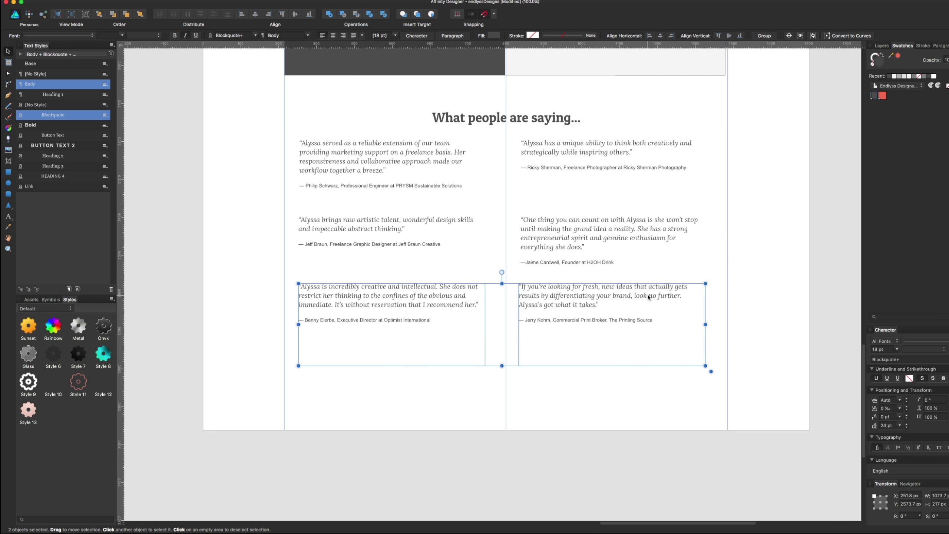
drag(648, 297, 649, 305)
Shift the right-column testimonial quotes left so they share one left edge
click(682, 262)
scroll(682, 261, up, 3)
scroll(682, 261, right, 2)
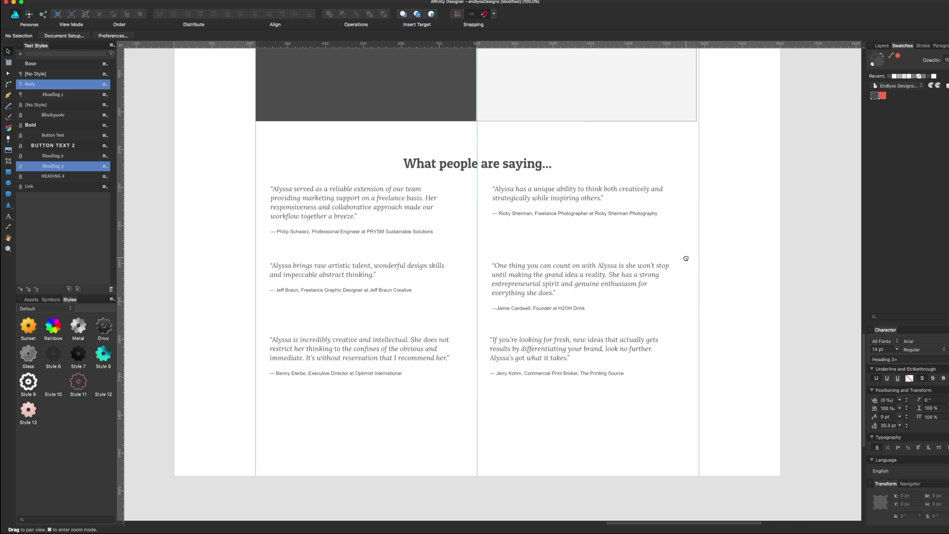
click(603, 282)
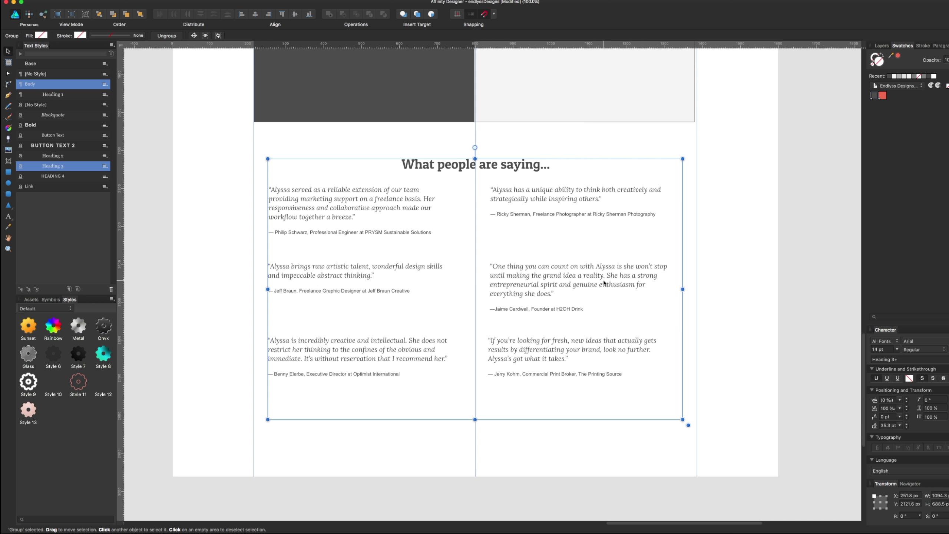
double_click(603, 282)
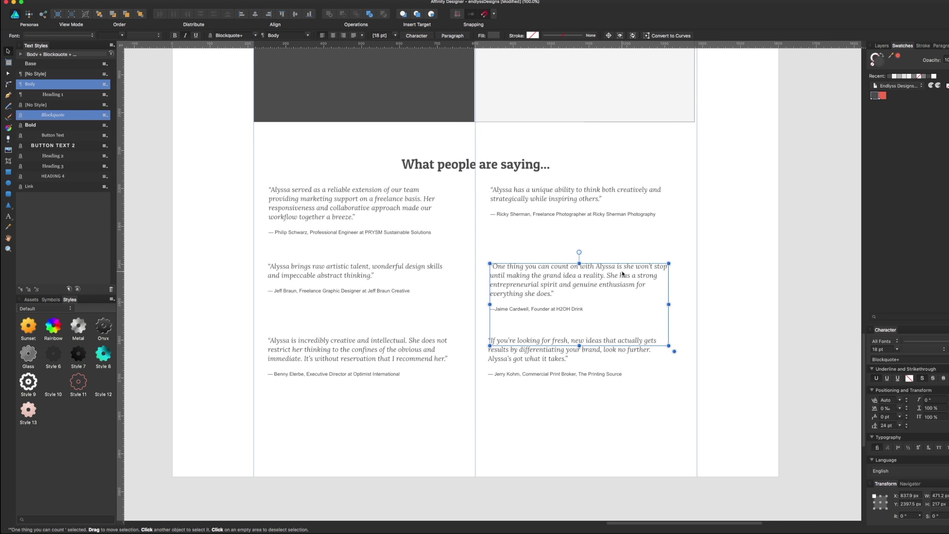
click(585, 348)
drag(597, 351, 593, 351)
click(590, 221)
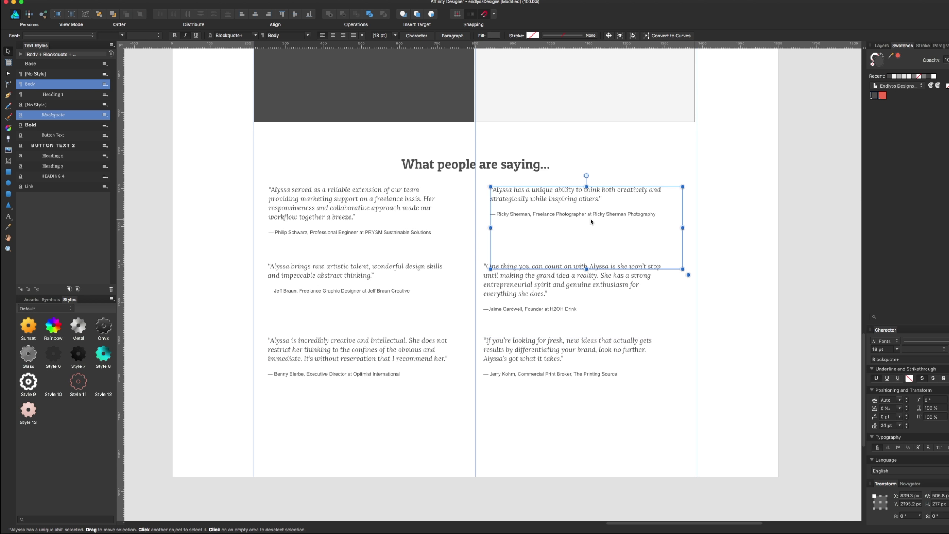
drag(600, 213, 593, 213)
Move the three left-column quotes about 28 px right together
click(389, 210)
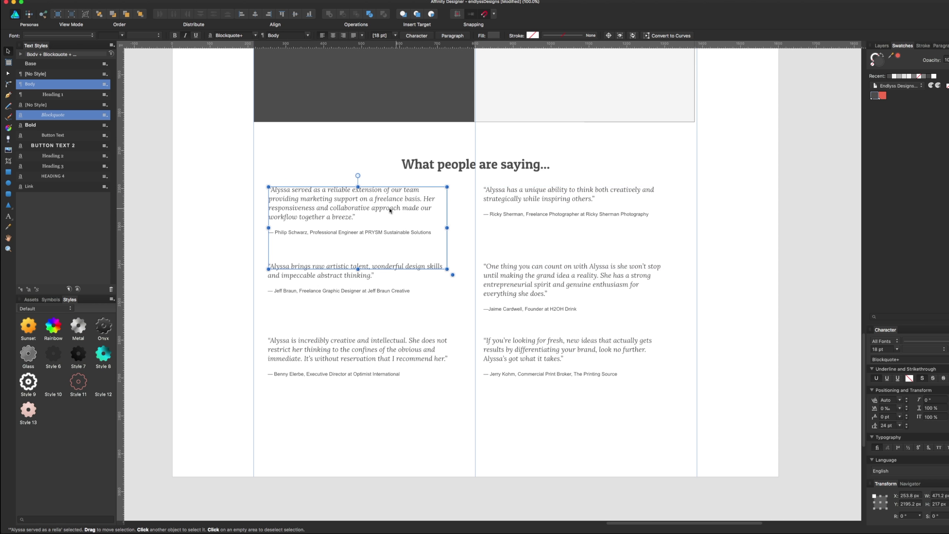
shift+click(358, 277)
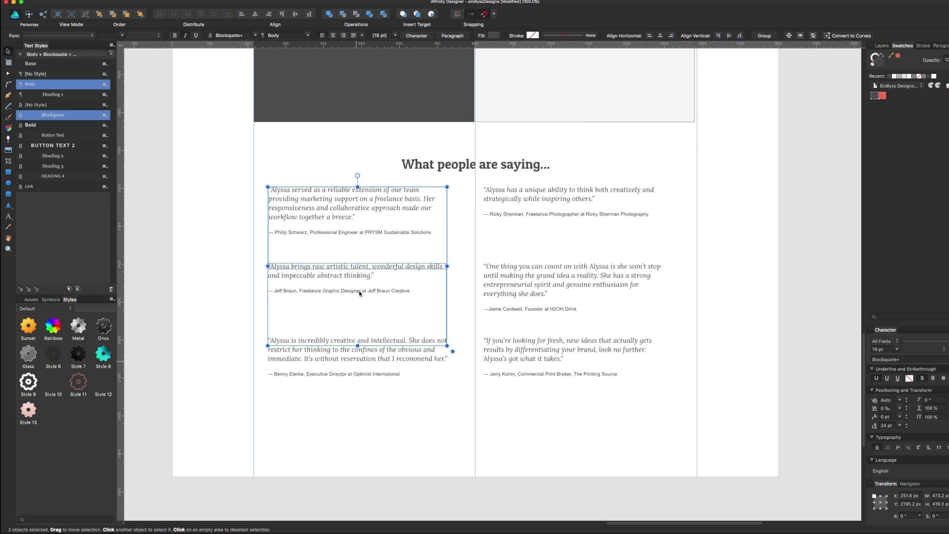
shift+click(356, 360)
drag(365, 323, 376, 351)
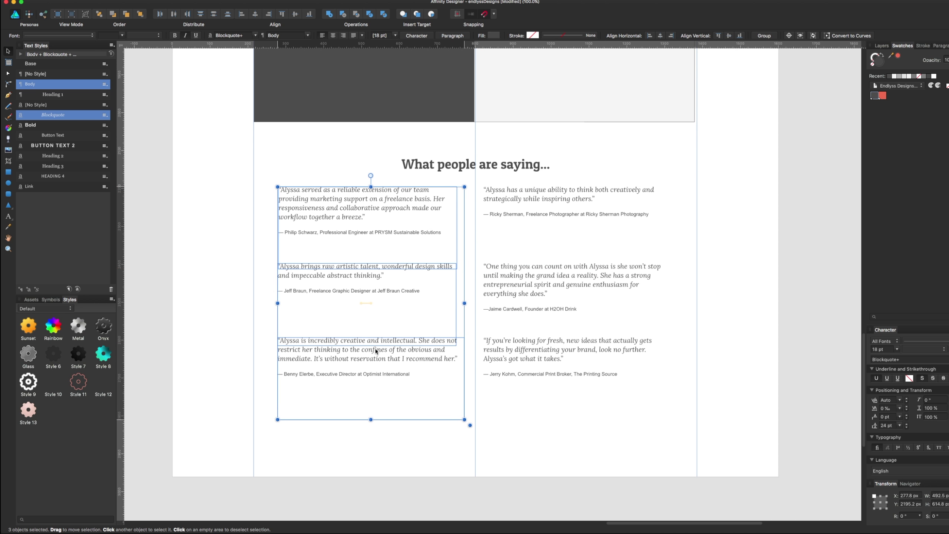
click(697, 312)
drag(696, 311, 690, 403)
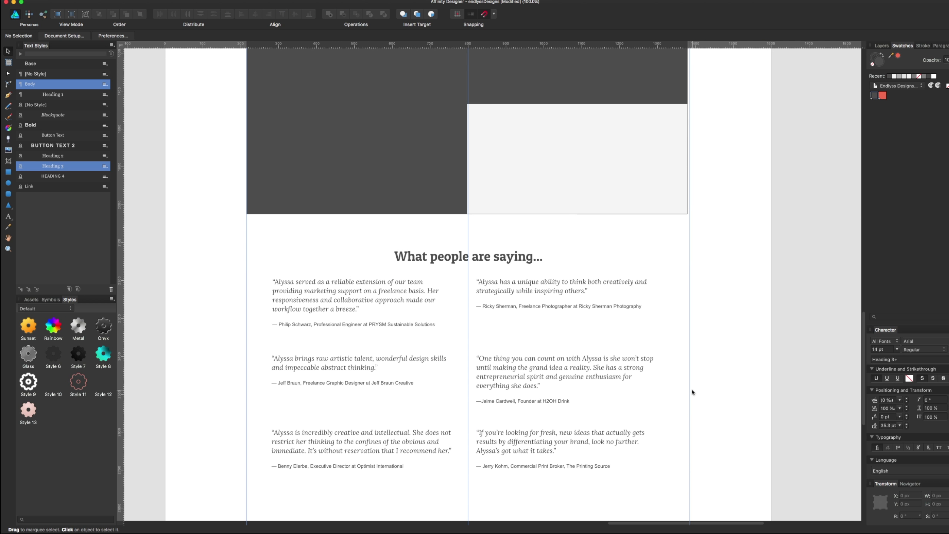
Review the Wireframe artboard and the 'Get inside my process' group
scroll(553, 183, up, 10)
scroll(430, 222, up, 8)
scroll(358, 346, up, 6)
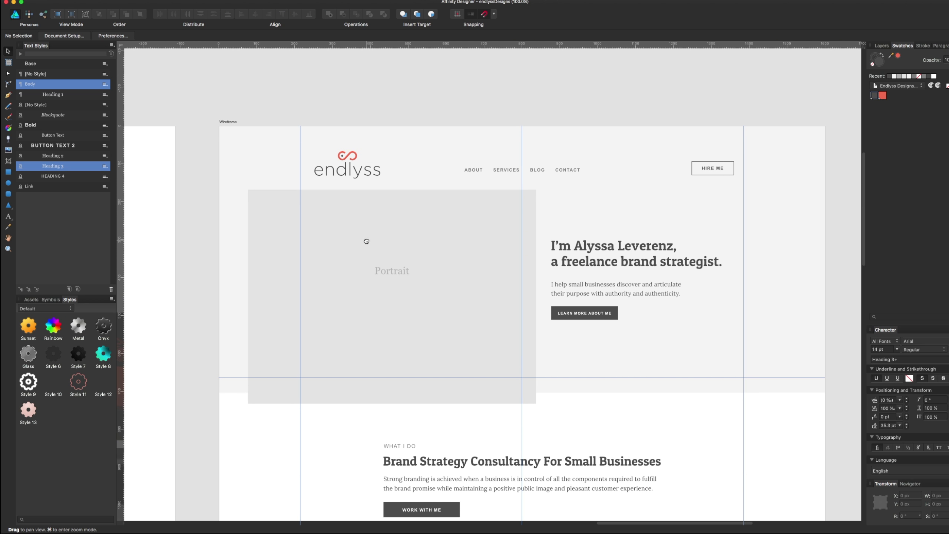
click(228, 121)
scroll(408, 267, down, 15)
scroll(407, 267, down, 15)
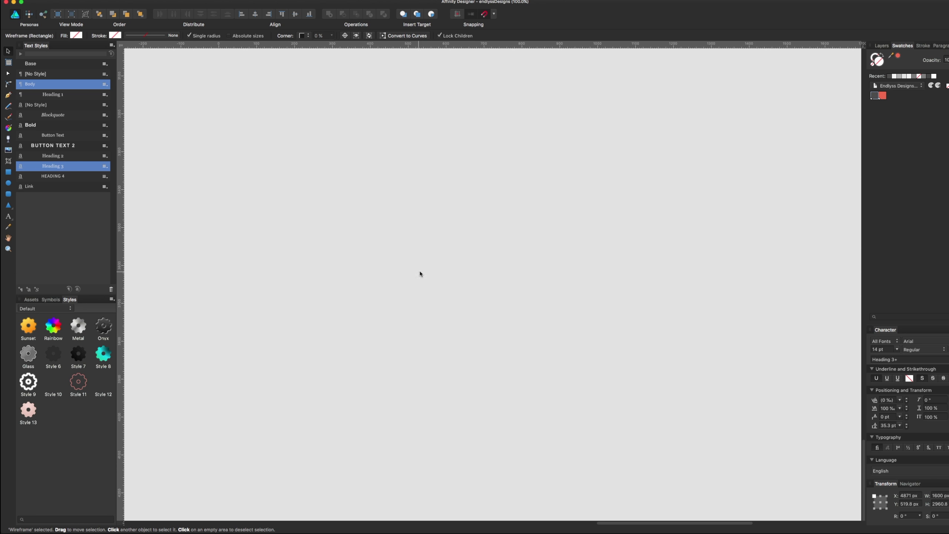
scroll(528, 295, up, 5)
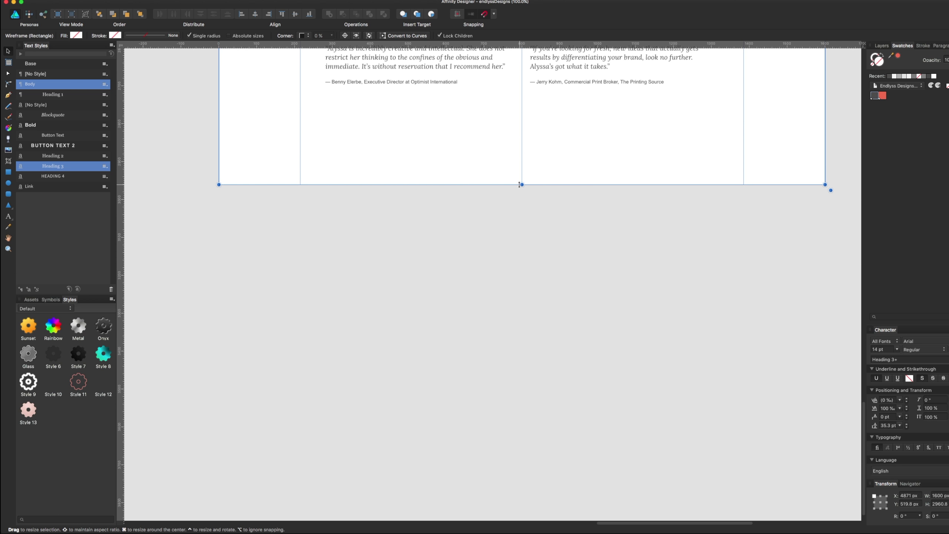
drag(521, 184, 516, 424)
scroll(646, 364, up, 10)
scroll(629, 303, up, 3)
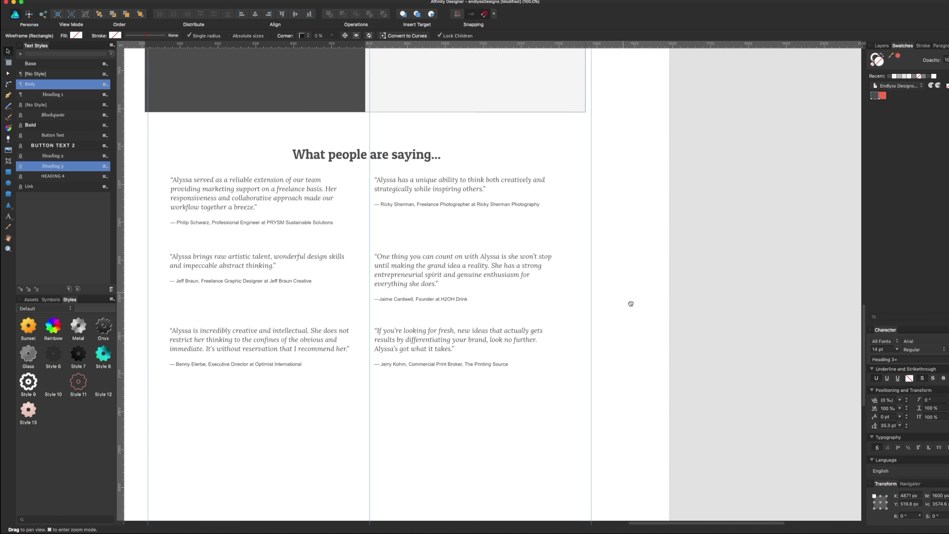
scroll(667, 281, up, 4)
scroll(667, 281, left, 3)
click(666, 281)
scroll(602, 224, up, 6)
scroll(601, 224, left, 1)
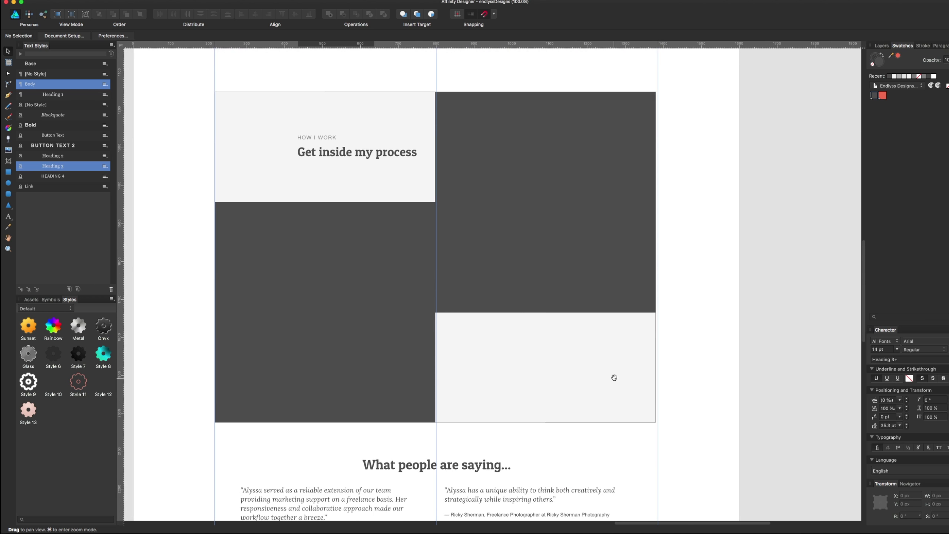
click(623, 361)
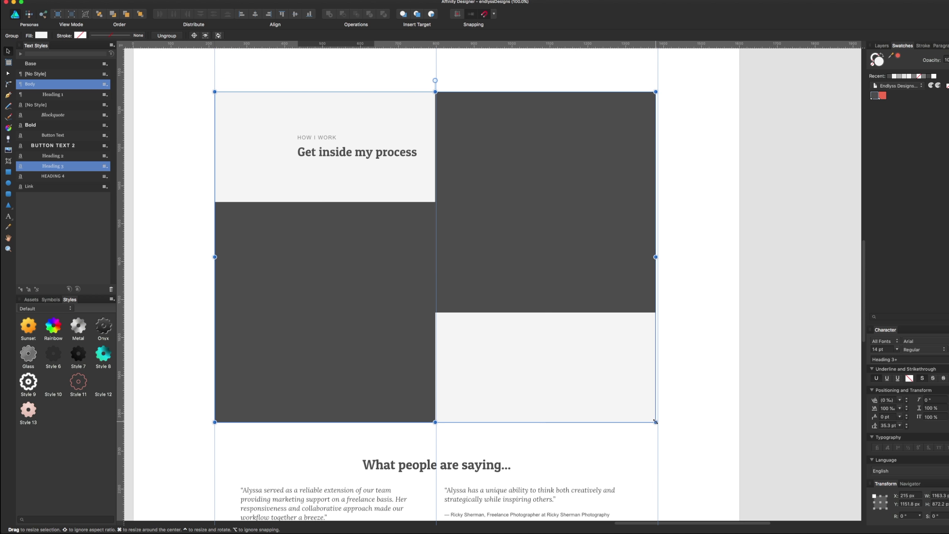
click(664, 170)
Give the light rectangle in the How I work section a recent outline colour
scroll(661, 225, up, 5)
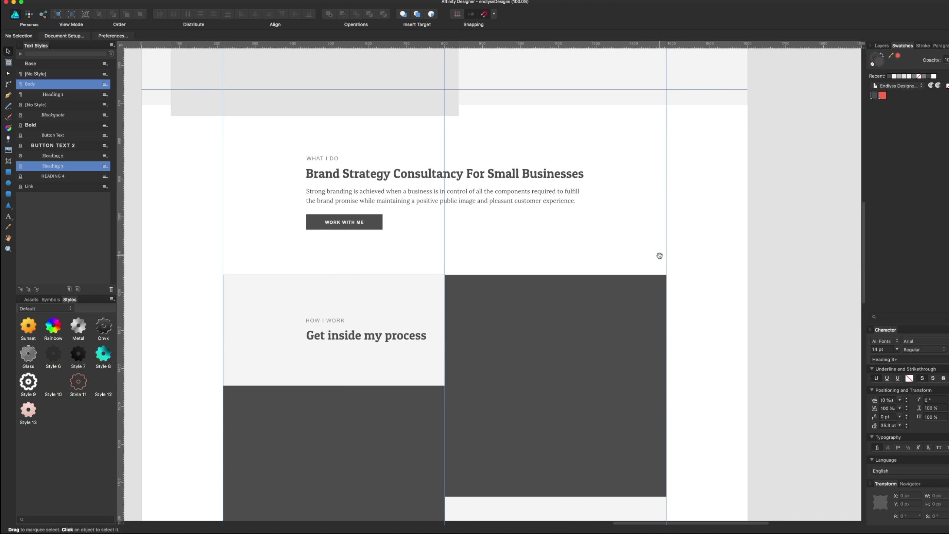
scroll(659, 256, up, 2)
scroll(540, 278, up, 5)
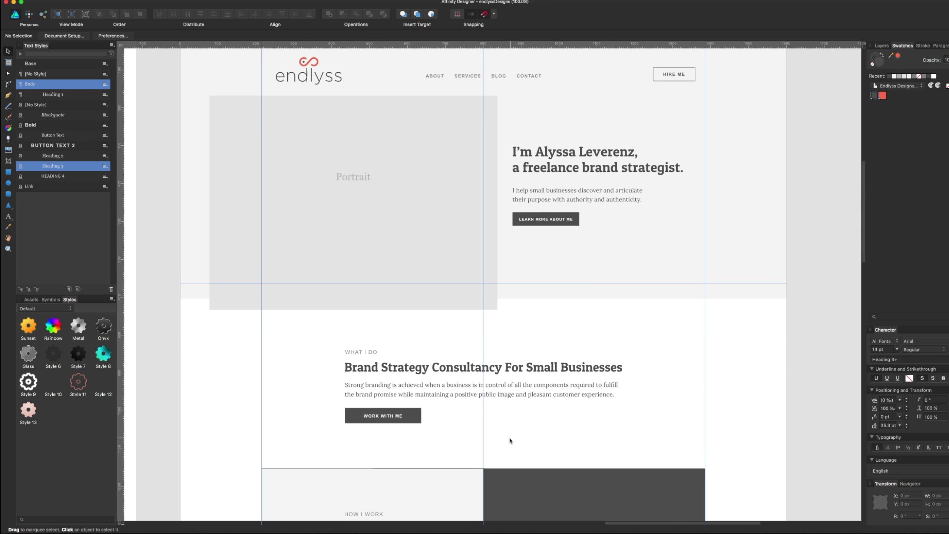
scroll(509, 440, down, 5)
scroll(510, 440, down, 10)
click(559, 336)
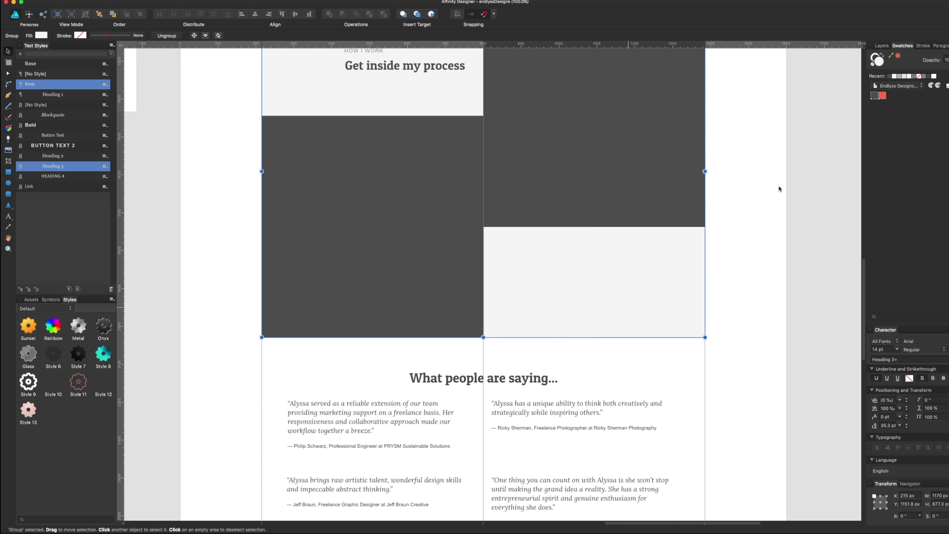
double_click(693, 281)
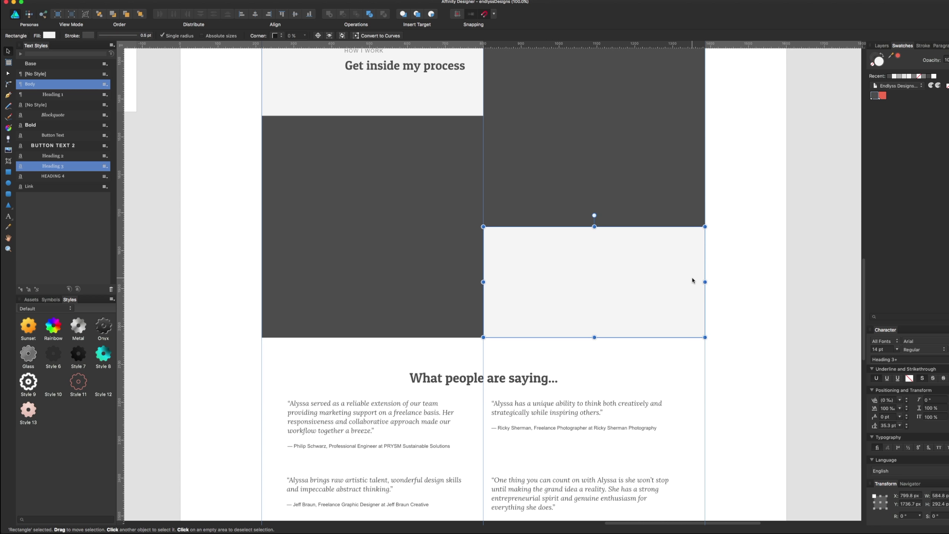
click(870, 60)
click(902, 77)
click(829, 165)
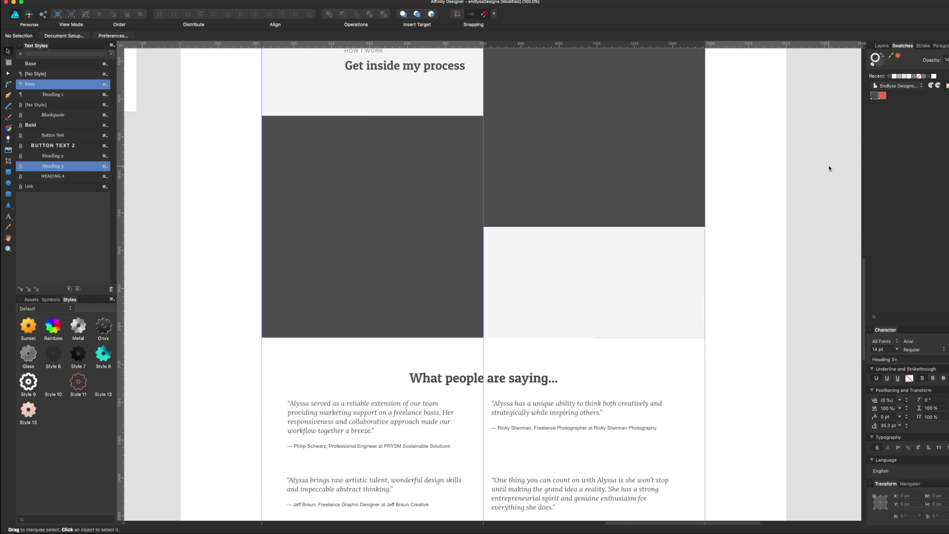
Apply the same recent outline colour to the left light-grey How I work rectangle
scroll(760, 169, up, 2)
scroll(451, 299, up, 8)
click(445, 305)
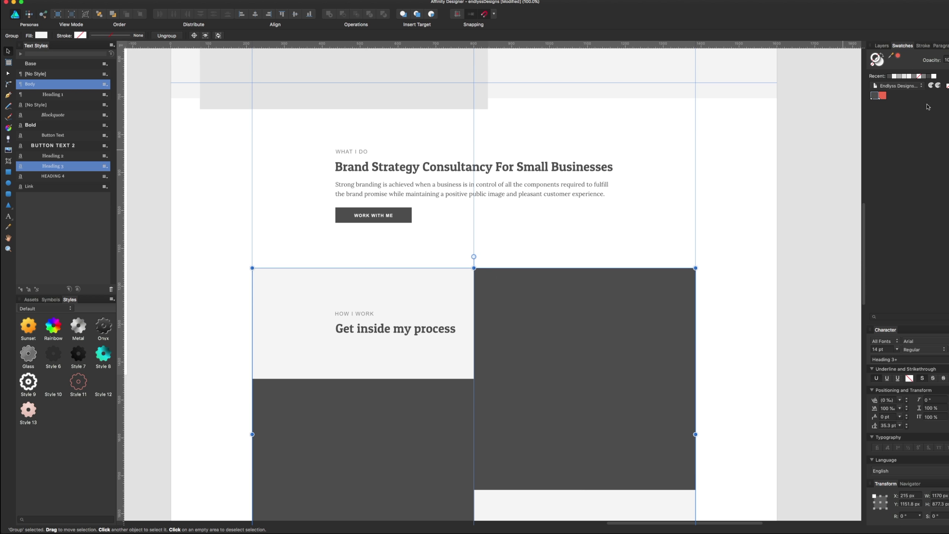
double_click(459, 281)
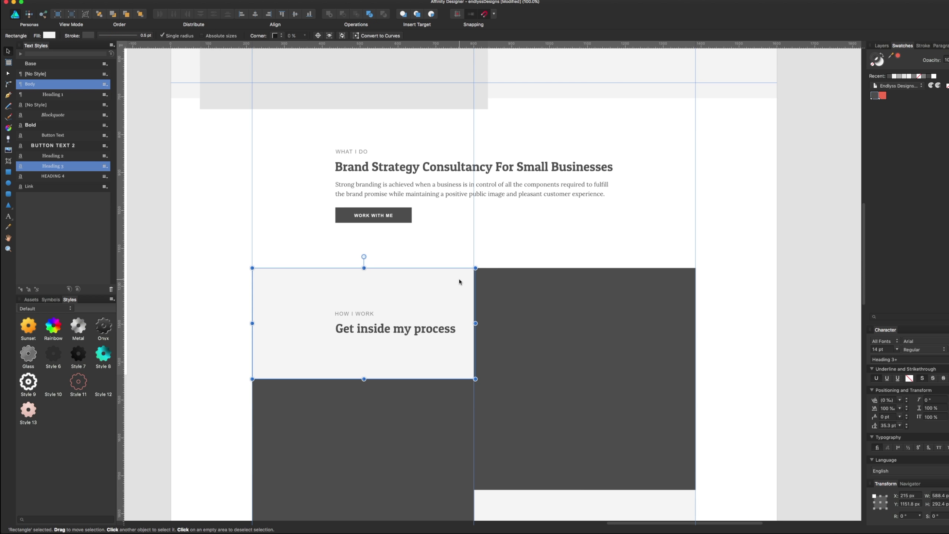
click(908, 77)
click(768, 260)
Check the testimonials group and 'What people are saying…' heading, then save the document
scroll(741, 330, down, 5)
scroll(722, 311, down, 3)
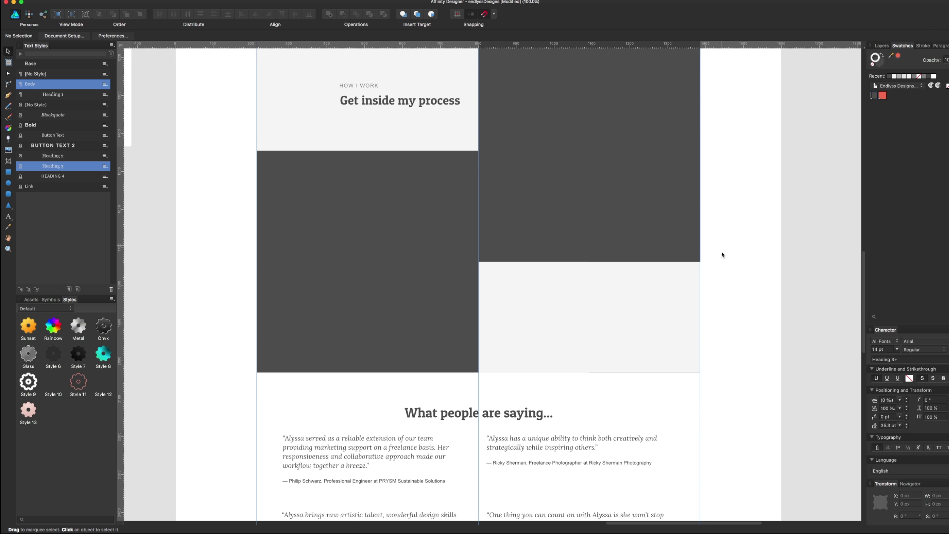
scroll(721, 255, down, 3)
click(621, 356)
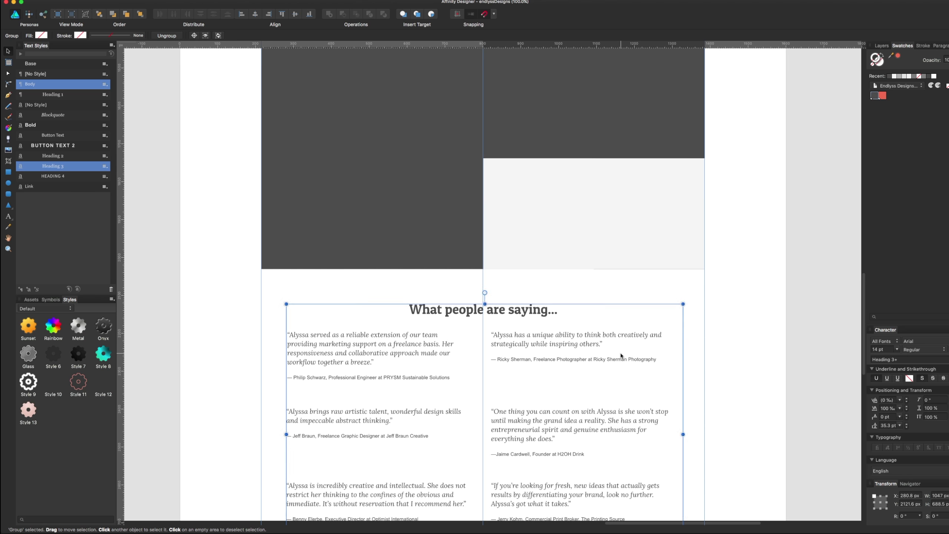
scroll(621, 356, down, 5)
scroll(660, 206, down, 1)
scroll(705, 170, up, 3)
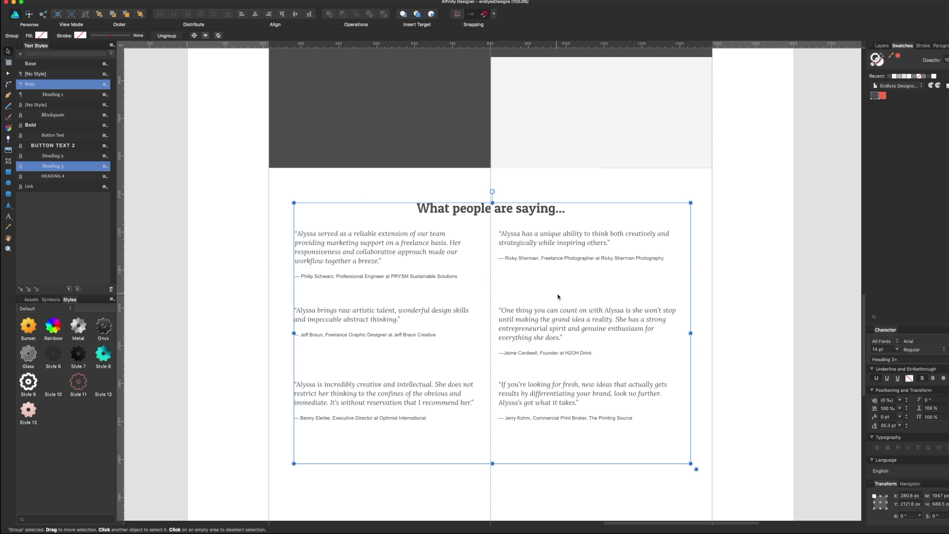
scroll(573, 198, up, 2)
double_click(532, 248)
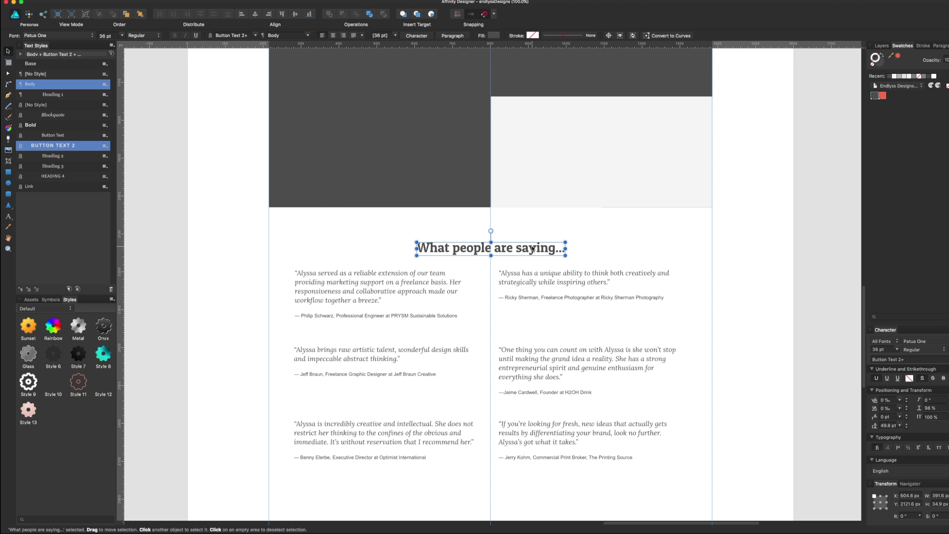
click(601, 243)
scroll(595, 318, up, 6)
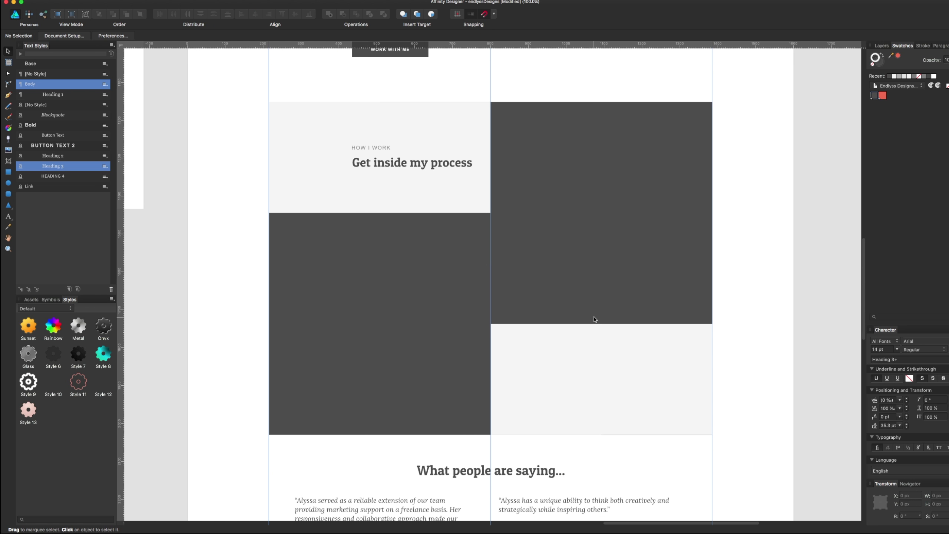
key(super+s)
Extend the Portrait placeholder's bottom edge about 60 px down
scroll(587, 308, up, 3)
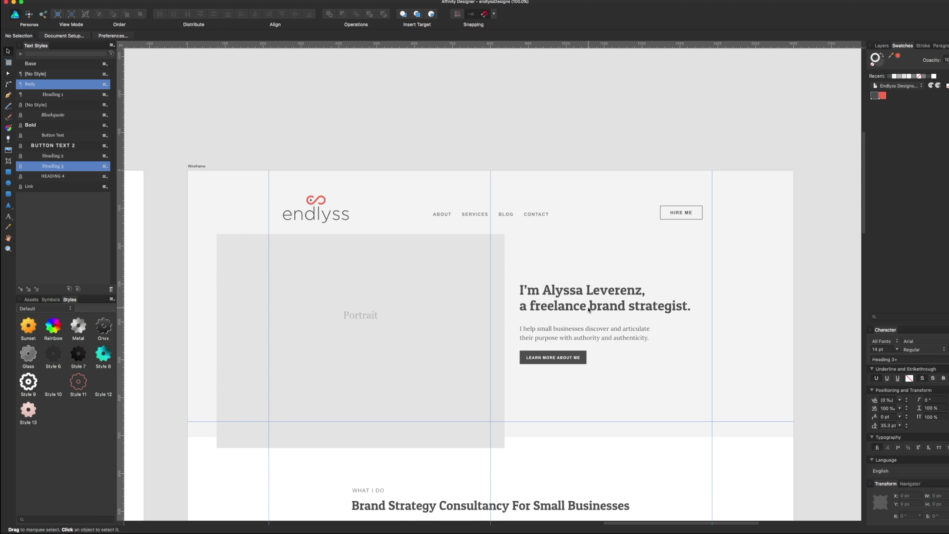
scroll(587, 309, down, 8)
scroll(587, 312, down, 5)
scroll(541, 284, up, 6)
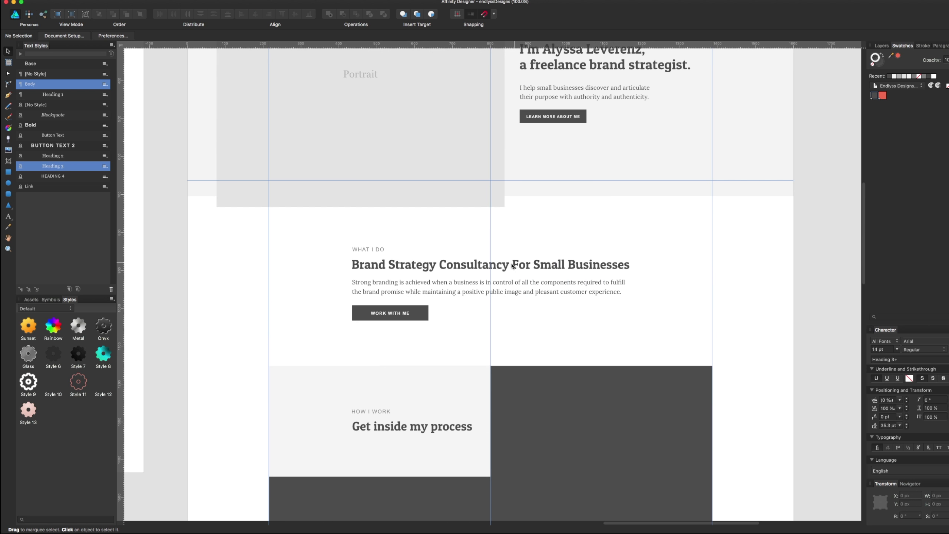
click(359, 192)
drag(360, 207, 360, 229)
click(609, 226)
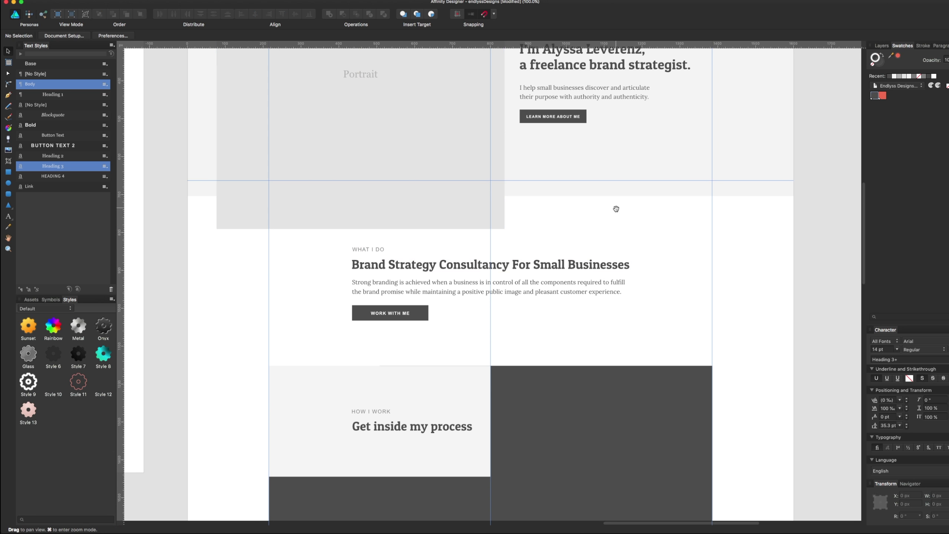
Scroll through the page to review the testimonial text frames
scroll(616, 262, up, 3)
scroll(614, 330, down, 2)
scroll(614, 327, down, 4)
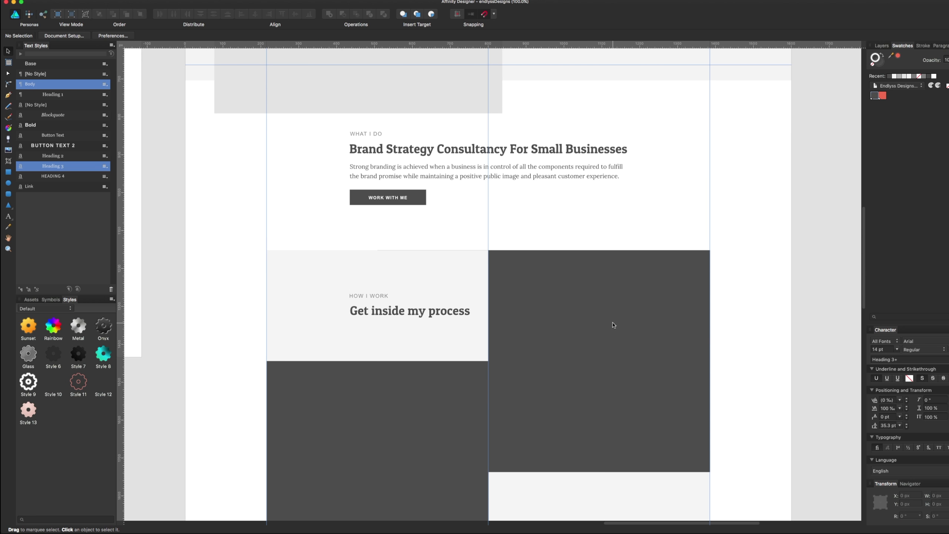
scroll(614, 325, down, 4)
scroll(613, 325, down, 2)
scroll(613, 324, down, 3)
scroll(614, 323, down, 3)
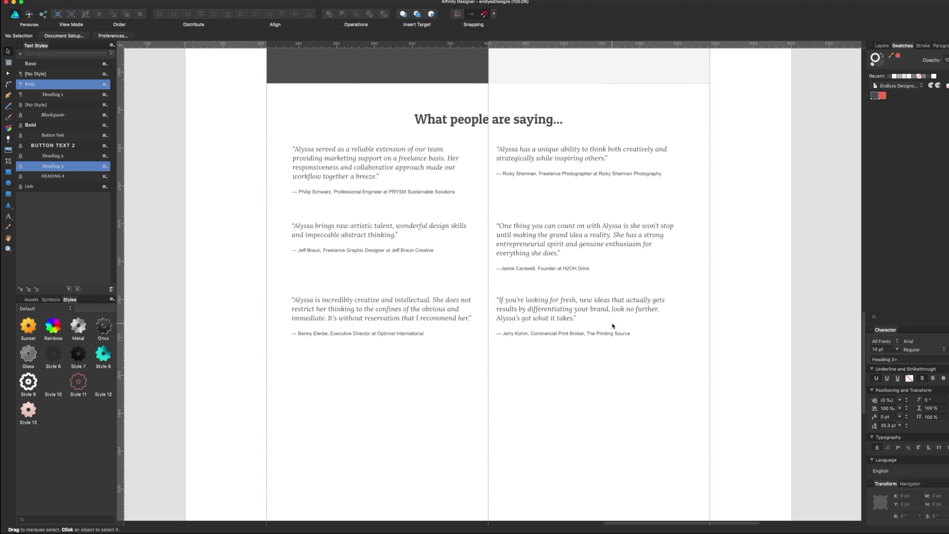
scroll(611, 324, down, 6)
scroll(607, 314, down, 3)
scroll(635, 284, up, 3)
scroll(643, 271, up, 6)
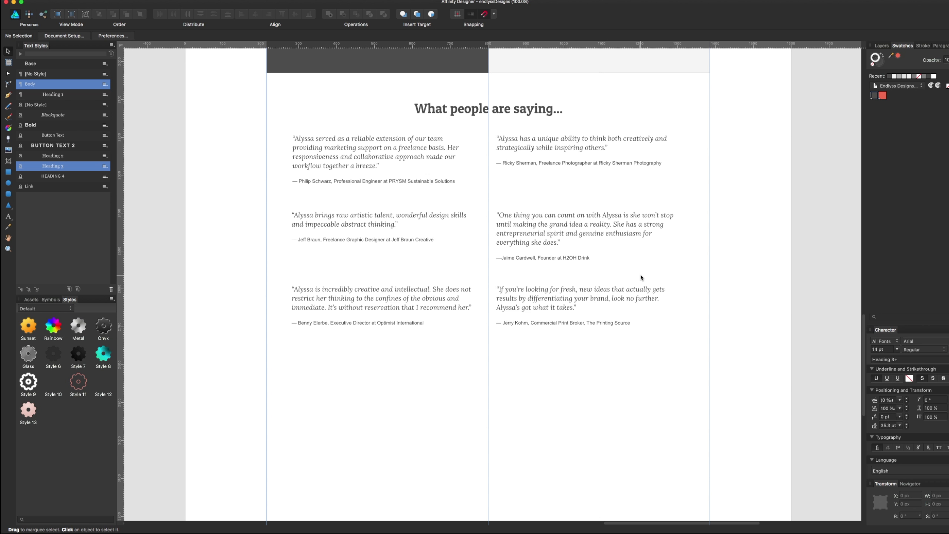
scroll(640, 275, up, 4)
click(679, 287)
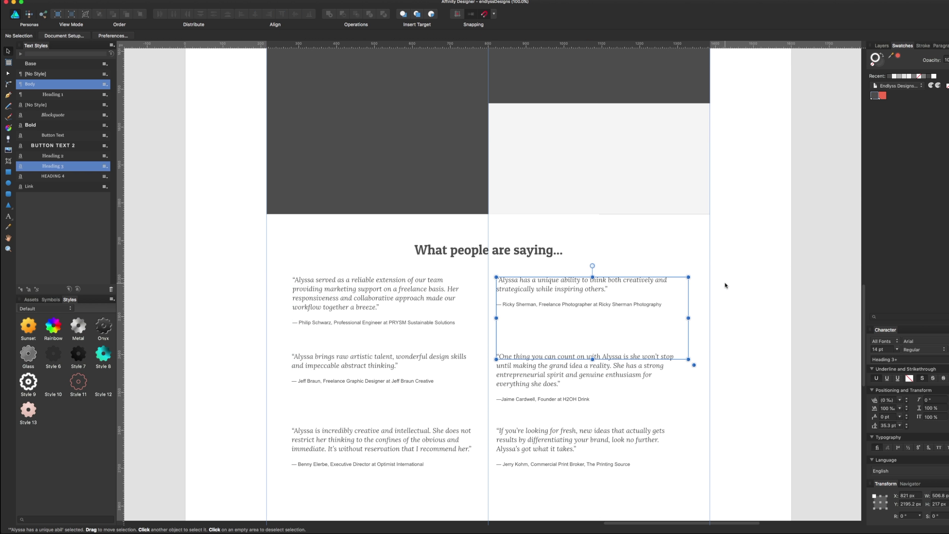
click(732, 328)
drag(734, 339, 698, 108)
scroll(719, 179, up, 2)
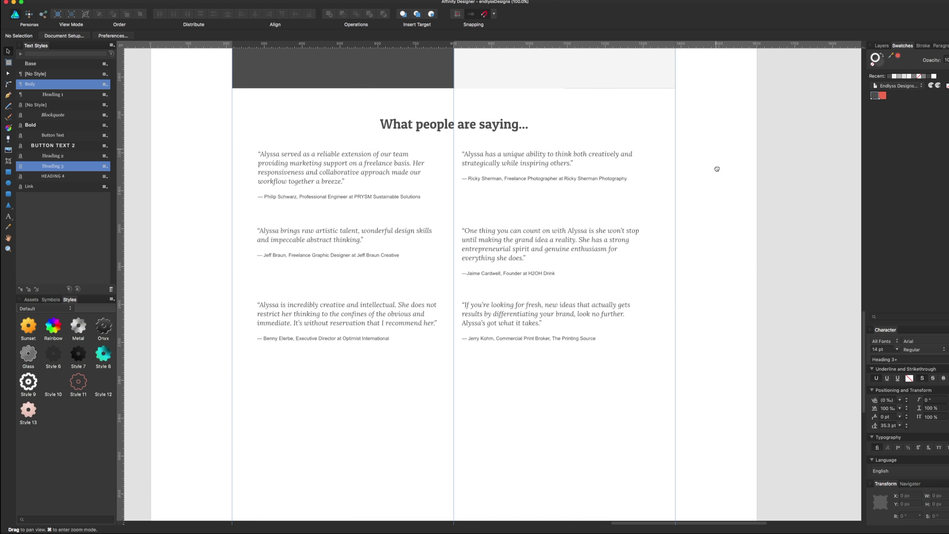
scroll(715, 205, up, 4)
scroll(721, 287, up, 4)
scroll(736, 338, up, 3)
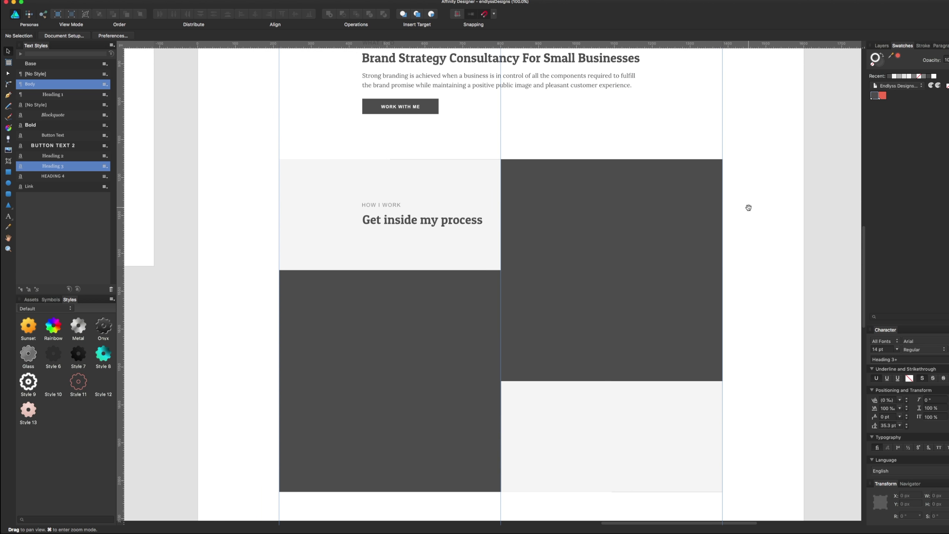
scroll(747, 191, up, 3)
Inspect the How I work group and 'Get inside my process' heading, then switch applications
click(439, 324)
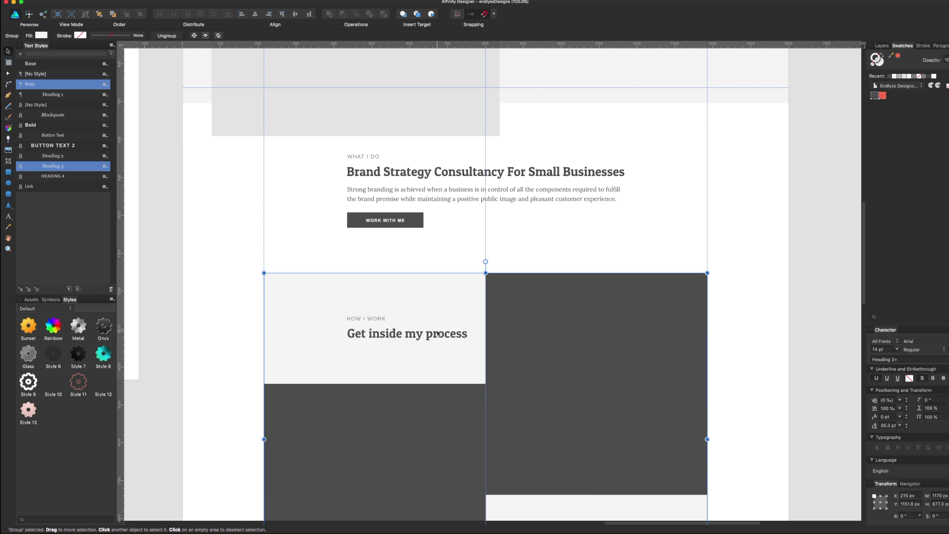
click(435, 334)
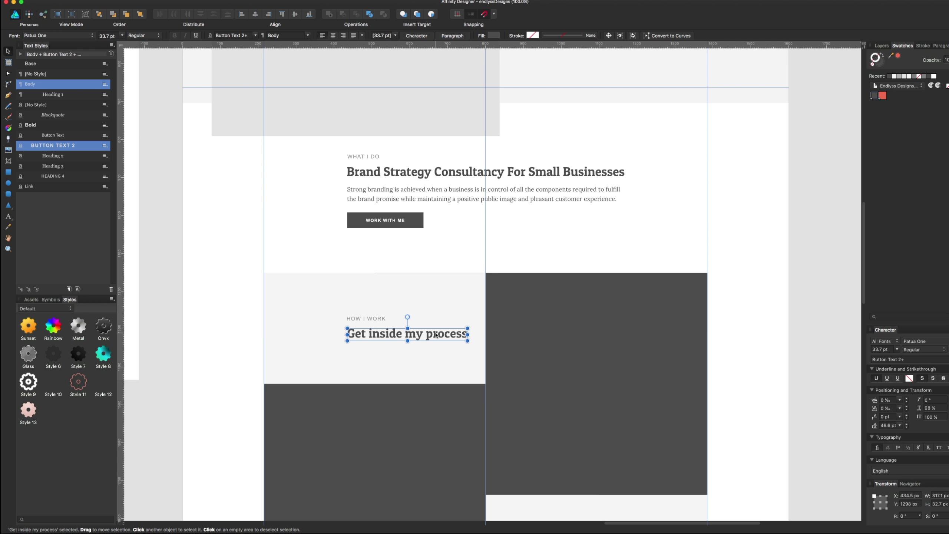
click(753, 205)
scroll(731, 239, up, 1)
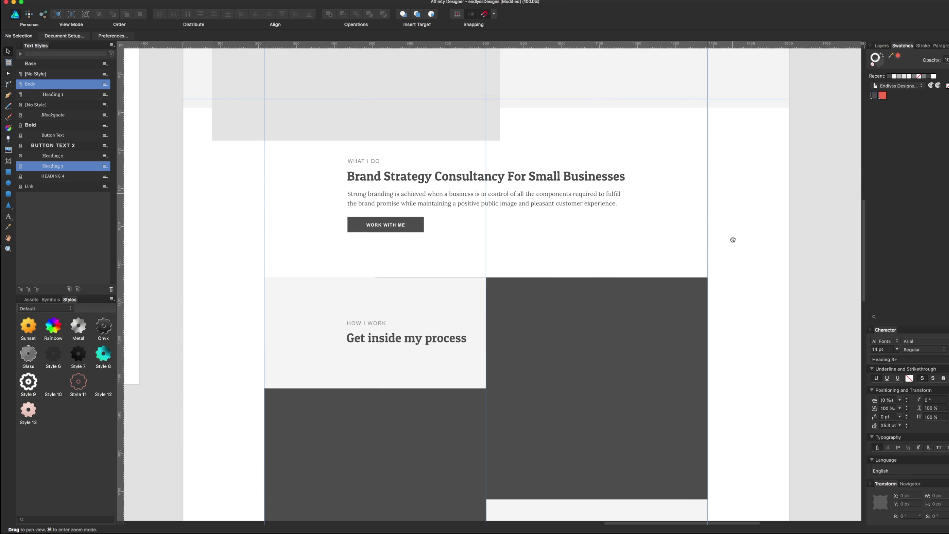
scroll(732, 239, up, 5)
scroll(726, 413, down, 5)
scroll(735, 186, down, 5)
scroll(728, 173, down, 3)
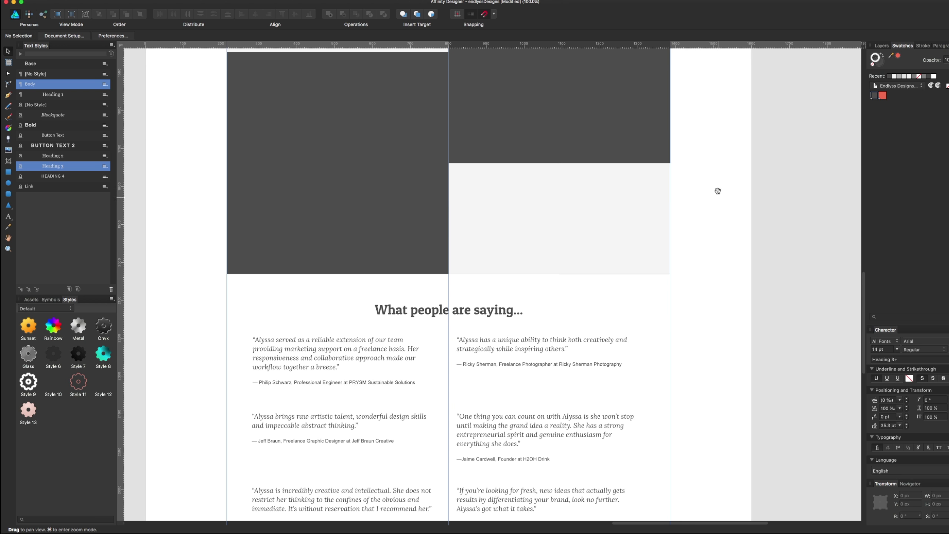
scroll(716, 194, down, 4)
scroll(713, 200, down, 1)
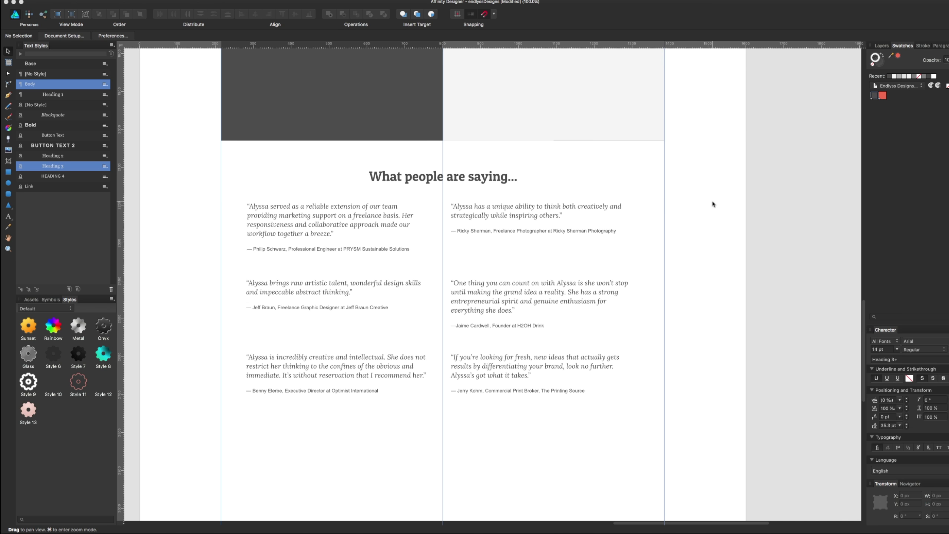
scroll(446, 322, down, 5)
scroll(451, 307, up, 5)
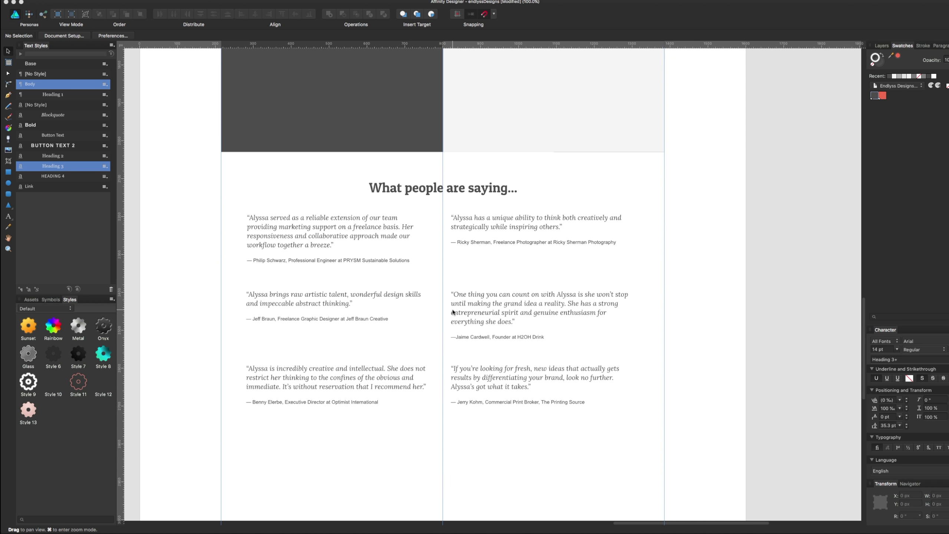
key(super+Tab)
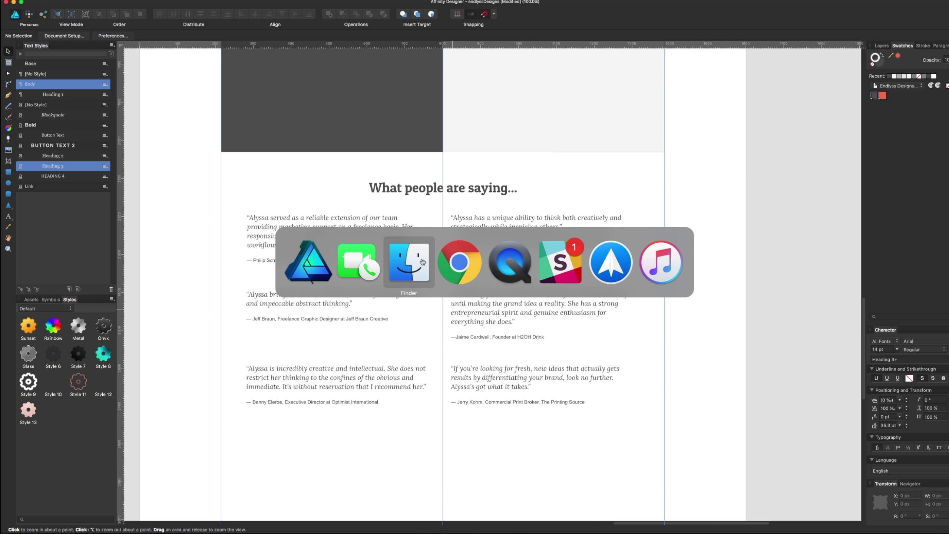
click(464, 265)
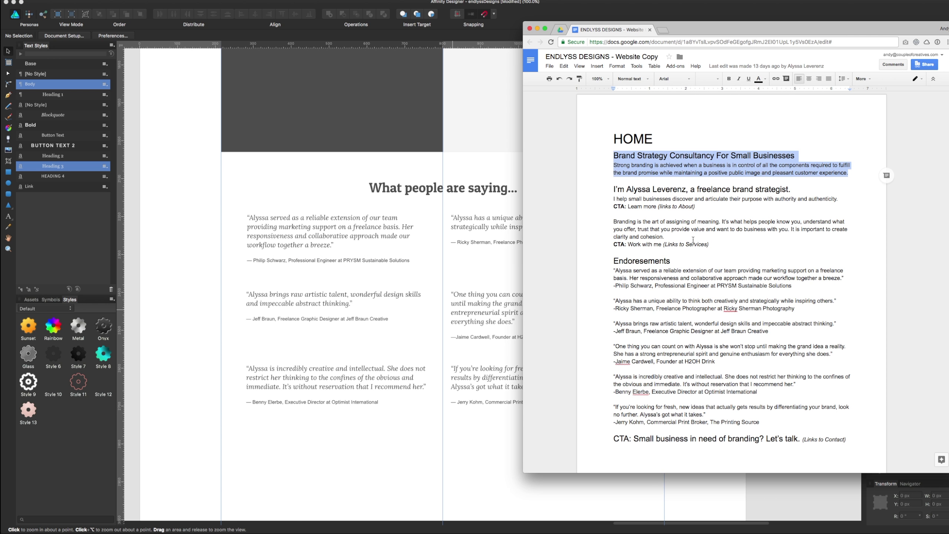
click(712, 260)
scroll(710, 269, down, 5)
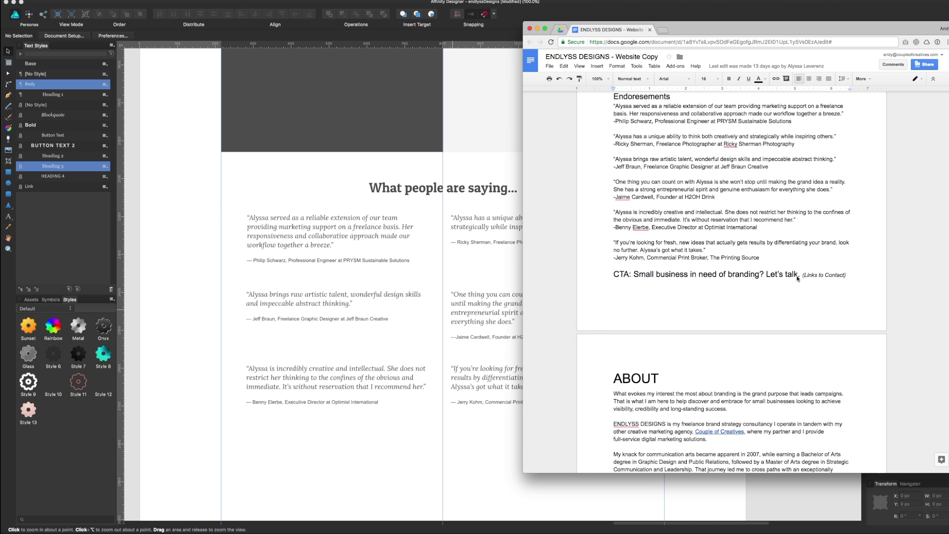
drag(797, 274, 614, 275)
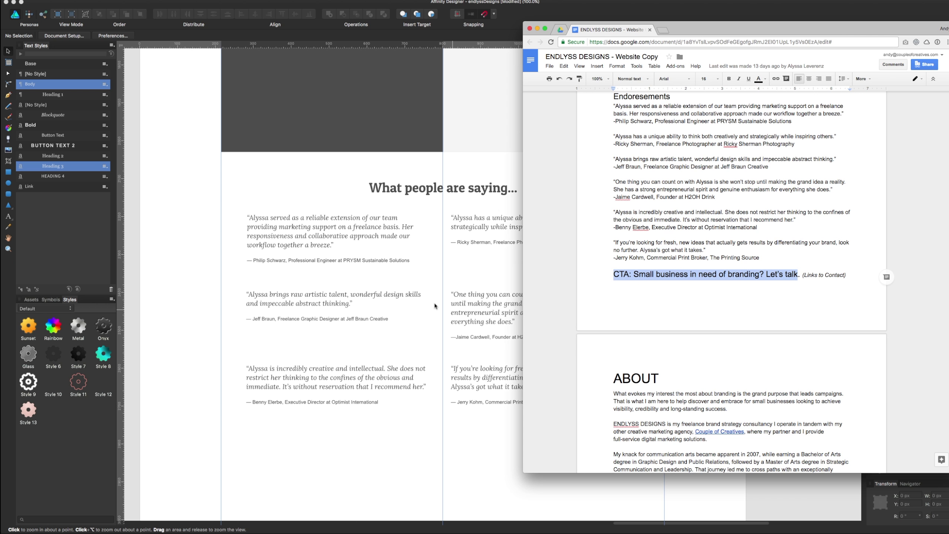
scroll(695, 211, up, 5)
scroll(694, 216, down, 1)
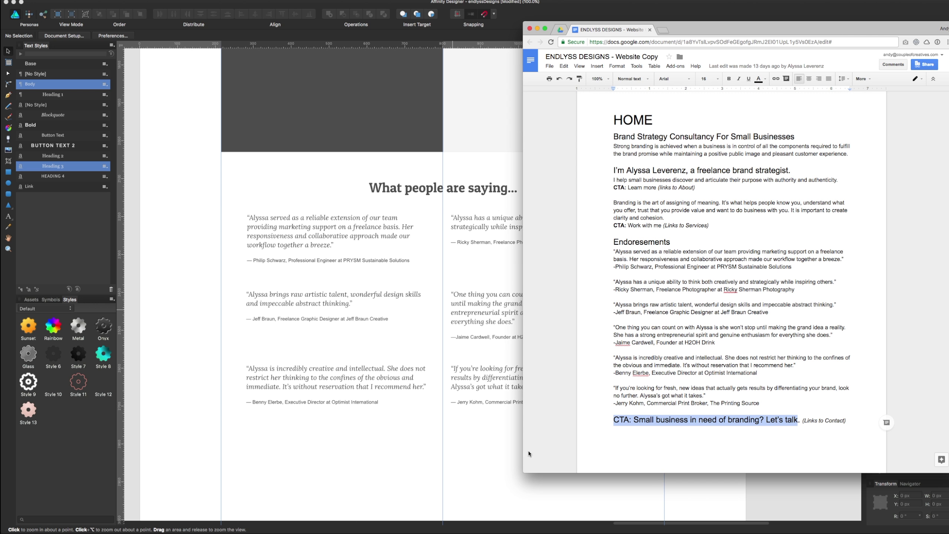
click(473, 417)
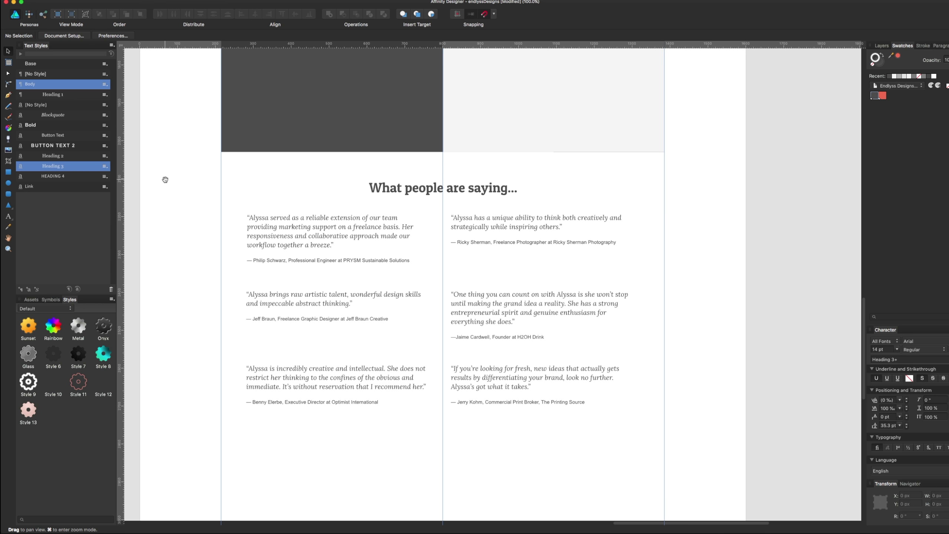
Pan around the page and select the testimonials group
scroll(294, 276, up, 5)
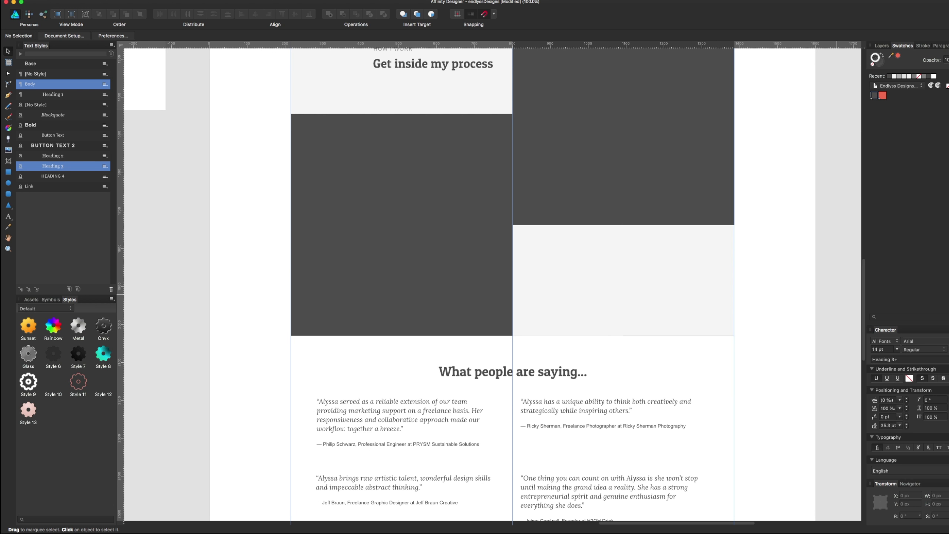
scroll(598, 224, down, 5)
click(525, 220)
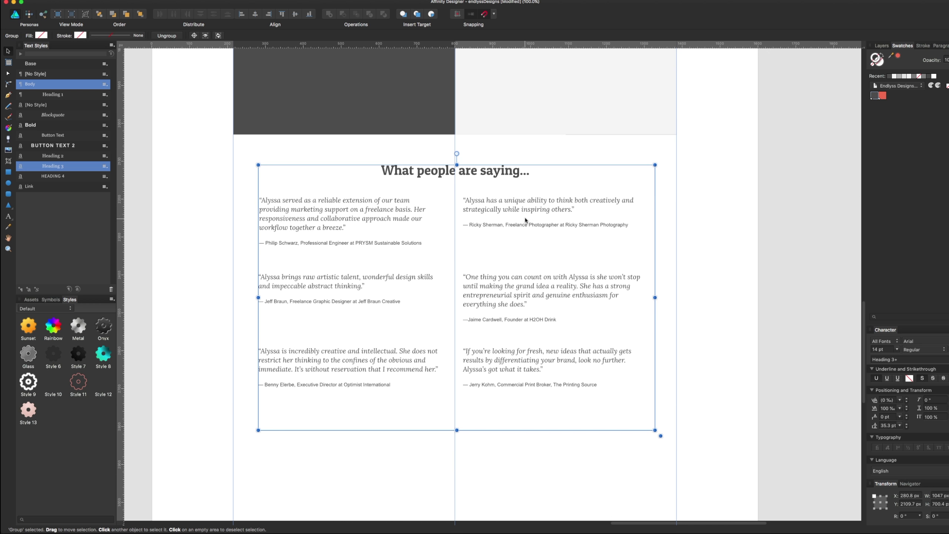
scroll(525, 284, down, 4)
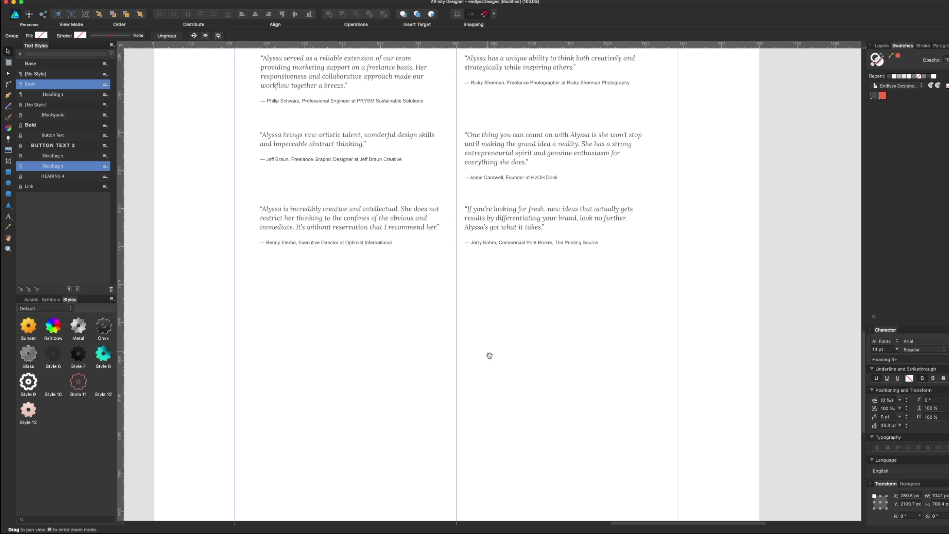
drag(490, 356, 486, 482)
scroll(486, 482, up, 5)
scroll(730, 355, up, 10)
scroll(612, 392, left, 5)
scroll(612, 392, up, 6)
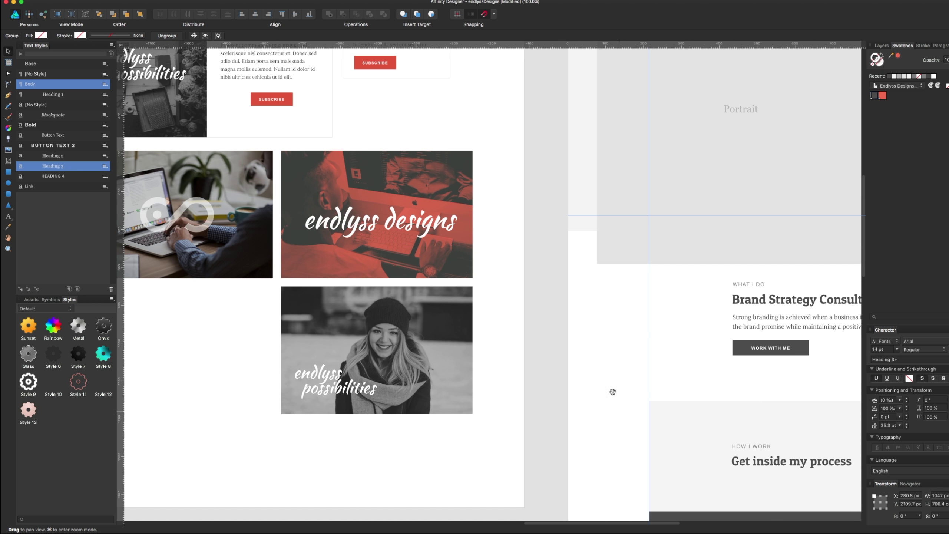
scroll(564, 342, left, 3)
scroll(564, 342, up, 3)
scroll(422, 260, left, 7)
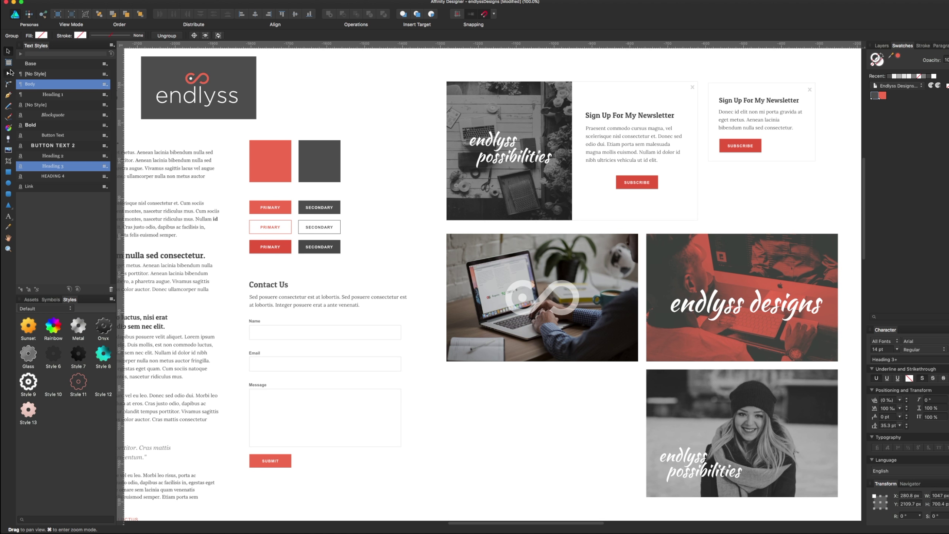
With the Move Tool, select the newsletter card group and pan toward the photo grid
click(9, 73)
click(582, 132)
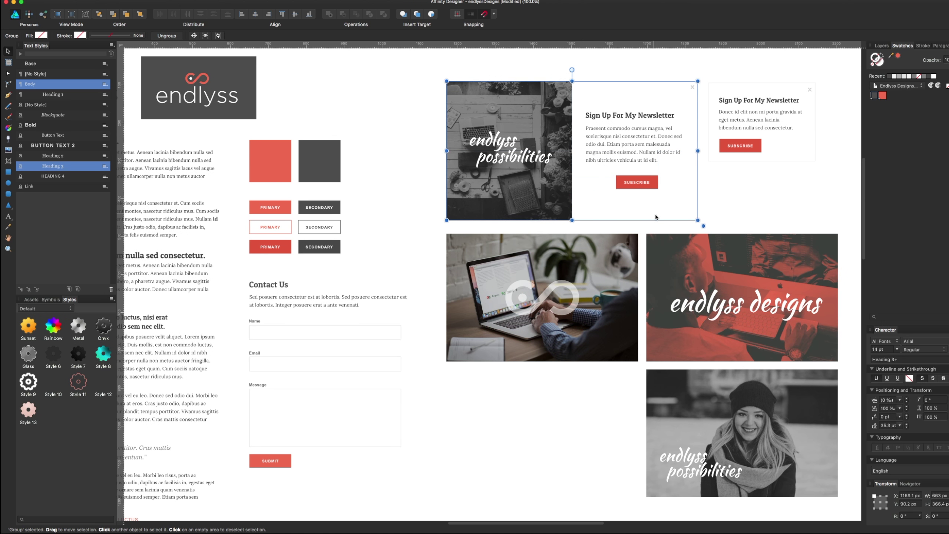
drag(817, 393, 487, 122)
scroll(438, 121, down, 5)
scroll(442, 148, down, 5)
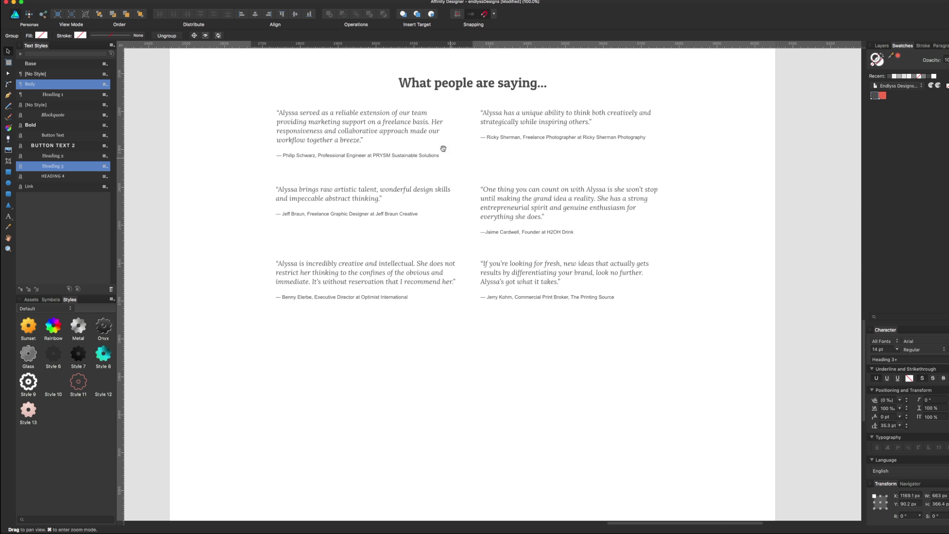
scroll(442, 148, up, 5)
scroll(572, 316, up, 5)
scroll(522, 348, up, 5)
scroll(523, 347, left, 2)
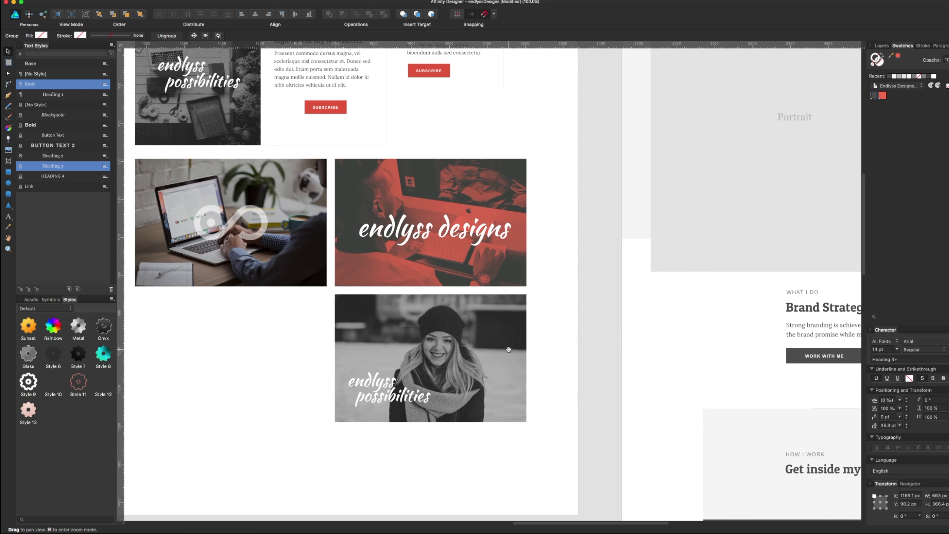
Select the black-and-white woman photo and pan back down toward the testimonials
click(495, 373)
scroll(612, 443, down, 5)
scroll(612, 443, right, 3)
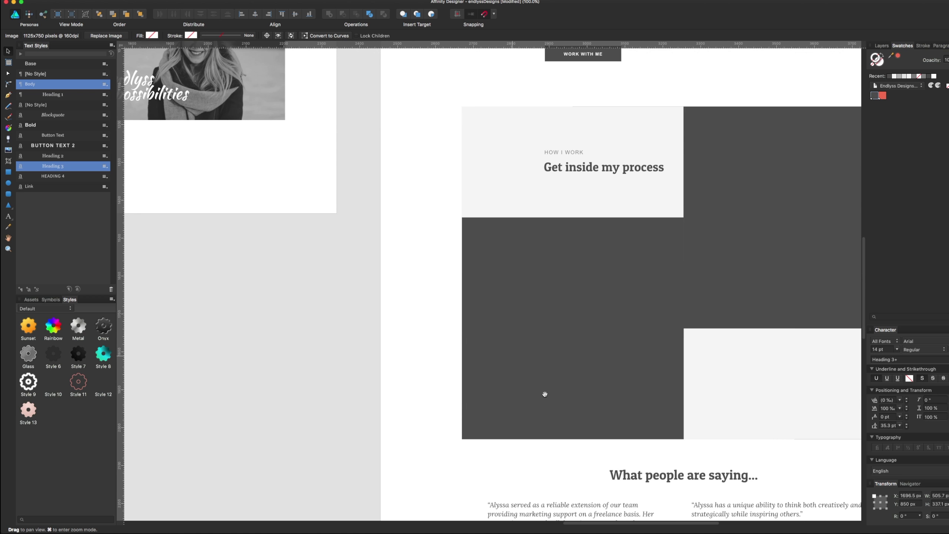
scroll(544, 391, down, 5)
scroll(421, 184, down, 4)
scroll(422, 184, right, 3)
Paste the woman photo below the testimonials and enlarge it
key(ctrl+v)
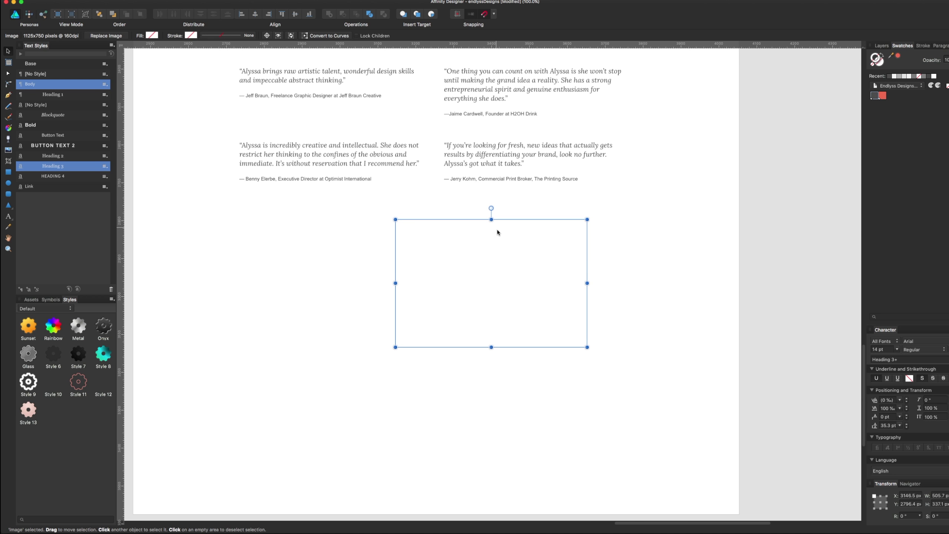
mouse_move(540, 269)
mouse_down()
mouse_move(442, 294)
mouse_move(474, 284)
mouse_up()
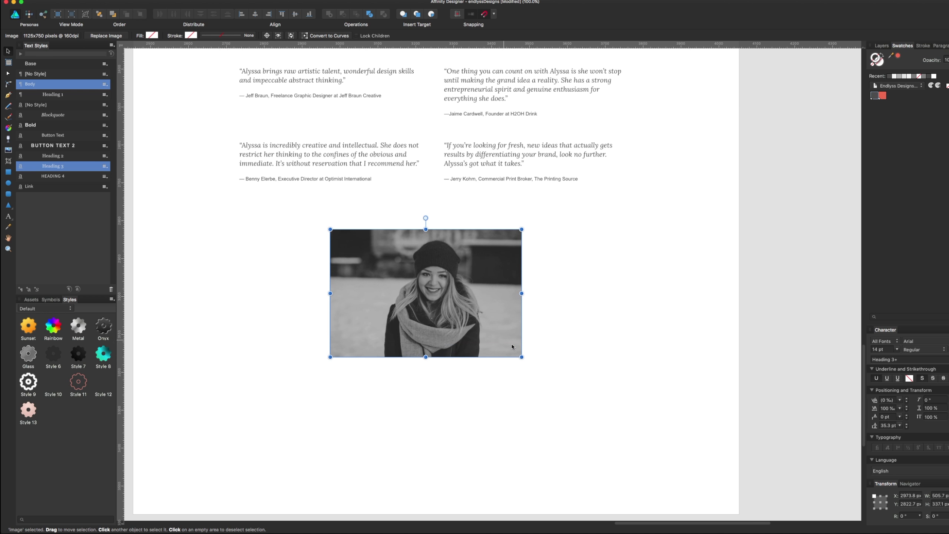
drag(521, 359, 836, 411)
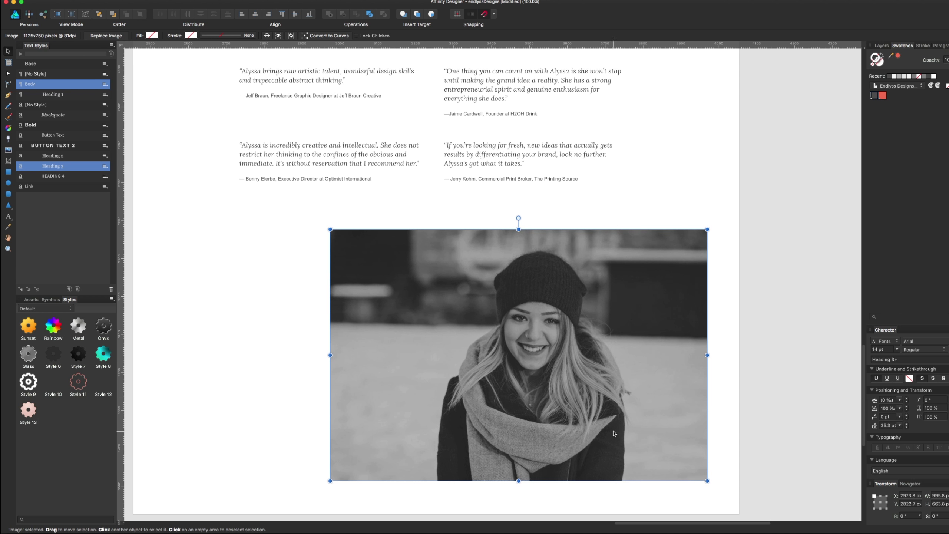
drag(588, 351, 487, 327)
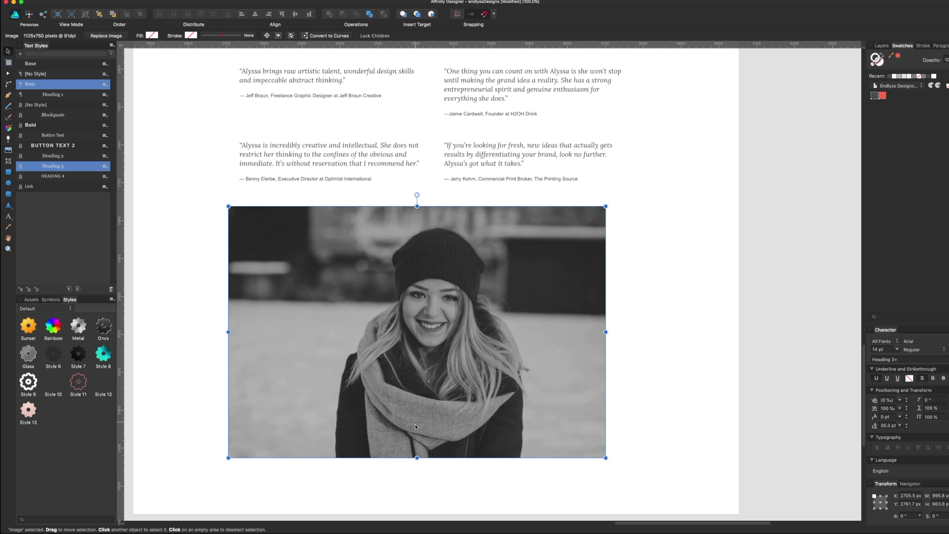
Align the photo to the page's left edge and stretch it to full page width
click(883, 46)
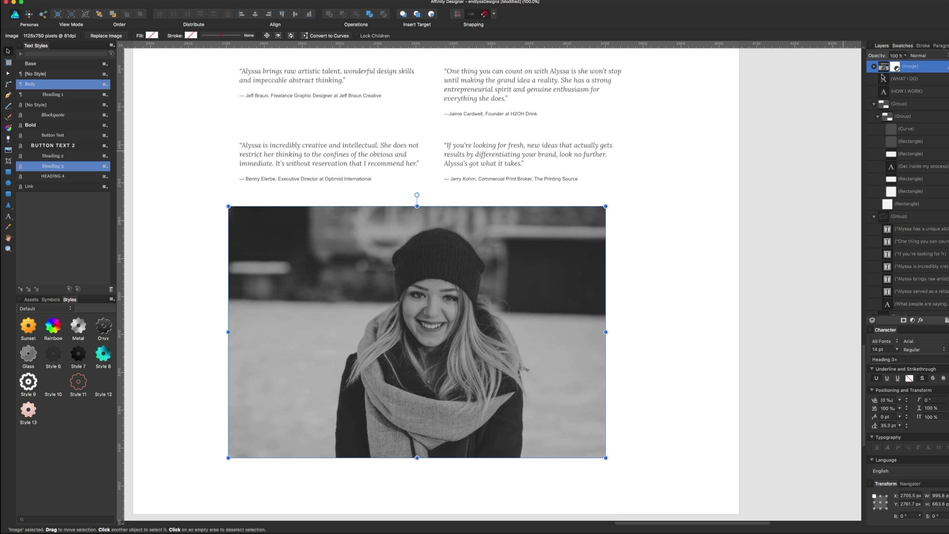
click(874, 67)
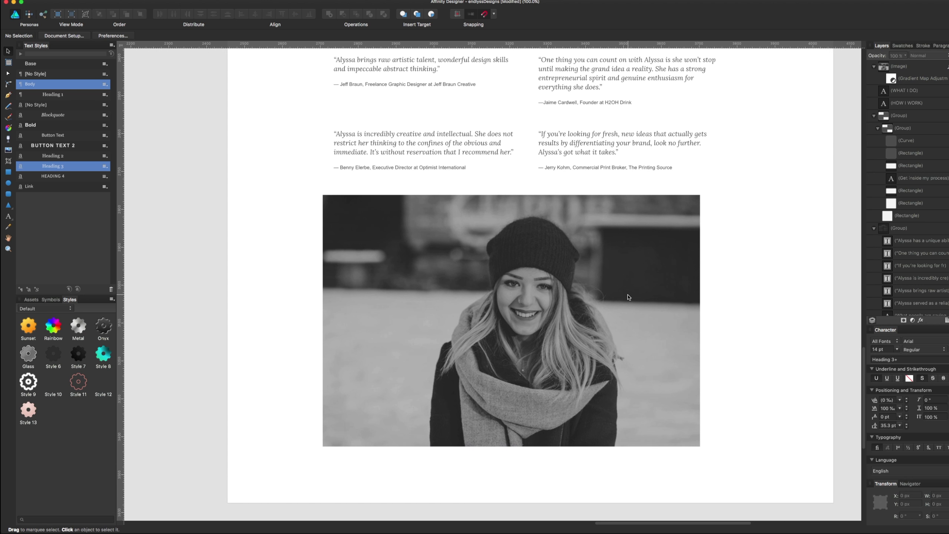
drag(536, 299, 531, 294)
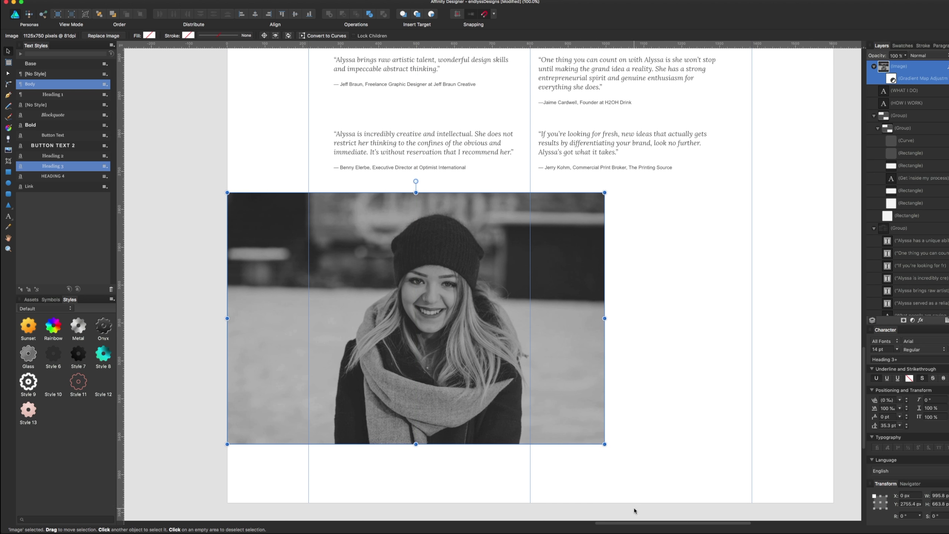
drag(604, 444, 895, 508)
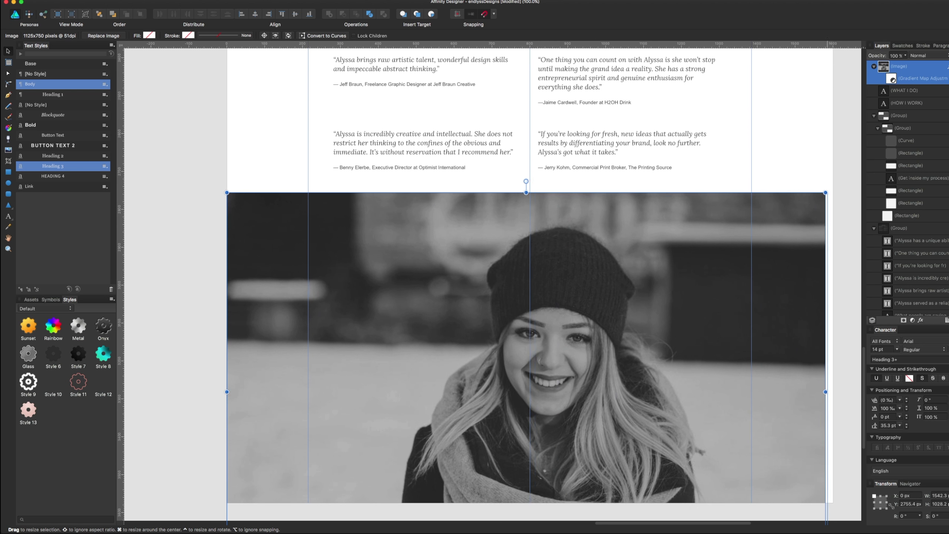
scroll(632, 296, down, 3)
scroll(633, 296, right, 1)
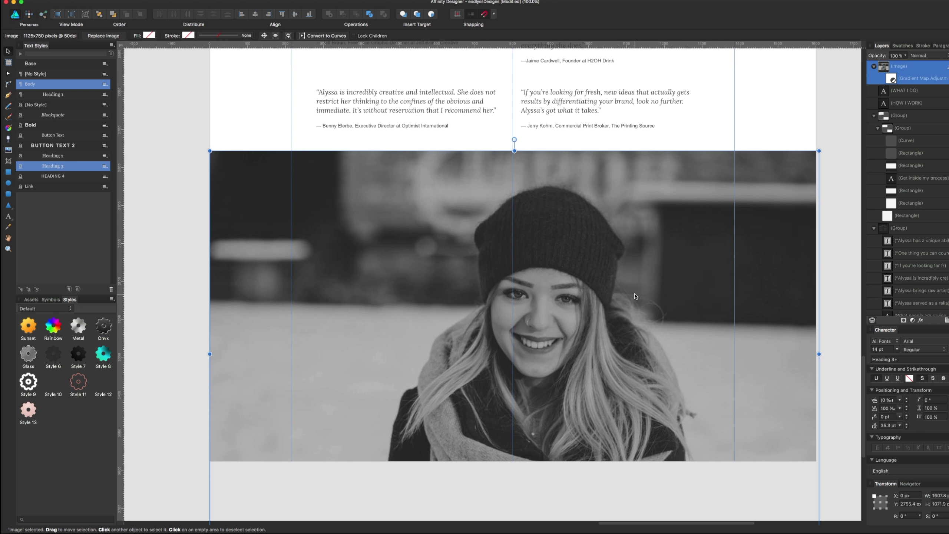
drag(632, 296, 634, 297)
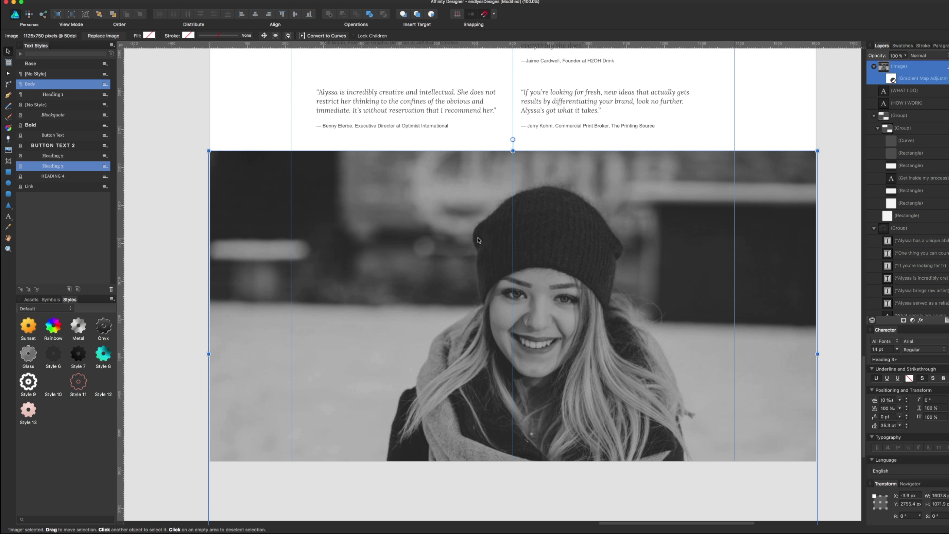
Draw a rectangle across the photo and clip the photo inside it via Layers
click(8, 171)
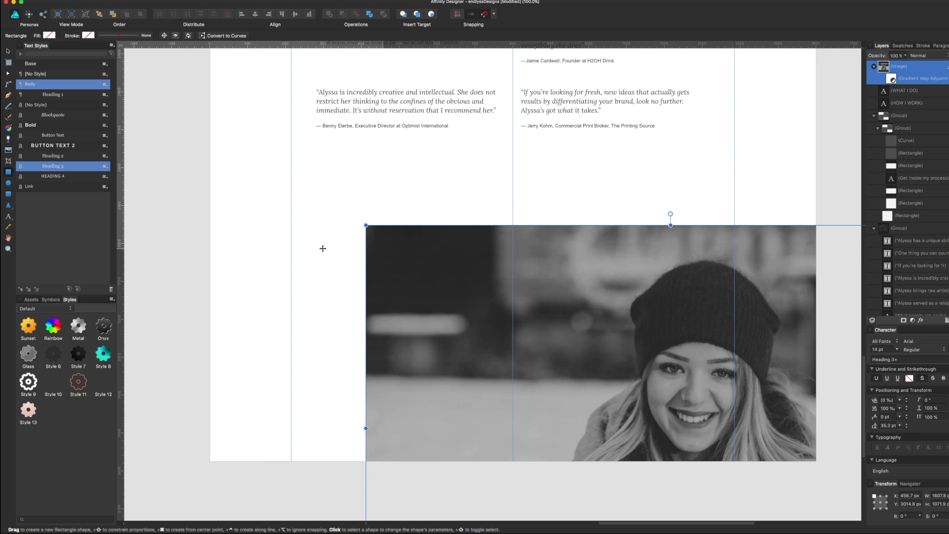
drag(210, 212, 222, 220)
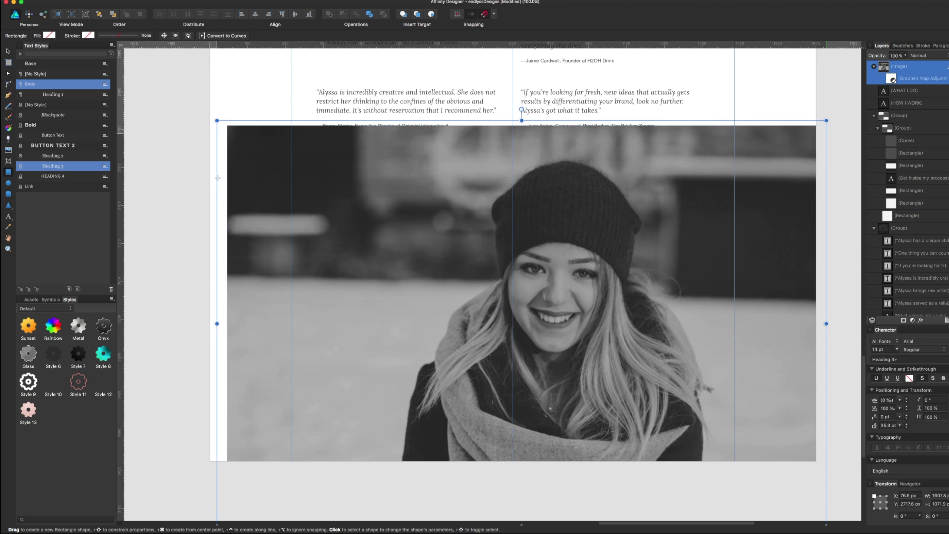
key(ctrl+z)
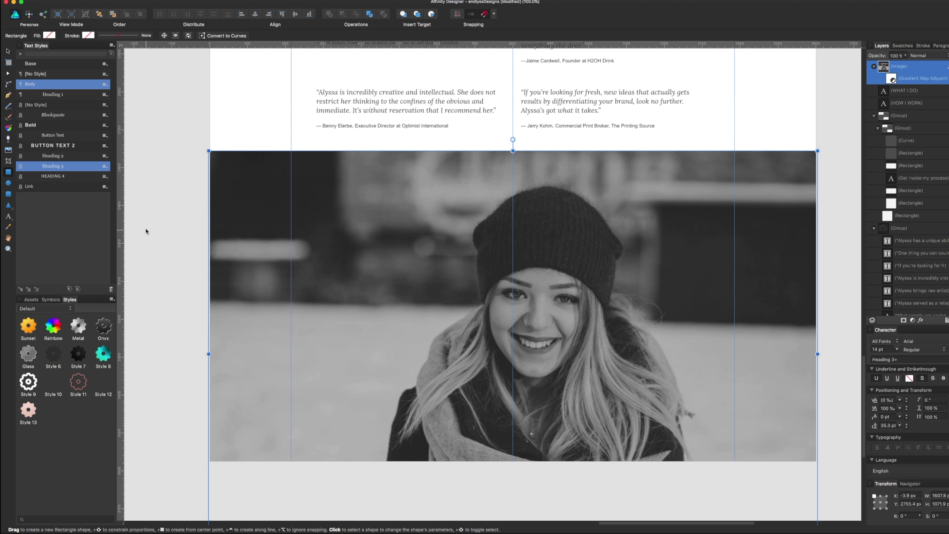
click(179, 187)
drag(179, 188, 846, 469)
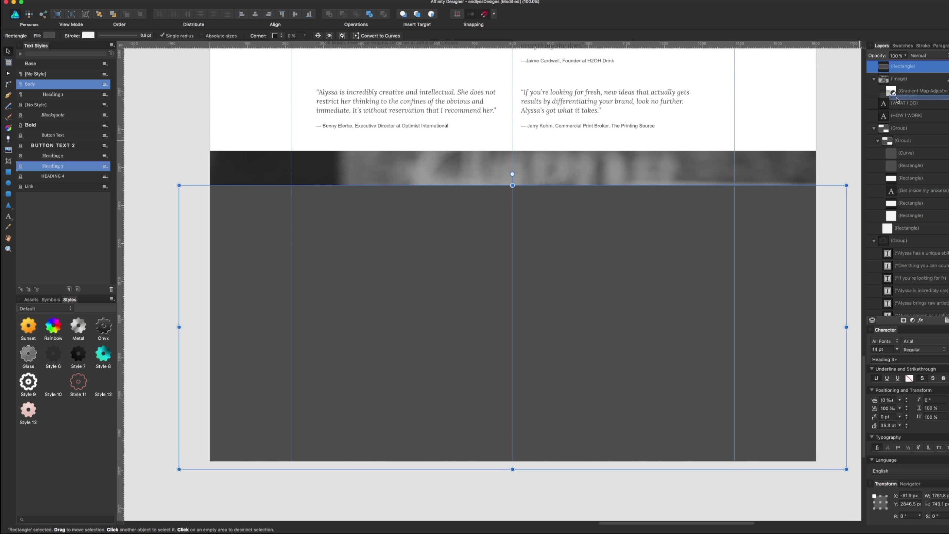
drag(902, 66, 896, 100)
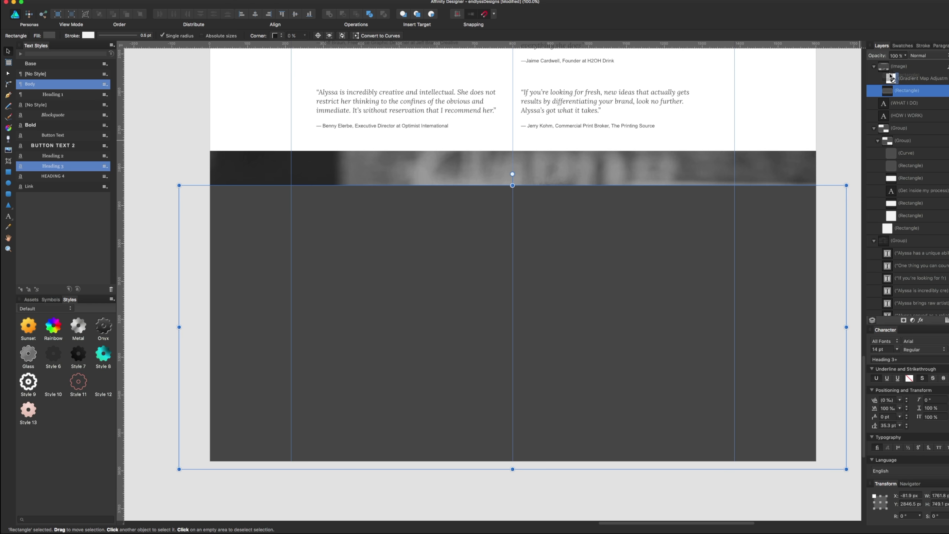
drag(887, 90, 885, 71)
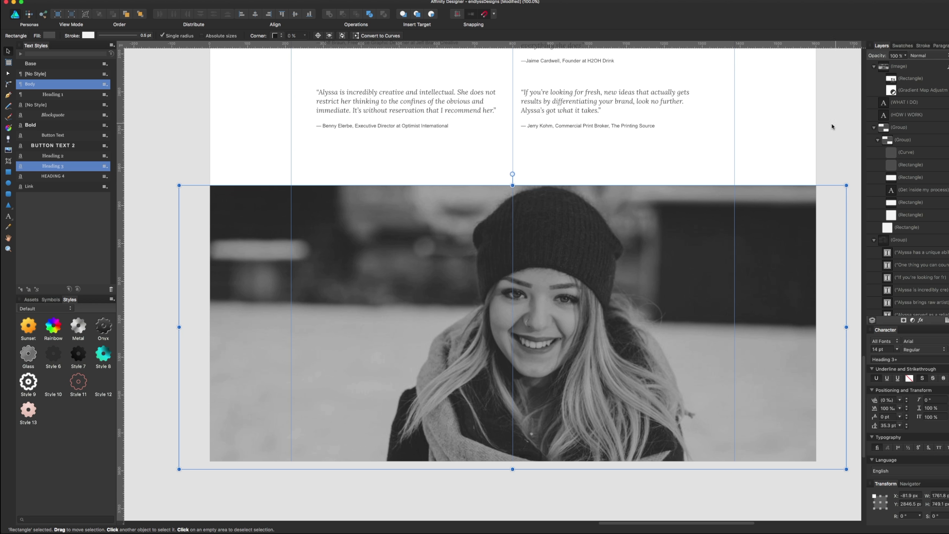
Undo the rectangle mask and delete the pasted woman photo
key(m)
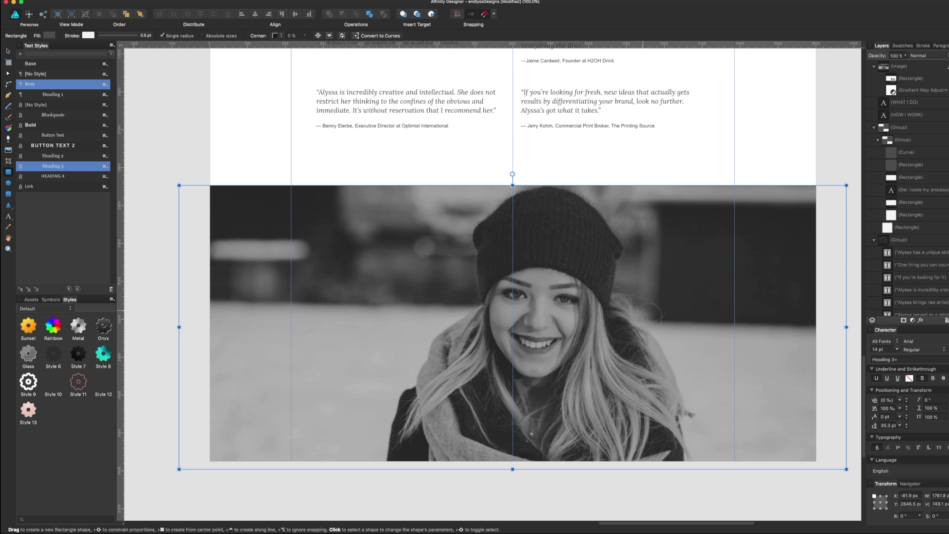
key(ctrl+z)
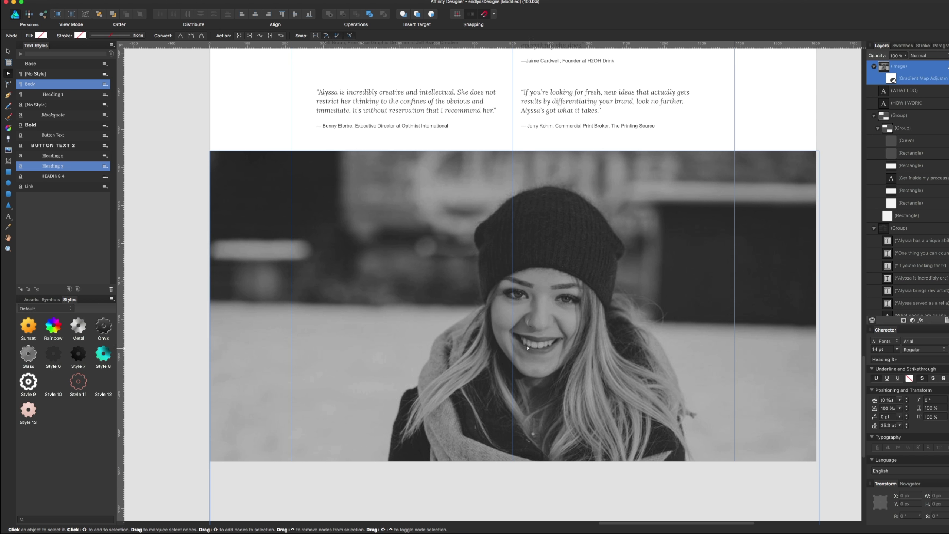
key(ctrl+z)
key(ctrl+z)
key(ctrl+z)
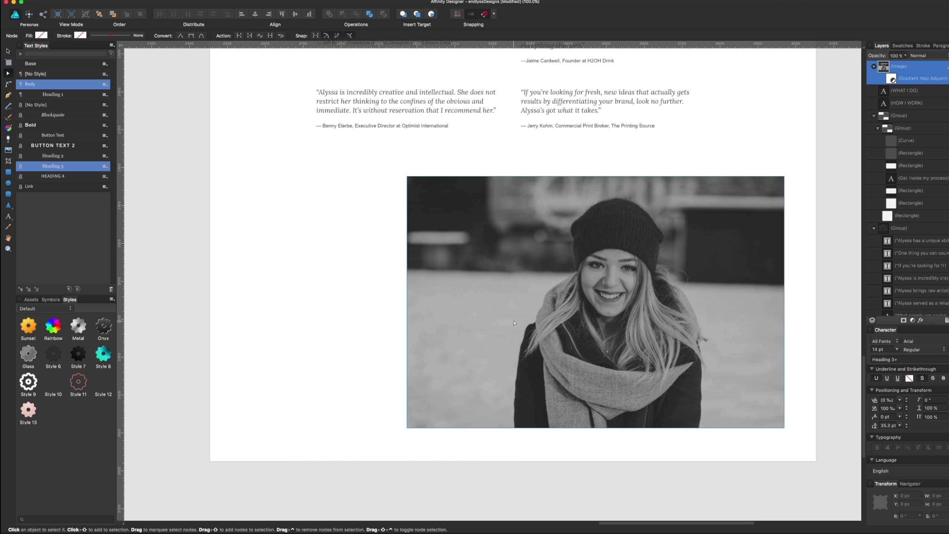
key(v)
key(Delete)
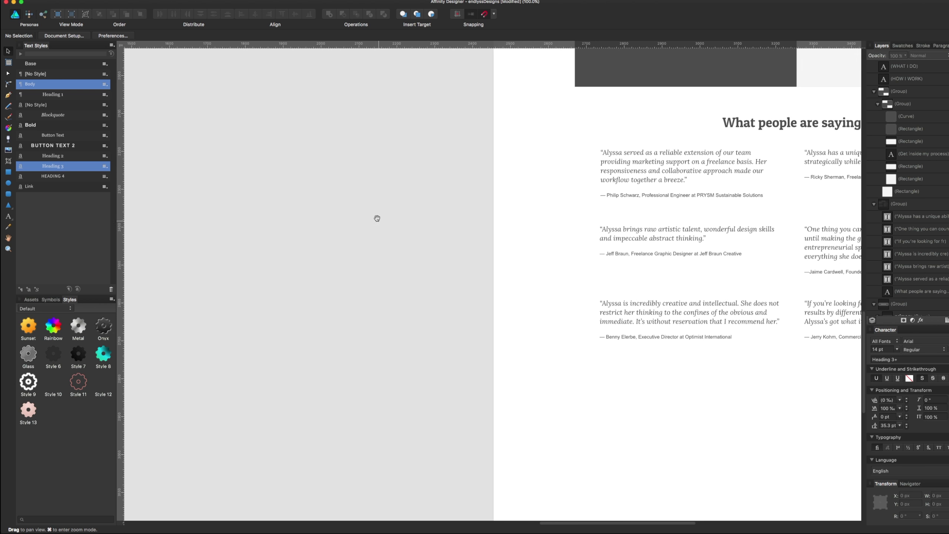
Pan over to the newsletter cards and select their group
mouse_move(376, 216)
mouse_down()
mouse_move(406, 151)
mouse_move(446, 307)
mouse_up()
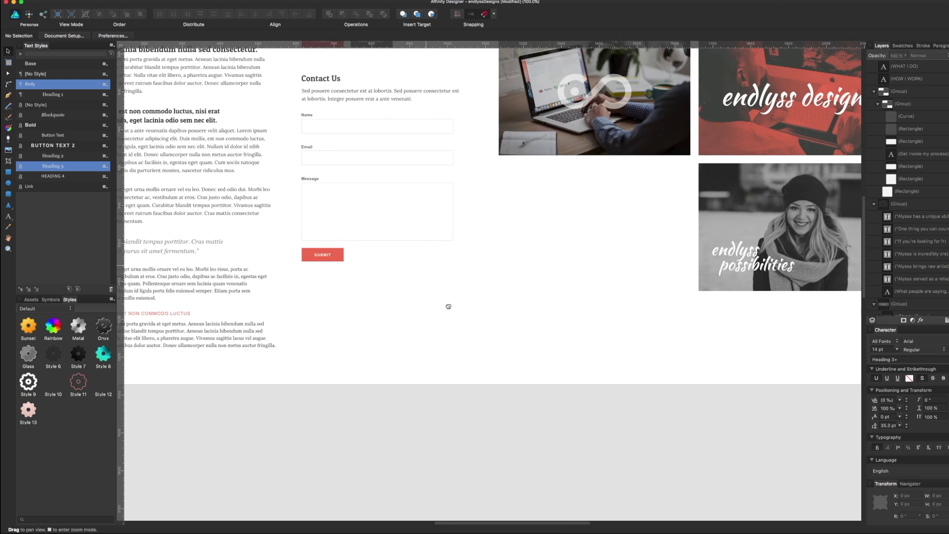
drag(379, 110, 432, 296)
drag(406, 219, 427, 283)
drag(508, 219, 493, 214)
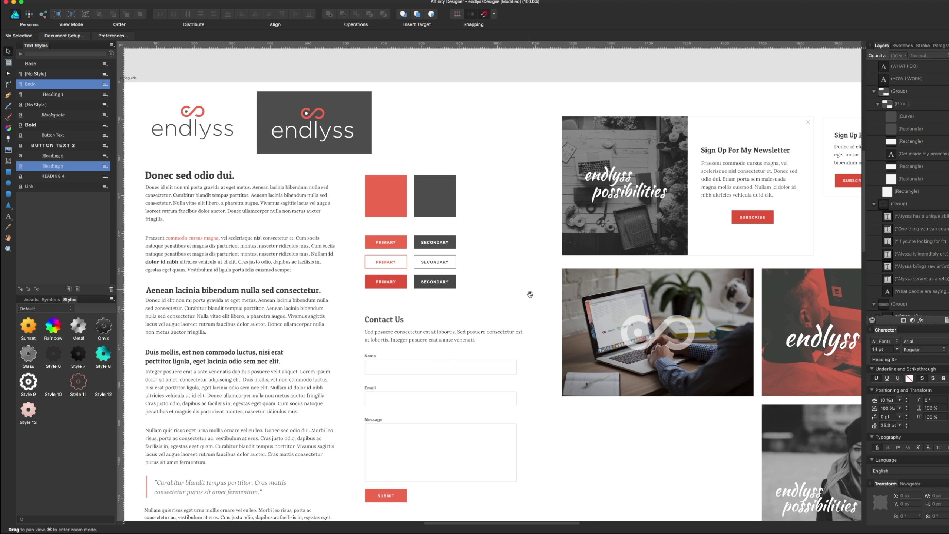
drag(577, 246, 494, 249)
click(494, 248)
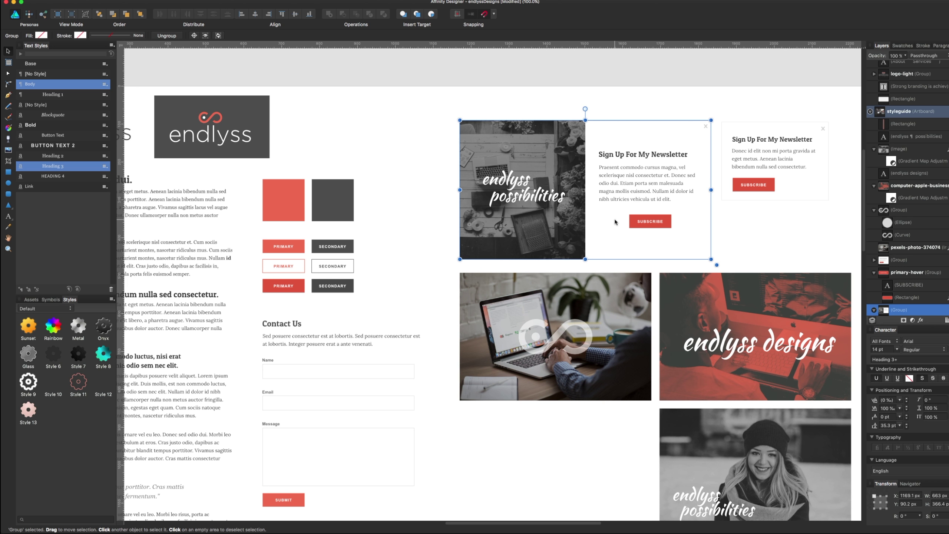
drag(484, 441, 575, 336)
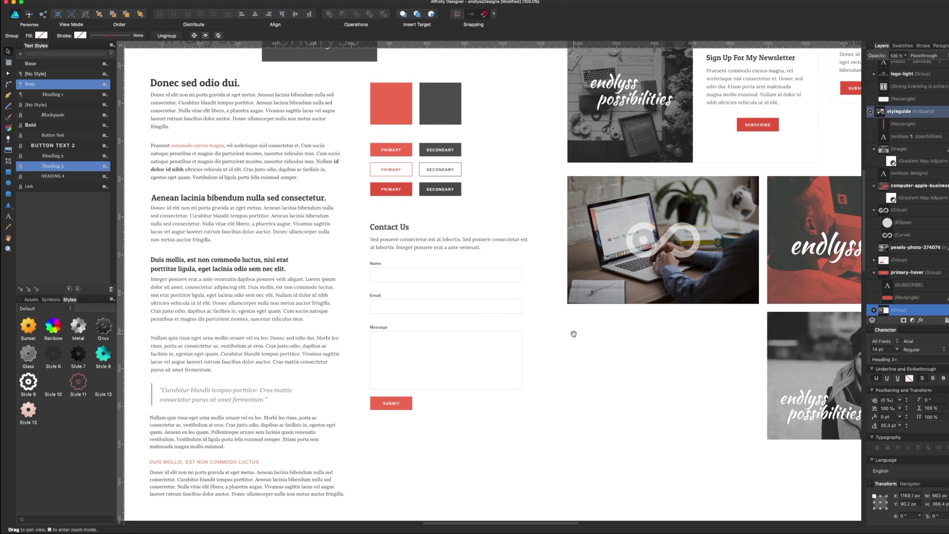
drag(646, 383, 520, 482)
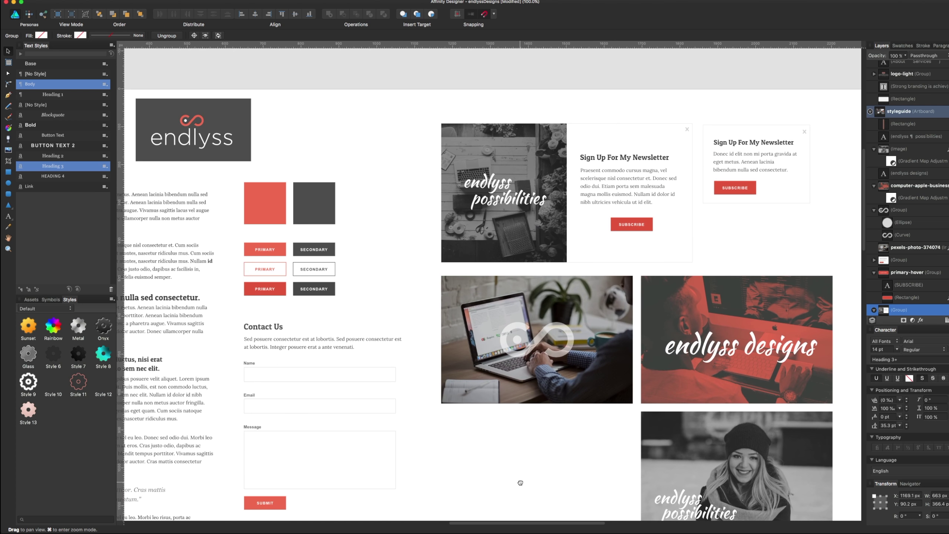
scroll(520, 483, down, 20)
scroll(451, 388, right, 20)
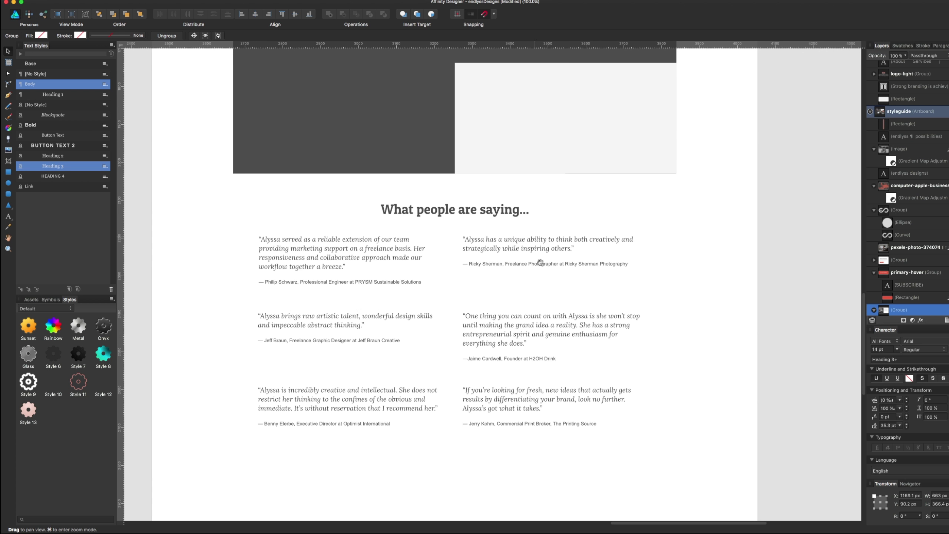
Paste a copy of the newsletter card below the testimonials and start editing its heading
click(546, 108)
key(ctrl+v)
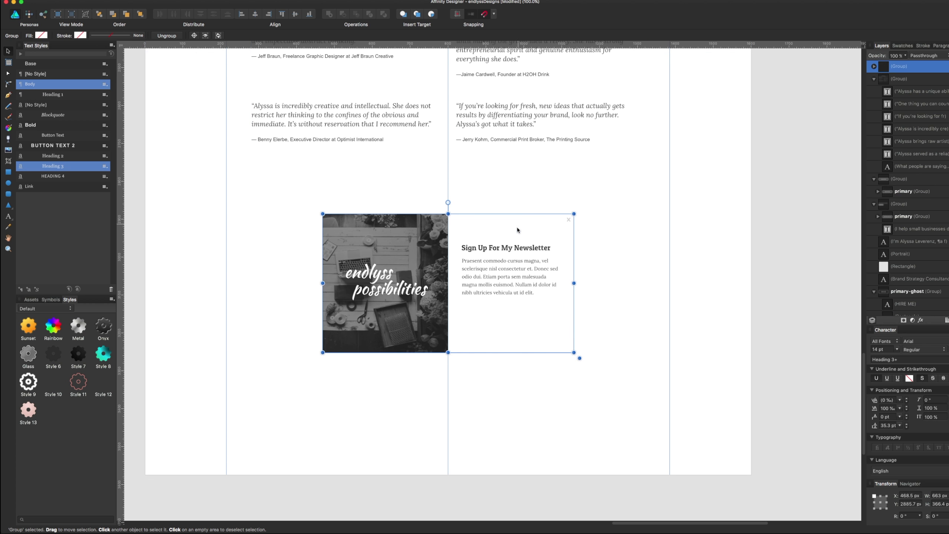
drag(518, 267, 518, 263)
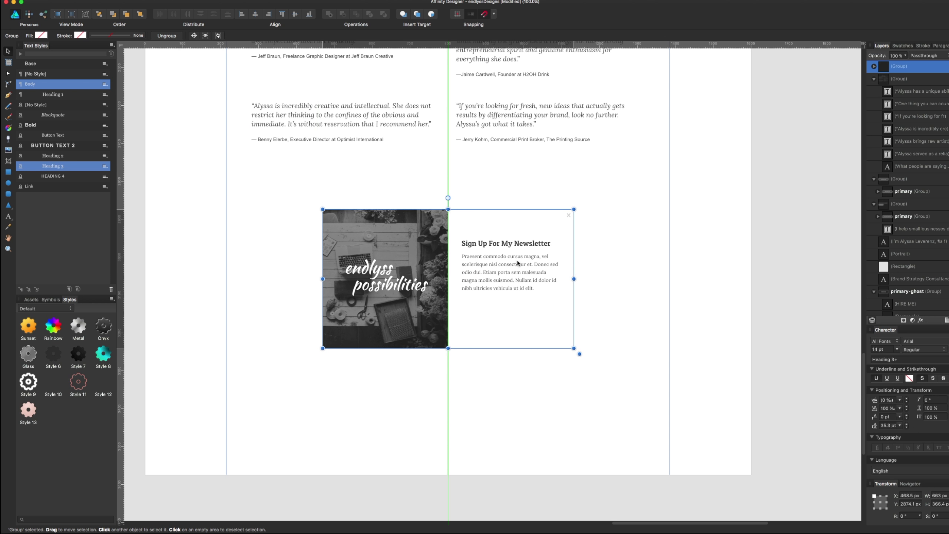
double_click(501, 246)
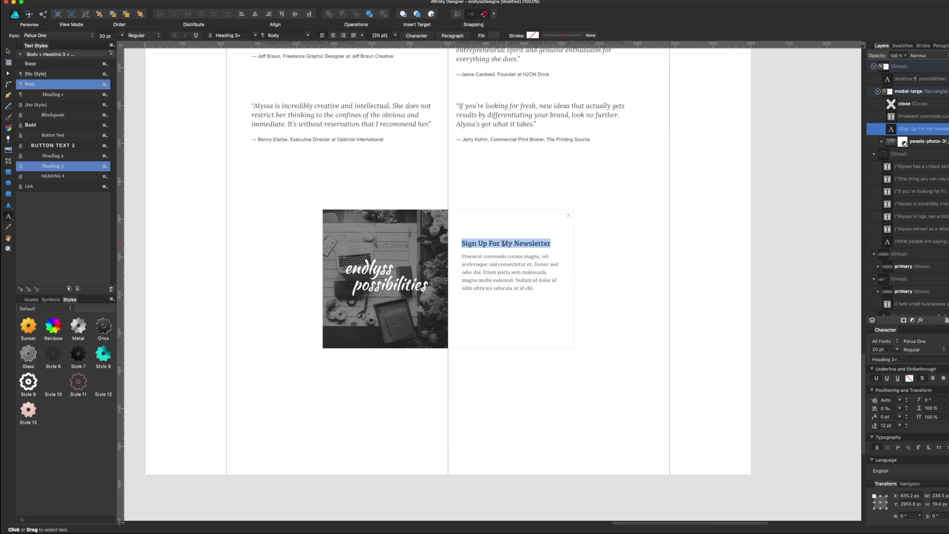
In the Google Doc, select the CTA wording "Small business in need of branding?"
key(super+Tab)
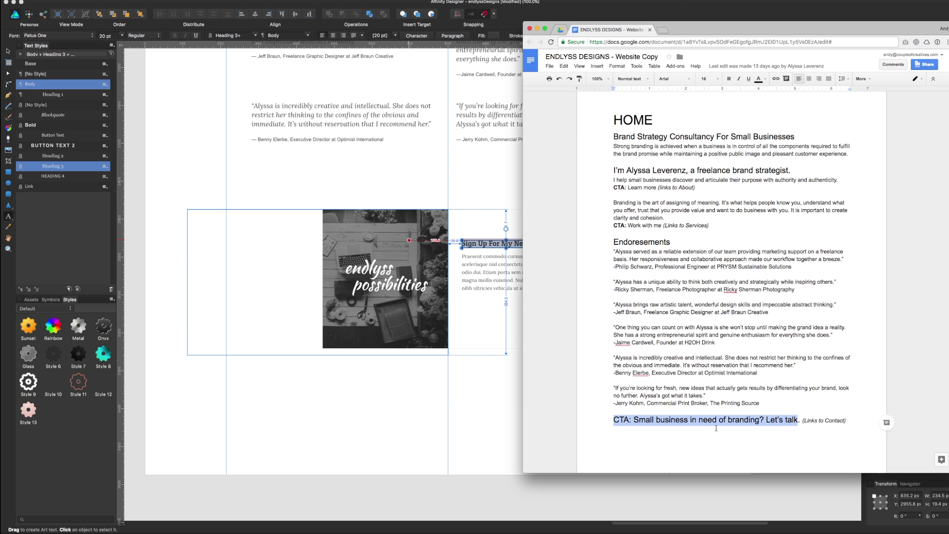
click(637, 421)
drag(638, 420, 762, 421)
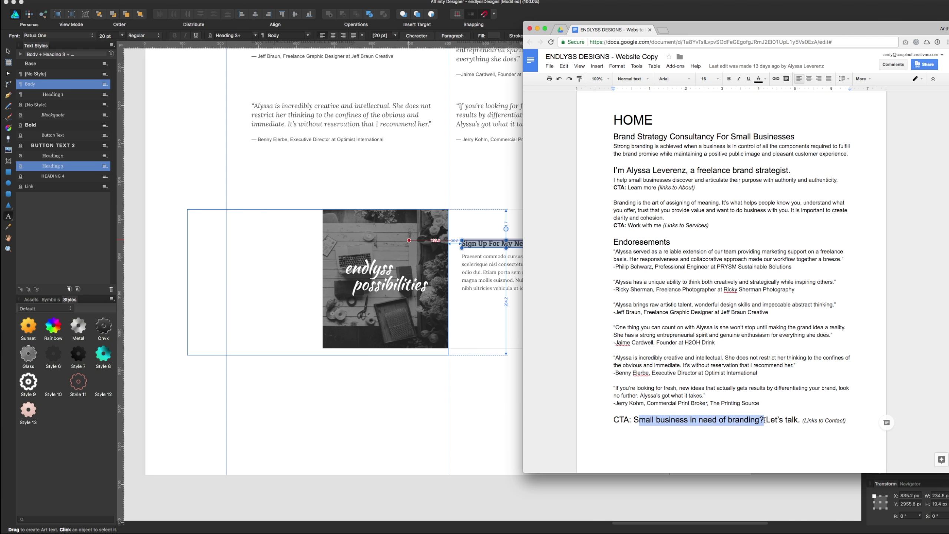
drag(765, 421, 637, 421)
key(super+c)
Replace the card heading with the two-line CTA wording at 18 pt leading
key(super+Tab)
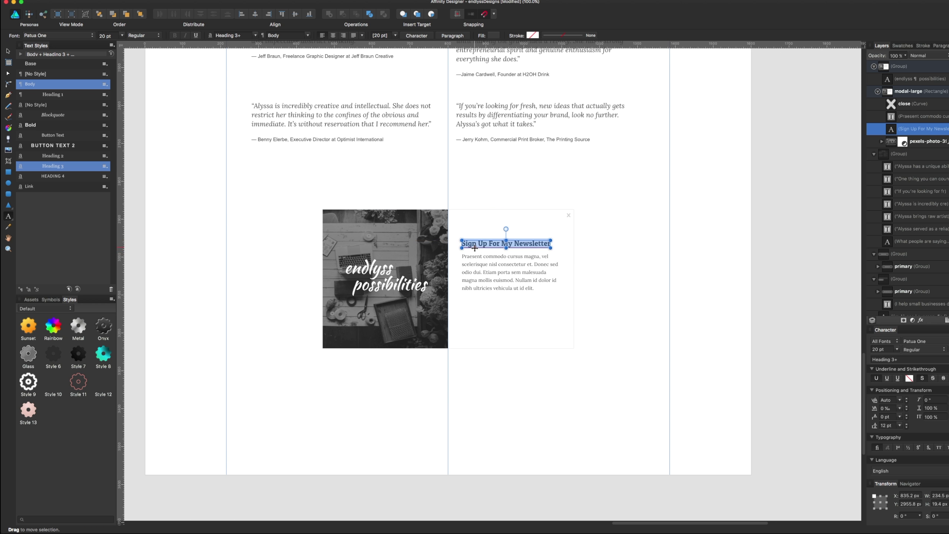
triple_click(478, 242)
key(super+v)
key(Escape)
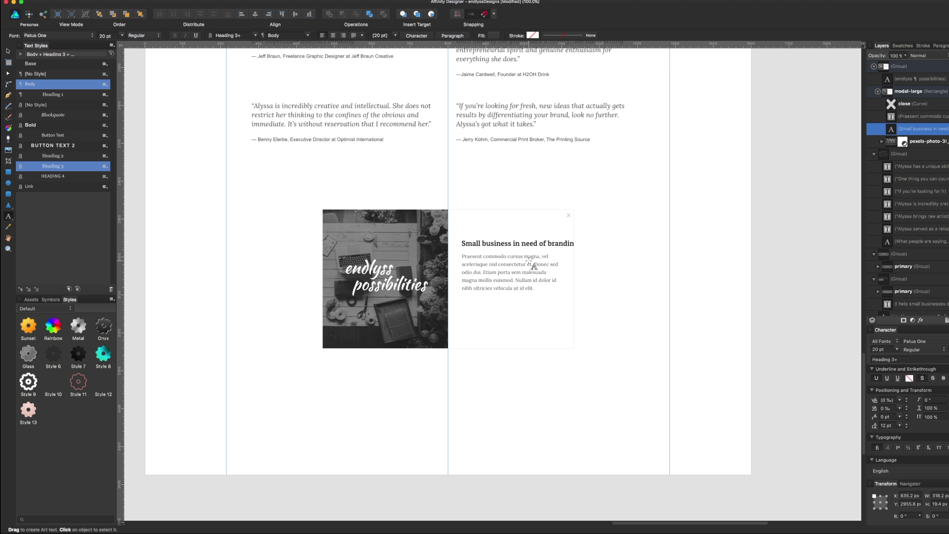
key(Return)
key(super+a)
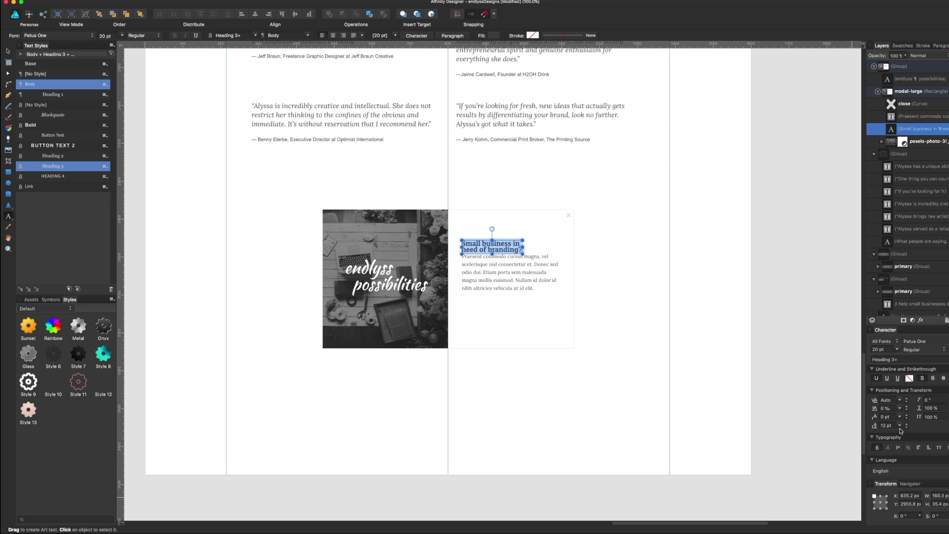
drag(904, 425, 901, 407)
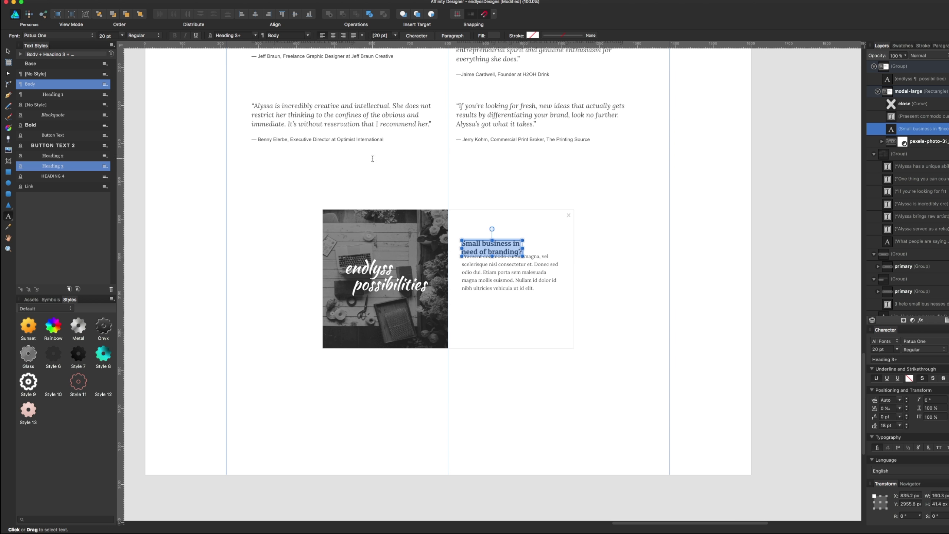
Delete the card's body paragraph and close mark, and widen the heading frame
click(7, 51)
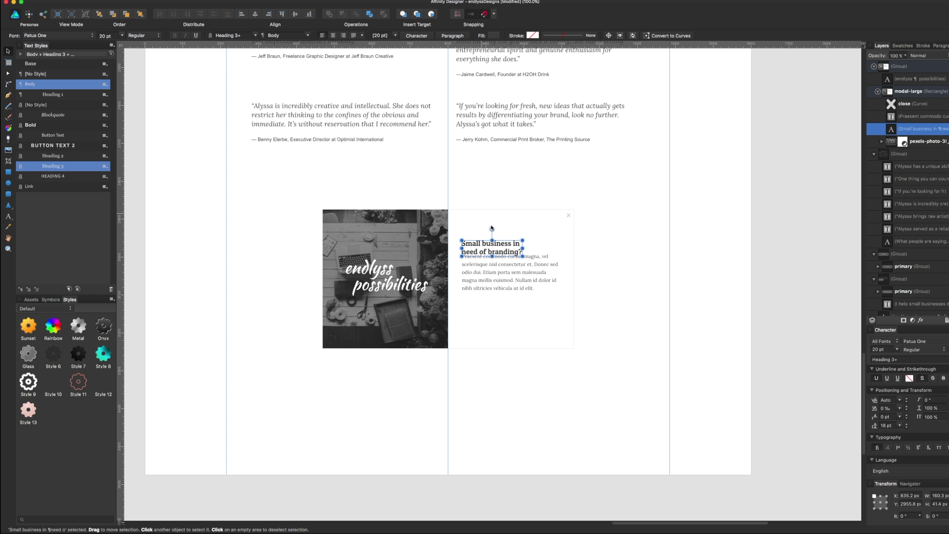
click(543, 276)
key(Delete)
click(523, 245)
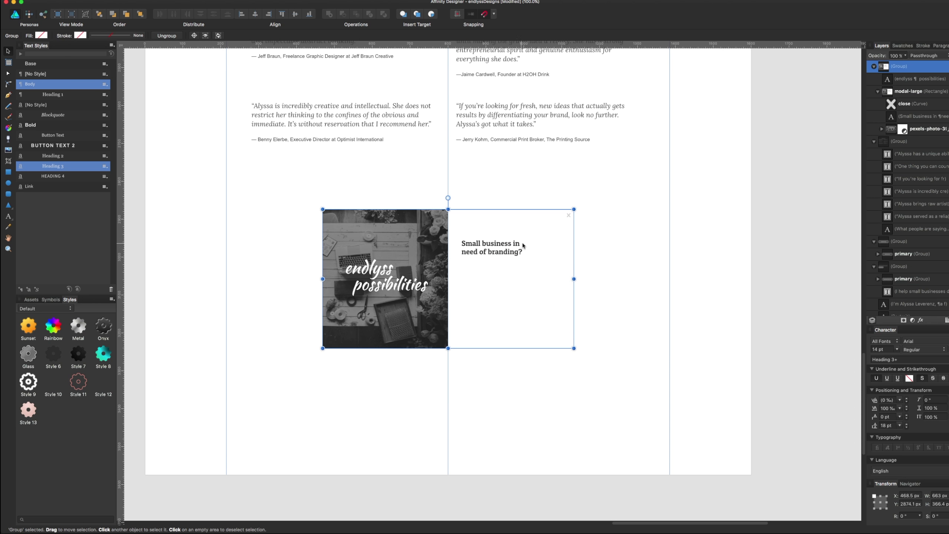
double_click(518, 245)
click(515, 253)
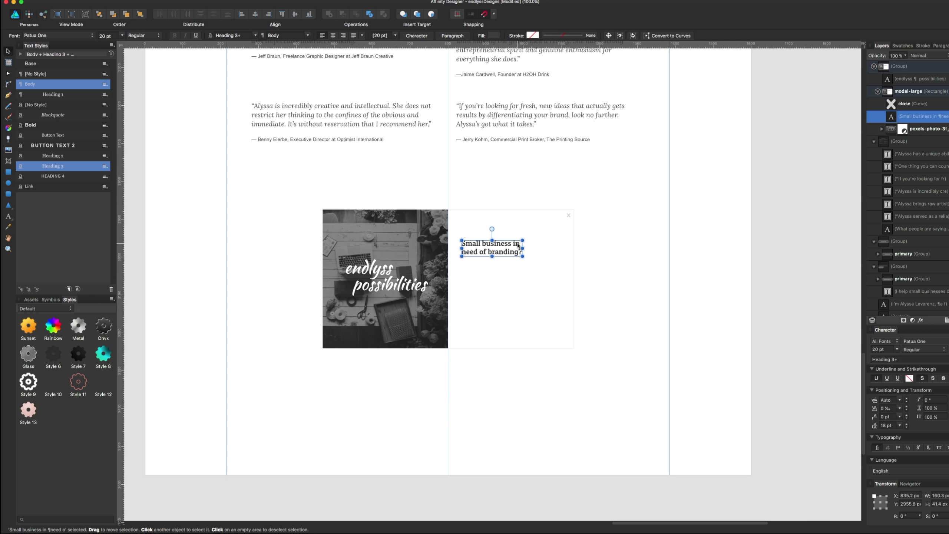
drag(523, 240, 552, 232)
click(568, 216)
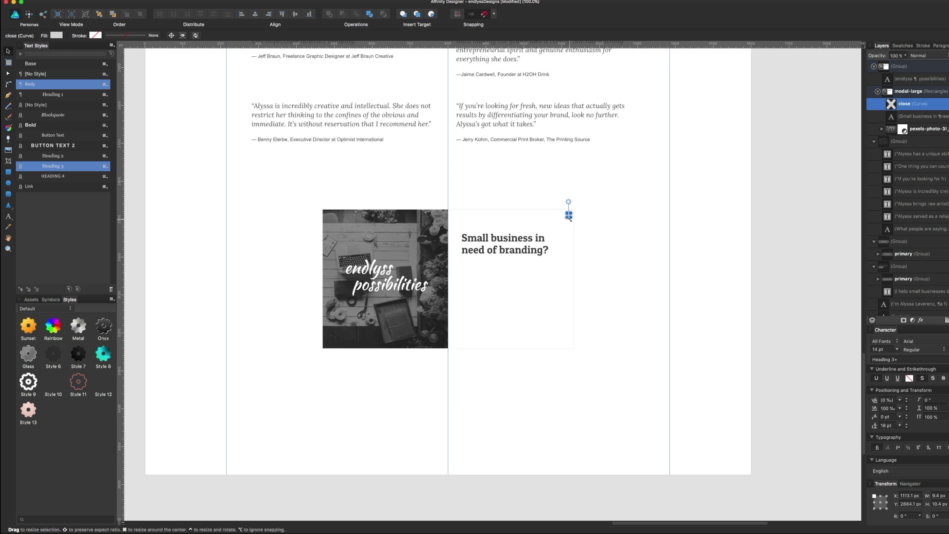
key(Delete)
Move the CTA heading up out of the card and select the endlyss possibilities lettering
click(569, 221)
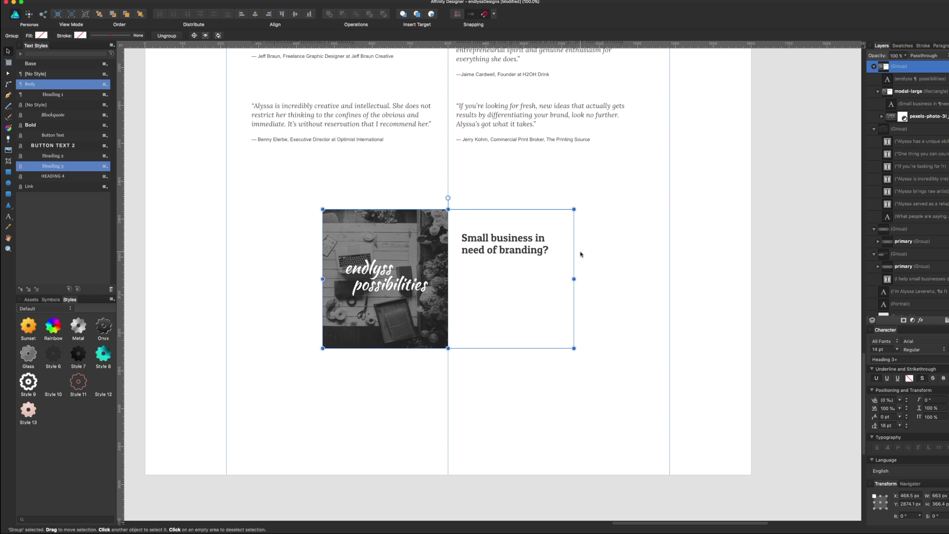
drag(574, 278, 563, 282)
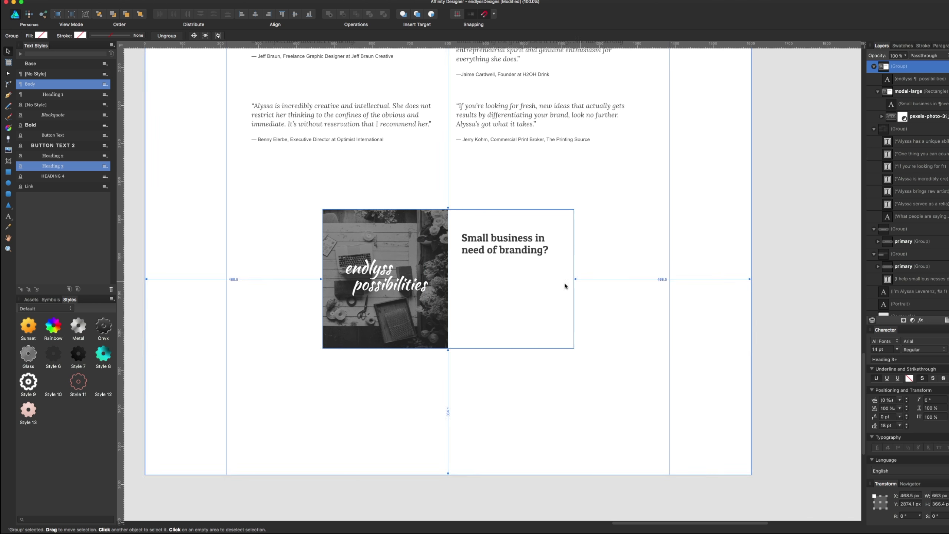
double_click(562, 281)
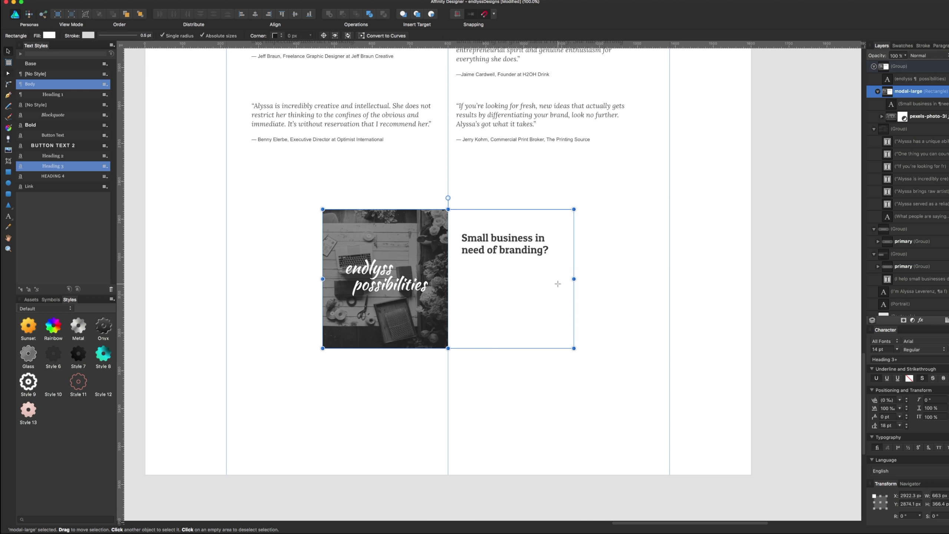
double_click(560, 282)
click(597, 268)
scroll(564, 307, up, 5)
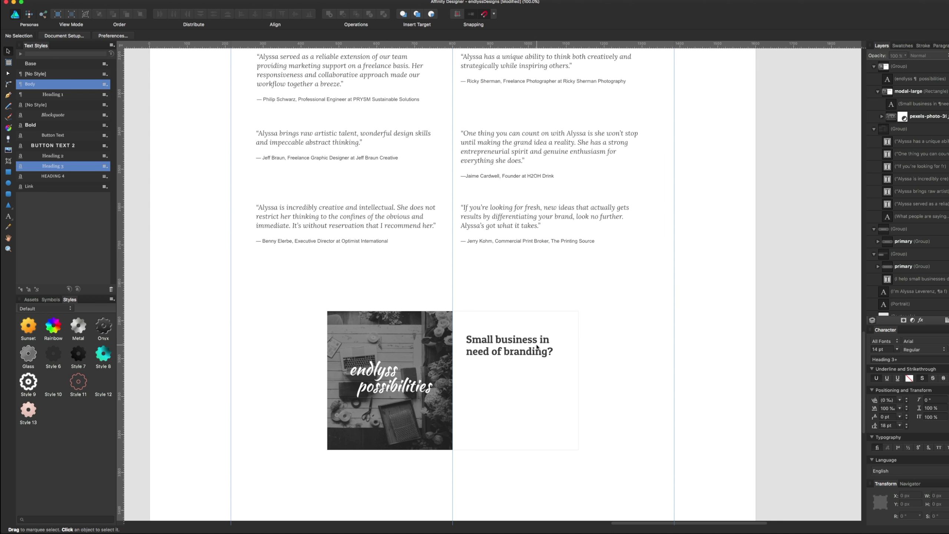
click(537, 347)
double_click(524, 352)
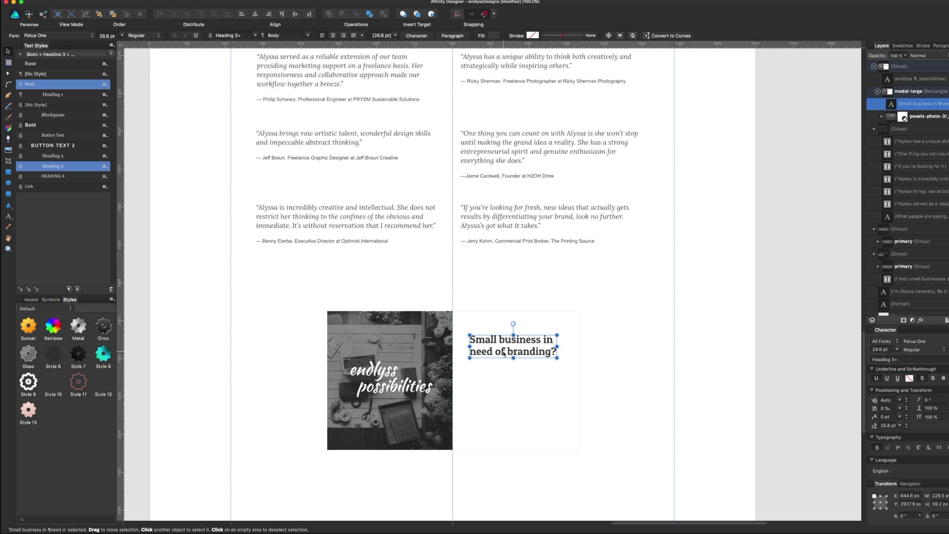
drag(504, 354, 514, 280)
click(487, 345)
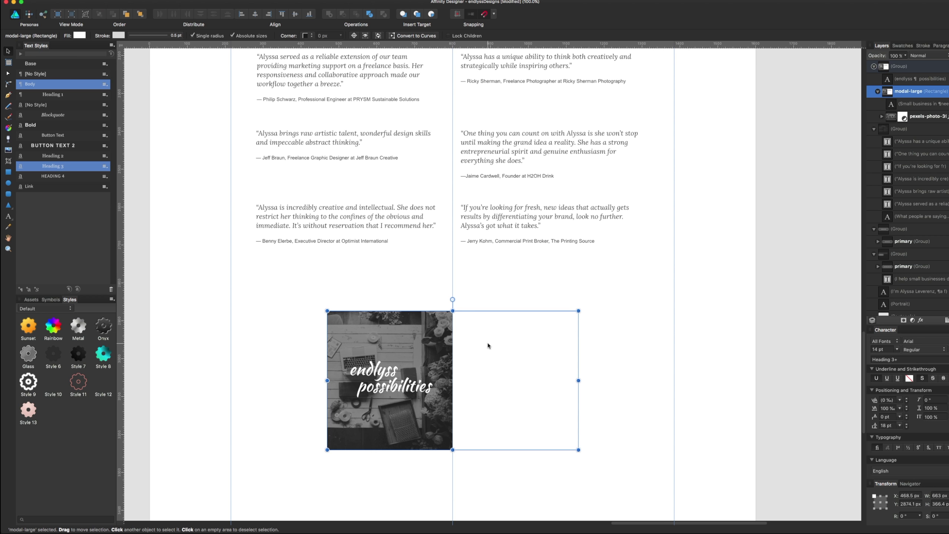
click(467, 358)
click(432, 359)
Delete the endlyss possibilities lettering and the remaining photo card group
key(Delete)
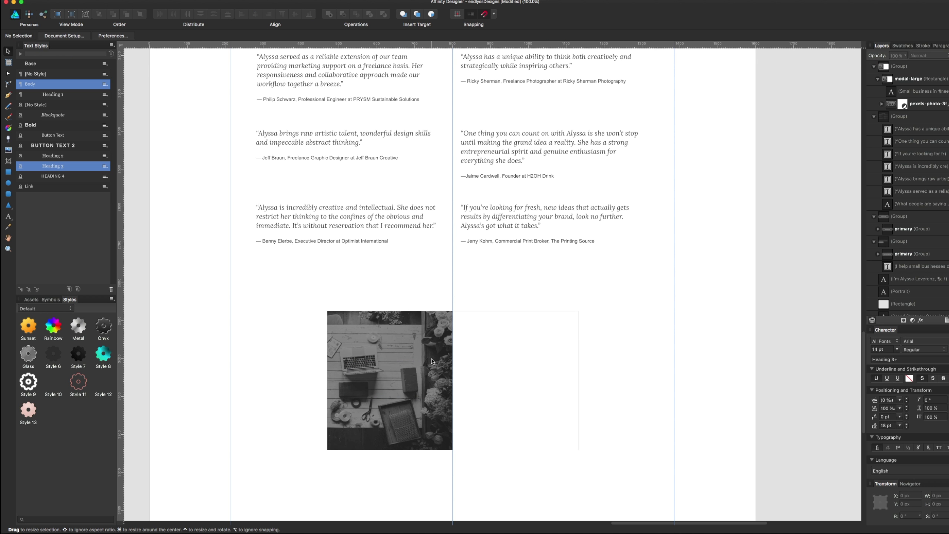
click(432, 358)
key(Delete)
key(space)
scroll(393, 291, up, 6)
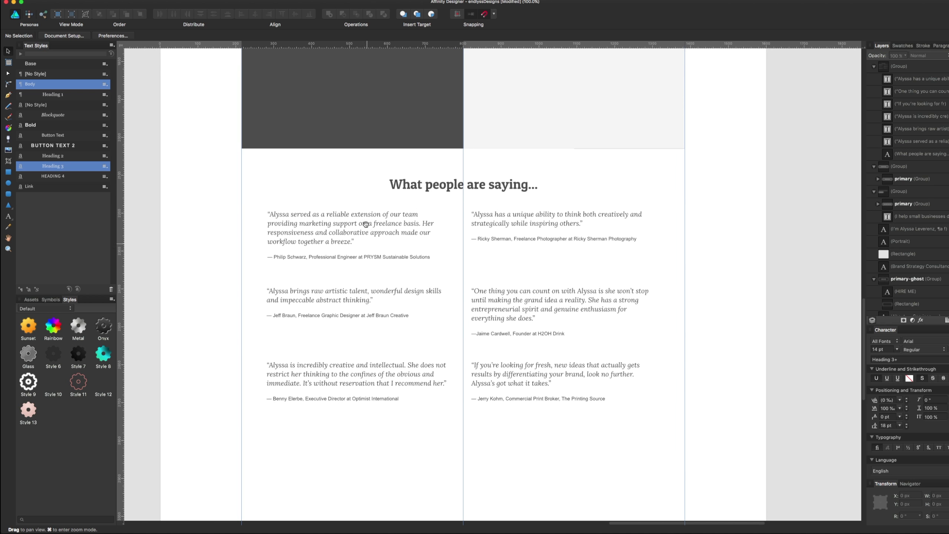
scroll(411, 325, up, 4)
Copy and paste the "What people are saying..." heading
click(438, 363)
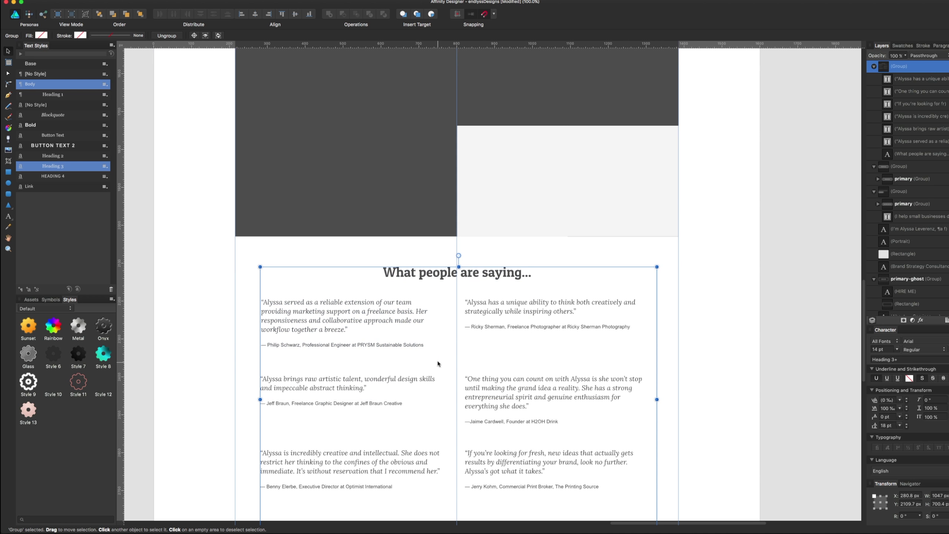
double_click(441, 275)
scroll(439, 271, down, 6)
scroll(437, 270, down, 2)
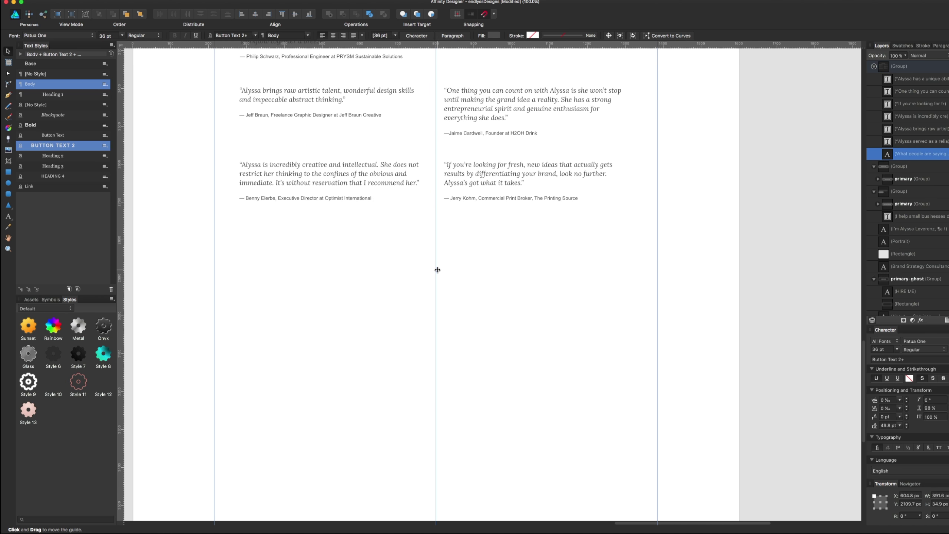
key(ctrl+c)
key(ctrl+v)
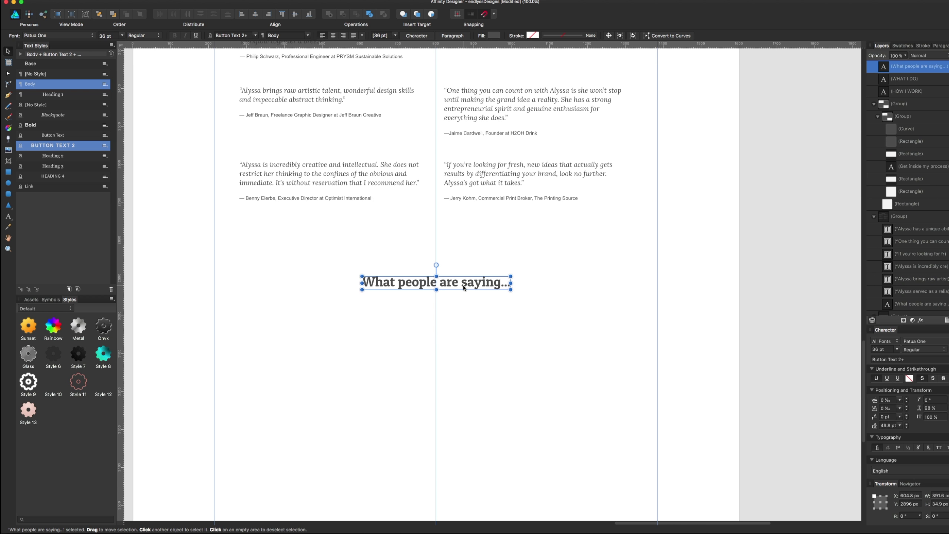
Retype the pasted heading as "Small business in need of branding" with 30 pt leading
double_click(462, 285)
text(Small )
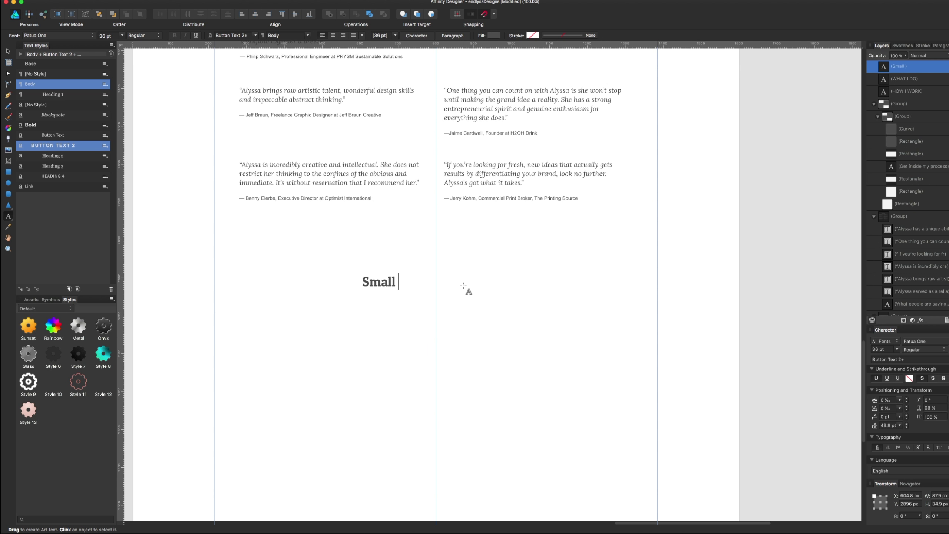
text(business)
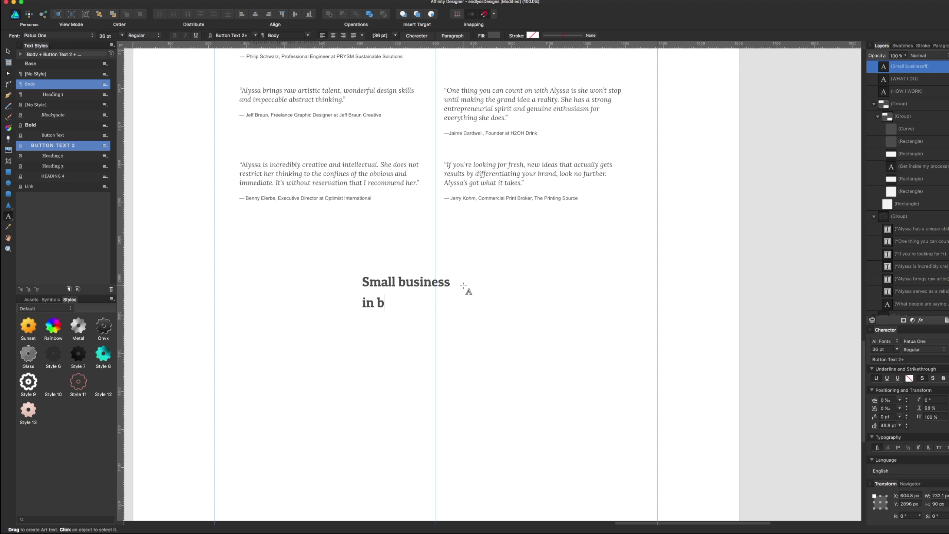
key(BackSpace)
text(need of brand)
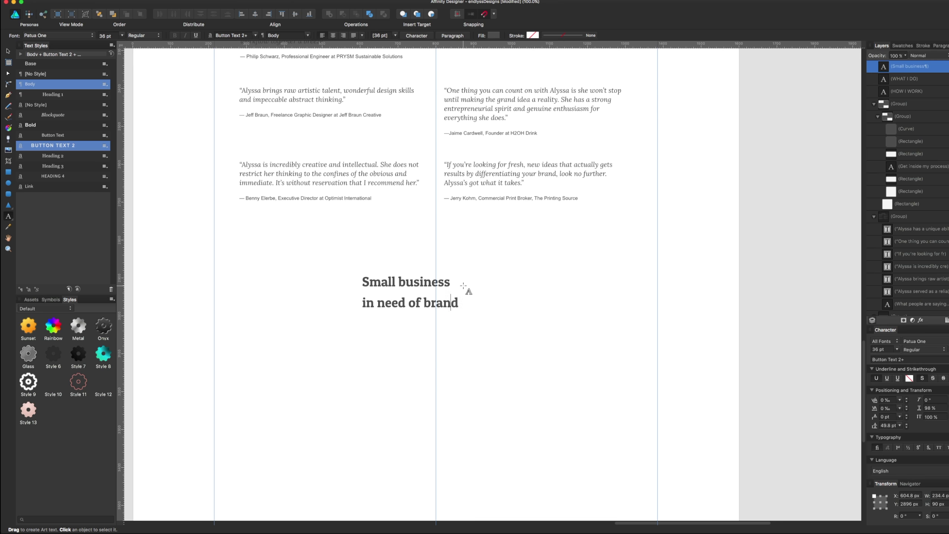
text(ing?)
key(ctrl+a)
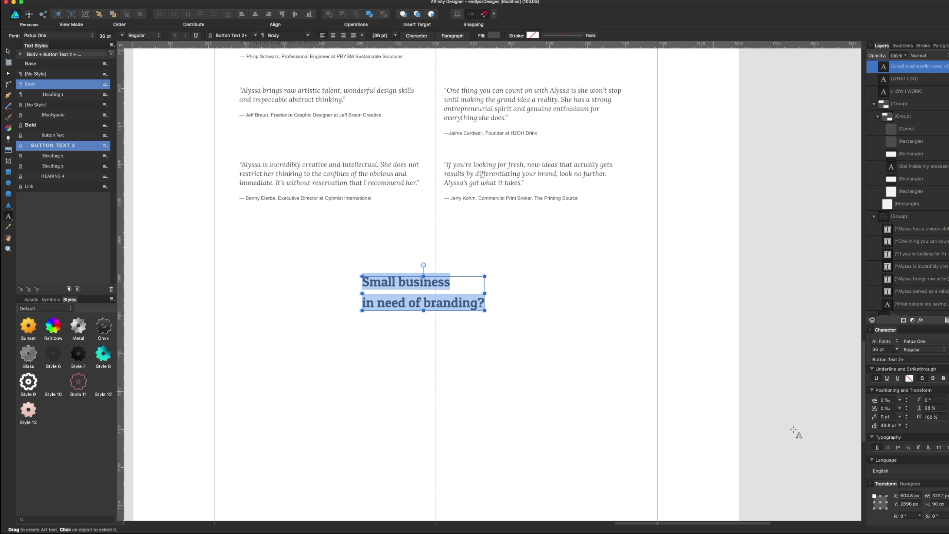
click(900, 426)
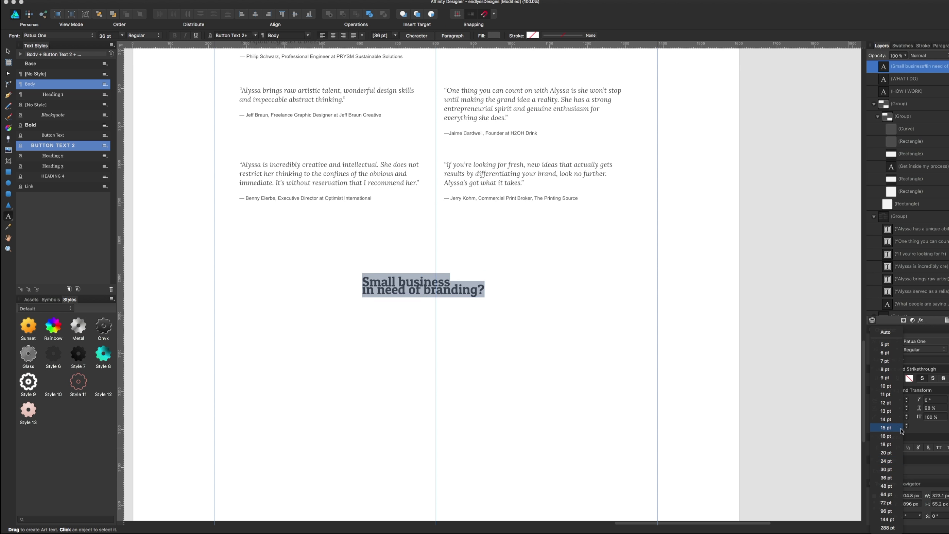
click(898, 472)
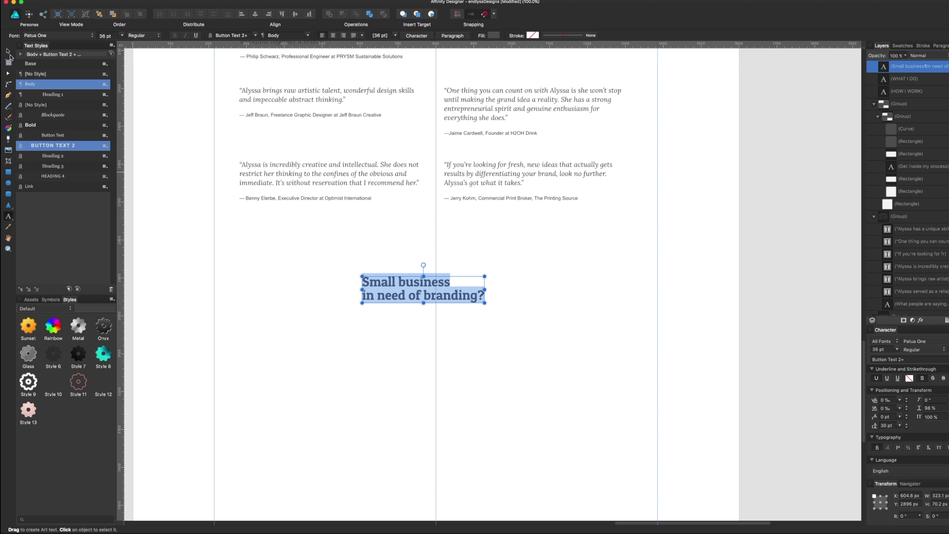
Move the new CTA heading left into the left column
click(8, 51)
drag(359, 291, 248, 298)
click(386, 284)
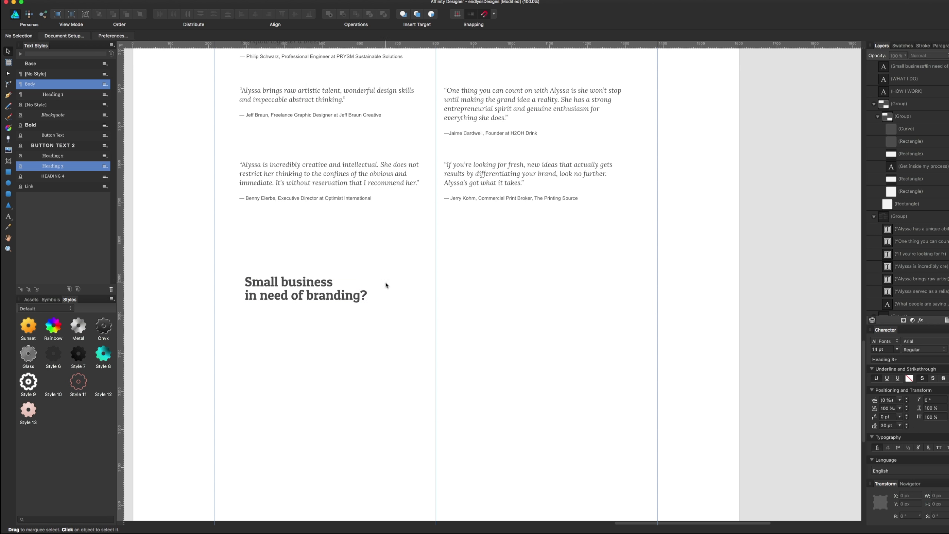
key(super+Tab)
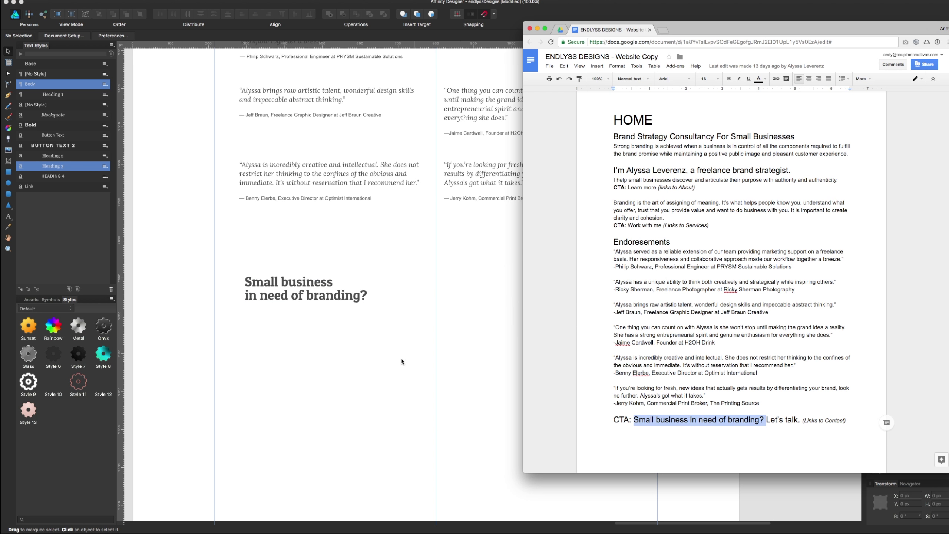
Duplicate the branding heading below itself, retype it as "Let's talk." and colour it red
click(401, 362)
click(357, 300)
key(super+j)
drag(338, 299, 384, 336)
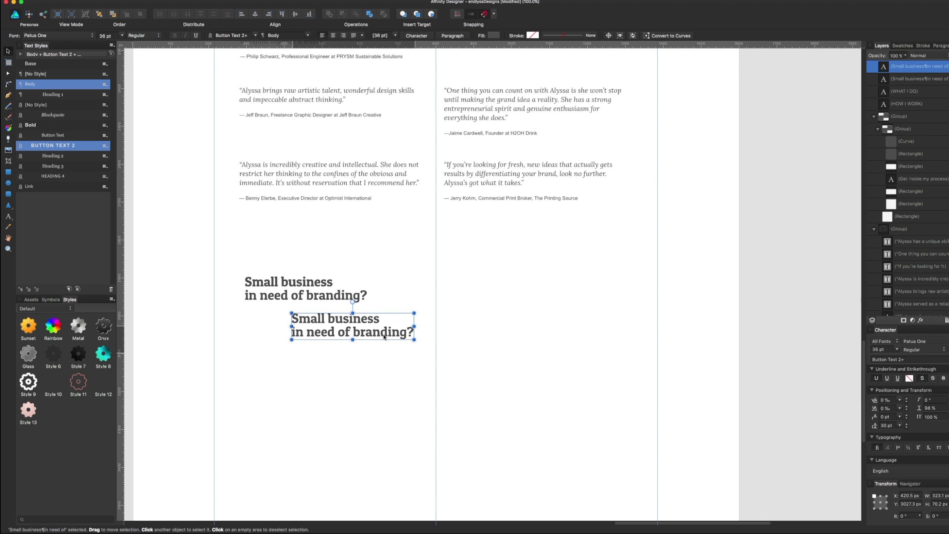
double_click(384, 336)
text(Let')
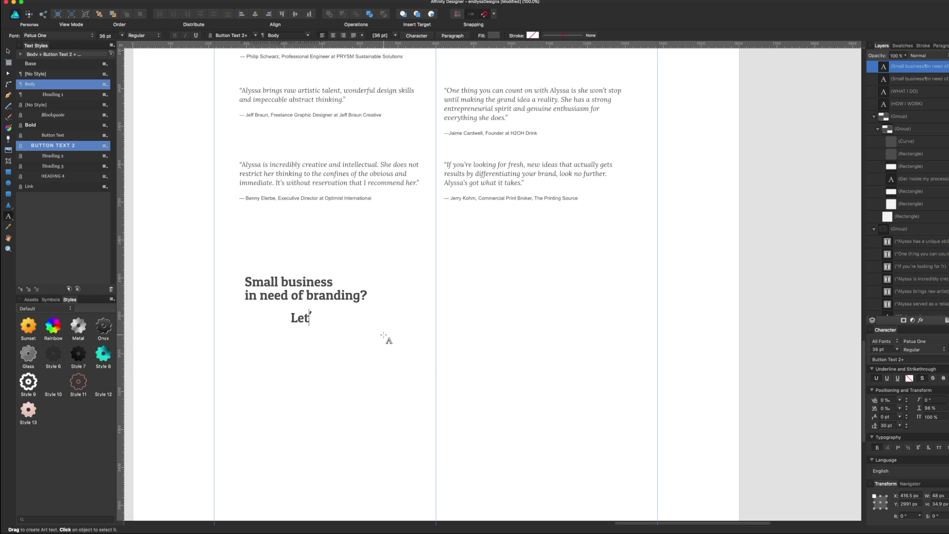
text(s talk.)
key(super+a)
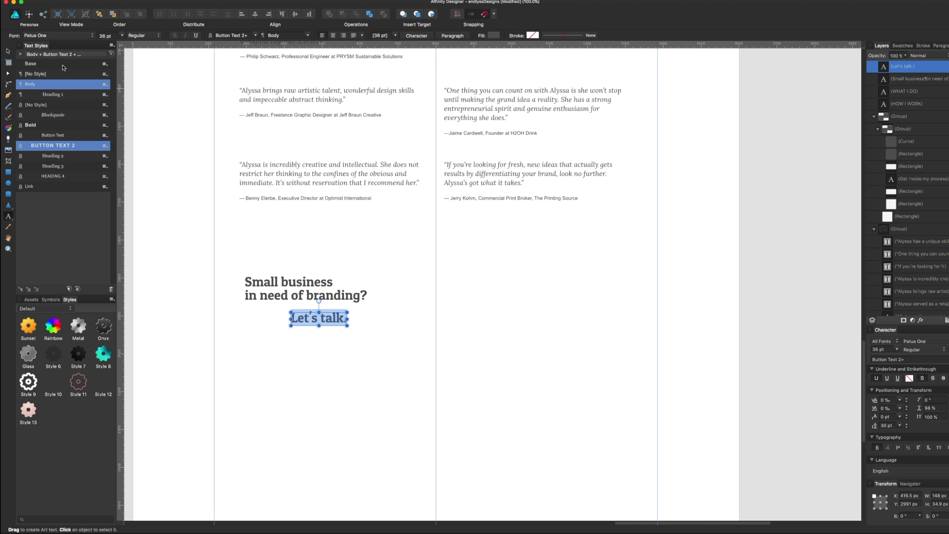
click(897, 46)
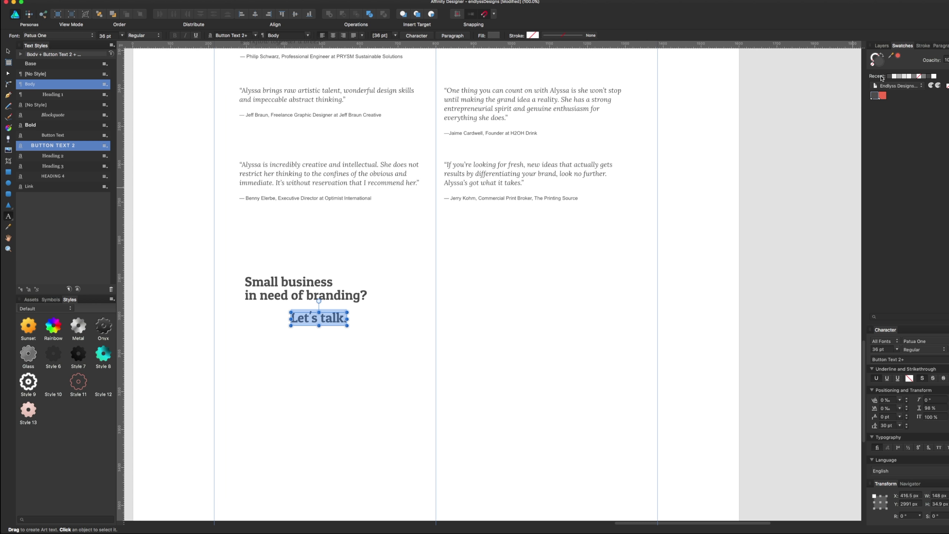
click(882, 95)
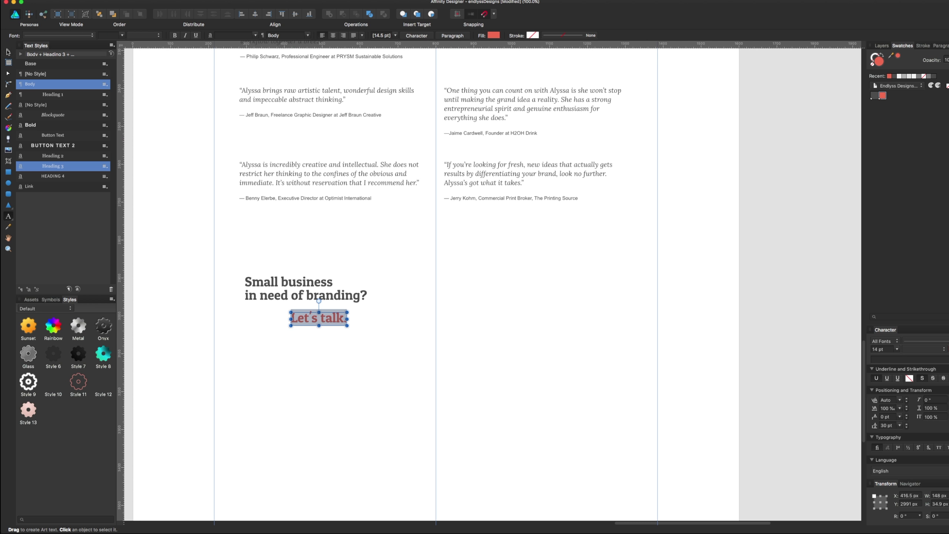
key(Escape)
Shift both lines right and align "Let's talk." with the heading's left edge
click(203, 311)
click(326, 318)
mouse_move(359, 295)
mouse_down()
mouse_move(453, 298)
mouse_move(473, 318)
mouse_up()
click(472, 344)
click(470, 353)
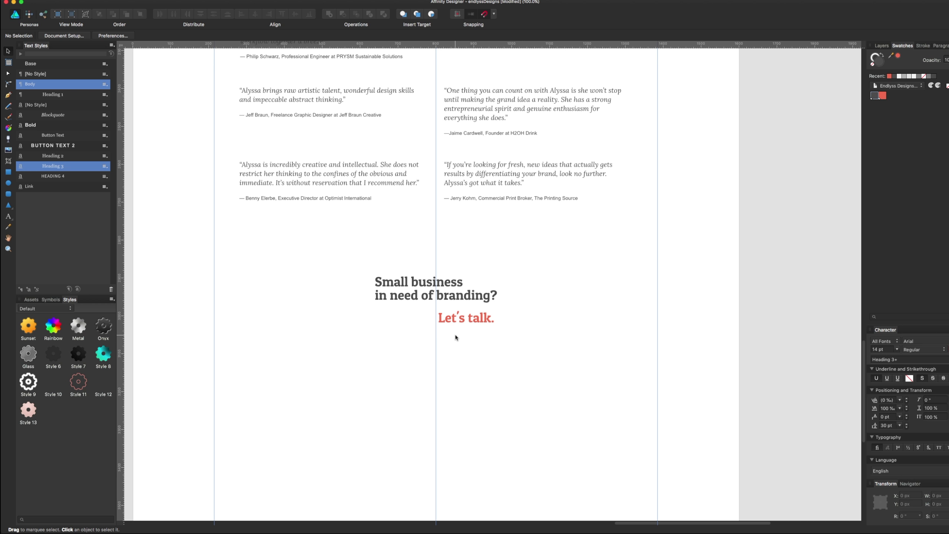
drag(474, 319, 411, 319)
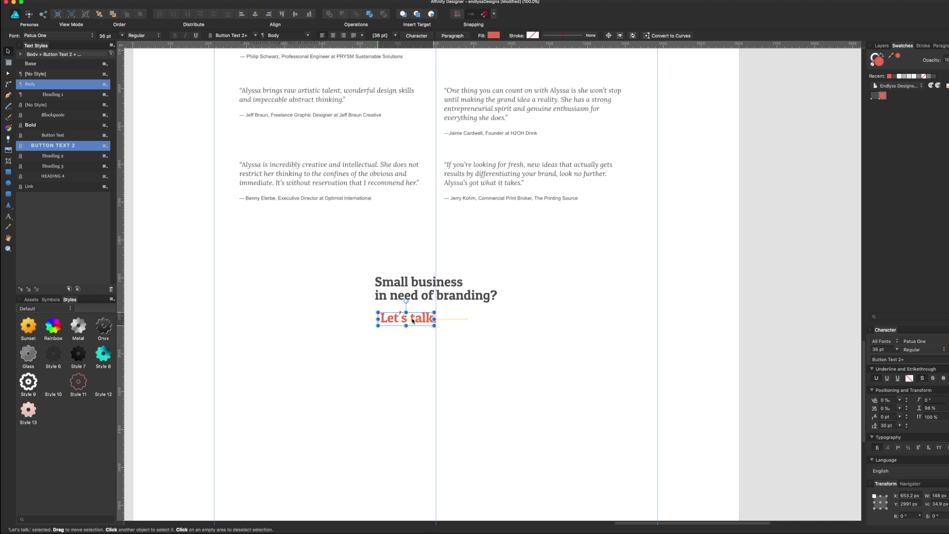
click(522, 348)
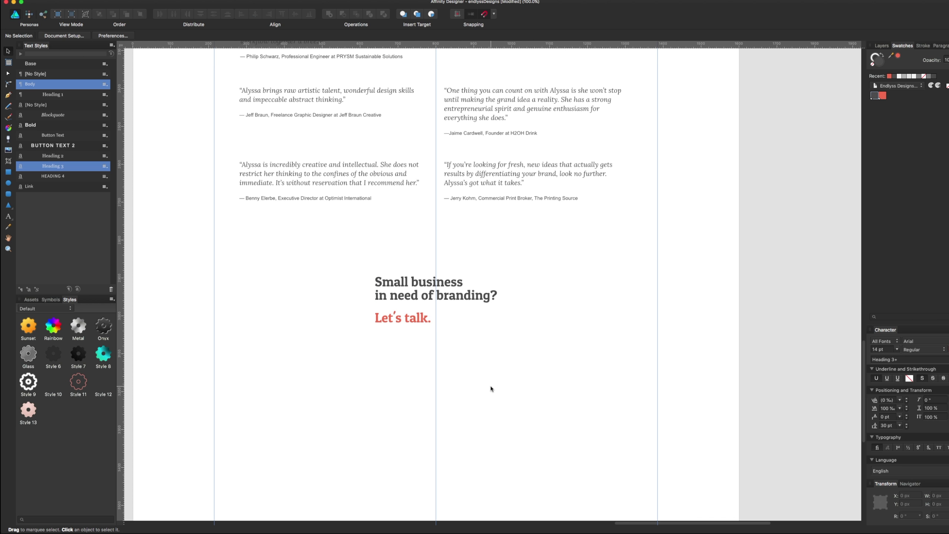
Scale the heading and "Let's talk." up together and move the pair upward
click(423, 296)
shift+click(416, 318)
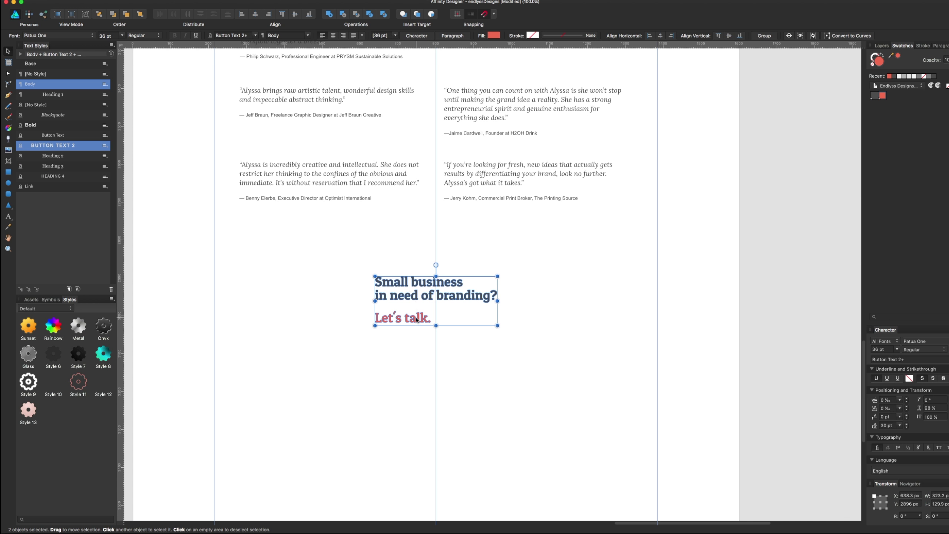
drag(375, 325, 307, 356)
click(363, 364)
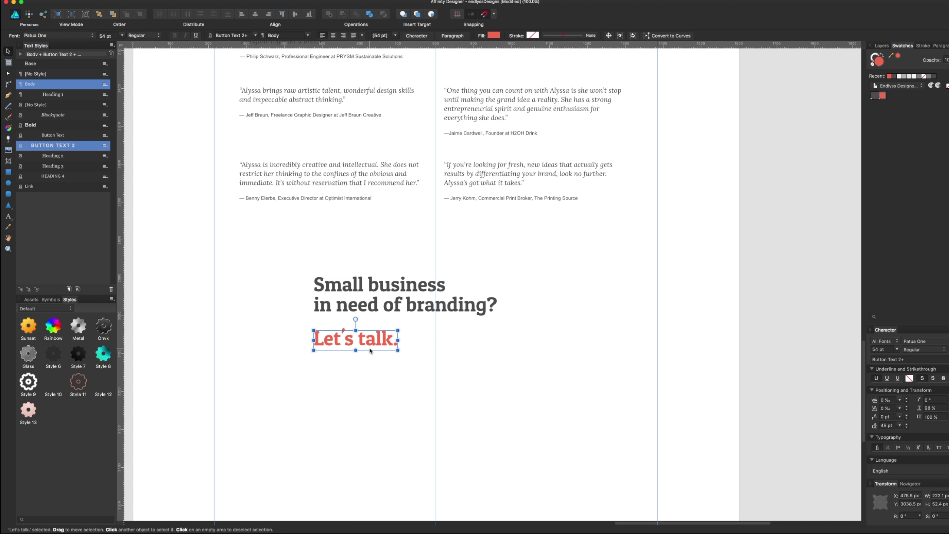
shift+click(394, 309)
drag(393, 309, 393, 288)
click(430, 397)
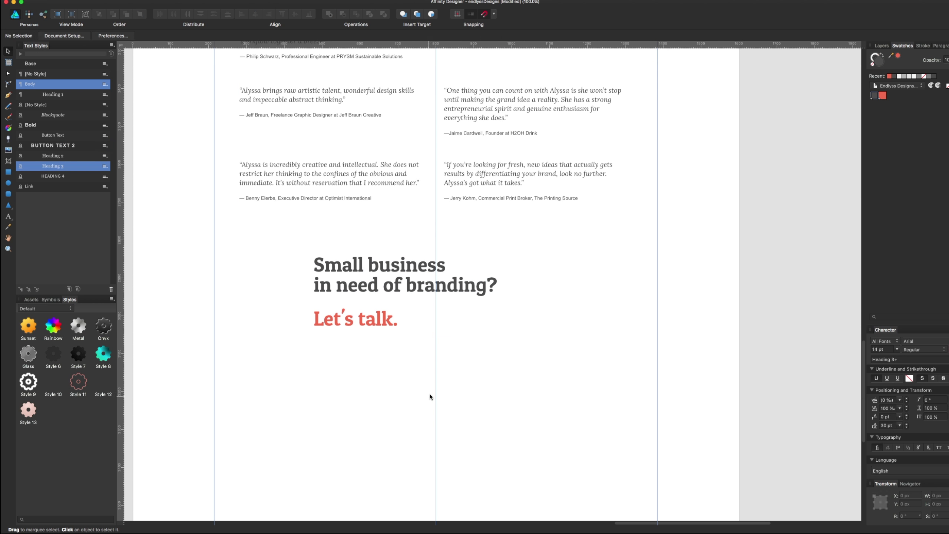
click(374, 327)
click(325, 364)
Draw a thin red rectangle under "Let's talk." and group it with the text
key(m)
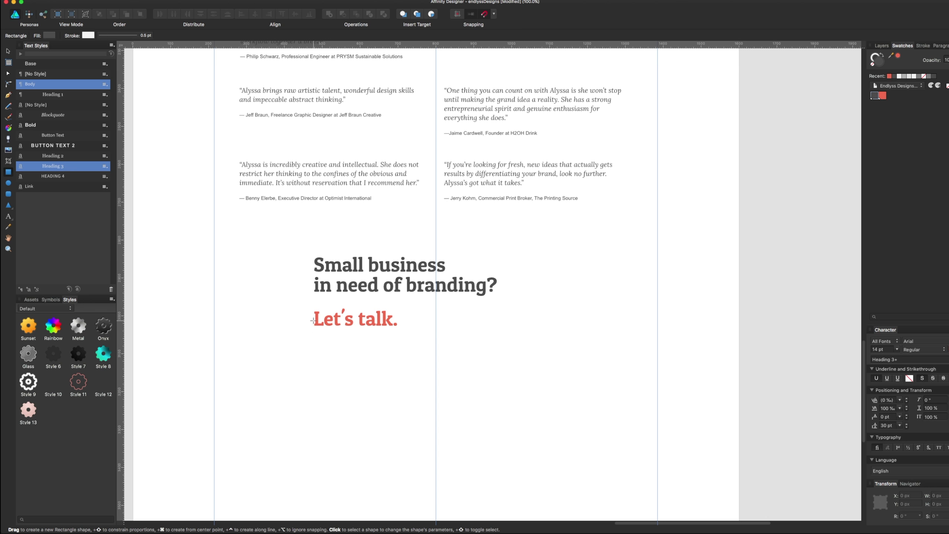
drag(314, 329, 397, 330)
click(883, 96)
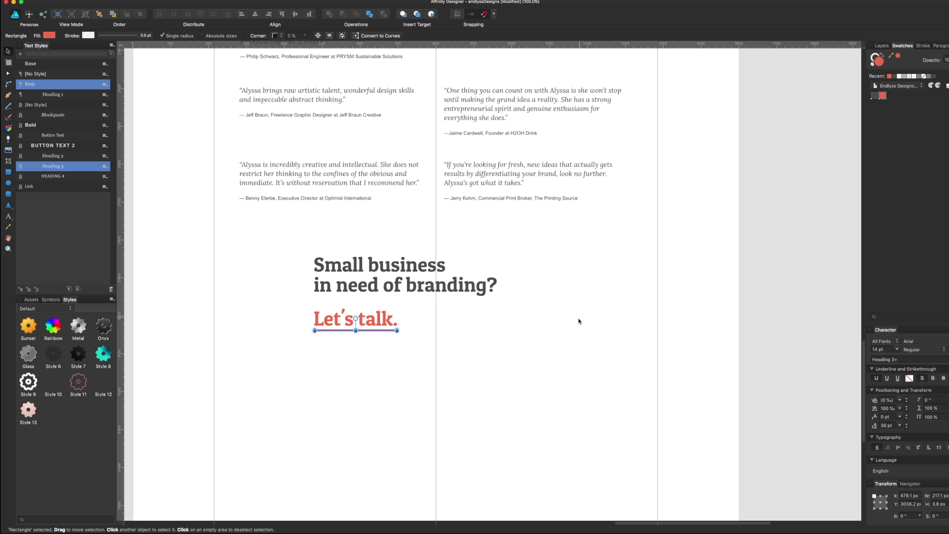
click(578, 320)
scroll(411, 389, left, 3)
click(417, 336)
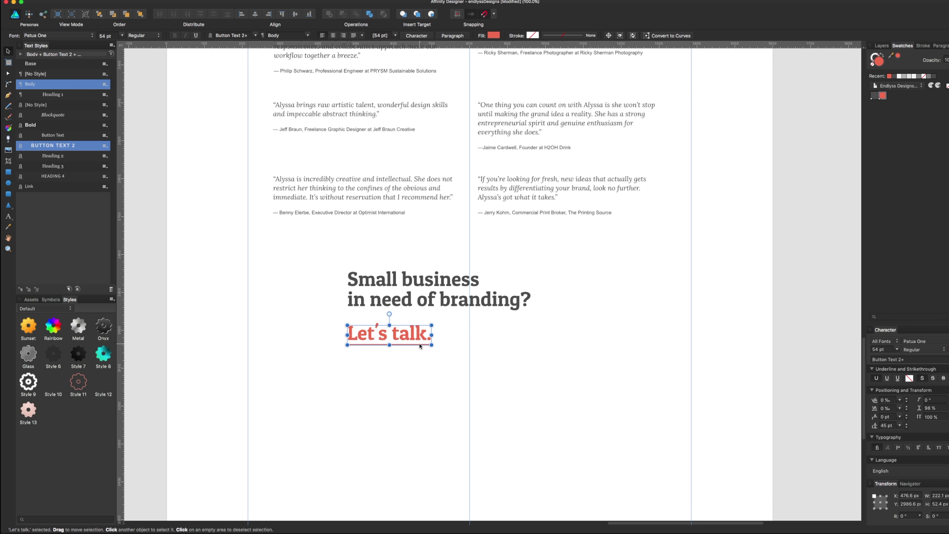
key(ctrl+g)
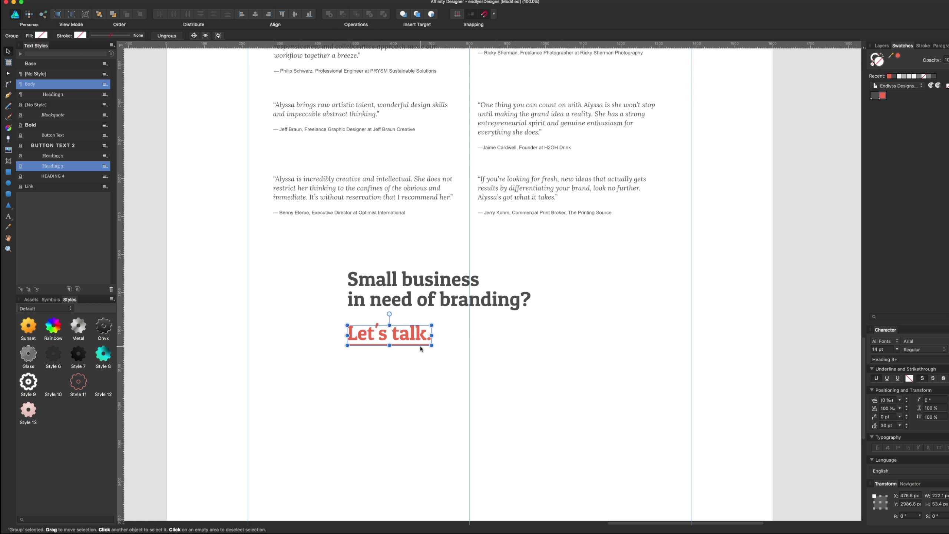
click(419, 374)
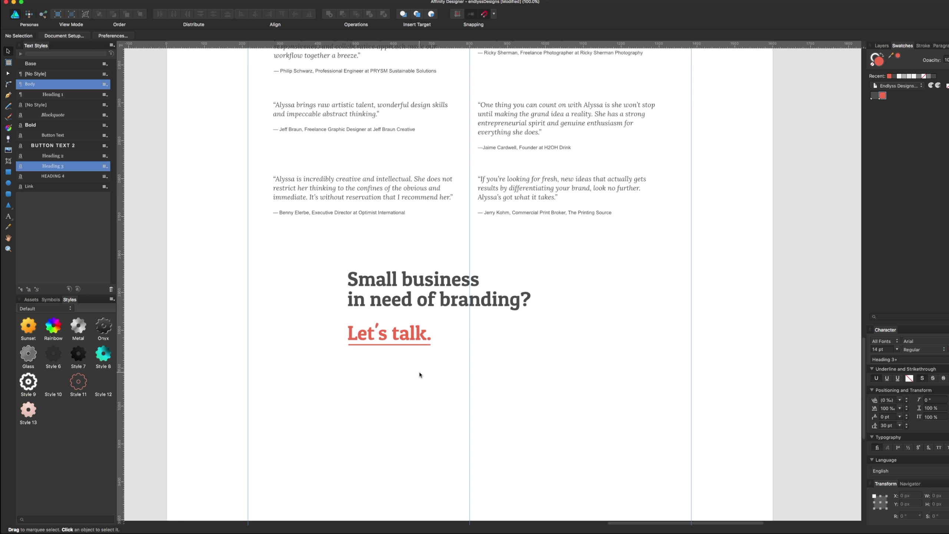
Shift the heading and "Let's talk." group slightly left, then shrink both a little
click(414, 332)
shift+click(440, 299)
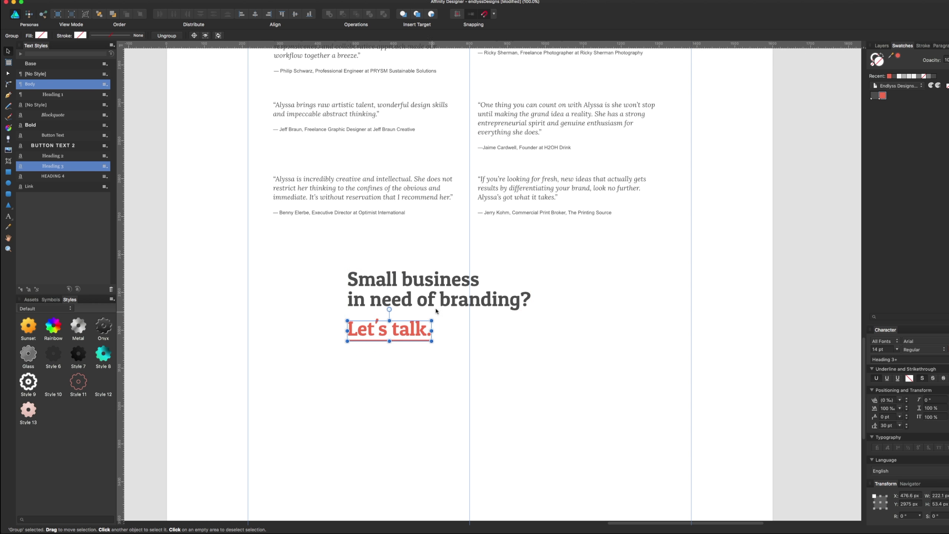
drag(441, 309, 425, 305)
click(424, 388)
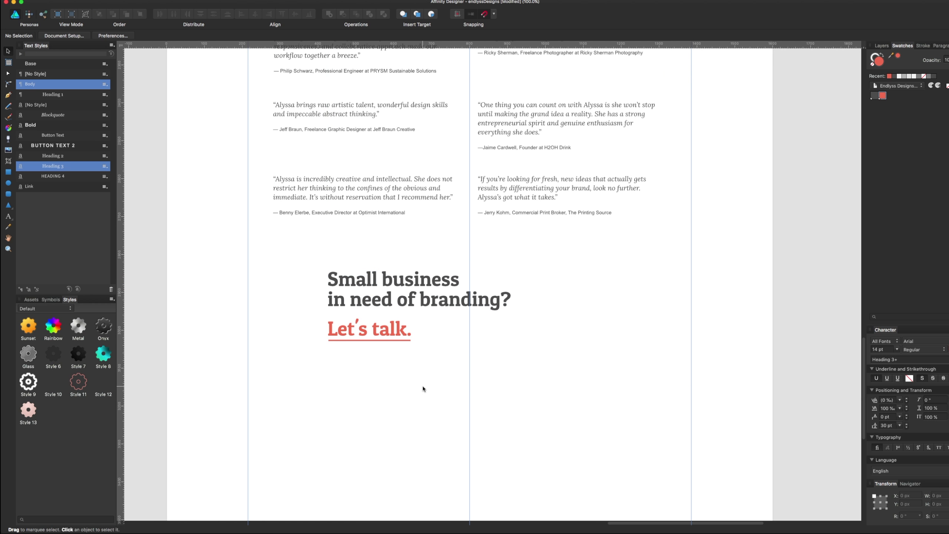
mouse_move(640, 323)
mouse_down()
mouse_move(561, 479)
mouse_move(677, 413)
mouse_up()
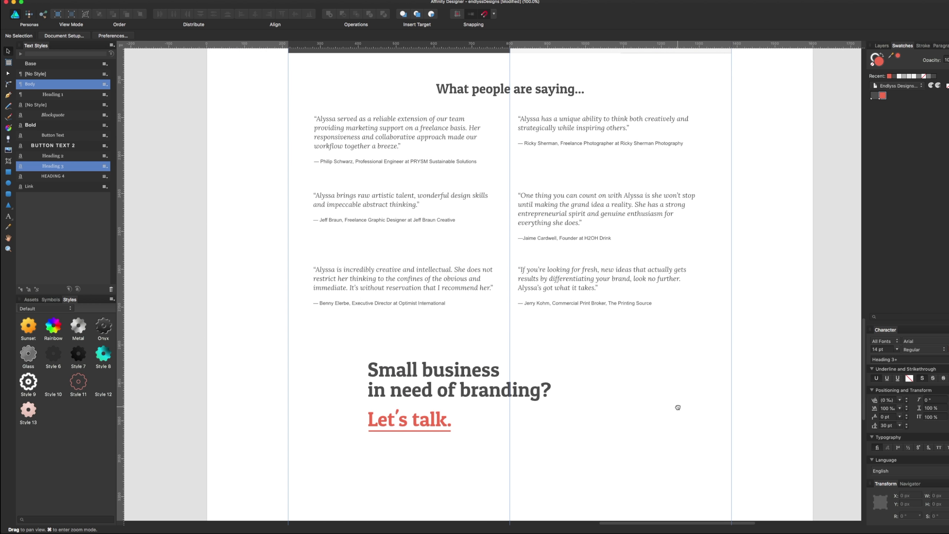
click(535, 398)
shift+click(434, 426)
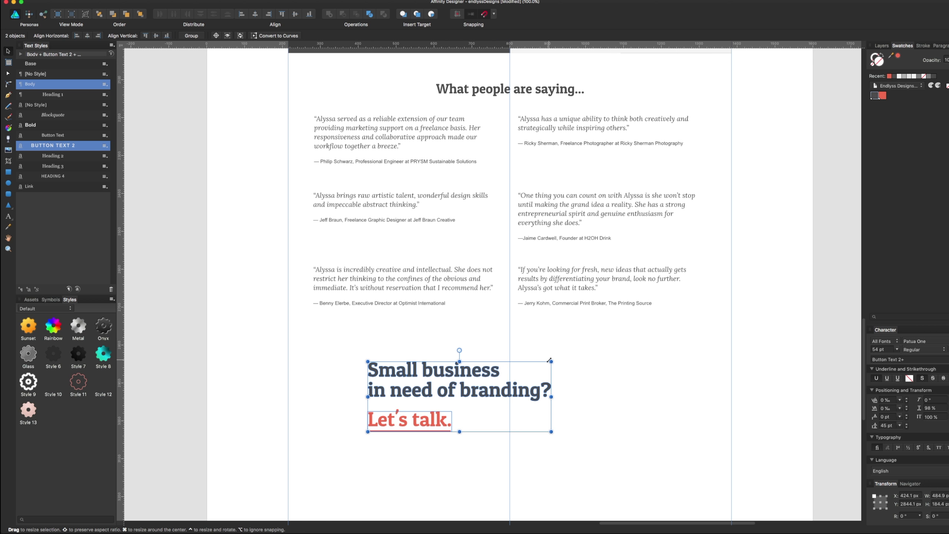
mouse_move(550, 359)
mouse_down()
mouse_move(524, 370)
mouse_move(575, 453)
mouse_up()
click(547, 369)
scroll(575, 453, up, 5)
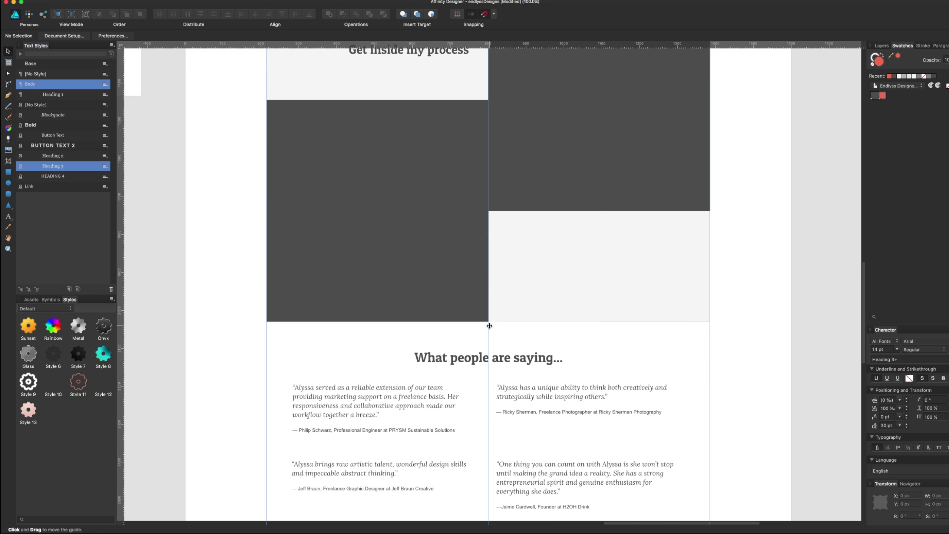
click(490, 326)
scroll(553, 244, down, 3)
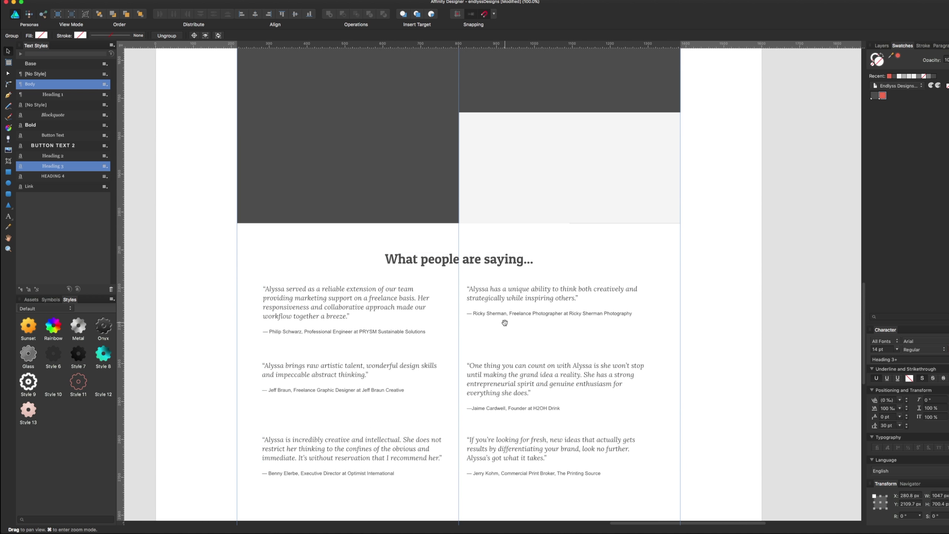
scroll(552, 244, down, 3)
double_click(503, 186)
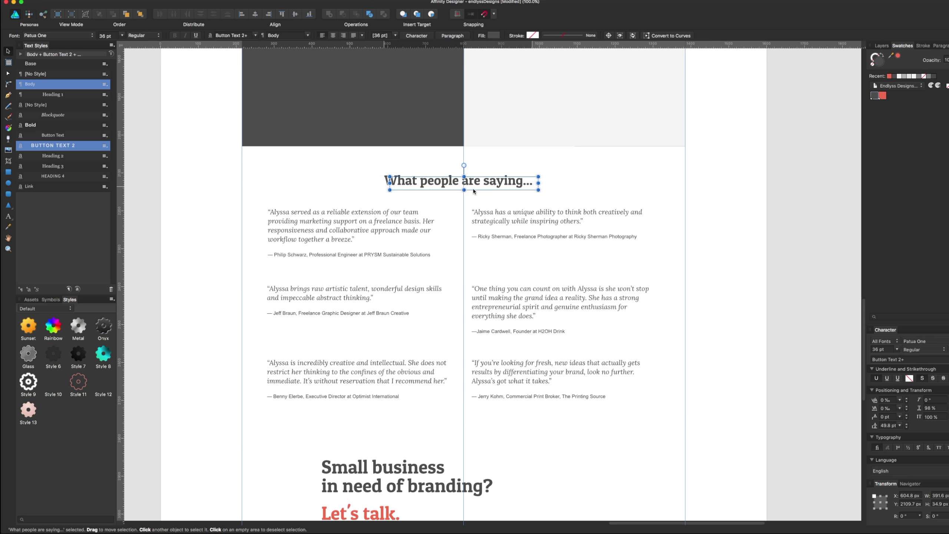
drag(503, 185, 377, 181)
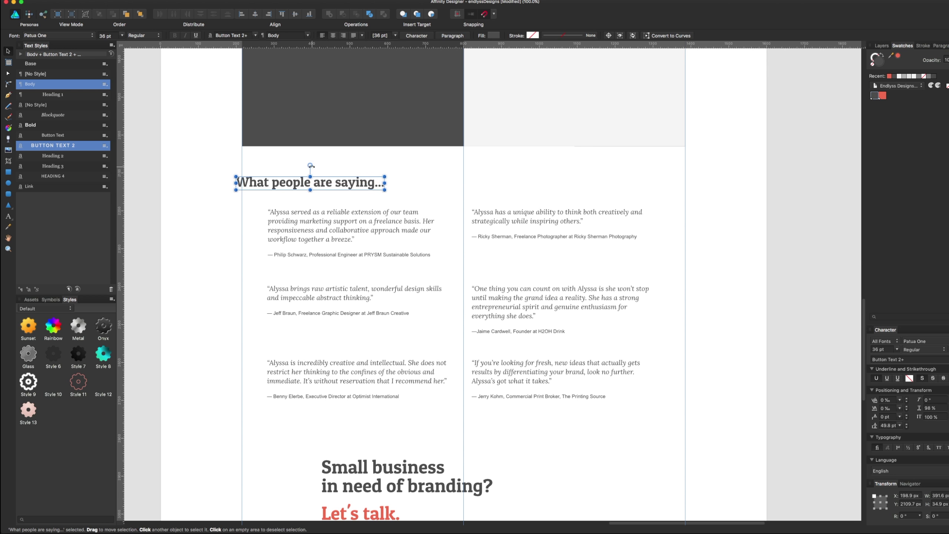
drag(310, 165, 222, 183)
drag(310, 172, 252, 253)
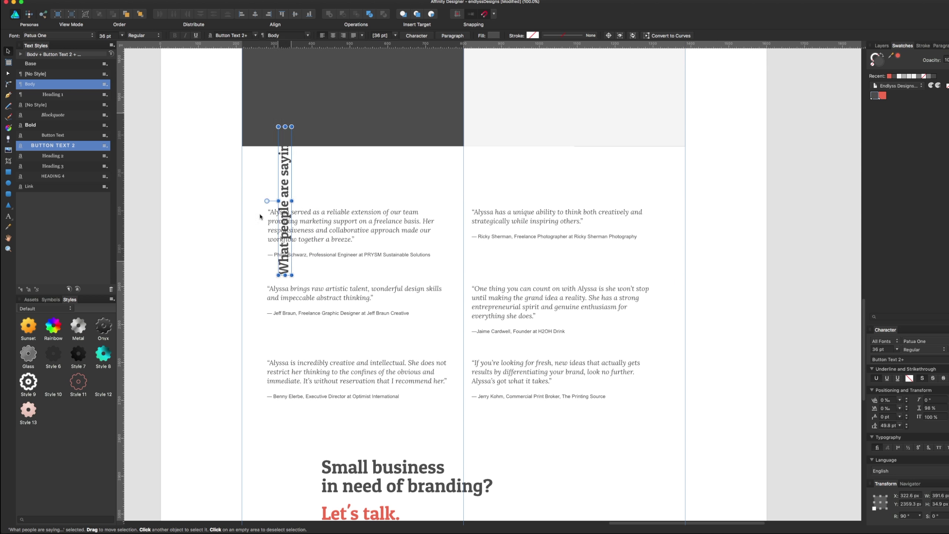
click(333, 267)
shift+click(342, 317)
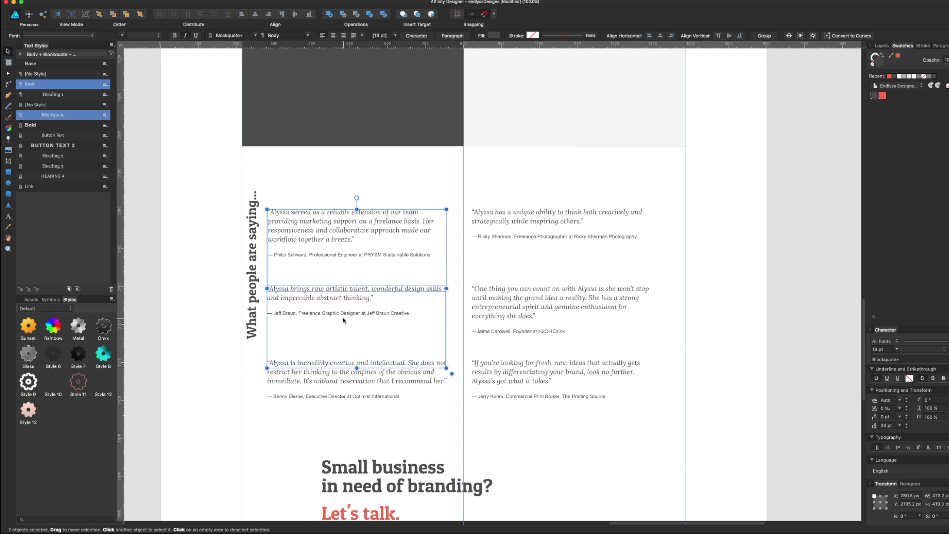
shift+click(355, 376)
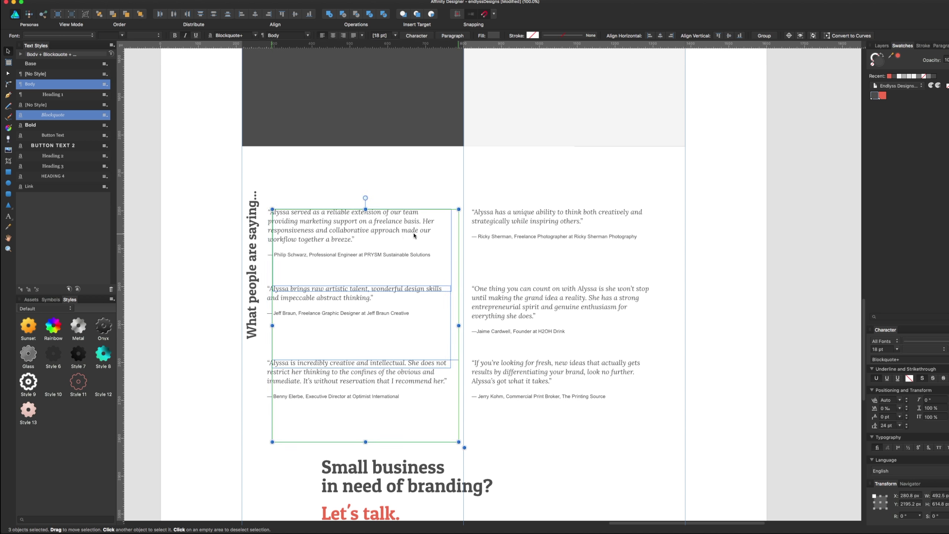
drag(414, 233, 446, 233)
click(540, 221)
shift+click(523, 309)
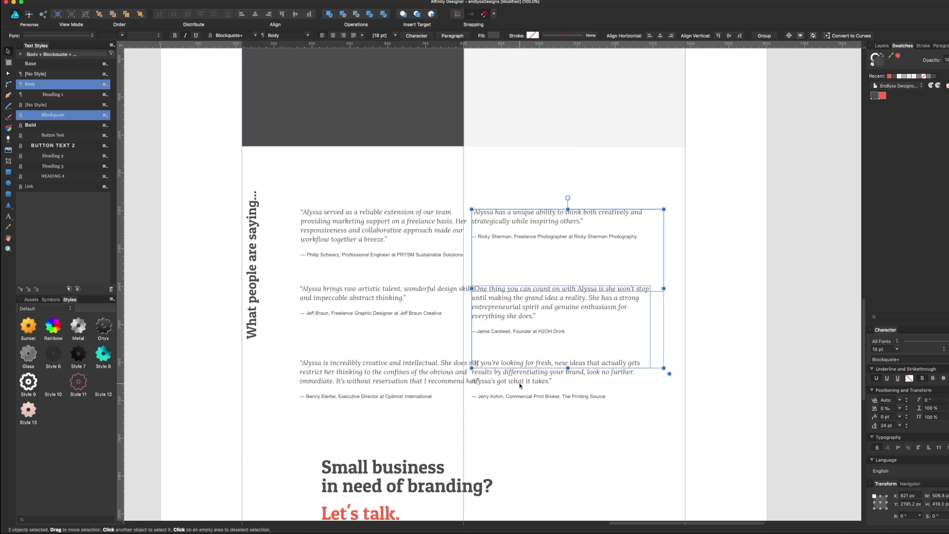
shift+click(521, 384)
drag(520, 384, 535, 382)
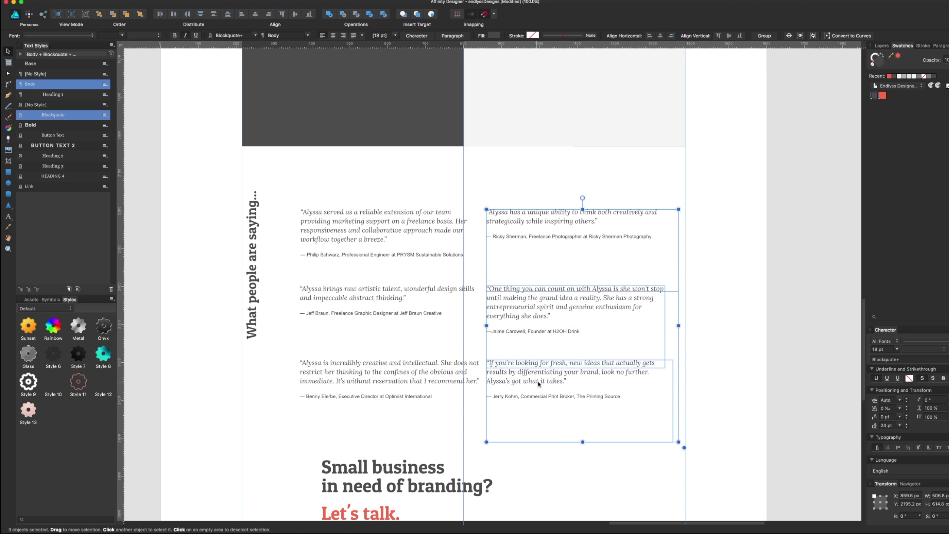
click(742, 260)
key(ctrl+z)
key(ctrl+z)
key(ctrl+z)
key(ctrl+z)
key(ctrl+z)
key(ctrl+z)
key(ctrl+z)
key(ctrl+z)
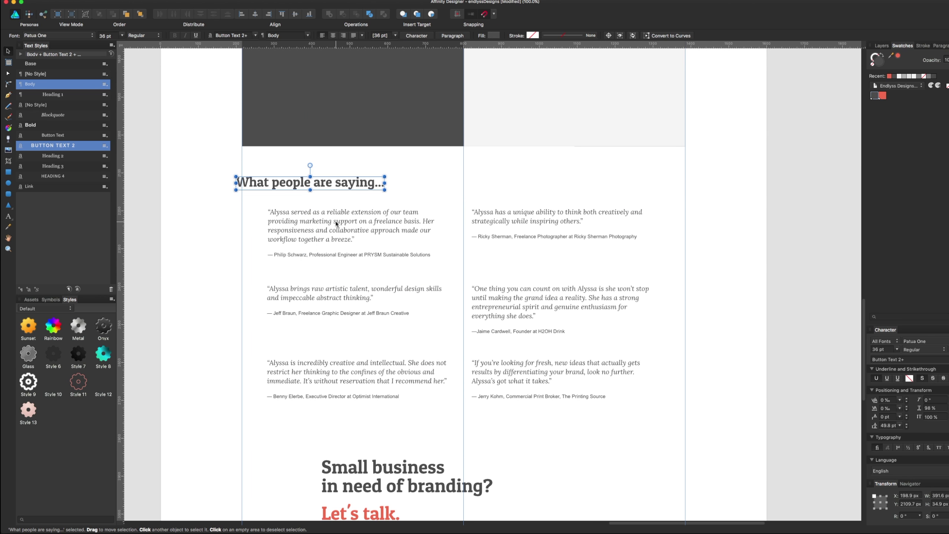
drag(357, 181, 605, 183)
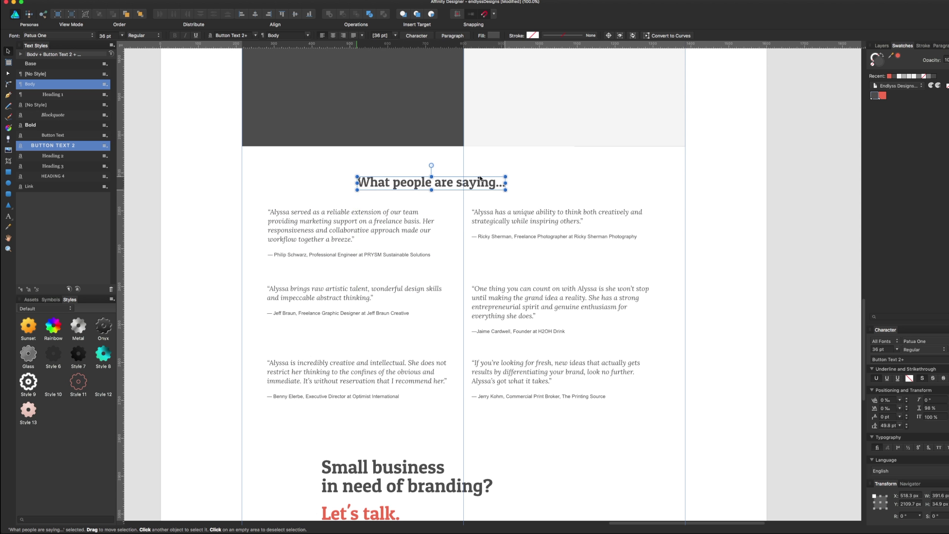
key(ctrl+z)
Group the "Small business in need of branding?" heading with "Let's talk." and raise it
key(ctrl+z)
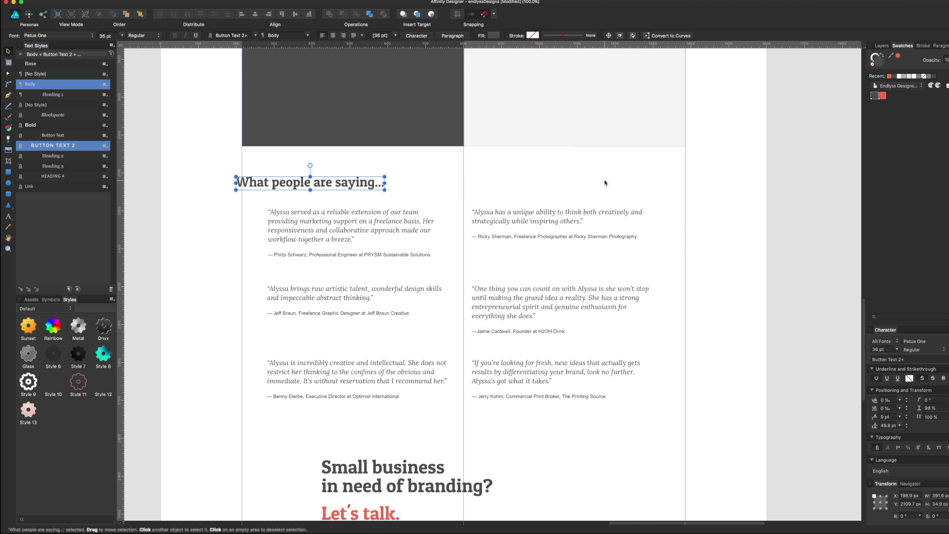
key(ctrl+z)
key(ctrl+z)
scroll(571, 216, down, 5)
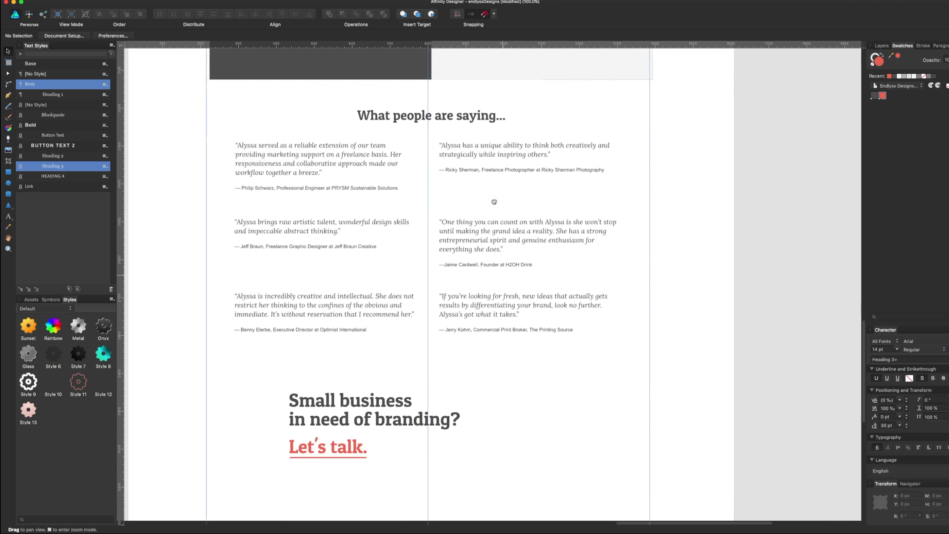
scroll(493, 262, down, 5)
click(390, 302)
shift+click(337, 325)
key(ctrl+g)
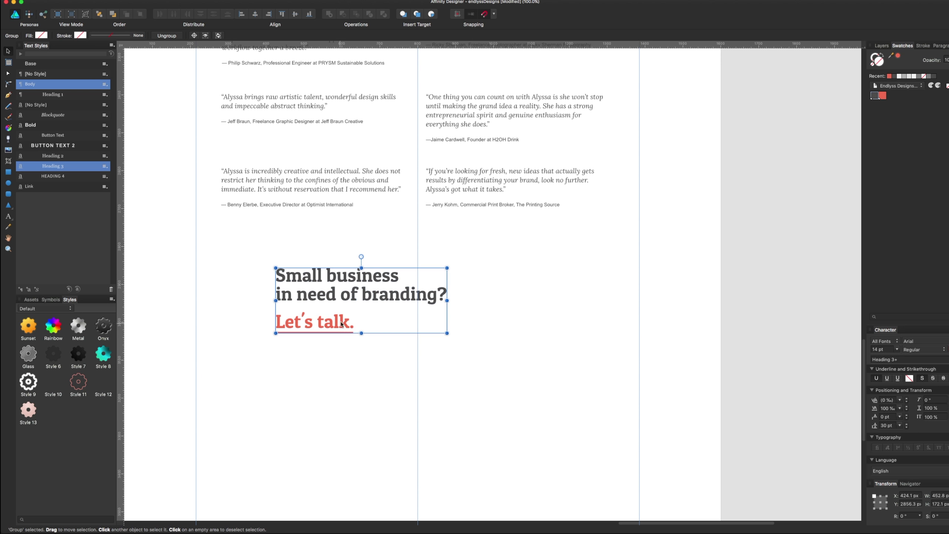
drag(357, 299, 358, 282)
click(355, 342)
Move the endlyss logo from the header down below the CTA block
scroll(373, 355, up, 3)
scroll(430, 392, up, 10)
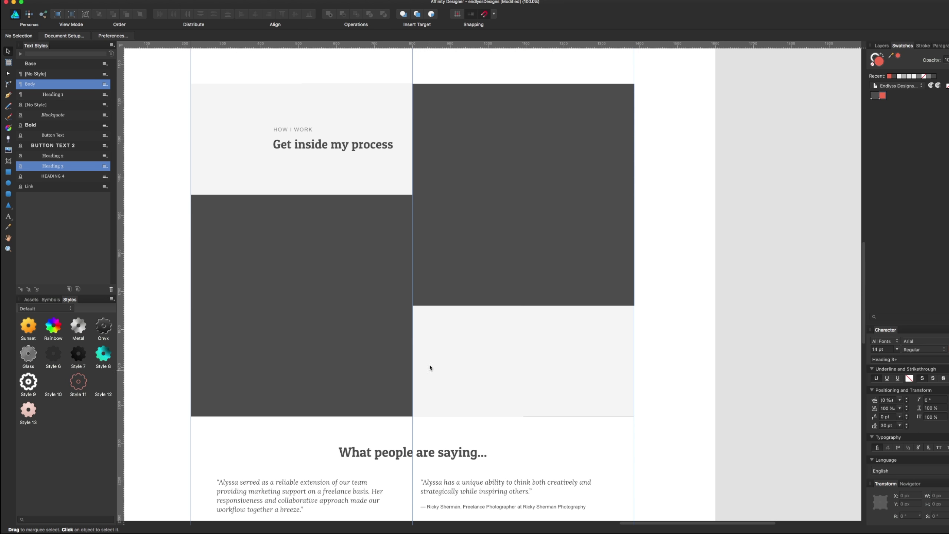
scroll(430, 366, up, 10)
scroll(428, 336, up, 5)
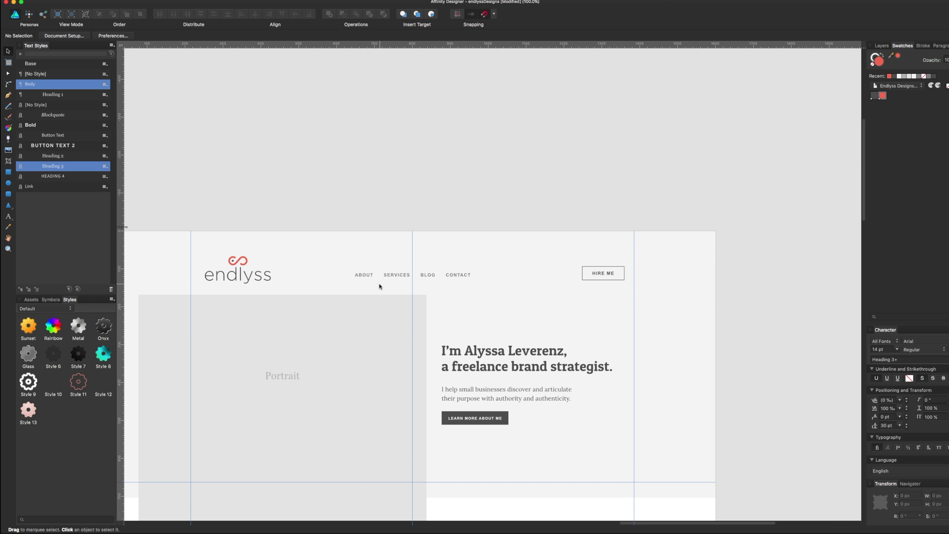
scroll(378, 283, down, 2)
scroll(379, 283, left, 1)
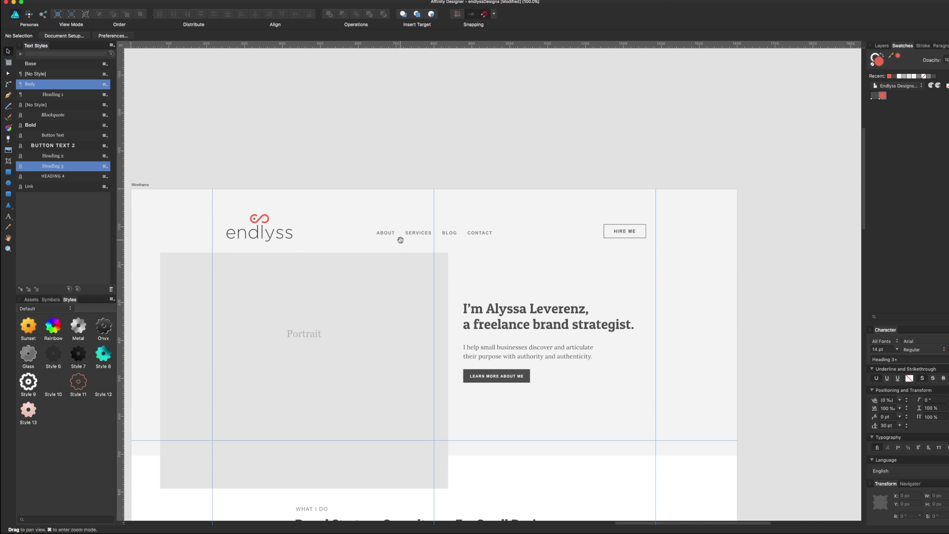
click(277, 236)
scroll(414, 345, down, 1)
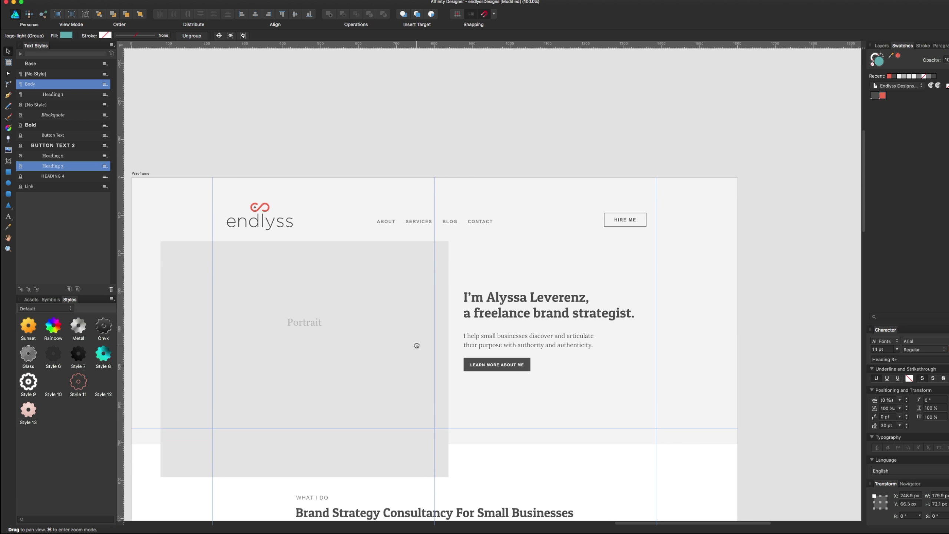
scroll(415, 261, down, 3)
scroll(433, 176, down, 5)
scroll(448, 187, down, 10)
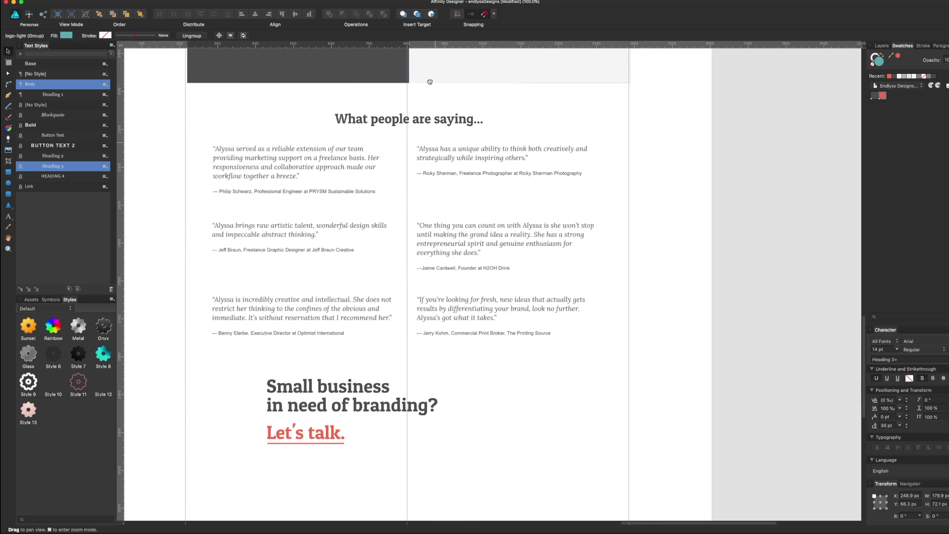
scroll(477, 214, down, 5)
mouse_move(478, 214)
mouse_down()
mouse_move(446, 296)
mouse_move(469, 295)
mouse_up()
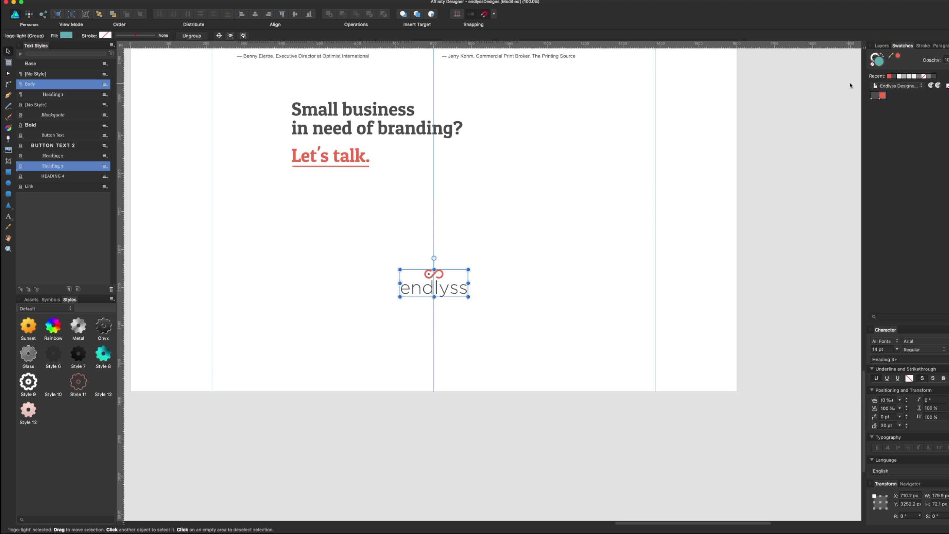
Set the logo's fill colour to #B0B0B0
click(903, 77)
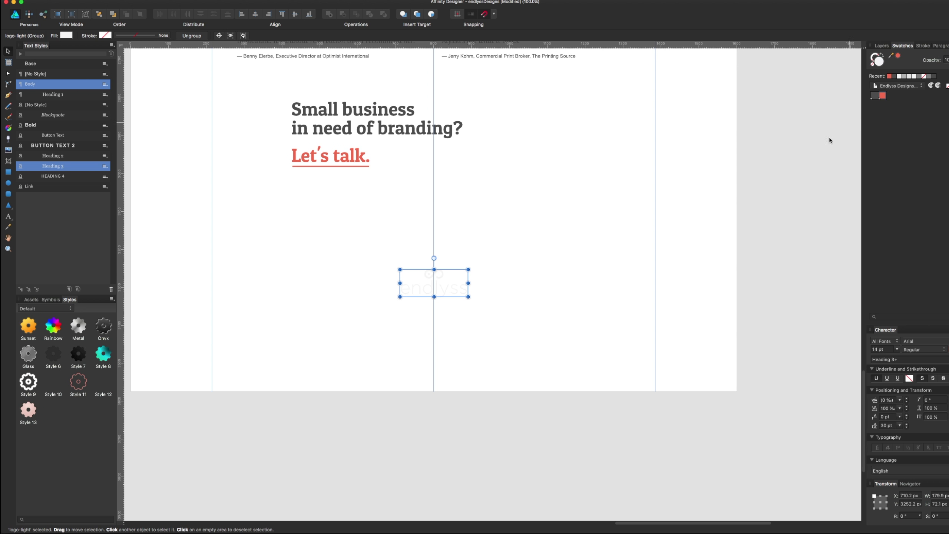
double_click(879, 60)
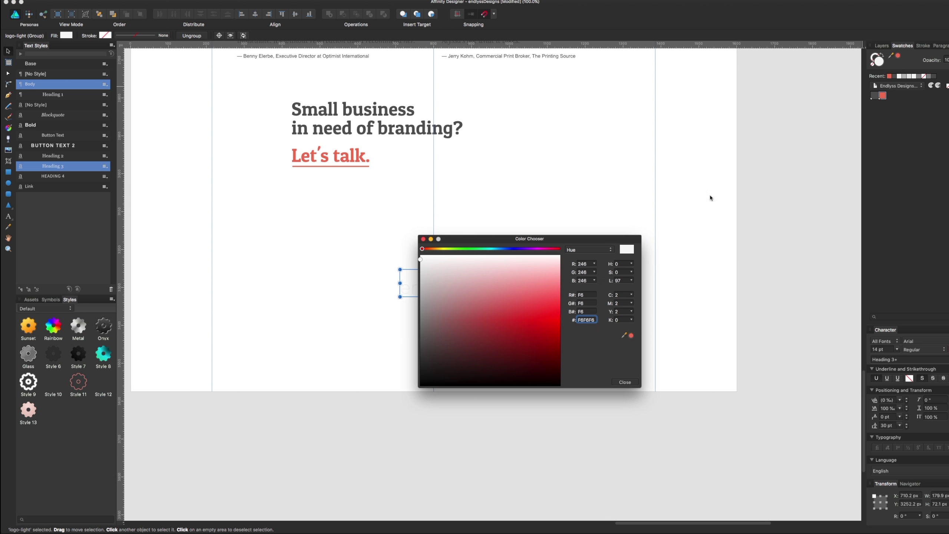
text(B0B0B0)
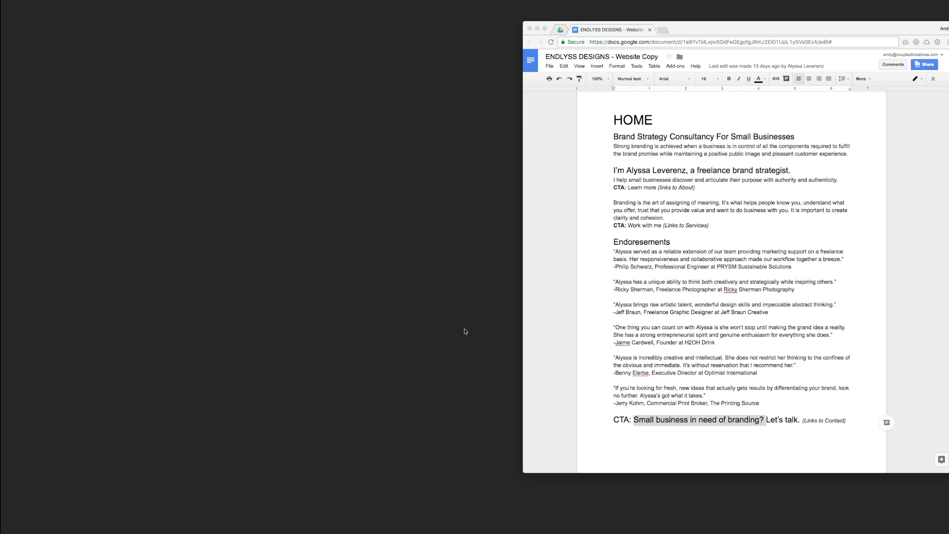
Dismiss the Affinity Designer crash report and relaunch the app from the Dock
click(560, 171)
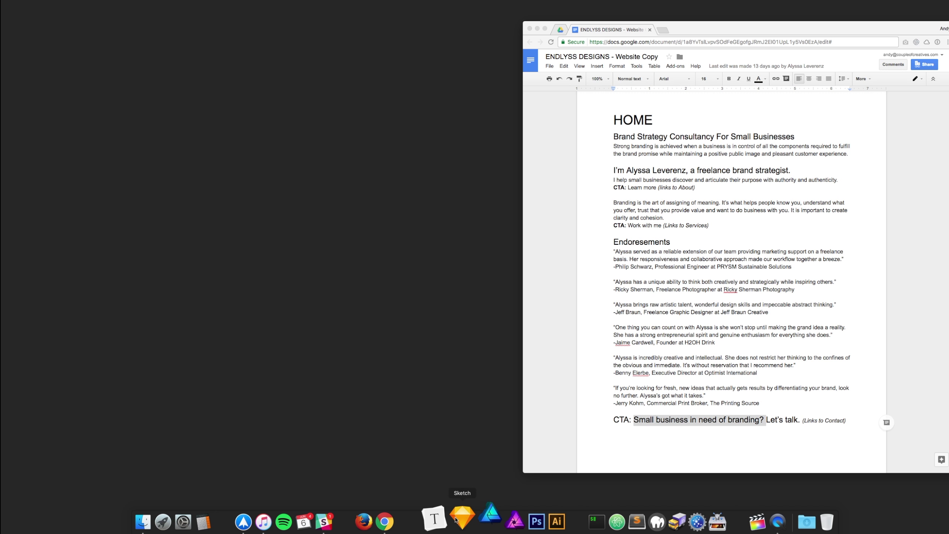
mouse_move(482, 514)
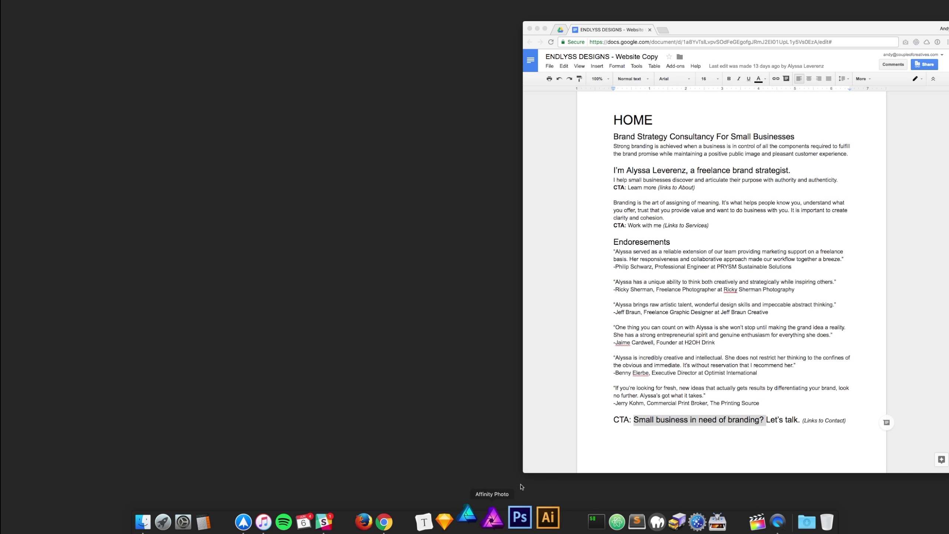
click(475, 530)
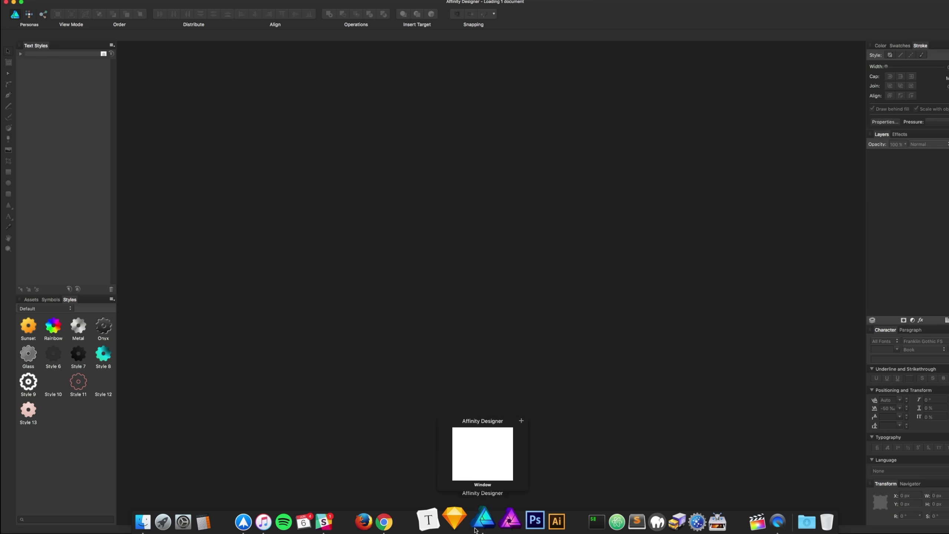
Duplicate the "What people are saying…" heading to a spot below the testimonials
scroll(500, 324, down, 5)
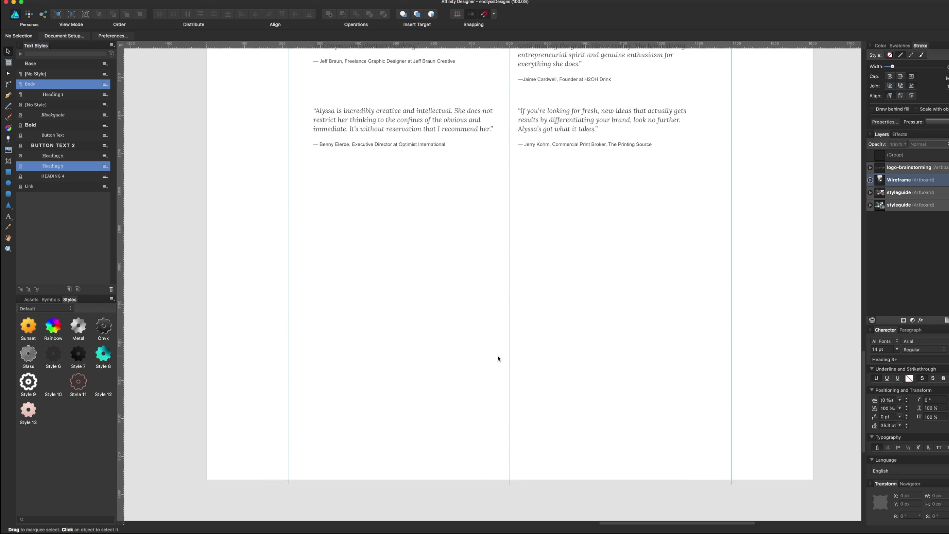
scroll(498, 357, up, 10)
scroll(498, 356, up, 10)
scroll(497, 356, up, 10)
scroll(497, 355, up, 5)
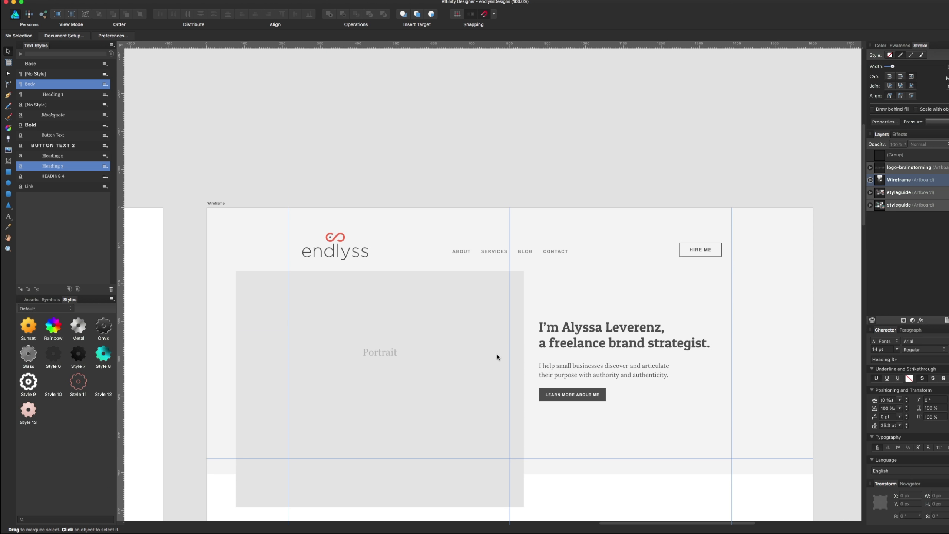
scroll(497, 355, down, 10)
scroll(496, 356, down, 8)
scroll(496, 356, down, 5)
scroll(500, 370, down, 2)
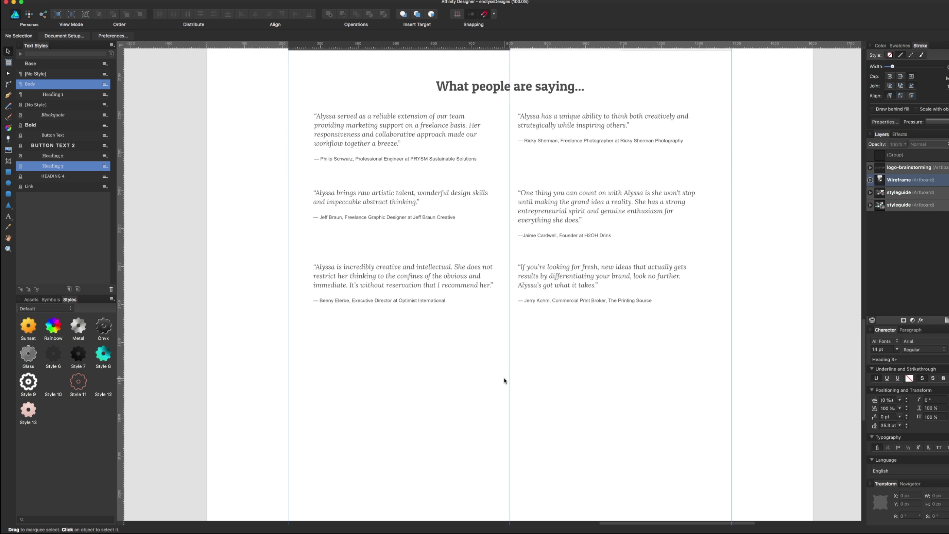
click(492, 337)
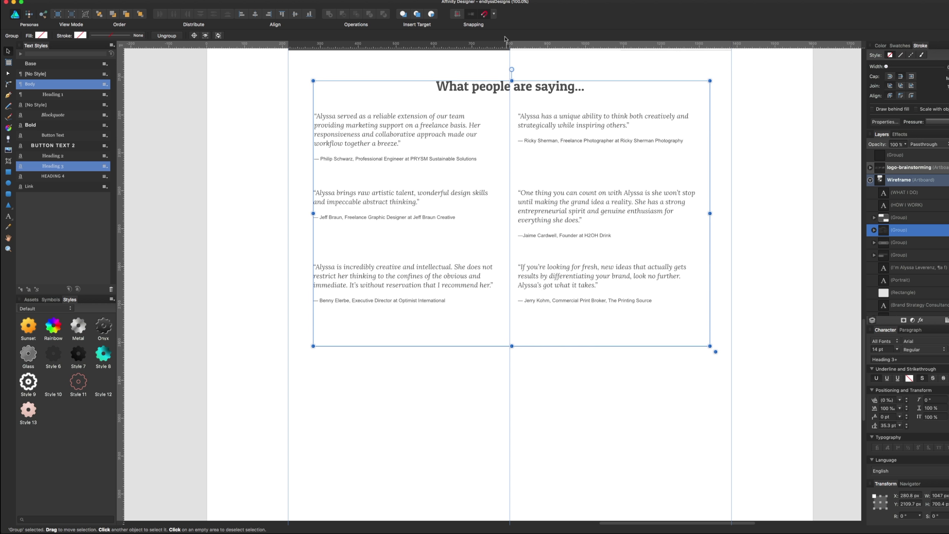
double_click(504, 88)
click(464, 403)
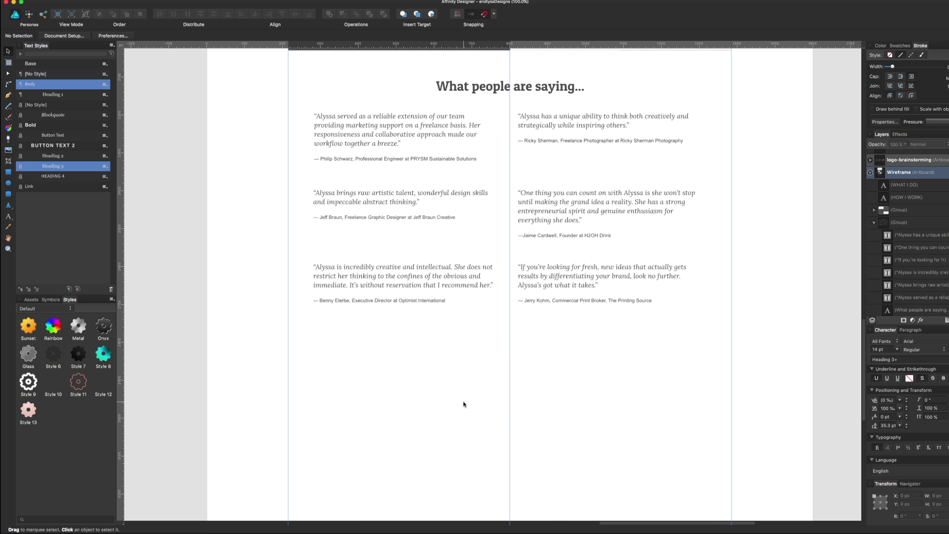
double_click(488, 94)
drag(488, 97, 433, 374)
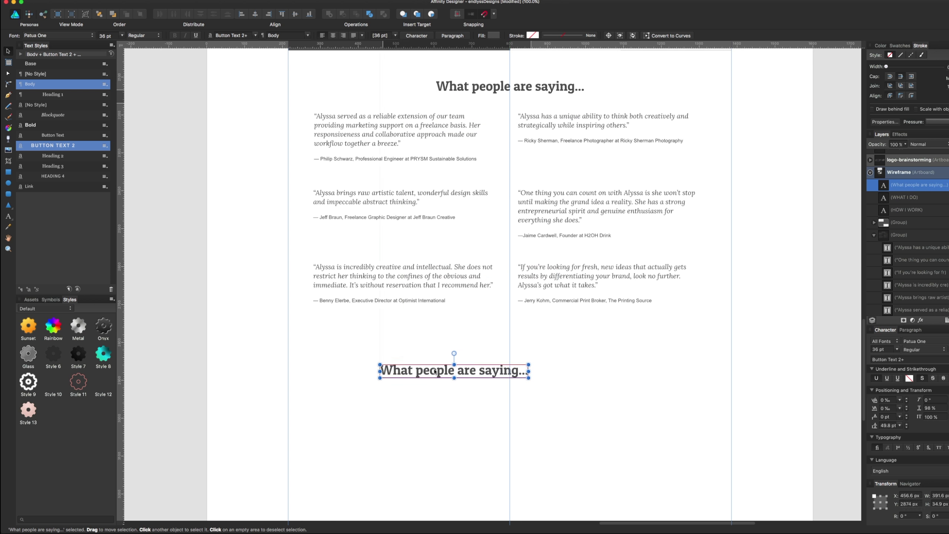
Retype the copied heading as "Small business in need of branding?"
double_click(434, 369)
key(super+a)
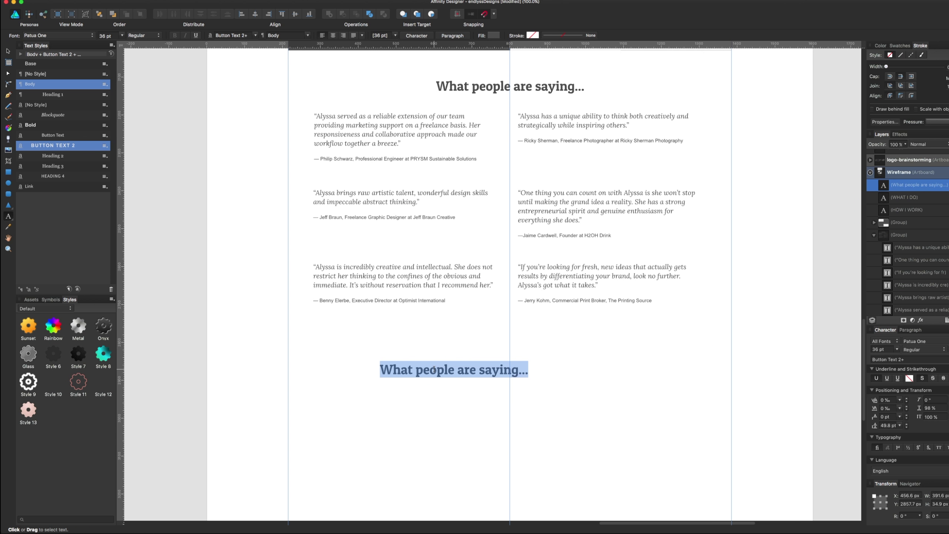
text(S)
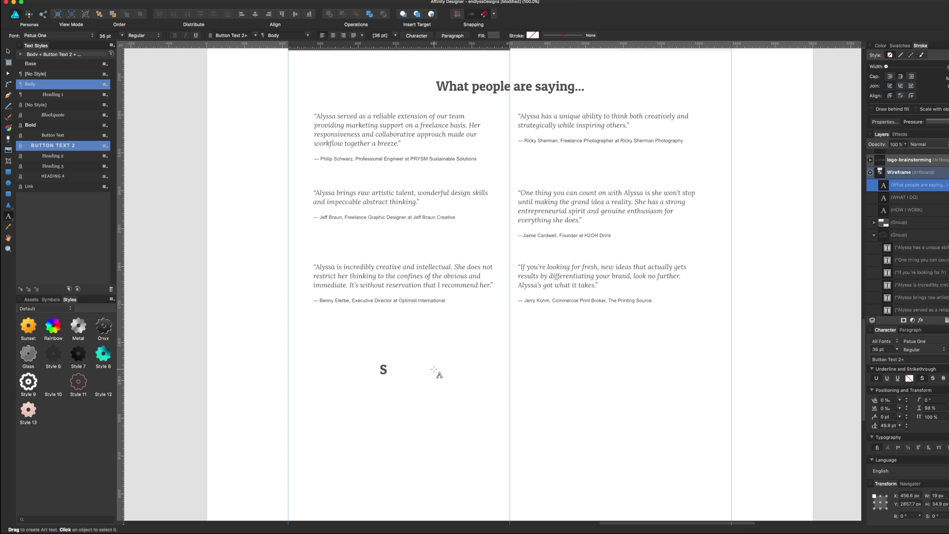
text(mall business)
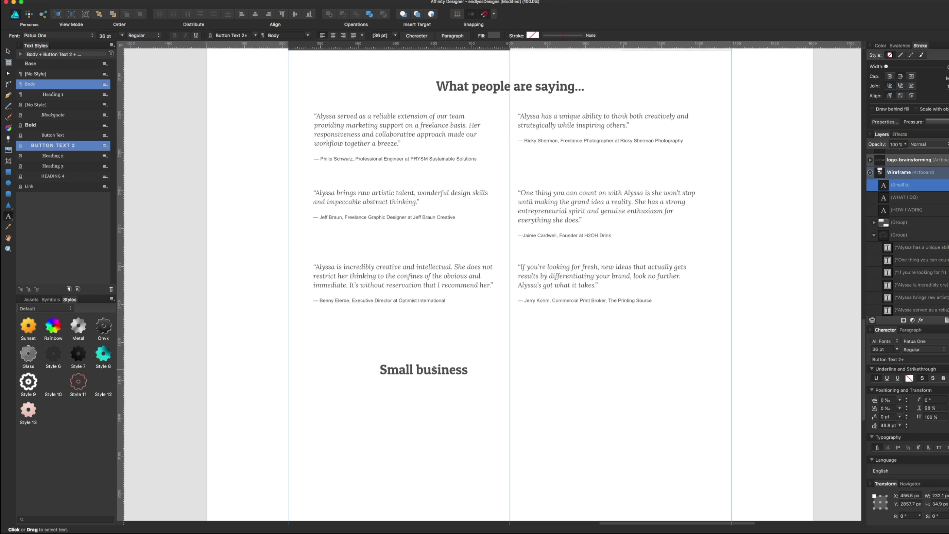
text( in need)
text( of)
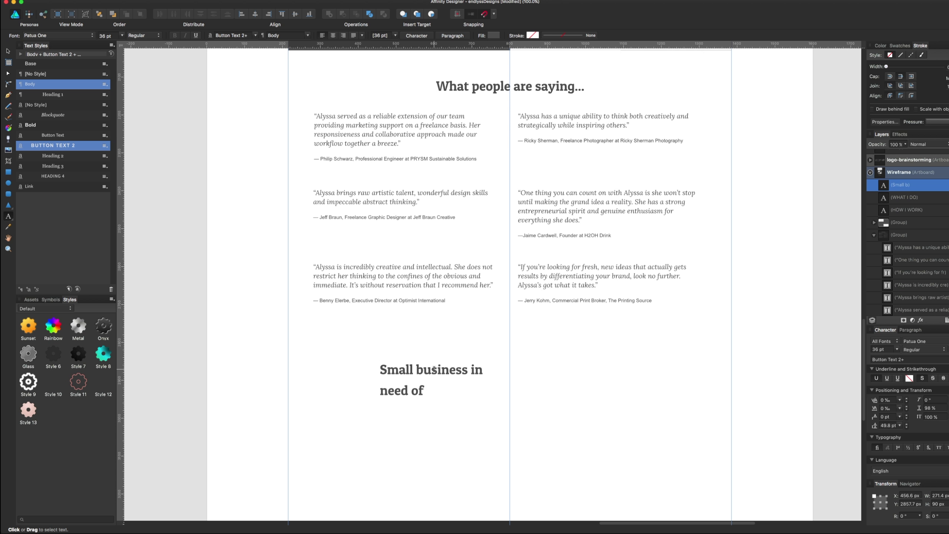
text( branding?)
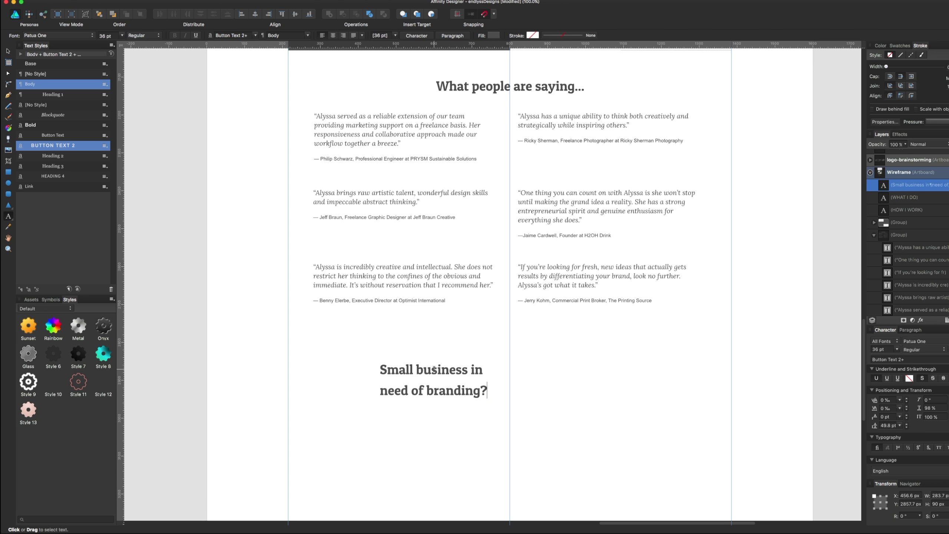
key(Escape)
Reduce the new heading's line spacing by three steps and scale it up
click(906, 427)
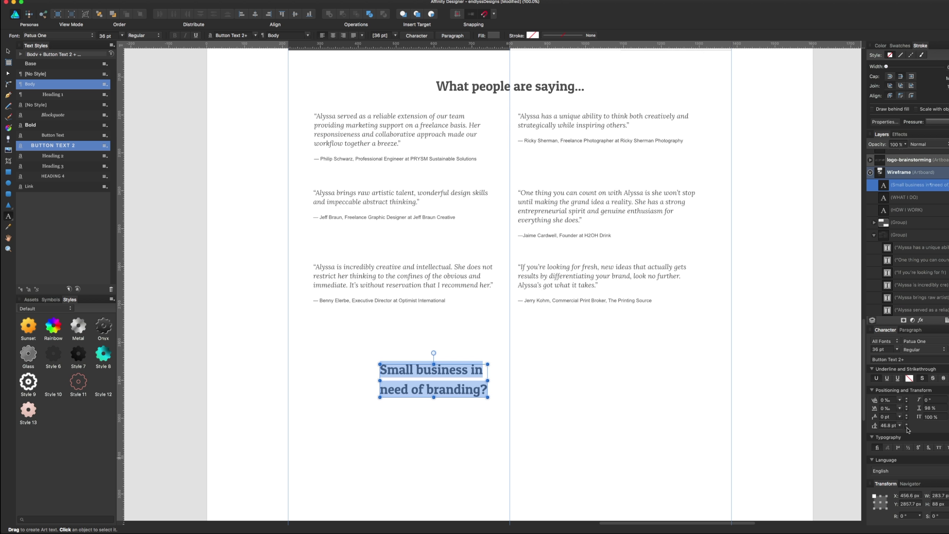
click(906, 427)
click(906, 428)
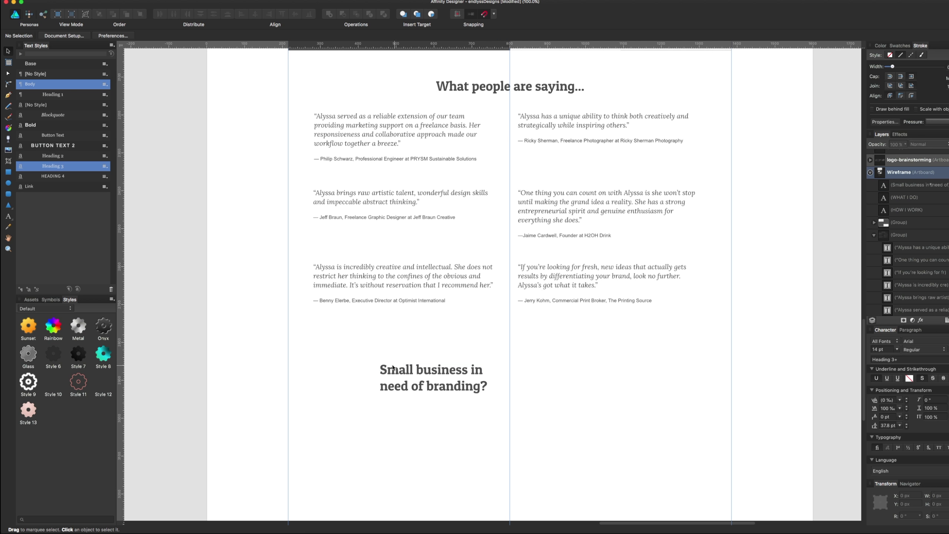
mouse_move(380, 364)
mouse_down()
mouse_move(307, 352)
mouse_move(351, 352)
mouse_move(374, 429)
mouse_up()
Retype the duplicated heading as "Let's talk.", fixing a typo along the way
double_click(374, 429)
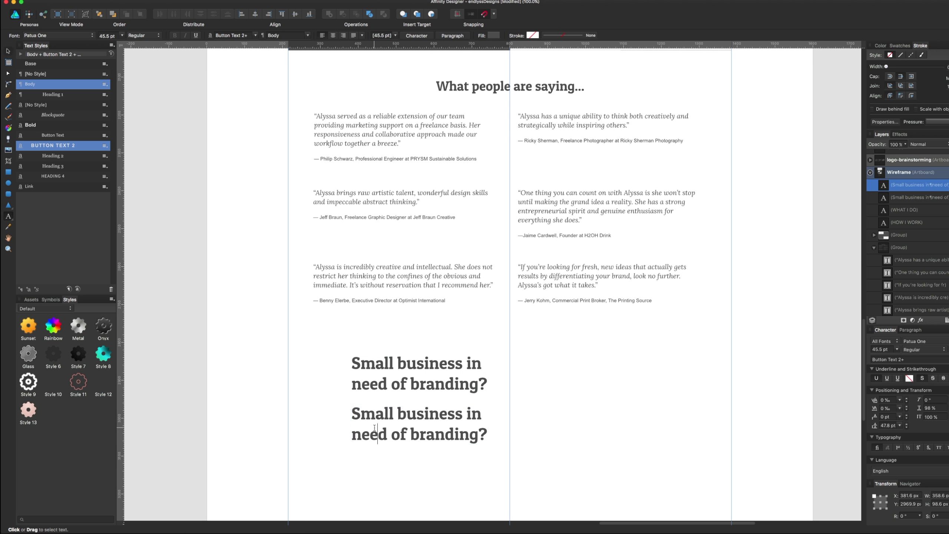
key(super+a)
text(Let’)
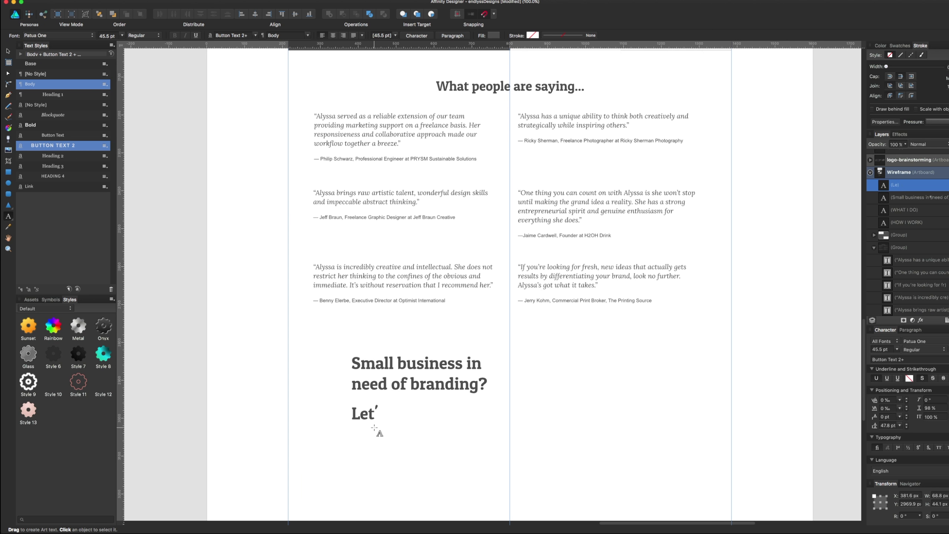
text(s ta)
key(BackSpace)
text(lk.)
key(super+a)
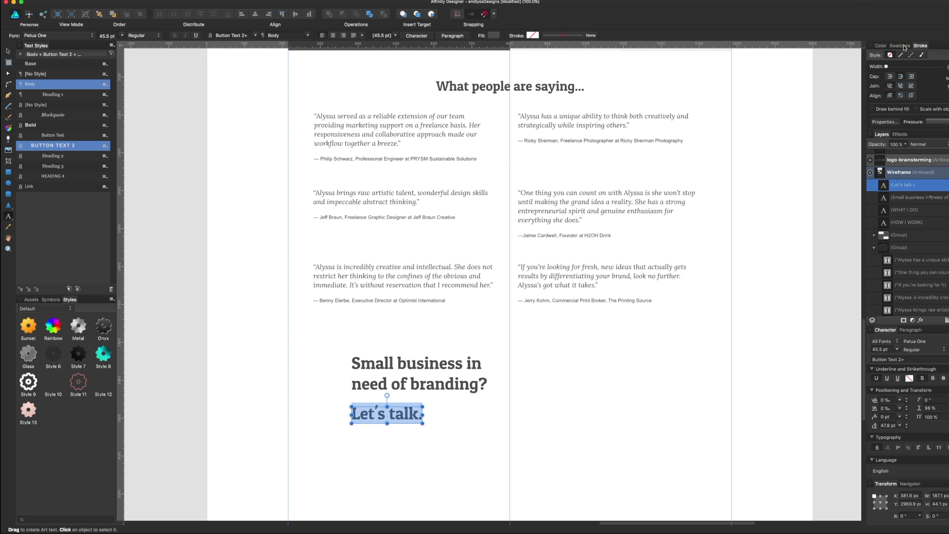
Fill "Let's talk." with red from the Endlyss Designs palette and set its stroke to None
click(901, 46)
click(881, 45)
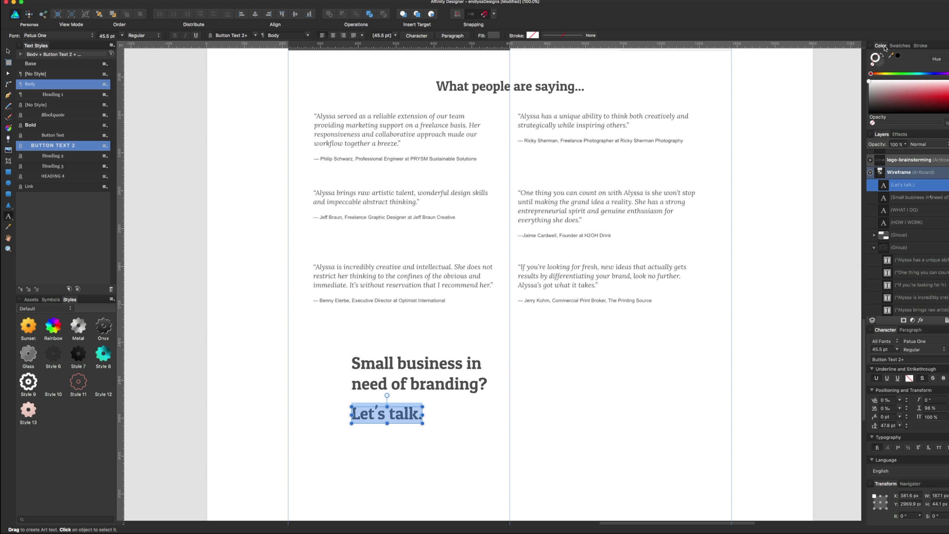
click(906, 45)
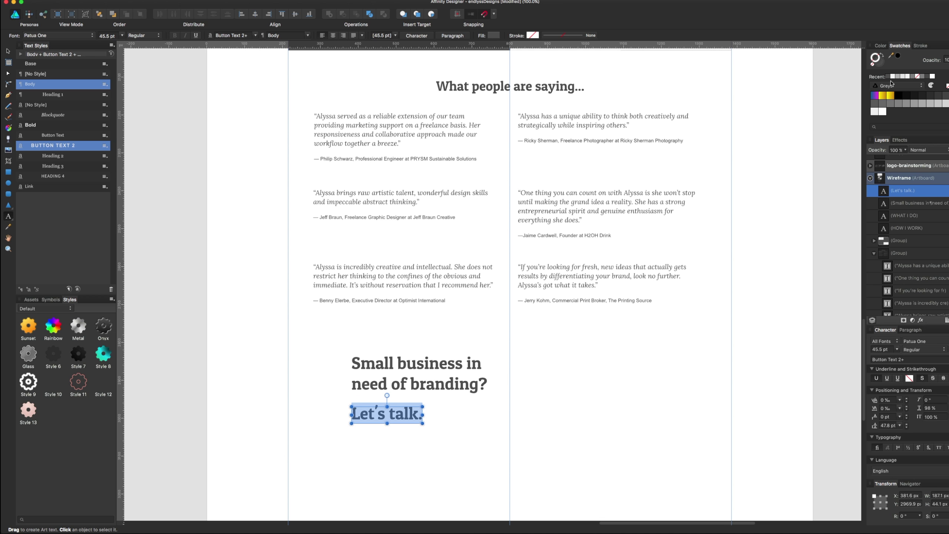
click(891, 83)
click(899, 97)
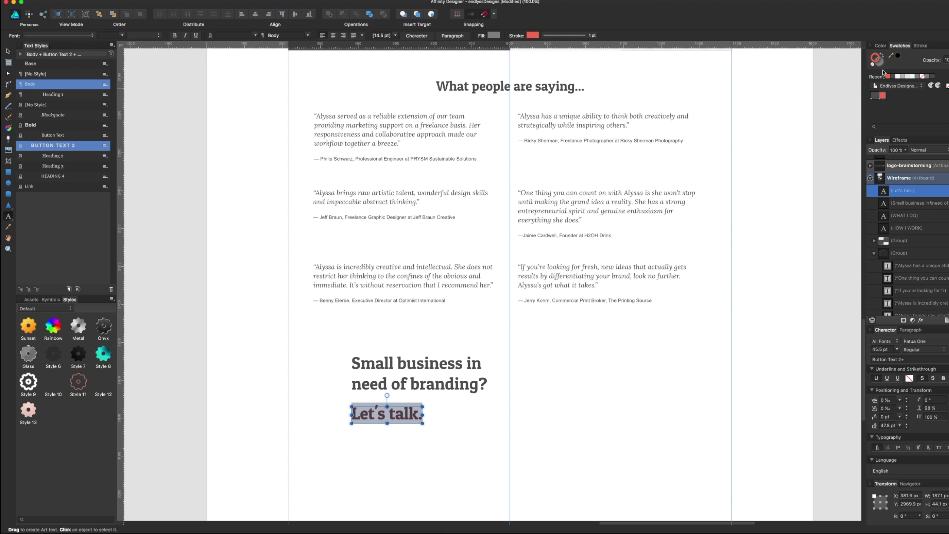
click(881, 55)
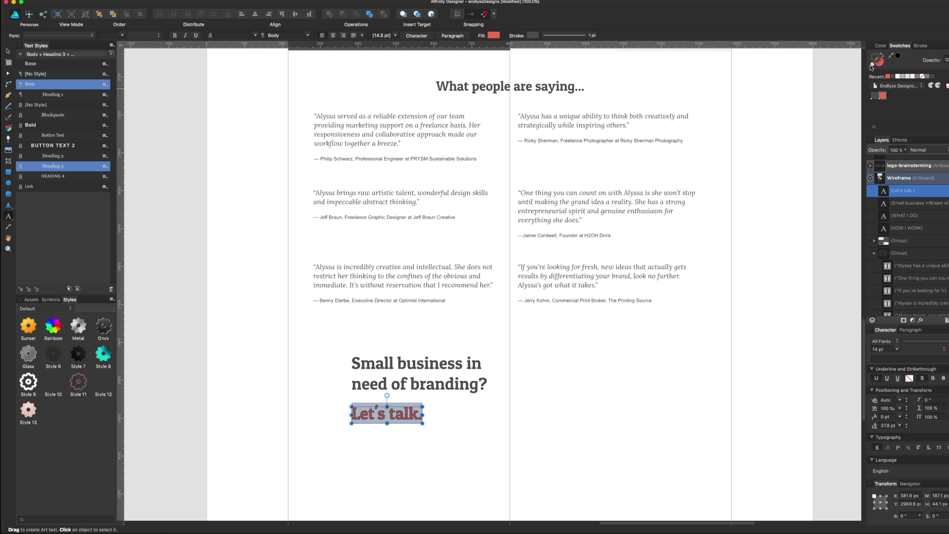
click(871, 65)
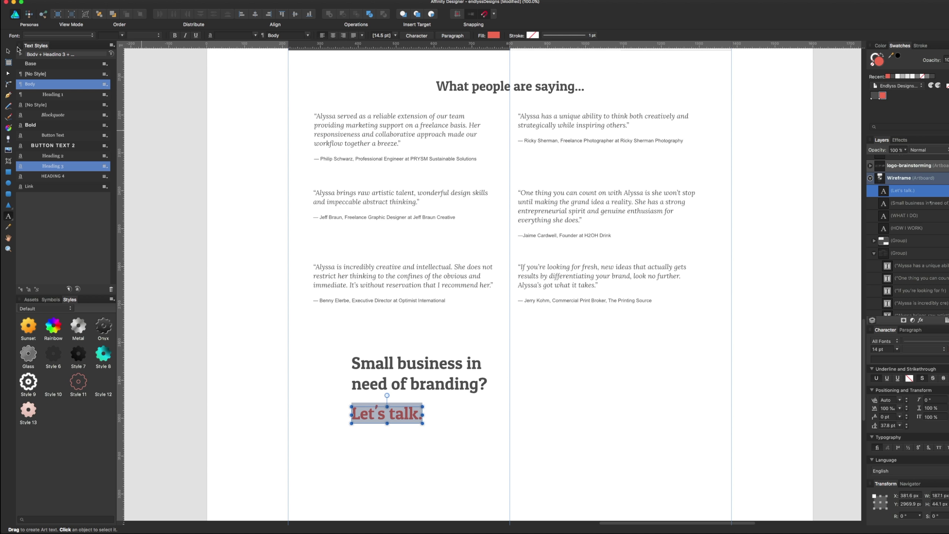
key(Escape)
Nudge the "Let's talk." text frame slightly up and left
click(222, 328)
drag(405, 415, 401, 411)
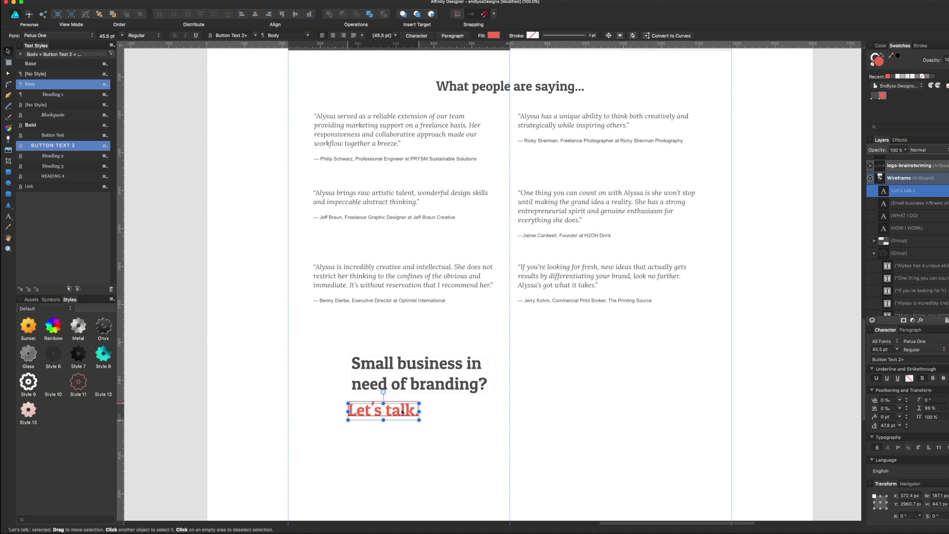
click(347, 411)
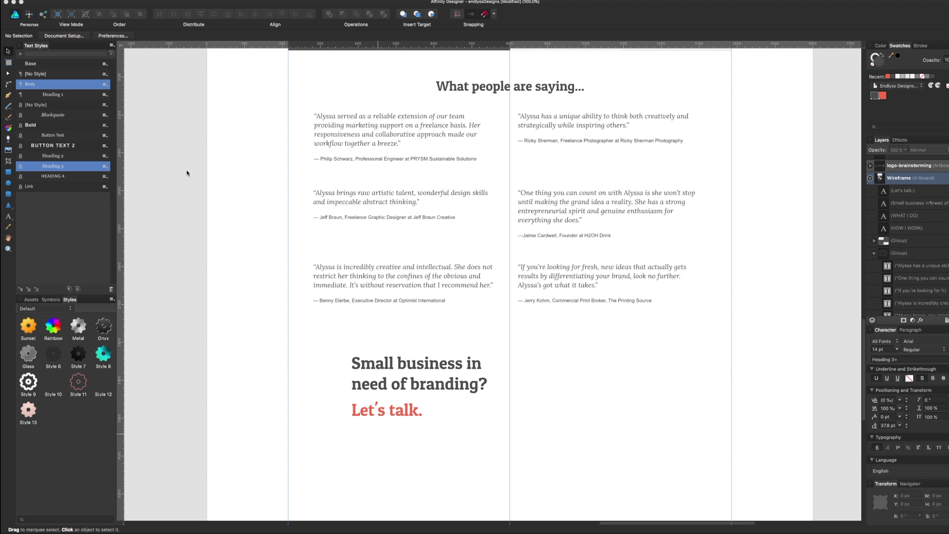
click(9, 172)
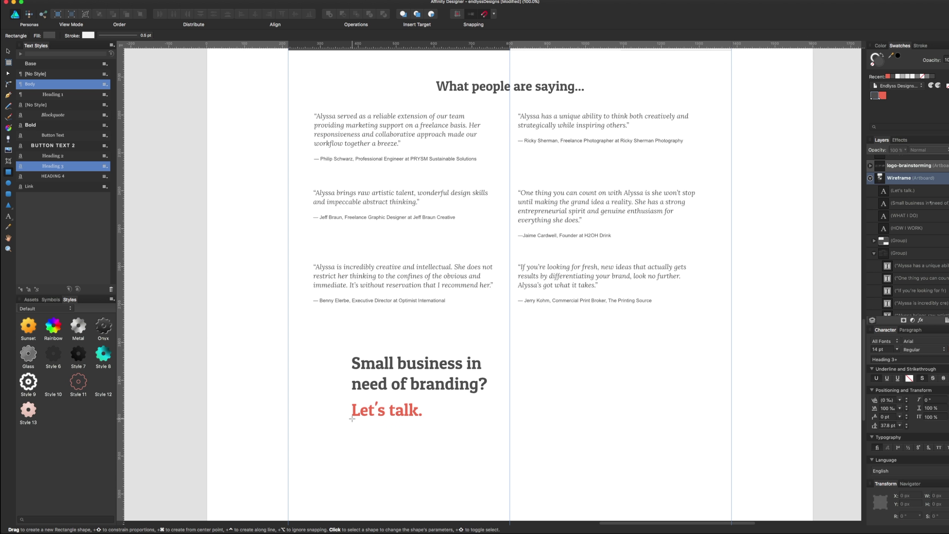
Draw a thin red underline bar beneath "Let's talk."
drag(352, 418, 416, 419)
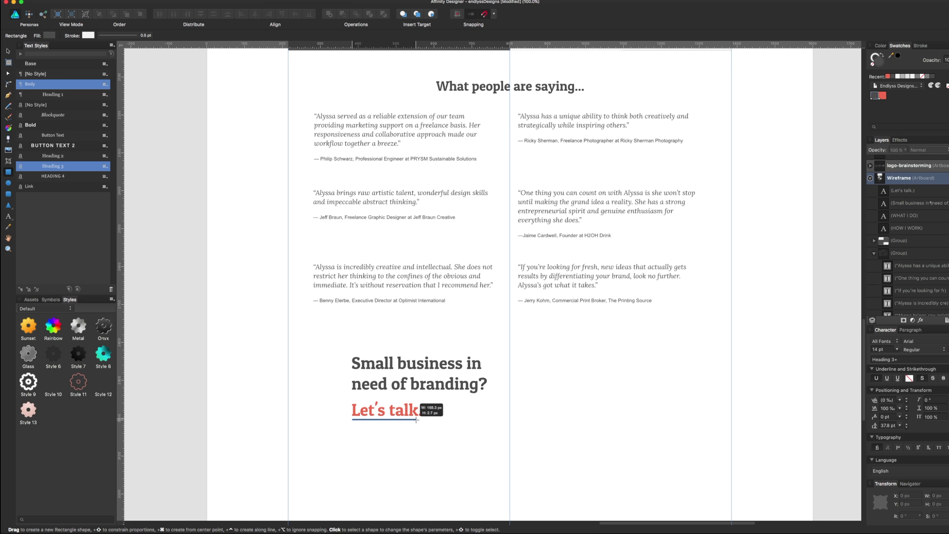
drag(417, 420, 429, 415)
click(883, 95)
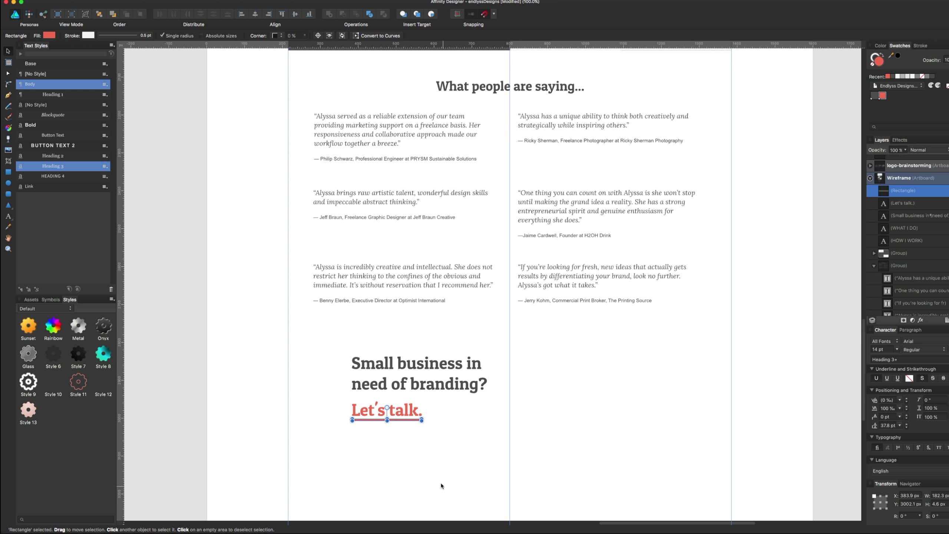
click(401, 431)
Group the underline bar, "Let's talk." and the Small business heading together
click(401, 421)
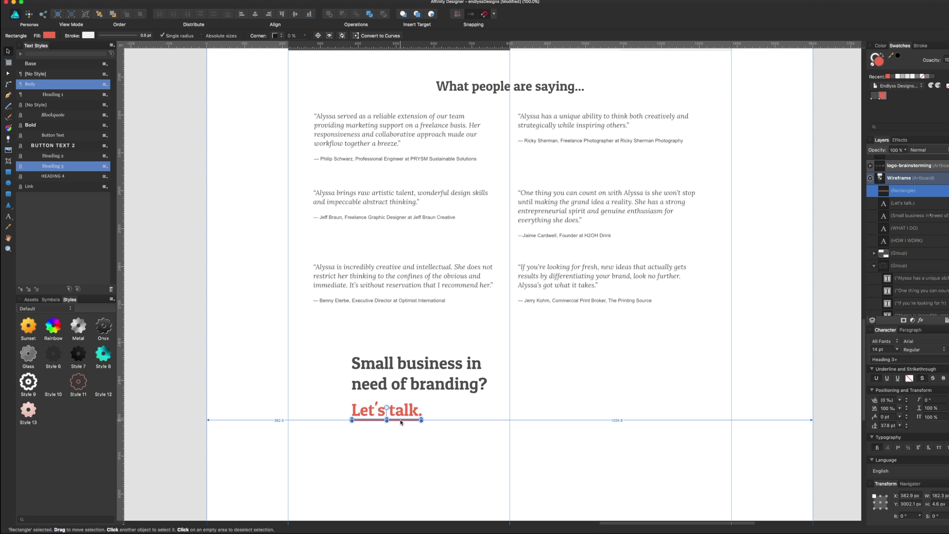
shift+click(401, 412)
shift+click(425, 376)
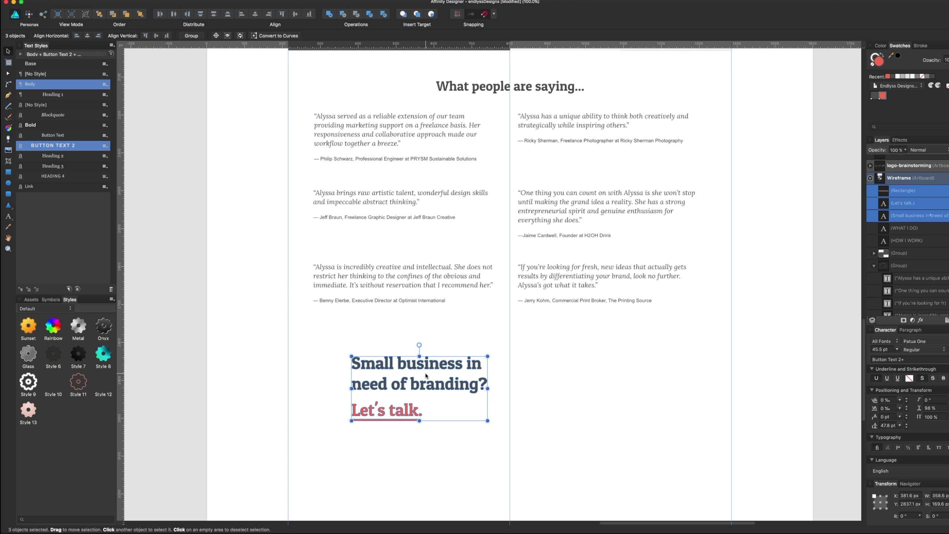
key(super+g)
Move the call-to-action group rightward into the right column
click(503, 441)
drag(454, 370, 470, 370)
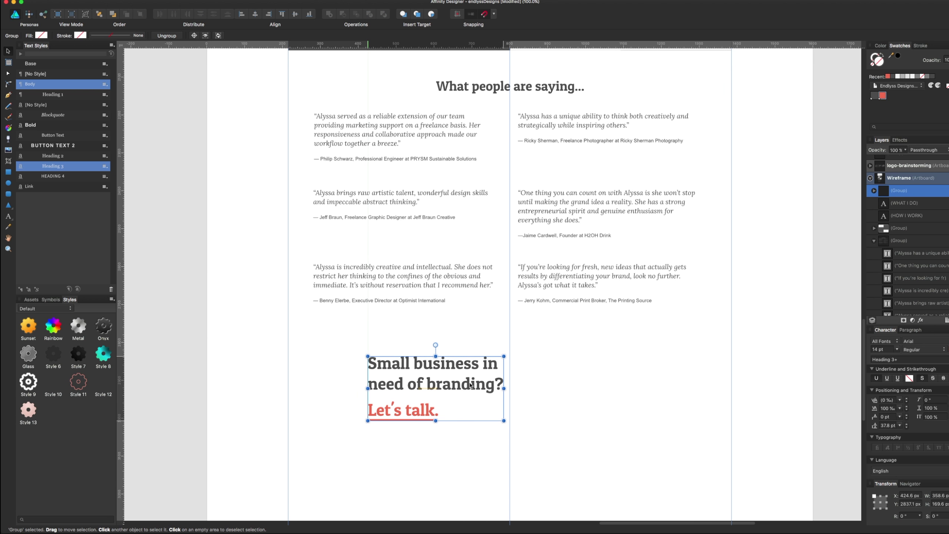
click(578, 362)
drag(567, 375, 532, 415)
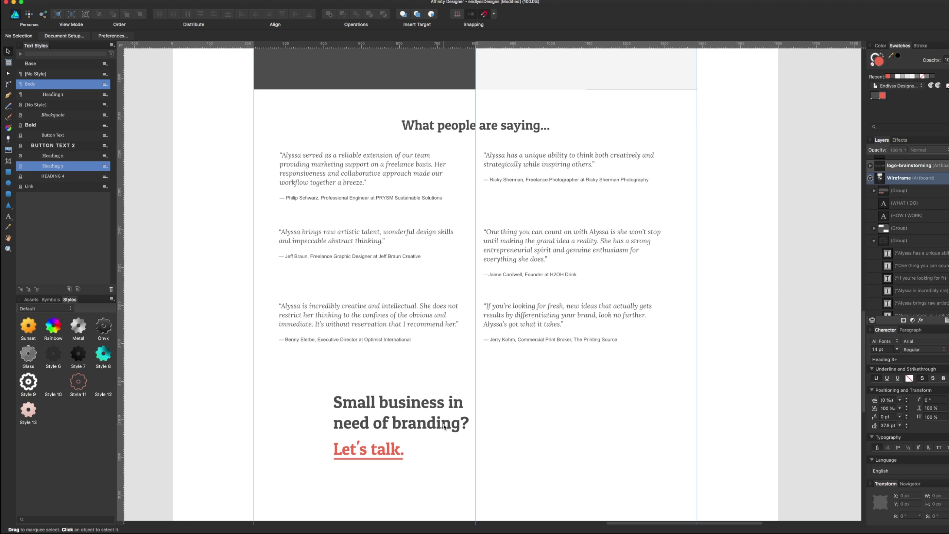
drag(443, 426, 598, 419)
scroll(597, 419, down, 5)
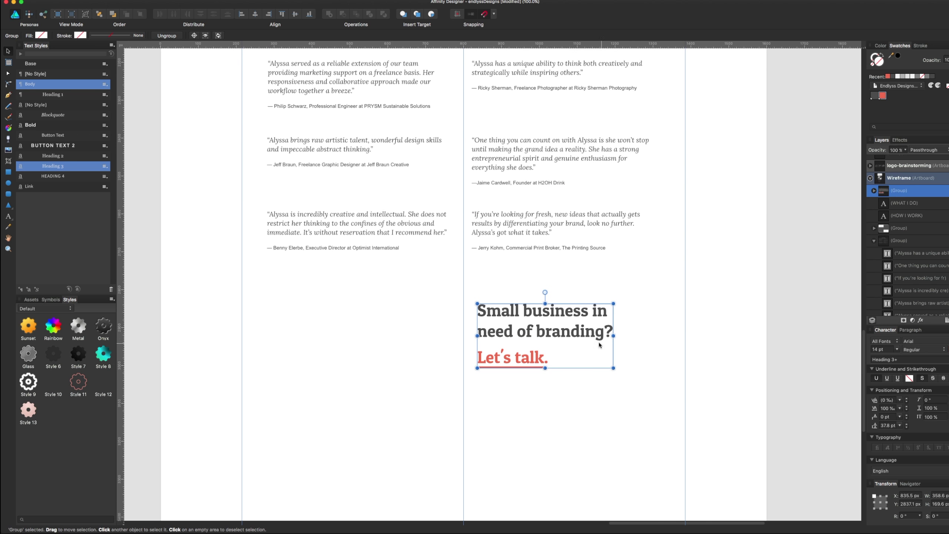
drag(598, 345, 626, 345)
click(384, 312)
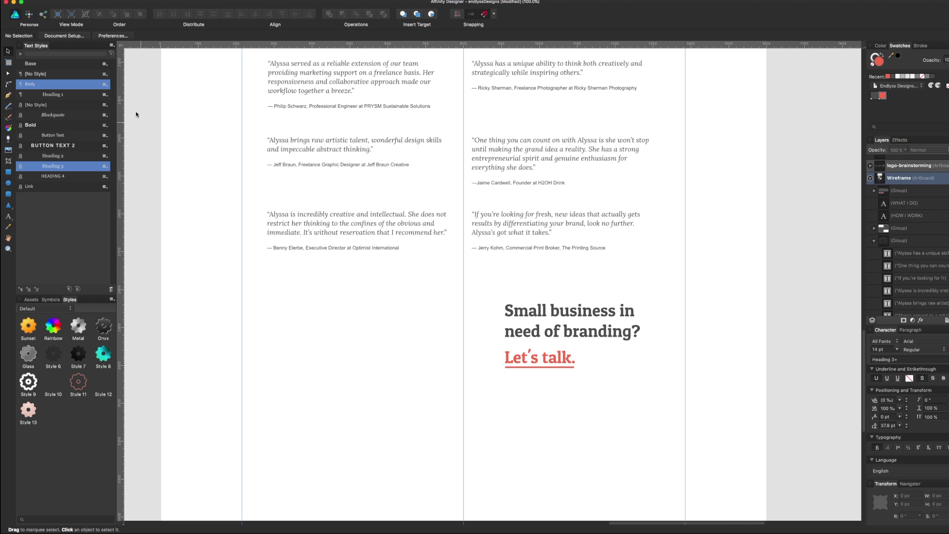
click(12, 173)
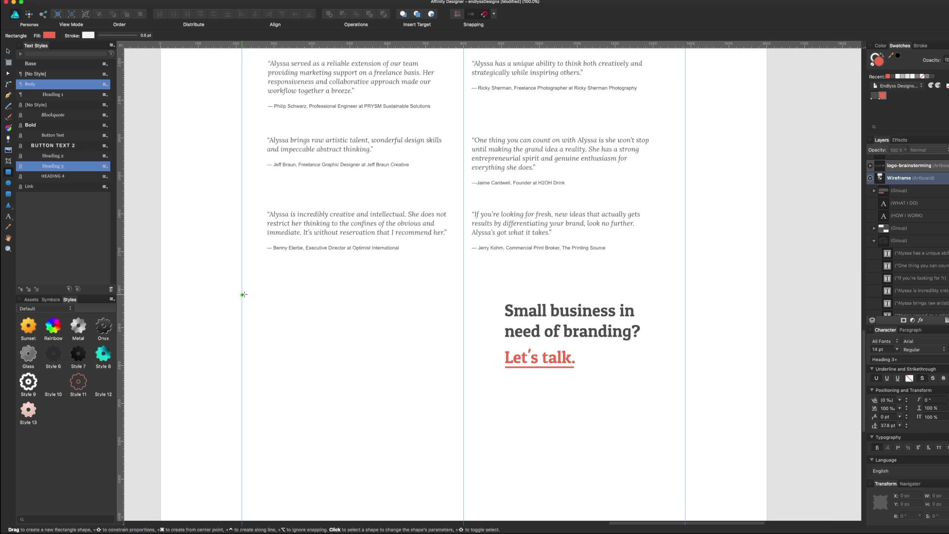
Draw a red block across the left column and lower the CTA group slightly beside it
drag(242, 288, 463, 429)
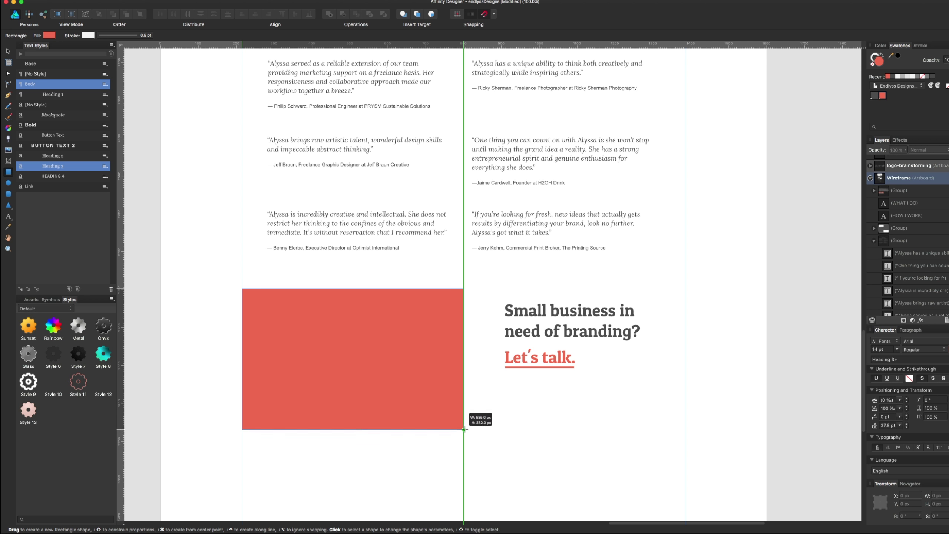
key(v)
drag(564, 330, 564, 350)
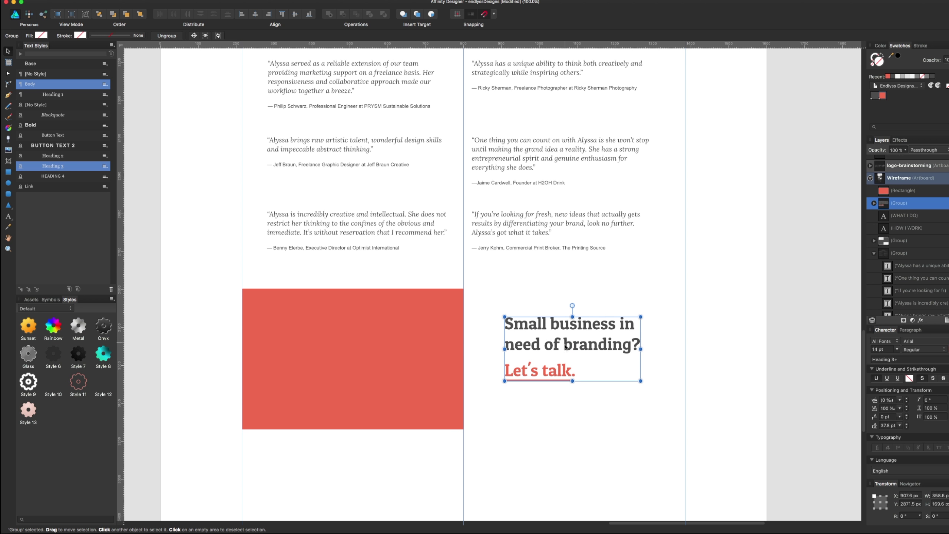
click(635, 286)
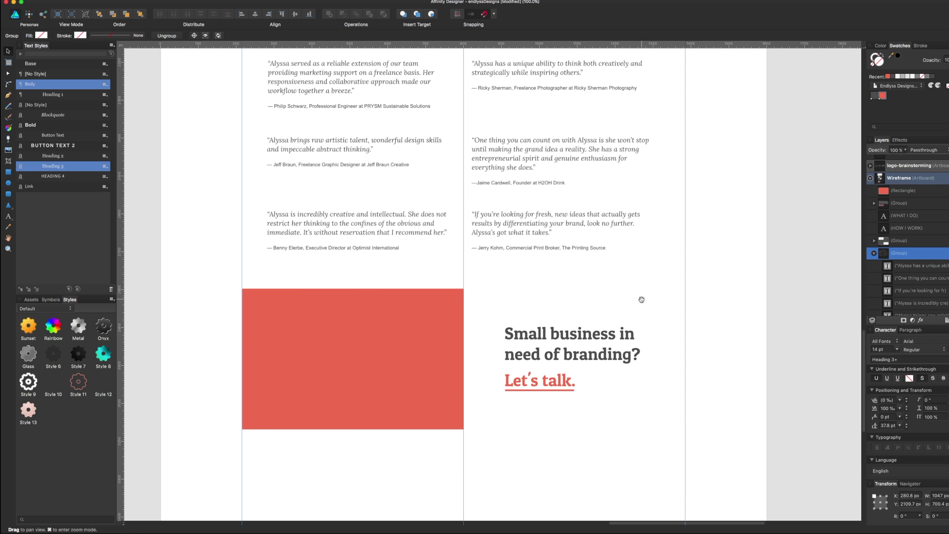
scroll(642, 300, up, 3)
scroll(642, 301, right, 2)
scroll(551, 363, up, 12)
scroll(365, 348, up, 20)
Try moving "Let's talk." and its underline to the right, then undo the move
scroll(365, 348, down, 10)
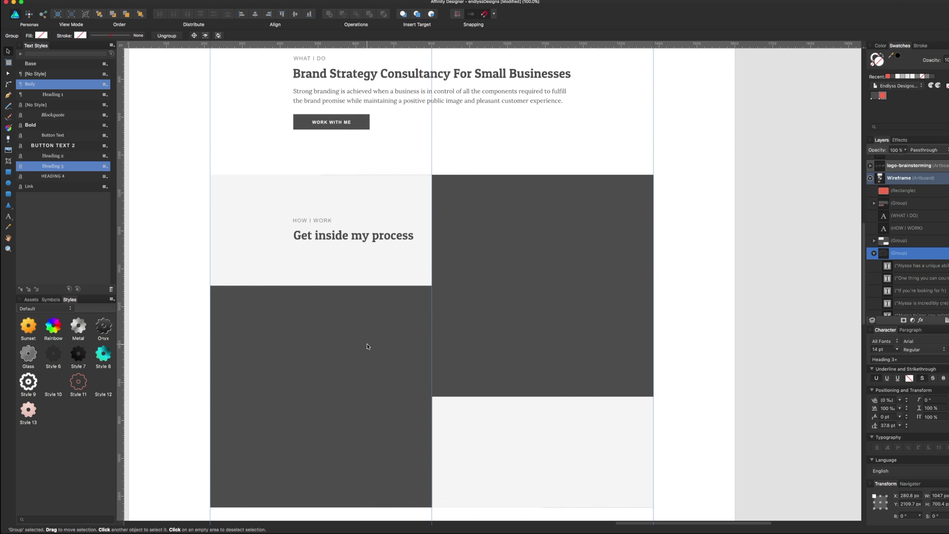
scroll(365, 348, down, 16)
scroll(365, 348, down, 10)
click(548, 362)
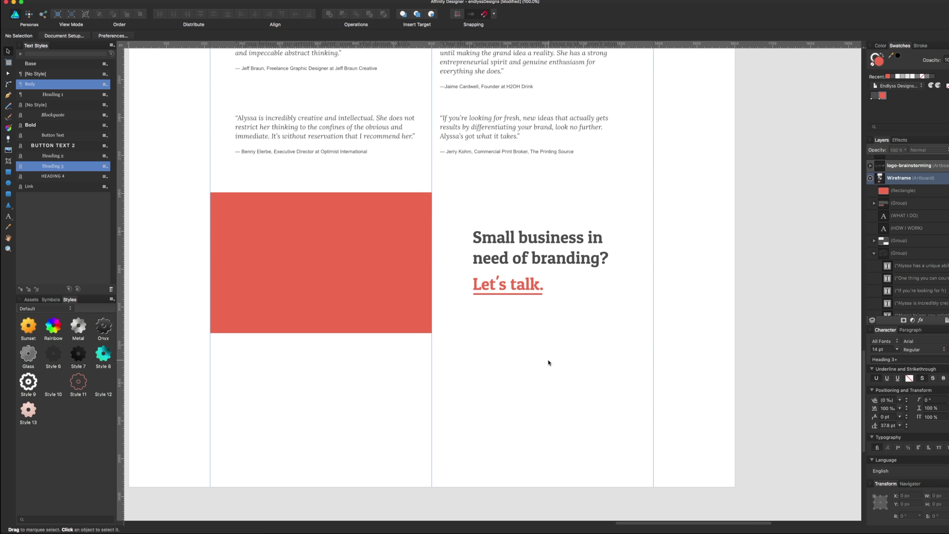
click(541, 282)
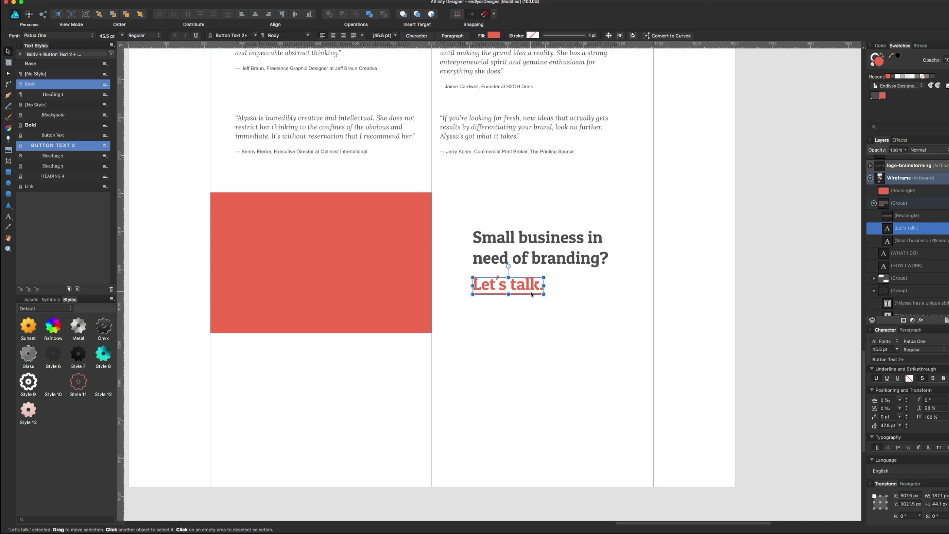
shift+click(531, 294)
drag(531, 294, 598, 286)
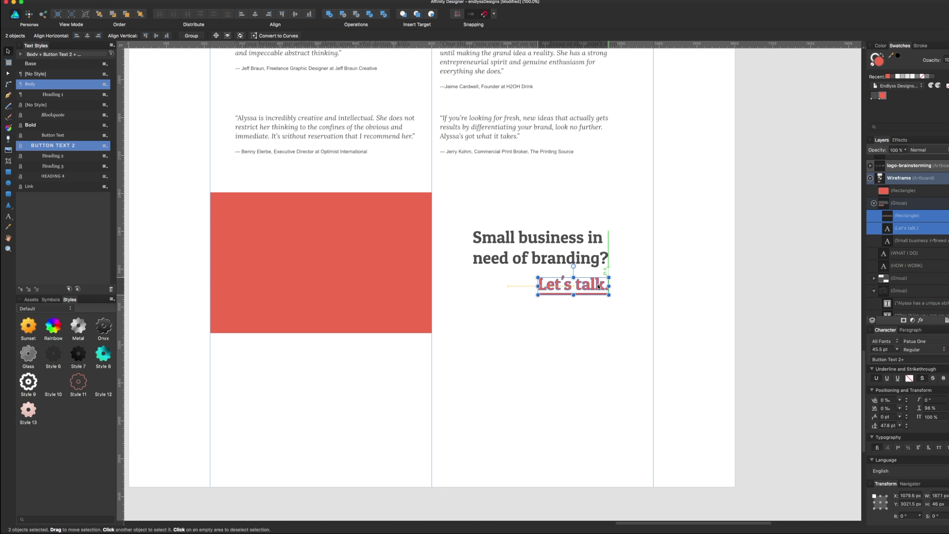
click(585, 349)
key(ctrl+z)
key(ctrl+z)
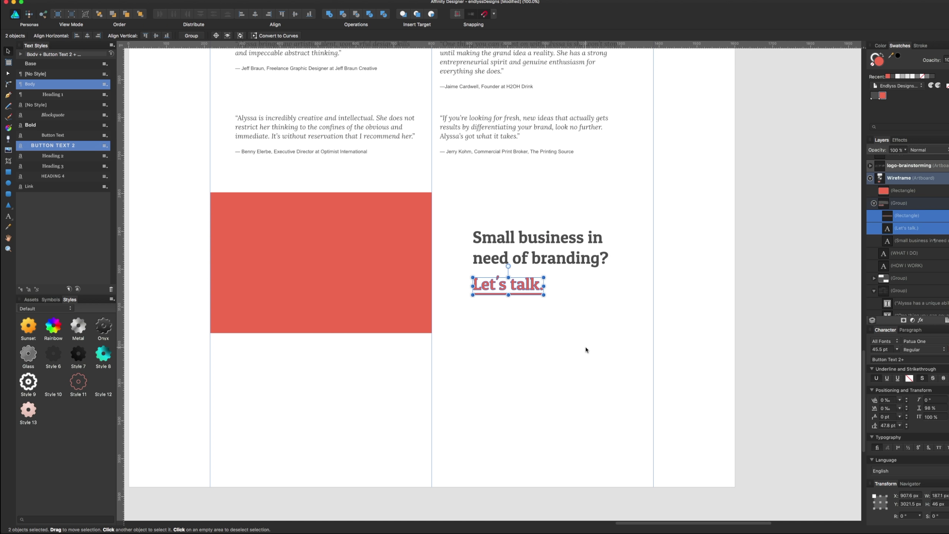
click(584, 350)
Shrink the inner "Let's talk." group and its underline slightly
scroll(512, 335, up, 3)
click(513, 335)
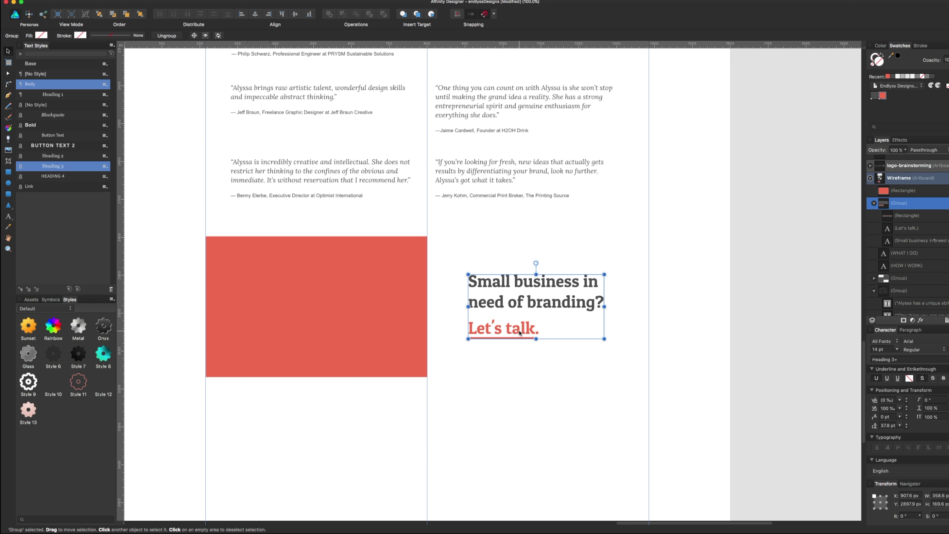
double_click(519, 332)
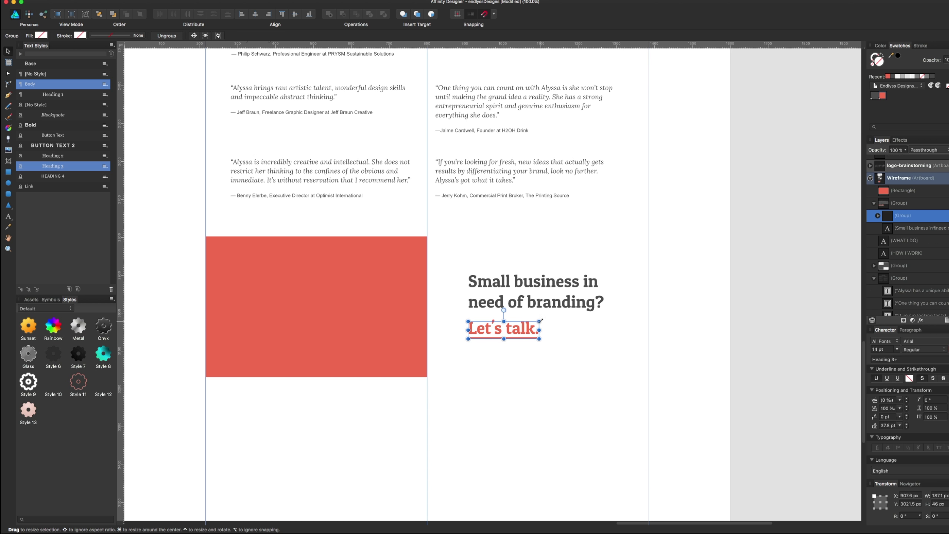
drag(540, 321, 530, 318)
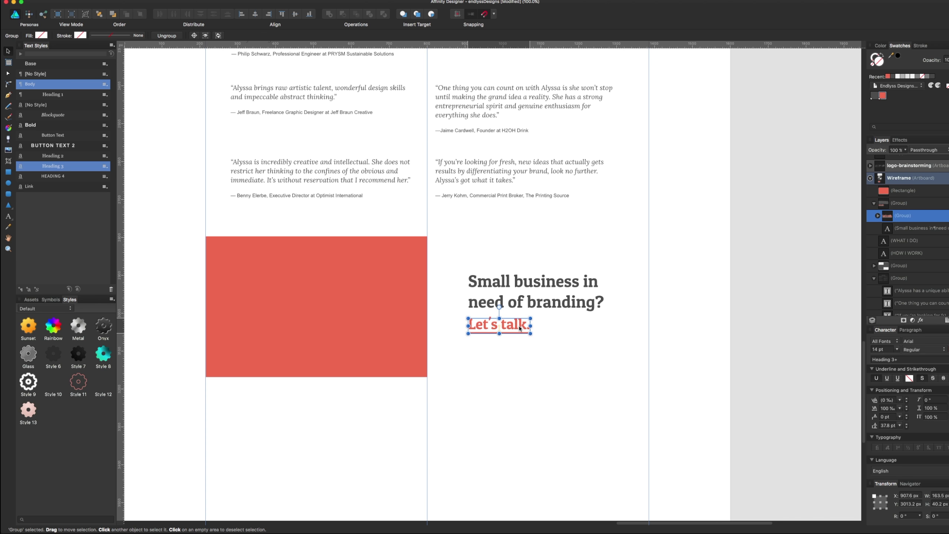
click(521, 353)
Line the 'Small business' heading up with "Let's talk.", undoing a trial right-alignment
scroll(534, 374, up, 2)
scroll(534, 373, left, 1)
click(582, 342)
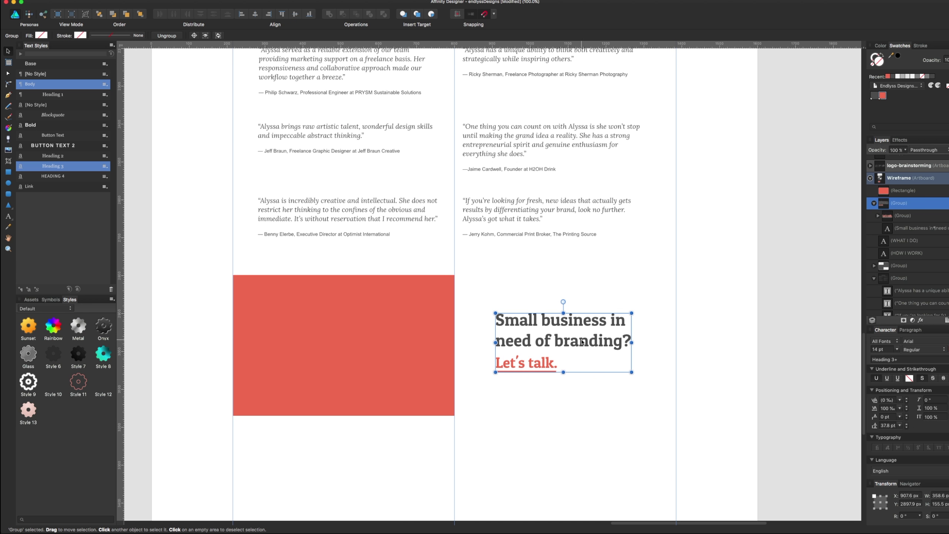
double_click(581, 342)
drag(594, 342, 587, 342)
click(563, 413)
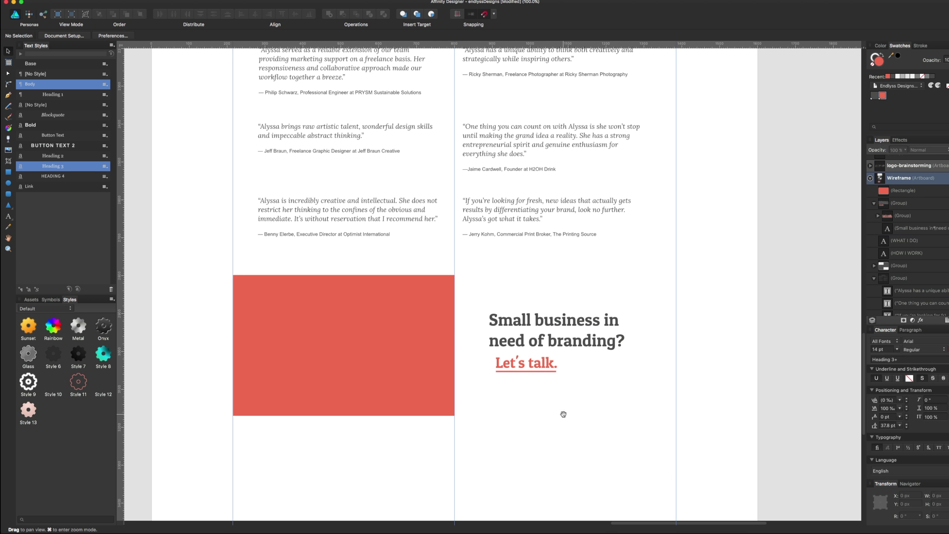
drag(563, 414, 601, 413)
drag(589, 349, 597, 350)
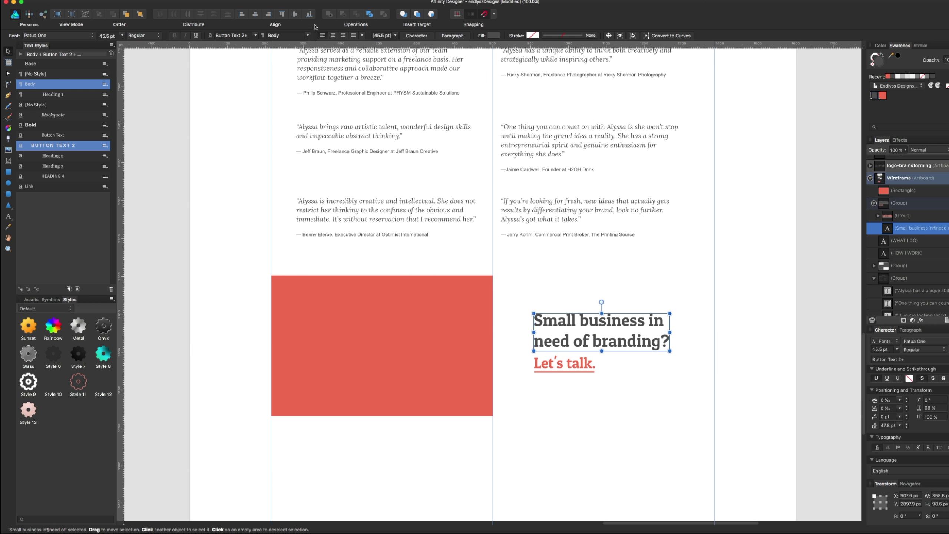
click(342, 36)
click(575, 390)
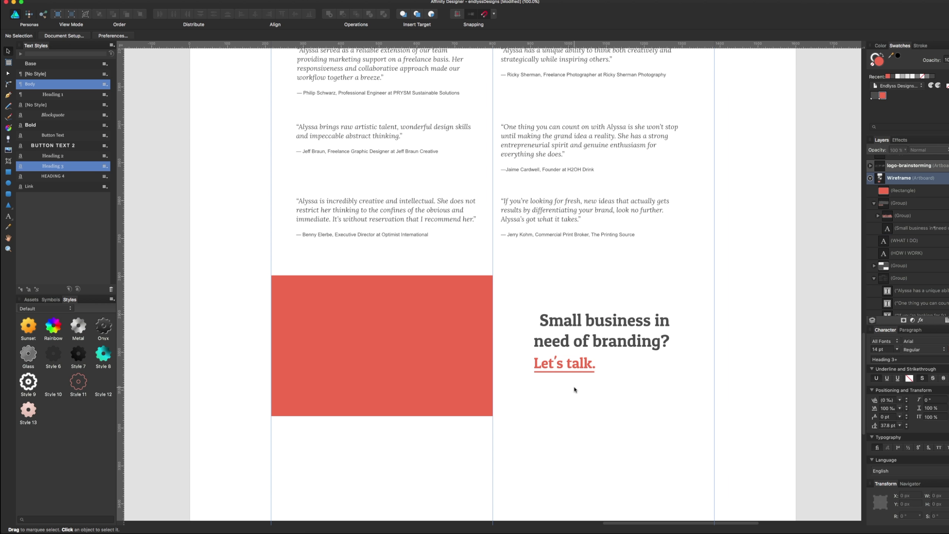
key(ctrl+z)
key(ctrl+z)
click(573, 389)
Drop the CTA heading into its final place beside the red block and save
mouse_move(539, 364)
mouse_down()
mouse_move(508, 322)
mouse_move(542, 302)
mouse_up()
click(529, 372)
scroll(498, 319, up, 2)
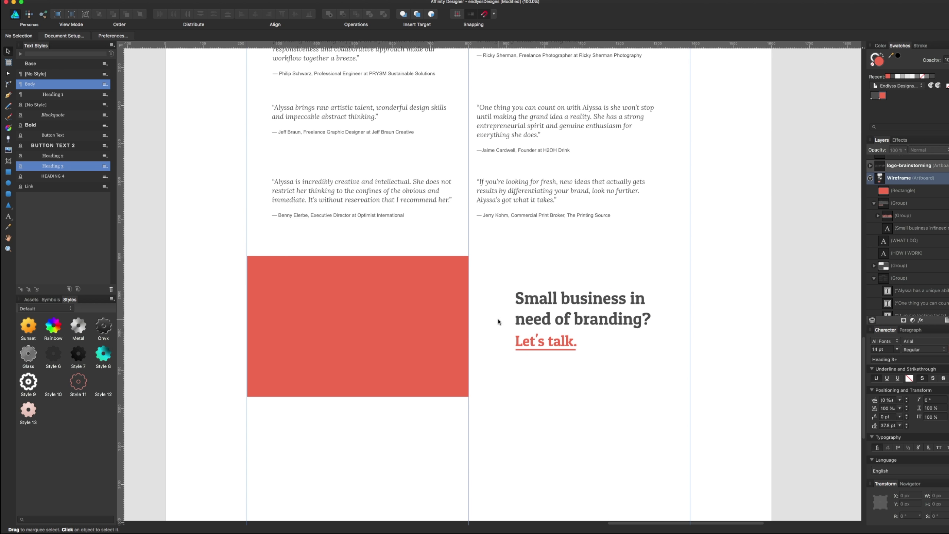
key(ctrl+s)
Select the endlyss wordmark and infinity symbol on the brainstorming artboard
scroll(476, 323, up, 5)
scroll(476, 325, up, 5)
scroll(477, 327, up, 5)
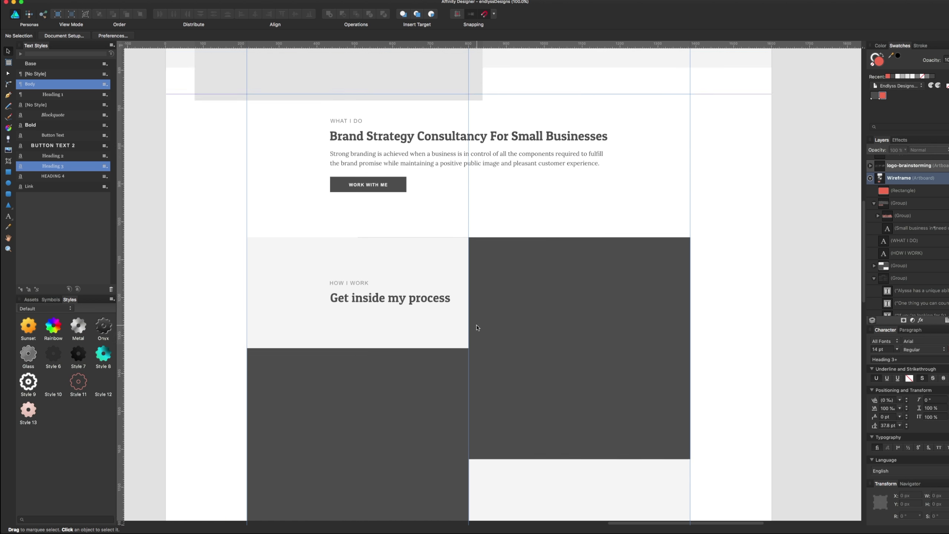
scroll(476, 328, up, 8)
scroll(476, 327, down, 1)
scroll(475, 329, down, 12)
scroll(473, 340, down, 5)
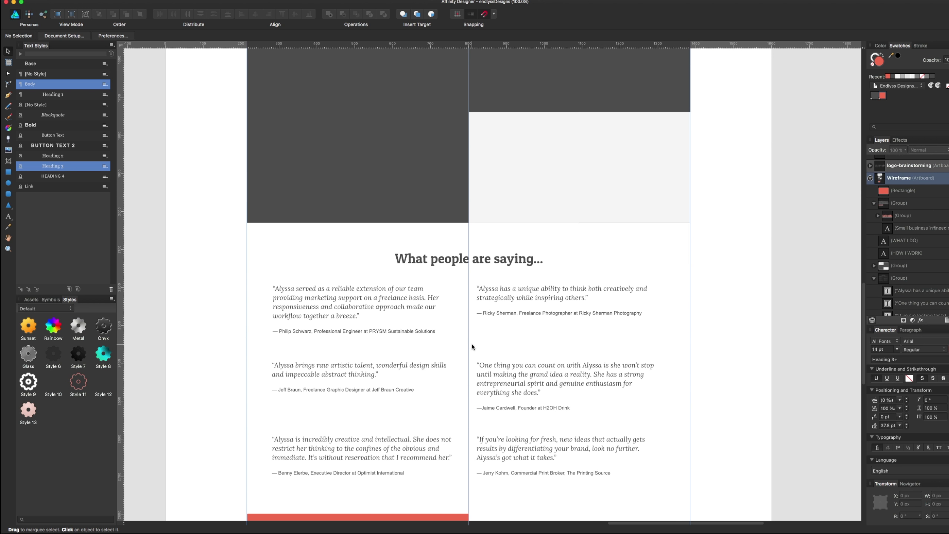
scroll(472, 347, down, 6)
scroll(472, 347, down, 5)
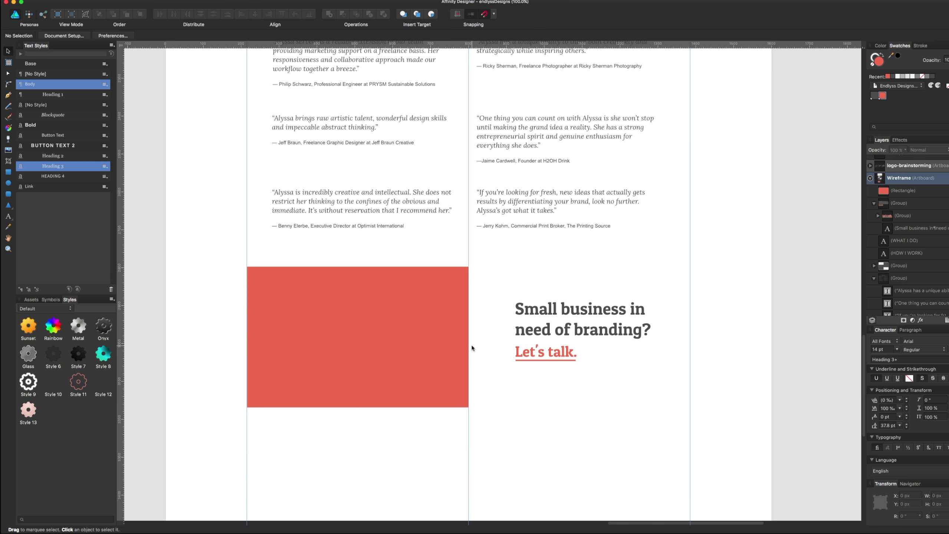
scroll(472, 348, down, 6)
scroll(461, 364, up, 8)
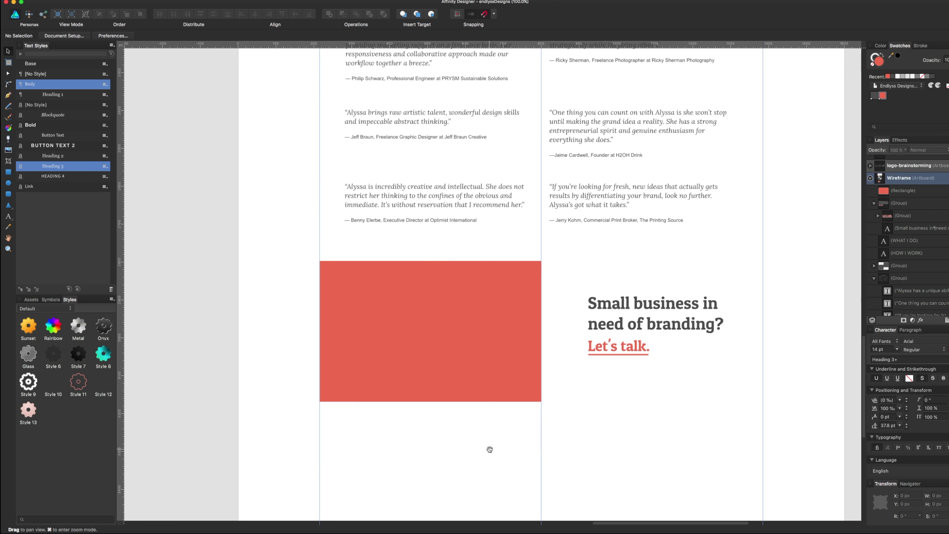
scroll(489, 447, up, 4)
scroll(443, 358, up, 8)
scroll(421, 383, up, 9)
scroll(400, 415, up, 6)
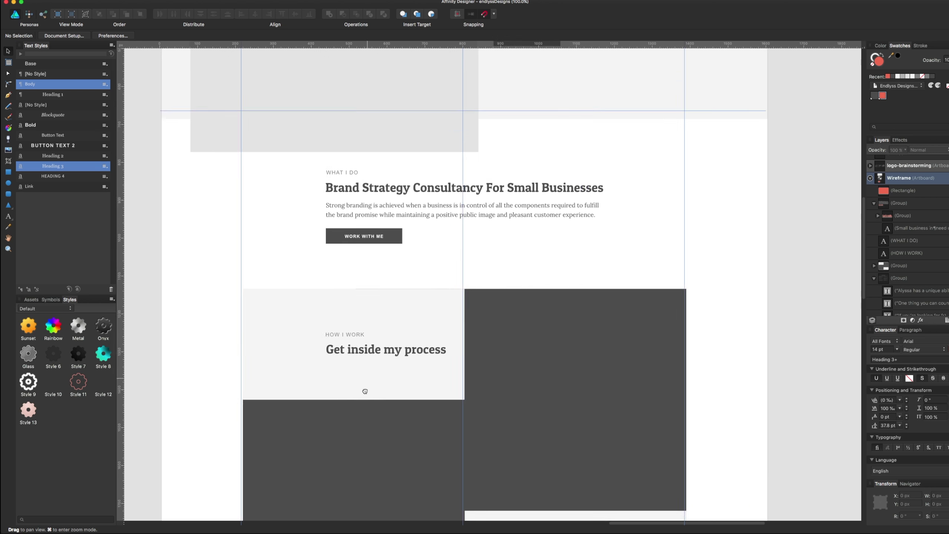
scroll(364, 392, up, 1)
scroll(414, 260, up, 9)
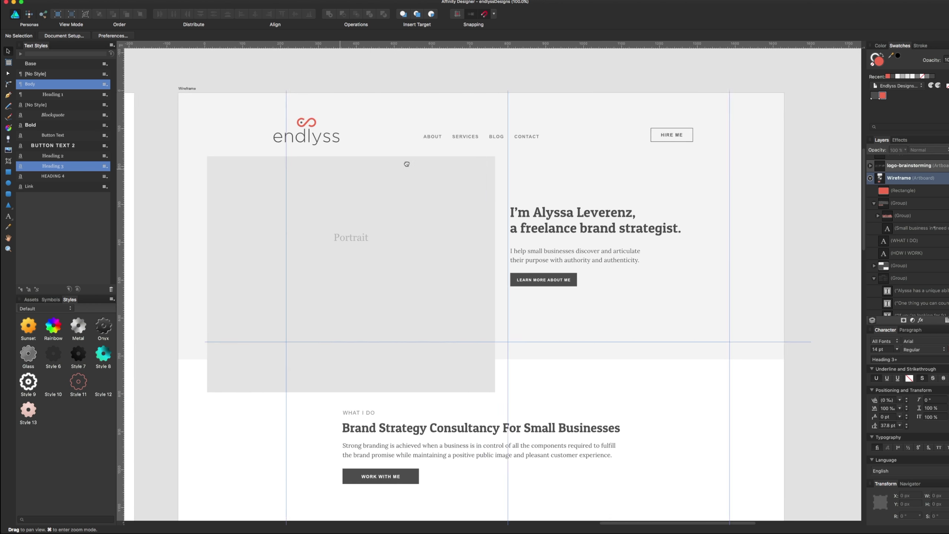
scroll(374, 149, left, 15)
scroll(485, 135, left, 10)
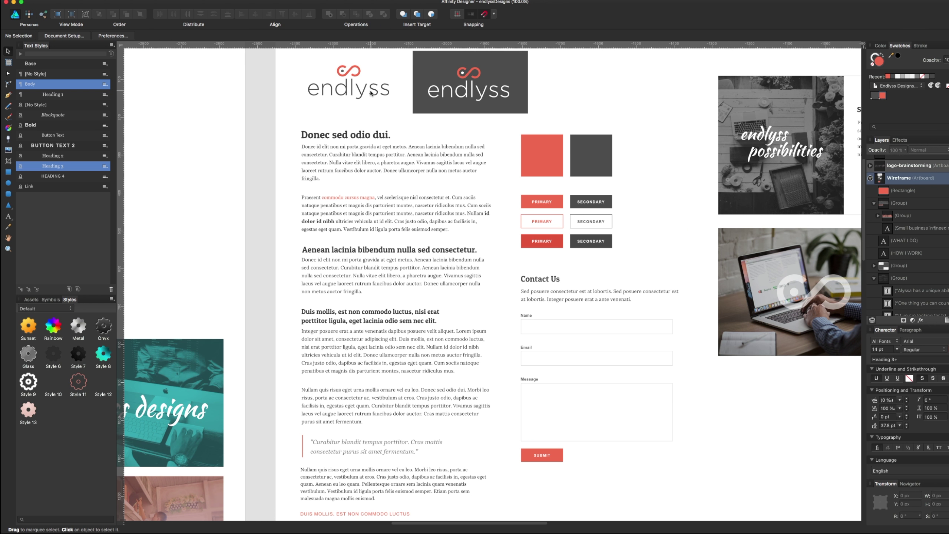
click(370, 93)
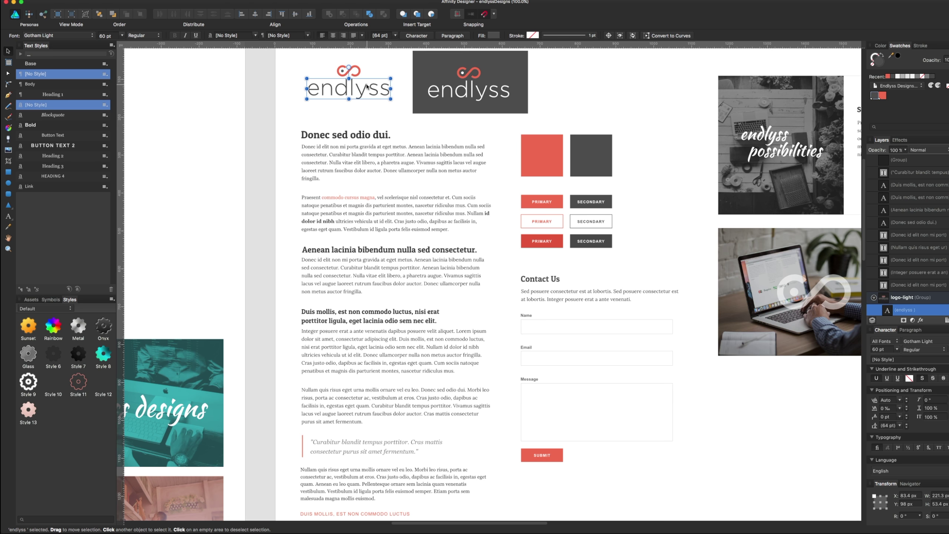
shift+click(359, 74)
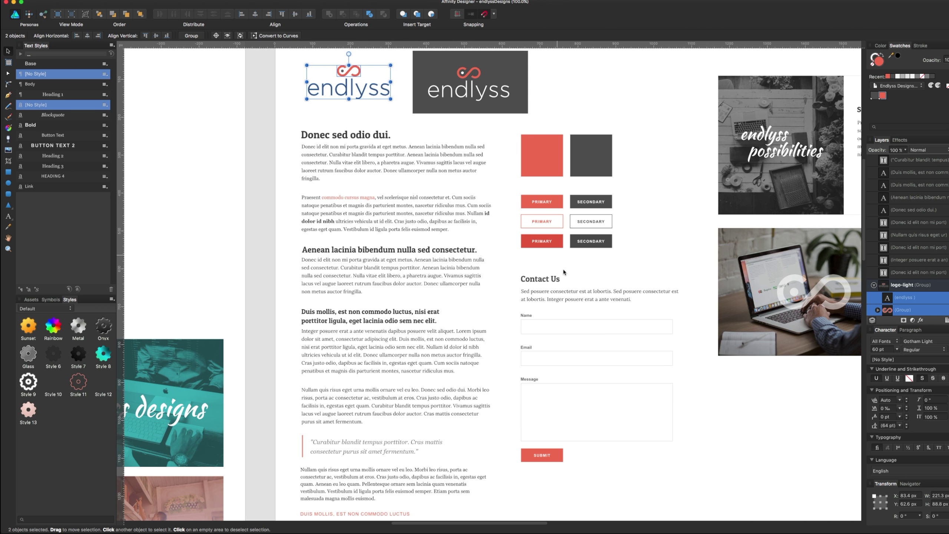
click(595, 342)
Paste the endlyss logo below the red CTA block and save
scroll(769, 458, down, 6)
scroll(769, 457, right, 10)
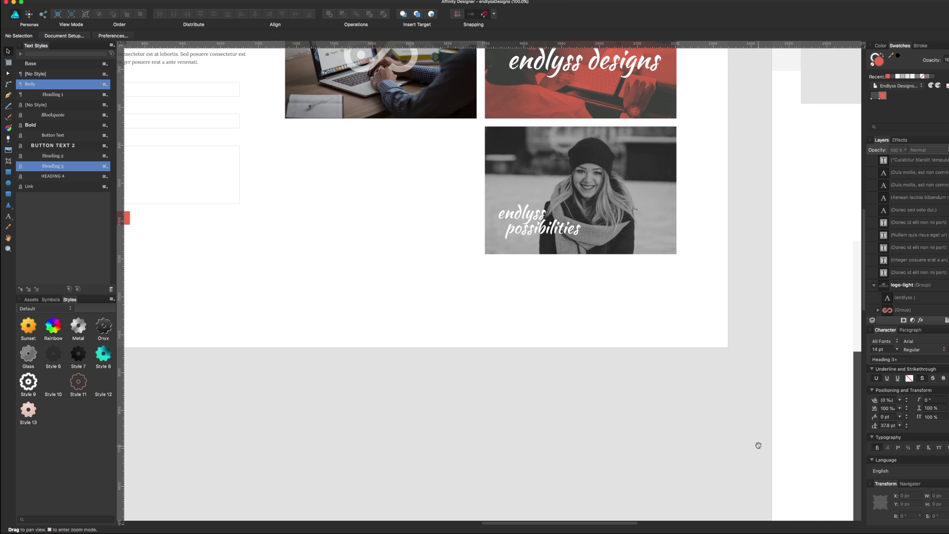
scroll(758, 445, down, 5)
scroll(758, 445, right, 5)
scroll(620, 392, down, 5)
scroll(620, 392, right, 5)
scroll(542, 343, down, 5)
scroll(531, 239, down, 3)
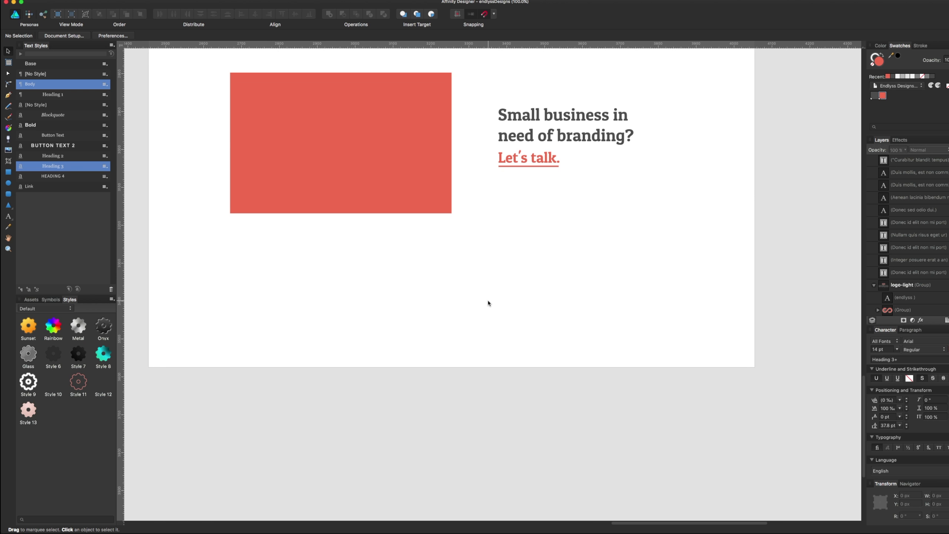
key(ctrl+v)
drag(501, 286, 469, 332)
key(ctrl+s)
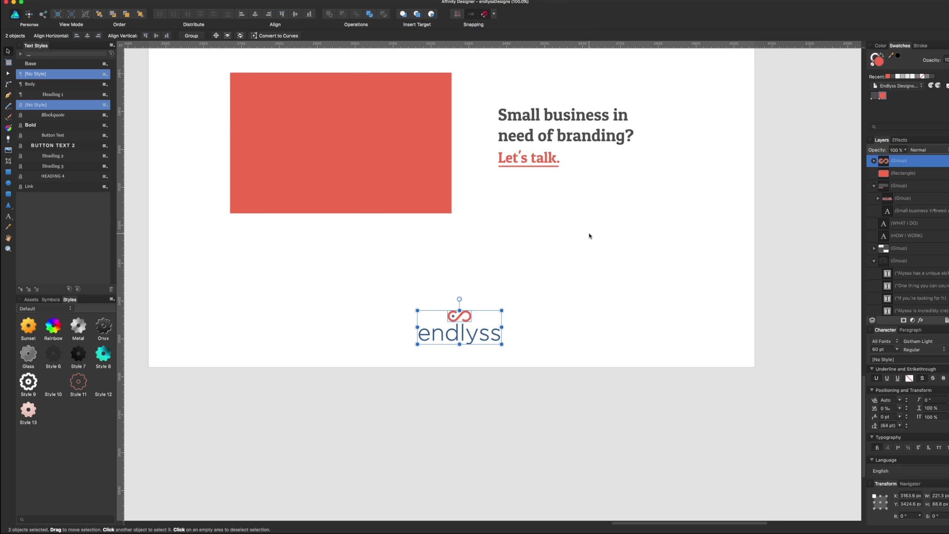
Recolour the pasted wordmark and infinity symbol a darker grey from Swatches
click(552, 328)
click(477, 336)
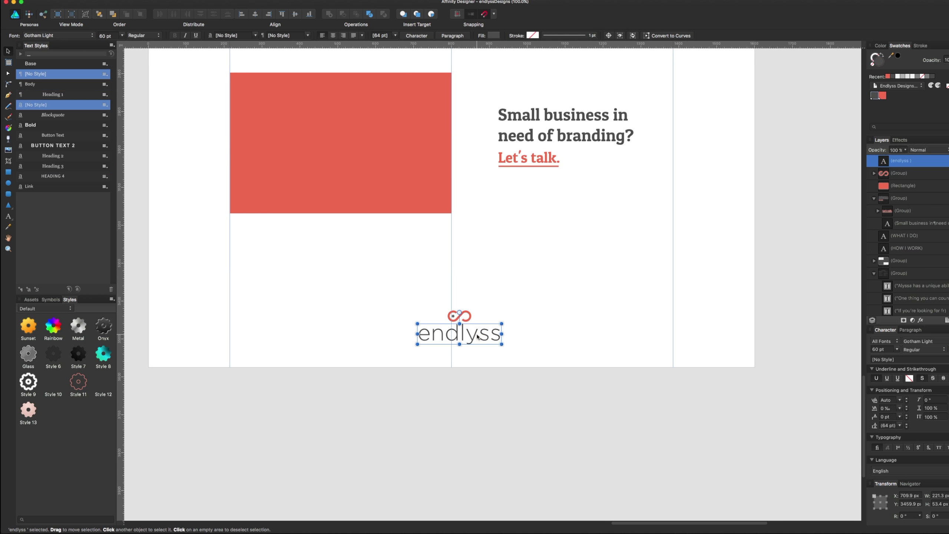
shift+click(468, 315)
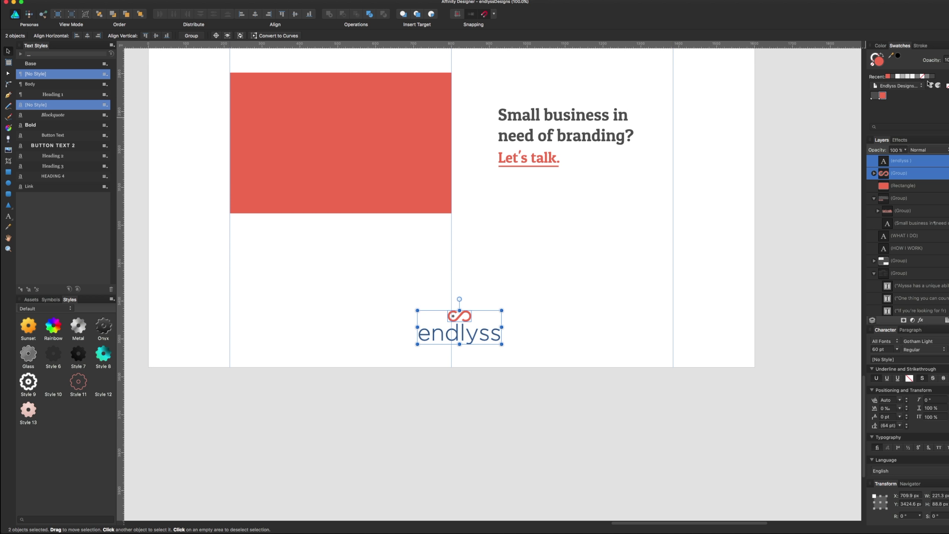
click(907, 76)
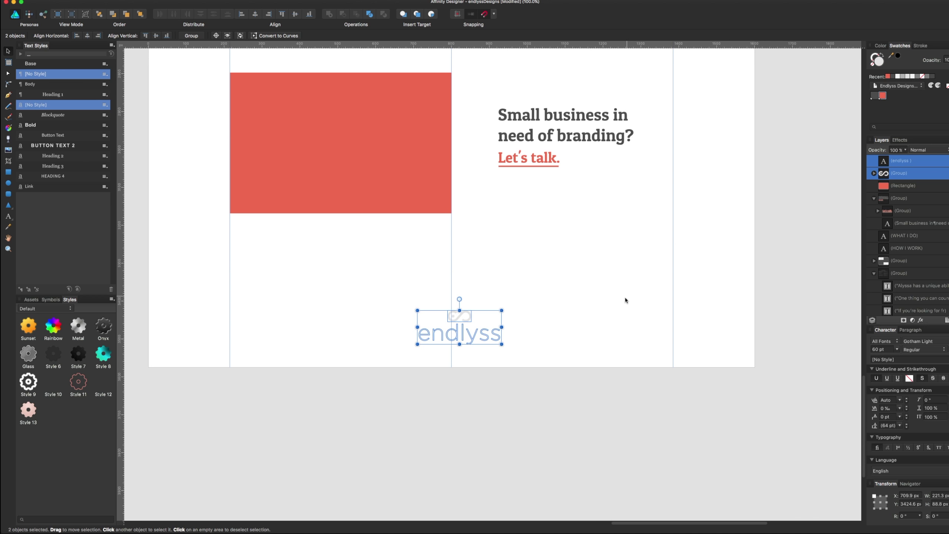
click(903, 77)
click(559, 278)
Group the grey wordmark and infinity symbol and scale the logo down
scroll(559, 277, left, 3)
click(569, 320)
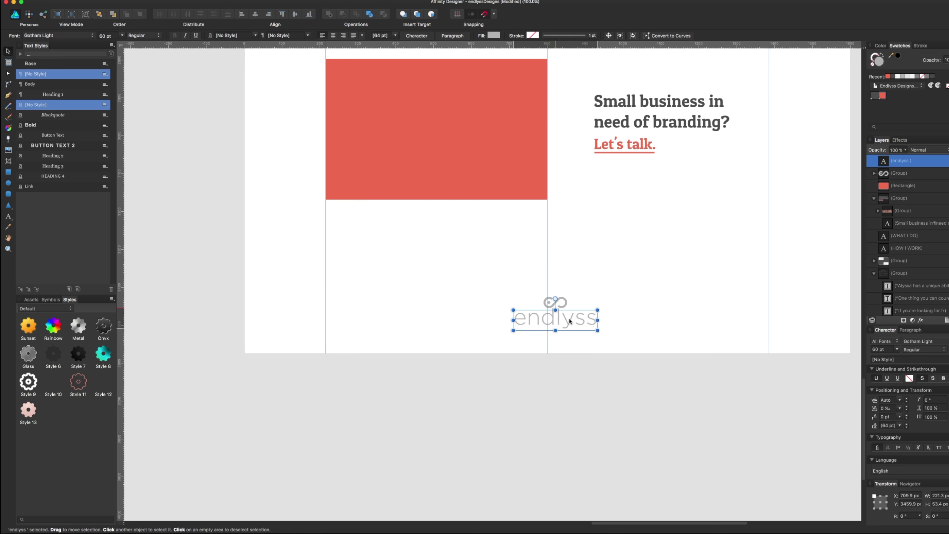
drag(599, 279, 510, 352)
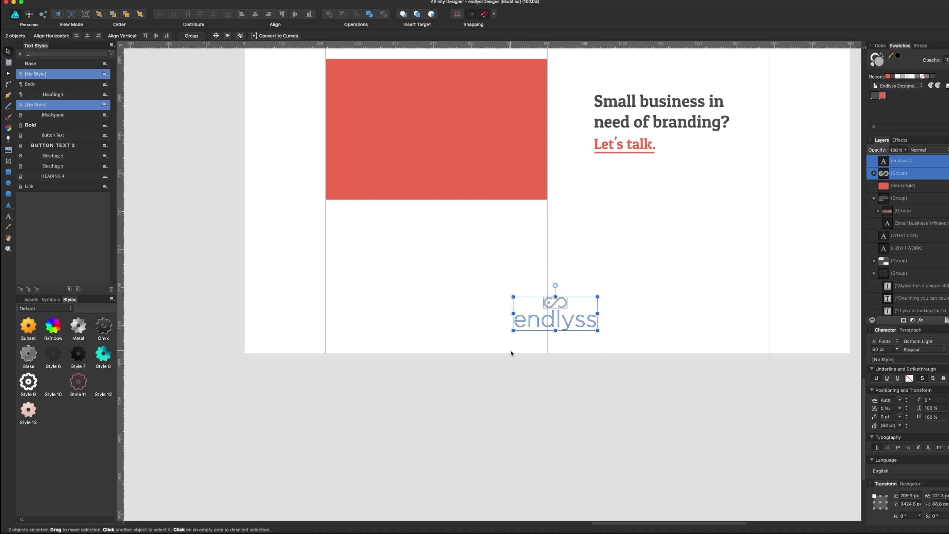
key(super+g)
mouse_move(597, 296)
mouse_down()
mouse_move(554, 312)
mouse_move(552, 324)
mouse_move(553, 304)
mouse_up()
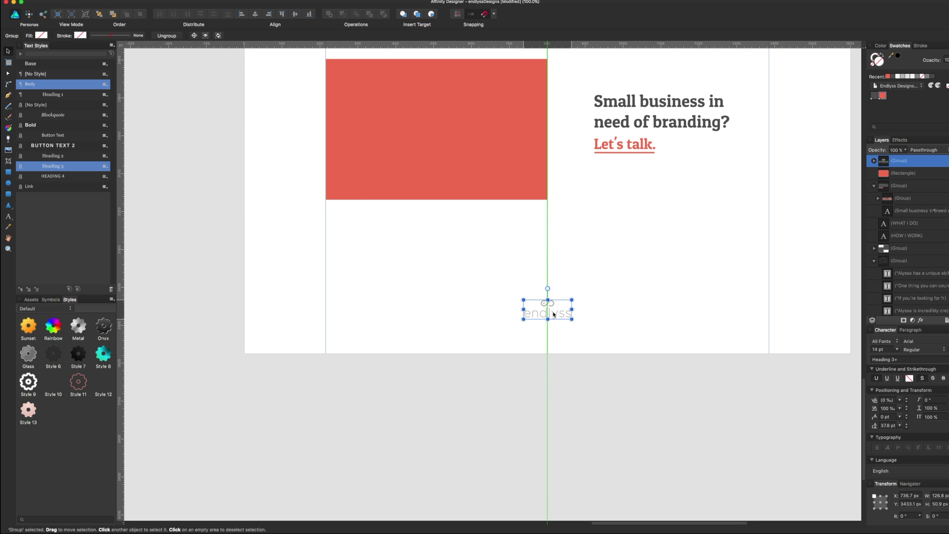
click(591, 296)
Start an artistic text line below the logo reading 'Folboo Twitter Link'
scroll(614, 219, right, 3)
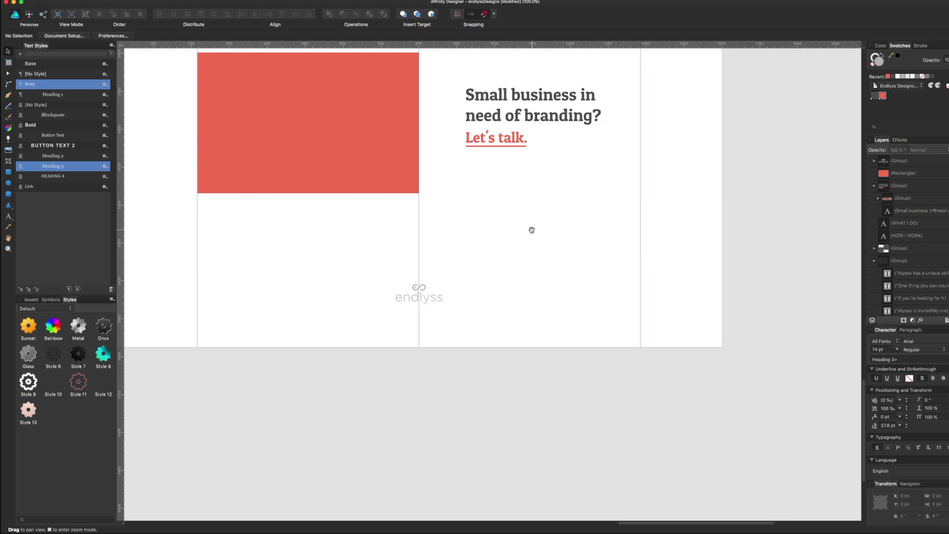
scroll(529, 229, up, 2)
scroll(492, 370, left, 2)
scroll(491, 371, down, 1)
scroll(523, 349, left, 2)
scroll(522, 349, down, 1)
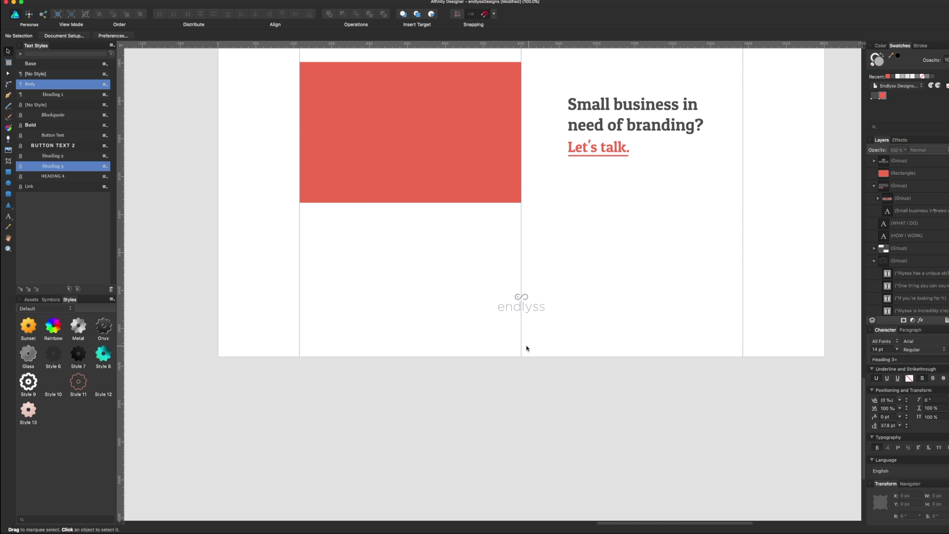
key(t)
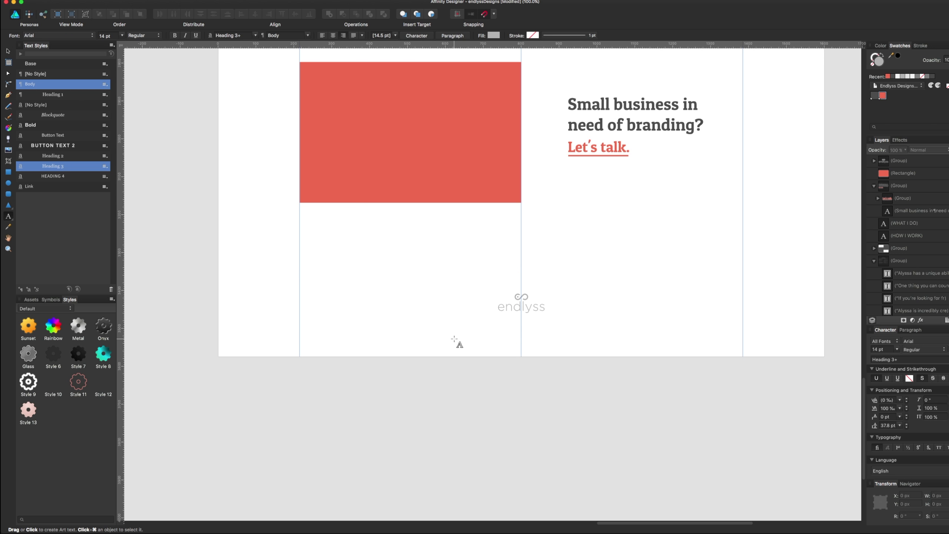
click(454, 339)
text(Fol)
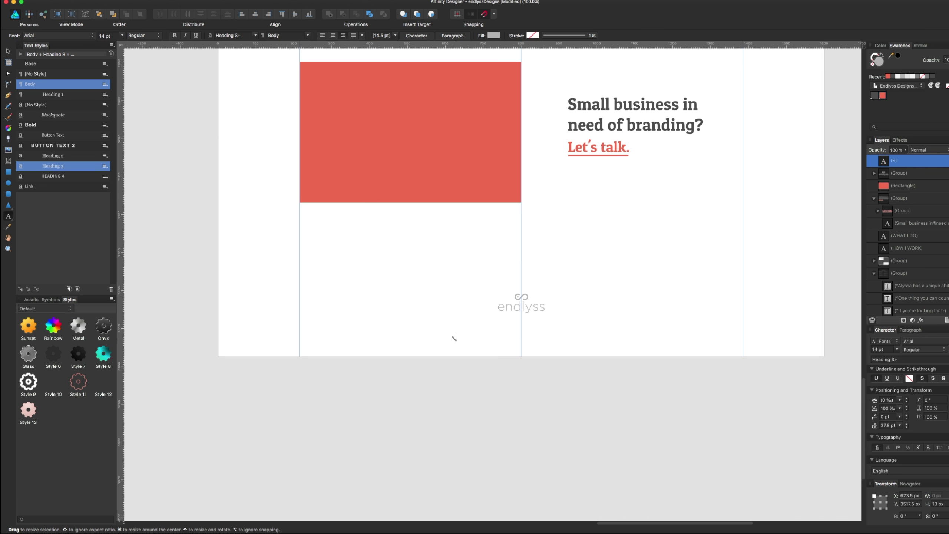
text(book)
text( Twitter)
text( LinkedI)
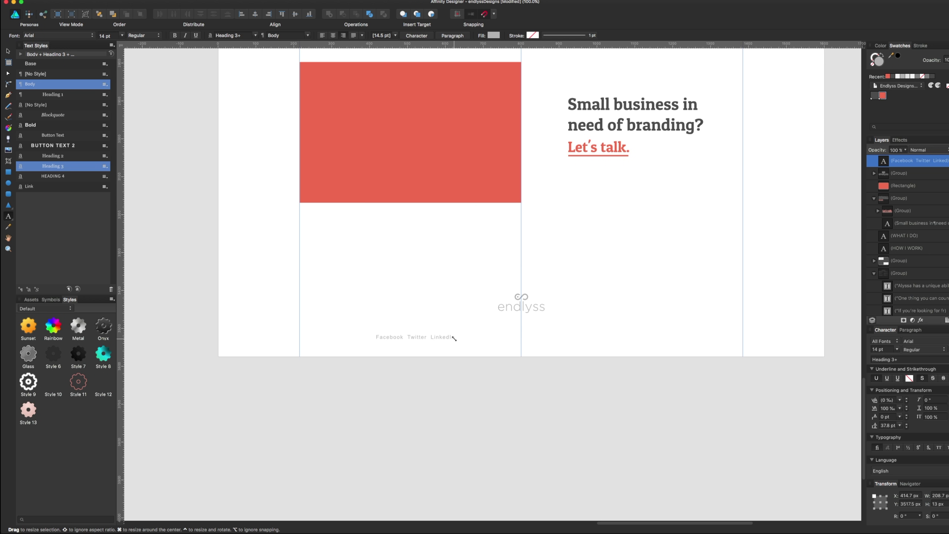
Finish the footer link line with 'Google+' and set its tracking to 0 ‰
text(n Google)
key(super+a)
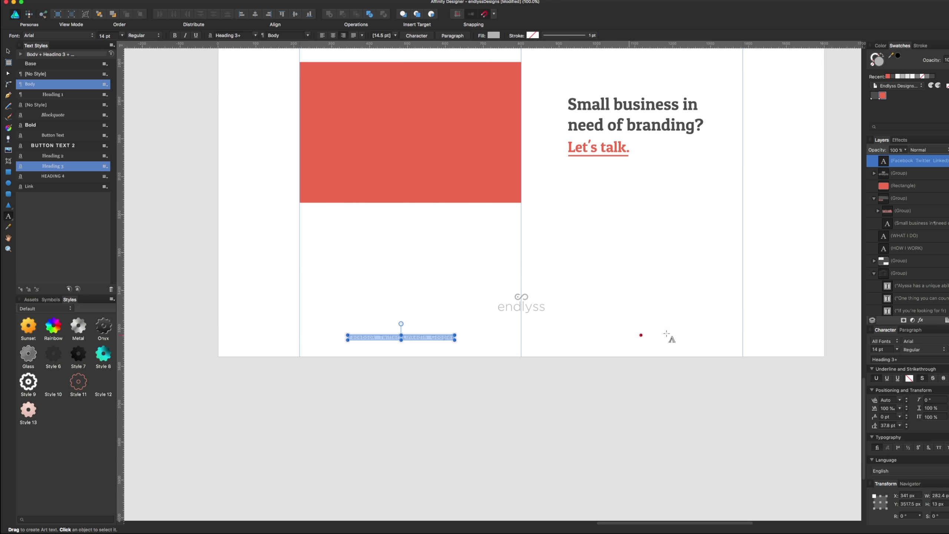
click(902, 409)
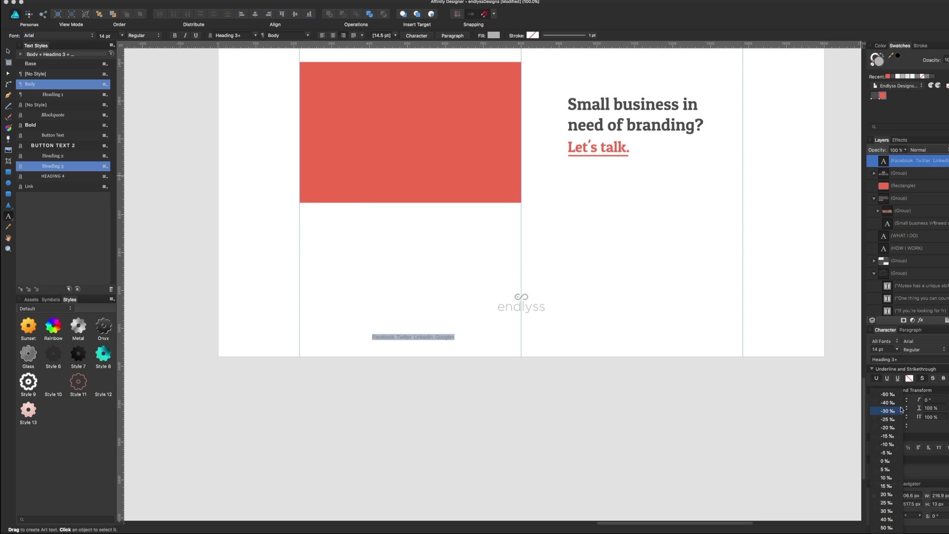
click(893, 463)
key(Escape)
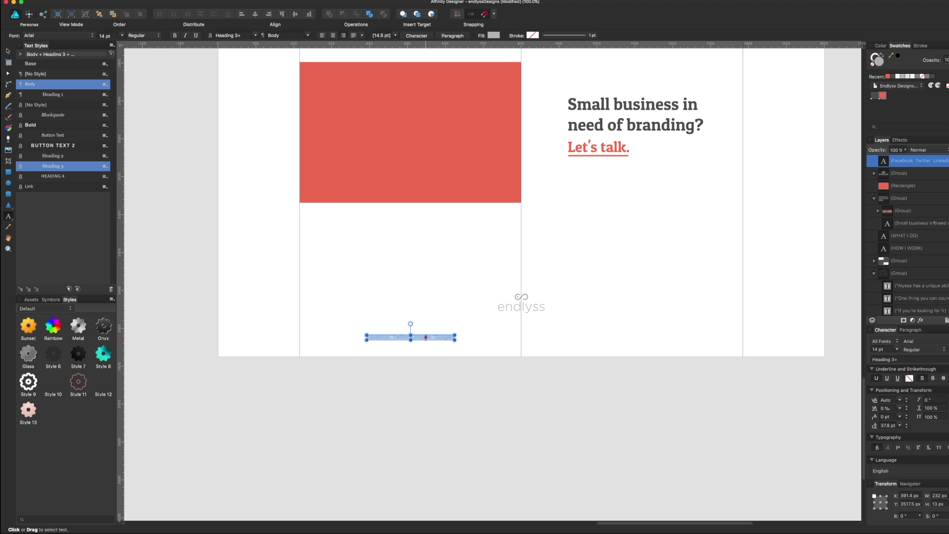
Add wider spacing between the footer link names and reselect the footer text object
click(413, 338)
key(Escape)
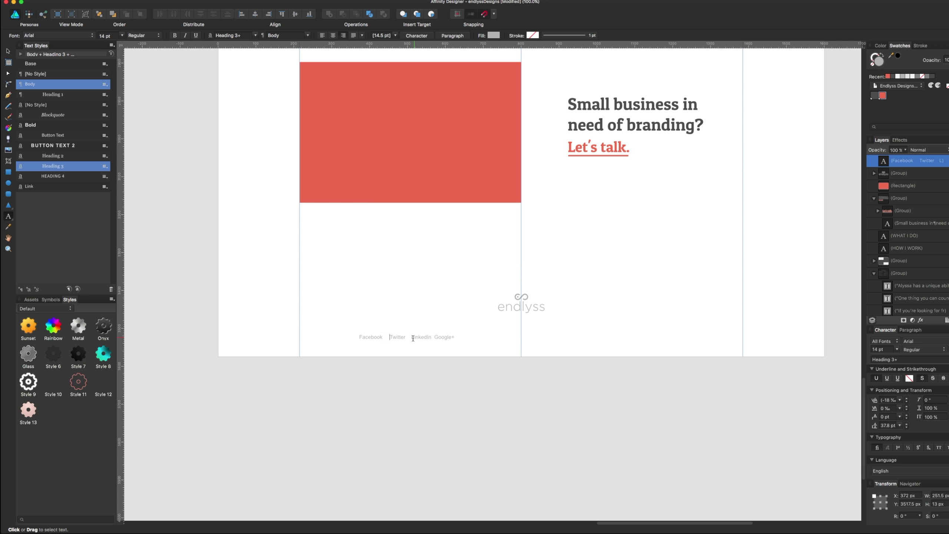
key(Escape)
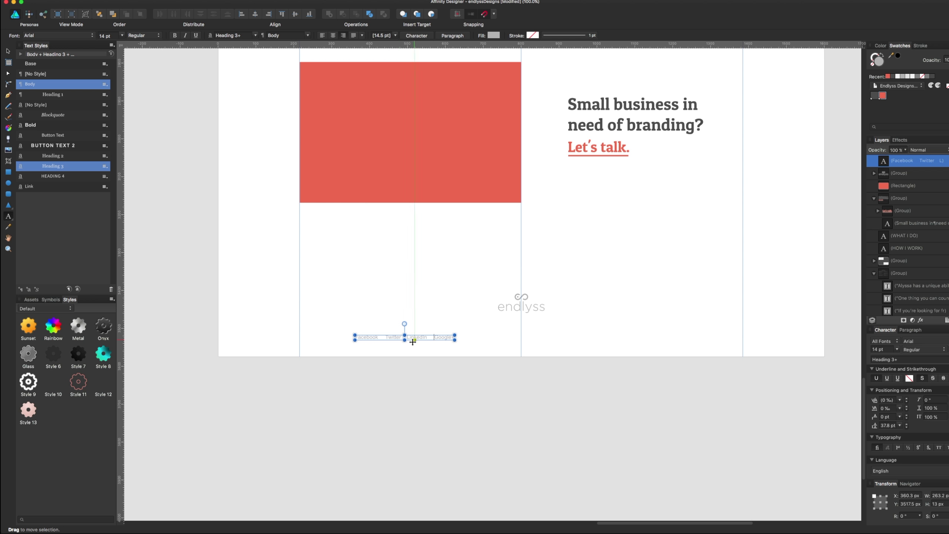
key(Escape)
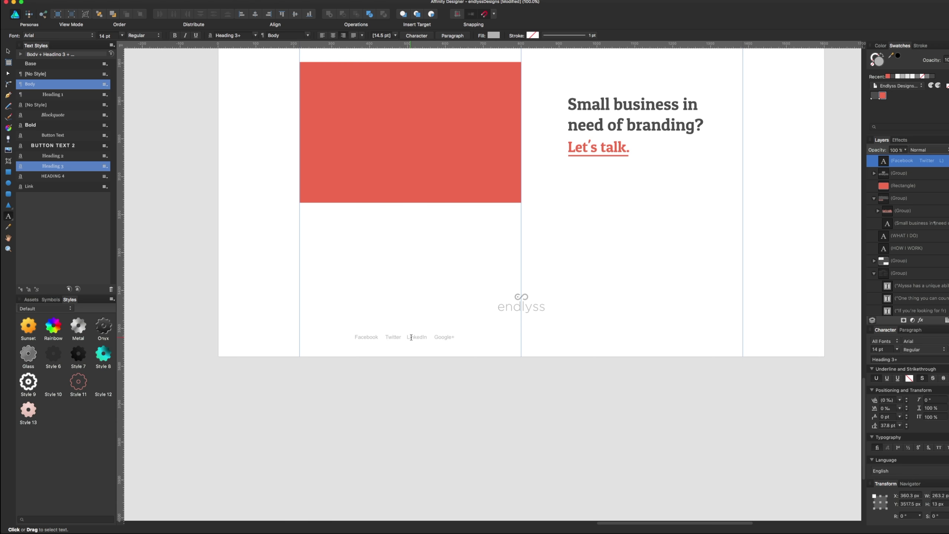
click(411, 337)
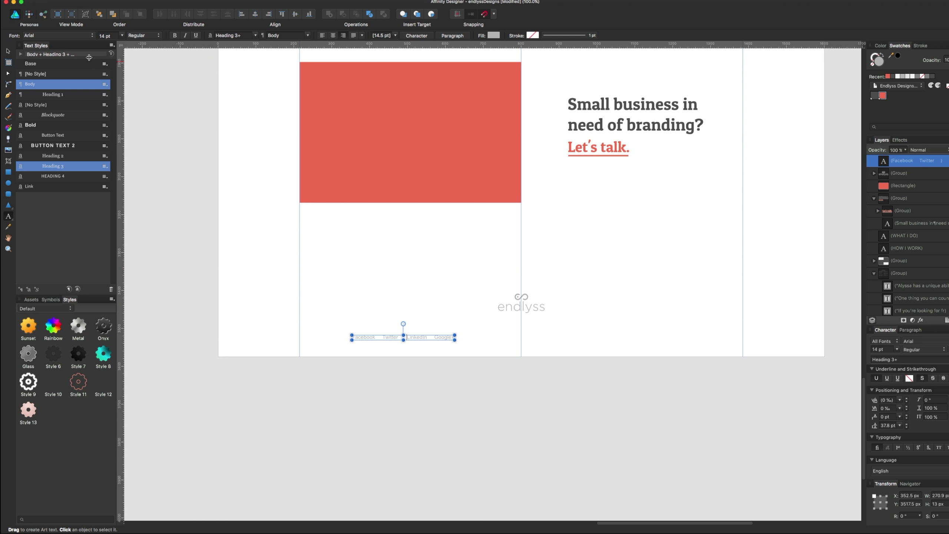
click(8, 51)
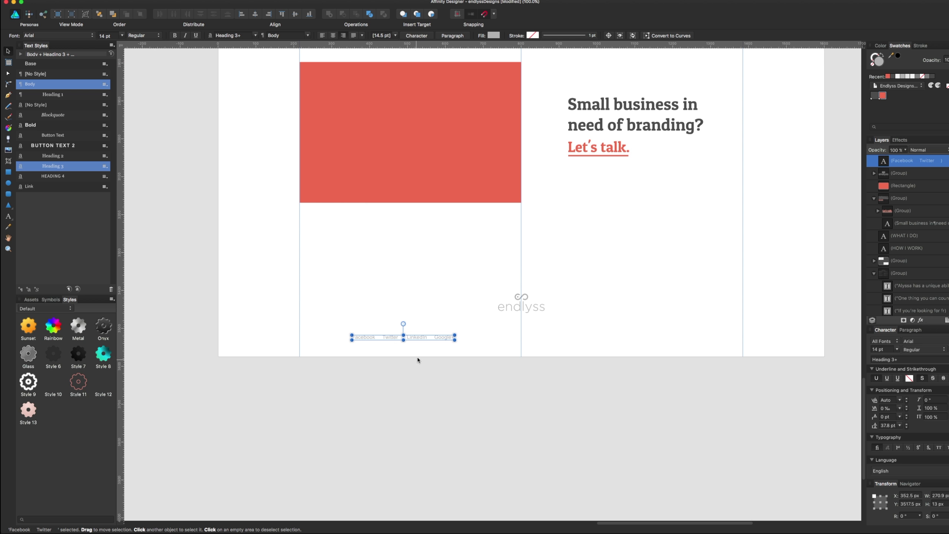
Centre the footer links on the vertical guide and enlarge the infinity logo mark
mouse_move(429, 337)
mouse_down()
mouse_move(542, 335)
mouse_move(540, 322)
mouse_up()
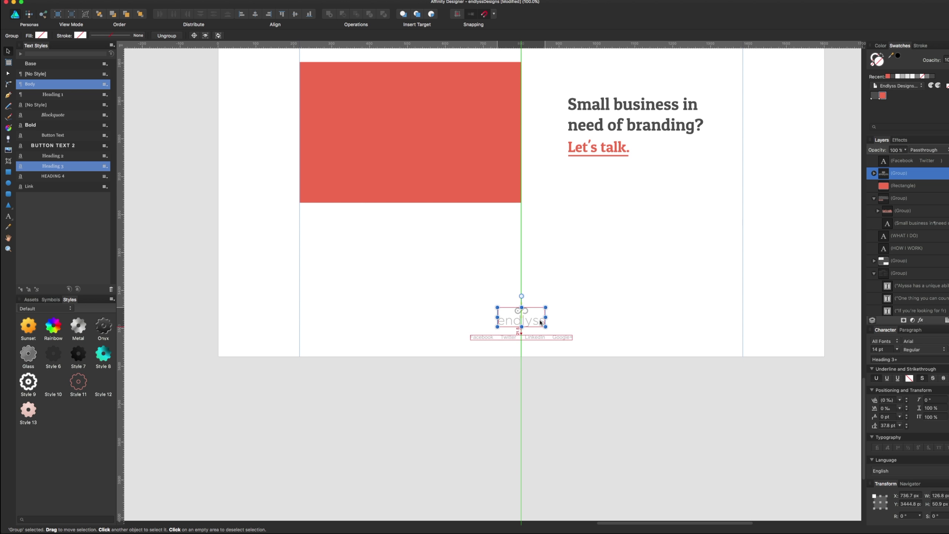
double_click(541, 322)
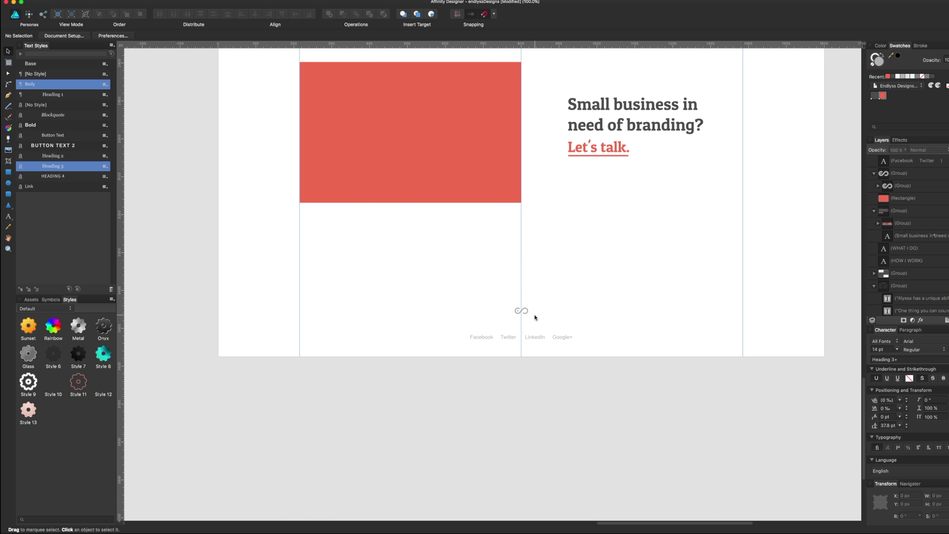
click(526, 312)
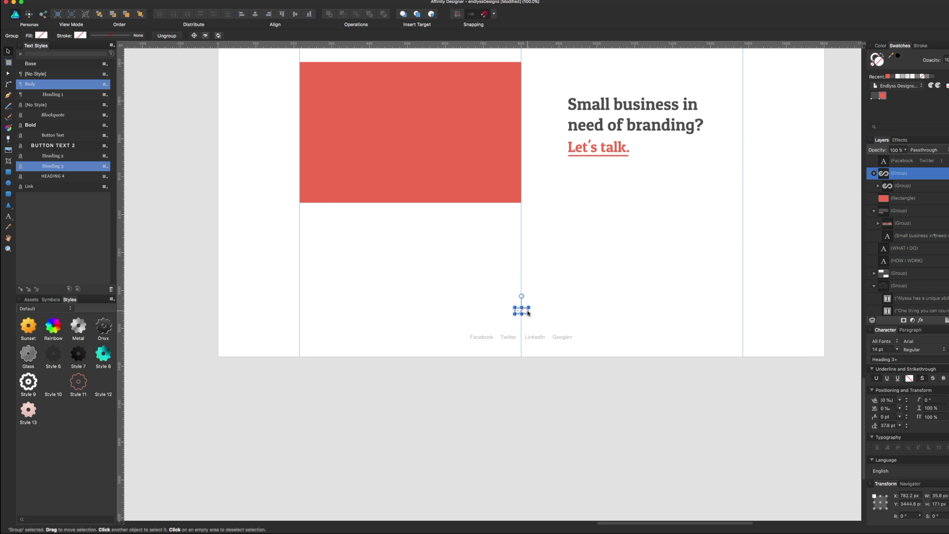
mouse_move(528, 314)
mouse_down()
mouse_move(535, 317)
mouse_move(524, 319)
mouse_move(533, 305)
mouse_up()
Raise the infinity logo and footer links together on the page
shift+click(533, 337)
click(540, 354)
scroll(565, 352, up, 5)
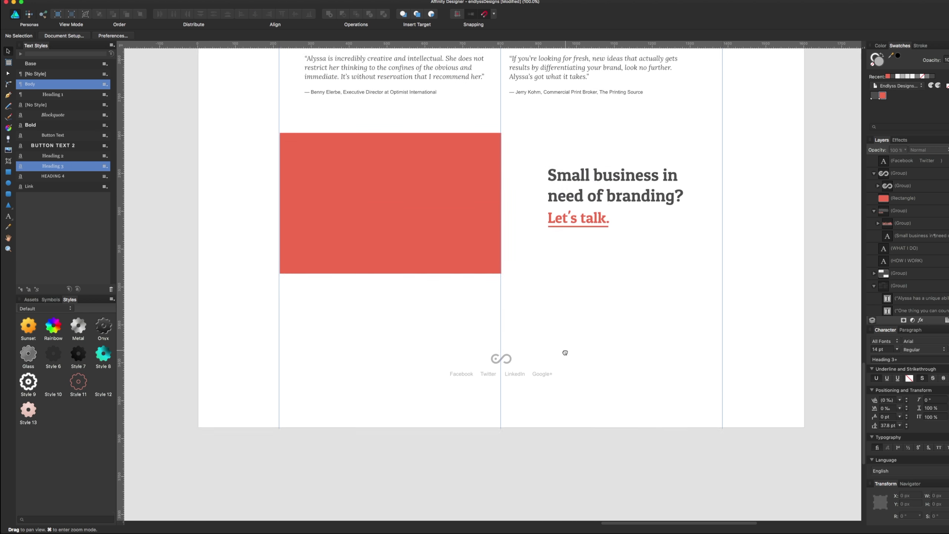
drag(565, 352, 564, 355)
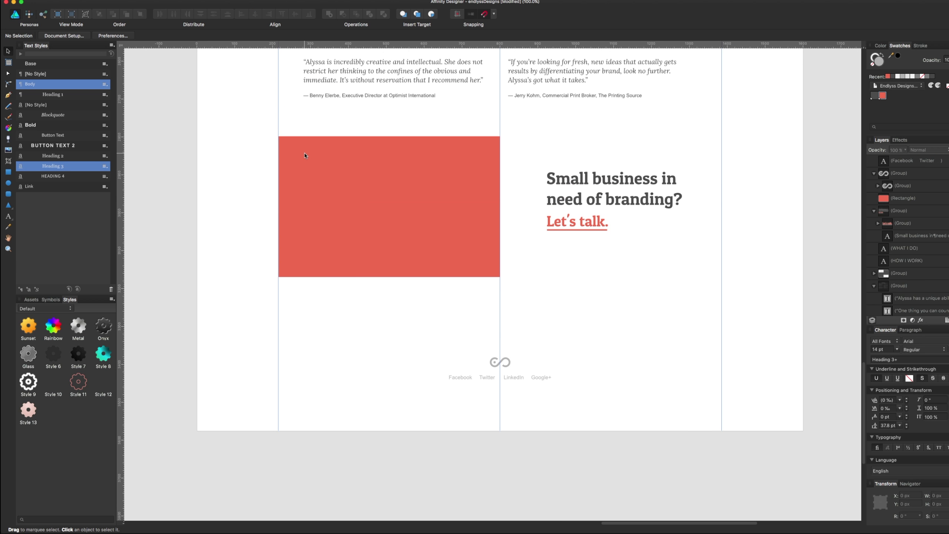
Tint the infinity logo mark light grey from the Recent swatches
click(492, 359)
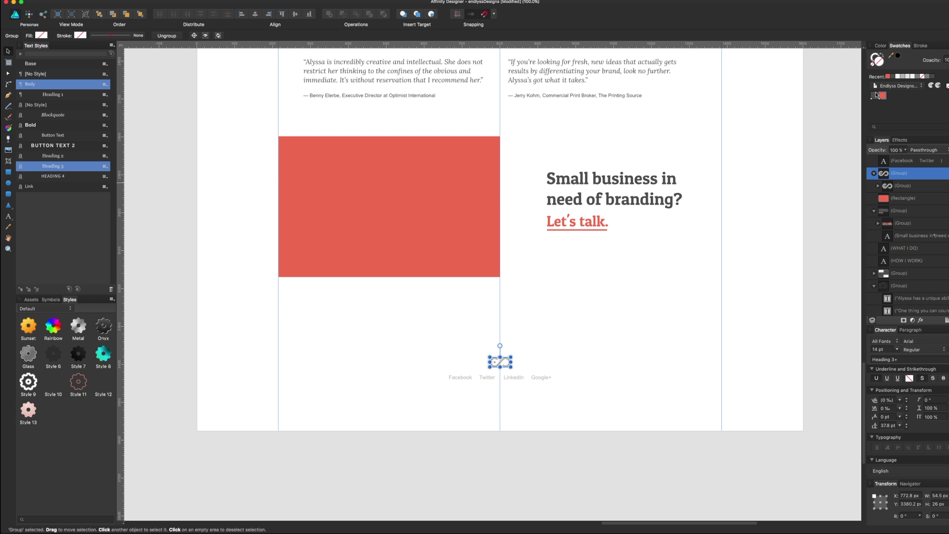
click(903, 77)
click(722, 288)
click(538, 379)
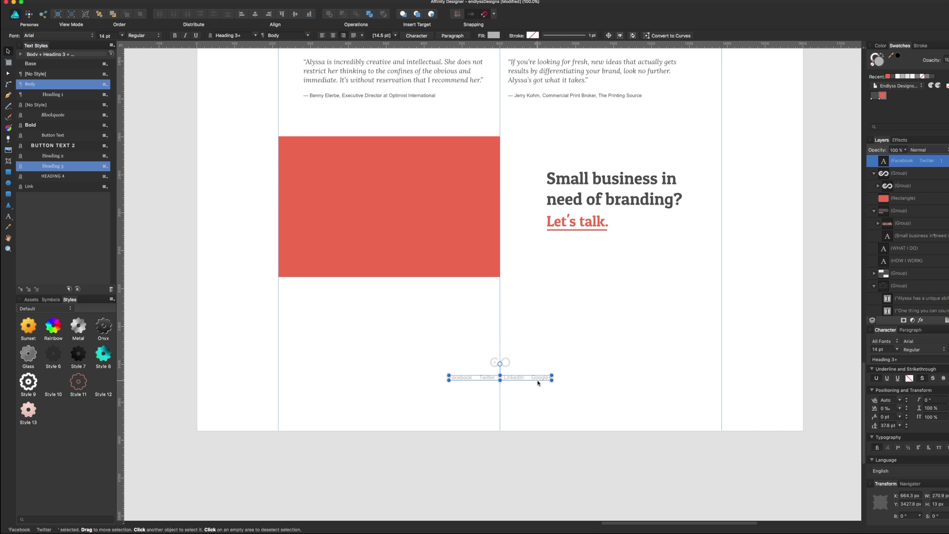
click(580, 368)
click(525, 376)
Pull the Wireframe artboard's bottom edge up to 3485.8 px, just below the footer links
scroll(328, 160, up, 5)
scroll(333, 262, up, 5)
scroll(340, 374, up, 10)
scroll(345, 430, up, 10)
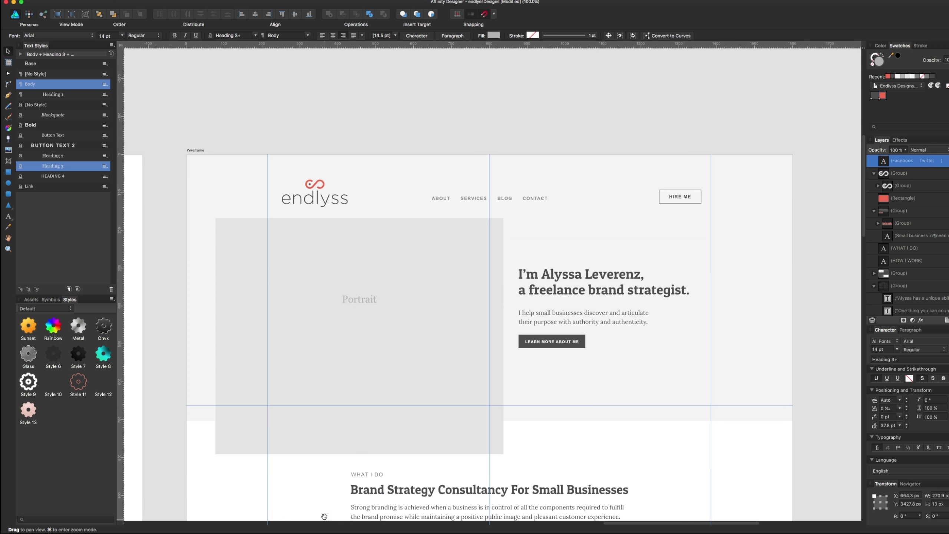
scroll(324, 373, up, 2)
click(204, 178)
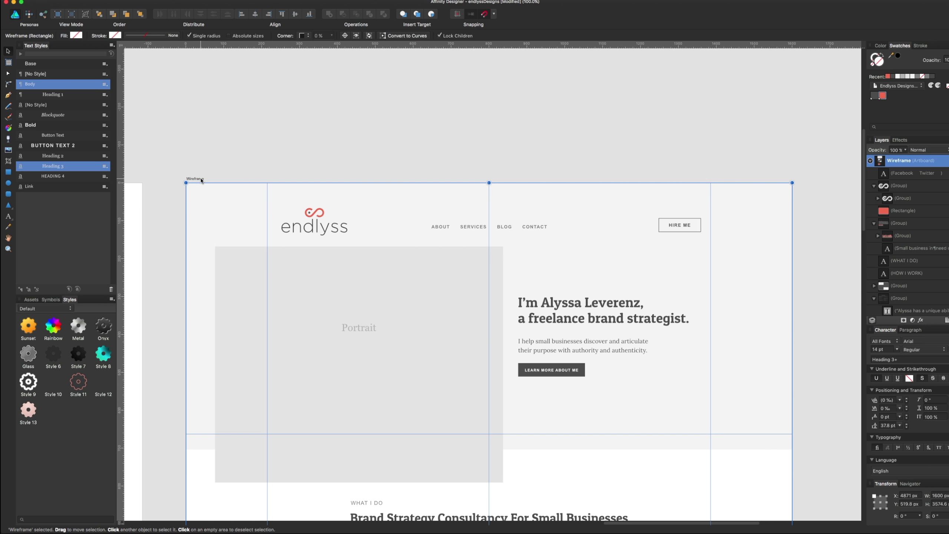
scroll(430, 273, down, 4)
scroll(468, 339, down, 8)
scroll(478, 356, down, 7)
scroll(495, 386, down, 6)
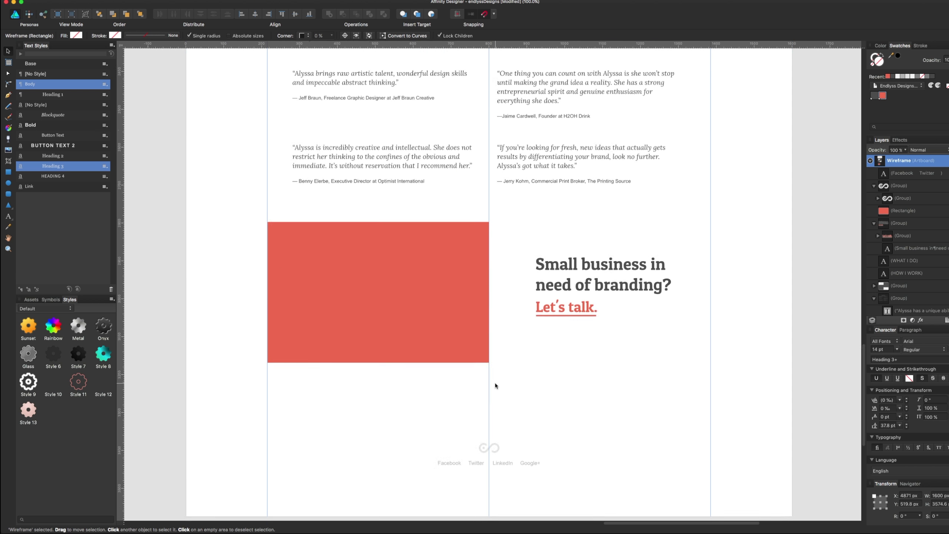
scroll(495, 383, down, 5)
drag(489, 333, 493, 291)
click(415, 290)
scroll(443, 350, up, 3)
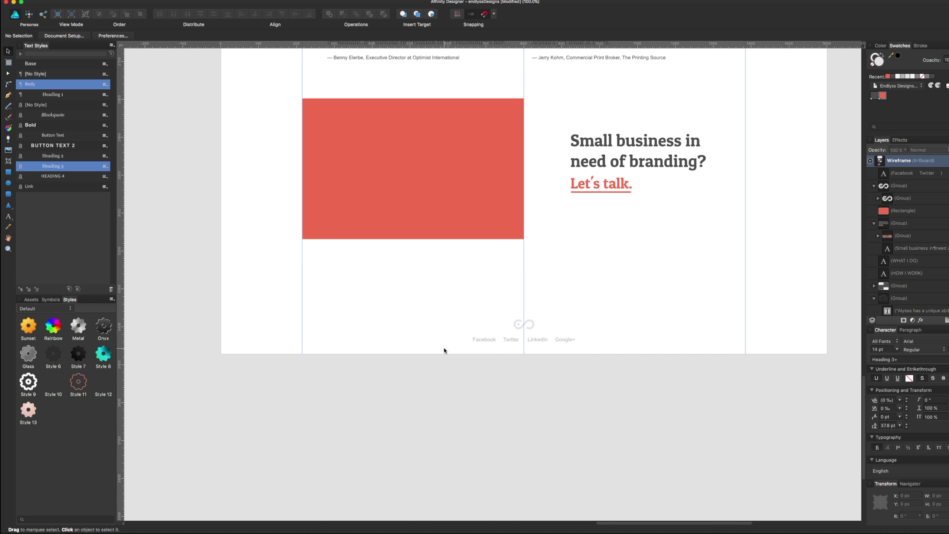
scroll(444, 350, down, 2)
scroll(443, 350, down, 3)
Zoom out to all artboards, then zoom into the styleguide and select its body text paragraphs
drag(424, 312, 447, 425)
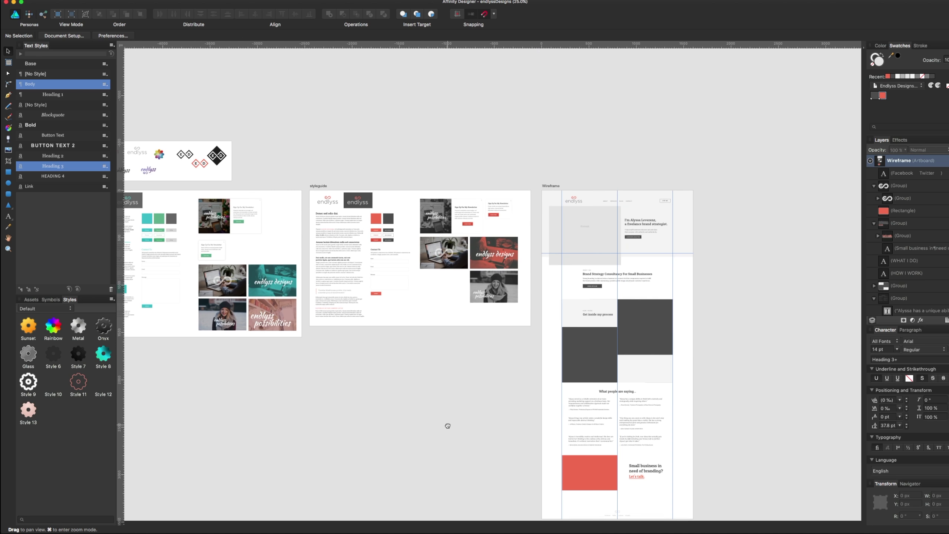
scroll(461, 388, left, 5)
scroll(538, 412, up, 4)
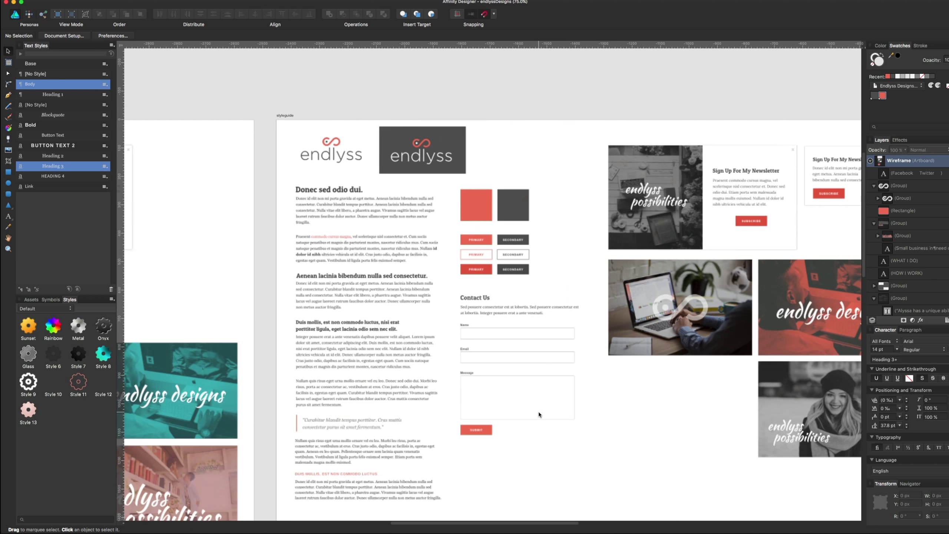
scroll(538, 412, up, 1)
drag(540, 414, 492, 348)
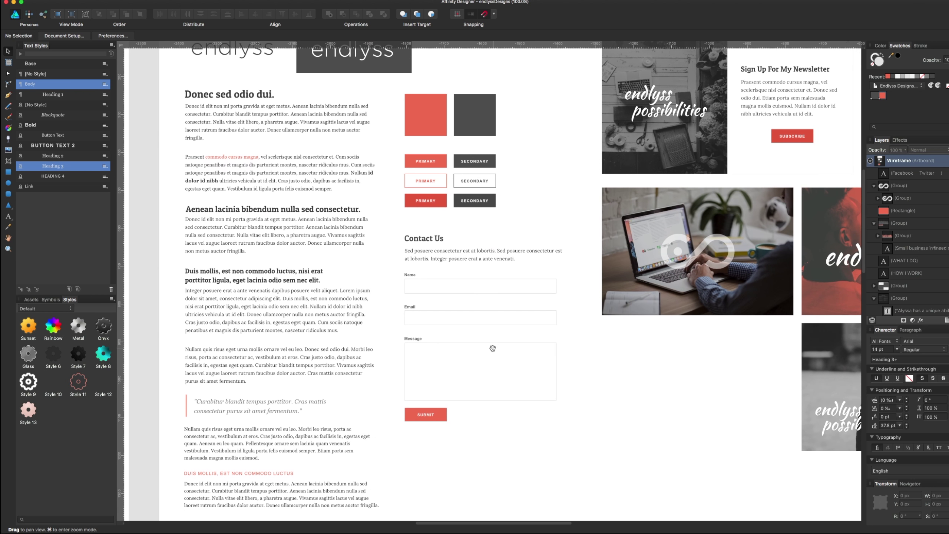
click(295, 241)
click(331, 189)
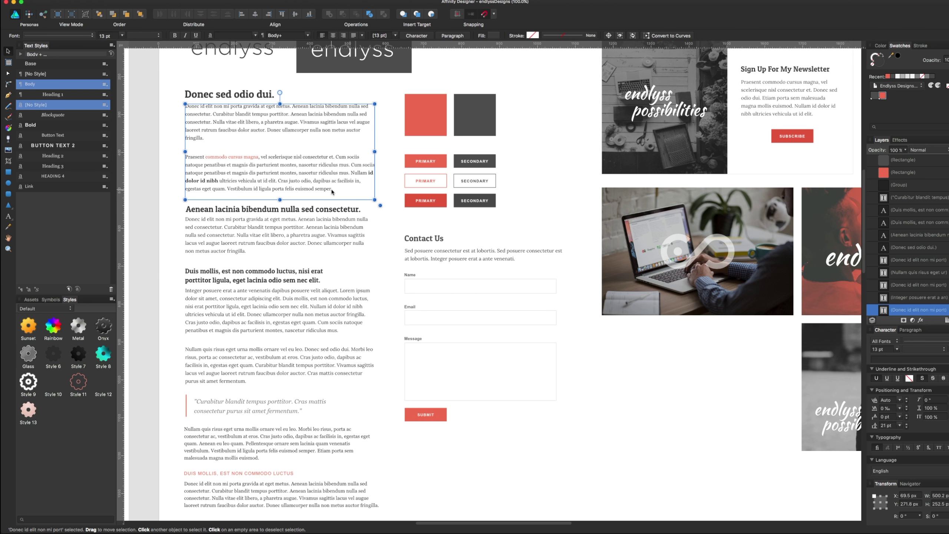
Inspect the styleguide's second heading, its body text, and the dark and light logo groups
scroll(481, 262, down, 3)
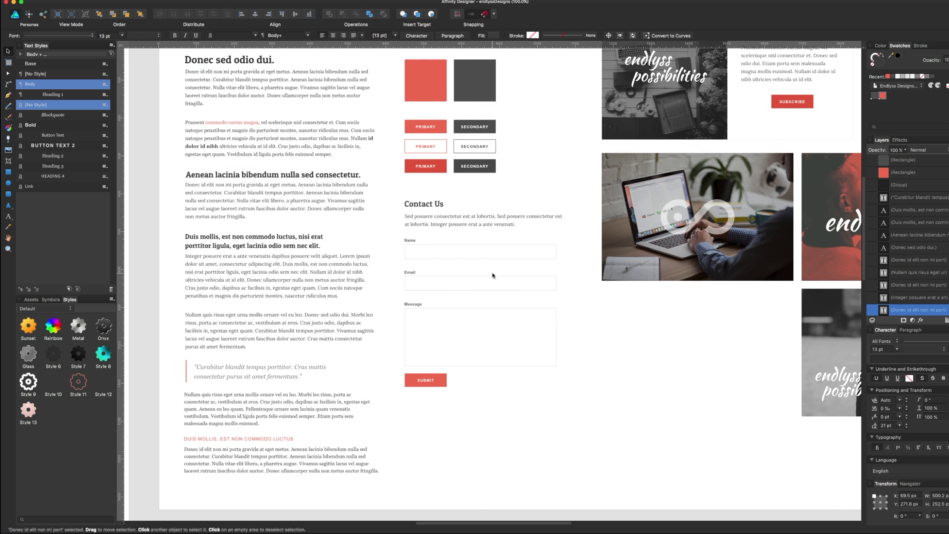
scroll(485, 287, down, 3)
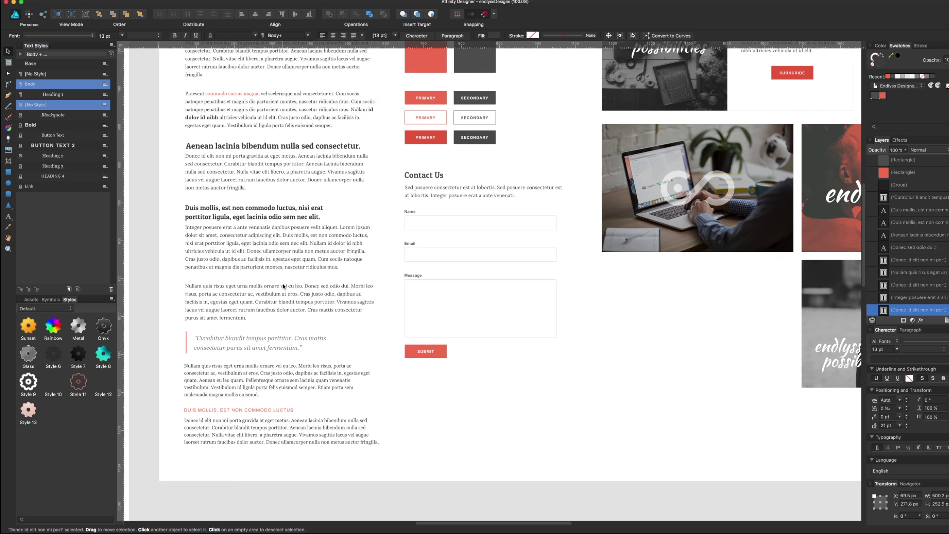
scroll(284, 286, up, 6)
click(306, 215)
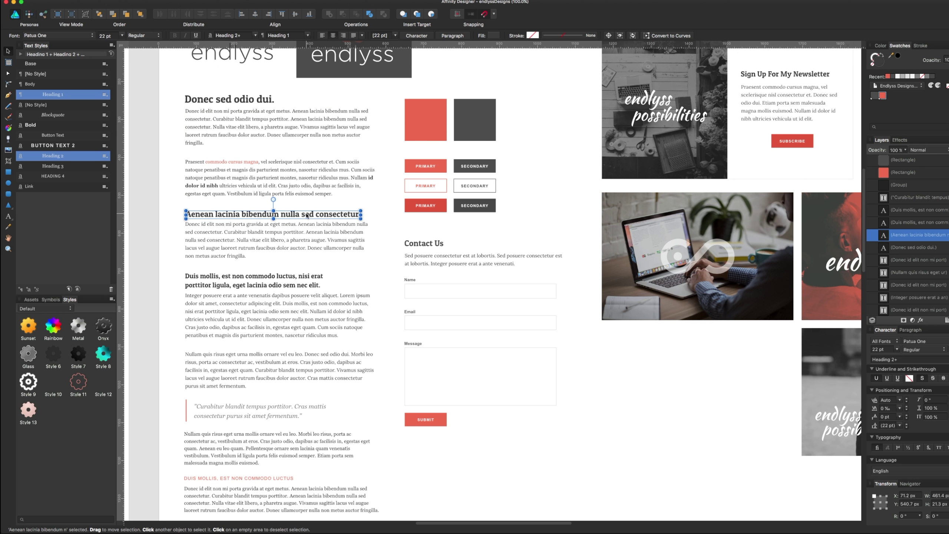
click(322, 246)
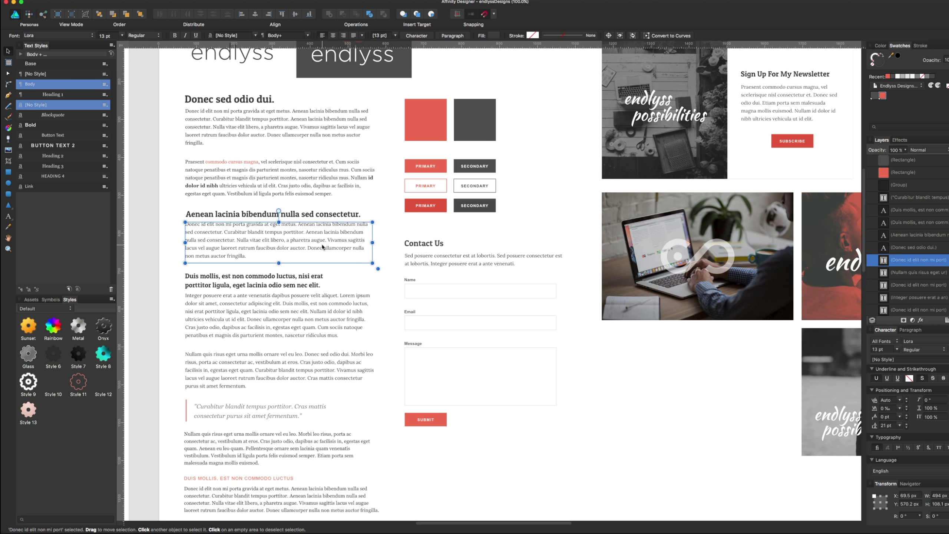
scroll(336, 169, up, 5)
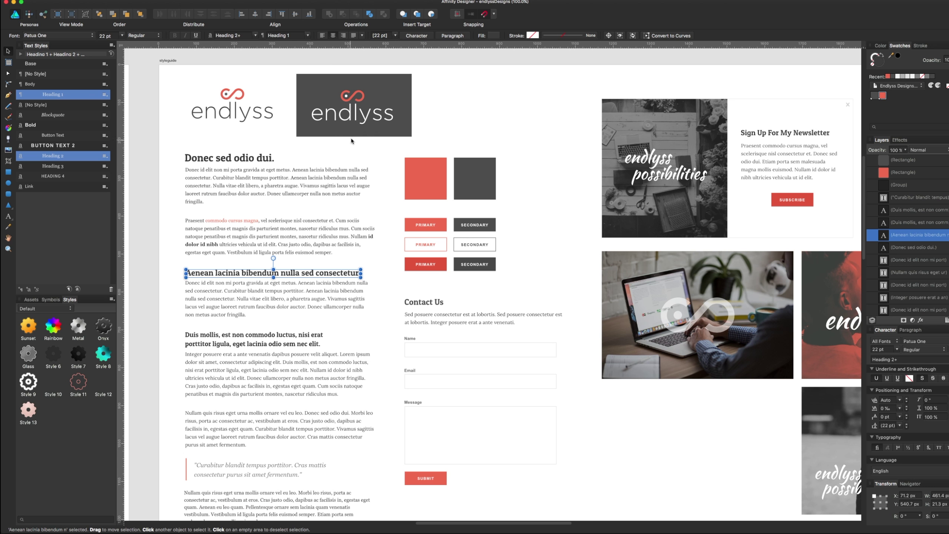
click(353, 127)
click(234, 123)
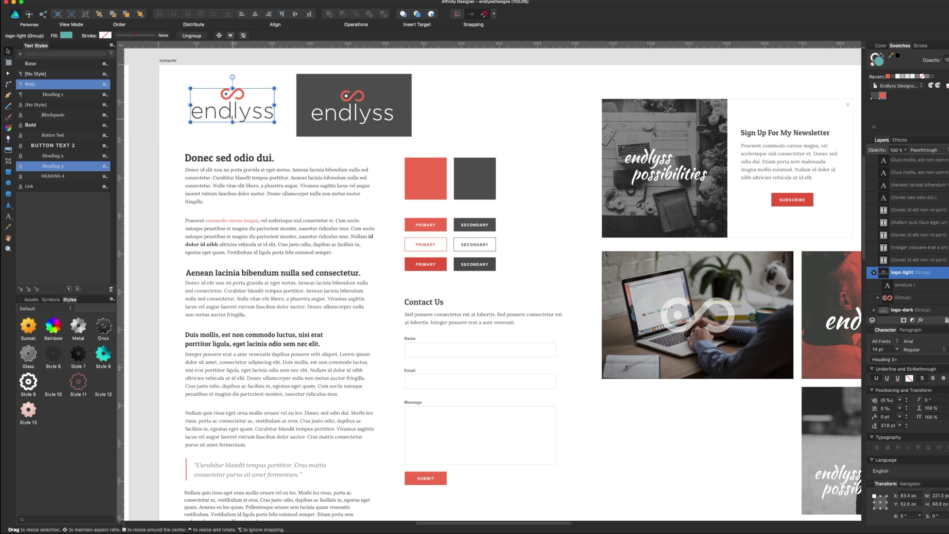
click(386, 246)
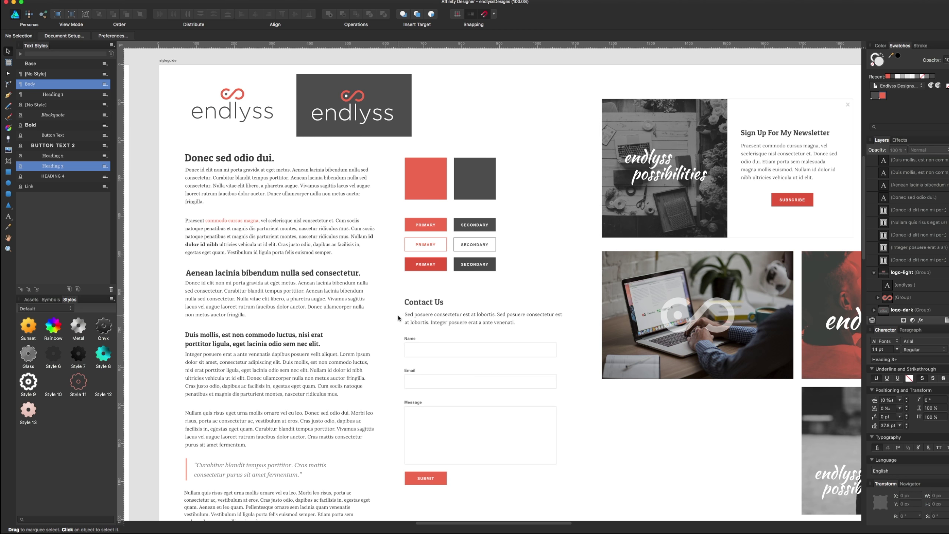
Check the styleguide heading and body paragraph text styles
scroll(478, 376, left, 10)
scroll(523, 344, left, 5)
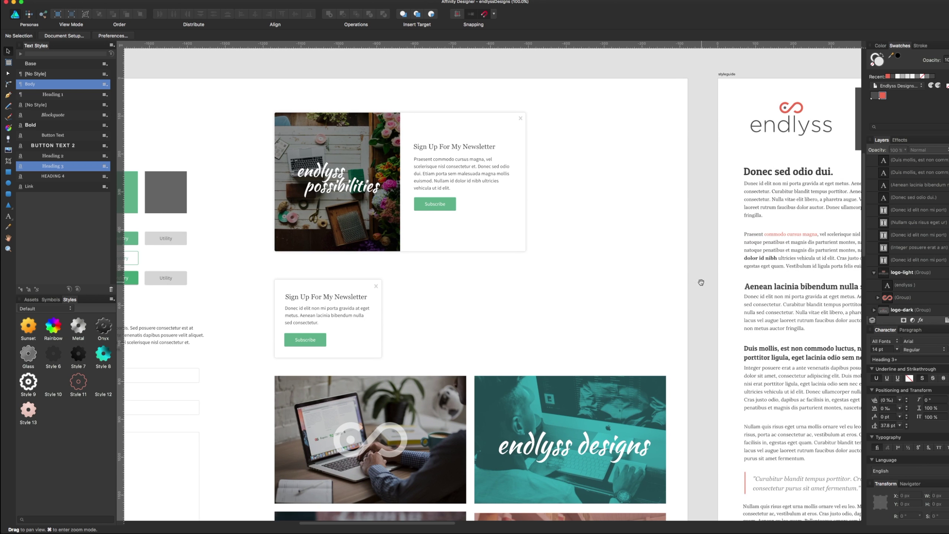
scroll(567, 313, left, 5)
scroll(616, 282, left, 5)
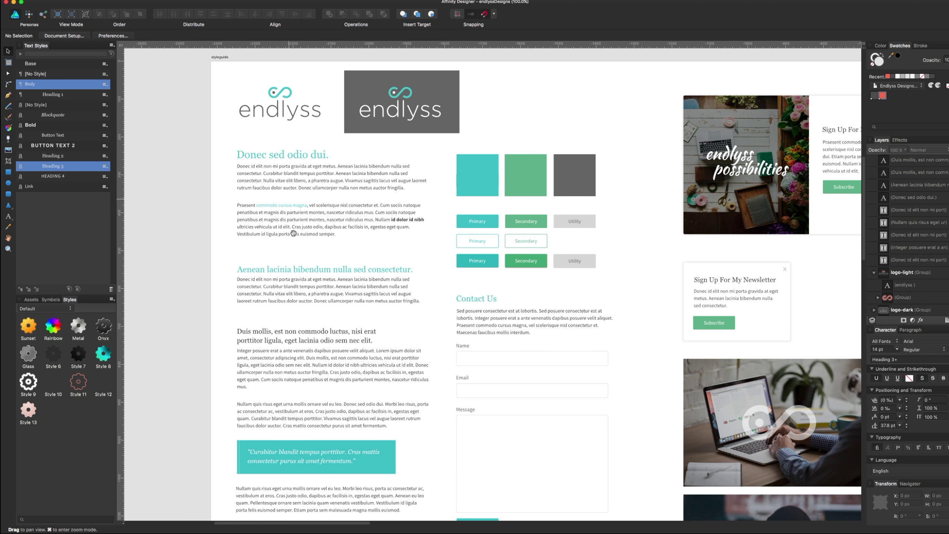
double_click(331, 268)
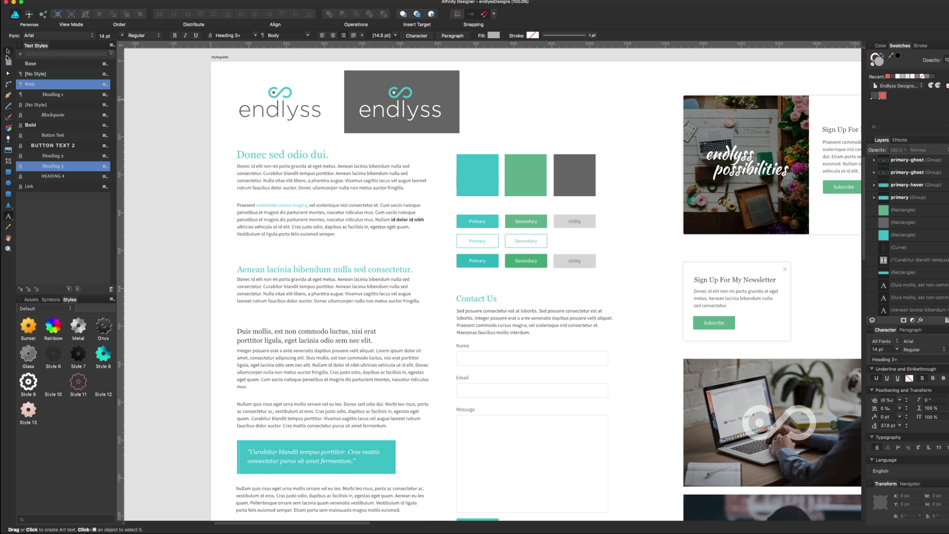
click(7, 54)
double_click(298, 174)
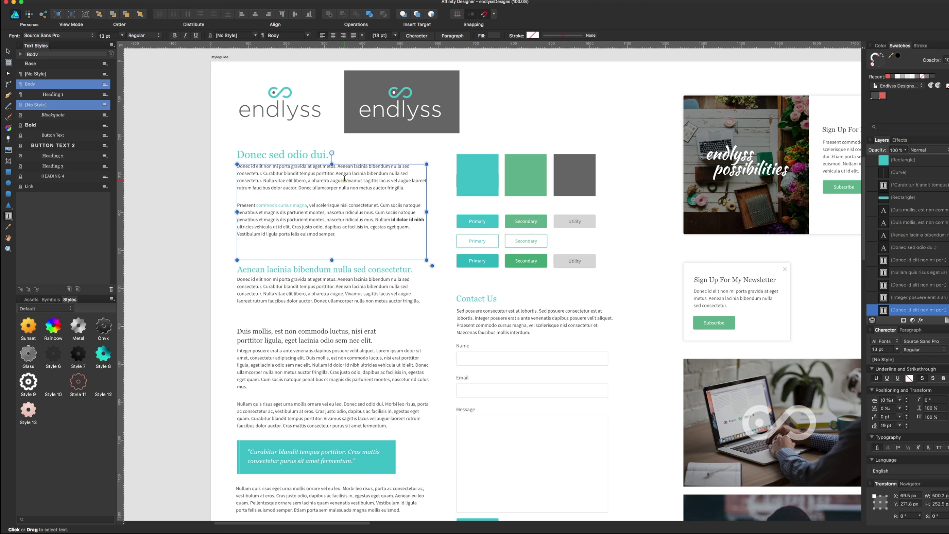
click(208, 173)
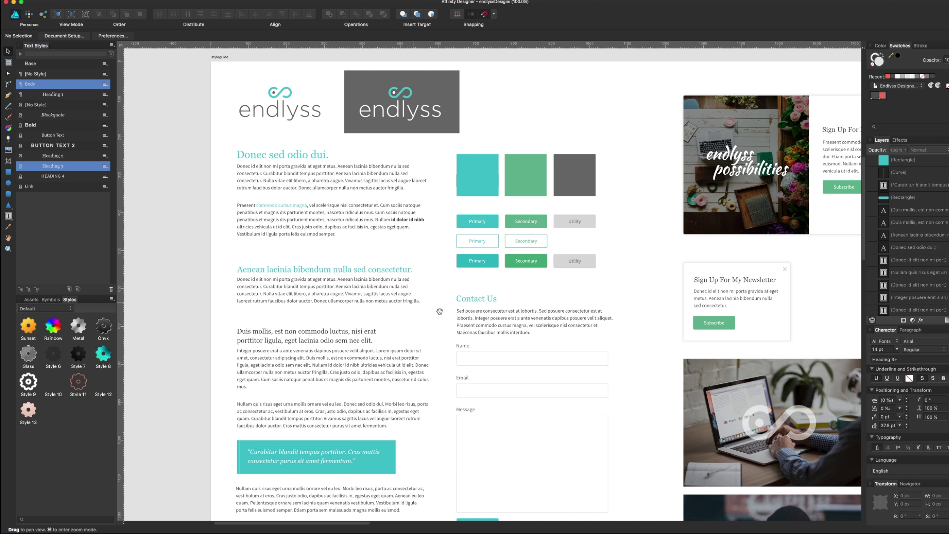
Pan across the styleguide's photo tiles and newsletter cards, checking the red endlyss designs image
drag(509, 315, 406, 208)
scroll(568, 338, up, 5)
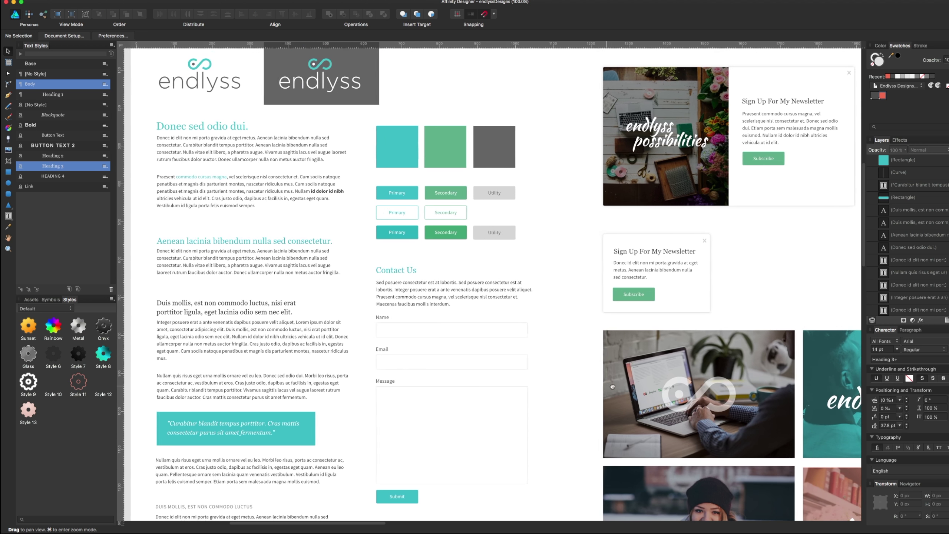
scroll(669, 336, right, 5)
scroll(669, 336, right, 10)
scroll(383, 309, right, 10)
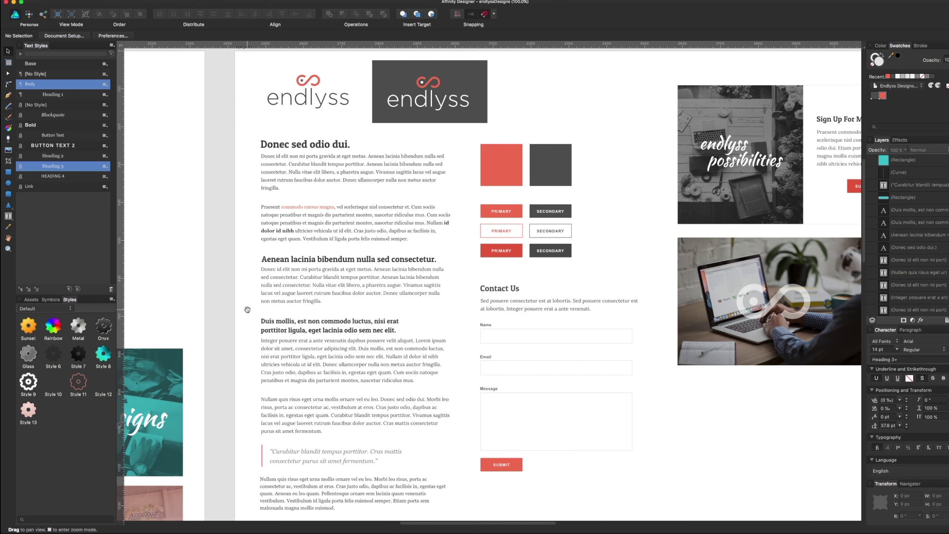
scroll(583, 309, right, 2)
scroll(584, 334, right, 1)
scroll(584, 335, right, 3)
scroll(563, 339, right, 3)
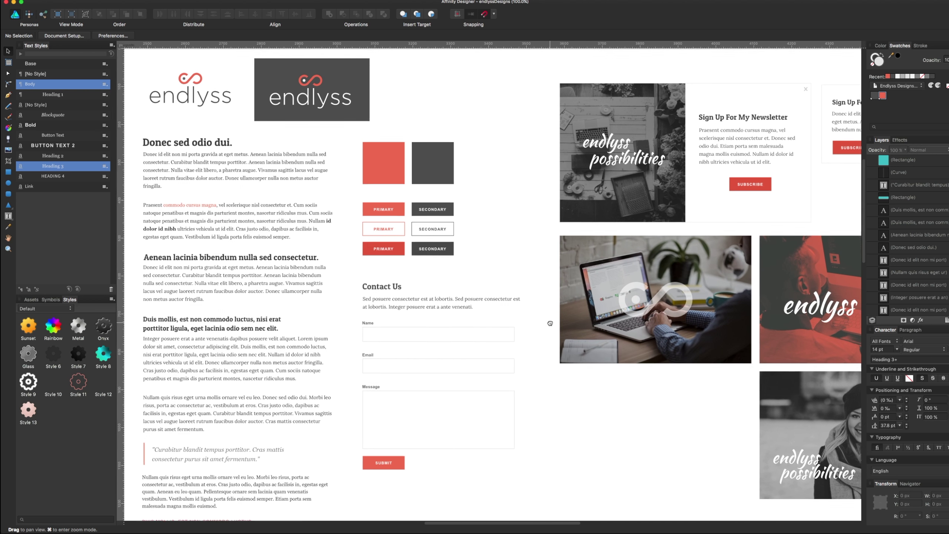
scroll(547, 322, down, 2)
scroll(546, 322, right, 3)
scroll(670, 325, right, 5)
click(670, 325)
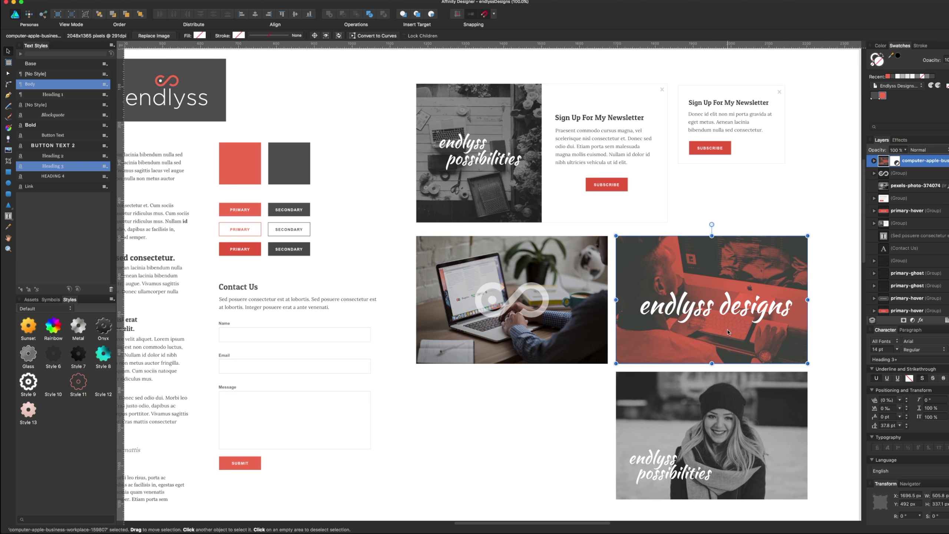
click(602, 379)
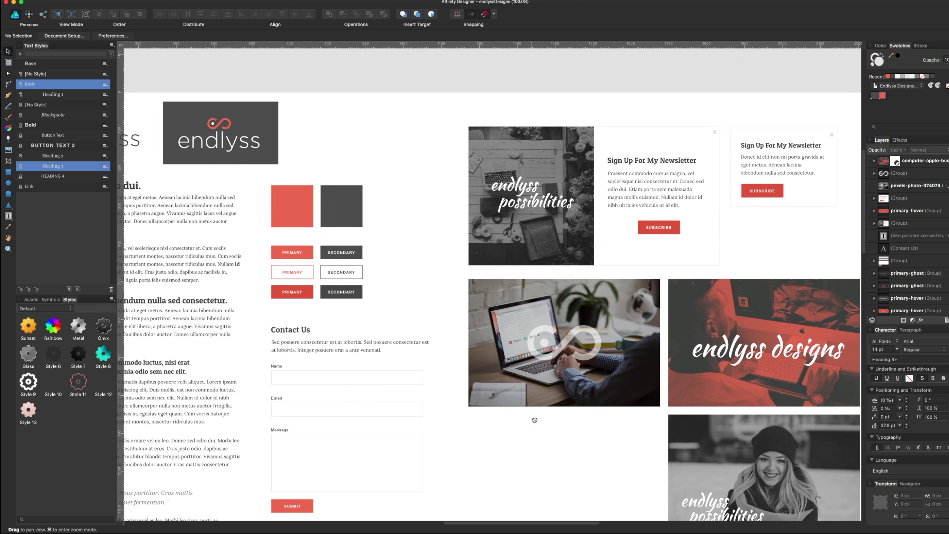
Pan the canvas over to the Wireframe homepage's hero section
scroll(602, 378, up, 2)
scroll(602, 377, left, 2)
key(space)
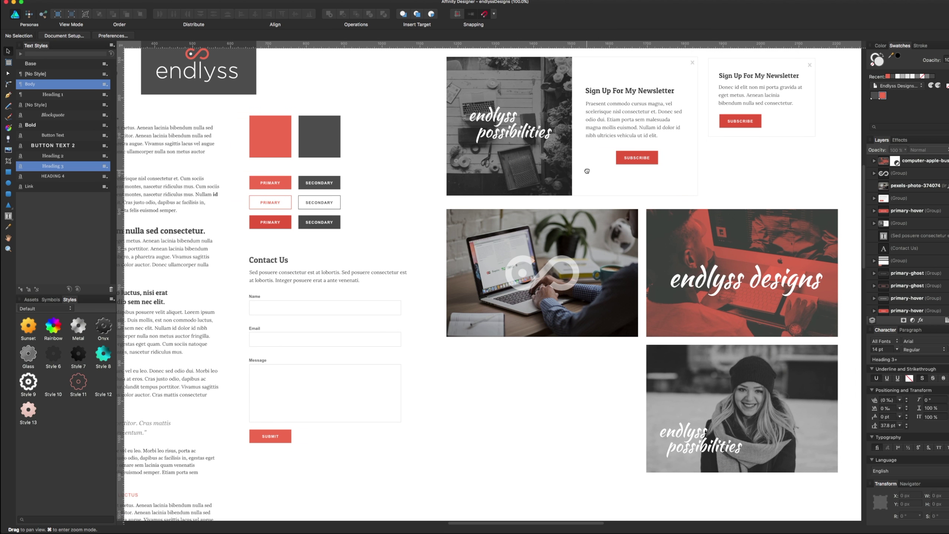
drag(611, 241, 241, 157)
drag(637, 206, 293, 226)
mouse_move(491, 195)
mouse_down()
mouse_move(342, 251)
mouse_move(484, 295)
mouse_up()
Fill the upper-right dark square in the process group with light grey E3E3E3
scroll(424, 239, down, 2)
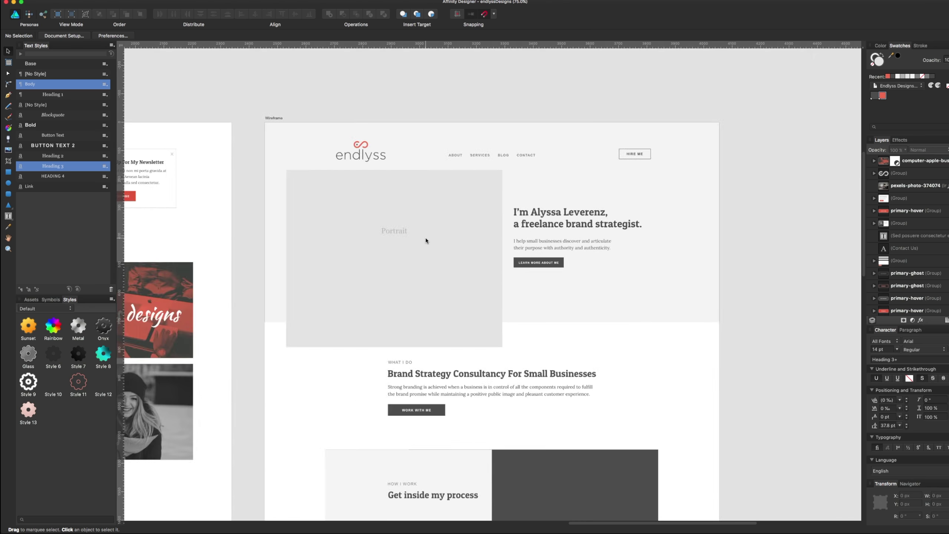
scroll(426, 241, down, 3)
scroll(426, 241, down, 3)
scroll(467, 262, down, 2)
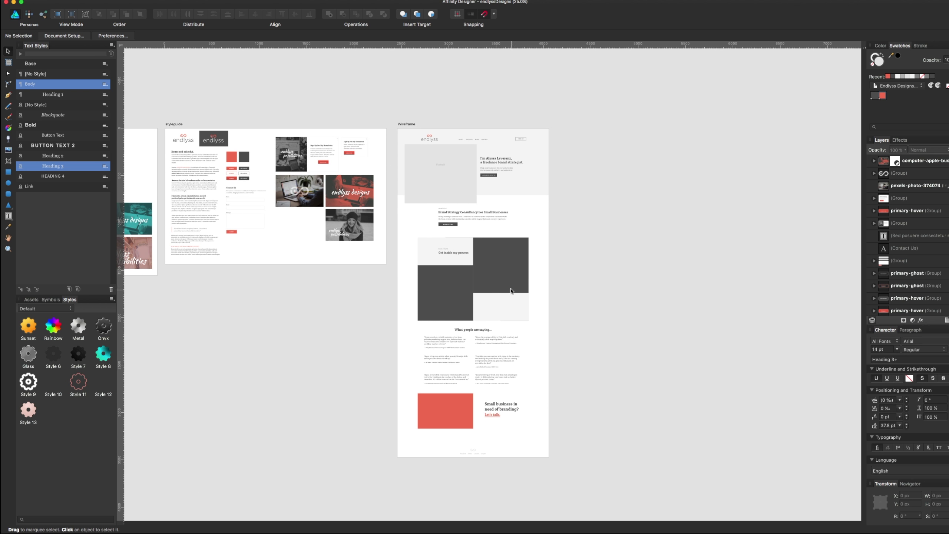
click(510, 284)
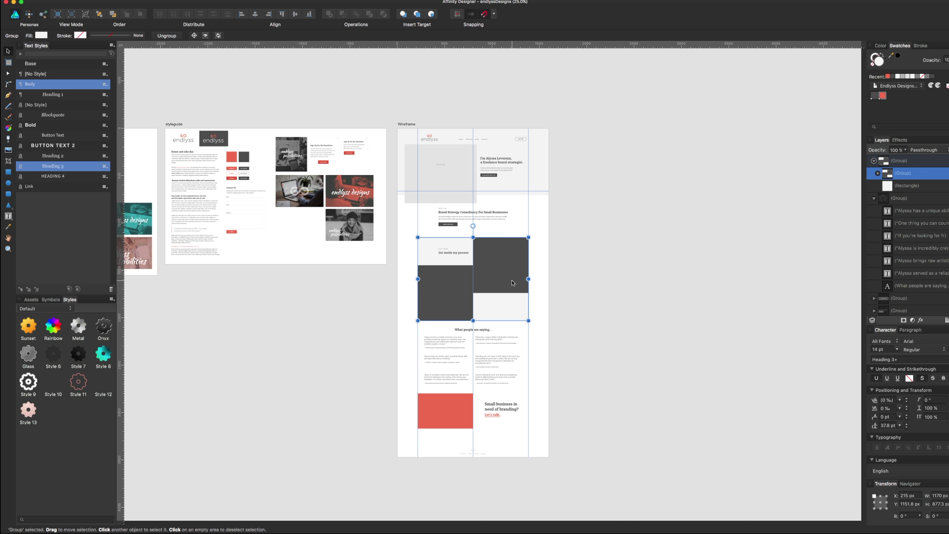
double_click(512, 282)
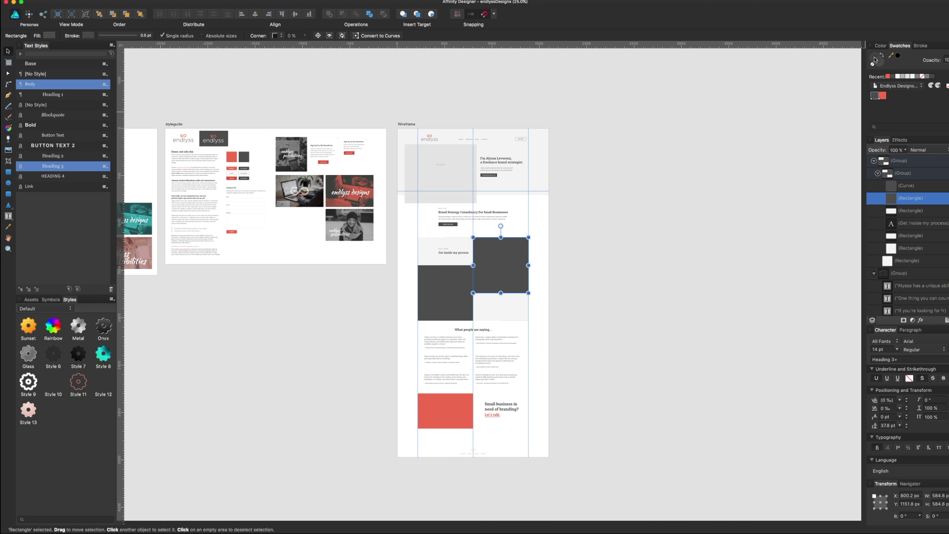
double_click(873, 65)
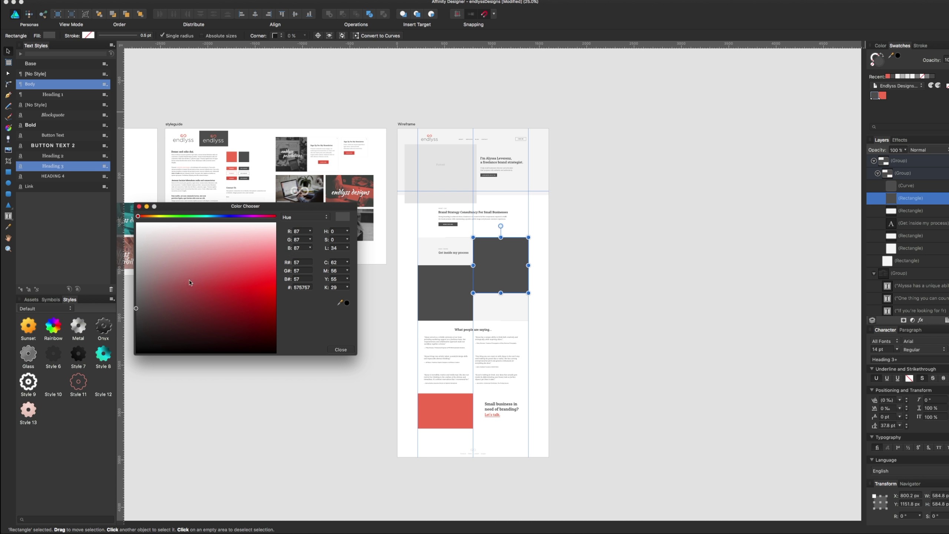
drag(190, 282, 105, 239)
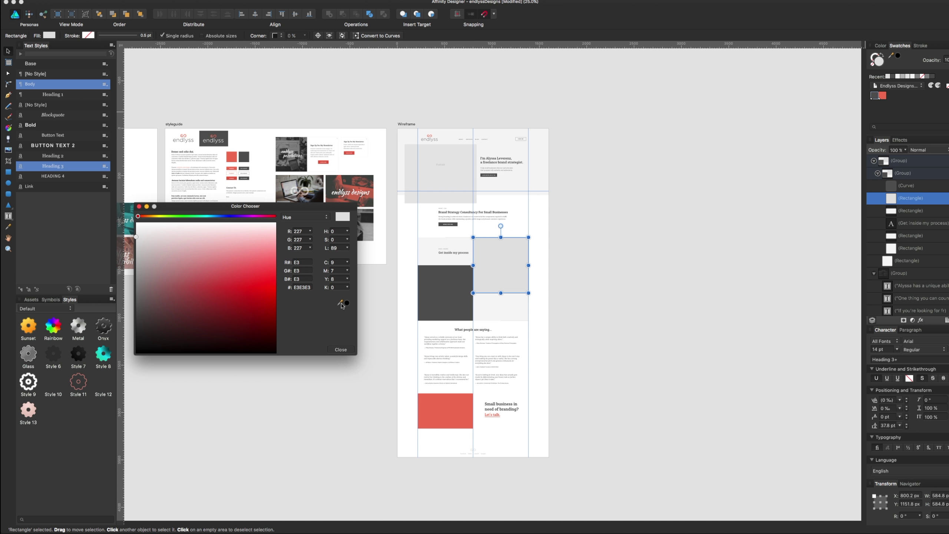
drag(339, 302, 477, 271)
click(341, 350)
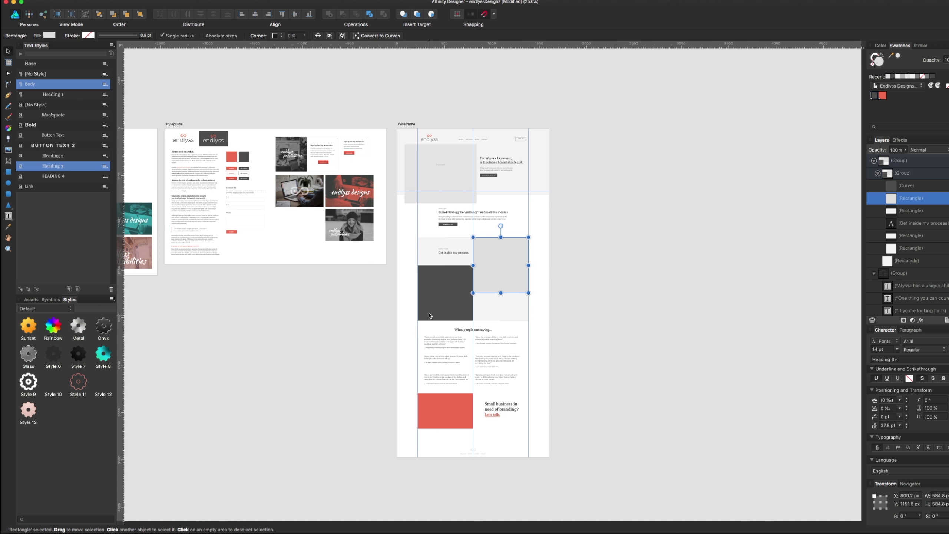
Make the lower-left dark square light grey by swapping its fill and stroke
click(433, 310)
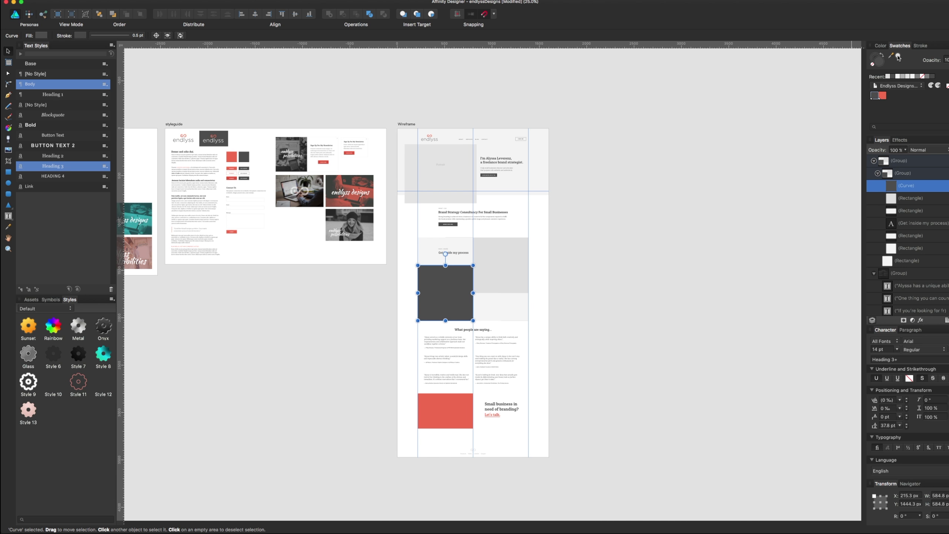
click(898, 56)
click(872, 65)
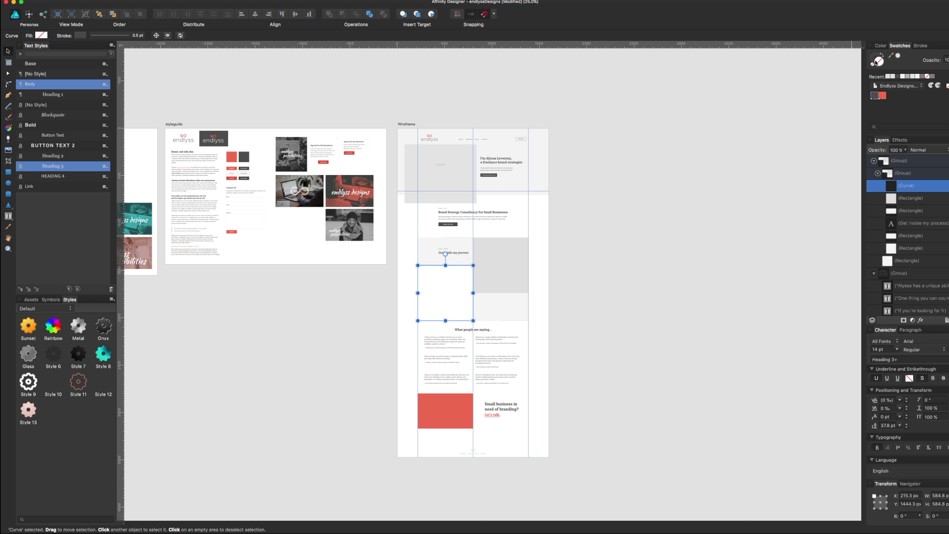
key(shift+x)
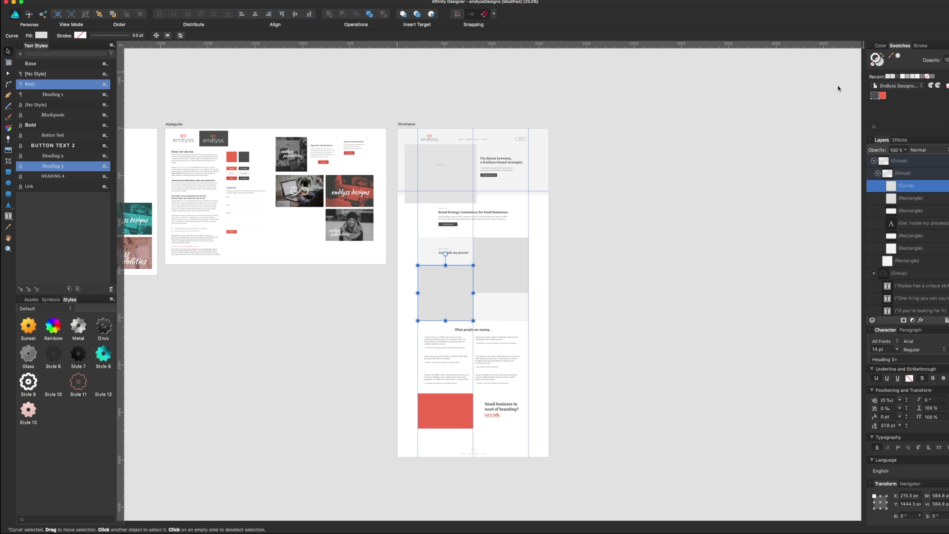
click(584, 275)
Zoom out to frame the whole wireframe with the layout guides hidden
key(z)
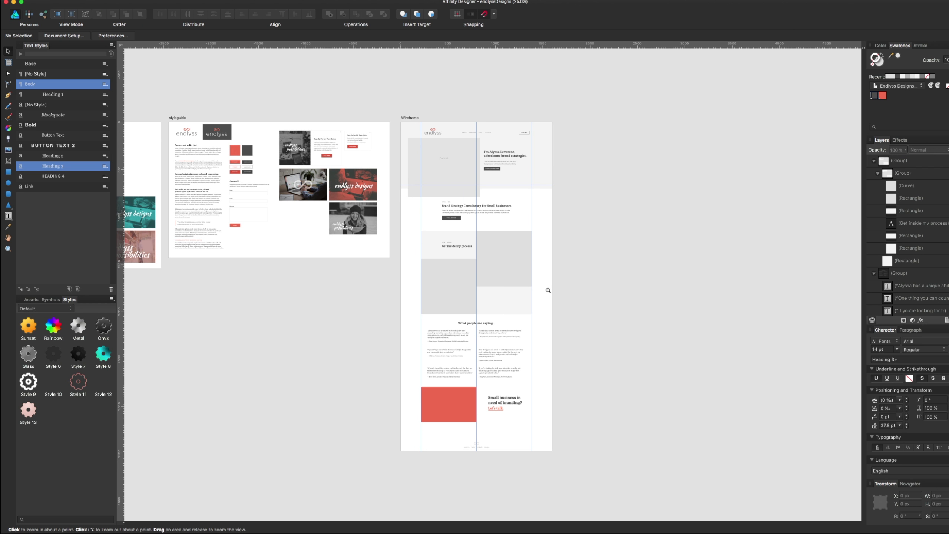
key(super+1)
scroll(548, 290, up, 5)
scroll(567, 393, up, 5)
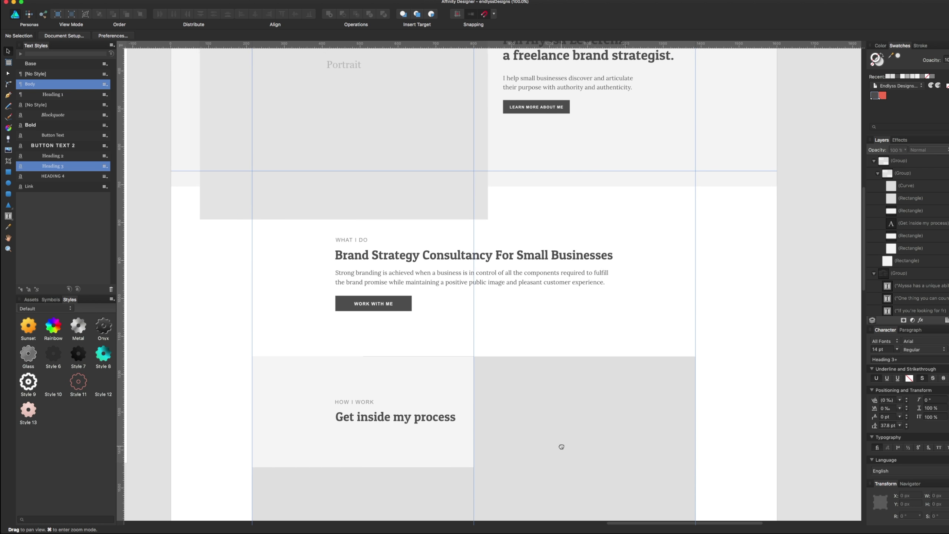
key(super+minus)
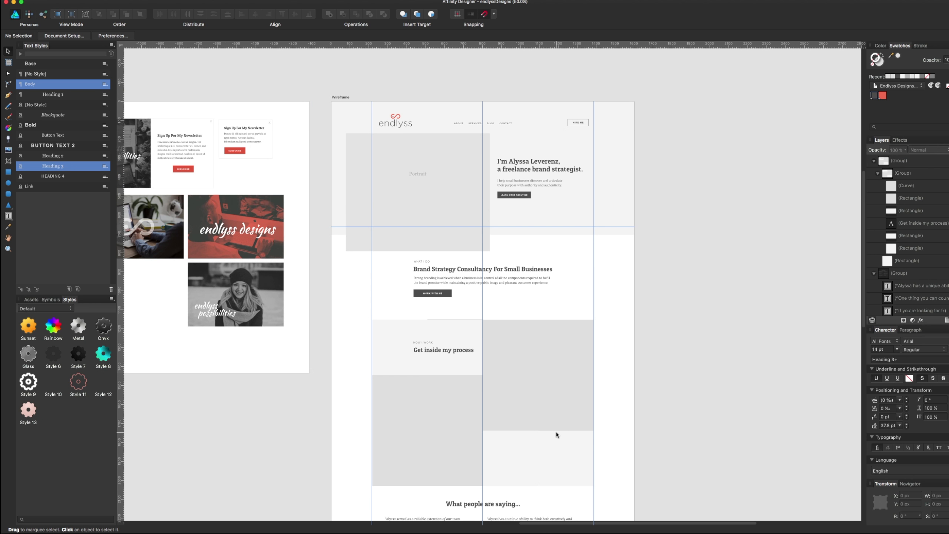
key(super+semicolon)
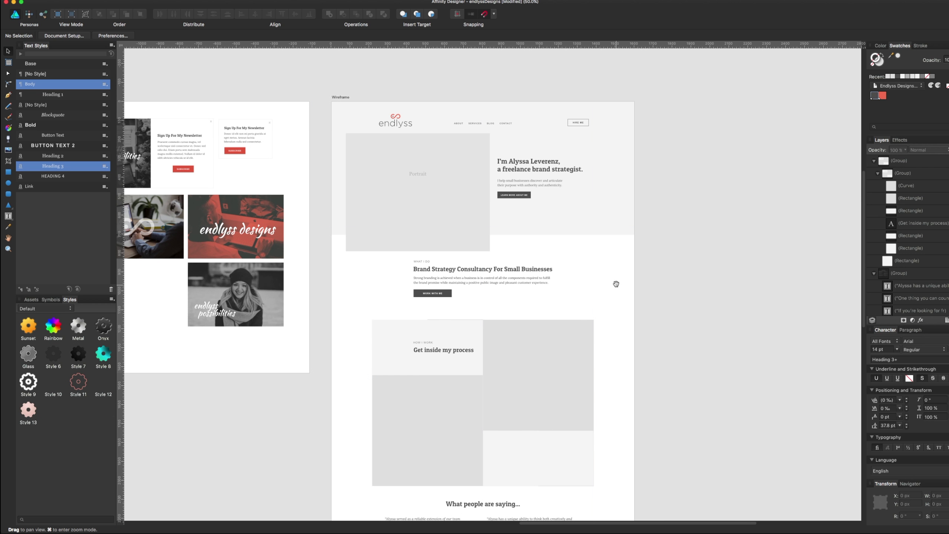
drag(616, 286, 571, 242)
Review the testimonials group, red call-to-action block, process group and Portrait placeholder
scroll(619, 299, down, 3)
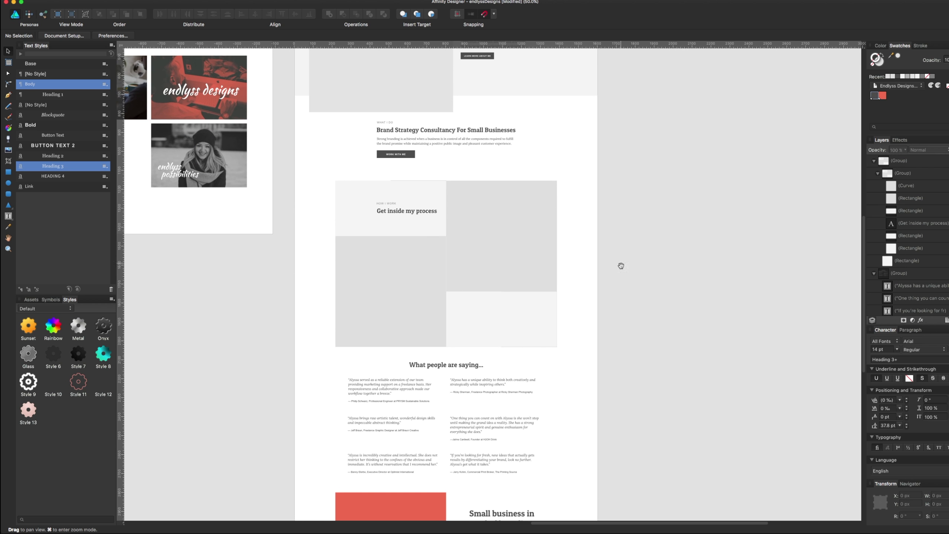
scroll(605, 247, down, 2)
click(500, 320)
scroll(517, 346, down, 3)
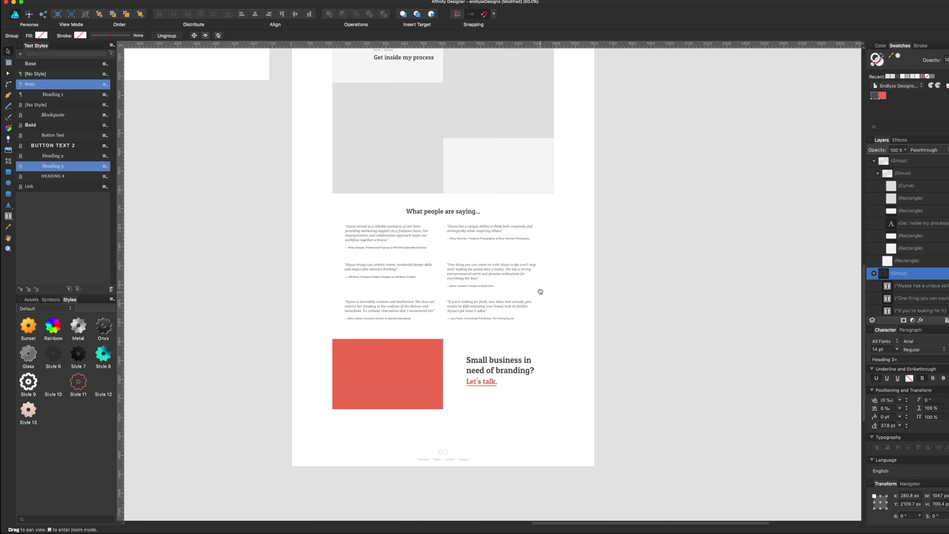
click(437, 383)
scroll(433, 376, up, 1)
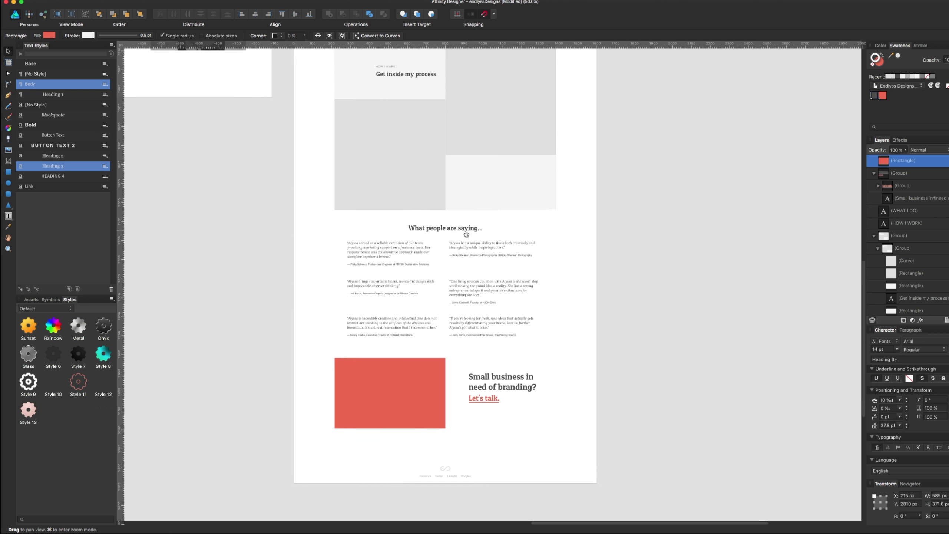
scroll(433, 375, up, 3)
click(514, 233)
scroll(637, 290, up, 3)
scroll(637, 290, up, 3)
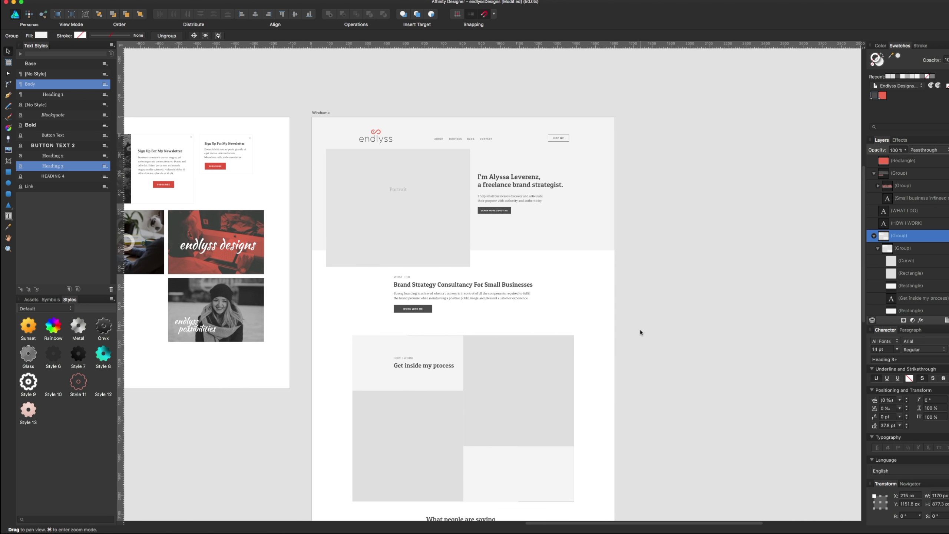
click(396, 186)
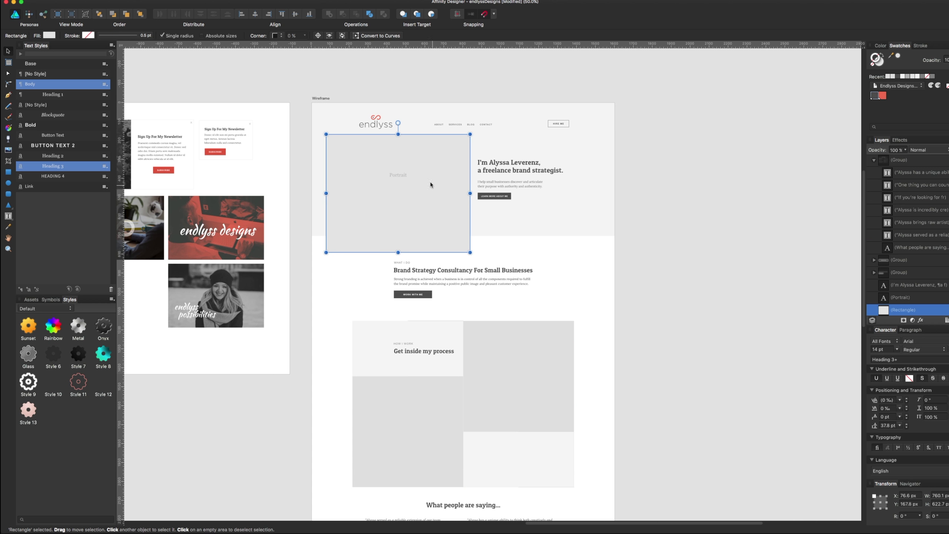
scroll(459, 195, down, 1)
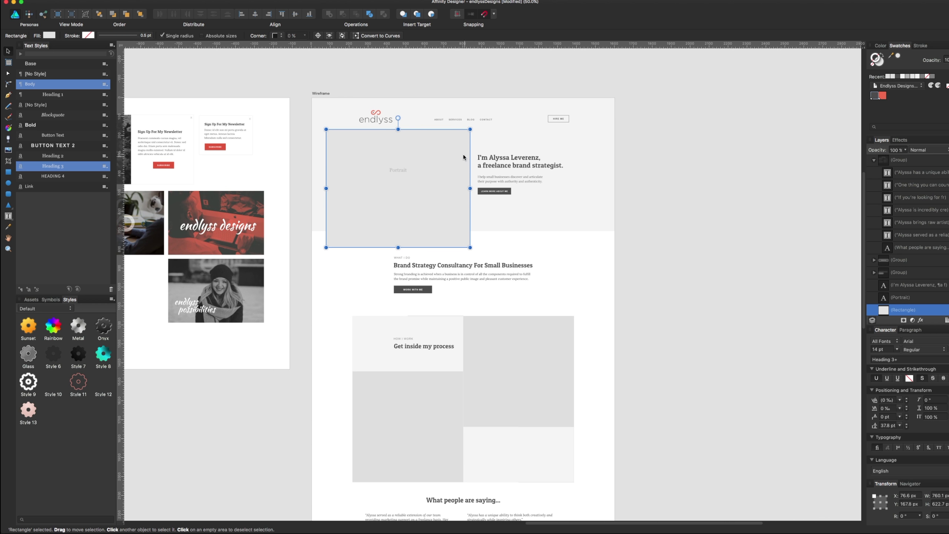
scroll(430, 120, down, 3)
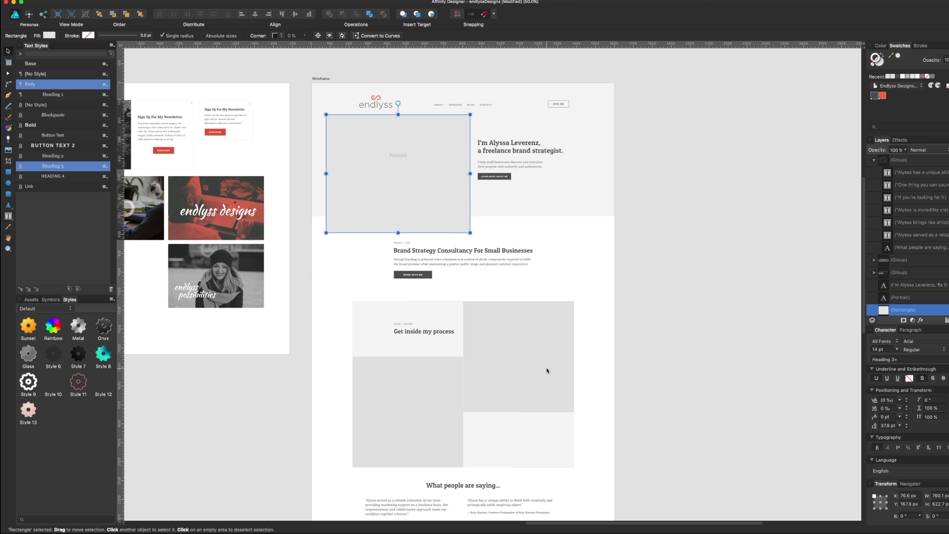
scroll(523, 370, down, 5)
scroll(502, 372, down, 2)
scroll(471, 389, down, 5)
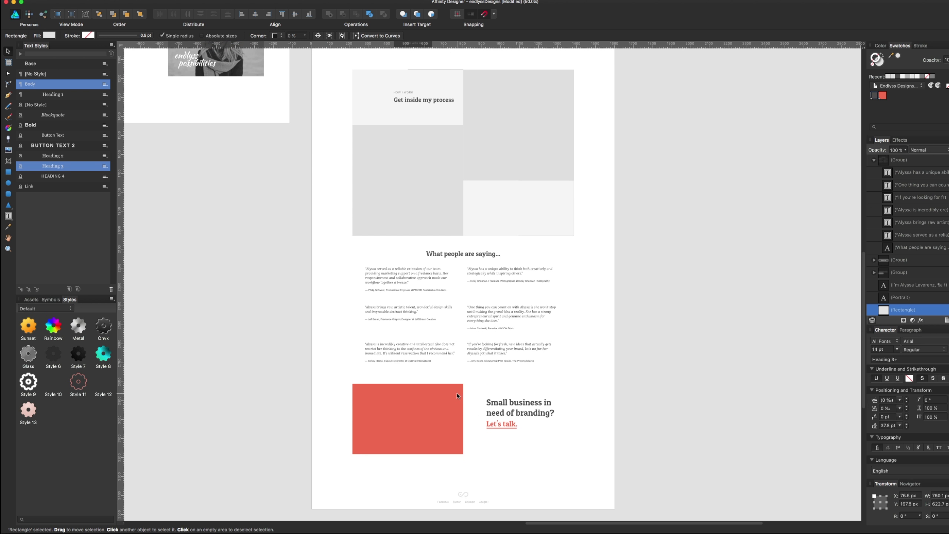
Nudge the testimonials section slightly lower, then check the Let's talk block
click(478, 291)
drag(478, 291, 477, 292)
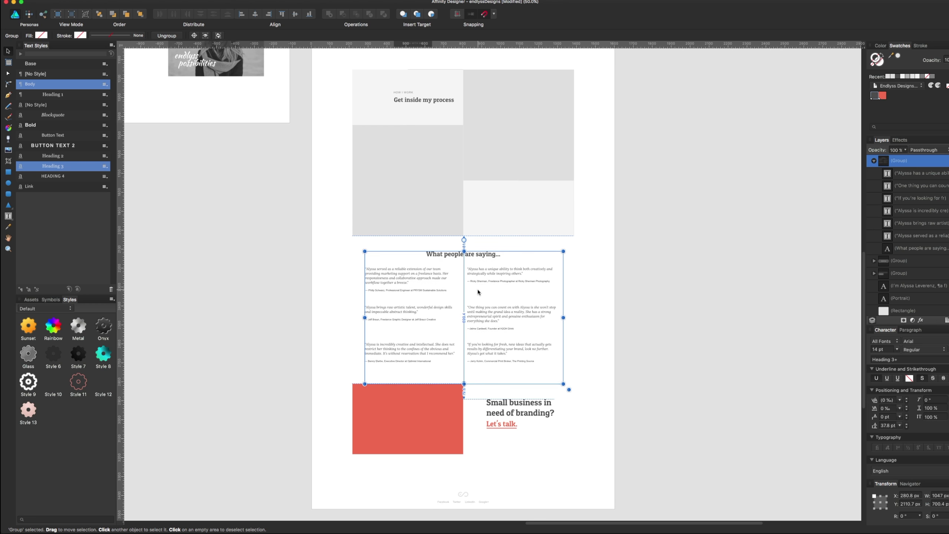
key(Escape)
scroll(504, 287, up, 6)
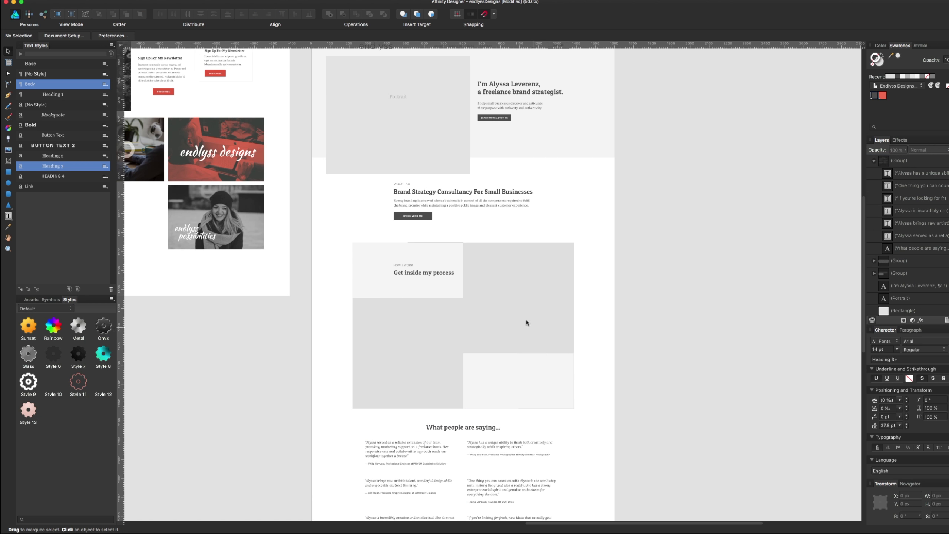
scroll(503, 284, down, 4)
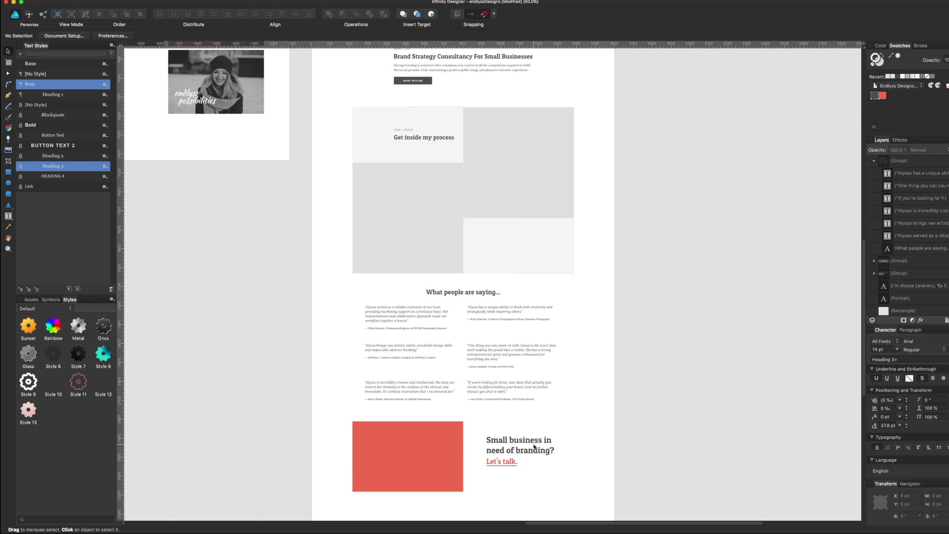
click(507, 463)
scroll(553, 396, up, 19)
scroll(526, 362, down, 5)
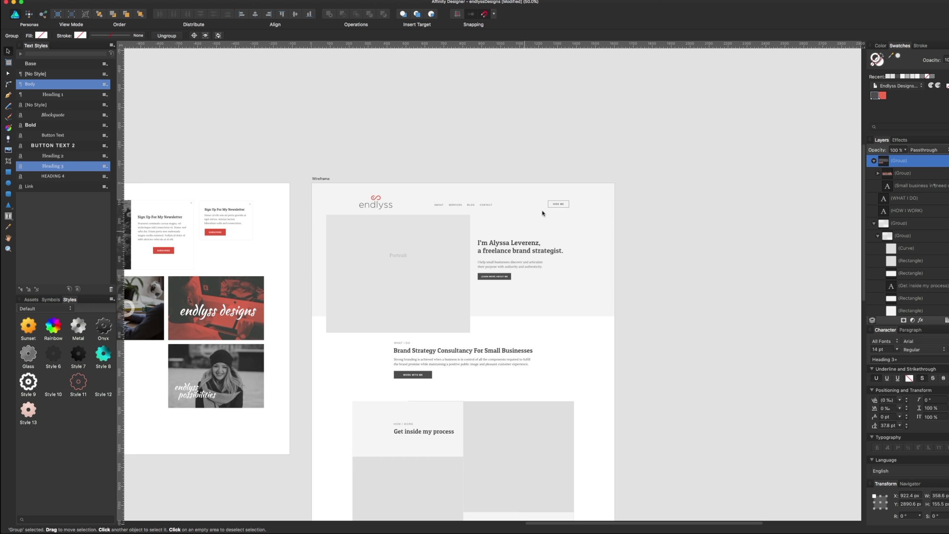
click(560, 205)
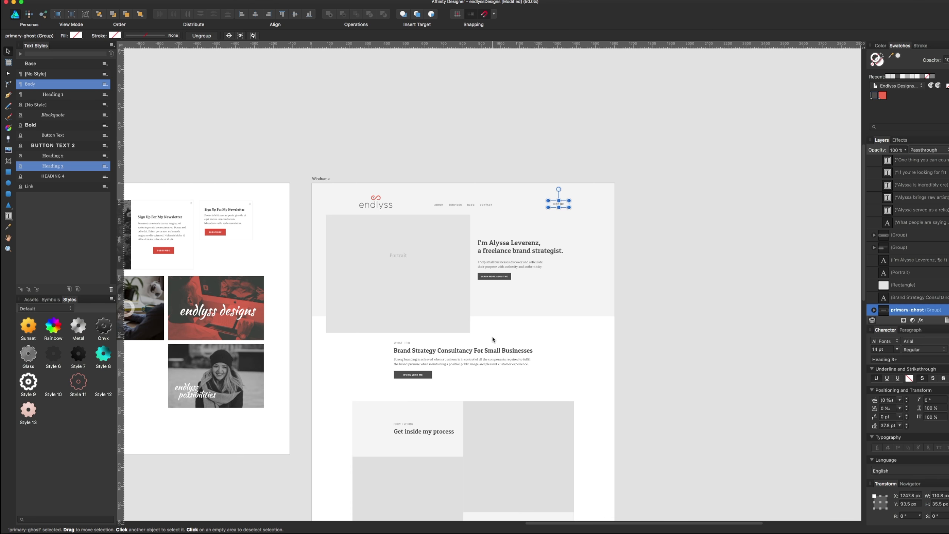
key(super+plus)
key(super+plus)
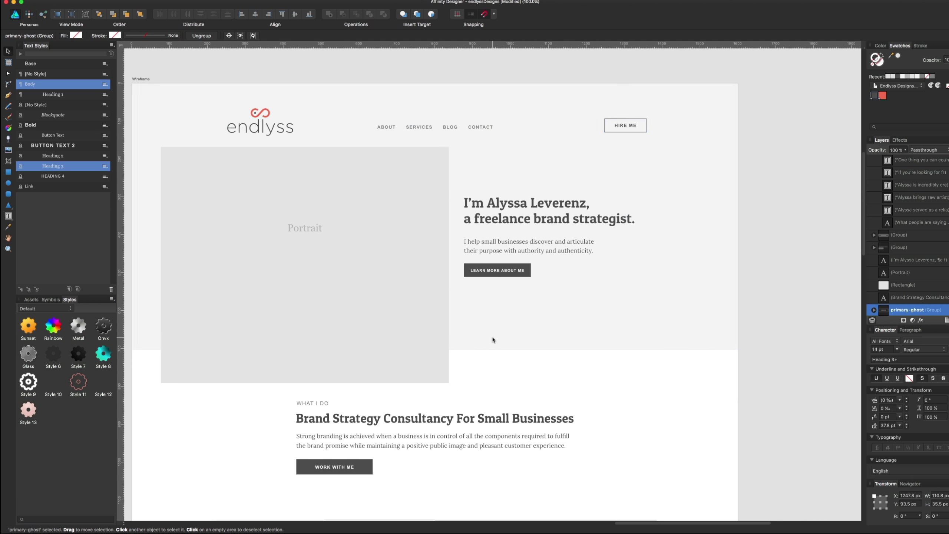
key(super+minus)
scroll(492, 339, down, 2)
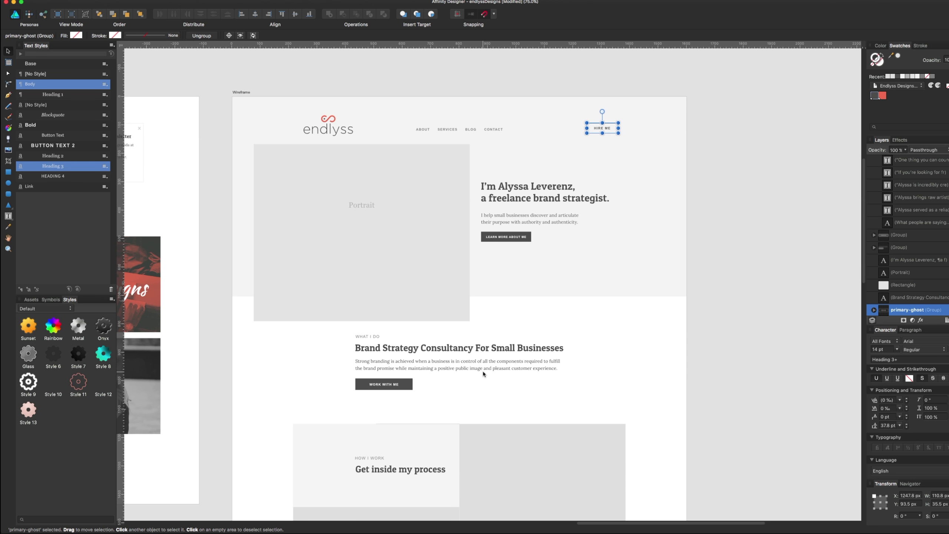
Move the hero intro paragraph and LEARN MORE button up under the headline, then save
double_click(549, 223)
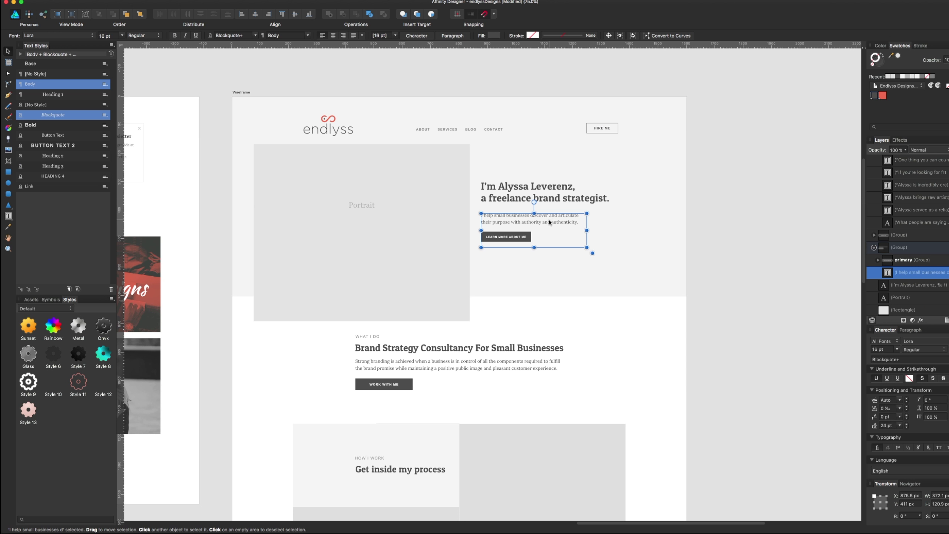
drag(549, 220, 548, 215)
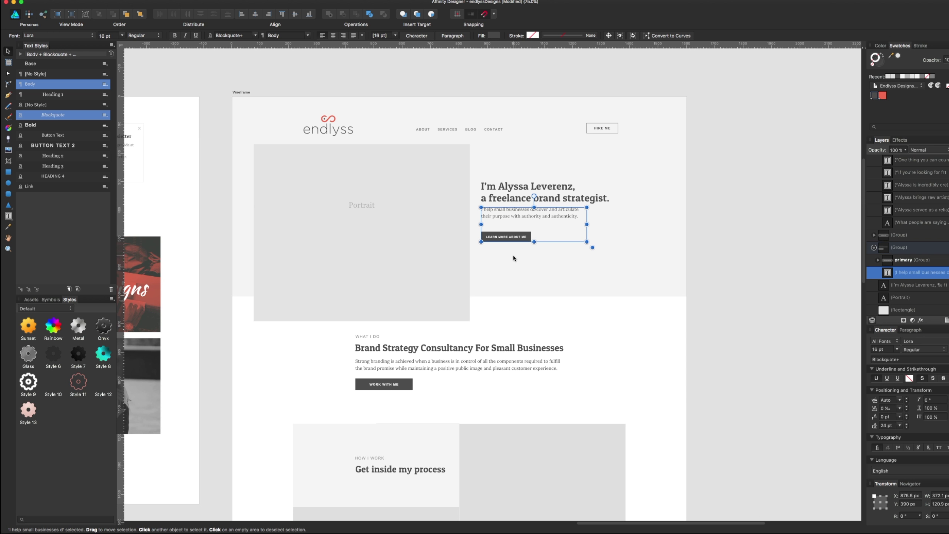
click(519, 238)
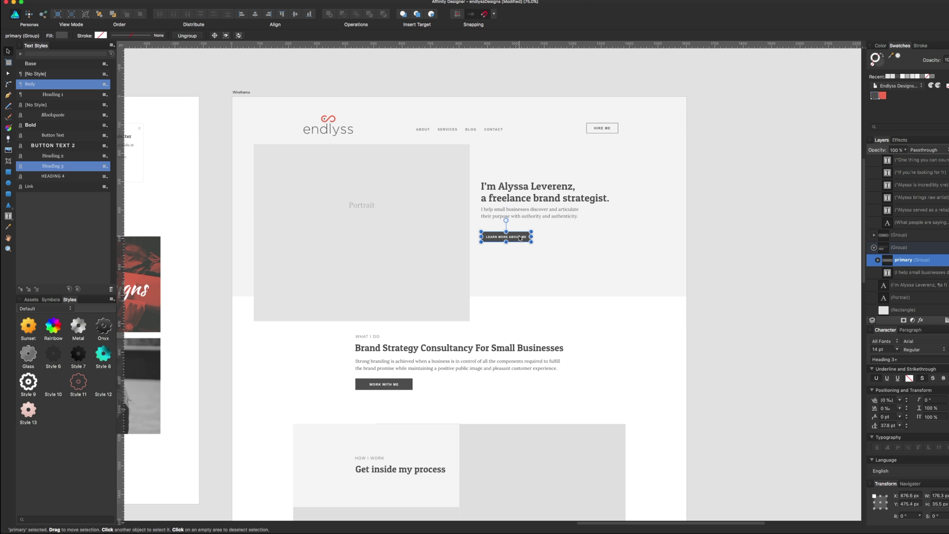
drag(519, 239, 519, 232)
click(519, 303)
key(ctrl+s)
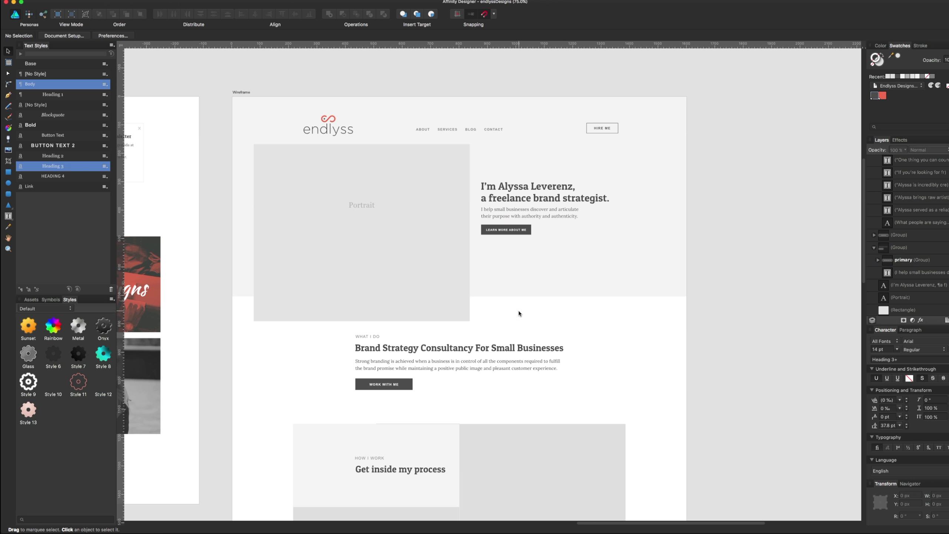
Centre the Portrait label inside its placeholder rectangle and save the document
scroll(485, 311, down, 5)
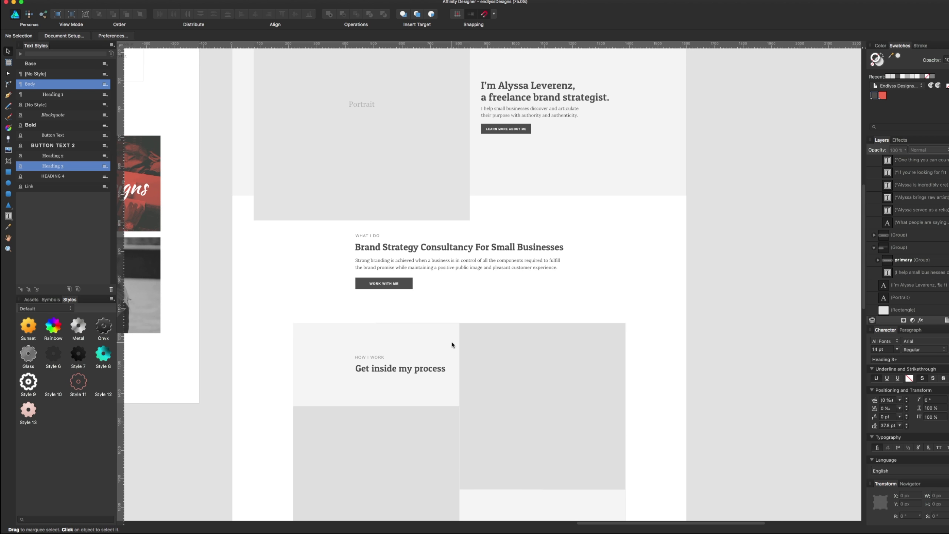
scroll(452, 344, up, 5)
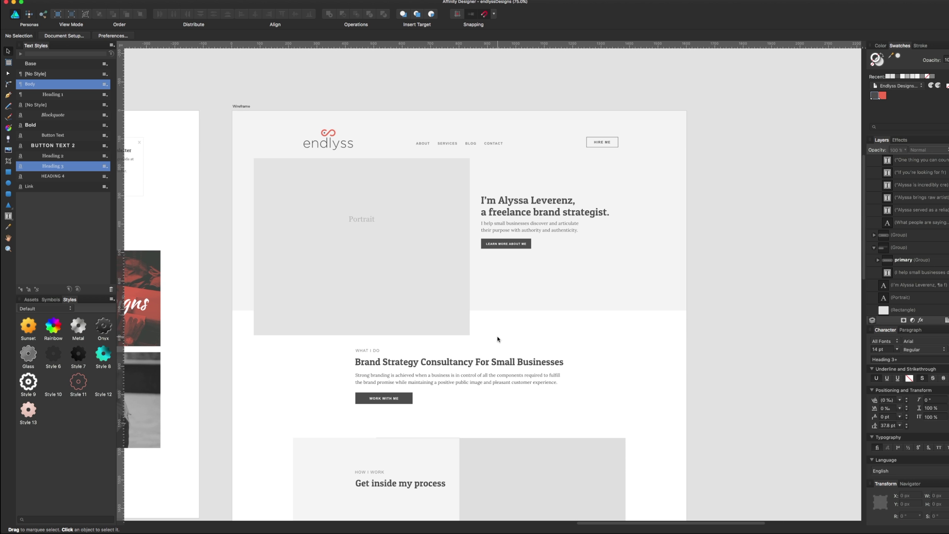
scroll(497, 338, down, 1)
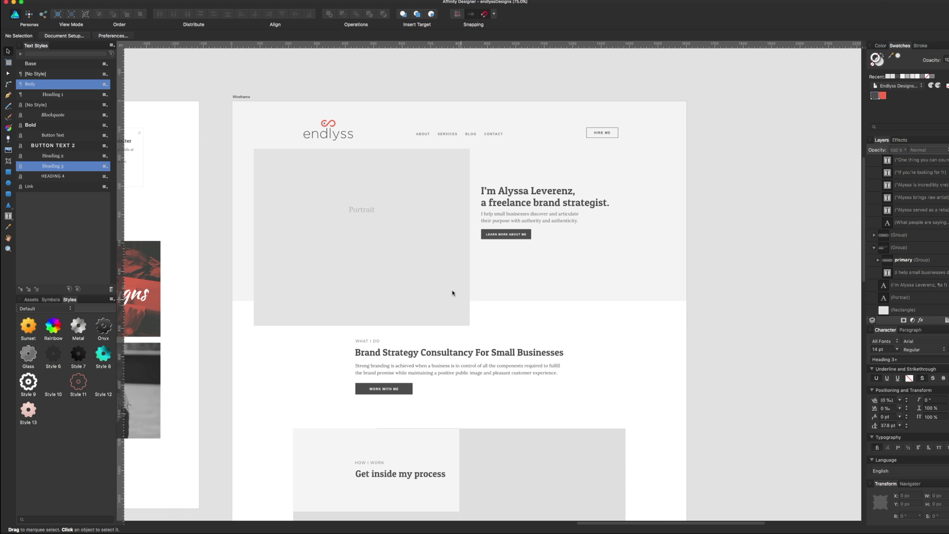
click(368, 214)
drag(368, 213, 368, 230)
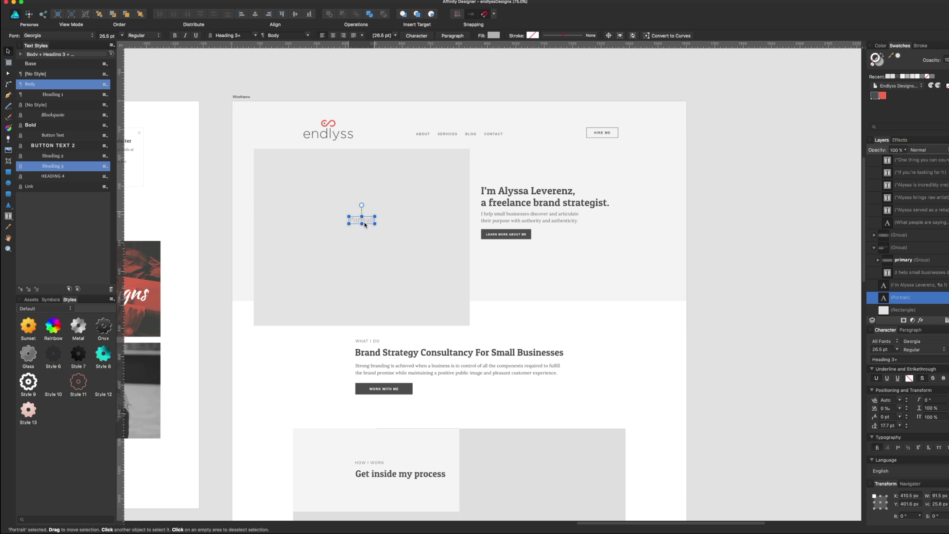
click(545, 343)
key(super+s)
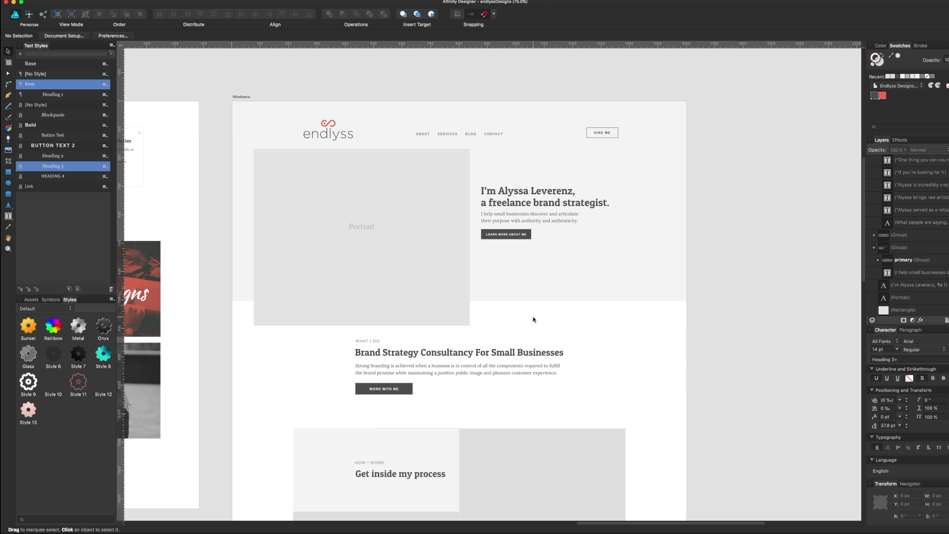
Shift the 'Small business in need of branding?' text about 24 px left
click(433, 244)
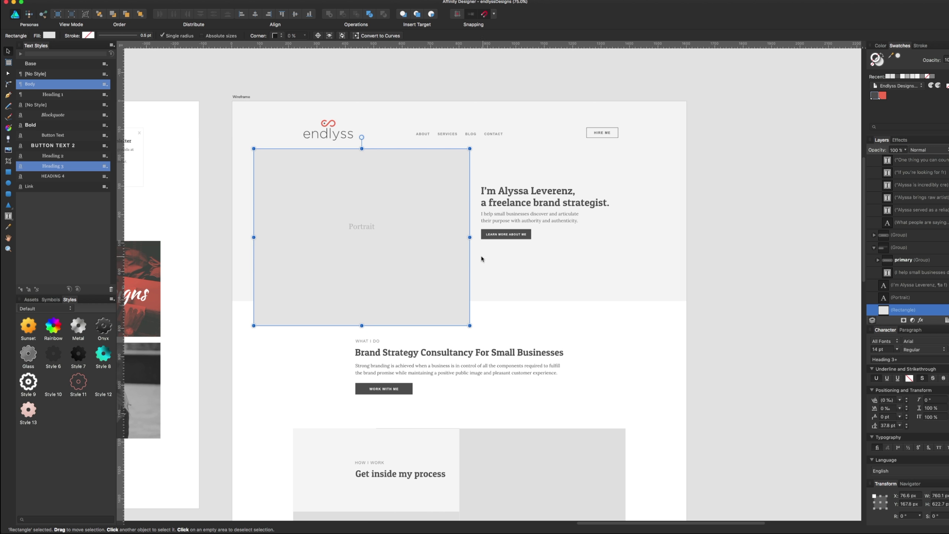
scroll(527, 366, down, 3)
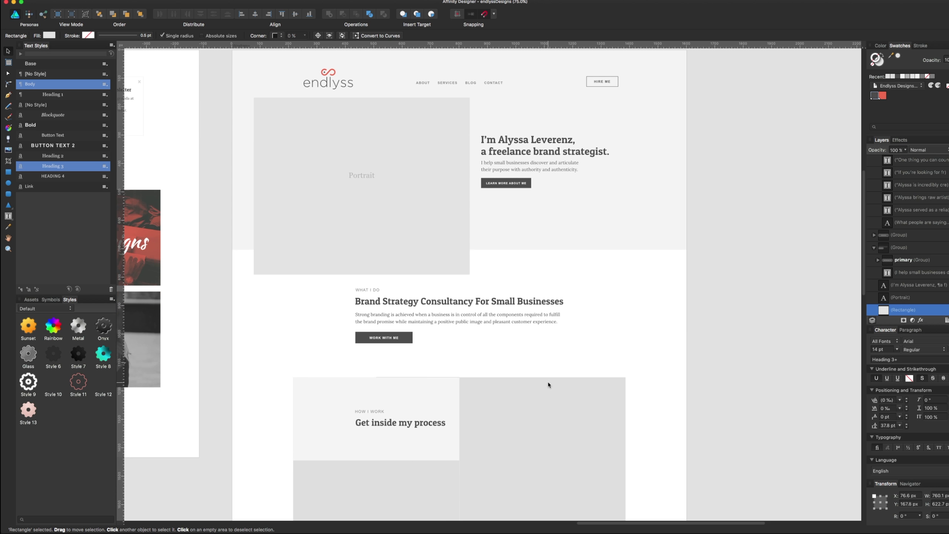
click(651, 339)
scroll(510, 410, down, 8)
scroll(497, 394, down, 4)
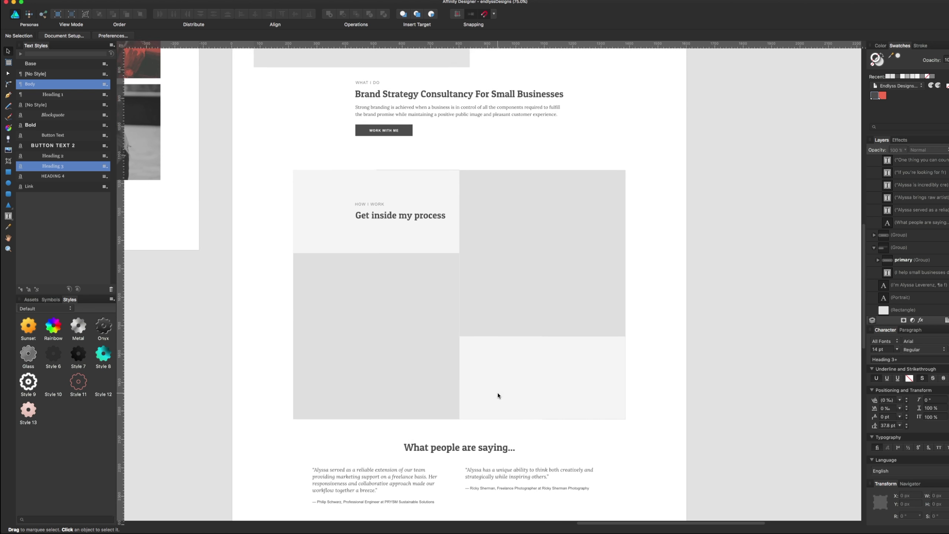
scroll(497, 394, down, 3)
scroll(525, 396, down, 7)
scroll(525, 400, down, 5)
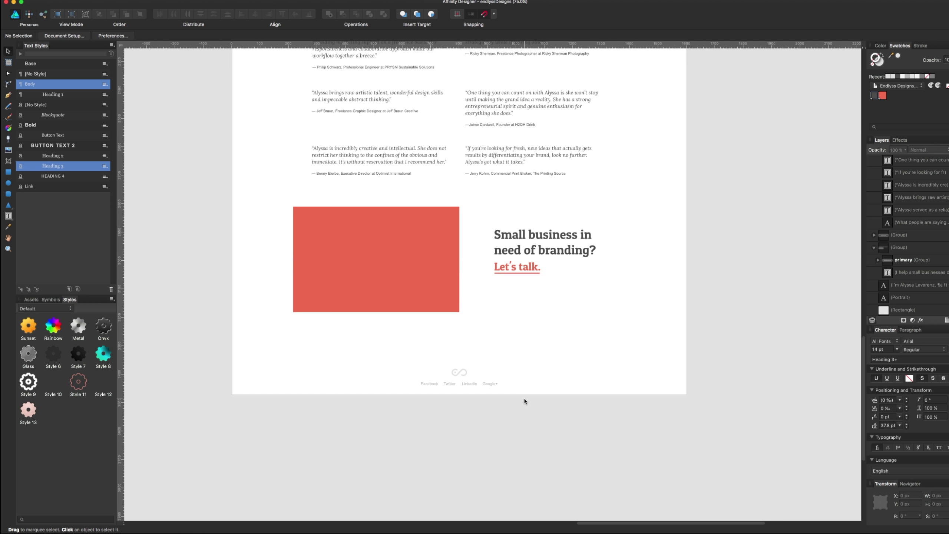
click(536, 272)
drag(559, 259, 550, 259)
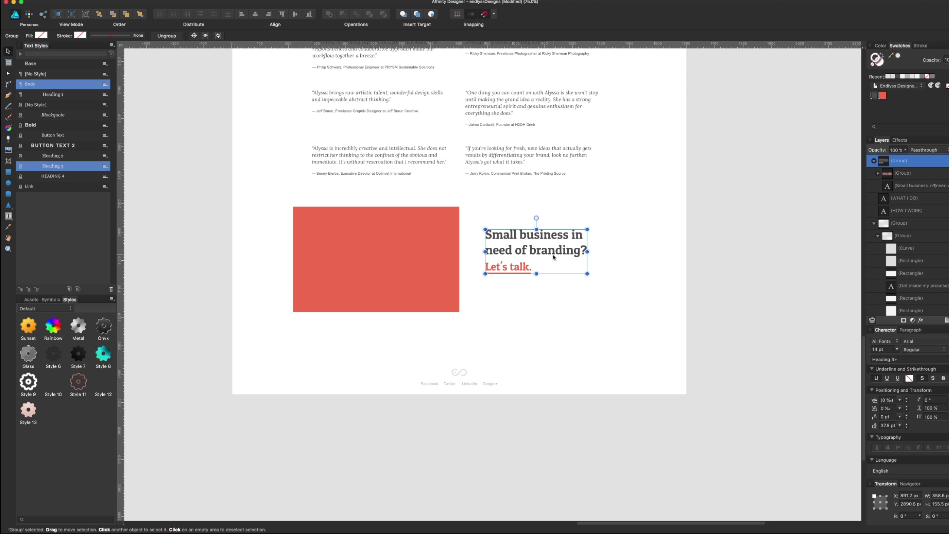
click(553, 295)
Raise the footer logo and links together closer to the red block
drag(477, 363, 436, 413)
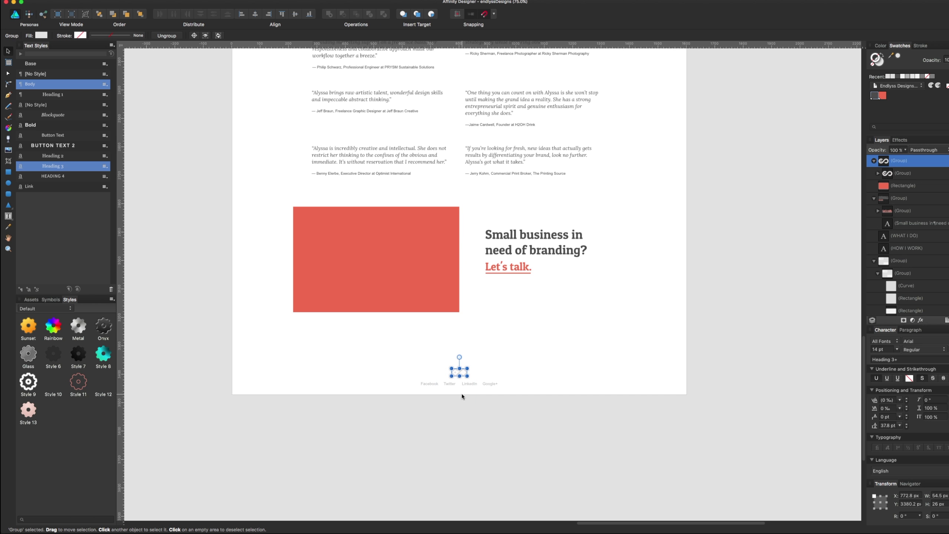
shift+click(472, 386)
drag(472, 386, 472, 353)
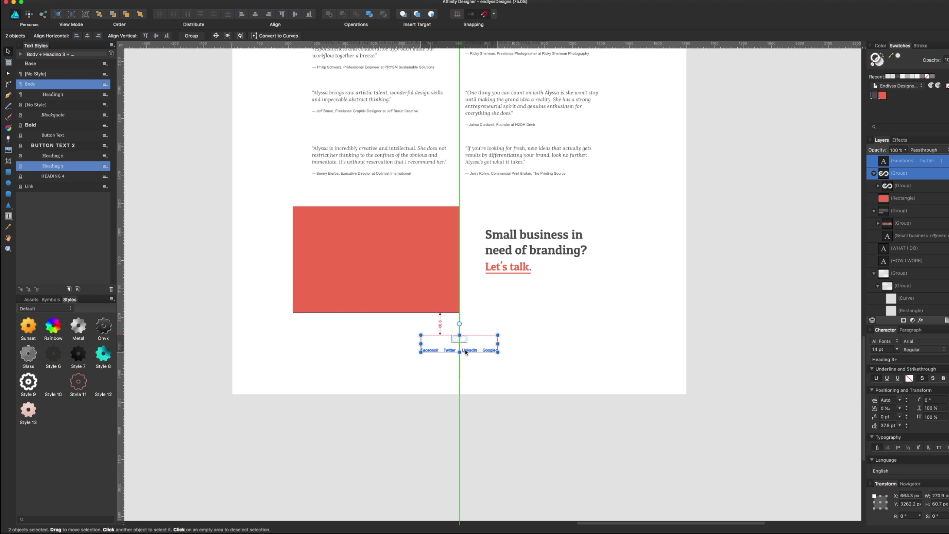
click(574, 338)
scroll(574, 338, up, 10)
scroll(569, 338, up, 5)
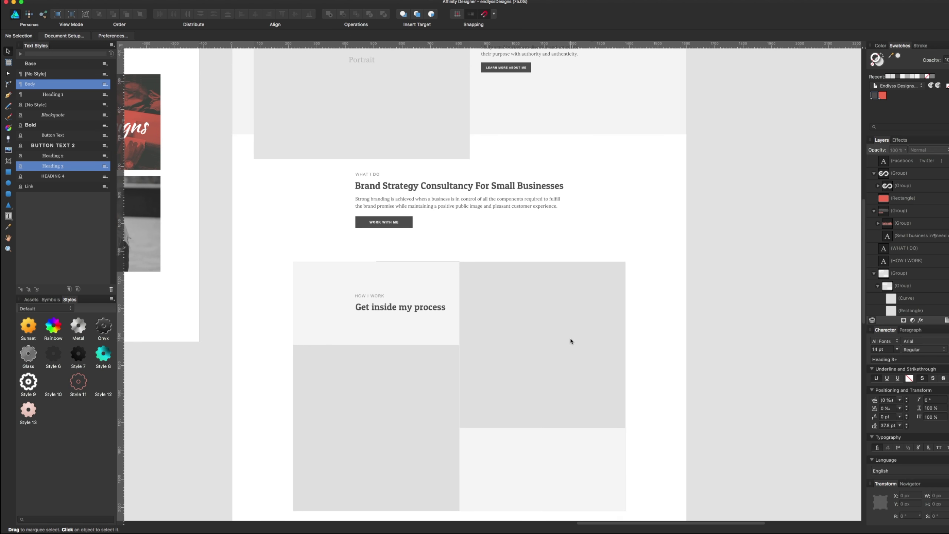
scroll(567, 325, up, 5)
scroll(565, 333, up, 5)
key(ctrl+s)
scroll(566, 333, left, 3)
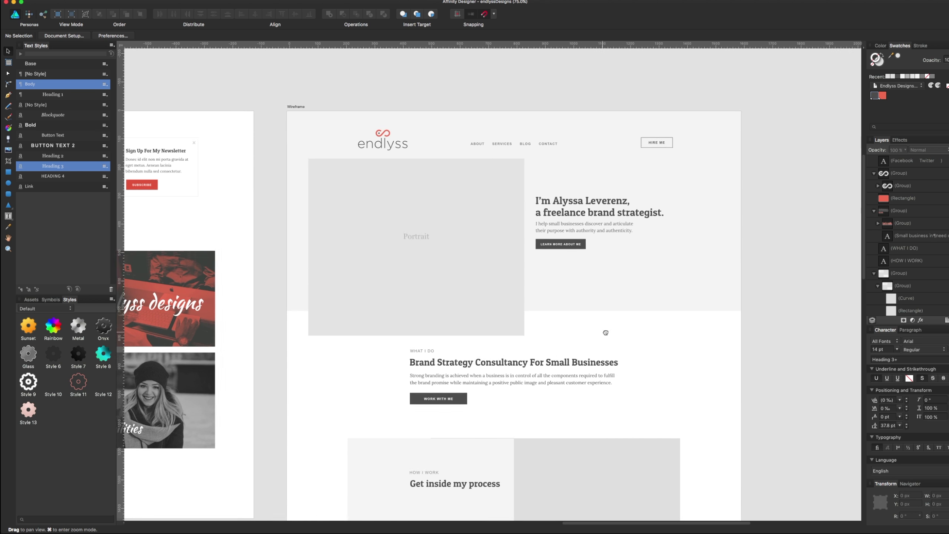
scroll(604, 332, left, 2)
scroll(545, 346, left, 4)
scroll(546, 346, left, 2)
scroll(553, 347, left, 5)
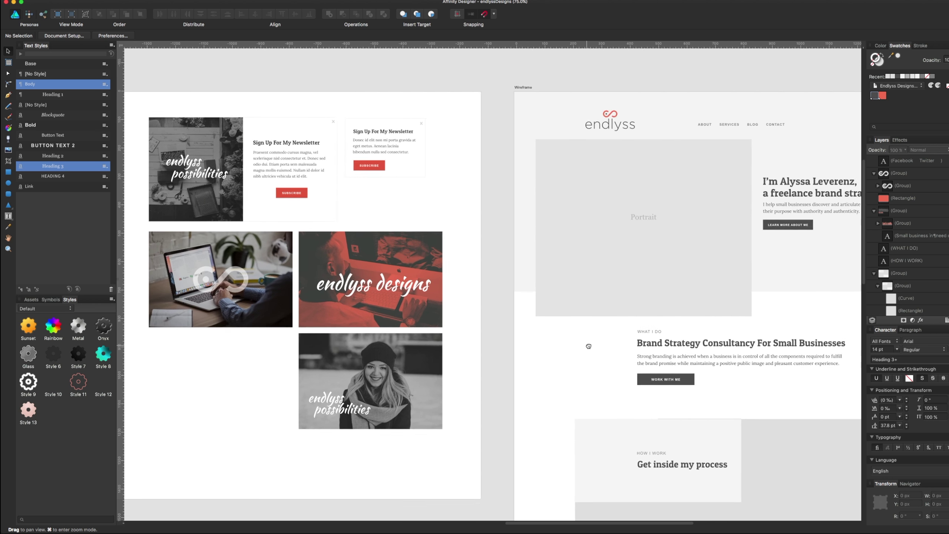
scroll(589, 343, left, 2)
scroll(521, 326, left, 5)
scroll(608, 345, left, 1)
scroll(598, 321, left, 4)
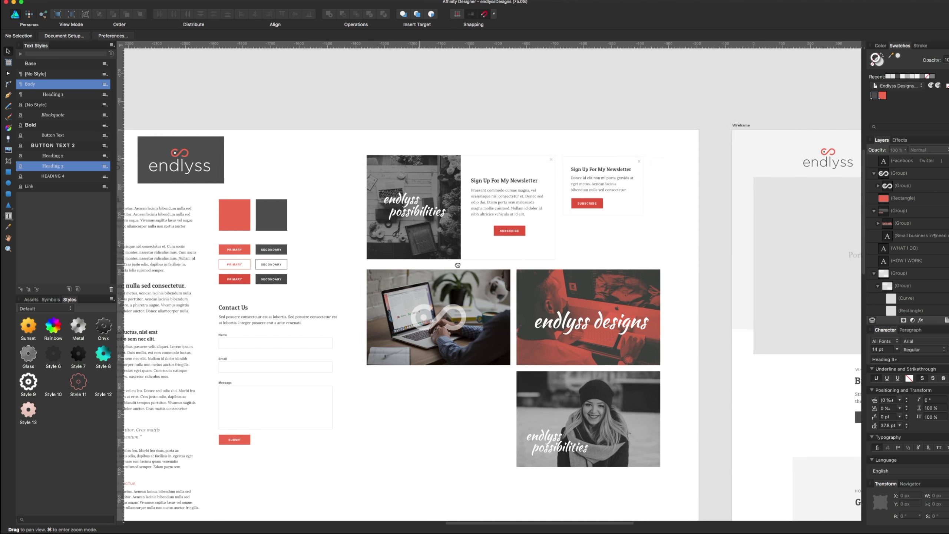
scroll(583, 284, left, 8)
scroll(569, 260, left, 1)
scroll(570, 260, right, 8)
scroll(542, 257, right, 1)
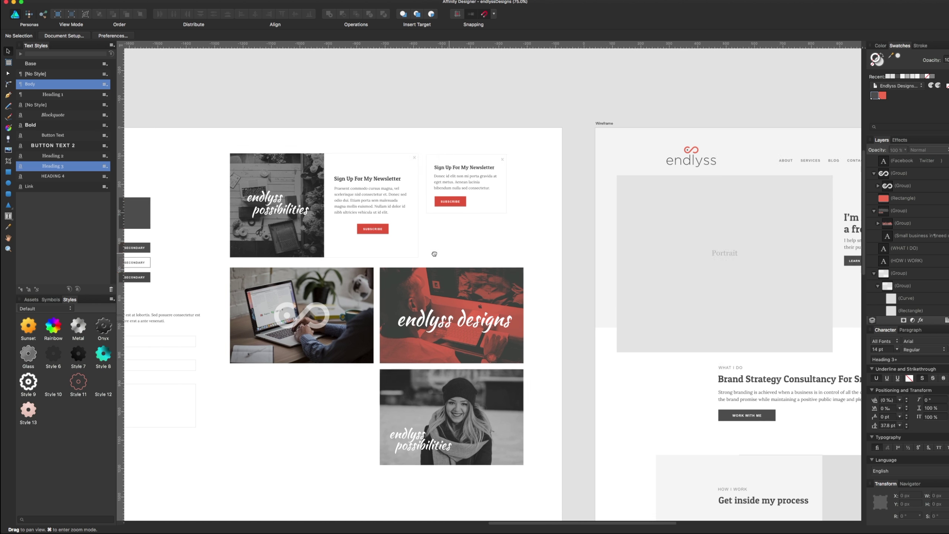
scroll(542, 265, right, 7)
scroll(528, 274, right, 3)
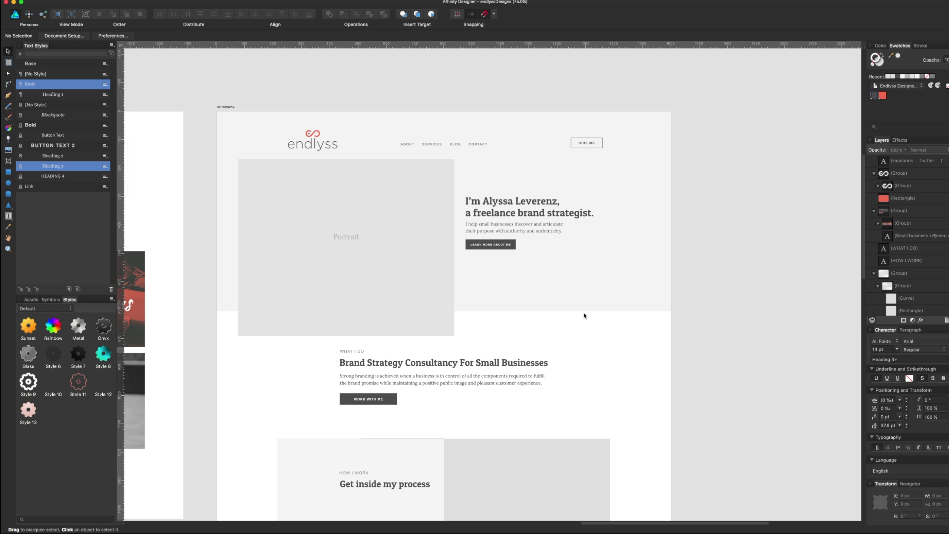
scroll(572, 329, down, 1)
click(508, 360)
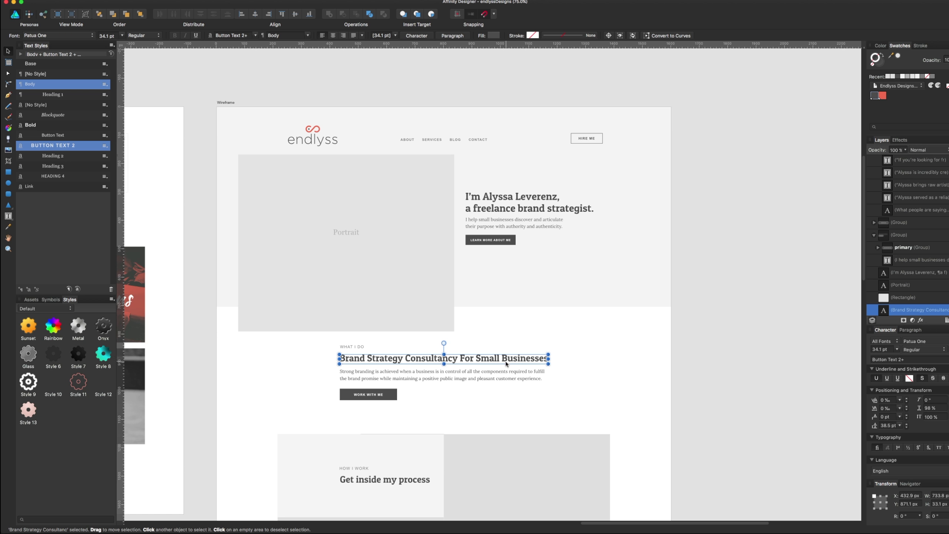
click(557, 381)
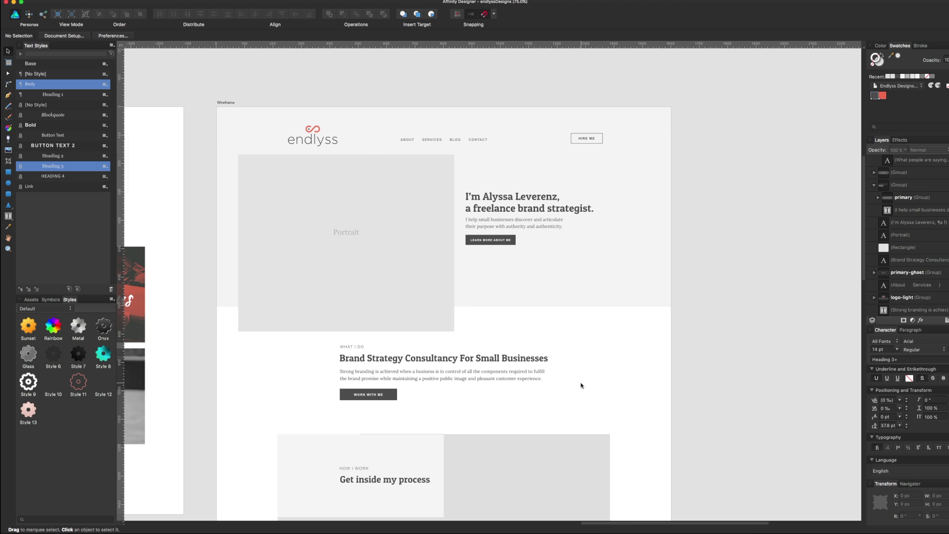